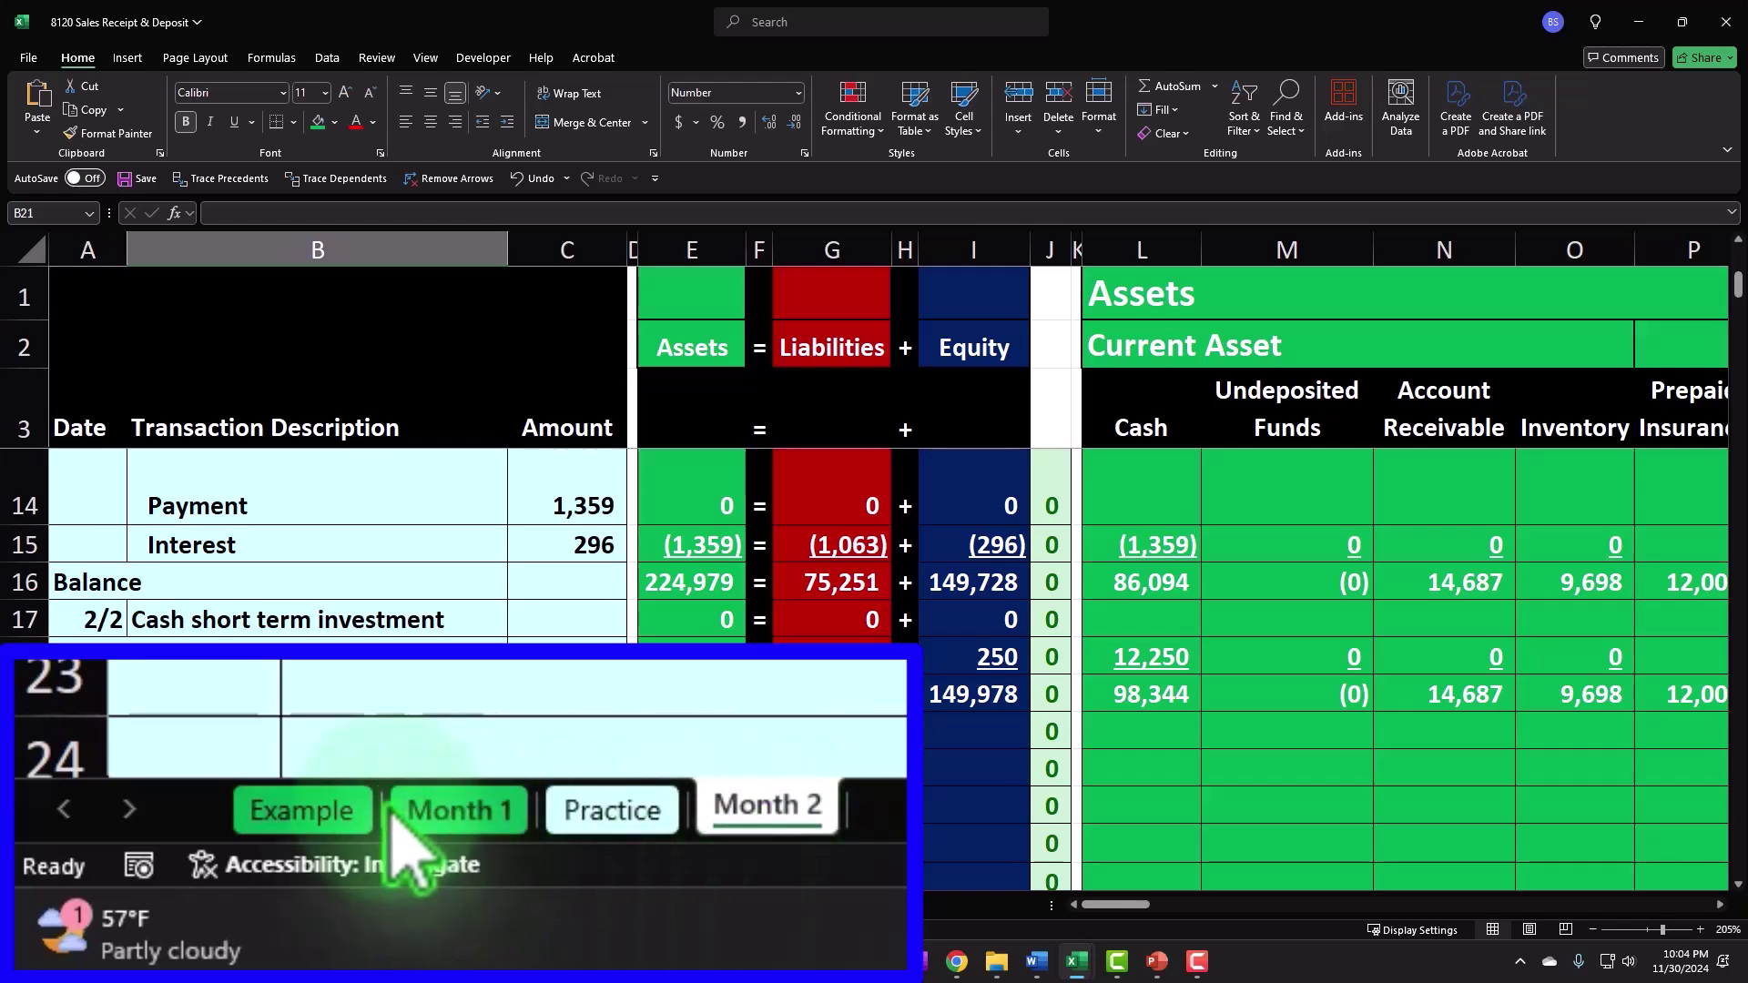
Step: Examine the 2/20 inventory sales and deposit entries on the Example sheet, including the Undeposited Funds and Checking columns
{"action": "left_click", "coordinate": [159, 904]}
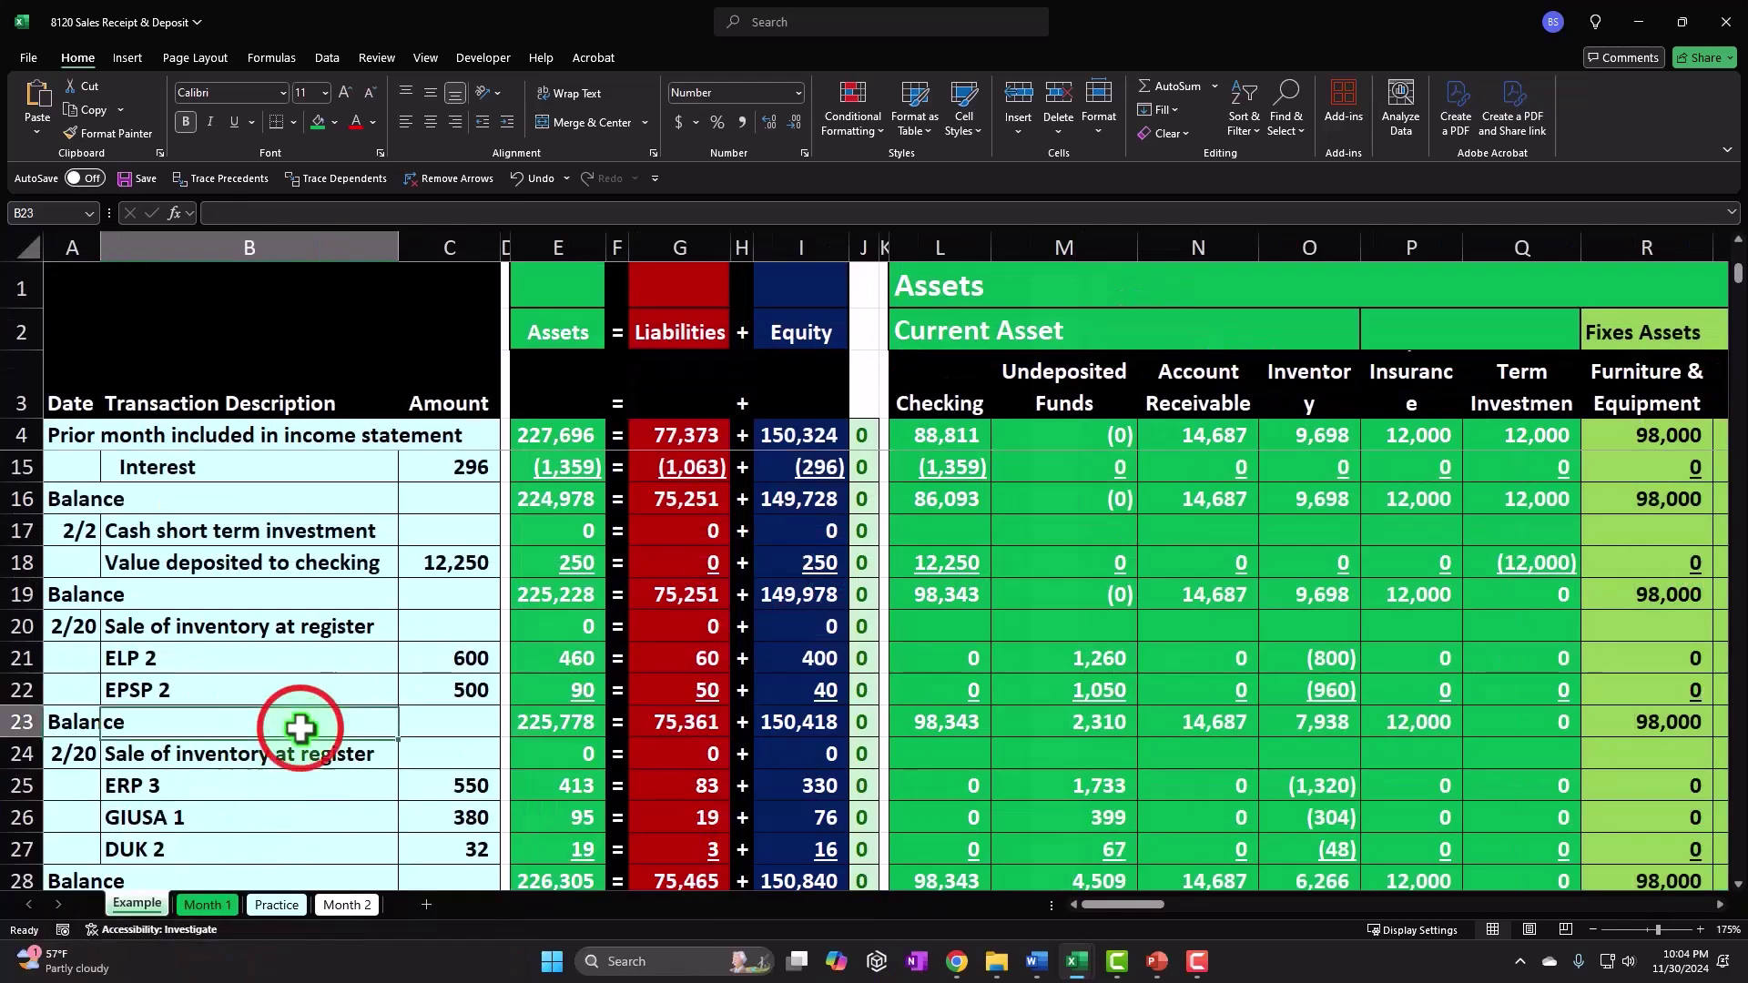
{"action": "scroll", "coordinate": [300, 729], "scroll_direction": "down", "scroll_amount": 2}
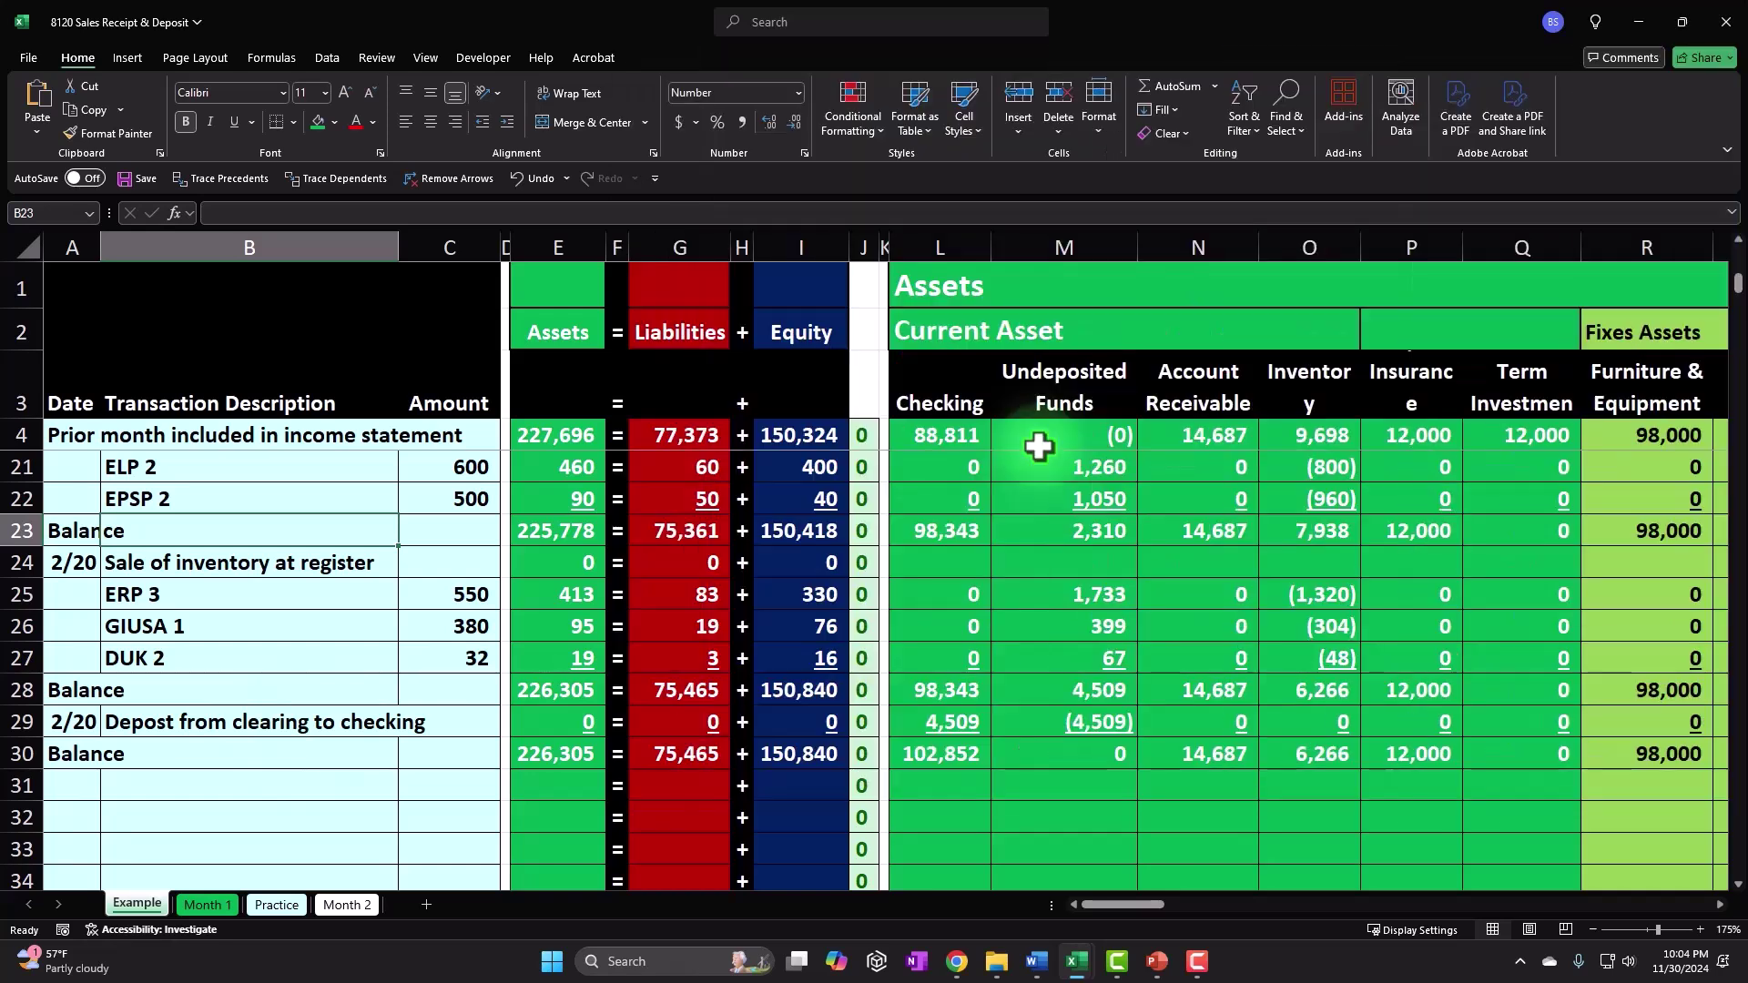
{"action": "left_click", "coordinate": [346, 654]}
{"action": "scroll", "coordinate": [346, 654], "scroll_direction": "up", "scroll_amount": 1}
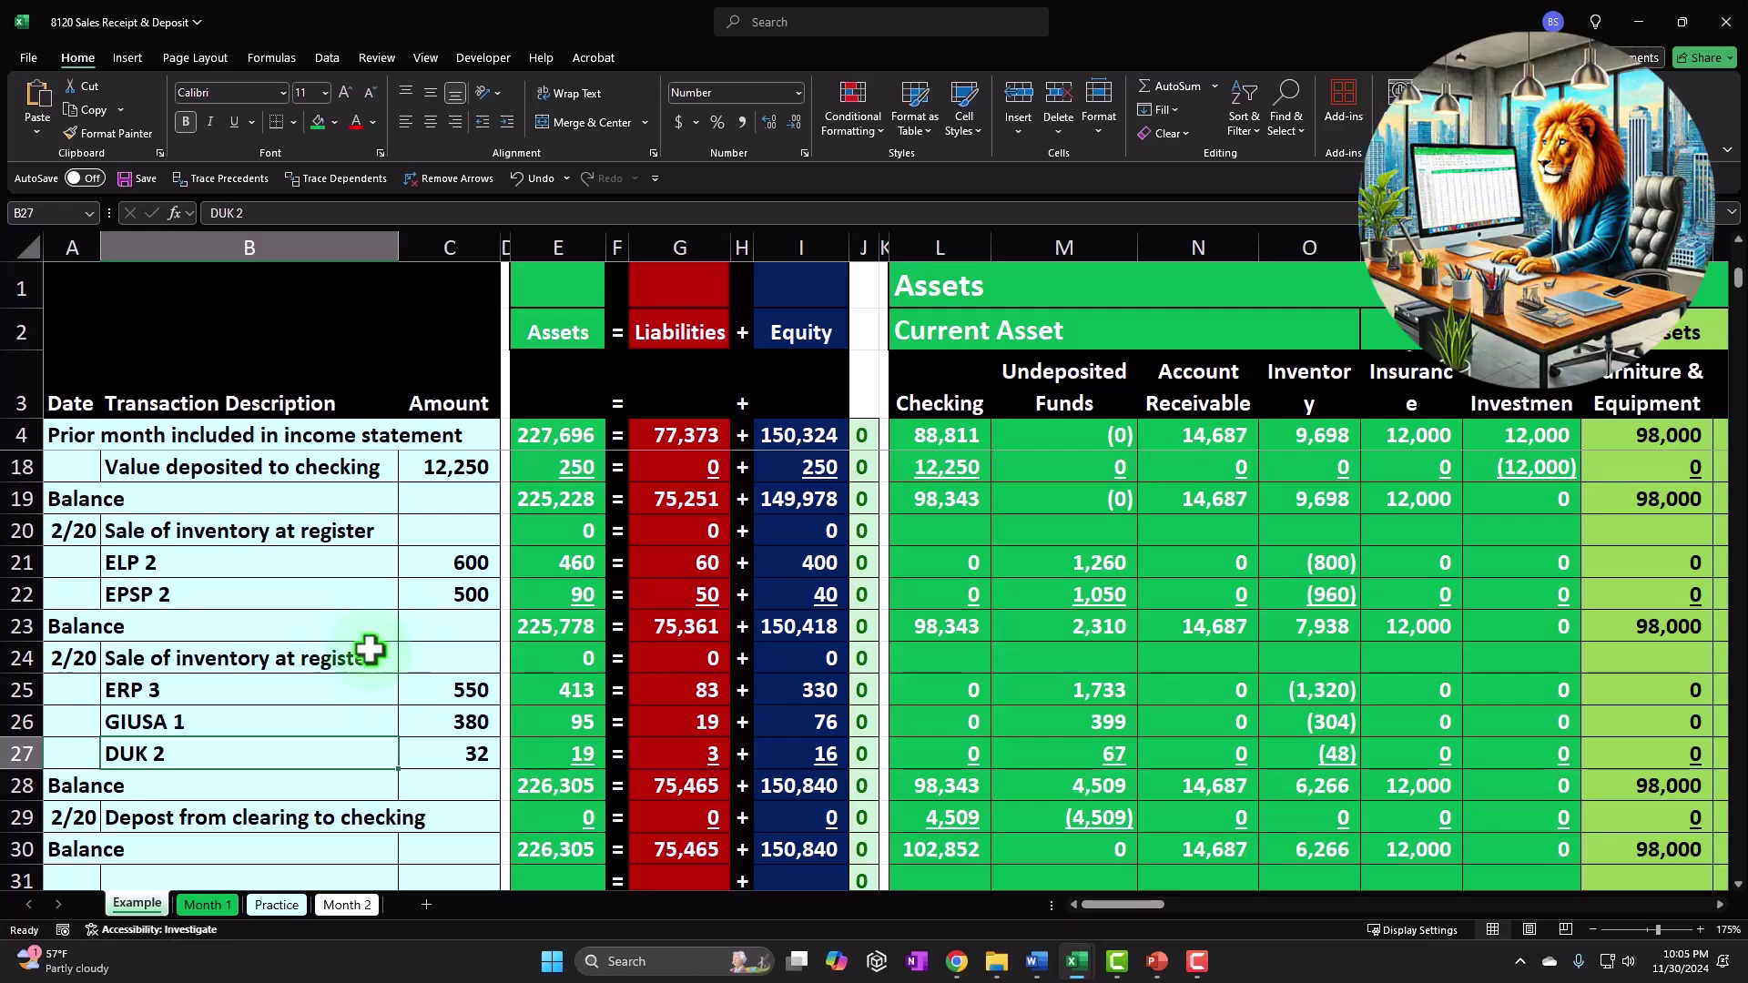
{"action": "left_click", "coordinate": [351, 631]}
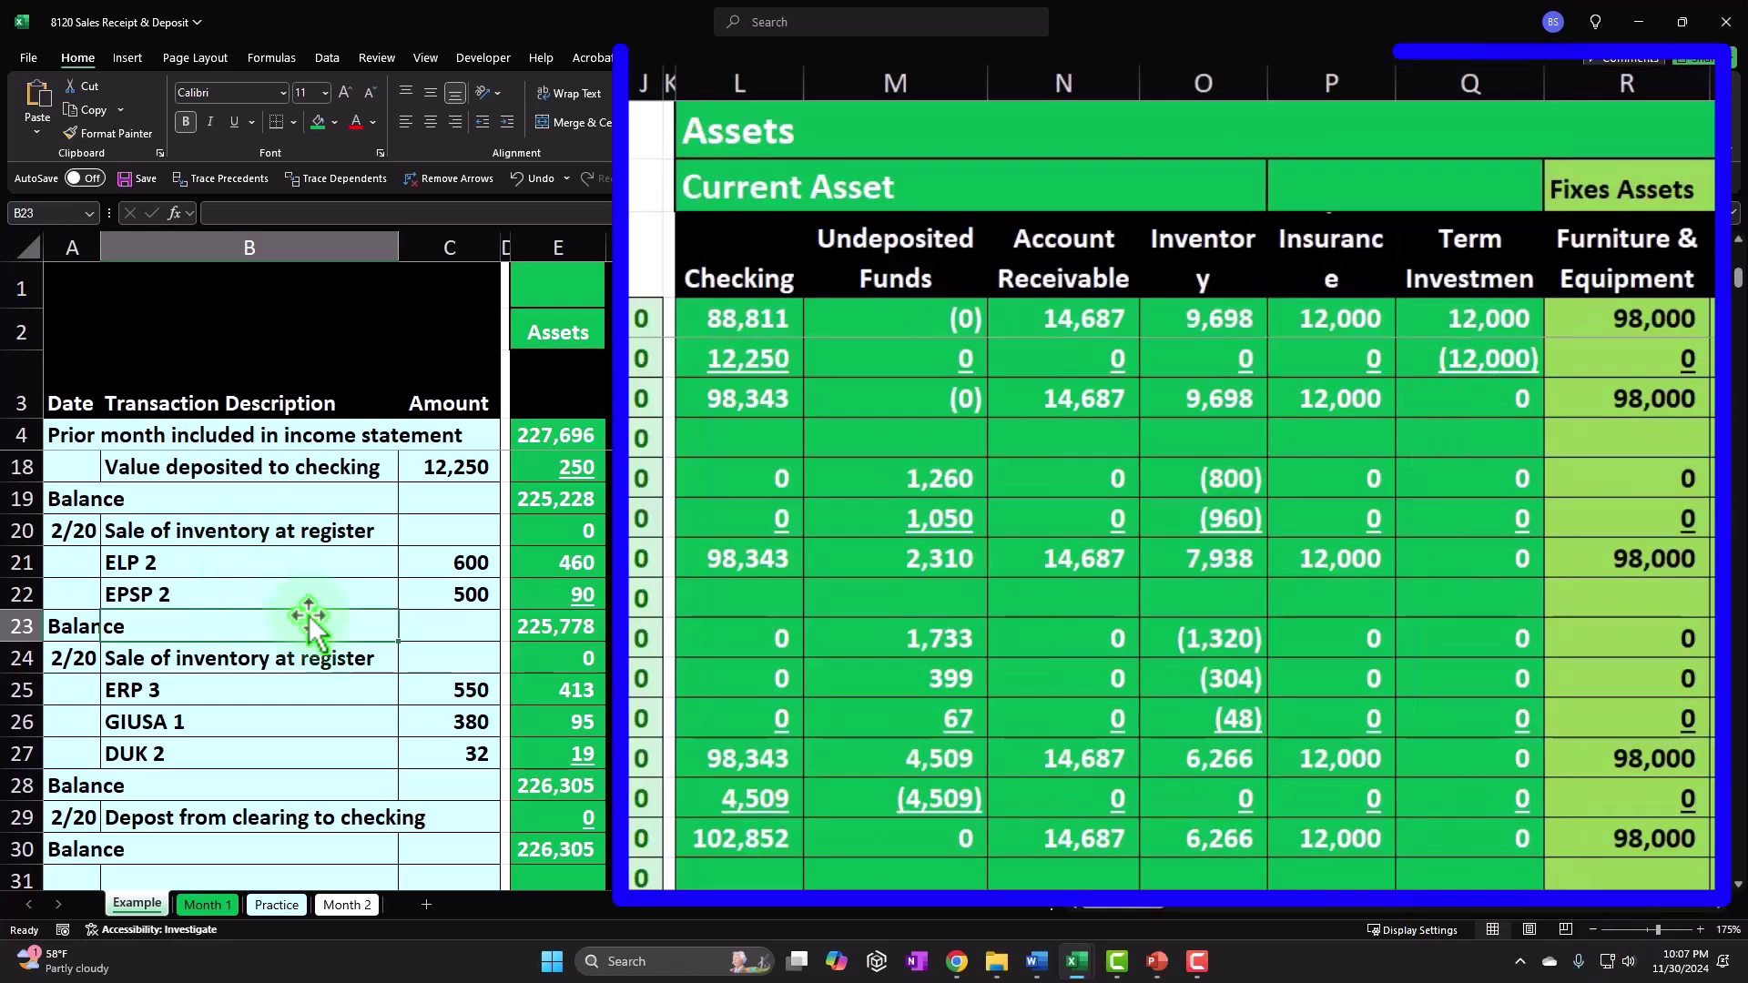
{"action": "left_click", "coordinate": [959, 847]}
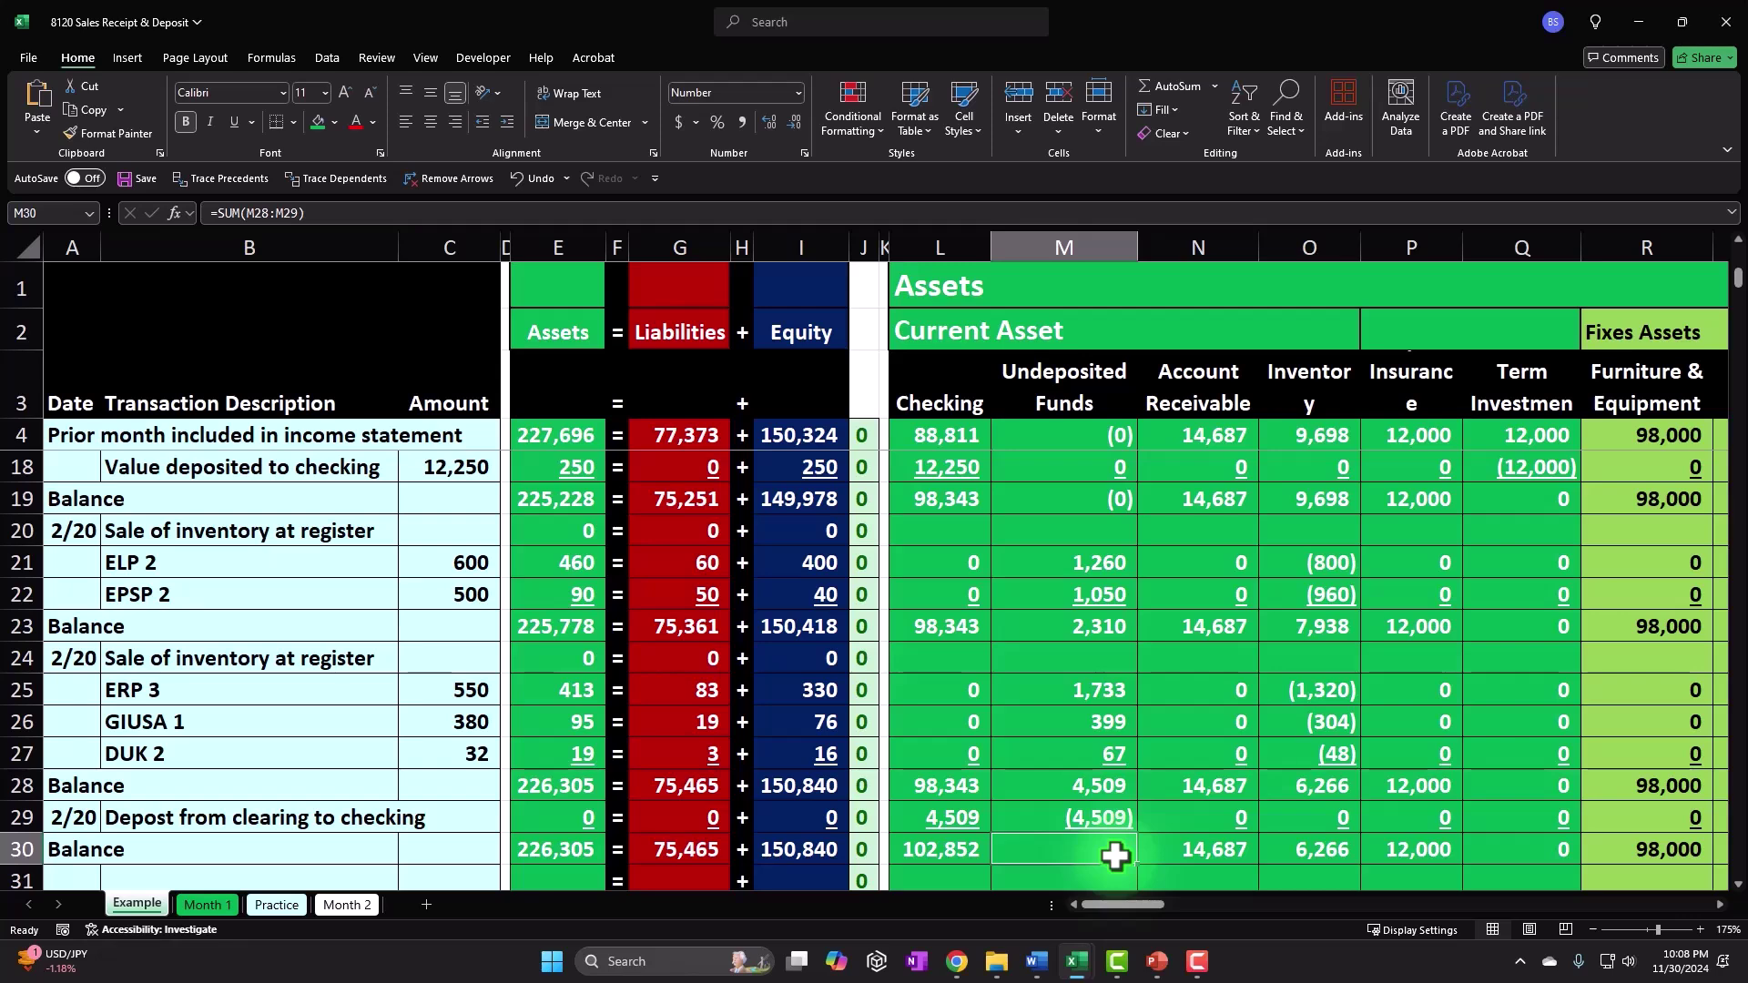
{"action": "scroll", "coordinate": [1115, 856], "scroll_direction": "down", "scroll_amount": 1}
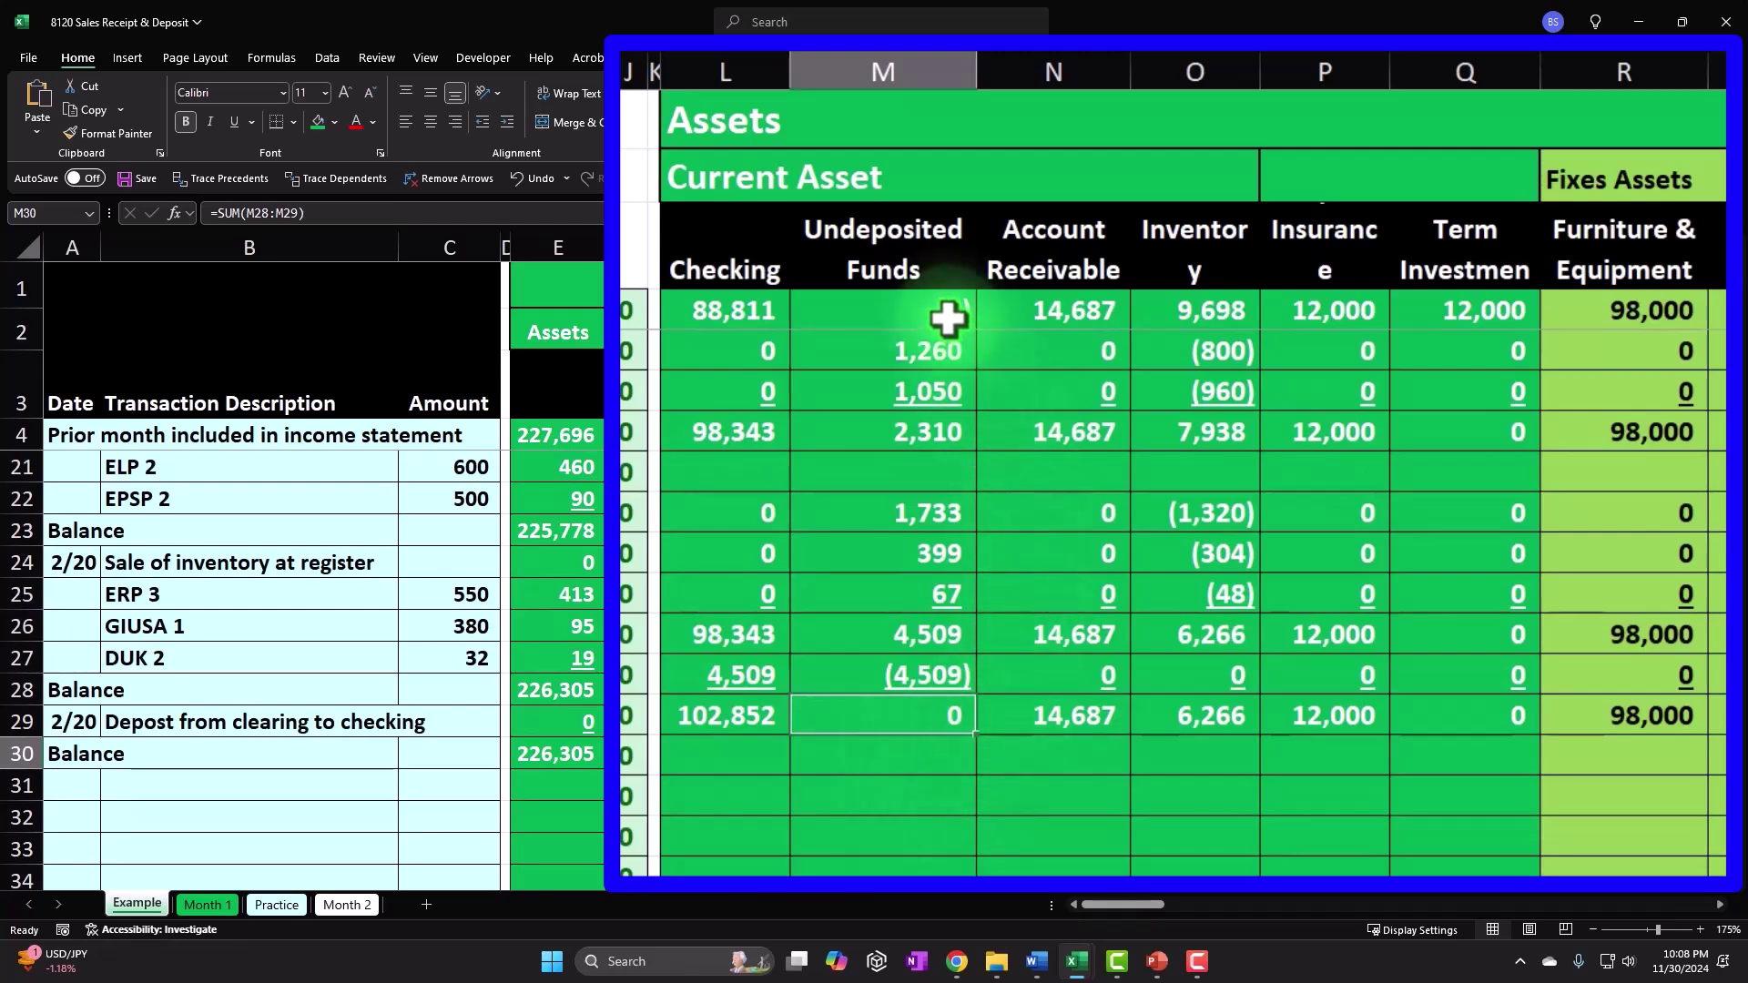
{"action": "left_click", "coordinate": [924, 255]}
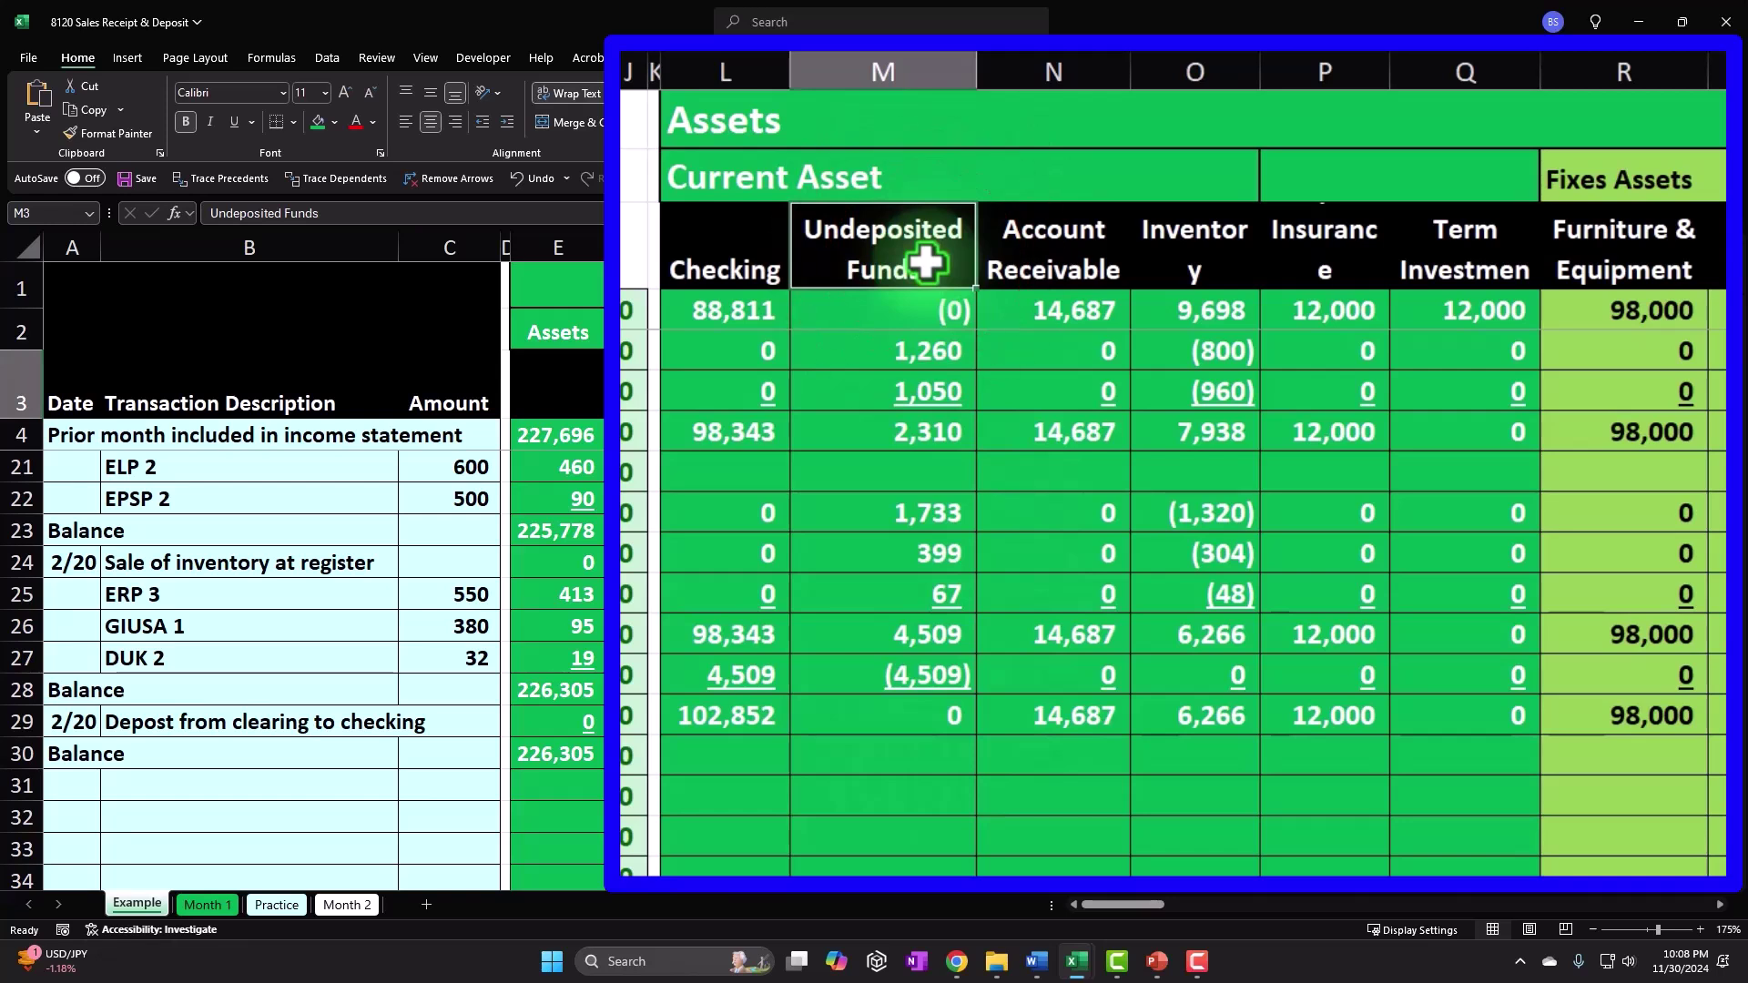
{"action": "left_click", "coordinate": [937, 729]}
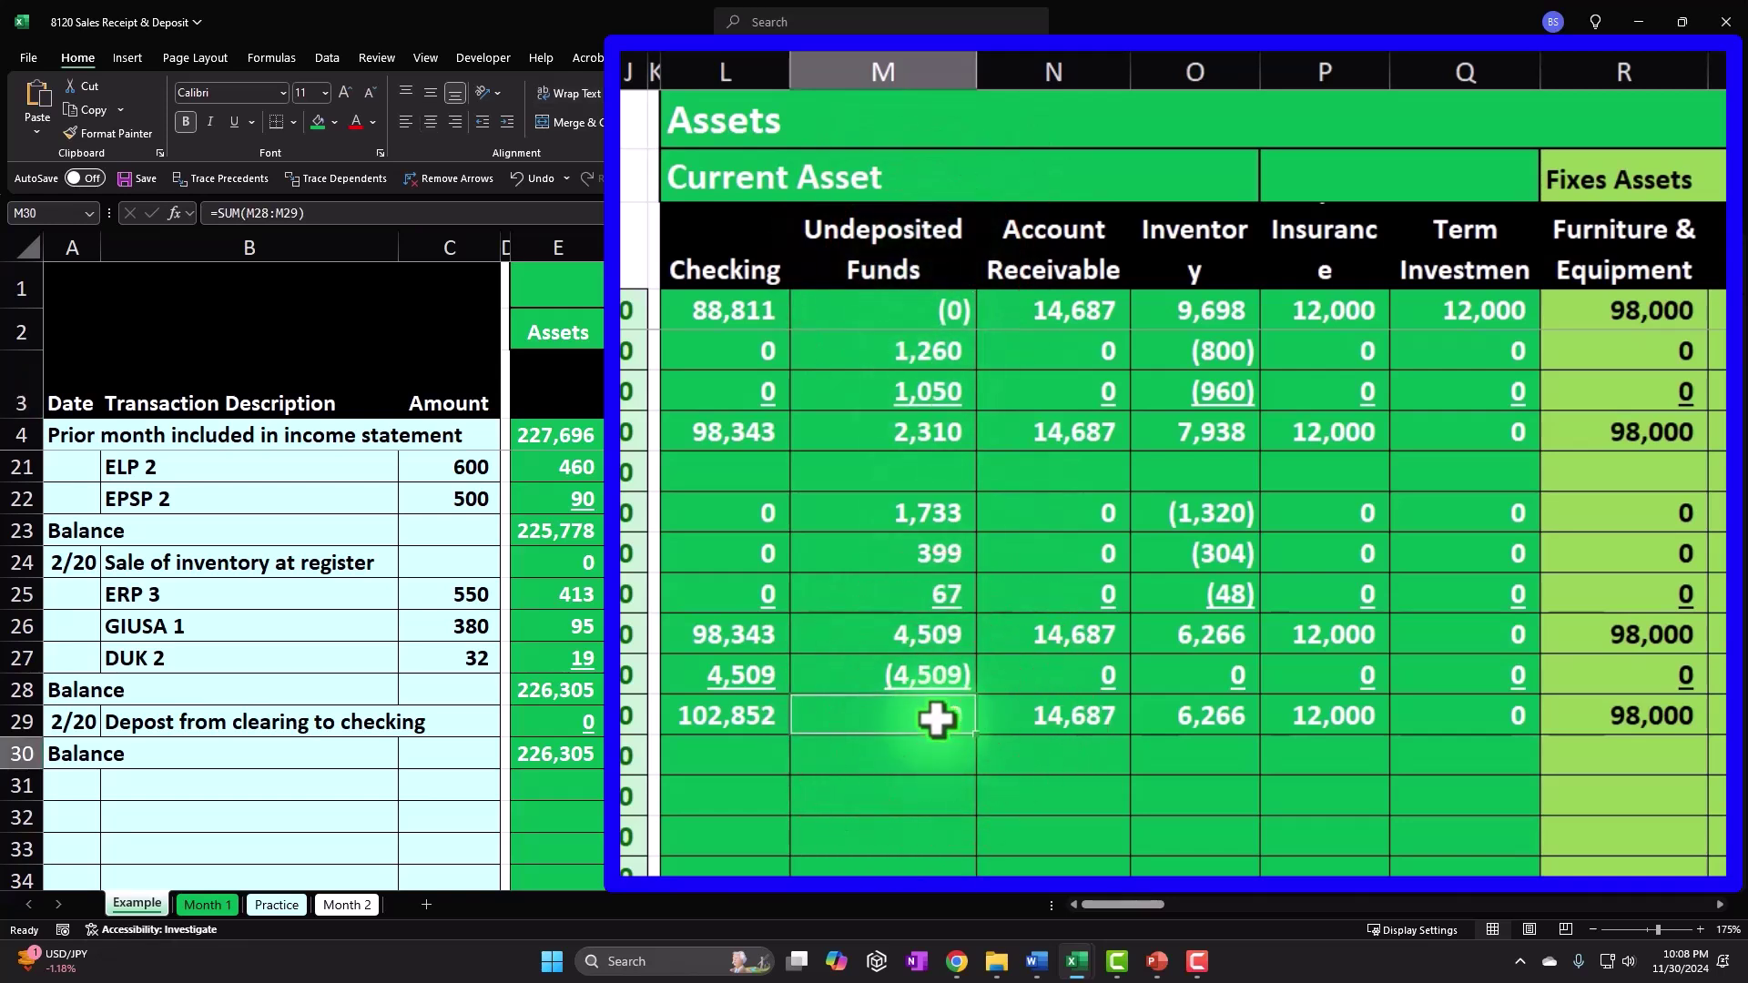
{"action": "left_click", "coordinate": [743, 727]}
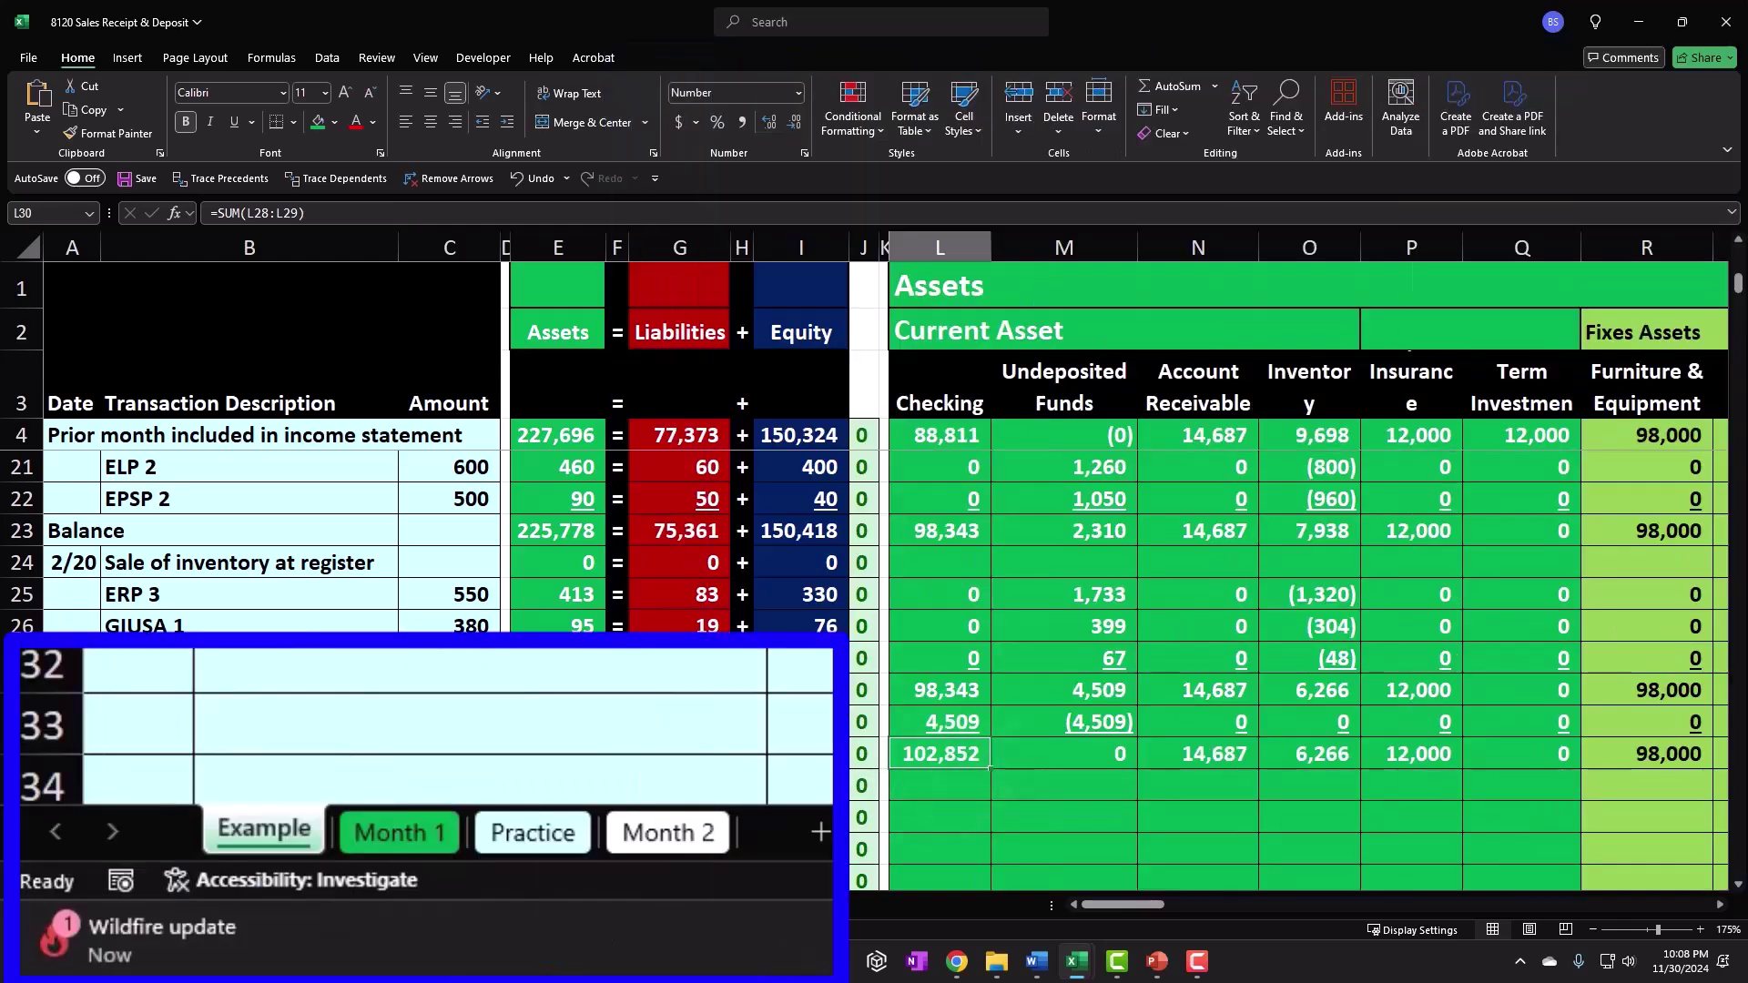
Step: On the Month 2 sheet, enter the date 2/20 in A20 and the description "Sale of inventory at register" in B20
{"action": "left_click", "coordinate": [364, 906]}
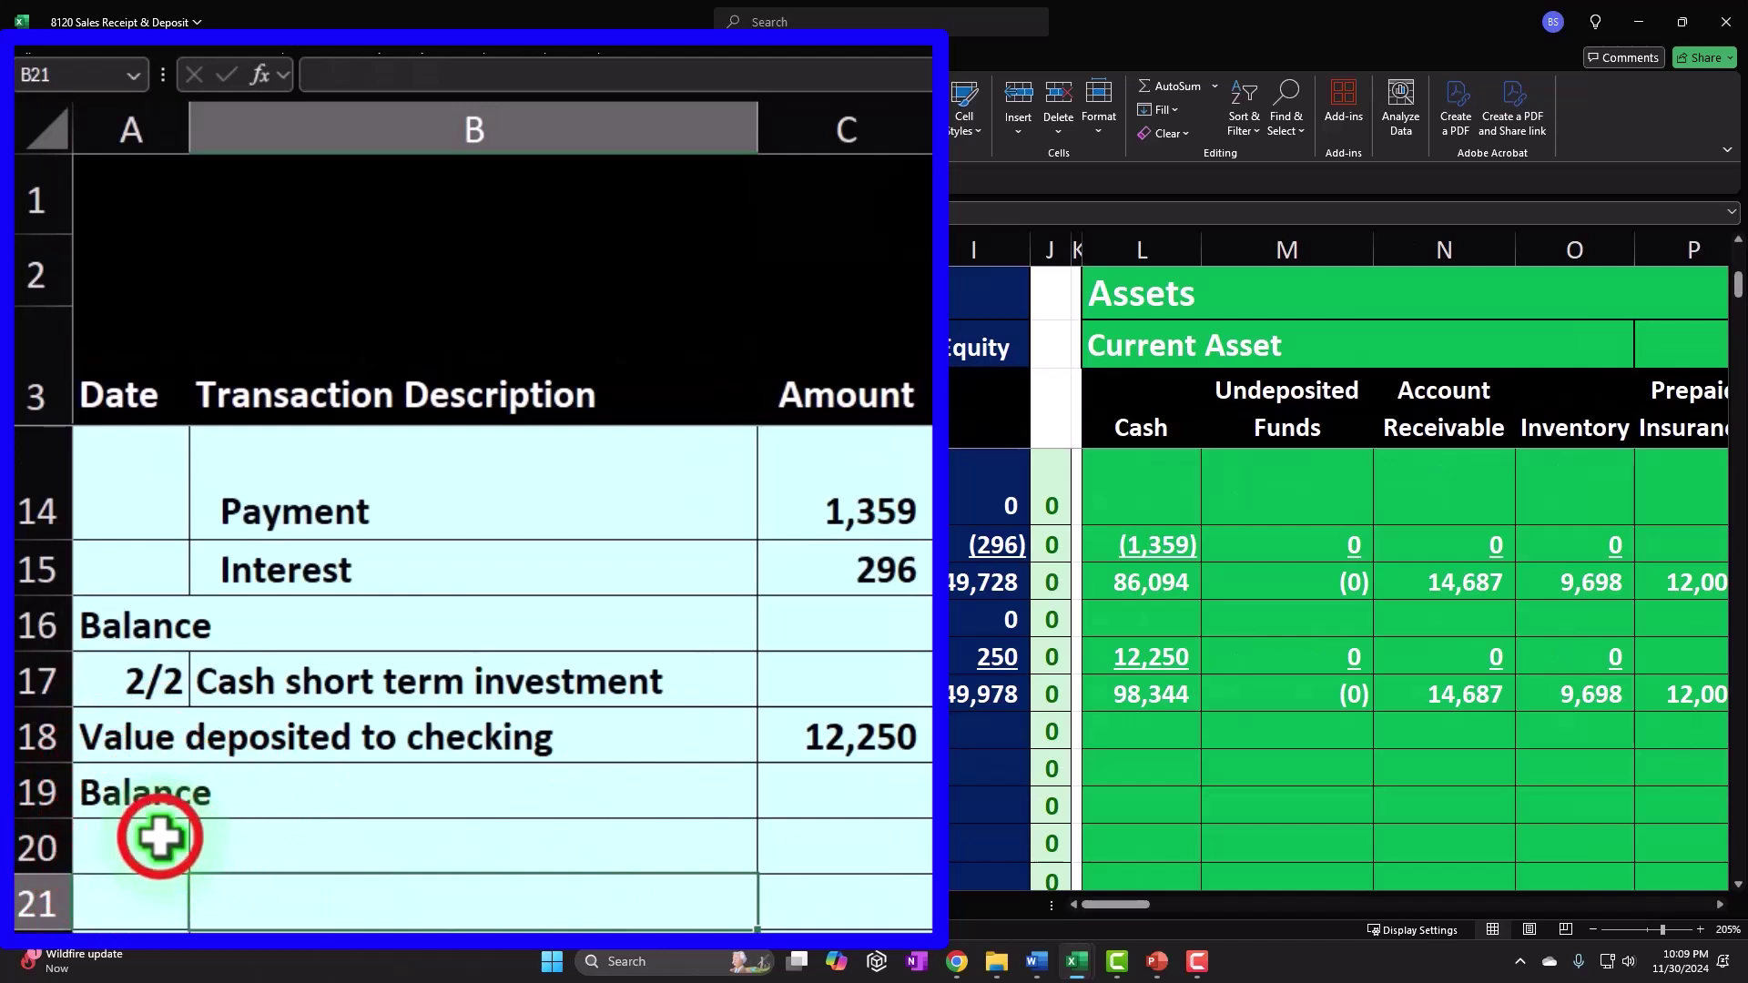
{"action": "left_click", "coordinate": [164, 842]}
{"action": "type", "text": "2/20"}
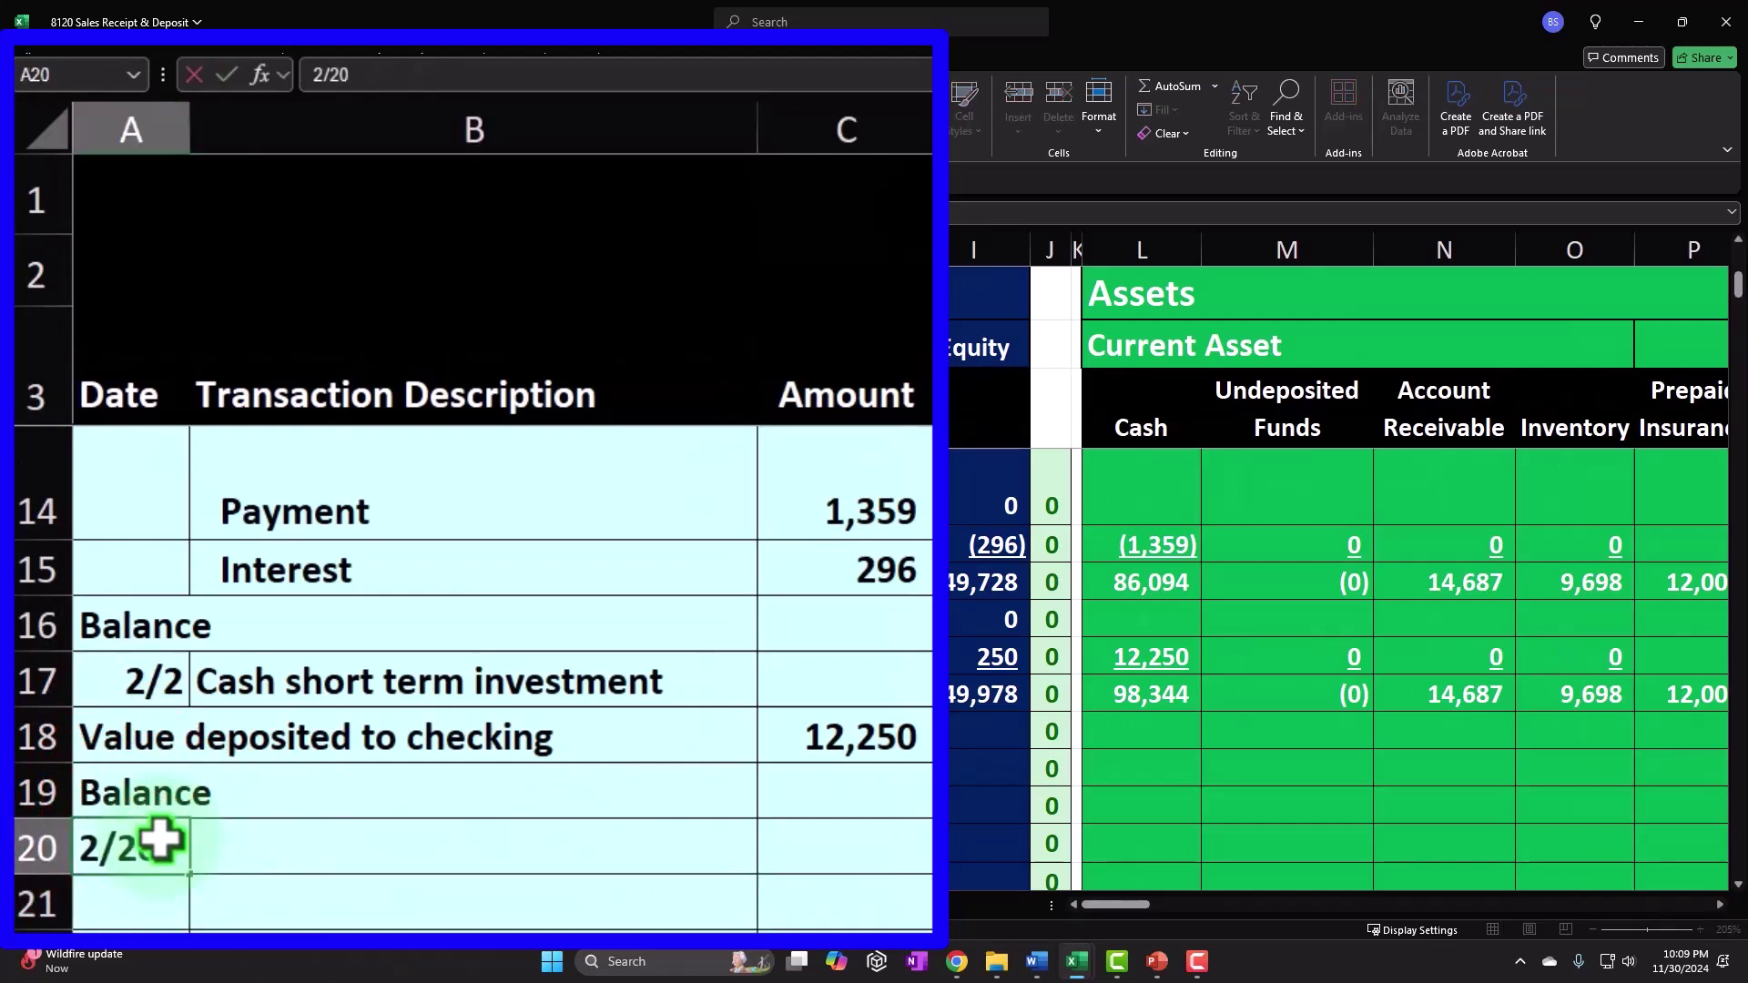
{"action": "key", "text": "Return"}
{"action": "key", "text": "Up"}
{"action": "key", "text": "Right"}
{"action": "type", "text": "S"}
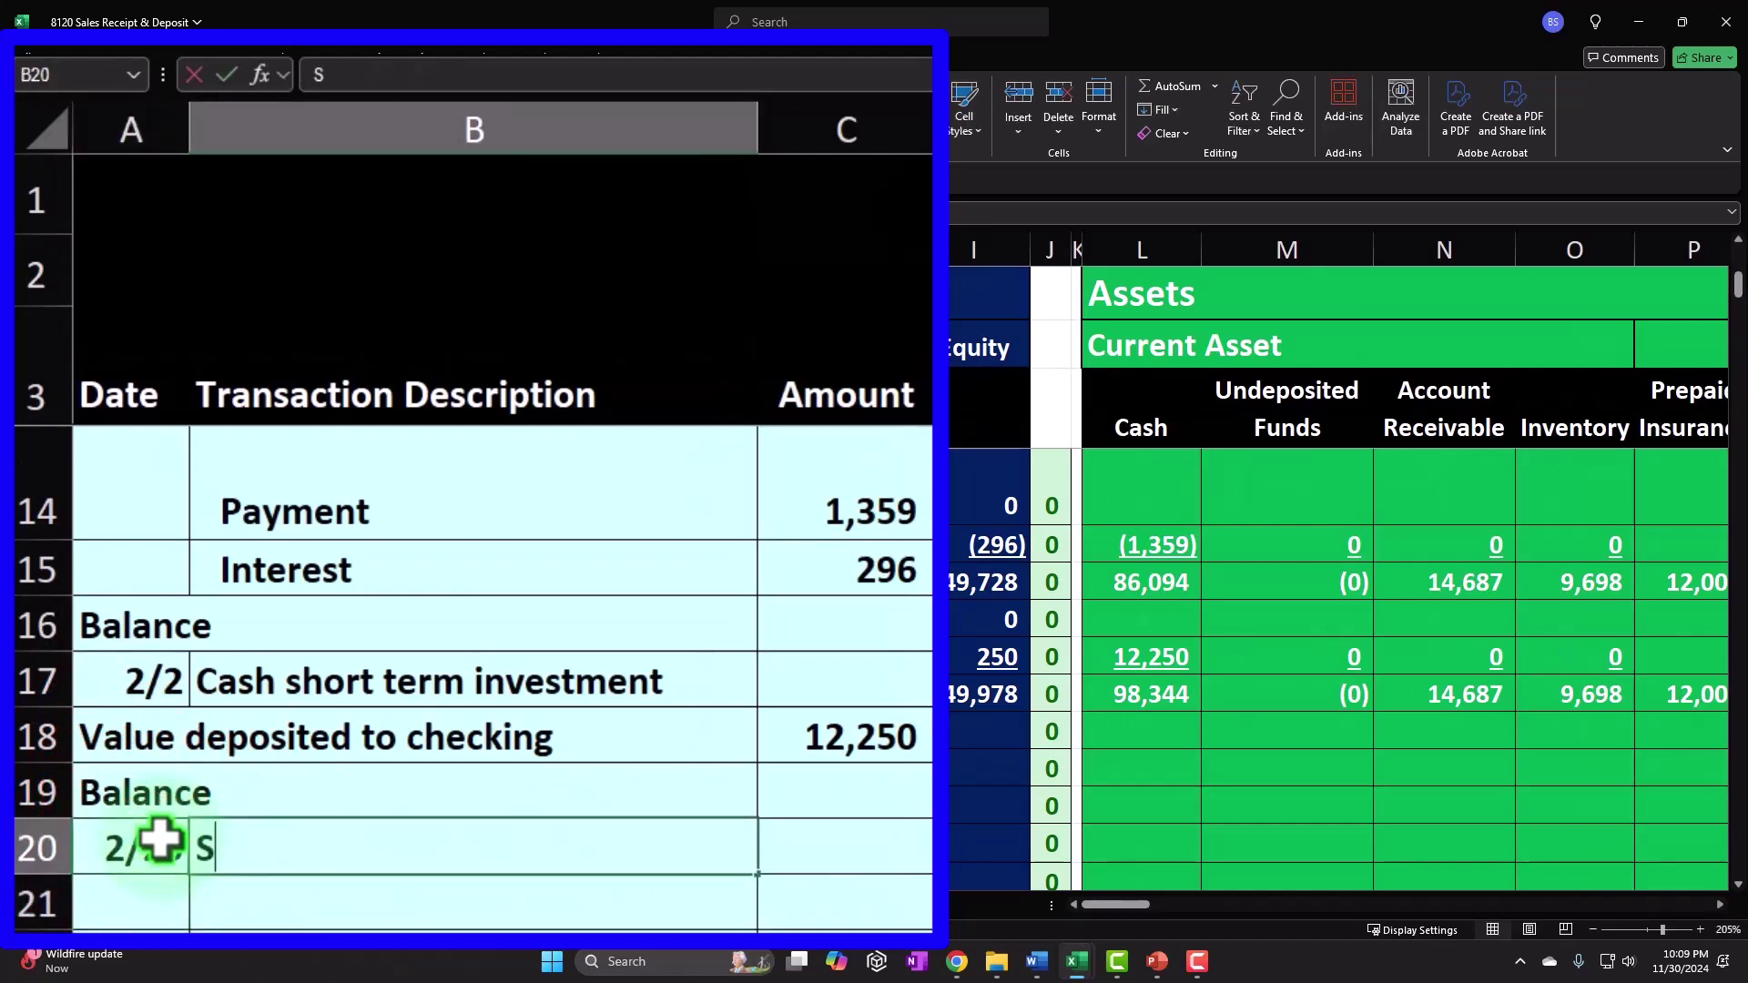
{"action": "type", "text": "ale of inventor"}
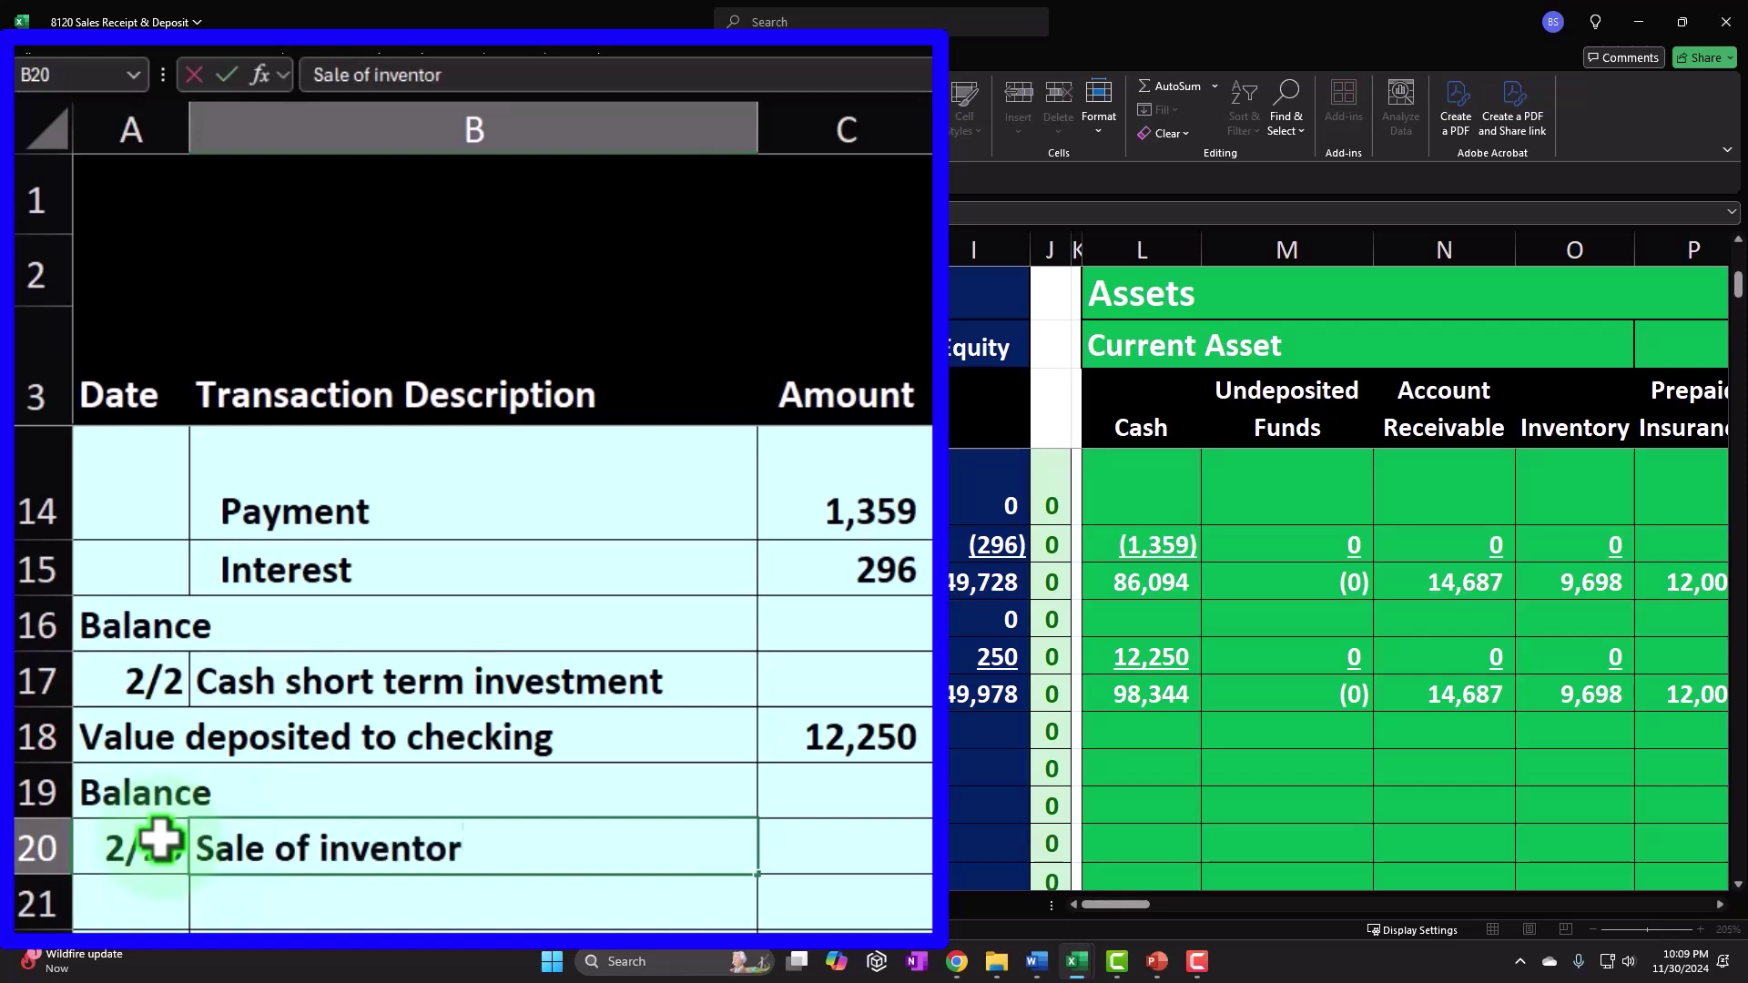
{"action": "type", "text": "y at register"}
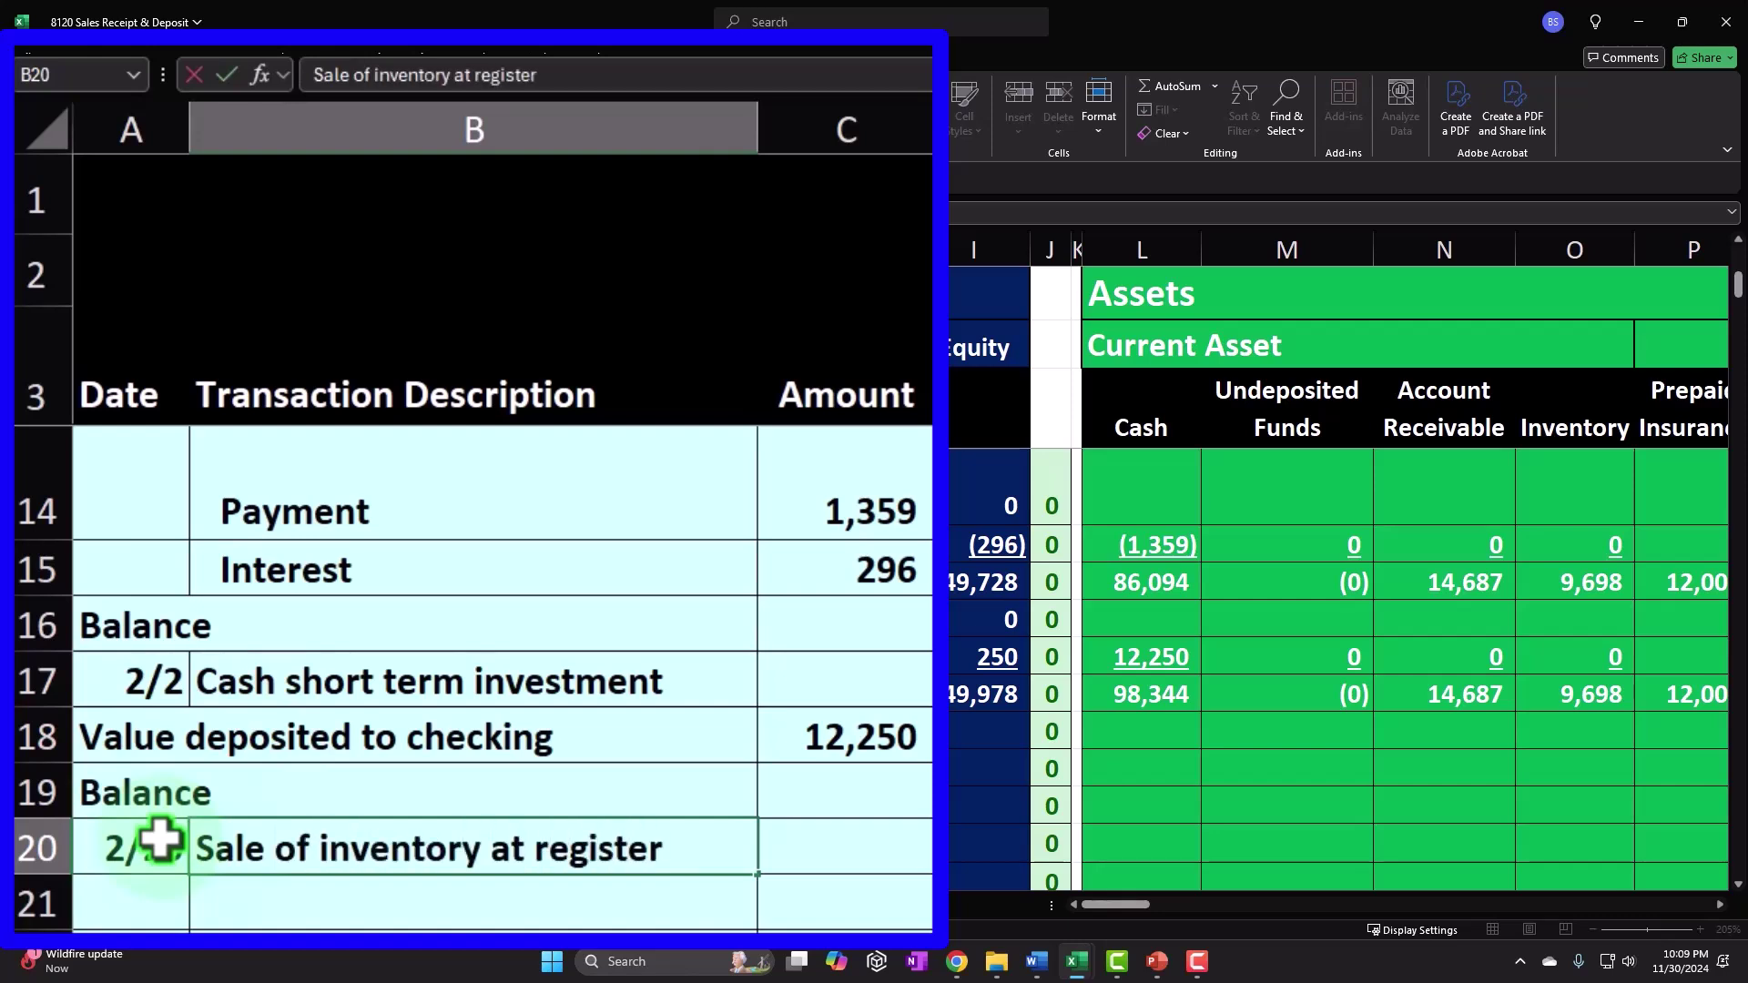
{"action": "key", "text": "Return"}
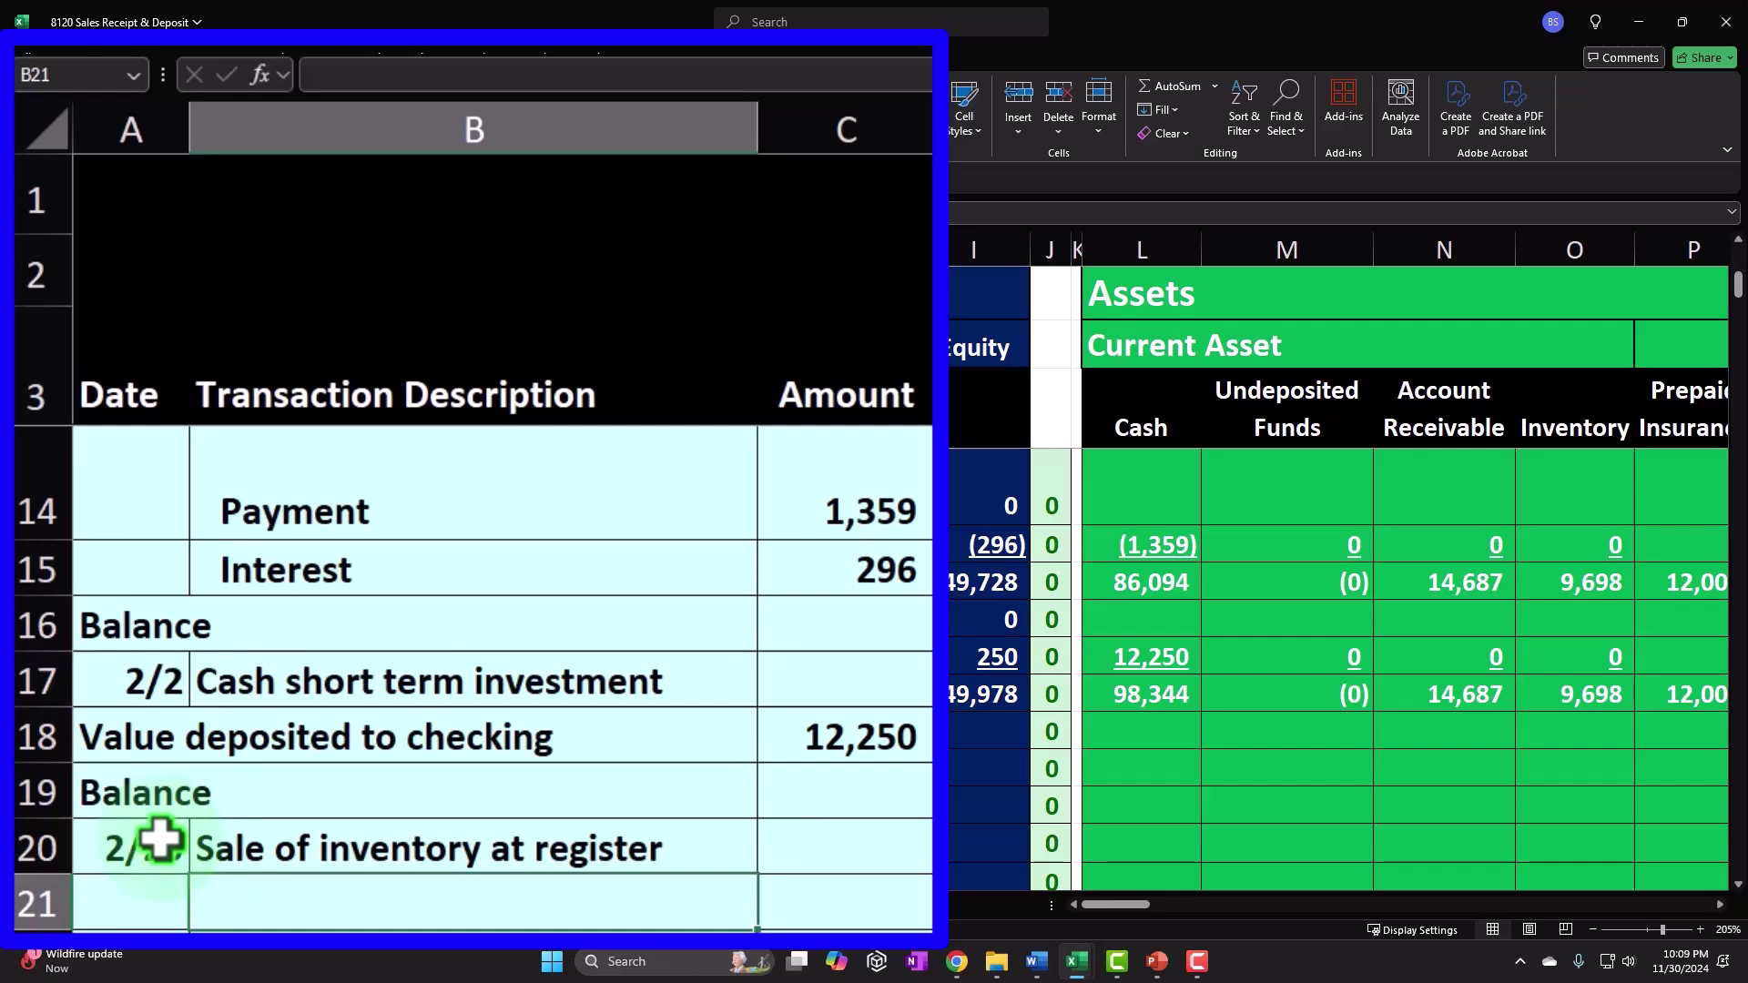
Step: List the sold items "ELP 2" in B21 and "EPSP 2" in B22, and indent both descriptions
{"action": "type", "text": "ELP 2"}
{"action": "key", "text": "Return"}
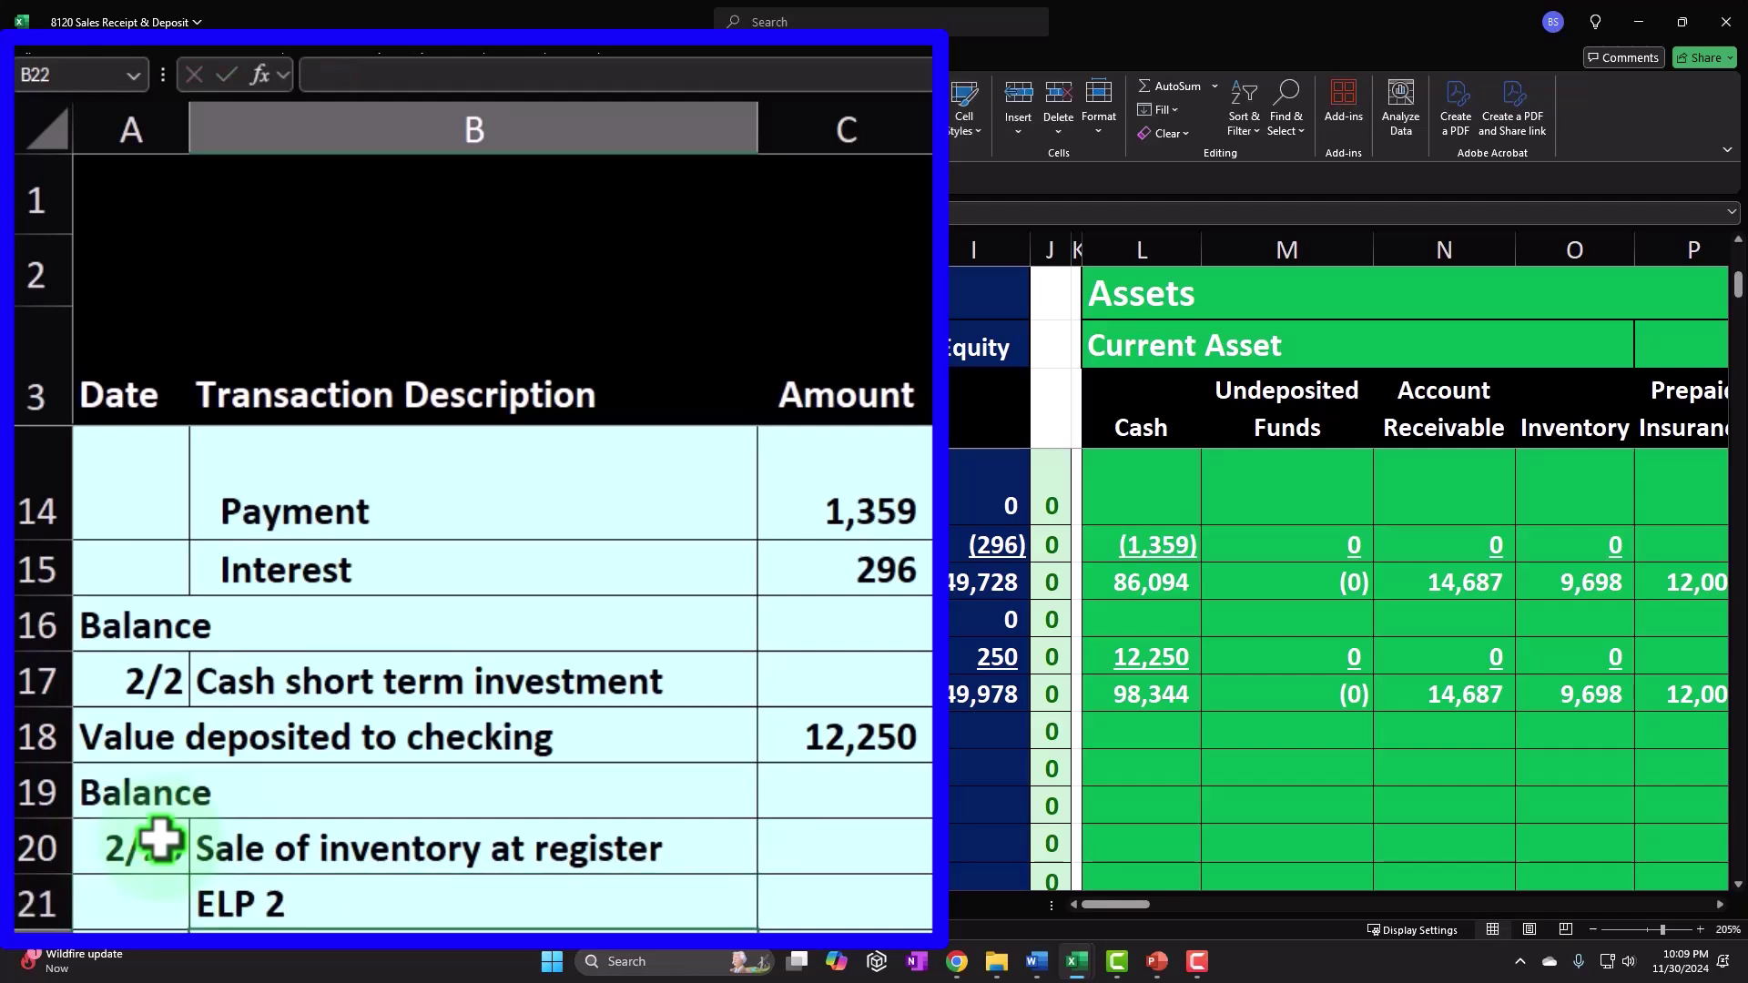
{"action": "type", "text": "EPSP"}
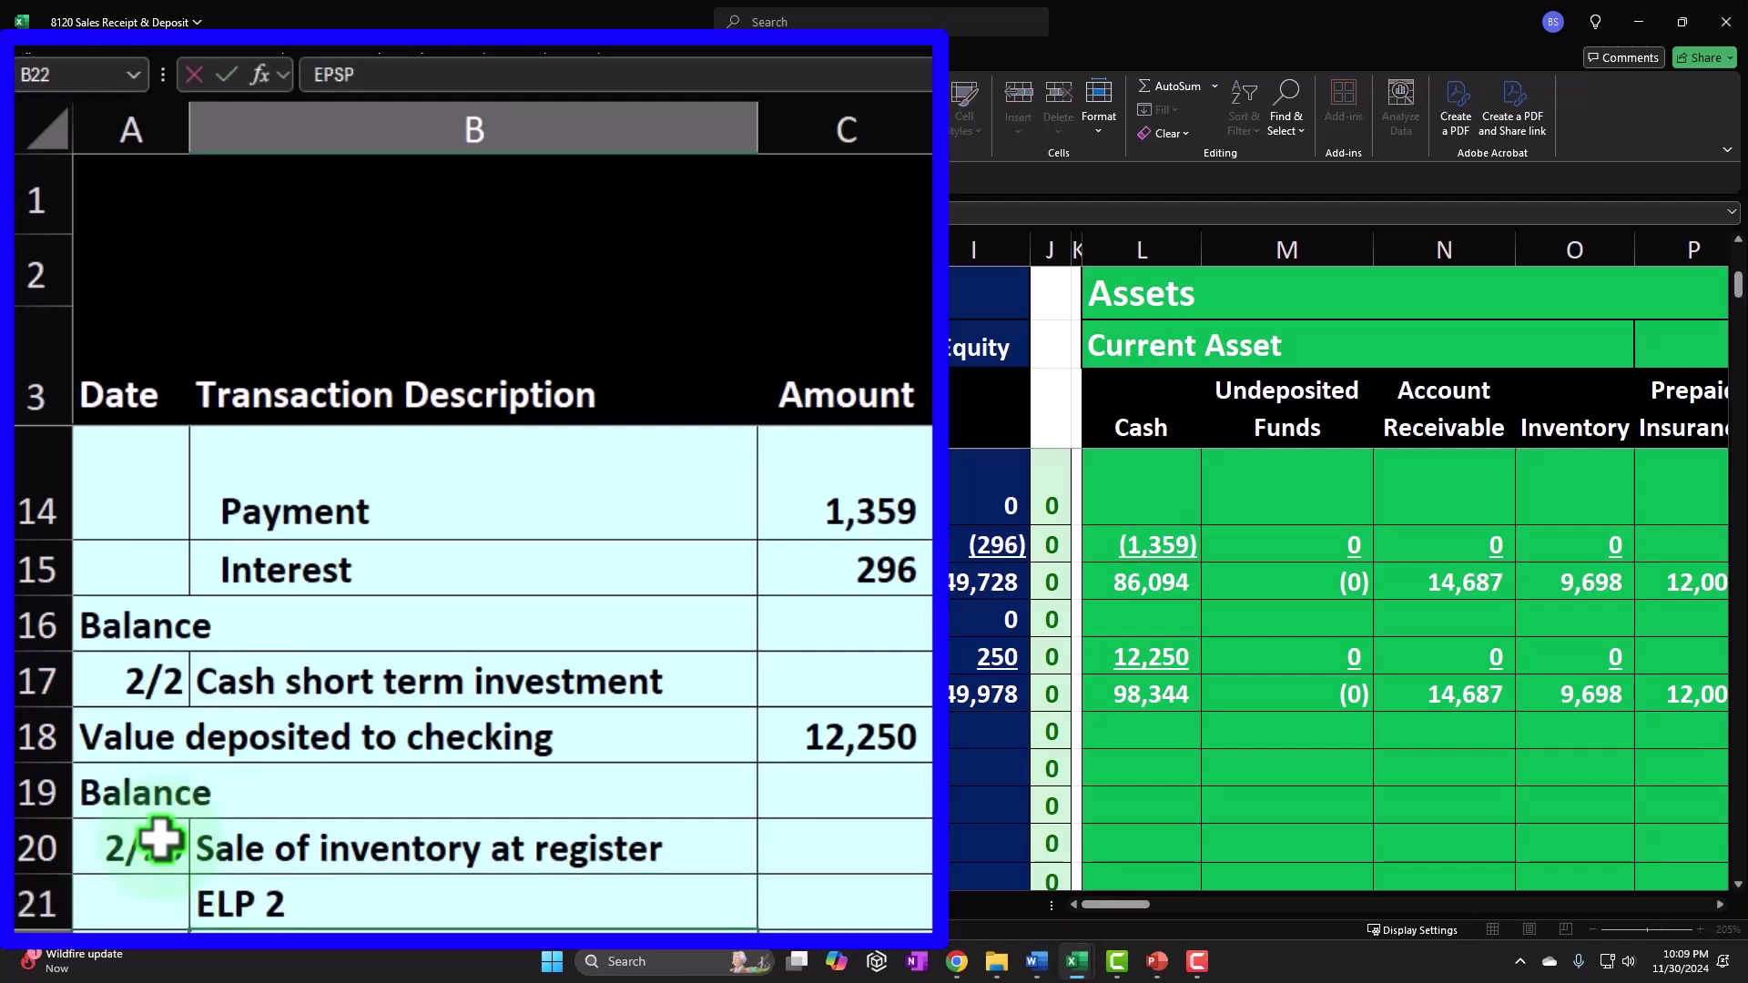
{"action": "type", "text": " 2"}
{"action": "key", "text": "shift+Up"}
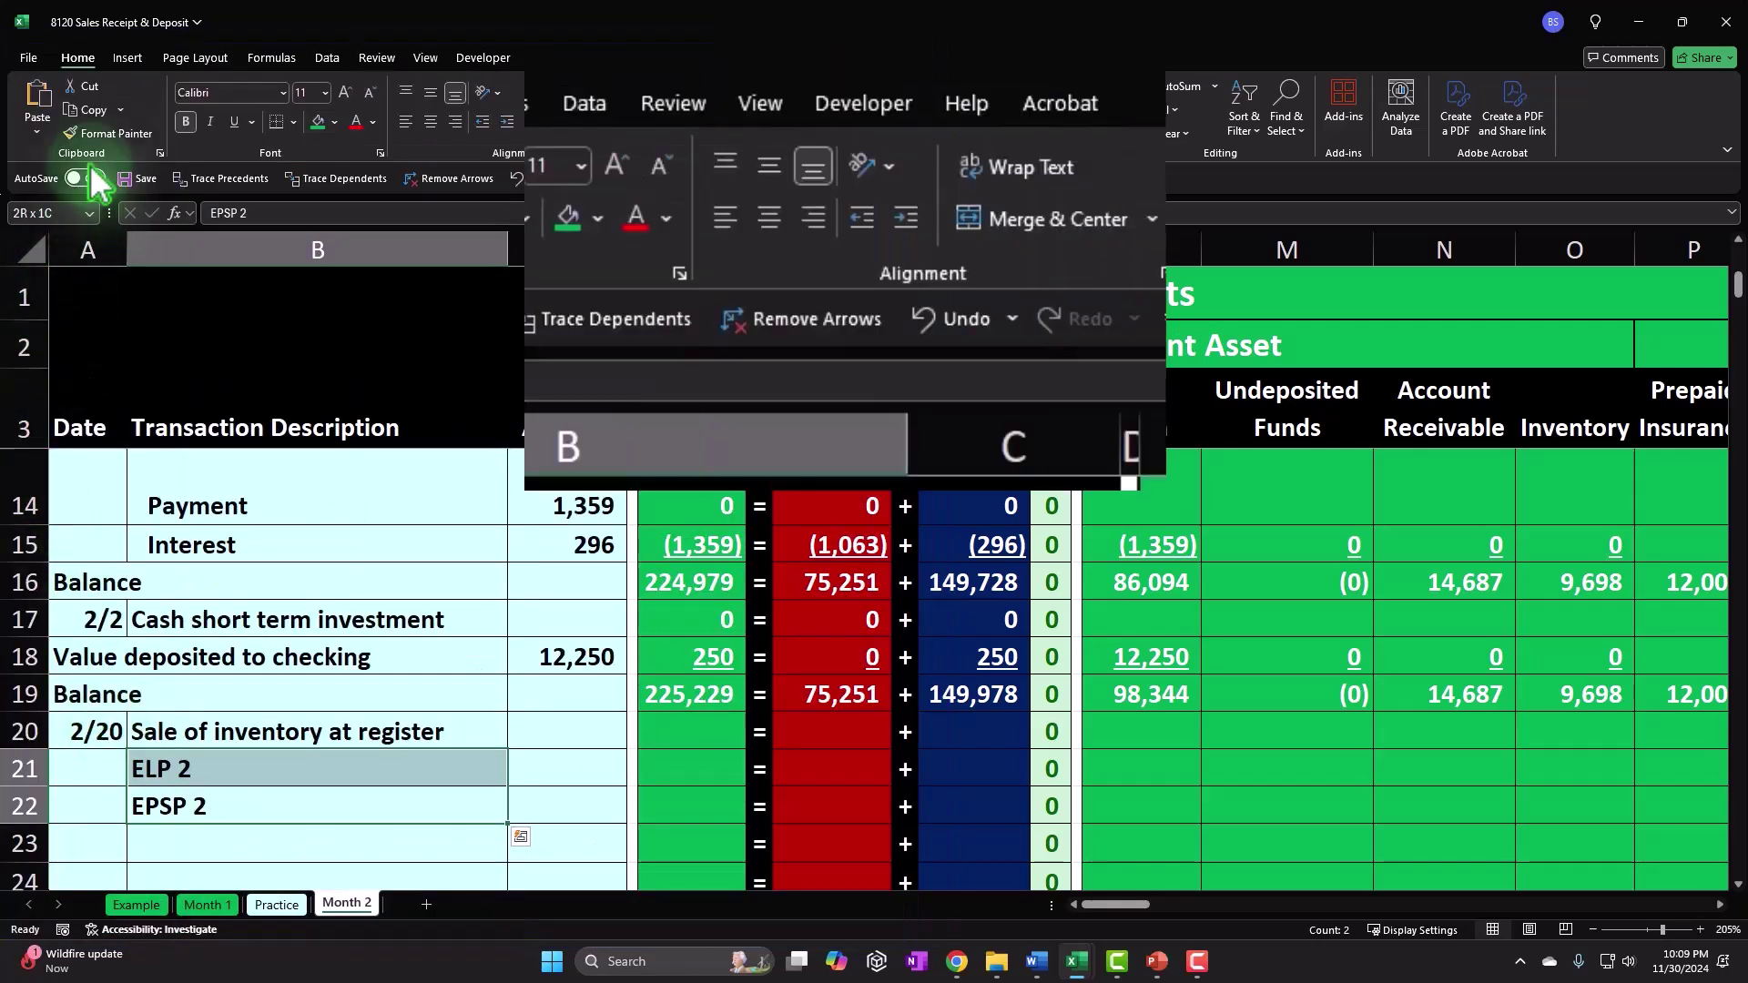
{"action": "left_click", "coordinate": [906, 217]}
{"action": "left_click", "coordinate": [376, 769]}
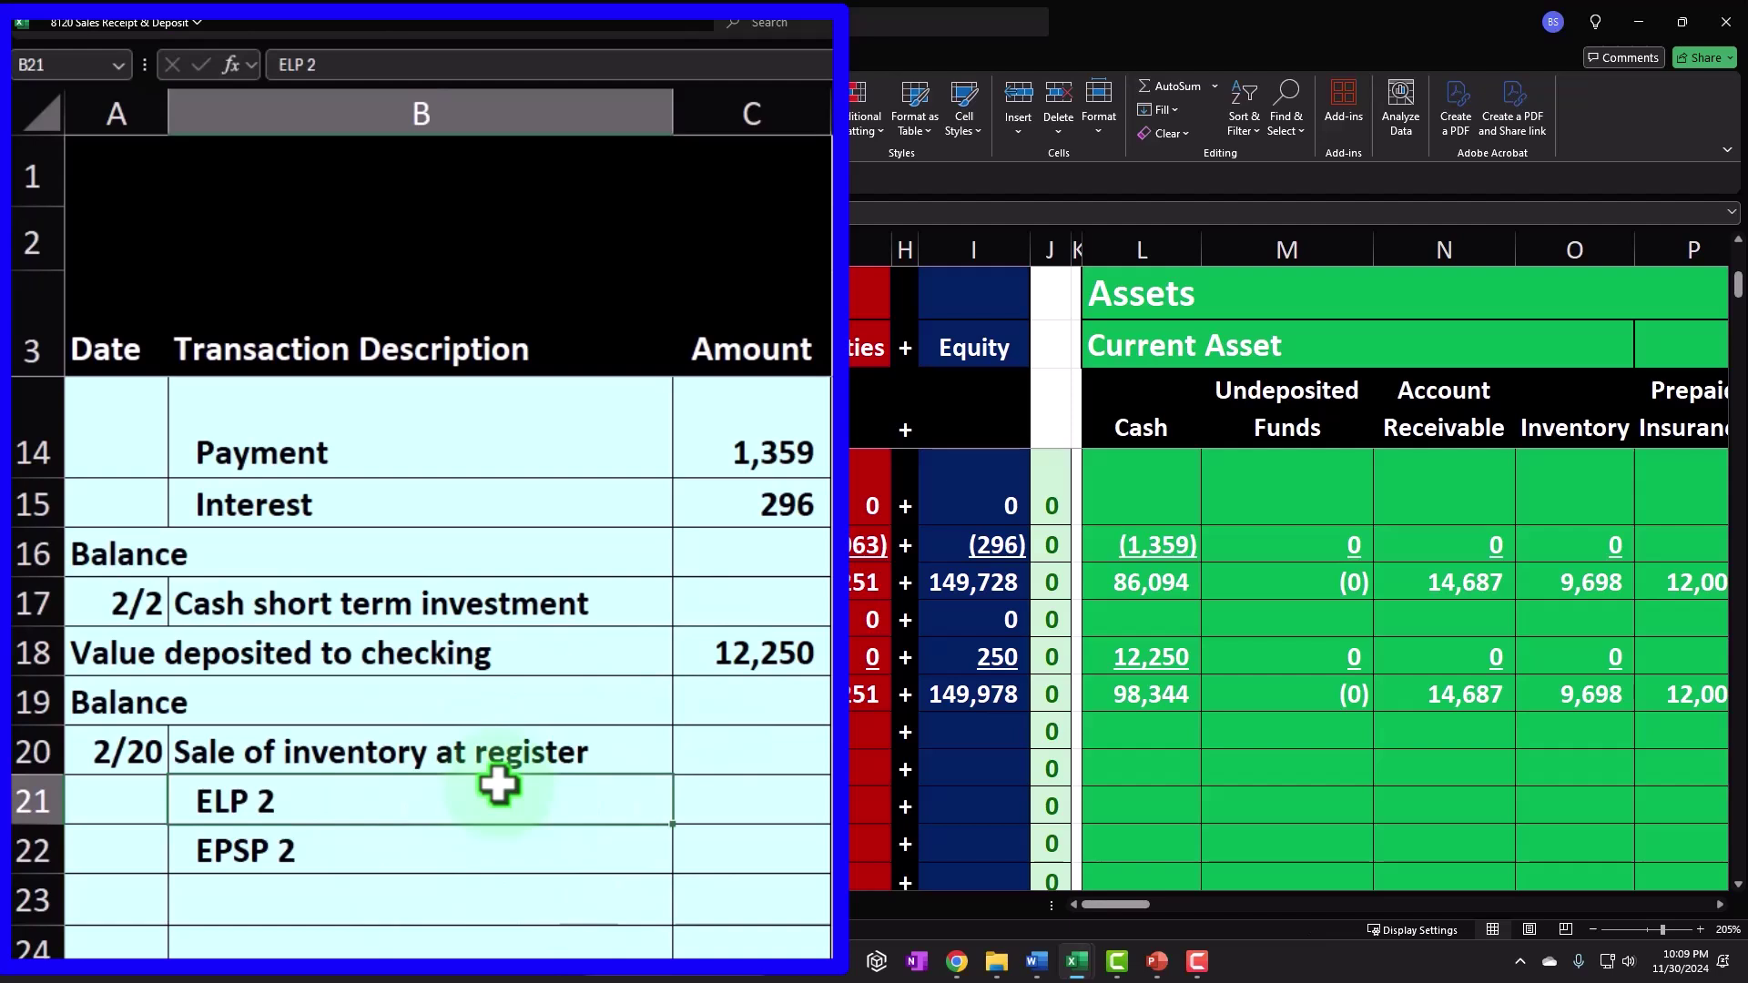
Step: Enter the unit prices in the Amount column: 600 for ELP 2 and 500 for EPSP 2
{"action": "key", "text": "Tab"}
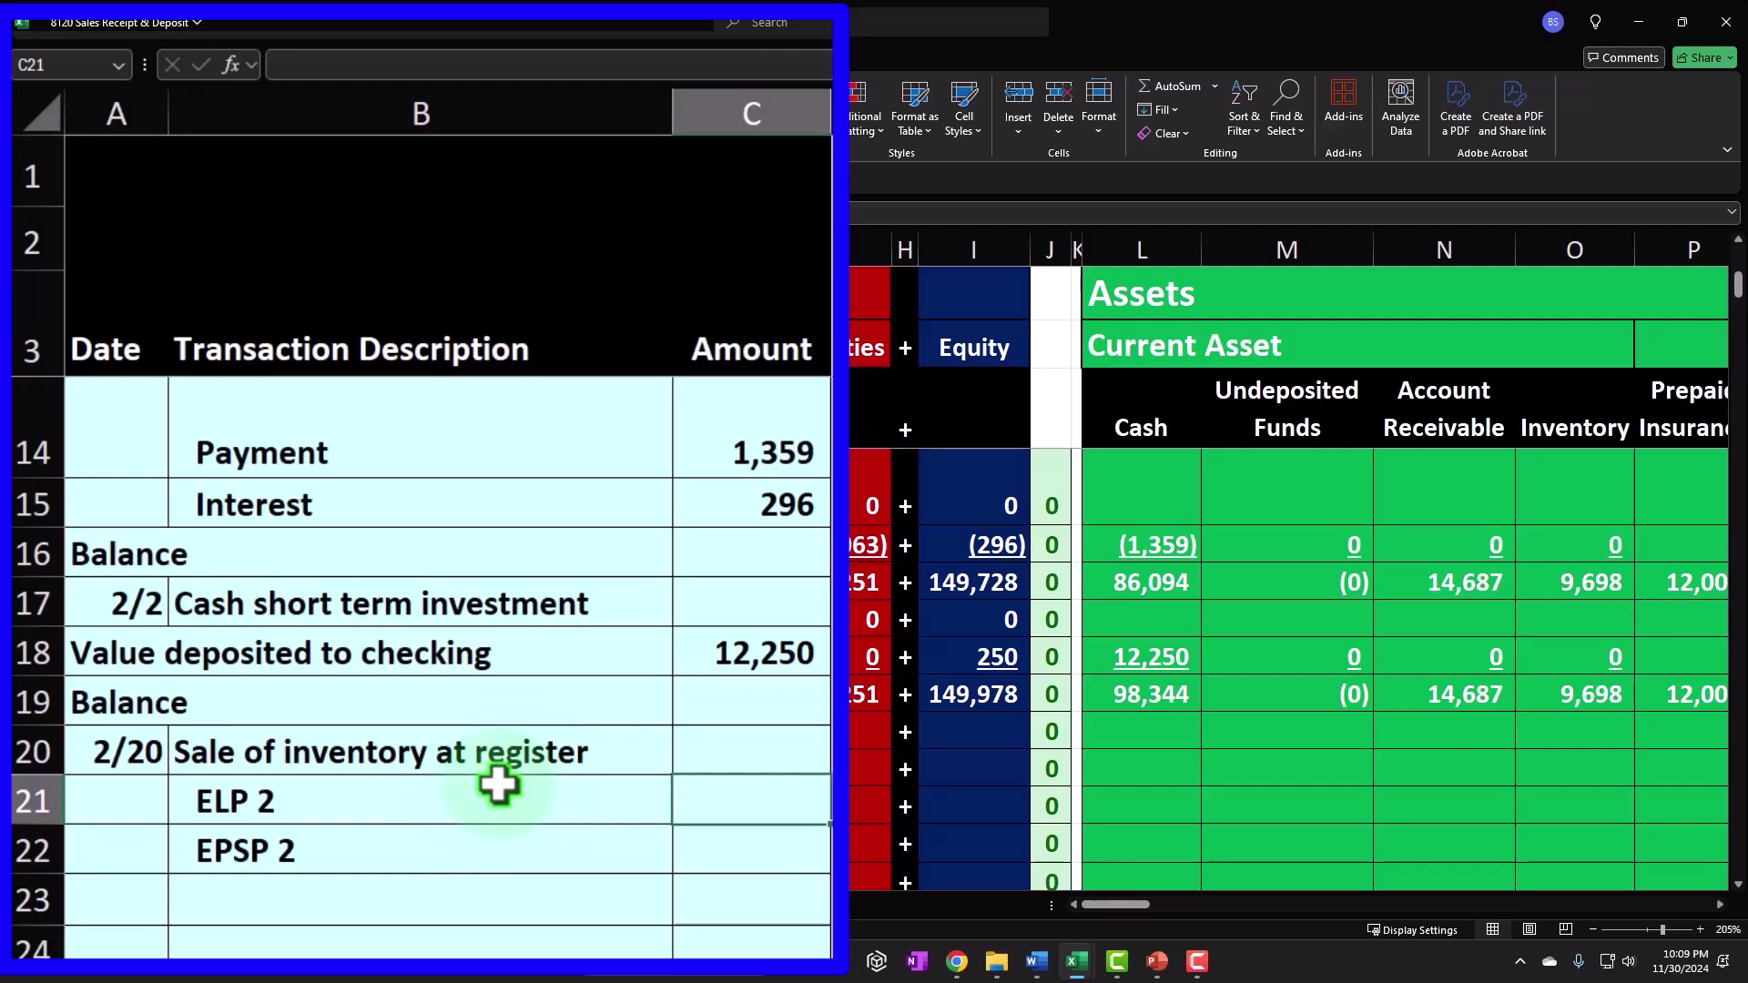
{"action": "type", "text": "600"}
{"action": "key", "text": "Return"}
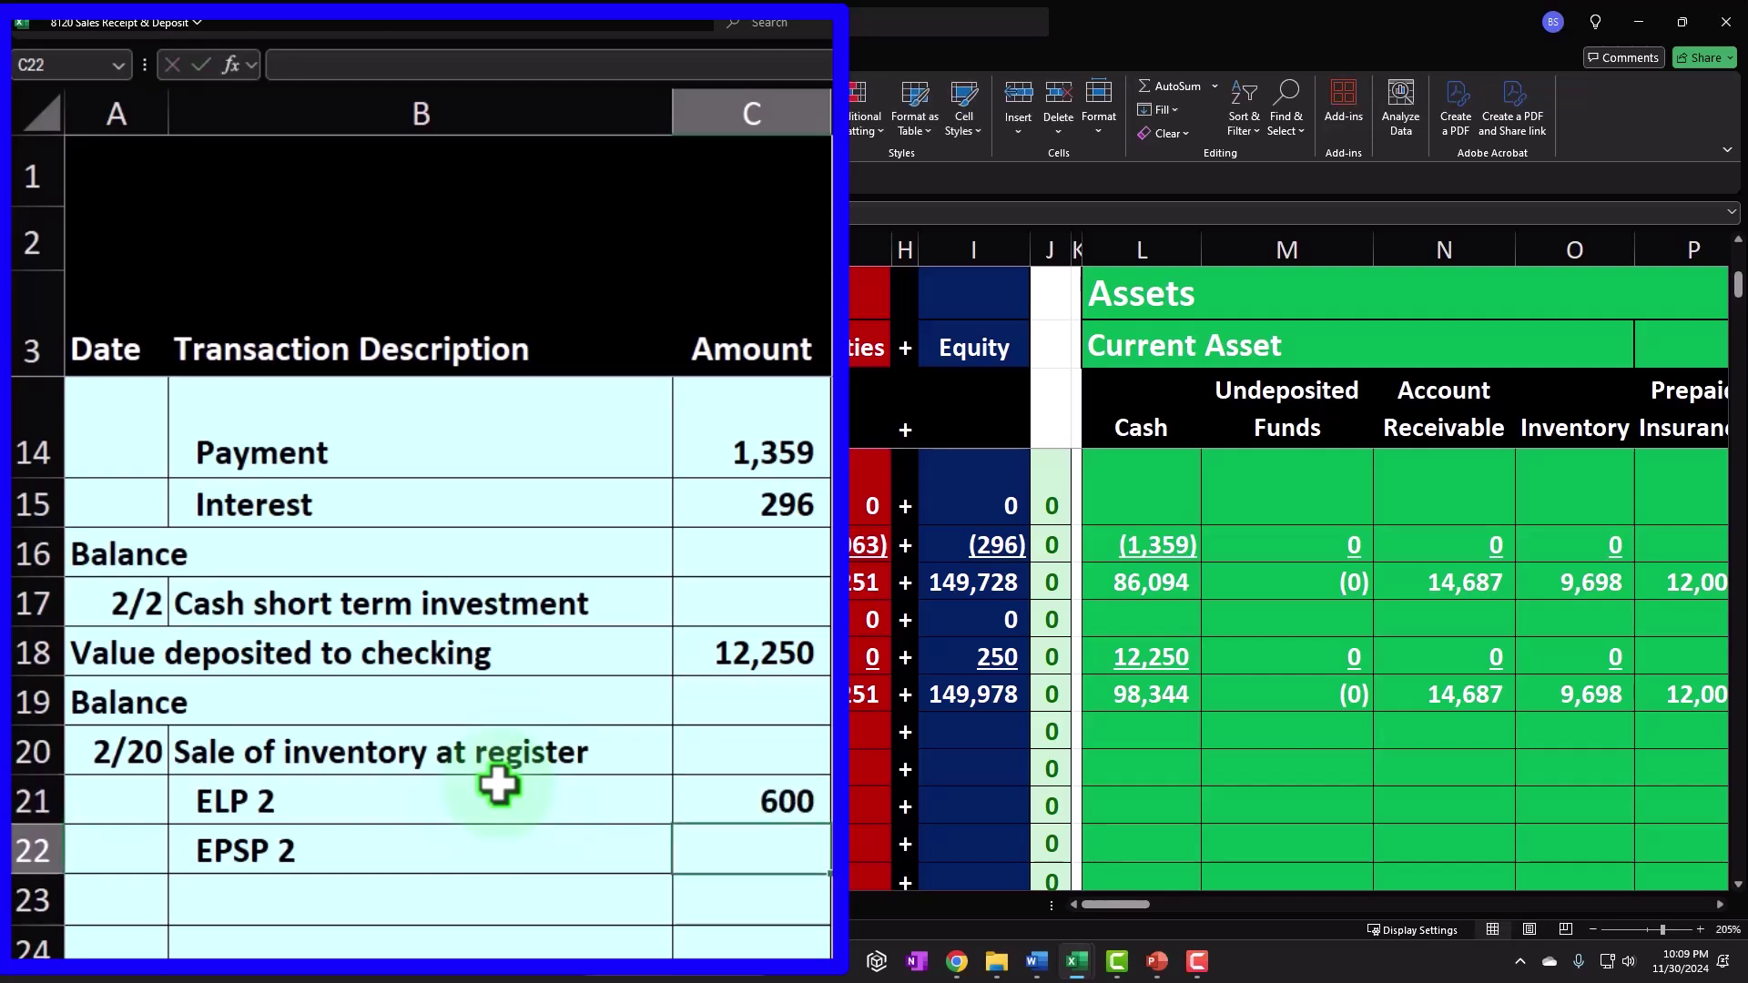
{"action": "type", "text": "500"}
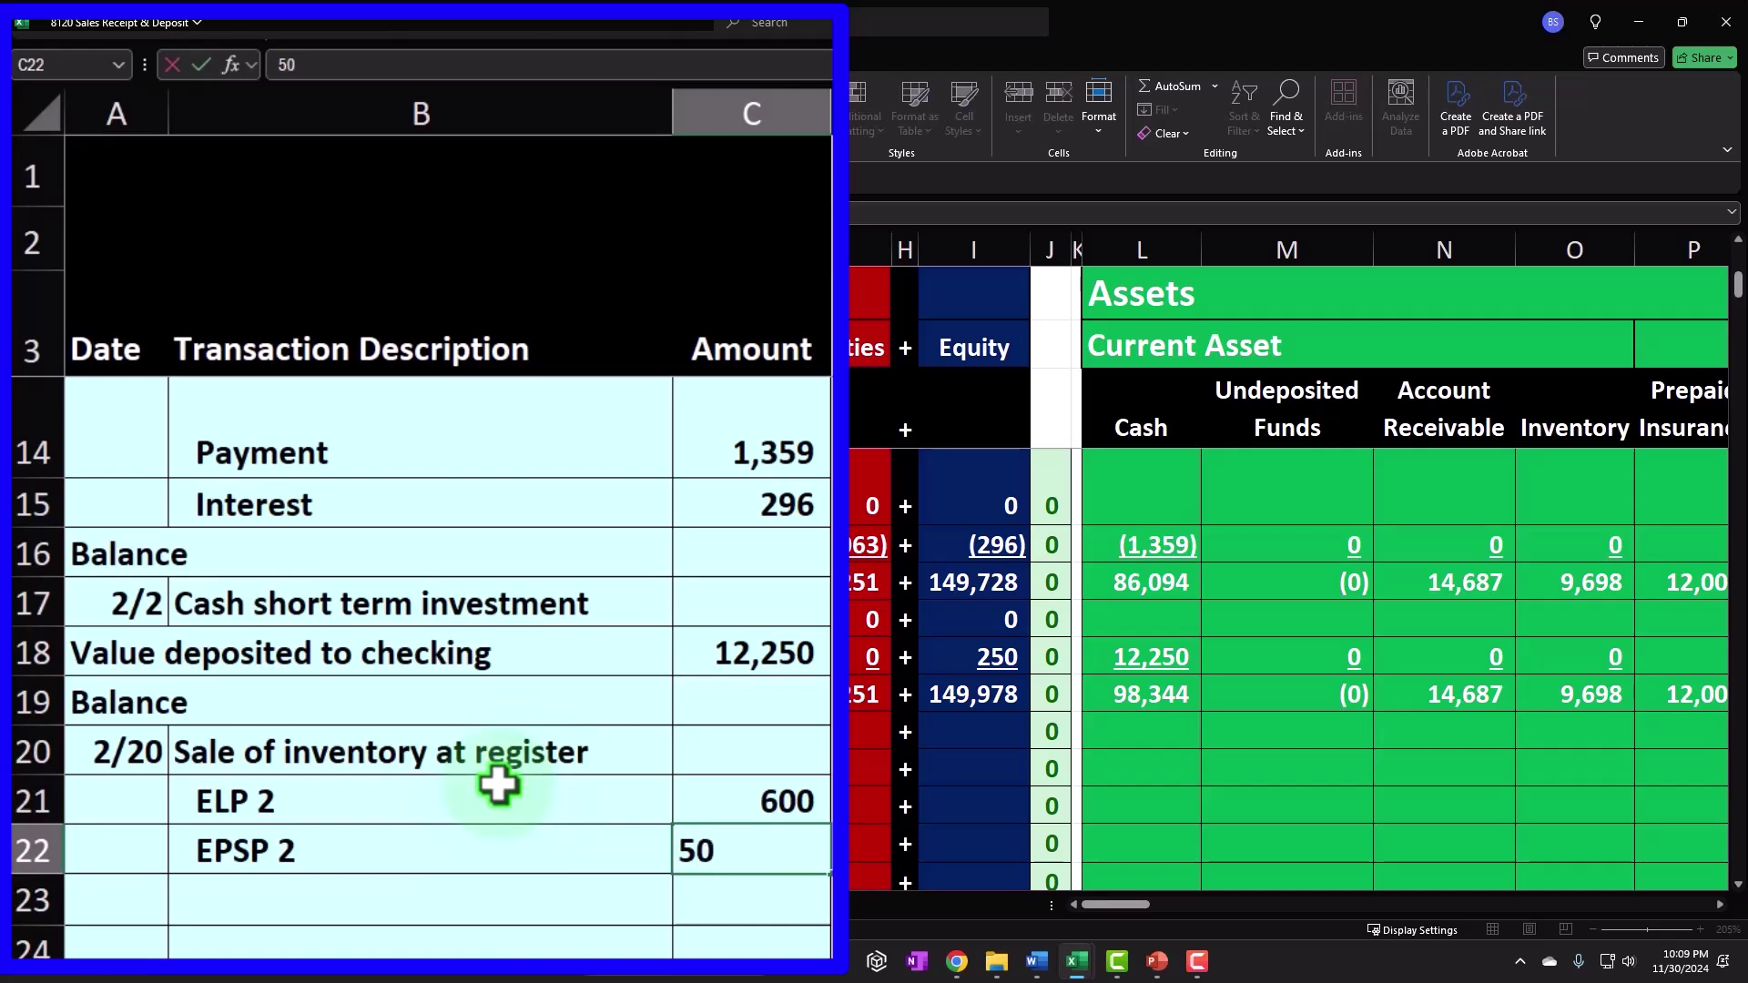
{"action": "key", "text": "Return"}
{"action": "key", "text": "Up"}
{"action": "key", "text": "Up"}
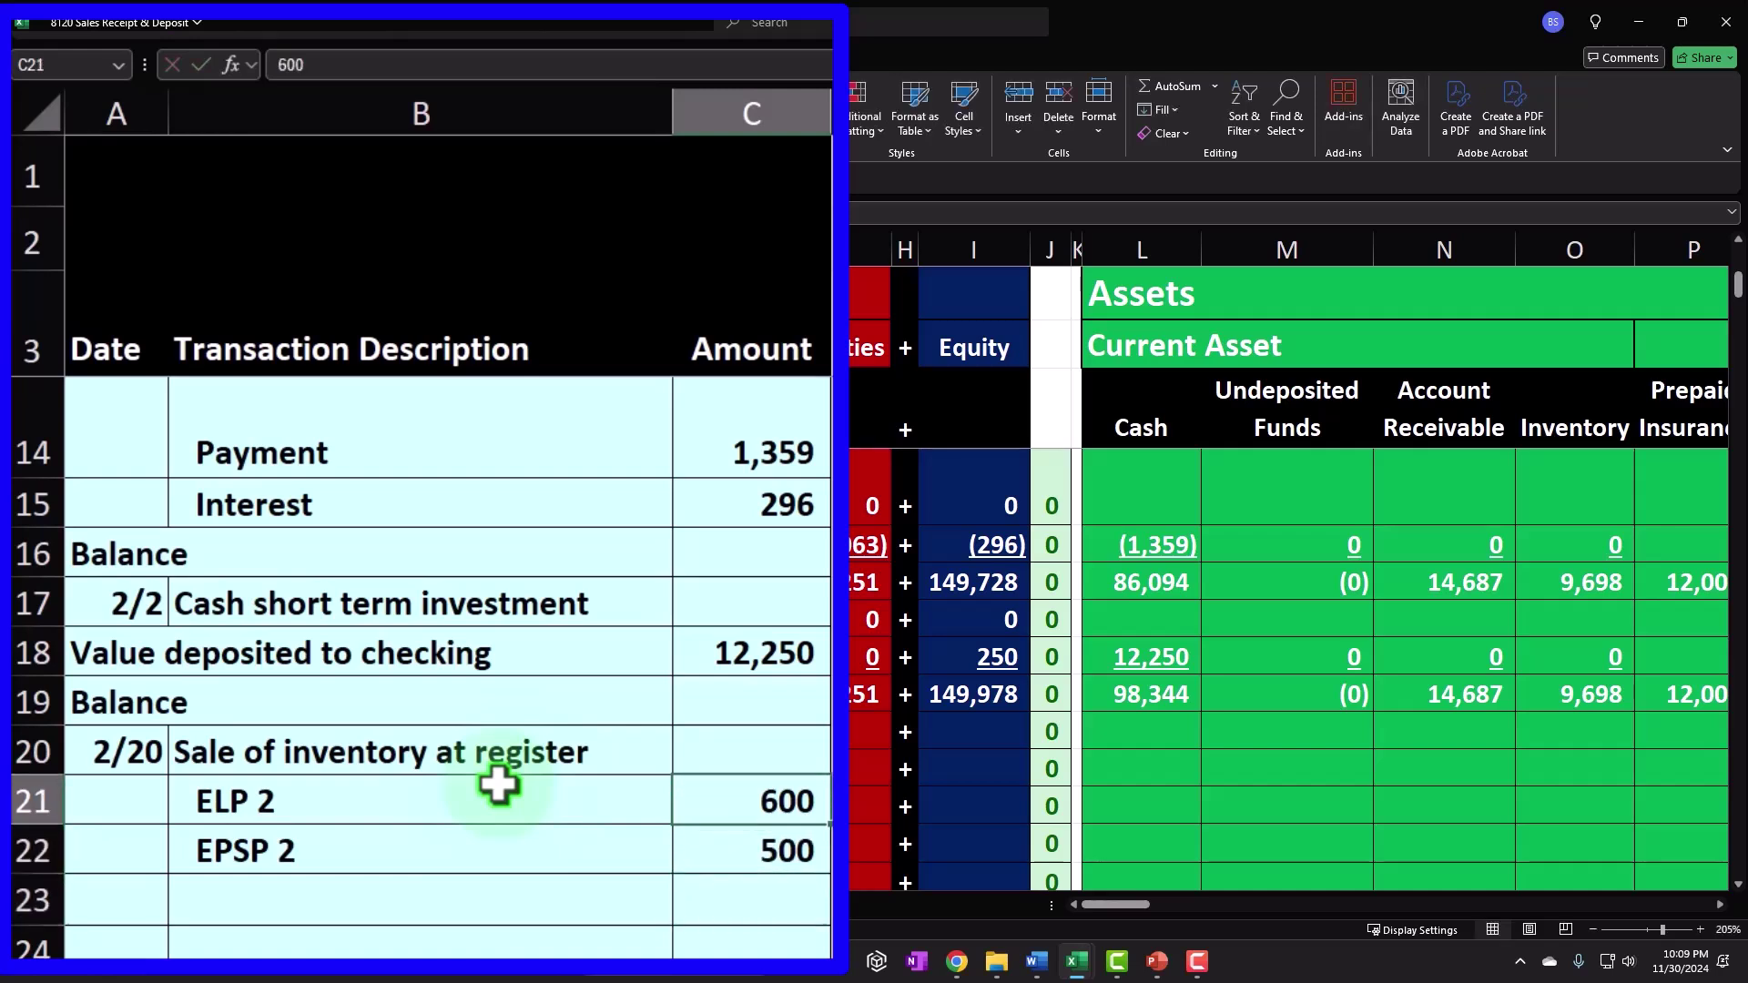
{"action": "key", "text": "Down"}
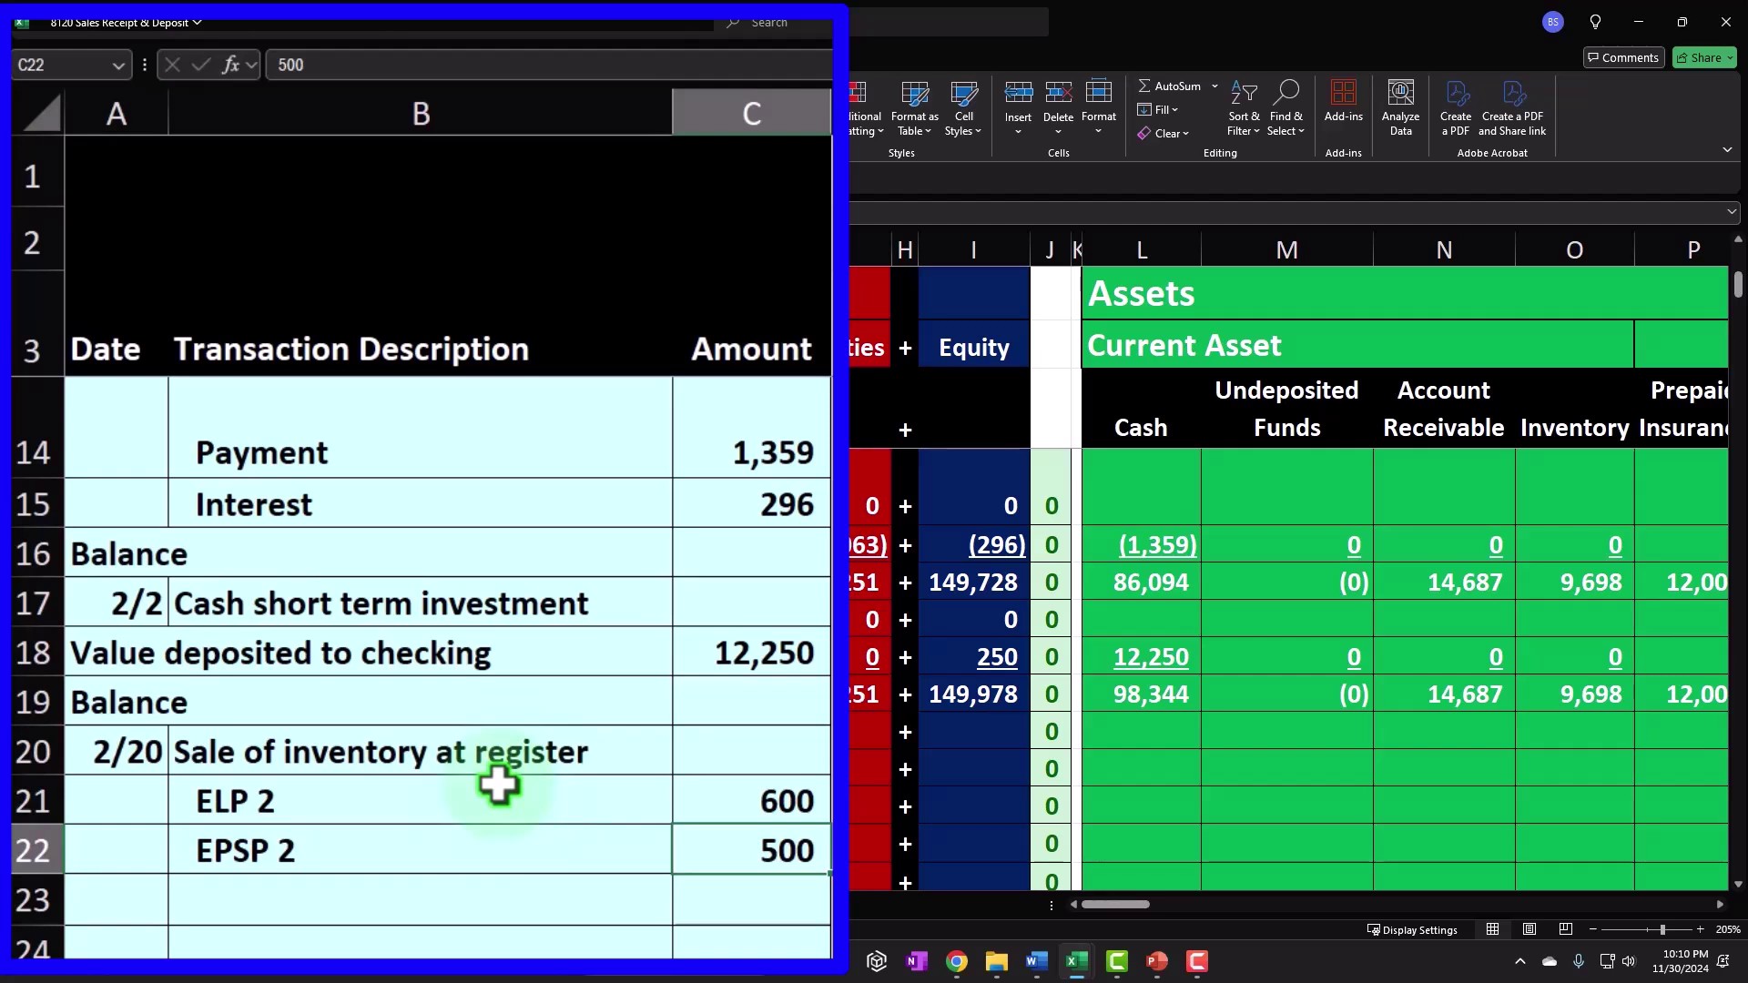
{"action": "key", "text": "Up"}
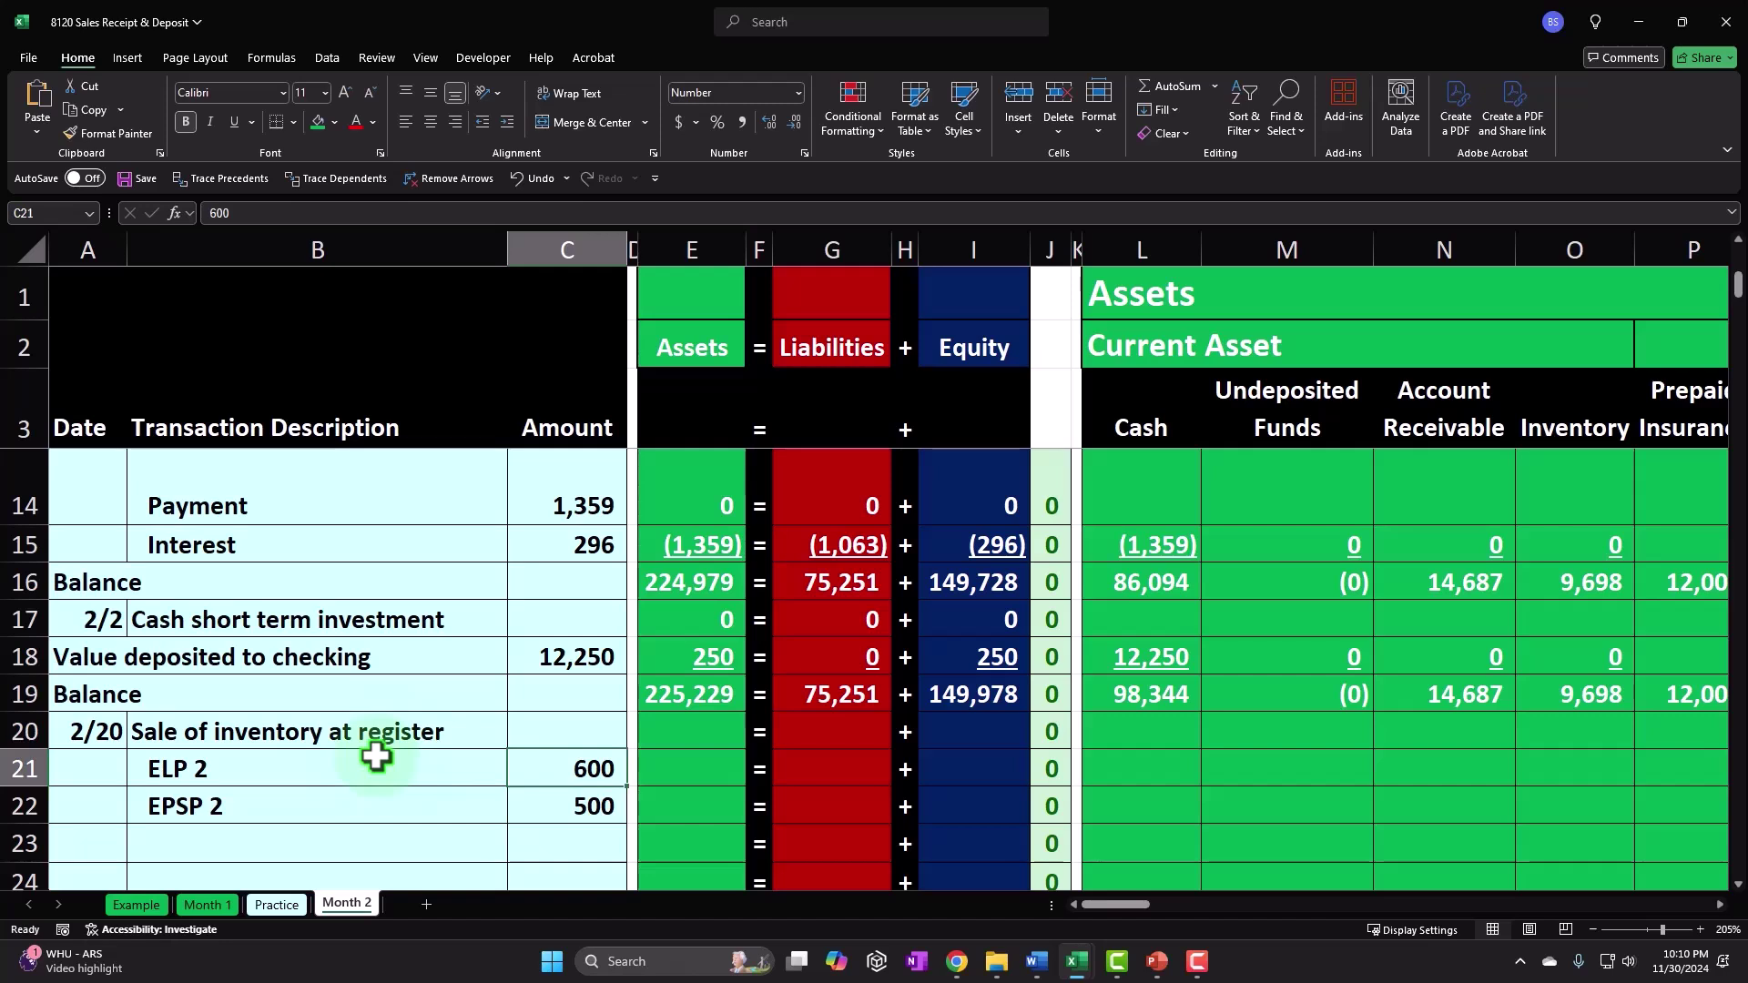
Step: Enter the formula =C21*2*1.05 in M21 to record the ELP 2 sale including sales tax in Undeposited Funds
{"action": "key", "text": "Right"}
{"action": "key", "text": "Right"}
{"action": "key", "text": "Right"}
{"action": "key", "text": "Right"}
{"action": "key", "text": "Right"}
{"action": "key", "text": "Right"}
{"action": "key", "text": "Right"}
{"action": "key", "text": "Right"}
{"action": "key", "text": "Right"}
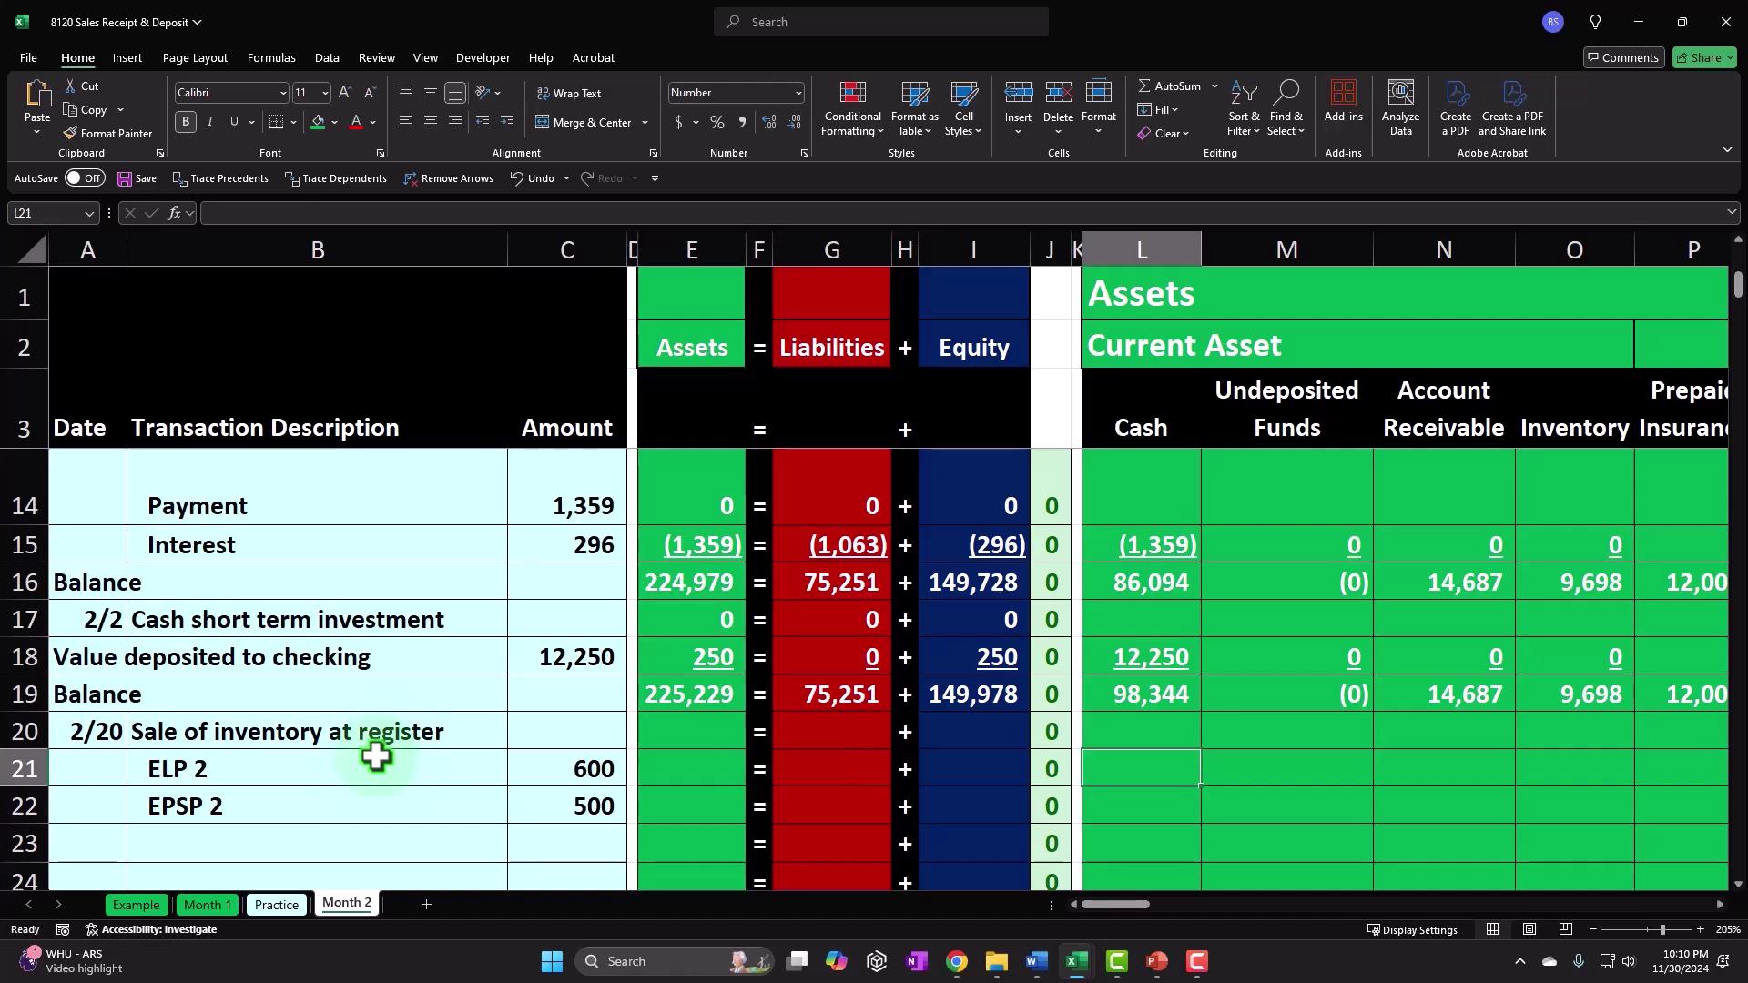
{"action": "key", "text": "Right"}
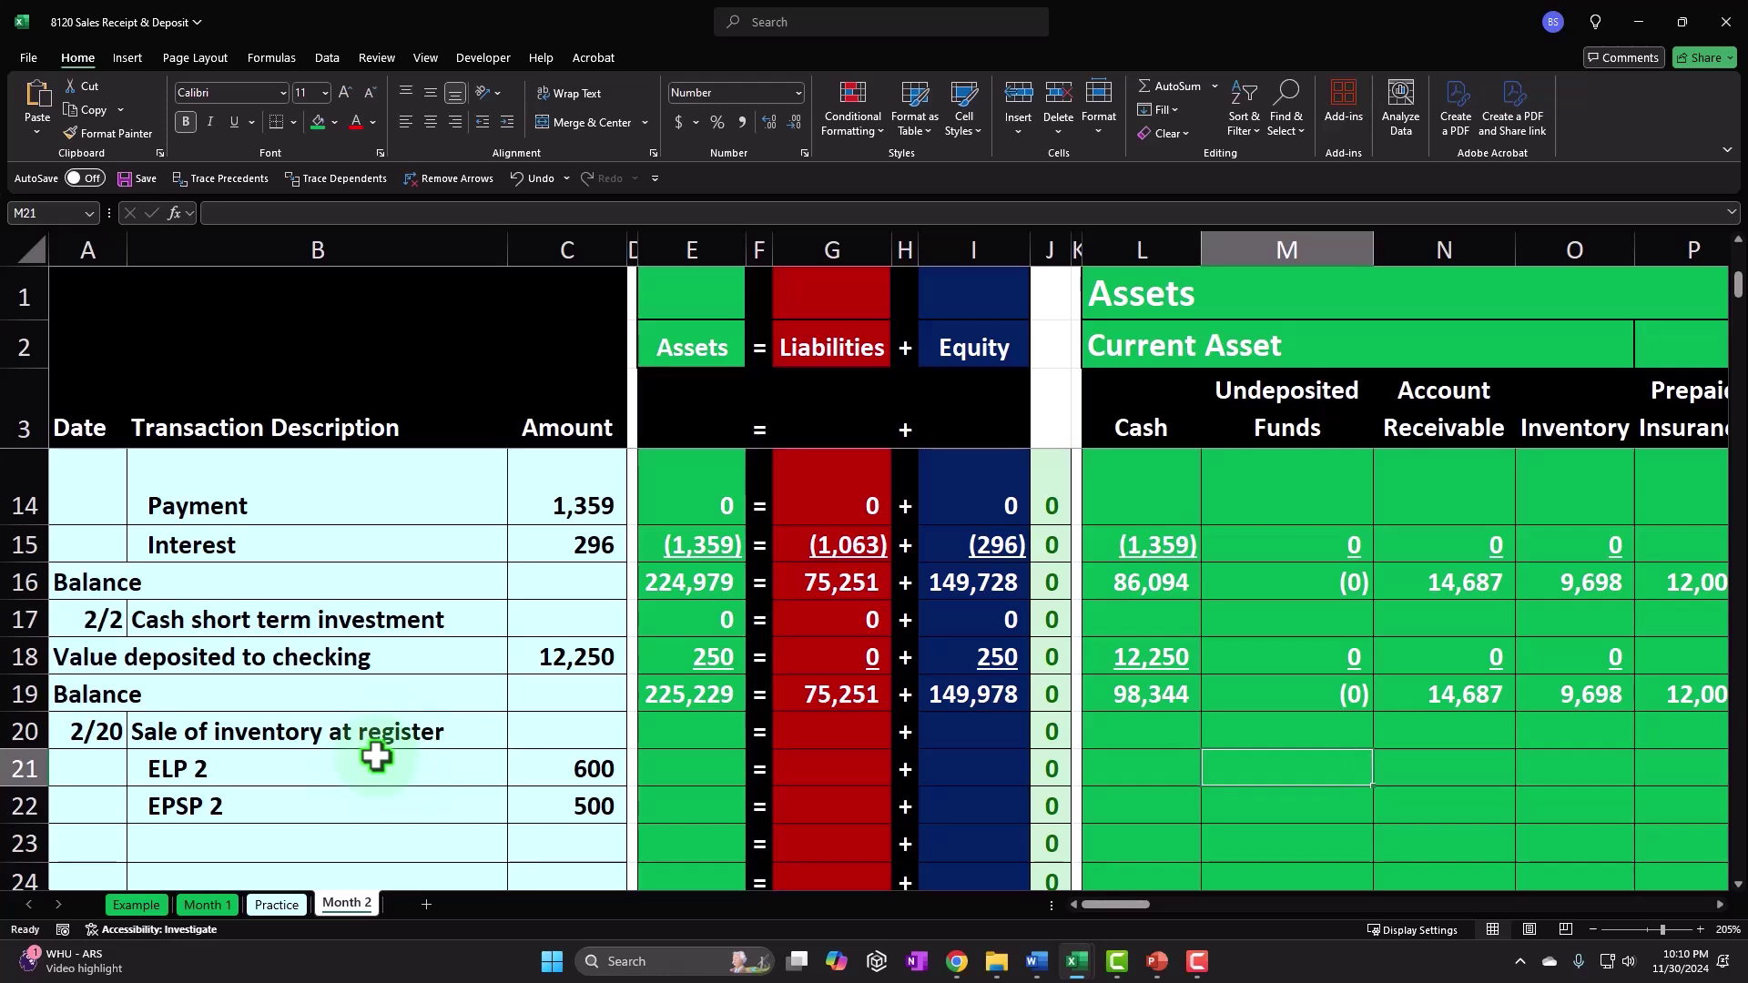
{"action": "type", "text": "="}
{"action": "key", "text": "Left"}
{"action": "key", "text": "Left"}
{"action": "key", "text": "Left"}
{"action": "key", "text": "Left"}
{"action": "key", "text": "Left"}
{"action": "key", "text": "Left"}
{"action": "key", "text": "Left"}
{"action": "key", "text": "Left"}
{"action": "key", "text": "Left"}
{"action": "key", "text": "Left"}
{"action": "type", "text": "*2"}
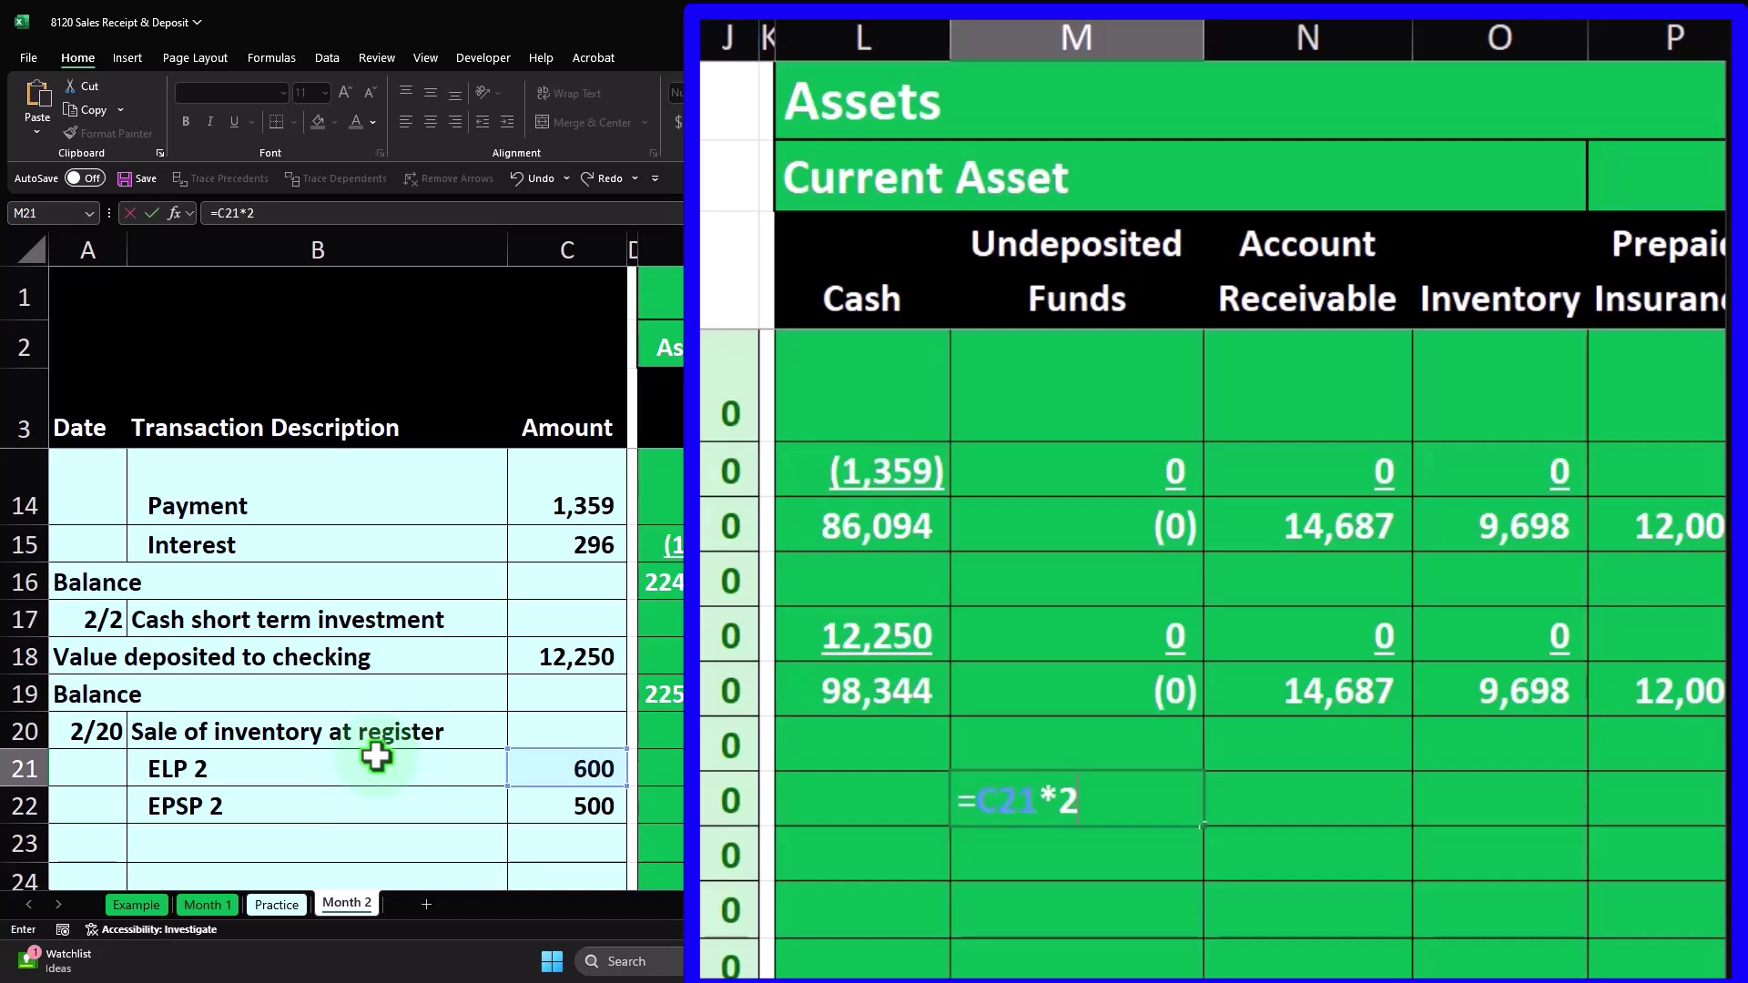
{"action": "type", "text": "*1.05"}
{"action": "key", "text": "Return"}
{"action": "key", "text": "Up"}
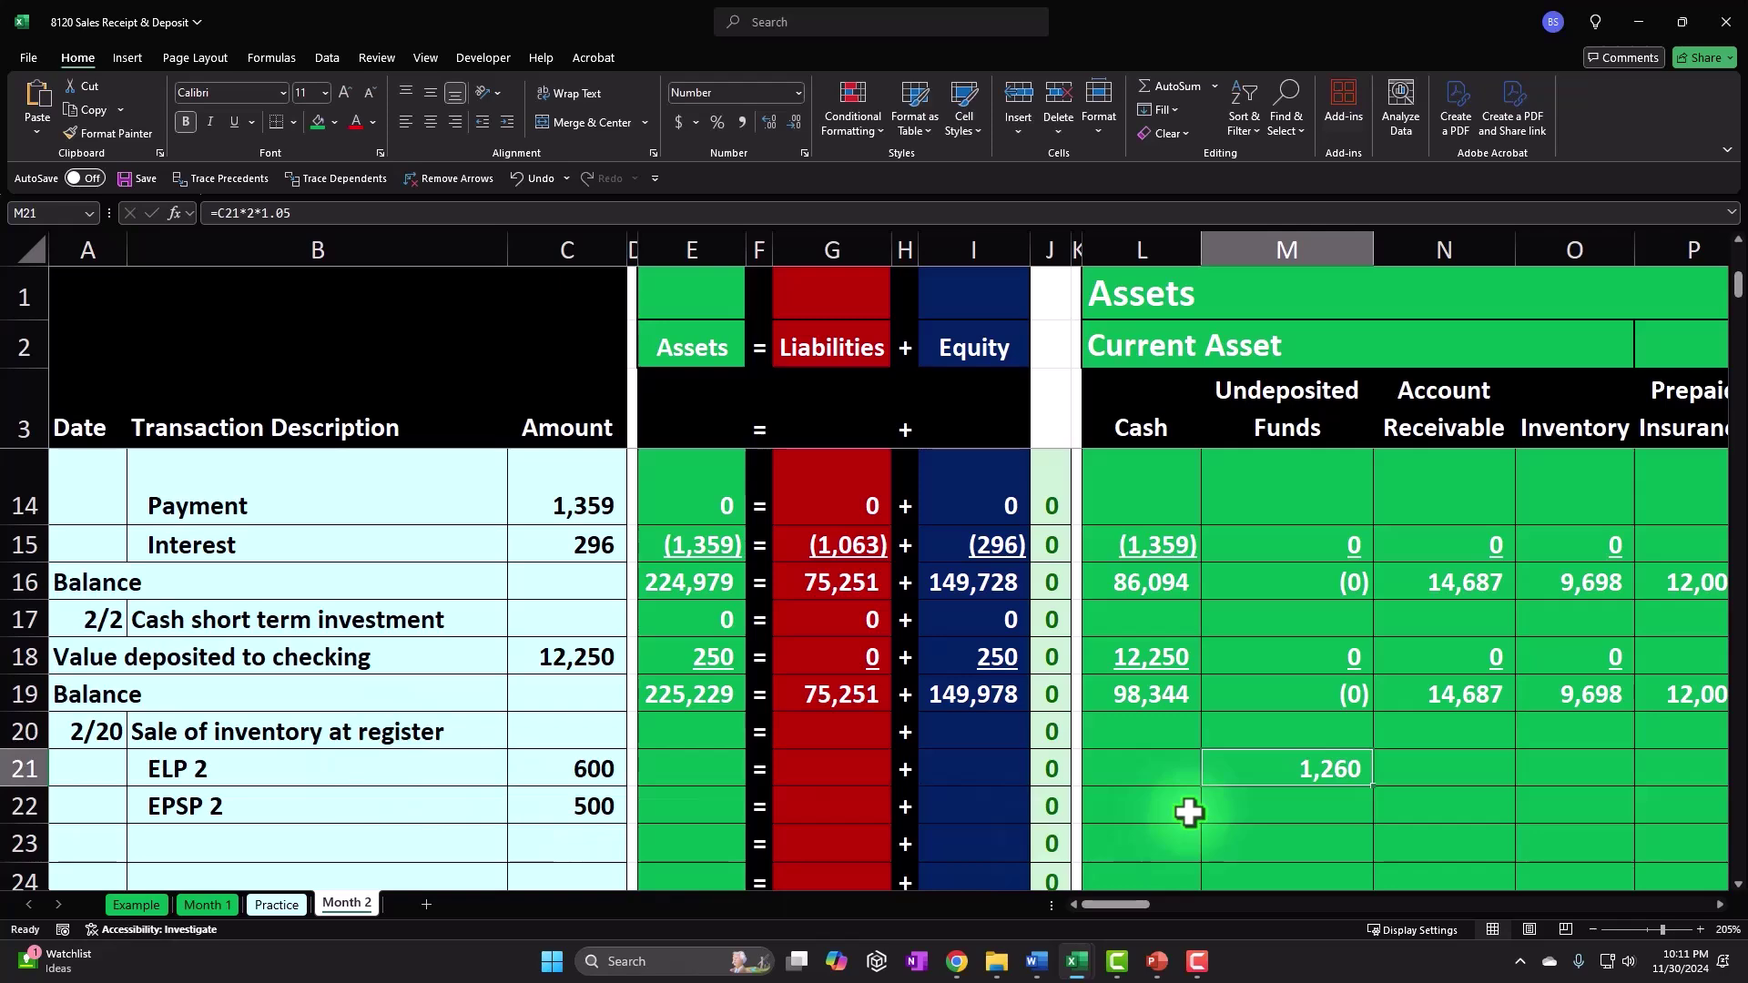
Step: Enter the formula =C21*2 in AD21 to record the ELP 2 revenue in the Sales column
{"action": "key", "text": "Right"}
{"action": "key", "text": "Right"}
{"action": "key", "text": "Right"}
{"action": "key", "text": "Right"}
{"action": "key", "text": "Right"}
{"action": "key", "text": "Right"}
{"action": "key", "text": "Right"}
{"action": "key", "text": "Right"}
{"action": "key", "text": "Right"}
{"action": "key", "text": "Right"}
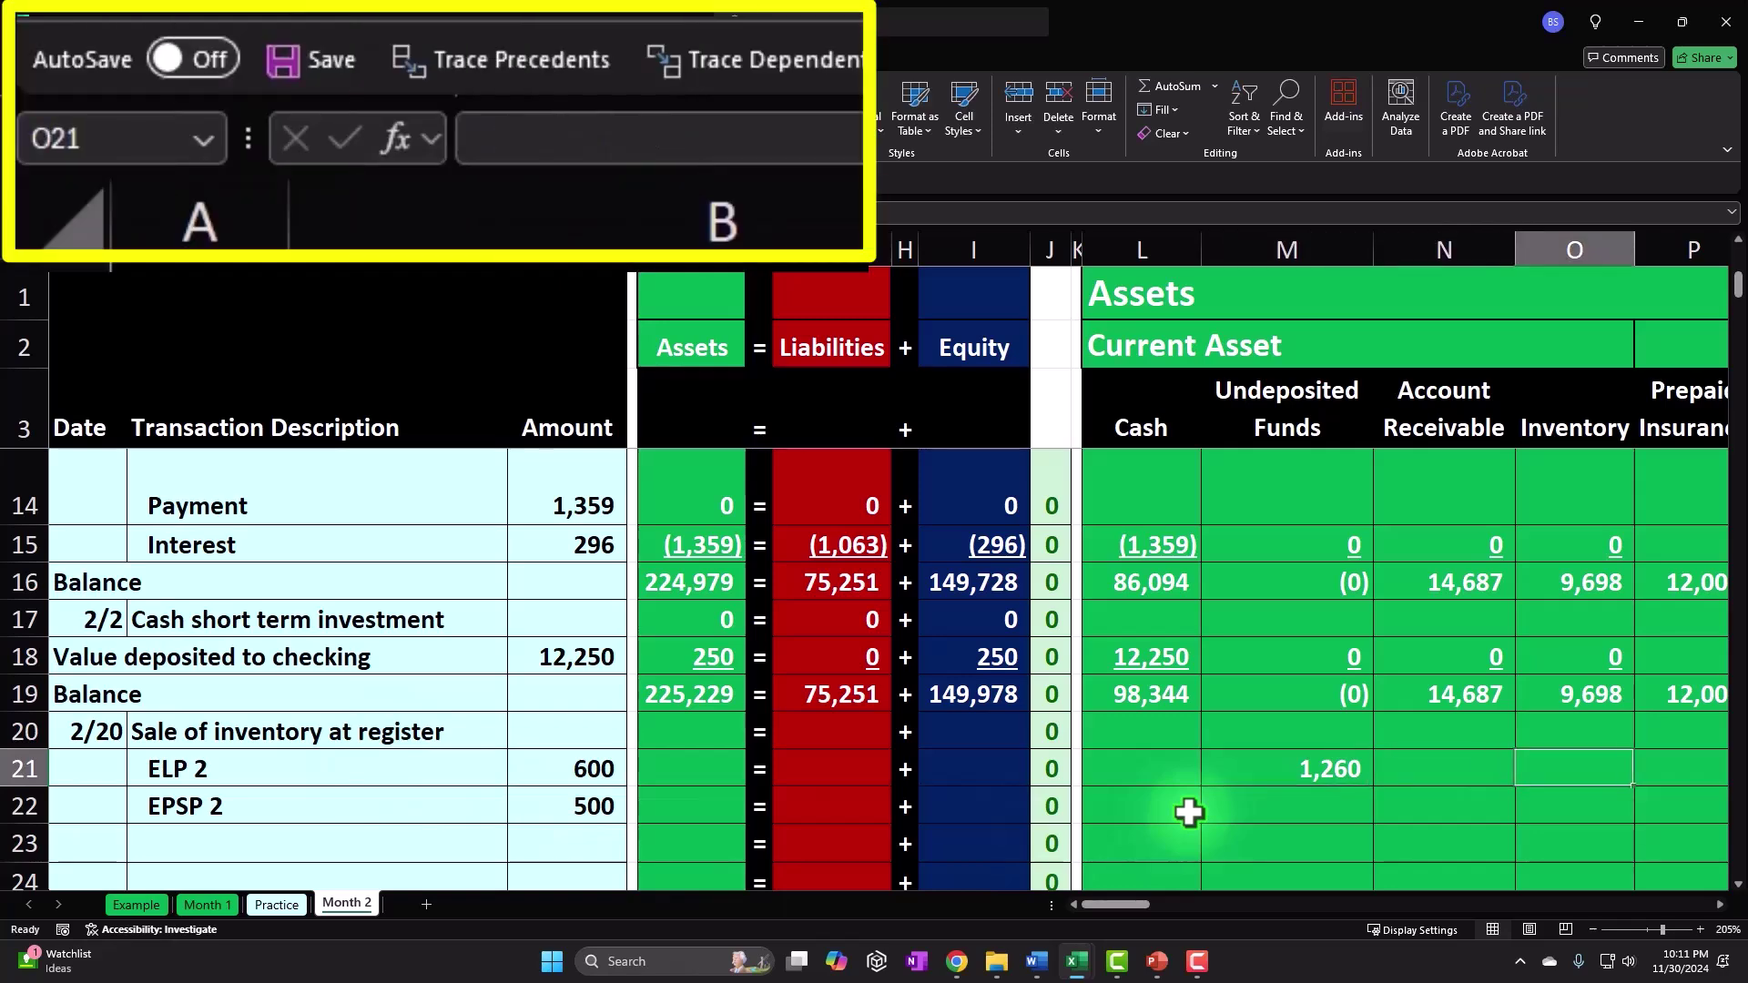
{"action": "key", "text": "Right"}
{"action": "key", "text": "Right"}
{"action": "key", "text": "Right"}
{"action": "key", "text": "Right"}
{"action": "key", "text": "Right"}
{"action": "key", "text": "Right"}
{"action": "key", "text": "Right"}
{"action": "key", "text": "Right"}
{"action": "key", "text": "Right"}
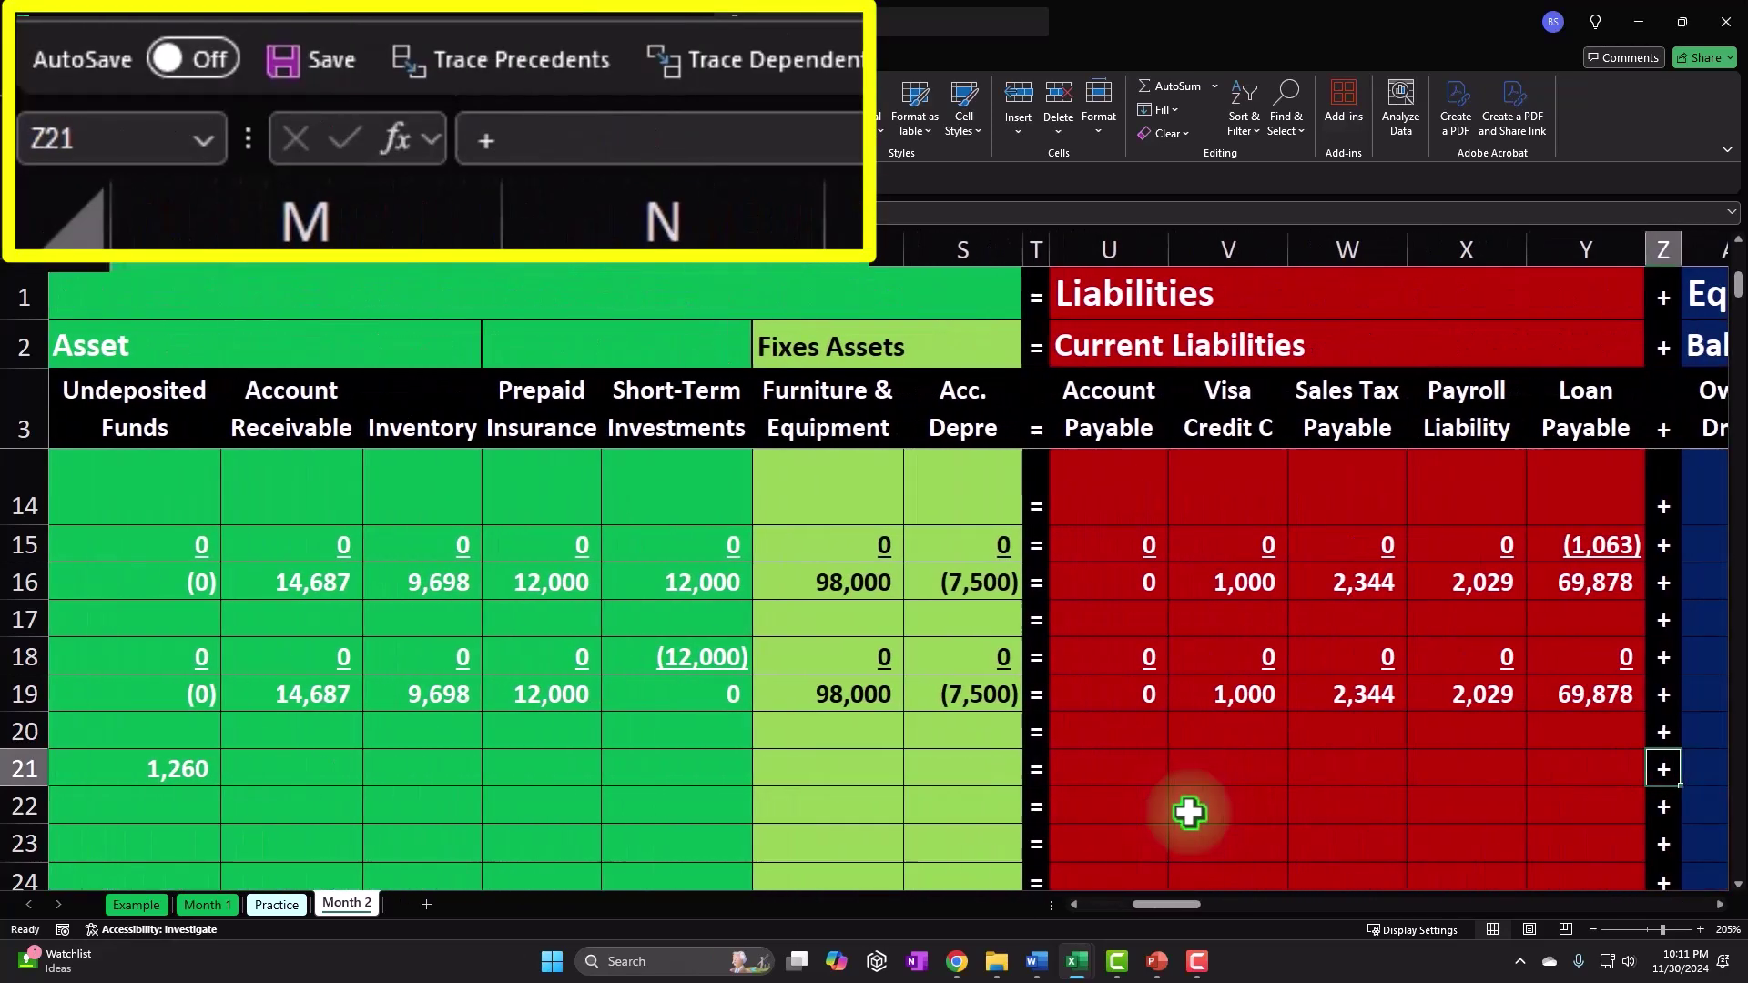
{"action": "key", "text": "Left"}
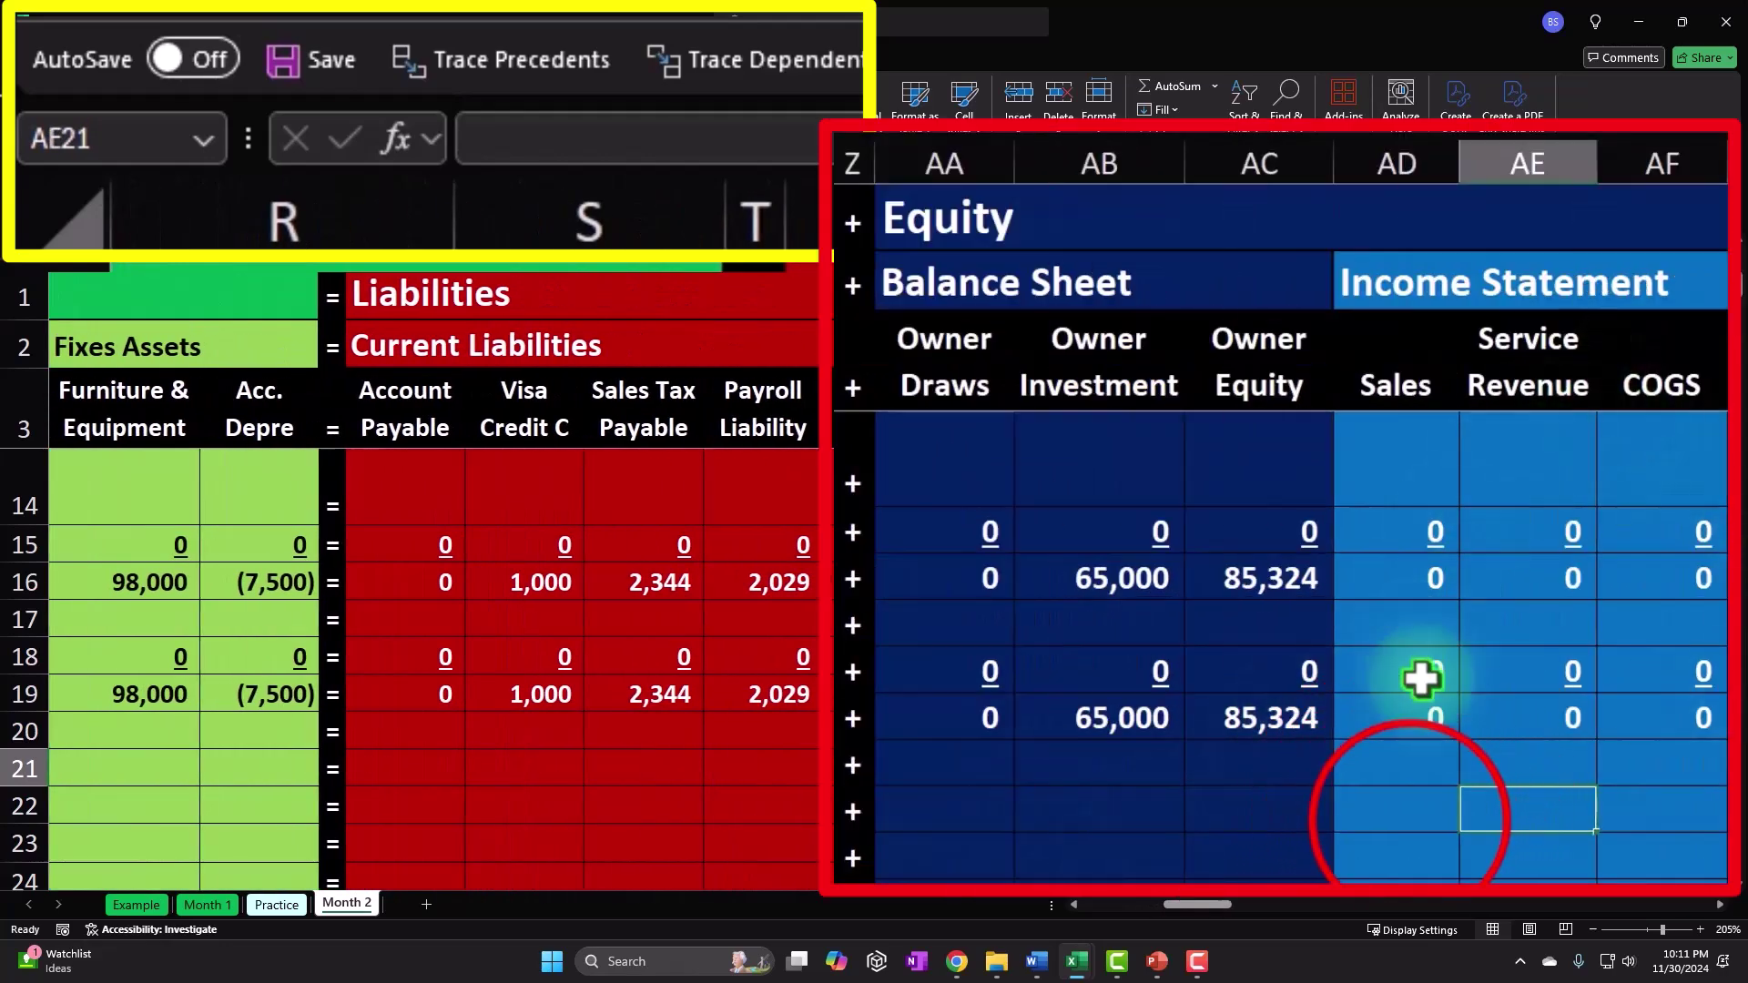
{"action": "left_click", "coordinate": [1407, 785]}
{"action": "type", "text": "="}
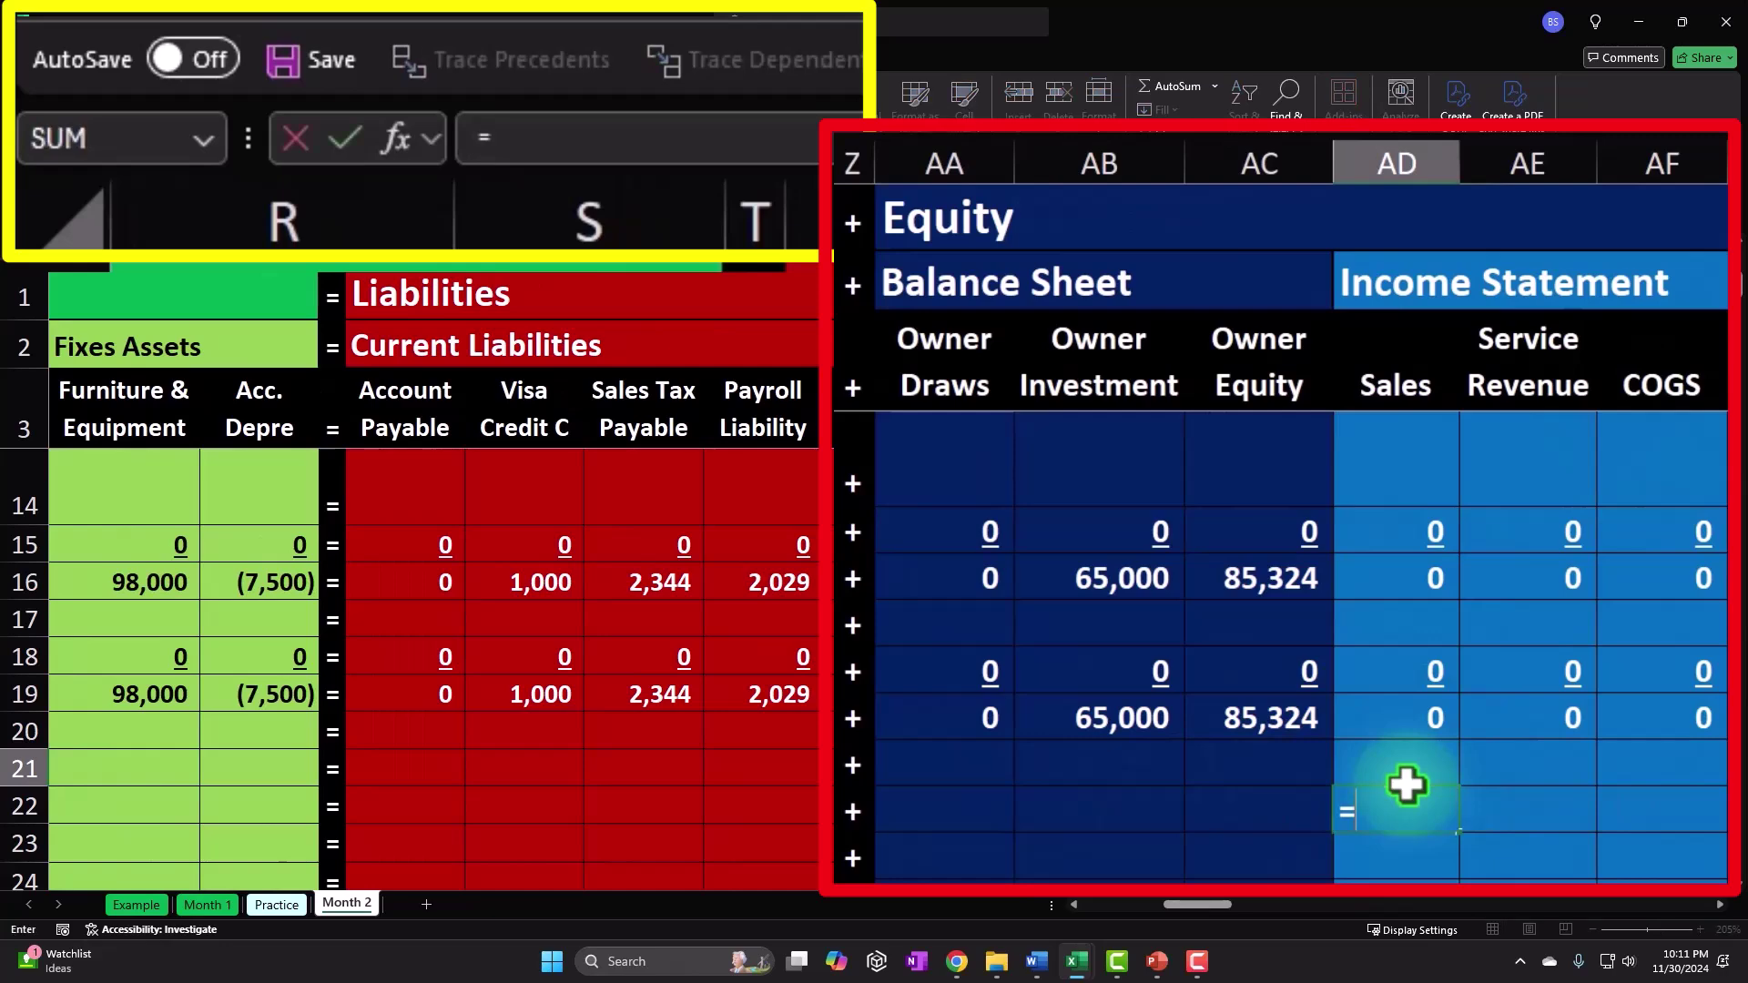
{"action": "key", "text": "Left"}
{"action": "key", "text": "Left"}
{"action": "key", "text": "Left"}
{"action": "key", "text": "Left"}
{"action": "key", "text": "Left"}
{"action": "key", "text": "Left"}
{"action": "key", "text": "Left"}
{"action": "key", "text": "Left"}
{"action": "key", "text": "Left"}
{"action": "key", "text": "Left"}
{"action": "key", "text": "Left"}
{"action": "key", "text": "Left"}
{"action": "key", "text": "Left"}
{"action": "key", "text": "Left"}
{"action": "key", "text": "Left"}
{"action": "key", "text": "Left"}
{"action": "key", "text": "Left"}
{"action": "key", "text": "Left"}
{"action": "key", "text": "Left"}
{"action": "key", "text": "Left"}
{"action": "key", "text": "Left"}
{"action": "key", "text": "Left"}
{"action": "key", "text": "Left"}
{"action": "key", "text": "Left"}
{"action": "key", "text": "Left"}
{"action": "key", "text": "Left"}
{"action": "key", "text": "Left"}
{"action": "key", "text": "Left"}
{"action": "key", "text": "Left"}
{"action": "key", "text": "Right"}
{"action": "key", "text": "Right"}
{"action": "type", "text": "*"}
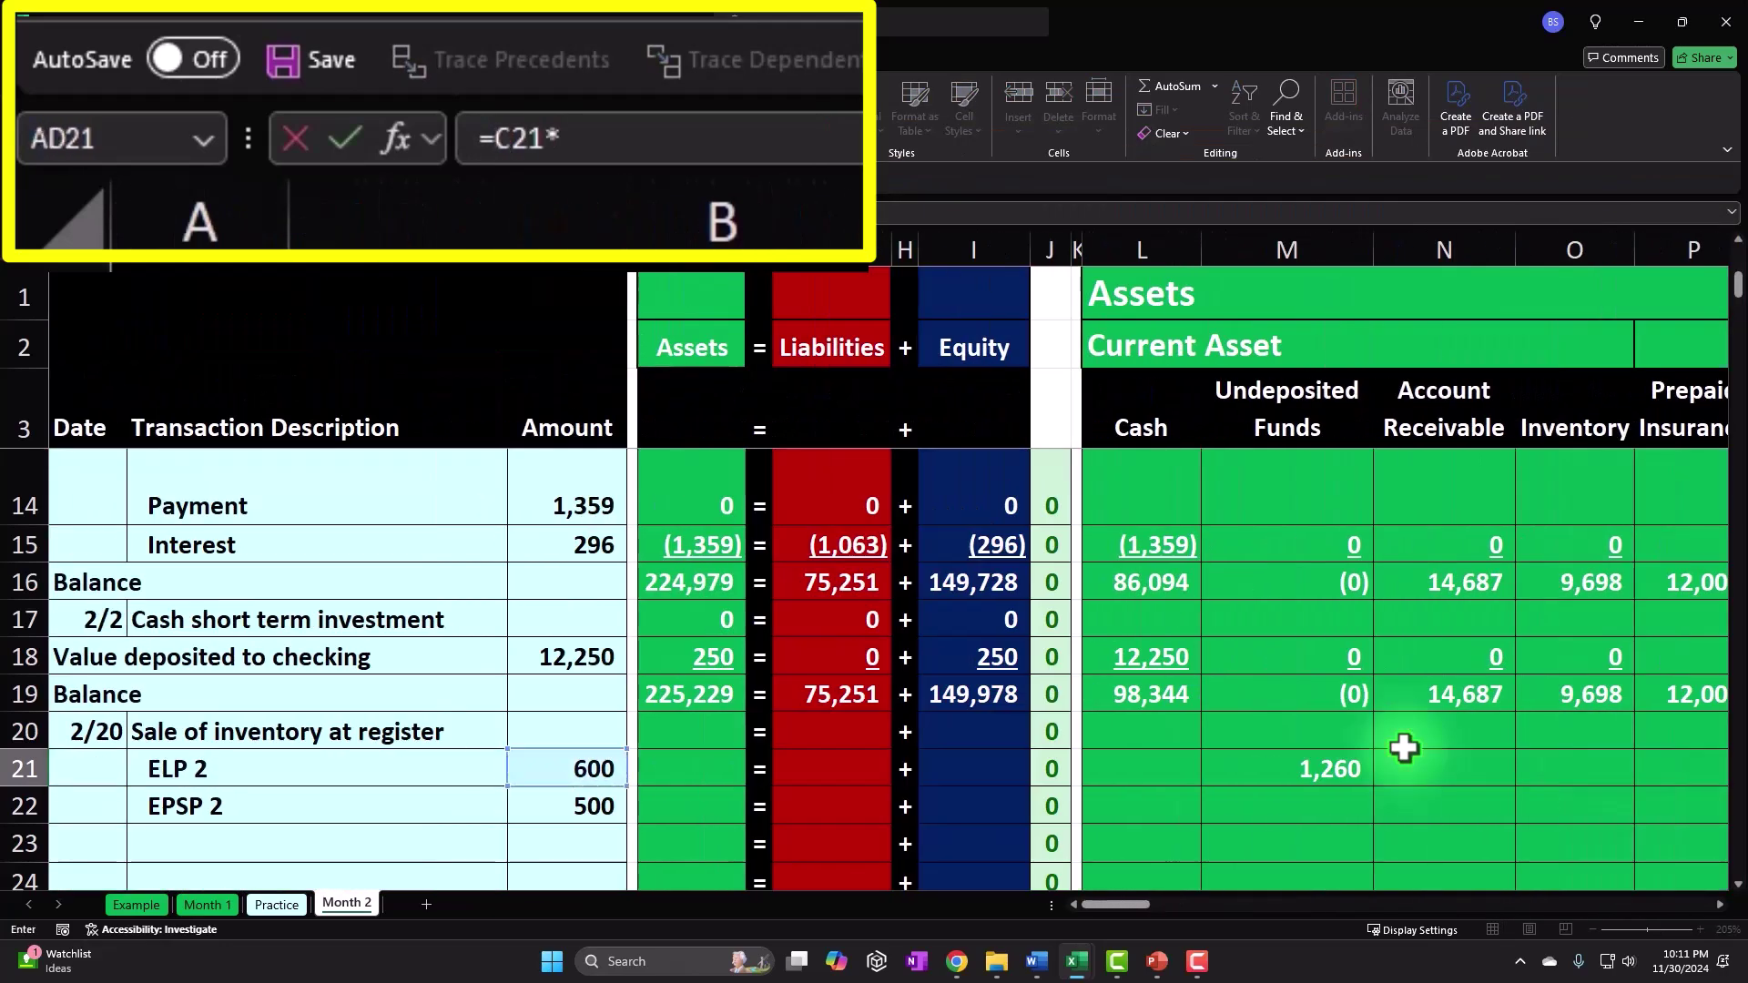
{"action": "type", "text": "2"}
{"action": "key", "text": "Return"}
{"action": "key", "text": "Up"}
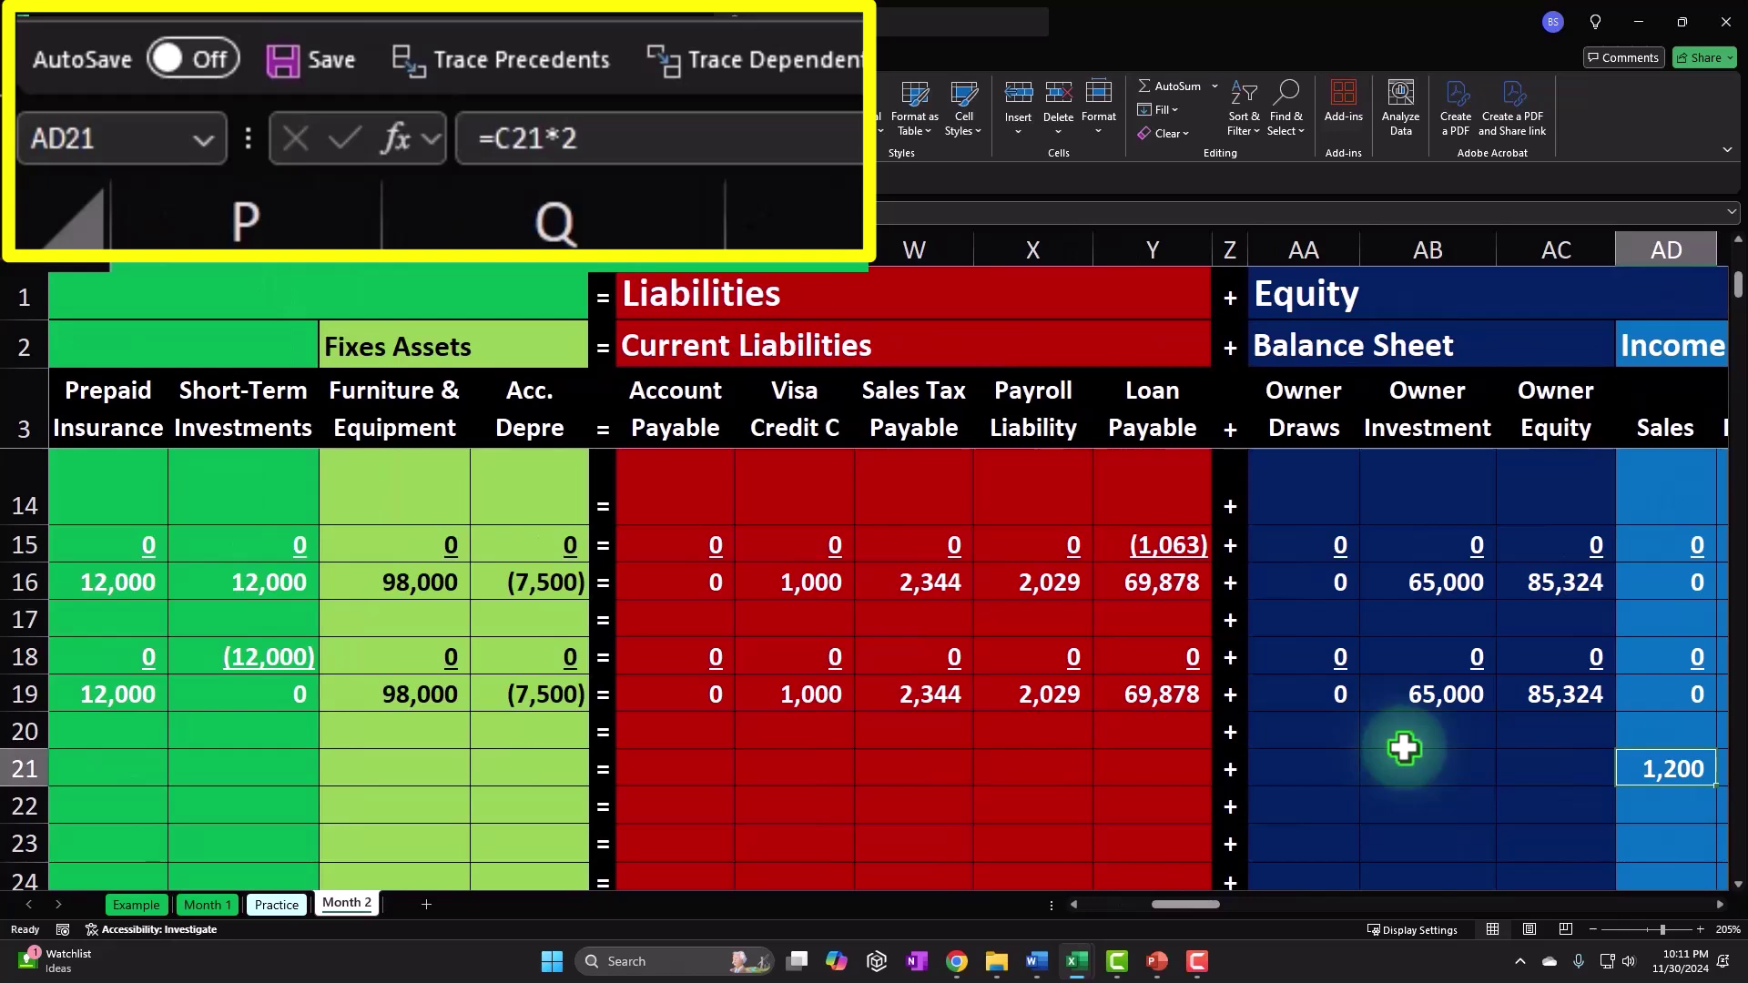
Step: Enter the formula =C21*2*0.05 in W21 to record the ELP 2 sales tax in the Sales Tax Payable column
{"action": "key", "text": "Left"}
{"action": "key", "text": "Left"}
{"action": "key", "text": "Left"}
{"action": "key", "text": "Left"}
{"action": "key", "text": "Left"}
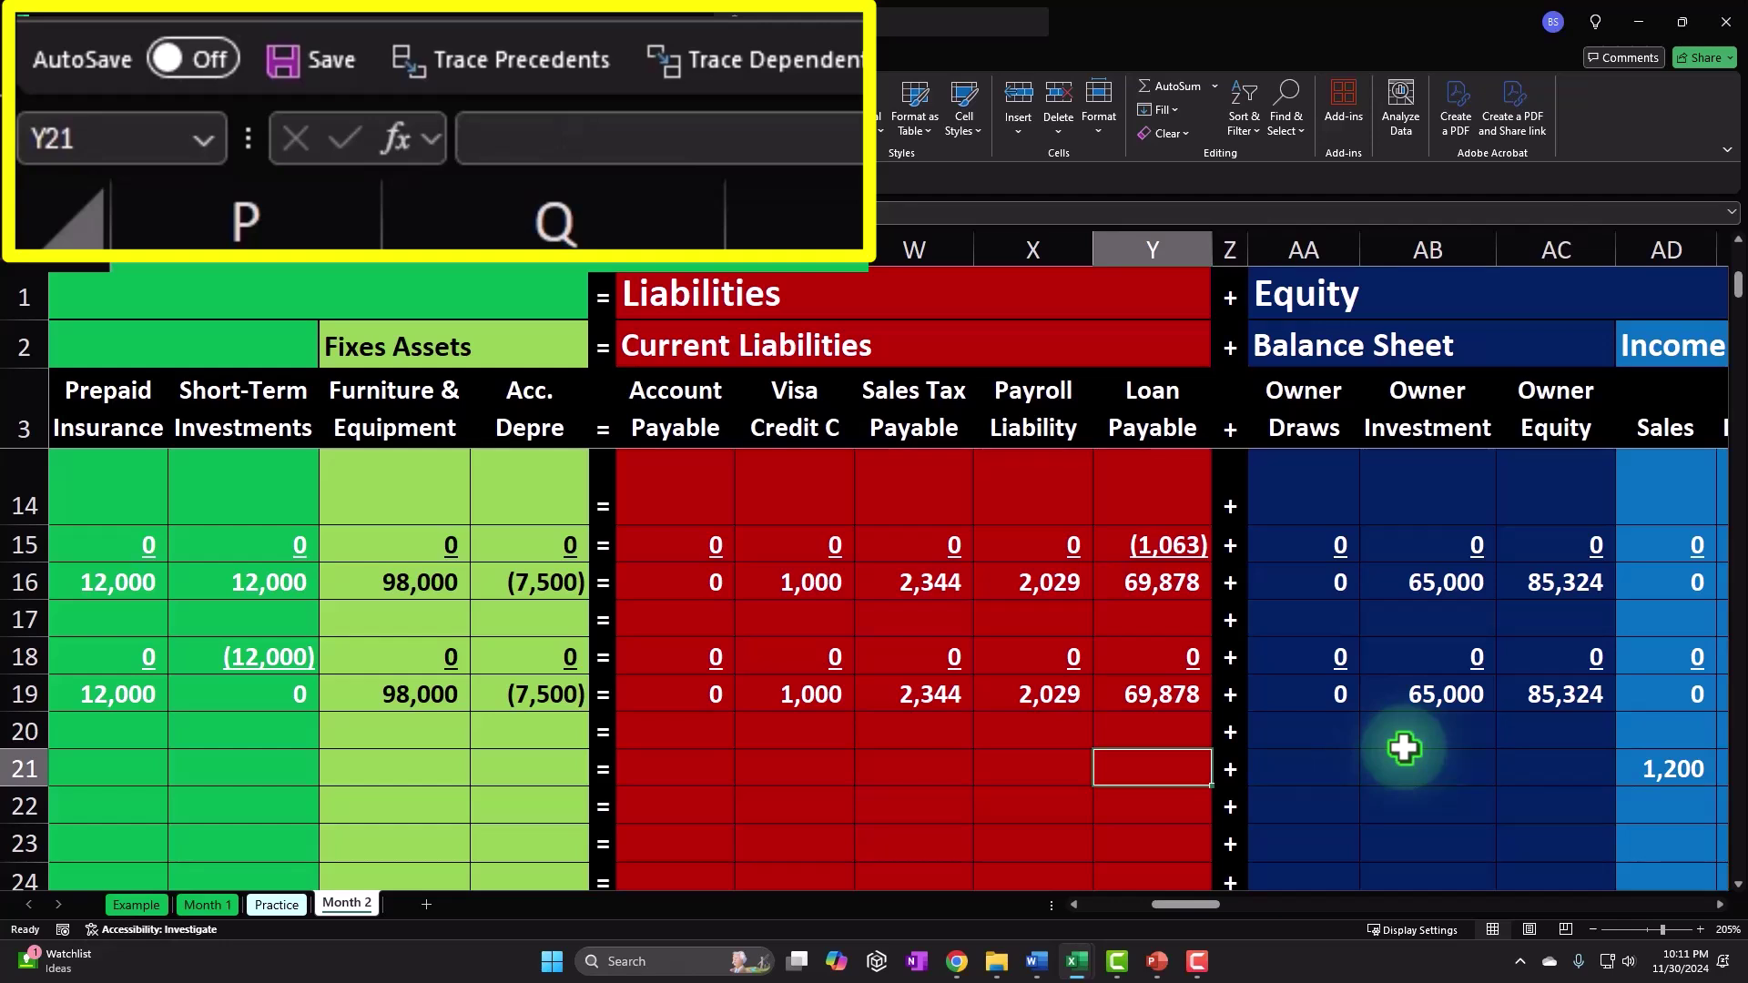
{"action": "key", "text": "Left"}
{"action": "key", "text": "Left"}
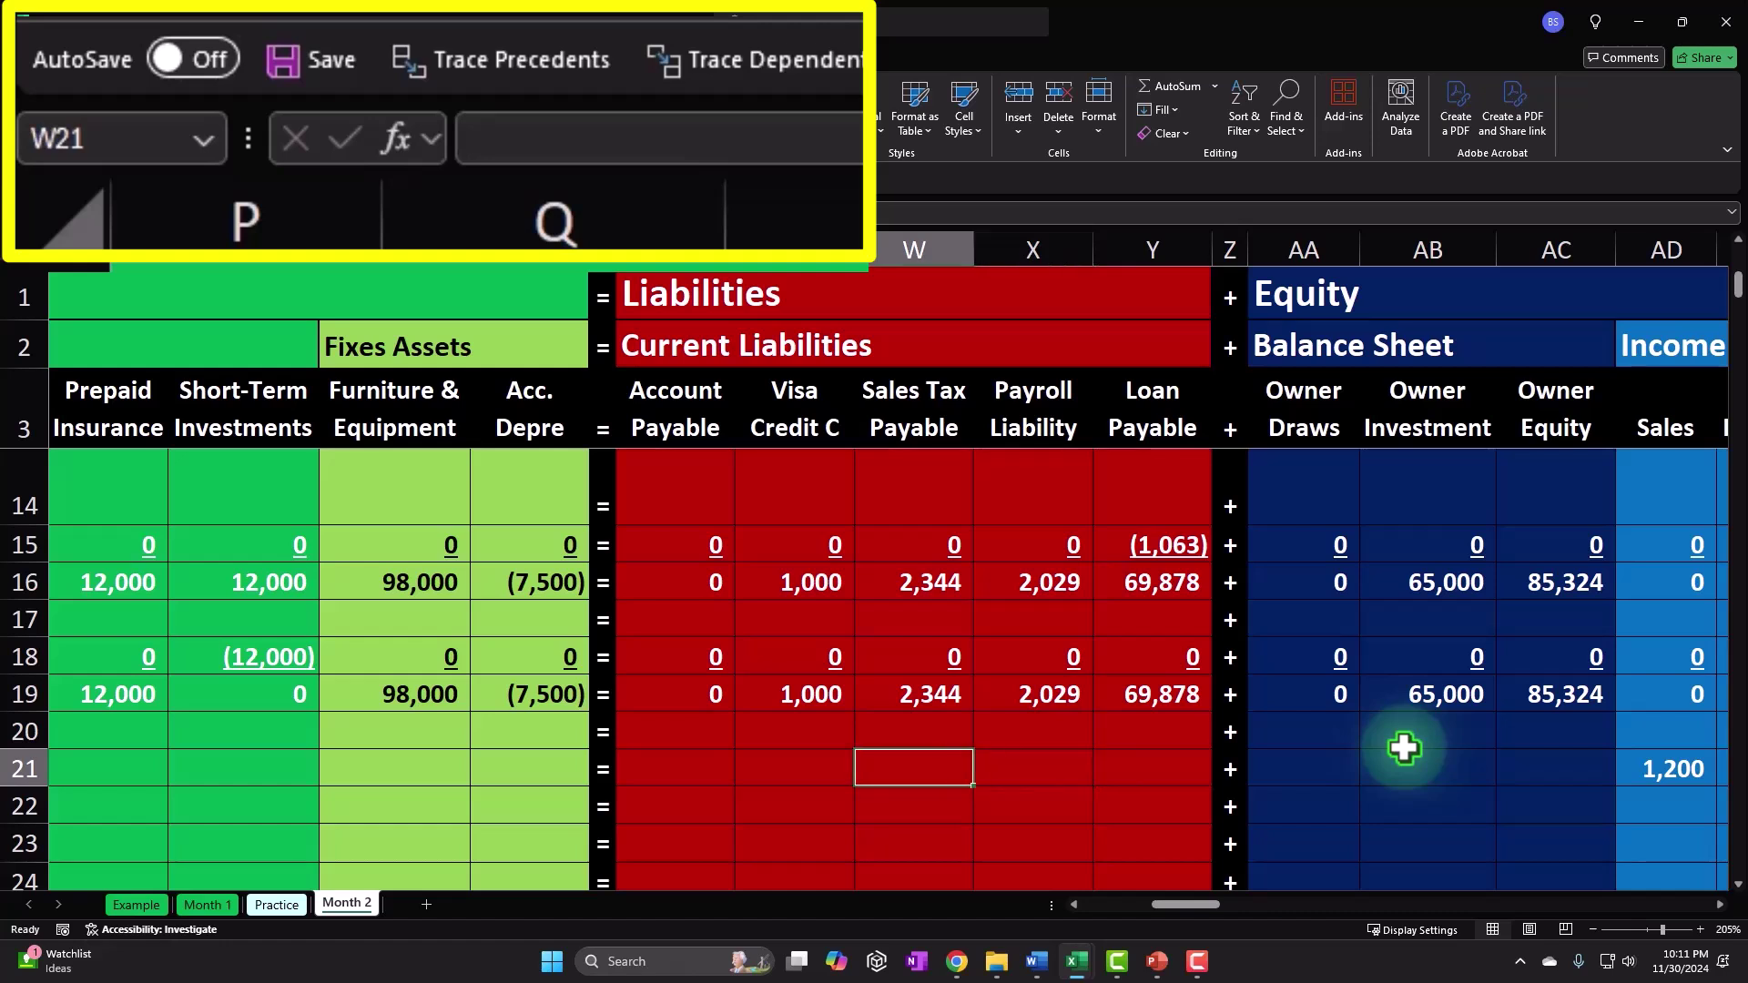
{"action": "type", "text": "="}
{"action": "key", "text": "Left"}
{"action": "key", "text": "Left"}
{"action": "key", "text": "Left"}
{"action": "key", "text": "Left"}
{"action": "key", "text": "Left"}
{"action": "key", "text": "Left"}
{"action": "key", "text": "Left"}
{"action": "key", "text": "Left"}
{"action": "key", "text": "Left"}
{"action": "key", "text": "Left"}
{"action": "key", "text": "Left"}
{"action": "key", "text": "Left"}
{"action": "key", "text": "Left"}
{"action": "key", "text": "Left"}
{"action": "key", "text": "Left"}
{"action": "key", "text": "Left"}
{"action": "key", "text": "Left"}
{"action": "key", "text": "Left"}
{"action": "key", "text": "Left"}
{"action": "key", "text": "Left"}
{"action": "key", "text": "Left"}
{"action": "key", "text": "Left"}
{"action": "key", "text": "Right"}
{"action": "key", "text": "Right"}
{"action": "type", "text": "*2*.05"}
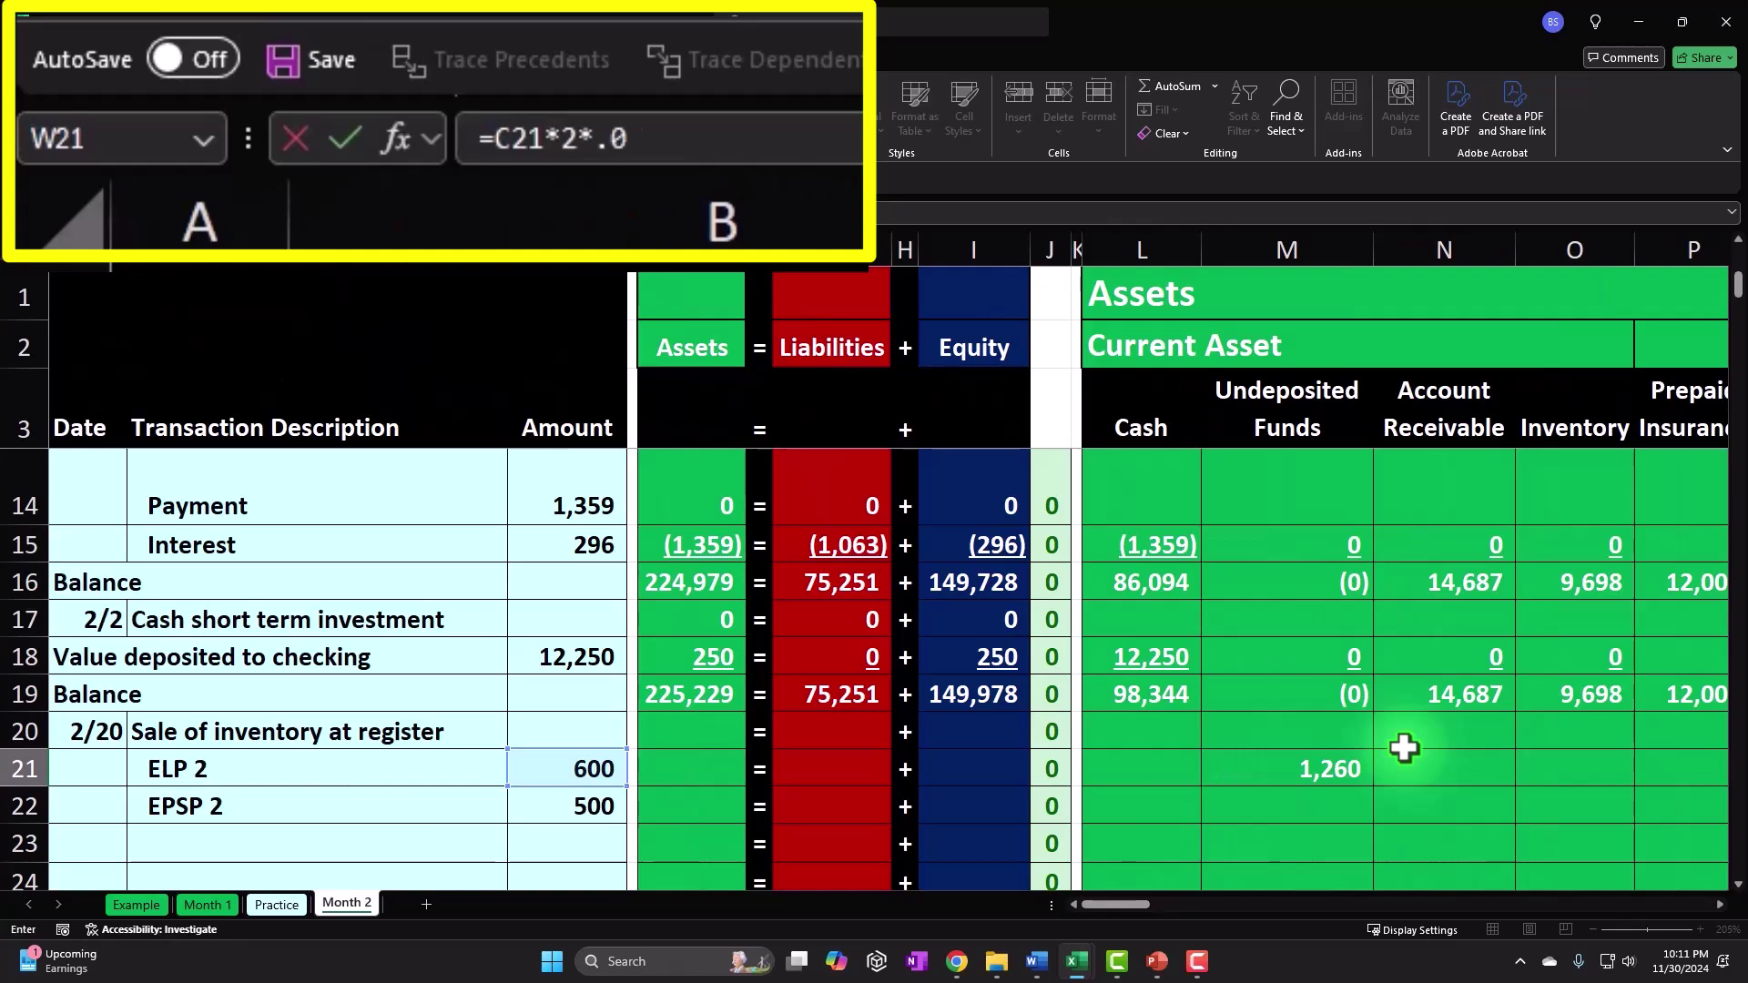
{"action": "key", "text": "Return"}
{"action": "key", "text": "Right"}
{"action": "key", "text": "Right"}
{"action": "key", "text": "Right"}
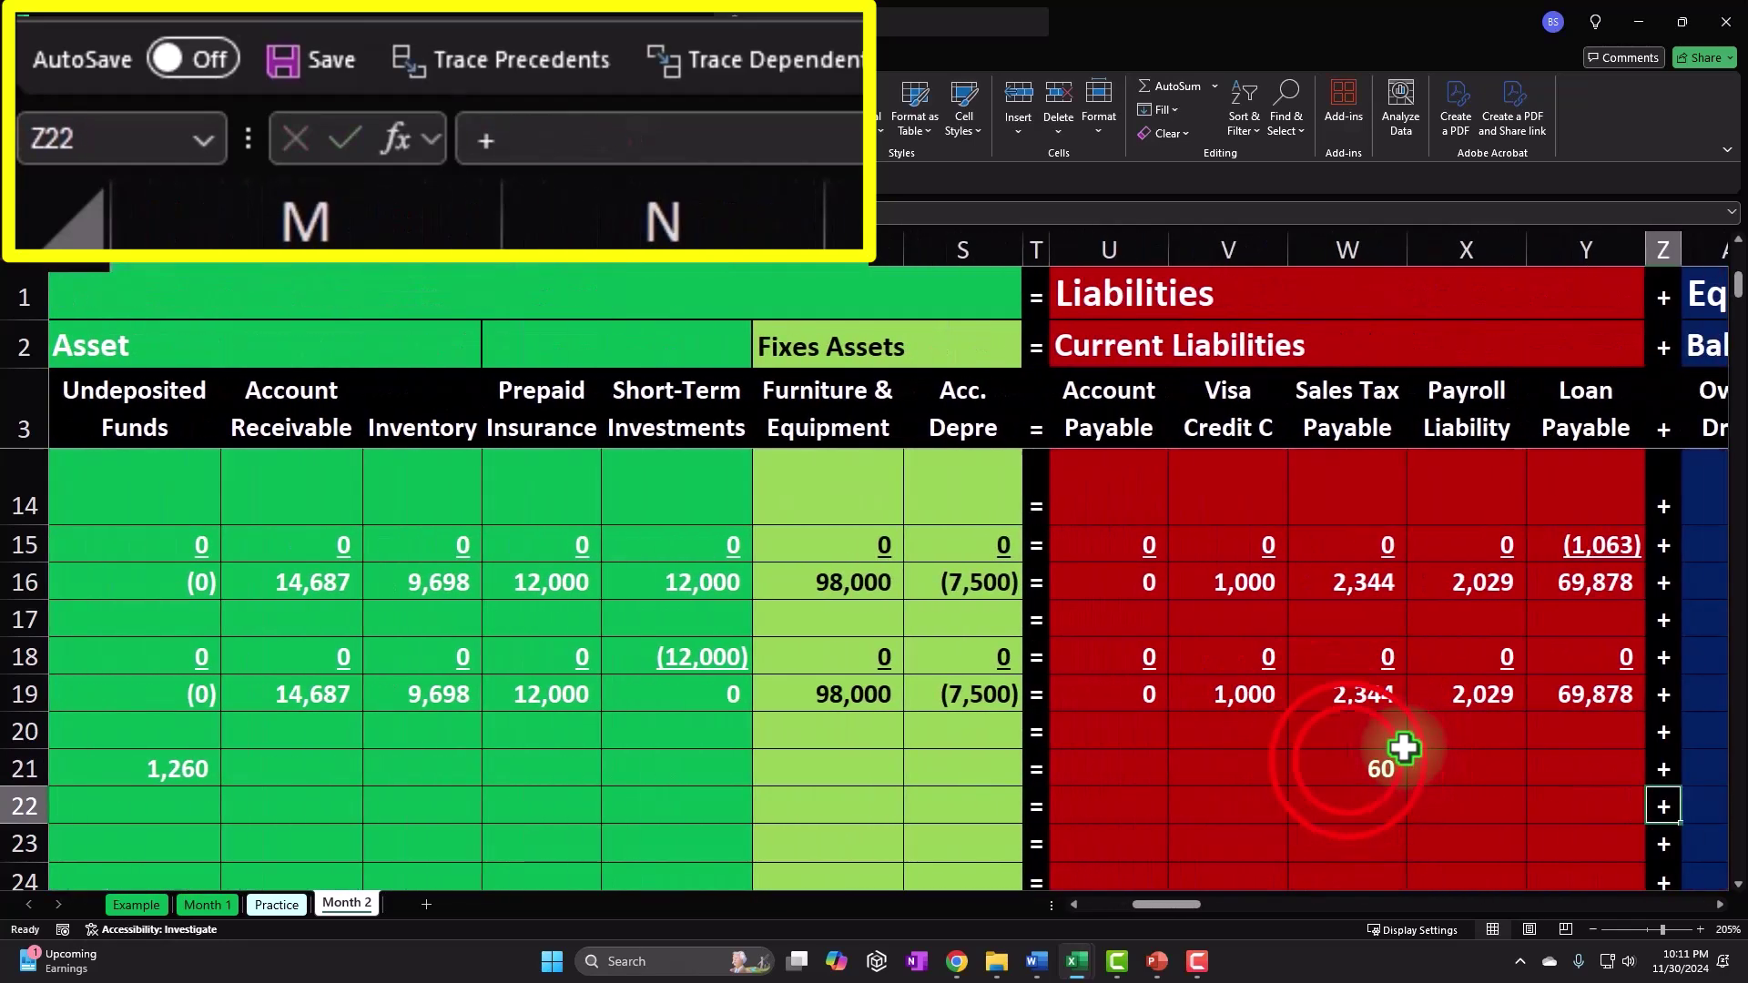
{"action": "double_click", "coordinate": [1347, 763]}
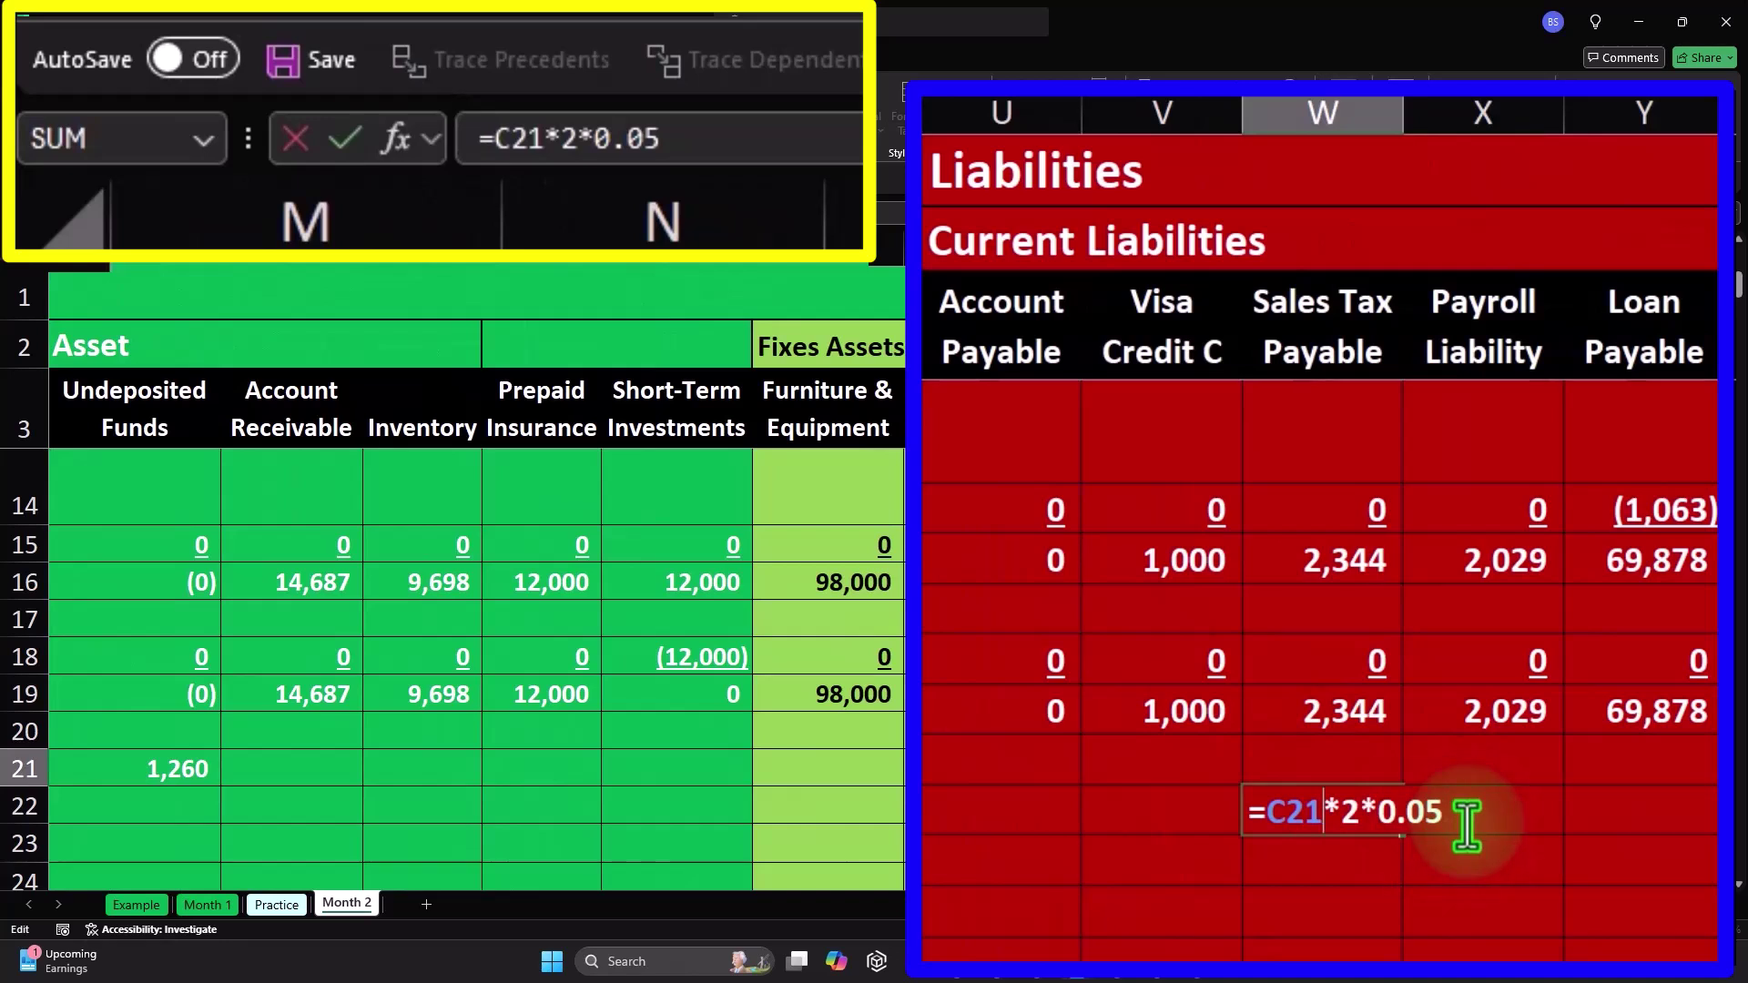
{"action": "key", "text": "Return"}
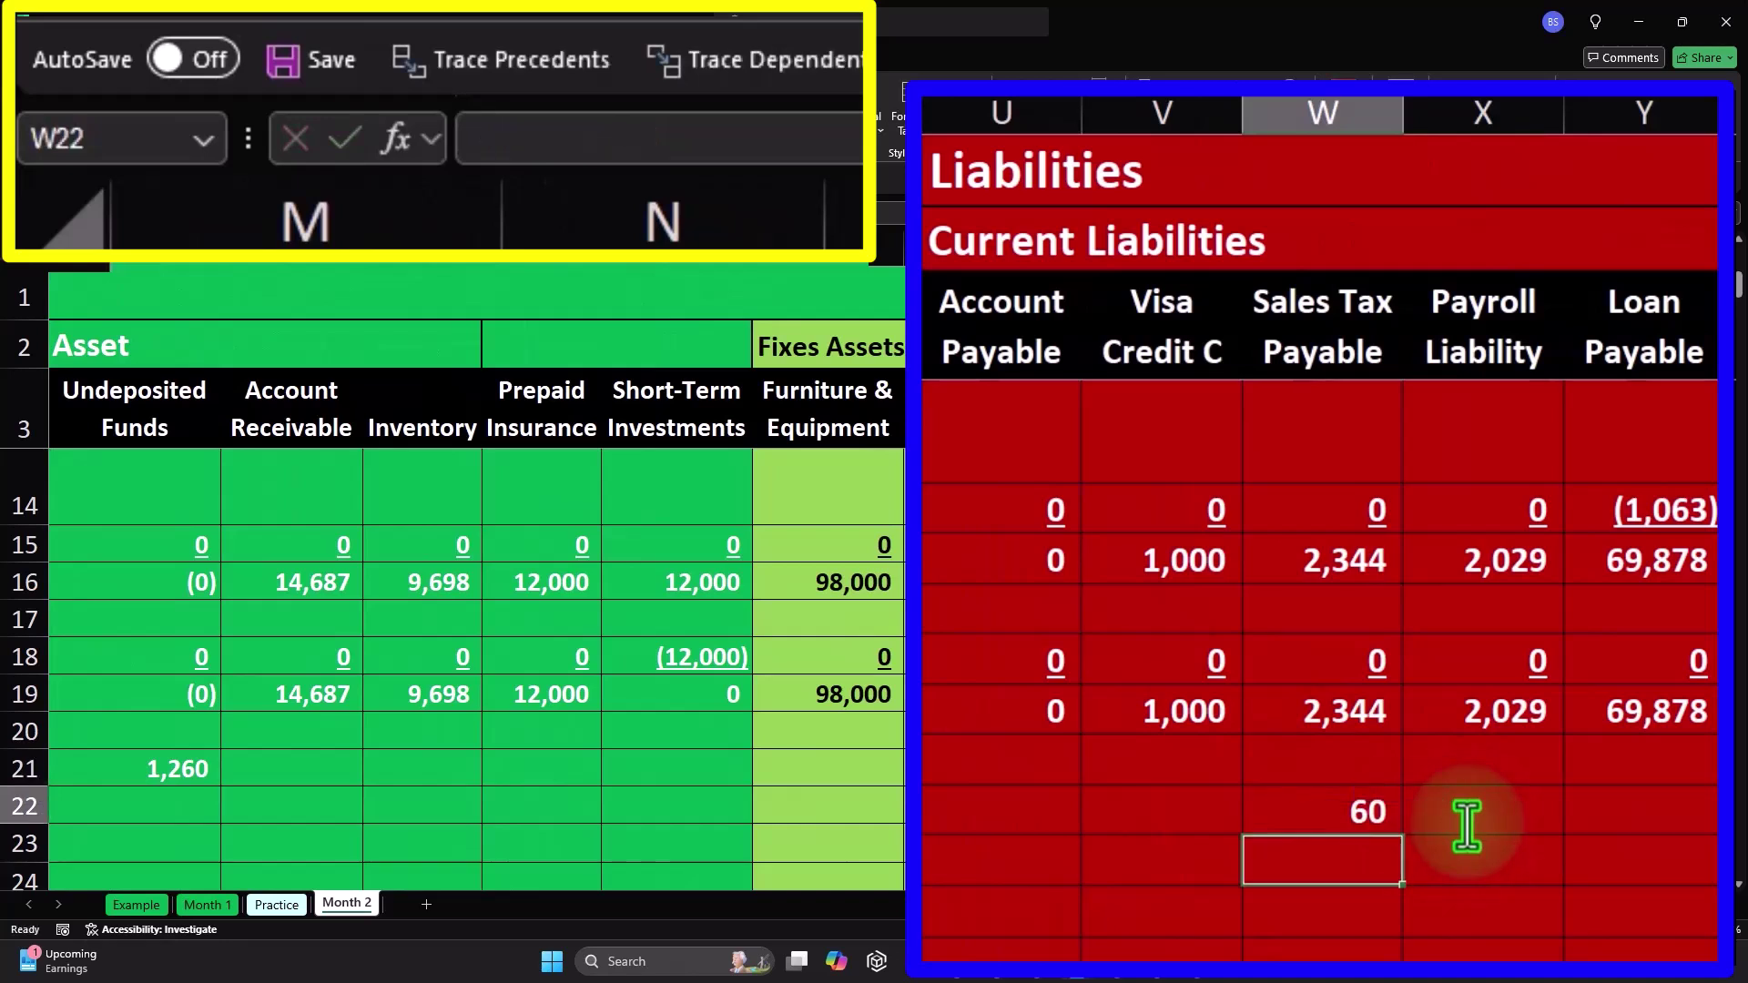
Step: Review the ELP 2 sale entries along row 21 in Undeposited Funds, Sales Tax Payable and Sales
{"action": "key", "text": "Left"}
{"action": "key", "text": "Left"}
{"action": "key", "text": "Left"}
{"action": "key", "text": "Left"}
{"action": "key", "text": "Left"}
{"action": "key", "text": "Left"}
{"action": "key", "text": "Left"}
{"action": "key", "text": "Left"}
{"action": "key", "text": "Left"}
{"action": "key", "text": "Left"}
{"action": "key", "text": "Left"}
{"action": "key", "text": "Left"}
{"action": "key", "text": "Left"}
{"action": "key", "text": "Left"}
{"action": "key", "text": "Left"}
{"action": "key", "text": "Left"}
{"action": "key", "text": "Left"}
{"action": "key", "text": "Left"}
{"action": "key", "text": "Left"}
{"action": "key", "text": "Left"}
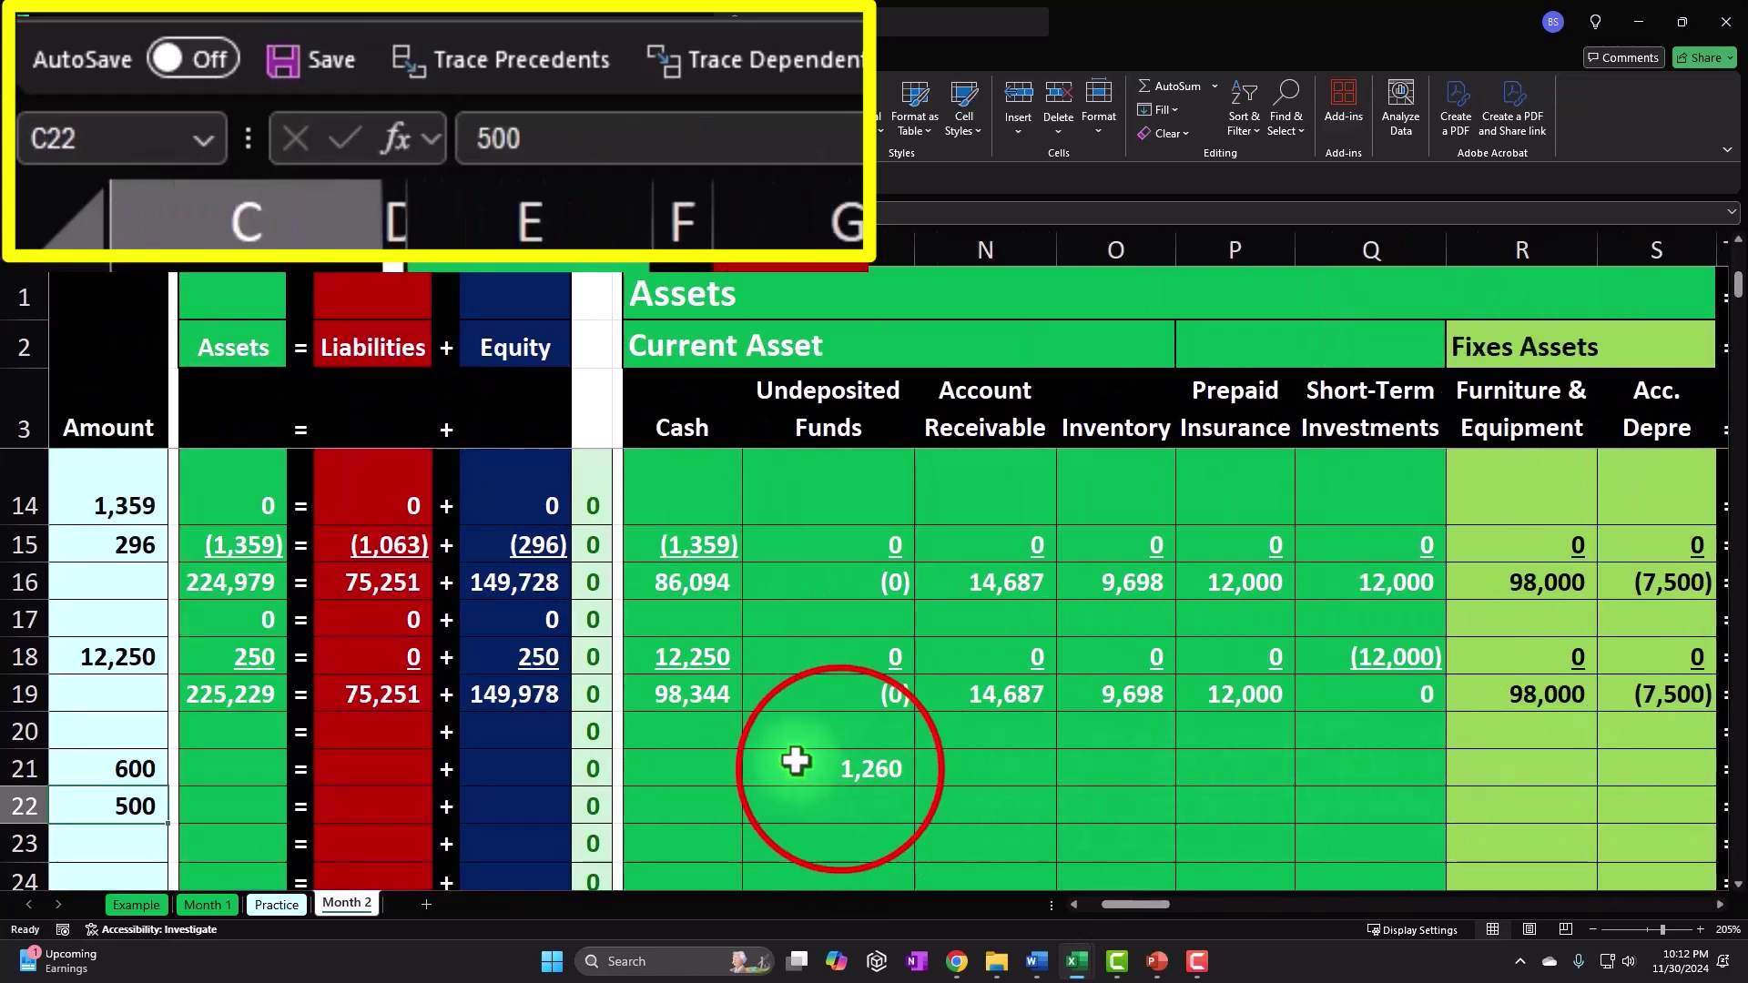
{"action": "left_click", "coordinate": [839, 769]}
{"action": "key", "text": "Right"}
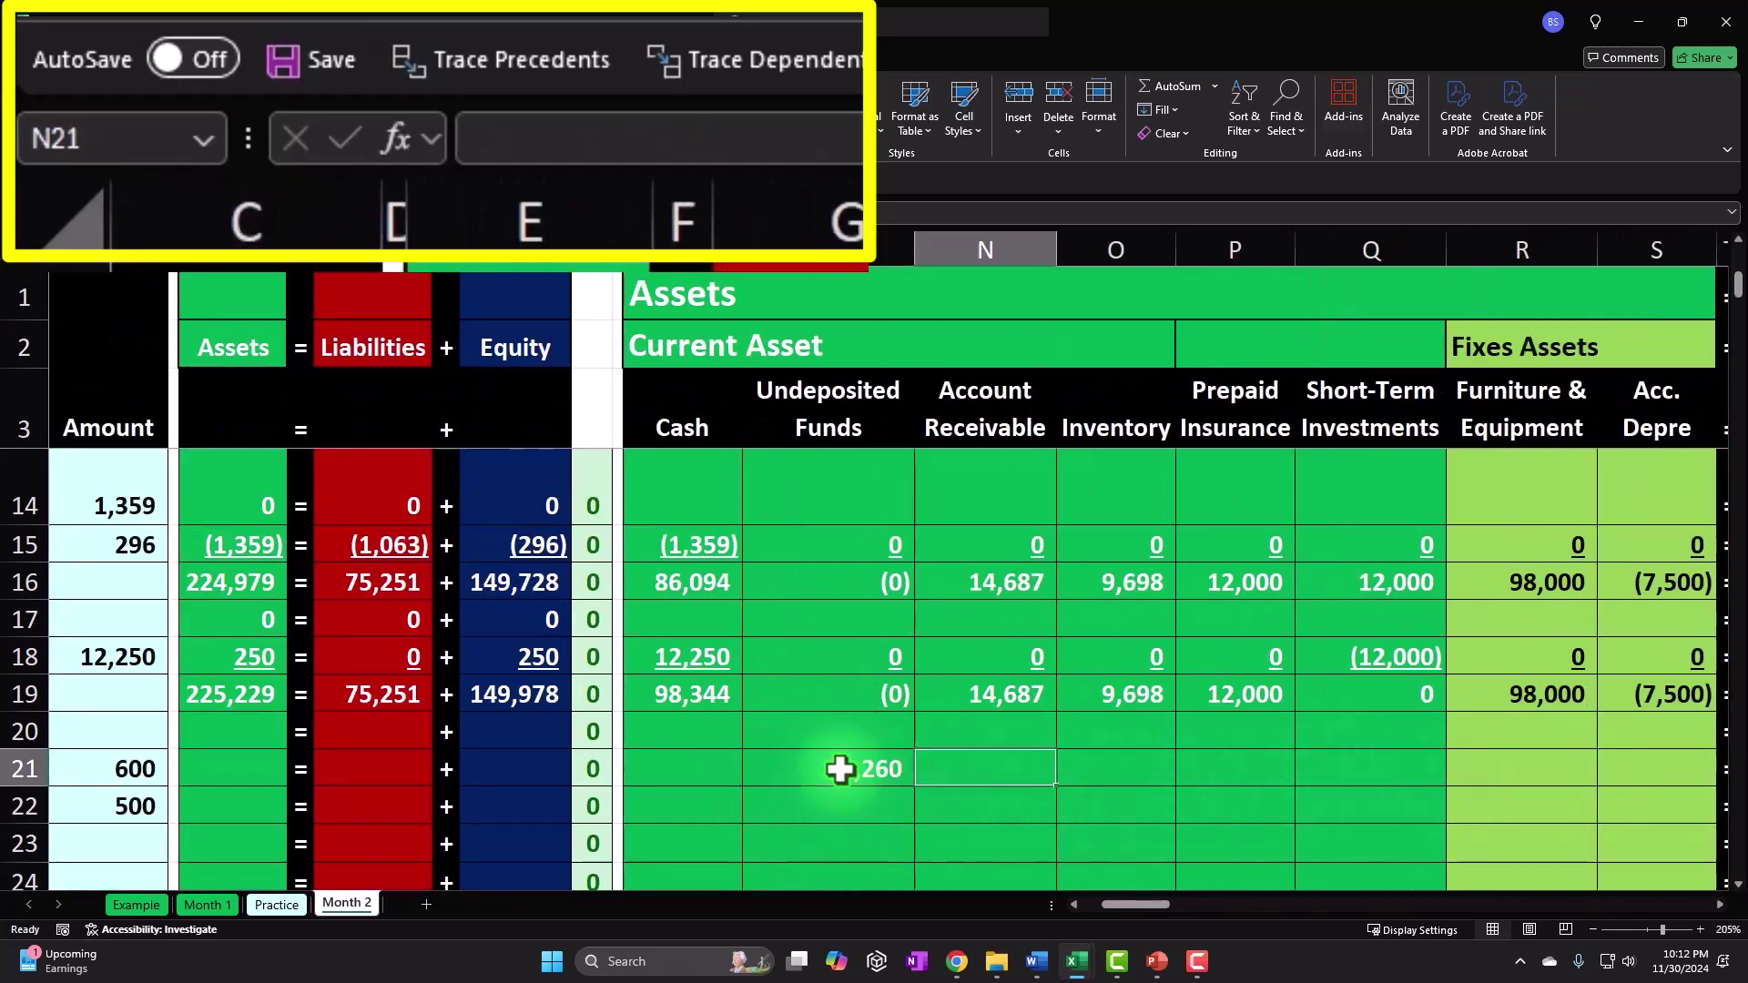
{"action": "key", "text": "Right"}
{"action": "key", "text": "Right"}
{"action": "key", "text": "Right"}
{"action": "key", "text": "Right"}
{"action": "key", "text": "Right"}
{"action": "key", "text": "Right"}
{"action": "key", "text": "Right"}
{"action": "key", "text": "Right"}
{"action": "key", "text": "Right"}
{"action": "key", "text": "Right"}
{"action": "key", "text": "Right"}
{"action": "key", "text": "Right"}
{"action": "key", "text": "Right"}
{"action": "key", "text": "Right"}
{"action": "key", "text": "Right"}
{"action": "key", "text": "Right"}
{"action": "key", "text": "Right"}
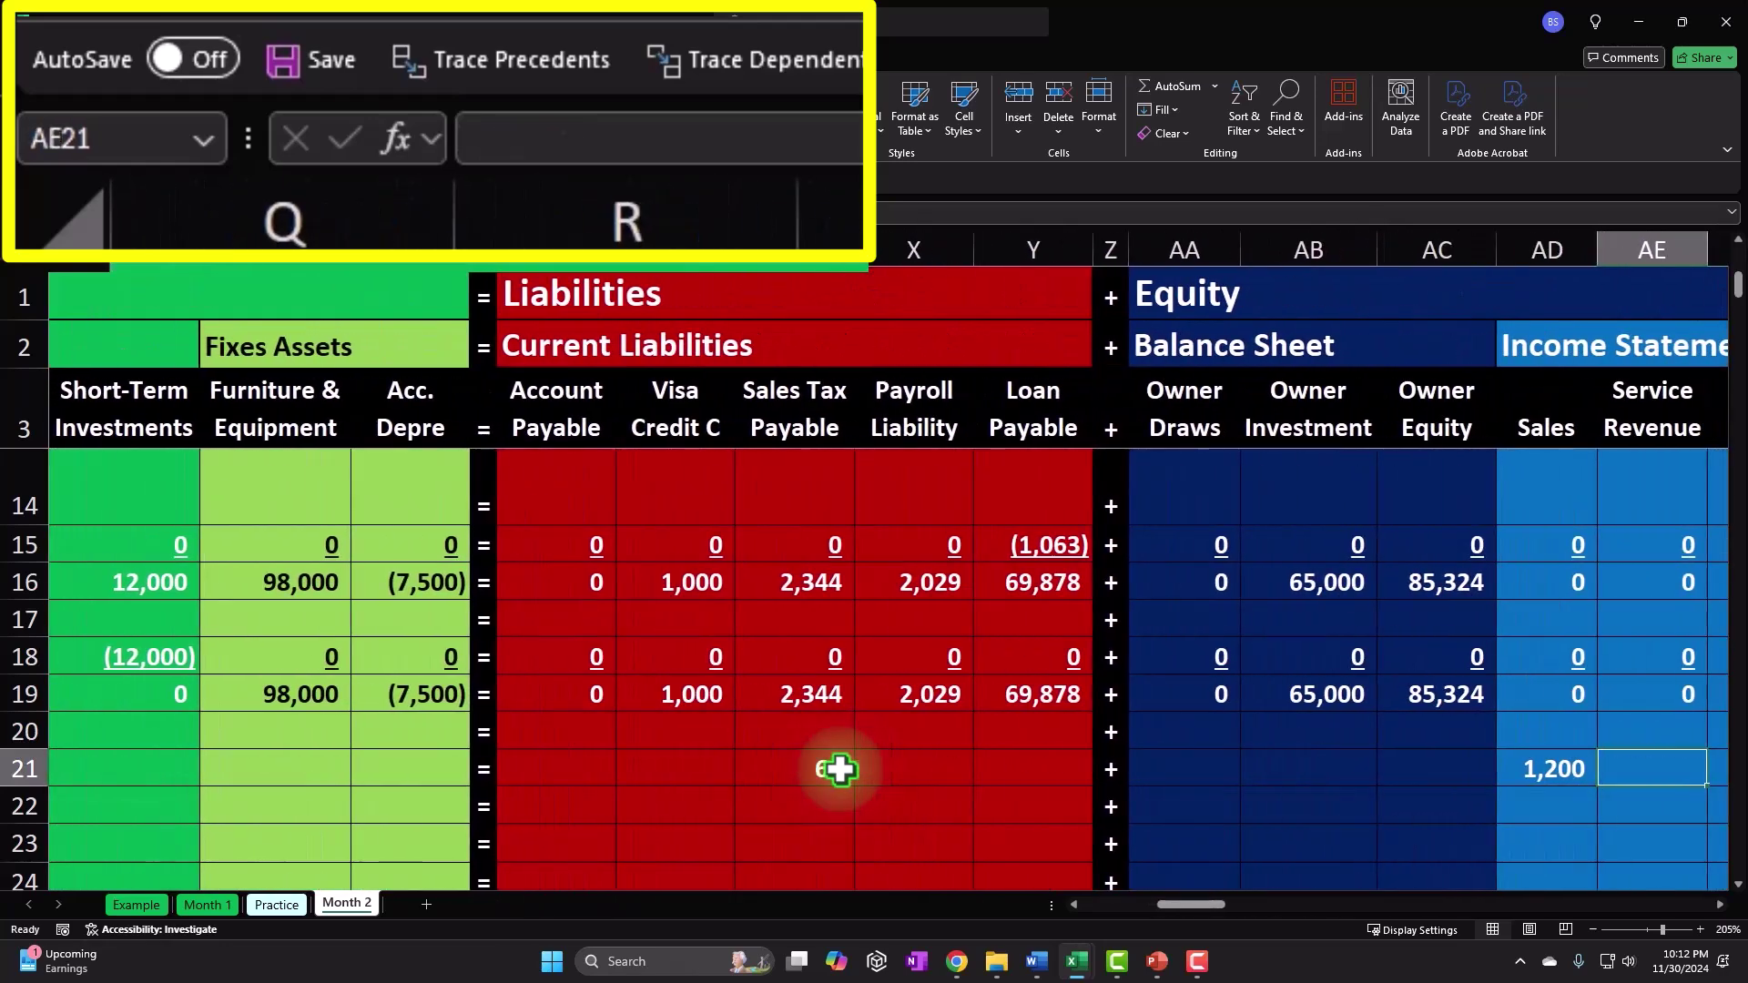
{"action": "key", "text": "Left"}
{"action": "key", "text": "Left"}
{"action": "key", "text": "Left"}
{"action": "key", "text": "Left"}
{"action": "key", "text": "Left"}
{"action": "key", "text": "Left"}
{"action": "key", "text": "Left"}
{"action": "key", "text": "Left"}
{"action": "key", "text": "Left"}
{"action": "key", "text": "Left"}
{"action": "key", "text": "Left"}
{"action": "key", "text": "Left"}
{"action": "key", "text": "Left"}
{"action": "key", "text": "Left"}
{"action": "key", "text": "Left"}
{"action": "key", "text": "Left"}
{"action": "key", "text": "Left"}
{"action": "key", "text": "Left"}
{"action": "key", "text": "Left"}
{"action": "key", "text": "Left"}
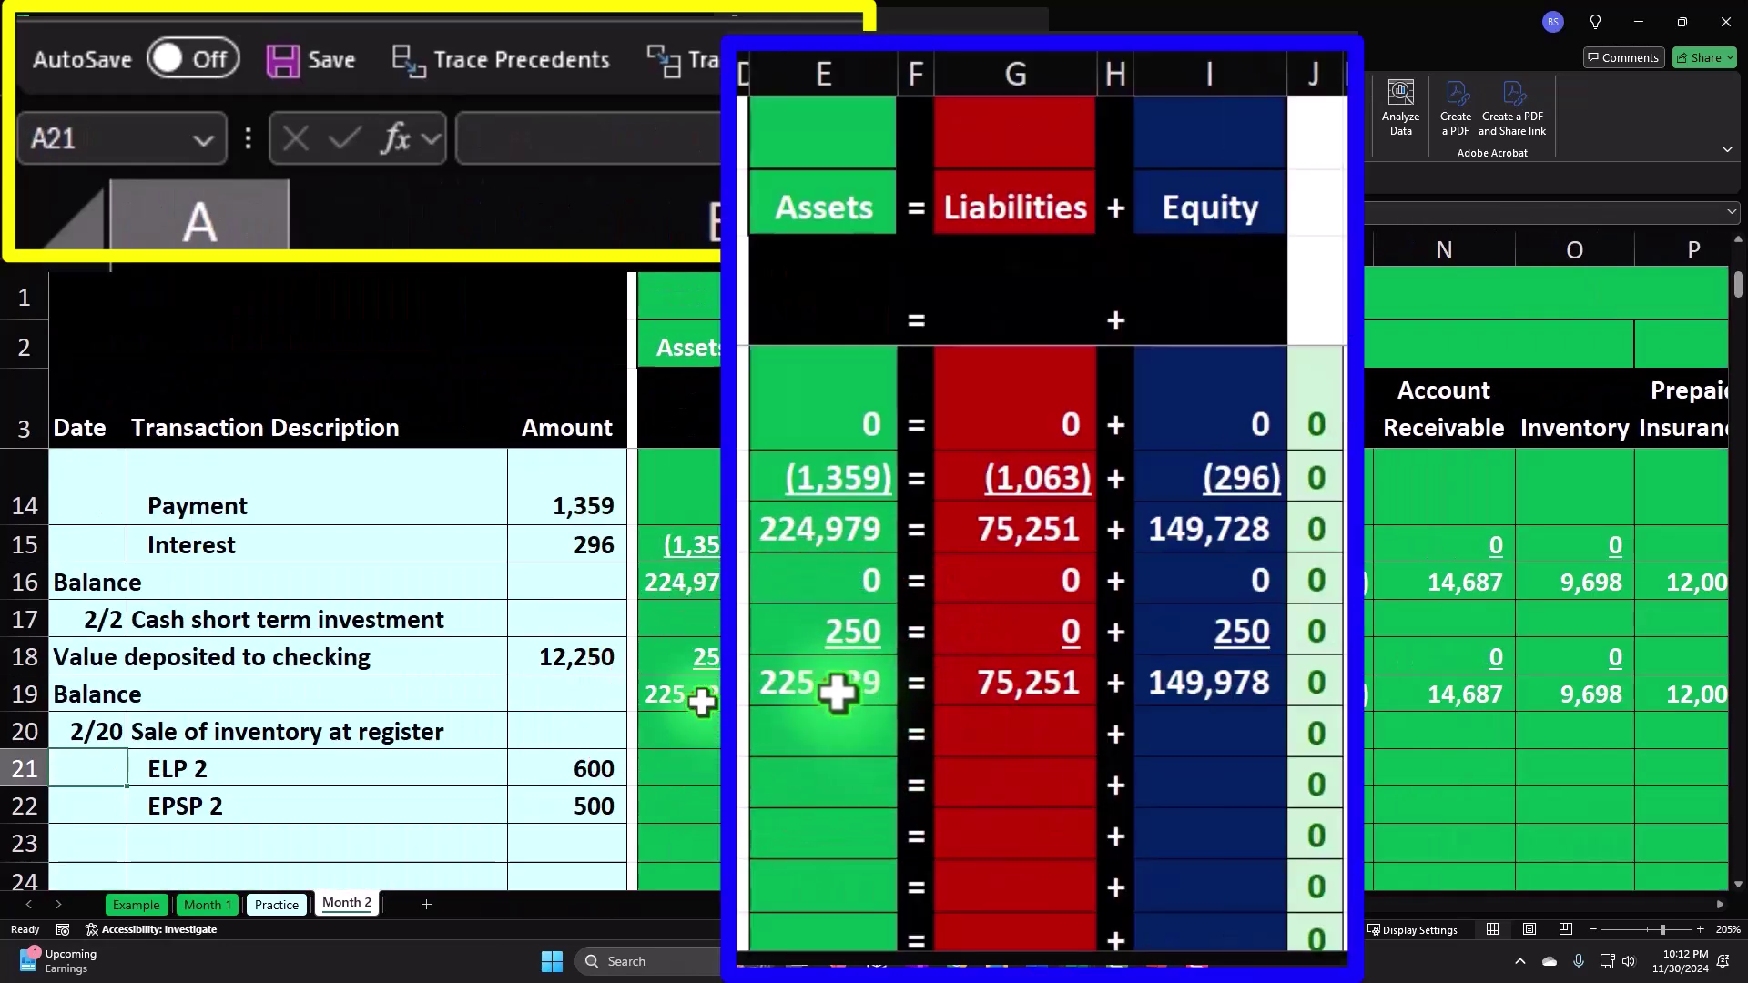
Step: Copy the Assets, Liabilities and Equity total formulas from row 19 down through row 22
{"action": "left_click", "coordinate": [702, 701]}
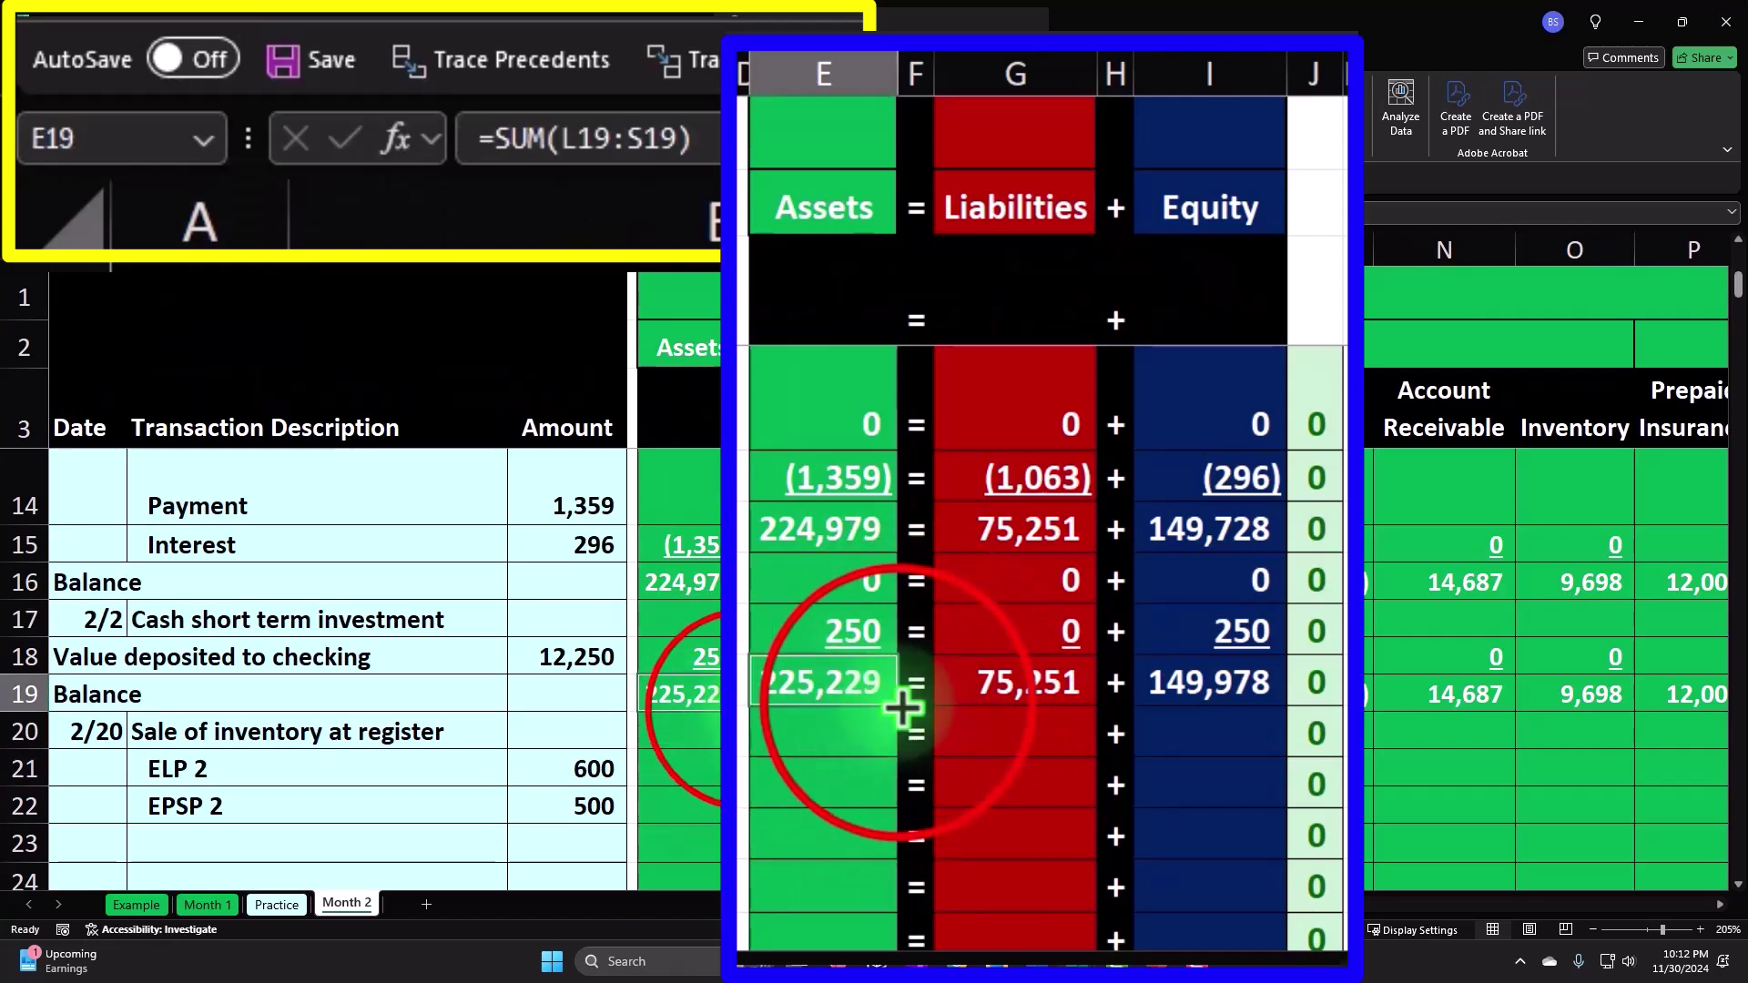
{"action": "left_click_drag", "start_coordinate": [746, 711], "coordinate": [736, 818]}
{"action": "left_click_drag", "start_coordinate": [882, 853], "coordinate": [882, 851]}
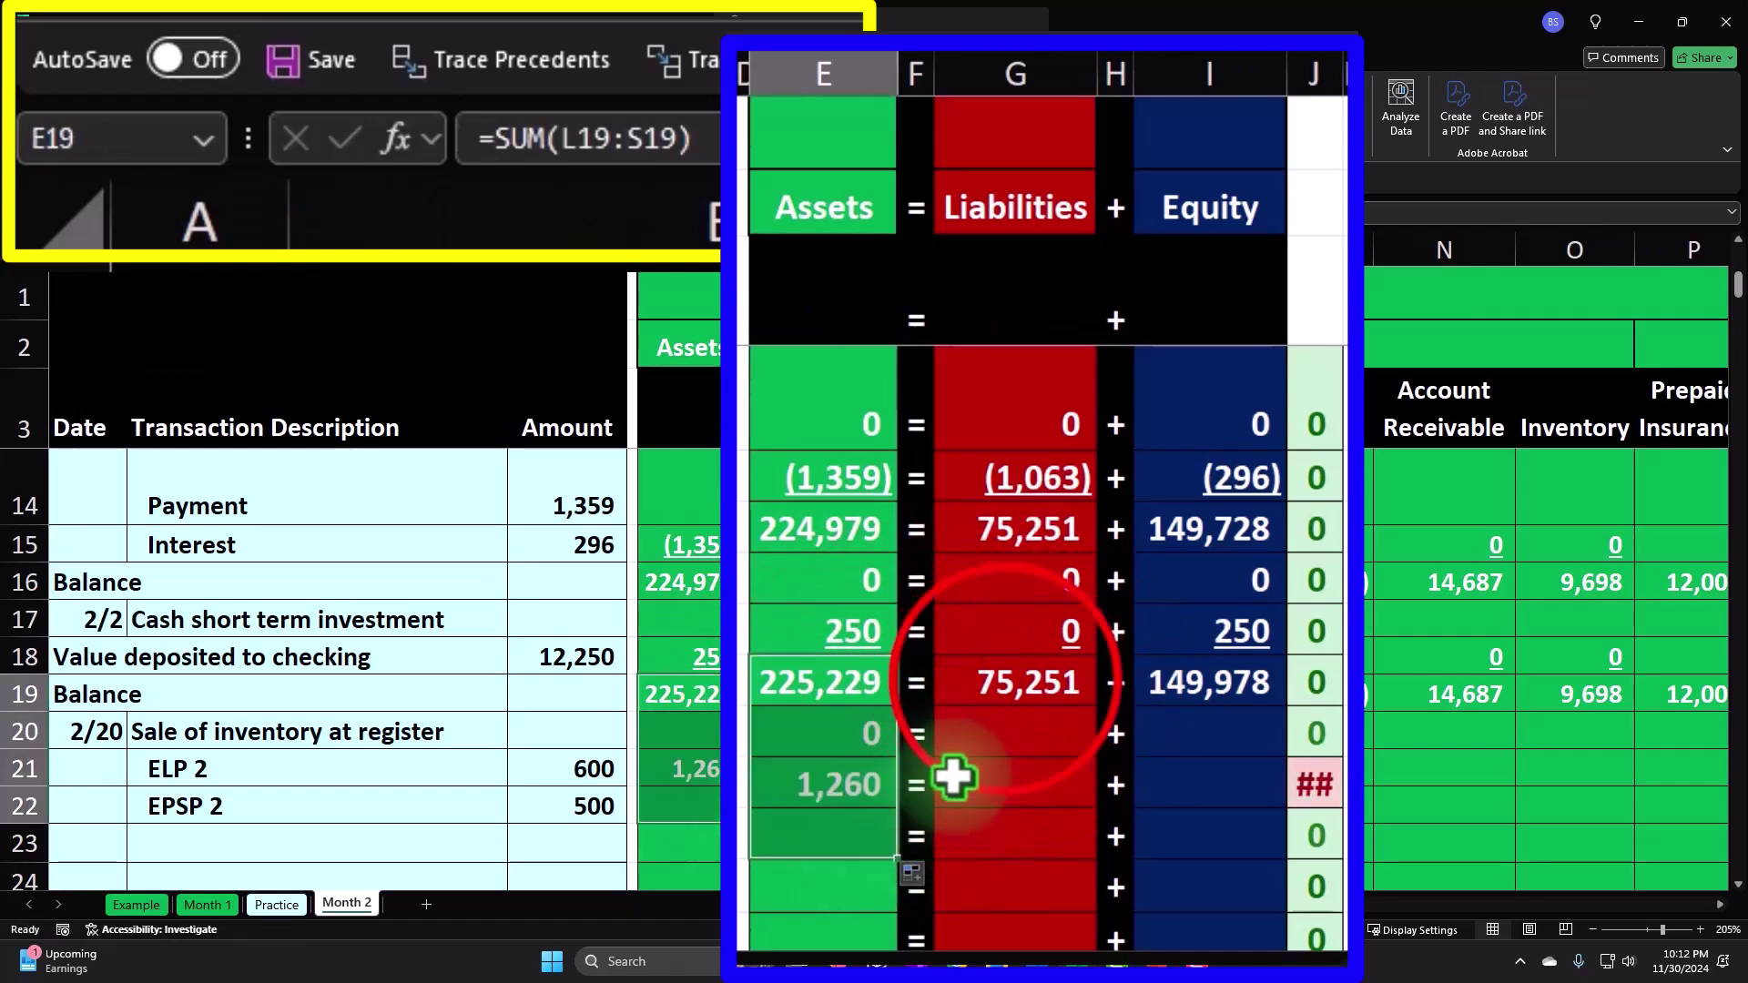
{"action": "left_click", "coordinate": [1007, 683]}
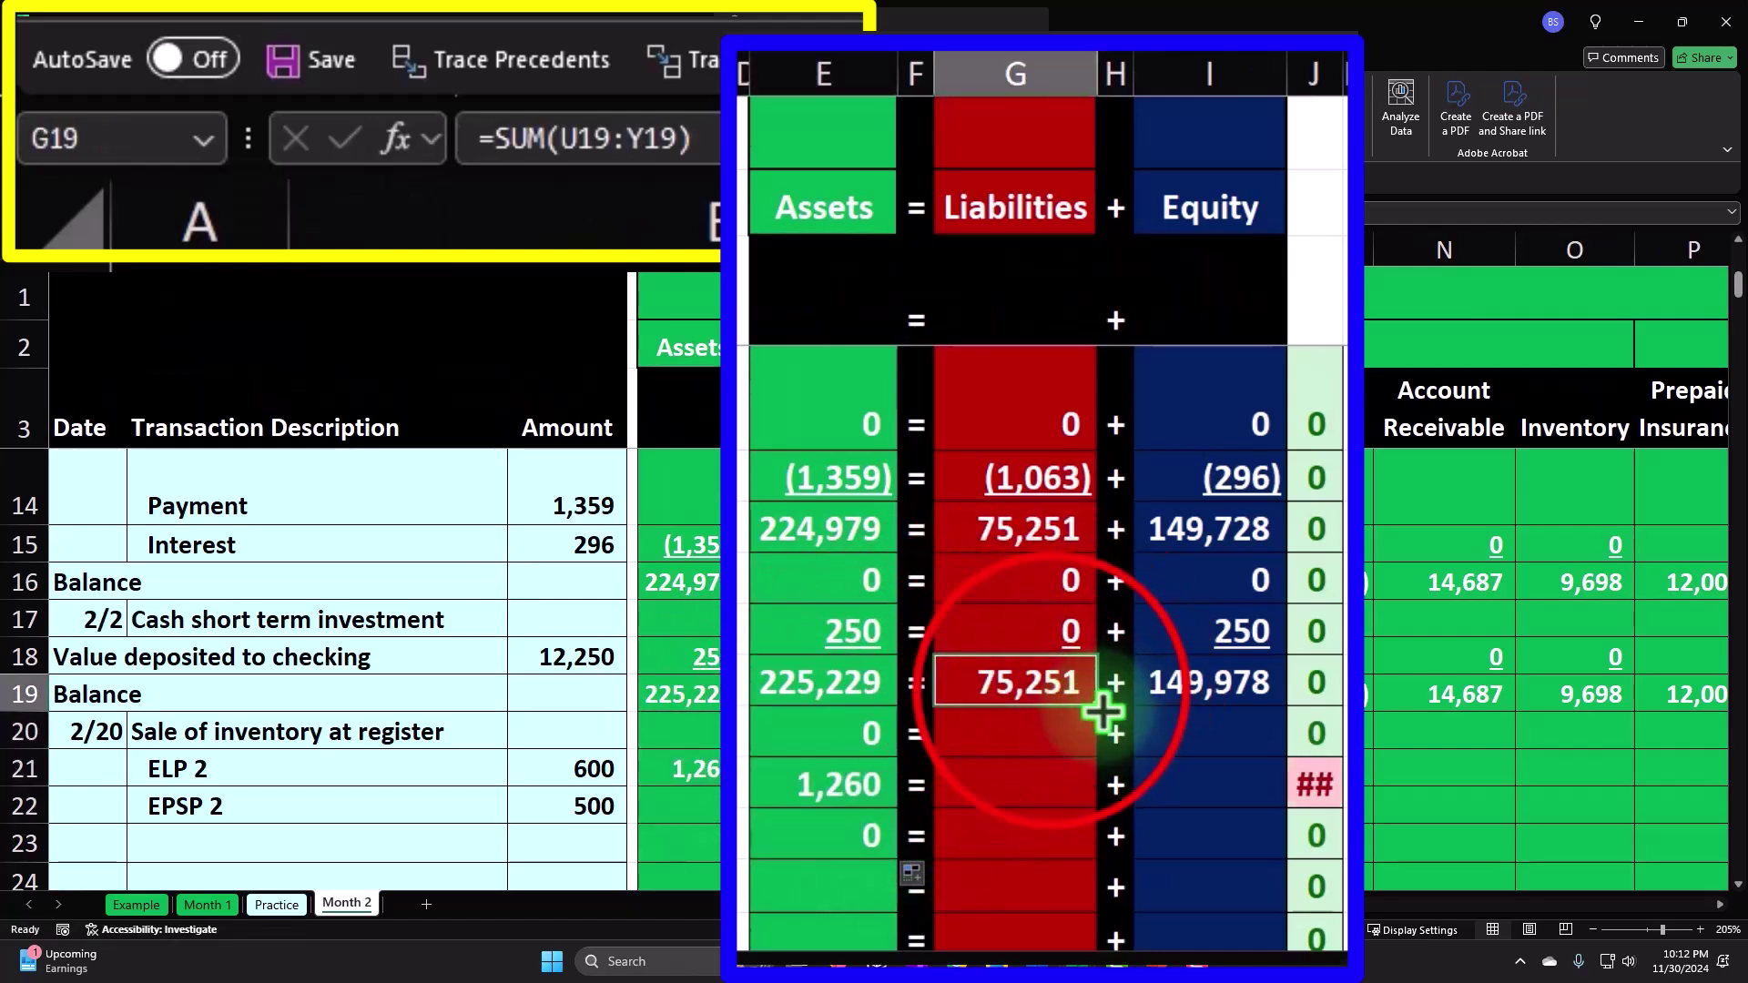
{"action": "left_click_drag", "start_coordinate": [1046, 687], "coordinate": [1268, 780]}
{"action": "left_click_drag", "start_coordinate": [1067, 679], "coordinate": [1268, 839]}
{"action": "left_click", "coordinate": [1026, 795]}
{"action": "left_click_drag", "start_coordinate": [1030, 795], "coordinate": [1159, 783]}
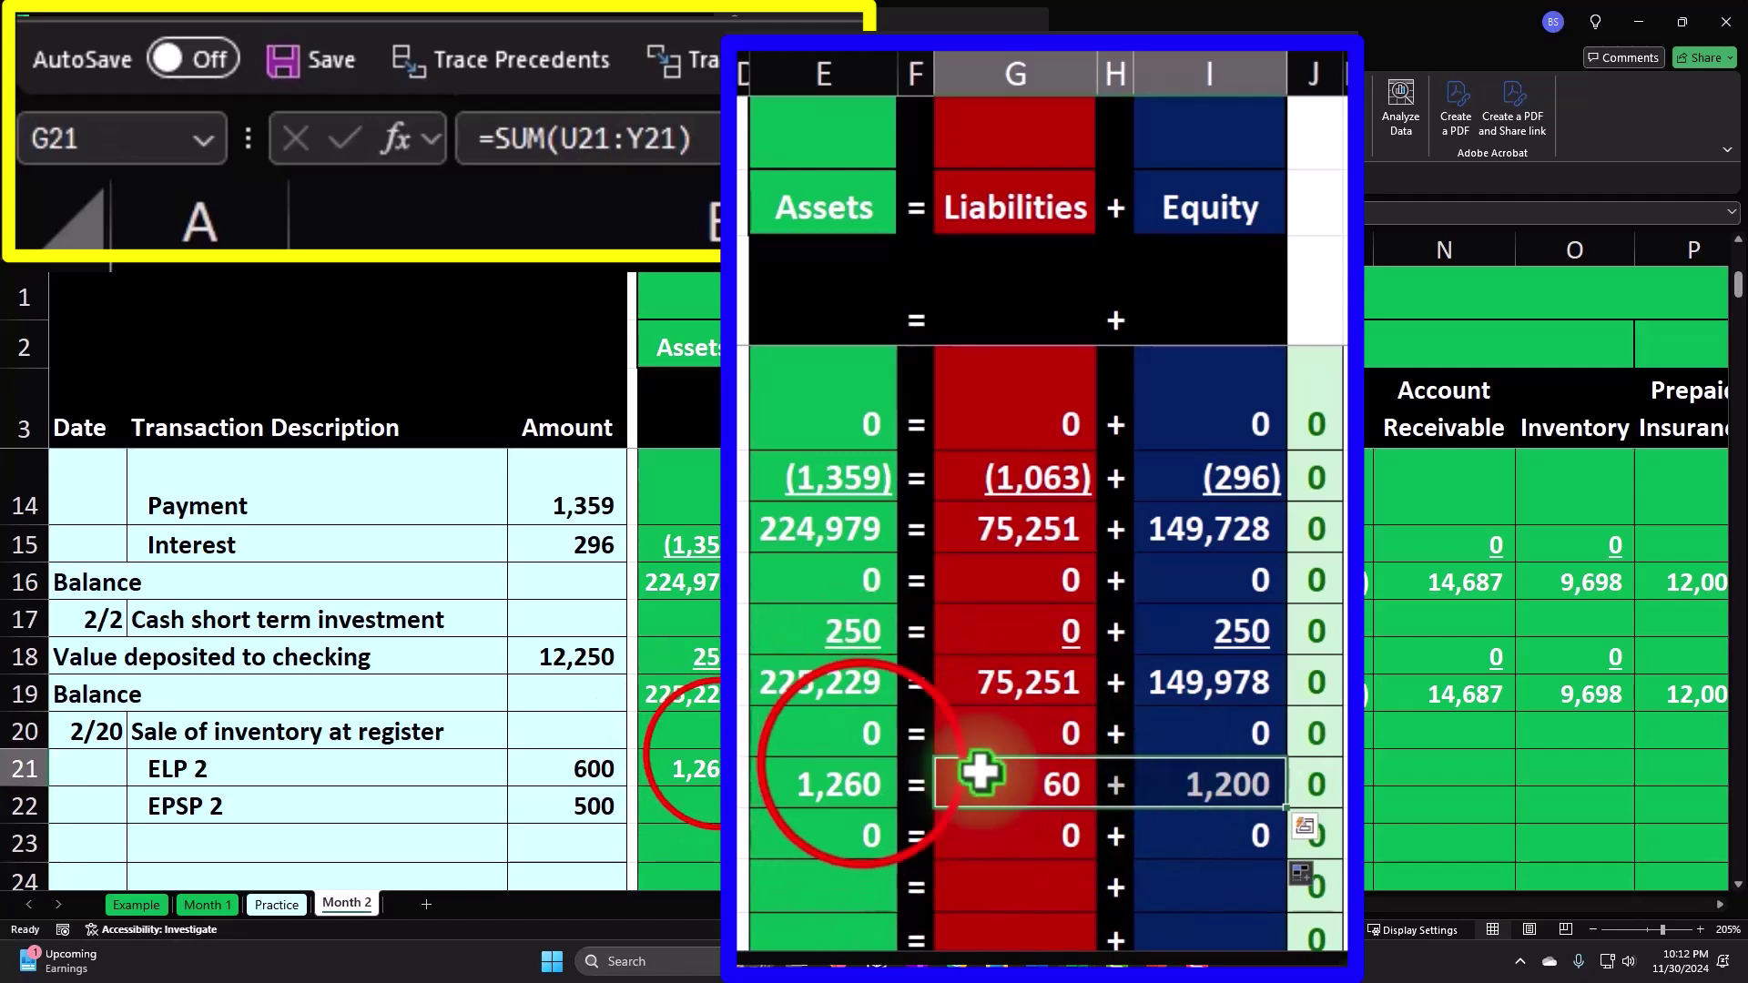
Step: Enter 0 in row 21 for every asset account except Undeposited Funds, from Cash through Acc. Depre
{"action": "left_click", "coordinate": [860, 769]}
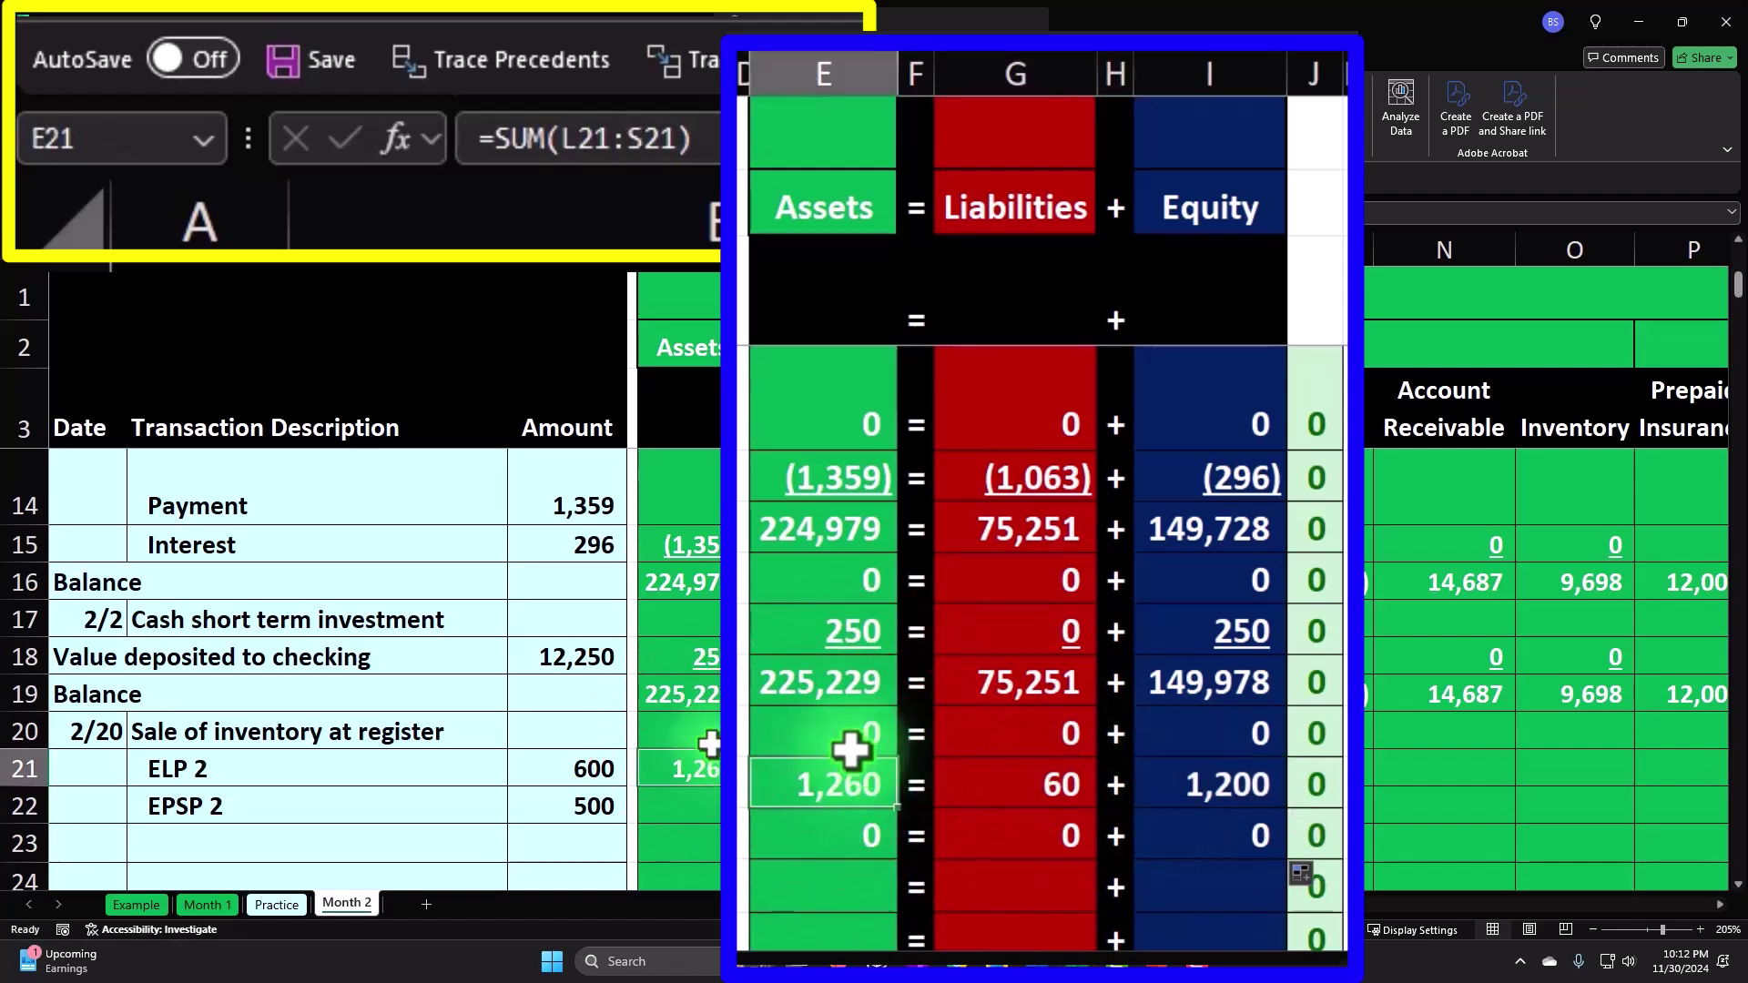
{"action": "key", "text": "Right"}
{"action": "key", "text": "Right"}
{"action": "key", "text": "Right"}
{"action": "key", "text": "Right"}
{"action": "key", "text": "Right"}
{"action": "key", "text": "Right"}
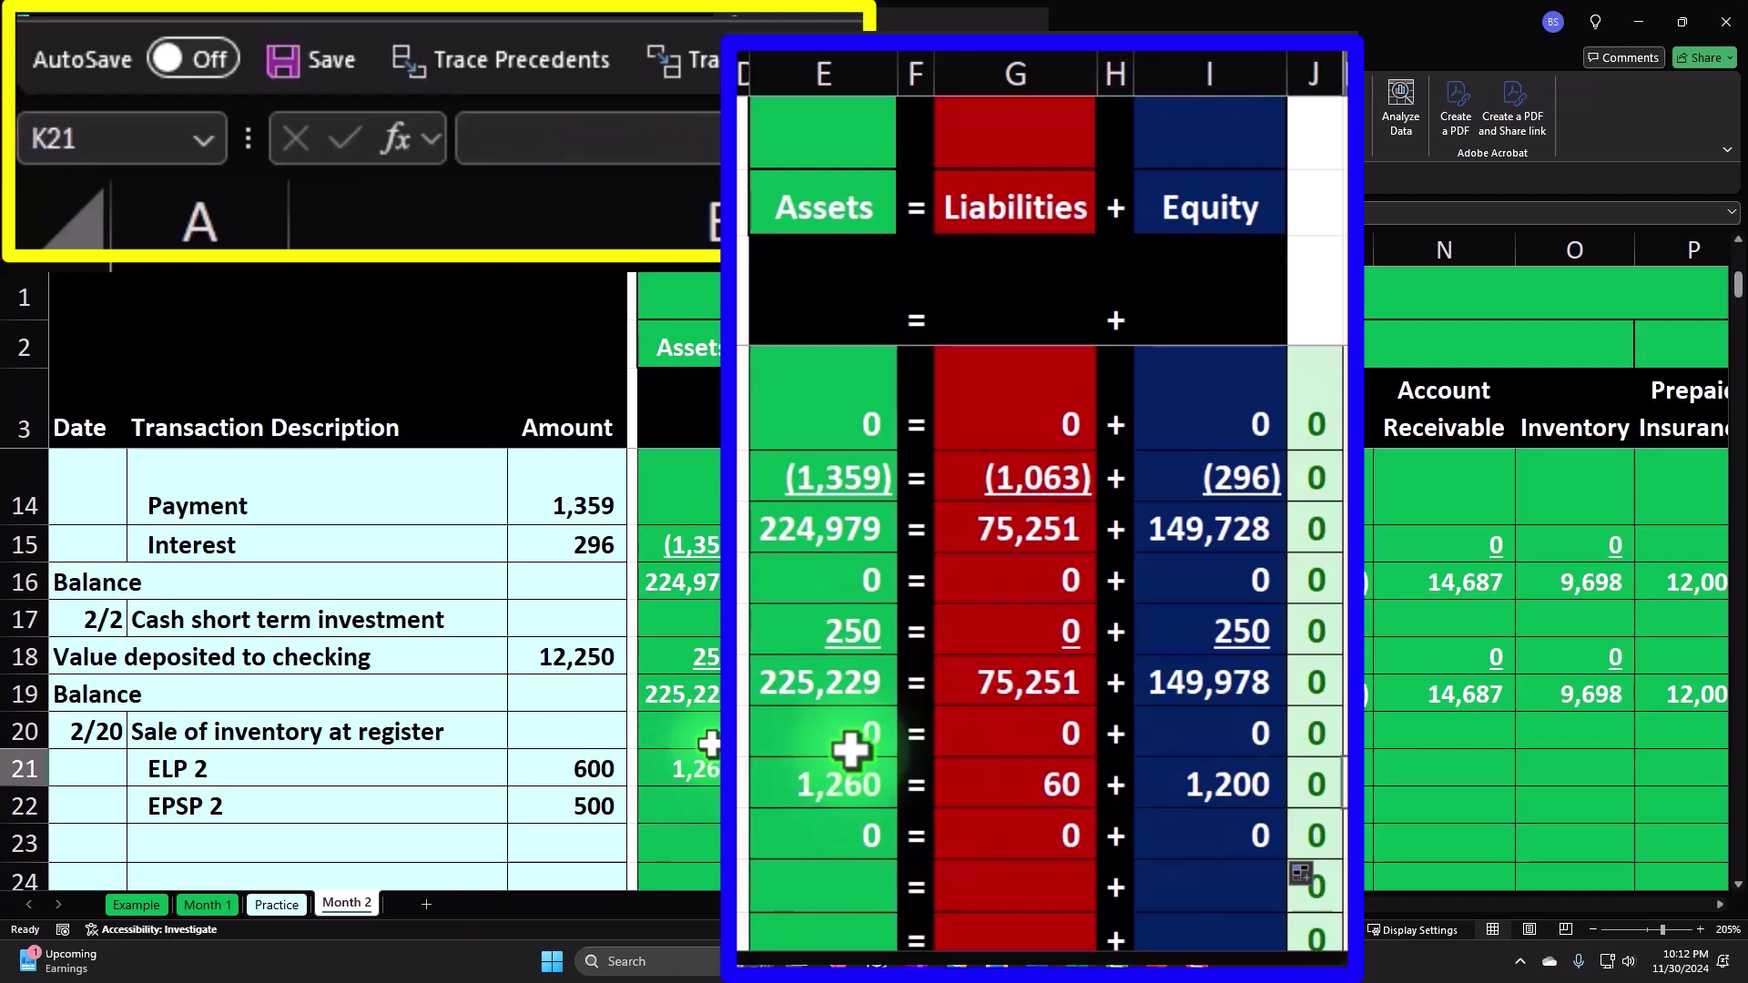
{"action": "key", "text": "Right"}
{"action": "key", "text": "Right"}
{"action": "key", "text": "Right"}
{"action": "key", "text": "Right"}
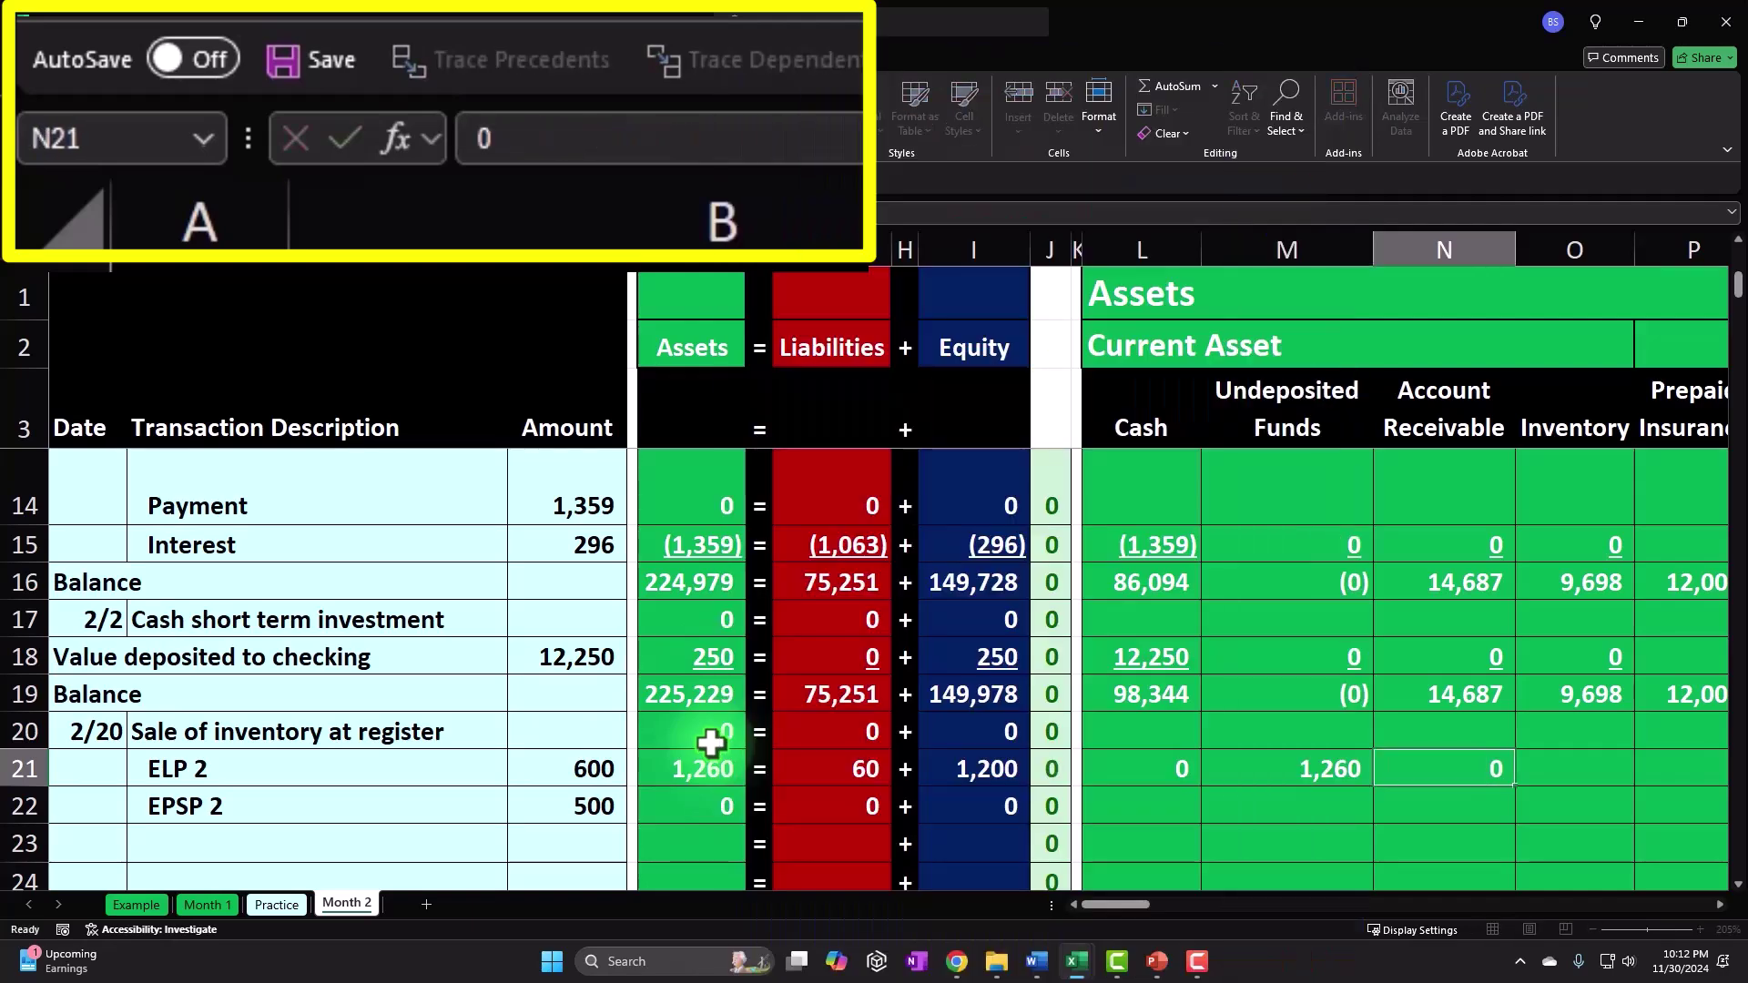
{"action": "key", "text": "Right"}
{"action": "key", "text": "Right"}
{"action": "key", "text": "Right"}
{"action": "key", "text": "Right"}
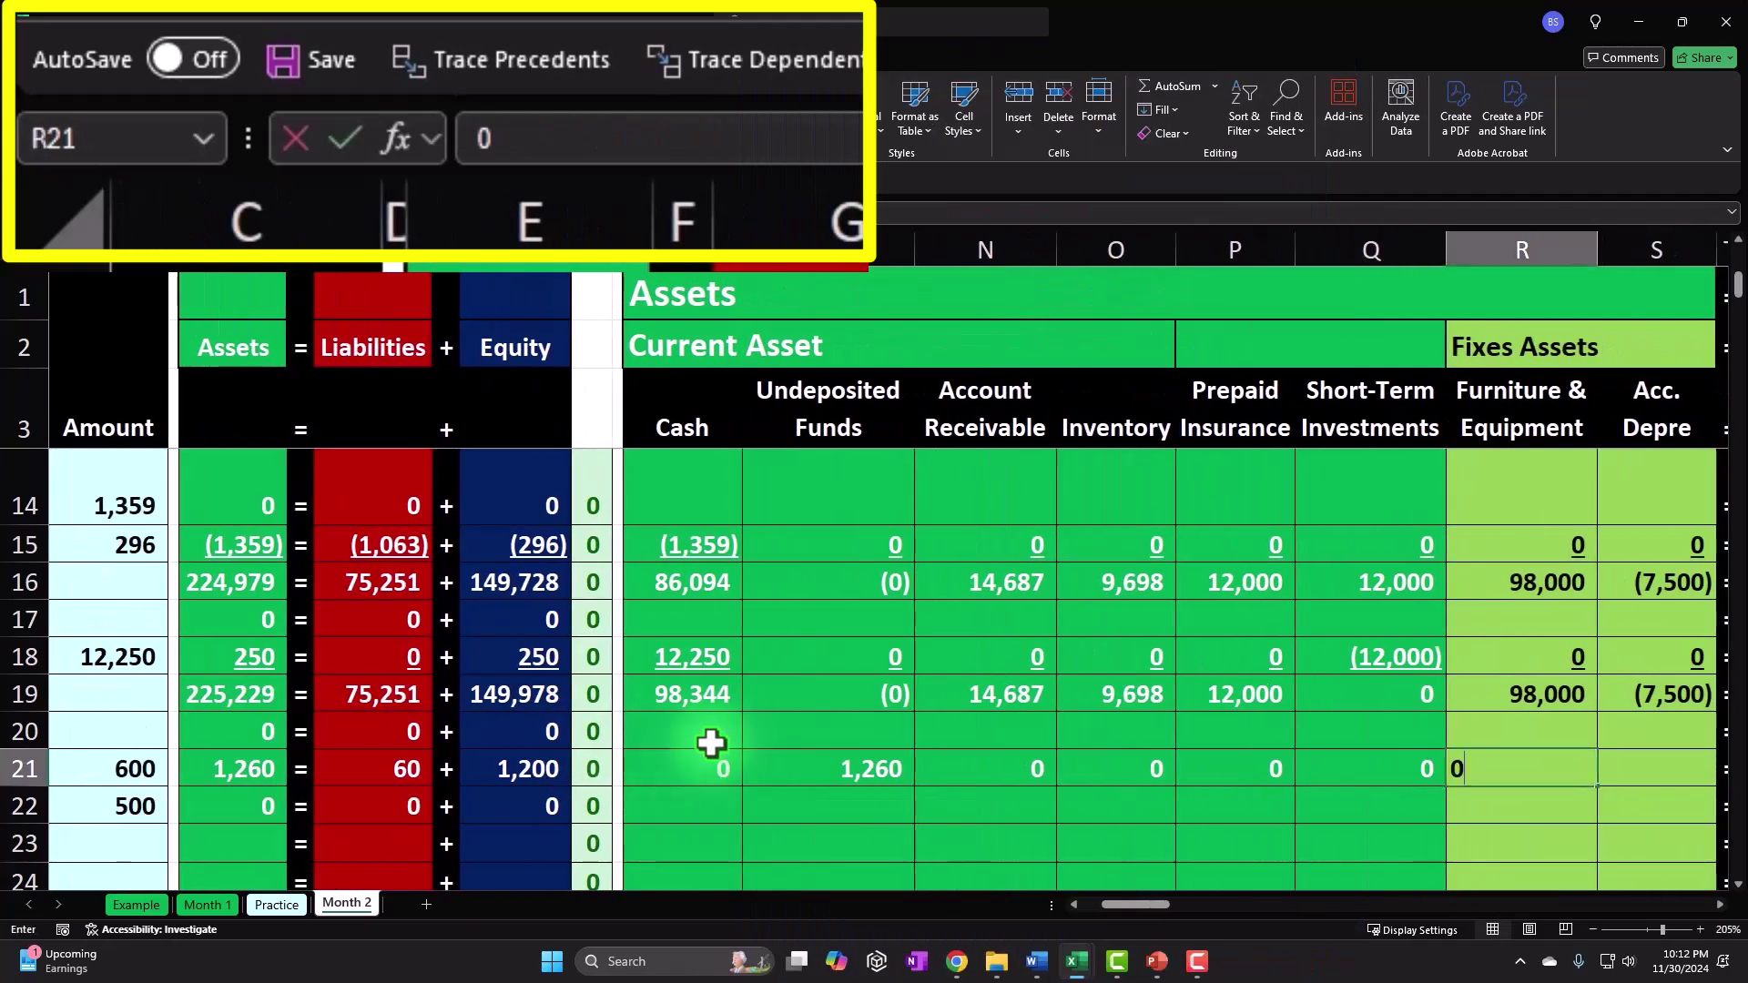
{"action": "key", "text": "Right"}
{"action": "key", "text": "Right"}
Step: Enter 0 in row 21 for every liability account except Sales Tax Payable, from Account Payable through Loan Payable
{"action": "key", "text": "Right"}
{"action": "key", "text": "Right"}
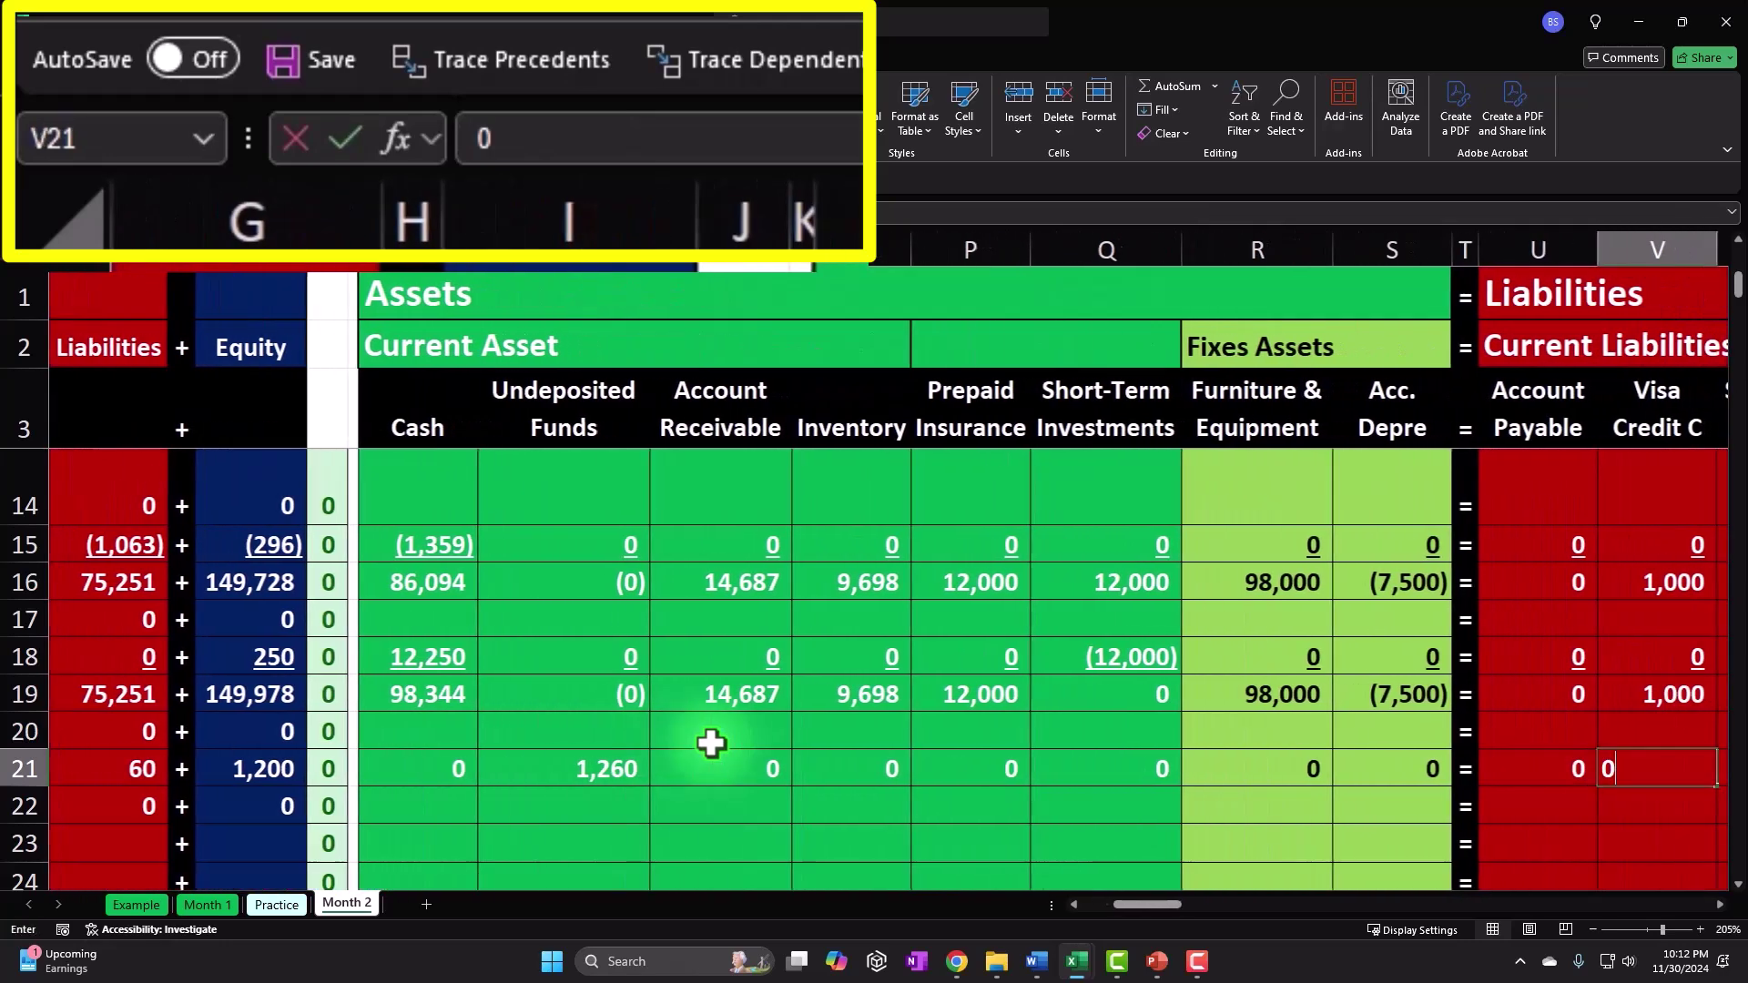
{"action": "key", "text": "Right"}
{"action": "key", "text": "Right"}
{"action": "key", "text": "Right"}
{"action": "key", "text": "Right"}
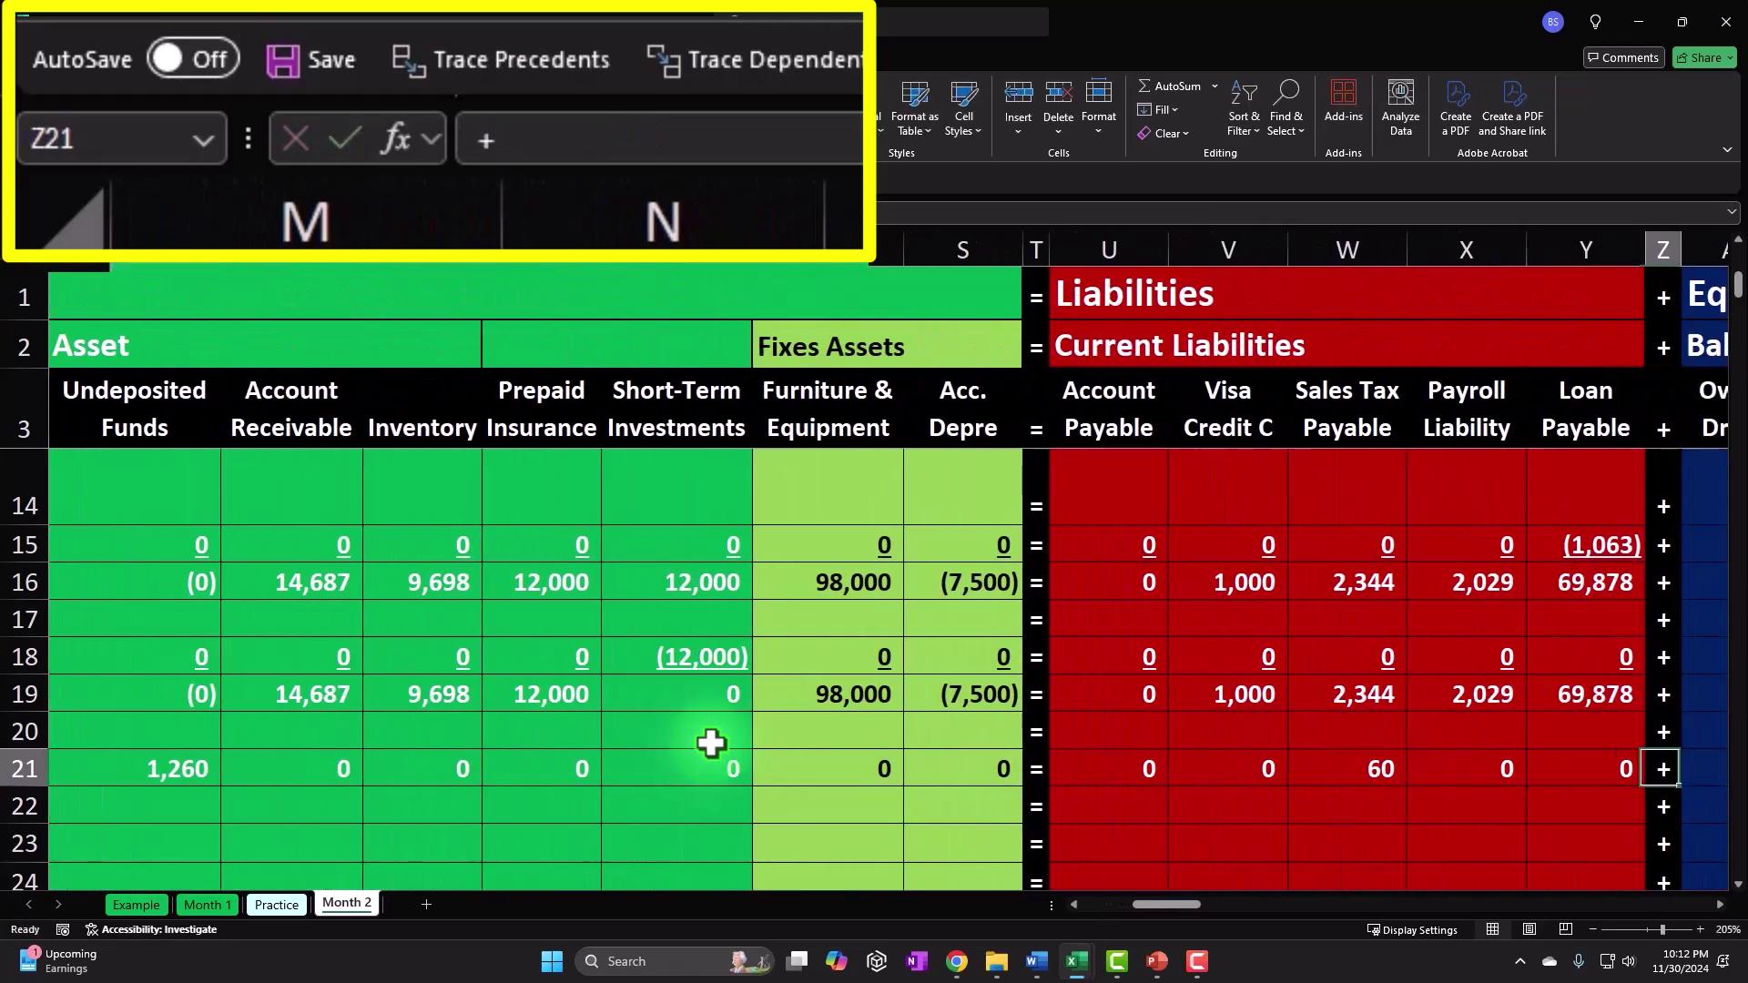
Step: Enter 0 in row 21 for every equity account except Sales, from Owner Draws through Utilities
{"action": "key", "text": "Right"}
{"action": "key", "text": "Right"}
{"action": "key", "text": "Right"}
{"action": "key", "text": "Right"}
{"action": "key", "text": "Right"}
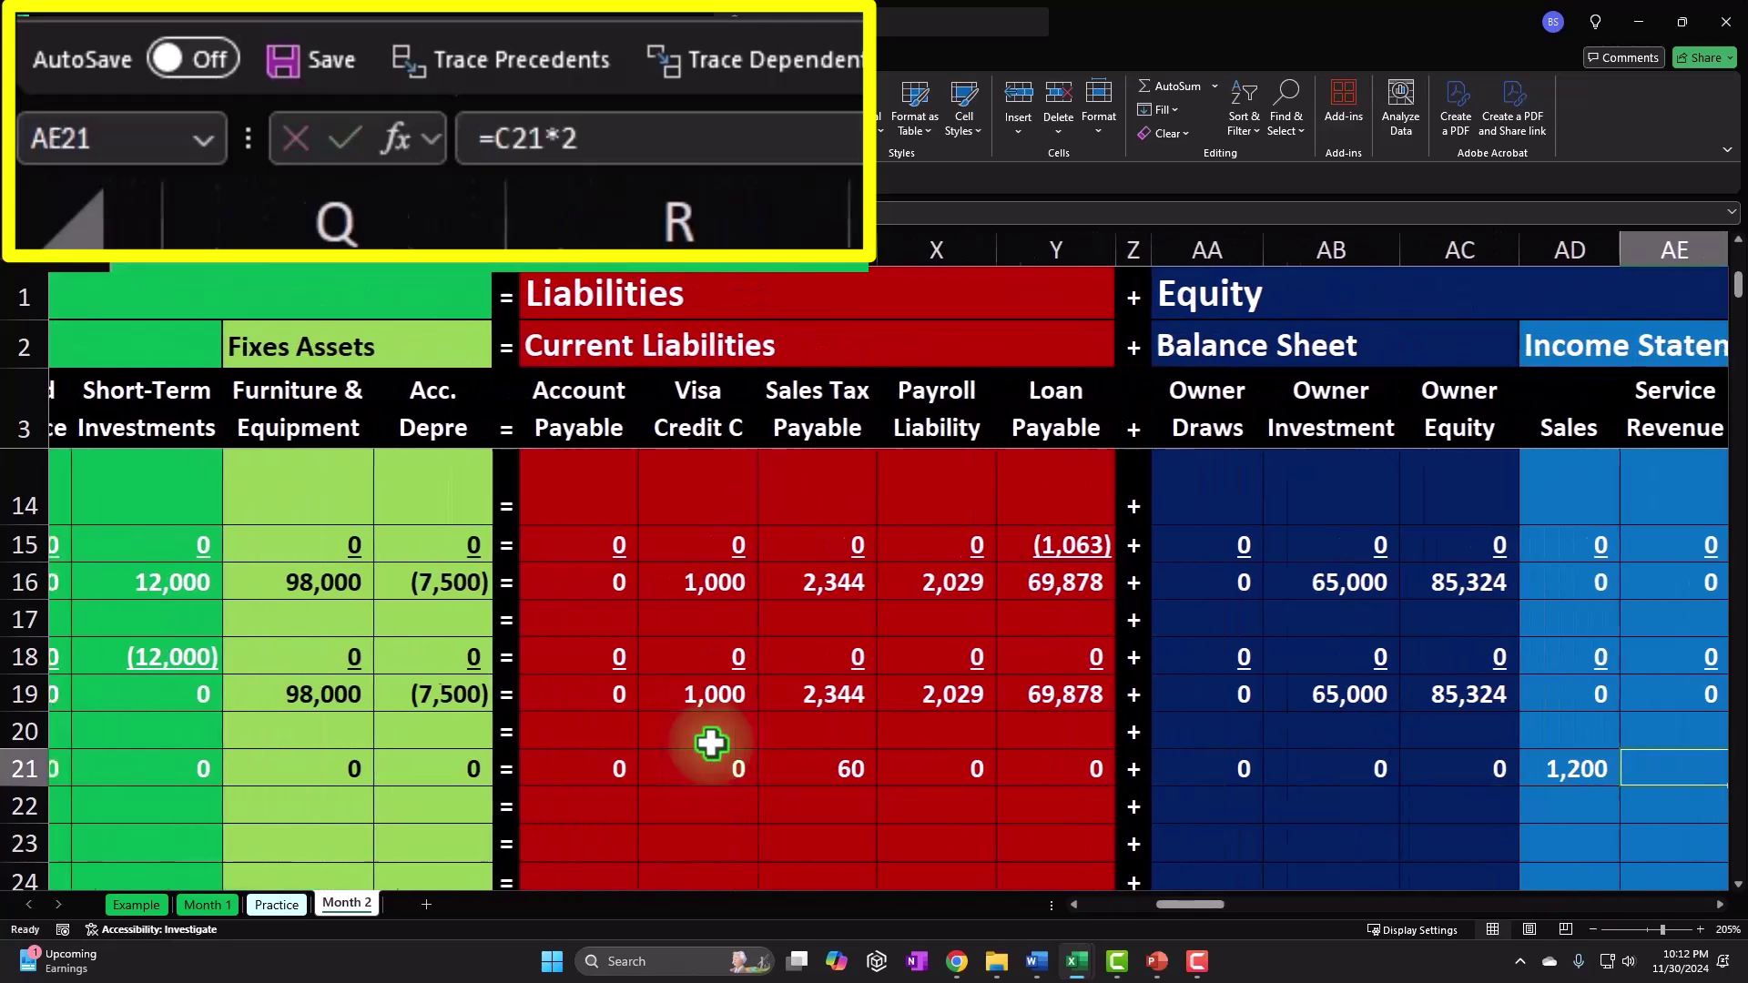
{"action": "key", "text": "Right"}
{"action": "key", "text": "Right"}
{"action": "key", "text": "Right"}
{"action": "key", "text": "Right"}
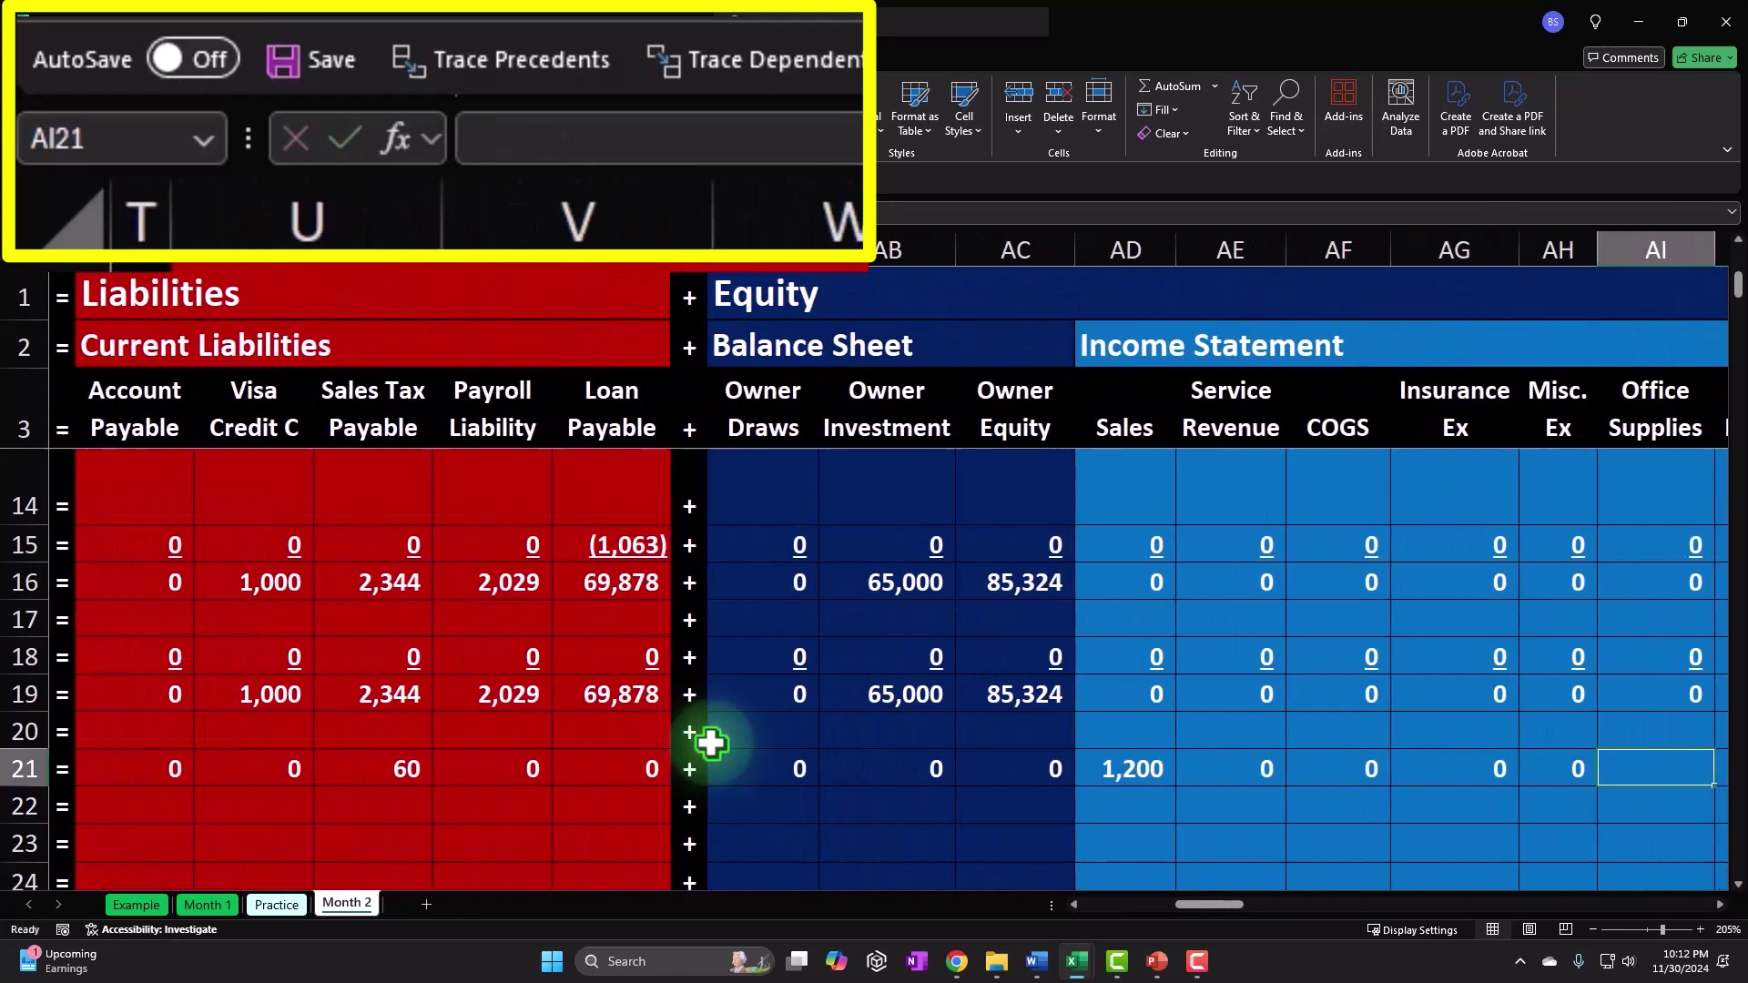
{"action": "key", "text": "Right"}
{"action": "key", "text": "Right"}
{"action": "key", "text": "Right"}
{"action": "key", "text": "Right"}
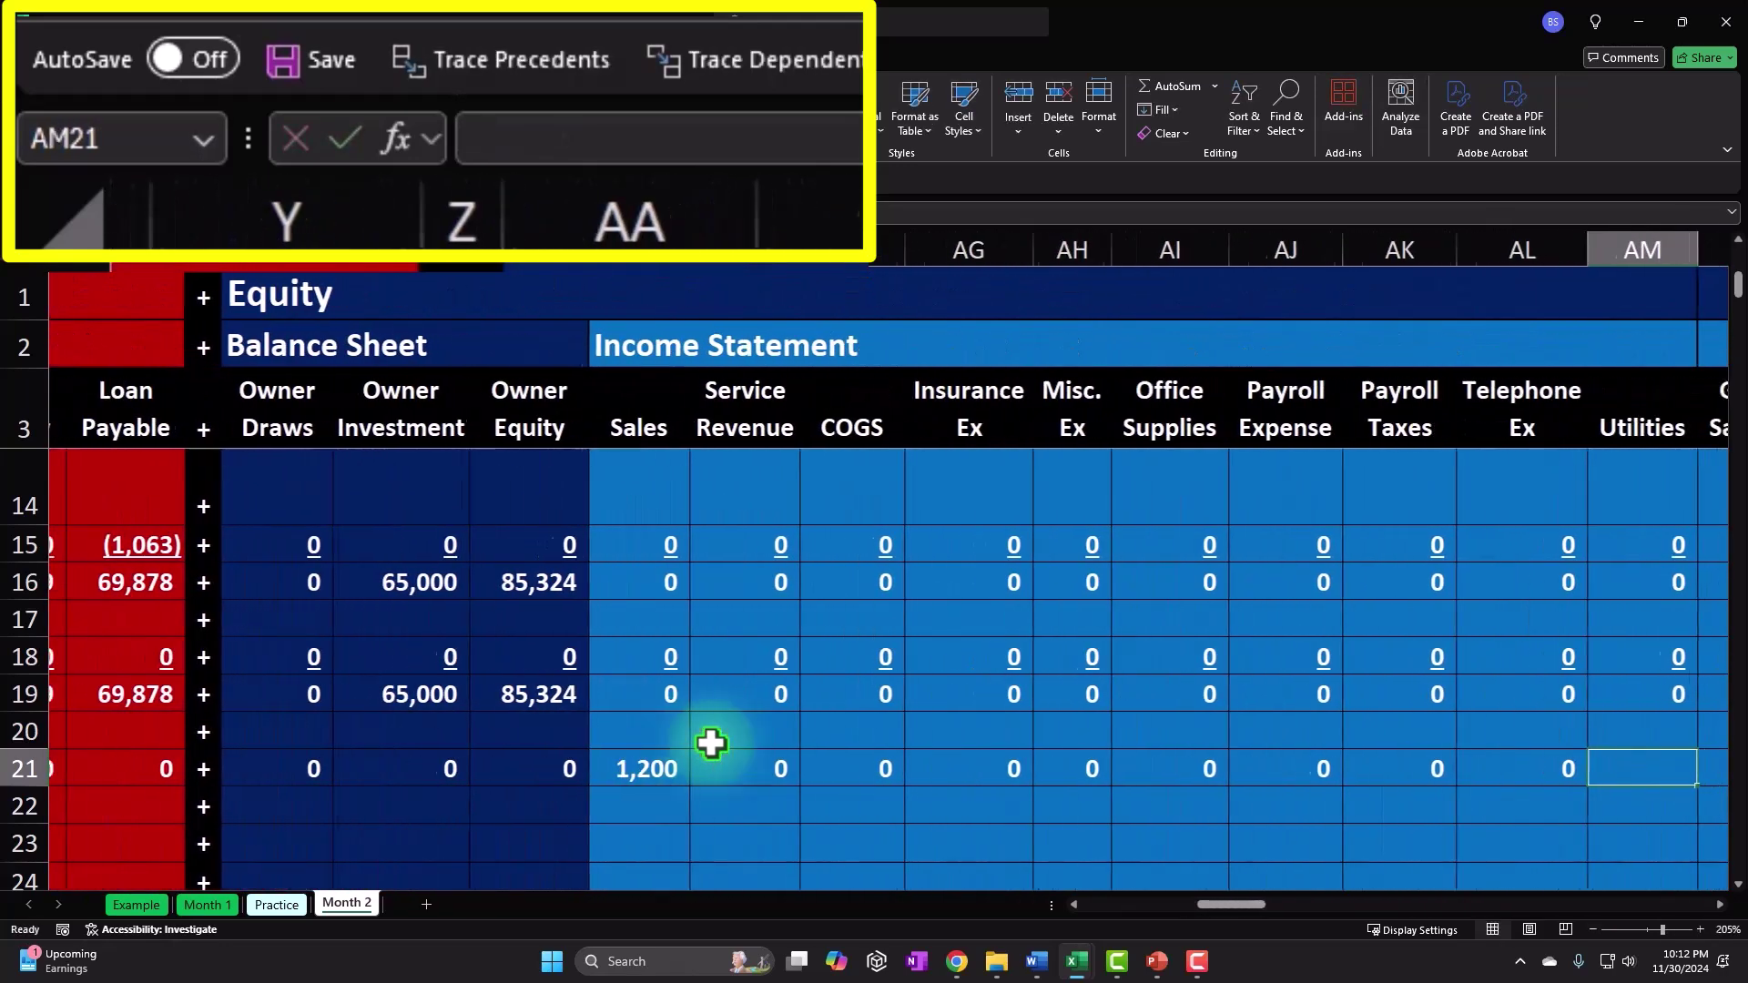
{"action": "type", "text": "0"}
{"action": "key", "text": "Right"}
Step: Enter the formula =C22*2*1.05 in Undeposited Funds on row 22 for the EPSP 2 sale including sales tax
{"action": "key", "text": "Left"}
{"action": "key", "text": "Left"}
{"action": "key", "text": "Left"}
{"action": "key", "text": "Left"}
{"action": "key", "text": "Left"}
{"action": "key", "text": "Left"}
{"action": "key", "text": "Left"}
{"action": "key", "text": "Left"}
{"action": "key", "text": "Left"}
{"action": "key", "text": "Left"}
{"action": "key", "text": "Left"}
{"action": "key", "text": "Left"}
{"action": "key", "text": "Left"}
{"action": "key", "text": "Left"}
{"action": "key", "text": "Left"}
{"action": "key", "text": "Left"}
{"action": "key", "text": "Left"}
{"action": "key", "text": "Left"}
{"action": "key", "text": "Left"}
{"action": "key", "text": "Left"}
{"action": "key", "text": "Left"}
{"action": "key", "text": "Left"}
{"action": "key", "text": "Left"}
{"action": "key", "text": "Left"}
{"action": "key", "text": "Left"}
{"action": "key", "text": "Left"}
{"action": "key", "text": "Left"}
{"action": "key", "text": "Left"}
{"action": "key", "text": "Left"}
{"action": "key", "text": "Left"}
{"action": "key", "text": "Left"}
{"action": "key", "text": "Left"}
{"action": "key", "text": "Left"}
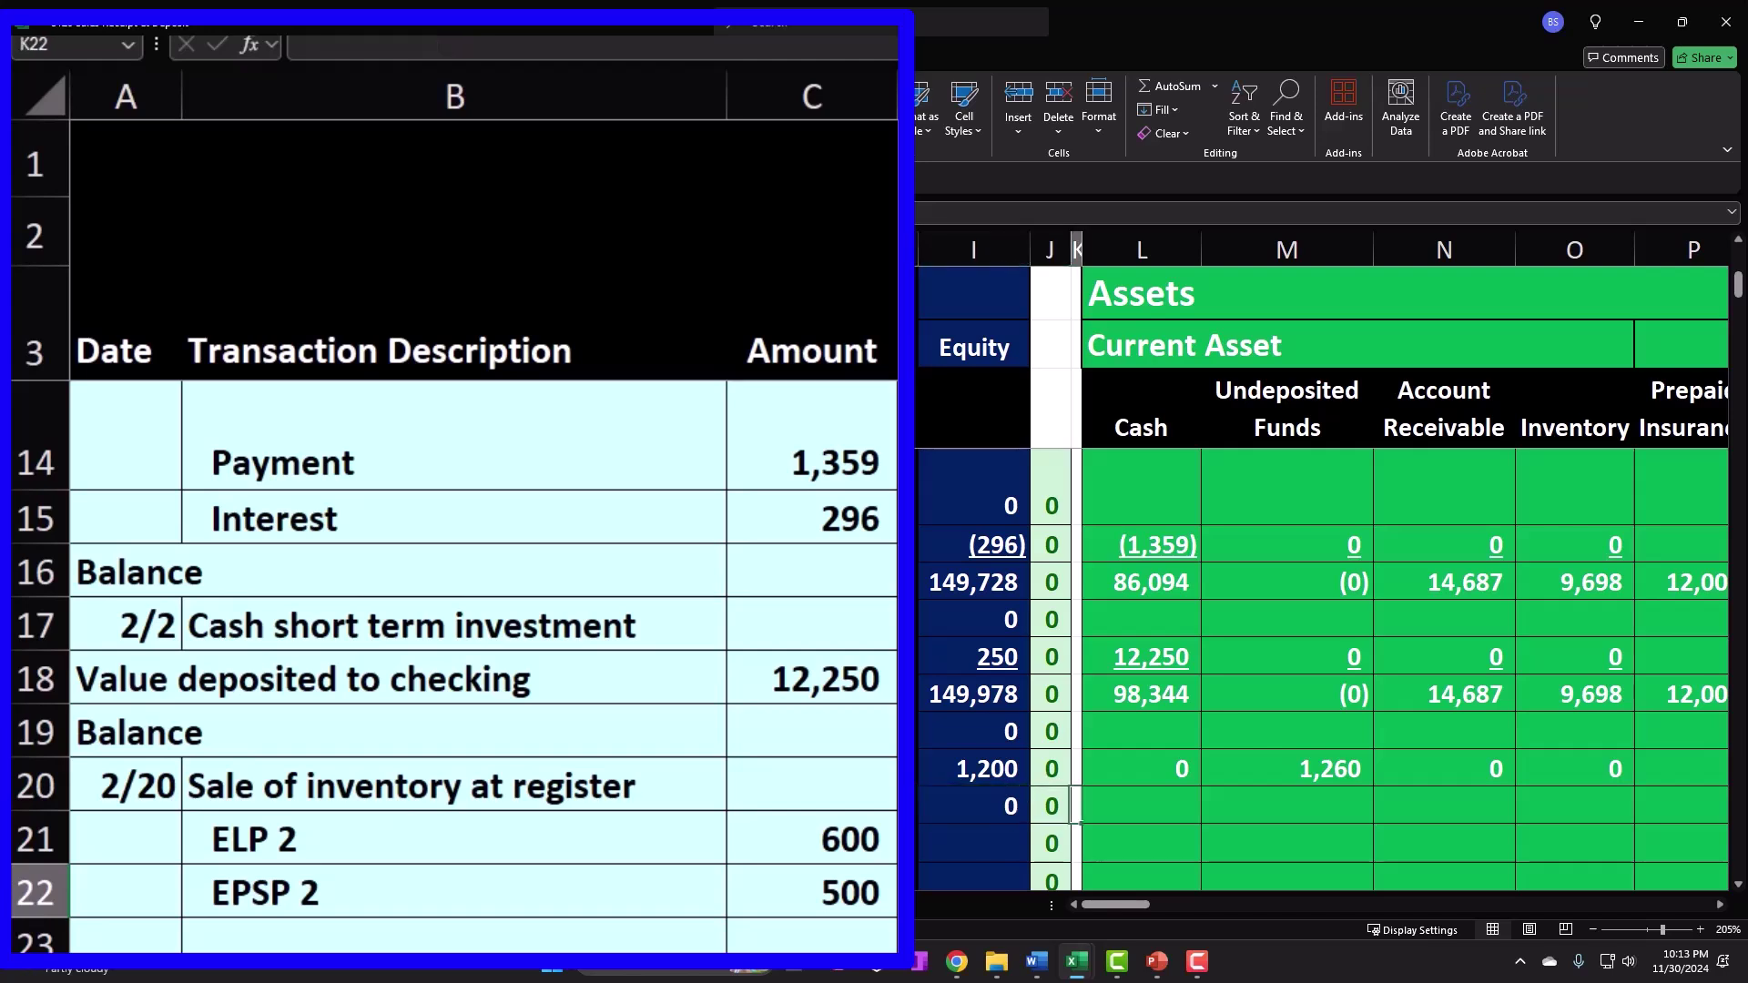
{"action": "key", "text": "Right"}
{"action": "key", "text": "Right"}
{"action": "type", "text": "="}
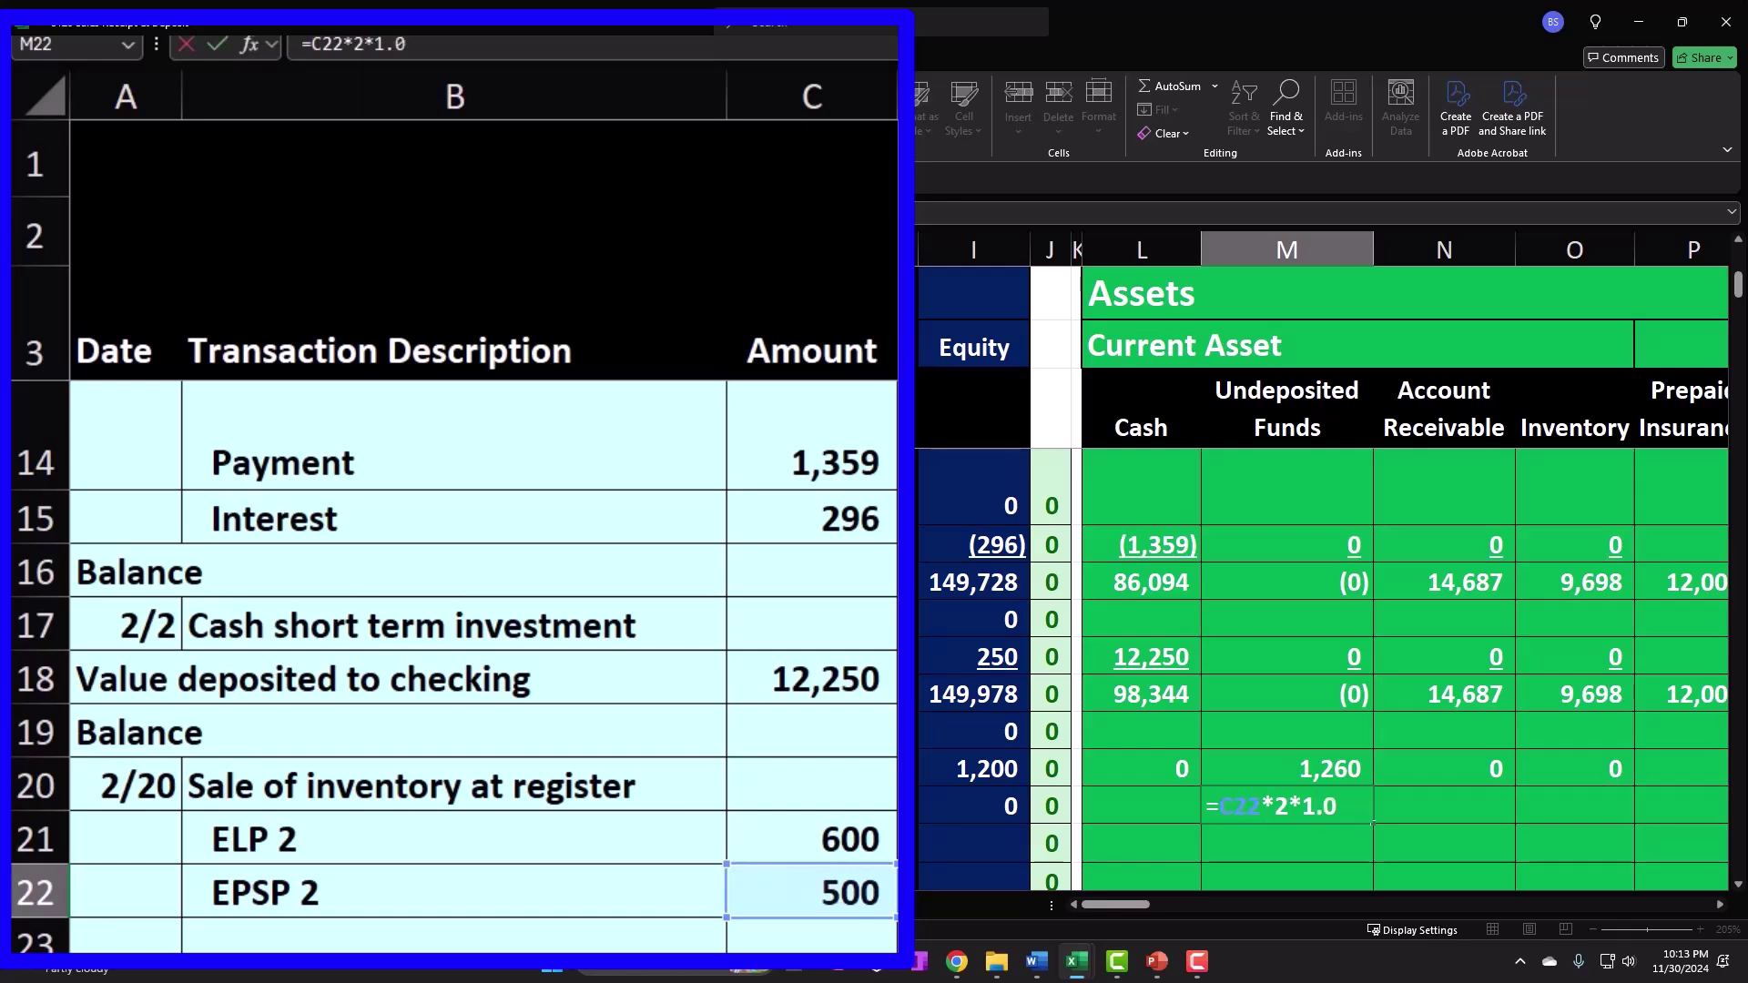
{"action": "key", "text": "Return"}
{"action": "key", "text": "Up"}
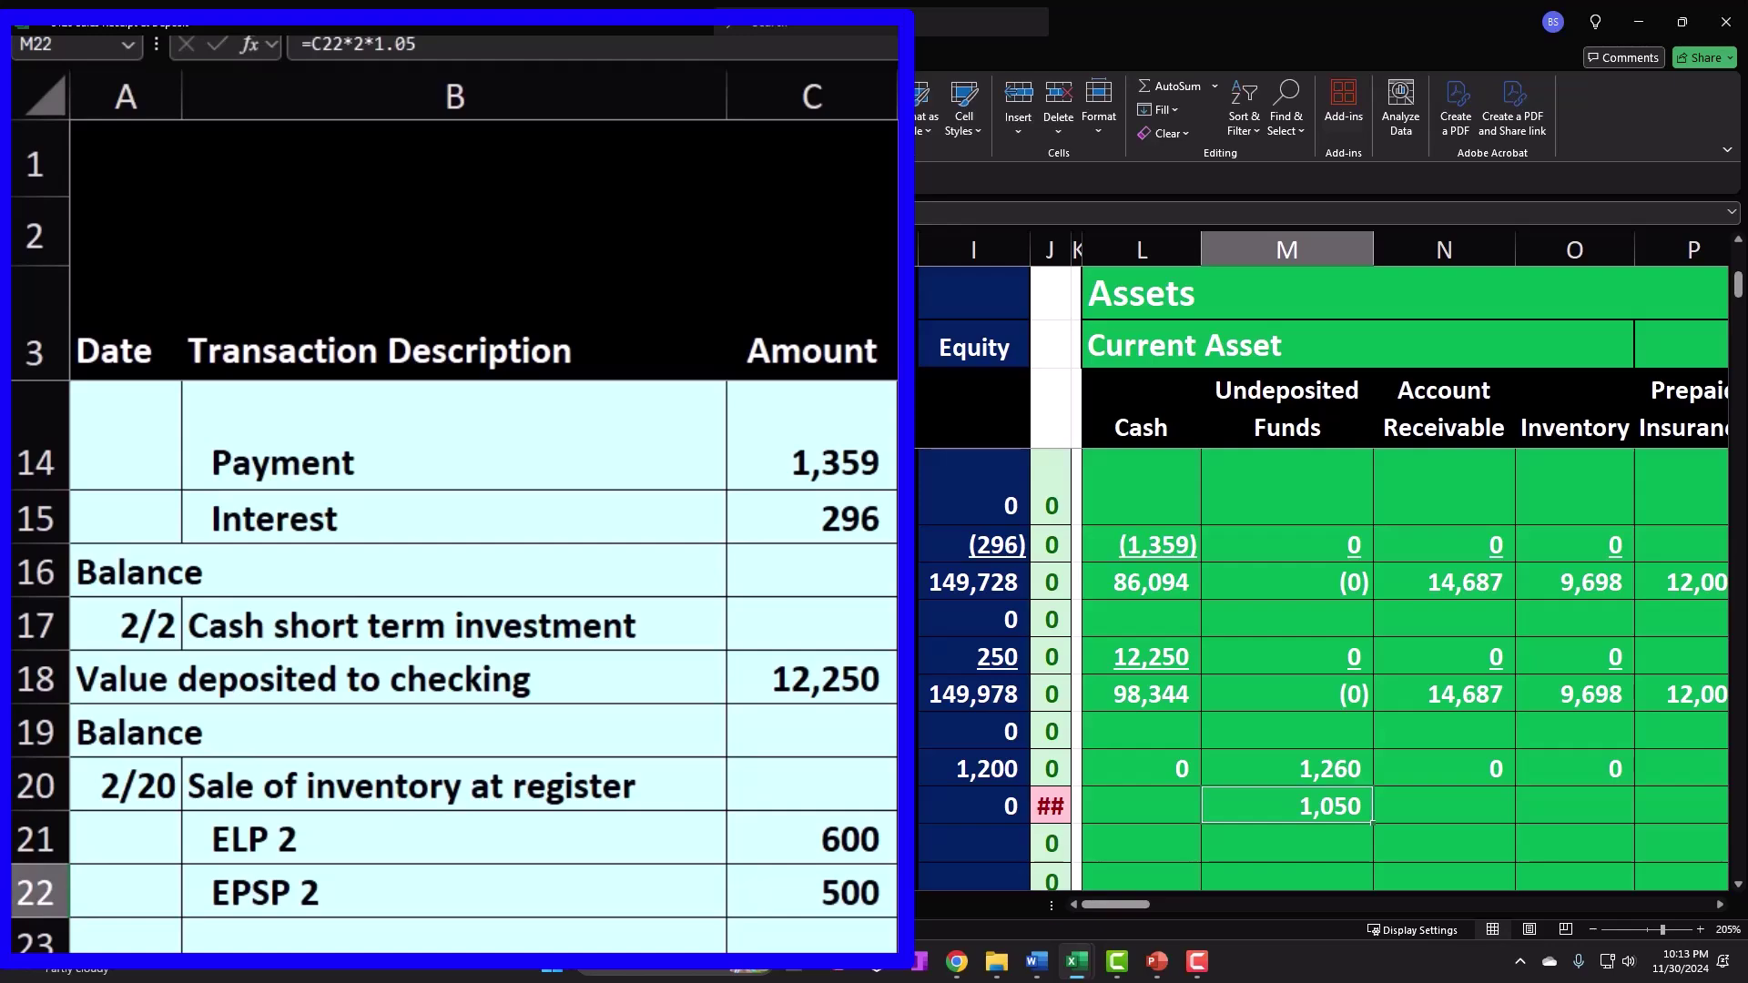
Step: Enter the formula =C22*2 in the Sales column on row 22 for the EPSP 2 sale
{"action": "key", "text": "Right"}
{"action": "key", "text": "Right"}
{"action": "key", "text": "Right"}
{"action": "key", "text": "Right"}
{"action": "key", "text": "Right"}
{"action": "key", "text": "Right"}
{"action": "key", "text": "Right"}
{"action": "key", "text": "Right"}
{"action": "key", "text": "Right"}
{"action": "key", "text": "Right"}
{"action": "key", "text": "Right"}
{"action": "key", "text": "Right"}
{"action": "key", "text": "Right"}
{"action": "key", "text": "Right"}
{"action": "key", "text": "Right"}
{"action": "key", "text": "Right"}
{"action": "key", "text": "Right"}
{"action": "key", "text": "Right"}
{"action": "key", "text": "Right"}
{"action": "key", "text": "Left"}
{"action": "key", "text": "Left"}
{"action": "type", "text": "="}
{"action": "key", "text": "Left"}
{"action": "key", "text": "Left"}
{"action": "key", "text": "Left"}
{"action": "key", "text": "Left"}
{"action": "key", "text": "Left"}
{"action": "key", "text": "Left"}
{"action": "key", "text": "Left"}
{"action": "key", "text": "Left"}
{"action": "key", "text": "Left"}
{"action": "key", "text": "Left"}
{"action": "key", "text": "Left"}
{"action": "key", "text": "Left"}
{"action": "key", "text": "Left"}
{"action": "key", "text": "Left"}
{"action": "key", "text": "Left"}
{"action": "key", "text": "Left"}
{"action": "key", "text": "Left"}
{"action": "key", "text": "Left"}
{"action": "key", "text": "Left"}
{"action": "key", "text": "Left"}
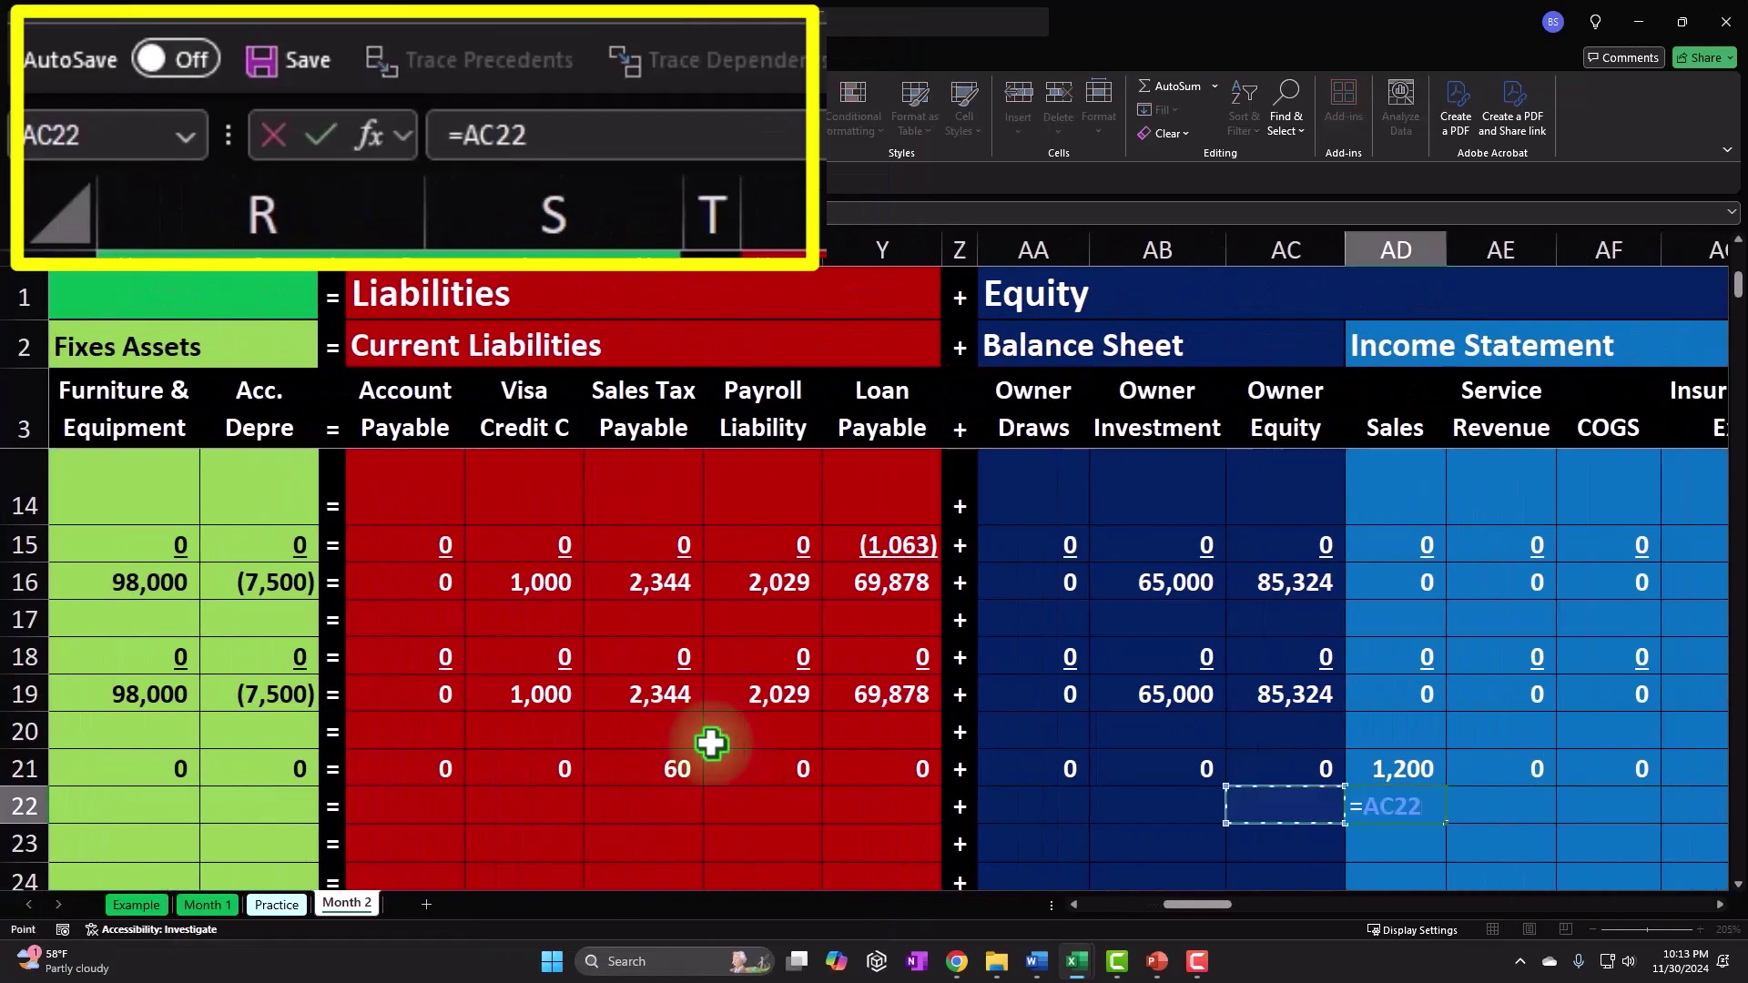
{"action": "key", "text": "Left"}
{"action": "key", "text": "Left"}
{"action": "key", "text": "Left"}
{"action": "key", "text": "Left"}
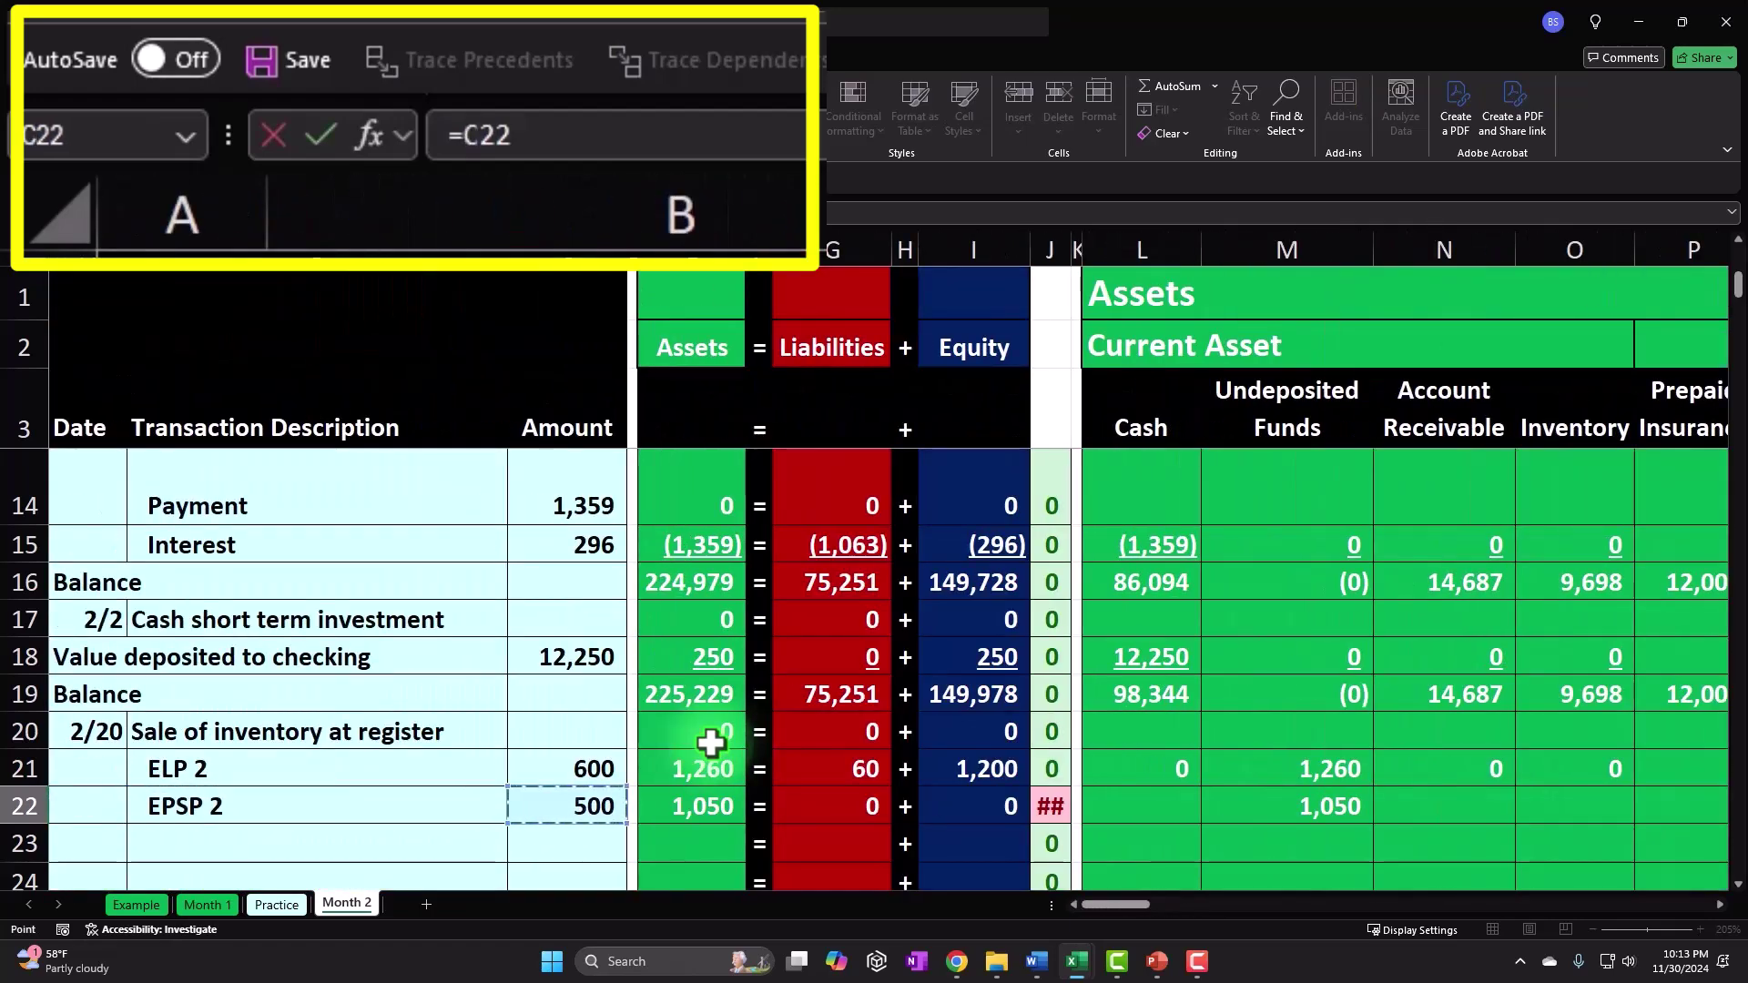
{"action": "type", "text": "*2"}
{"action": "key", "text": "Return"}
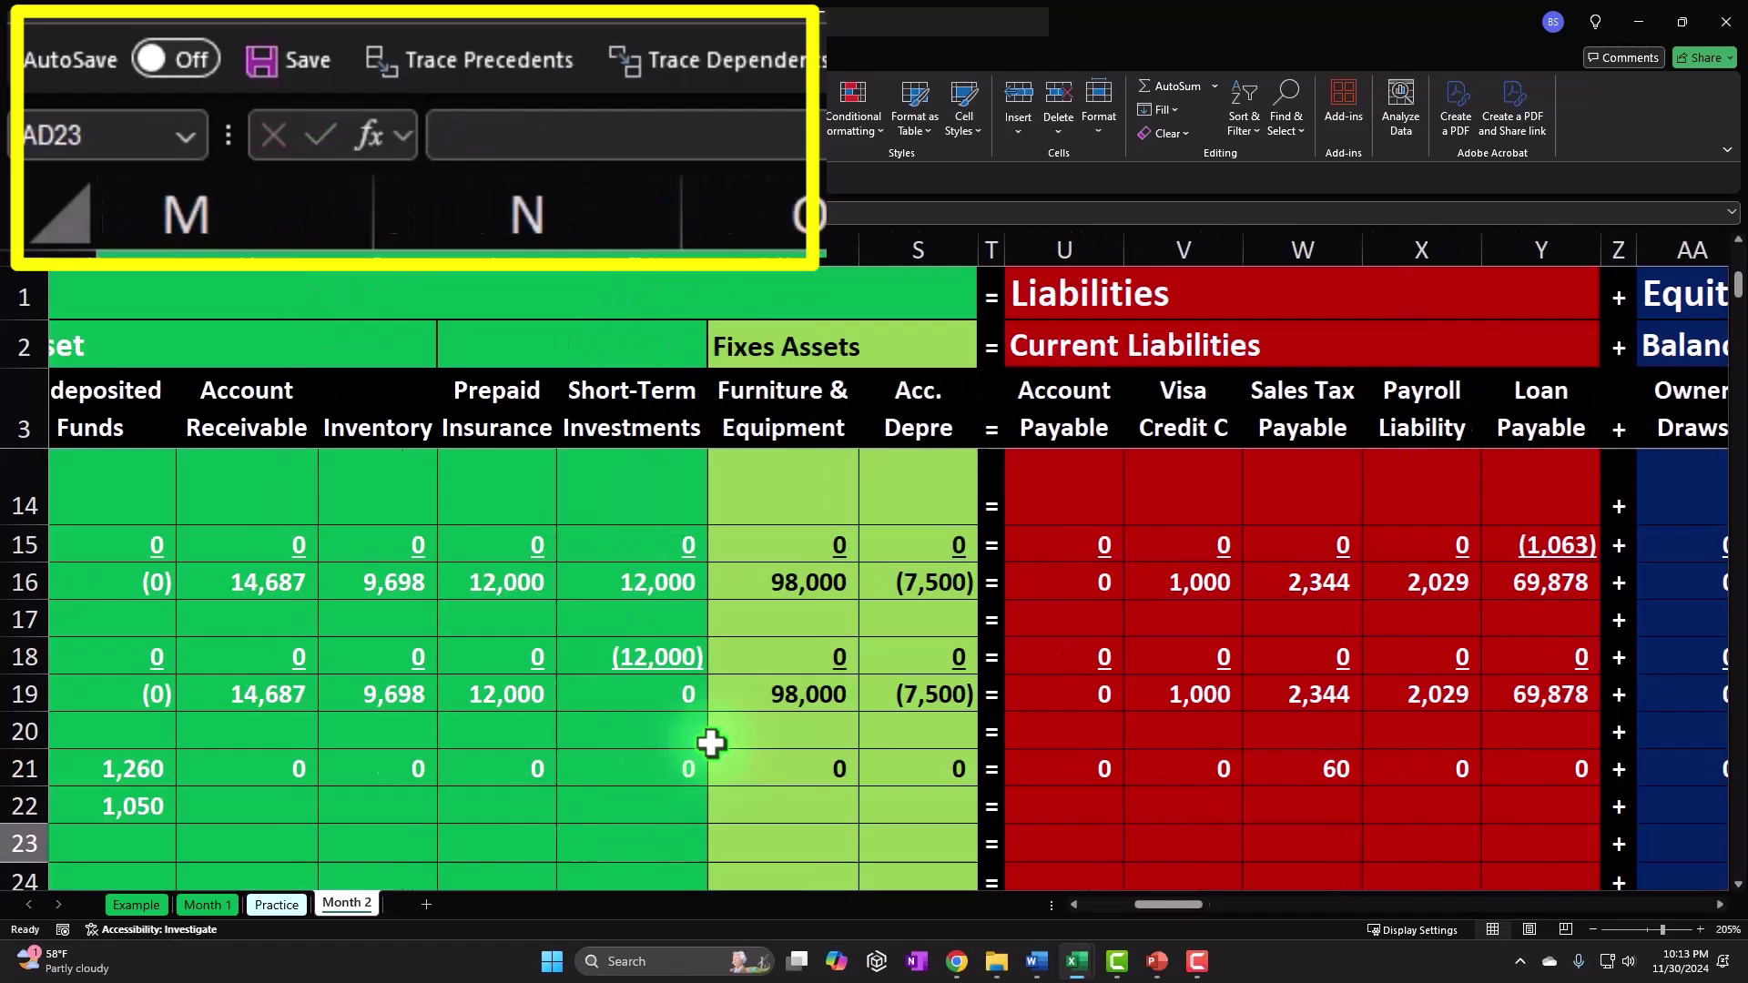
{"action": "key", "text": "Up"}
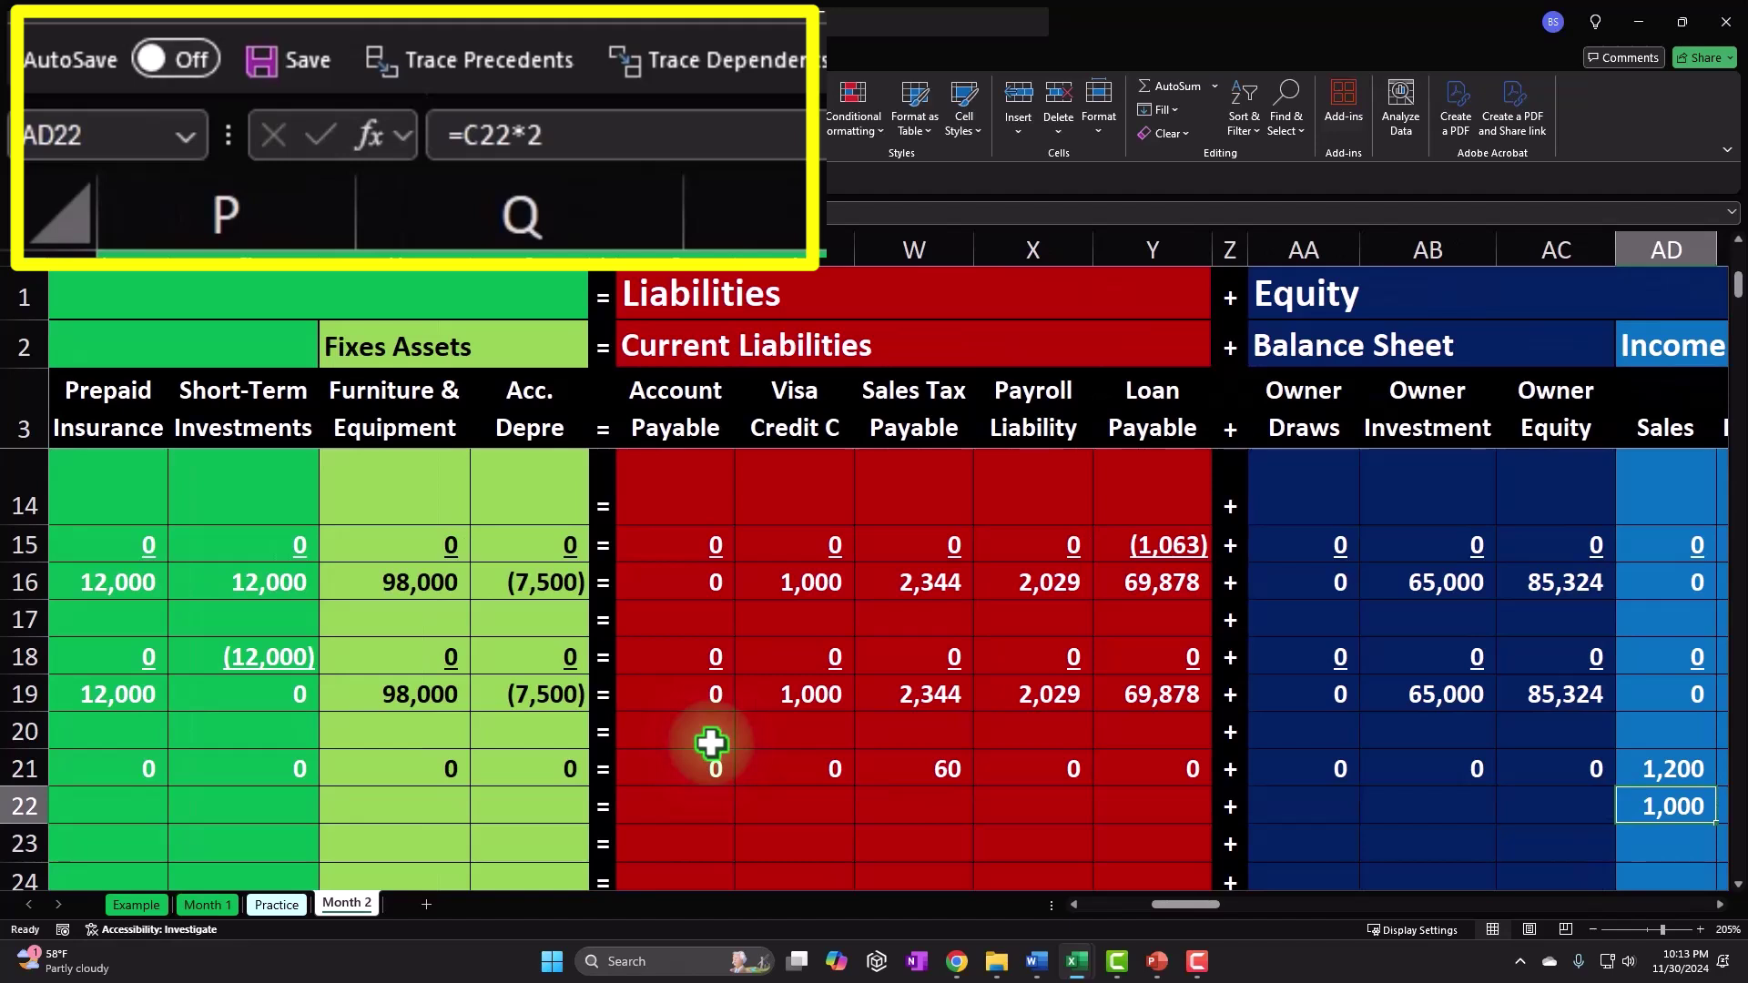
Step: Enter the formula =C22*2*.05 in Sales Tax Payable on row 22 for the tax on the EPSP 2 sale
{"action": "key", "text": "Left"}
{"action": "key", "text": "Left"}
{"action": "key", "text": "Left"}
{"action": "key", "text": "Left"}
{"action": "key", "text": "Left"}
{"action": "key", "text": "Left"}
{"action": "key", "text": "Left"}
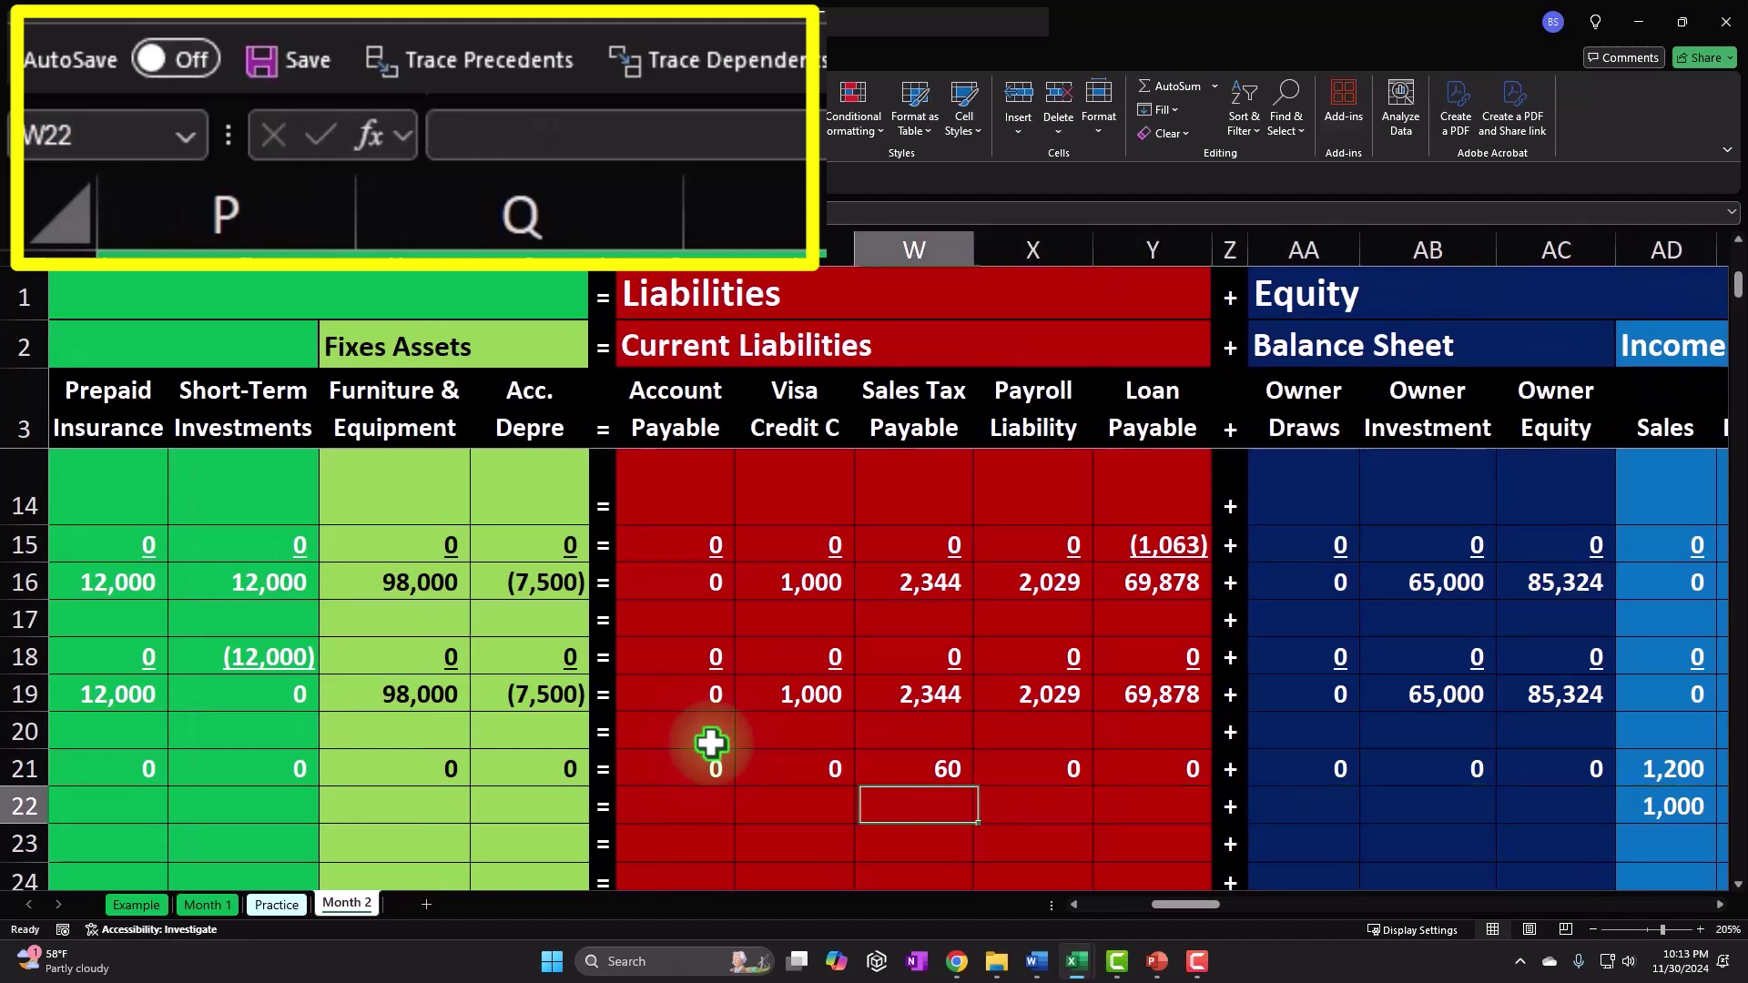
{"action": "type", "text": "="}
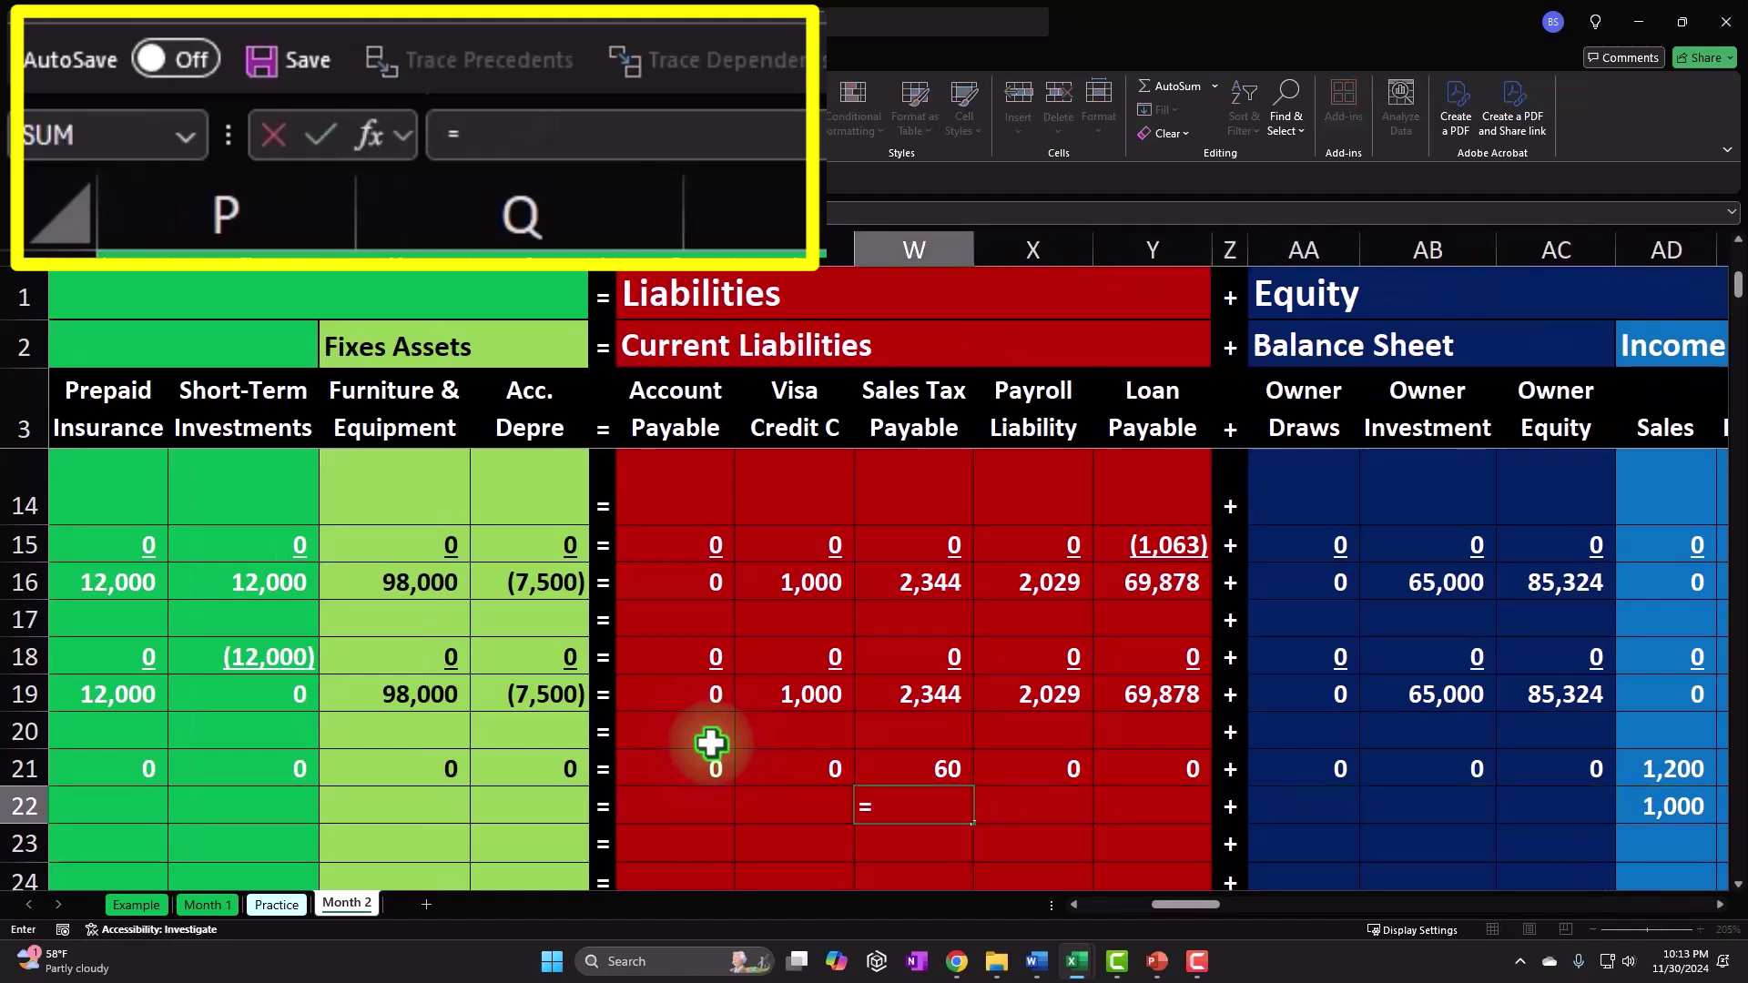
{"action": "key", "text": "Left"}
{"action": "key", "text": "Left"}
{"action": "key", "text": "Left"}
{"action": "key", "text": "Left"}
{"action": "key", "text": "Left"}
{"action": "key", "text": "Left"}
{"action": "key", "text": "Left"}
{"action": "key", "text": "Left"}
{"action": "key", "text": "Left"}
{"action": "key", "text": "Left"}
{"action": "key", "text": "Left"}
{"action": "key", "text": "Left"}
{"action": "key", "text": "Left"}
{"action": "key", "text": "Left"}
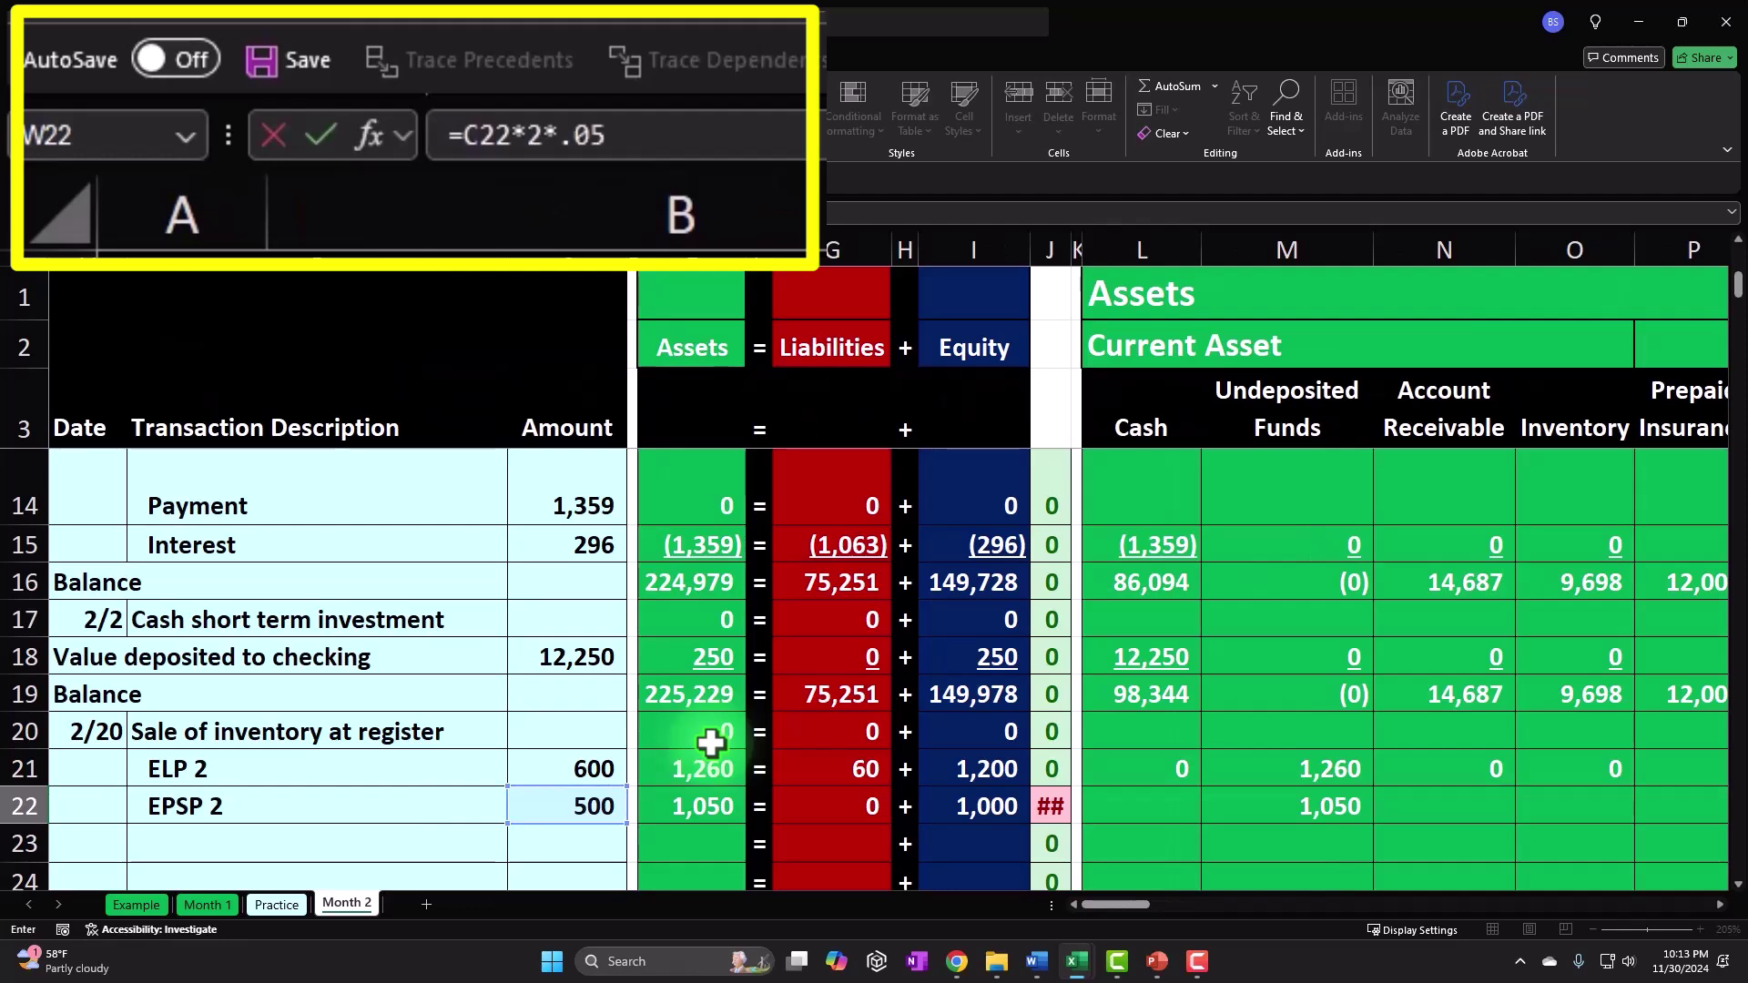
{"action": "key", "text": "Return"}
{"action": "key", "text": "Right"}
{"action": "key", "text": "Right"}
{"action": "key", "text": "Right"}
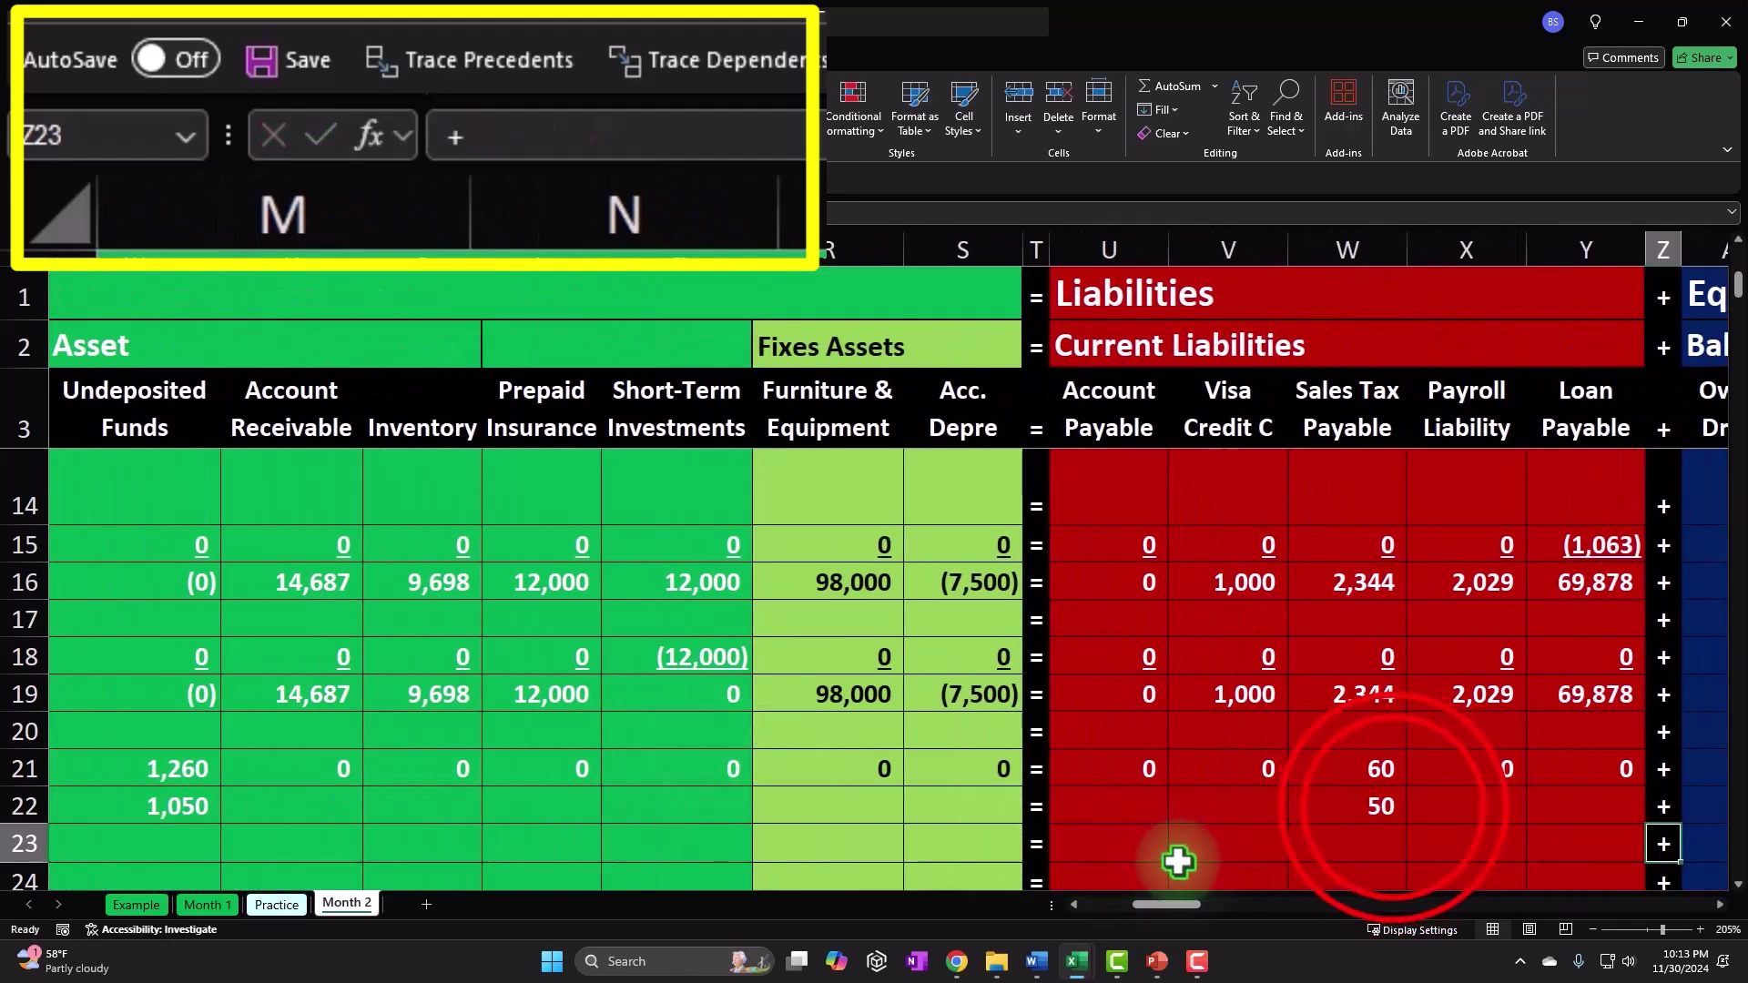
Step: Check the Sales Tax Payable formula of the EPSP 2 sale in row 22
{"action": "double_click", "coordinate": [1393, 807]}
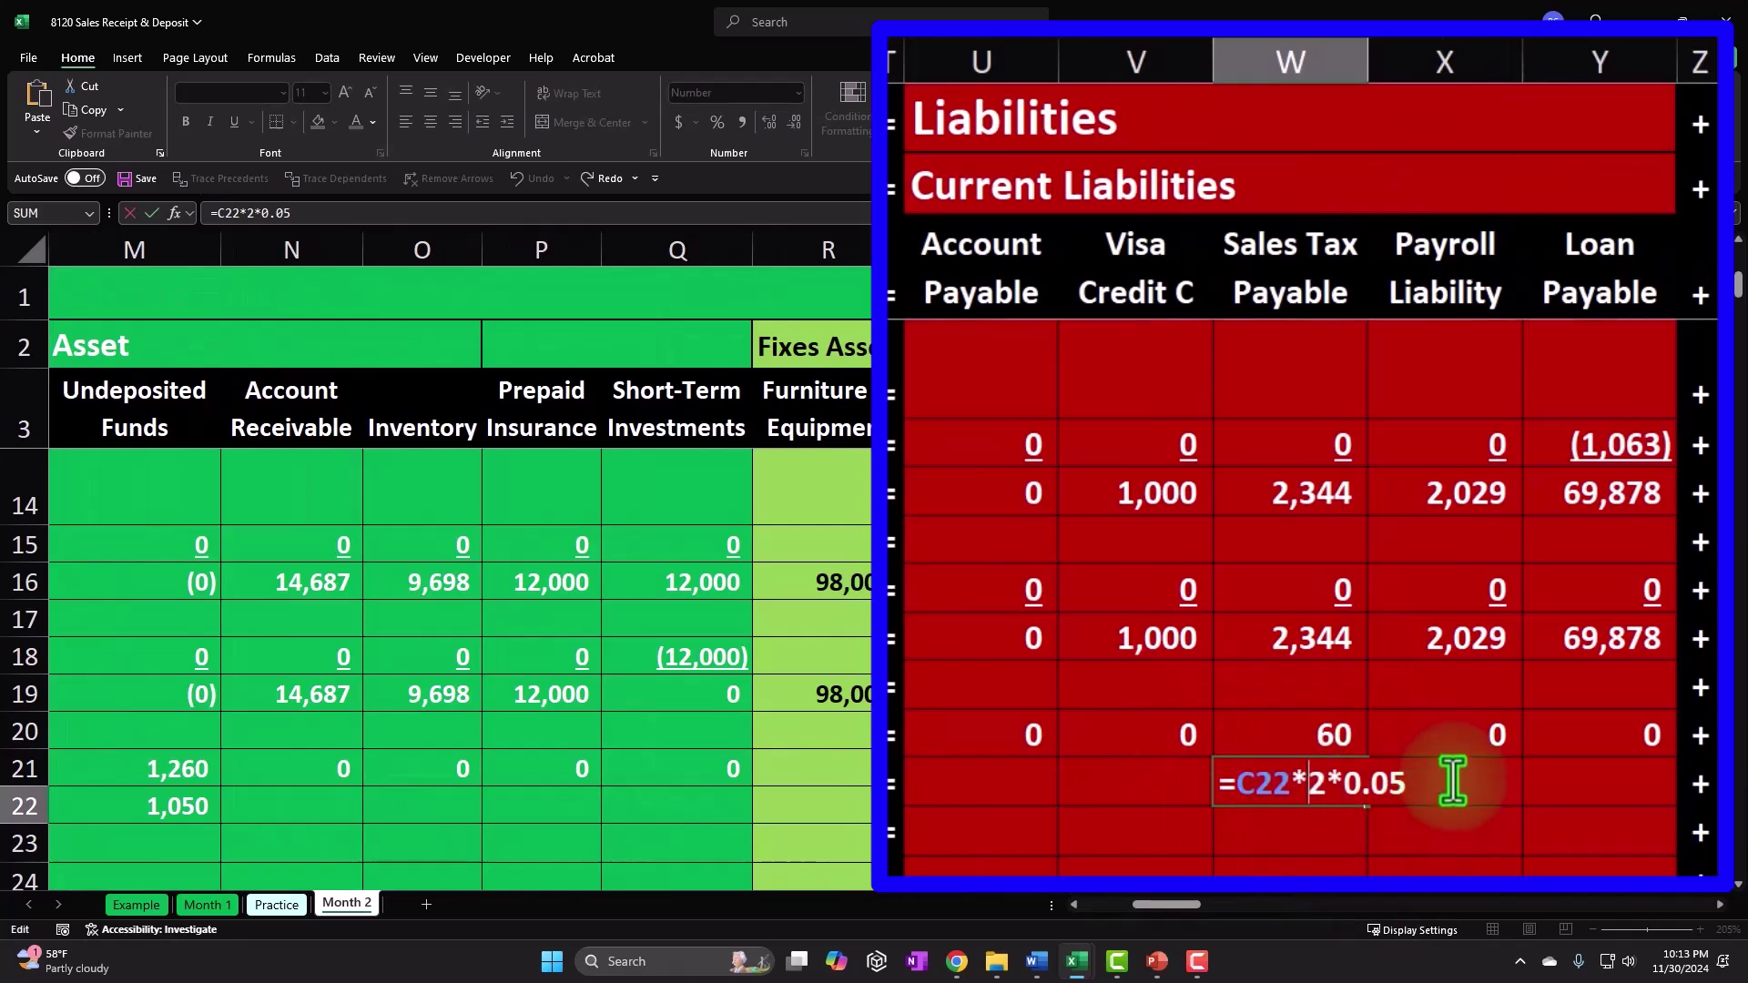
{"action": "key", "text": "Return"}
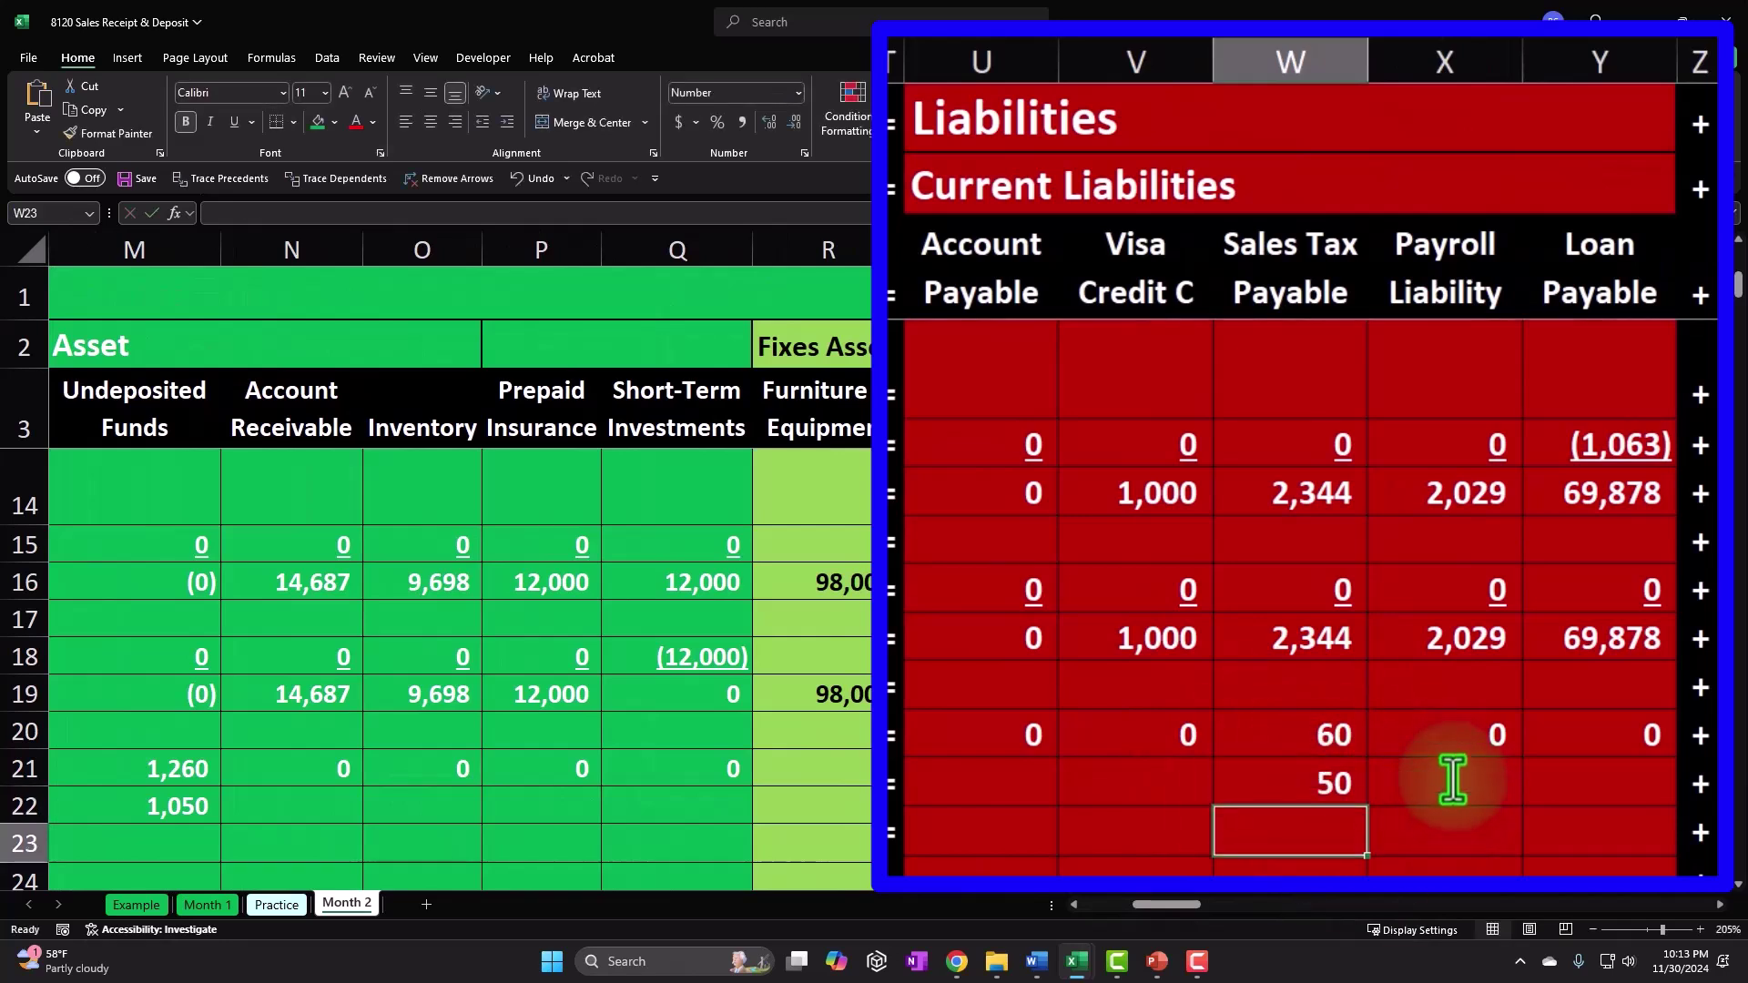
{"action": "key", "text": "Up"}
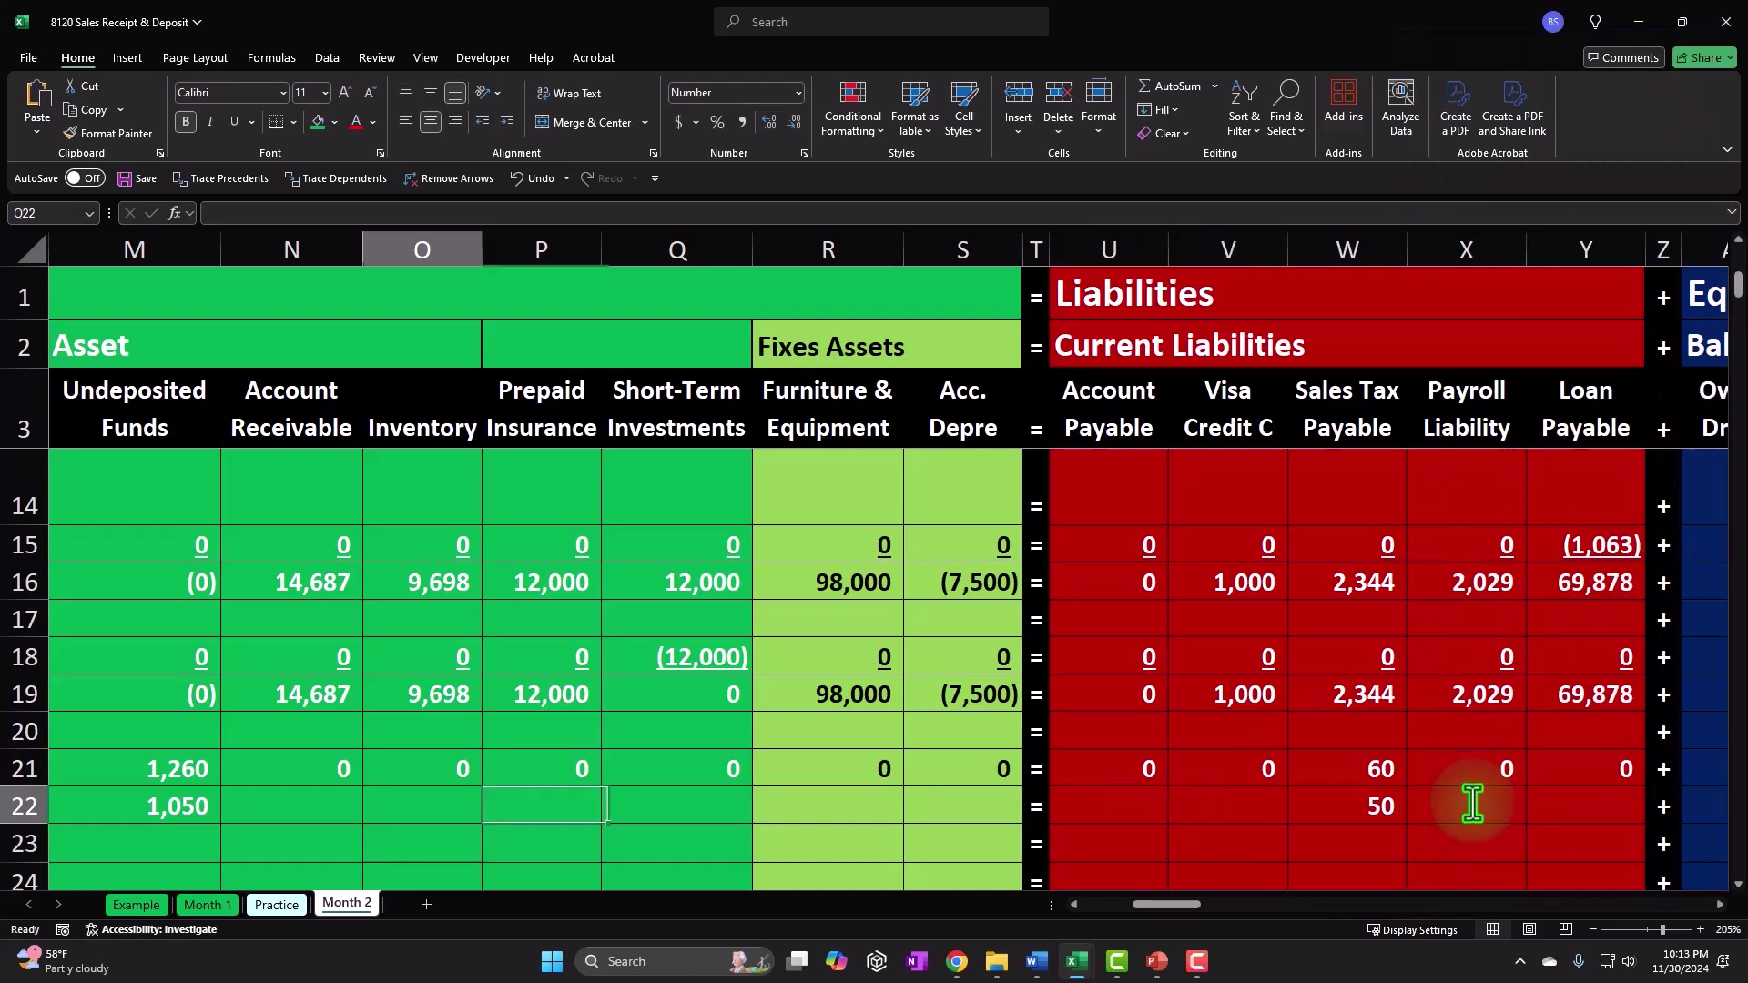
Step: Enter 0 on row 22 in Cash and in every asset column from Account Receivable through Acc. Depre
{"action": "key", "text": "Home"}
{"action": "key", "text": "Right"}
{"action": "key", "text": "Right"}
{"action": "key", "text": "Right"}
{"action": "key", "text": "Right"}
{"action": "key", "text": "Right"}
{"action": "key", "text": "Right"}
{"action": "key", "text": "Right"}
{"action": "key", "text": "Right"}
{"action": "key", "text": "Right"}
{"action": "key", "text": "Right"}
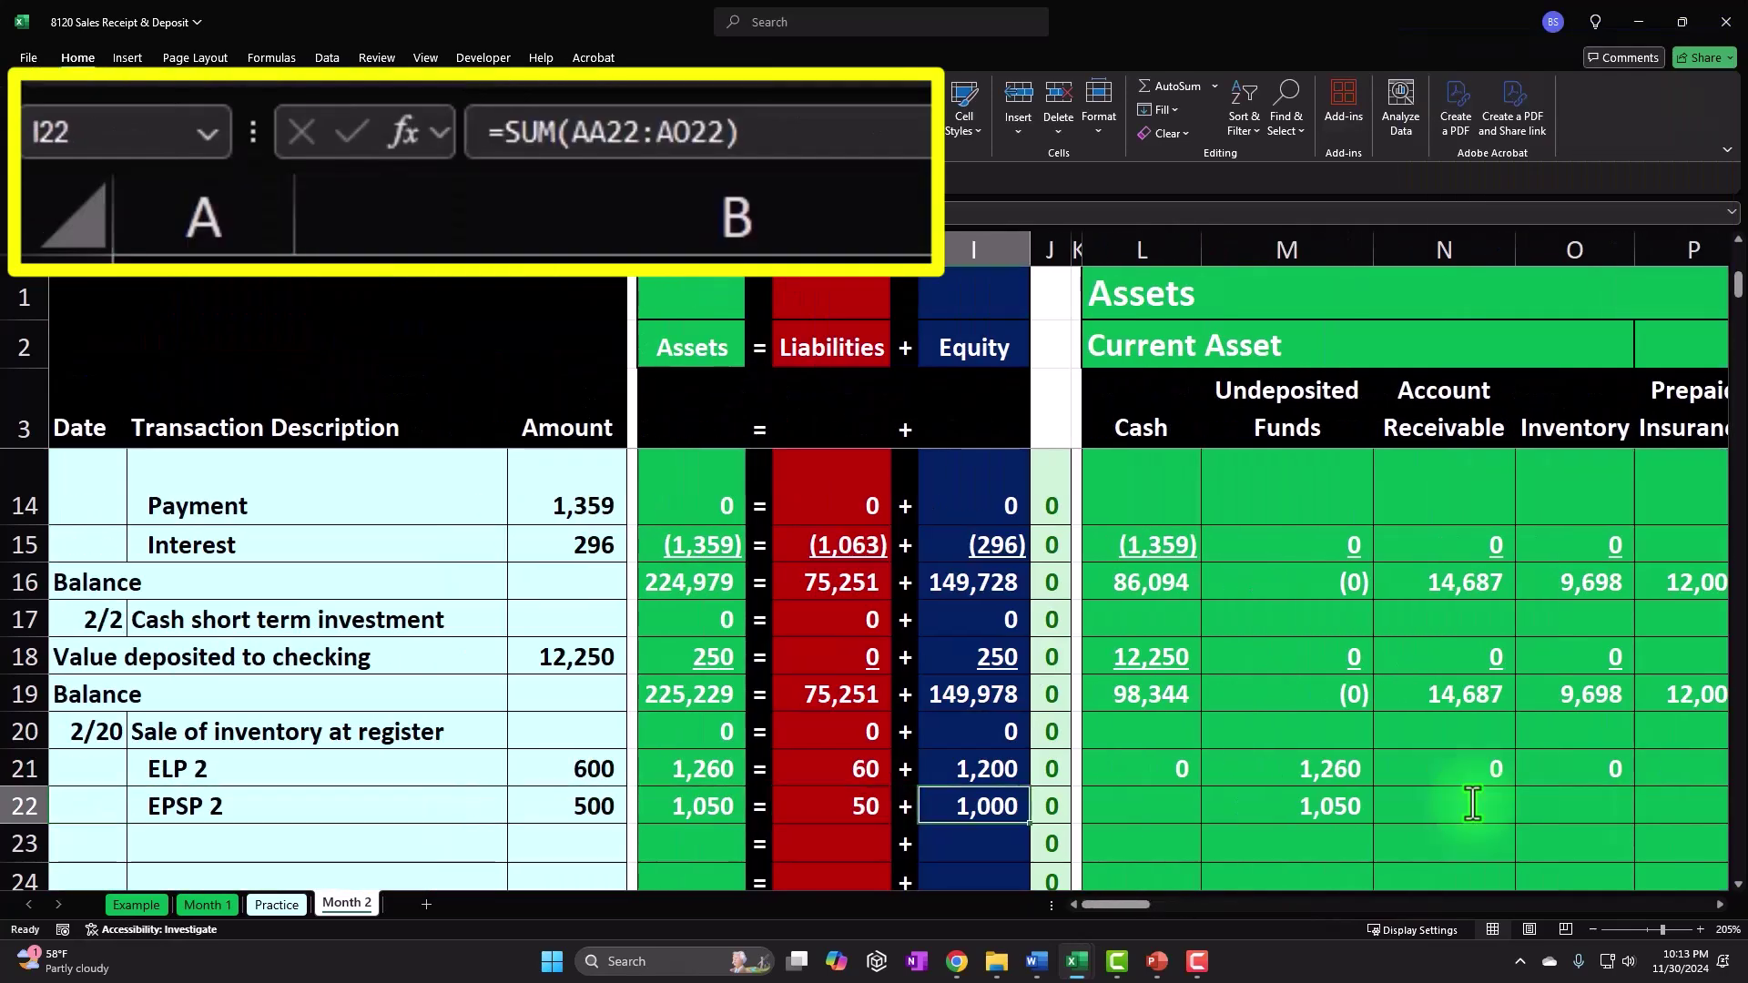
{"action": "key", "text": "Right"}
{"action": "type", "text": "0"}
{"action": "key", "text": "Right"}
{"action": "key", "text": "Right"}
{"action": "type", "text": "0"}
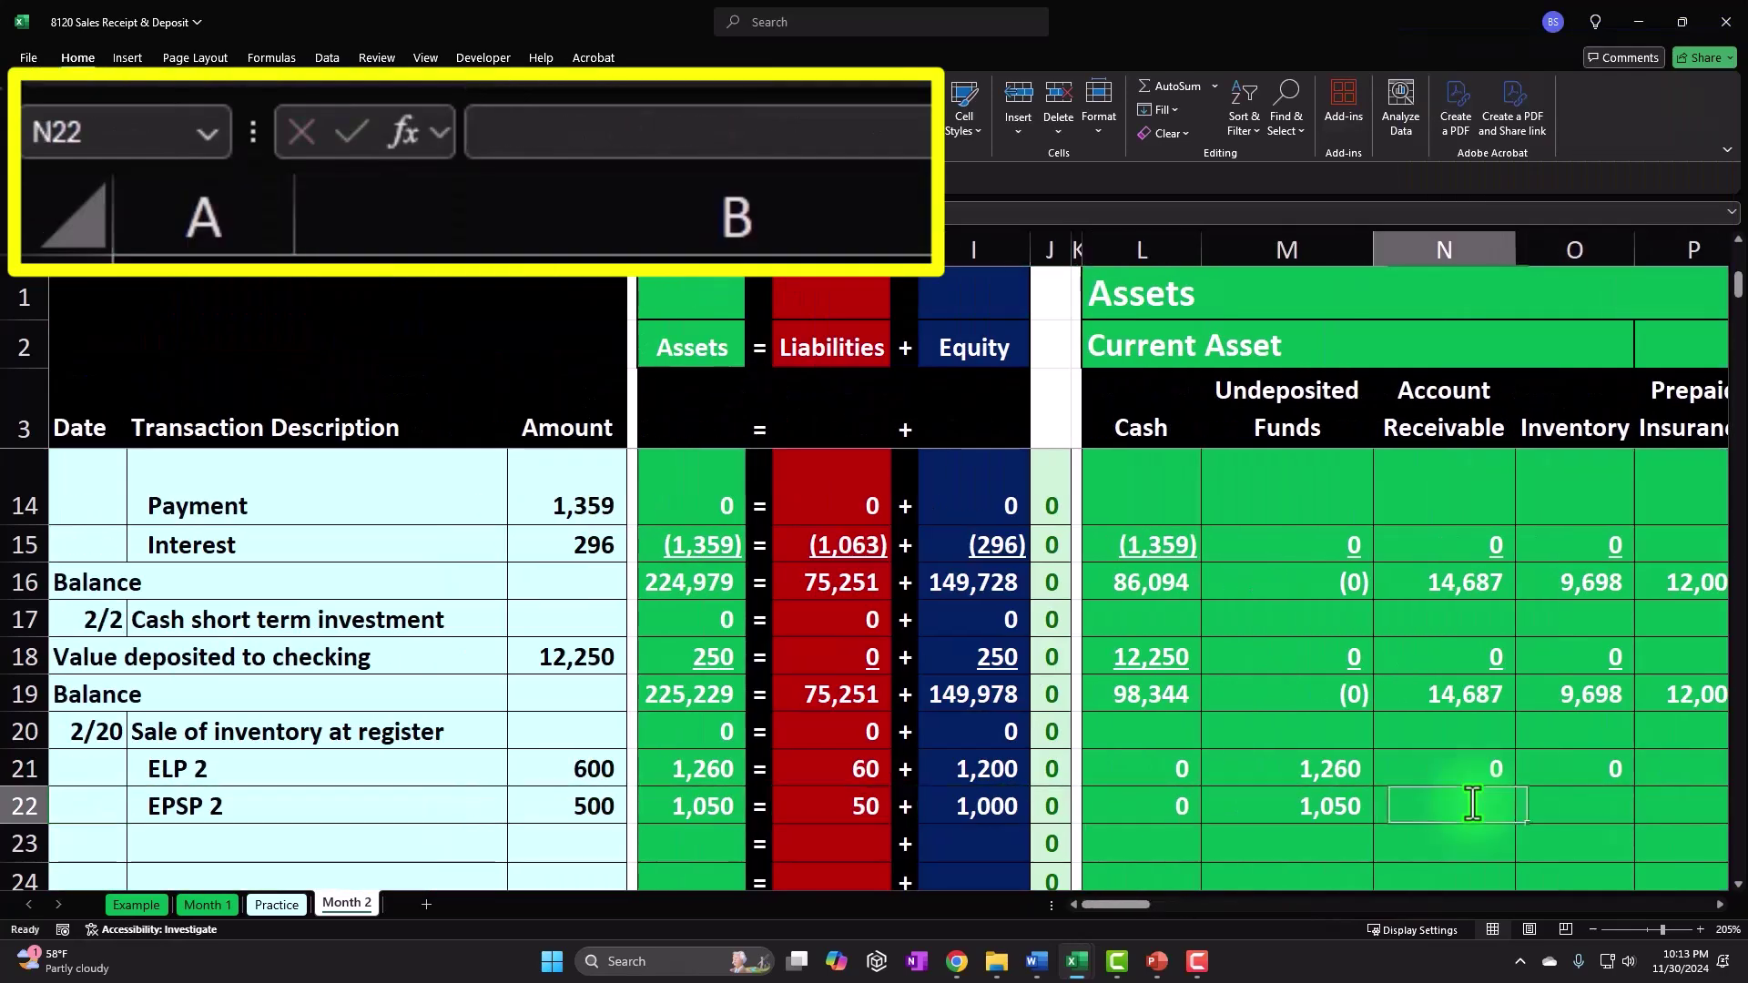
{"action": "key", "text": "Right"}
{"action": "type", "text": "0"}
{"action": "key", "text": "Right"}
{"action": "type", "text": "0"}
{"action": "key", "text": "Right"}
{"action": "key", "text": "Right"}
{"action": "type", "text": "0"}
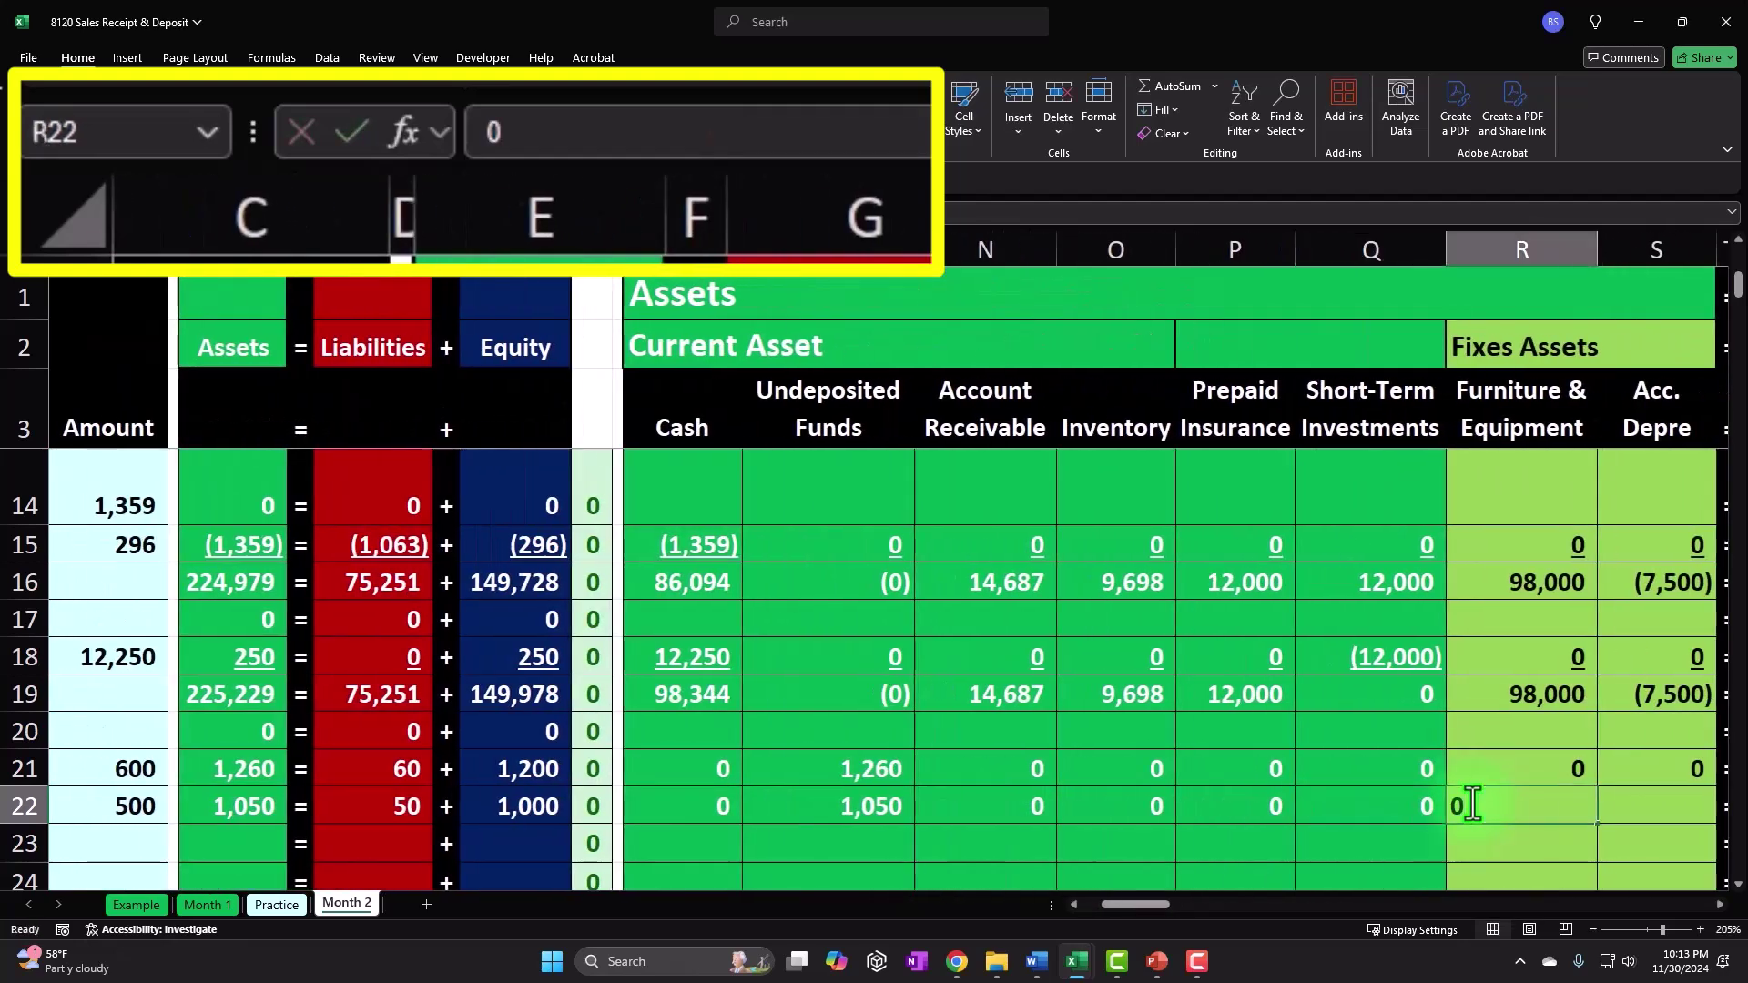
{"action": "key", "text": "Right"}
{"action": "type", "text": "0"}
{"action": "key", "text": "Right"}
Step: Enter 0 on row 22 in Account Payable, Visa Credit C, Payroll Liability and Loan Payable
{"action": "key", "text": "Right"}
{"action": "key", "text": "Right"}
{"action": "key", "text": "Left"}
{"action": "type", "text": "0"}
{"action": "key", "text": "Right"}
{"action": "type", "text": "0"}
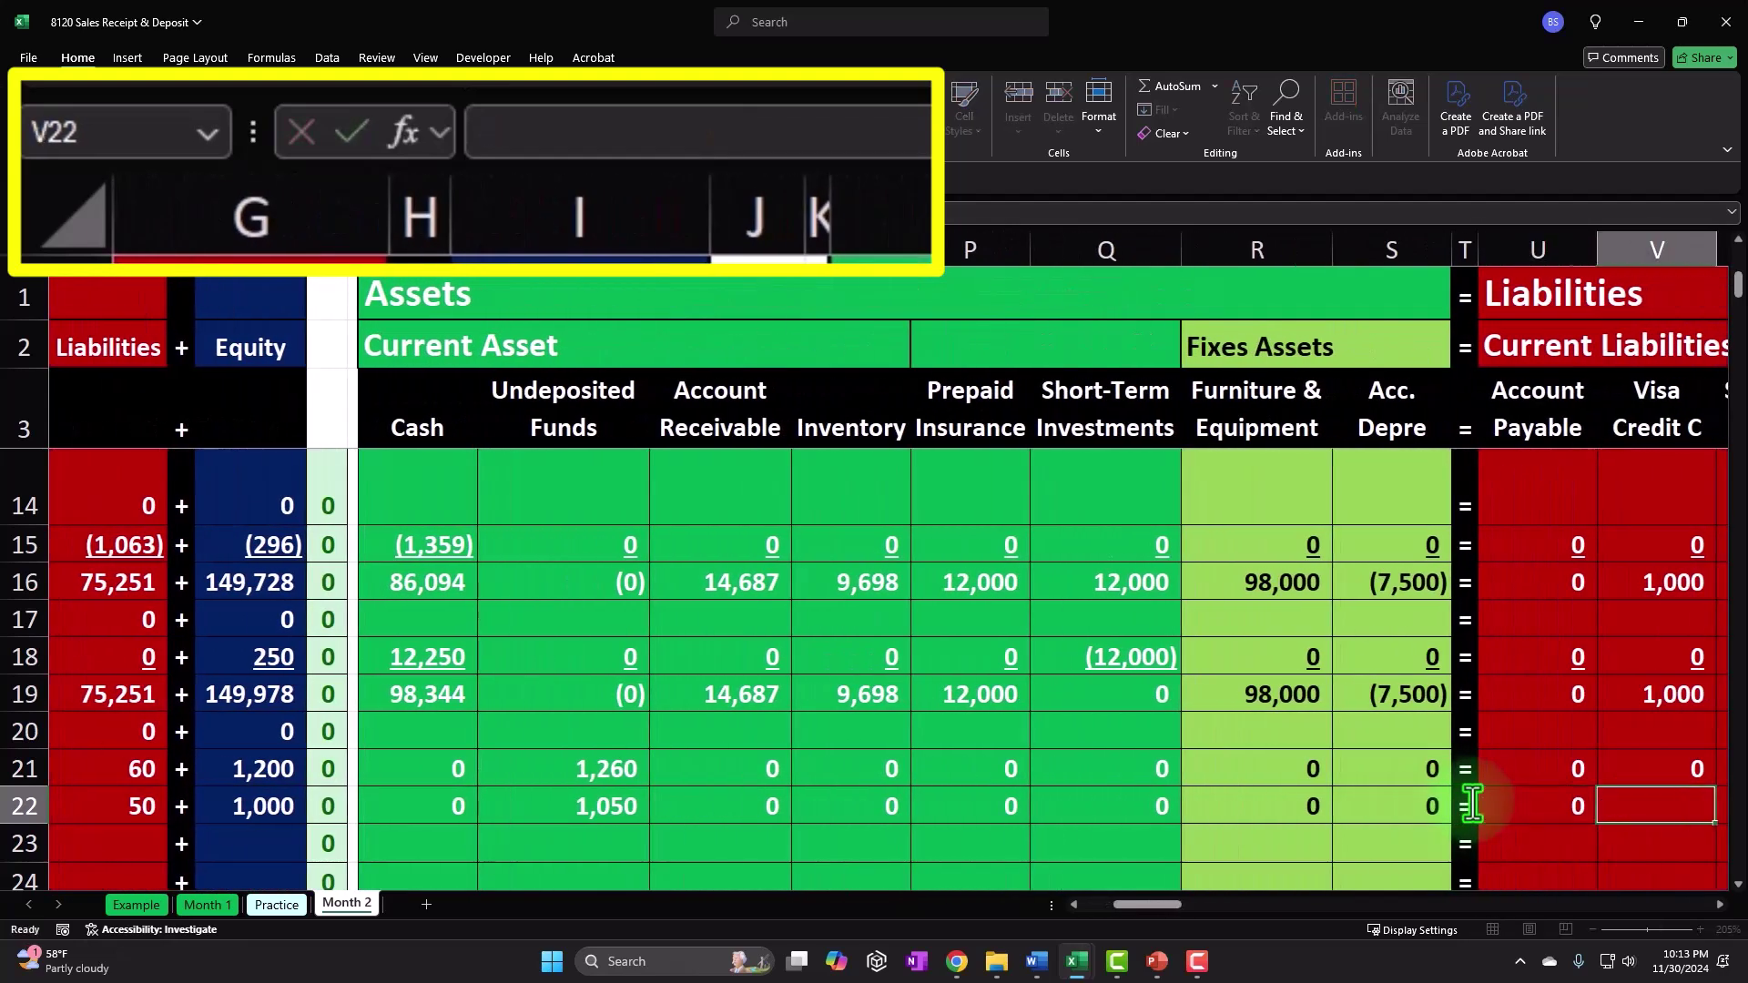
{"action": "key", "text": "Right"}
{"action": "key", "text": "Right"}
{"action": "type", "text": "0"}
{"action": "key", "text": "Right"}
{"action": "type", "text": "0"}
{"action": "key", "text": "Right"}
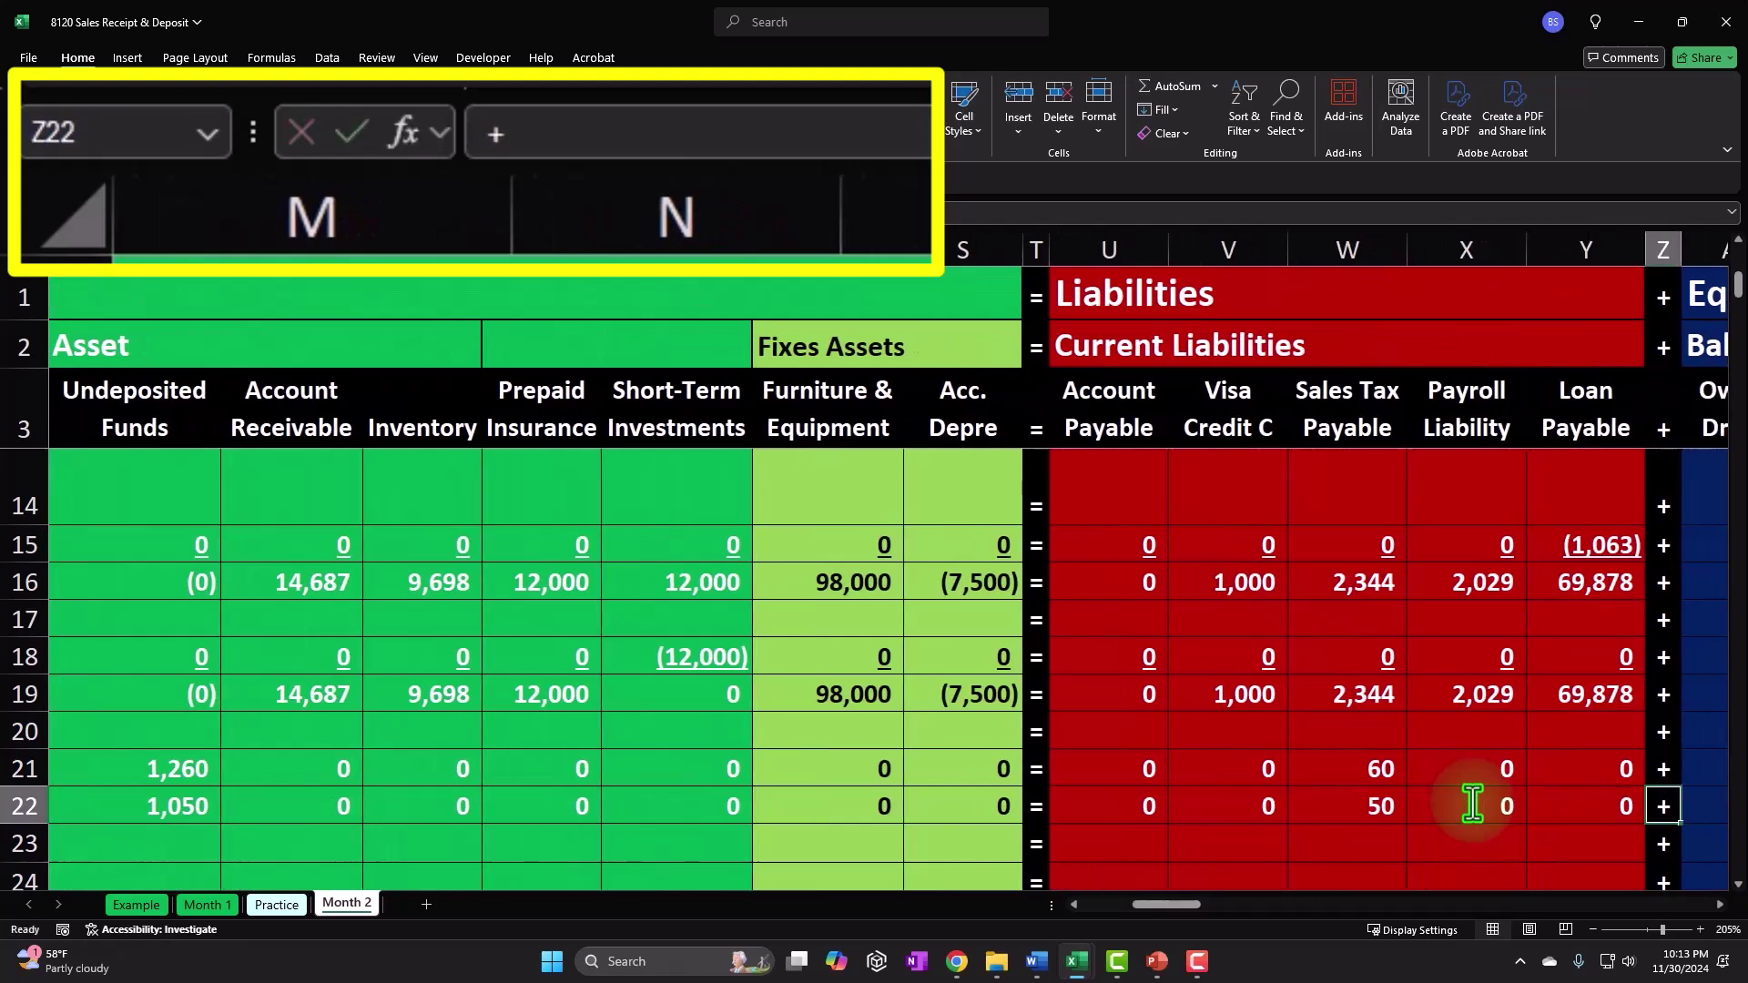
Step: Enter 0 on row 22 in Owner Draws, Owner Investment and Owner Equity
{"action": "key", "text": "Right"}
{"action": "type", "text": "0"}
{"action": "key", "text": "Right"}
{"action": "type", "text": "0"}
{"action": "key", "text": "Right"}
{"action": "key", "text": "Right"}
Step: Enter 0 on row 22 in every income statement column from Service Revenue through Interest Expense
{"action": "type", "text": "0"}
{"action": "key", "text": "Right"}
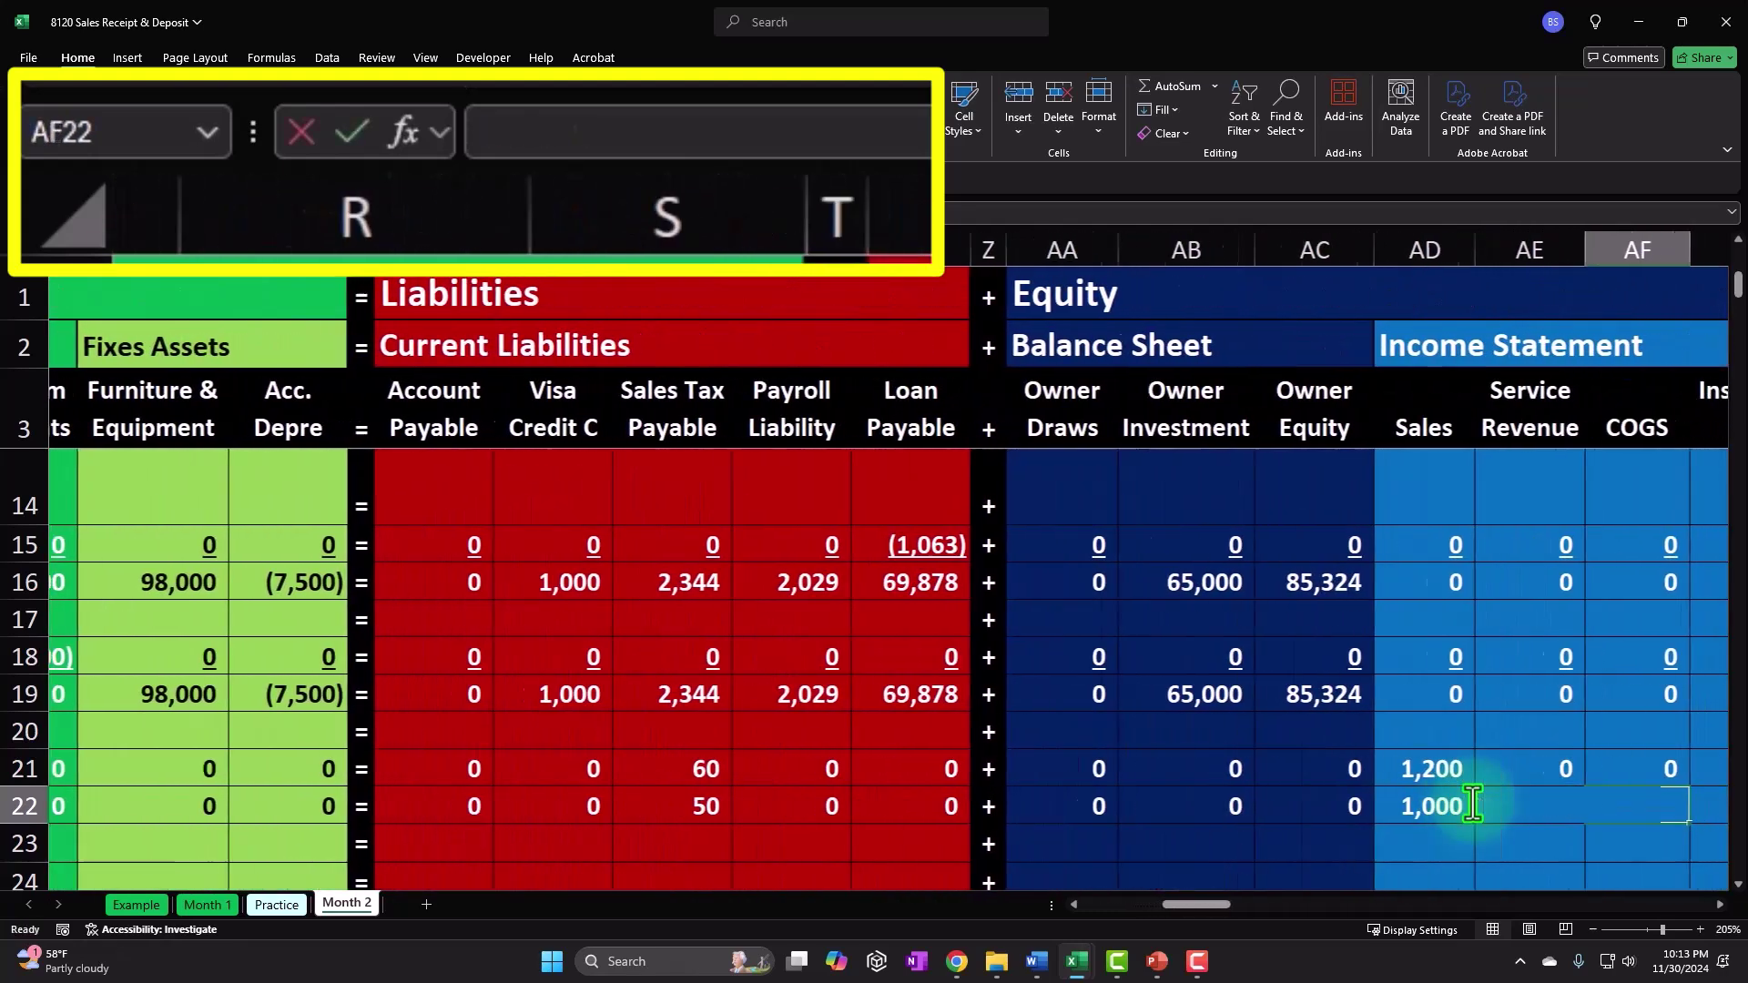
{"action": "type", "text": "0"}
{"action": "key", "text": "Right"}
{"action": "type", "text": "0"}
{"action": "key", "text": "Right"}
{"action": "type", "text": "0"}
{"action": "key", "text": "Right"}
{"action": "type", "text": "0"}
{"action": "key", "text": "Right"}
{"action": "type", "text": "0"}
{"action": "key", "text": "Right"}
{"action": "key", "text": "0"}
{"action": "key", "text": "Right"}
{"action": "key", "text": "0"}
{"action": "key", "text": "Right"}
{"action": "key", "text": "0"}
{"action": "key", "text": "Right"}
{"action": "type", "text": "0"}
{"action": "key", "text": "Right"}
{"action": "type", "text": "0"}
{"action": "key", "text": "Right"}
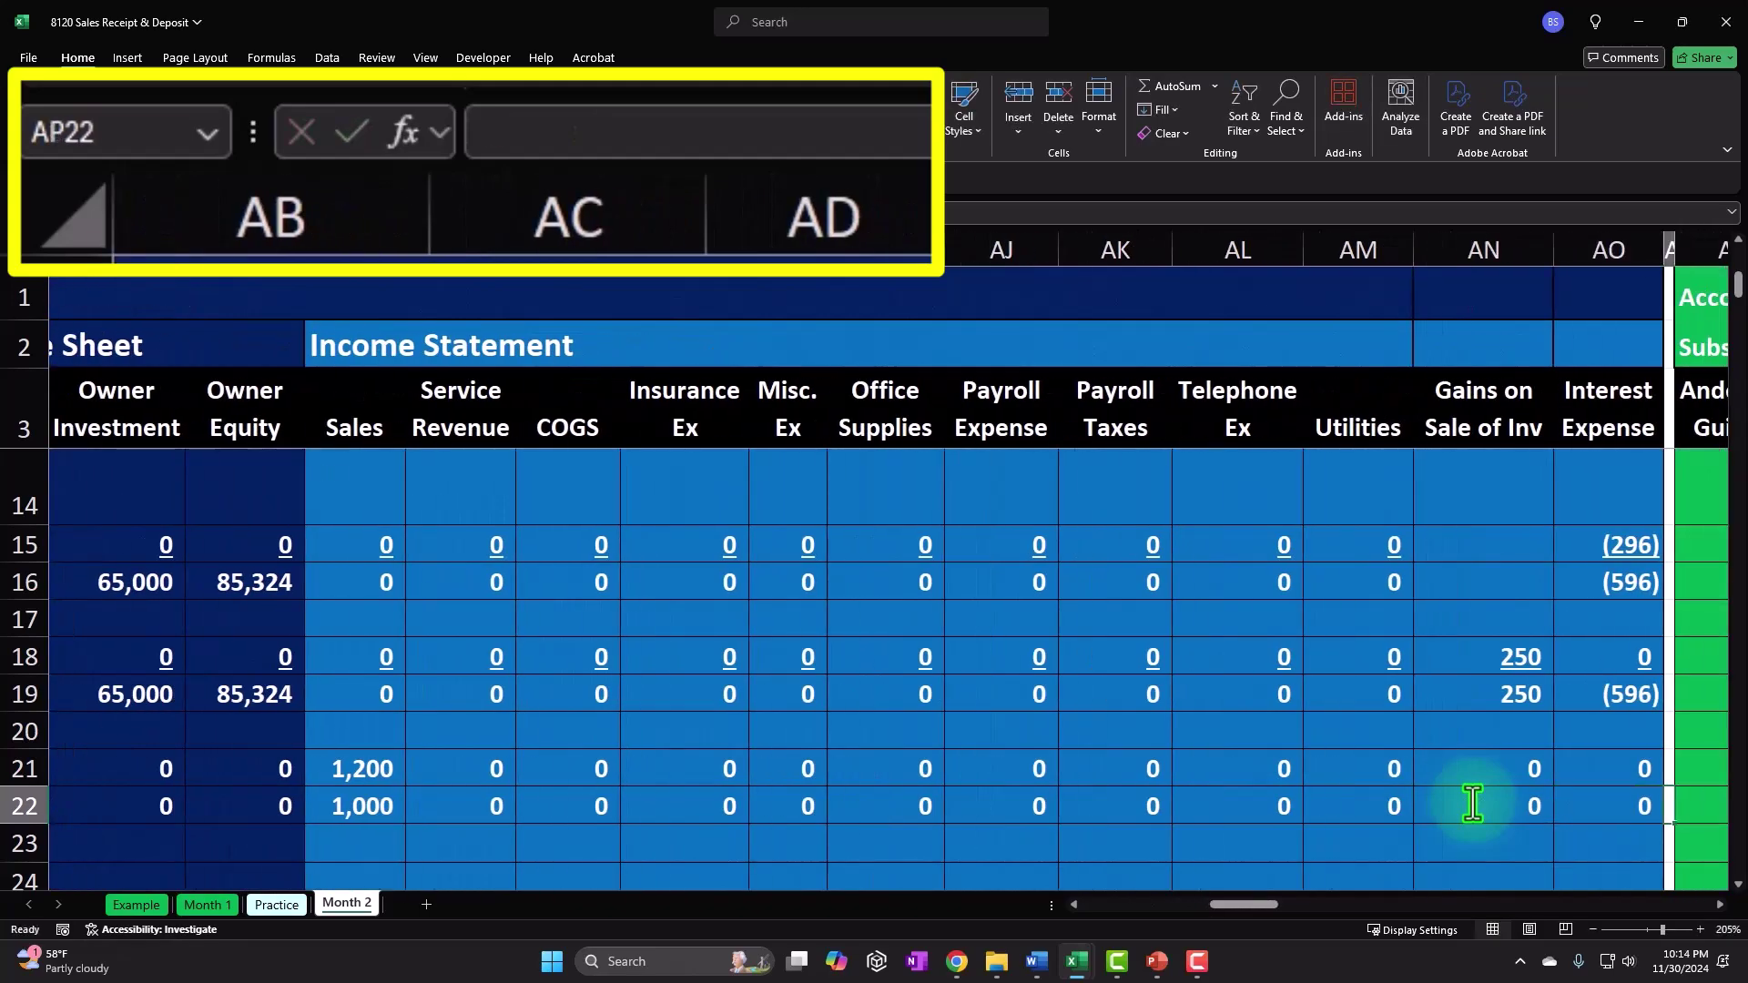
Step: Unfreeze the panes of the Month 2 worksheet
{"action": "key", "text": "Left"}
{"action": "key", "text": "Left"}
{"action": "key", "text": "Left"}
{"action": "key", "text": "Left"}
{"action": "key", "text": "Left"}
{"action": "key", "text": "Left"}
{"action": "key", "text": "Left"}
{"action": "key", "text": "Left"}
{"action": "key", "text": "Left"}
{"action": "key", "text": "Left"}
{"action": "key", "text": "Left"}
{"action": "key", "text": "Left"}
{"action": "key", "text": "Left"}
{"action": "key", "text": "Left"}
{"action": "key", "text": "Left"}
{"action": "key", "text": "Left"}
{"action": "key", "text": "Left"}
{"action": "key", "text": "Left"}
{"action": "key", "text": "Left"}
{"action": "key", "text": "Left"}
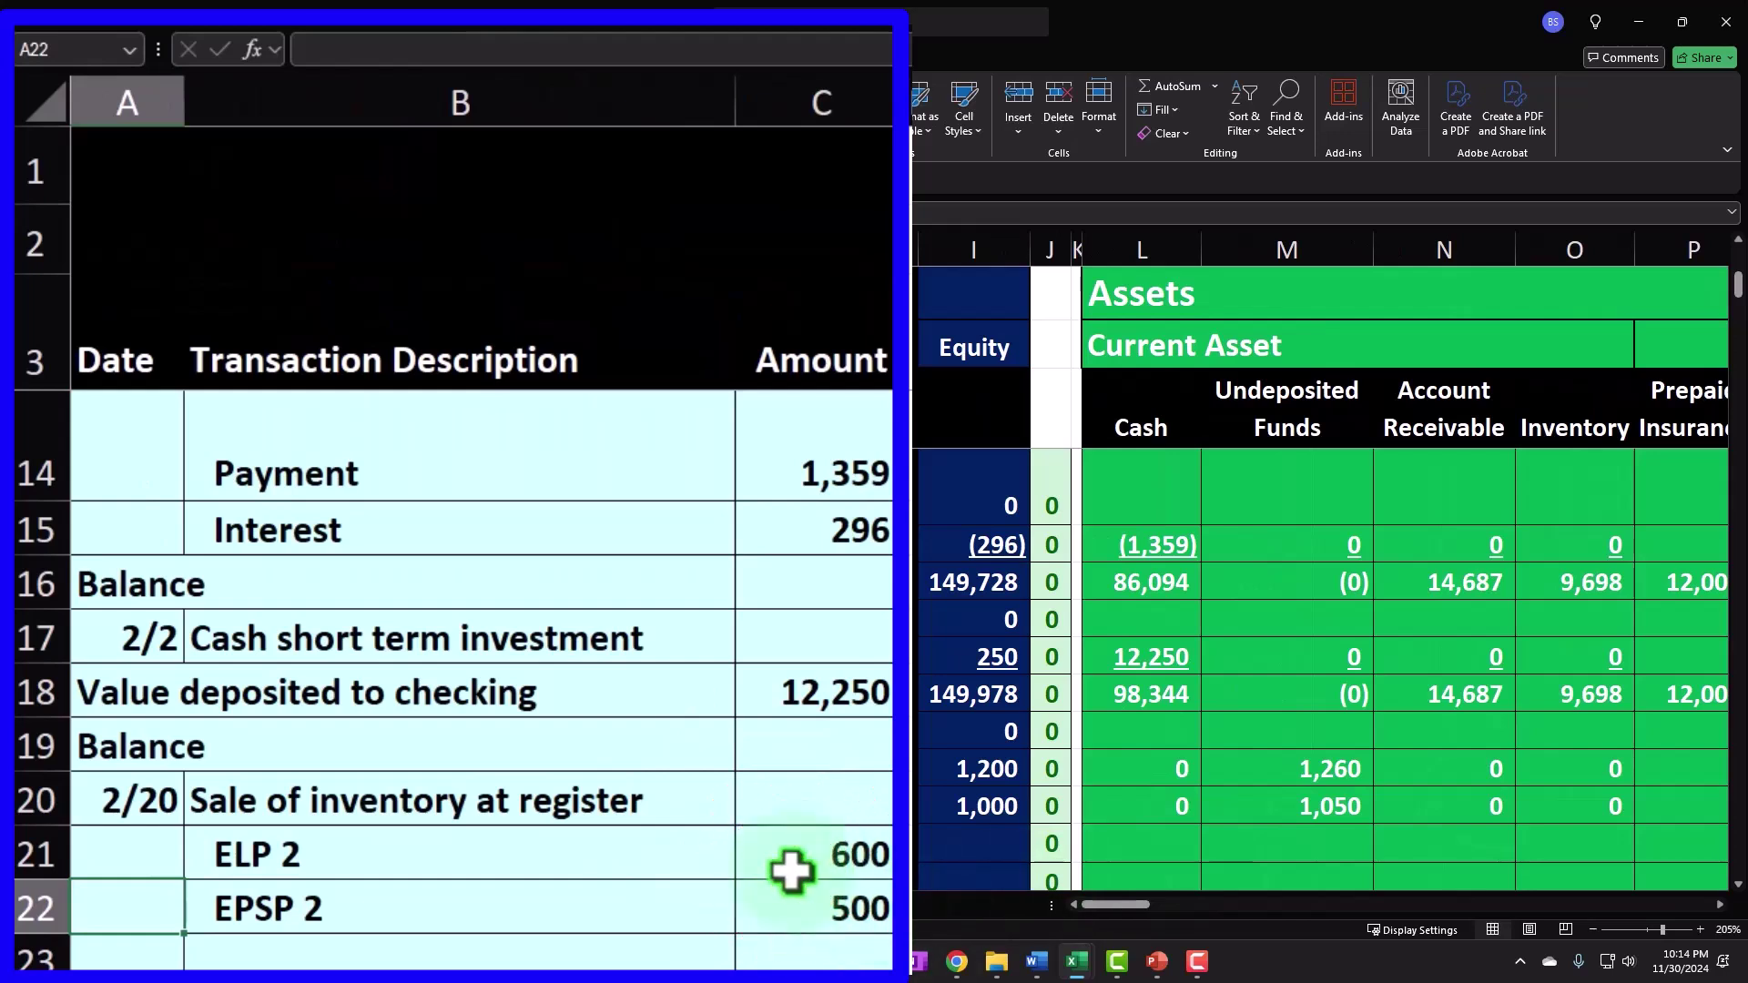
{"action": "left_click", "coordinate": [546, 779]}
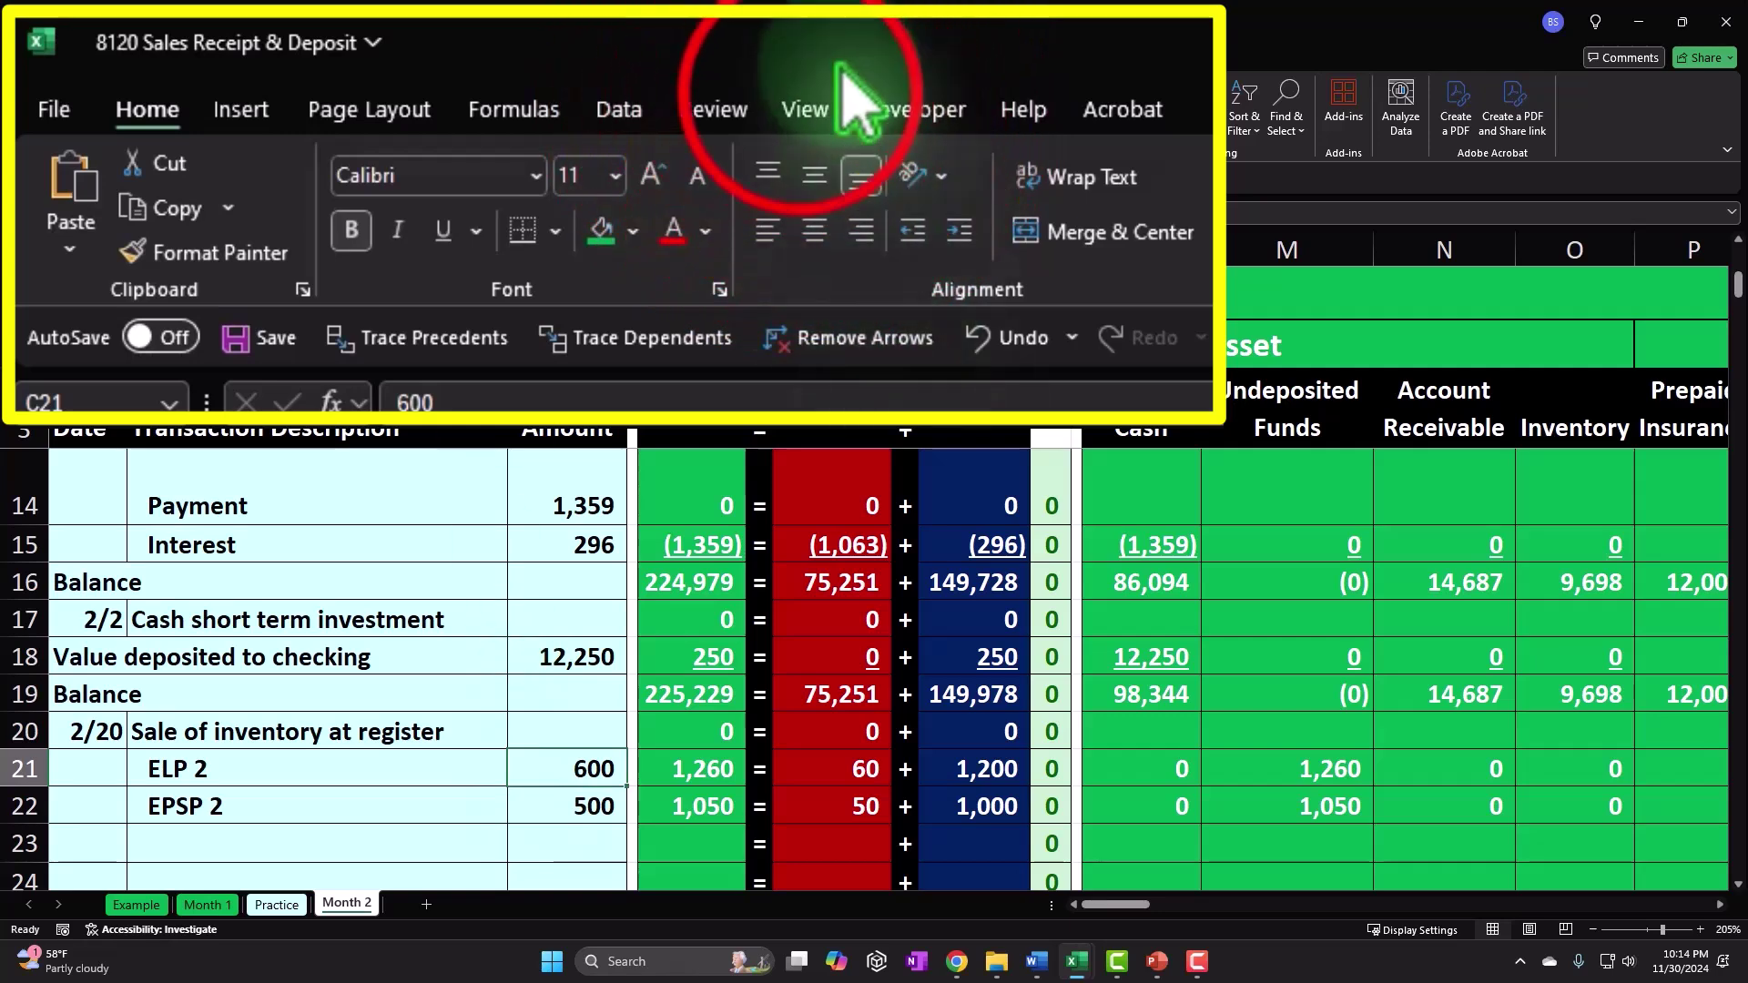
{"action": "left_click", "coordinate": [426, 57]}
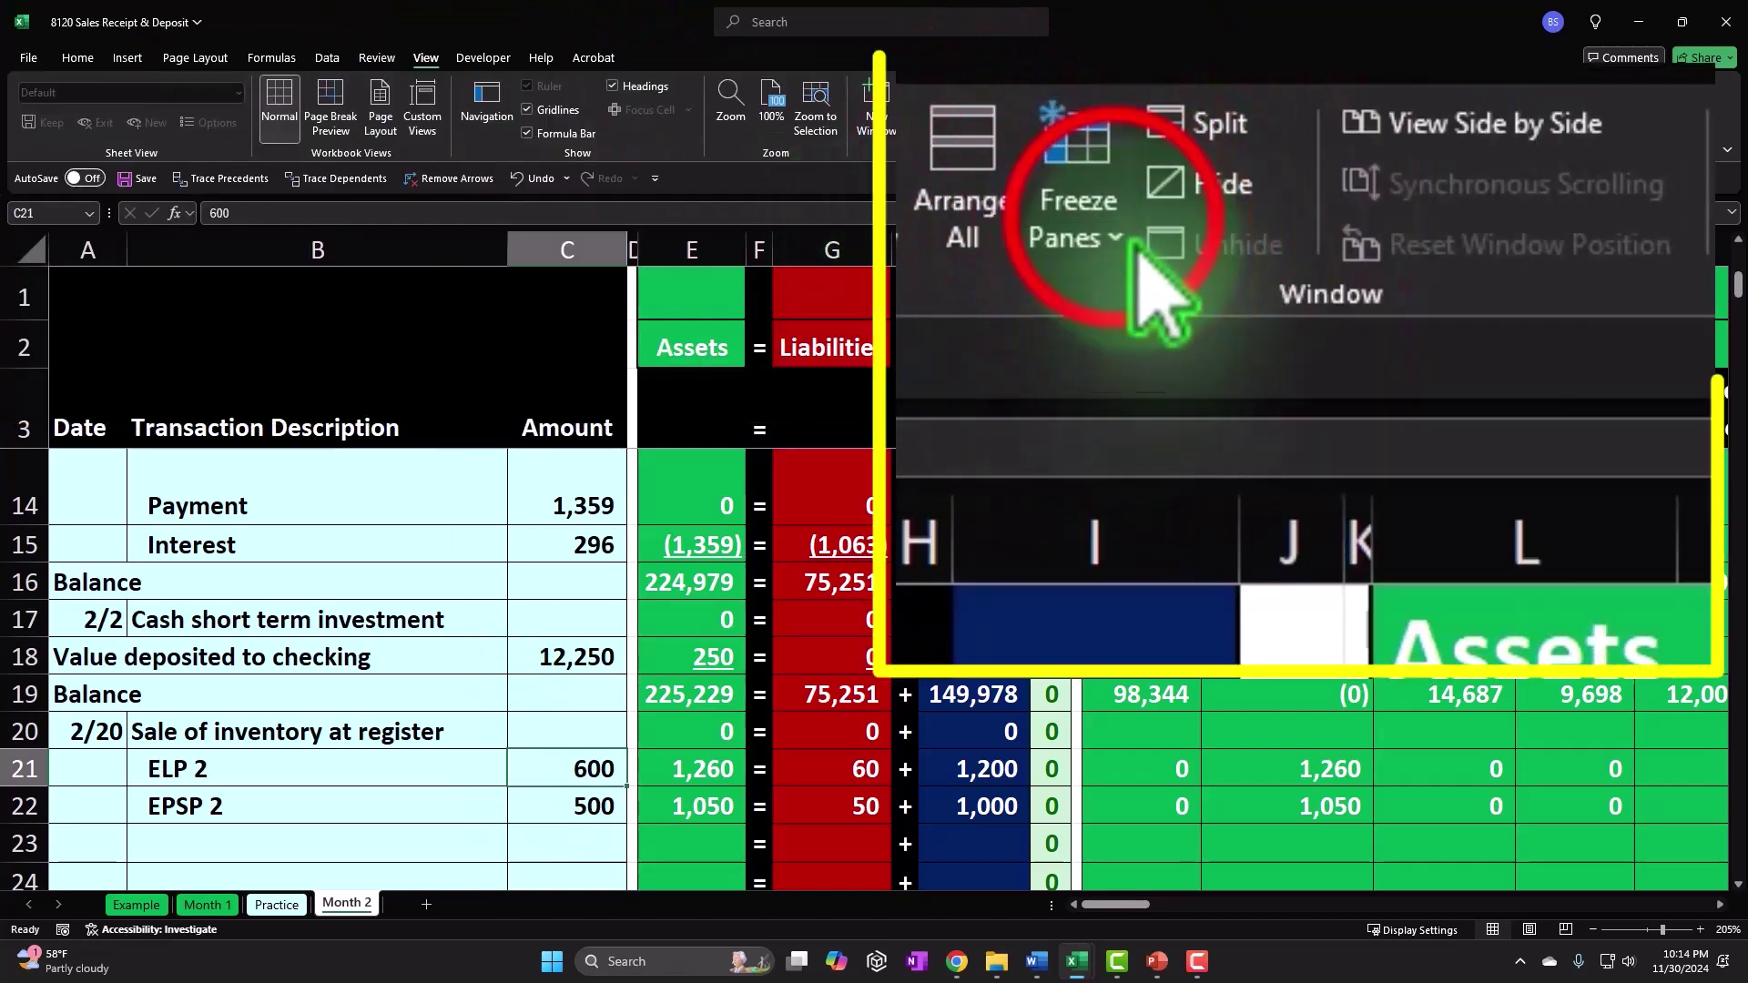
{"action": "left_click", "coordinate": [966, 117]}
{"action": "left_click", "coordinate": [990, 160]}
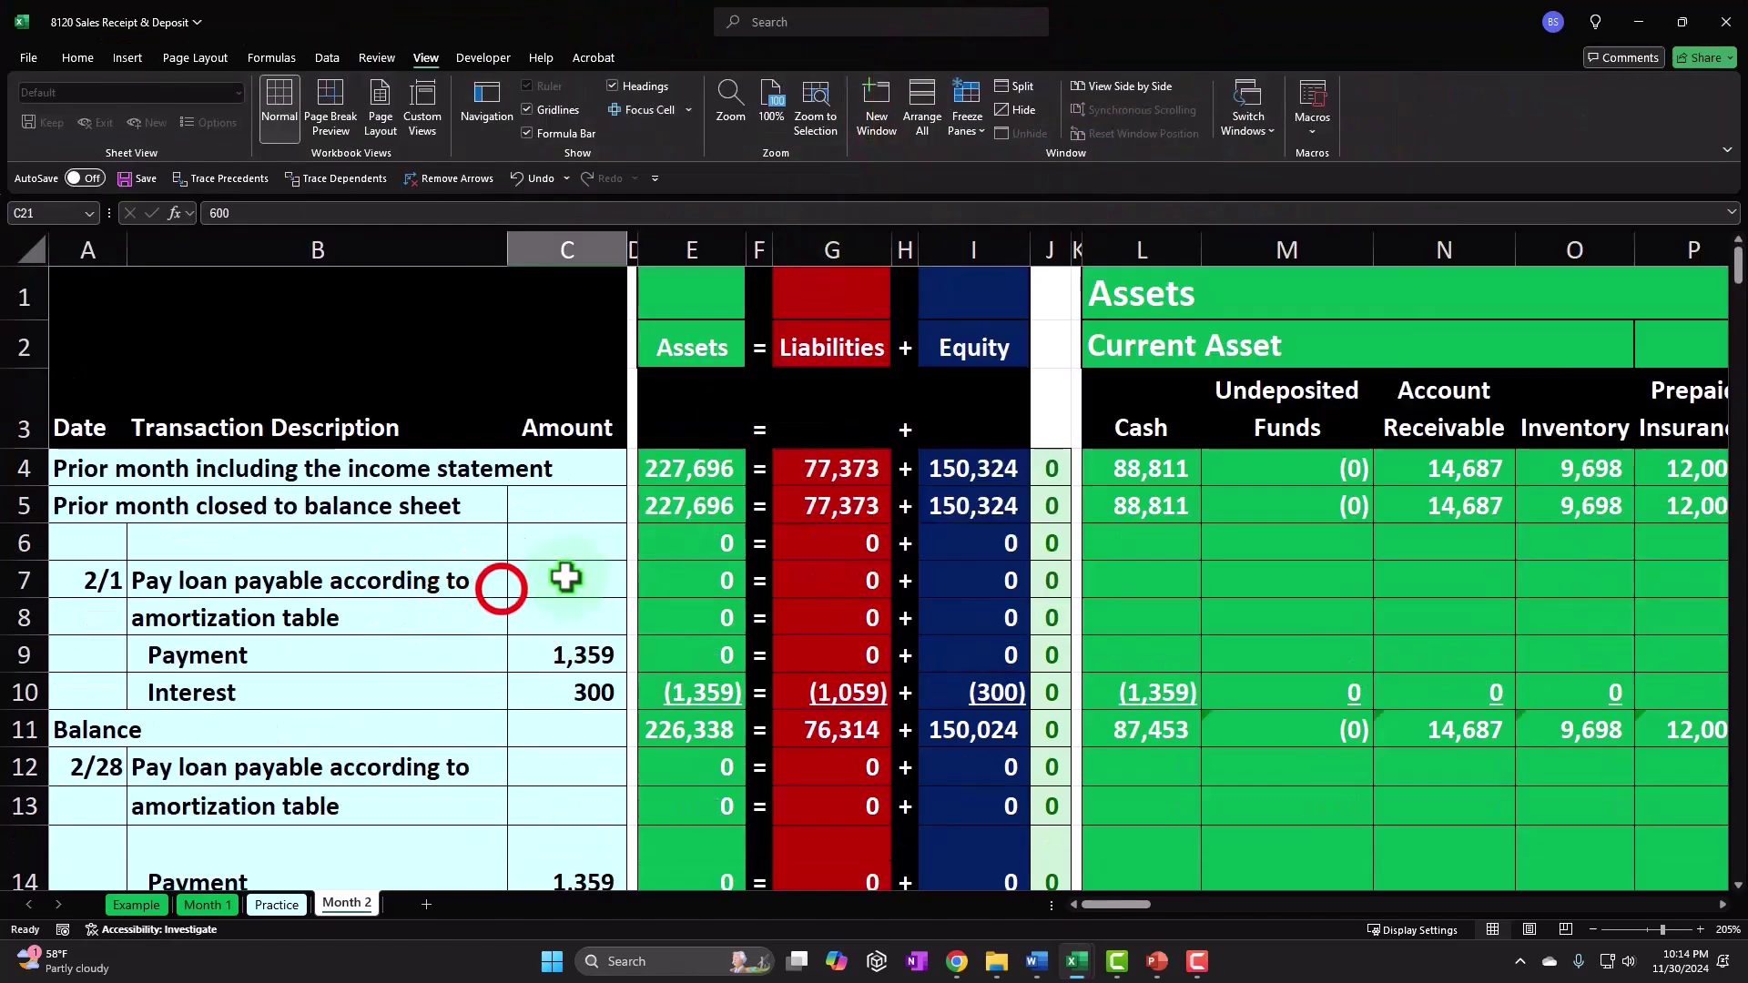
Step: Split the worksheet window at cell D20, above the 2/20 sale and beside the Amount column
{"action": "left_click", "coordinate": [500, 585]}
{"action": "scroll", "coordinate": [500, 588], "scroll_direction": "down", "scroll_amount": 6}
{"action": "scroll", "coordinate": [502, 590], "scroll_direction": "down", "scroll_amount": 1}
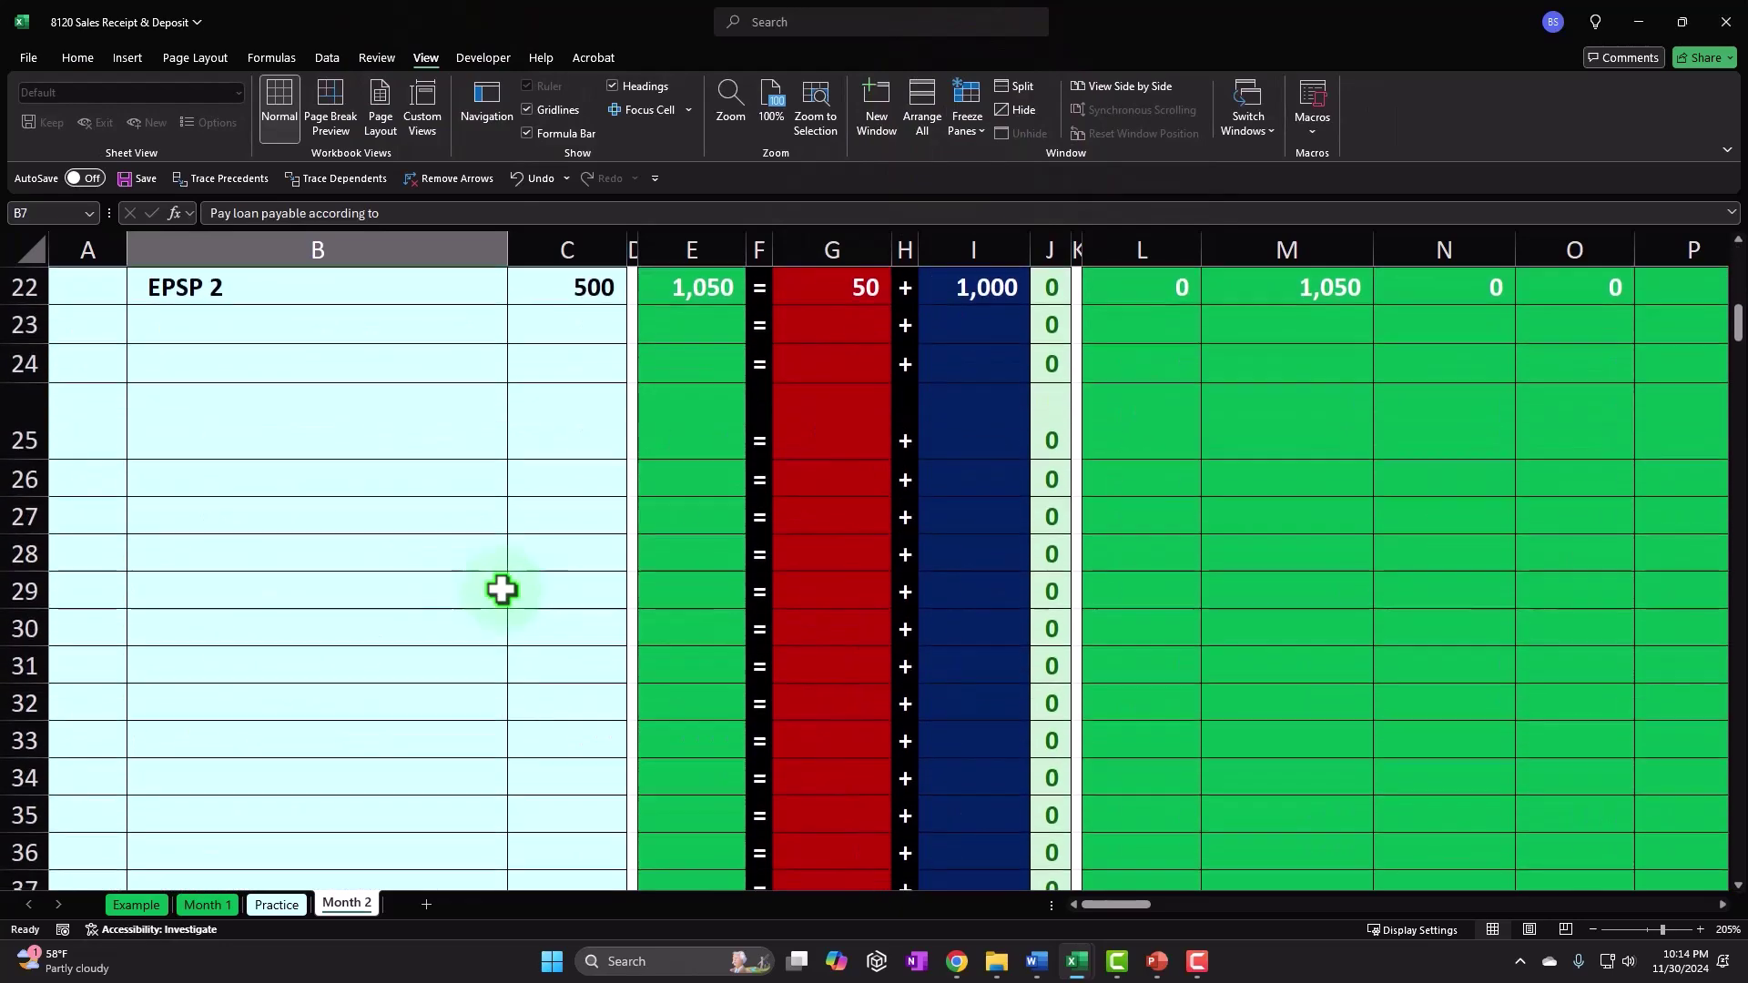
{"action": "scroll", "coordinate": [502, 590], "scroll_direction": "up", "scroll_amount": 5}
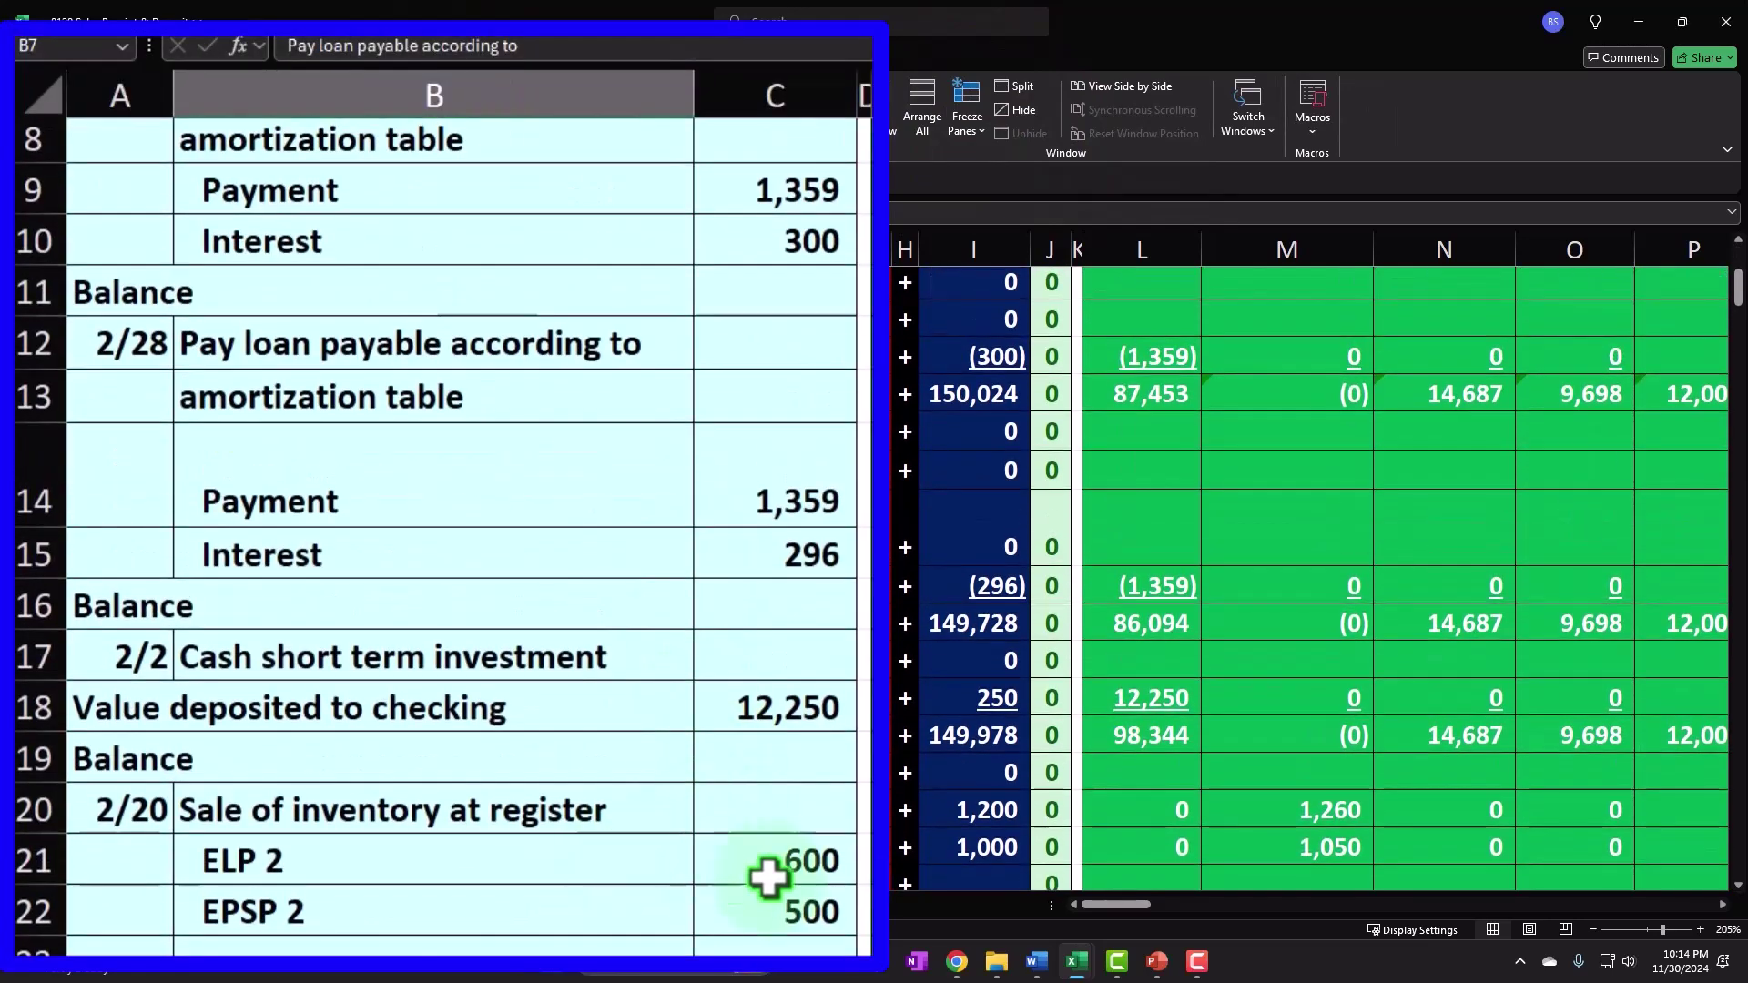
{"action": "left_click", "coordinate": [770, 817]}
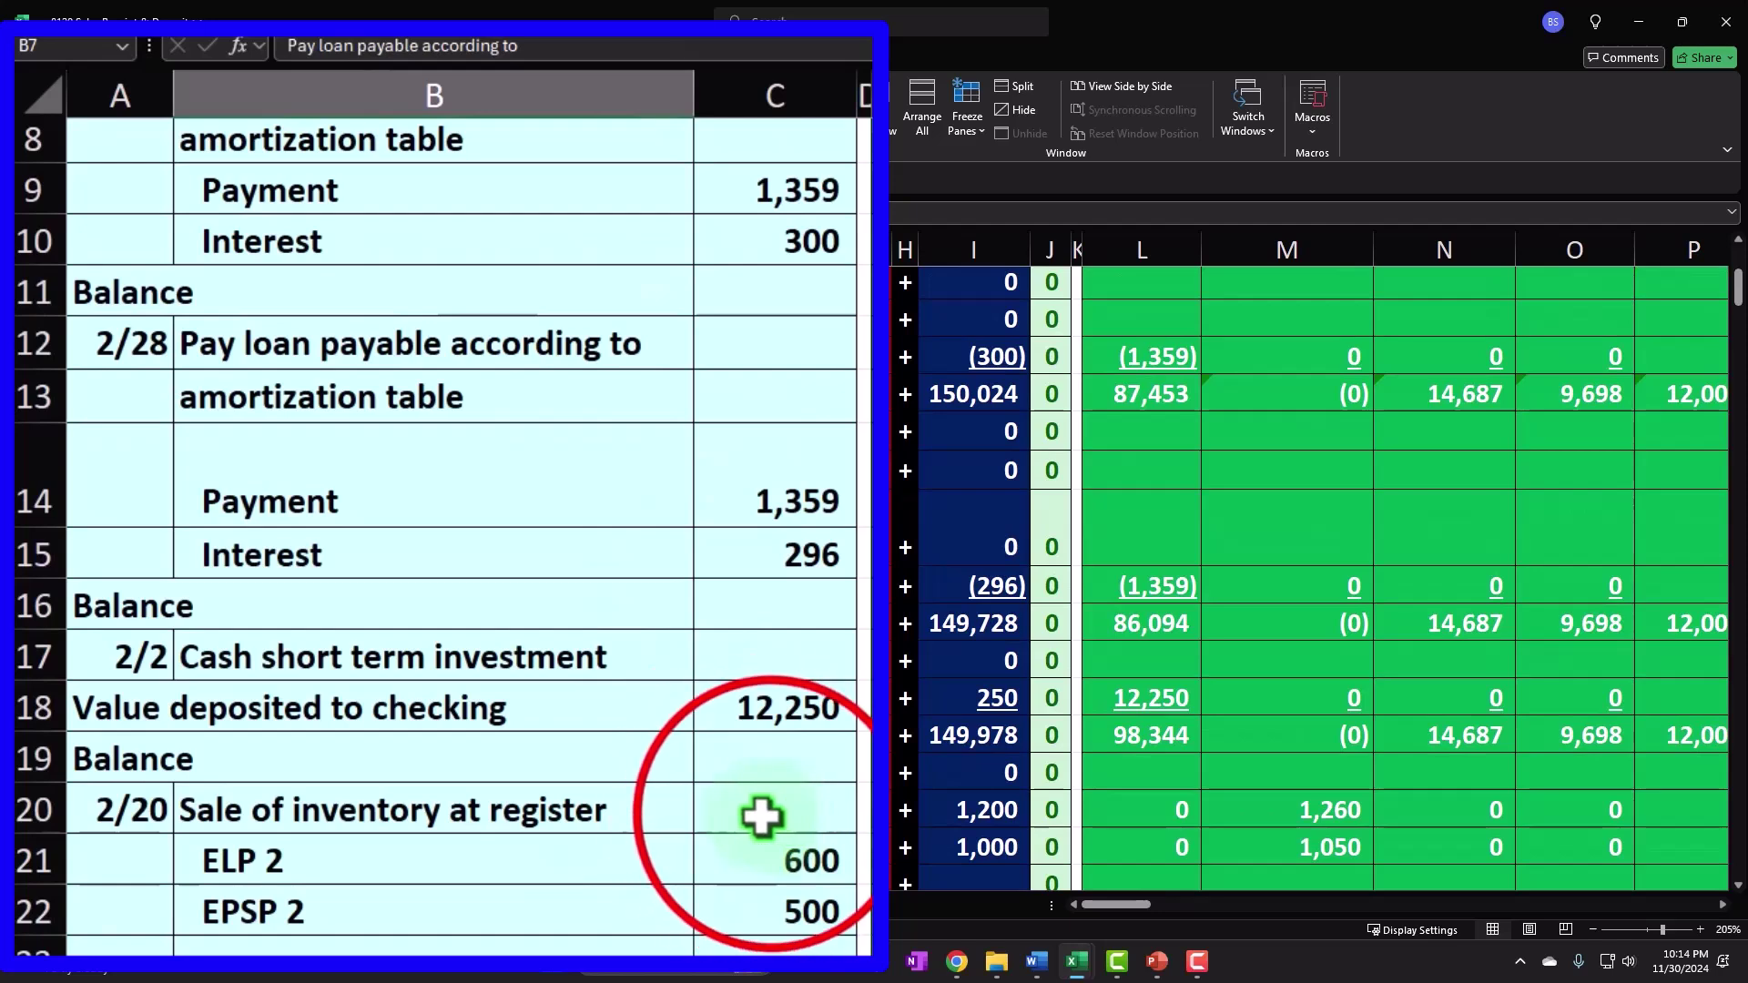
{"action": "left_click", "coordinate": [862, 807]}
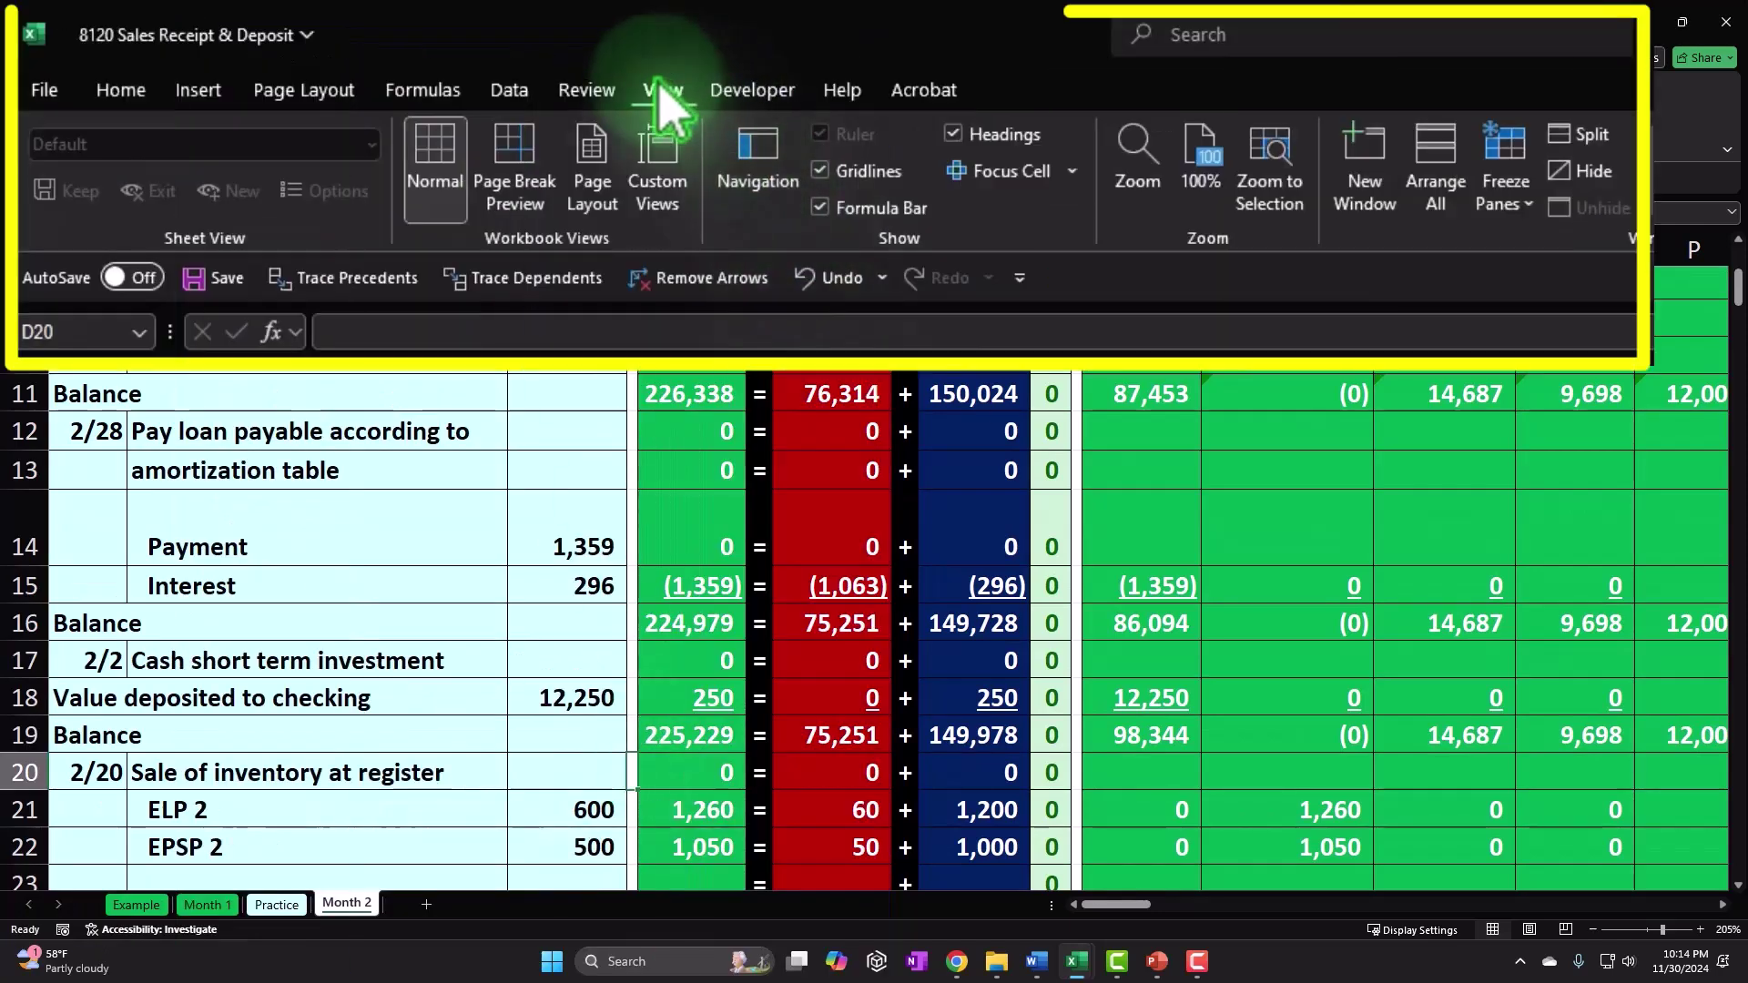
{"action": "left_click", "coordinate": [1582, 146]}
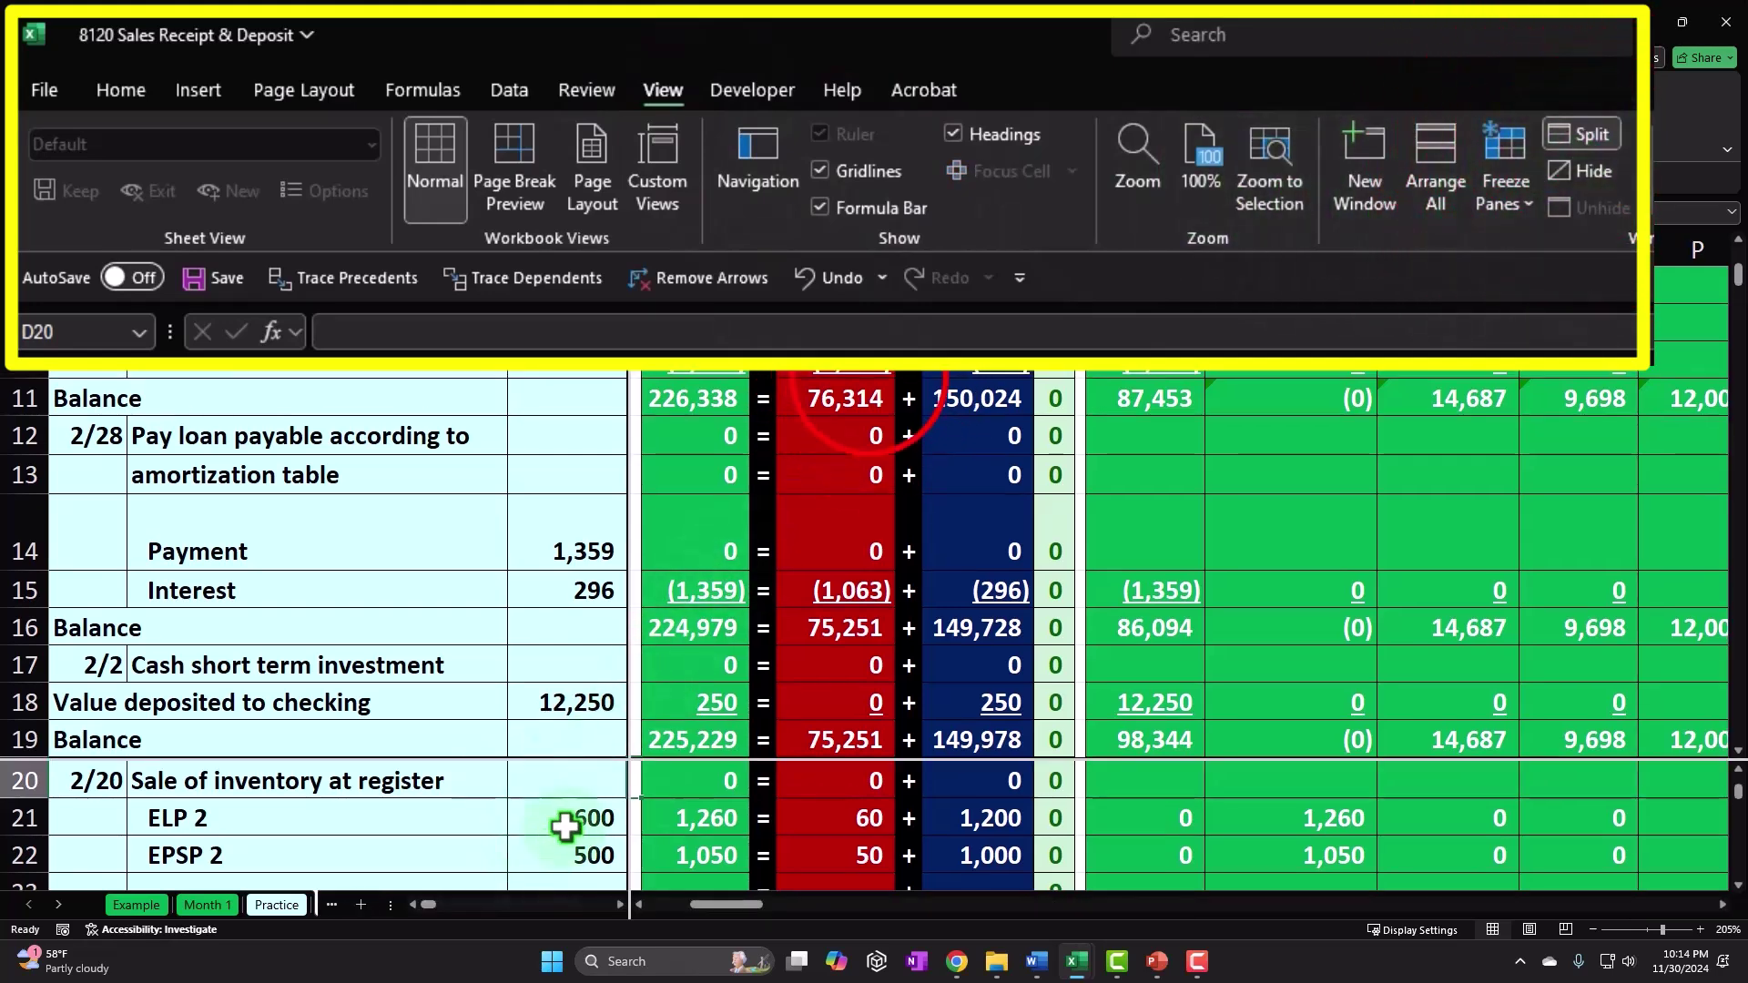
Step: Bring the column headings and the ELP Inventory Subsidiary Ledger into view next to the 2/20 register sale
{"action": "left_click_drag", "start_coordinate": [866, 372], "coordinate": [872, 386]}
{"action": "left_click", "coordinate": [1115, 428]}
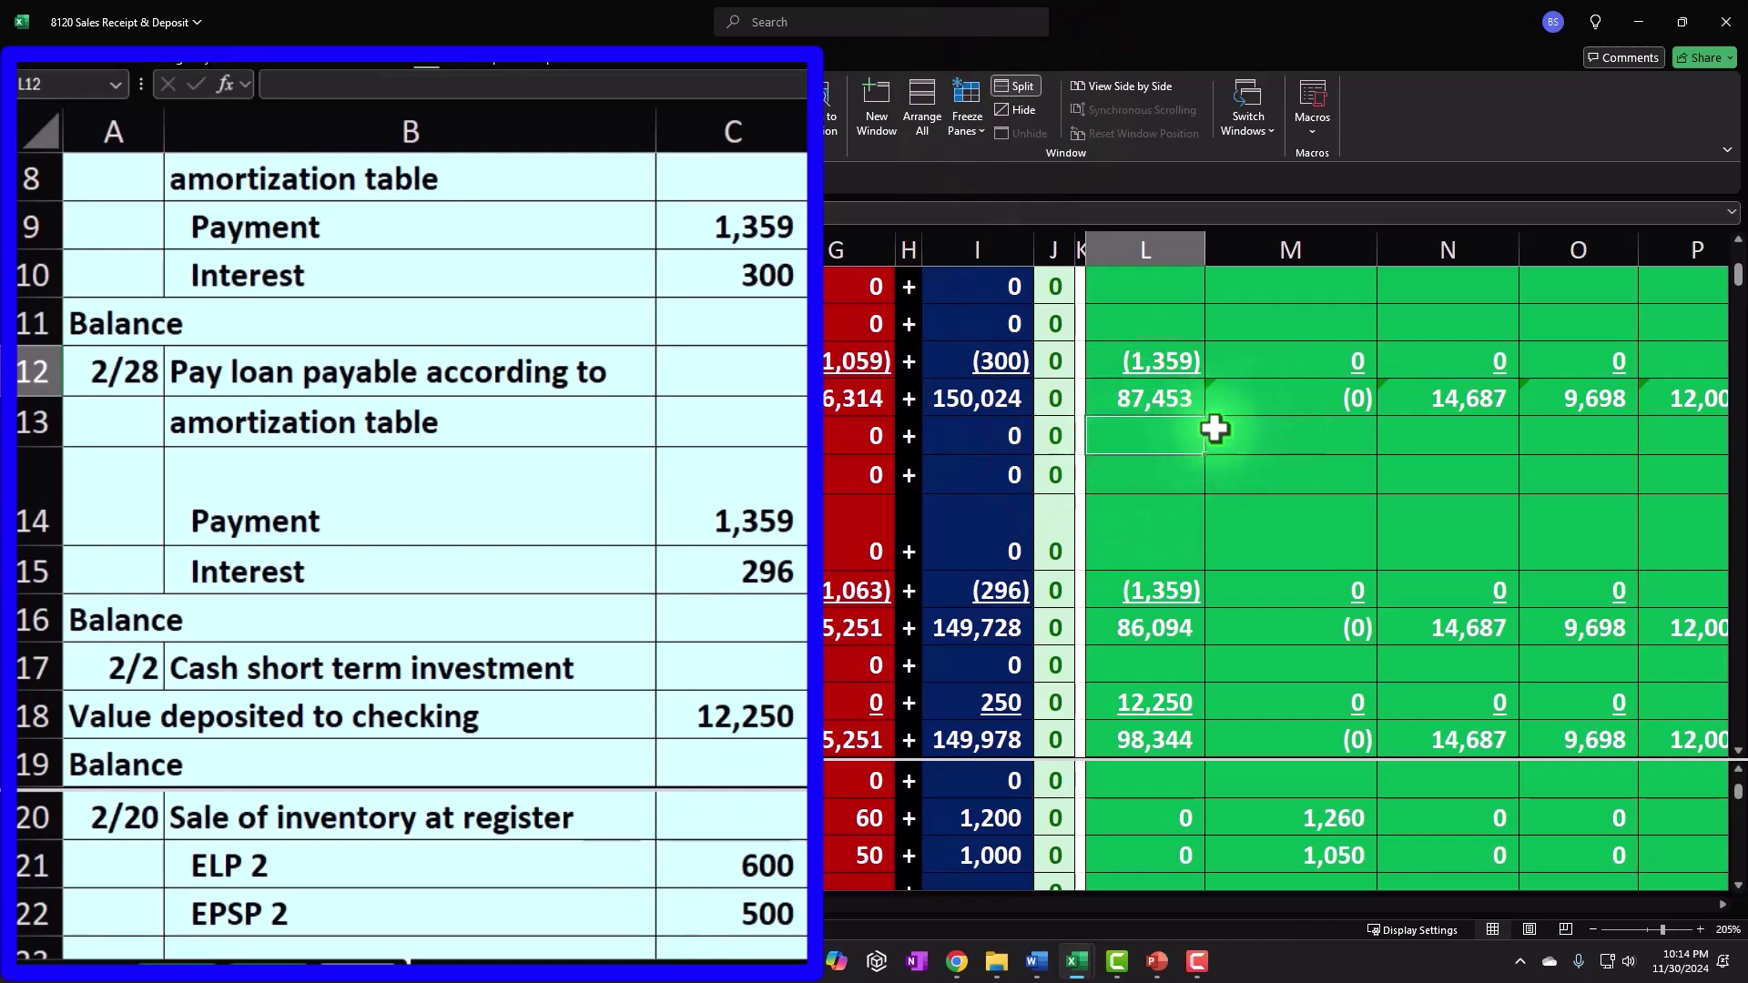
{"action": "scroll", "coordinate": [1213, 388], "scroll_direction": "up", "scroll_amount": 3}
{"action": "left_click", "coordinate": [1212, 355]}
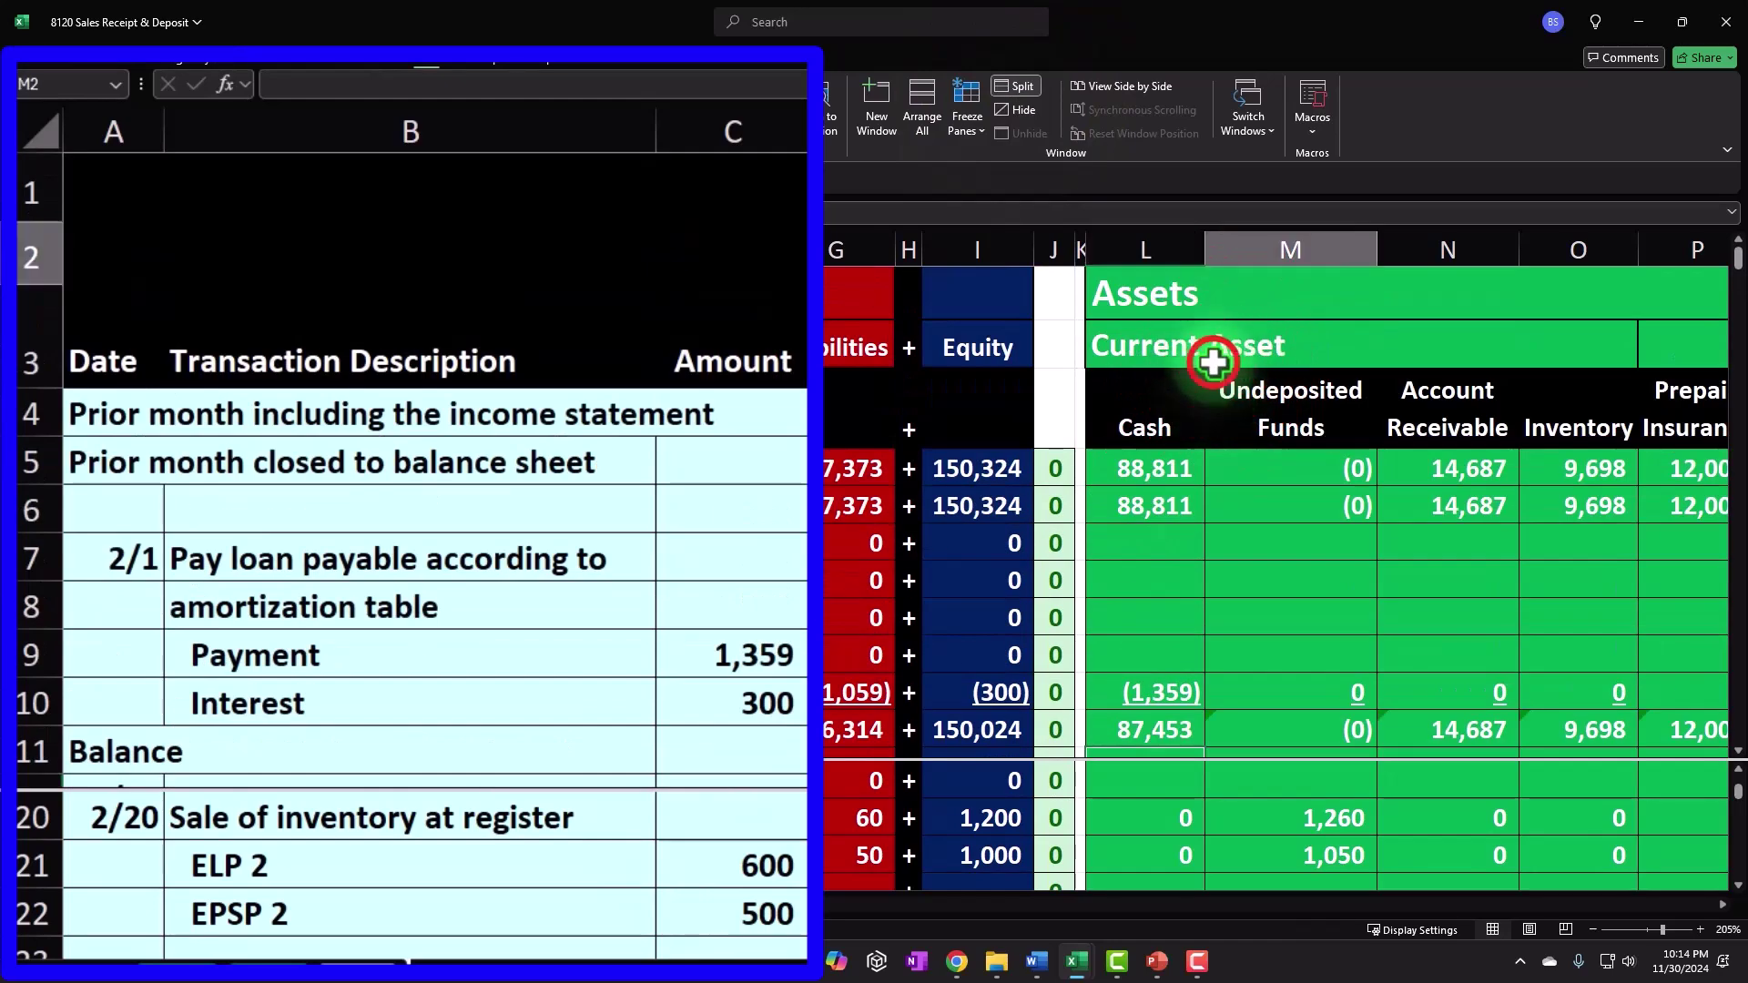
{"action": "key", "text": "Right"}
{"action": "key", "text": "Right"}
{"action": "key", "text": "Right"}
{"action": "key", "text": "Right"}
{"action": "key", "text": "Right"}
{"action": "key", "text": "Right"}
{"action": "key", "text": "Right"}
{"action": "key", "text": "Right"}
{"action": "key", "text": "Right"}
{"action": "key", "text": "Right"}
{"action": "key", "text": "Right"}
{"action": "key", "text": "Right"}
{"action": "key", "text": "Right"}
{"action": "key", "text": "Right"}
{"action": "key", "text": "Right"}
{"action": "key", "text": "Right"}
{"action": "key", "text": "Right"}
{"action": "key", "text": "Right"}
{"action": "key", "text": "Right"}
{"action": "key", "text": "Right"}
{"action": "key", "text": "Right"}
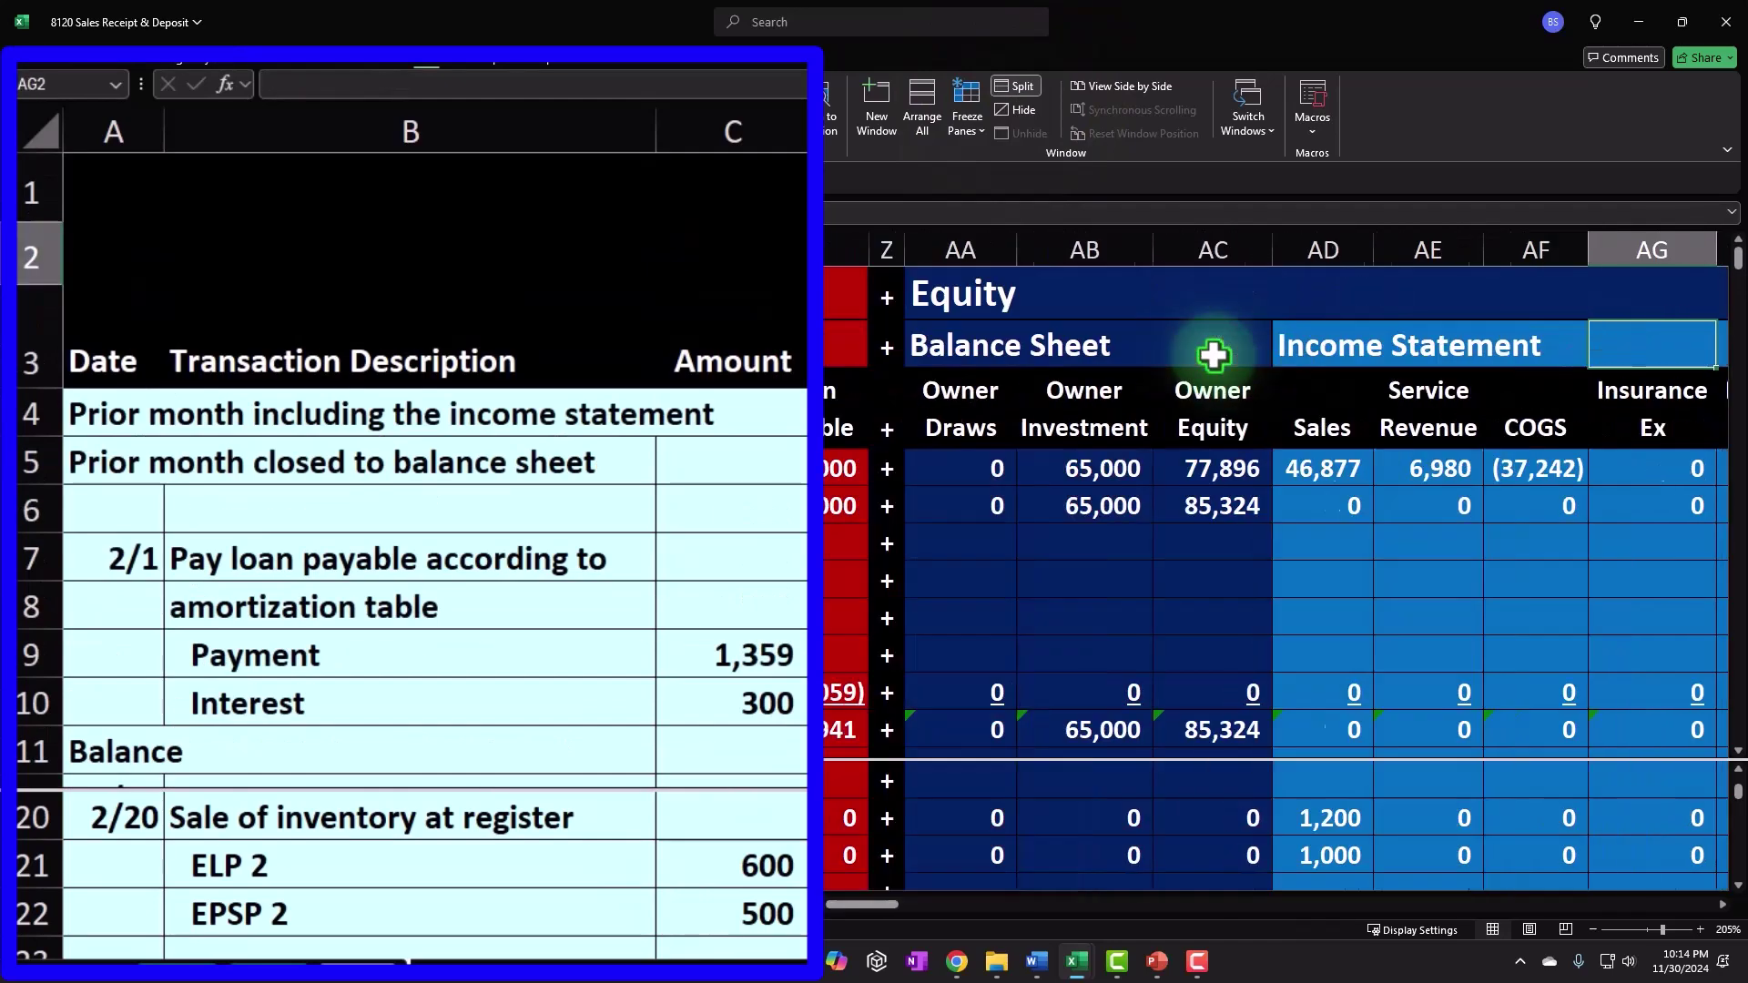
{"action": "key", "text": "Right"}
{"action": "key", "text": "Right"}
{"action": "key", "text": "Right"}
{"action": "key", "text": "Right"}
{"action": "key", "text": "Right"}
{"action": "key", "text": "Right"}
{"action": "key", "text": "Right"}
{"action": "key", "text": "Right"}
{"action": "key", "text": "Right"}
{"action": "key", "text": "Right"}
{"action": "key", "text": "Right"}
{"action": "key", "text": "Right"}
{"action": "key", "text": "Right"}
{"action": "key", "text": "Right"}
{"action": "key", "text": "Right"}
{"action": "key", "text": "Right"}
{"action": "key", "text": "Right"}
{"action": "key", "text": "Right"}
{"action": "key", "text": "Right"}
{"action": "key", "text": "Right"}
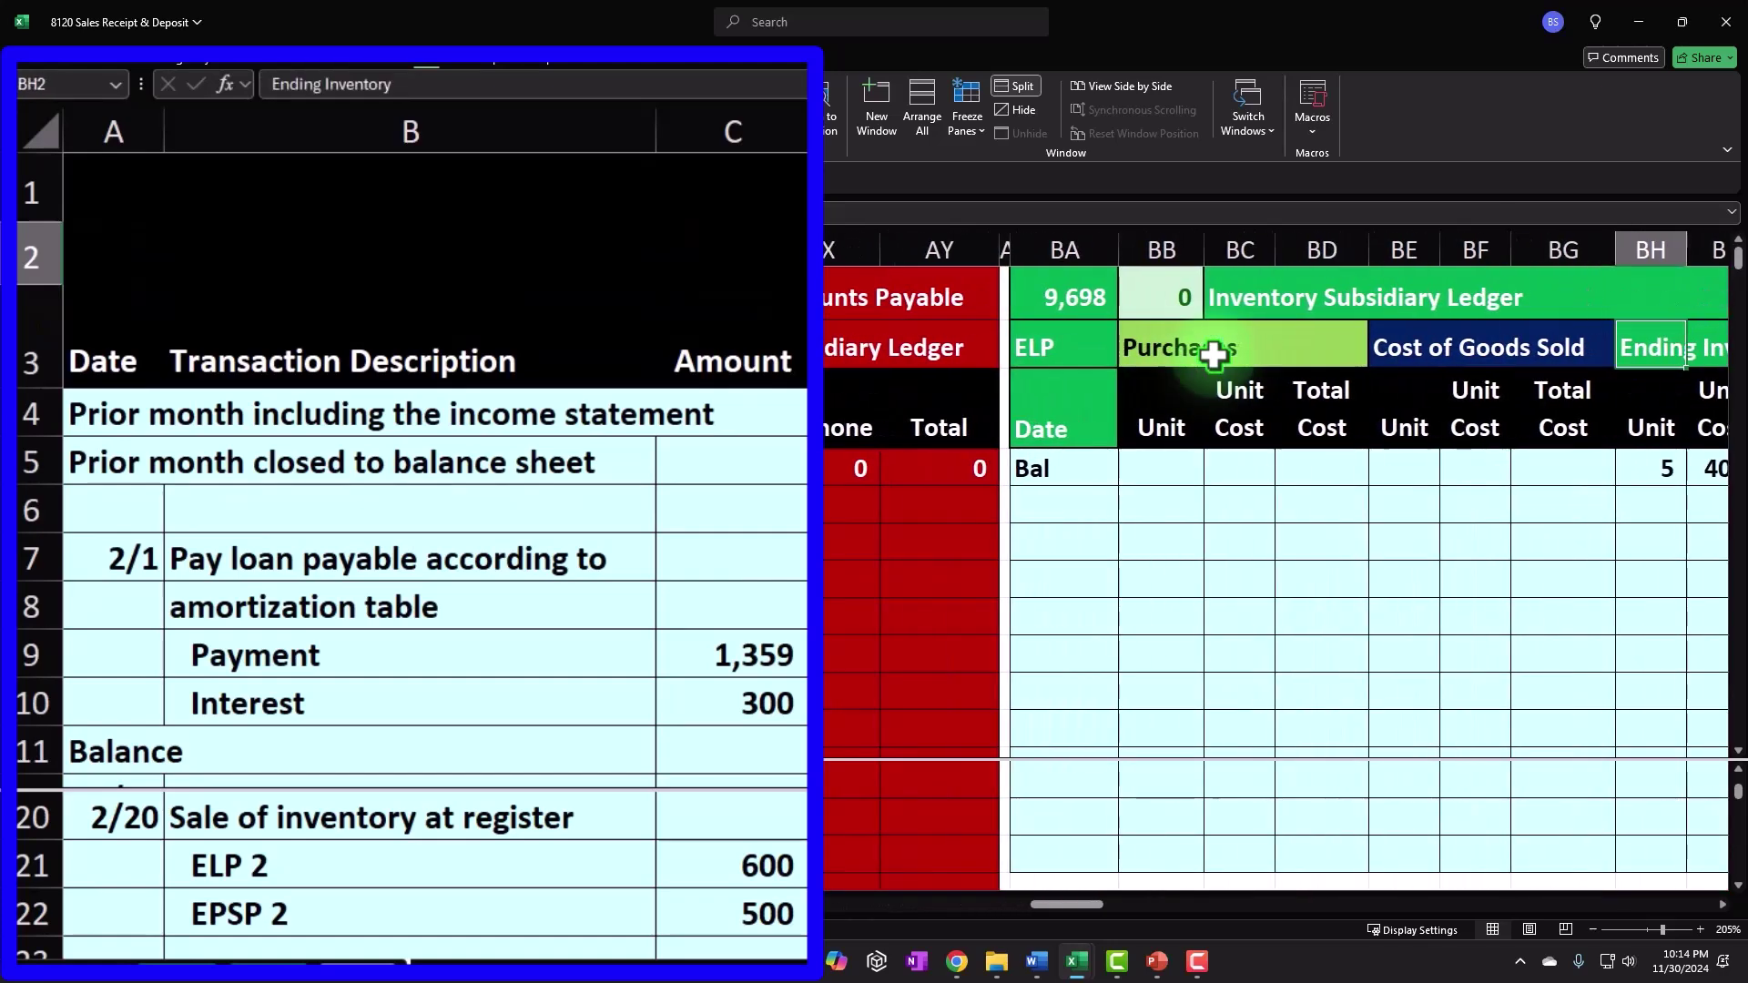
{"action": "key", "text": "Right"}
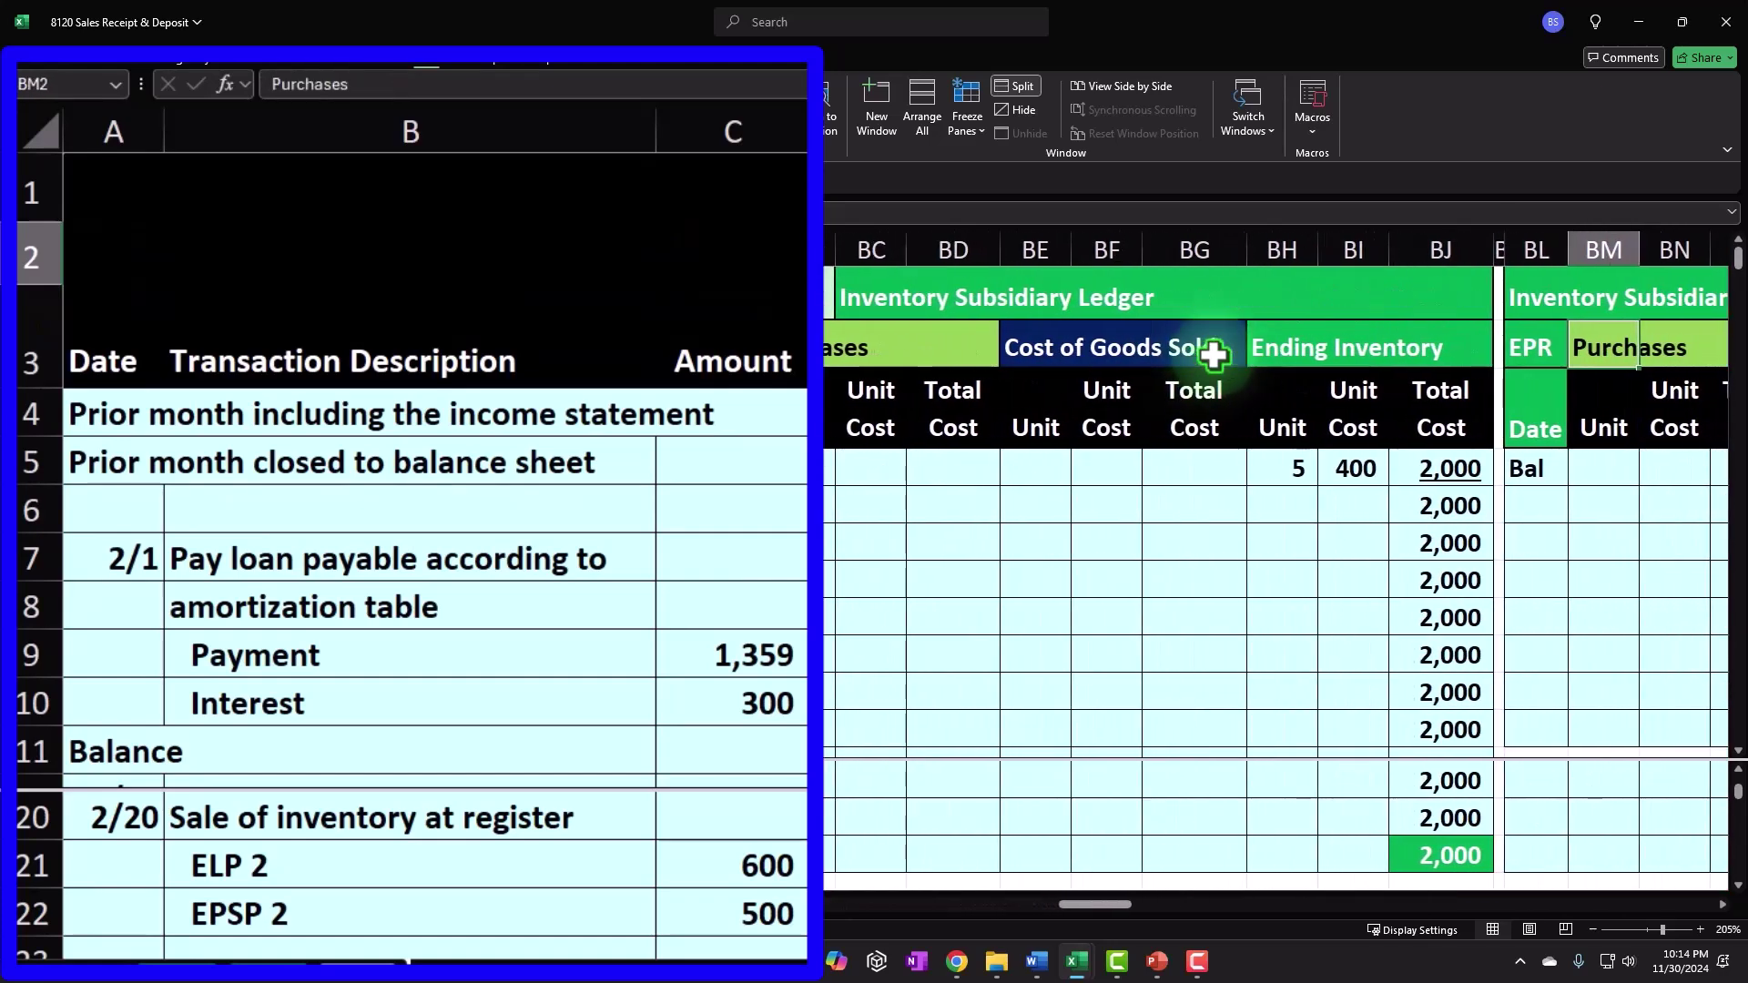
Step: Link the date in BA5 of the ELP inventory ledger to the 2/20 sale with =A20
{"action": "left_click", "coordinate": [694, 505]}
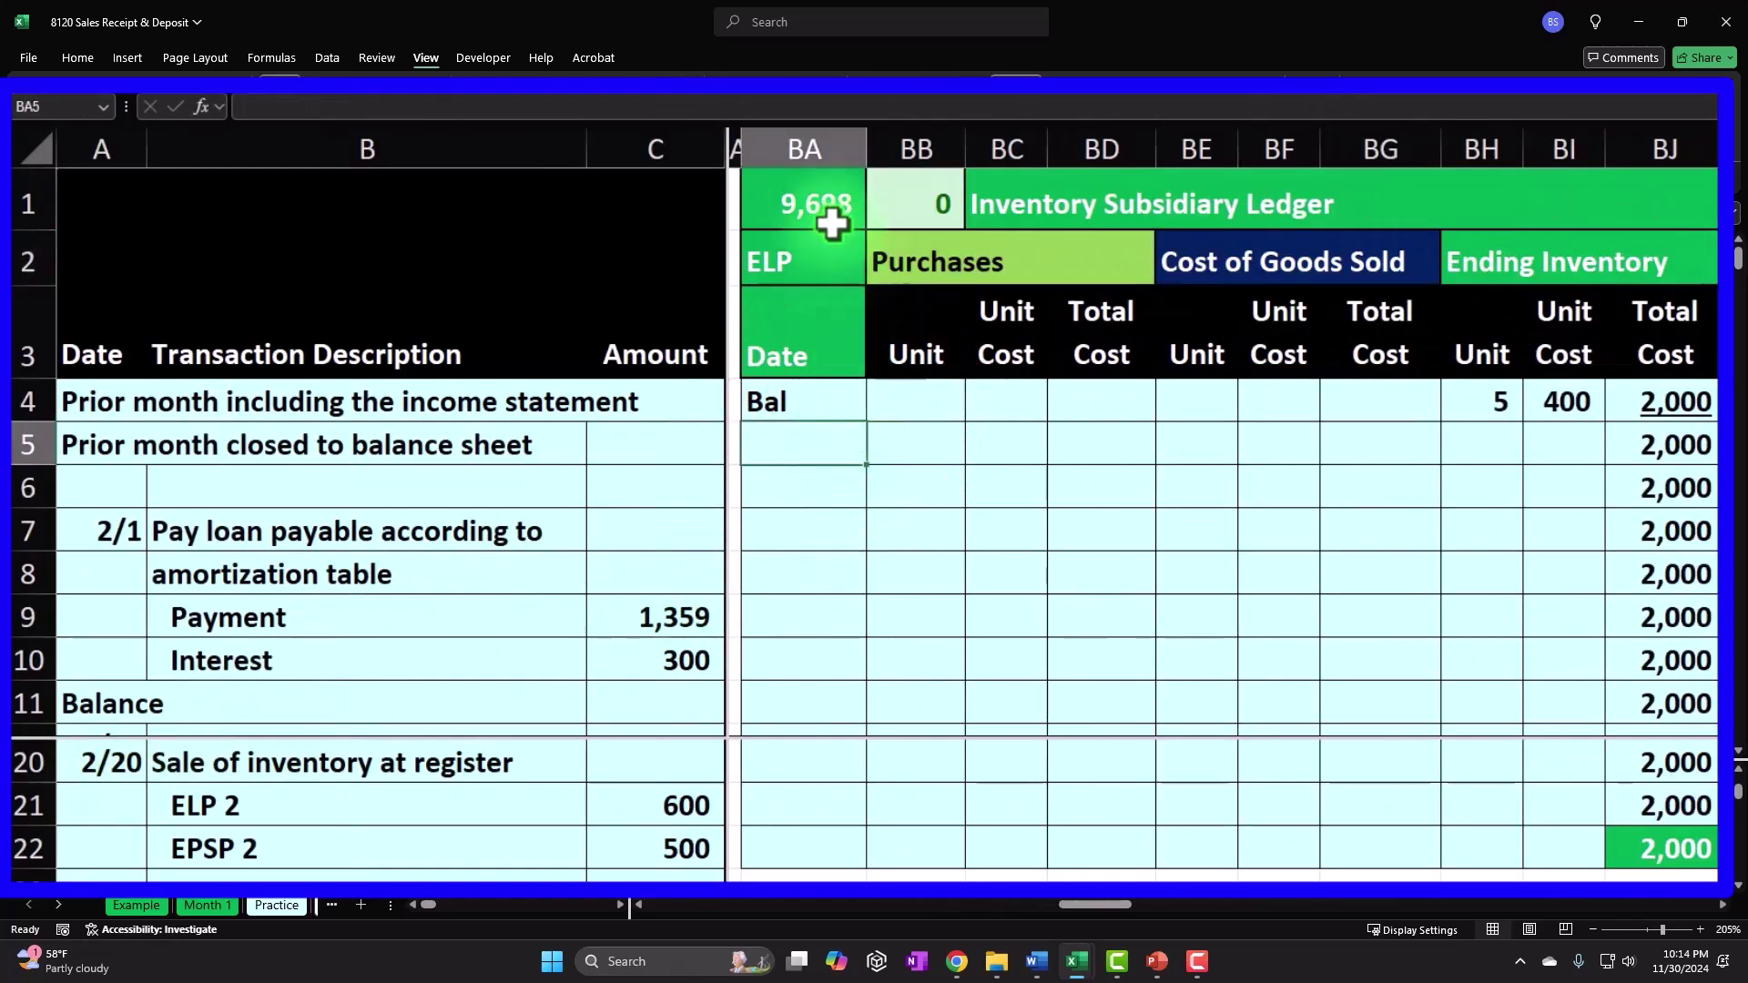
{"action": "left_click", "coordinate": [803, 474]}
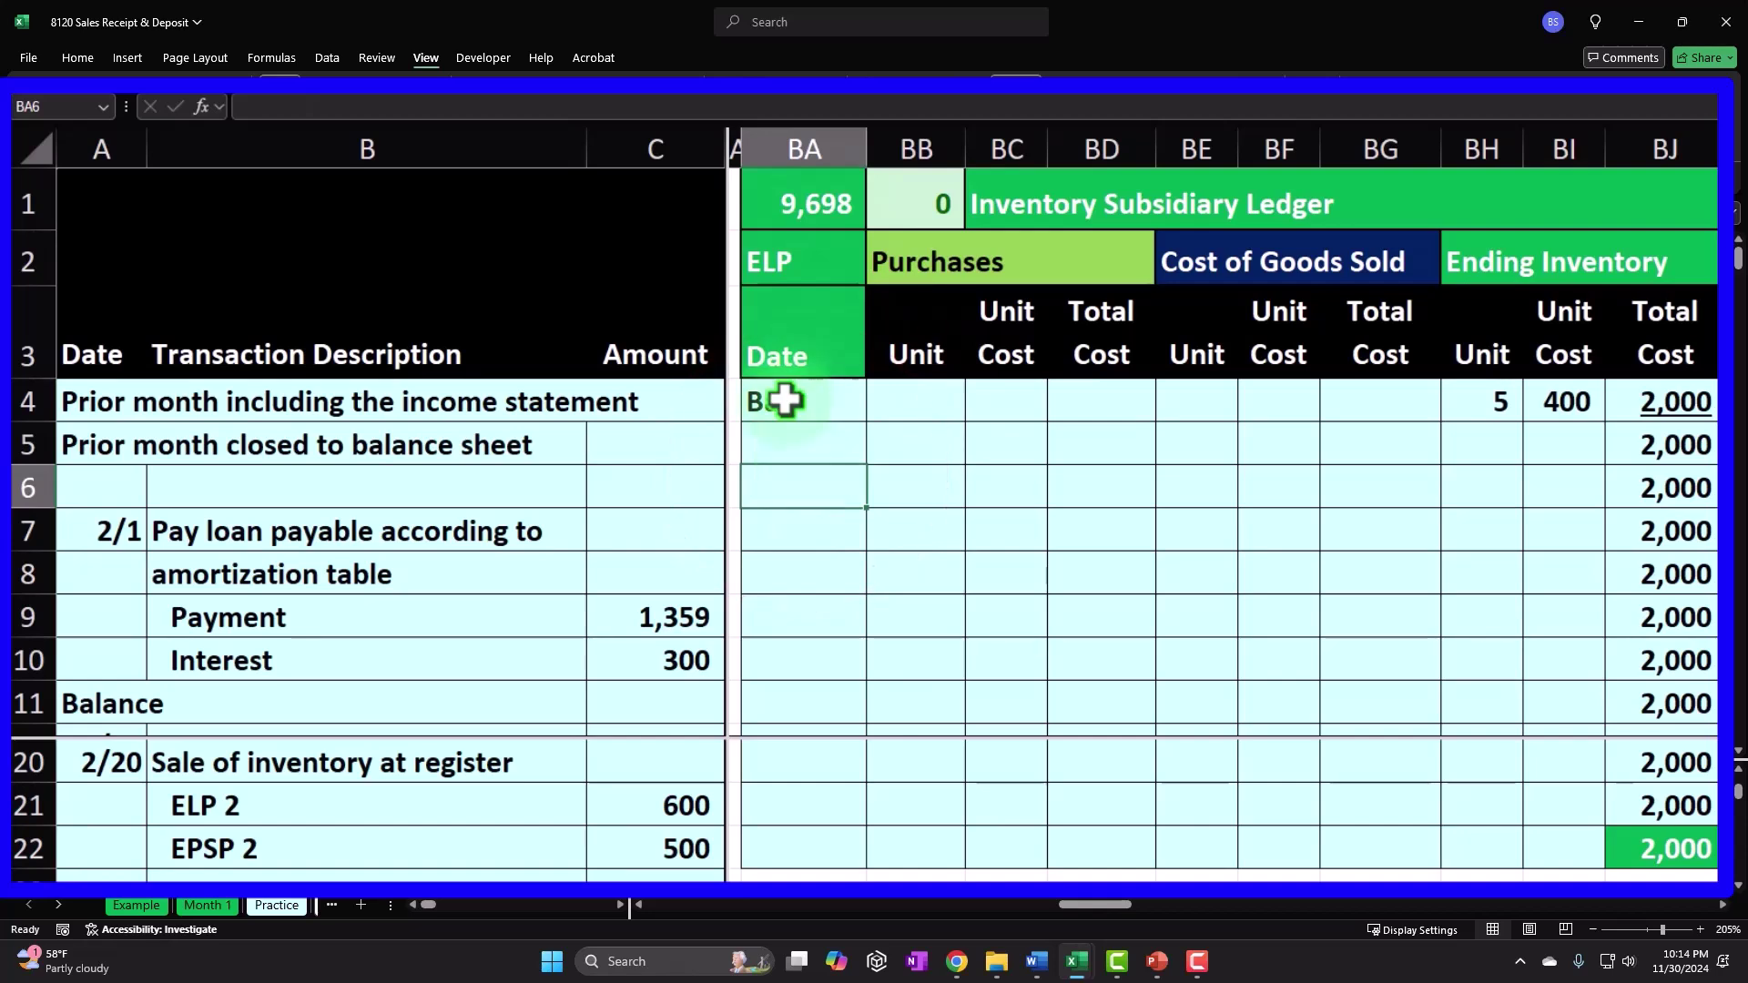
{"action": "key", "text": "Up"}
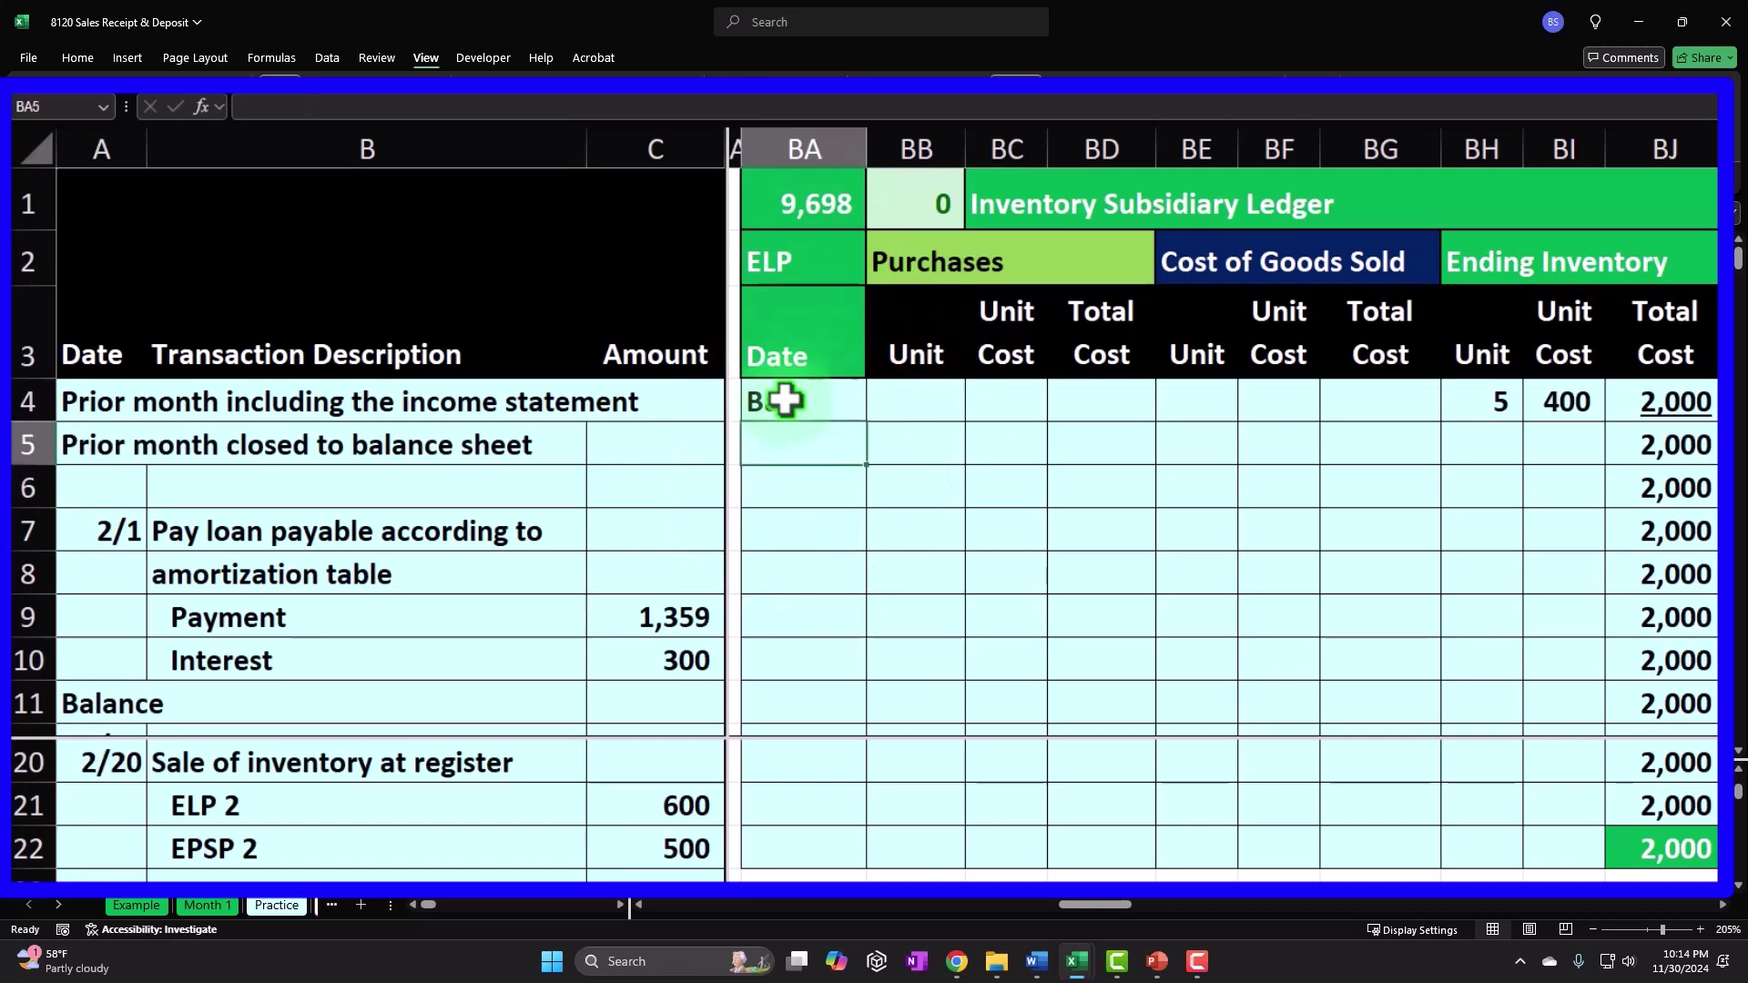
{"action": "key", "text": "ctrl+Return"}
{"action": "left_click", "coordinate": [117, 762]}
{"action": "key", "text": "ctrl+Return"}
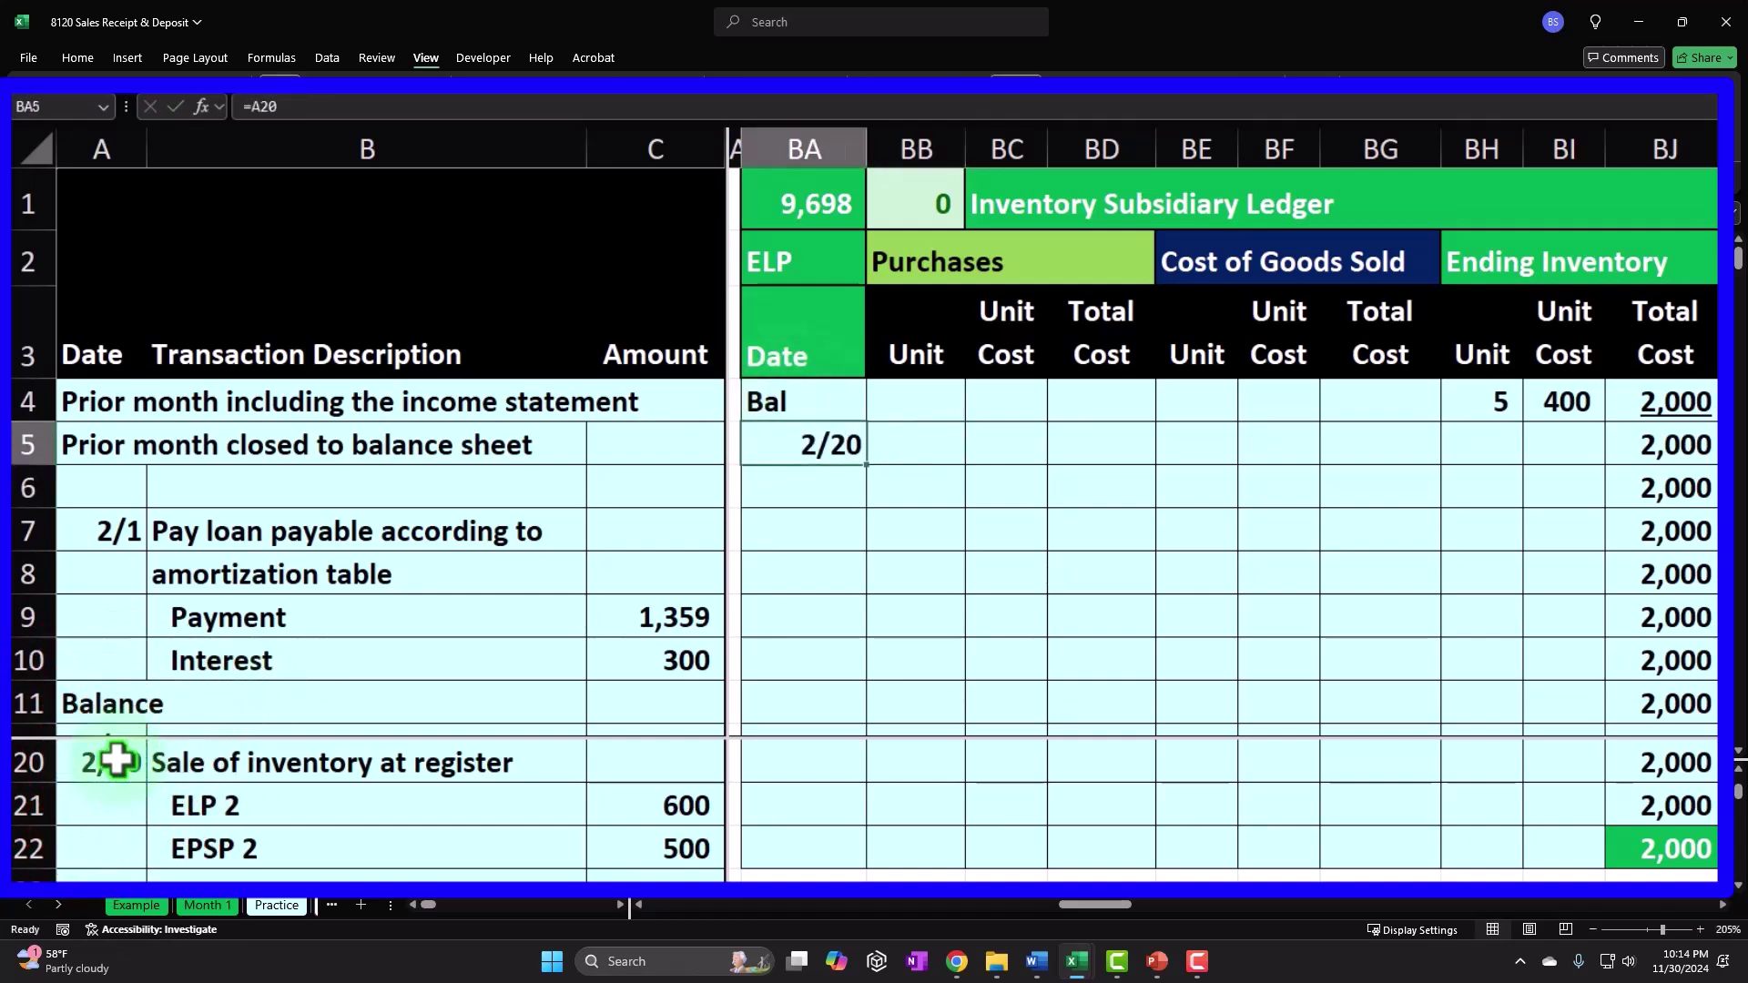
Step: Under Cost of Goods Sold on row 5 of the ELP ledger, enter 2 units and the unit cost formula =BI4
{"action": "key", "text": "Right"}
{"action": "key", "text": "Right"}
{"action": "key", "text": "Right"}
{"action": "key", "text": "Right"}
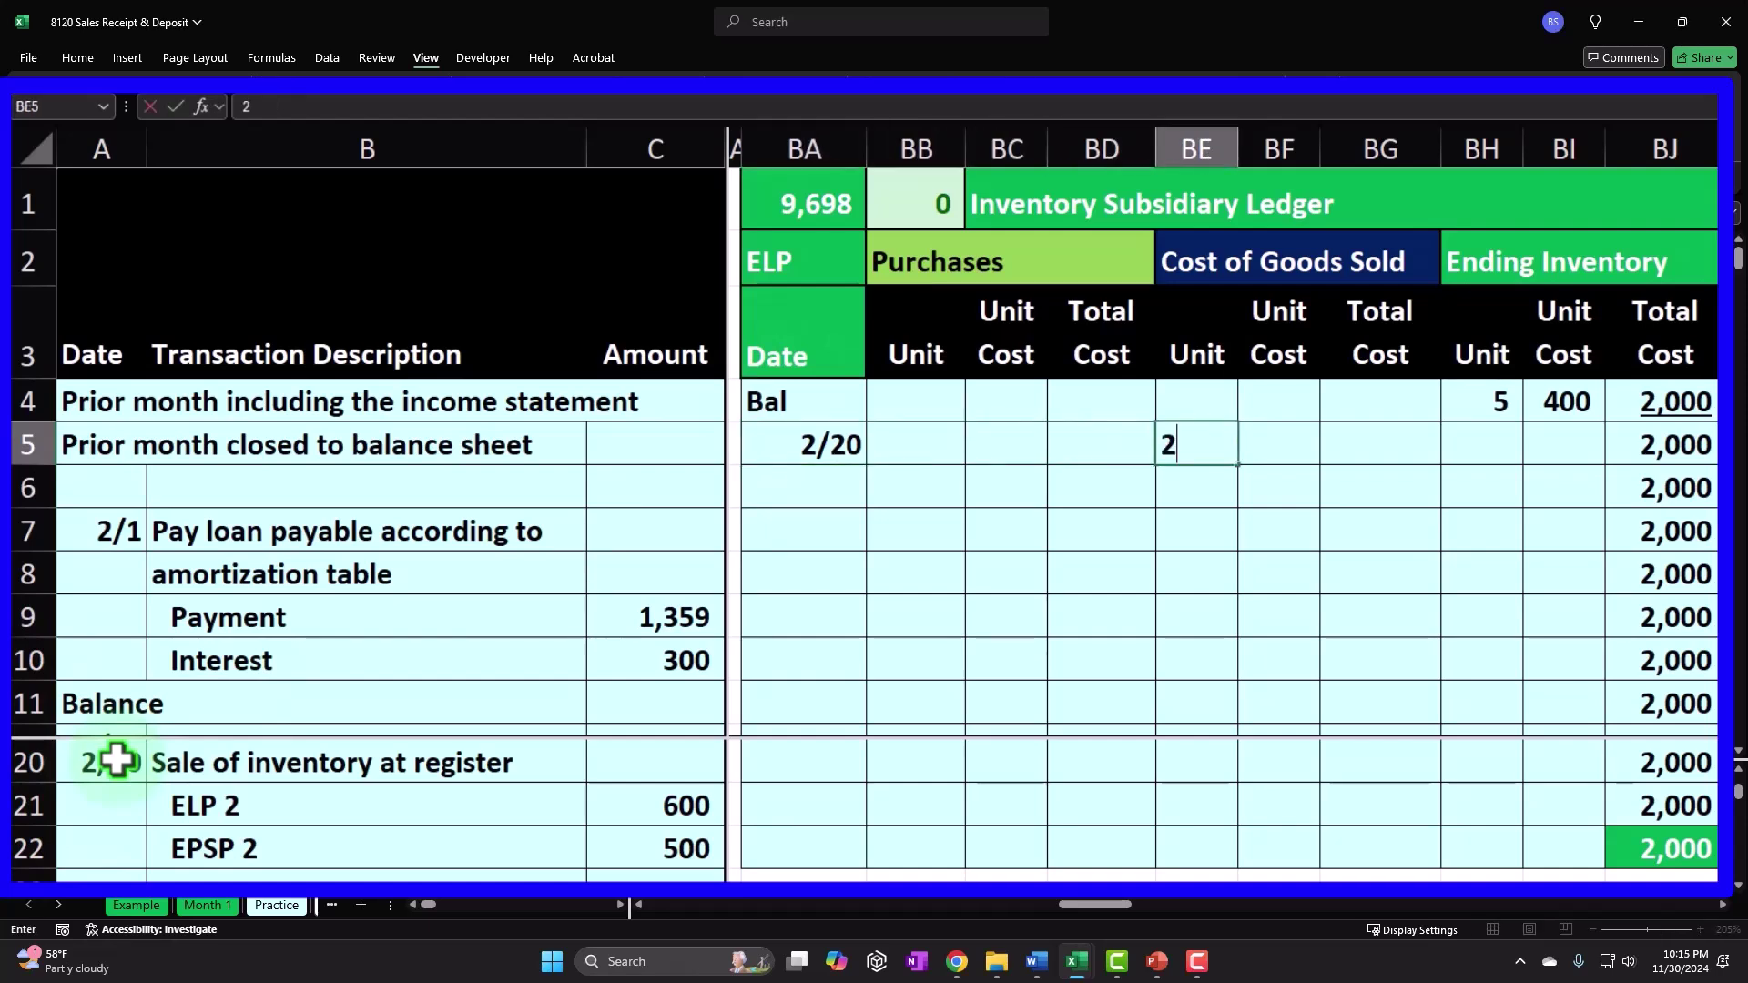
{"action": "type", "text": "2"}
{"action": "key", "text": "Right"}
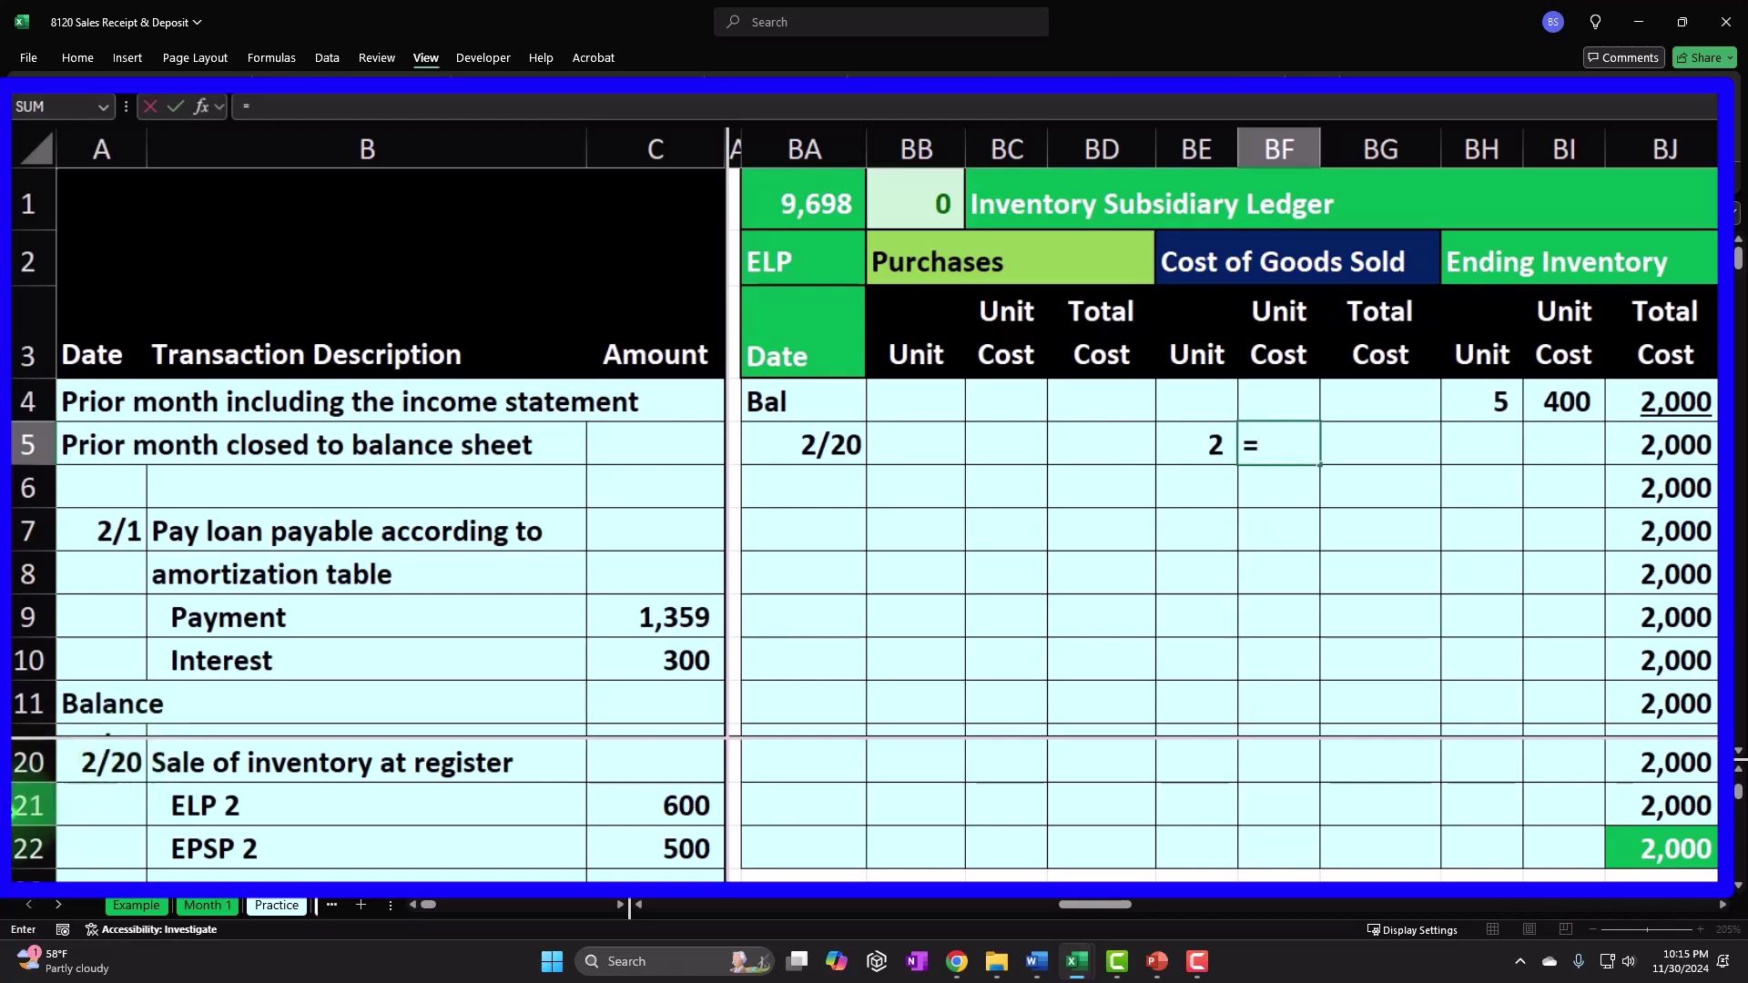
{"action": "left_click", "coordinate": [1560, 404]}
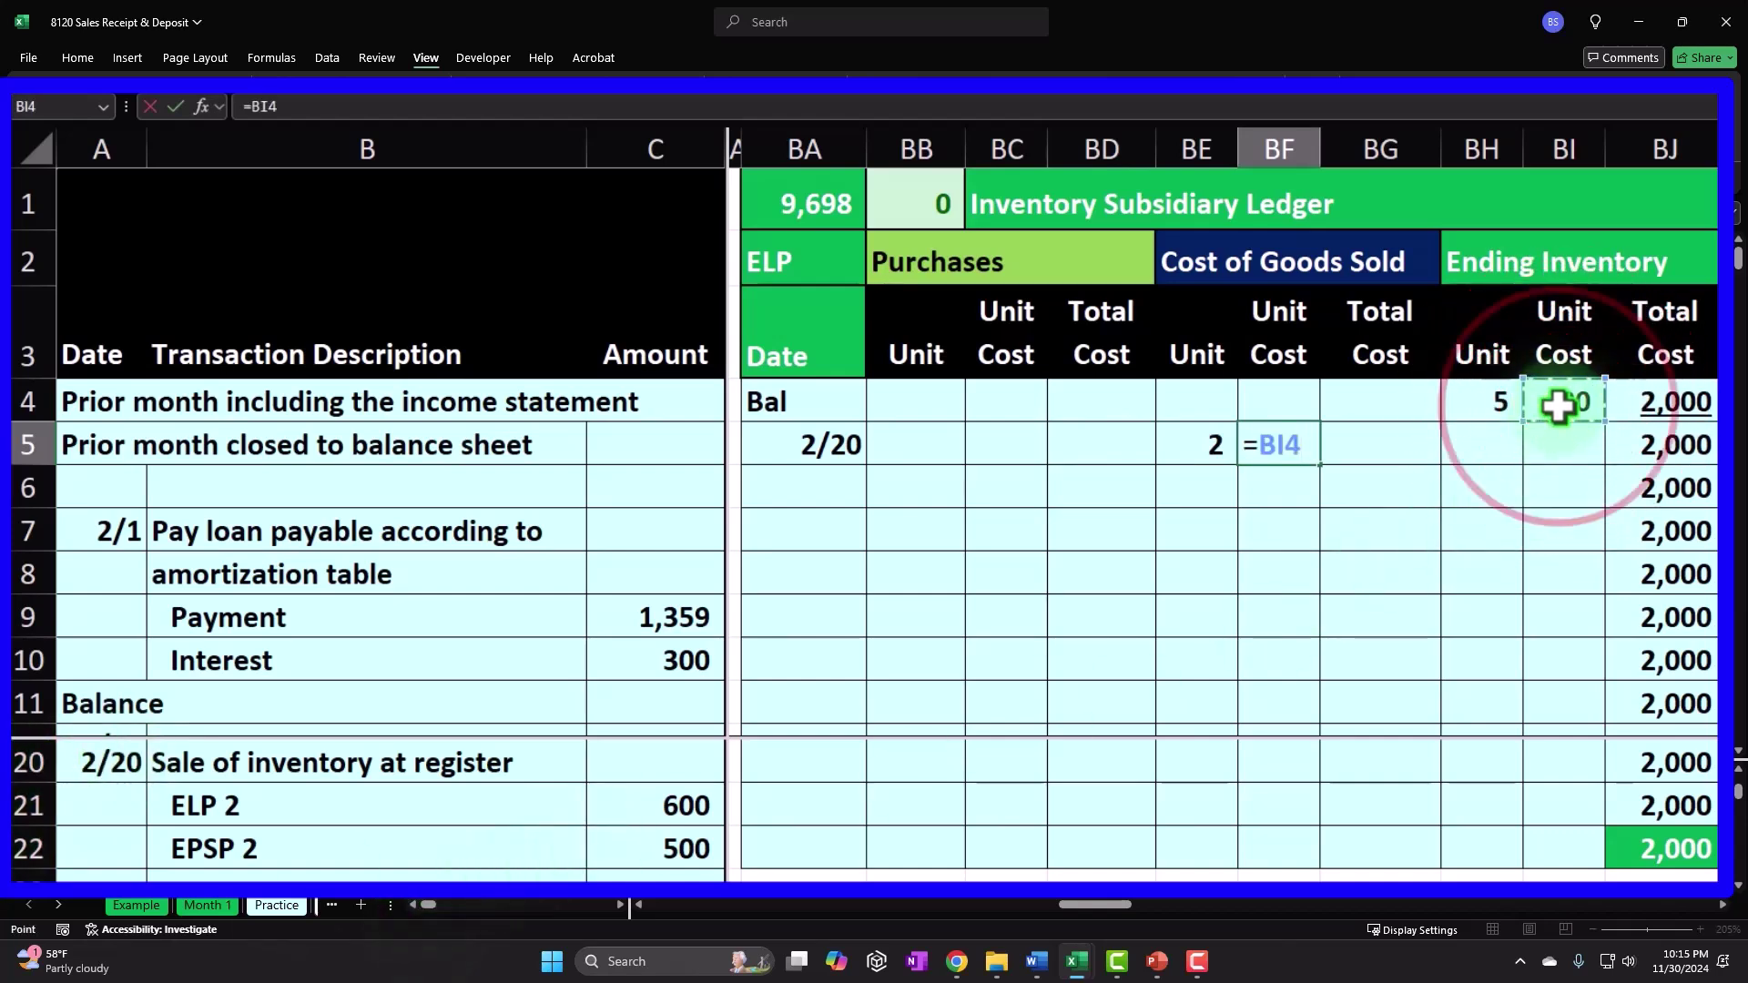
{"action": "key", "text": "Return"}
Step: Calculate the ELP ledger's cost of goods sold total in BG5 with =BE5*BF5
{"action": "key", "text": "Right"}
{"action": "key", "text": "Up"}
{"action": "key", "text": "Right"}
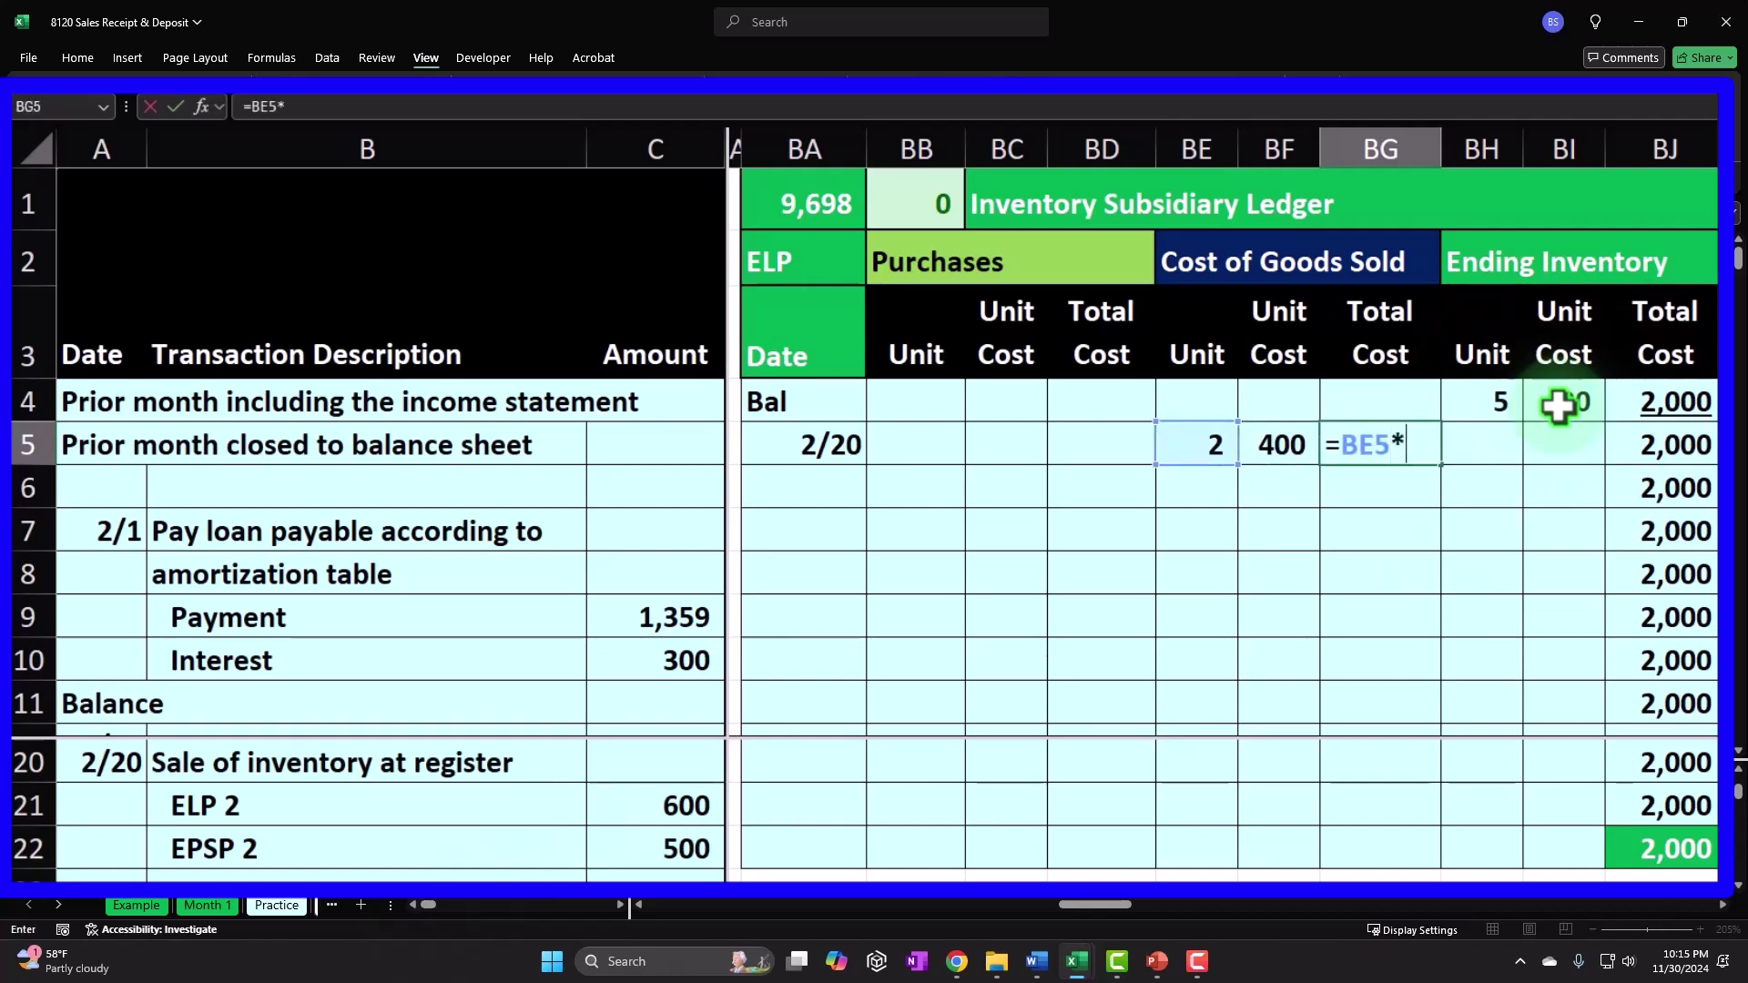
{"action": "key", "text": "Return"}
{"action": "key", "text": "Up"}
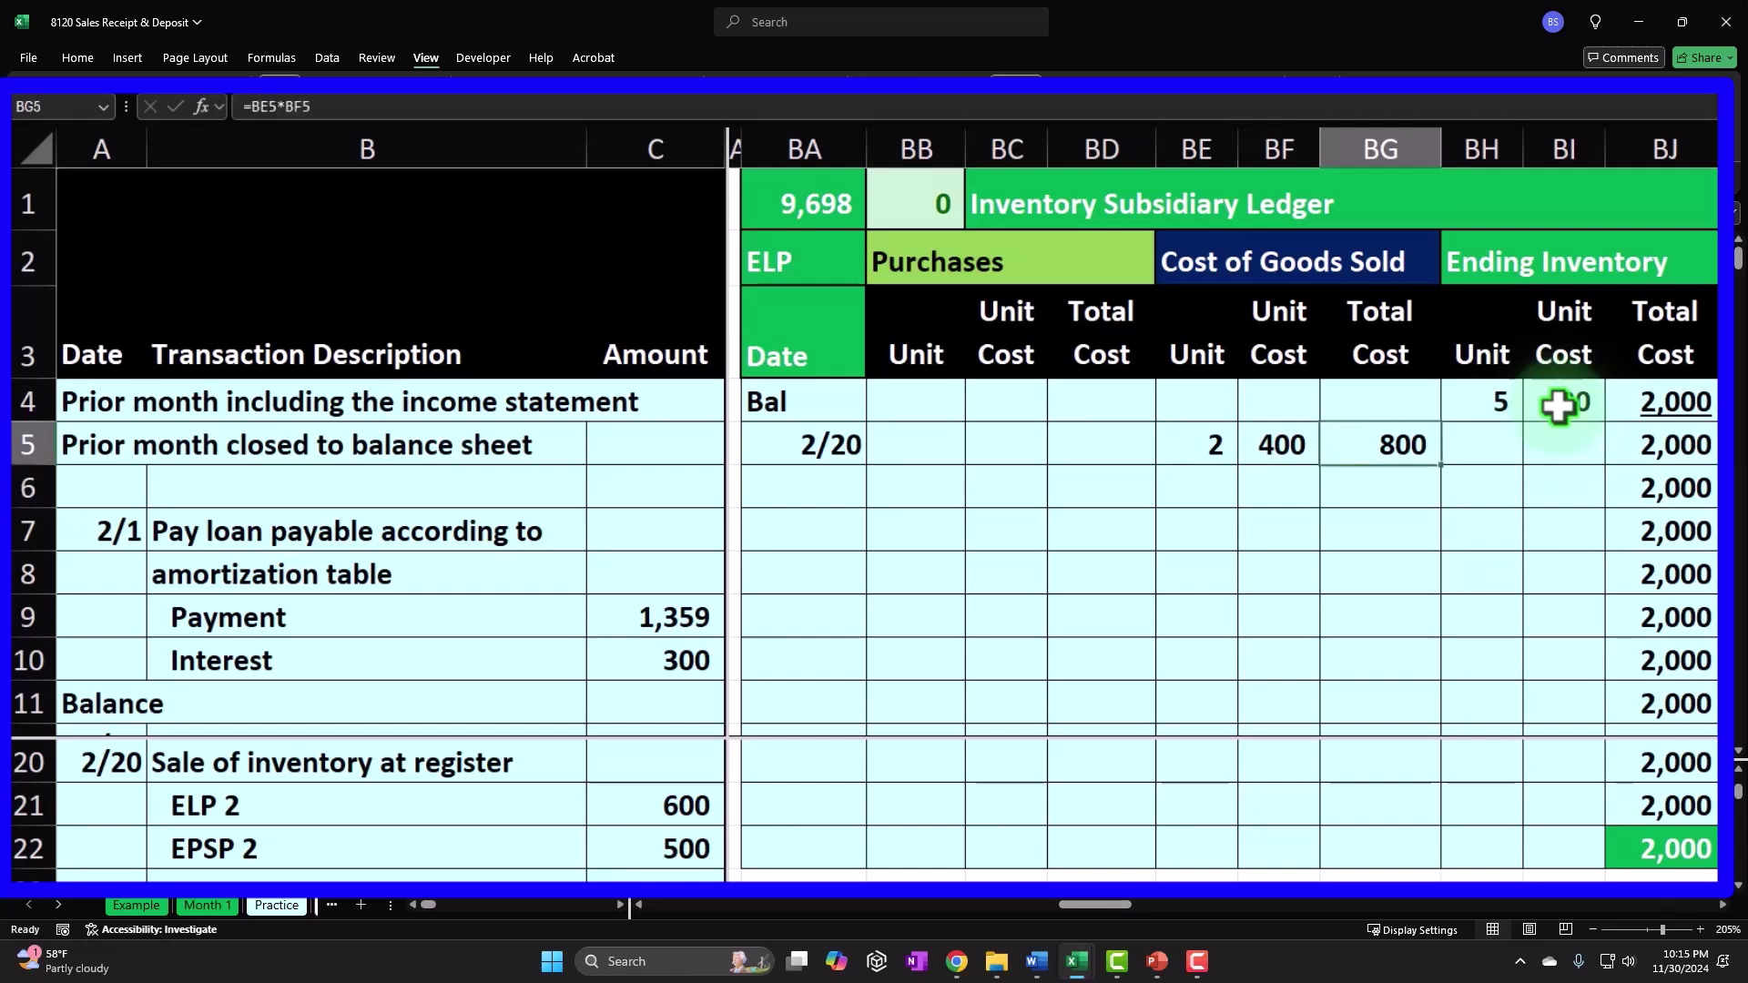
Step: Change the ELP units sold in BE5 to -2
{"action": "key", "text": "Left"}
{"action": "key", "text": "Left"}
{"action": "type", "text": "-2"}
{"action": "key", "text": "Return"}
{"action": "key", "text": "Up"}
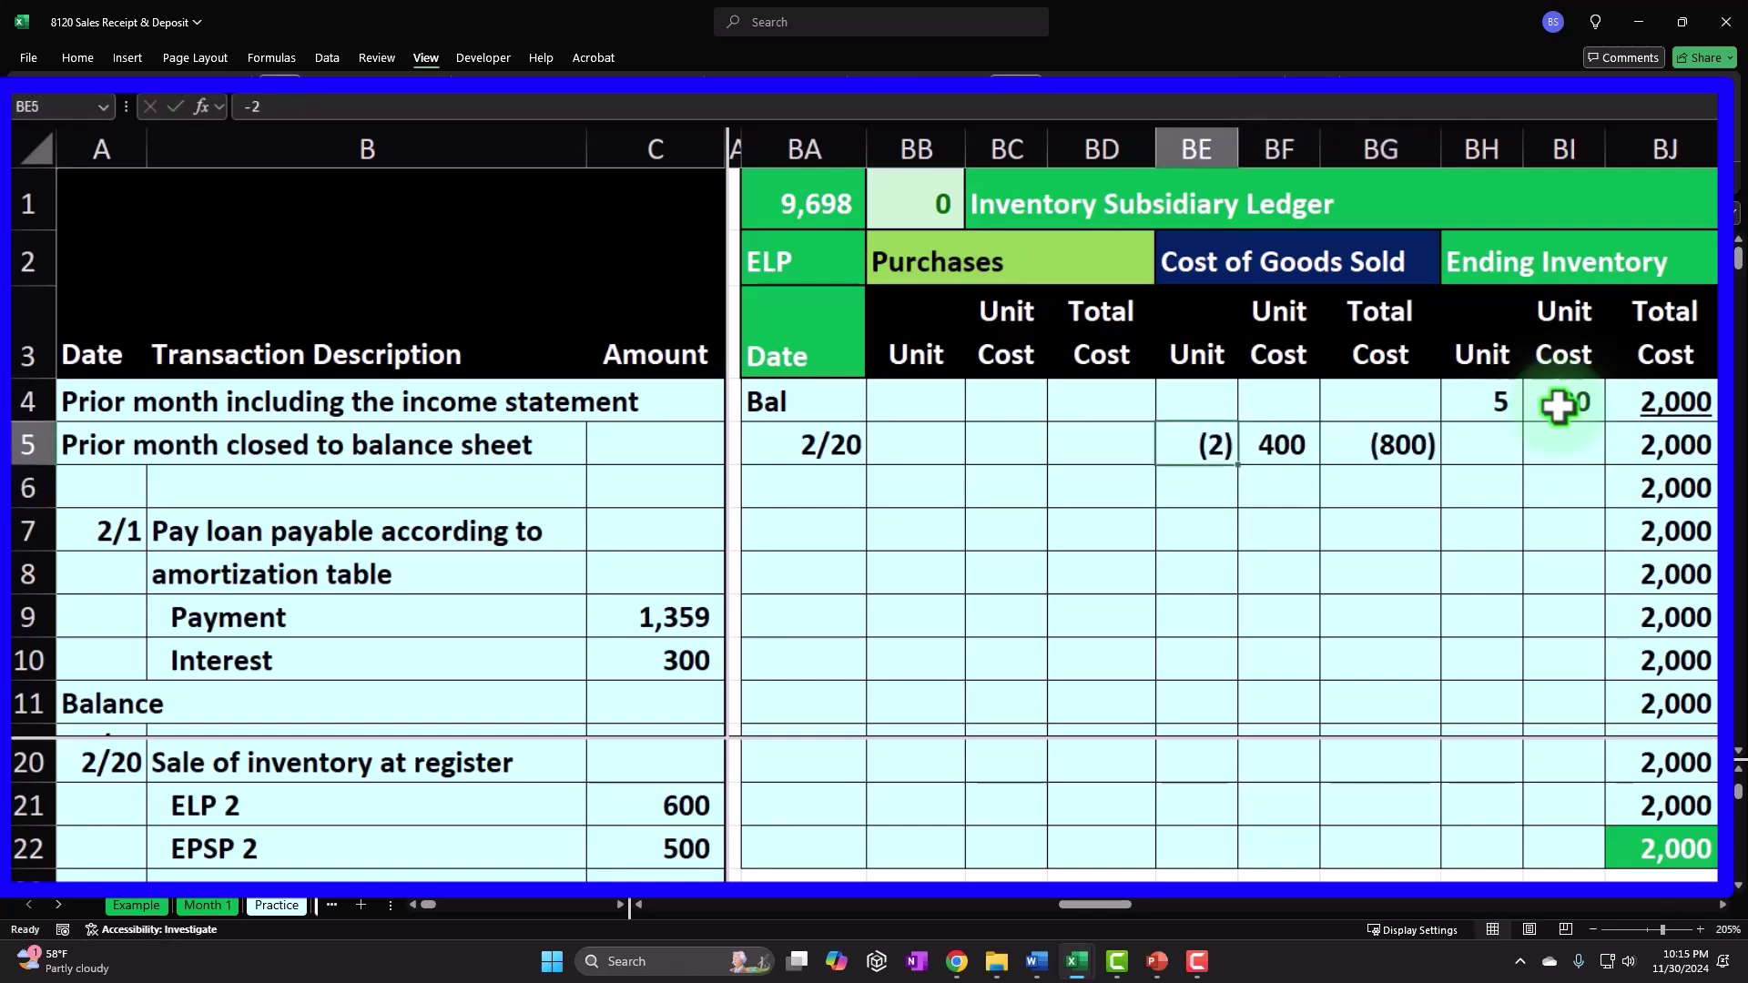
Step: Fill the ELP Ending Inventory for 2/20 with units =BE5, the unit cost of 400, and total cost as units times unit cost
{"action": "key", "text": "Right"}
{"action": "key", "text": "Right"}
{"action": "key", "text": "Right"}
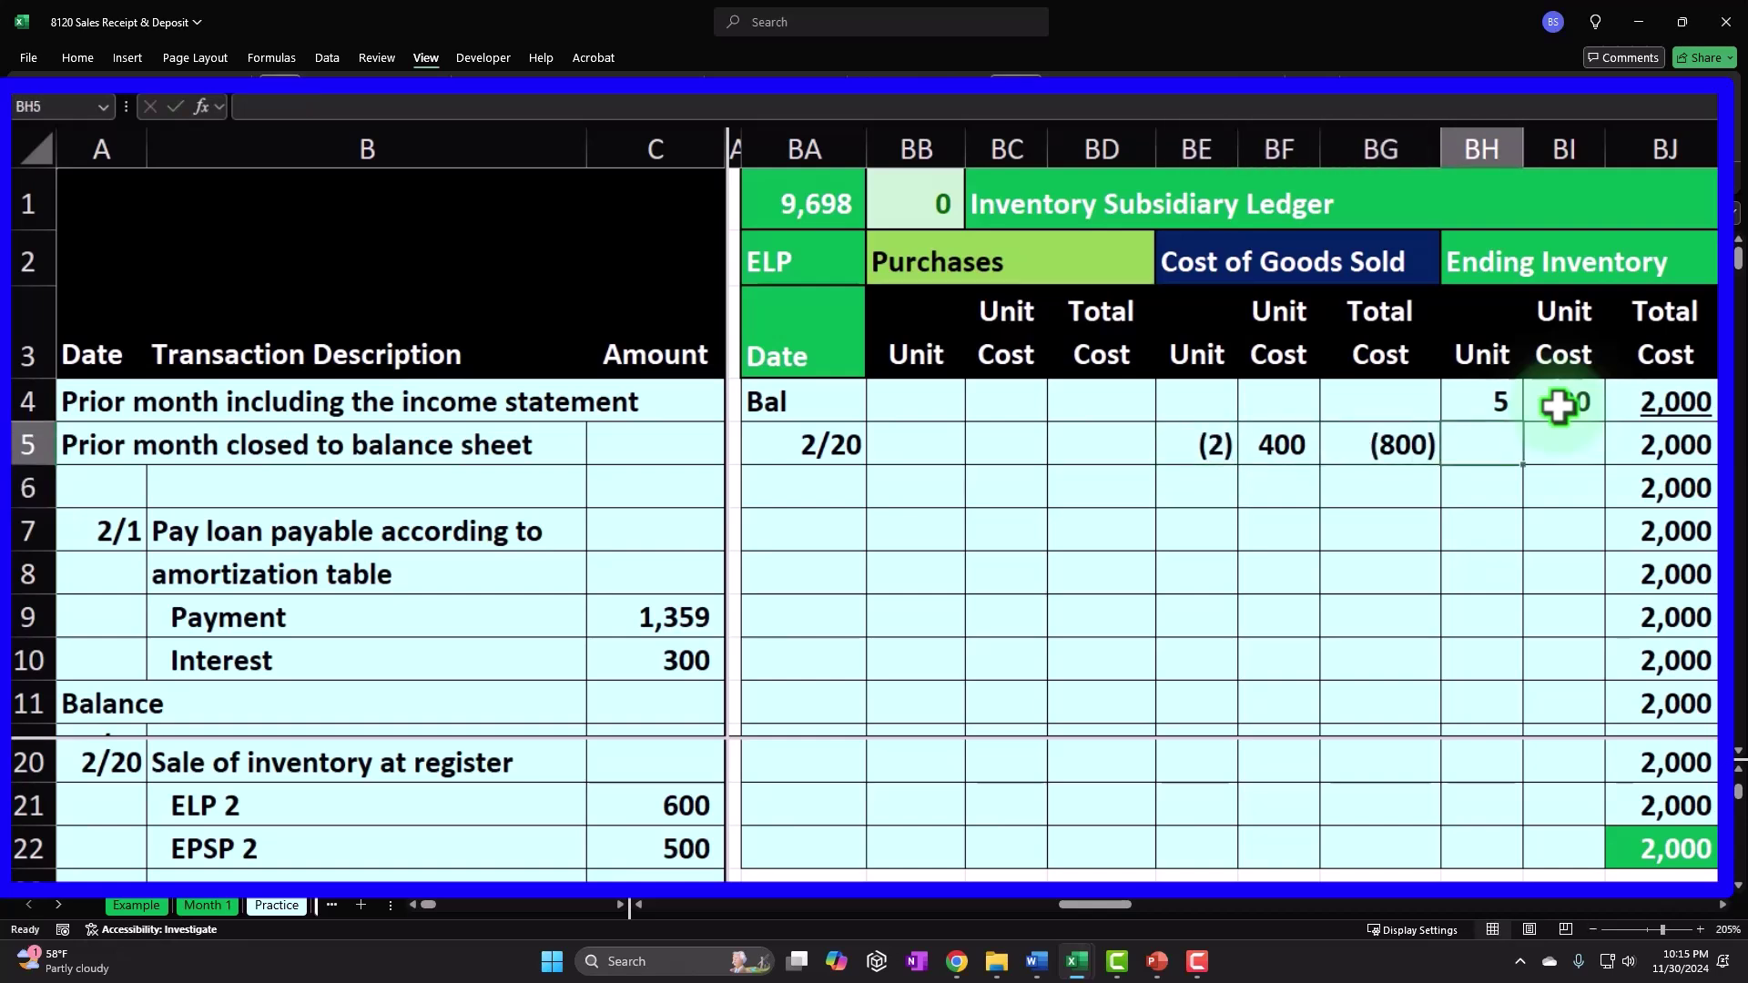
{"action": "key", "text": "Tab"}
{"action": "key", "text": "Tab"}
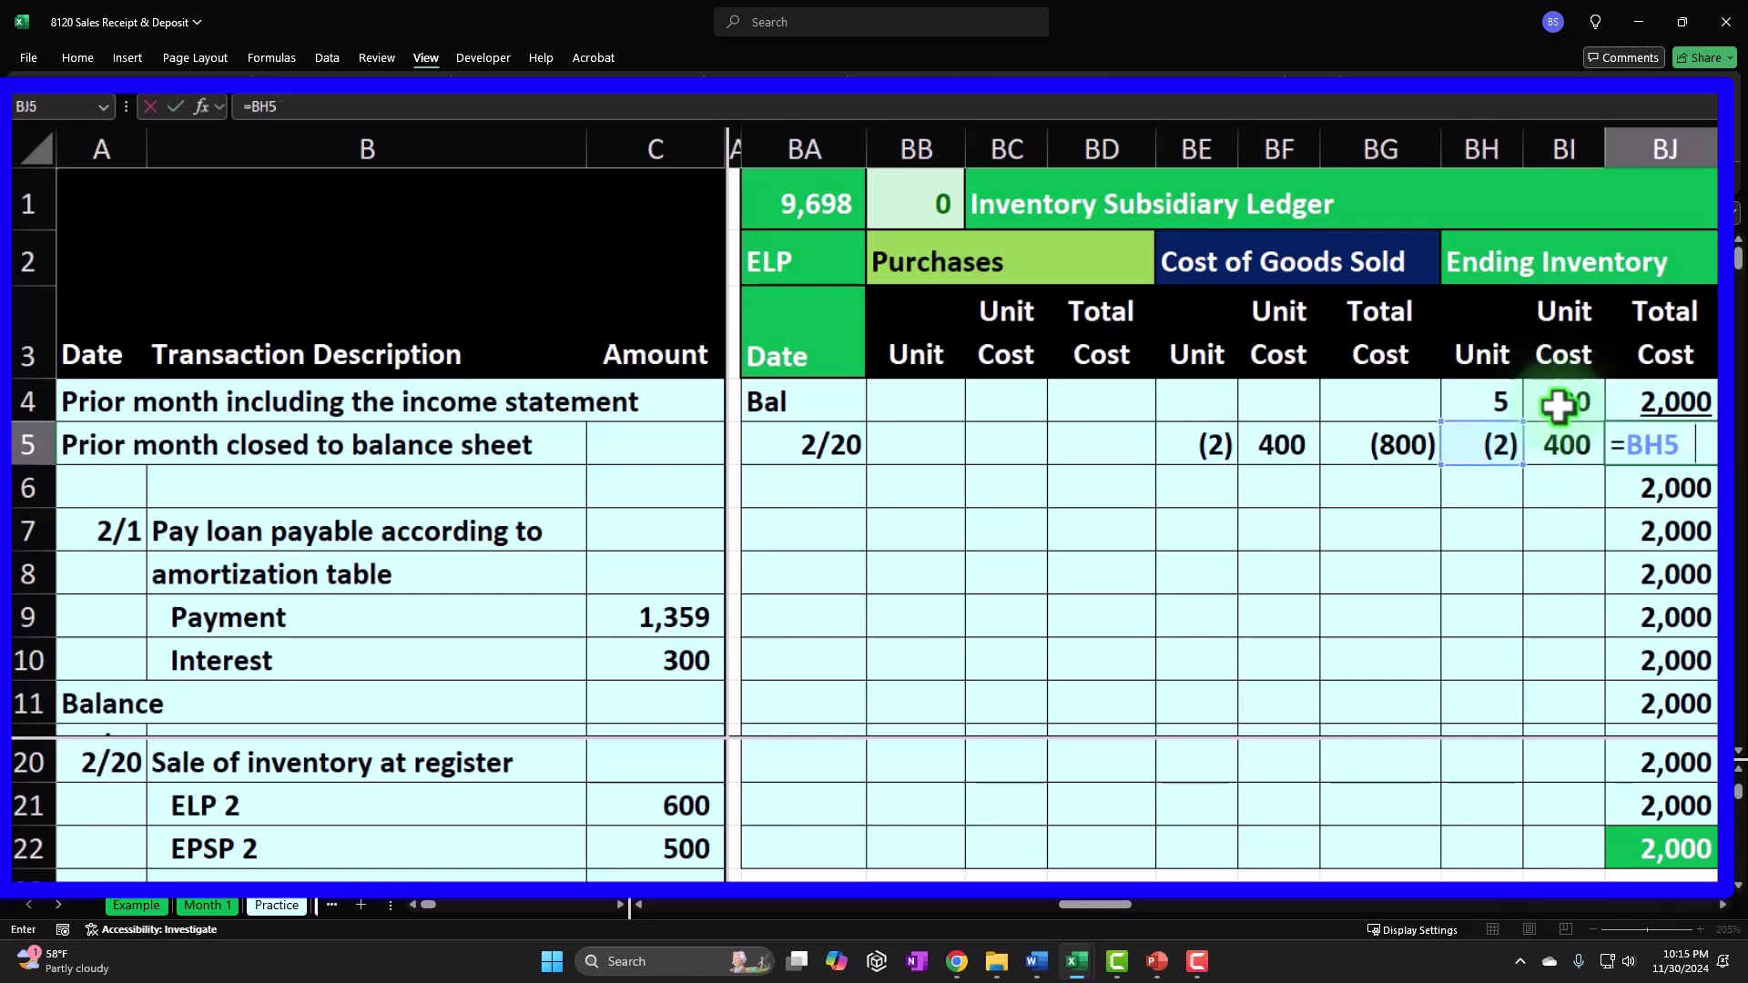
{"action": "key", "text": "Return"}
Step: Underline the 2/20 Ending Inventory cells BH5:BJ5 in the ELP ledger
{"action": "key", "text": "Up"}
{"action": "key", "text": "shift+Right"}
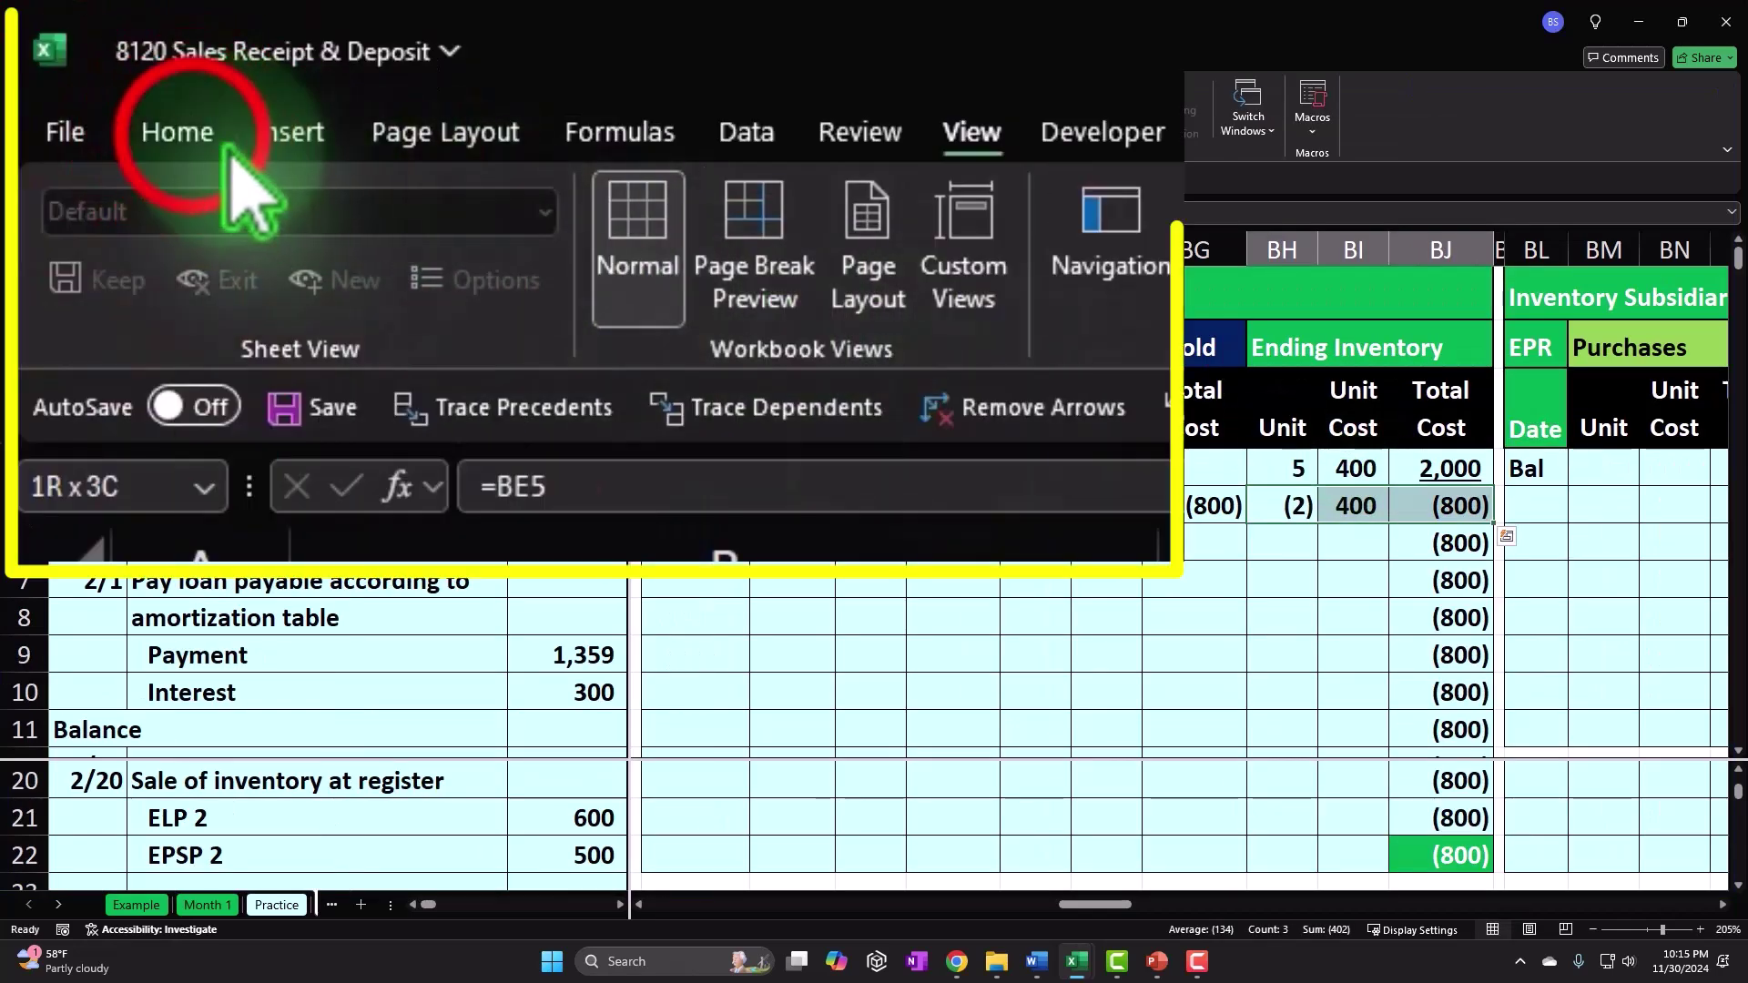
{"action": "left_click", "coordinate": [77, 58]}
{"action": "left_click", "coordinate": [528, 279]}
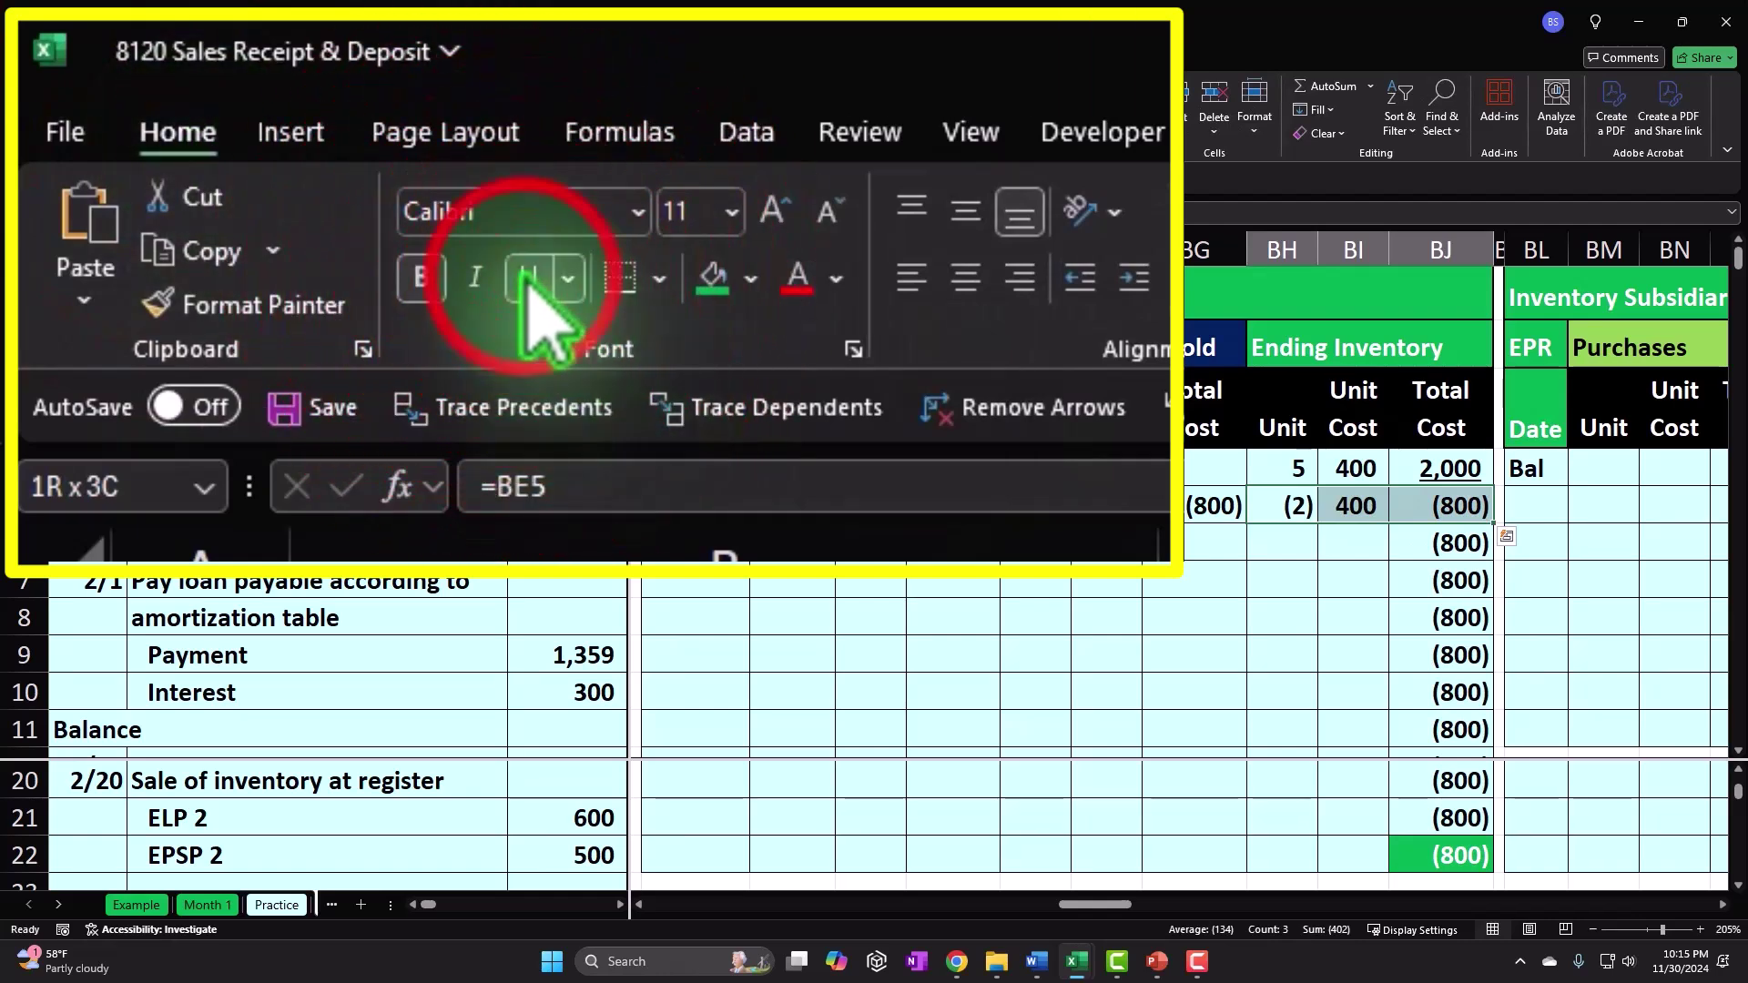
Step: Sum the remaining ELP units in BH6 with =SUM(BH4:BH5)
{"action": "key", "text": "Down"}
{"action": "type", "text": "="}
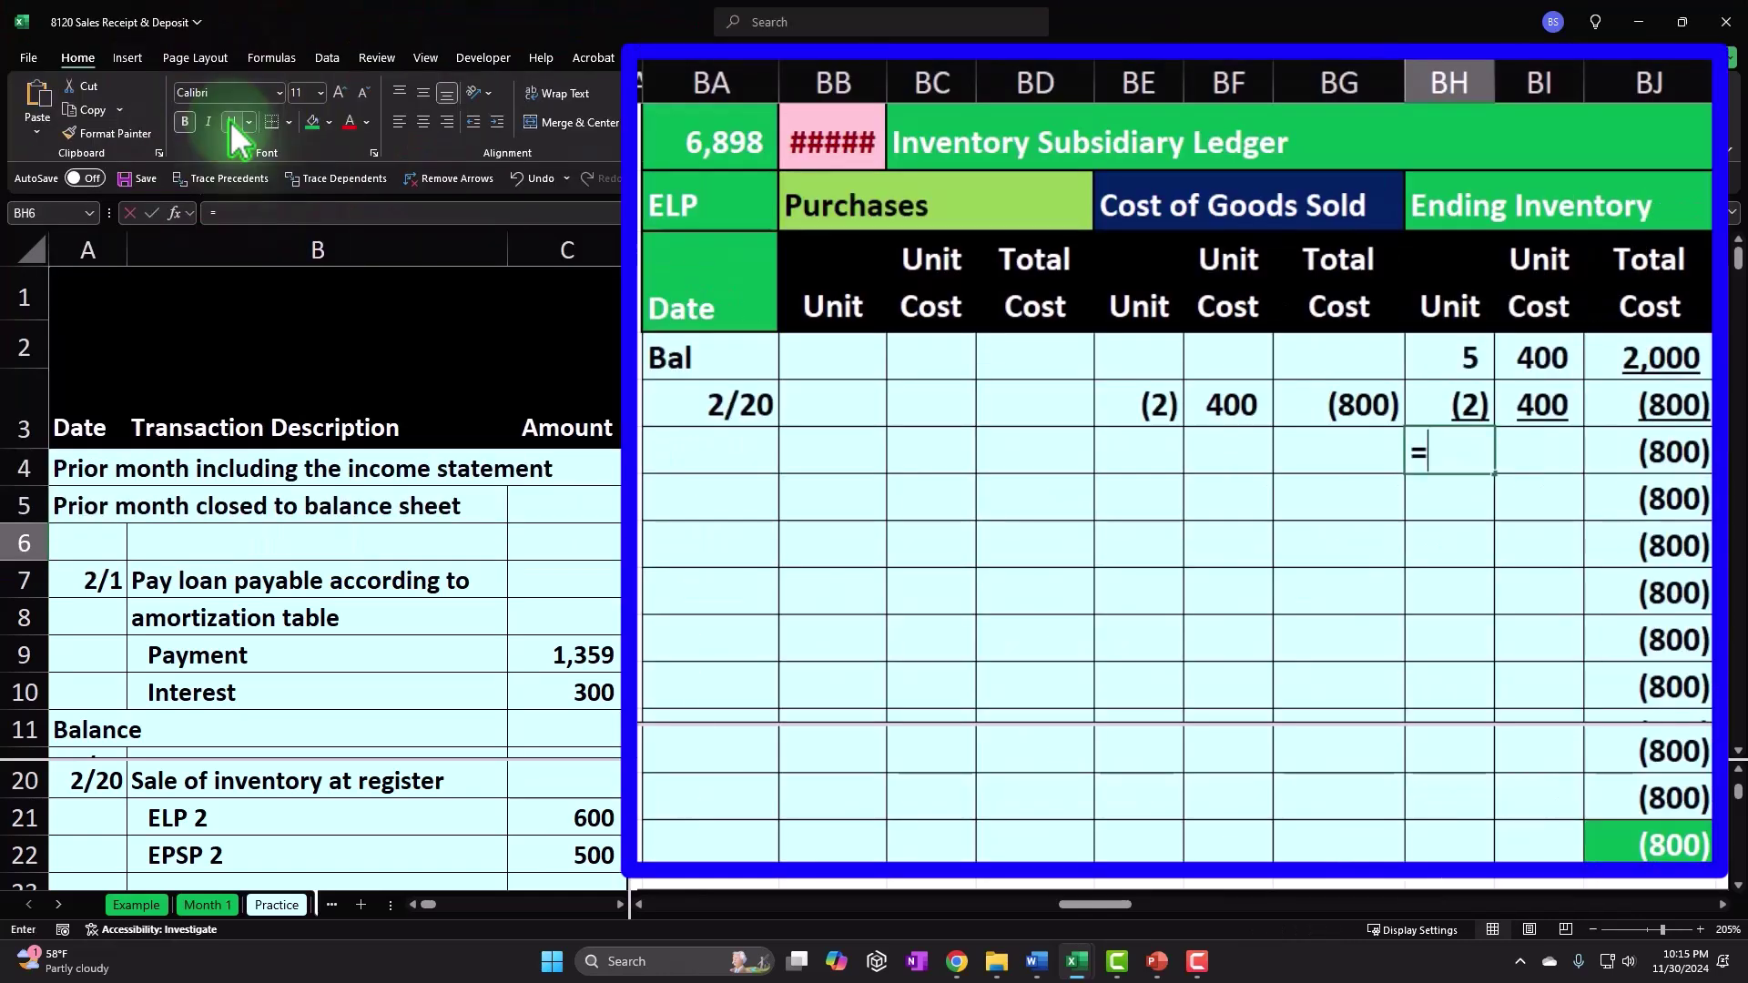
{"action": "type", "text": "sum("}
{"action": "key", "text": "Up"}
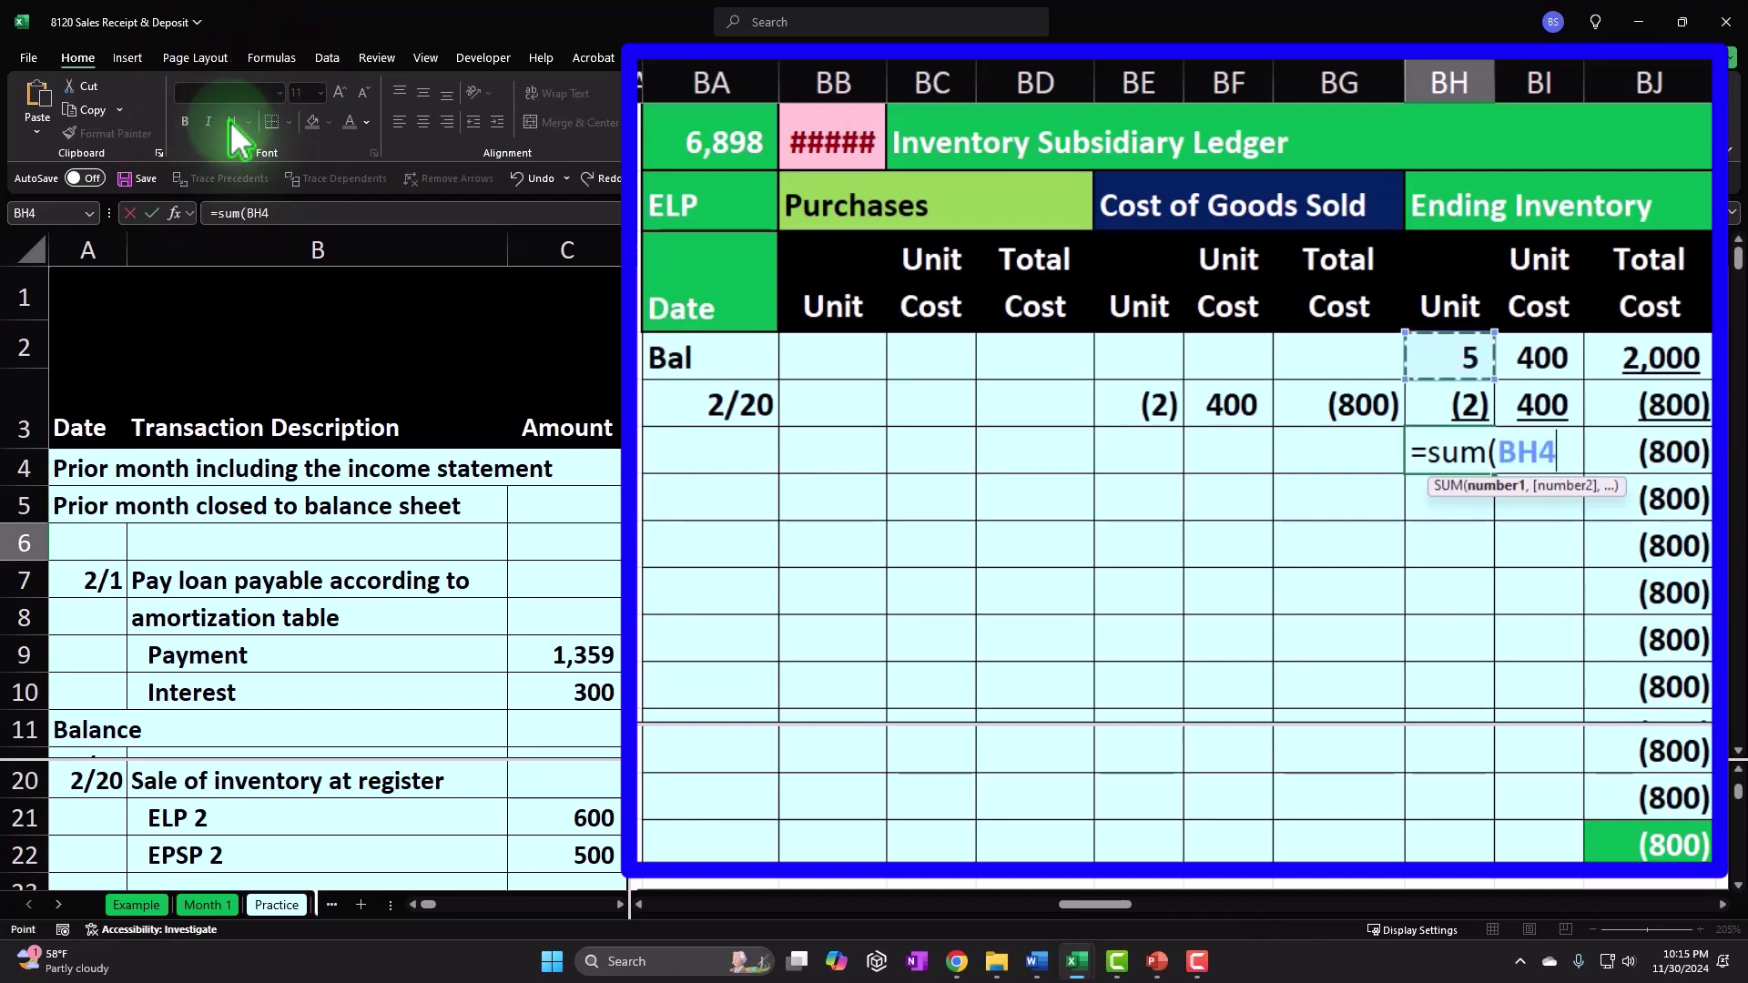
{"action": "key", "text": "shift+Down"}
{"action": "key", "text": "Return"}
{"action": "key", "text": "Up"}
Step: Carry the ELP unit cost down to BI6 and calculate the ending total cost in BJ6 with =BH6*BI6
{"action": "key", "text": "Right"}
{"action": "type", "text": "="}
{"action": "key", "text": "Up"}
{"action": "key", "text": "Tab"}
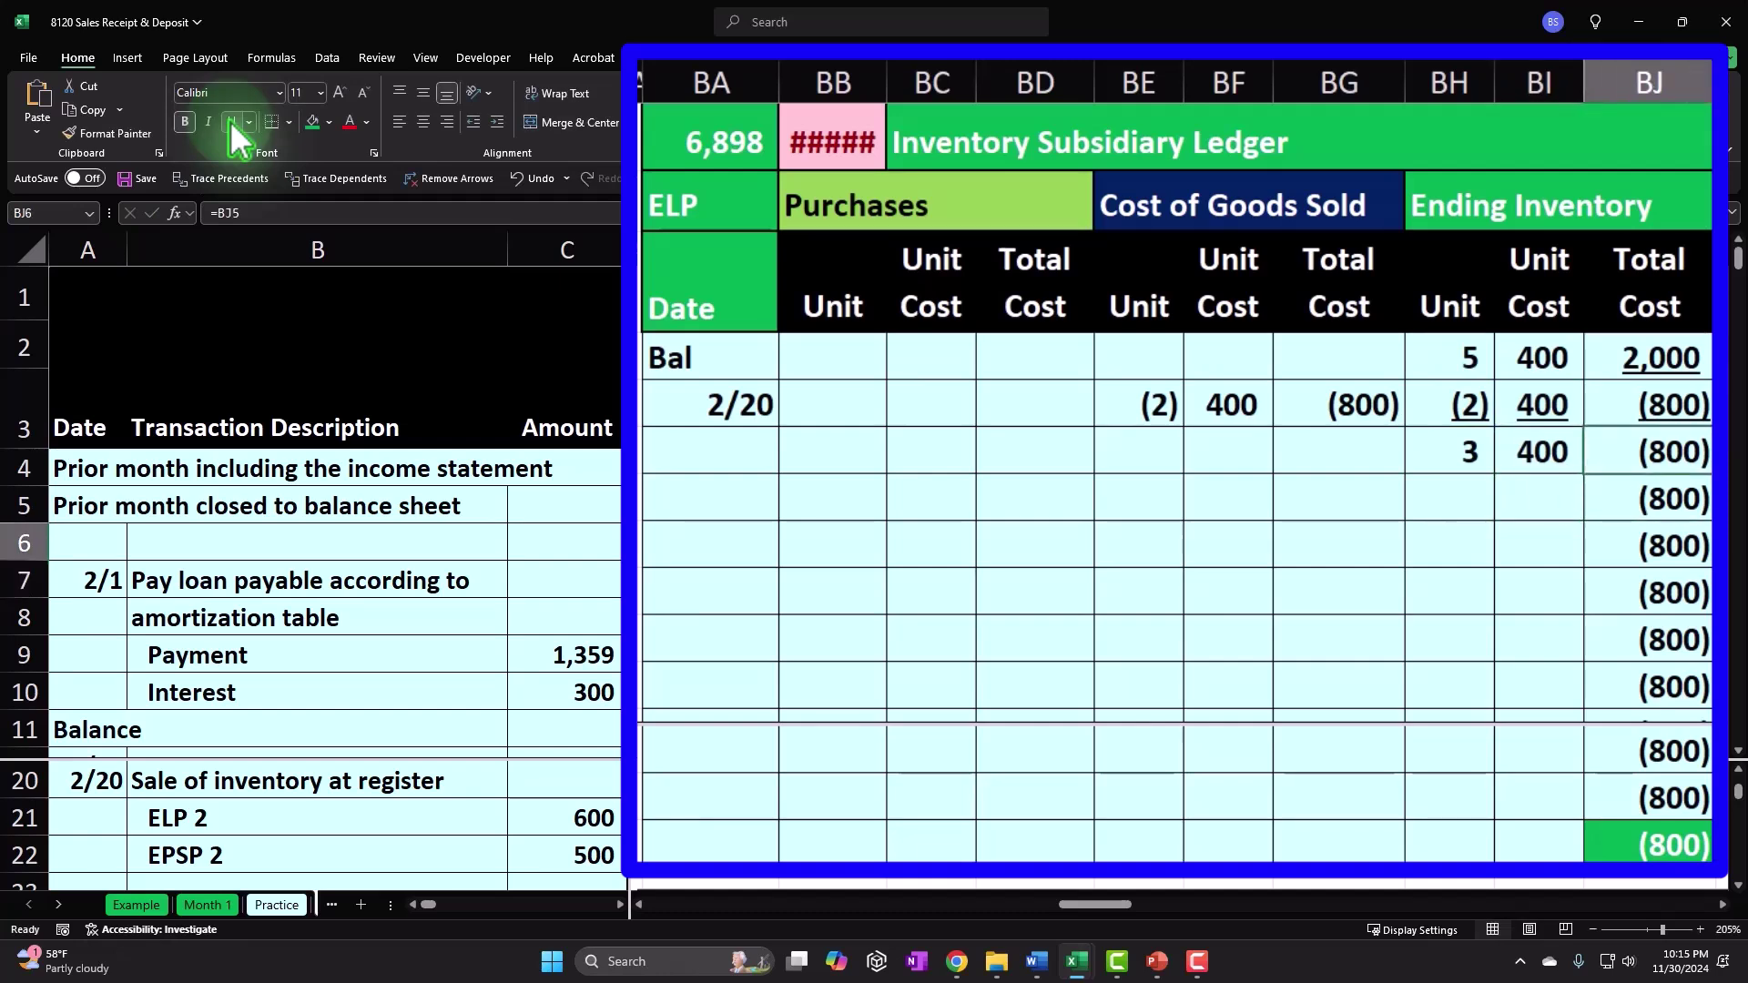
{"action": "type", "text": "="}
{"action": "key", "text": "Left"}
{"action": "key", "text": "Left"}
{"action": "type", "text": "*"}
{"action": "key", "text": "Left"}
{"action": "key", "text": "Return"}
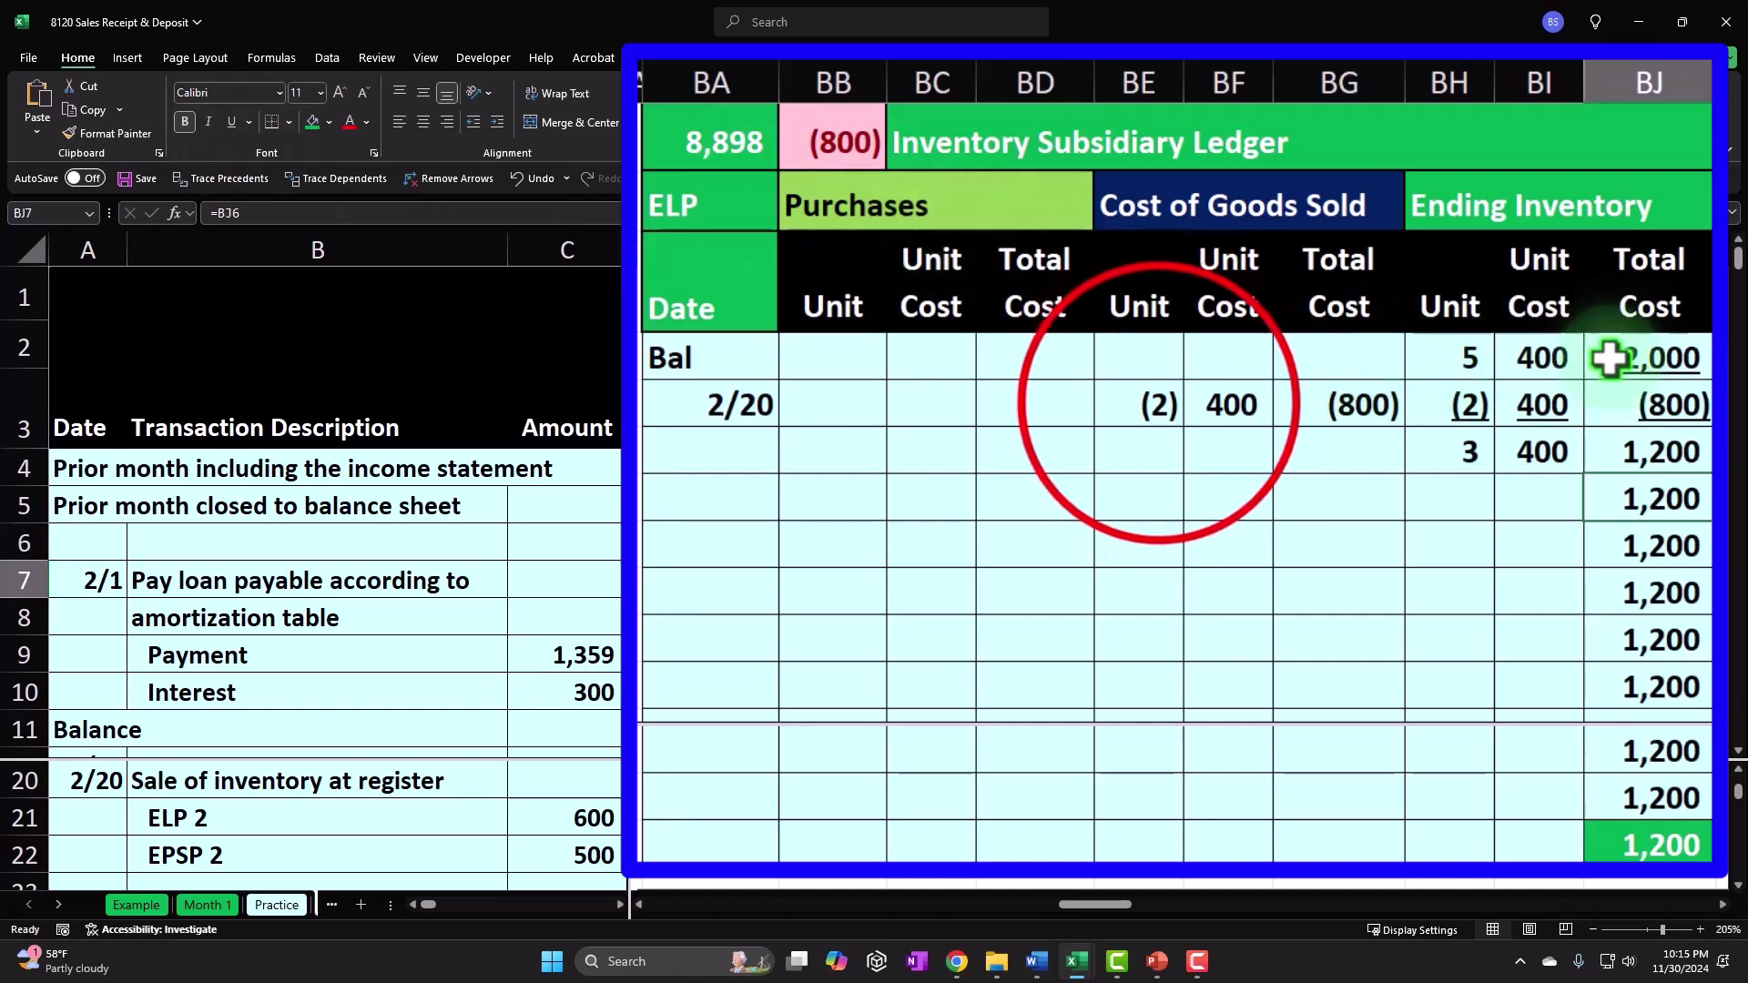
Step: Fill the ELP cost of goods sold cells BE5:BG5 with the standard light green color
{"action": "left_click_drag", "start_coordinate": [1171, 401], "coordinate": [1296, 403]}
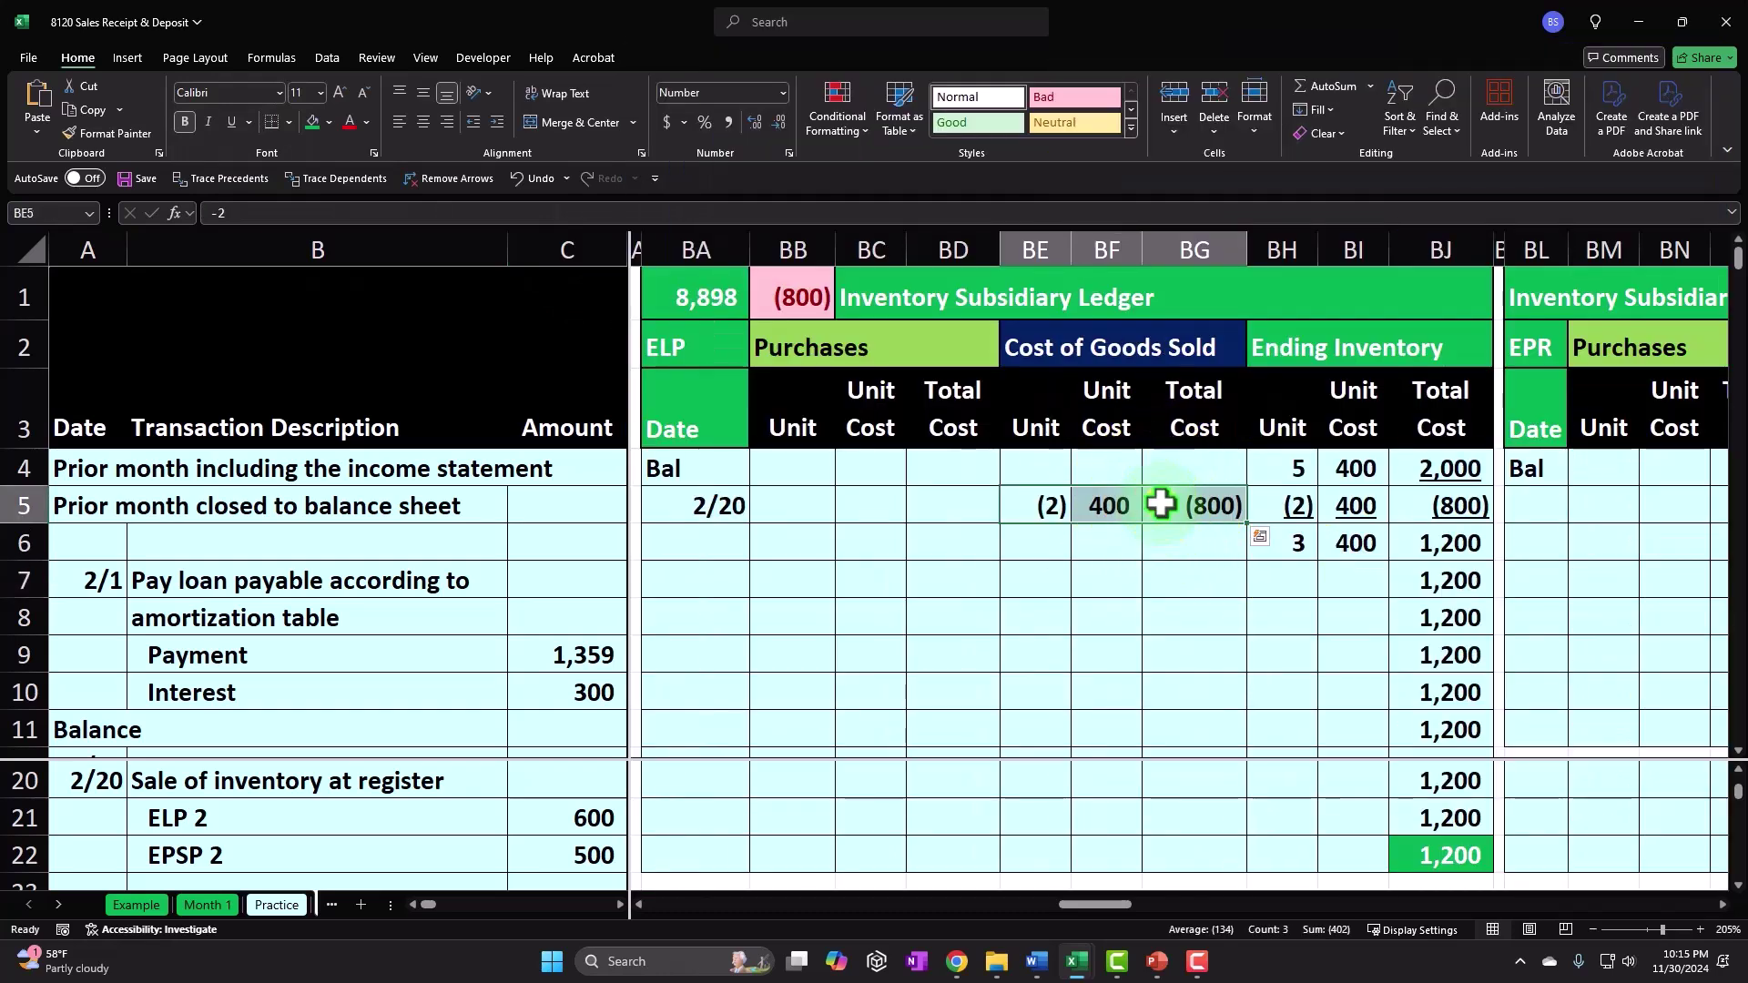
{"action": "right_click", "coordinate": [1161, 505]}
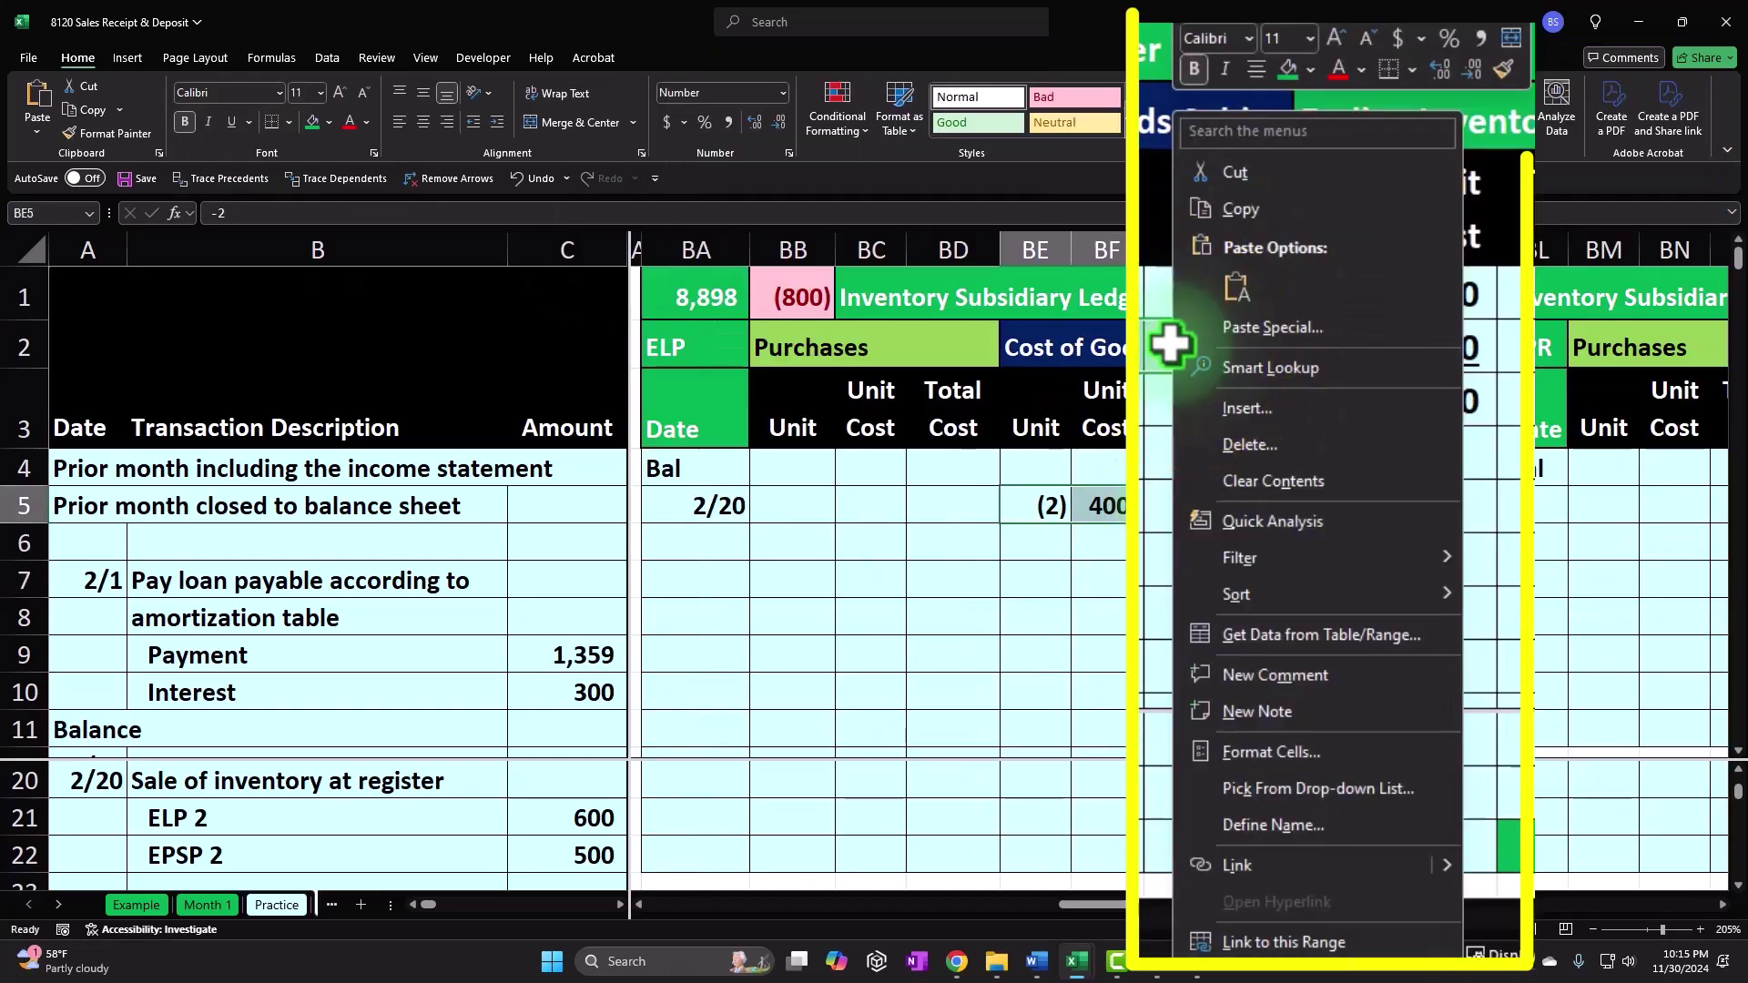
{"action": "left_click", "coordinate": [1314, 66]}
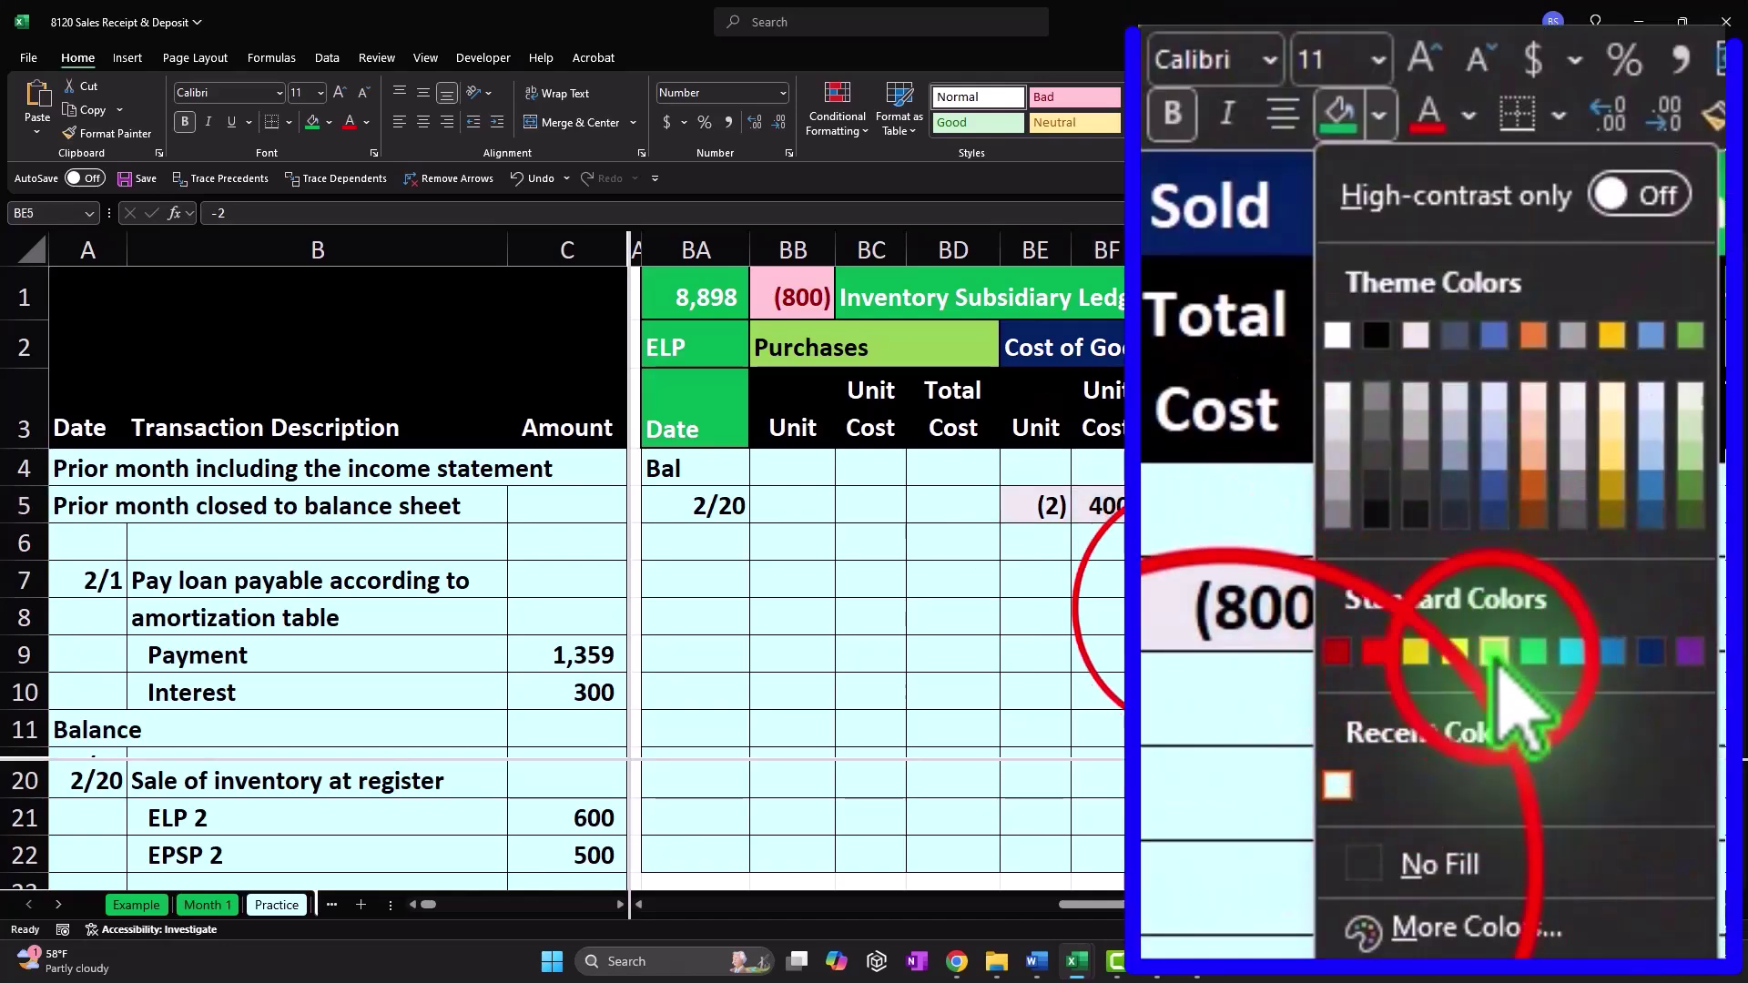
{"action": "left_click", "coordinate": [1304, 523]}
{"action": "left_click", "coordinate": [1196, 614]}
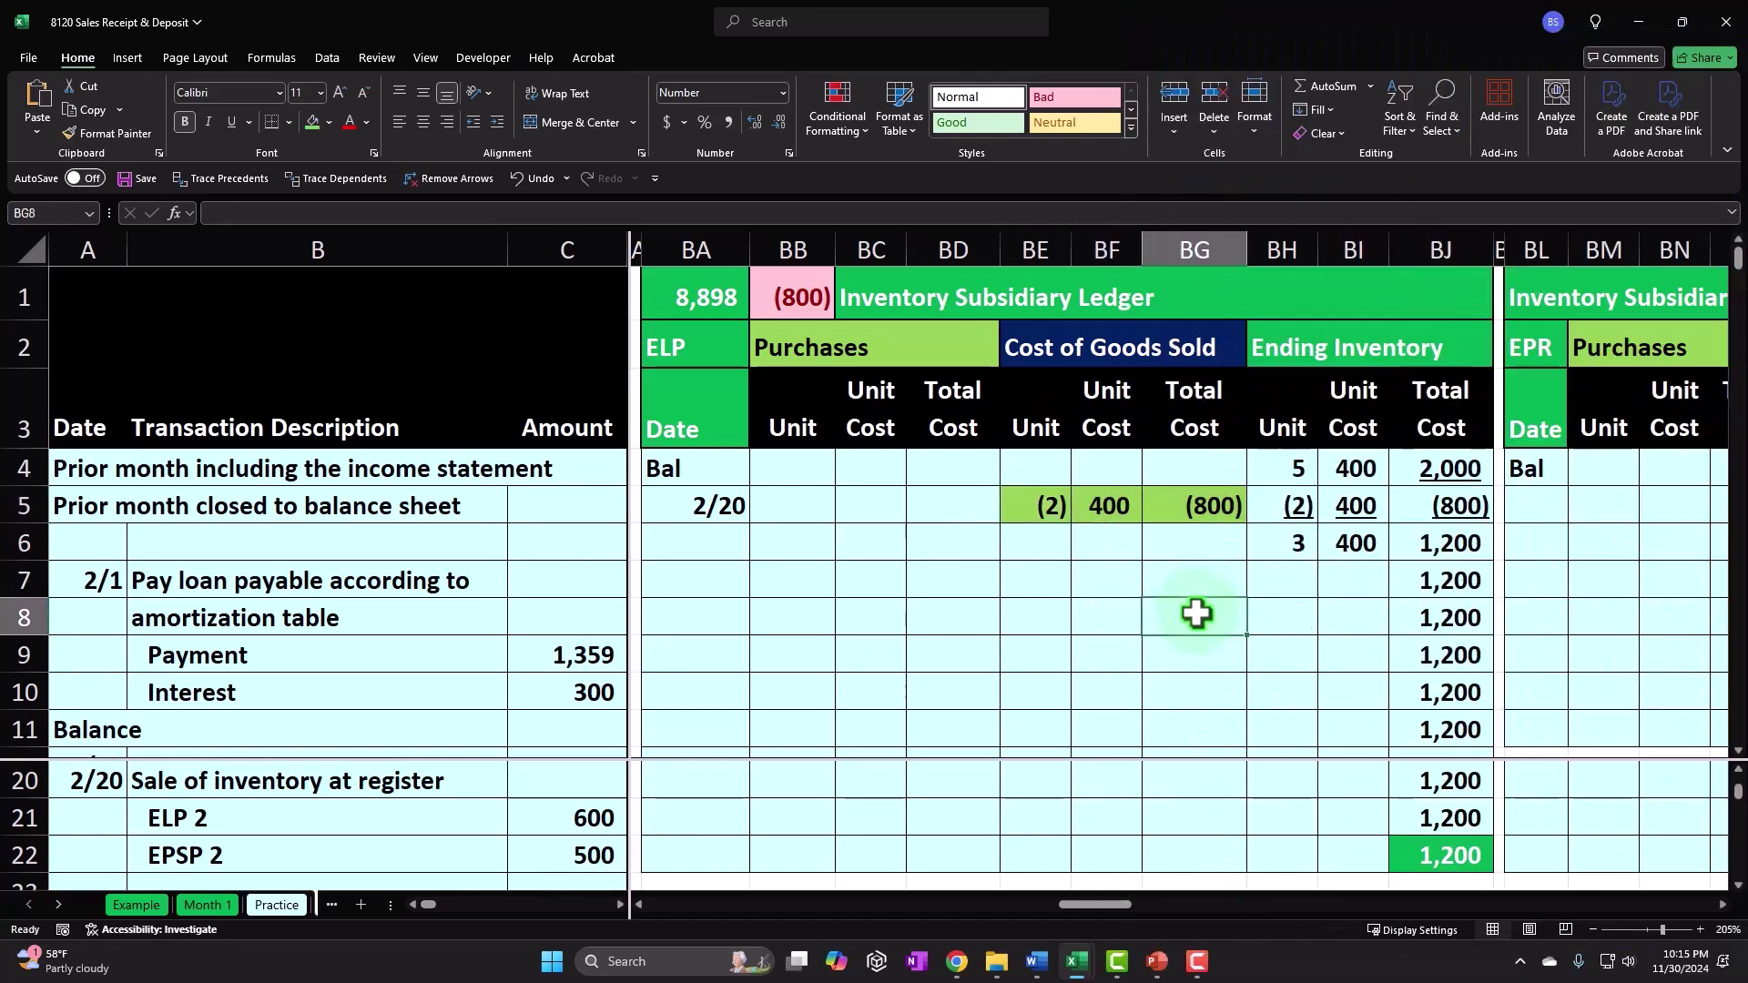
Step: Link the date in BA27 of the EPSP inventory ledger to the 2/20 sale with =A20
{"action": "scroll", "coordinate": [1196, 614], "scroll_direction": "down", "scroll_amount": 4}
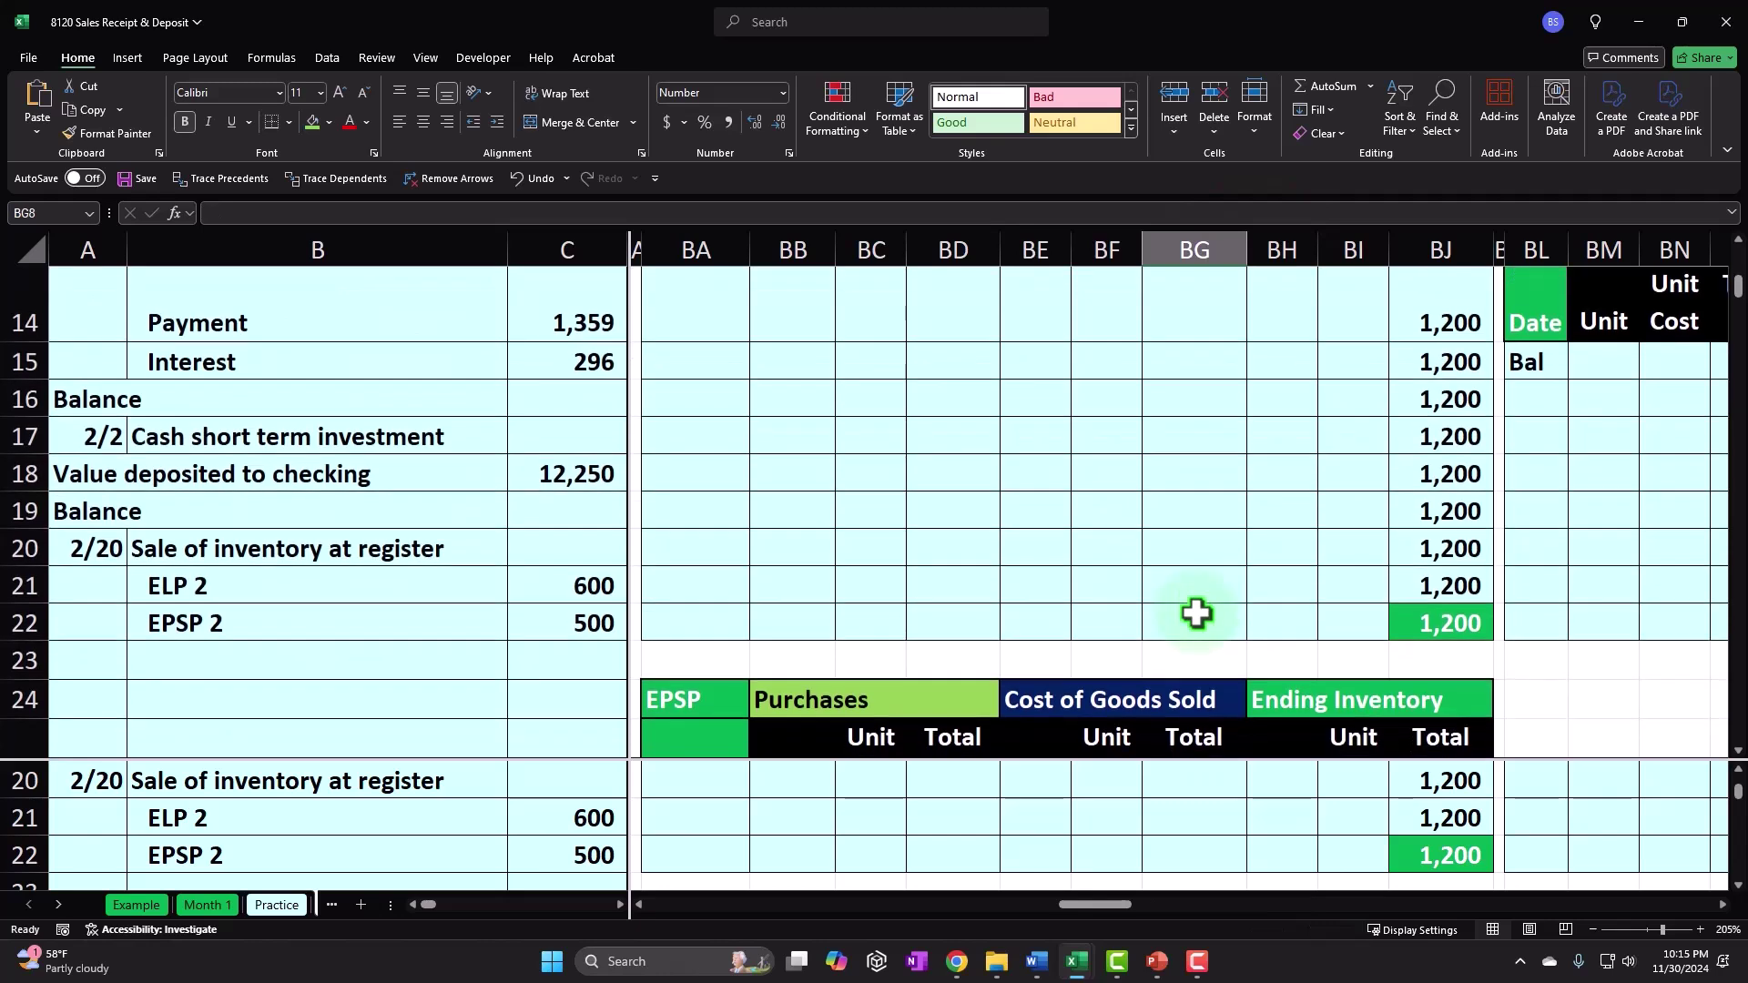
{"action": "scroll", "coordinate": [1195, 614], "scroll_direction": "down", "scroll_amount": 3}
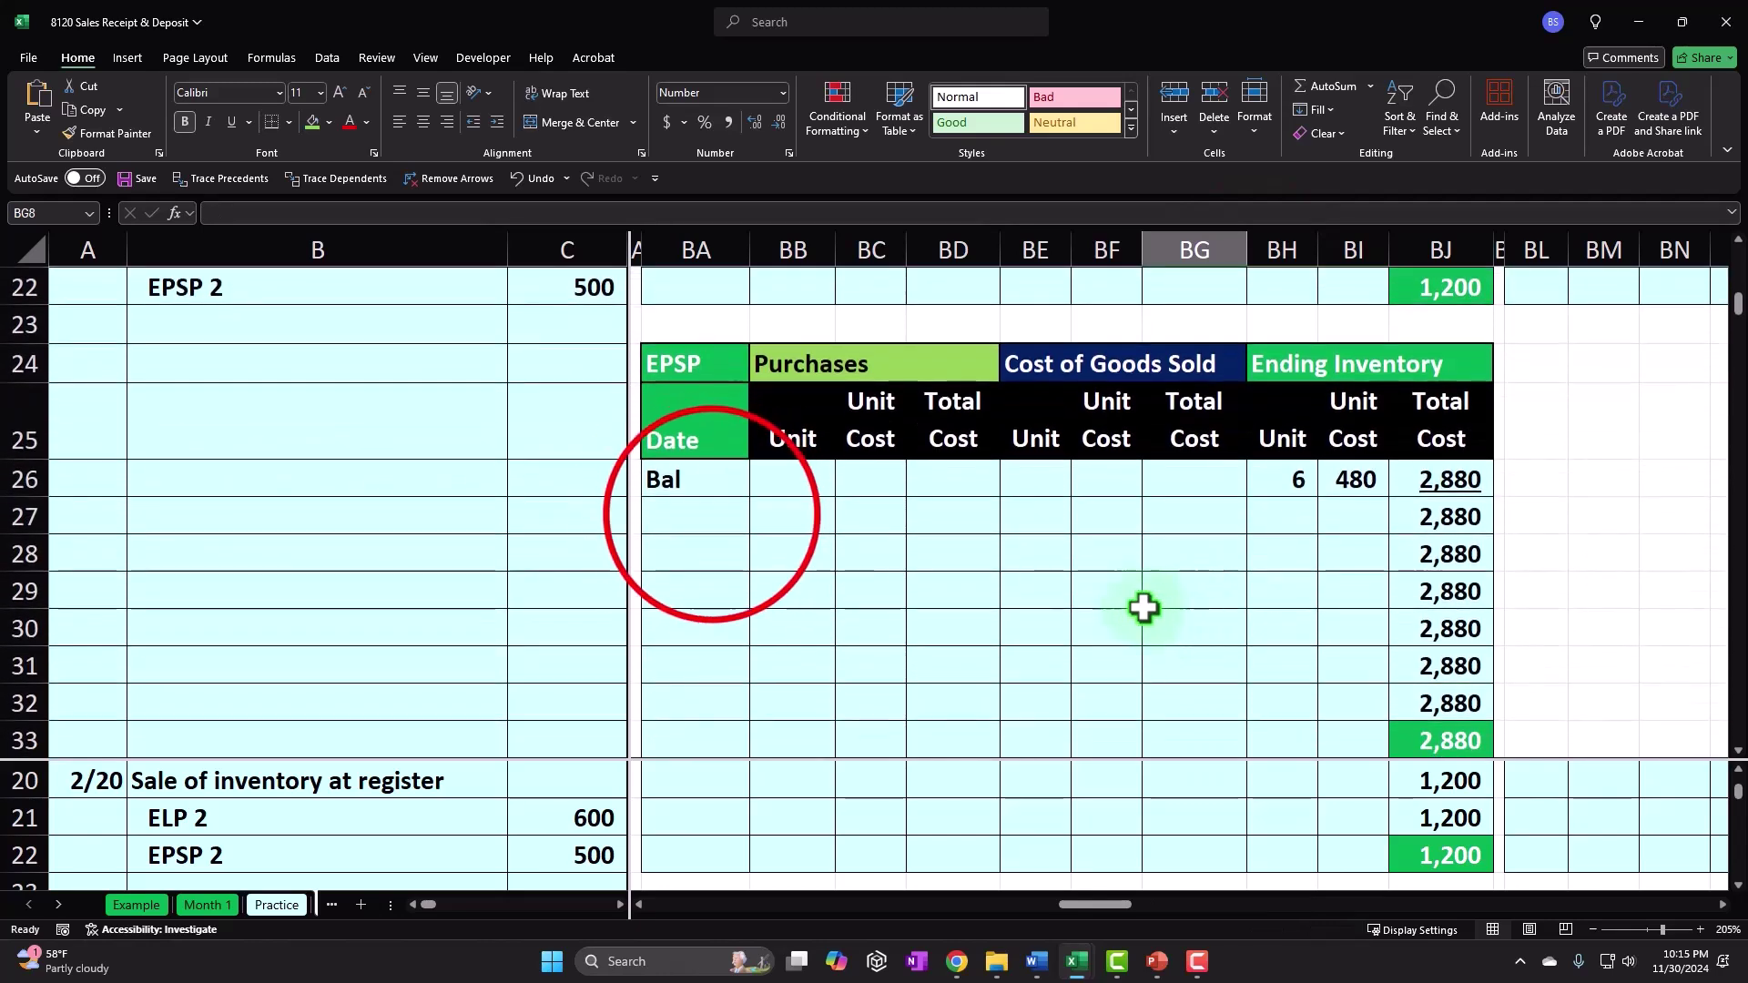
{"action": "left_click", "coordinate": [713, 511]}
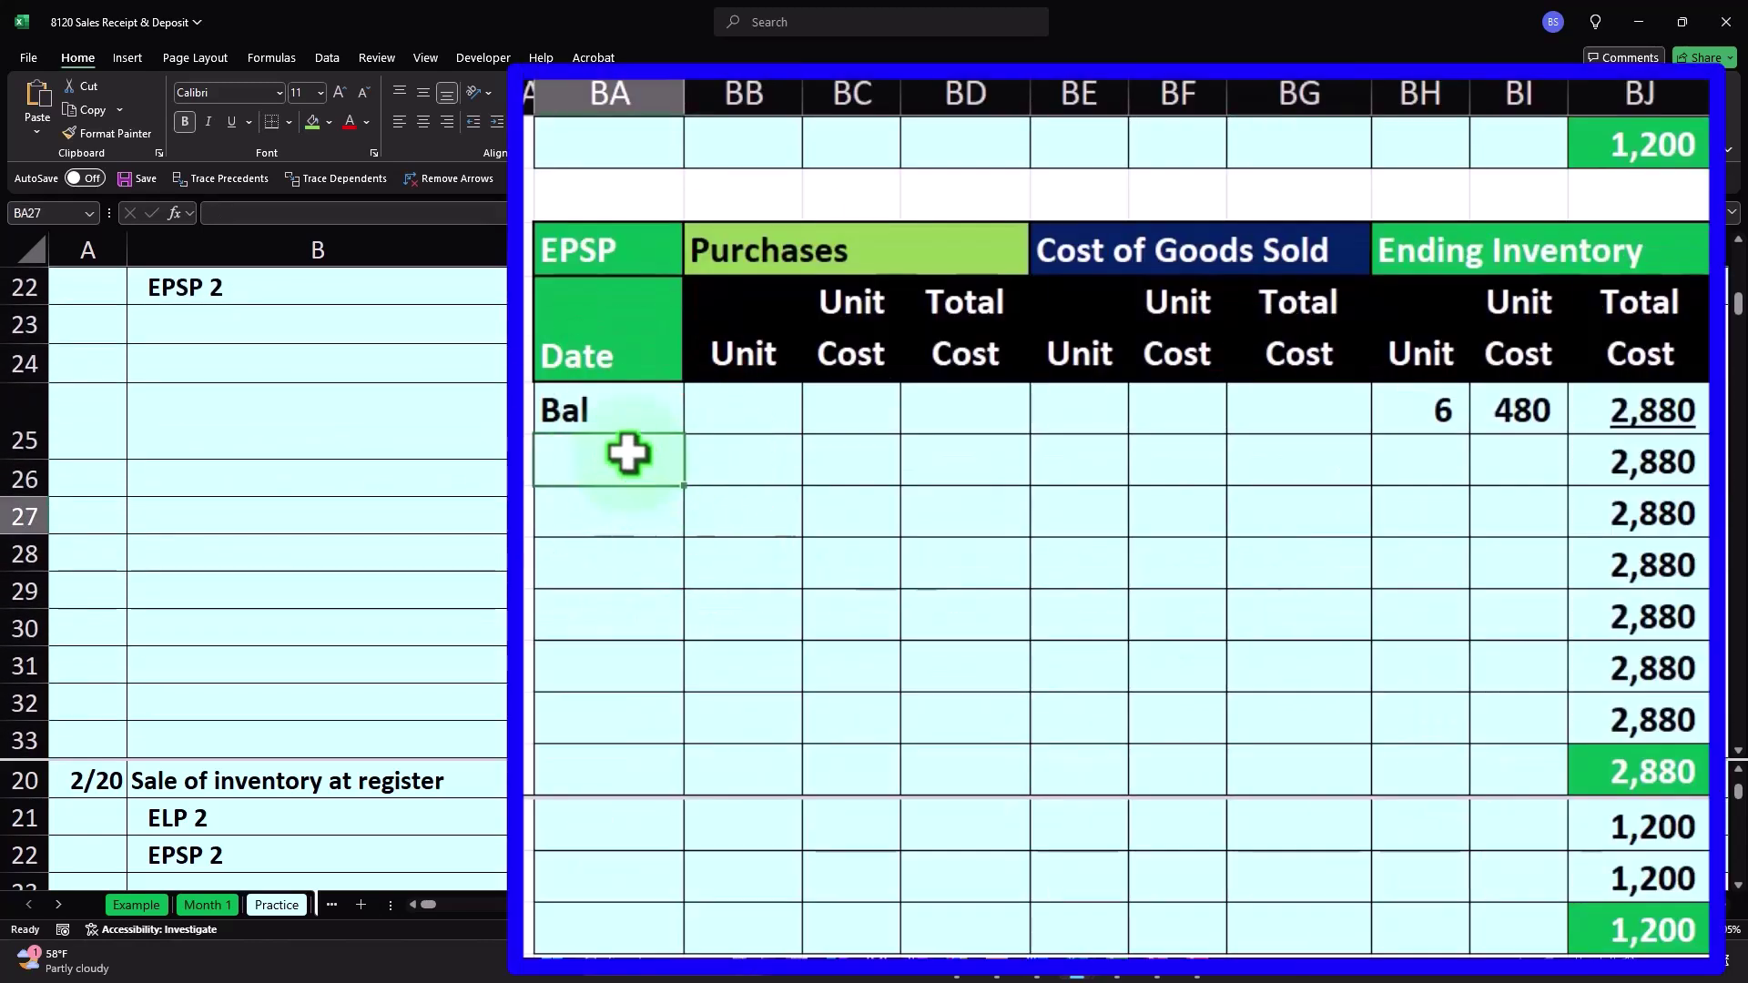
{"action": "type", "text": "="}
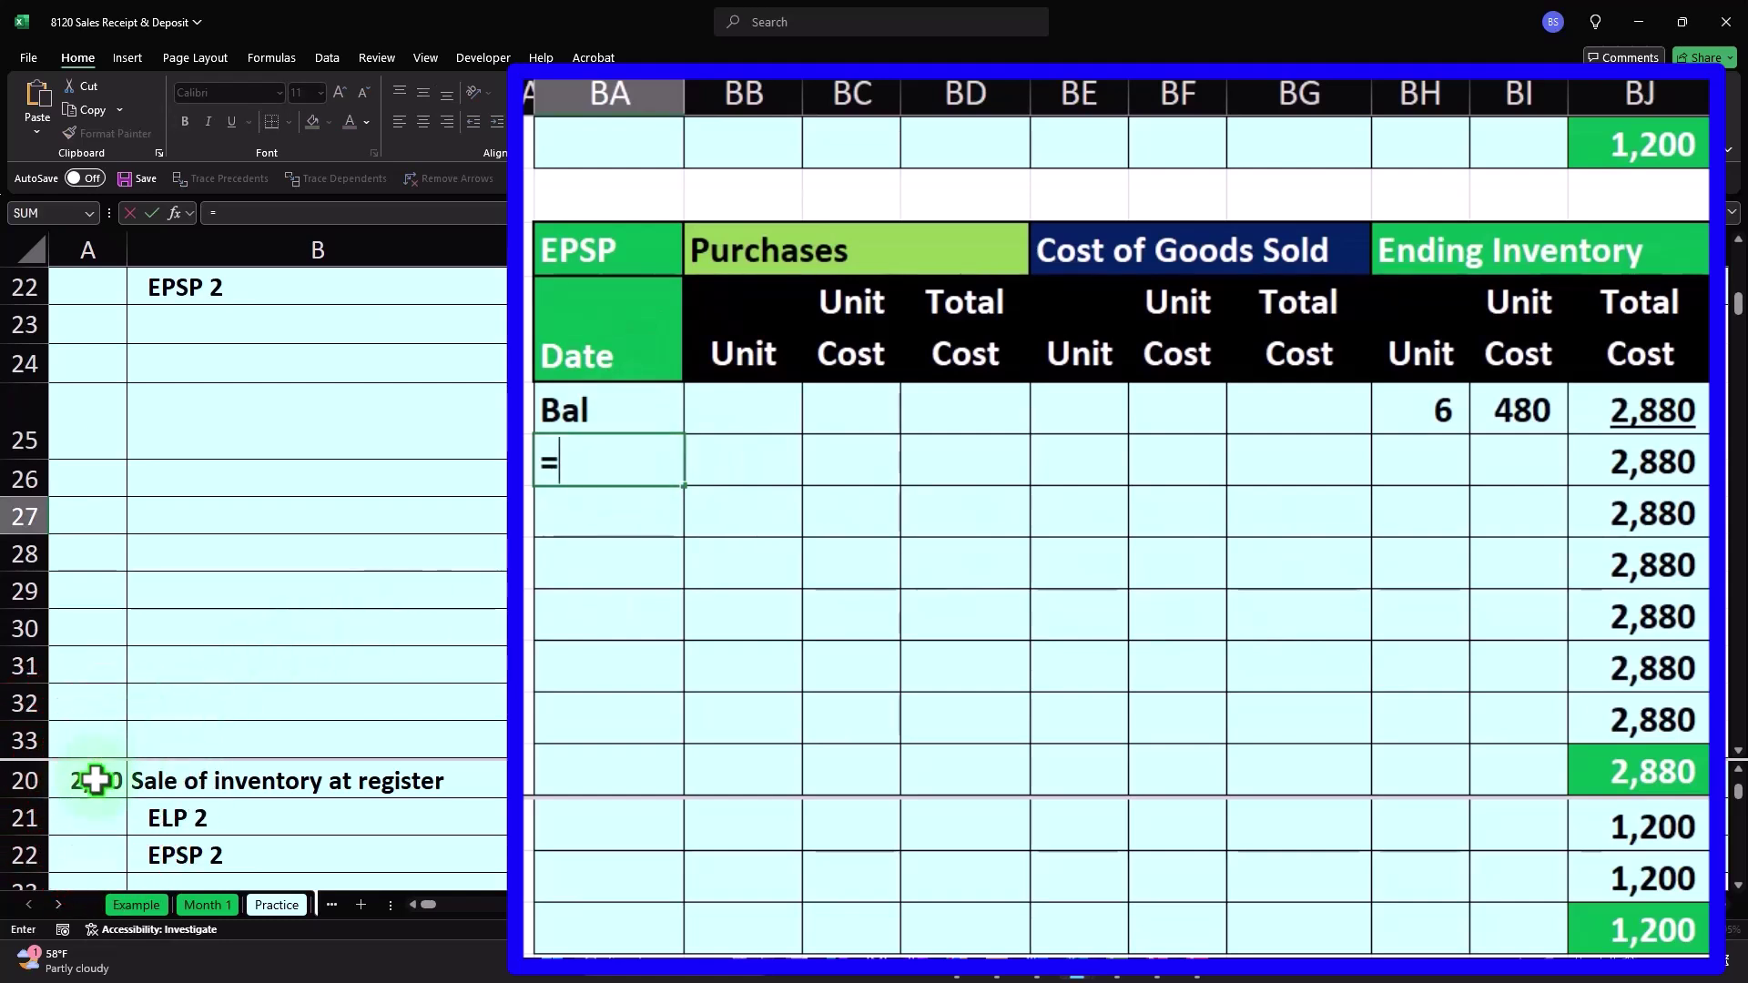
{"action": "key", "text": "Return"}
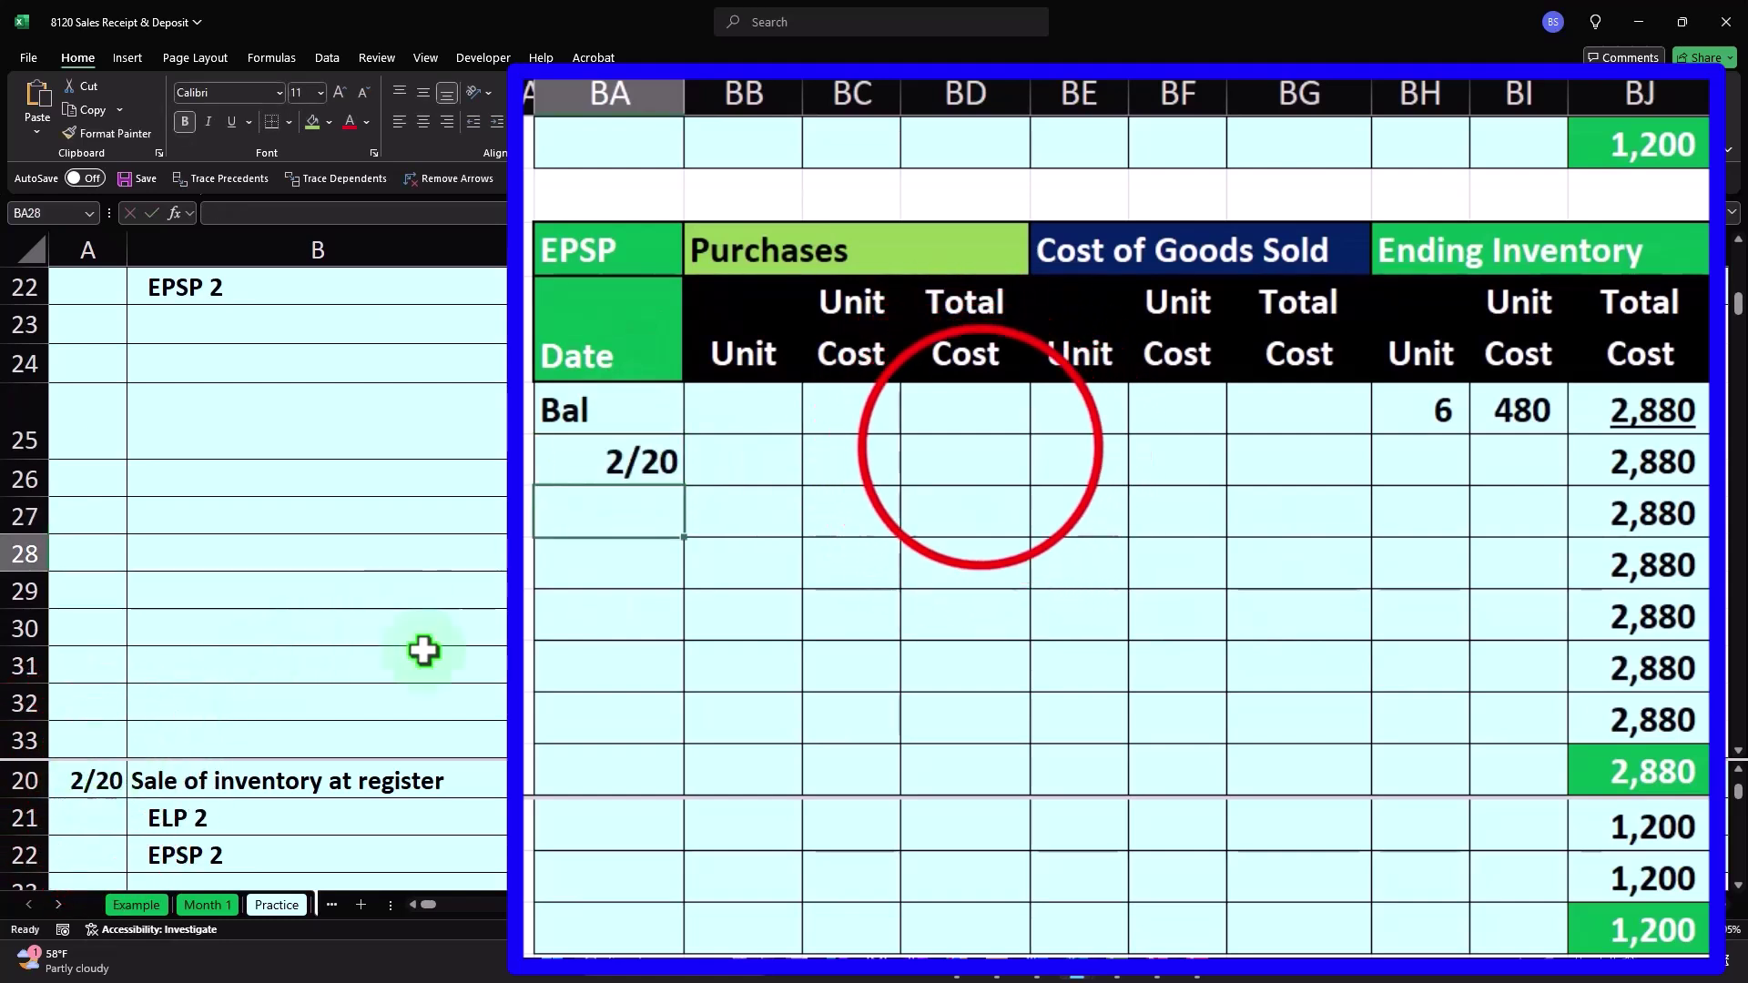
Step: Under Cost of Goods Sold on row 27 of the EPSP ledger, enter -2 units and the unit cost formula =BI26
{"action": "left_click", "coordinate": [980, 447]}
{"action": "key", "text": "Right"}
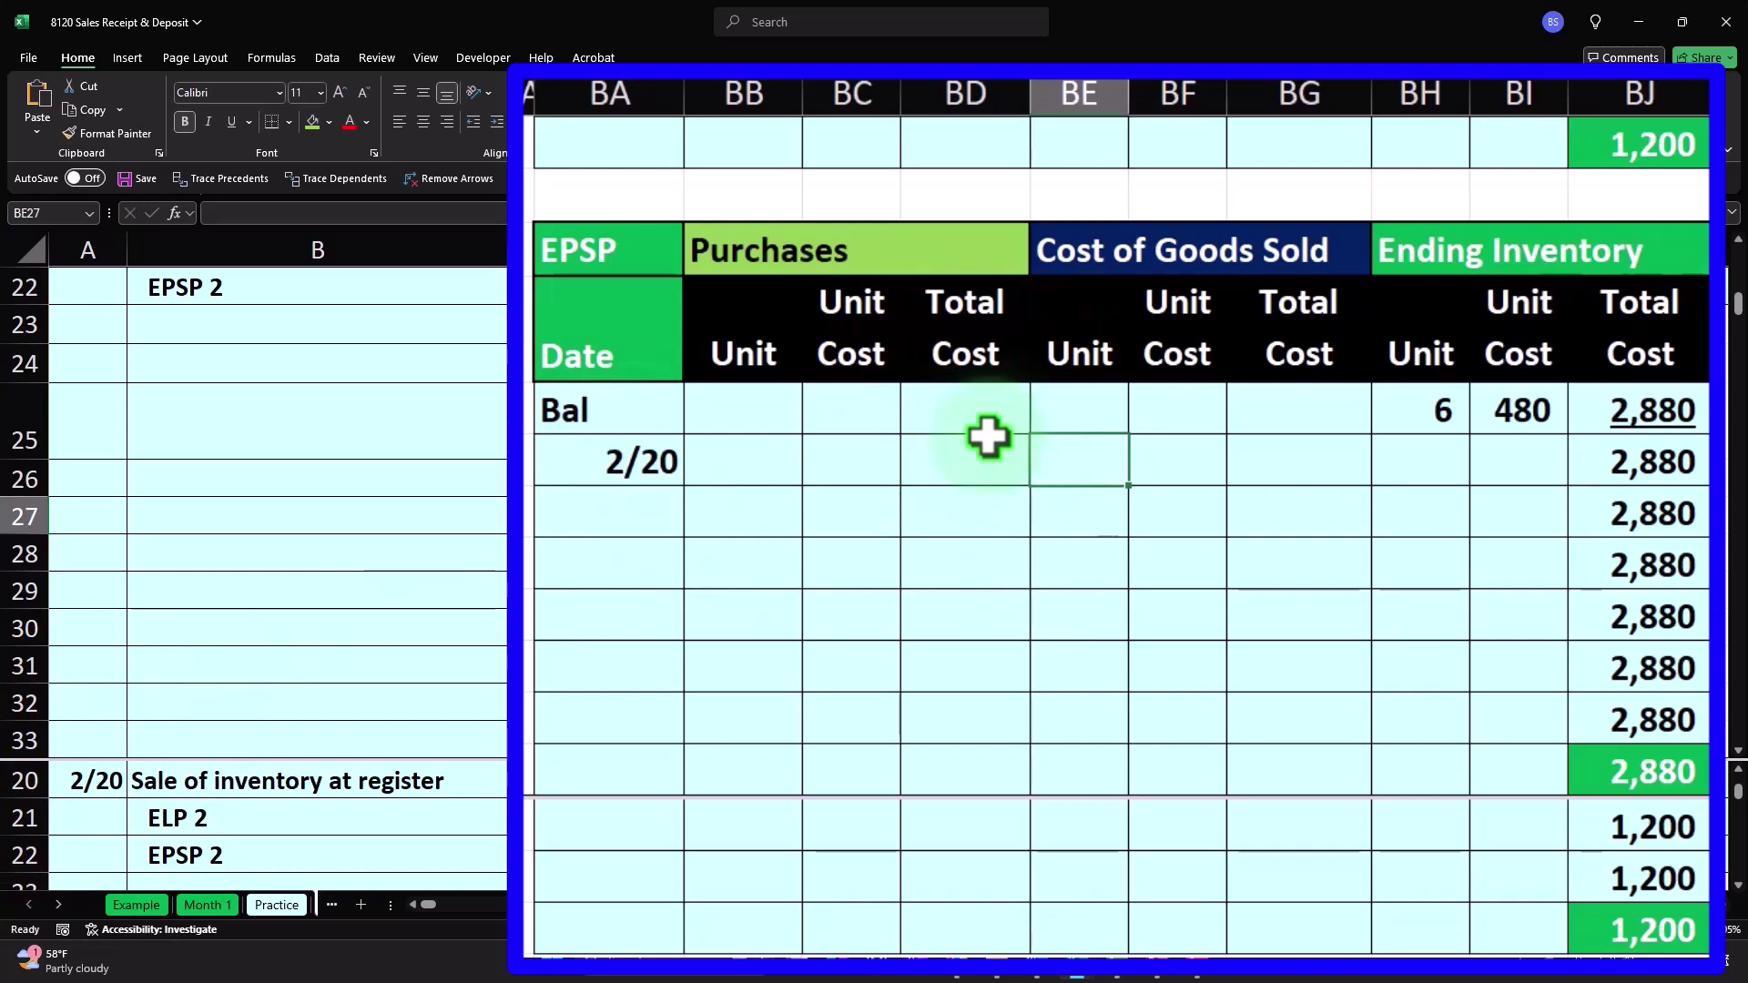
{"action": "type", "text": "2"}
{"action": "key", "text": "Right"}
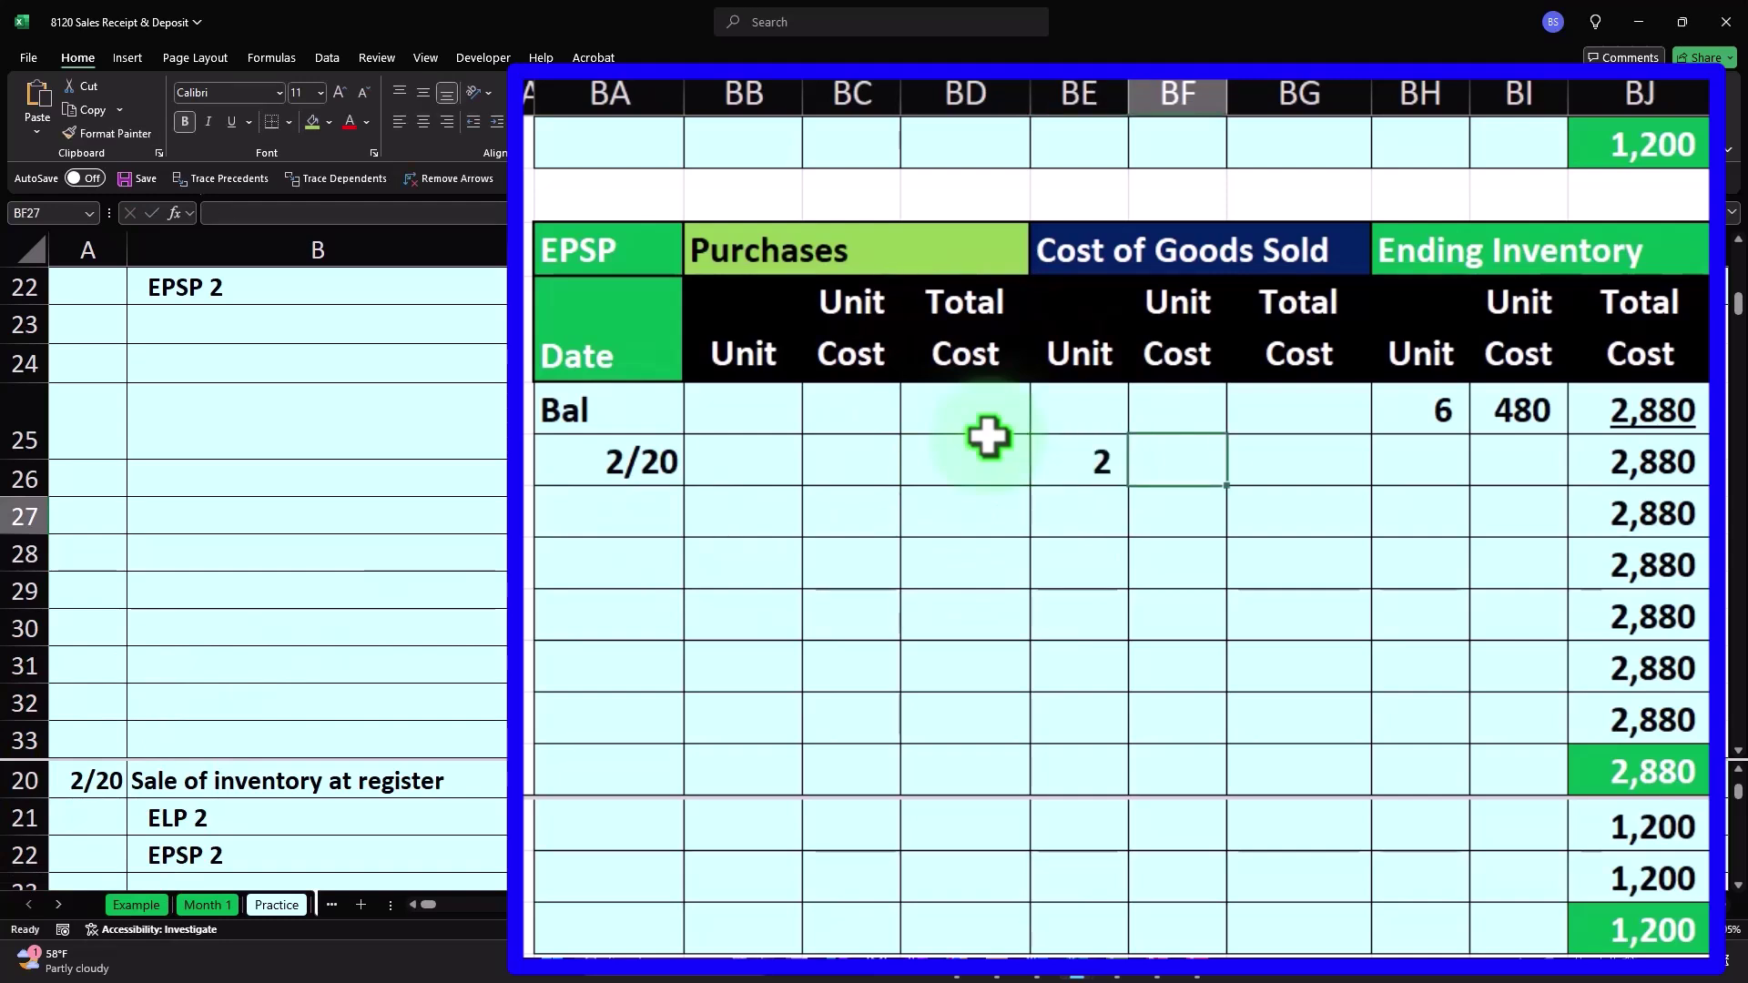
{"action": "type", "text": "-"}
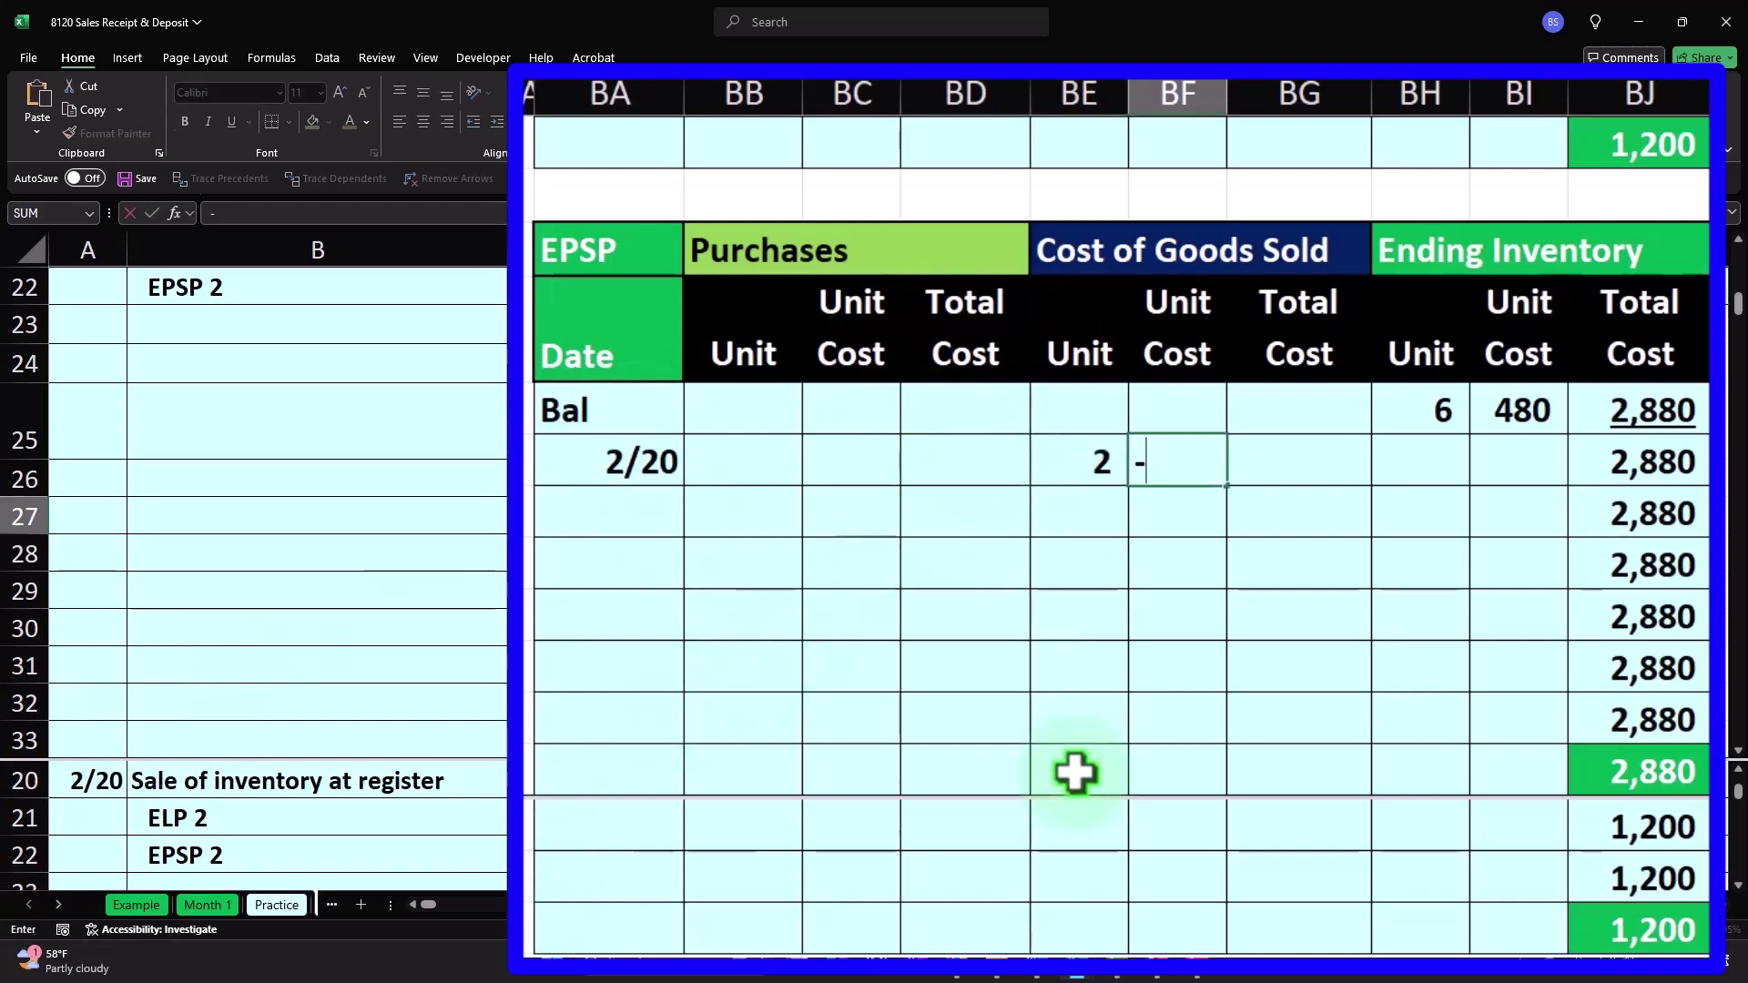
{"action": "type", "text": "="}
{"action": "left_click", "coordinate": [1494, 408]}
{"action": "key", "text": "Return"}
{"action": "double_click", "coordinate": [1073, 461]}
{"action": "type", "text": "-"}
{"action": "key", "text": "Return"}
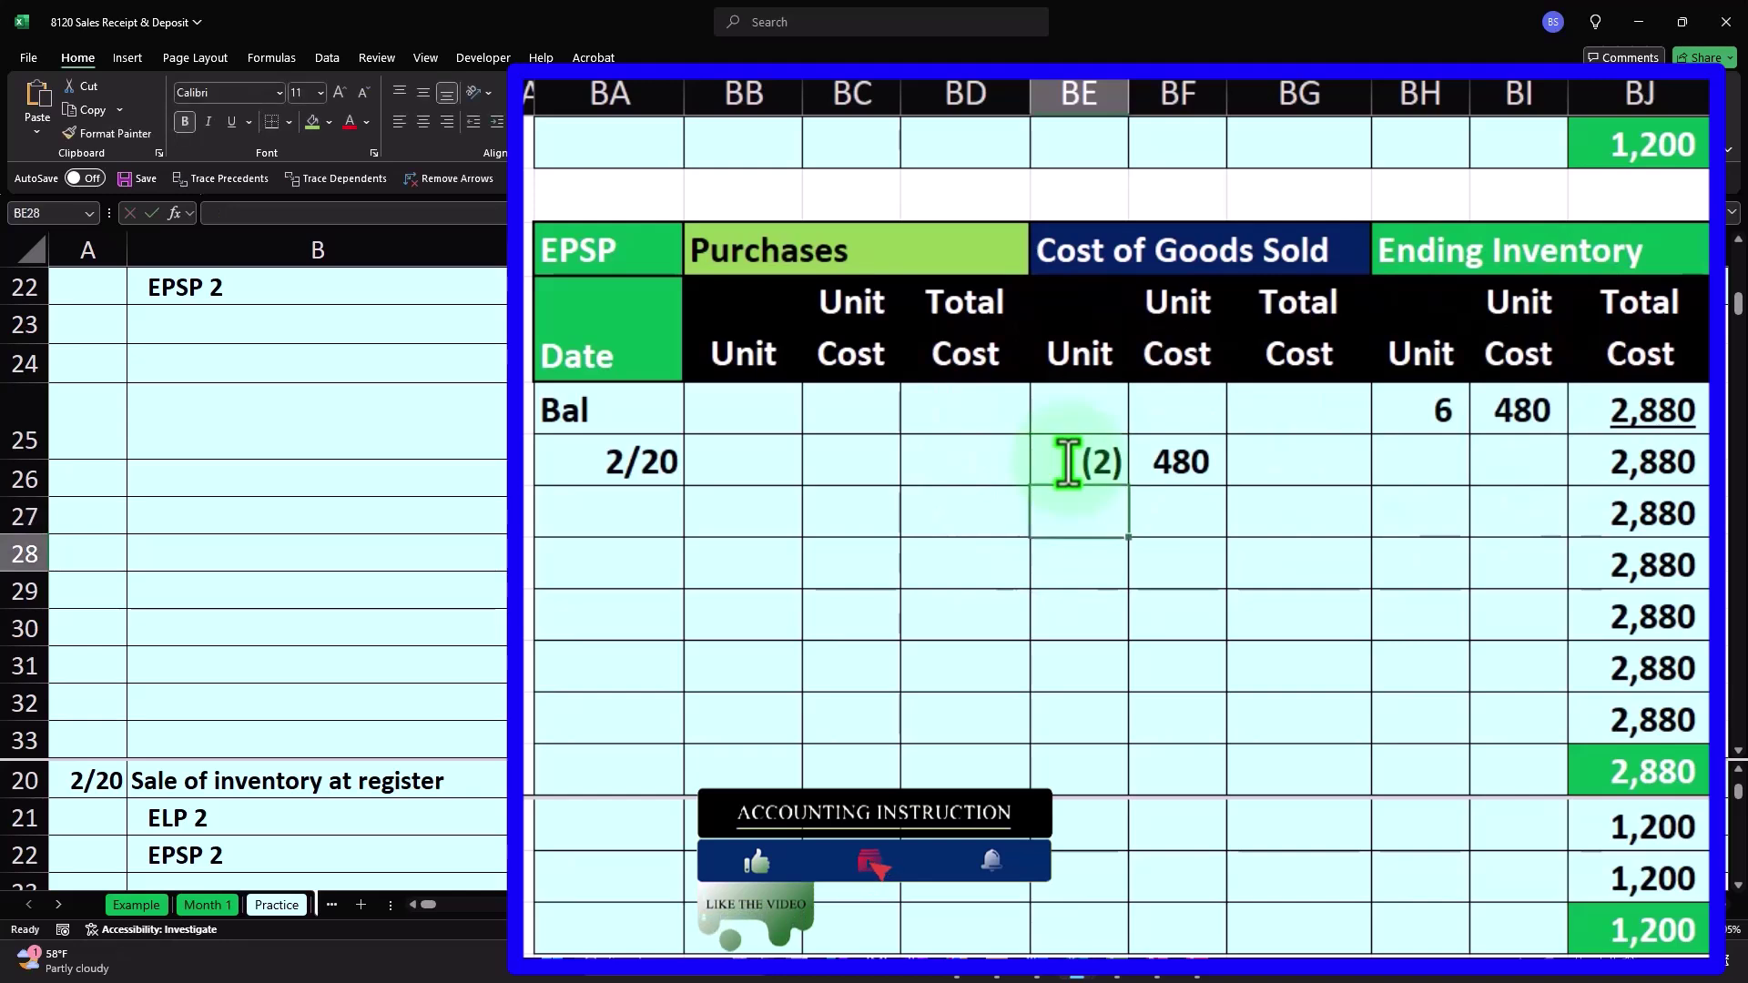
Step: Calculate the EPSP ledger's cost of goods sold total in BG27 with =BE27*BF27
{"action": "key", "text": "Up"}
{"action": "key", "text": "Right"}
{"action": "key", "text": "Right"}
{"action": "type", "text": "="}
{"action": "left_click", "coordinate": [1067, 463]}
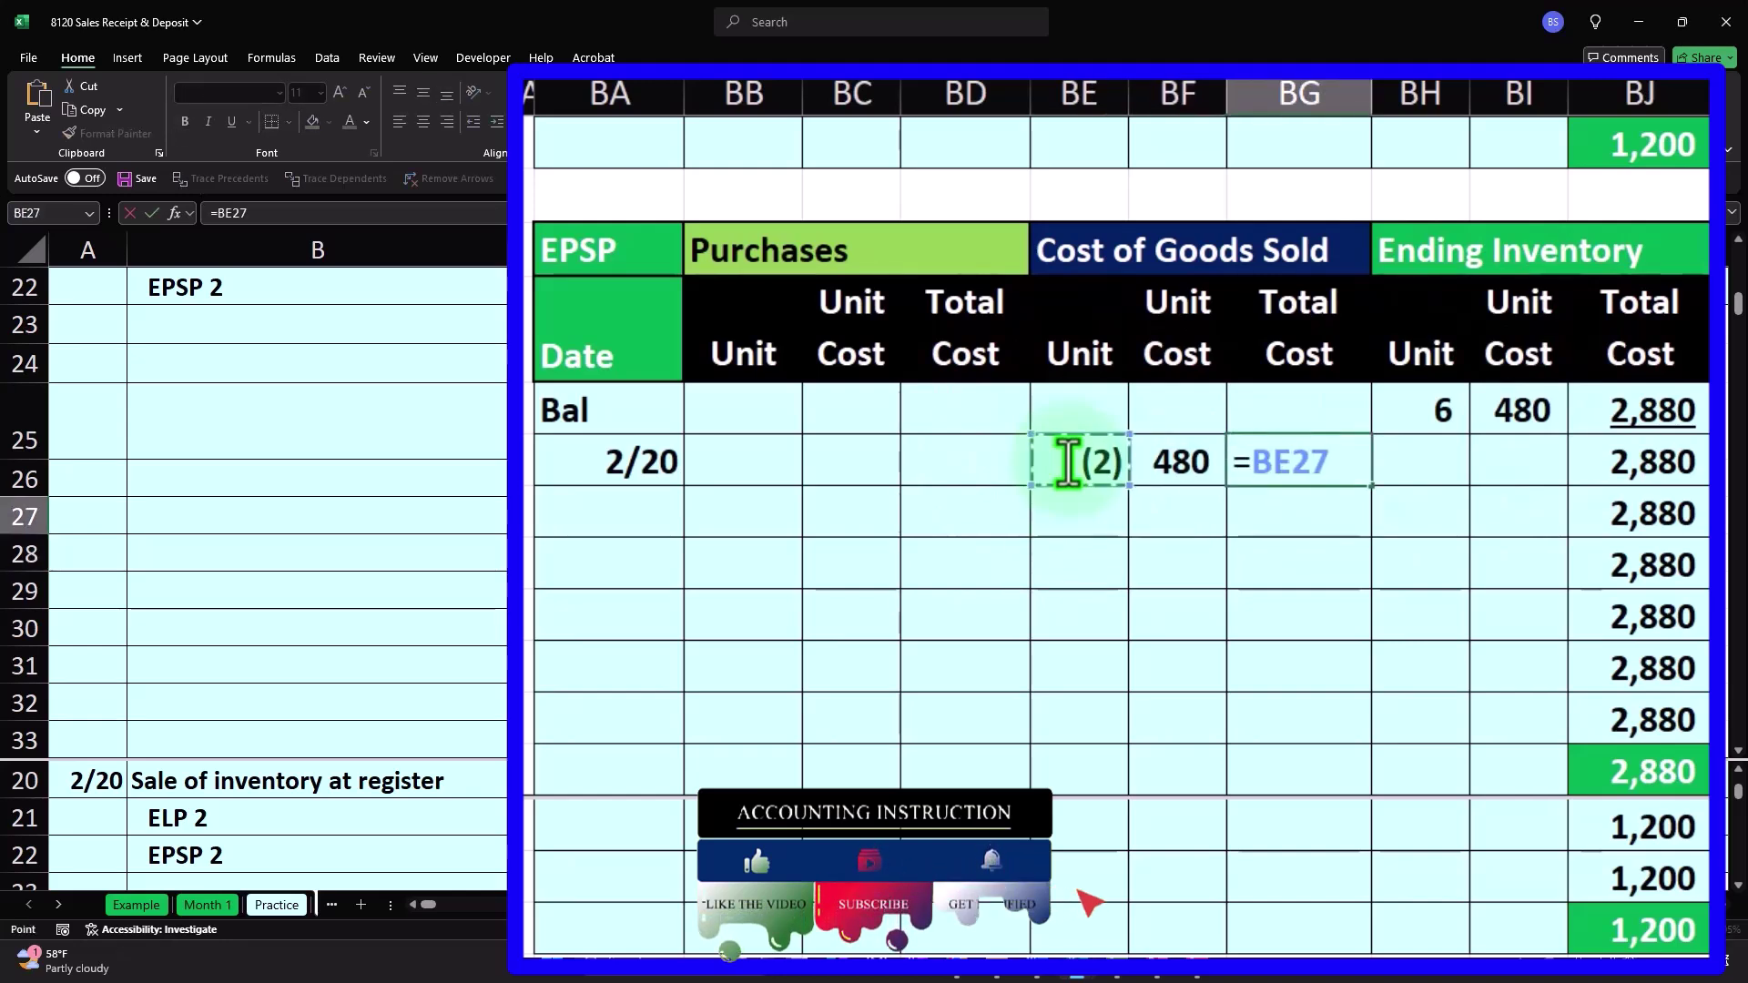
{"action": "key", "text": "Return"}
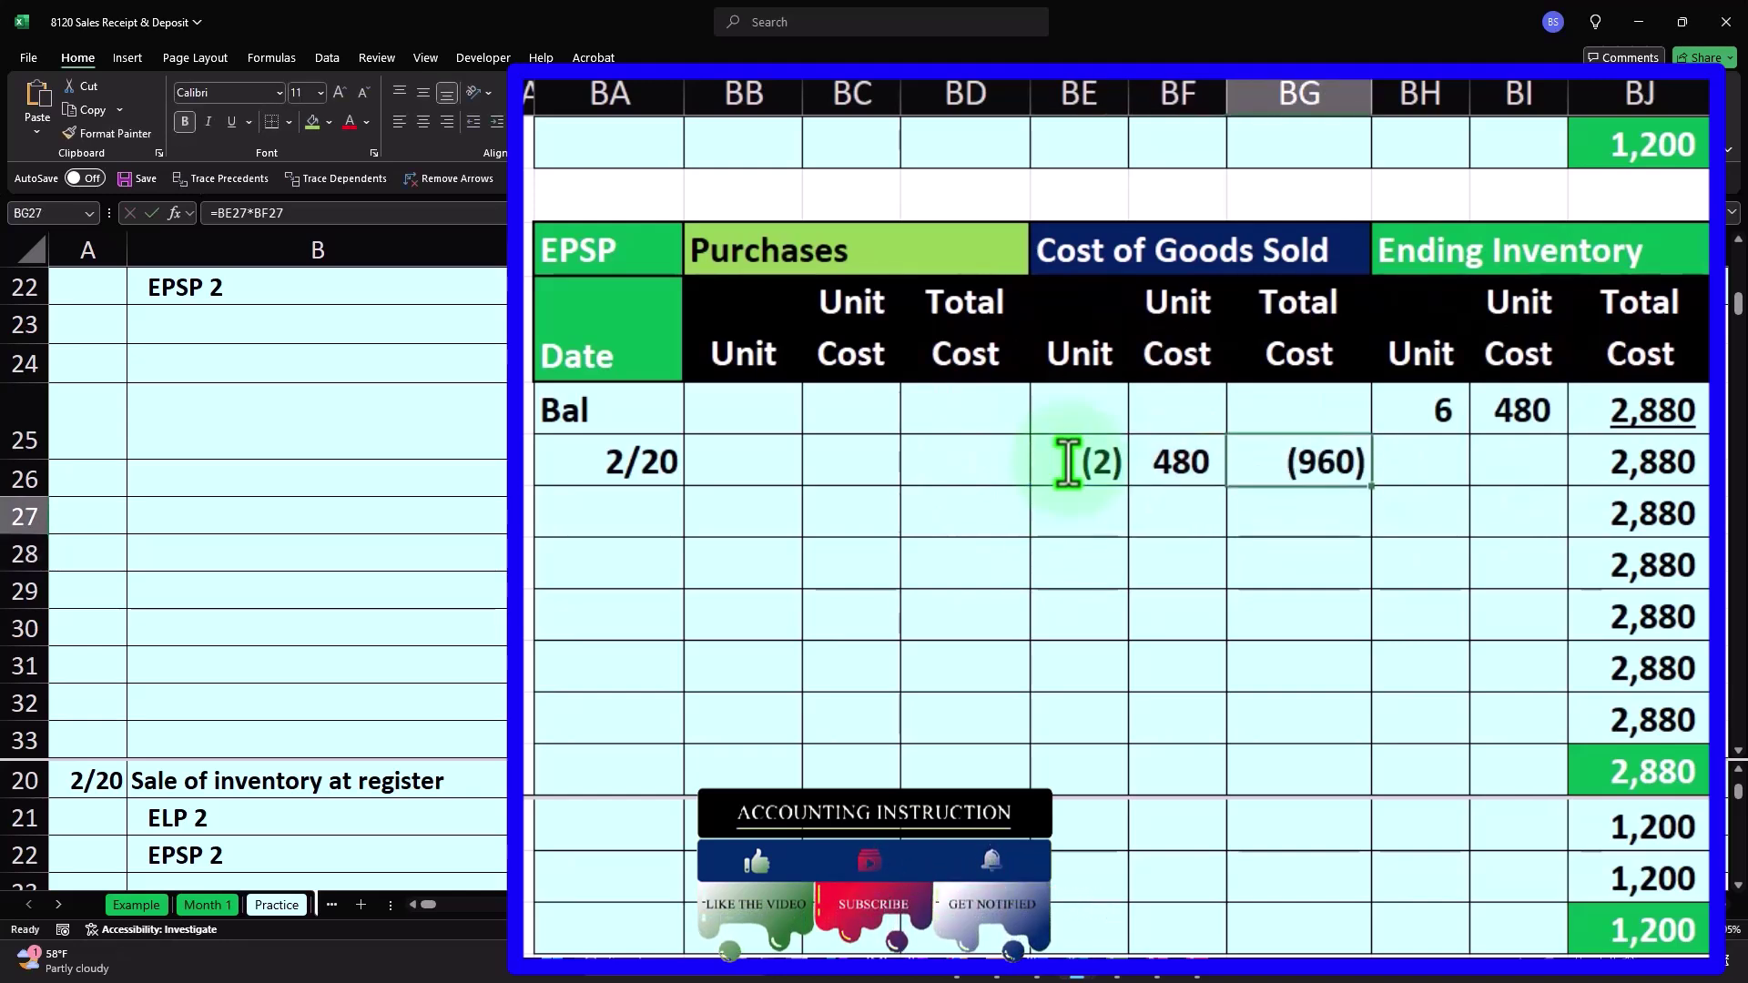
Step: Fill the EPSP Ending Inventory cells BH27:BJ27 with linked units, unit cost and total =BH27*BI27, and underline them
{"action": "key", "text": "Right"}
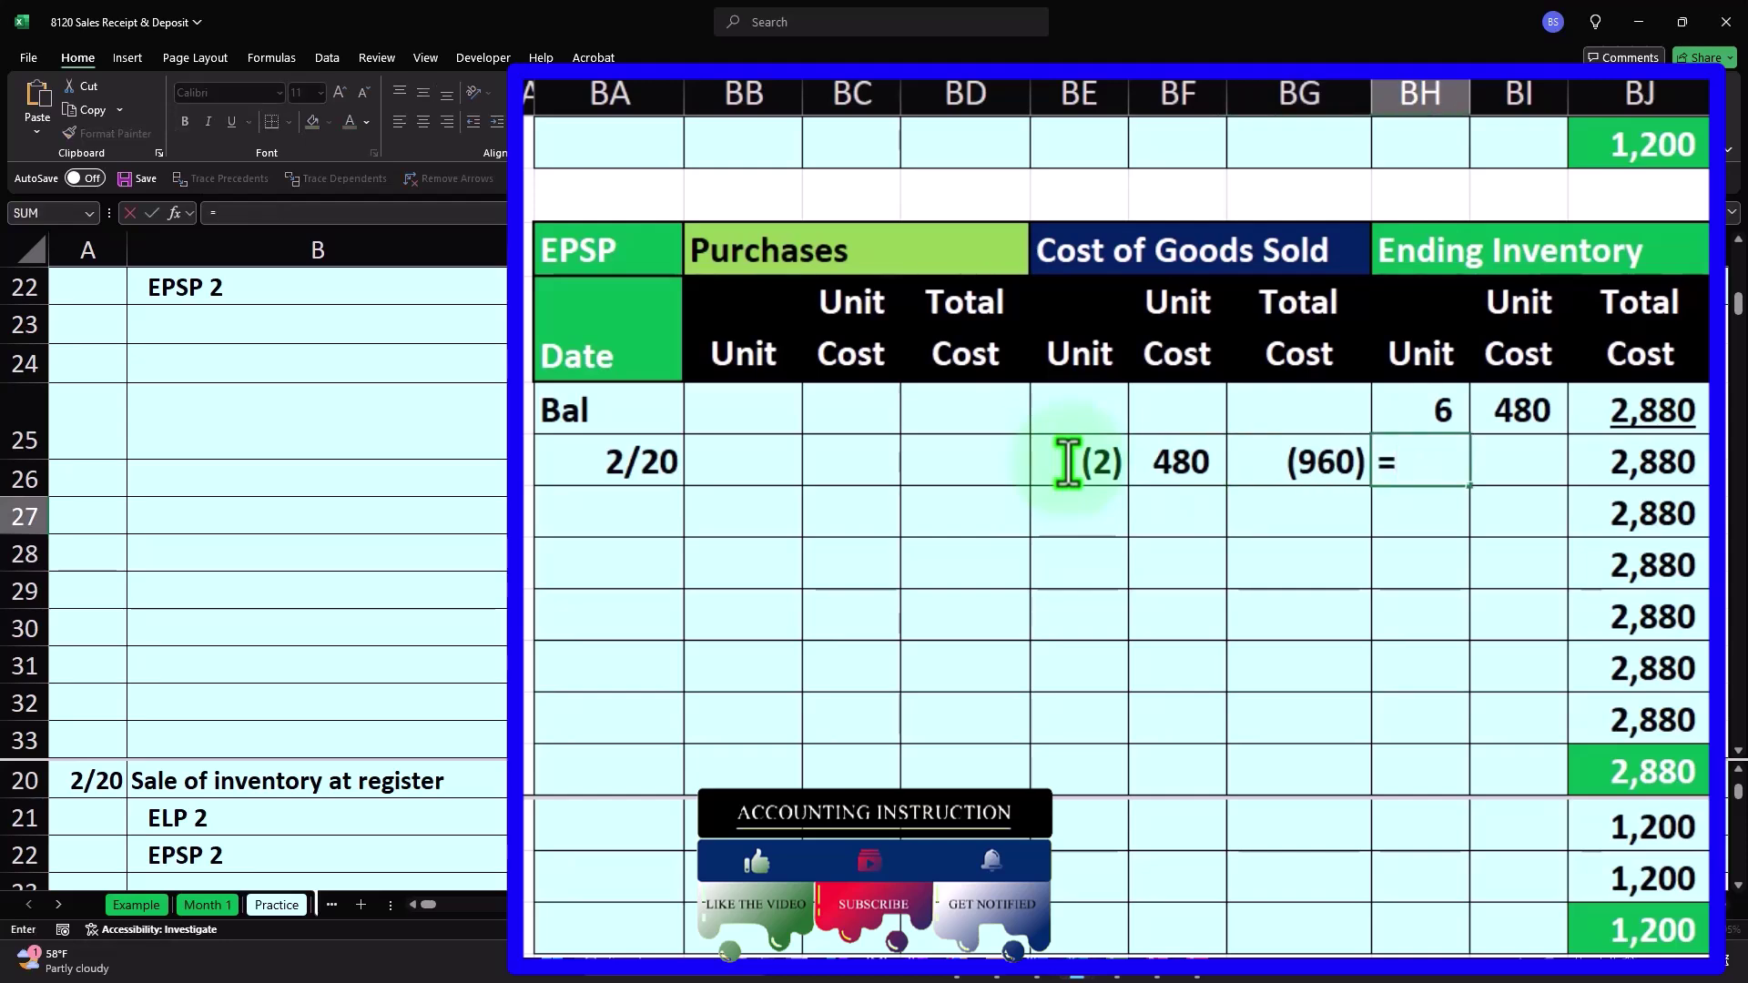
{"action": "key", "text": "Tab"}
{"action": "type", "text": "="}
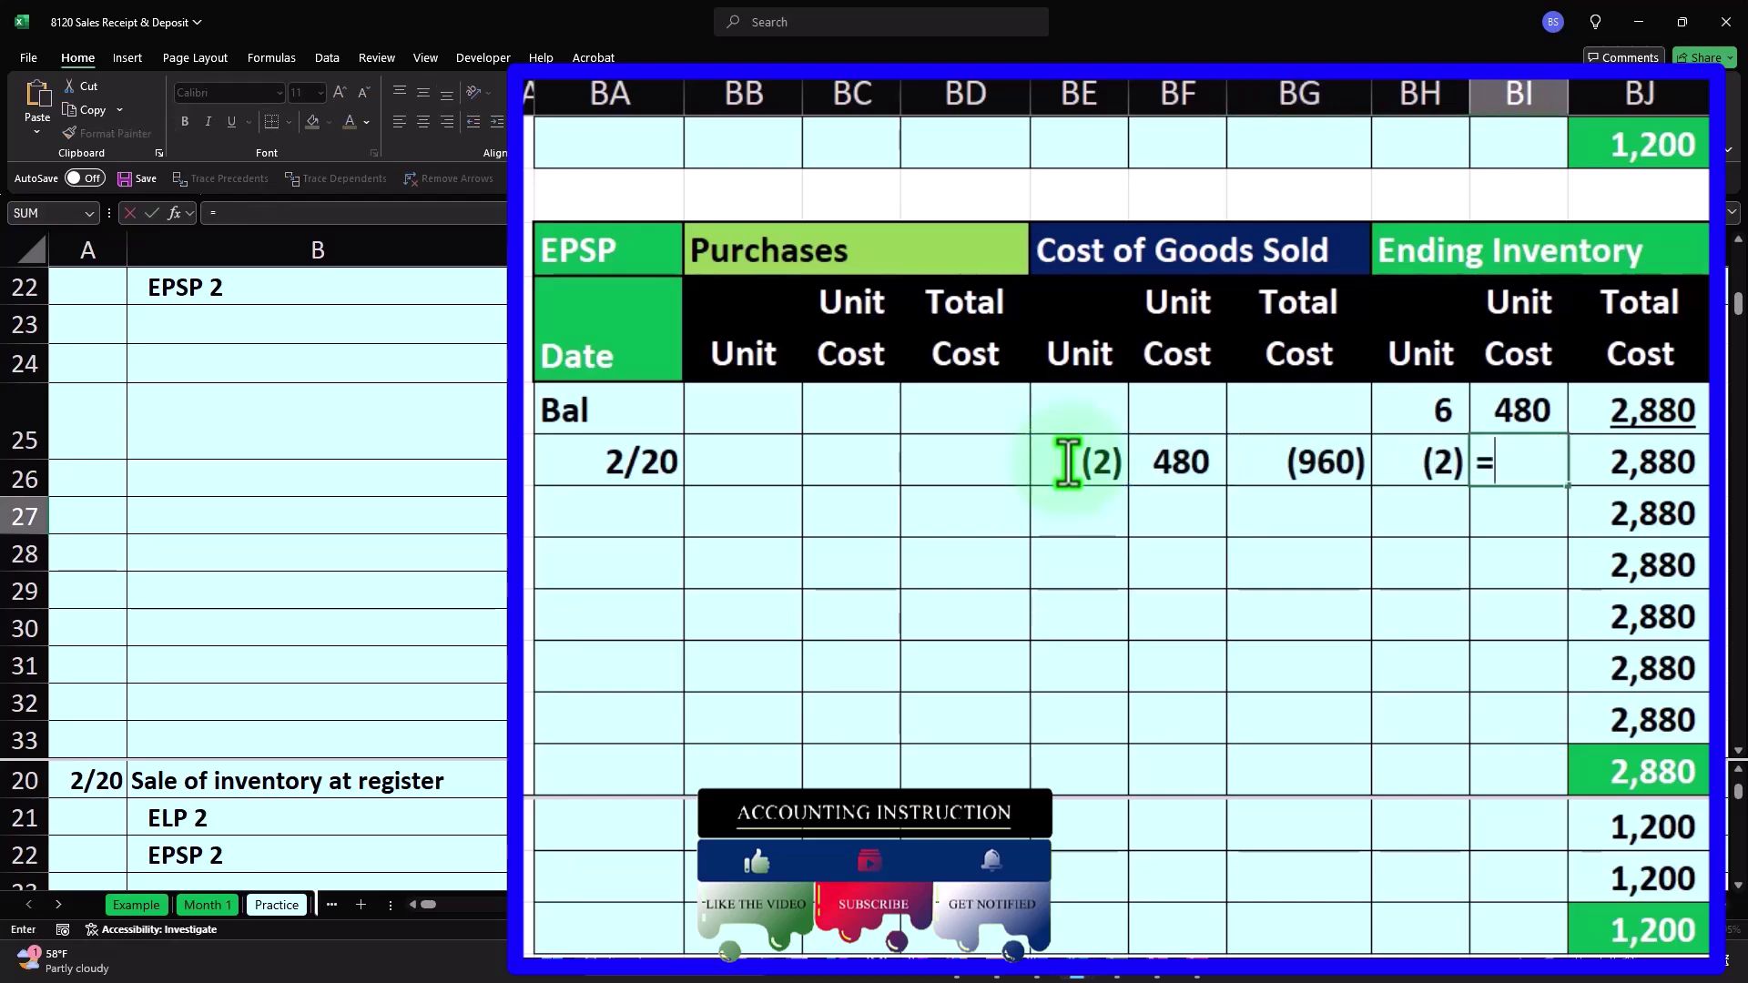
{"action": "key", "text": "Tab"}
{"action": "type", "text": "="}
{"action": "key", "text": "Left"}
{"action": "key", "text": "Left"}
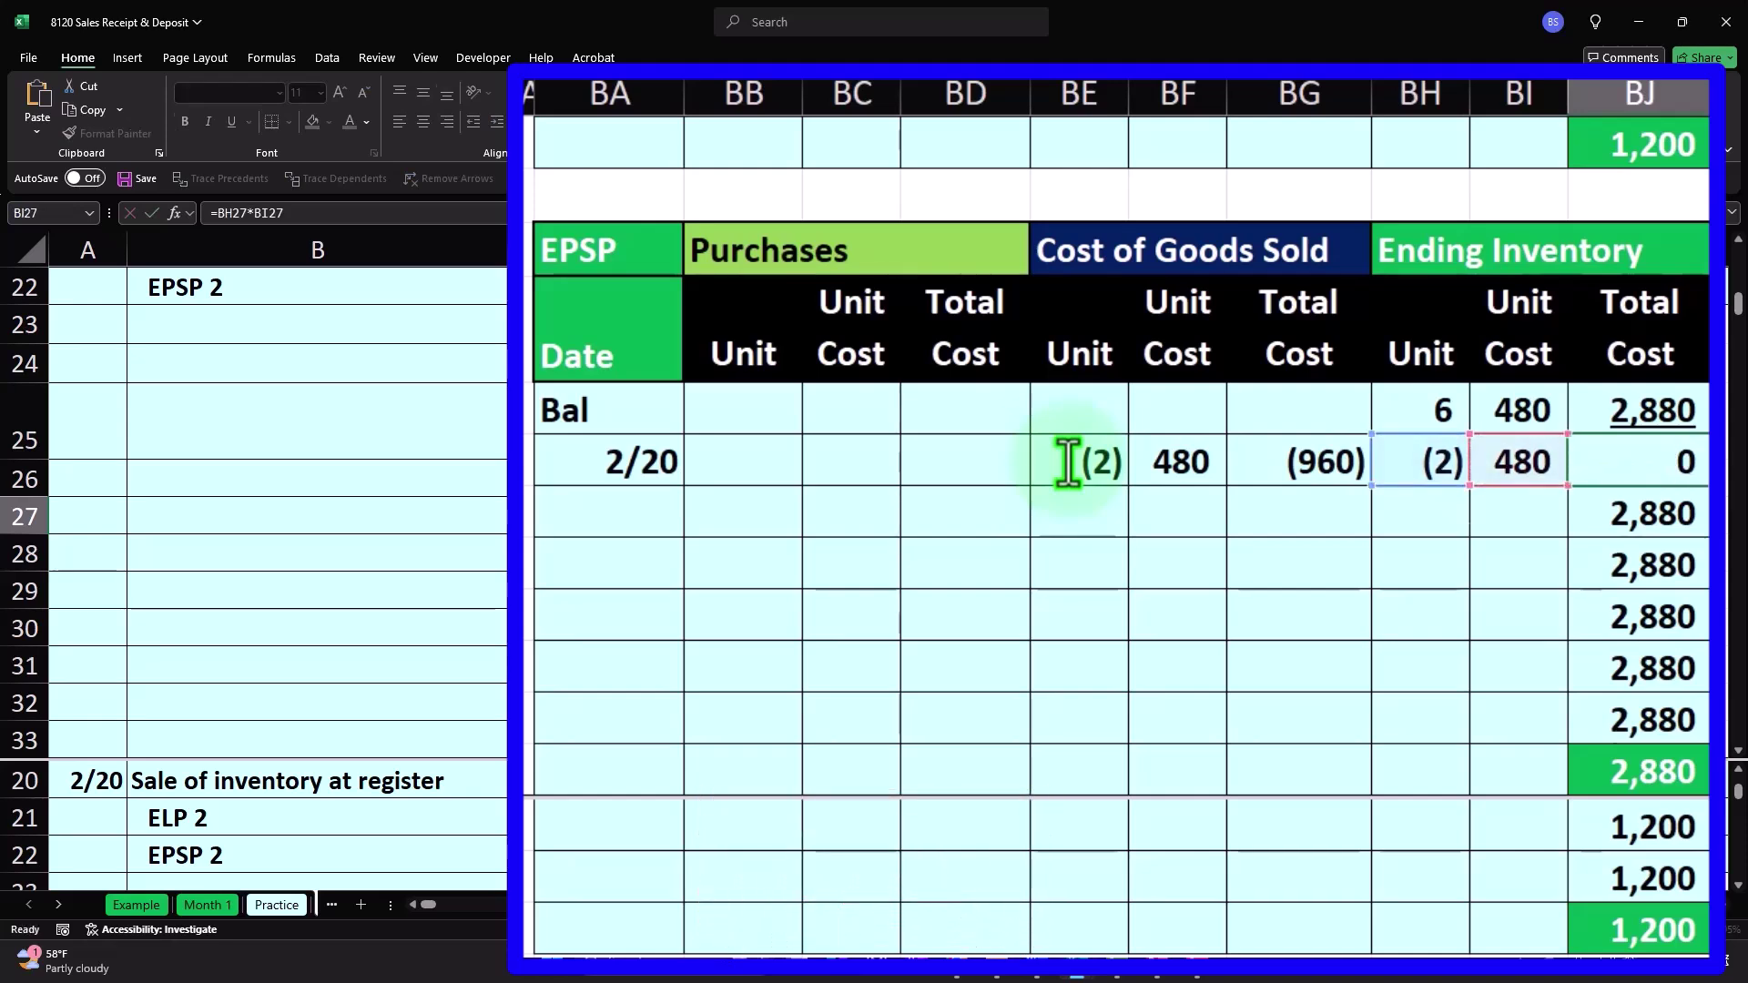
{"action": "key", "text": "Return"}
{"action": "left_click_drag", "start_coordinate": [1436, 460], "coordinate": [1630, 462]}
{"action": "left_click", "coordinate": [232, 121]}
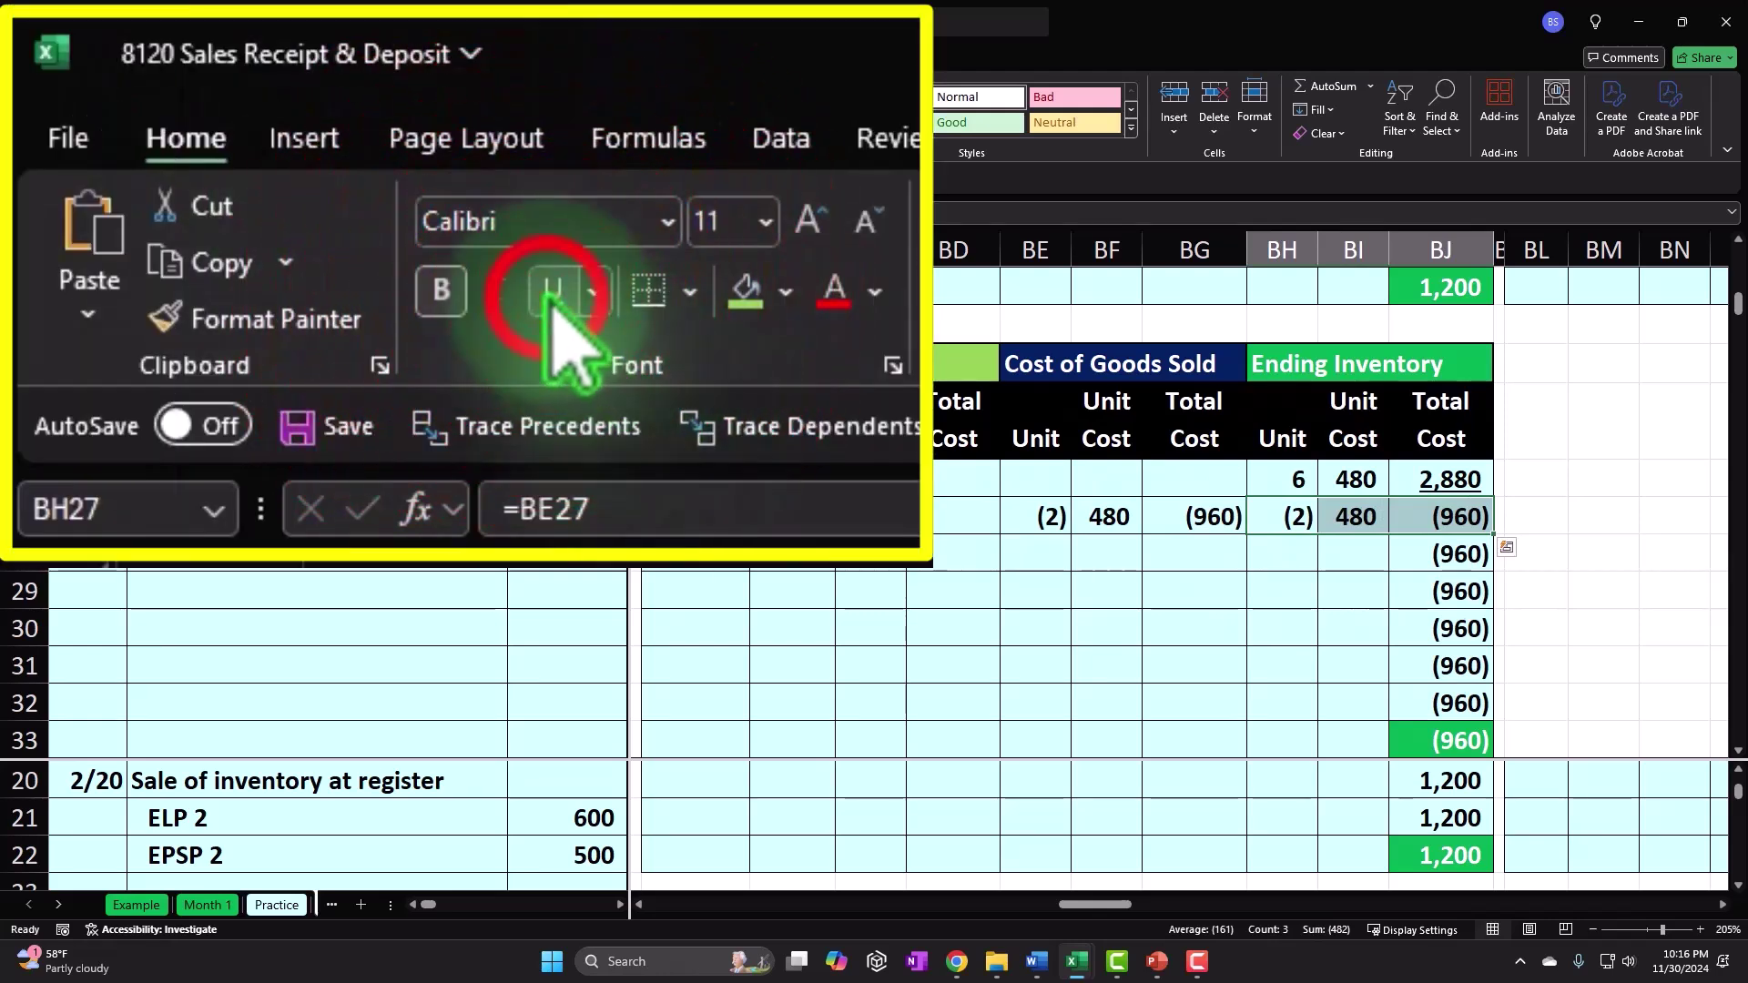
Step: Sum the remaining EPSP units in BH28 with =SUM(BH26:BH27)
{"action": "left_click", "coordinate": [1307, 562]}
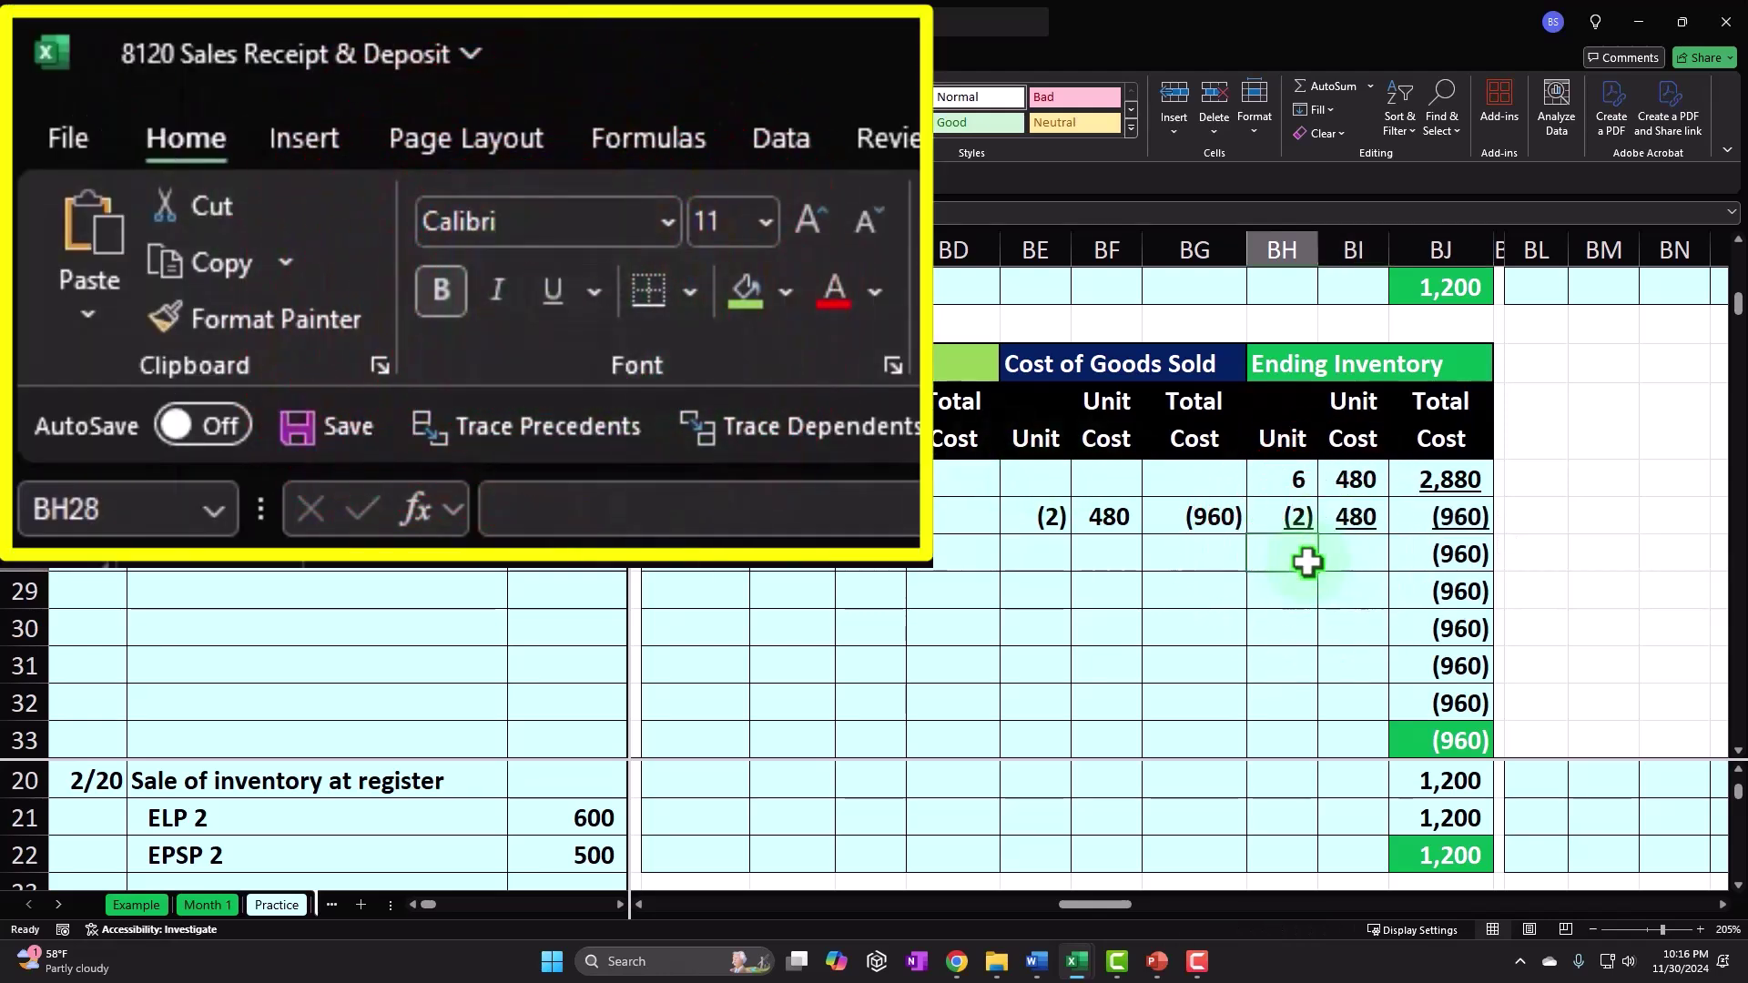
{"action": "type", "text": "=sum("}
{"action": "key", "text": "Up"}
{"action": "key", "text": "Up"}
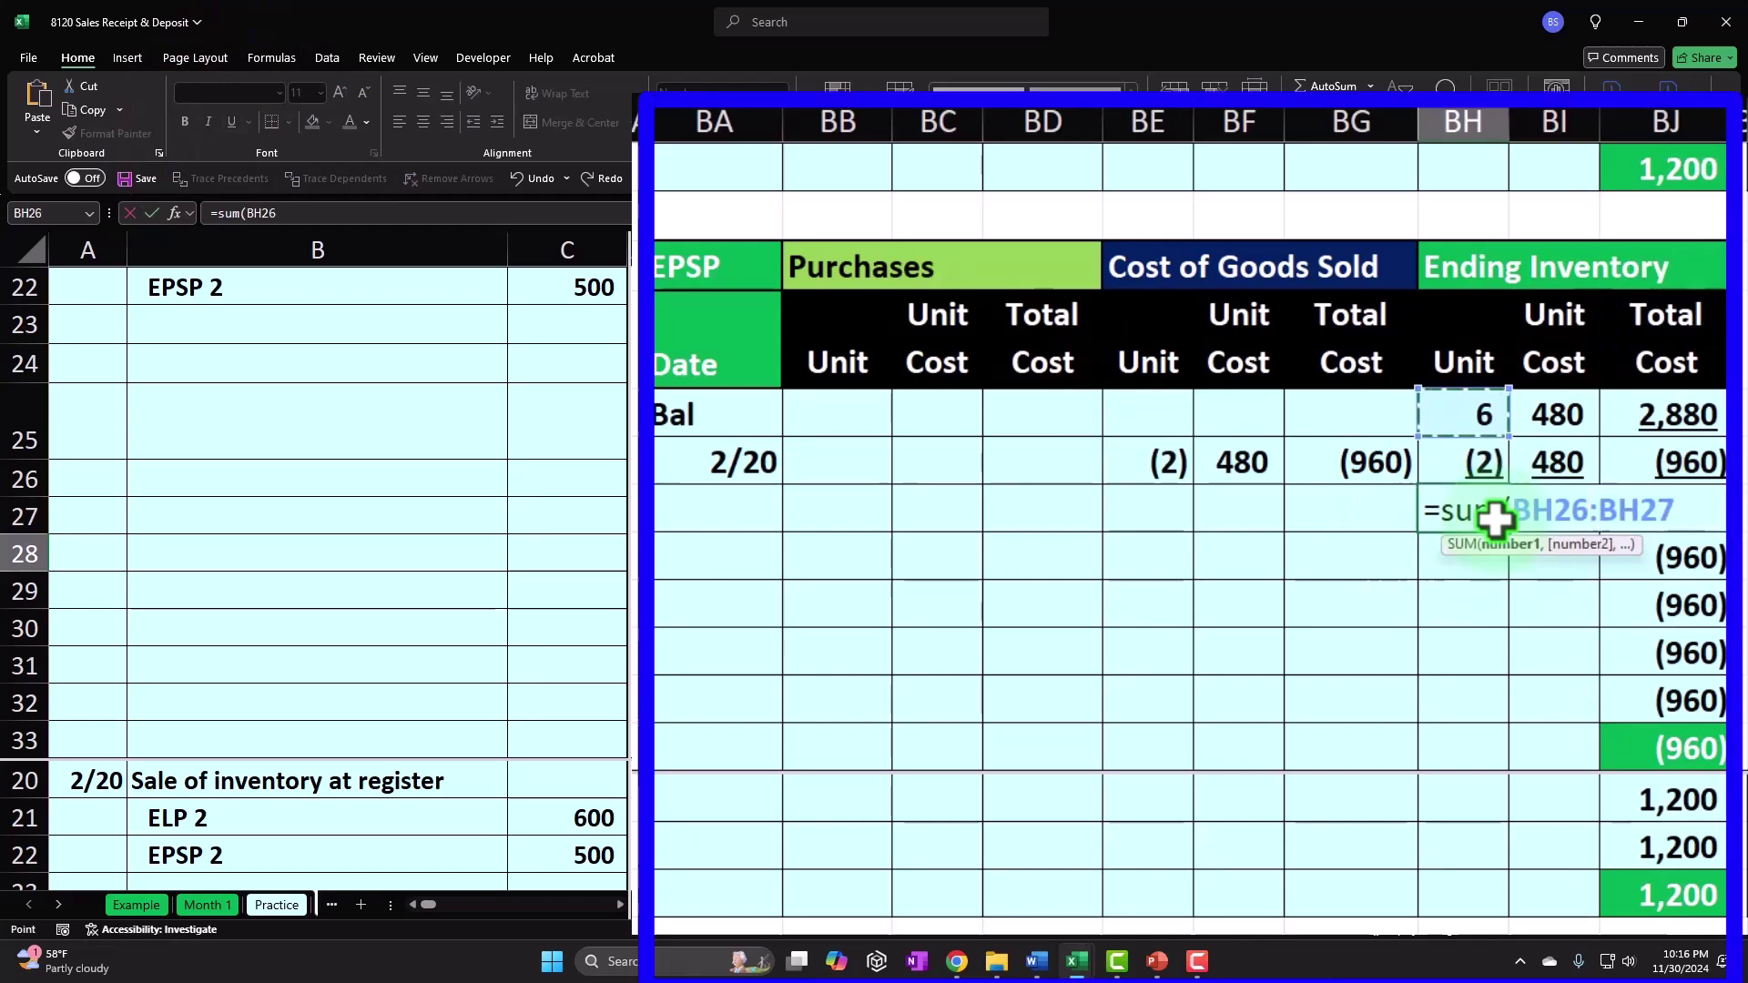
{"action": "key", "text": "Tab"}
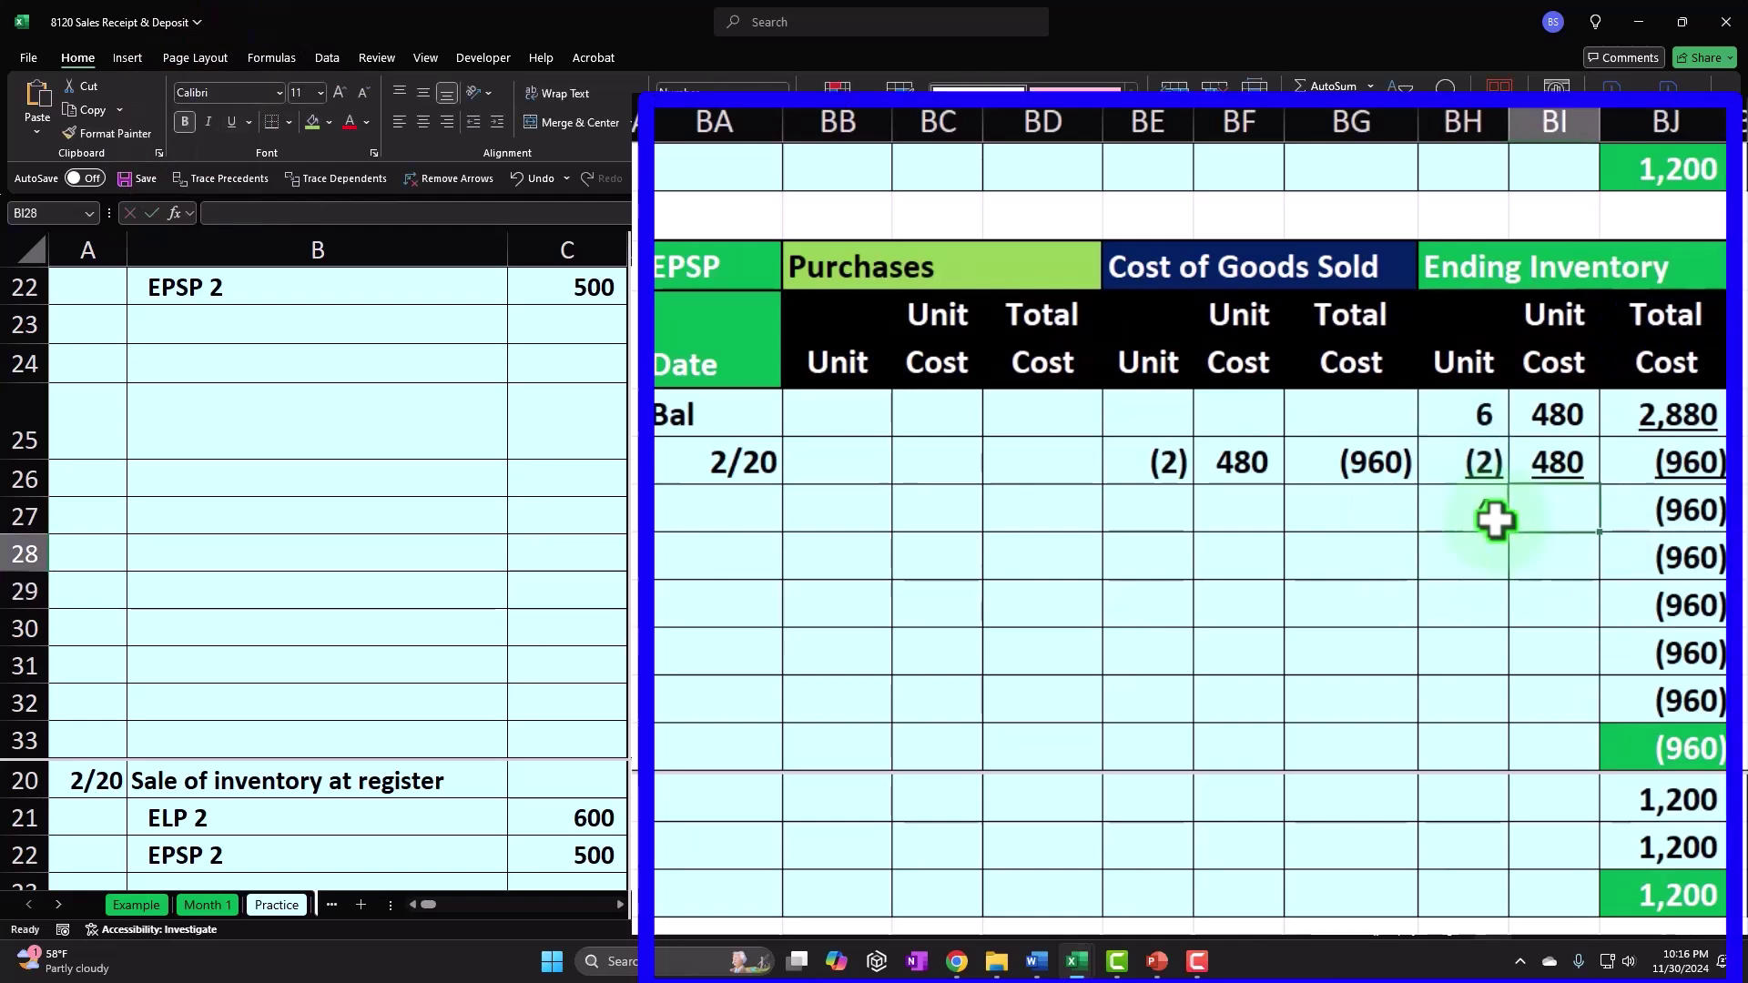
Step: Carry the 480 unit cost into BI28 of the EPSP ledger and calculate the total in BJ28 with =BH28*BI28
{"action": "type", "text": "="}
{"action": "key", "text": "Return"}
{"action": "key", "text": "Right"}
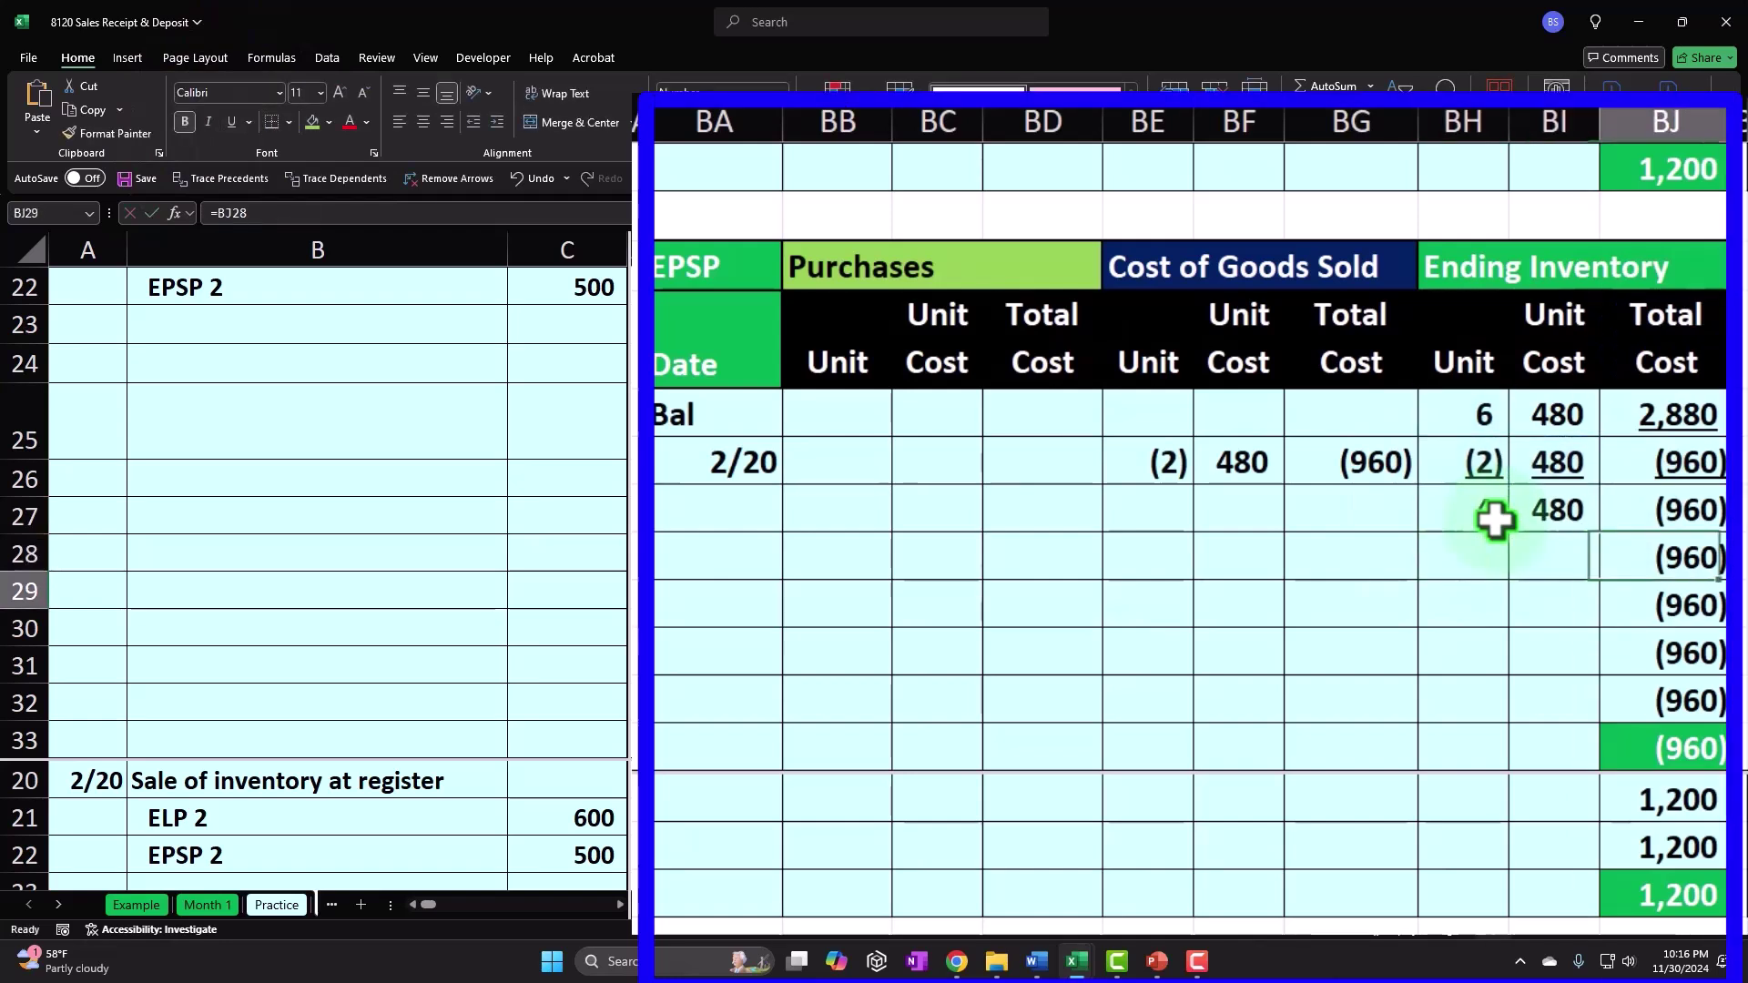
{"action": "type", "text": "="}
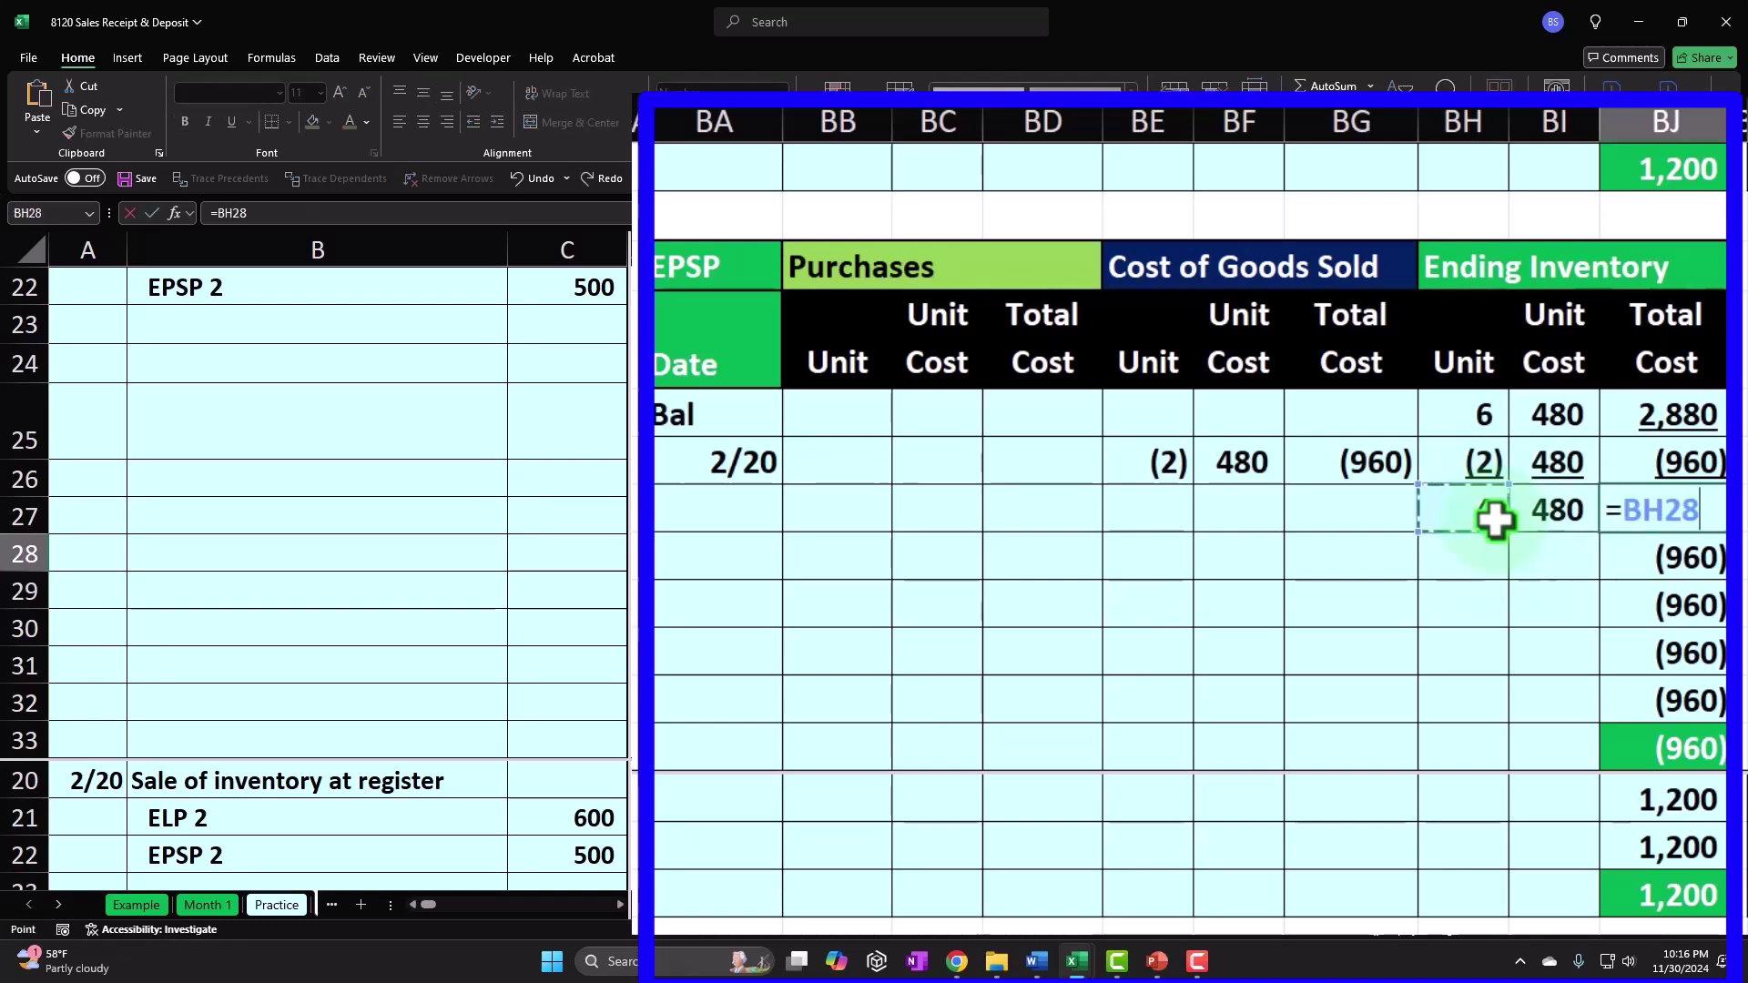
{"action": "key", "text": "Return"}
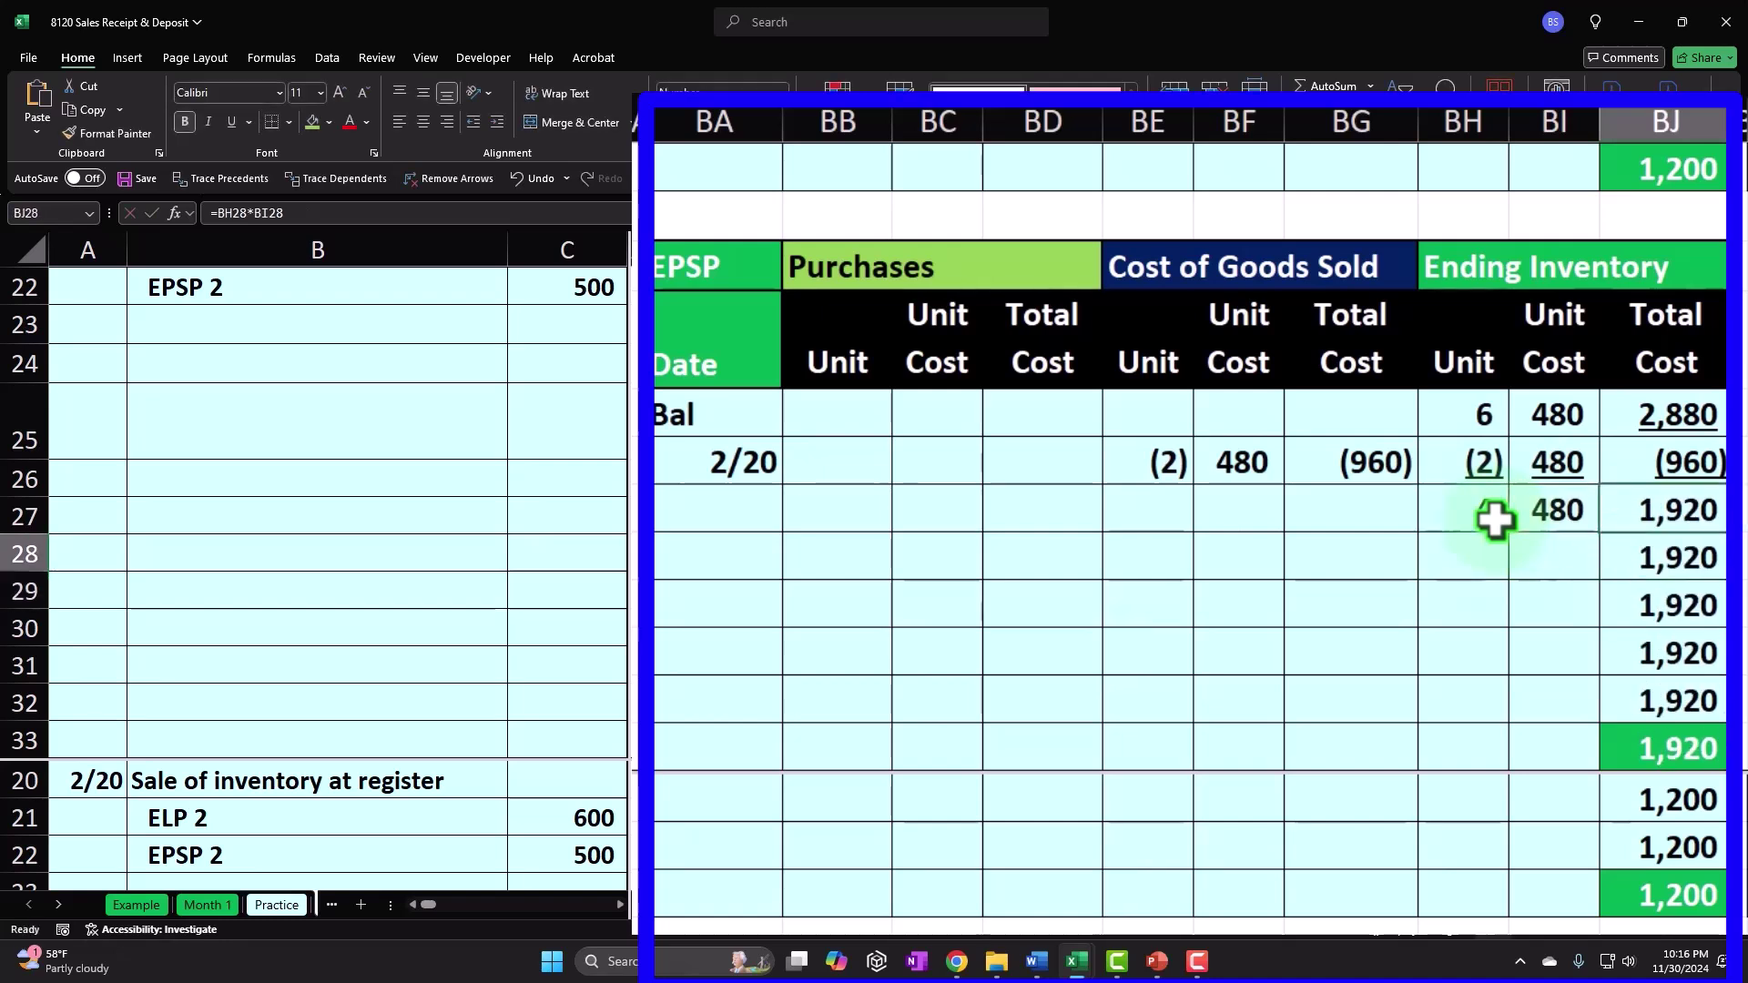
Step: Fill the EPSP ledger's 2/20 Cost of Goods Sold cells BE27:BG27 with green
{"action": "left_click_drag", "start_coordinate": [1149, 462], "coordinate": [1311, 467]}
{"action": "right_click", "coordinate": [1170, 521]}
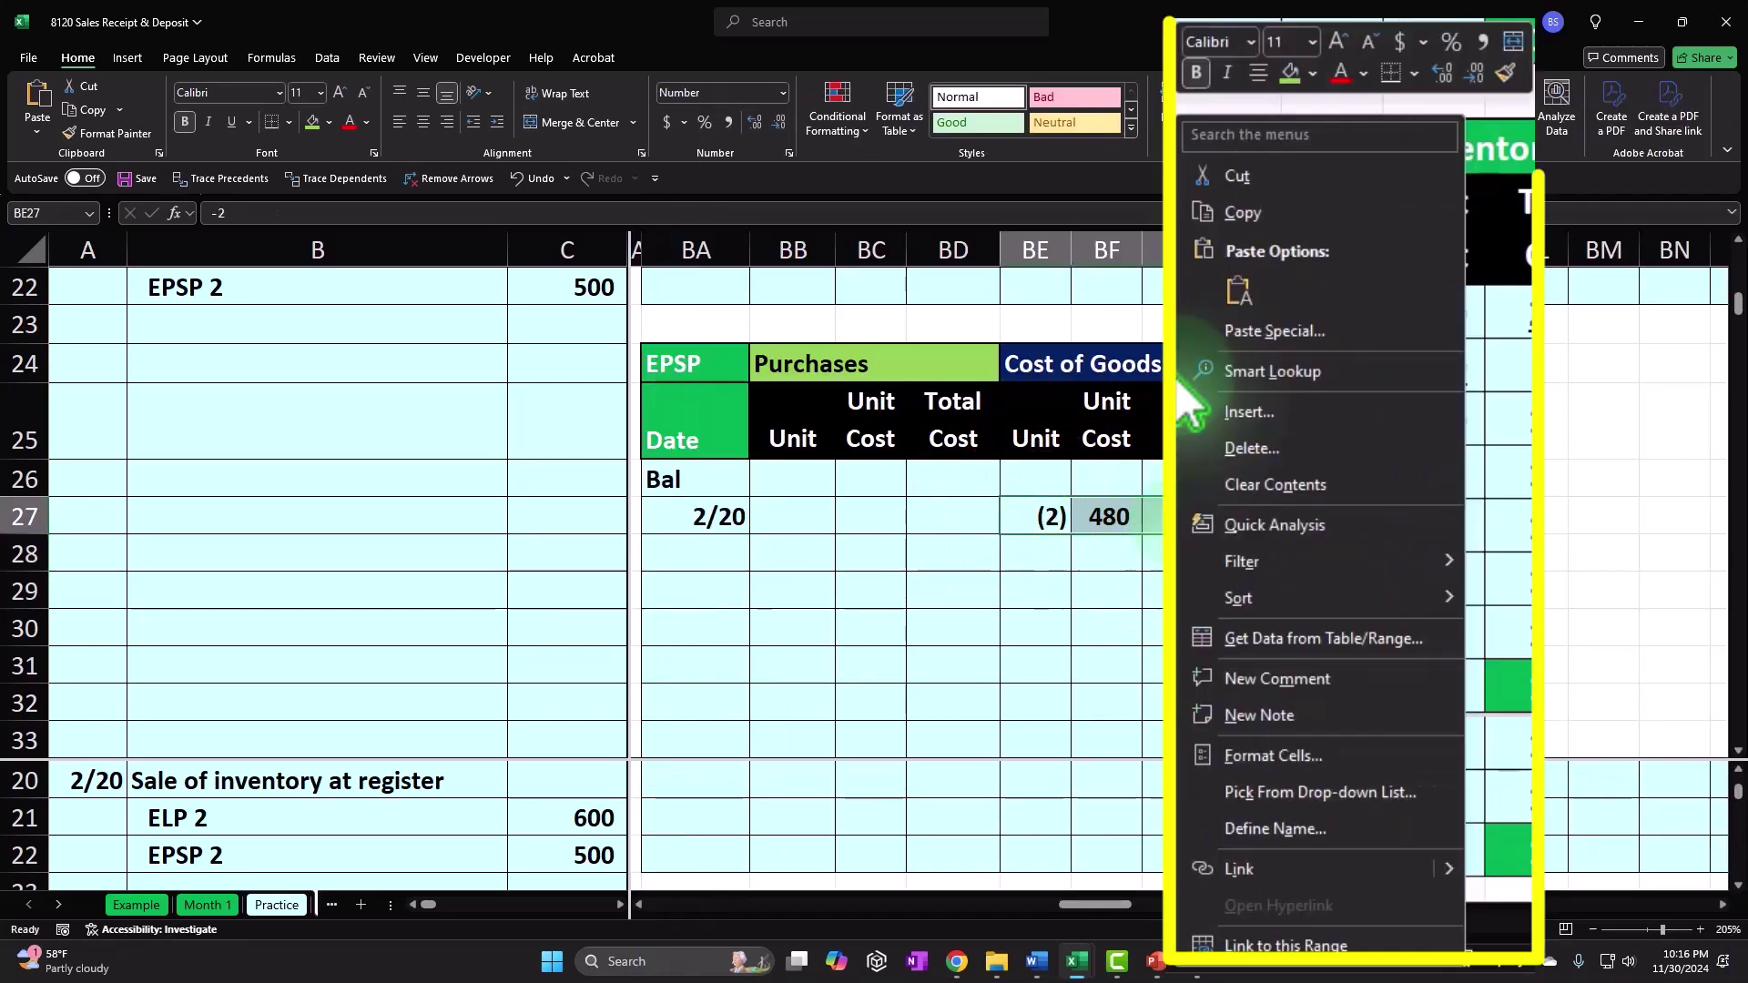
{"action": "left_click", "coordinate": [1286, 73]}
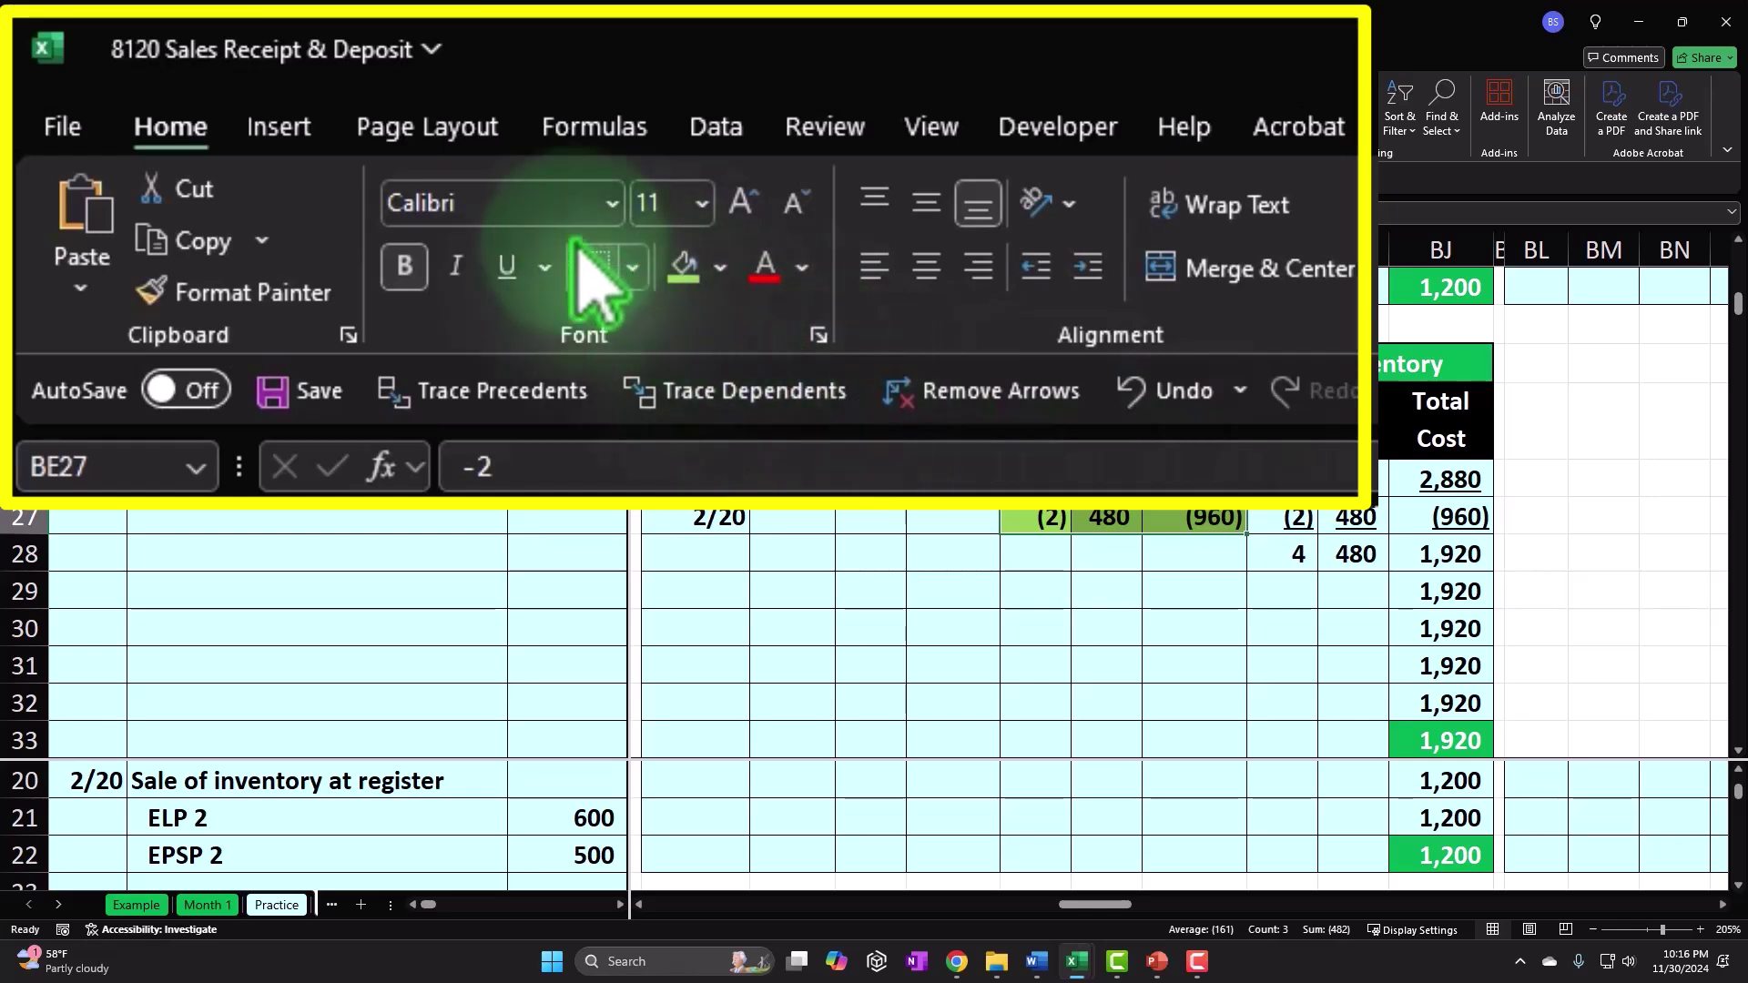
Step: Remove the split from the worksheet window and return to the first rows of Month 2
{"action": "left_click", "coordinate": [947, 132]}
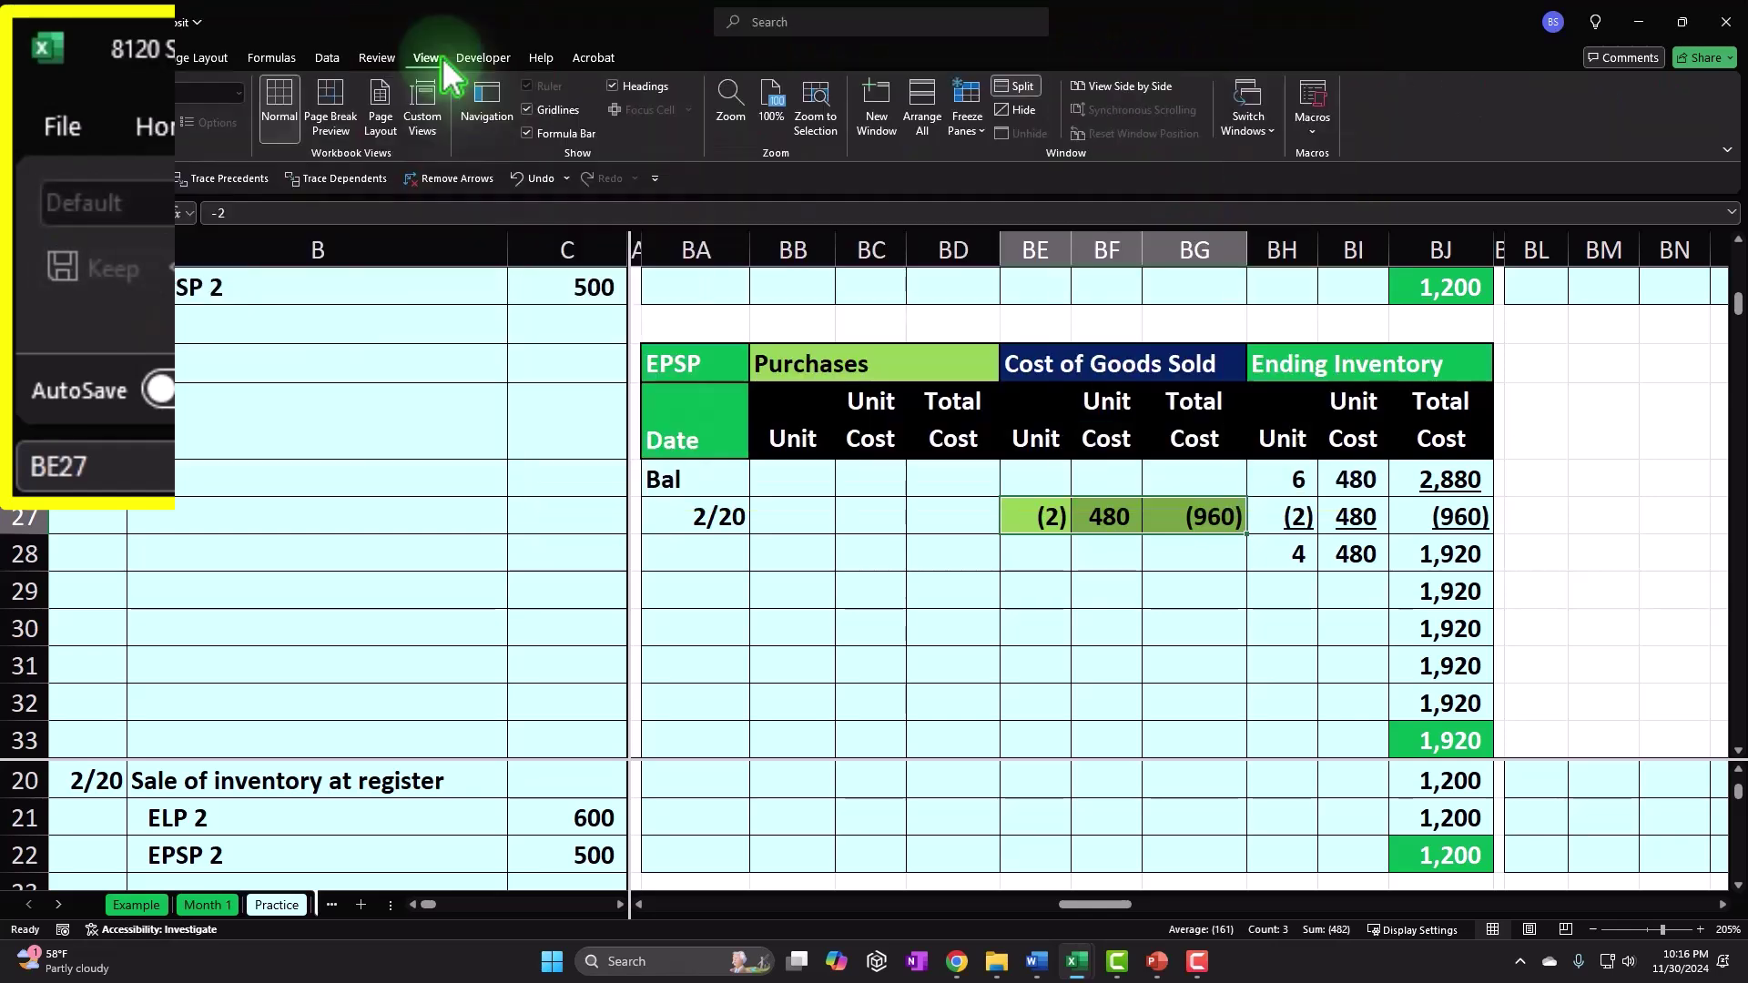
{"action": "left_click", "coordinate": [1015, 86]}
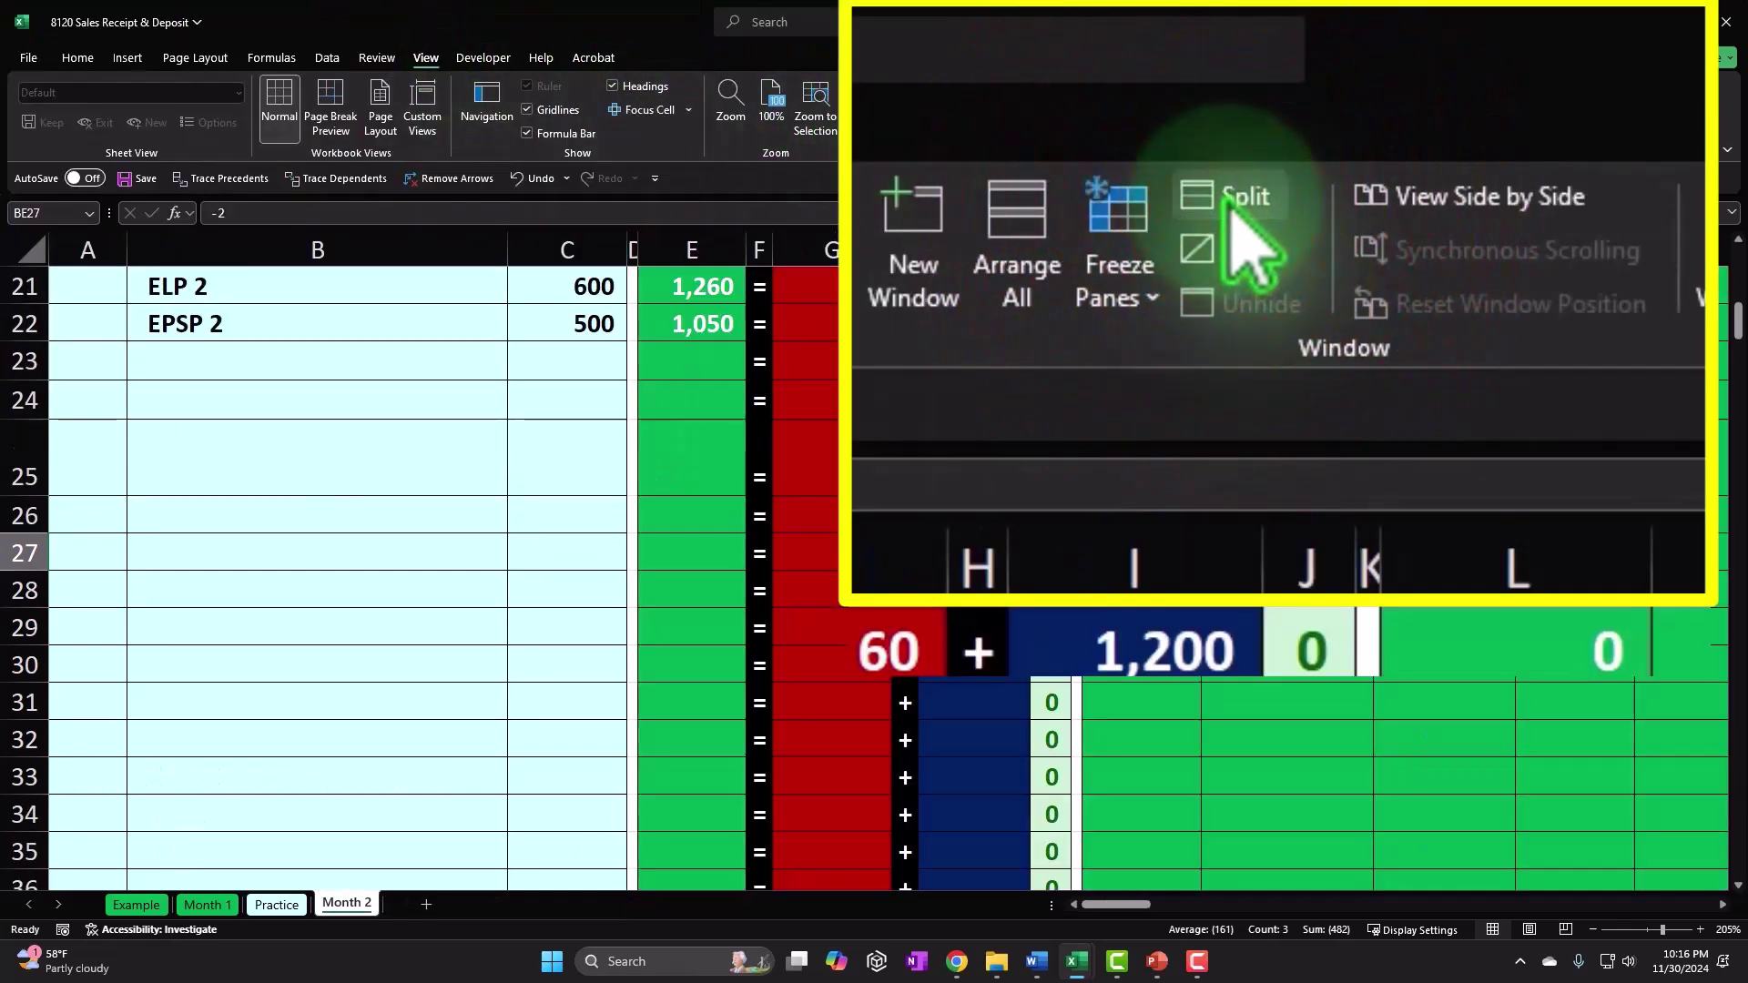
{"action": "scroll", "coordinate": [577, 625], "scroll_direction": "up", "scroll_amount": 7}
Step: Try freezing the rows above row 4 of Month 2, and unfreeze them
{"action": "left_click", "coordinate": [75, 455]}
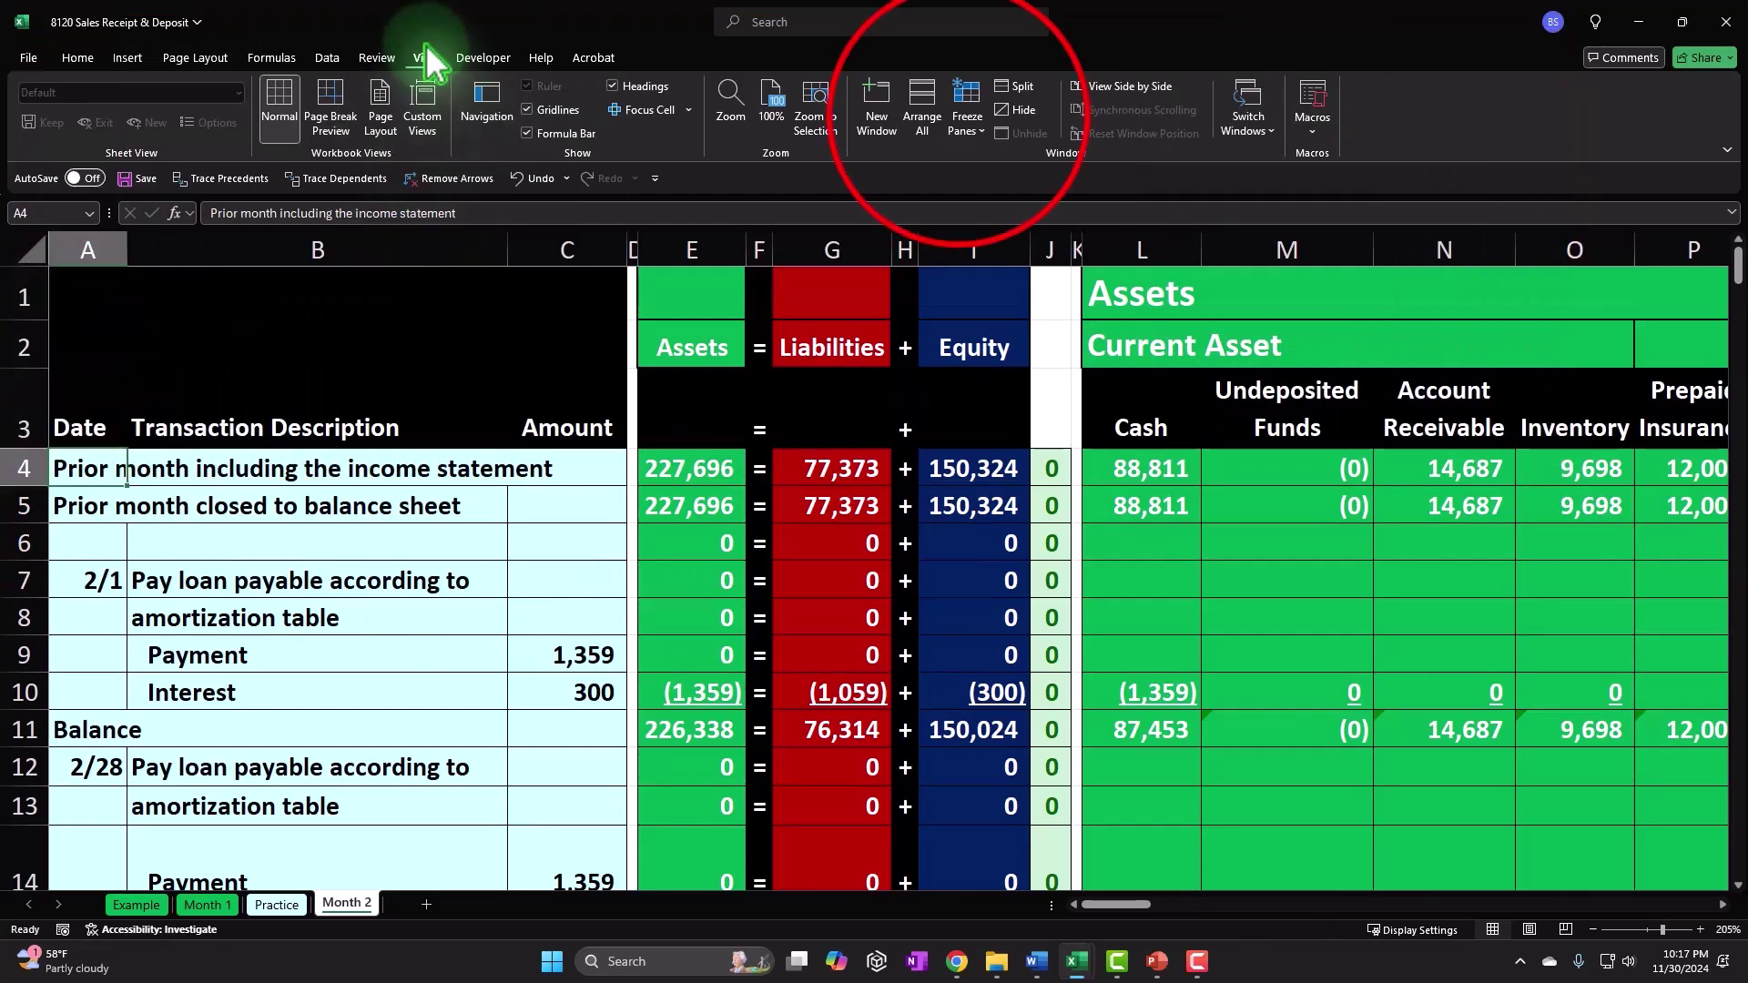
{"action": "left_click", "coordinate": [961, 116]}
{"action": "left_click", "coordinate": [985, 167]}
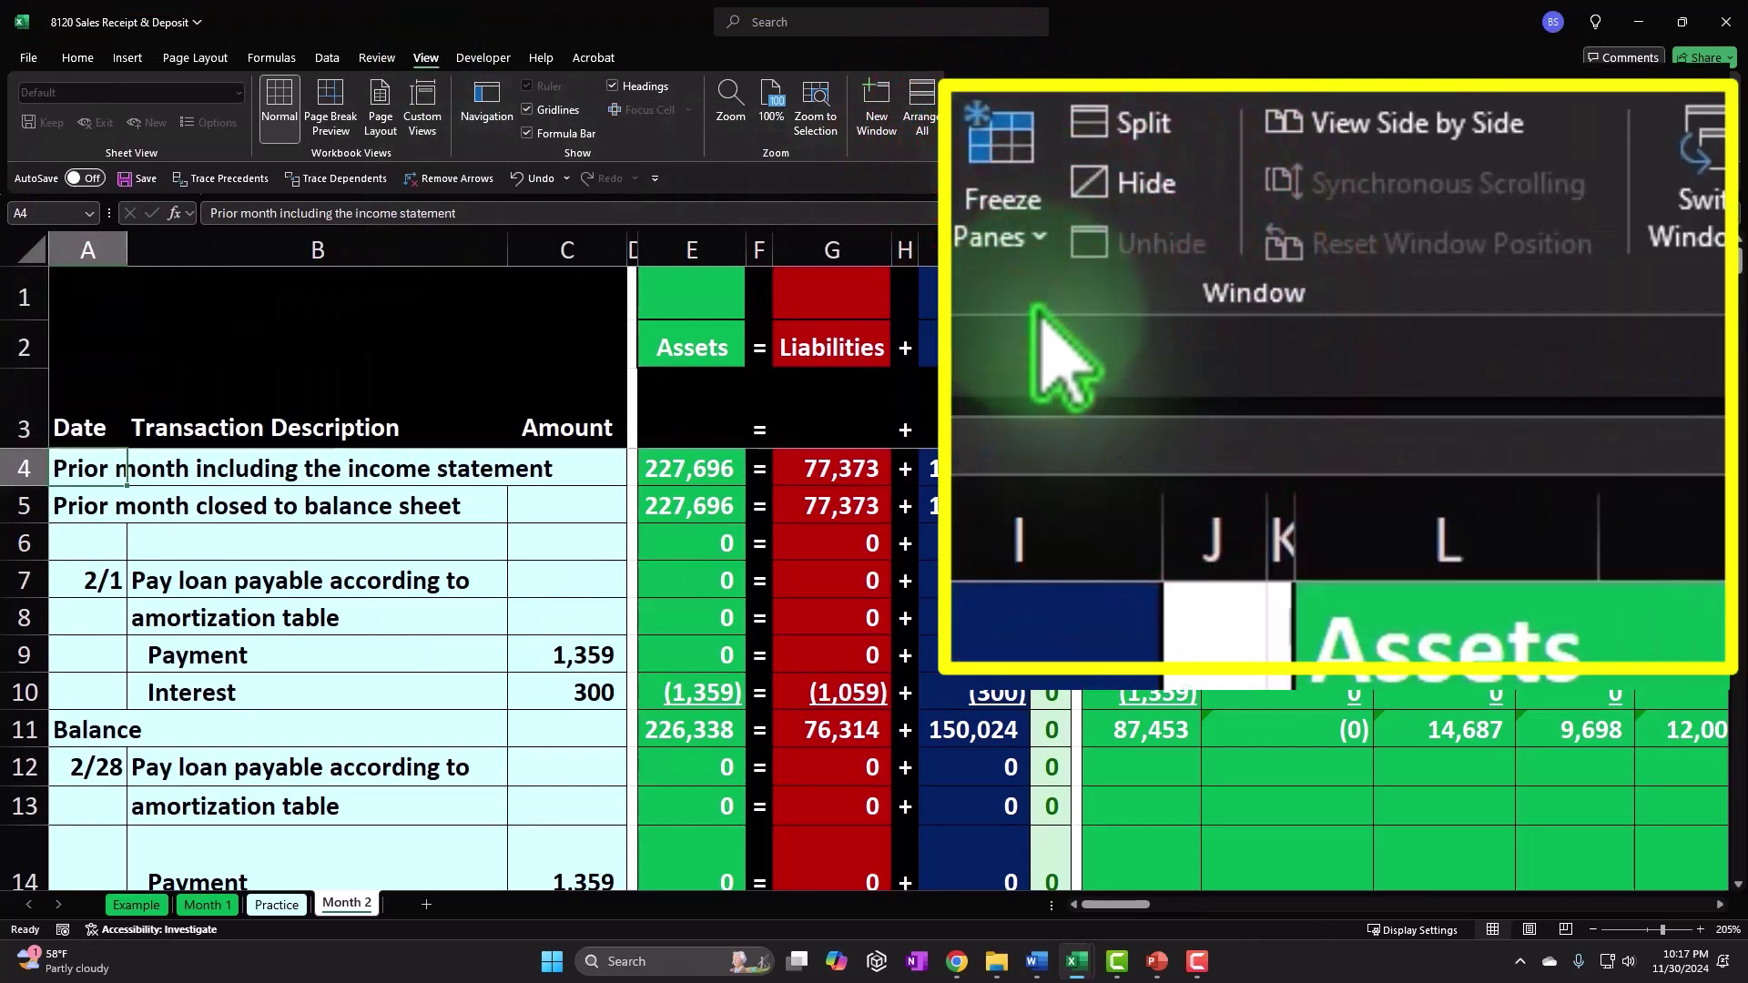
{"action": "scroll", "coordinate": [929, 635], "scroll_direction": "down", "scroll_amount": 1}
{"action": "scroll", "coordinate": [929, 635], "scroll_direction": "up", "scroll_amount": 1}
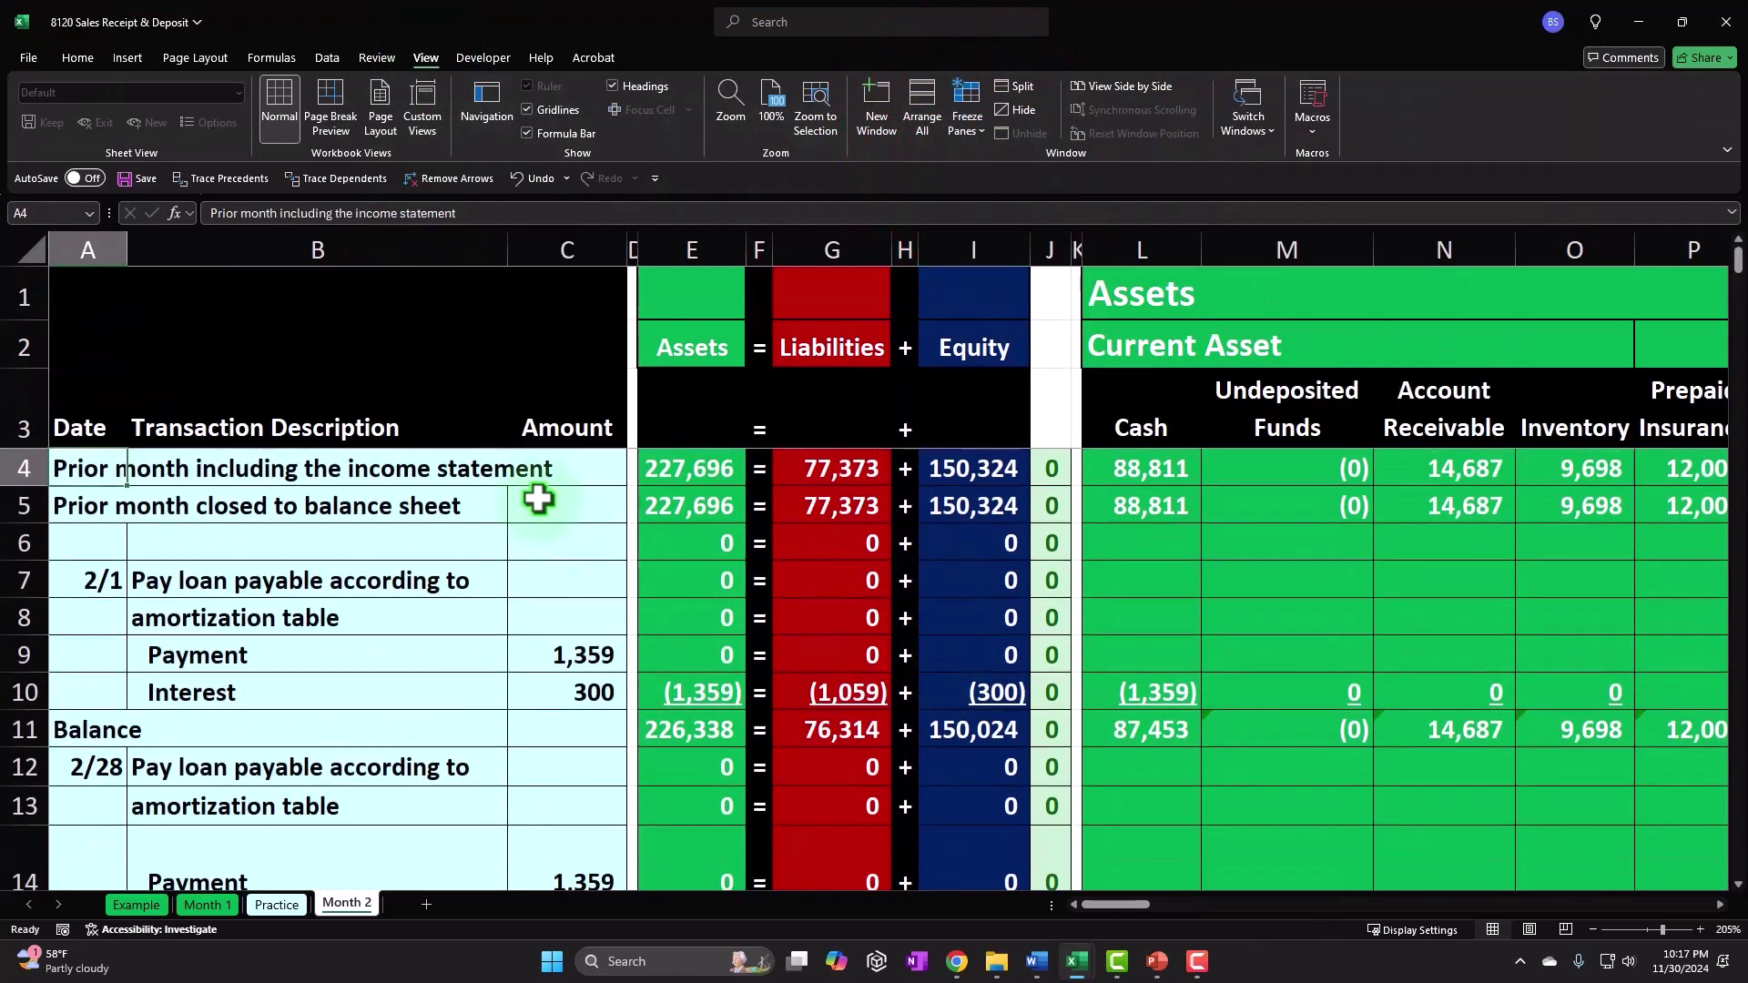
{"action": "left_click", "coordinate": [977, 120]}
{"action": "left_click", "coordinate": [989, 159]}
Step: Freeze rows 1 to 4 of Month 2 so the headers and prior-month balances stay in view
{"action": "left_click", "coordinate": [1227, 496]}
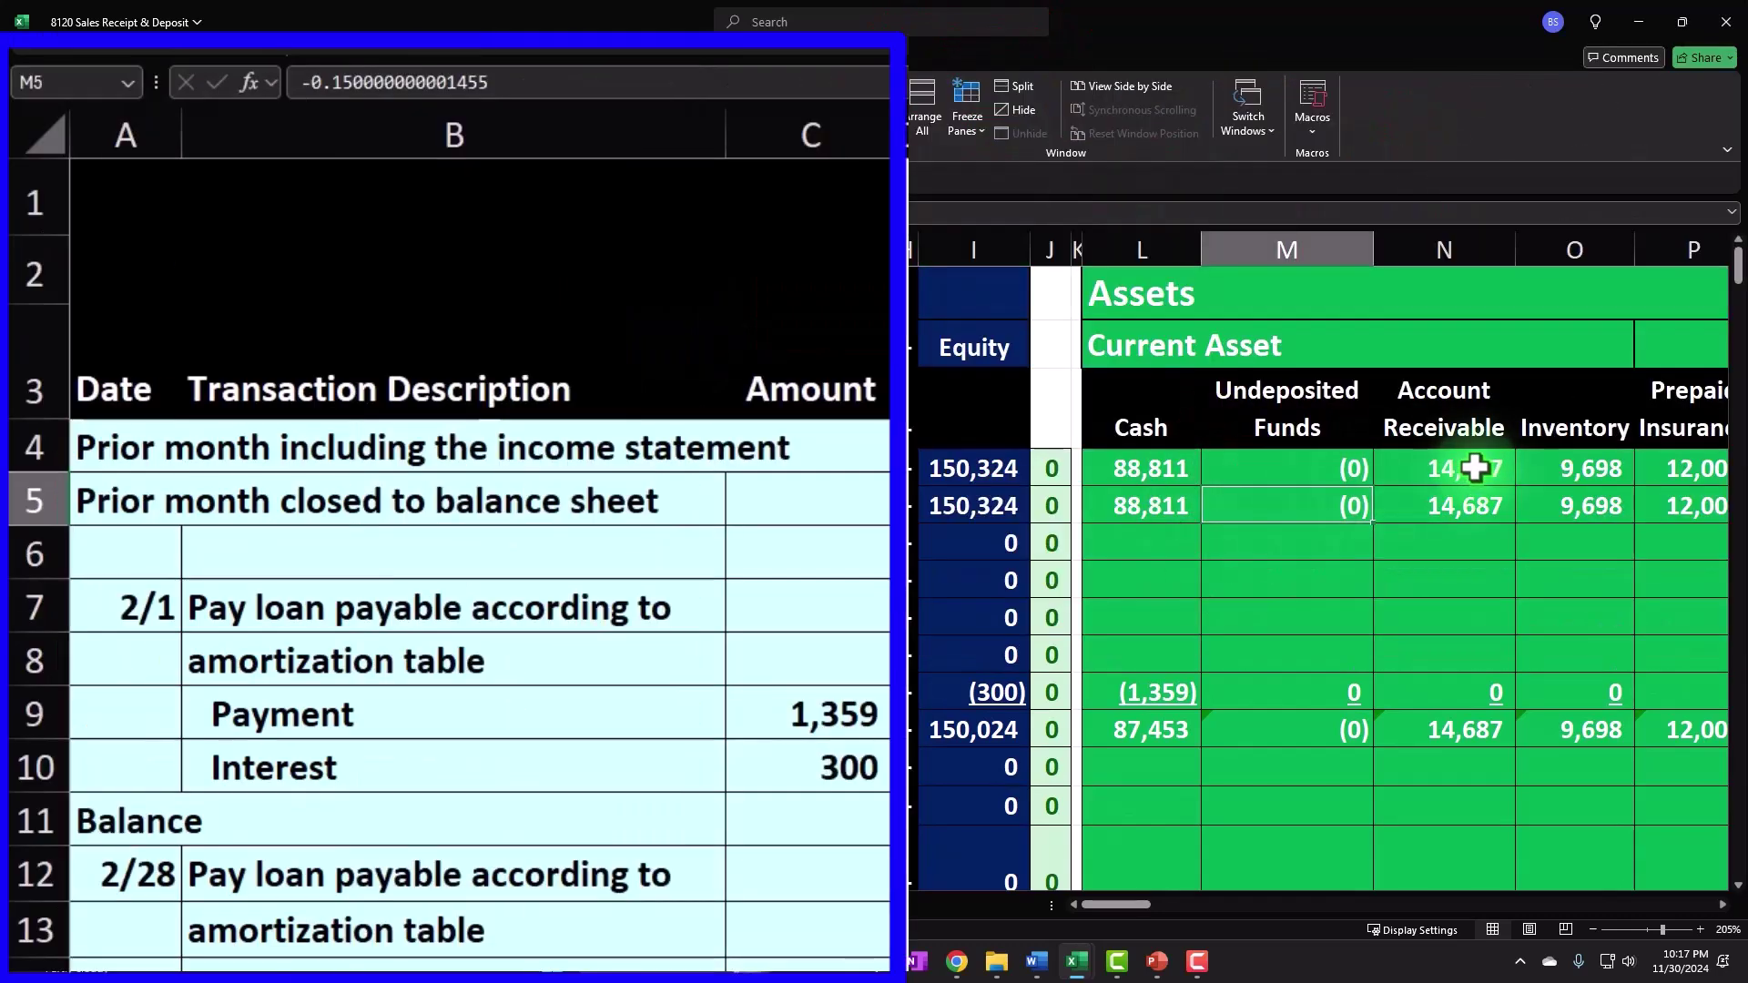
{"action": "left_click", "coordinate": [103, 492]}
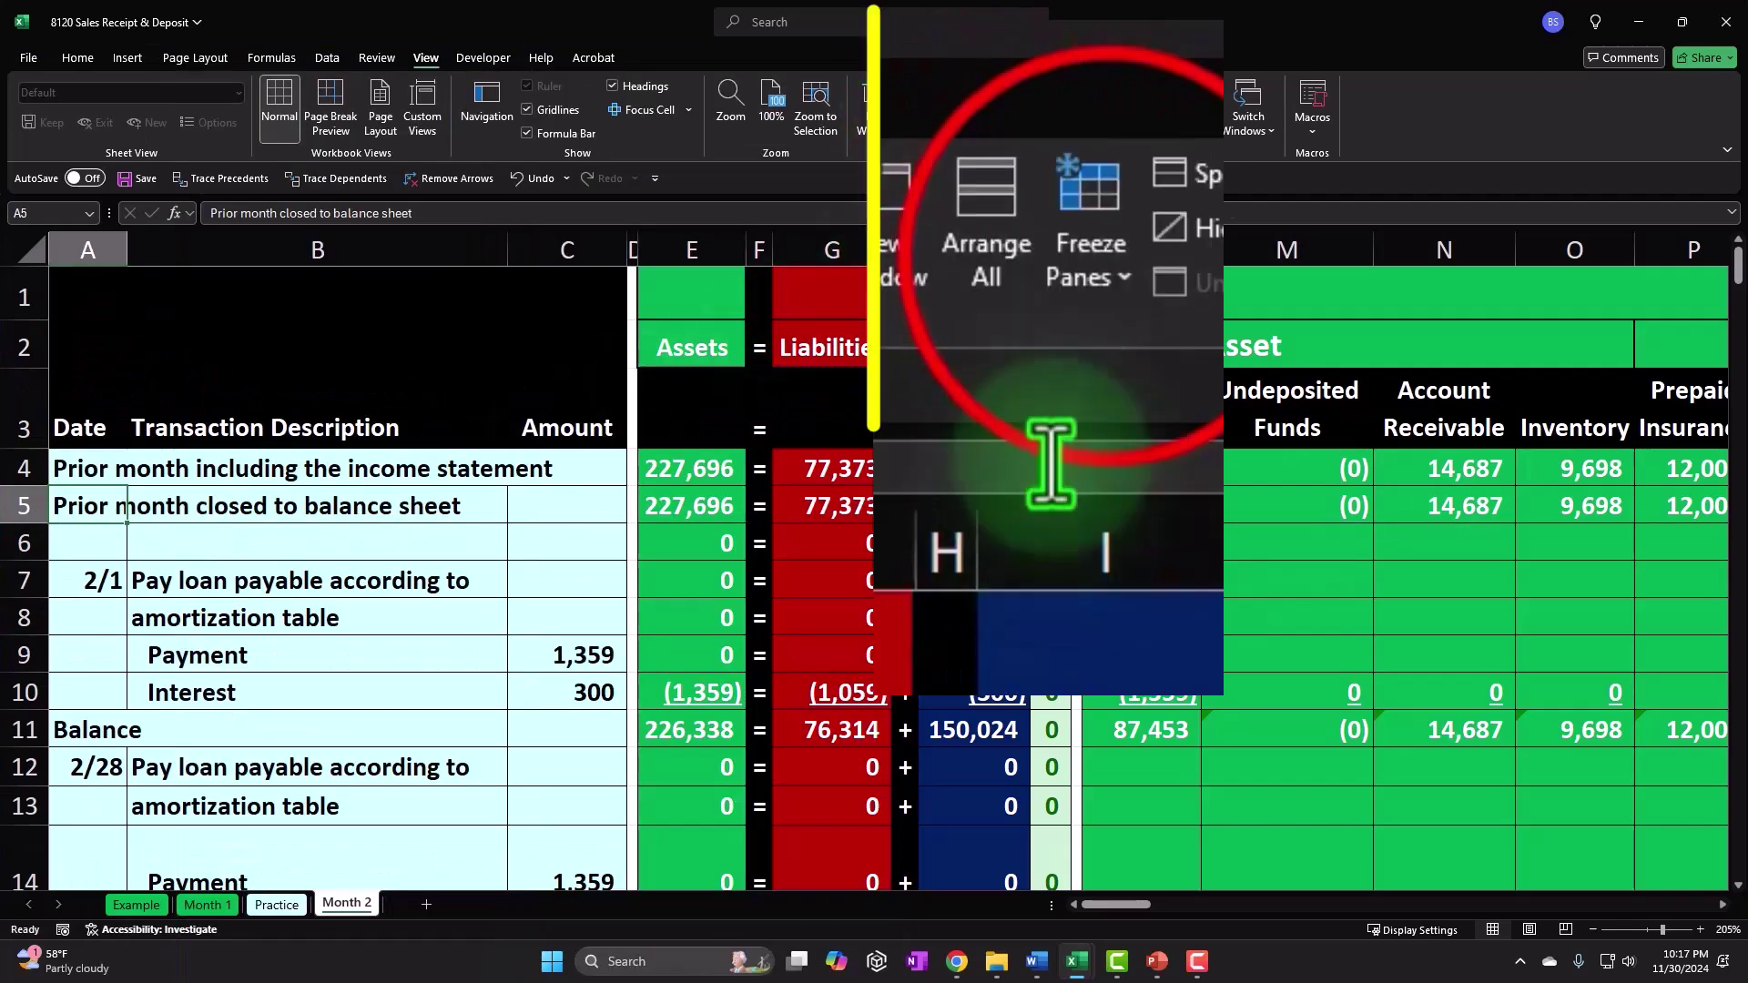
{"action": "left_click", "coordinate": [968, 114]}
{"action": "left_click", "coordinate": [989, 151]}
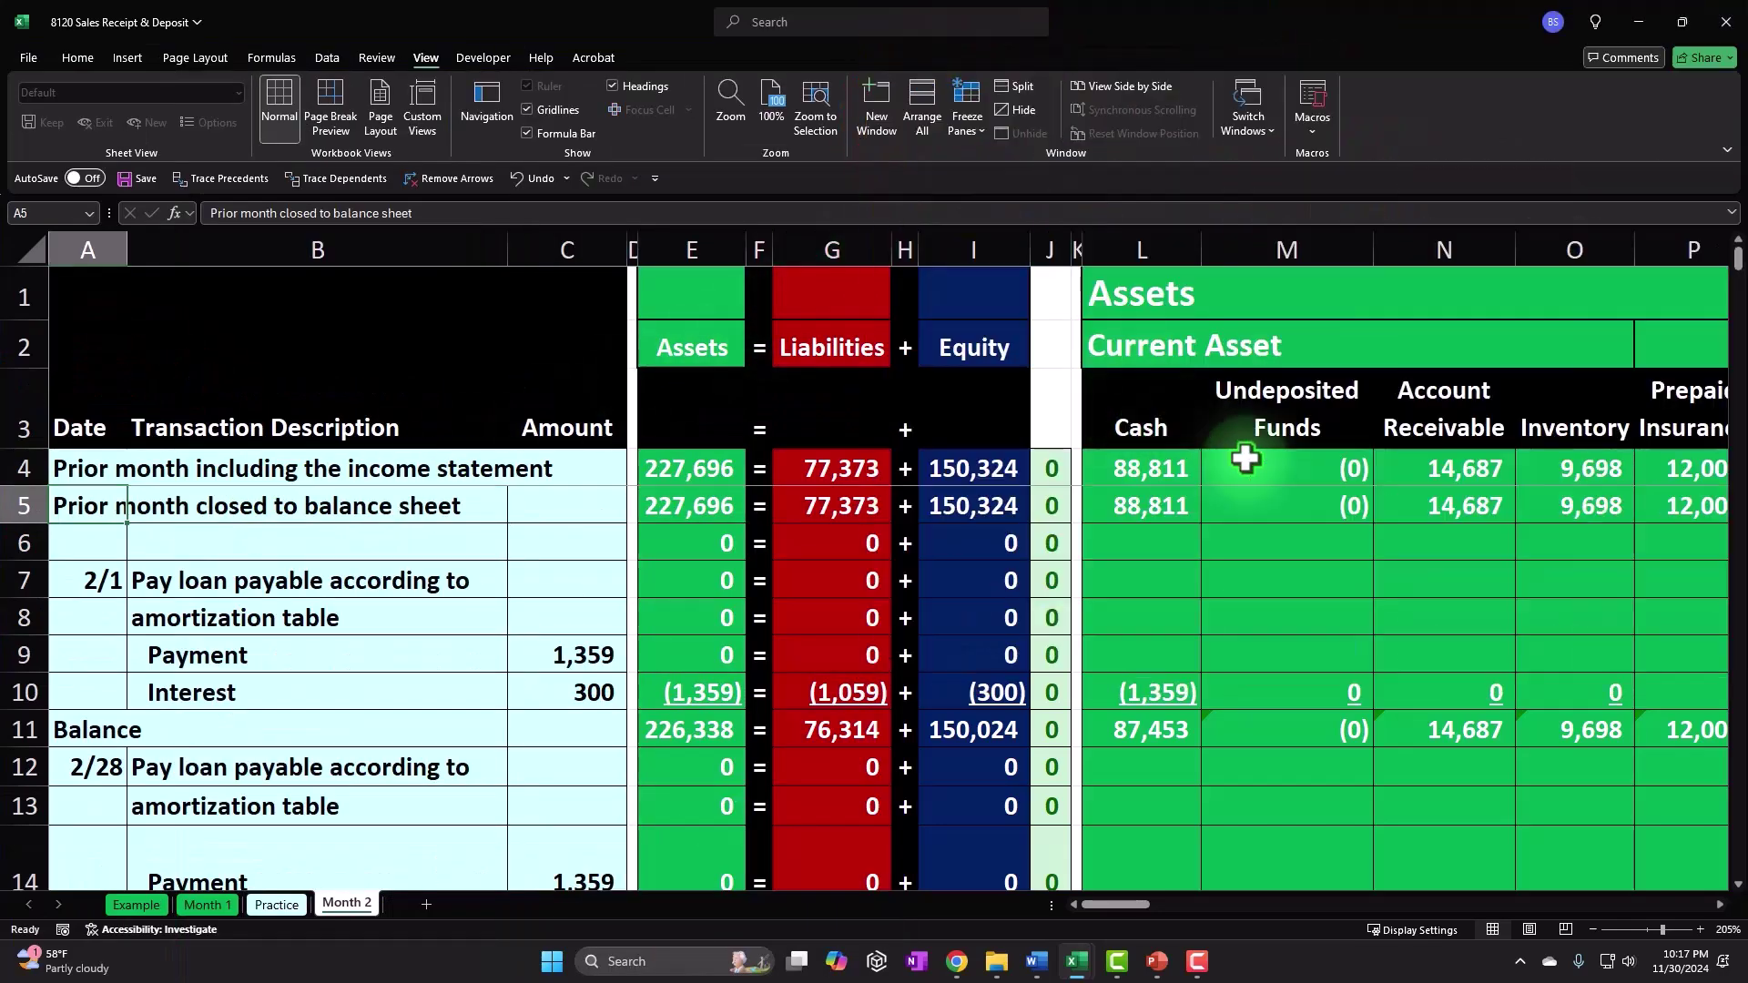
{"action": "scroll", "coordinate": [1228, 514], "scroll_direction": "down", "scroll_amount": 1}
{"action": "scroll", "coordinate": [1228, 513], "scroll_direction": "down", "scroll_amount": 3}
{"action": "scroll", "coordinate": [1227, 514], "scroll_direction": "up", "scroll_amount": 4}
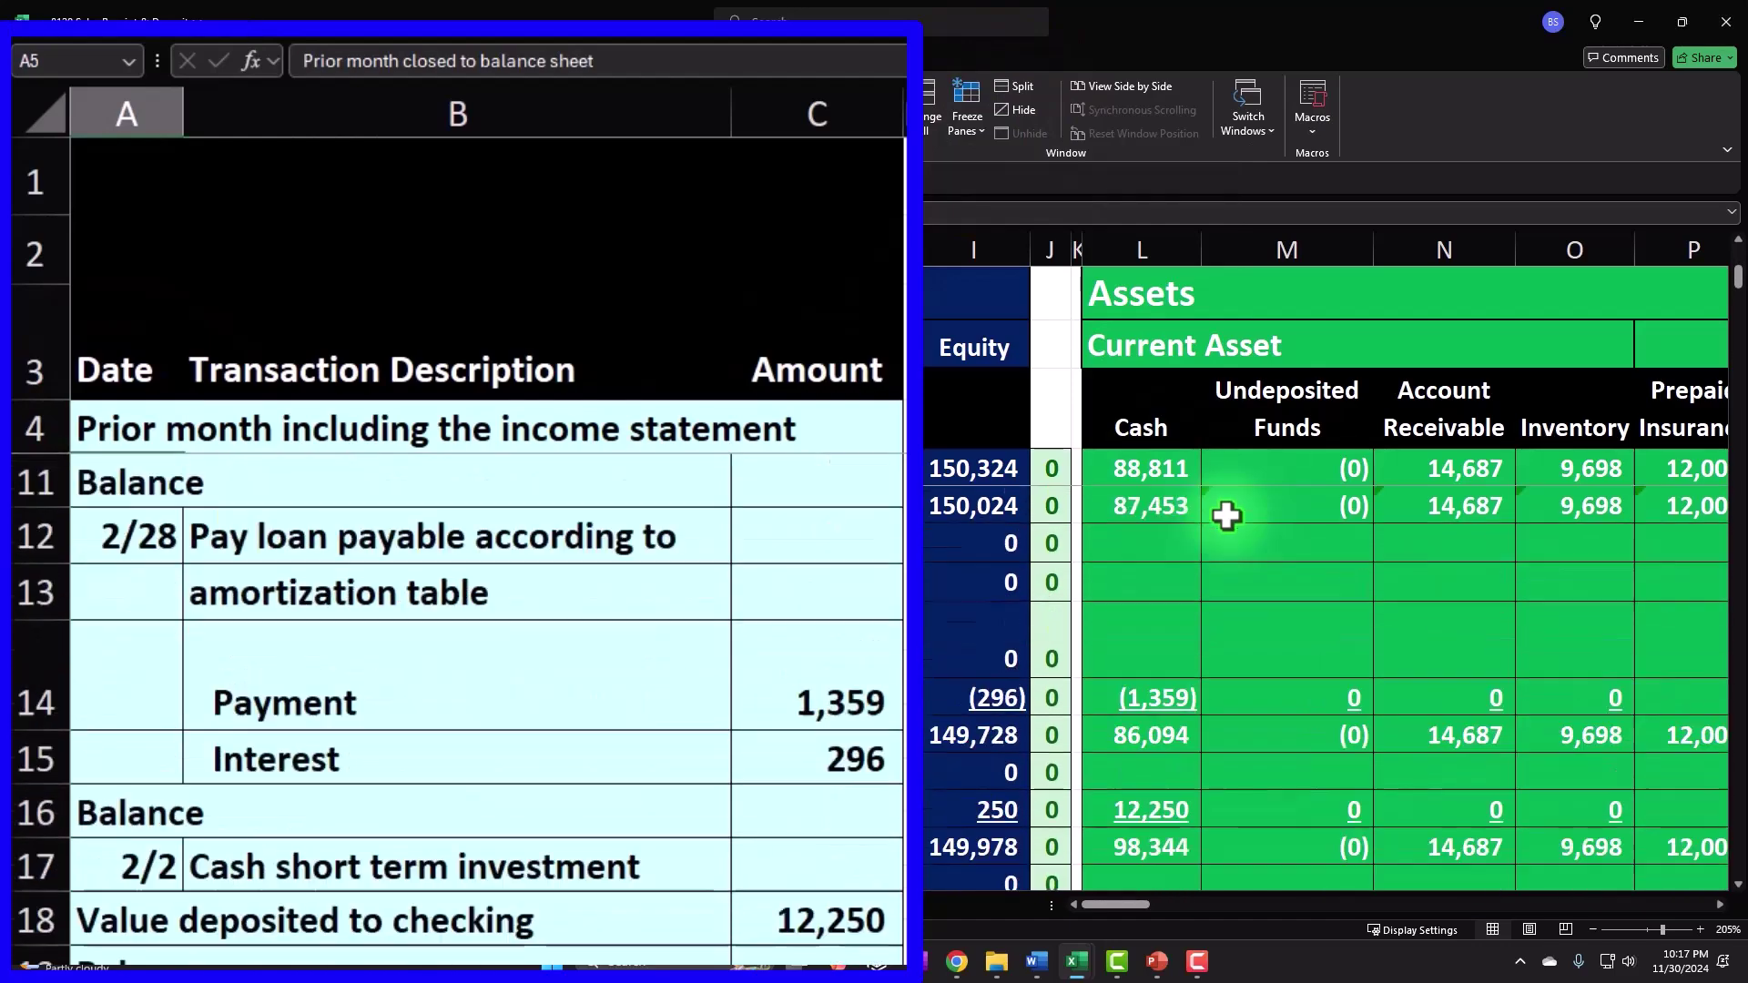
Step: Record the inventory decrease for the ELP 2 sale in O21 with -2*BF5, using the ELP ledger's unit cost
{"action": "left_click", "coordinate": [195, 543]}
{"action": "scroll", "coordinate": [195, 545], "scroll_direction": "down", "scroll_amount": 5}
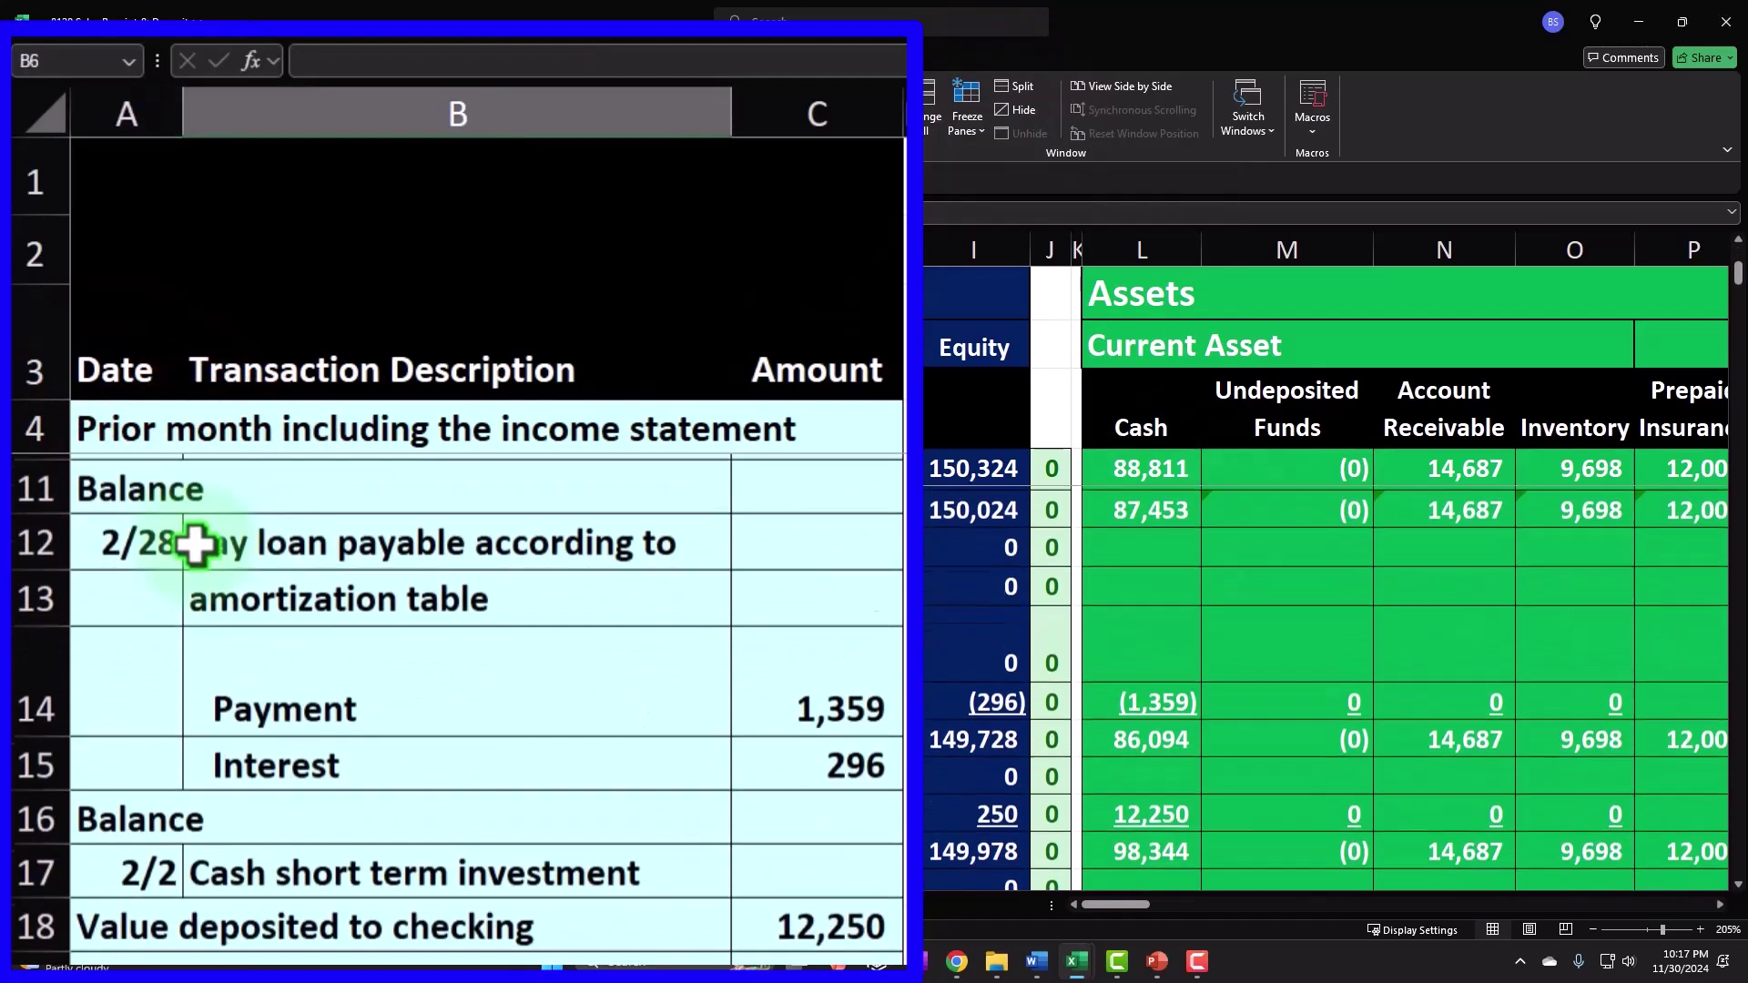
{"action": "scroll", "coordinate": [196, 547], "scroll_direction": "down", "scroll_amount": 1}
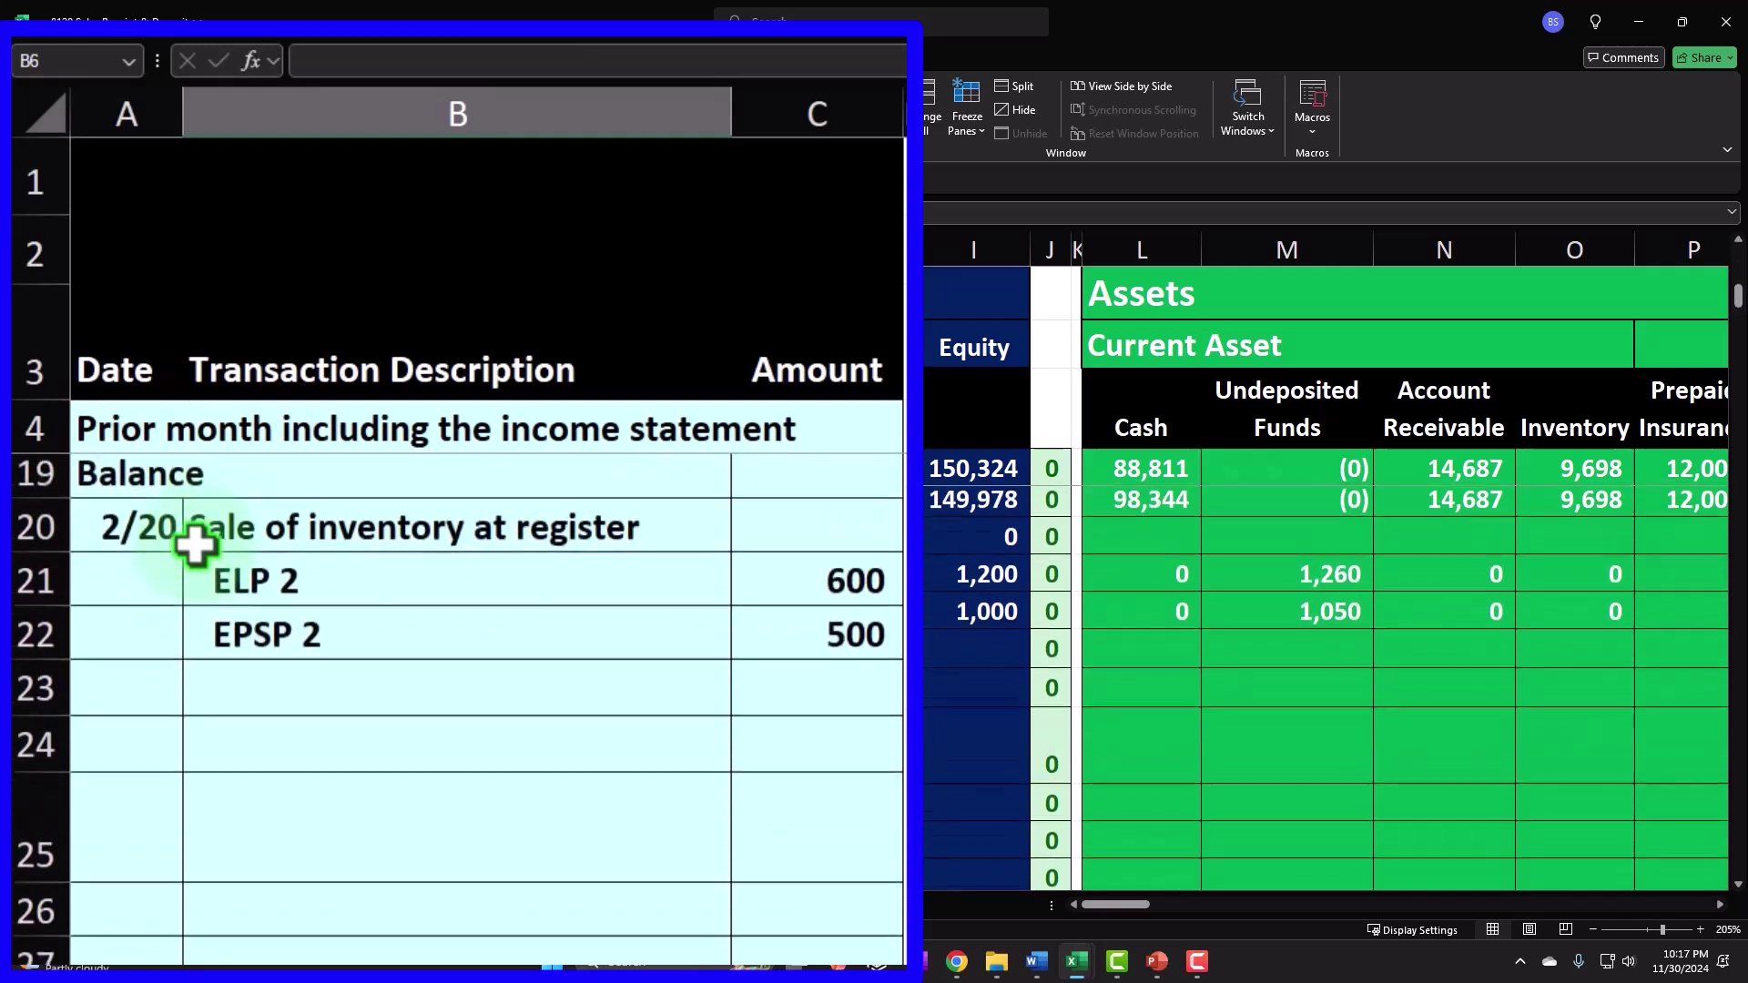
{"action": "scroll", "coordinate": [197, 548], "scroll_direction": "up", "scroll_amount": 1}
{"action": "left_click", "coordinate": [223, 674]}
{"action": "scroll", "coordinate": [222, 672], "scroll_direction": "up", "scroll_amount": 1}
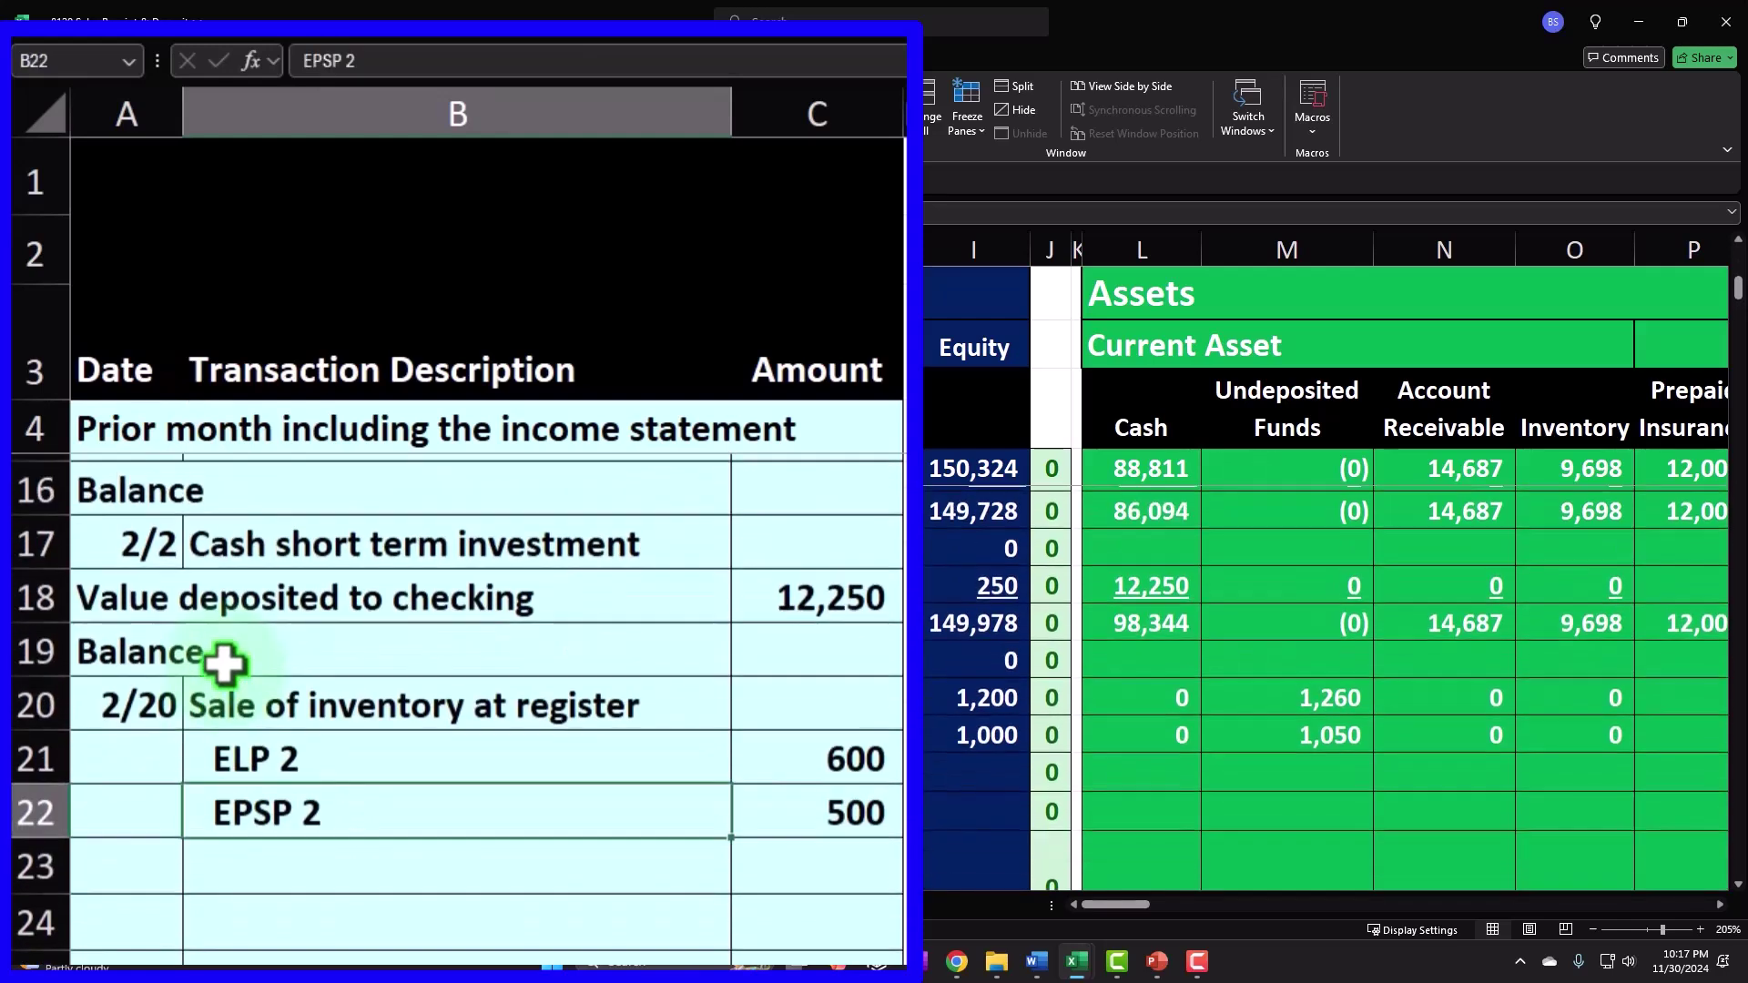
{"action": "left_click", "coordinate": [310, 739]}
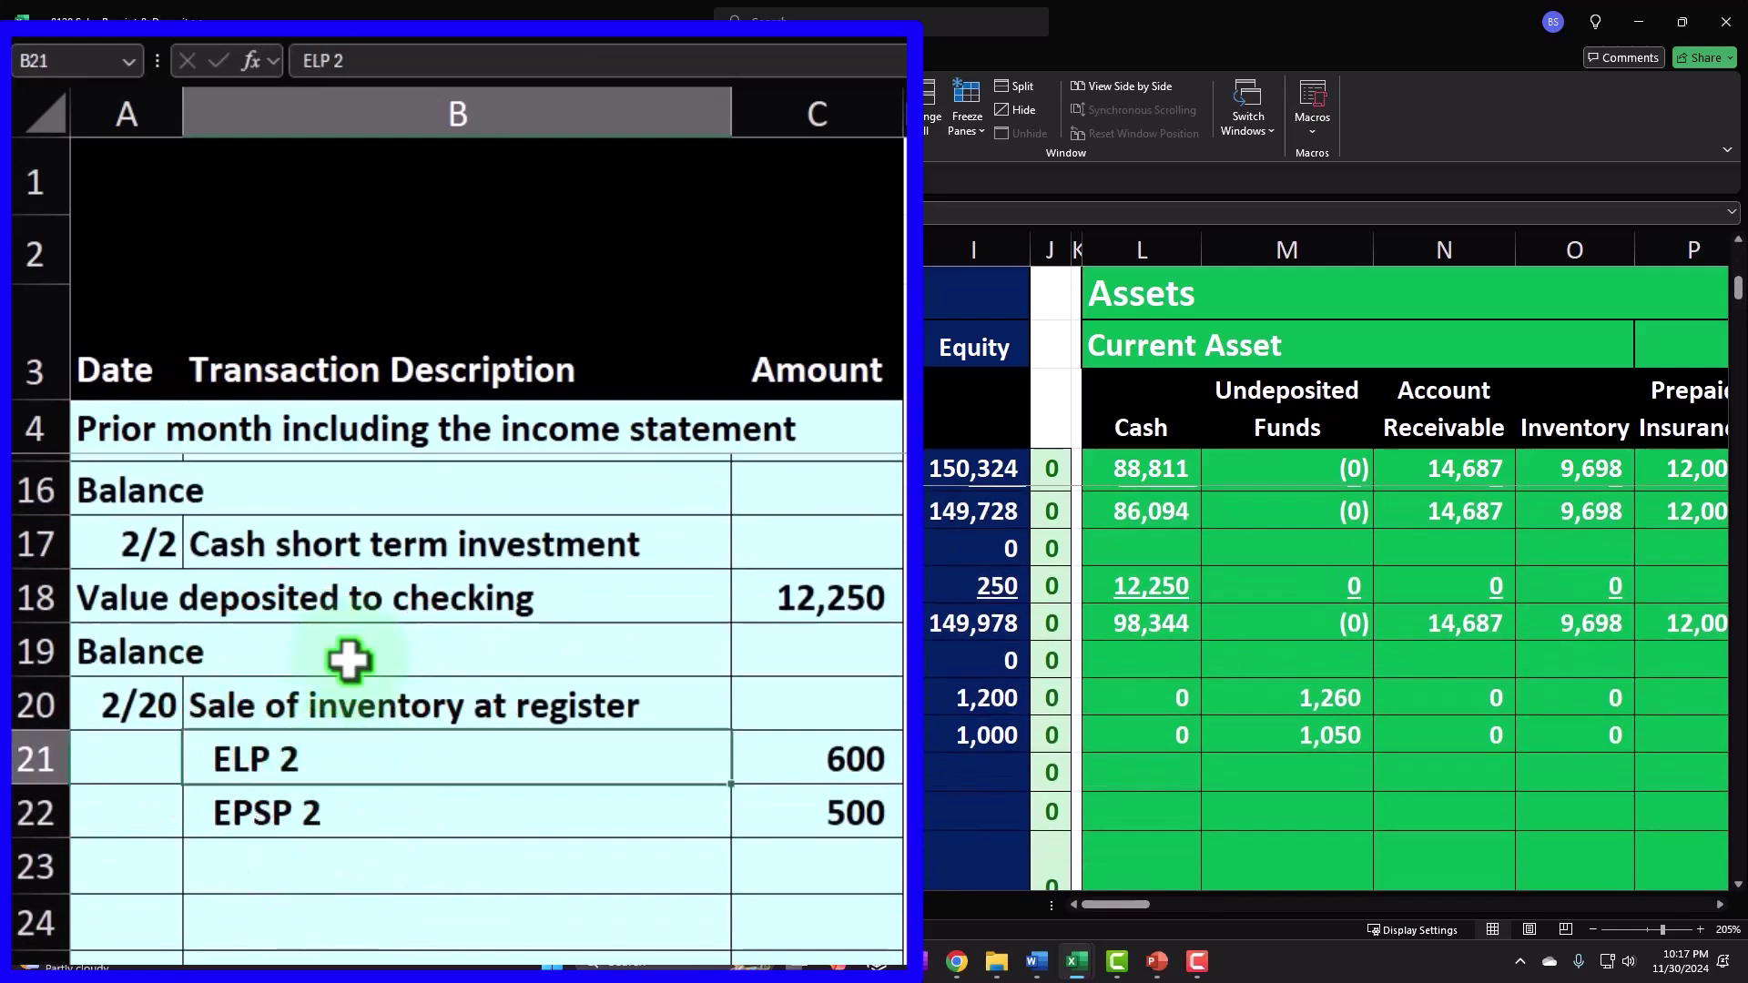
{"action": "key", "text": "Right"}
{"action": "key", "text": "Right"}
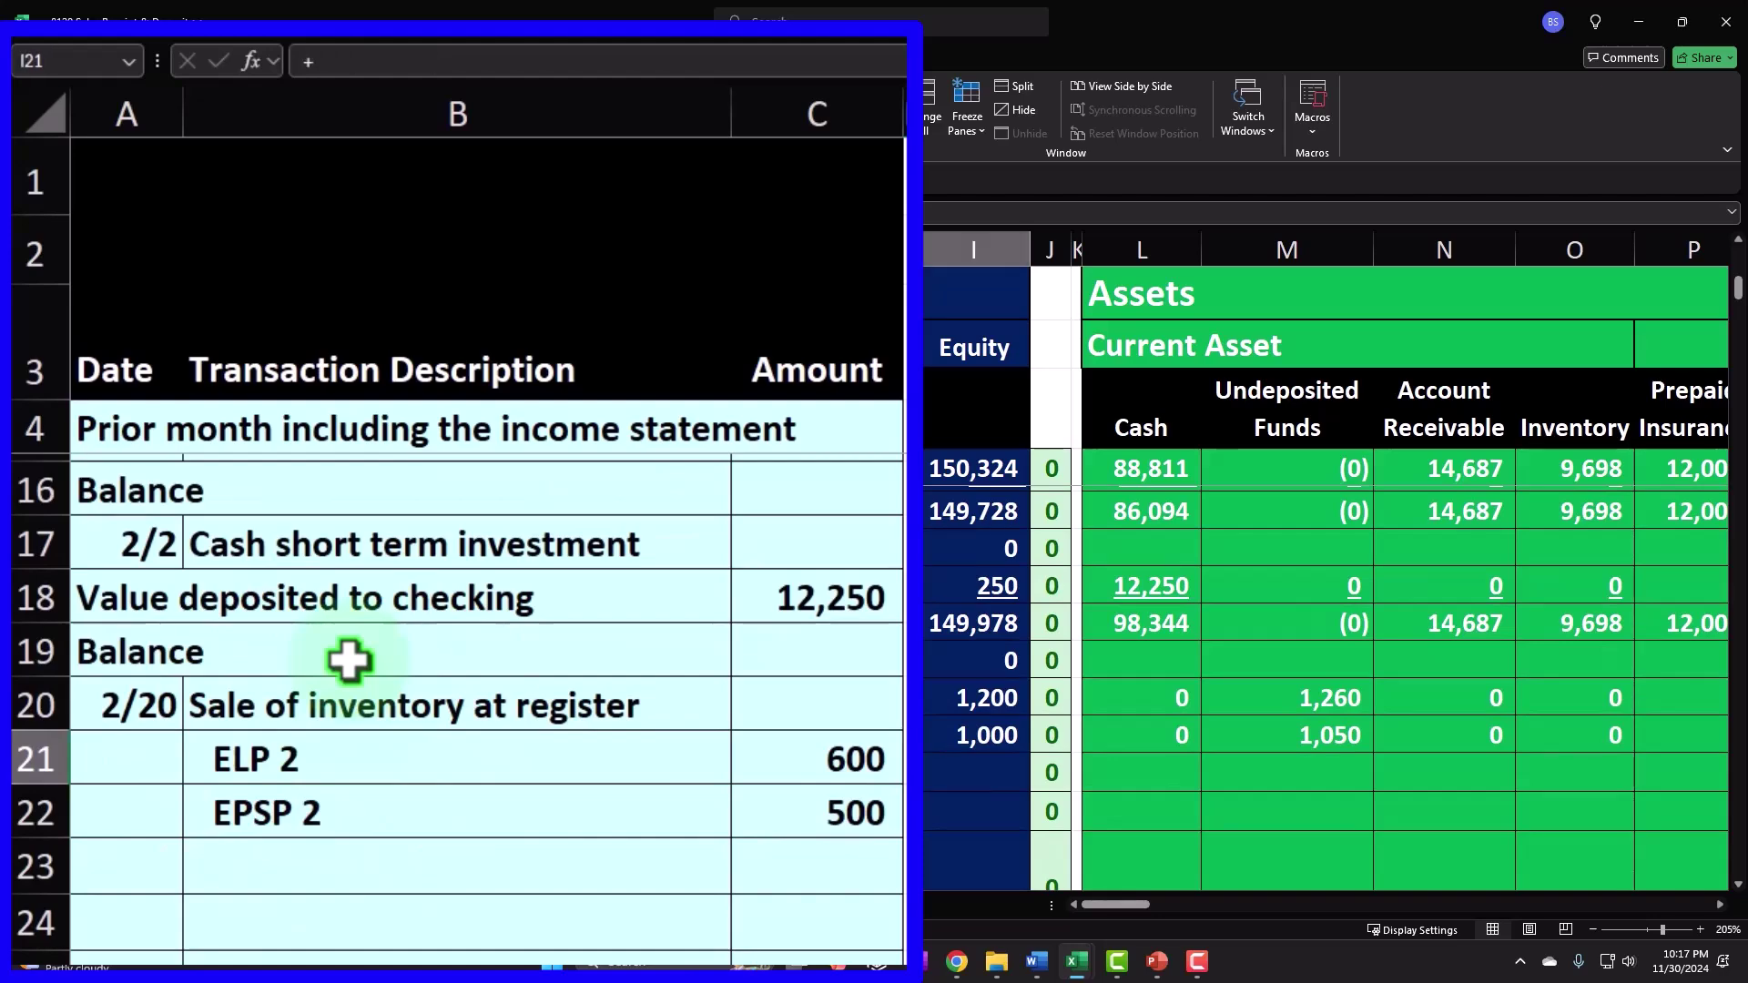
{"action": "key", "text": "Right"}
{"action": "key", "text": "Right"}
{"action": "key", "text": "Right"}
{"action": "key", "text": "Right"}
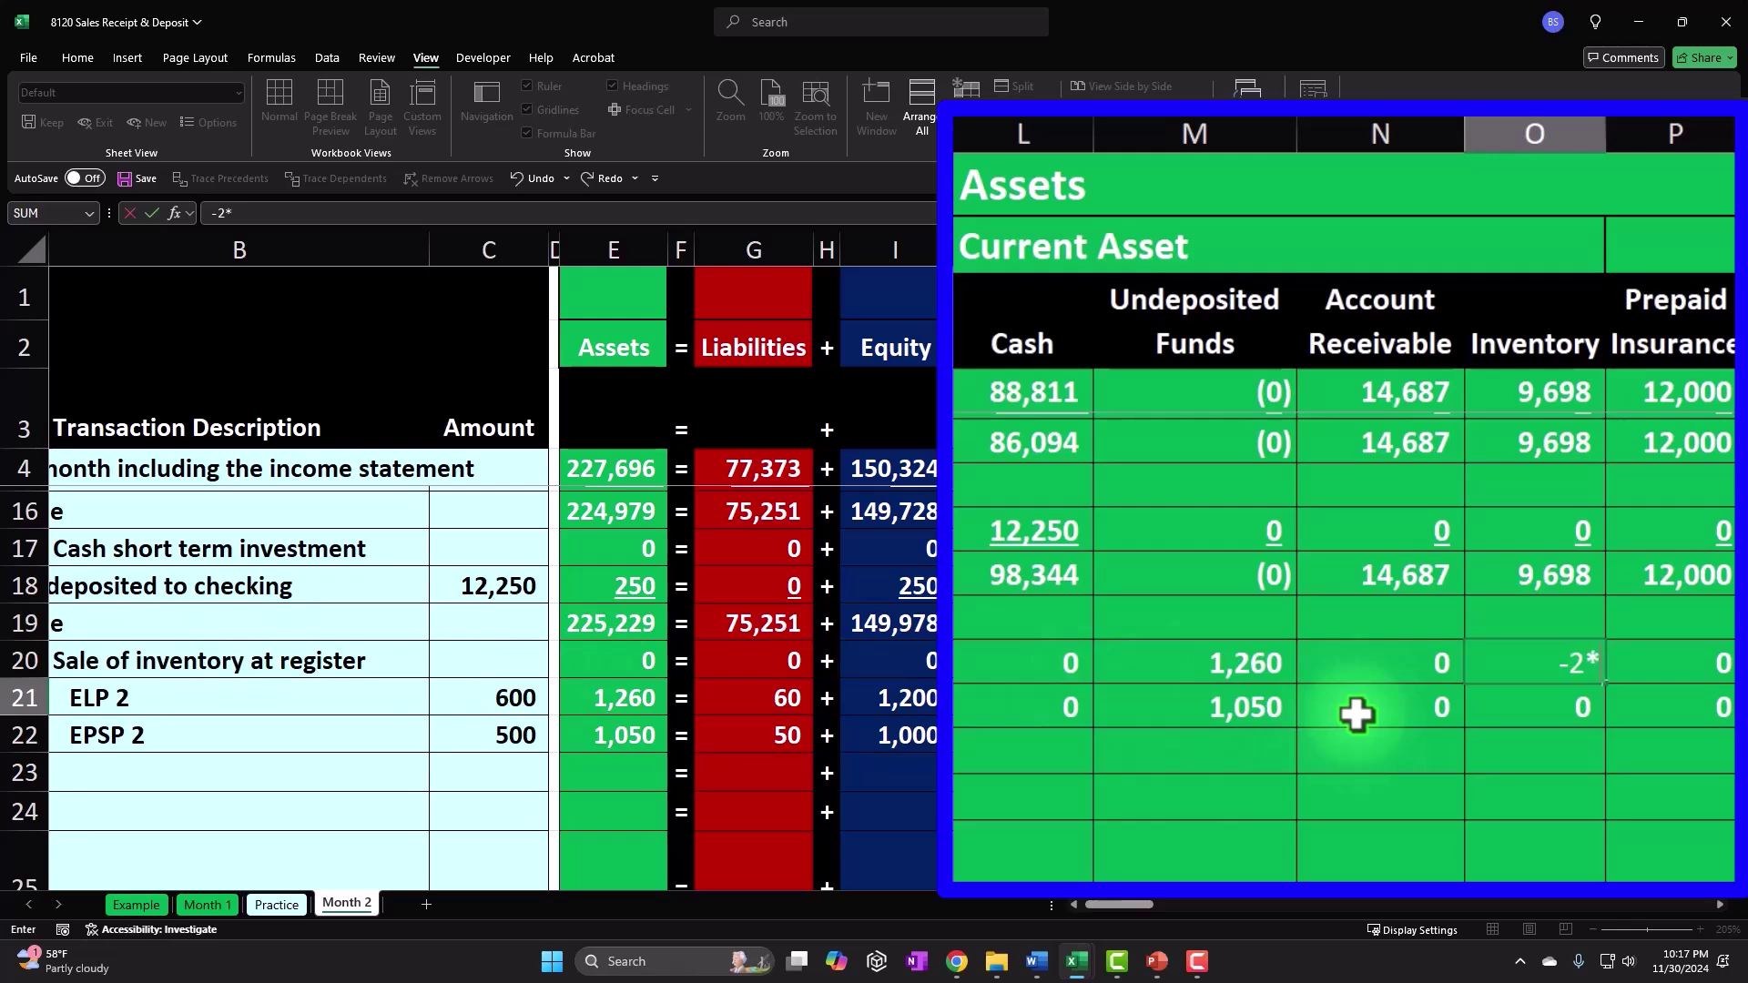
{"action": "key", "text": "Up"}
{"action": "key", "text": "Up"}
{"action": "key", "text": "Up"}
{"action": "key", "text": "Up"}
{"action": "key", "text": "Up"}
{"action": "key", "text": "Up"}
{"action": "key", "text": "Up"}
{"action": "key", "text": "Up"}
{"action": "key", "text": "Up"}
{"action": "key", "text": "Up"}
{"action": "key", "text": "Up"}
{"action": "key", "text": "Up"}
{"action": "key", "text": "Up"}
{"action": "key", "text": "Up"}
{"action": "key", "text": "Up"}
{"action": "key", "text": "Up"}
{"action": "key", "text": "Up"}
{"action": "key", "text": "Up"}
{"action": "key", "text": "Up"}
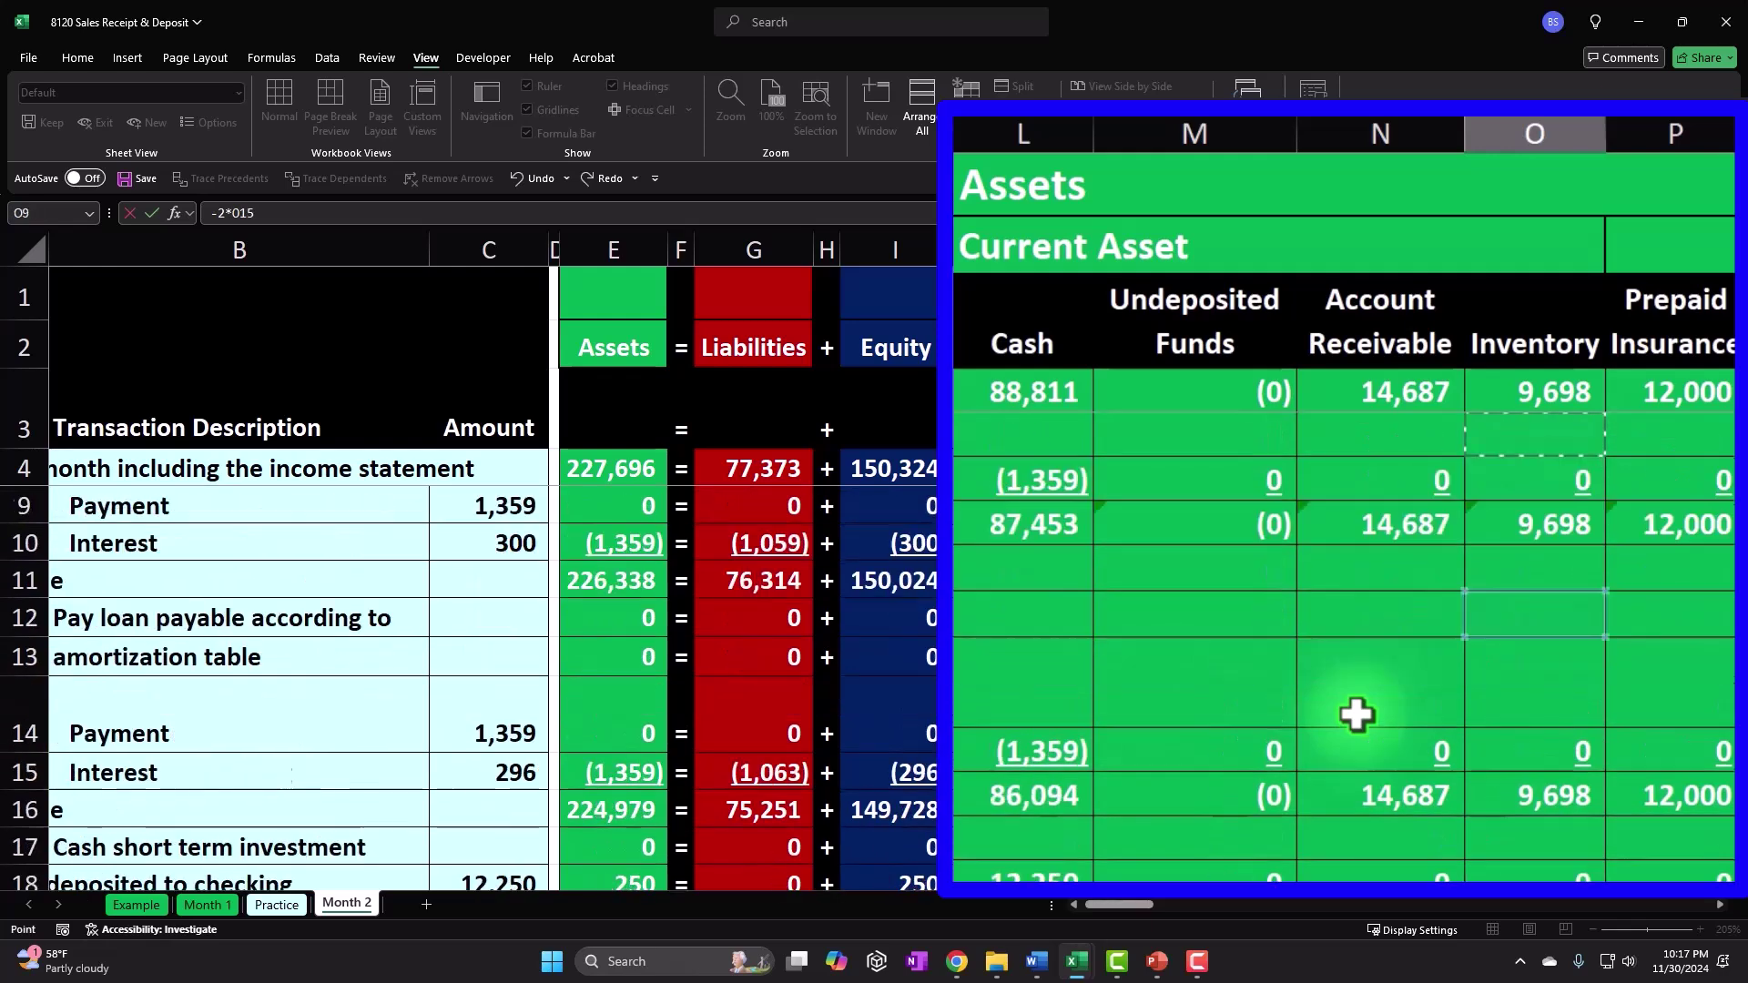
{"action": "key", "text": "Right"}
{"action": "key", "text": "Right"}
{"action": "key", "text": "Right"}
{"action": "key", "text": "Right"}
{"action": "key", "text": "Right"}
{"action": "key", "text": "Right"}
{"action": "key", "text": "Right"}
{"action": "key", "text": "Right"}
{"action": "key", "text": "Right"}
{"action": "key", "text": "Right"}
{"action": "key", "text": "Right"}
{"action": "key", "text": "Right"}
{"action": "key", "text": "Right"}
{"action": "key", "text": "Right"}
{"action": "key", "text": "Right"}
{"action": "key", "text": "Right"}
{"action": "key", "text": "Right"}
{"action": "key", "text": "Right"}
{"action": "key", "text": "Right"}
{"action": "key", "text": "Right"}
{"action": "key", "text": "Right"}
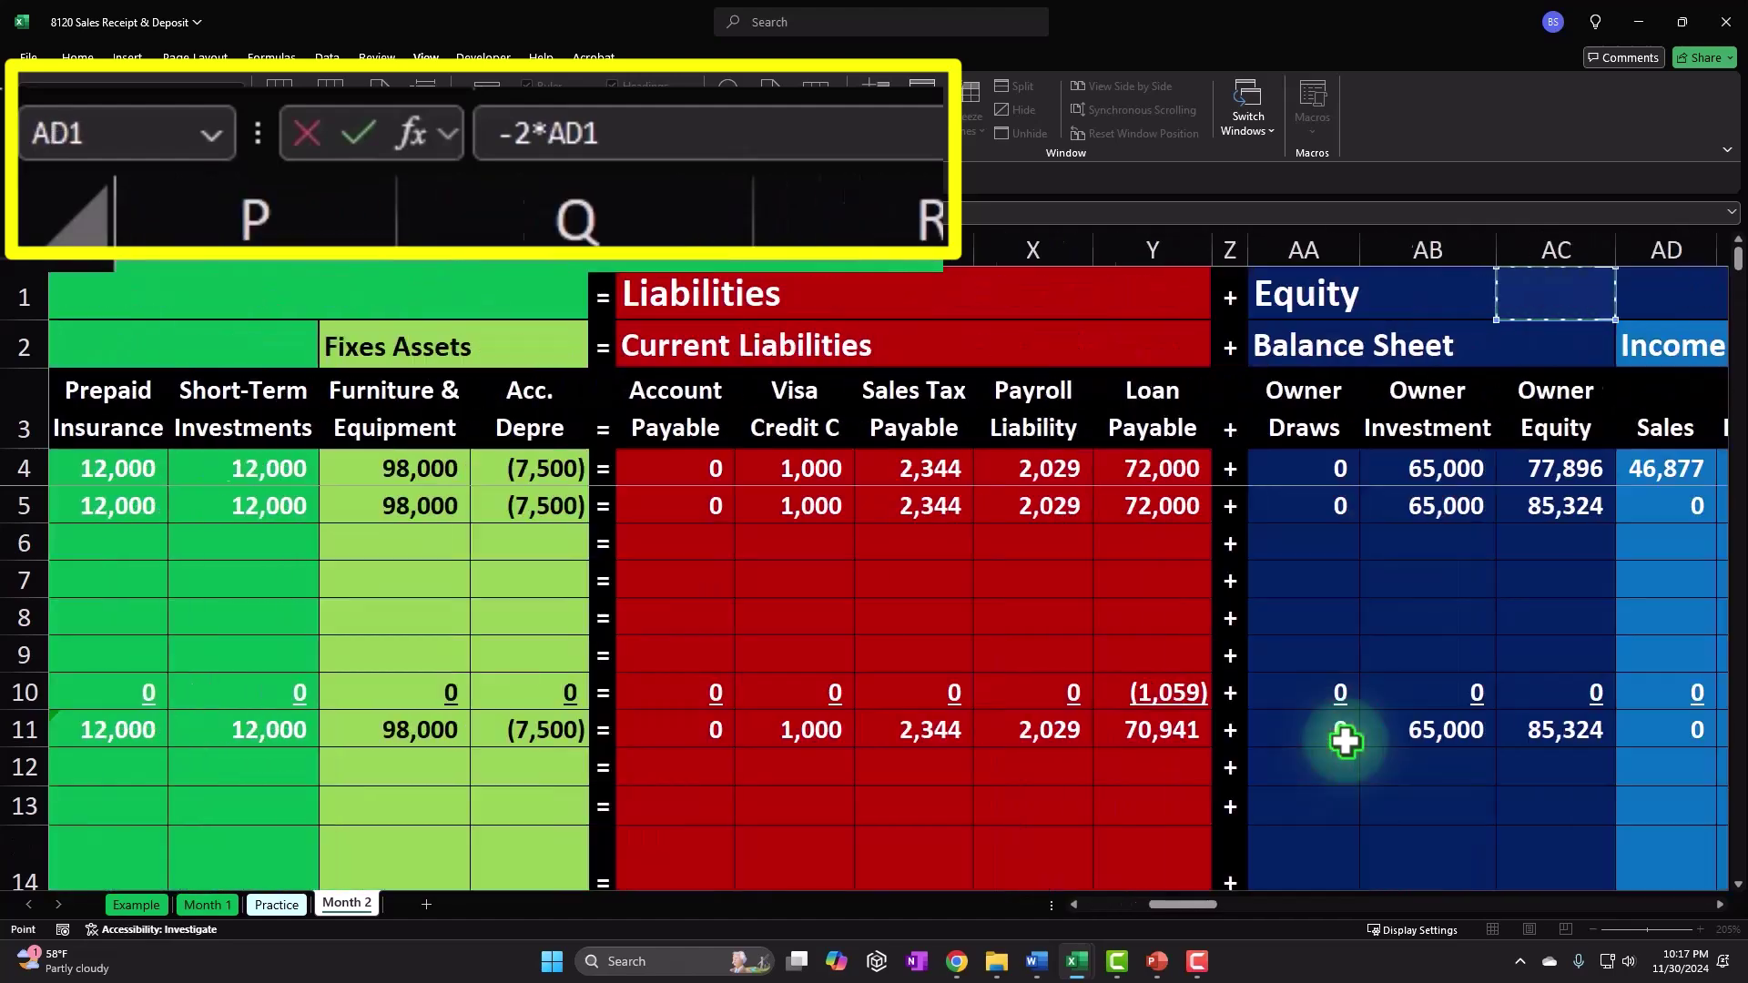
{"action": "key", "text": "Down"}
{"action": "key", "text": "Left"}
{"action": "key", "text": "Left"}
{"action": "key", "text": "Left"}
{"action": "key", "text": "Left"}
{"action": "key", "text": "Left"}
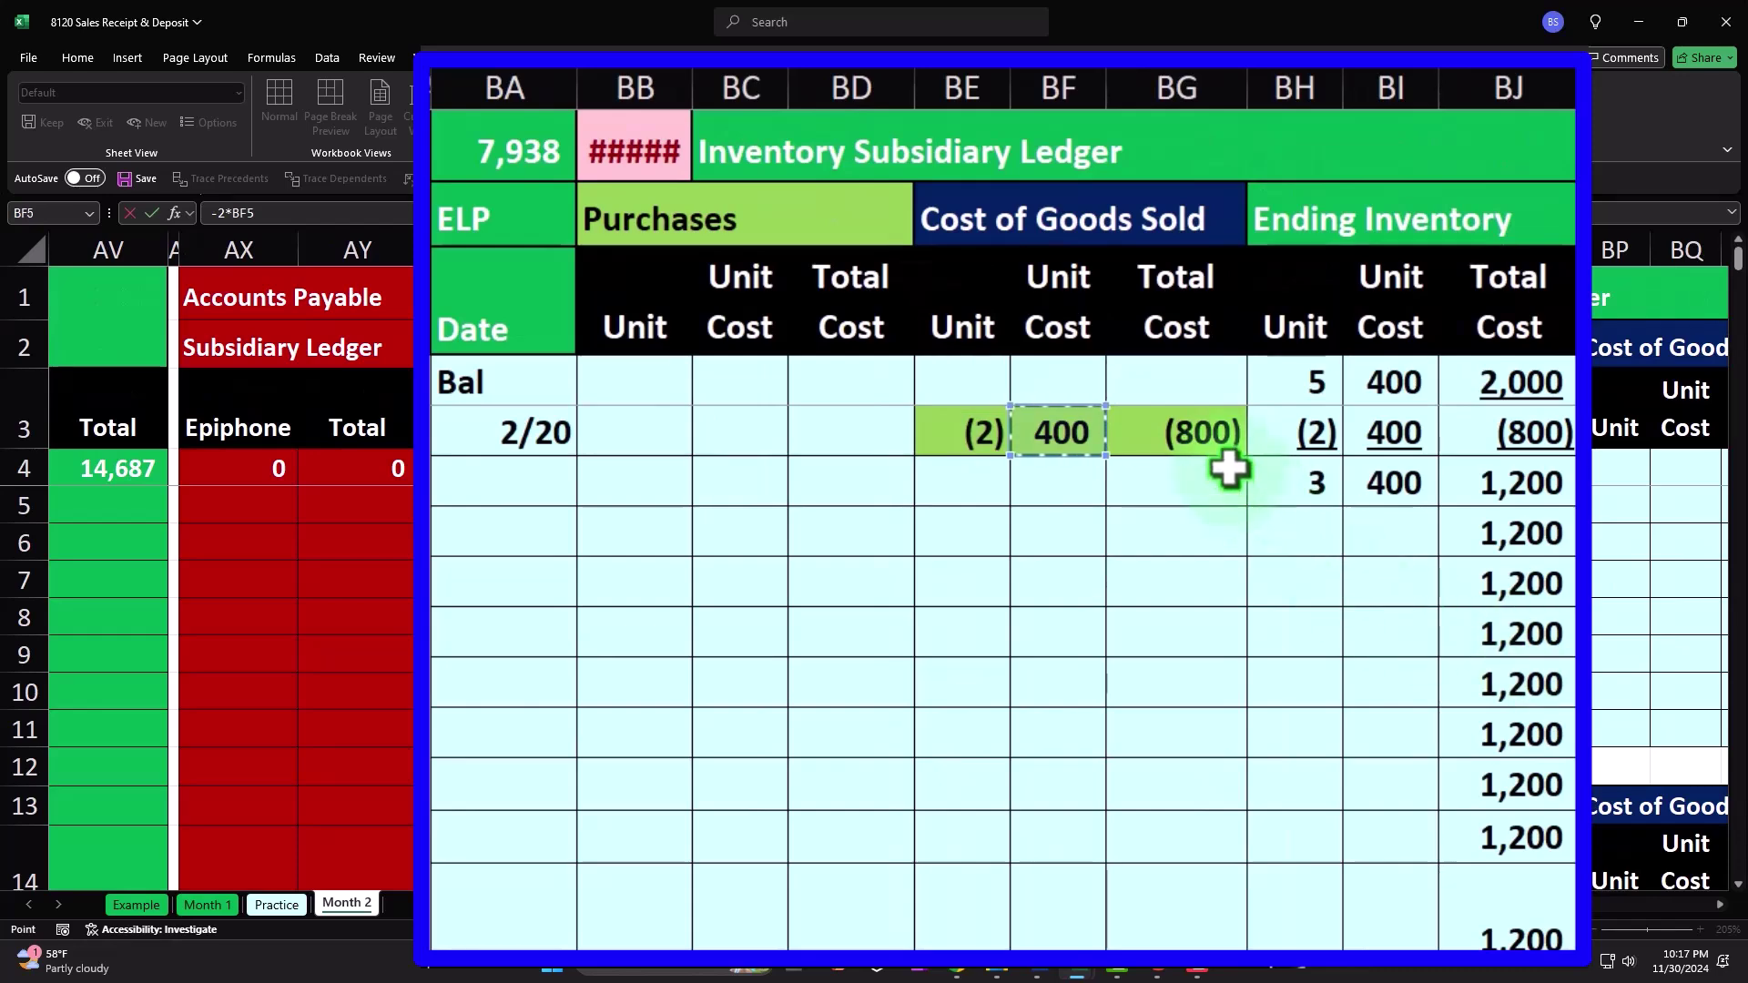
{"action": "key", "text": "Return"}
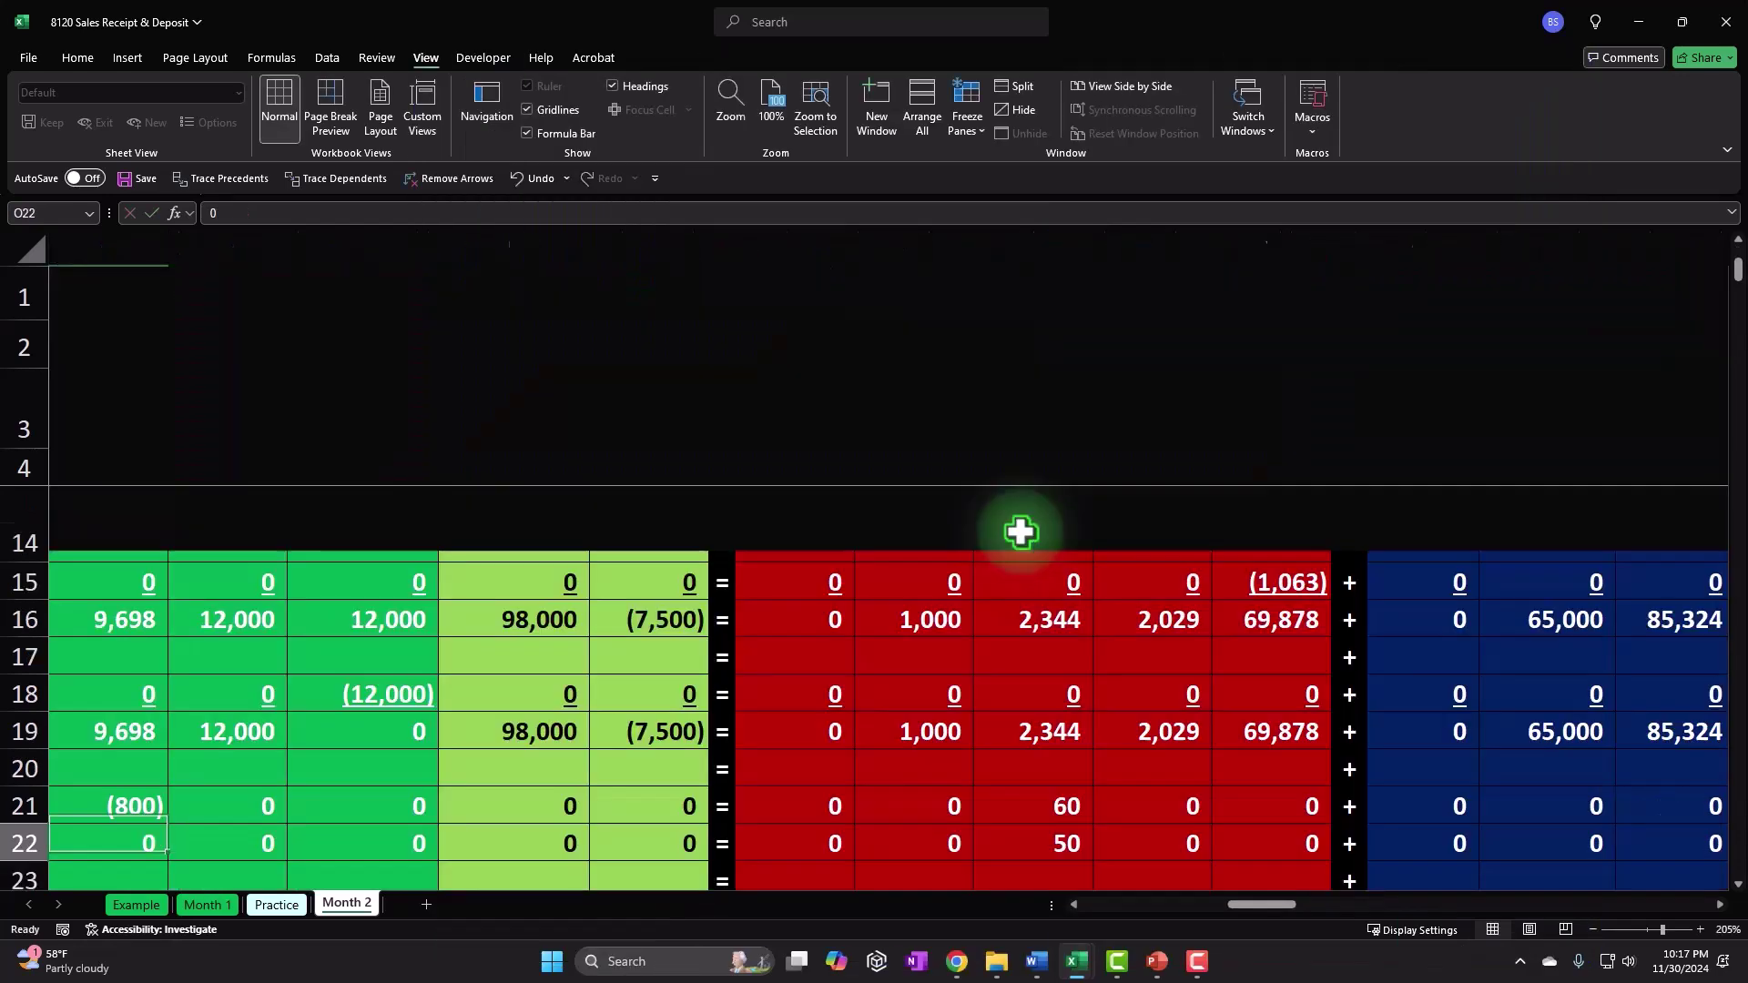
Step: Record the cost of goods sold for the ELP 2 sale in AF21 by linking it to the inventory decrease with =O21
{"action": "key", "text": "Left"}
{"action": "key", "text": "Left"}
{"action": "key", "text": "Left"}
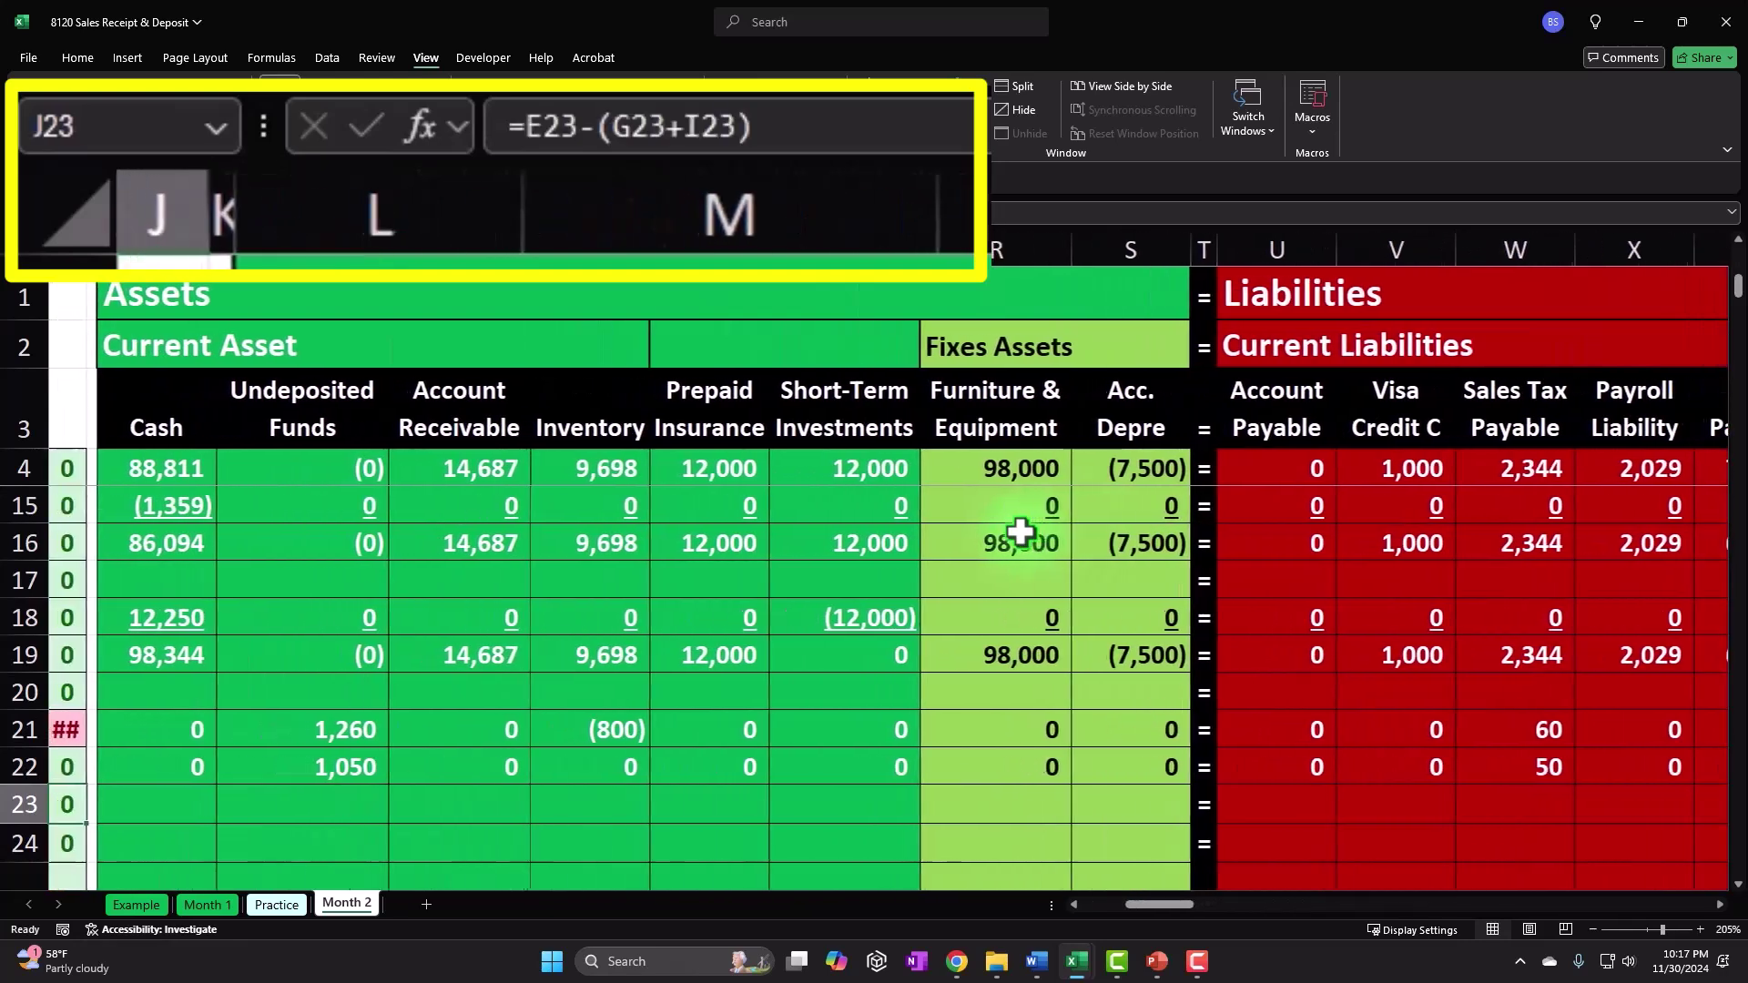
{"action": "key", "text": "Right"}
{"action": "key", "text": "Right"}
{"action": "key", "text": "Right"}
{"action": "key", "text": "Up"}
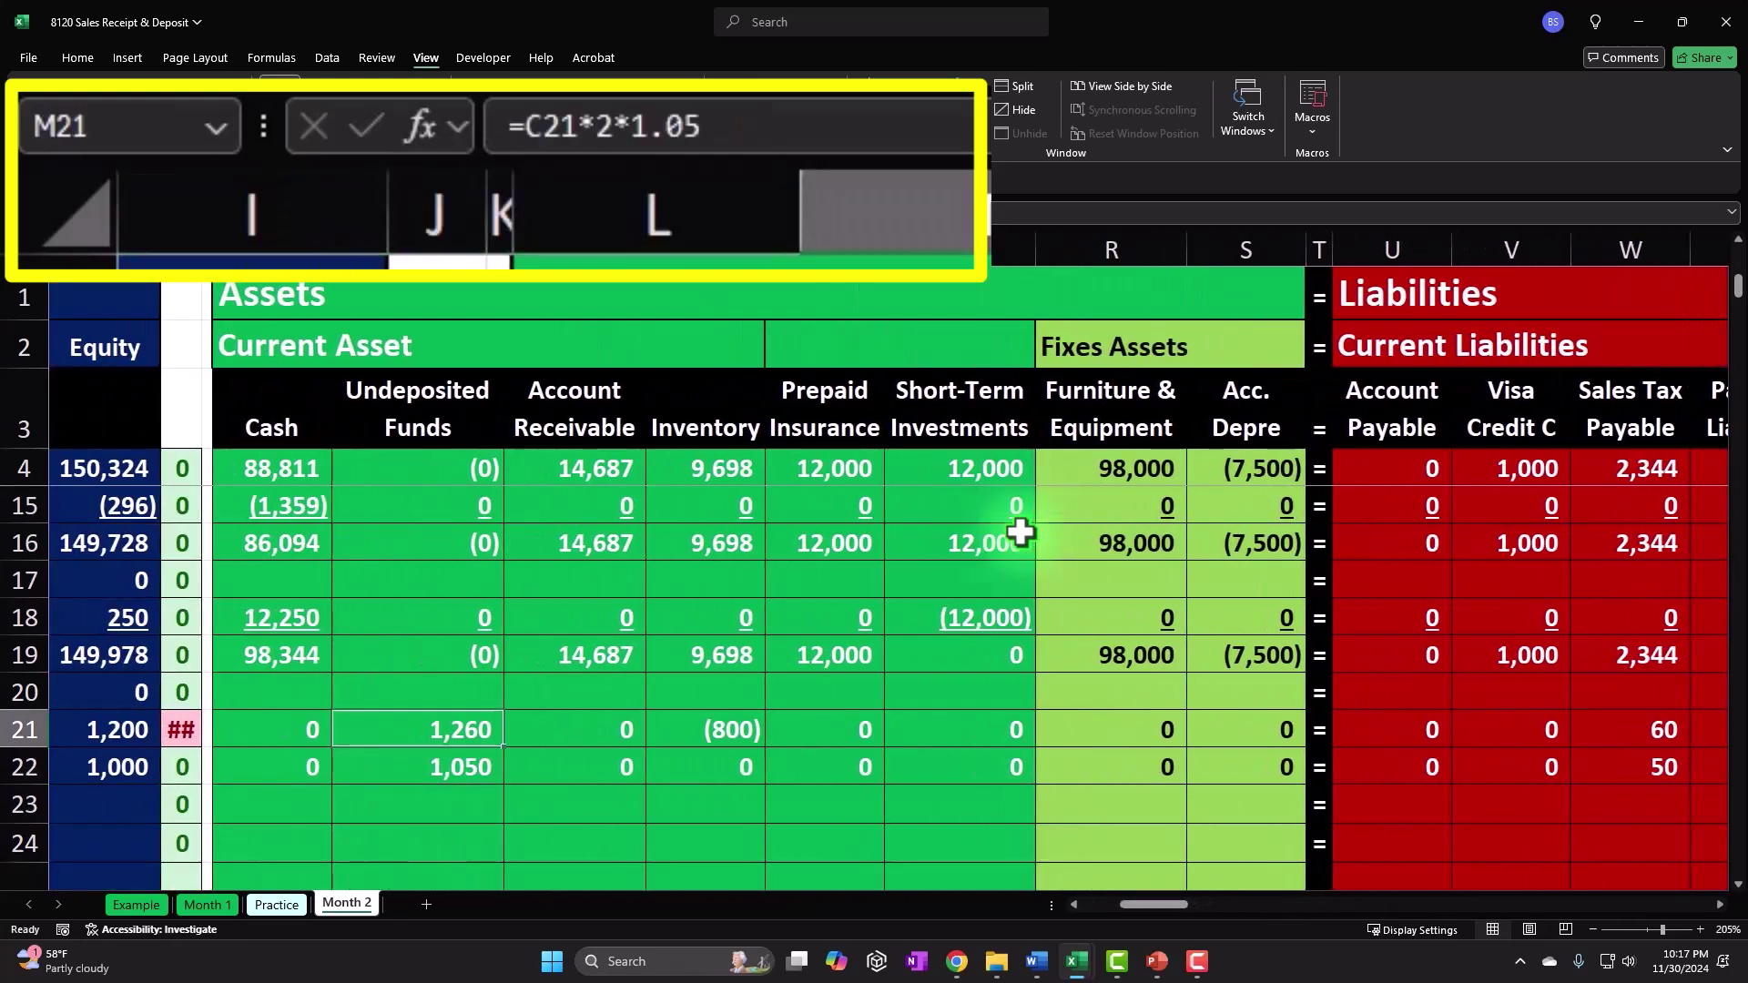
{"action": "key", "text": "Left"}
{"action": "key", "text": "Left"}
{"action": "key", "text": "Left"}
{"action": "key", "text": "Right"}
{"action": "key", "text": "Right"}
{"action": "key", "text": "Right"}
{"action": "key", "text": "Right"}
{"action": "key", "text": "Right"}
{"action": "key", "text": "Right"}
{"action": "key", "text": "Right"}
{"action": "key", "text": "Right"}
{"action": "key", "text": "Right"}
{"action": "key", "text": "Right"}
{"action": "key", "text": "Right"}
{"action": "key", "text": "Right"}
{"action": "key", "text": "Right"}
{"action": "key", "text": "Right"}
{"action": "key", "text": "Right"}
{"action": "key", "text": "Right"}
{"action": "key", "text": "Right"}
{"action": "key", "text": "Right"}
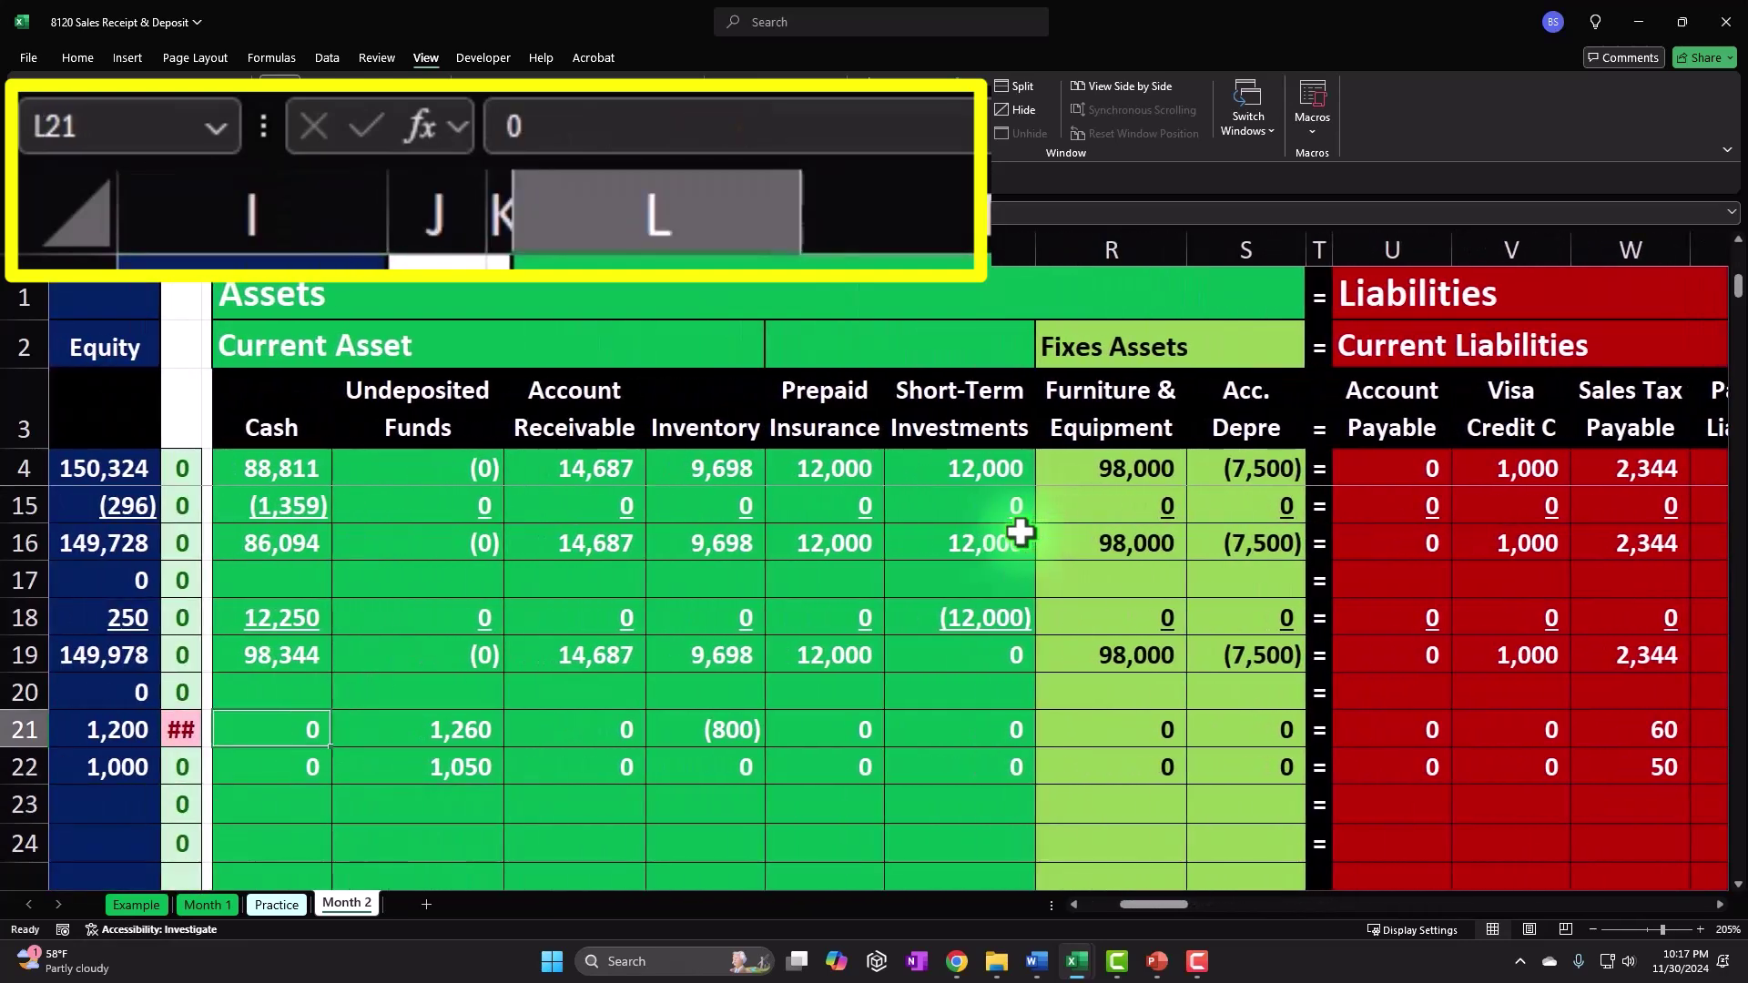
{"action": "key", "text": "Right"}
{"action": "key", "text": "Right"}
{"action": "key", "text": "Right"}
{"action": "key", "text": "Right"}
{"action": "key", "text": "Right"}
{"action": "key", "text": "Right"}
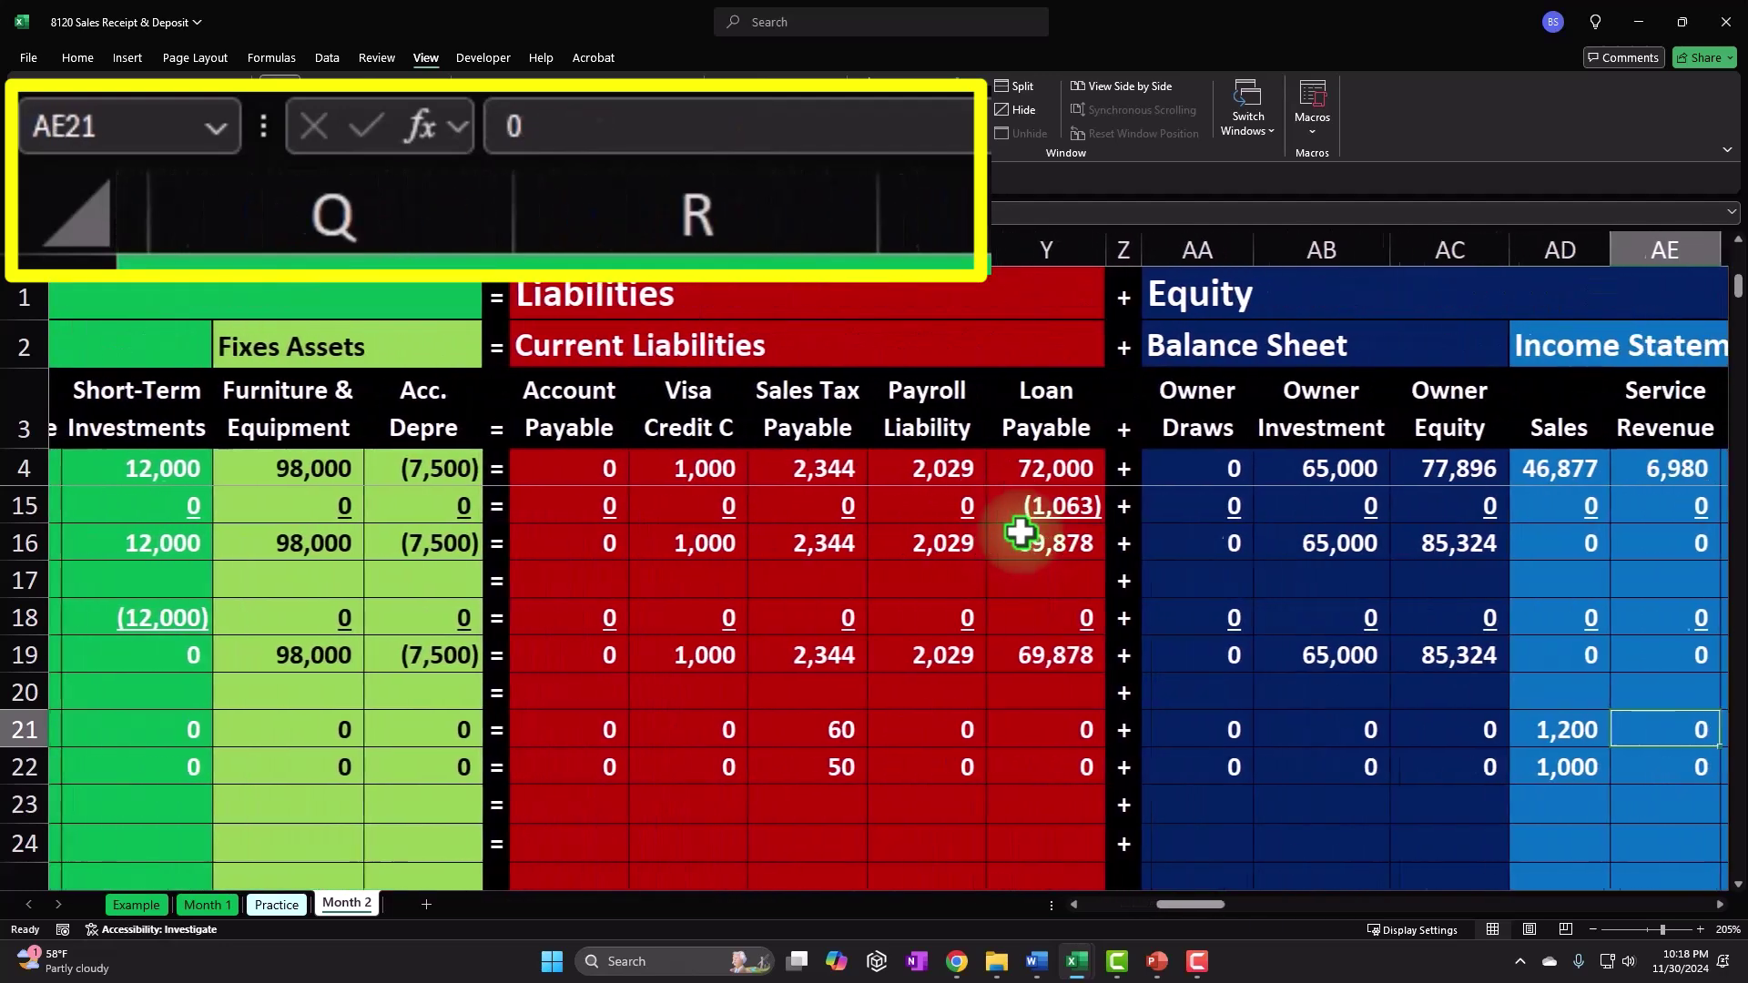
{"action": "key", "text": "Left"}
{"action": "key", "text": "Left"}
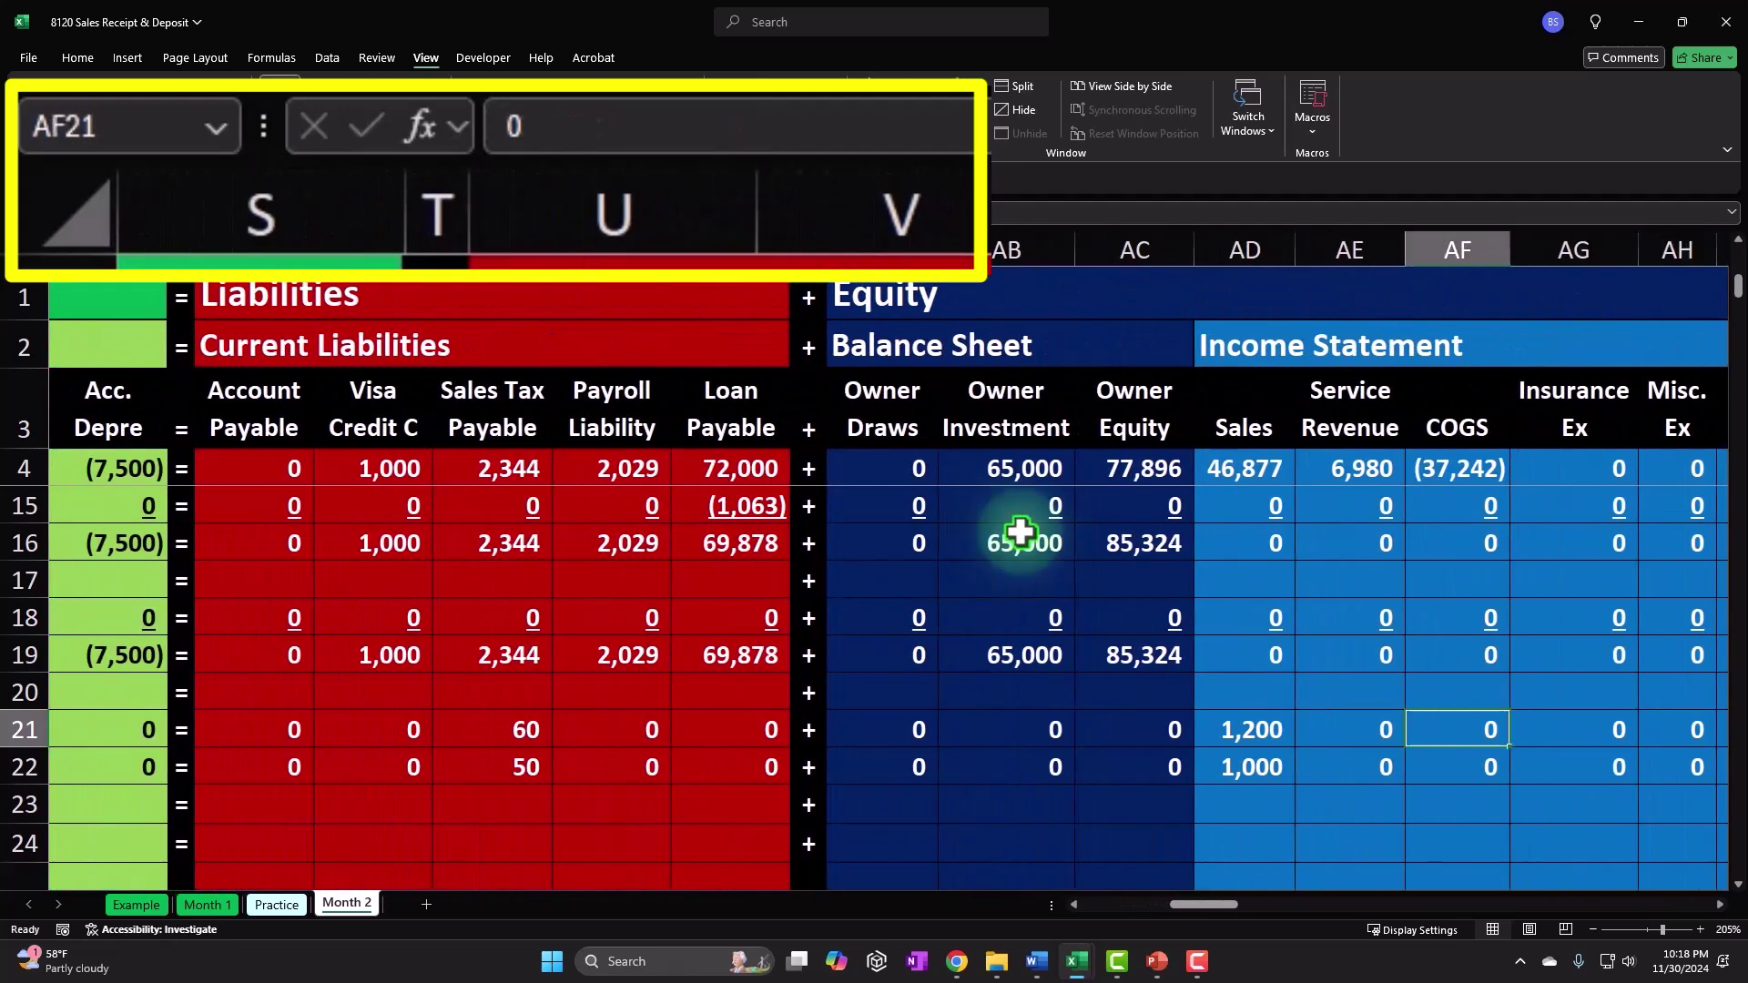
{"action": "type", "text": "="}
{"action": "key", "text": "Left"}
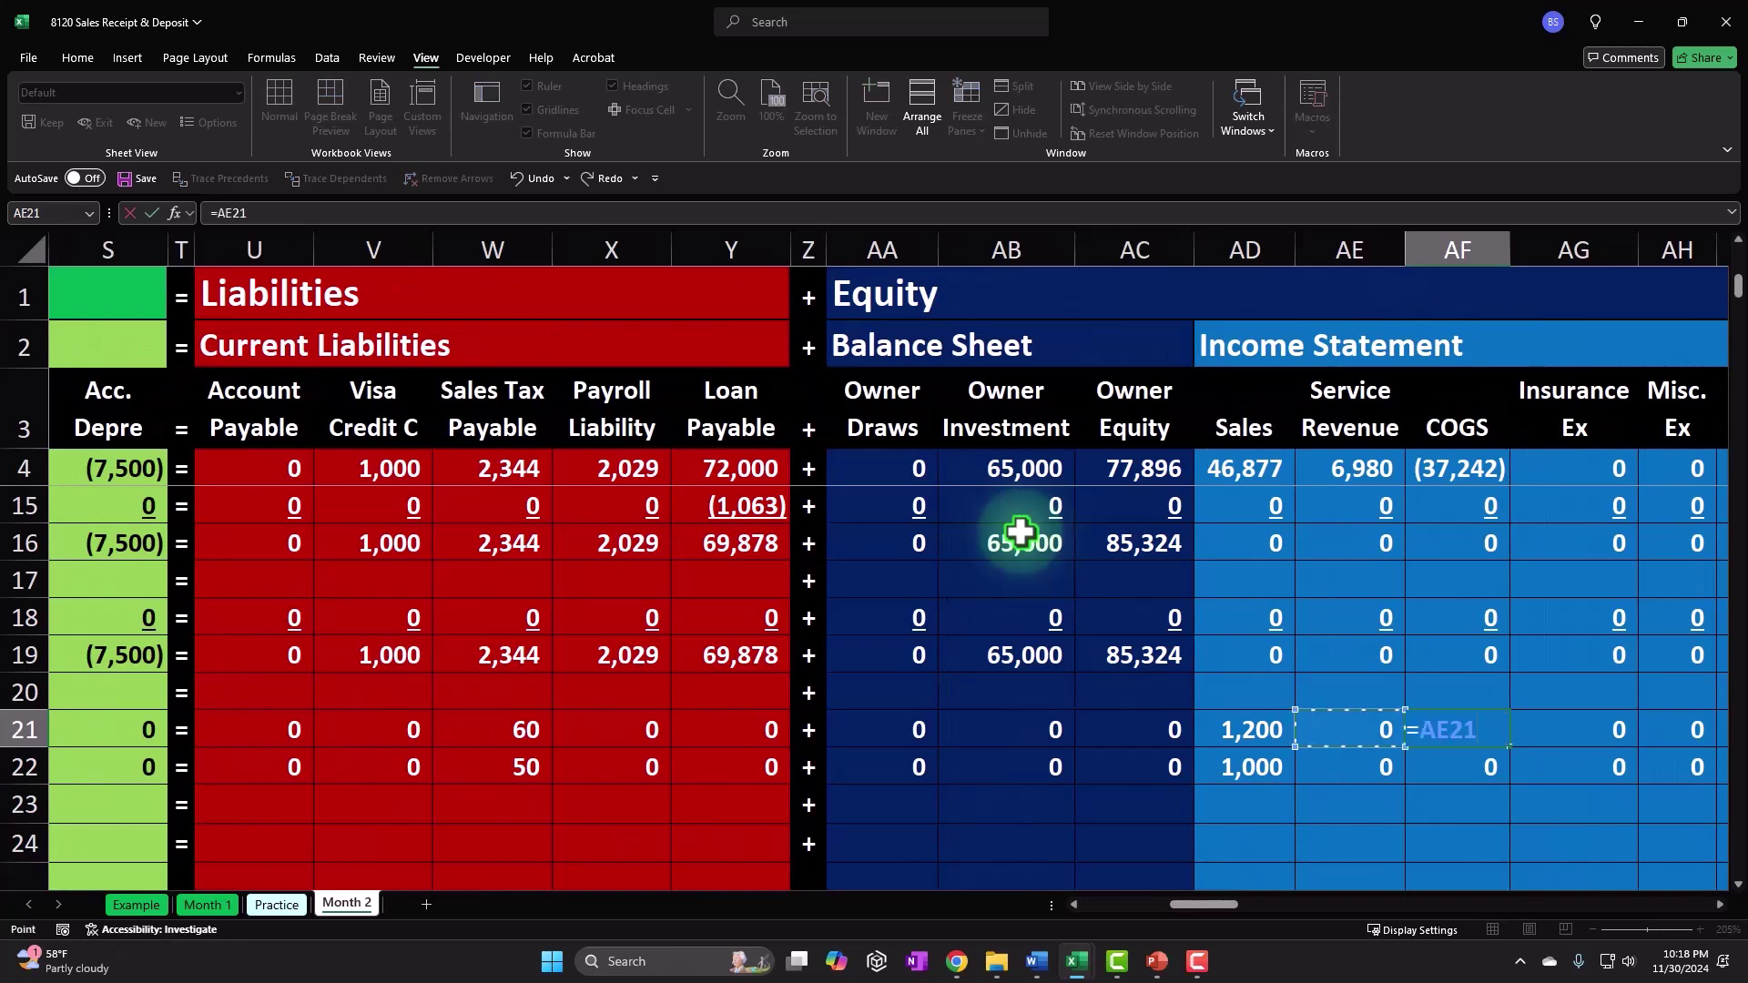
{"action": "key", "text": "Left"}
{"action": "key", "text": "Left"}
{"action": "key", "text": "Left"}
{"action": "key", "text": "Left"}
{"action": "key", "text": "Left"}
{"action": "key", "text": "Left"}
{"action": "key", "text": "Left"}
{"action": "key", "text": "Left"}
{"action": "key", "text": "Left"}
{"action": "key", "text": "Left"}
{"action": "key", "text": "Left"}
{"action": "key", "text": "Left"}
{"action": "key", "text": "Left"}
{"action": "key", "text": "Left"}
{"action": "key", "text": "Left"}
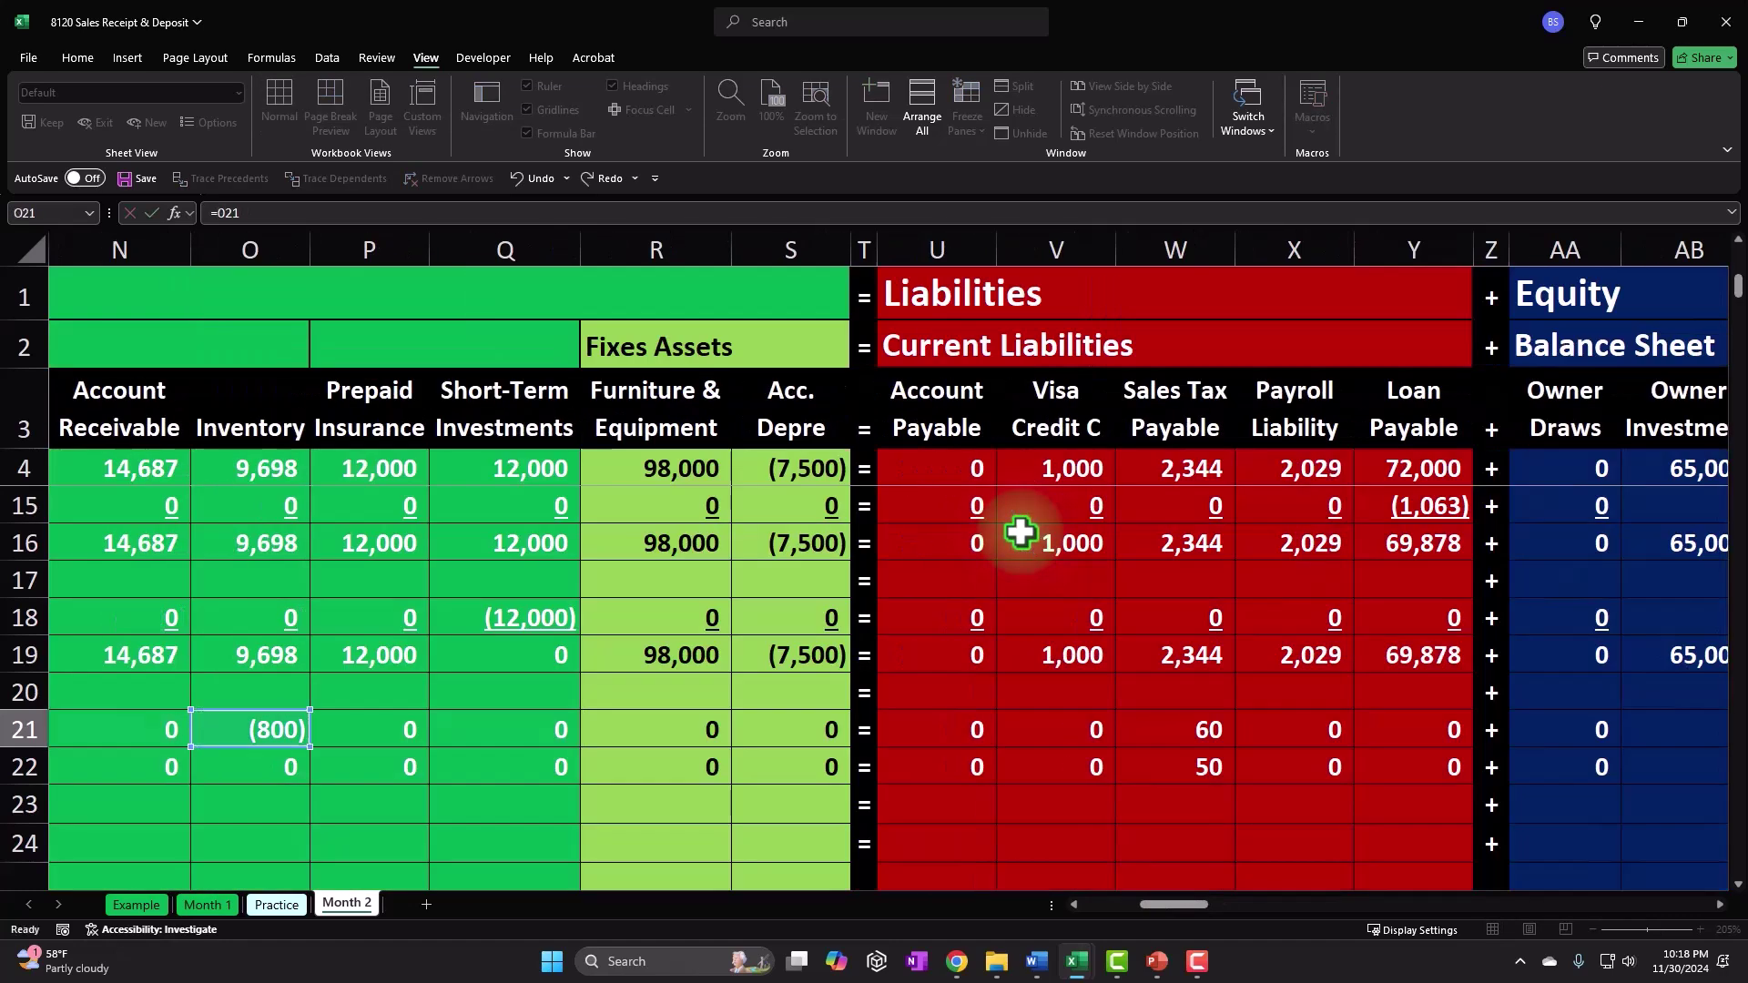
{"action": "key", "text": "Return"}
Step: Select the ELP 2 row's Sales through COGS cells, AD21:AF21, to examine the sale's gross profit
{"action": "key", "text": "Right"}
{"action": "key", "text": "Right"}
{"action": "key", "text": "Right"}
{"action": "key", "text": "Right"}
{"action": "key", "text": "Right"}
{"action": "key", "text": "Right"}
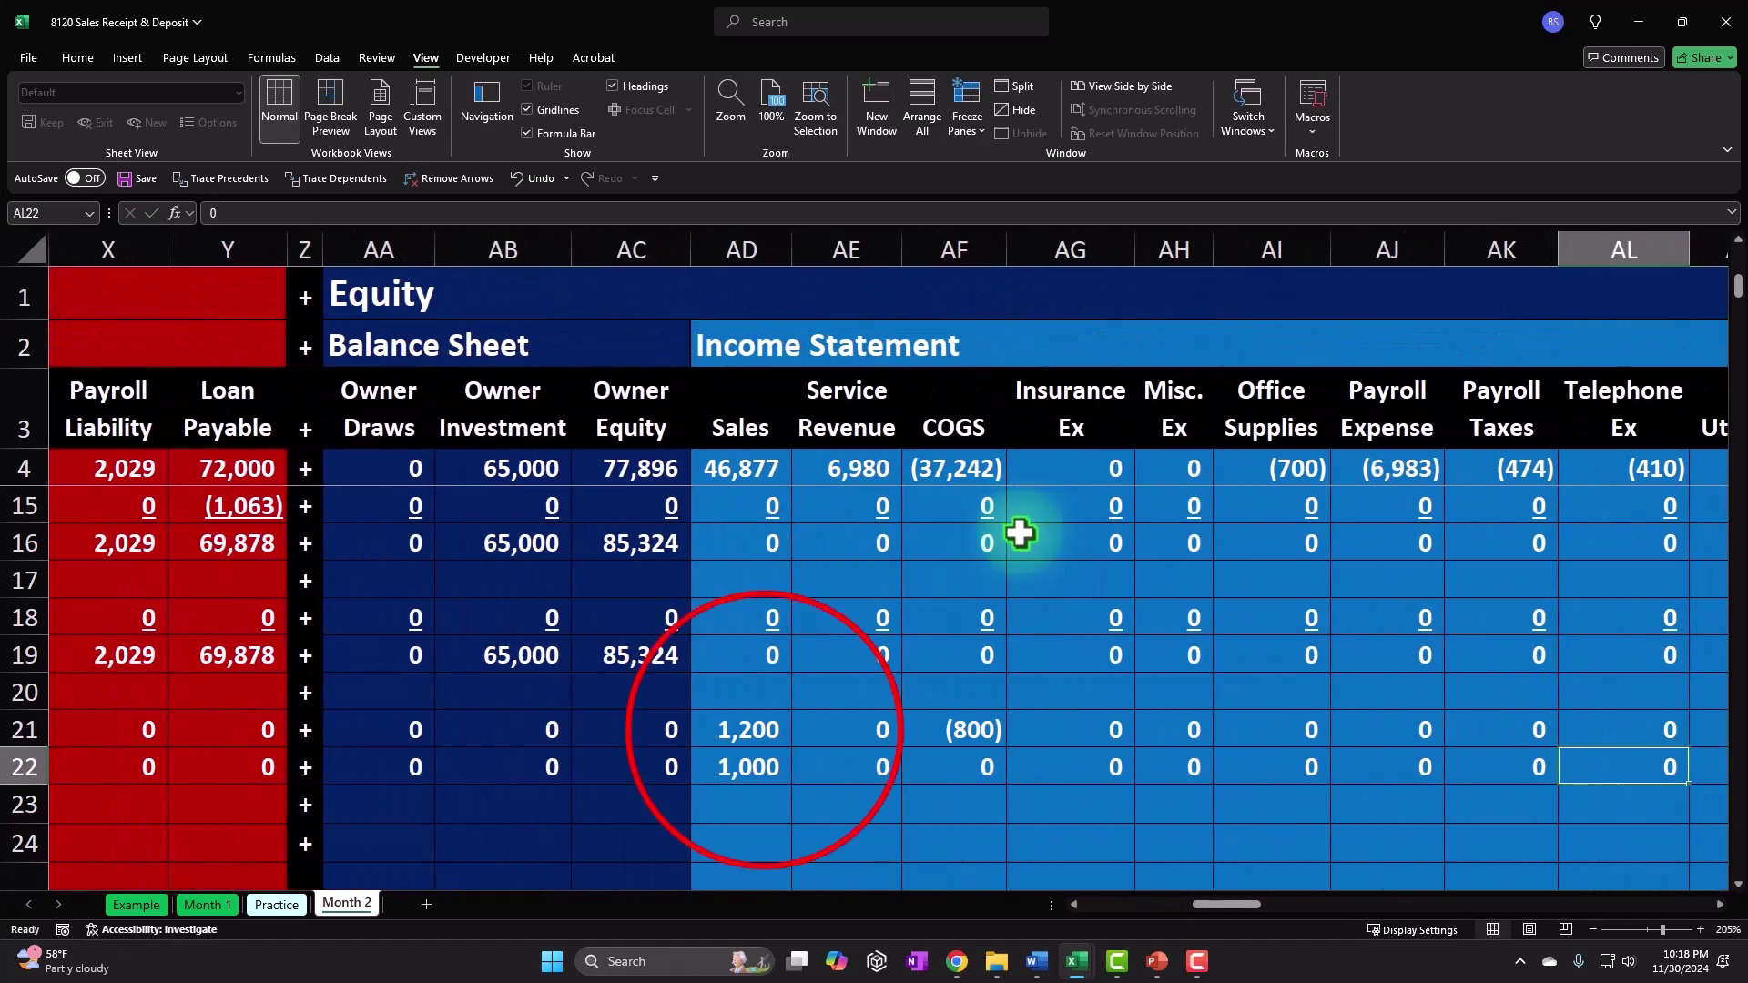
{"action": "left_click", "coordinate": [776, 729]}
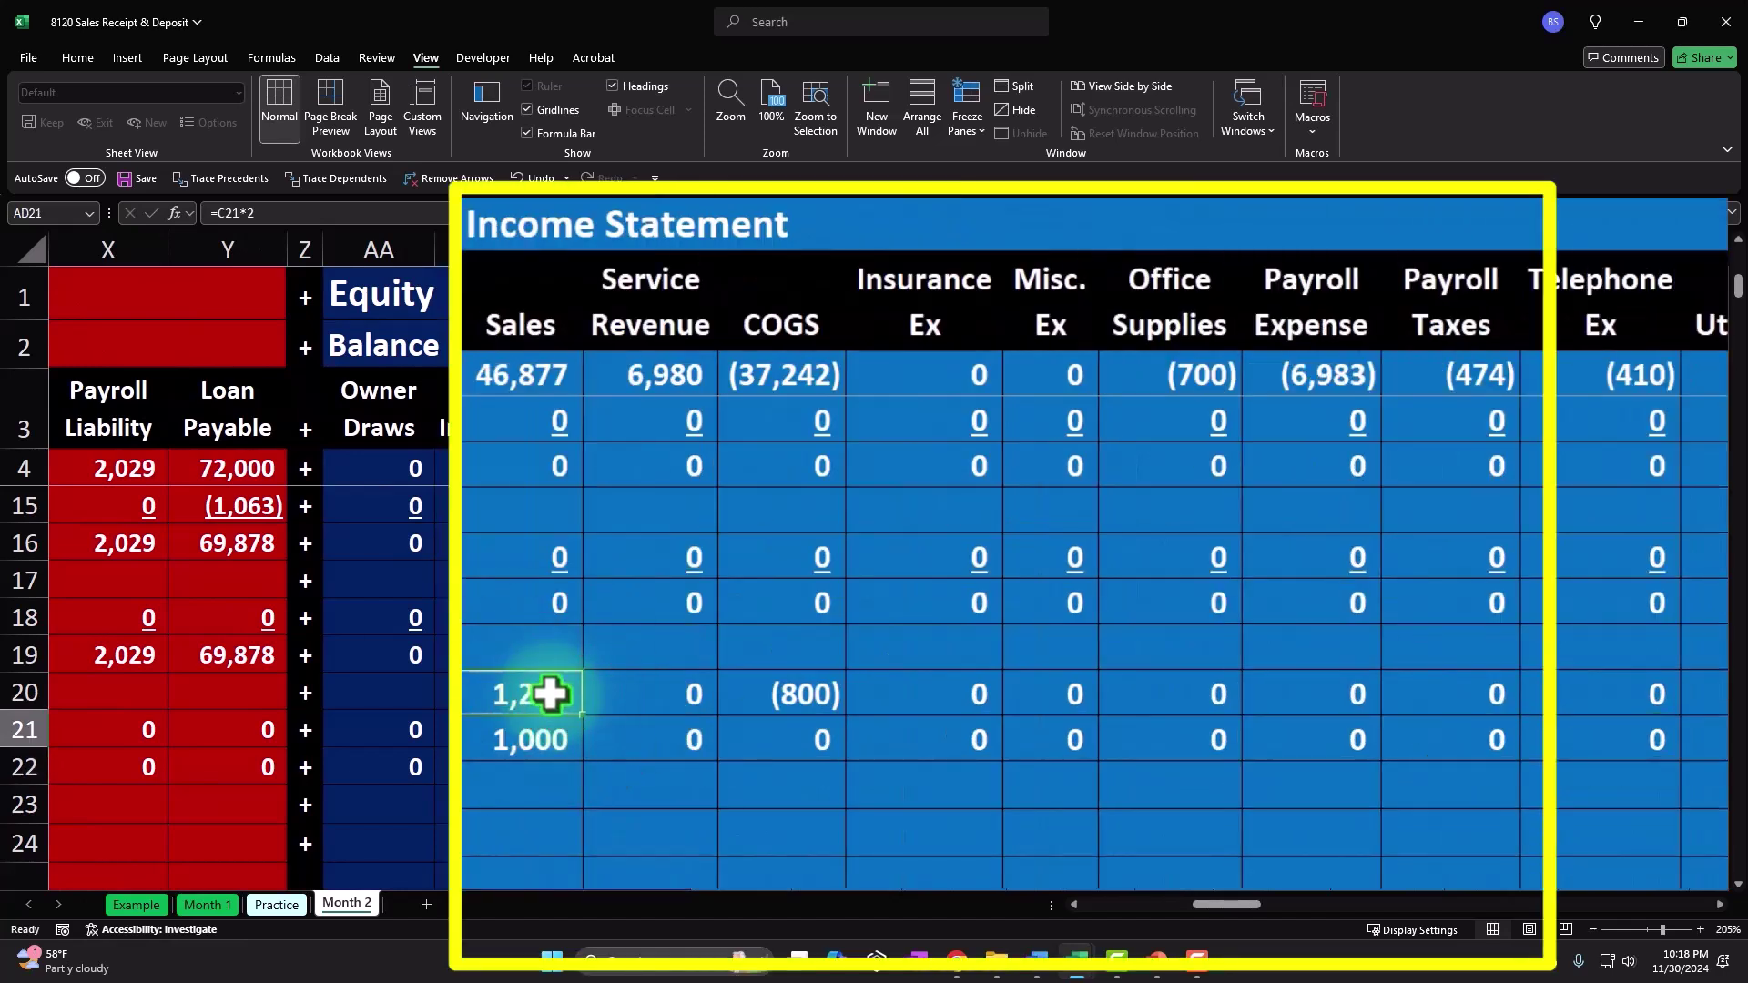
{"action": "left_click_drag", "start_coordinate": [550, 695], "coordinate": [797, 696]}
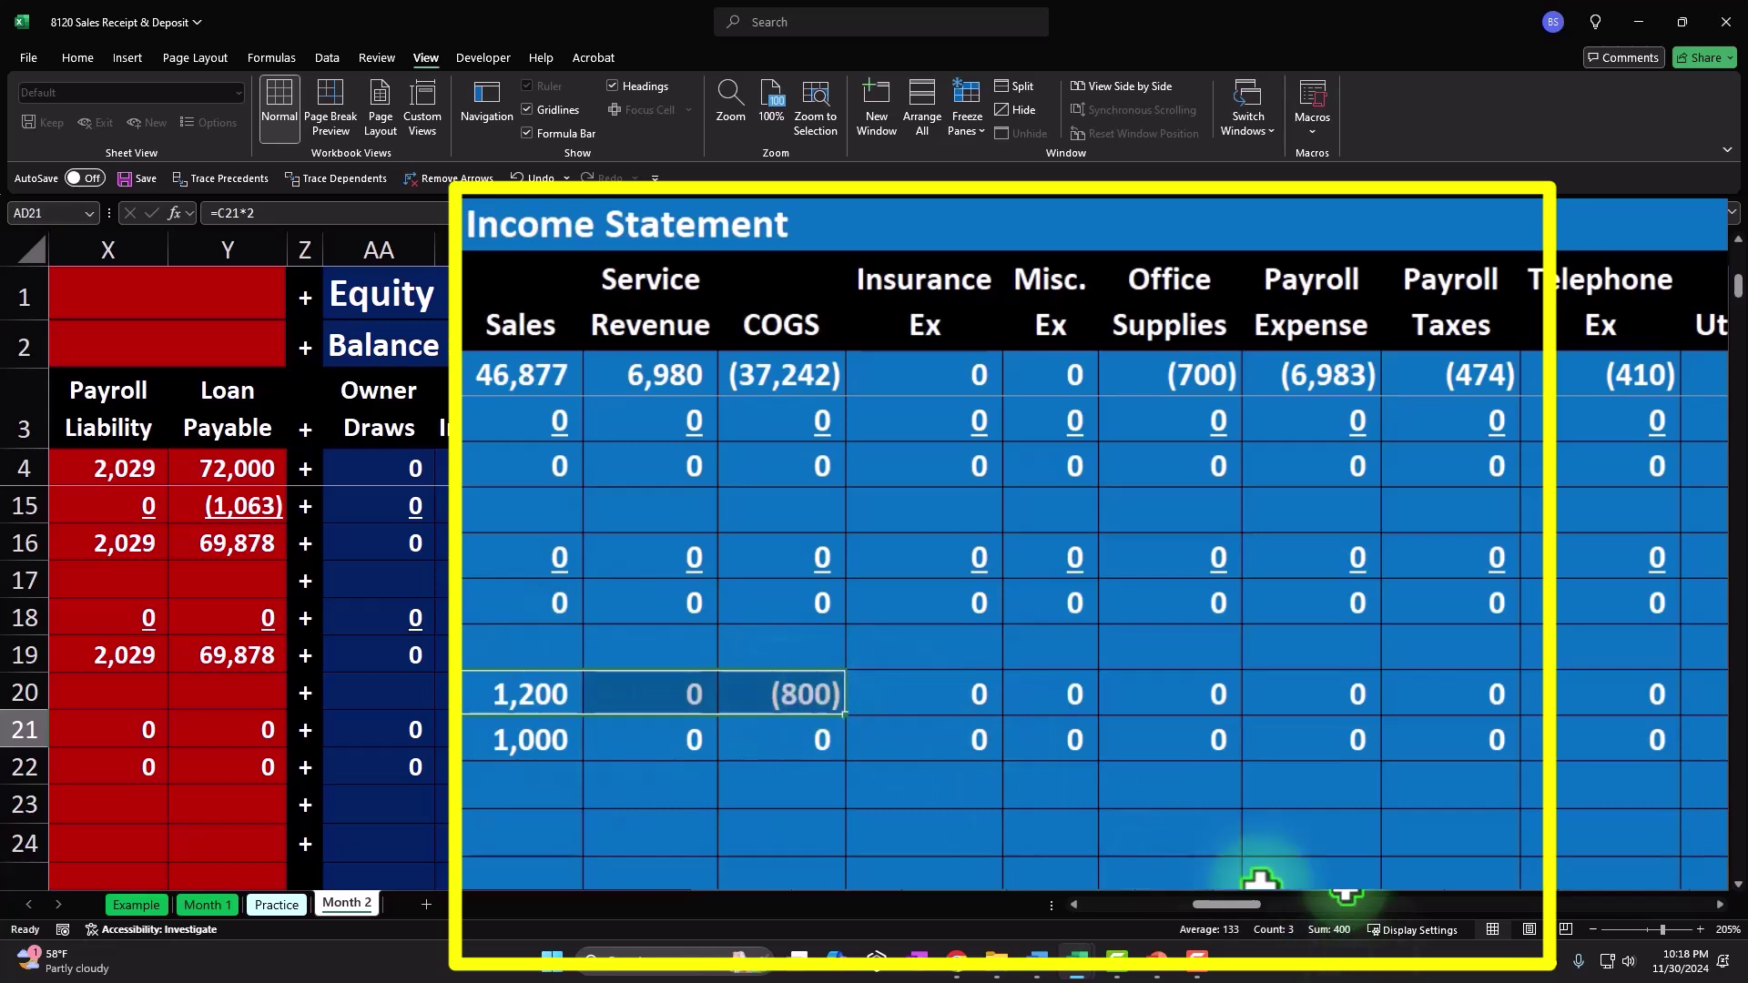
Step: Record the inventory decrease for the EPSP 2 sale in O22 with =-2*BF27, using the EPSP ledger's unit cost
{"action": "key", "text": "Left"}
{"action": "key", "text": "Left"}
{"action": "key", "text": "Left"}
{"action": "key", "text": "Left"}
{"action": "key", "text": "Left"}
{"action": "key", "text": "Left"}
{"action": "key", "text": "Left"}
{"action": "key", "text": "Left"}
{"action": "key", "text": "Left"}
{"action": "key", "text": "Left"}
{"action": "key", "text": "Left"}
{"action": "key", "text": "Left"}
{"action": "key", "text": "Left"}
{"action": "key", "text": "Left"}
{"action": "key", "text": "Left"}
{"action": "key", "text": "Left"}
{"action": "key", "text": "Left"}
{"action": "key", "text": "Left"}
{"action": "key", "text": "Left"}
{"action": "key", "text": "Left"}
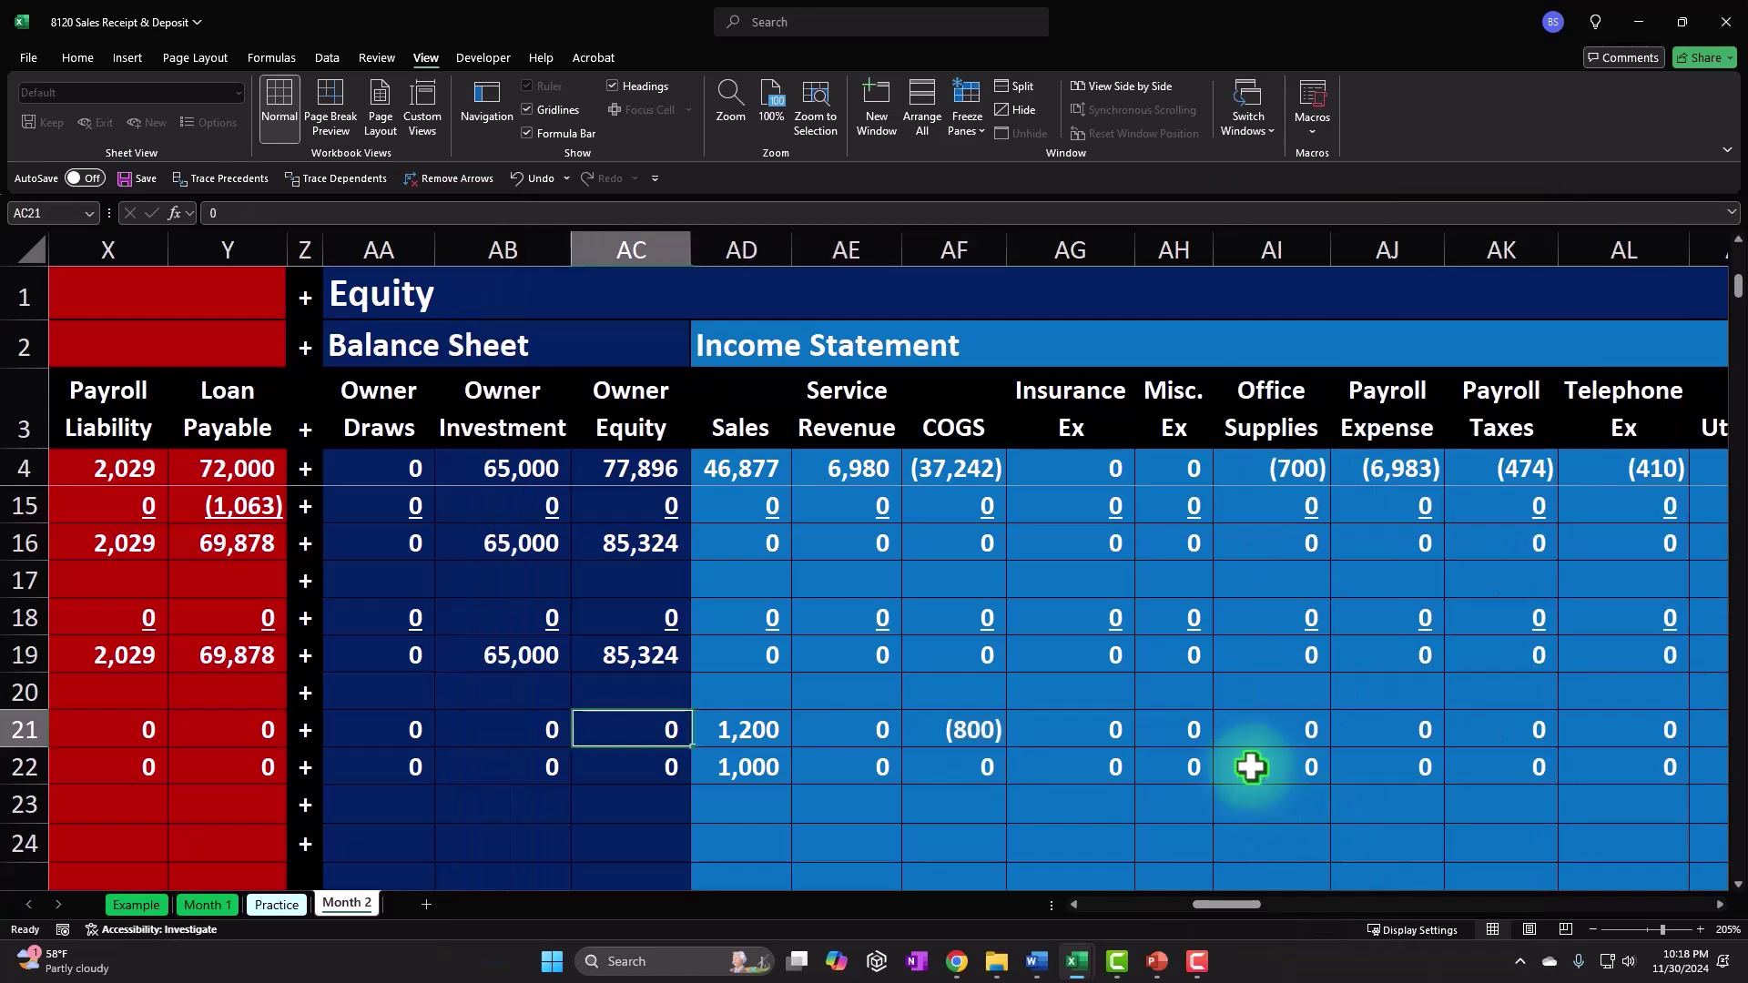
{"action": "key", "text": "Down"}
{"action": "key", "text": "Right"}
{"action": "key", "text": "Right"}
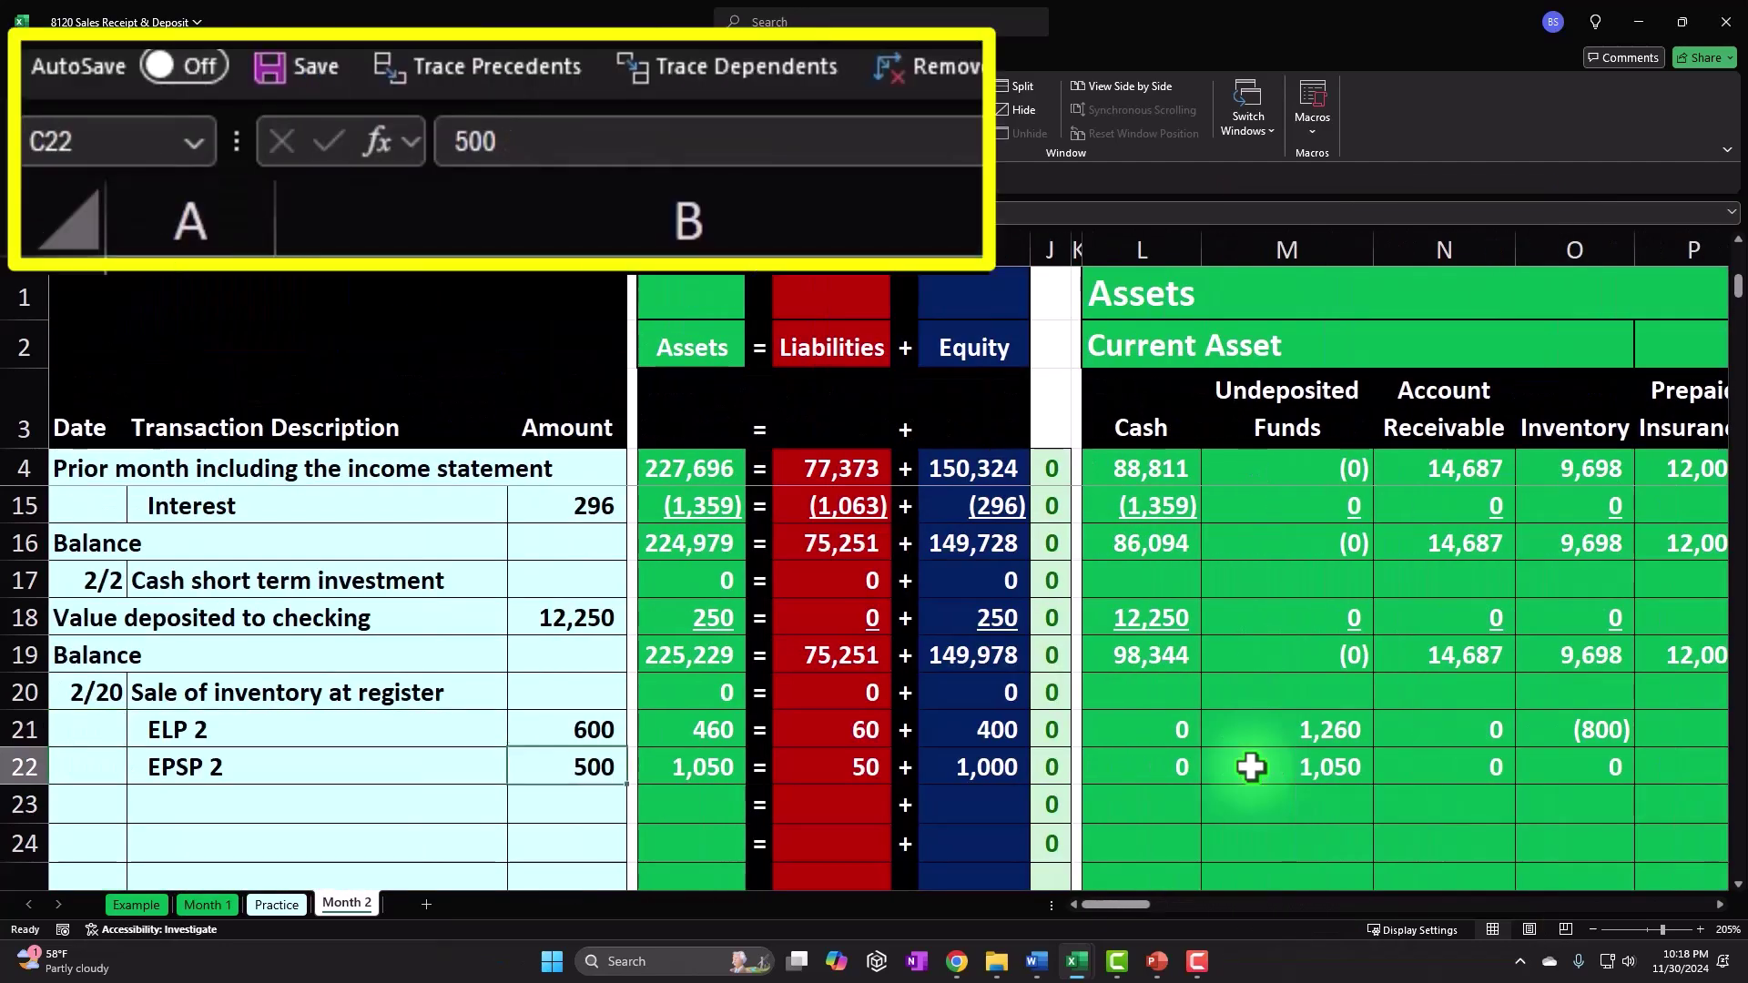
{"action": "key", "text": "Right"}
{"action": "key", "text": "Right"}
{"action": "key", "text": "Right"}
{"action": "key", "text": "Right"}
{"action": "key", "text": "Right"}
{"action": "key", "text": "Right"}
{"action": "key", "text": "Right"}
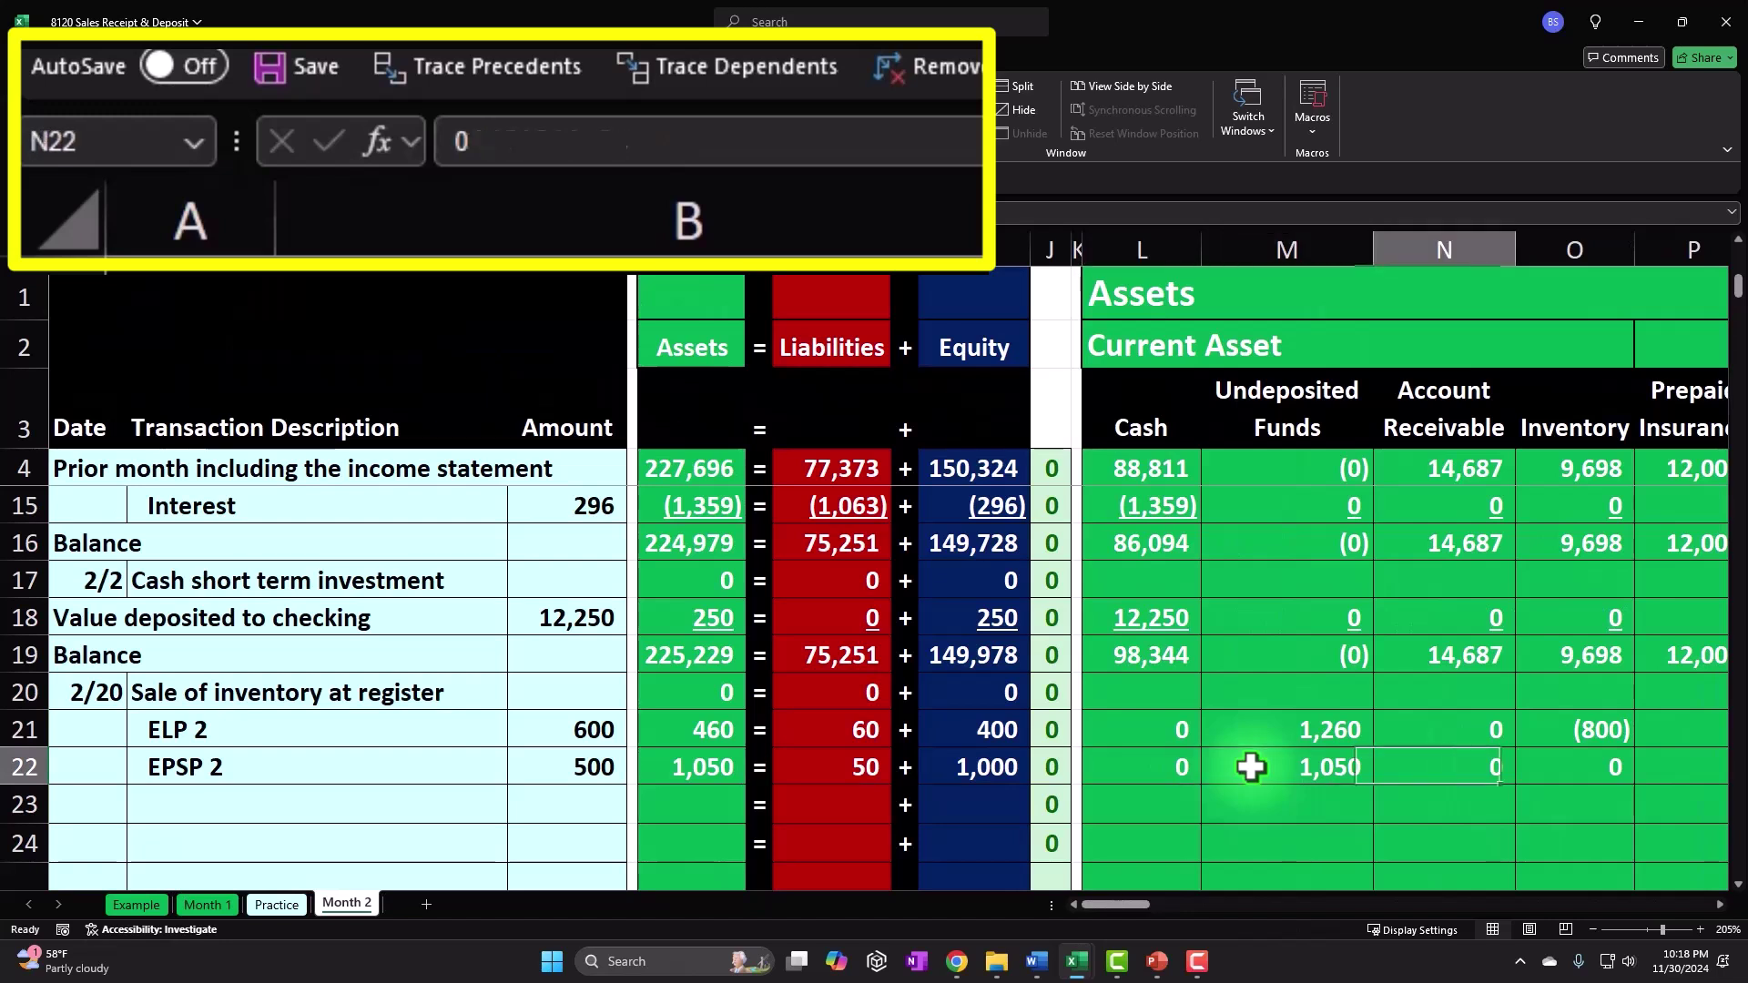
{"action": "type", "text": "=-2"}
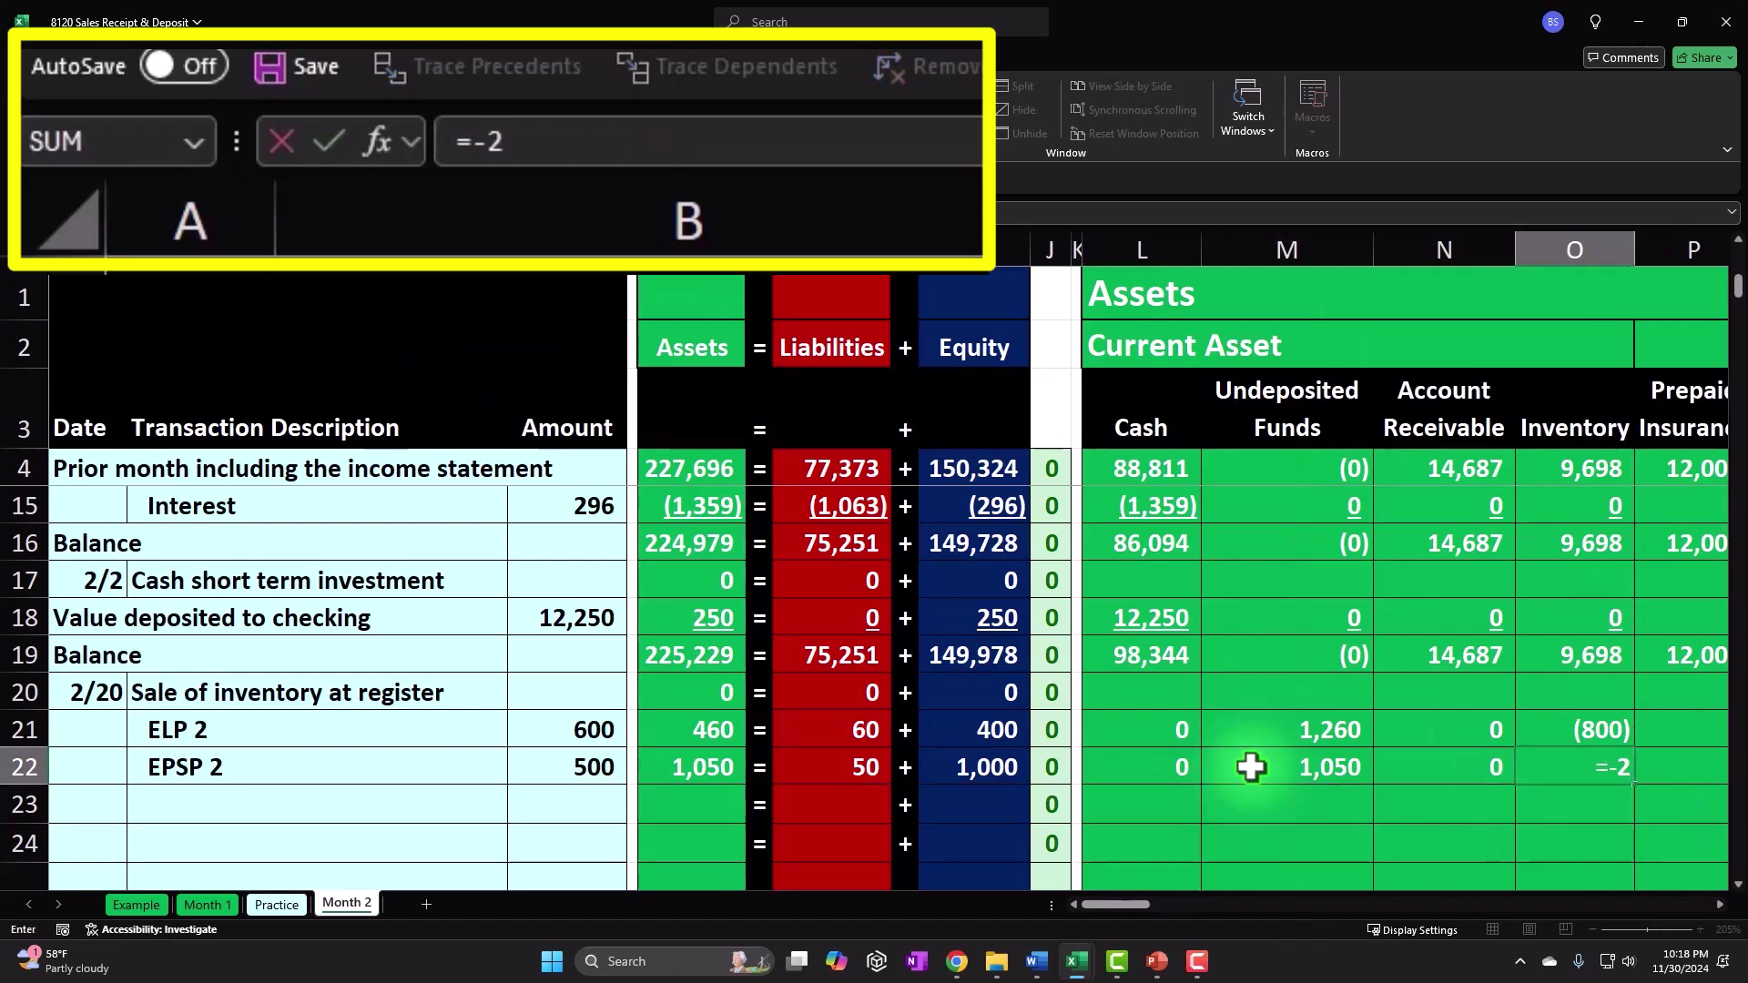
{"action": "key", "text": "Up"}
{"action": "key", "text": "Up"}
{"action": "key", "text": "Up"}
{"action": "key", "text": "Up"}
{"action": "key", "text": "Up"}
{"action": "key", "text": "Up"}
{"action": "key", "text": "Up"}
{"action": "key", "text": "Up"}
{"action": "key", "text": "Up"}
{"action": "key", "text": "Up"}
{"action": "key", "text": "Up"}
{"action": "key", "text": "Up"}
{"action": "key", "text": "Up"}
{"action": "key", "text": "Up"}
{"action": "key", "text": "Up"}
{"action": "key", "text": "Up"}
{"action": "key", "text": "Up"}
{"action": "key", "text": "Up"}
{"action": "key", "text": "Up"}
{"action": "key", "text": "Up"}
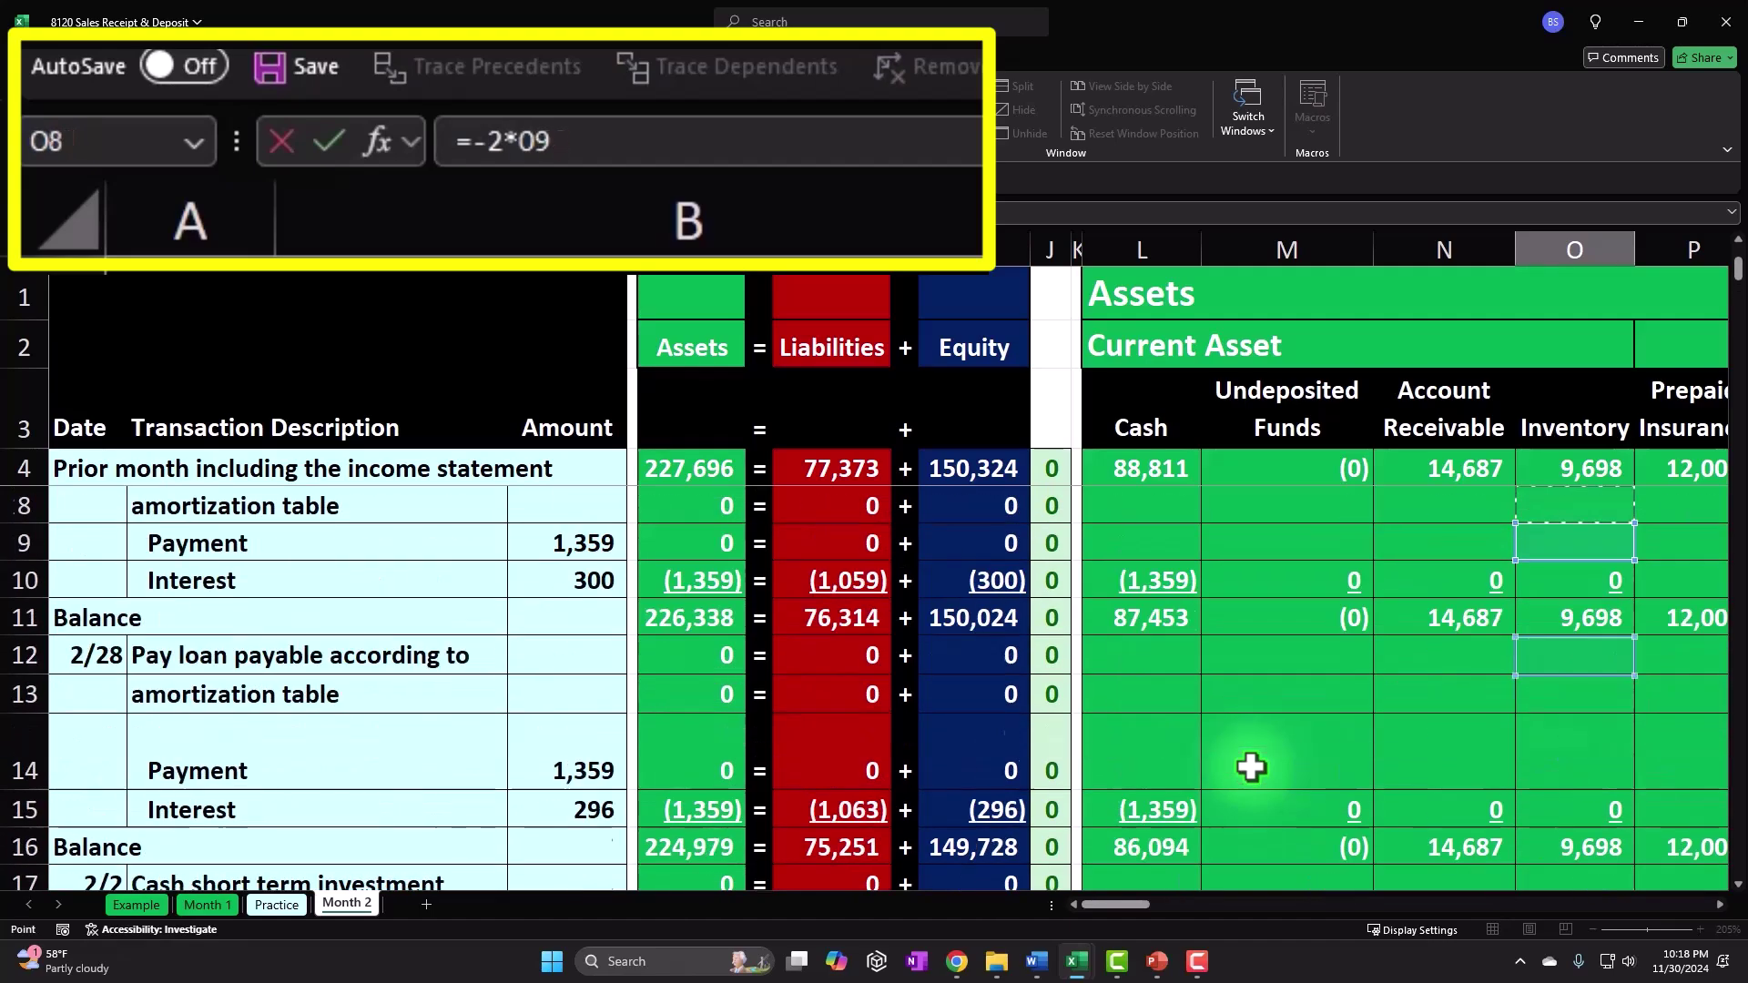
{"action": "key", "text": "Right"}
{"action": "key", "text": "Right"}
{"action": "key", "text": "Right"}
{"action": "key", "text": "Right"}
{"action": "key", "text": "Right"}
{"action": "key", "text": "Right"}
{"action": "key", "text": "Right"}
{"action": "key", "text": "Right"}
{"action": "key", "text": "Right"}
{"action": "key", "text": "Right"}
{"action": "key", "text": "Right"}
{"action": "key", "text": "Right"}
{"action": "key", "text": "Right"}
{"action": "key", "text": "Right"}
{"action": "key", "text": "Right"}
{"action": "key", "text": "Right"}
{"action": "key", "text": "Right"}
{"action": "key", "text": "Right"}
{"action": "key", "text": "Right"}
{"action": "key", "text": "Right"}
{"action": "key", "text": "Right"}
{"action": "key", "text": "Right"}
{"action": "key", "text": "Right"}
{"action": "key", "text": "Right"}
{"action": "key", "text": "Right"}
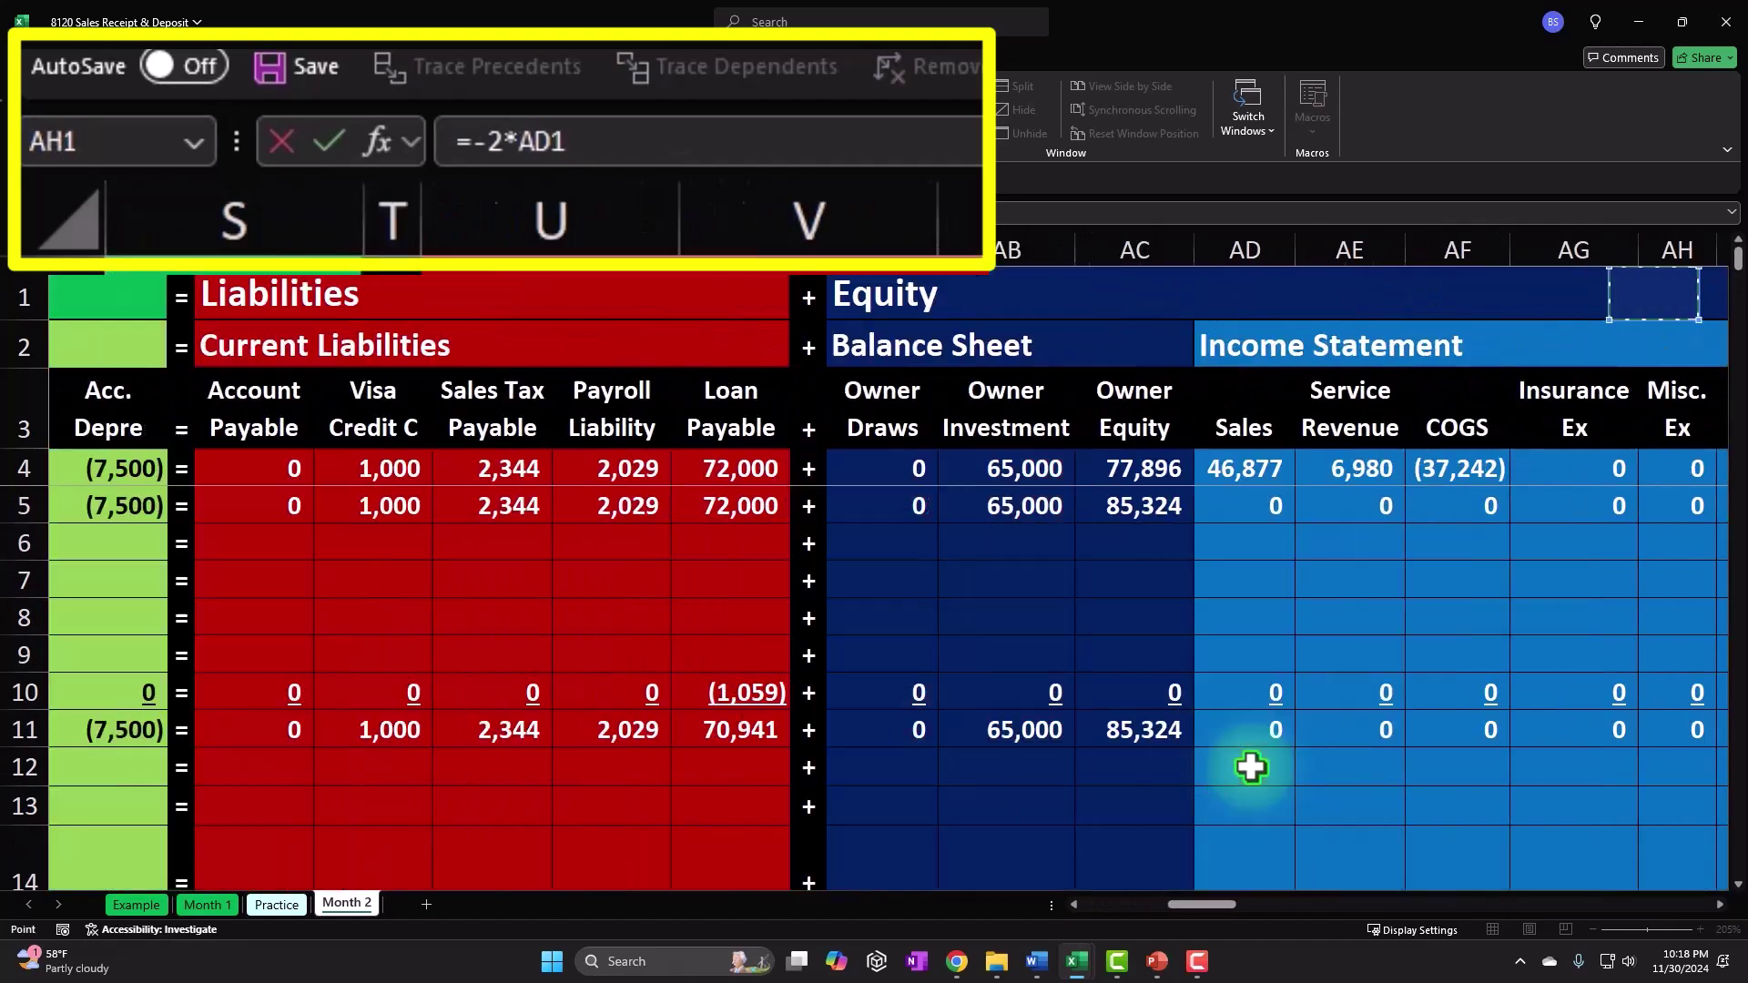
{"action": "key", "text": "Left"}
{"action": "key", "text": "Left"}
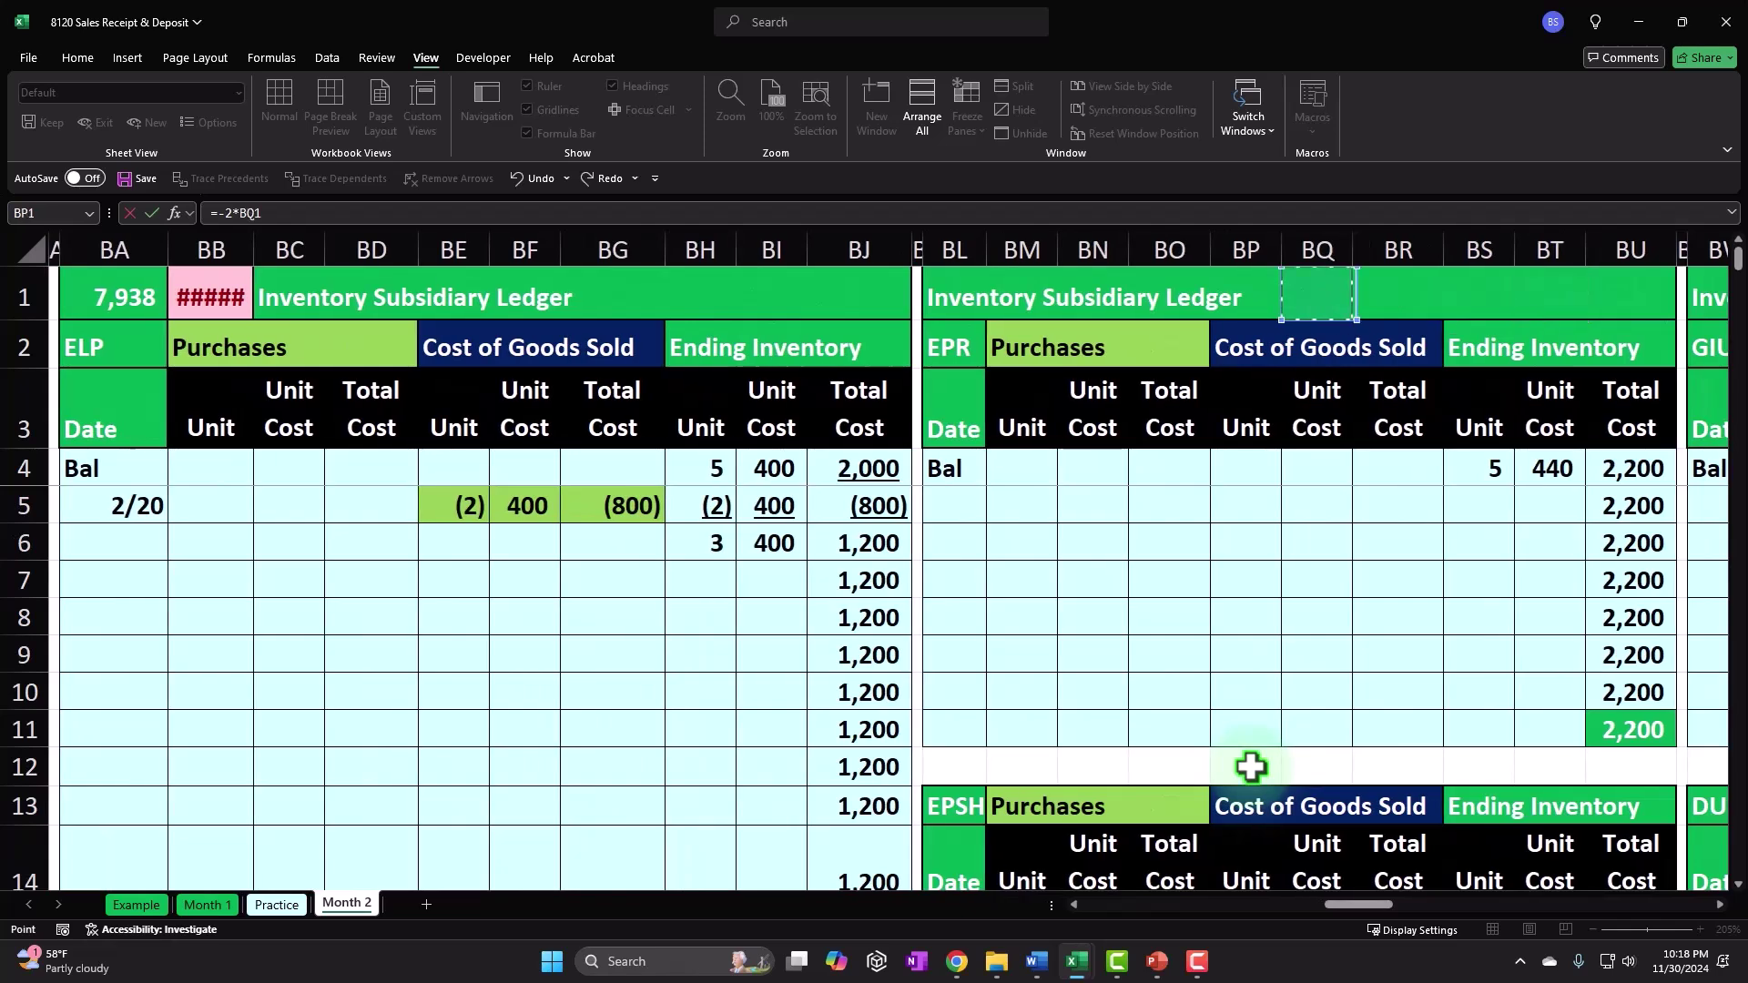
{"action": "key", "text": "Left"}
{"action": "key", "text": "Left"}
{"action": "key", "text": "Left"}
{"action": "key", "text": "Left"}
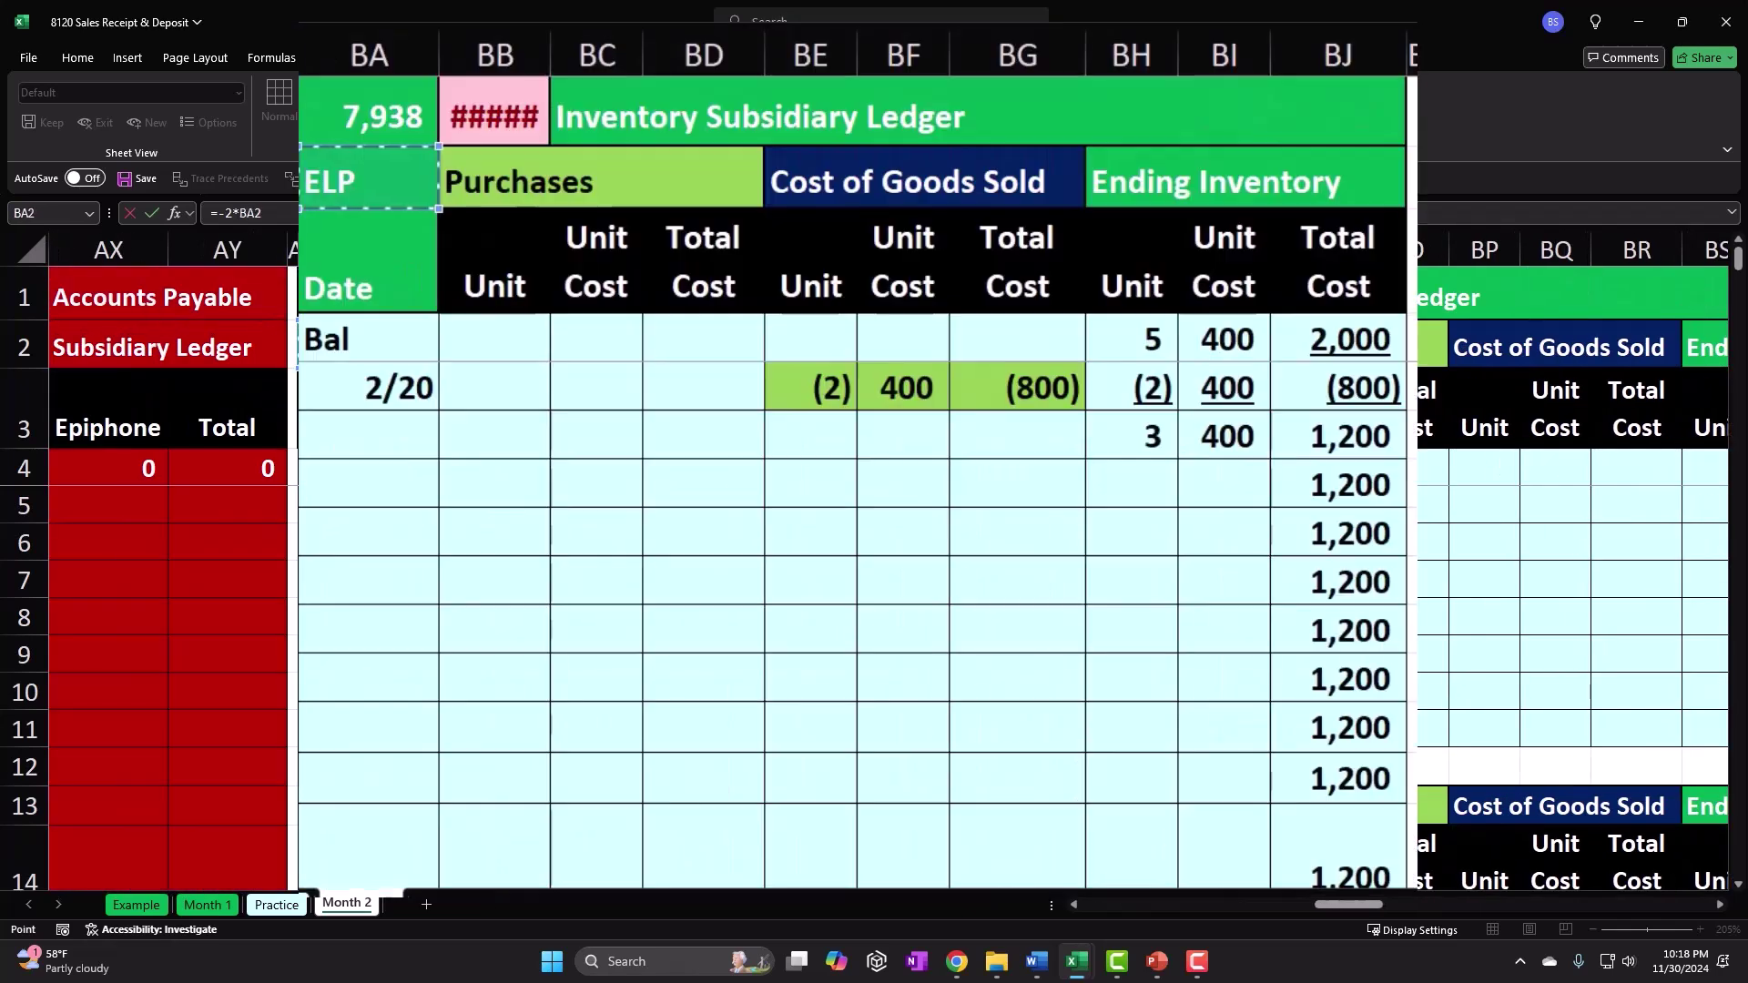
{"action": "key", "text": "Down"}
{"action": "key", "text": "Down"}
{"action": "key", "text": "Down"}
{"action": "key", "text": "Down"}
{"action": "key", "text": "Down"}
{"action": "key", "text": "Down"}
{"action": "key", "text": "Down"}
{"action": "key", "text": "Down"}
{"action": "key", "text": "Down"}
{"action": "key", "text": "Down"}
{"action": "key", "text": "Down"}
{"action": "key", "text": "Down"}
{"action": "key", "text": "Down"}
{"action": "key", "text": "Down"}
{"action": "key", "text": "Down"}
{"action": "key", "text": "Down"}
{"action": "key", "text": "Down"}
{"action": "key", "text": "Down"}
{"action": "key", "text": "Down"}
{"action": "key", "text": "Down"}
{"action": "key", "text": "Right"}
{"action": "key", "text": "Right"}
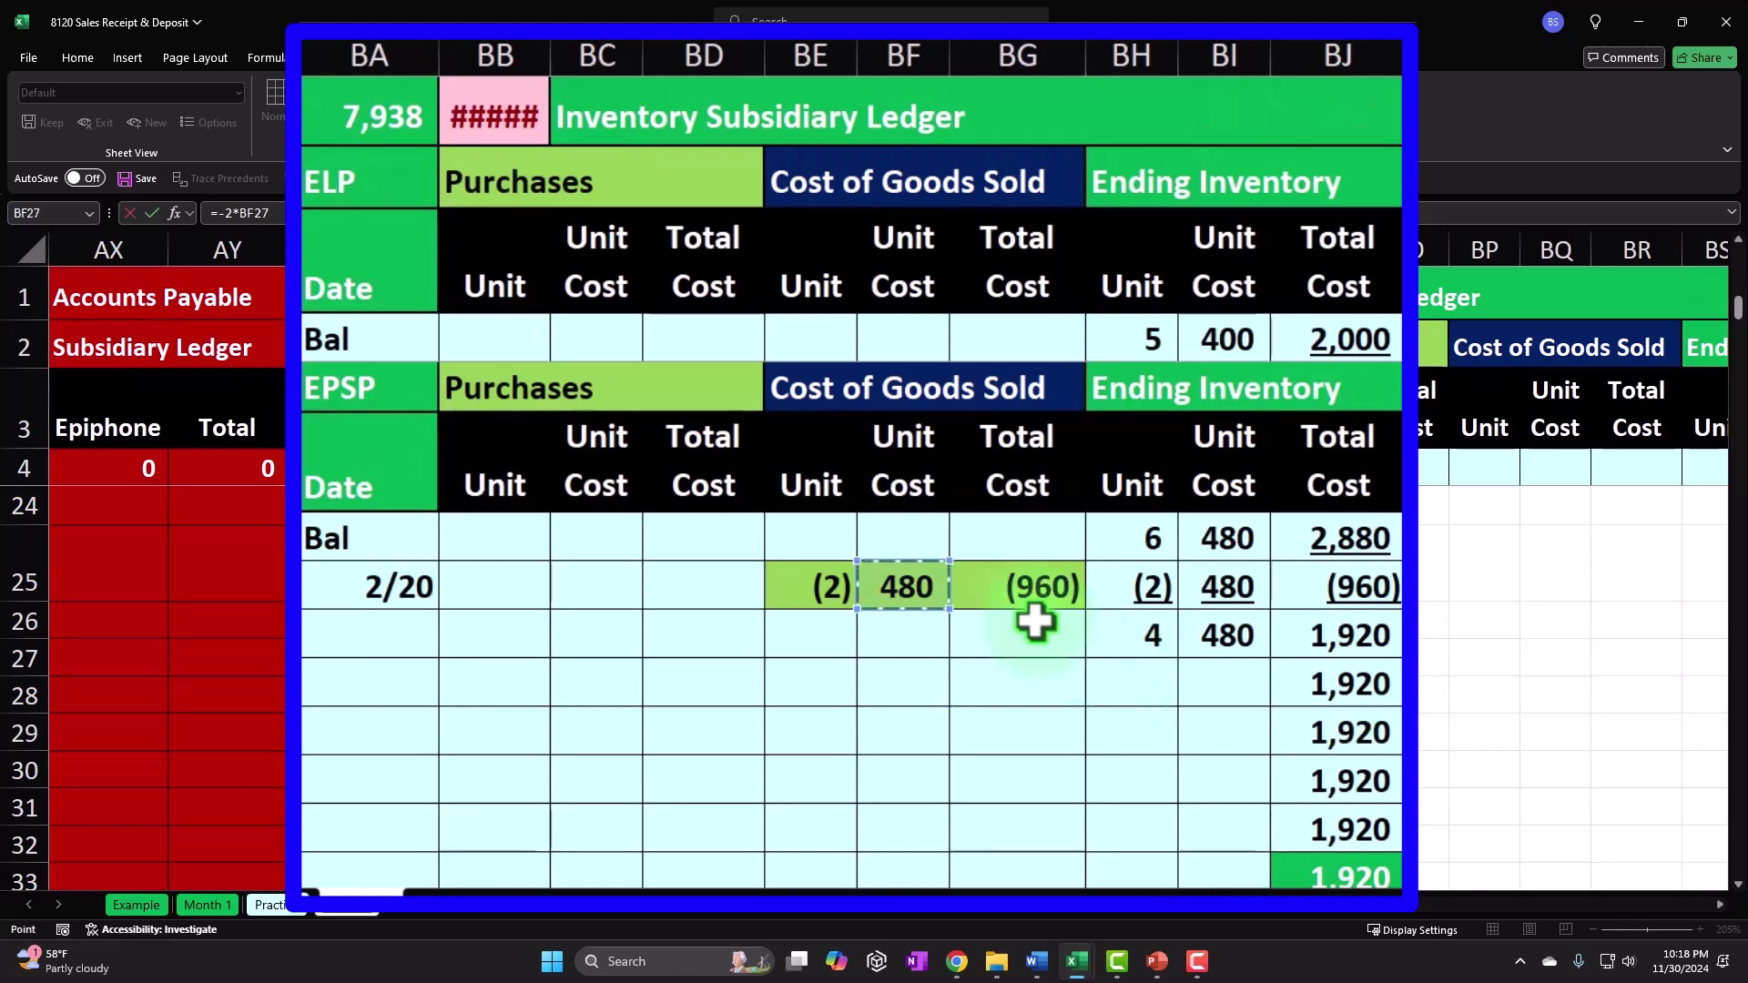
{"action": "key", "text": "Return"}
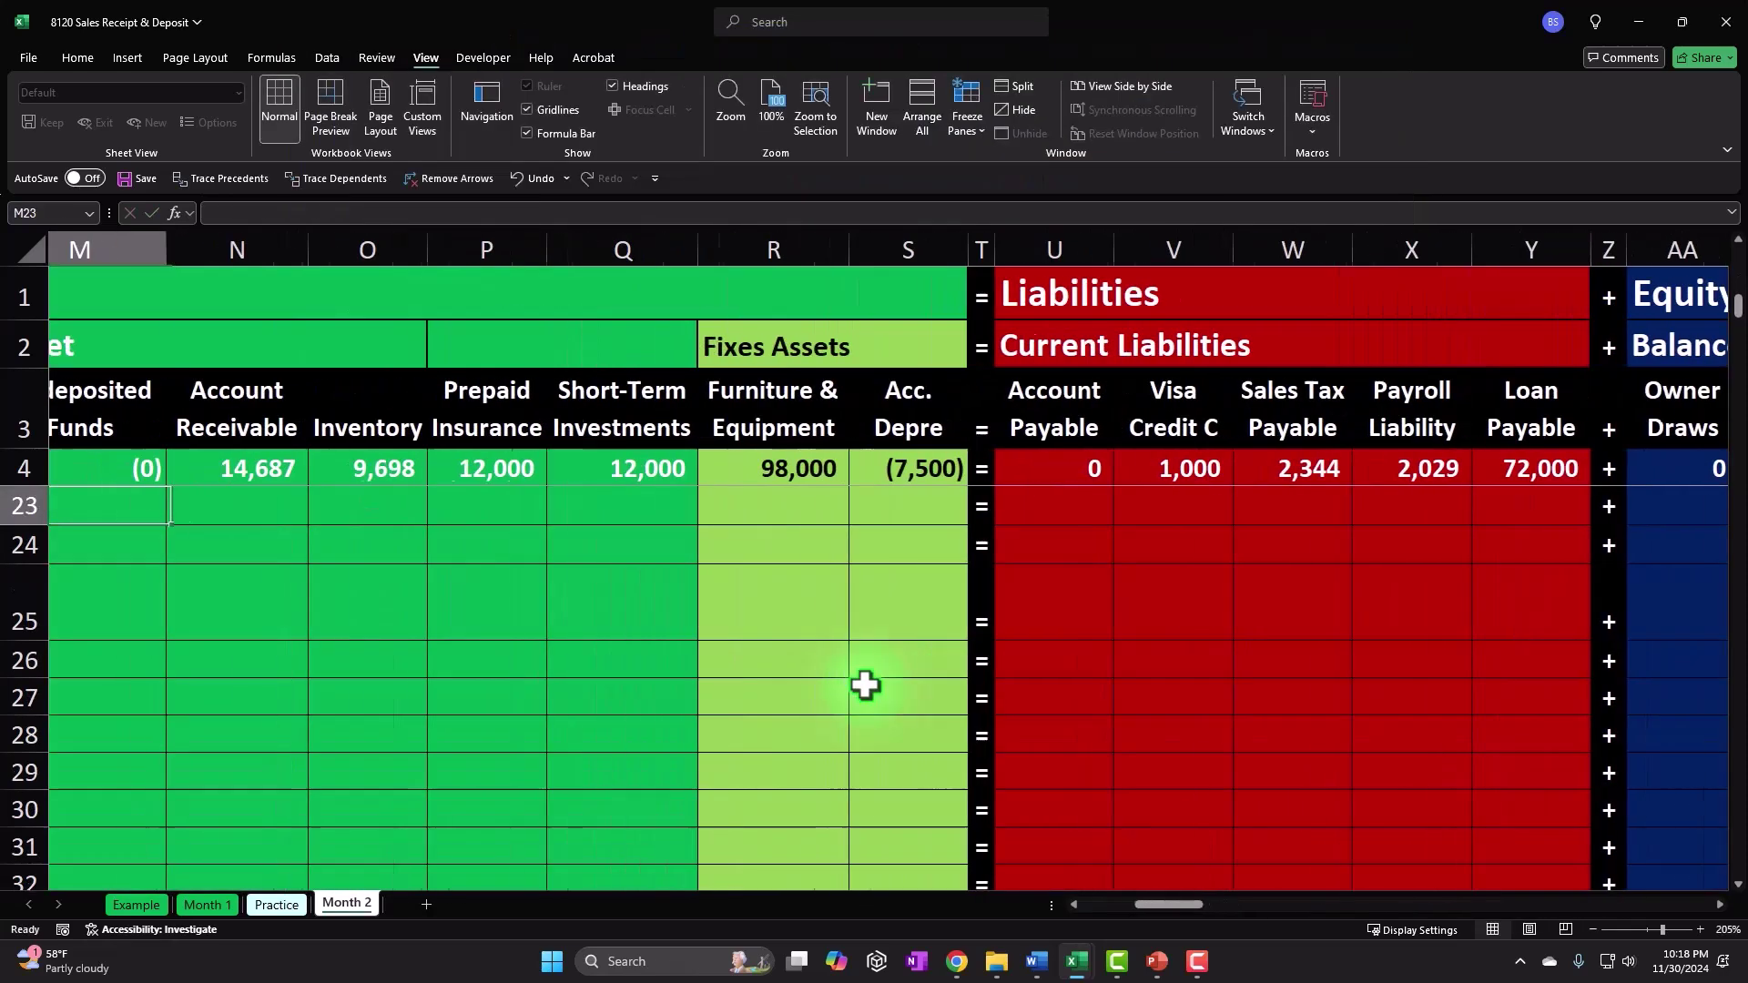
Step: Record the cost of goods sold for the EPSP 2 sale in AF22 by linking it to the inventory decrease with =O22
{"action": "key", "text": "Up"}
{"action": "key", "text": "Left"}
{"action": "key", "text": "Left"}
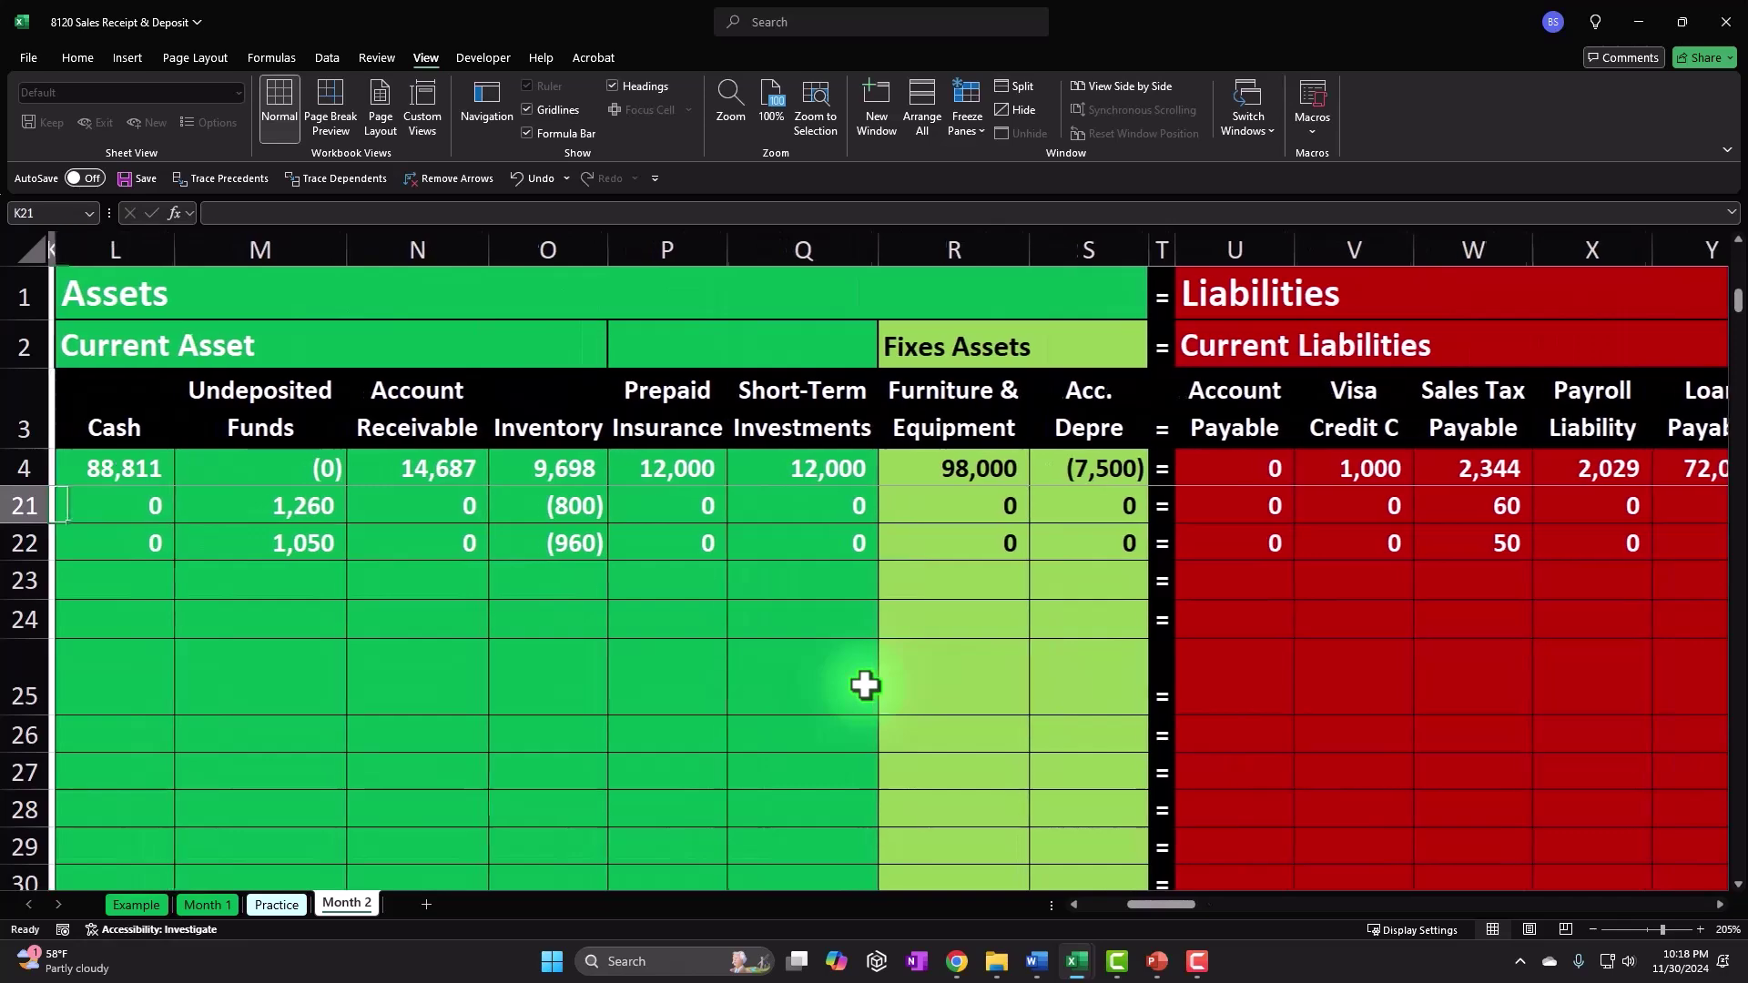
{"action": "key", "text": "Left"}
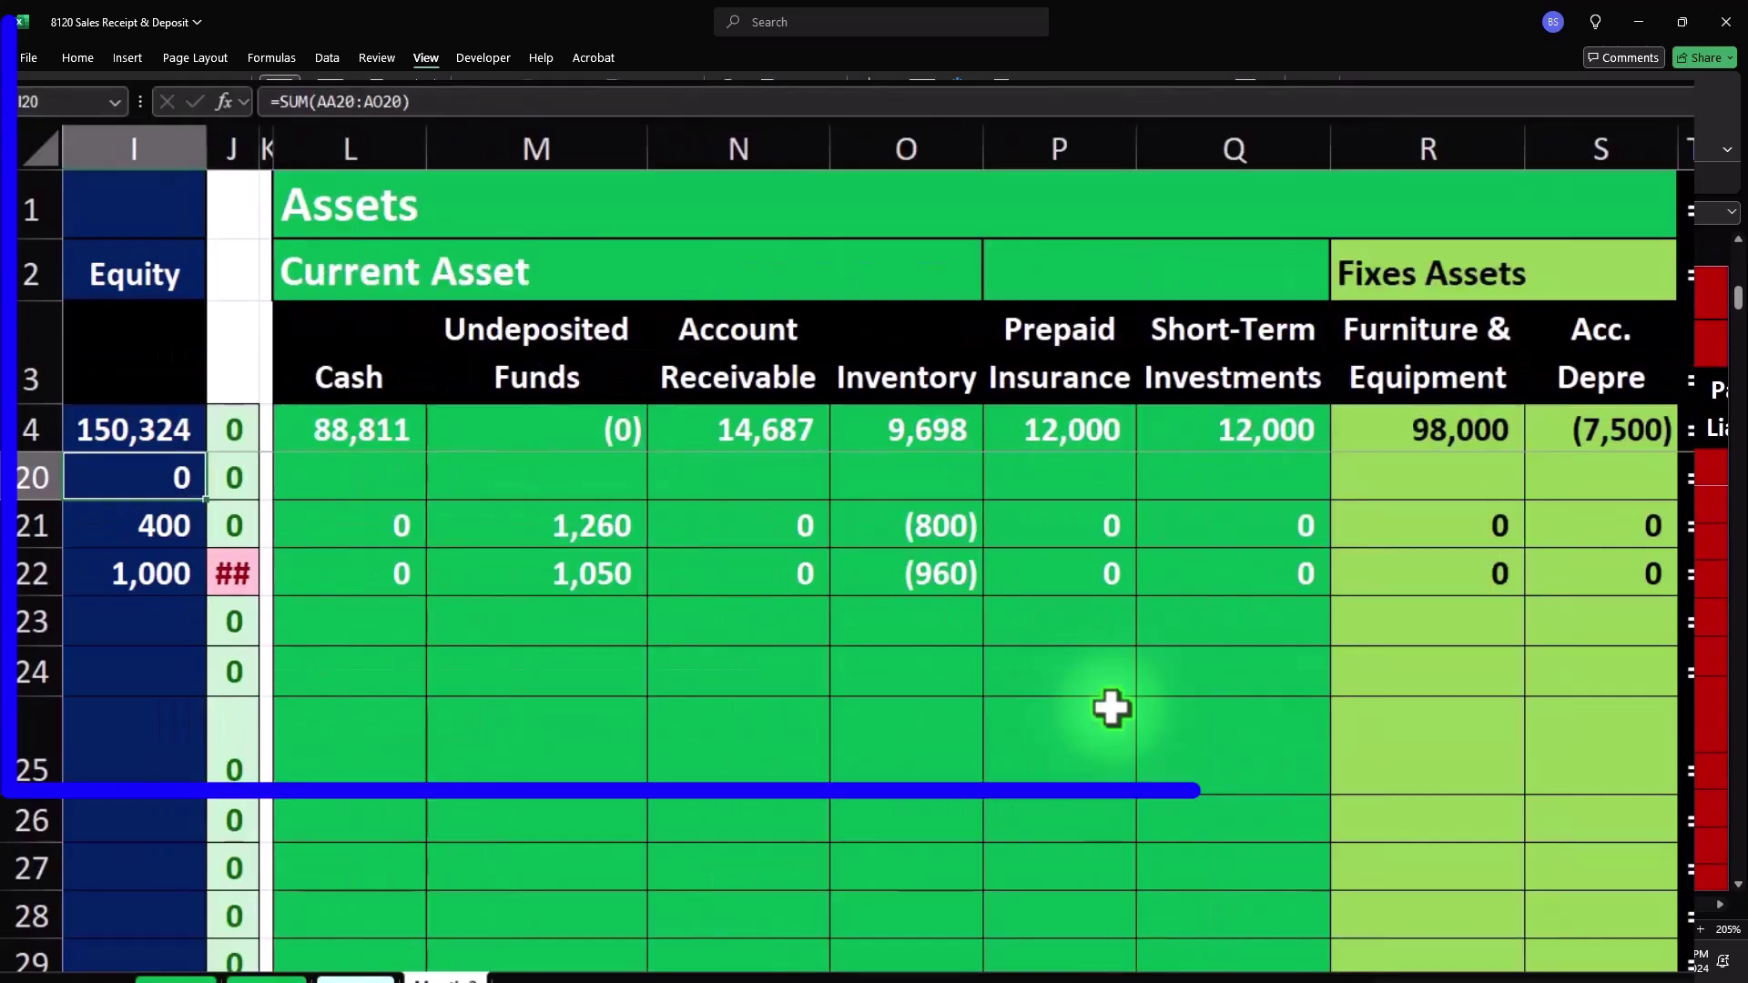
{"action": "key", "text": "Right"}
{"action": "key", "text": "Right"}
{"action": "key", "text": "Right"}
{"action": "key", "text": "Right"}
{"action": "key", "text": "Right"}
{"action": "key", "text": "Down"}
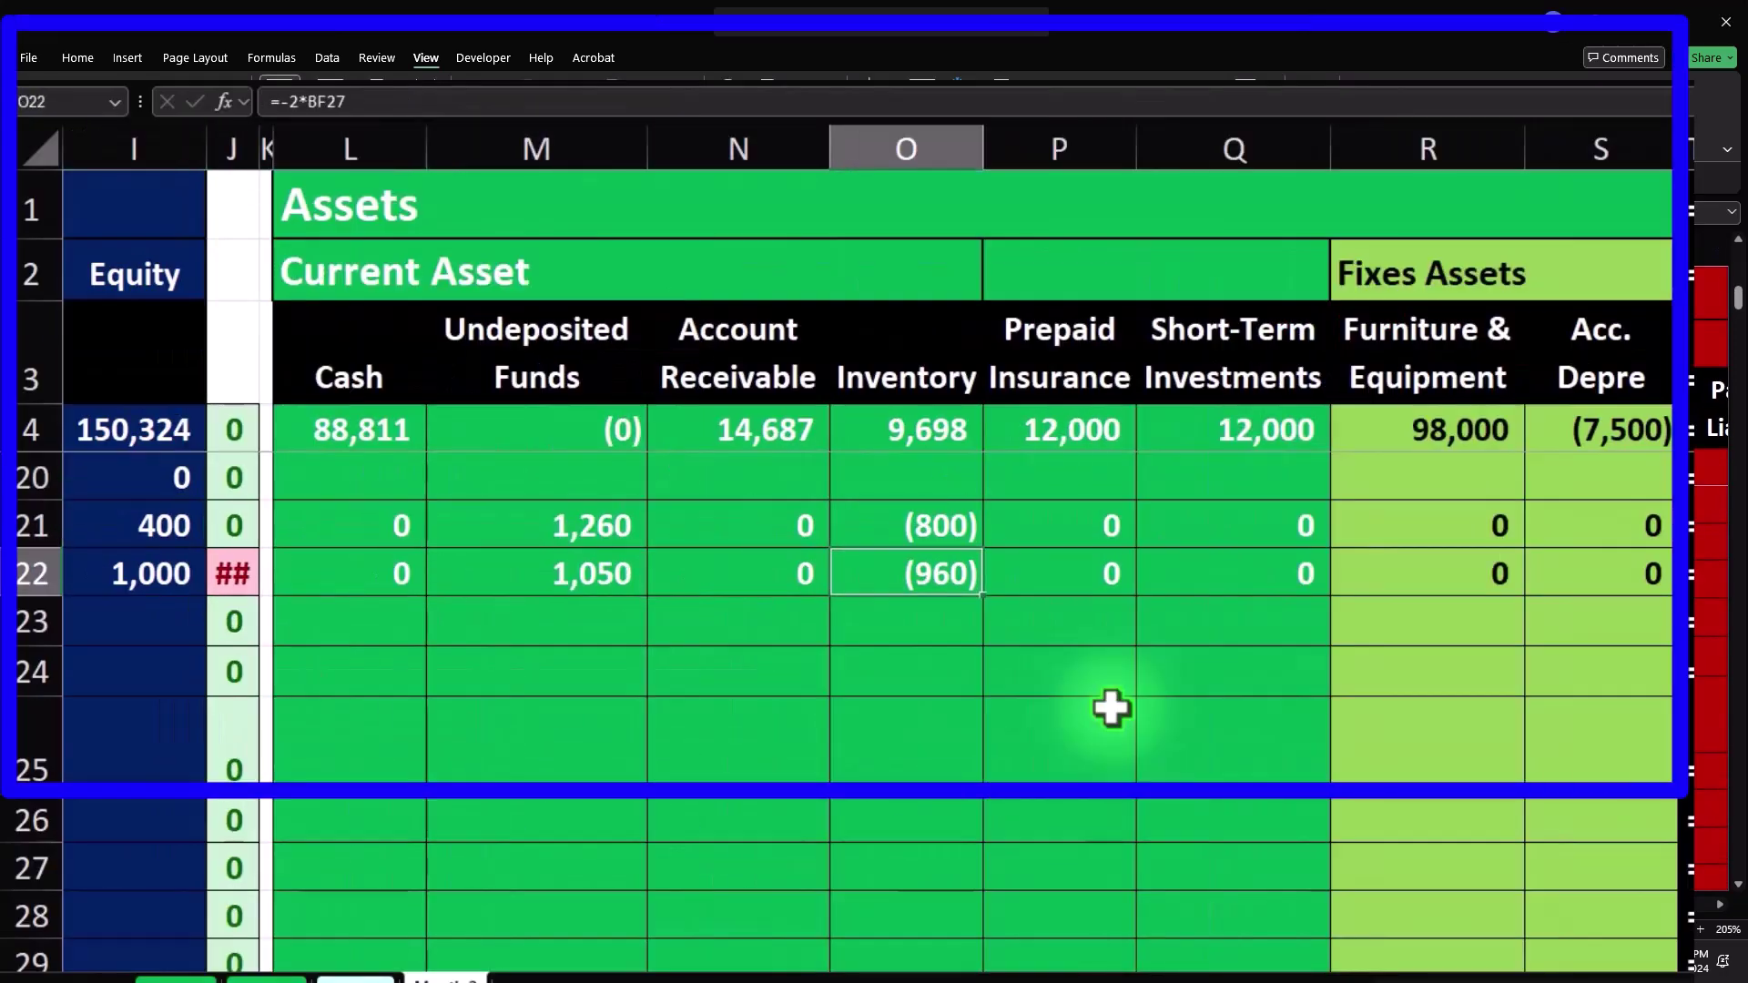
{"action": "key", "text": "Right"}
{"action": "key", "text": "Right"}
{"action": "key", "text": "Right"}
{"action": "key", "text": "Right"}
{"action": "key", "text": "Right"}
{"action": "key", "text": "Right"}
{"action": "key", "text": "Right"}
{"action": "key", "text": "Right"}
{"action": "key", "text": "Right"}
{"action": "key", "text": "Right"}
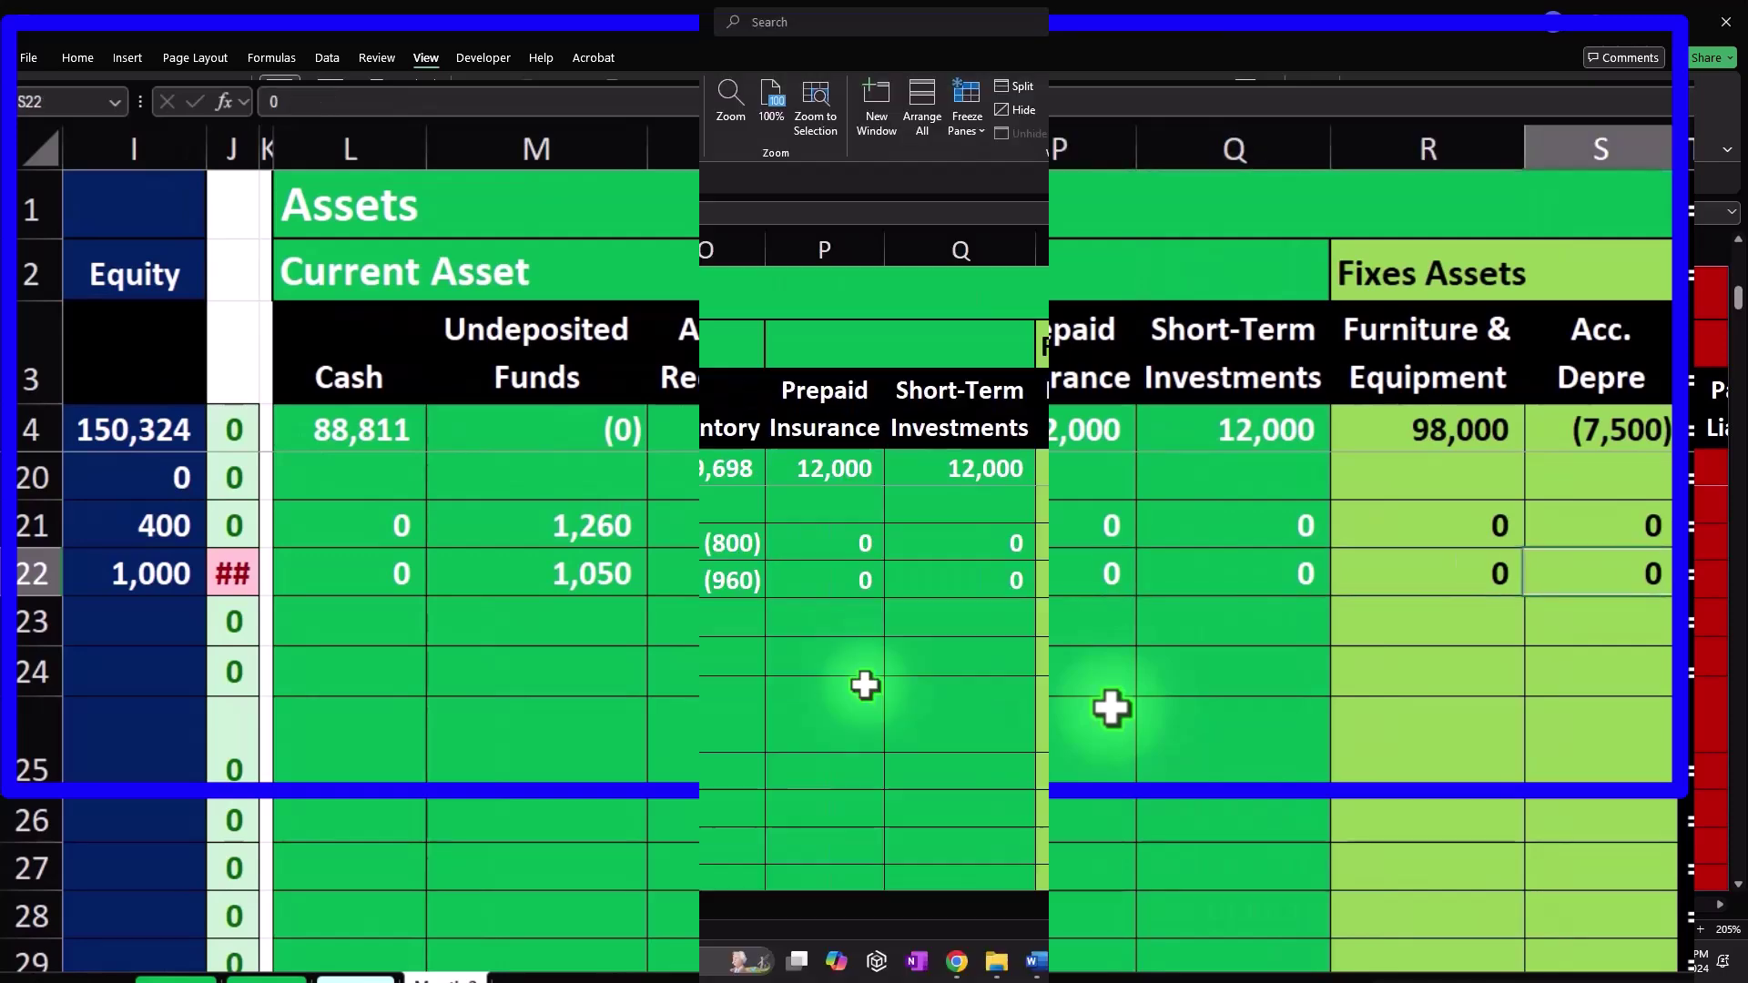
{"action": "key", "text": "Right"}
{"action": "key", "text": "Right"}
{"action": "key", "text": "Right"}
{"action": "key", "text": "Right"}
{"action": "key", "text": "Right"}
{"action": "key", "text": "Right"}
{"action": "key", "text": "Right"}
{"action": "key", "text": "Right"}
{"action": "key", "text": "Right"}
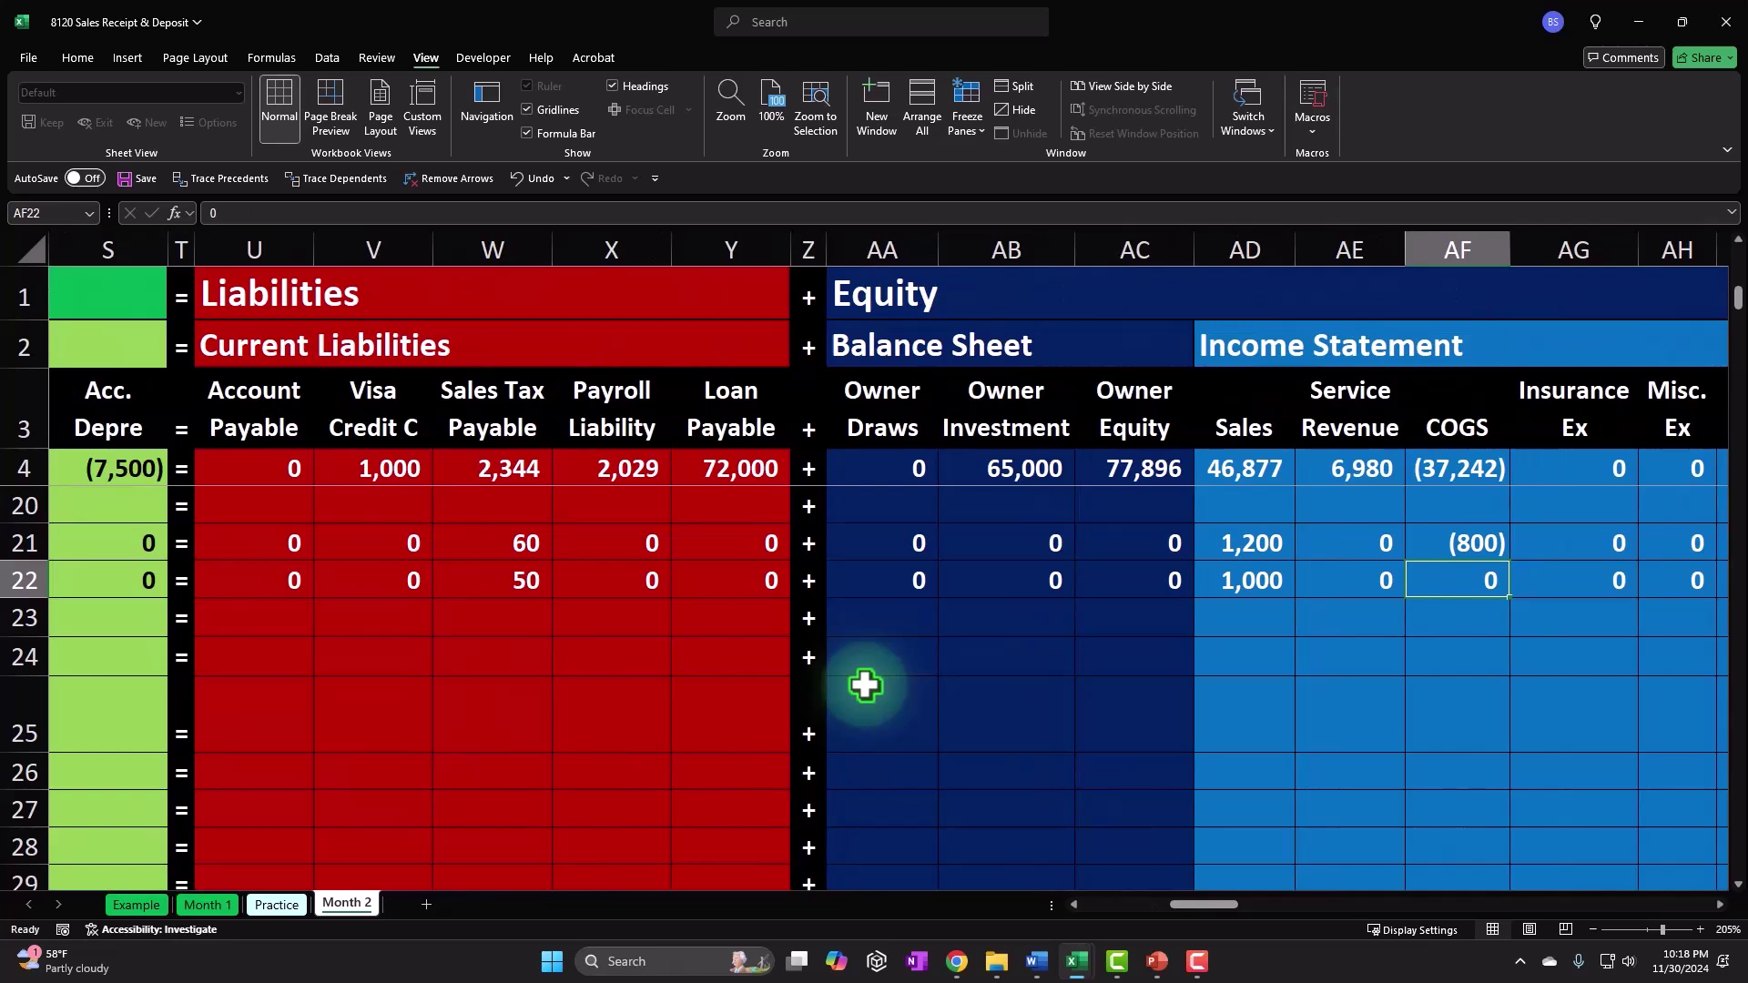
{"action": "type", "text": "="}
{"action": "key", "text": "Left"}
{"action": "key", "text": "Left"}
{"action": "key", "text": "Left"}
{"action": "key", "text": "Left"}
{"action": "key", "text": "Left"}
{"action": "key", "text": "Left"}
{"action": "key", "text": "Left"}
{"action": "key", "text": "Left"}
{"action": "key", "text": "Left"}
{"action": "key", "text": "Left"}
{"action": "key", "text": "Left"}
{"action": "key", "text": "Left"}
{"action": "key", "text": "Left"}
{"action": "key", "text": "Left"}
{"action": "key", "text": "Left"}
{"action": "key", "text": "Left"}
{"action": "key", "text": "Left"}
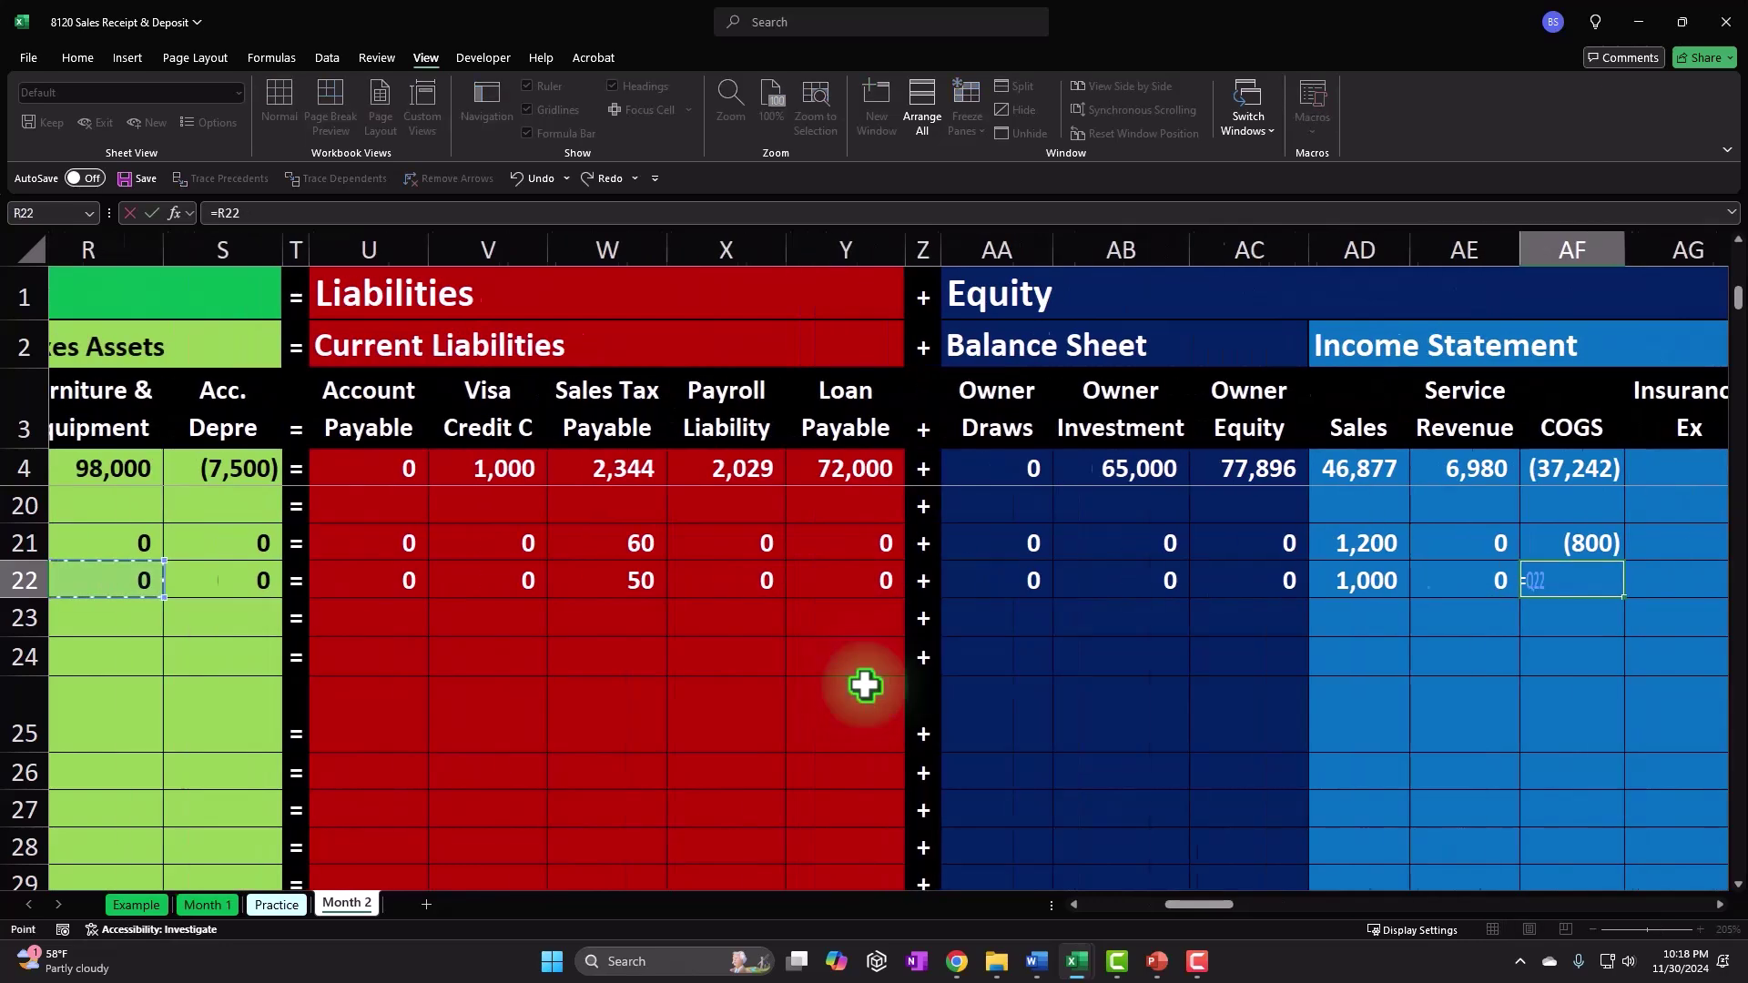
{"action": "key", "text": "Return"}
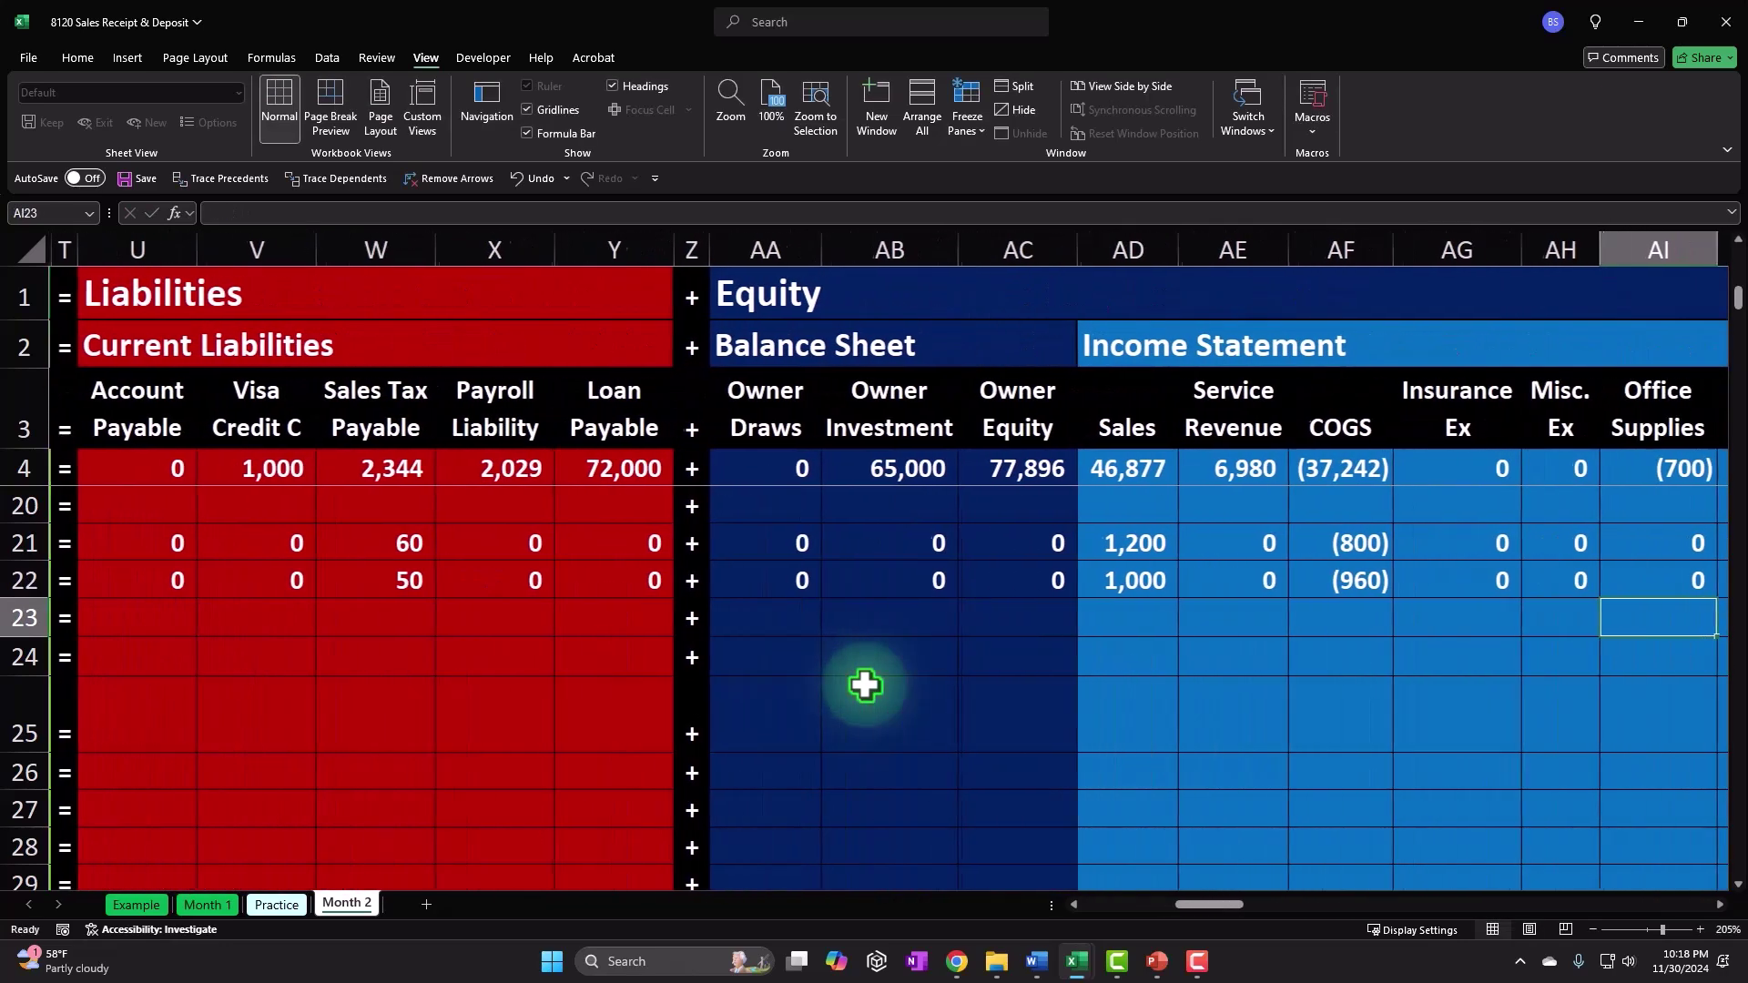
Step: Select the EPSP 2 row's Sales through COGS cells, AD22:AF22, to examine the sale's gross profit
{"action": "left_click_drag", "start_coordinate": [1127, 586], "coordinate": [1321, 580]}
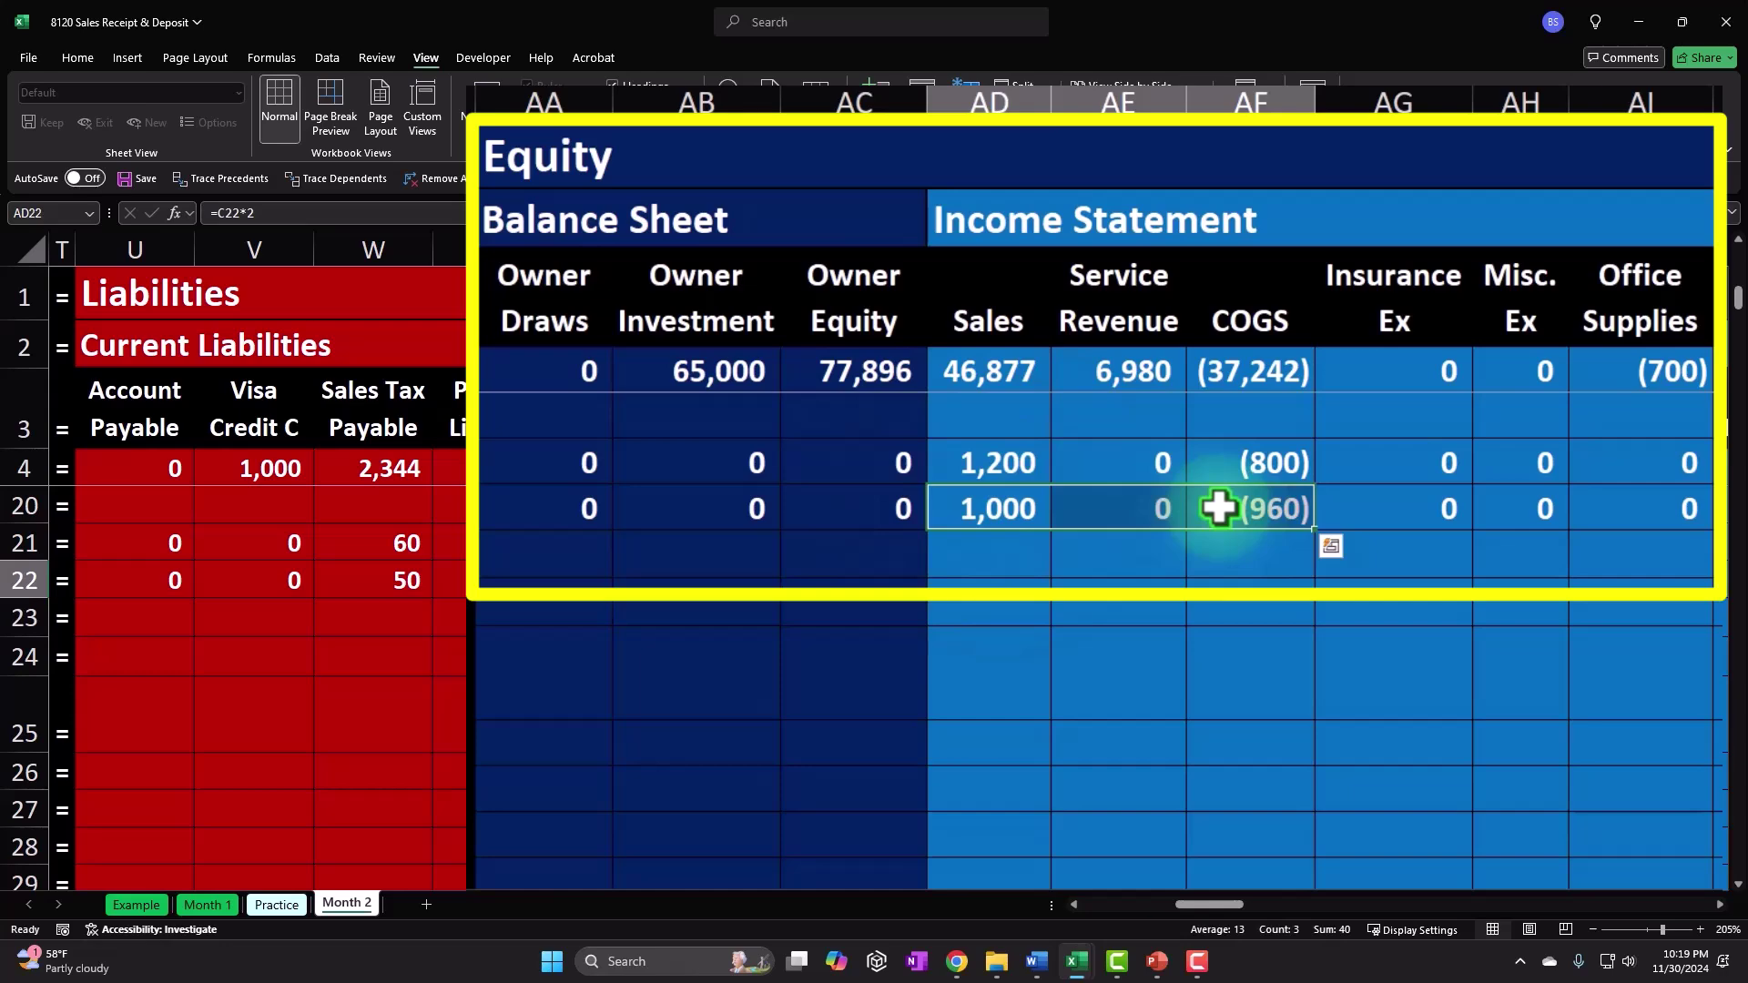
Step: Review rows 21 and 22 back to the Assets, Liabilities and Equity summary columns, examining both sales' effect on the accounting equation
{"action": "key", "text": "Left"}
{"action": "key", "text": "Left"}
{"action": "key", "text": "Left"}
{"action": "key", "text": "Left"}
{"action": "key", "text": "Left"}
{"action": "key", "text": "Left"}
{"action": "key", "text": "Left"}
{"action": "key", "text": "Left"}
{"action": "key", "text": "Left"}
{"action": "key", "text": "Left"}
{"action": "key", "text": "Left"}
{"action": "key", "text": "Left"}
{"action": "key", "text": "Left"}
{"action": "key", "text": "Left"}
{"action": "key", "text": "Left"}
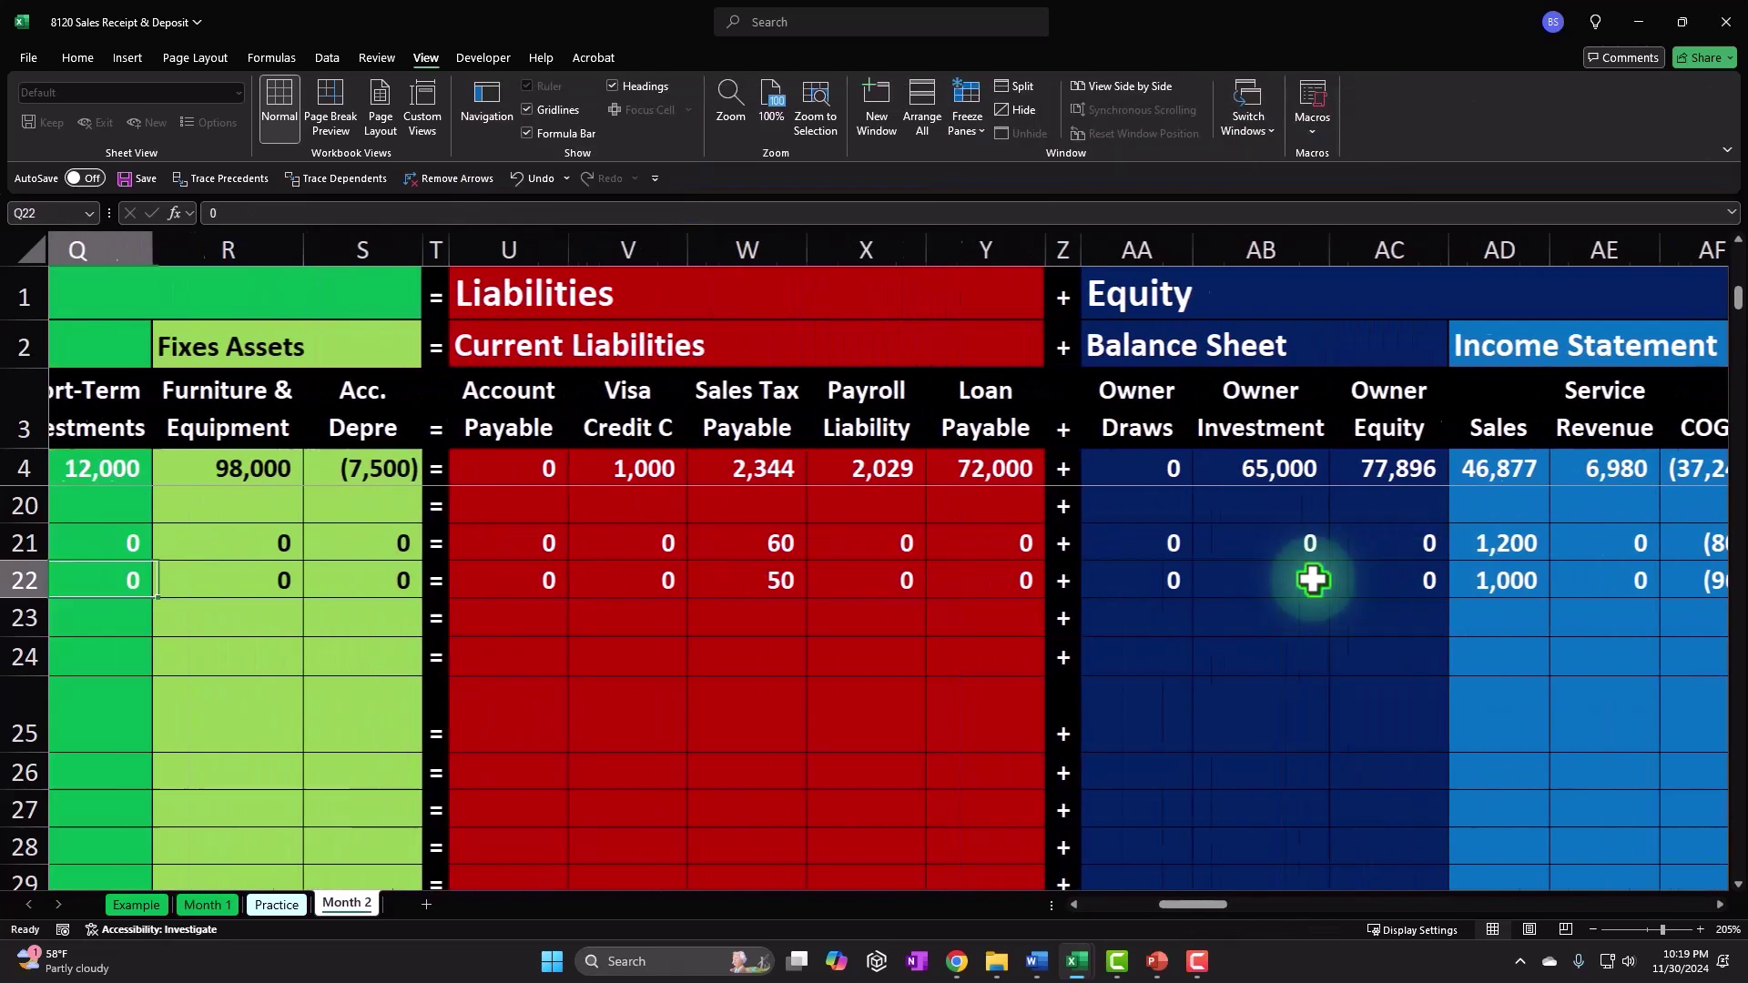
{"action": "key", "text": "Left"}
{"action": "key", "text": "Left"}
{"action": "key", "text": "Left"}
{"action": "key", "text": "Left"}
{"action": "key", "text": "Left"}
{"action": "key", "text": "Left"}
{"action": "key", "text": "Left"}
{"action": "key", "text": "Left"}
{"action": "key", "text": "Left"}
{"action": "key", "text": "Left"}
{"action": "key", "text": "Left"}
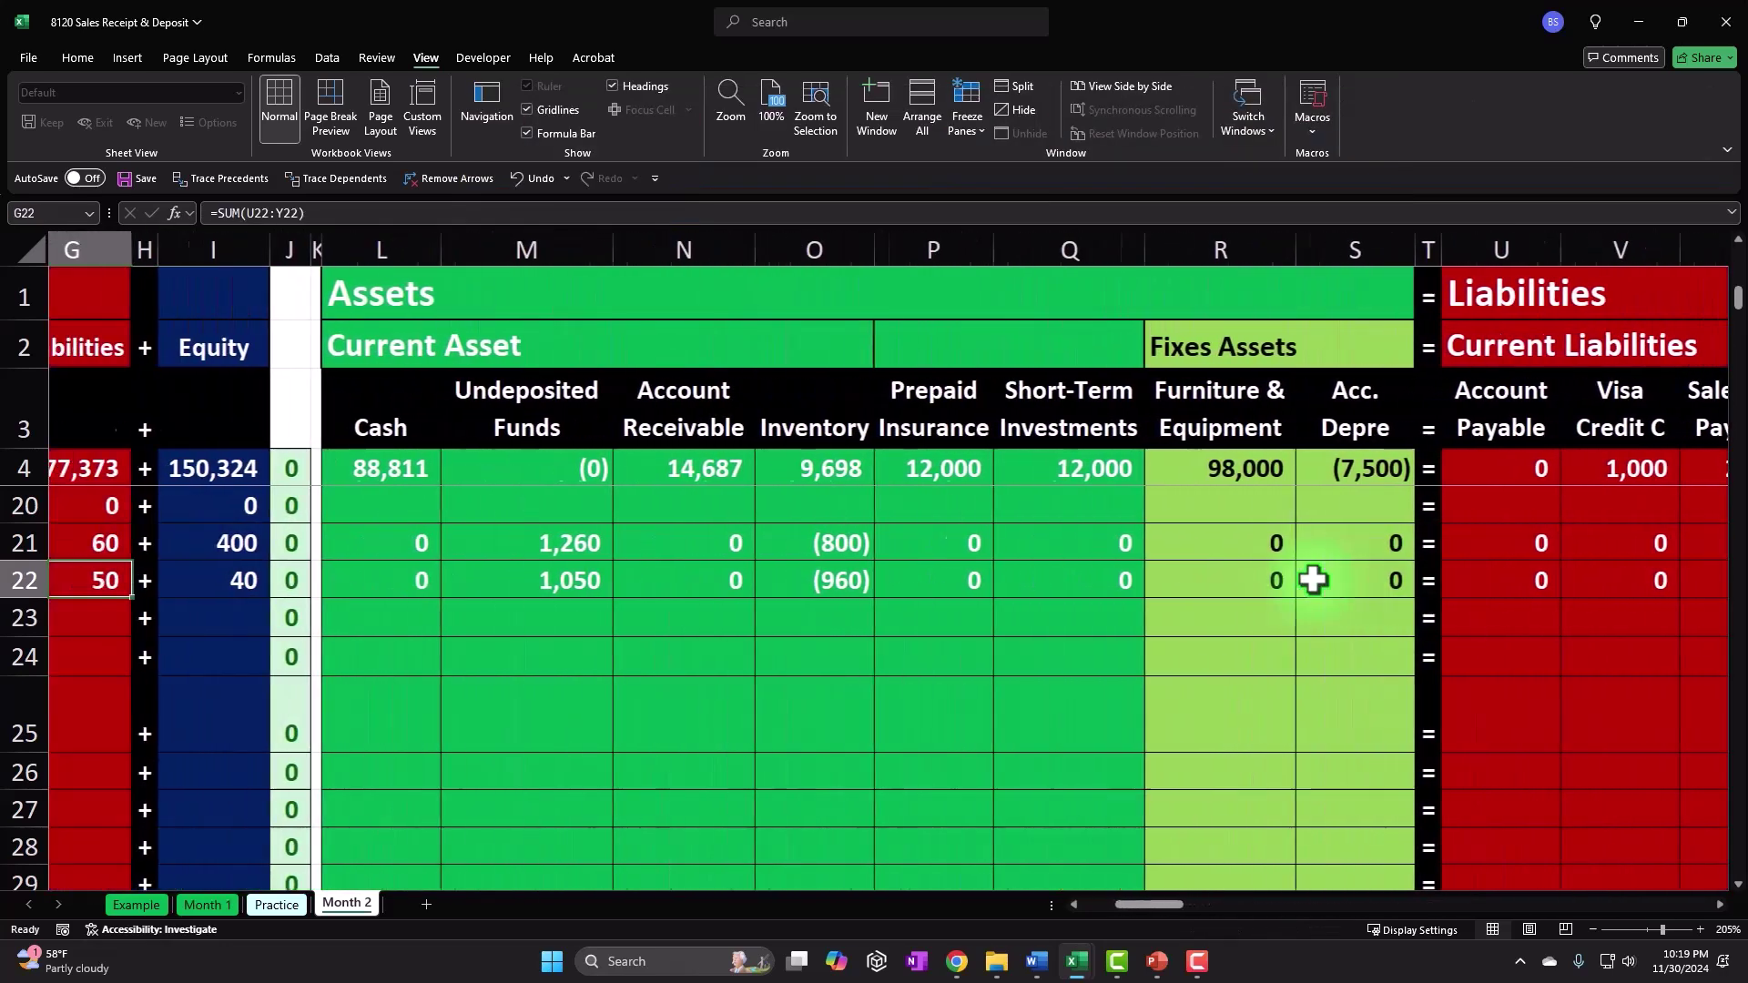
{"action": "key", "text": "Left"}
{"action": "key", "text": "Left"}
{"action": "key", "text": "Left"}
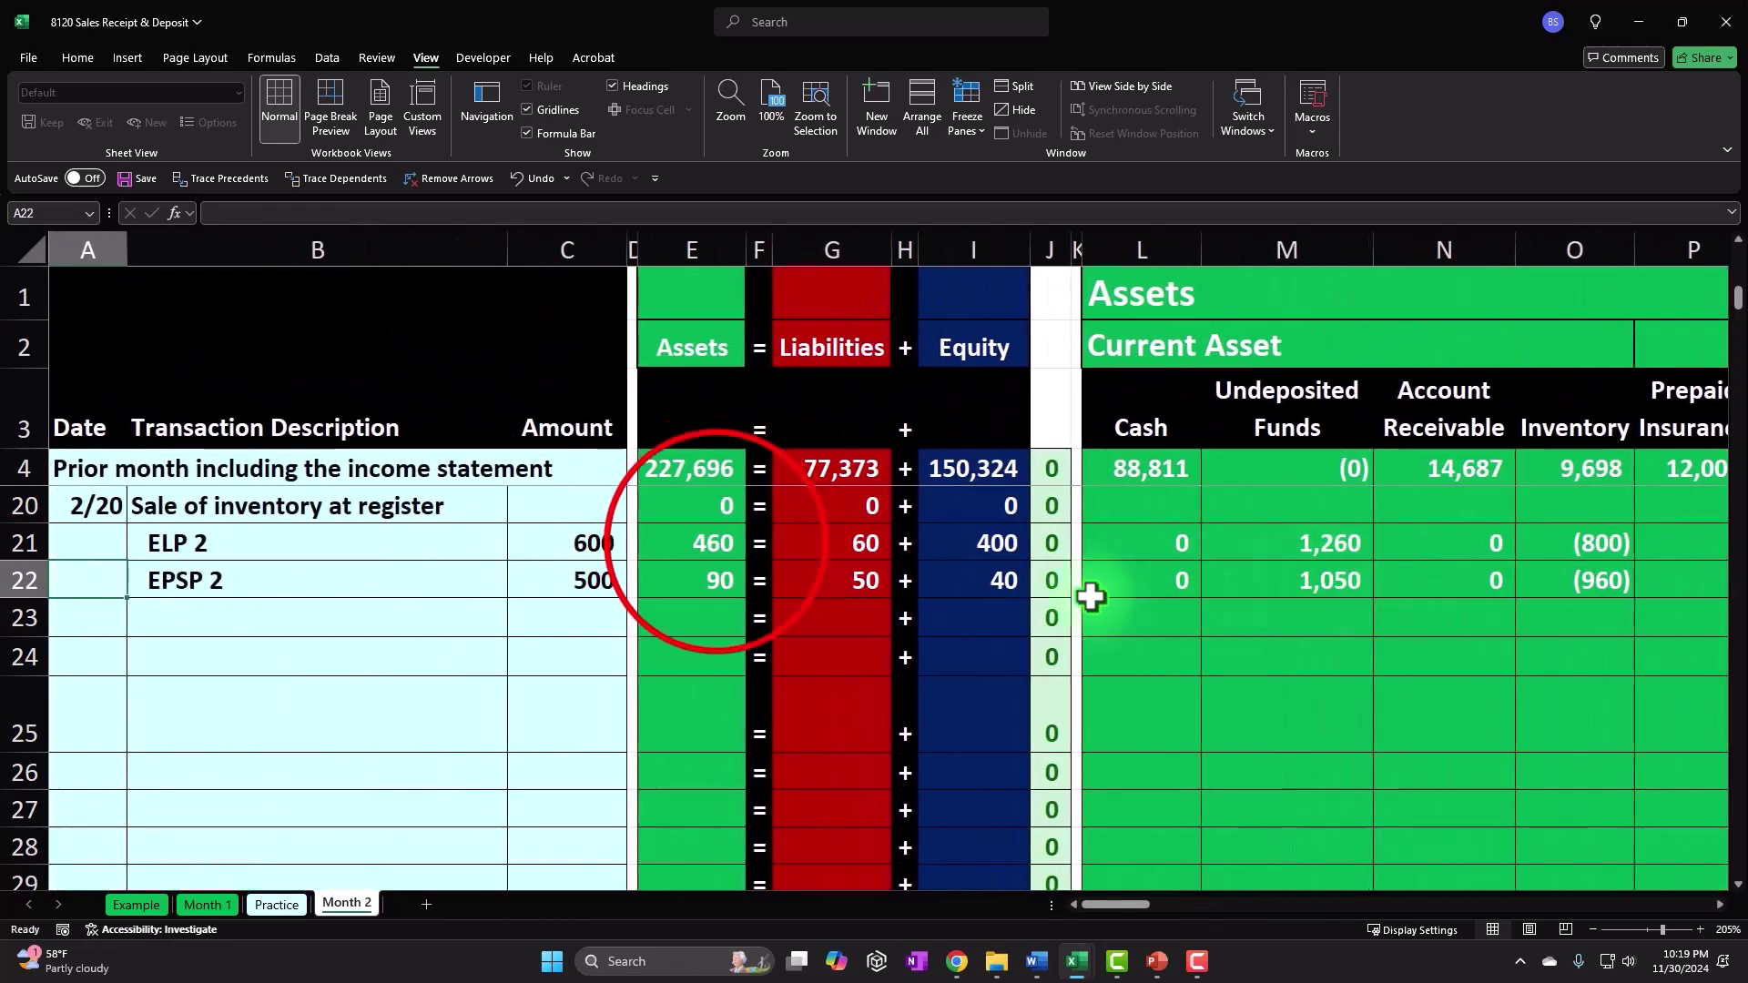
{"action": "left_click", "coordinate": [702, 540]}
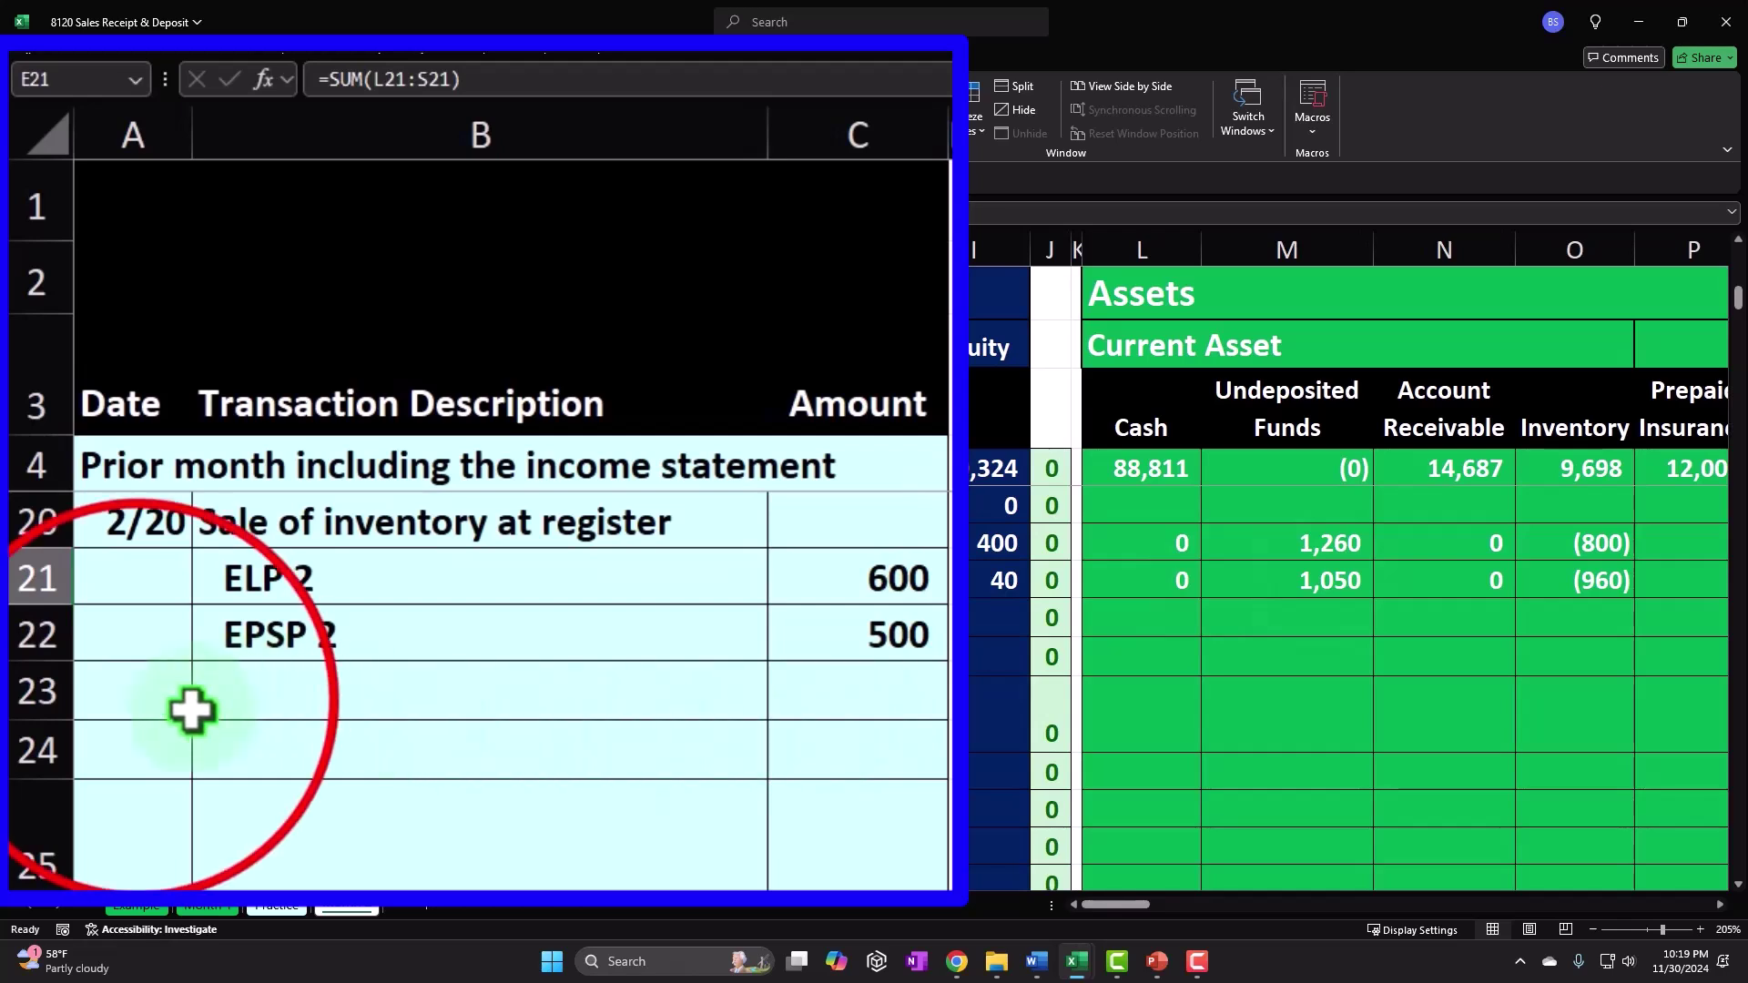
Step: Label row 23 below the EPSP 2 sale as Balance in A23
{"action": "left_click", "coordinate": [137, 697]}
{"action": "scroll", "coordinate": [271, 855], "scroll_direction": "up", "scroll_amount": 1}
{"action": "scroll", "coordinate": [273, 824], "scroll_direction": "up", "scroll_amount": 1}
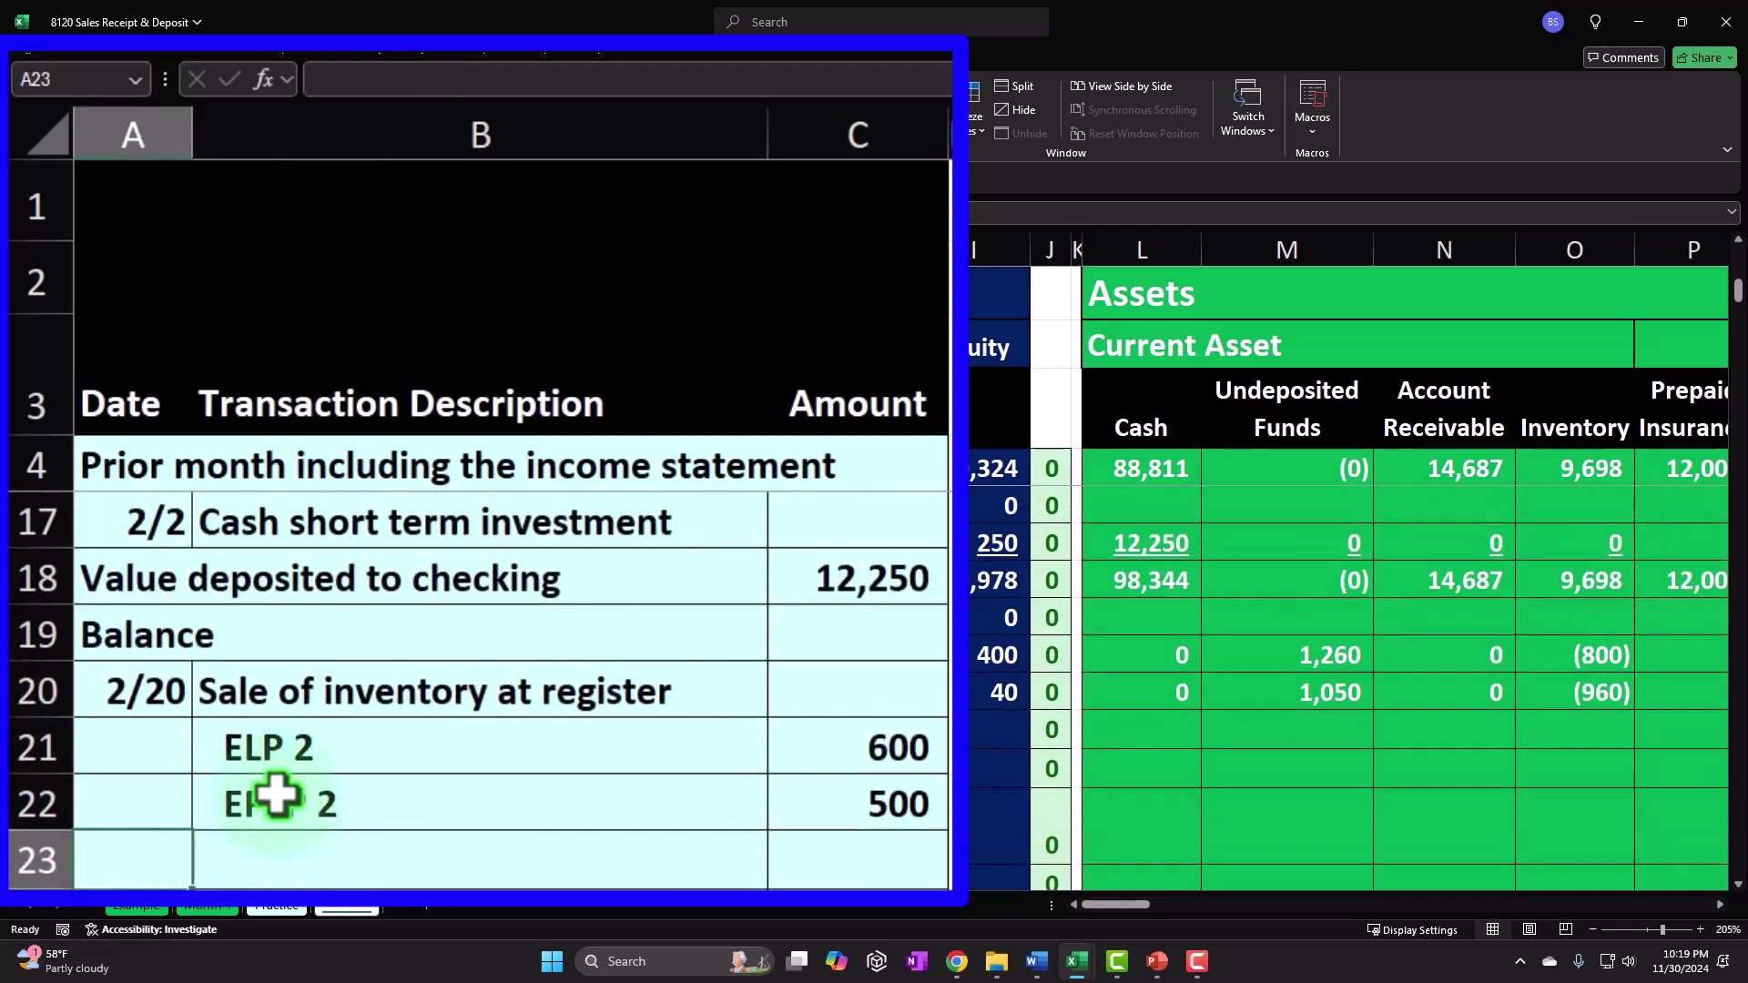
{"action": "key", "text": "Tab"}
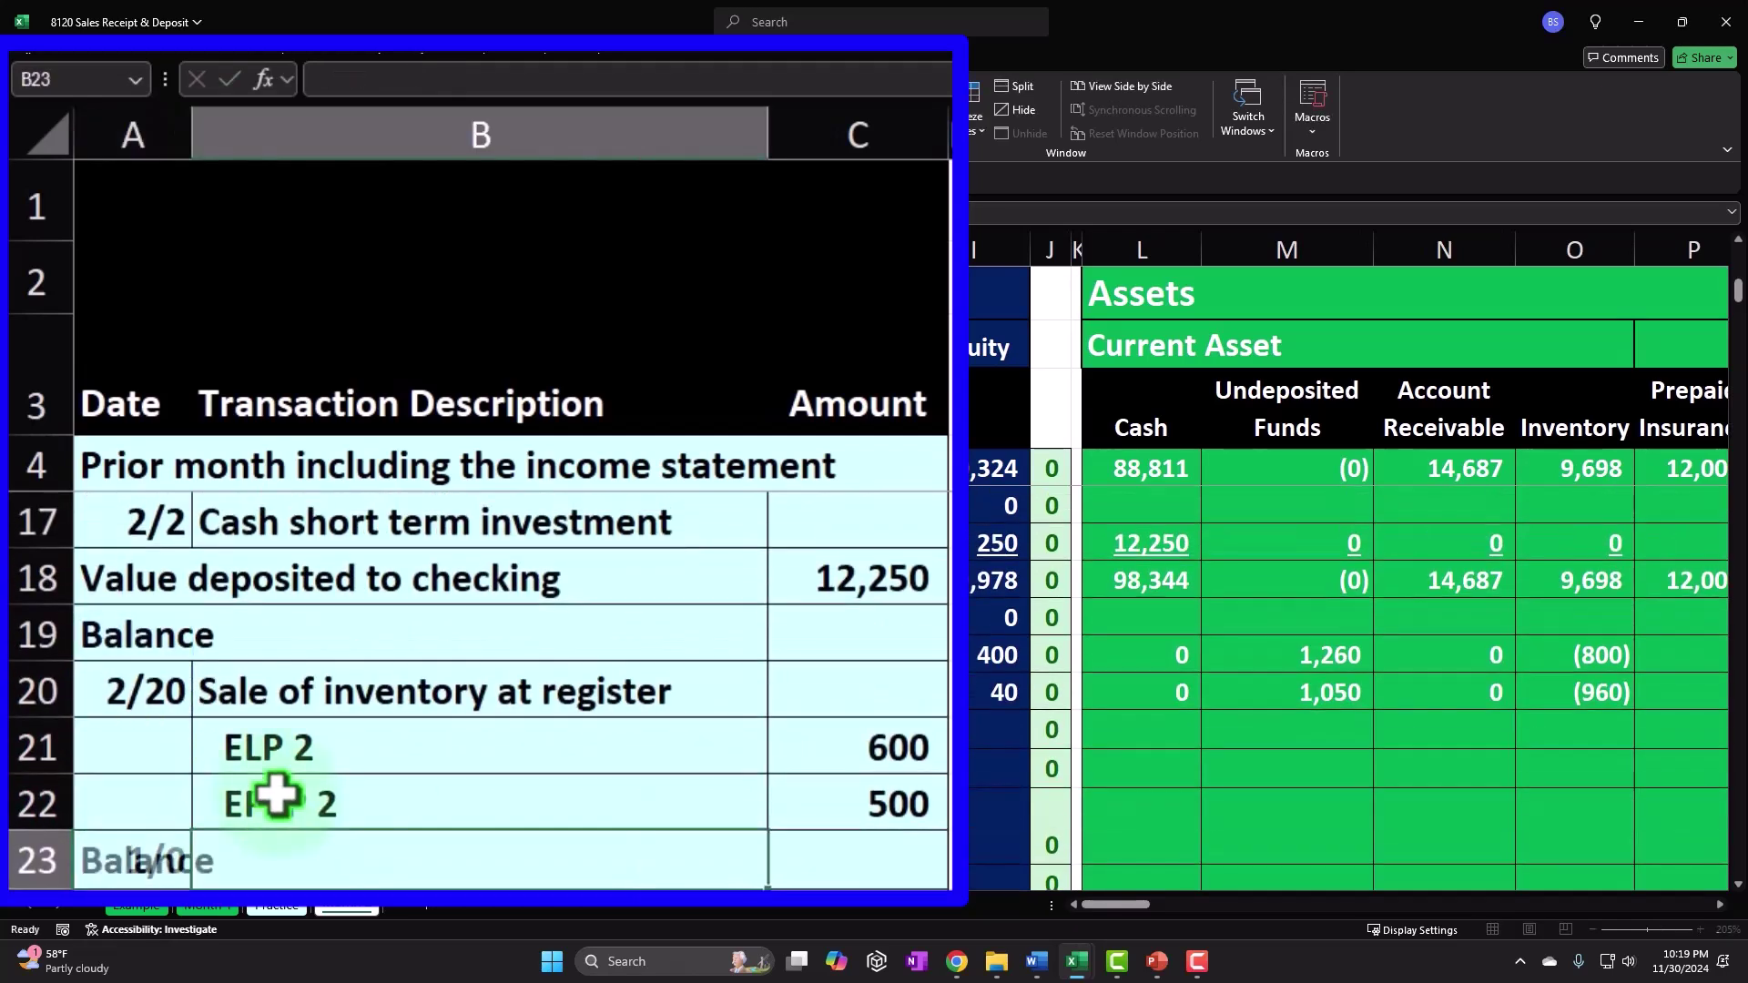
{"action": "key", "text": "Tab"}
{"action": "key", "text": "Tab"}
{"action": "key", "text": "Tab"}
{"action": "key", "text": "Tab"}
{"action": "key", "text": "Tab"}
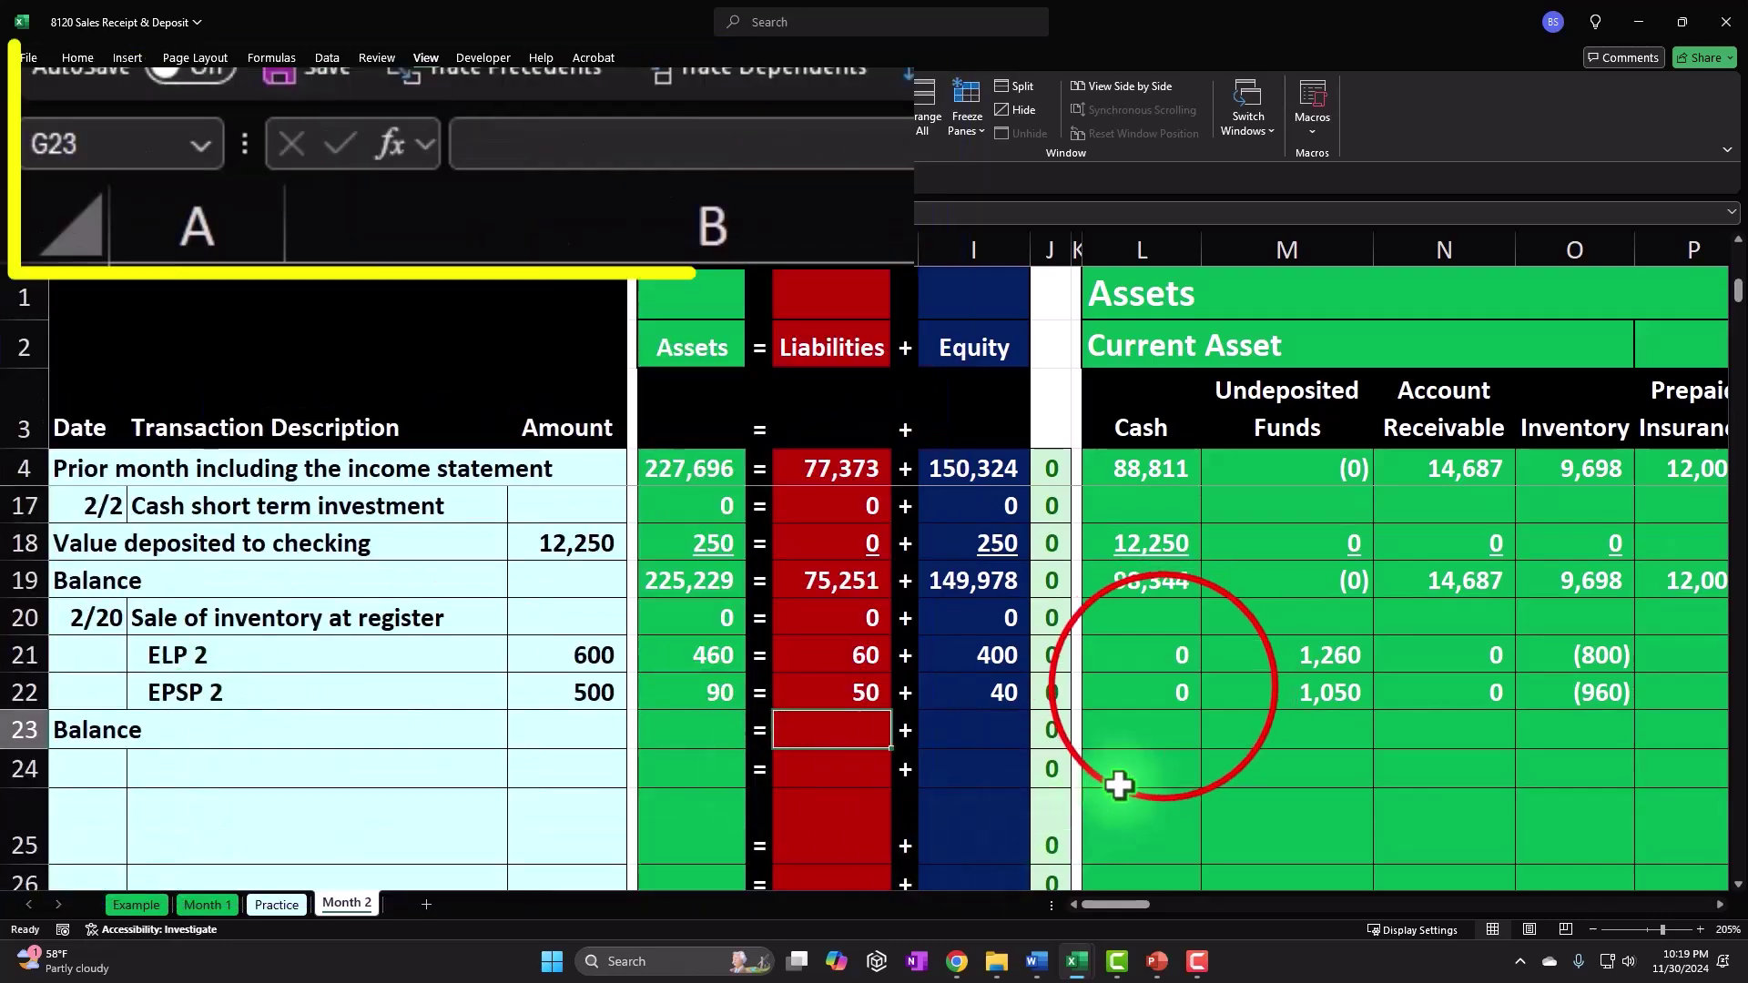
Step: Underline the EPSP 2 row's account amounts across L22:AO22
{"action": "left_click_drag", "start_coordinate": [1165, 687], "coordinate": [1741, 703]}
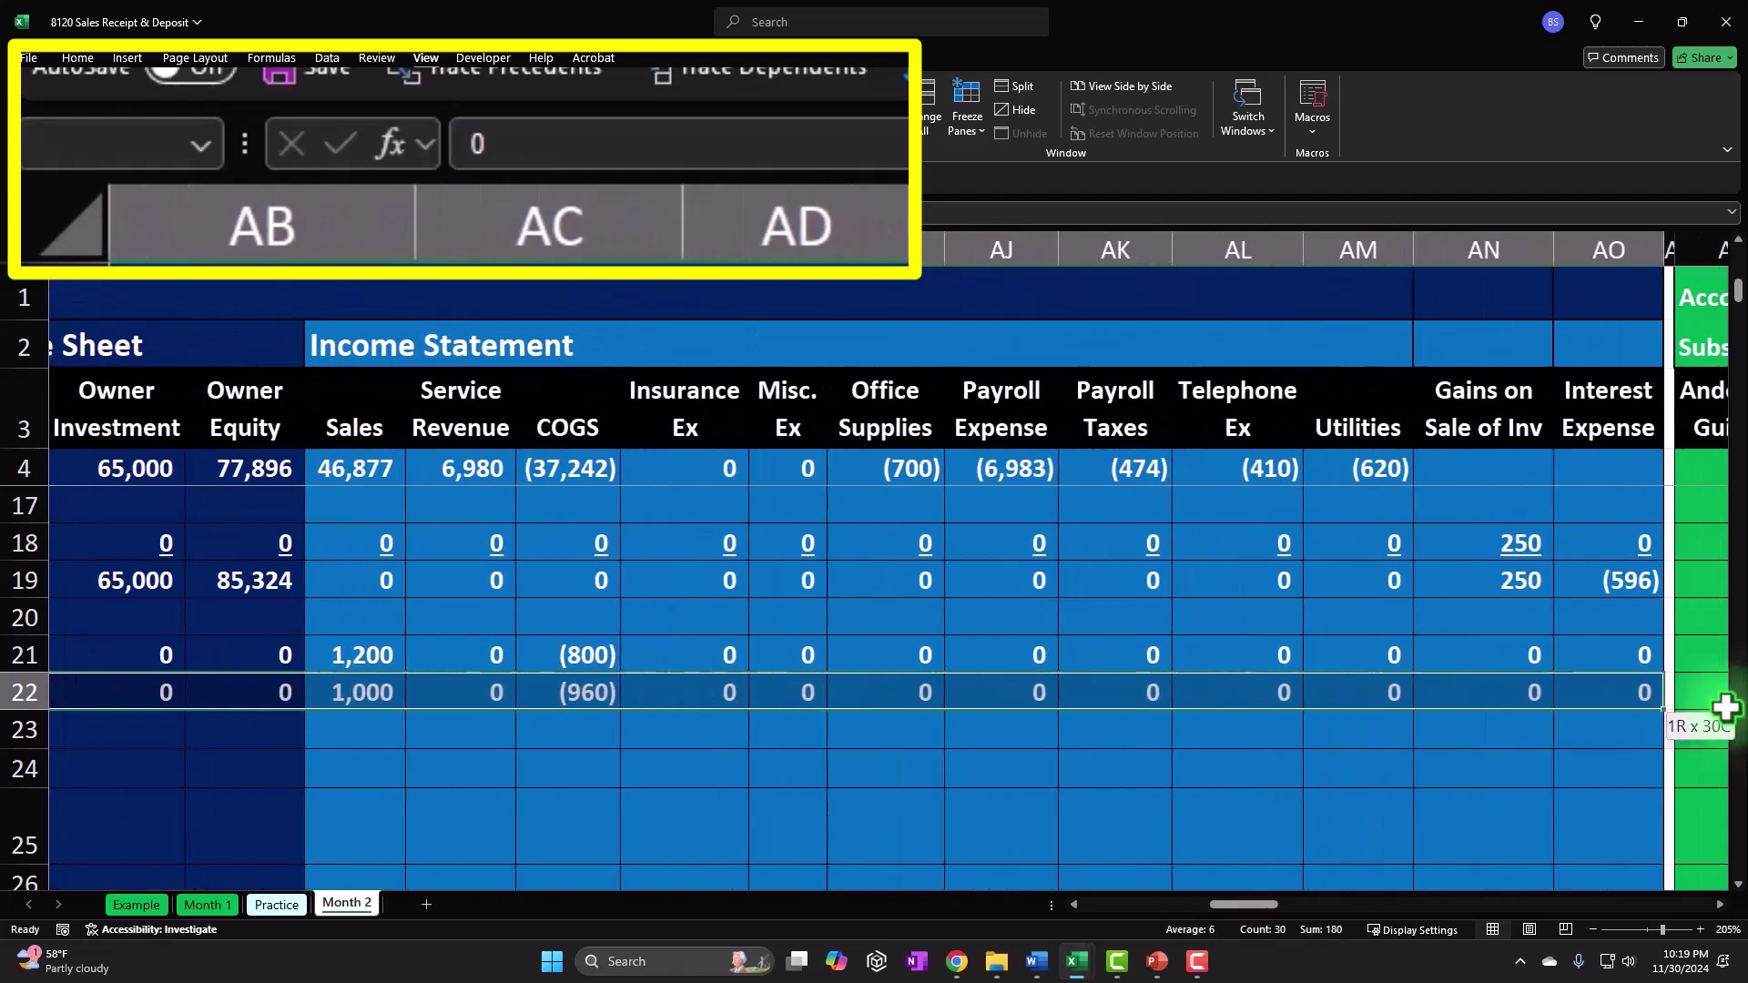
{"action": "left_click_drag", "start_coordinate": [1610, 708], "coordinate": [132, 703]}
{"action": "left_click", "coordinate": [77, 58]}
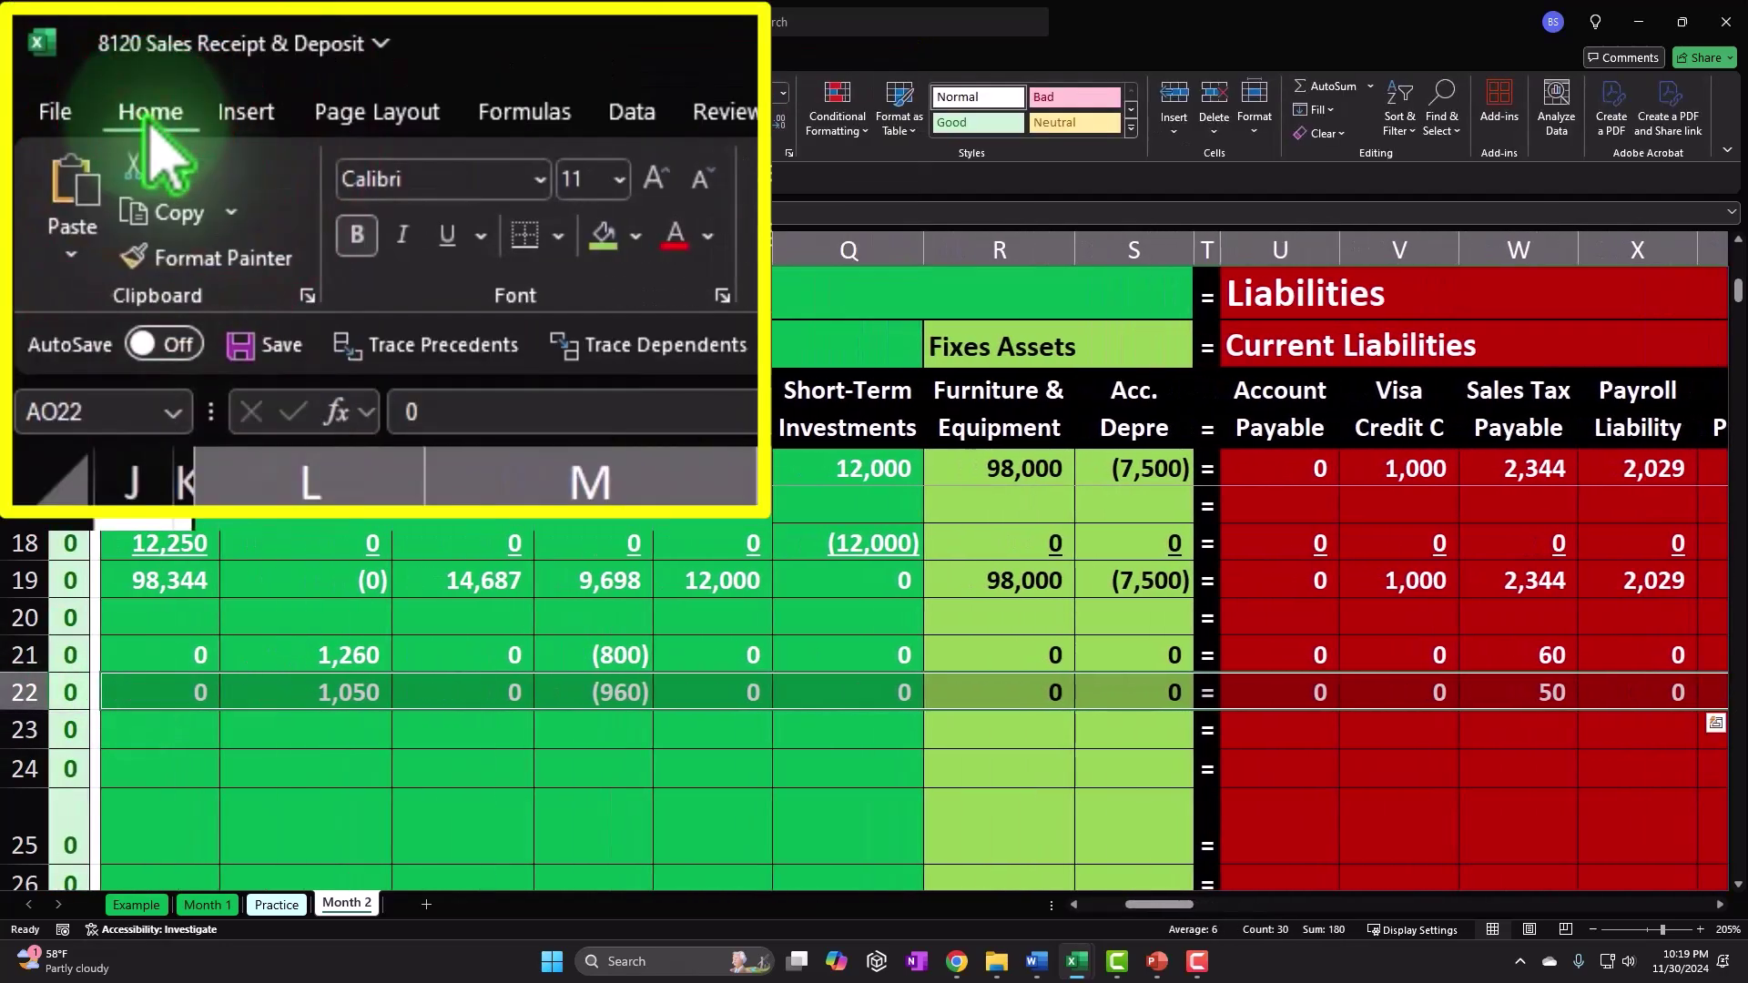
{"action": "left_click", "coordinate": [232, 121]}
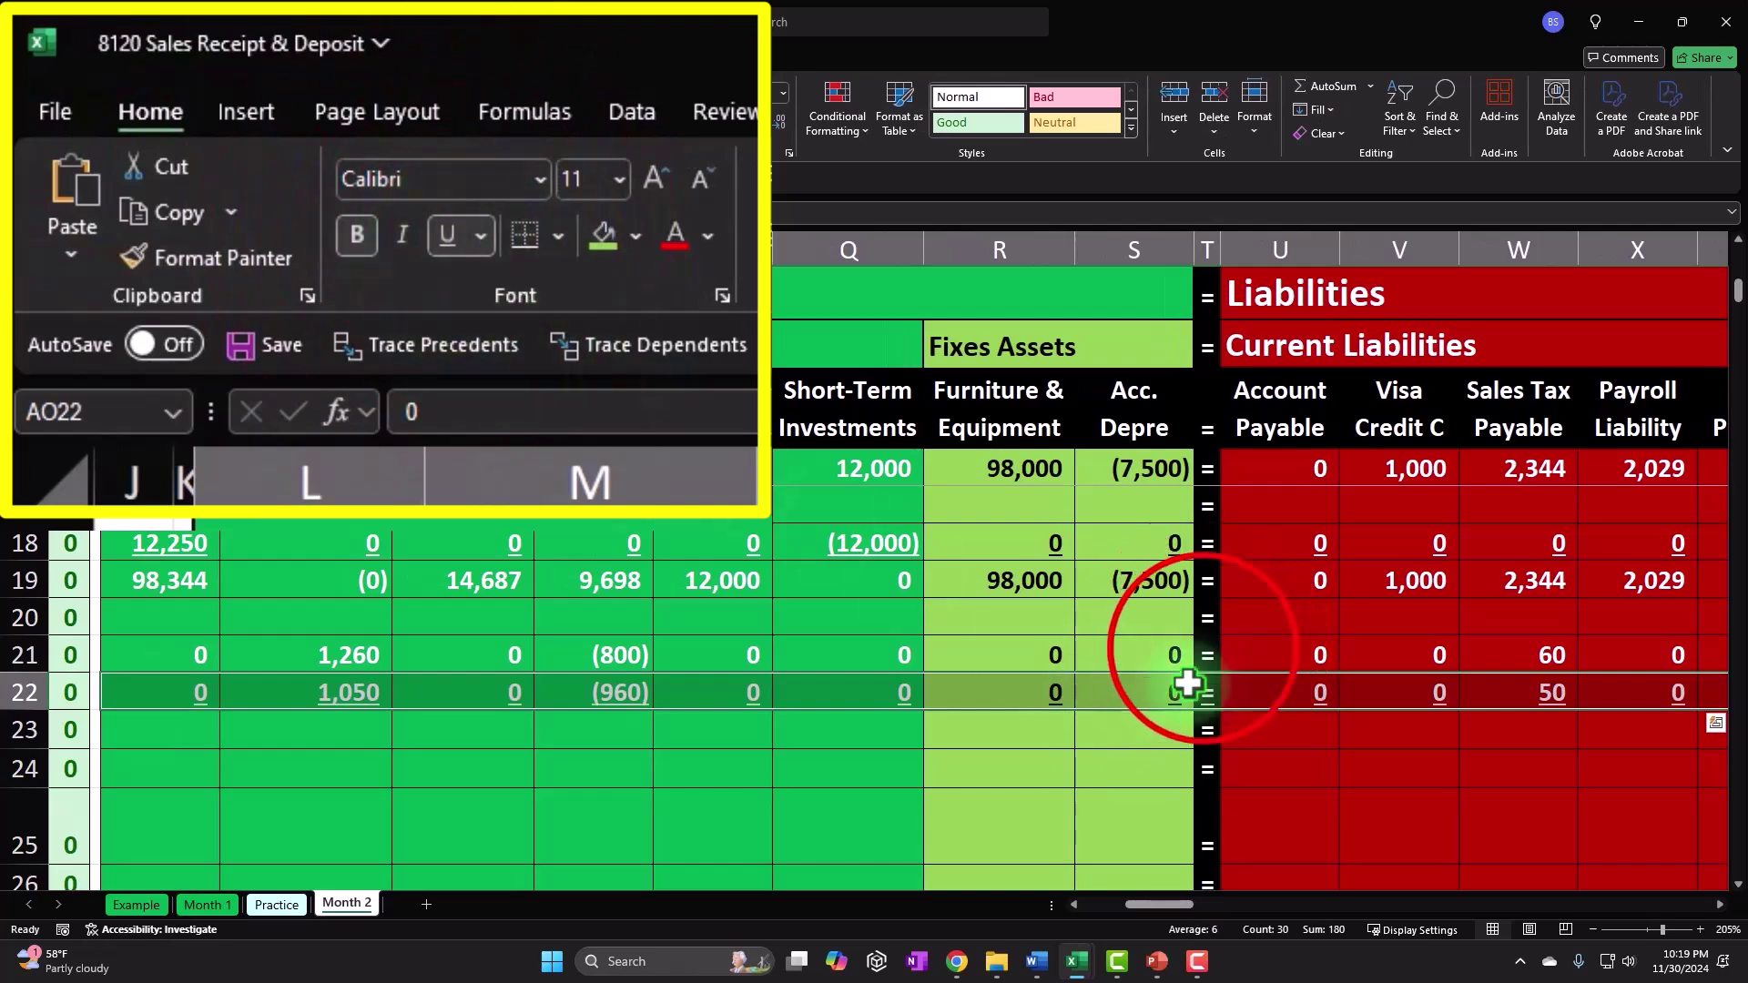
Step: Clear the underline from the equals and plus separator cells T22 and Z22 in the EPSP 2 row
{"action": "left_click", "coordinate": [1208, 654]}
{"action": "left_click_drag", "start_coordinate": [1178, 908], "coordinate": [1215, 908]}
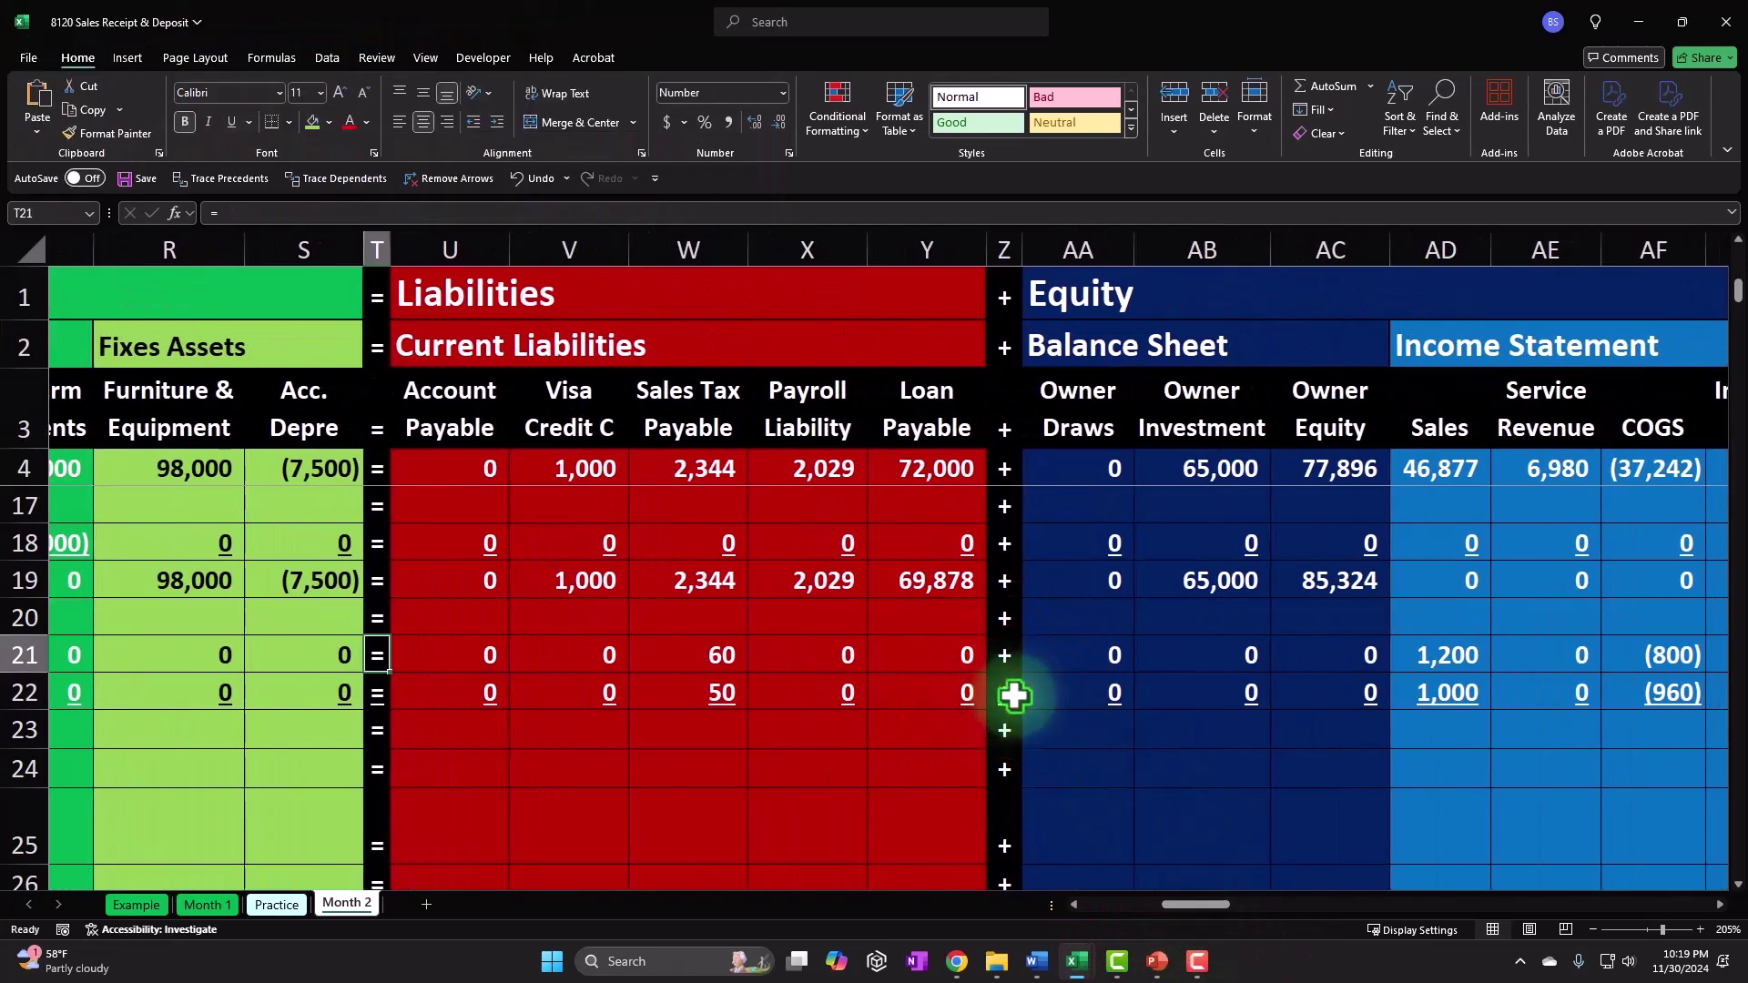
{"action": "left_click", "coordinate": [1005, 694]}
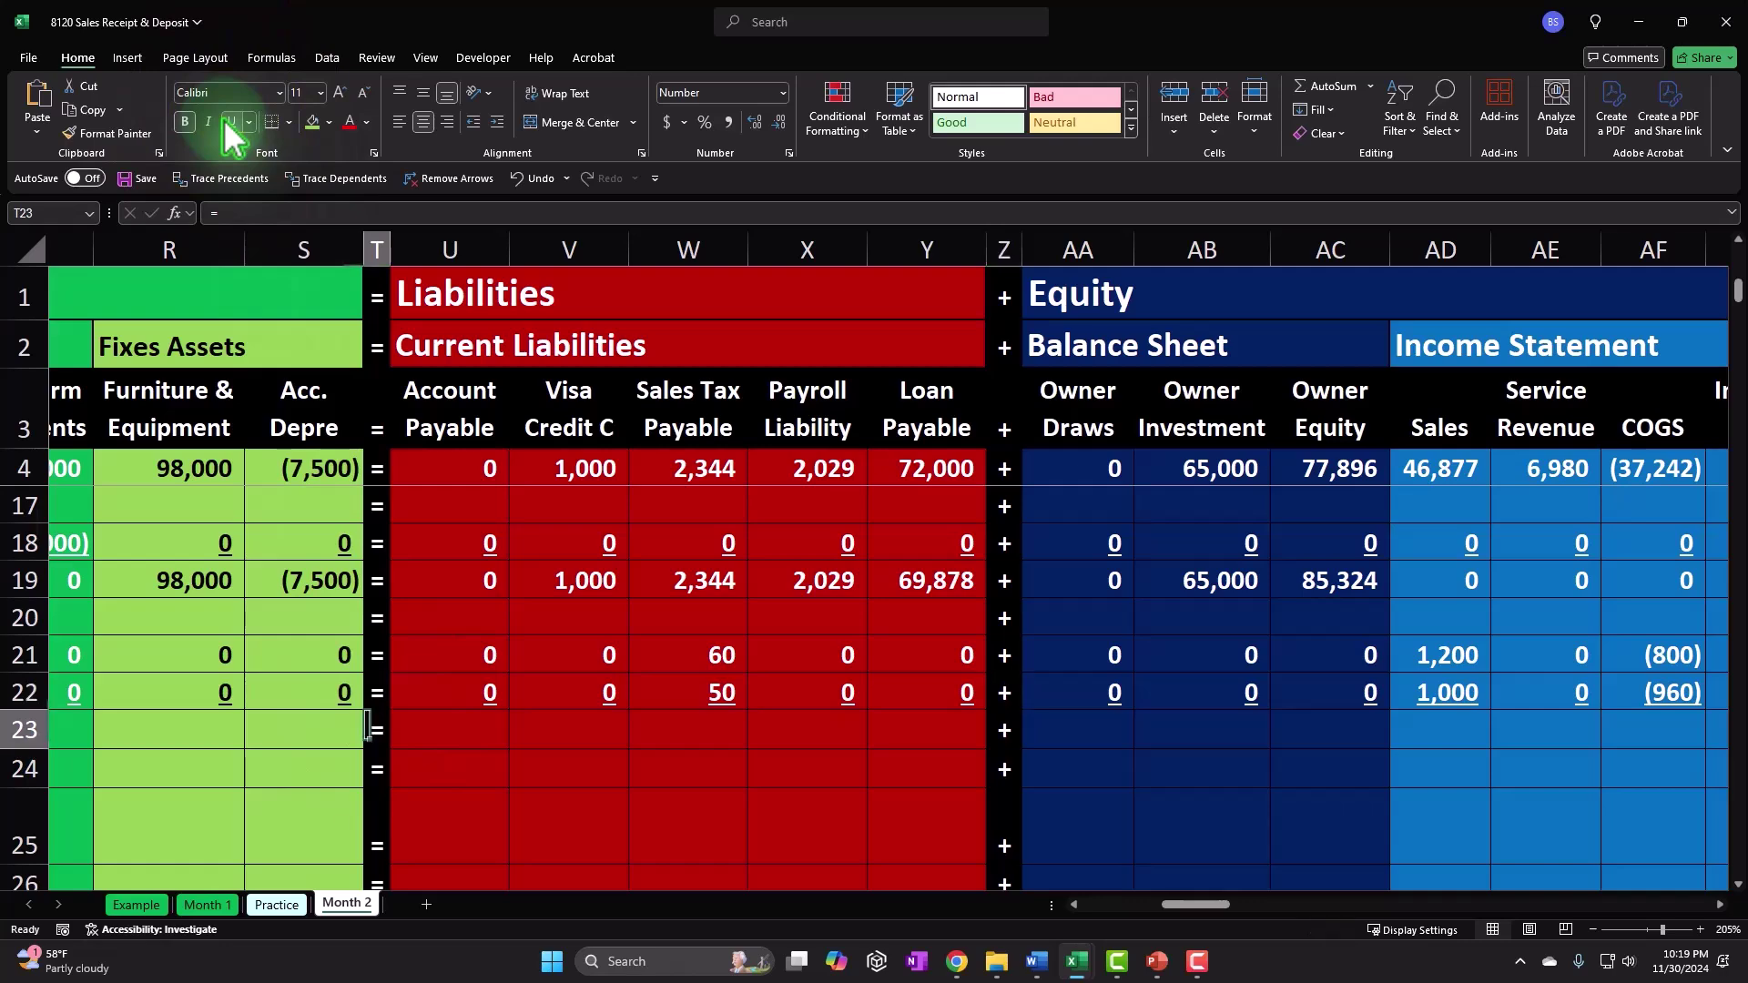
Step: Calculate the Cash balance in L23 with =SUM(L19:L22)
{"action": "key", "text": "Left"}
{"action": "key", "text": "Left"}
{"action": "key", "text": "Left"}
{"action": "key", "text": "Left"}
{"action": "key", "text": "Left"}
{"action": "key", "text": "Left"}
{"action": "key", "text": "Left"}
{"action": "key", "text": "Left"}
{"action": "key", "text": "Left"}
{"action": "key", "text": "Left"}
{"action": "key", "text": "Left"}
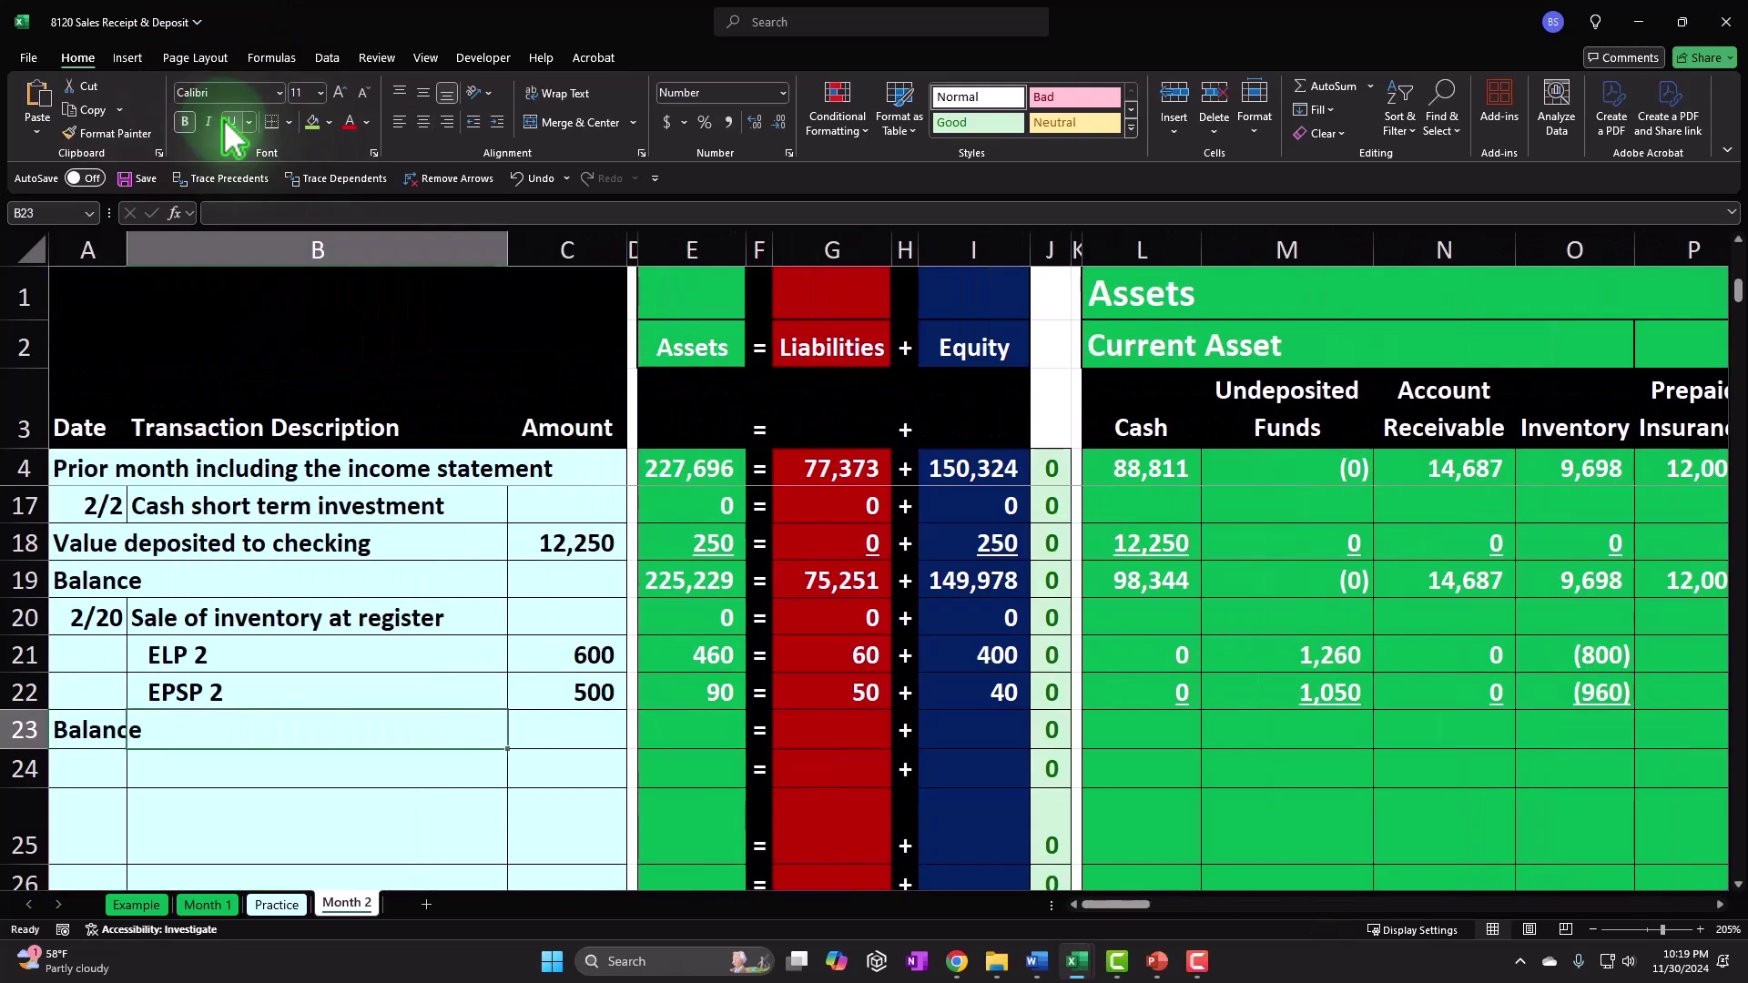
{"action": "key", "text": "Right"}
{"action": "key", "text": "Right"}
{"action": "key", "text": "Right"}
{"action": "key", "text": "Right"}
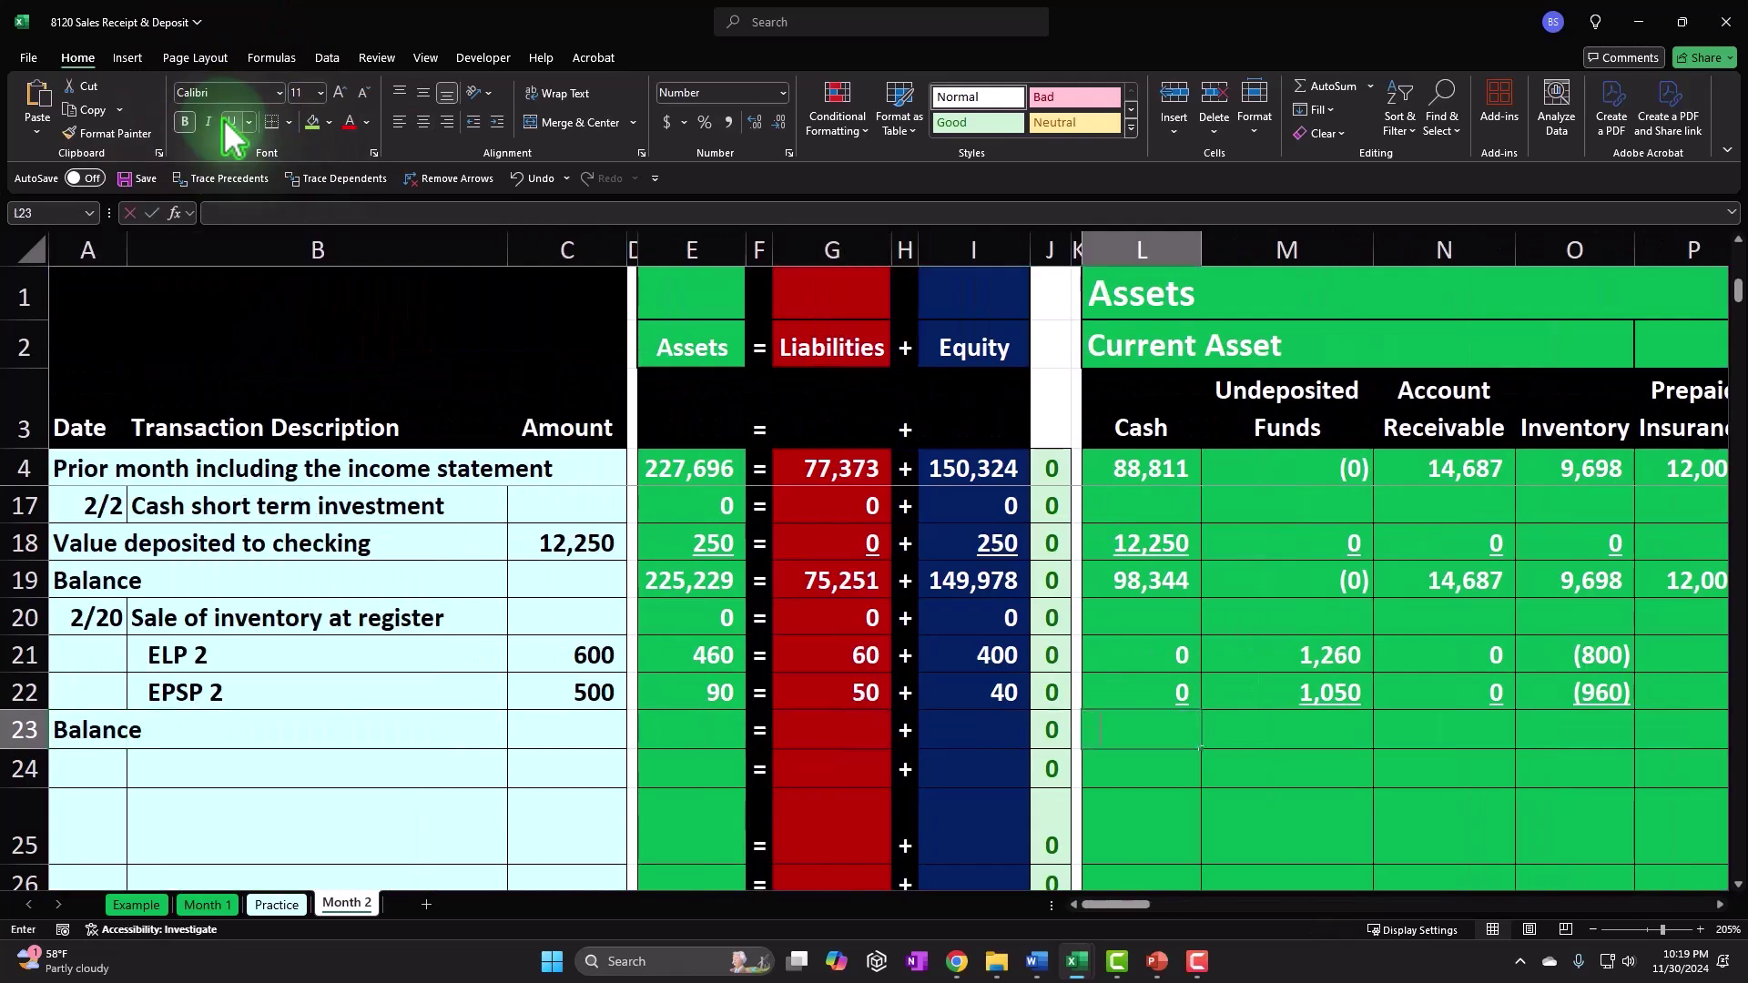
{"action": "type", "text": "=sum("}
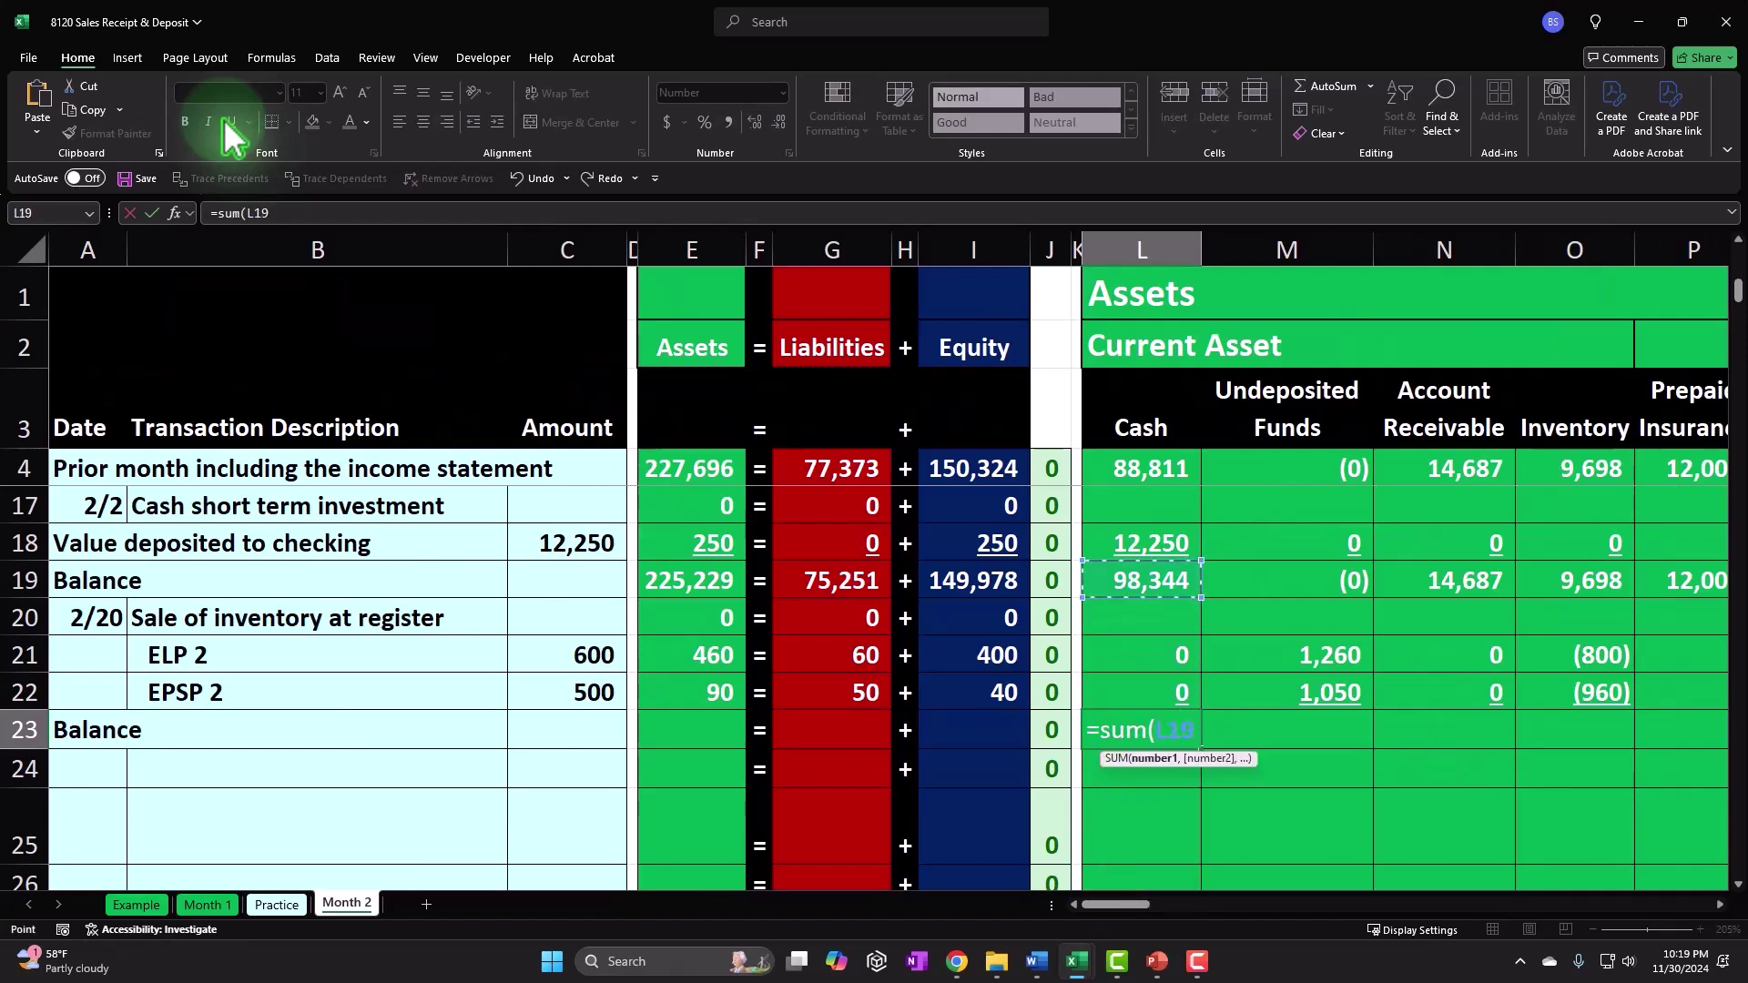
{"action": "key", "text": "Return"}
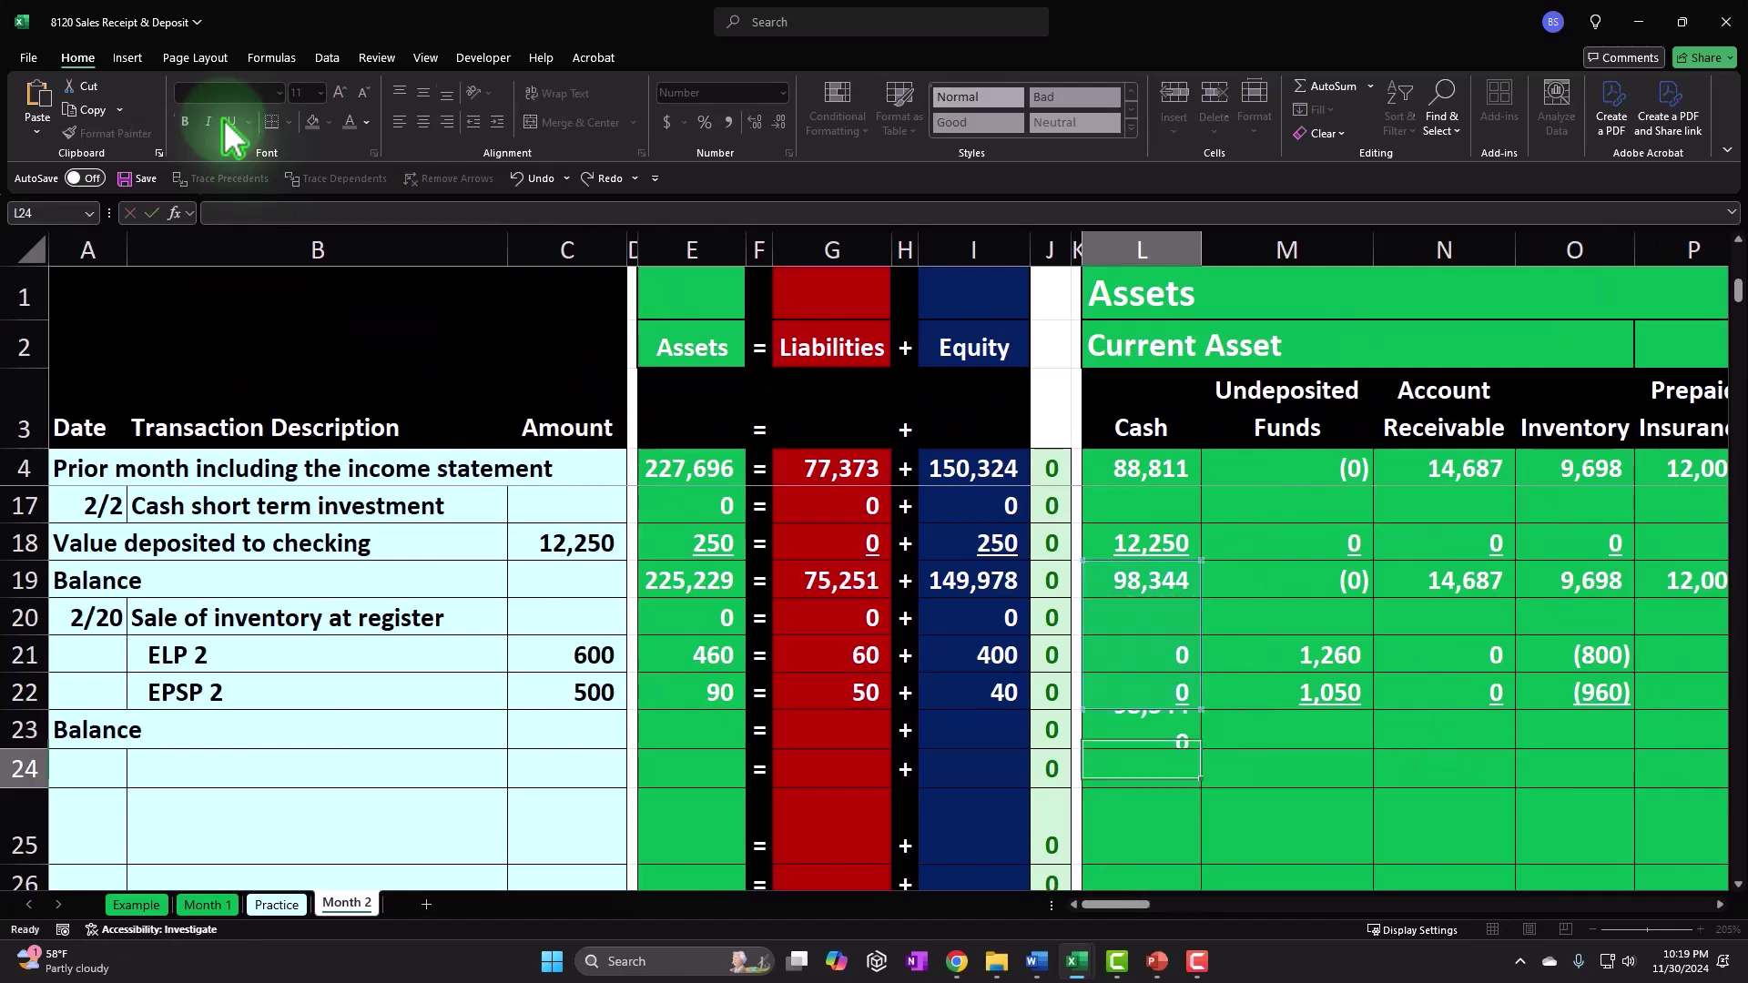
Step: Copy the Cash balance formula from L23 and paste only the formula across M23:AO23
{"action": "left_click", "coordinate": [1162, 719]}
{"action": "right_click", "coordinate": [1142, 897]}
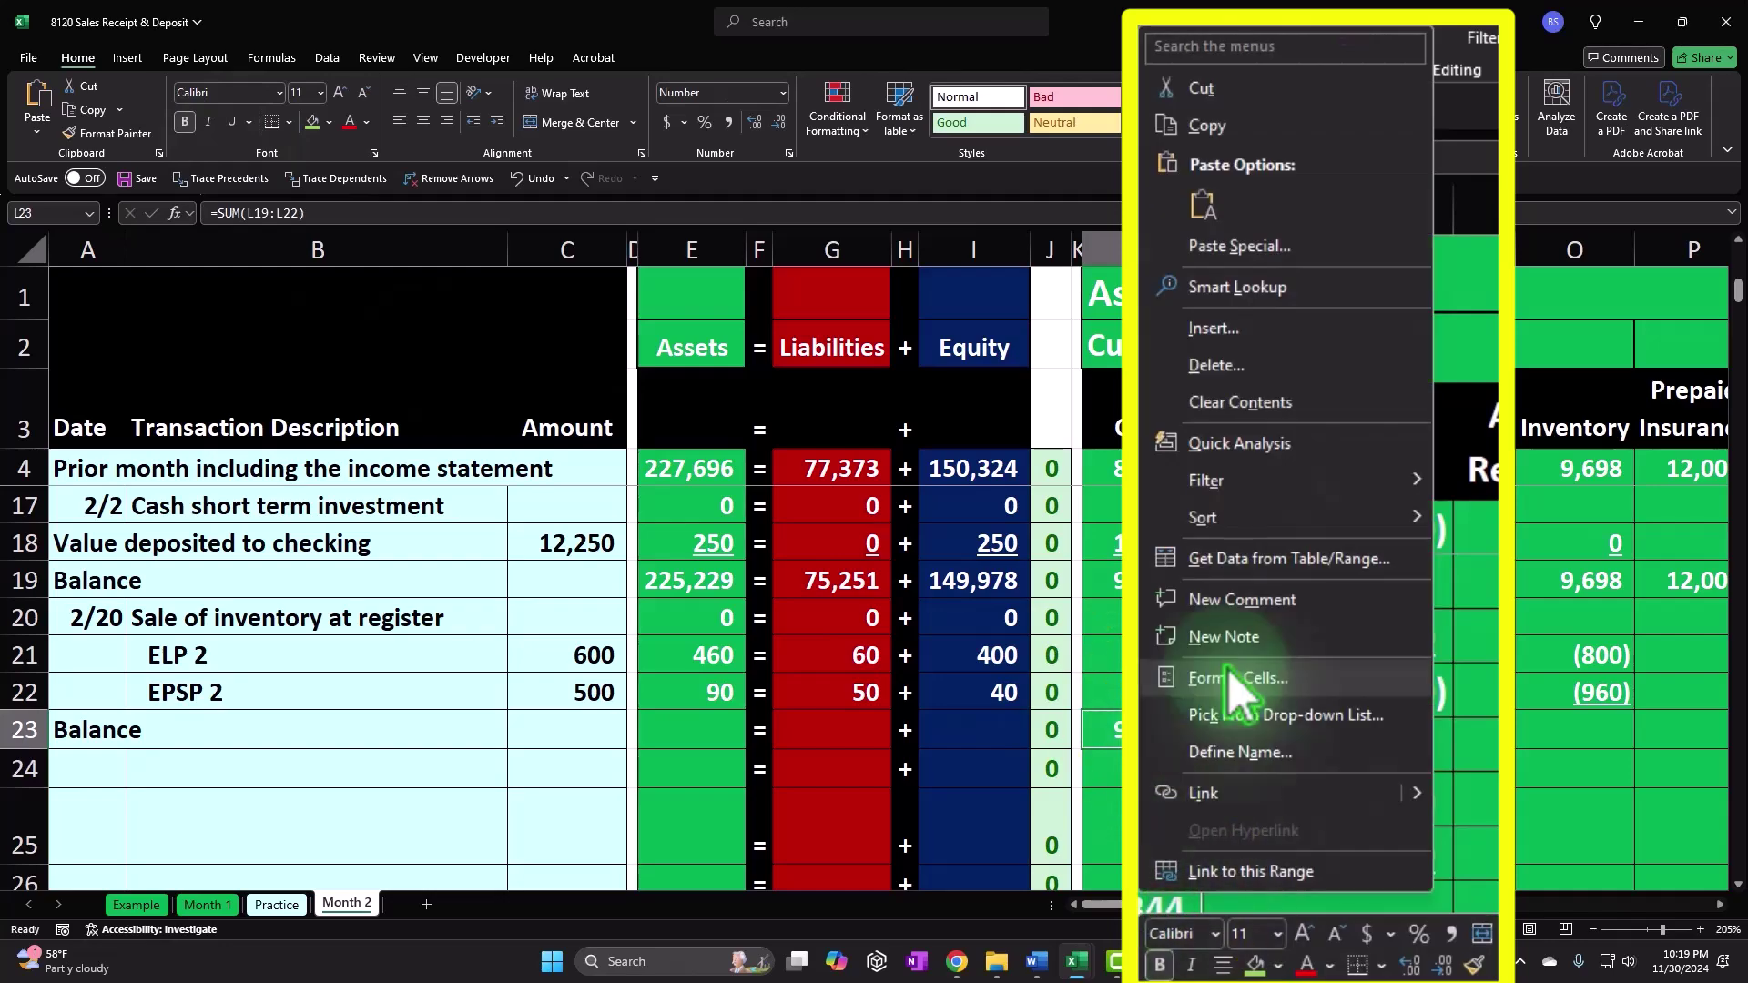
{"action": "left_click", "coordinate": [1184, 145]}
{"action": "left_click_drag", "start_coordinate": [1272, 733], "coordinate": [1586, 722]}
{"action": "right_click", "coordinate": [1586, 722]}
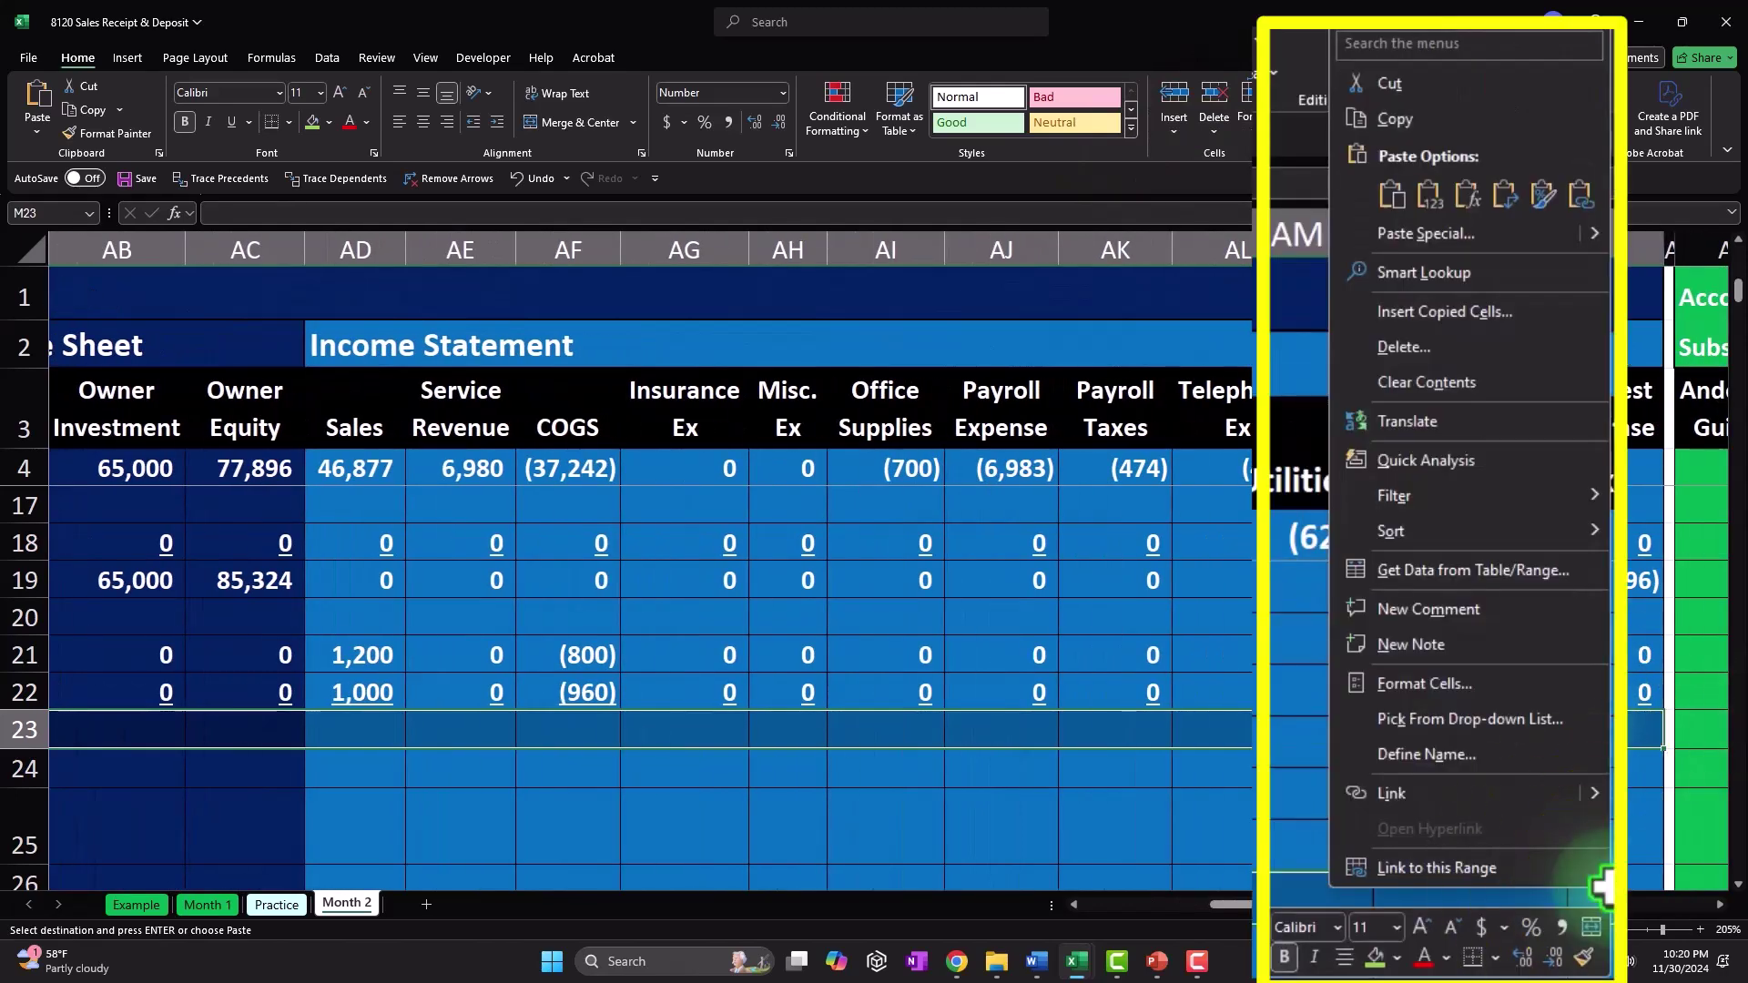
{"action": "left_click", "coordinate": [1467, 194]}
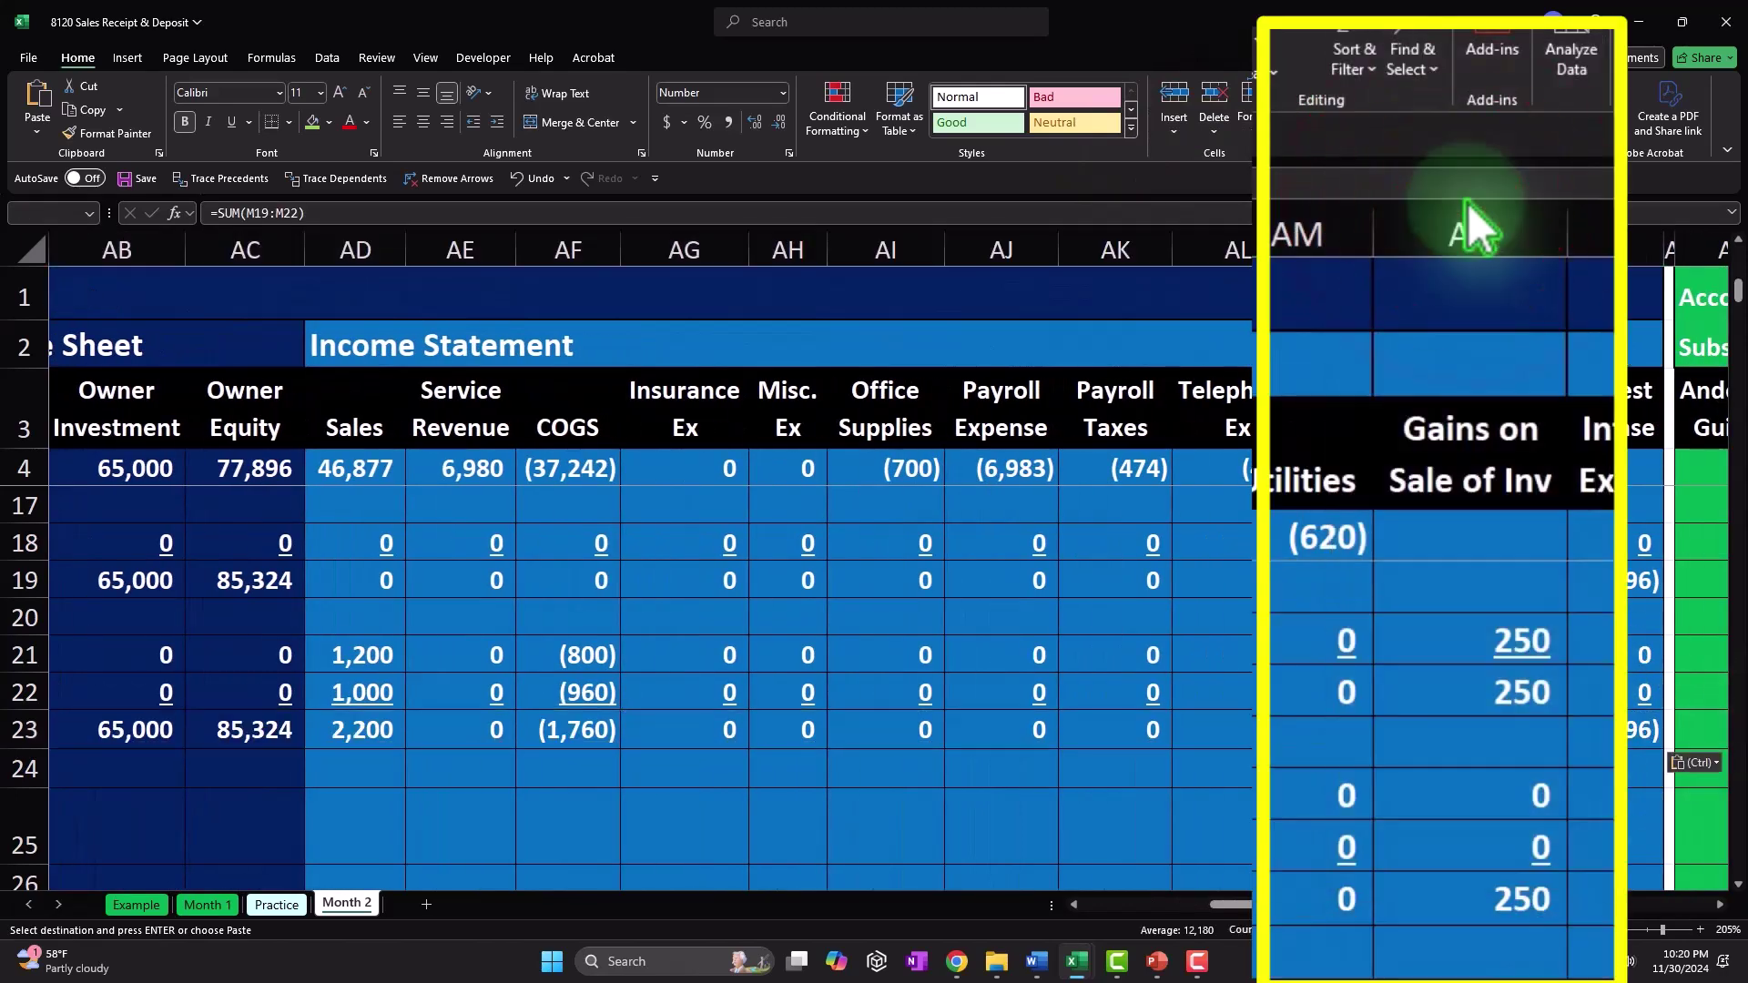
Step: Restore the plus and equals separators in Z23 and T23 by filling them down from row 22
{"action": "left_click_drag", "start_coordinate": [1252, 910], "coordinate": [1187, 910]}
{"action": "left_click", "coordinate": [1325, 679]}
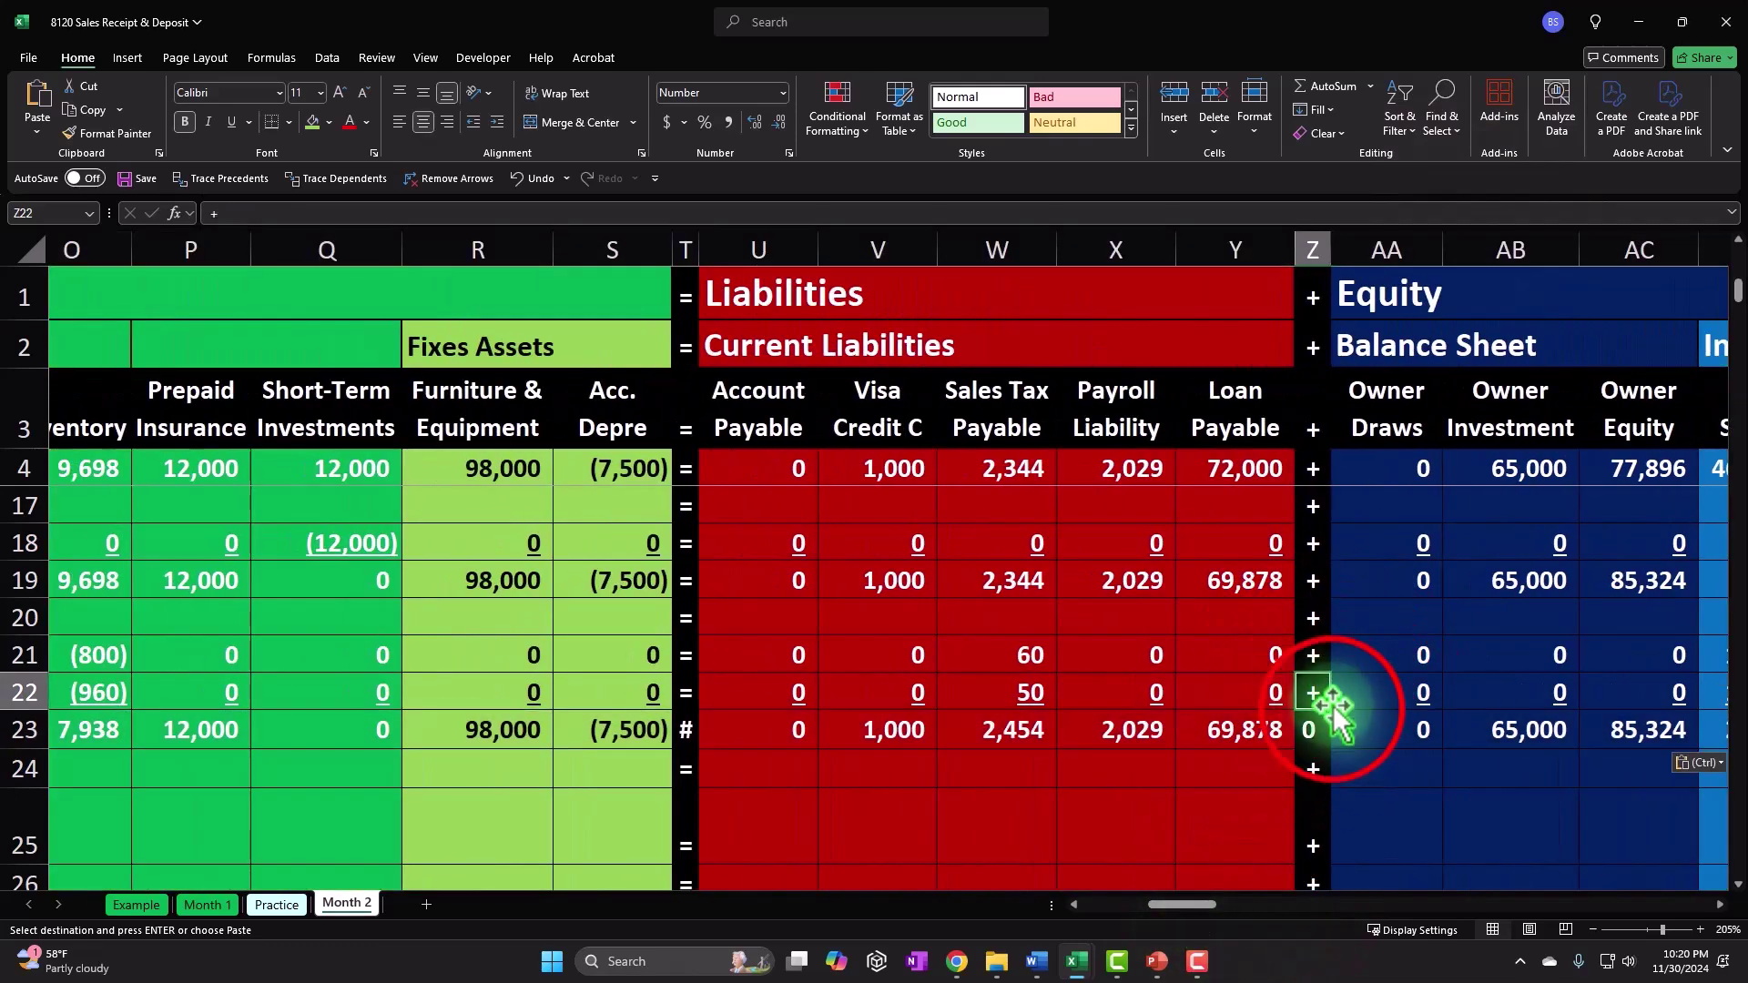
{"action": "left_click_drag", "start_coordinate": [1334, 744], "coordinate": [1335, 747]}
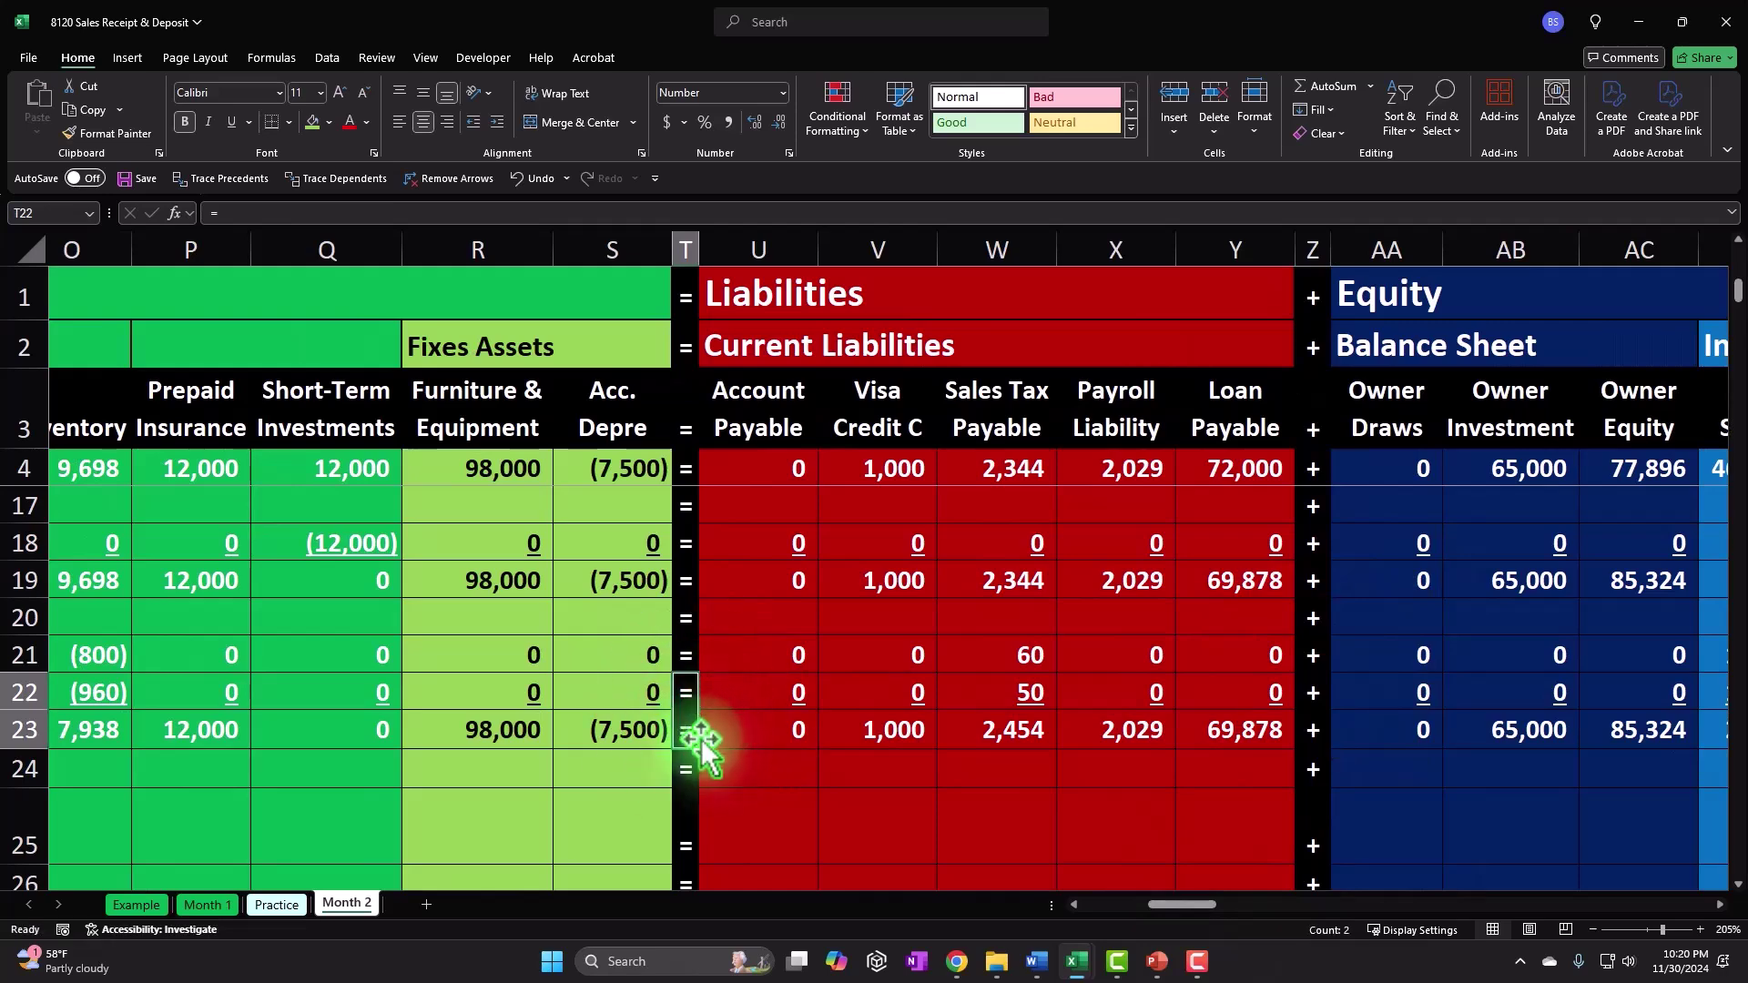
Step: Fill the Assets, Liabilities and Equity summary formulas and separators from E22:I22 down into Balance row 23
{"action": "key", "text": "Left"}
{"action": "key", "text": "Left"}
{"action": "key", "text": "Left"}
{"action": "key", "text": "Left"}
{"action": "key", "text": "Left"}
{"action": "key", "text": "Left"}
{"action": "key", "text": "Left"}
{"action": "key", "text": "Left"}
{"action": "key", "text": "Left"}
{"action": "key", "text": "Left"}
{"action": "key", "text": "Left"}
{"action": "key", "text": "Left"}
{"action": "key", "text": "Left"}
{"action": "key", "text": "Left"}
{"action": "key", "text": "Left"}
{"action": "key", "text": "Left"}
{"action": "key", "text": "Left"}
{"action": "key", "text": "Left"}
{"action": "key", "text": "Right"}
{"action": "key", "text": "Right"}
{"action": "key", "text": "Right"}
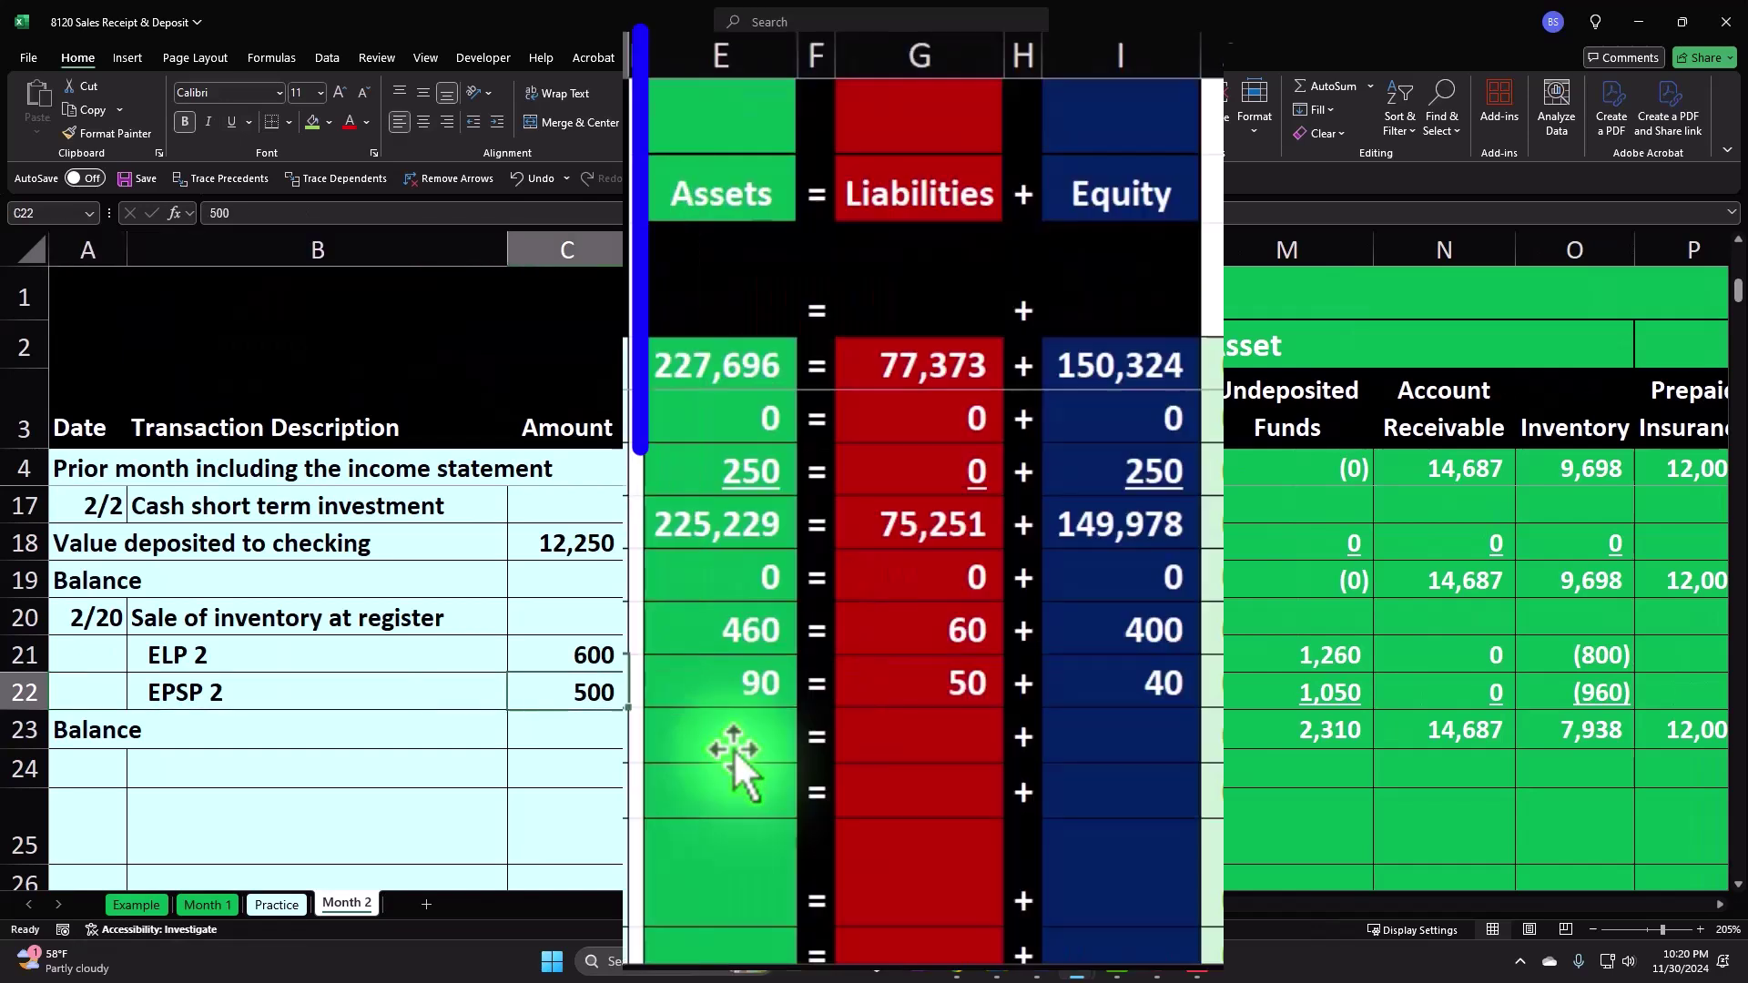
{"action": "left_click", "coordinate": [743, 692]}
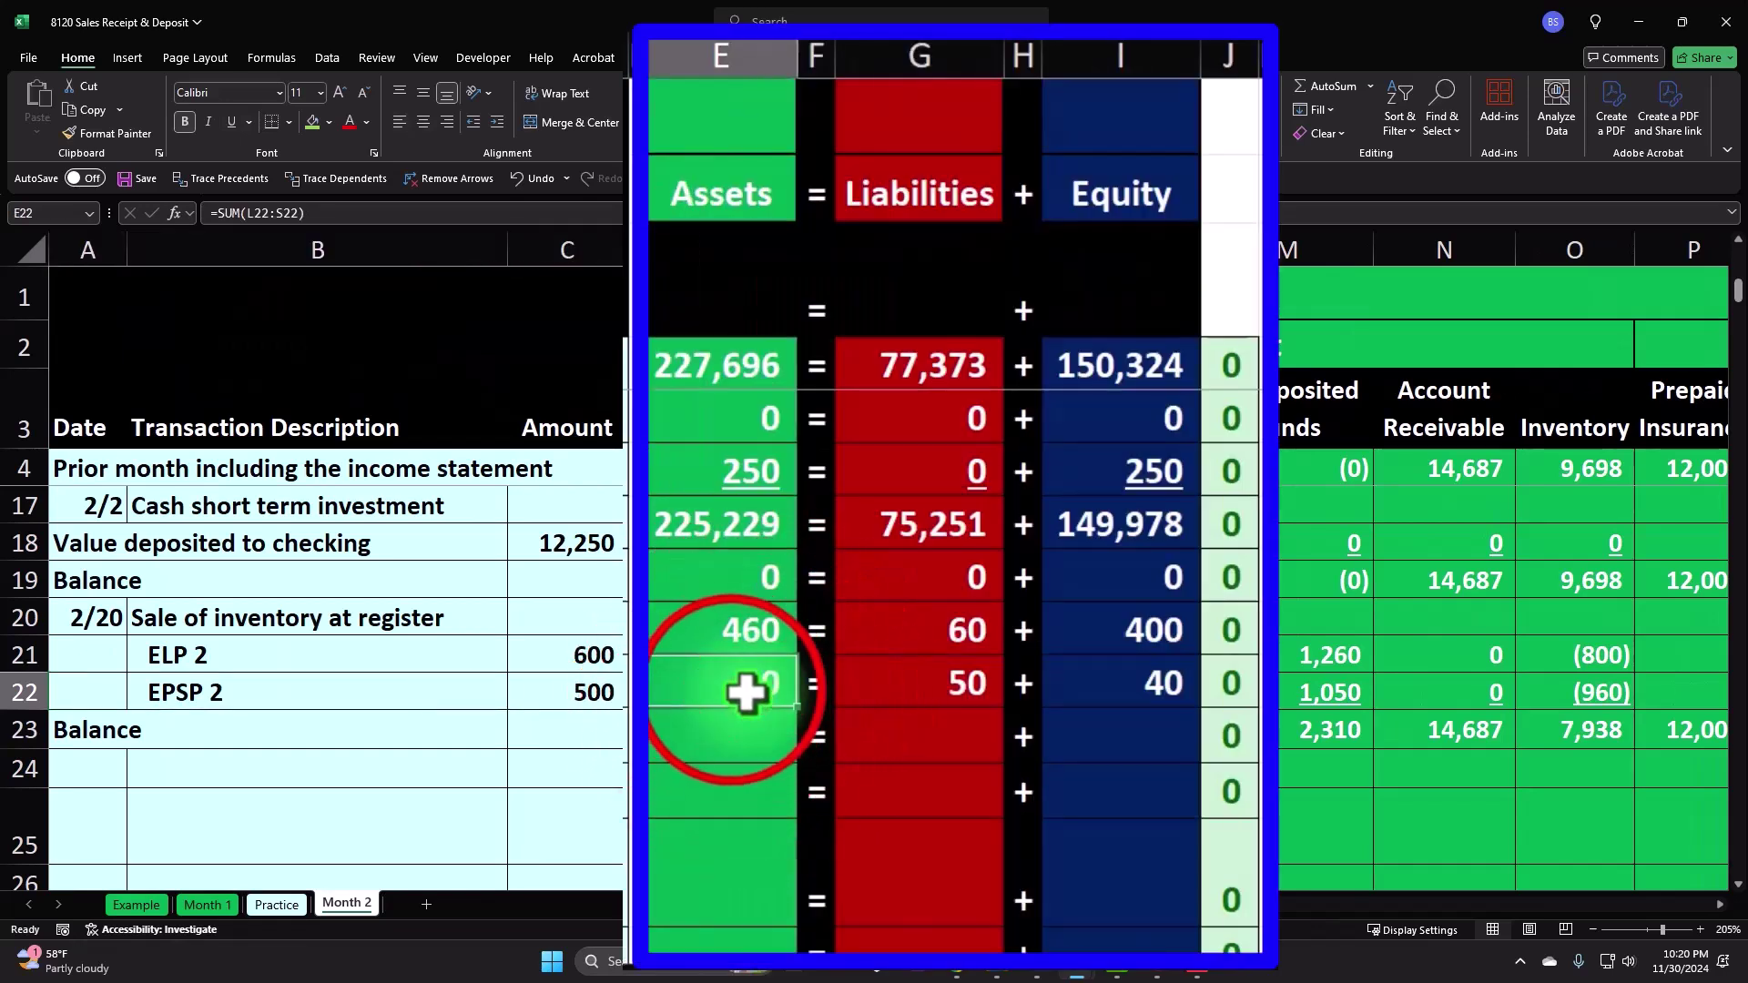
{"action": "left_click_drag", "start_coordinate": [731, 690], "coordinate": [1183, 754]}
Step: Underline the EPSP 2 row's summary amounts in E22, G22 and I22
{"action": "left_click", "coordinate": [890, 683], "text": "ctrl"}
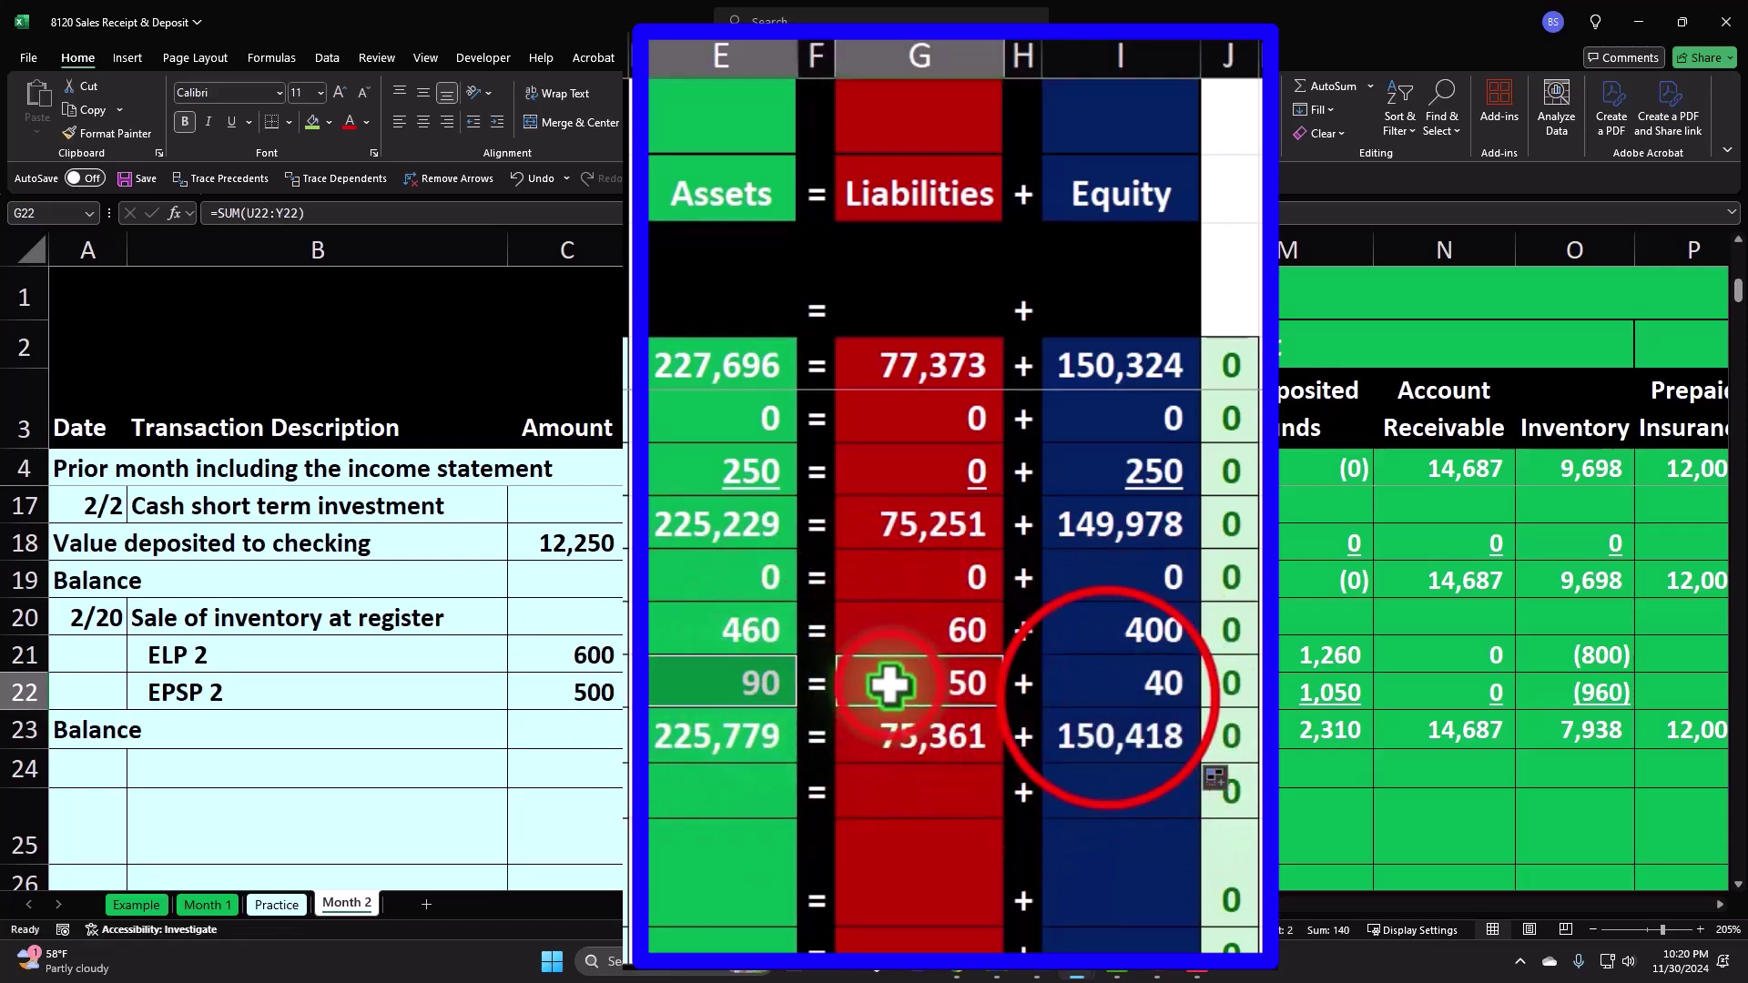
{"action": "left_click", "coordinate": [1106, 694], "text": "ctrl"}
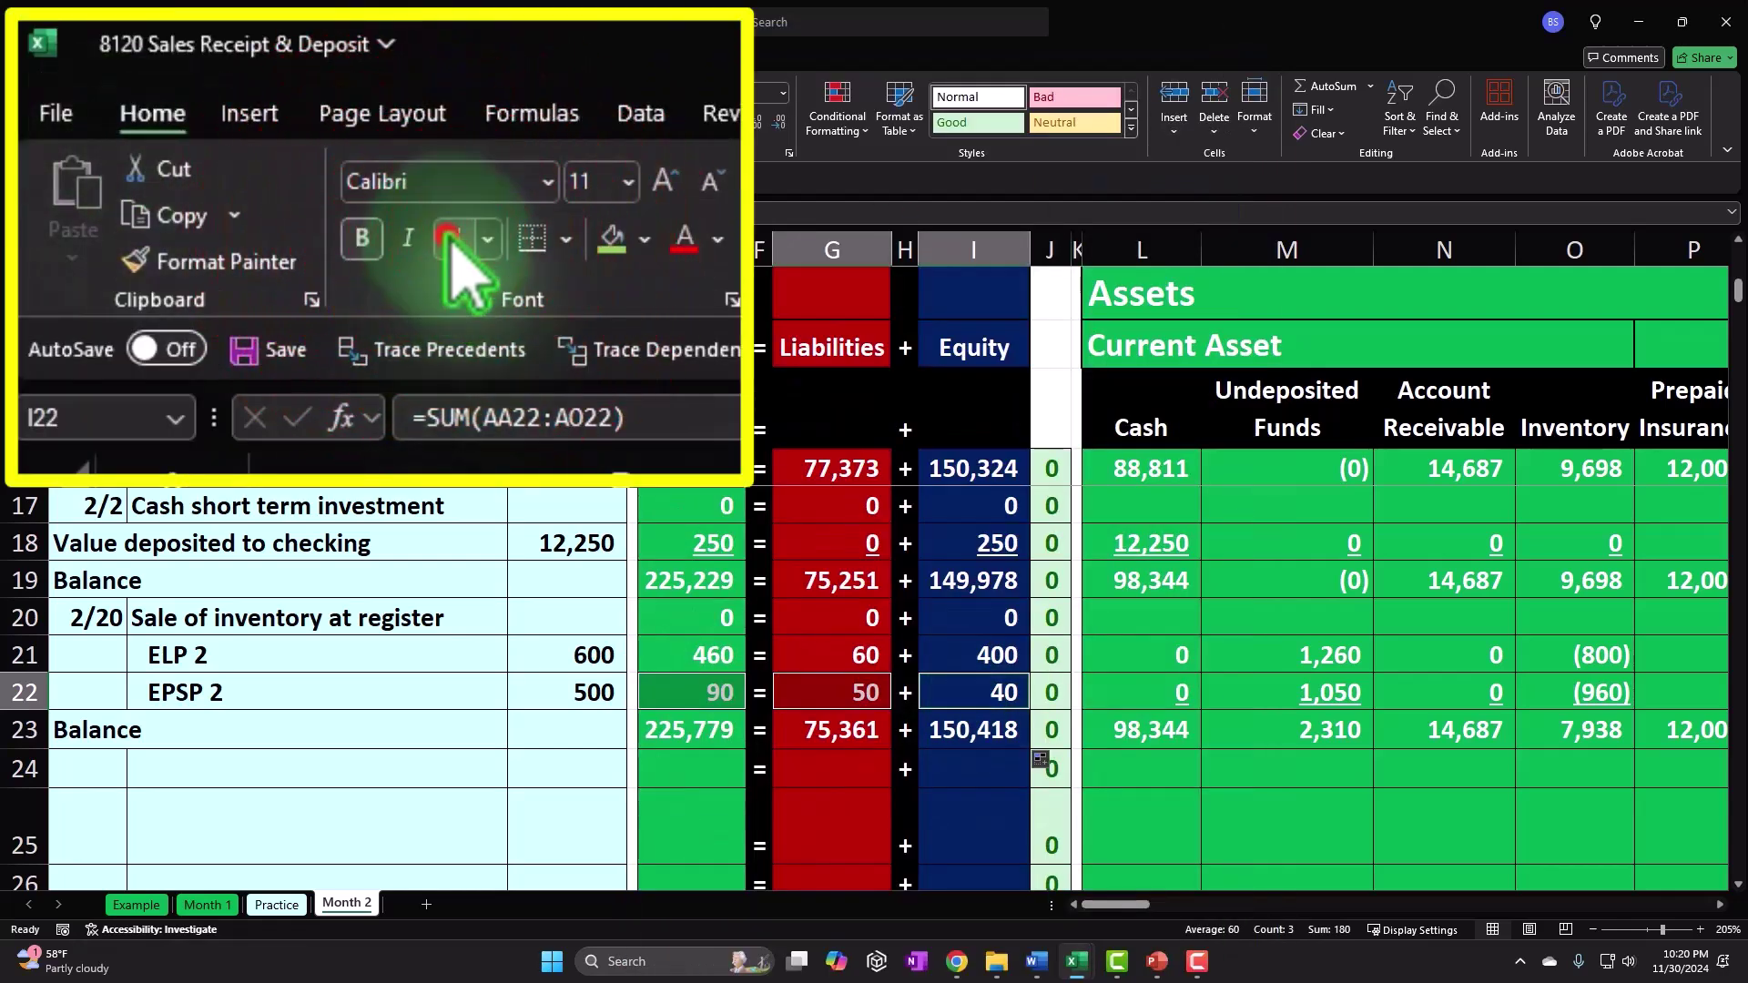
{"action": "left_click", "coordinate": [689, 730]}
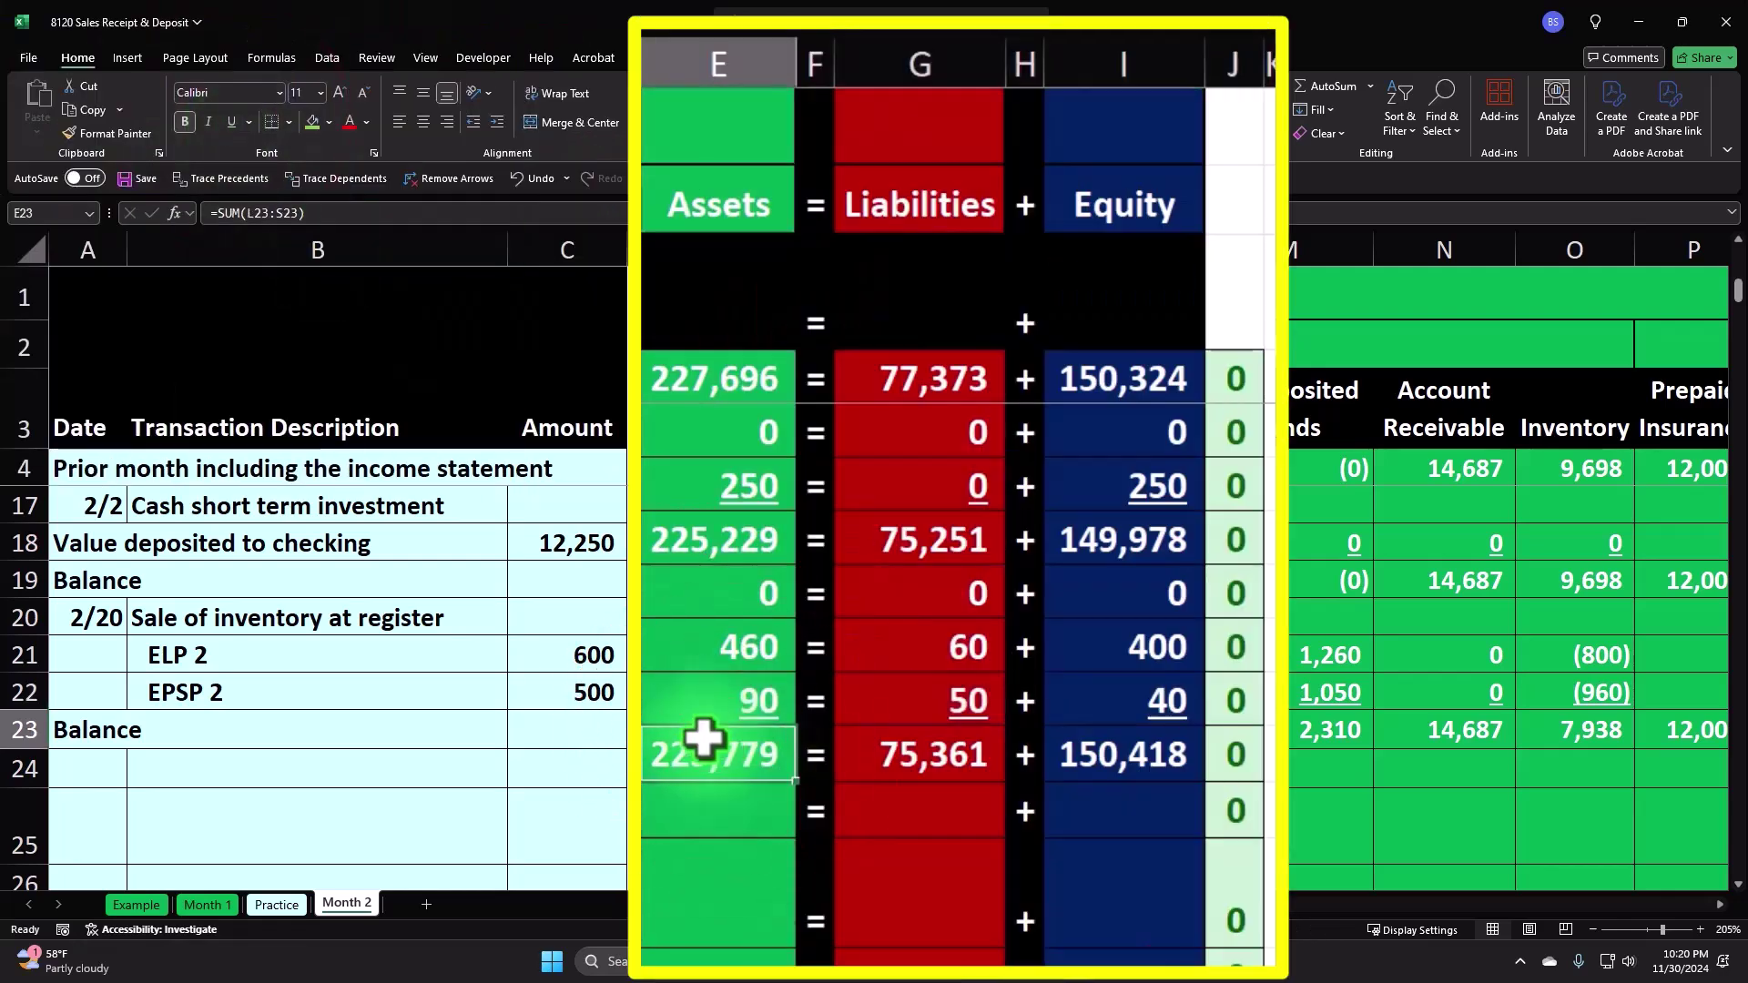
Step: Review the Balance row from the Assets total in E23 across to the Inventory balance in O23
{"action": "key", "text": "Right"}
{"action": "key", "text": "Right"}
{"action": "key", "text": "Right"}
{"action": "key", "text": "Right"}
{"action": "key", "text": "Right"}
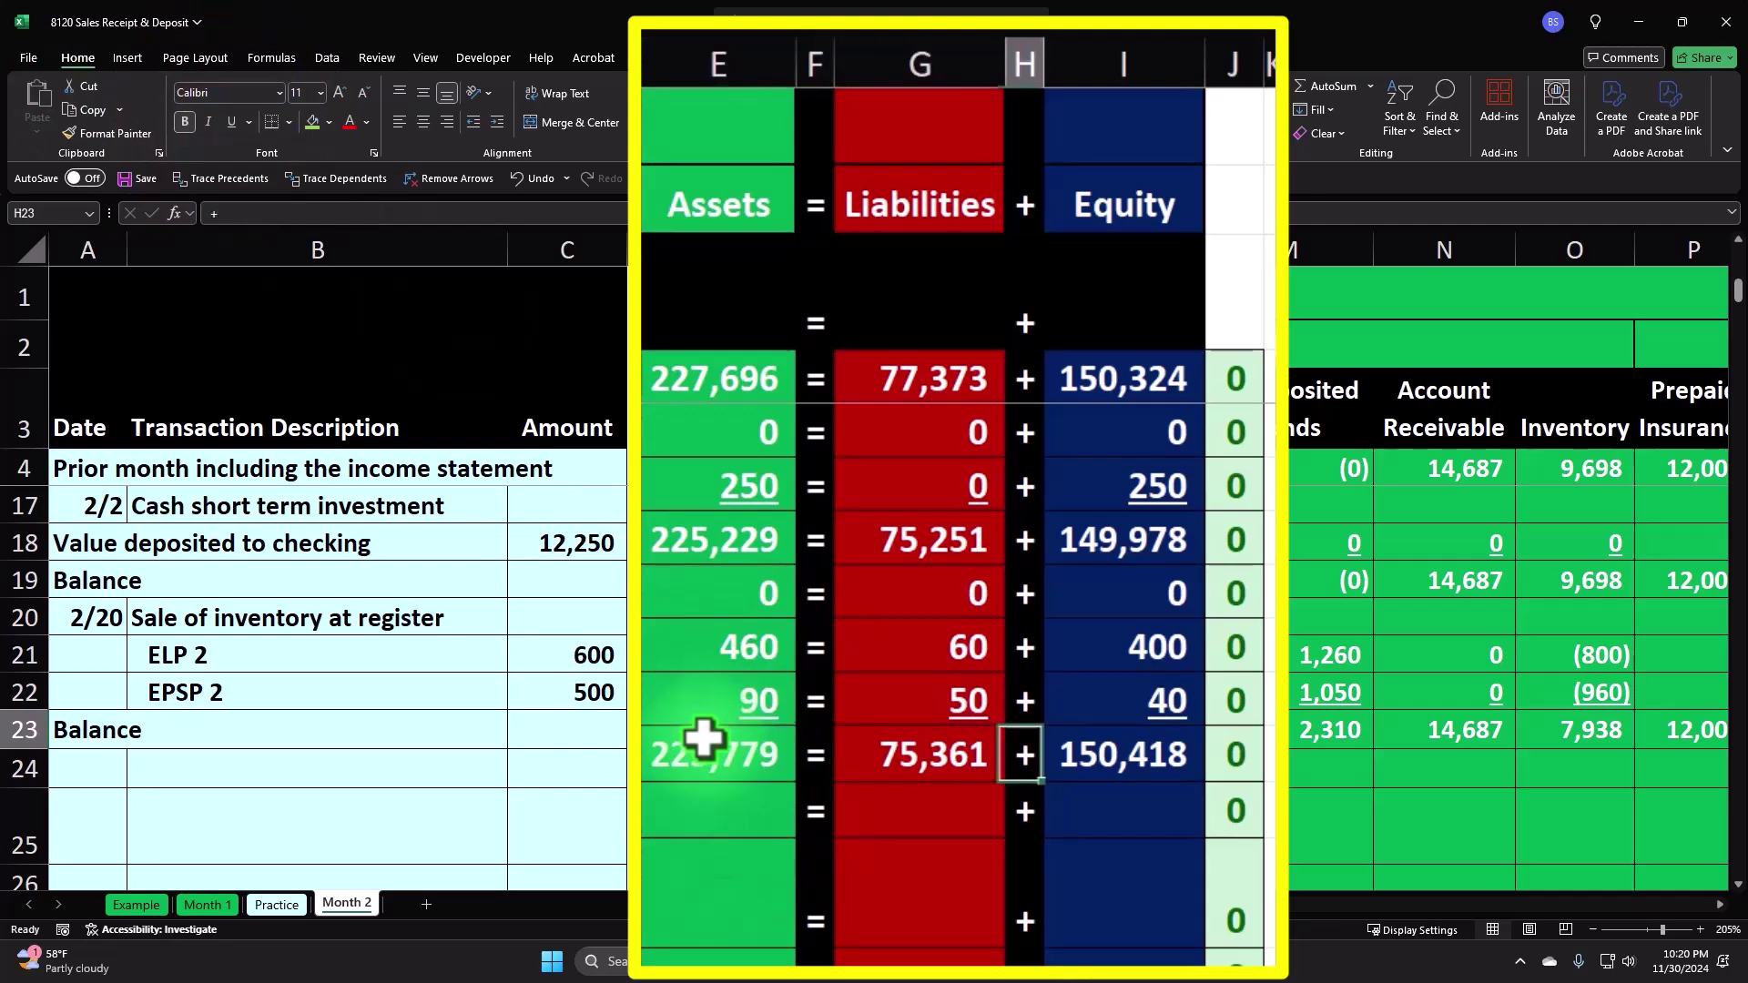
{"action": "key", "text": "Right"}
{"action": "key", "text": "Right"}
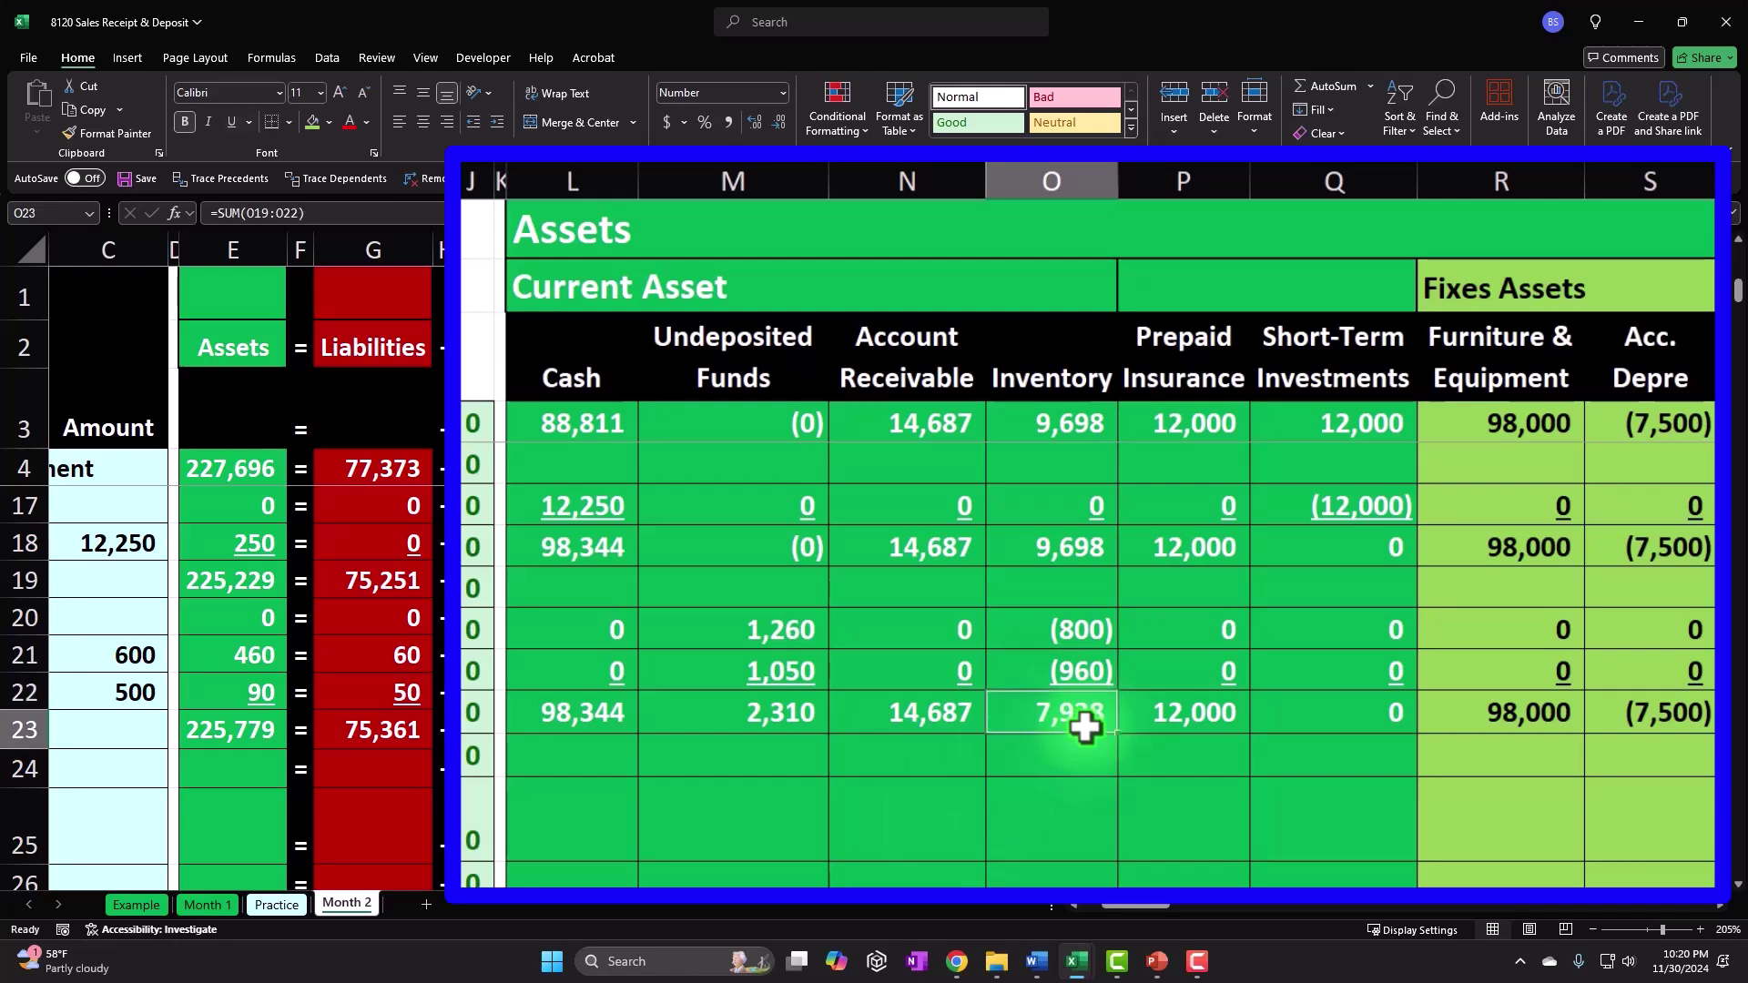
Step: Trace the precedents of the inventory subsidiary ledger total in BA1 to examine which ledger balances it adds up
{"action": "key", "text": "Up"}
{"action": "key", "text": "Up"}
{"action": "key", "text": "Up"}
{"action": "key", "text": "Up"}
{"action": "key", "text": "Up"}
{"action": "key", "text": "Up"}
{"action": "key", "text": "Up"}
{"action": "key", "text": "Up"}
{"action": "key", "text": "Up"}
{"action": "key", "text": "Up"}
{"action": "key", "text": "Up"}
{"action": "key", "text": "Up"}
{"action": "key", "text": "Up"}
{"action": "key", "text": "Up"}
{"action": "key", "text": "Up"}
{"action": "key", "text": "Up"}
{"action": "key", "text": "Up"}
{"action": "key", "text": "Up"}
{"action": "key", "text": "Up"}
{"action": "key", "text": "Up"}
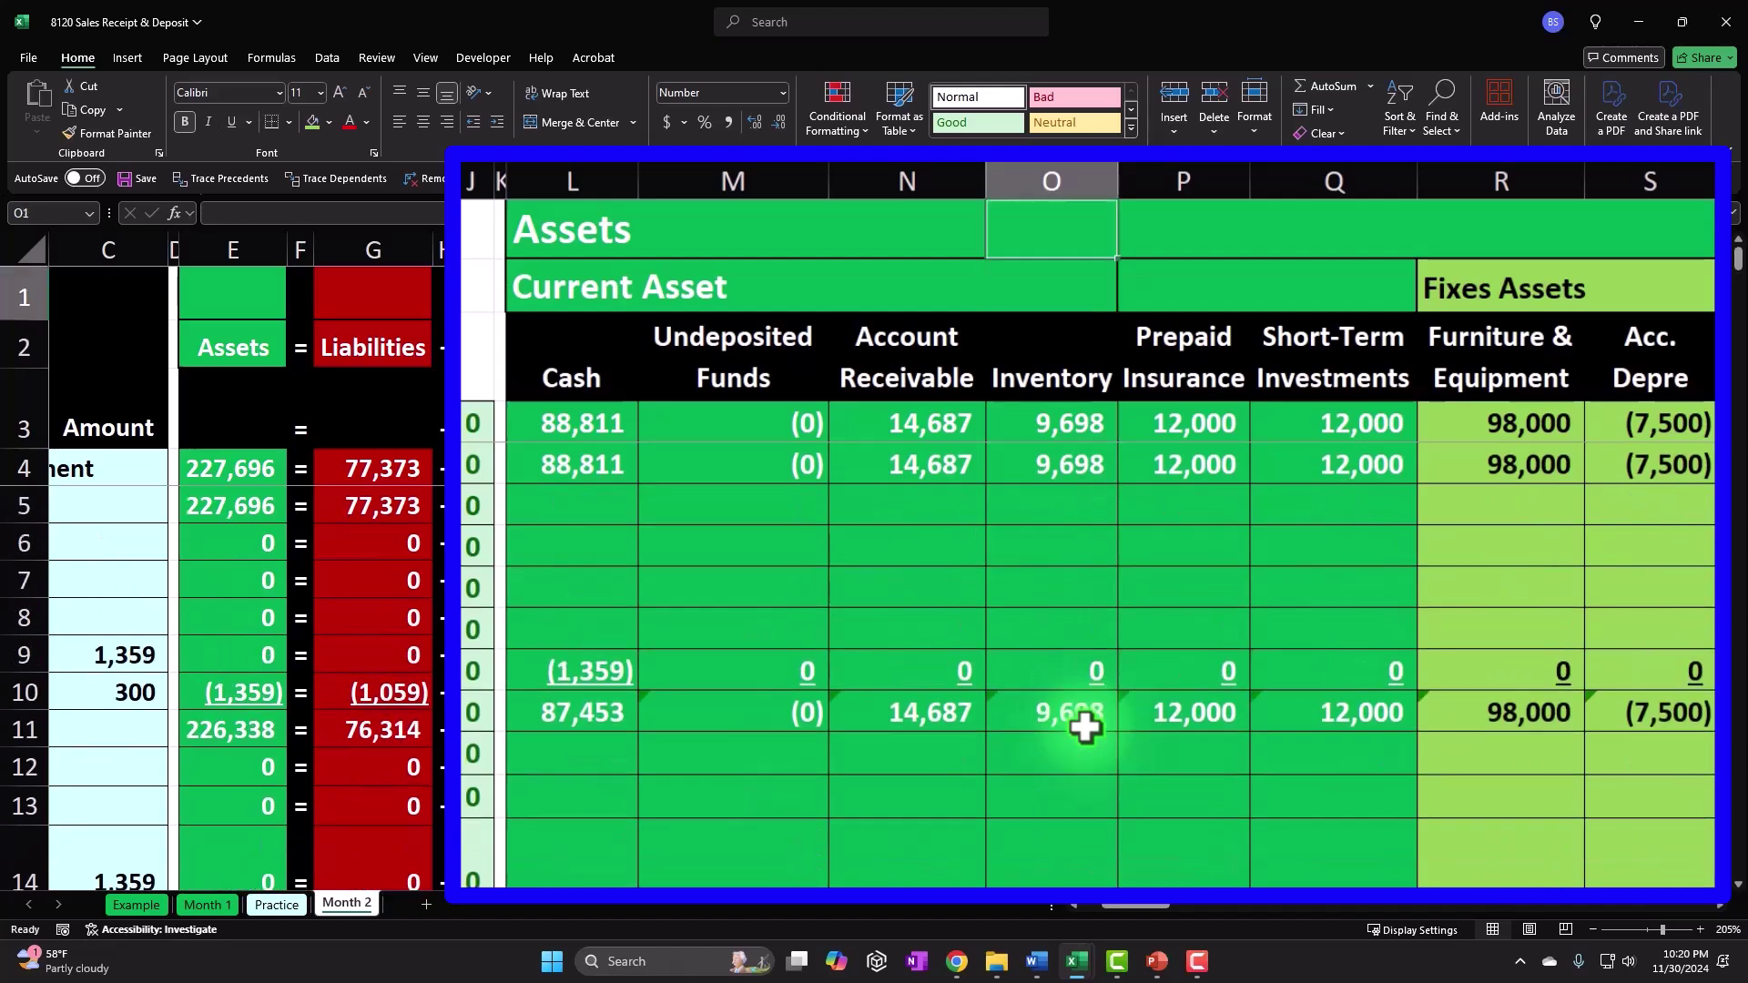
{"action": "key", "text": "Right"}
{"action": "key", "text": "Right"}
{"action": "key", "text": "Right"}
{"action": "key", "text": "Right"}
{"action": "key", "text": "Right"}
{"action": "key", "text": "Right"}
{"action": "key", "text": "Right"}
{"action": "key", "text": "Right"}
{"action": "key", "text": "Right"}
{"action": "key", "text": "Right"}
{"action": "key", "text": "Right"}
{"action": "key", "text": "Right"}
{"action": "key", "text": "Right"}
{"action": "key", "text": "Right"}
{"action": "key", "text": "Right"}
{"action": "key", "text": "Right"}
{"action": "key", "text": "Right"}
{"action": "key", "text": "Right"}
{"action": "key", "text": "Right"}
{"action": "key", "text": "Right"}
{"action": "key", "text": "Right"}
{"action": "key", "text": "Right"}
{"action": "key", "text": "Right"}
{"action": "key", "text": "Right"}
{"action": "key", "text": "Right"}
{"action": "key", "text": "Right"}
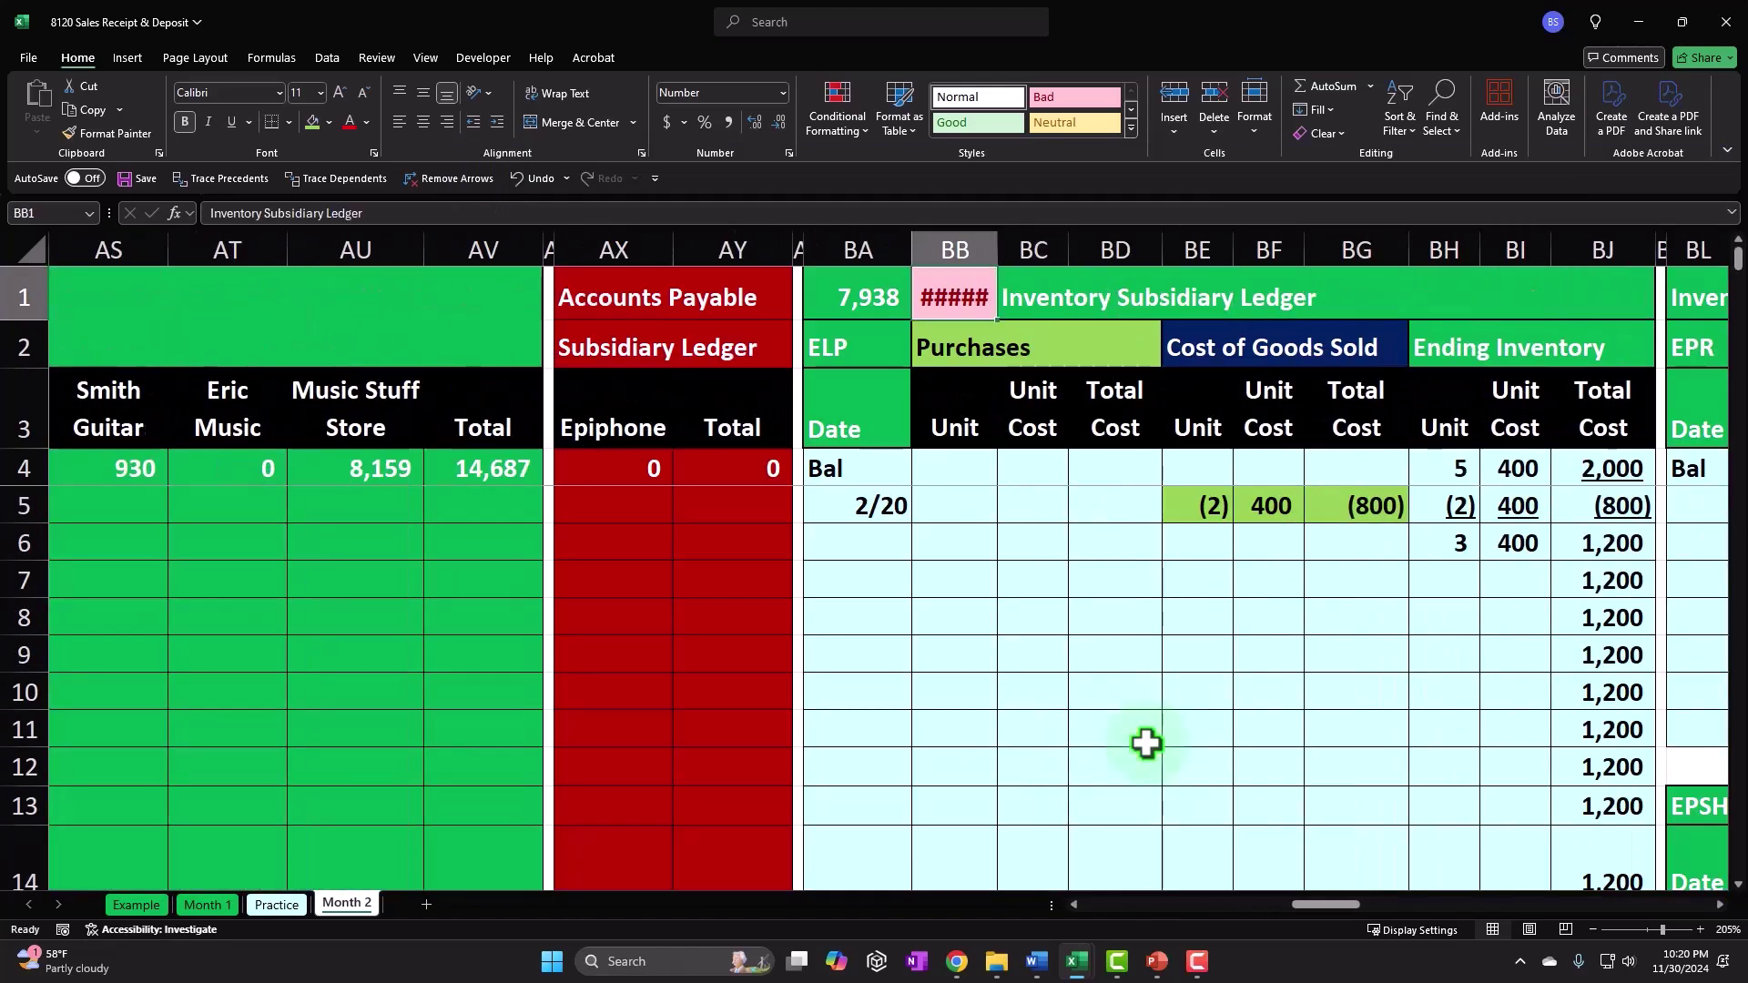
{"action": "left_click", "coordinate": [1322, 906]}
{"action": "left_click_drag", "start_coordinate": [1322, 906], "coordinate": [1337, 906]}
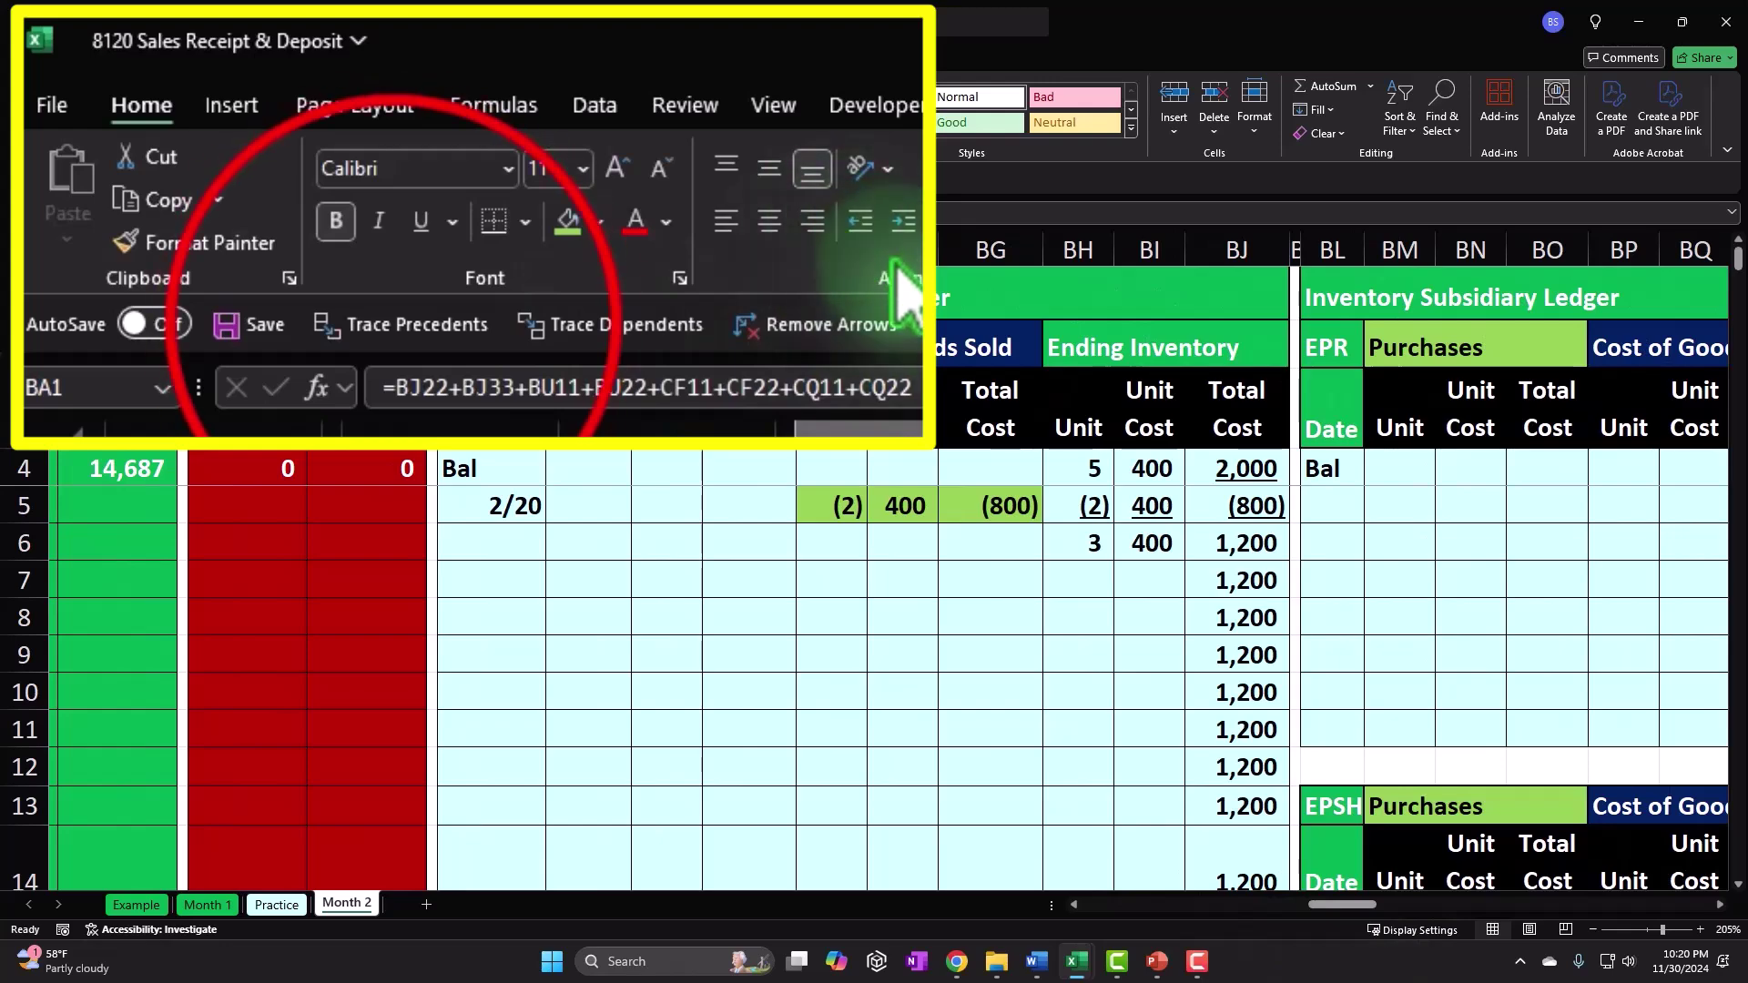
{"action": "left_click", "coordinate": [411, 324]}
{"action": "scroll", "coordinate": [1399, 722], "scroll_direction": "down", "scroll_amount": 3}
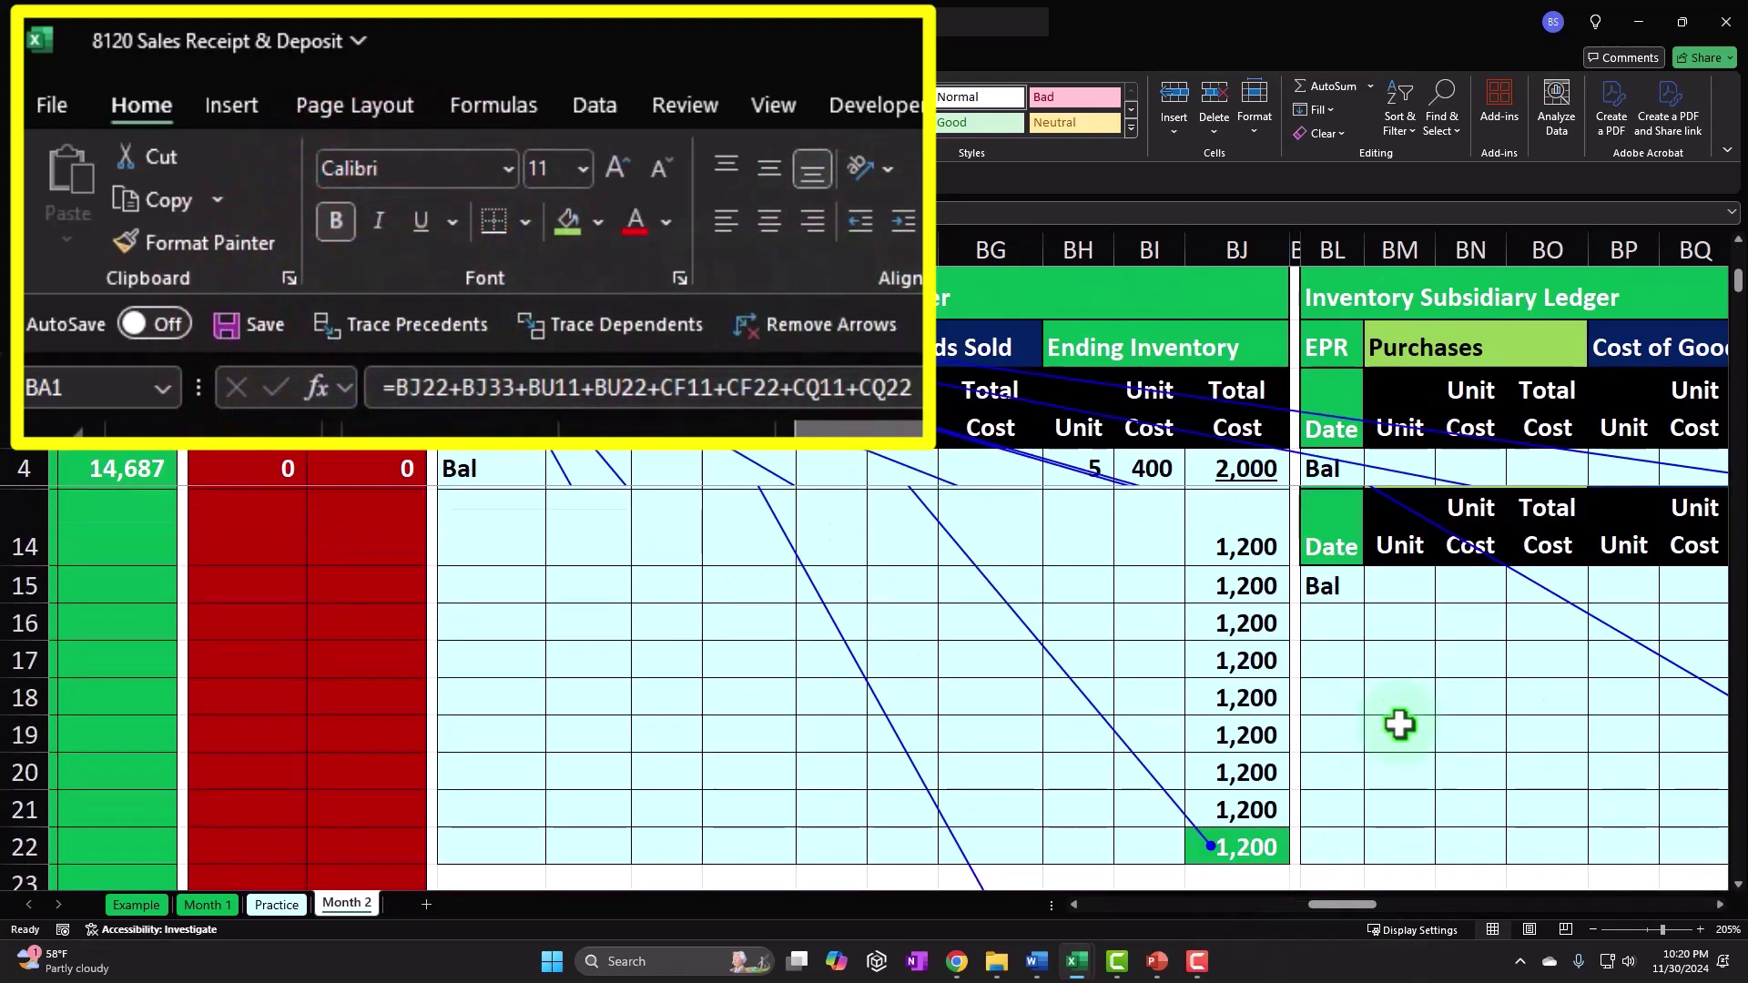
{"action": "scroll", "coordinate": [1398, 722], "scroll_direction": "up", "scroll_amount": 3}
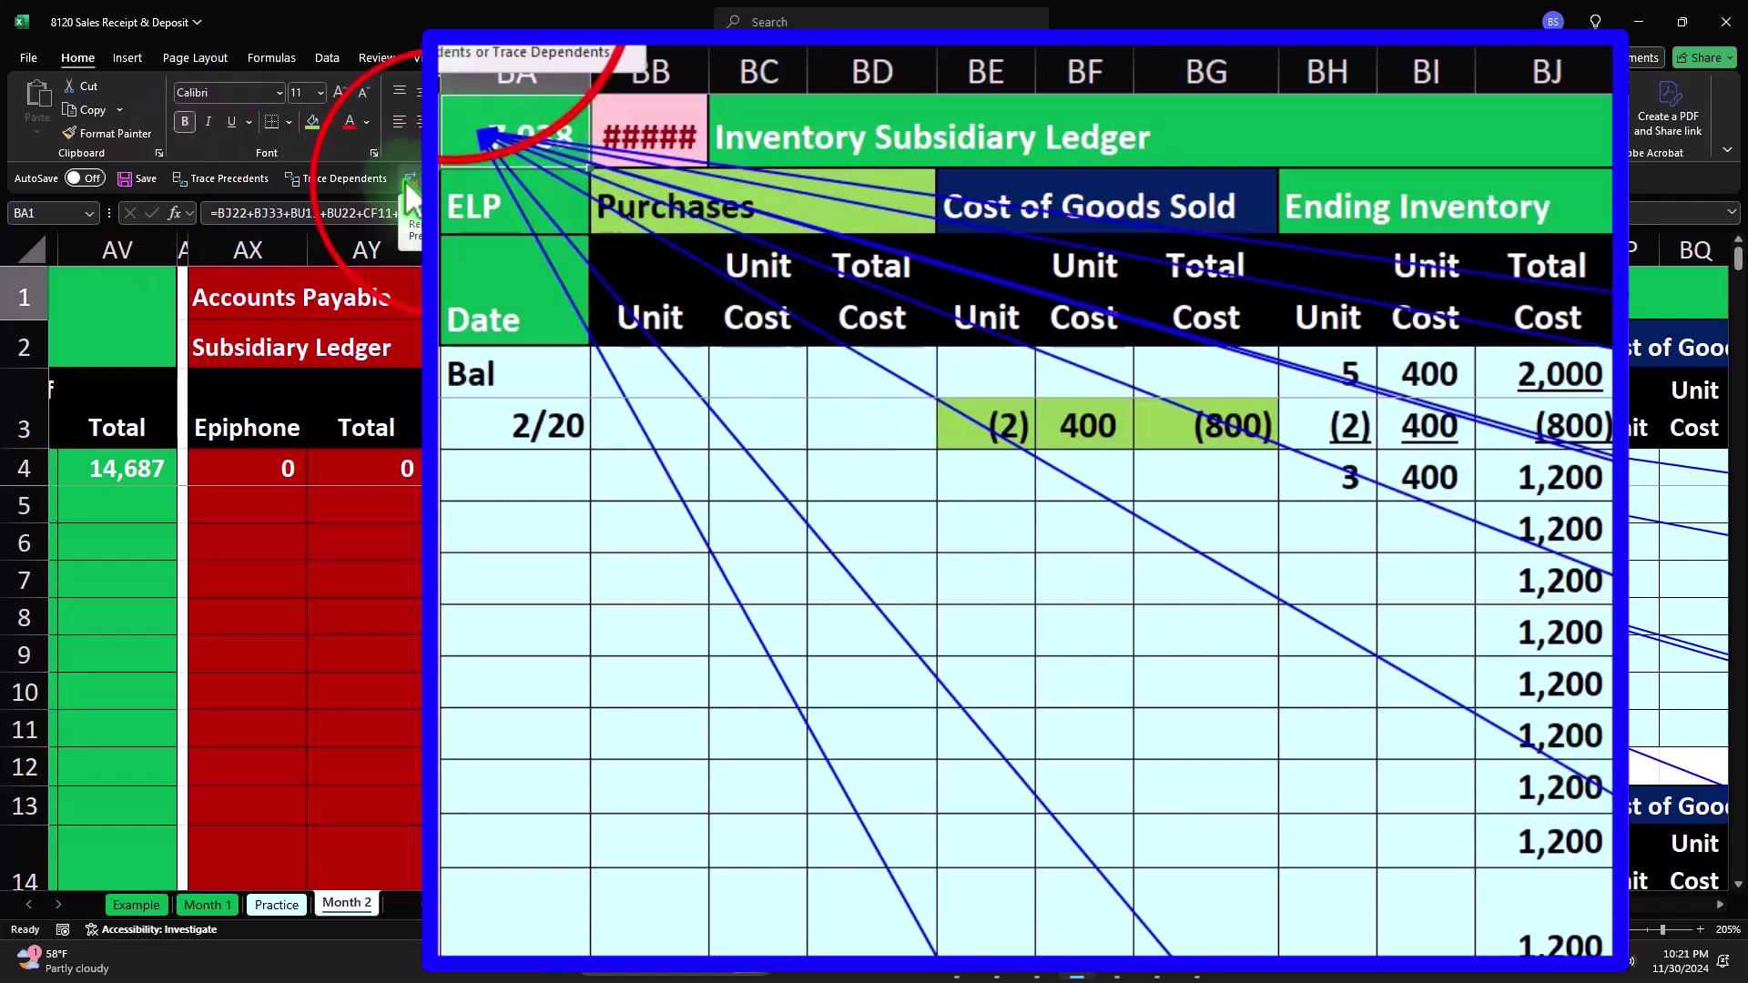
Step: Update the inventory check formula in BB1 to =BA1-O23, comparing the subsidiary ledger total with the Inventory column's Balance row
{"action": "left_click", "coordinate": [625, 136]}
{"action": "type", "text": "=BA1-O5"}
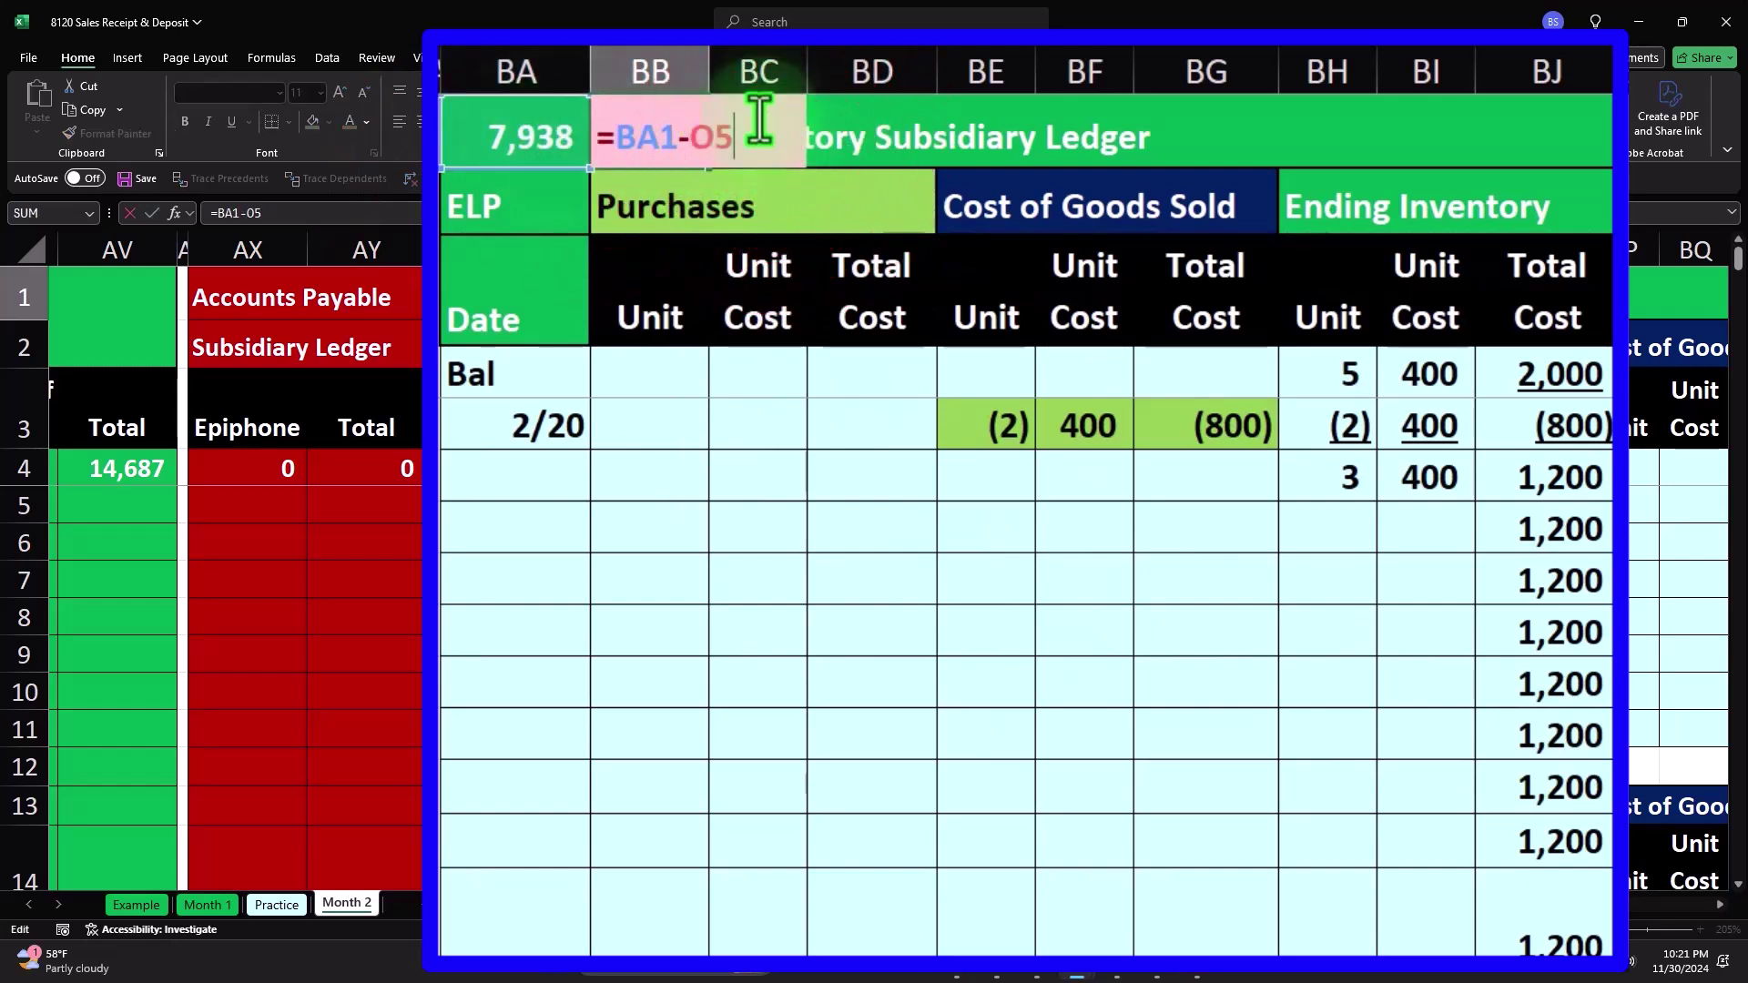
{"action": "key", "text": "BackSpace"}
{"action": "key", "text": "BackSpace"}
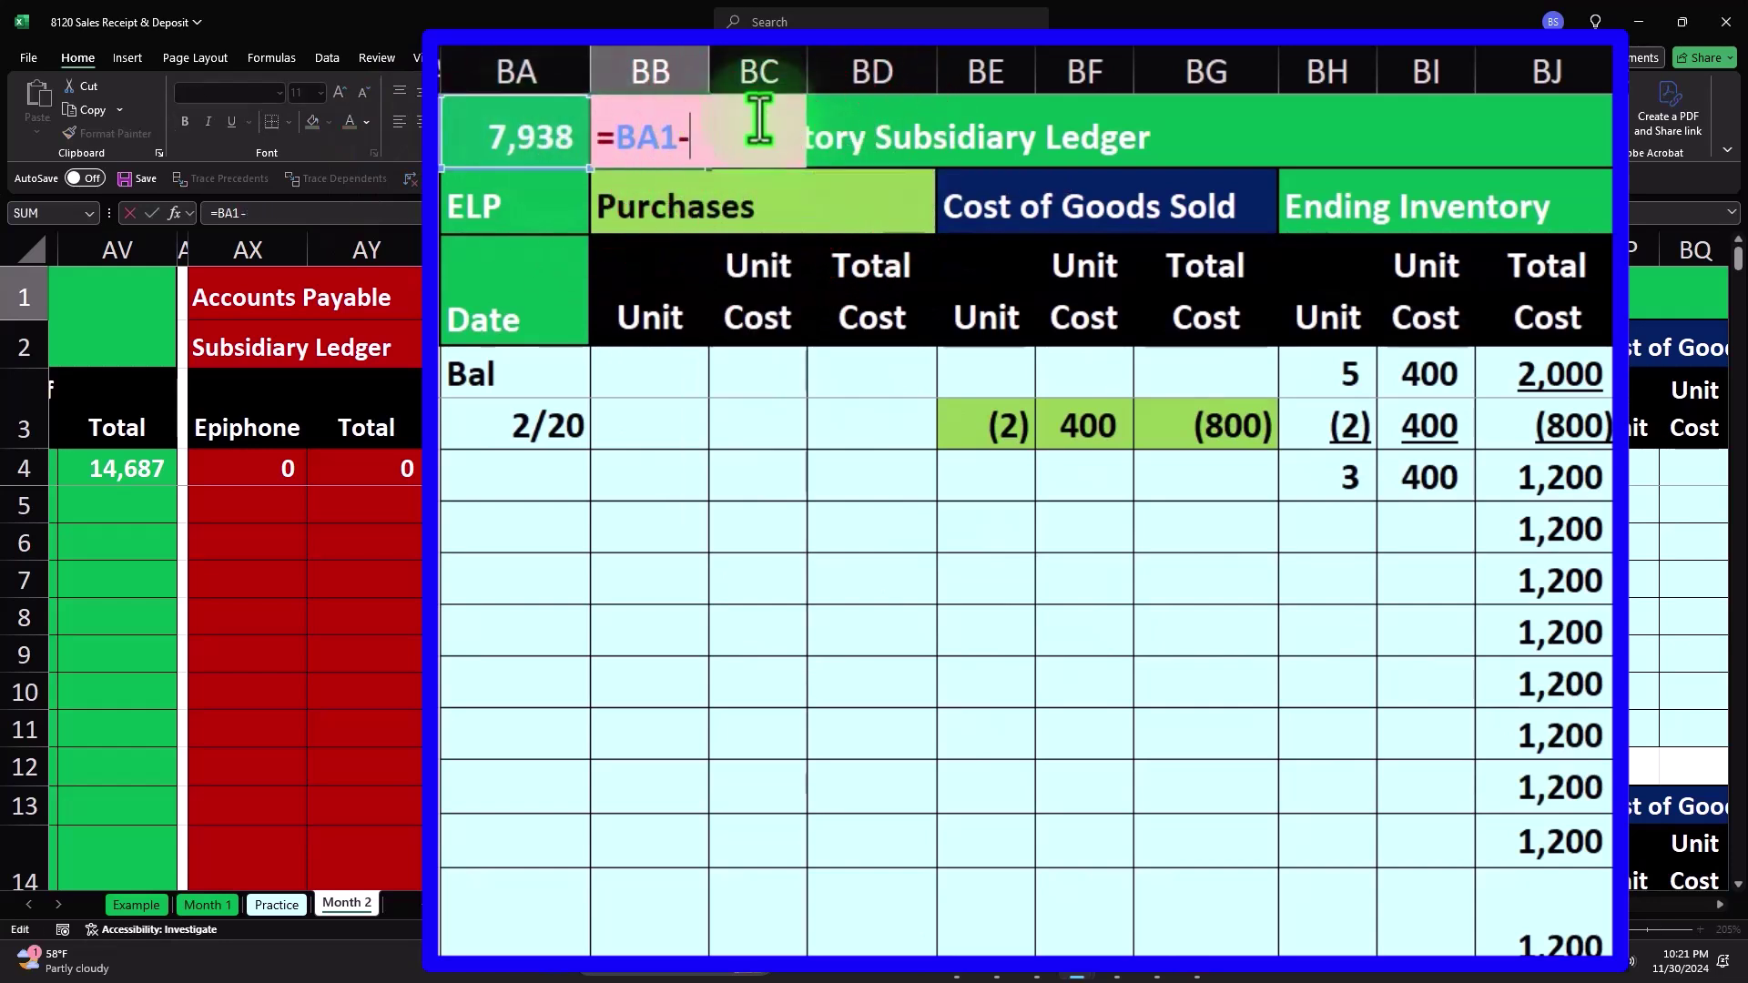
{"action": "left_click", "coordinate": [826, 665]}
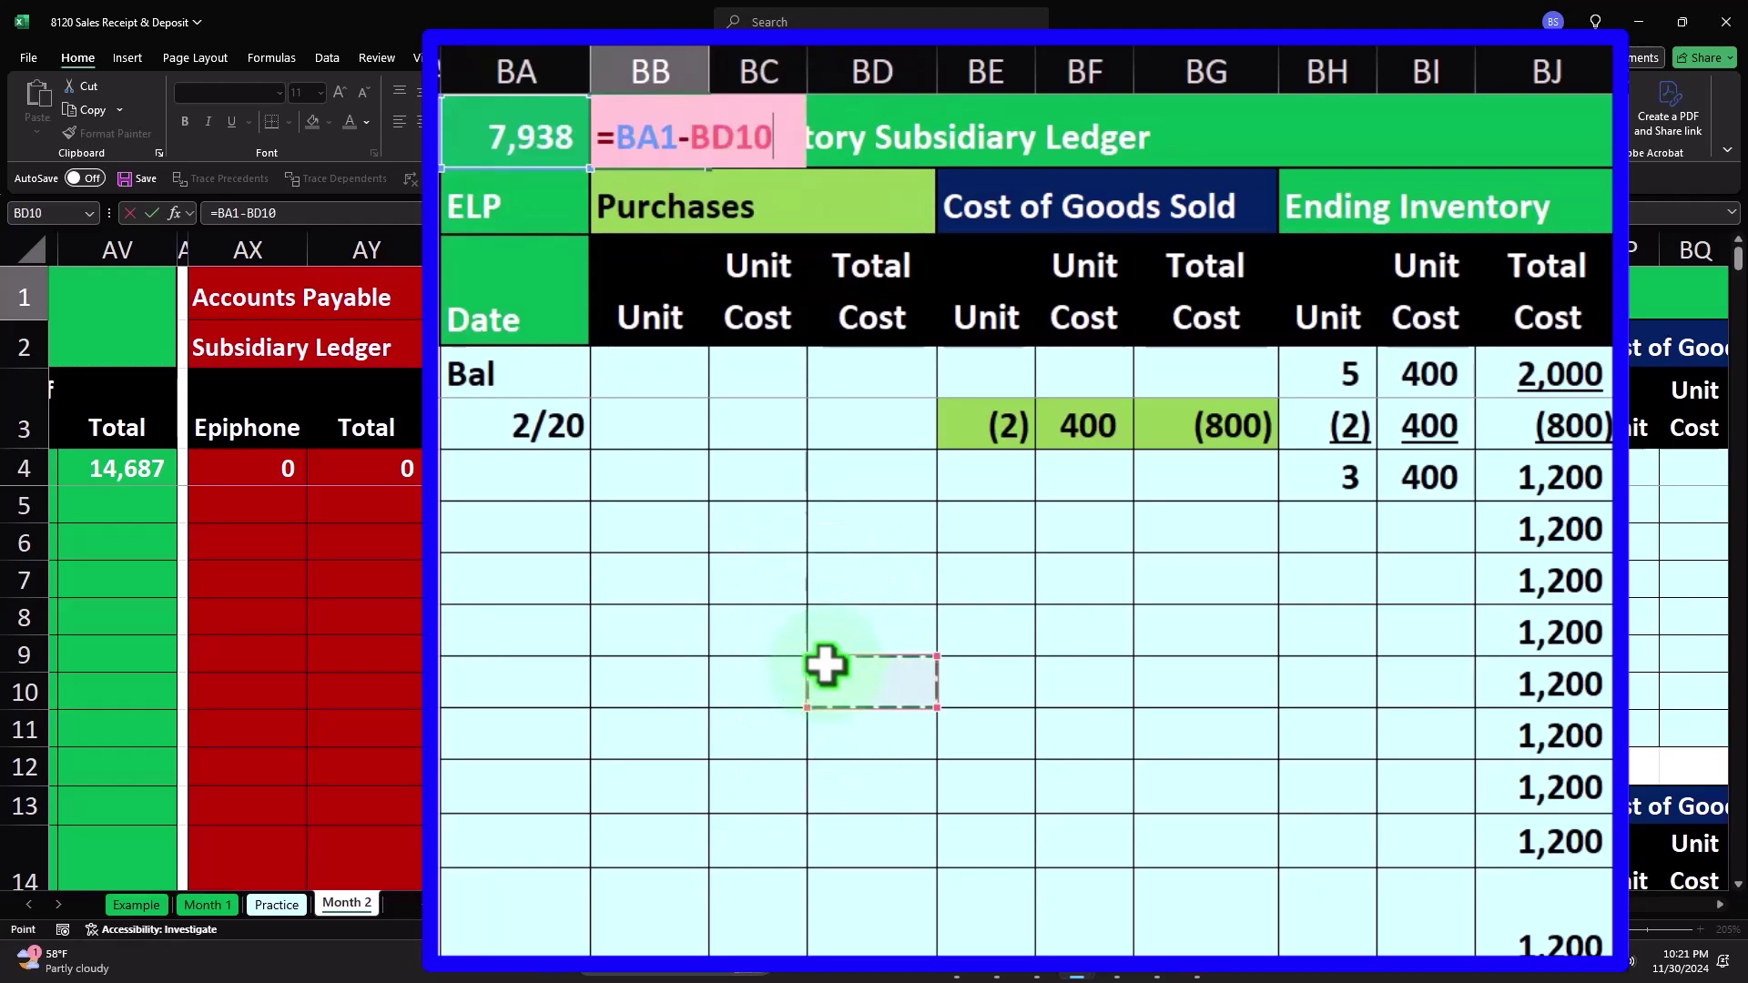
{"action": "key", "text": "Left"}
{"action": "key", "text": "Left"}
{"action": "key", "text": "Left"}
{"action": "key", "text": "Left"}
{"action": "key", "text": "Left"}
{"action": "key", "text": "Left"}
{"action": "key", "text": "Left"}
{"action": "key", "text": "Left"}
{"action": "key", "text": "Left"}
{"action": "key", "text": "Left"}
{"action": "key", "text": "Left"}
{"action": "key", "text": "Left"}
{"action": "key", "text": "Left"}
{"action": "key", "text": "Left"}
{"action": "key", "text": "Left"}
{"action": "key", "text": "Left"}
{"action": "key", "text": "Left"}
{"action": "key", "text": "Left"}
{"action": "key", "text": "Left"}
{"action": "key", "text": "Left"}
{"action": "key", "text": "Left"}
{"action": "key", "text": "Left"}
{"action": "key", "text": "Left"}
{"action": "key", "text": "Left"}
{"action": "key", "text": "Left"}
{"action": "key", "text": "Left"}
{"action": "key", "text": "Left"}
{"action": "key", "text": "Left"}
{"action": "key", "text": "Left"}
{"action": "key", "text": "Left"}
{"action": "key", "text": "Left"}
{"action": "key", "text": "Left"}
{"action": "key", "text": "Left"}
{"action": "key", "text": "Left"}
{"action": "key", "text": "Left"}
{"action": "key", "text": "Left"}
{"action": "key", "text": "Left"}
{"action": "key", "text": "Left"}
{"action": "key", "text": "Left"}
{"action": "key", "text": "Left"}
{"action": "key", "text": "Down"}
{"action": "key", "text": "Down"}
{"action": "key", "text": "Down"}
{"action": "key", "text": "Down"}
{"action": "key", "text": "Down"}
{"action": "key", "text": "Down"}
{"action": "key", "text": "Down"}
{"action": "key", "text": "Down"}
{"action": "key", "text": "Down"}
{"action": "key", "text": "Down"}
{"action": "key", "text": "Down"}
{"action": "key", "text": "Down"}
{"action": "key", "text": "Down"}
{"action": "key", "text": "Down"}
{"action": "key", "text": "Down"}
{"action": "key", "text": "Down"}
{"action": "key", "text": "Down"}
{"action": "key", "text": "Down"}
{"action": "key", "text": "Down"}
{"action": "key", "text": "Down"}
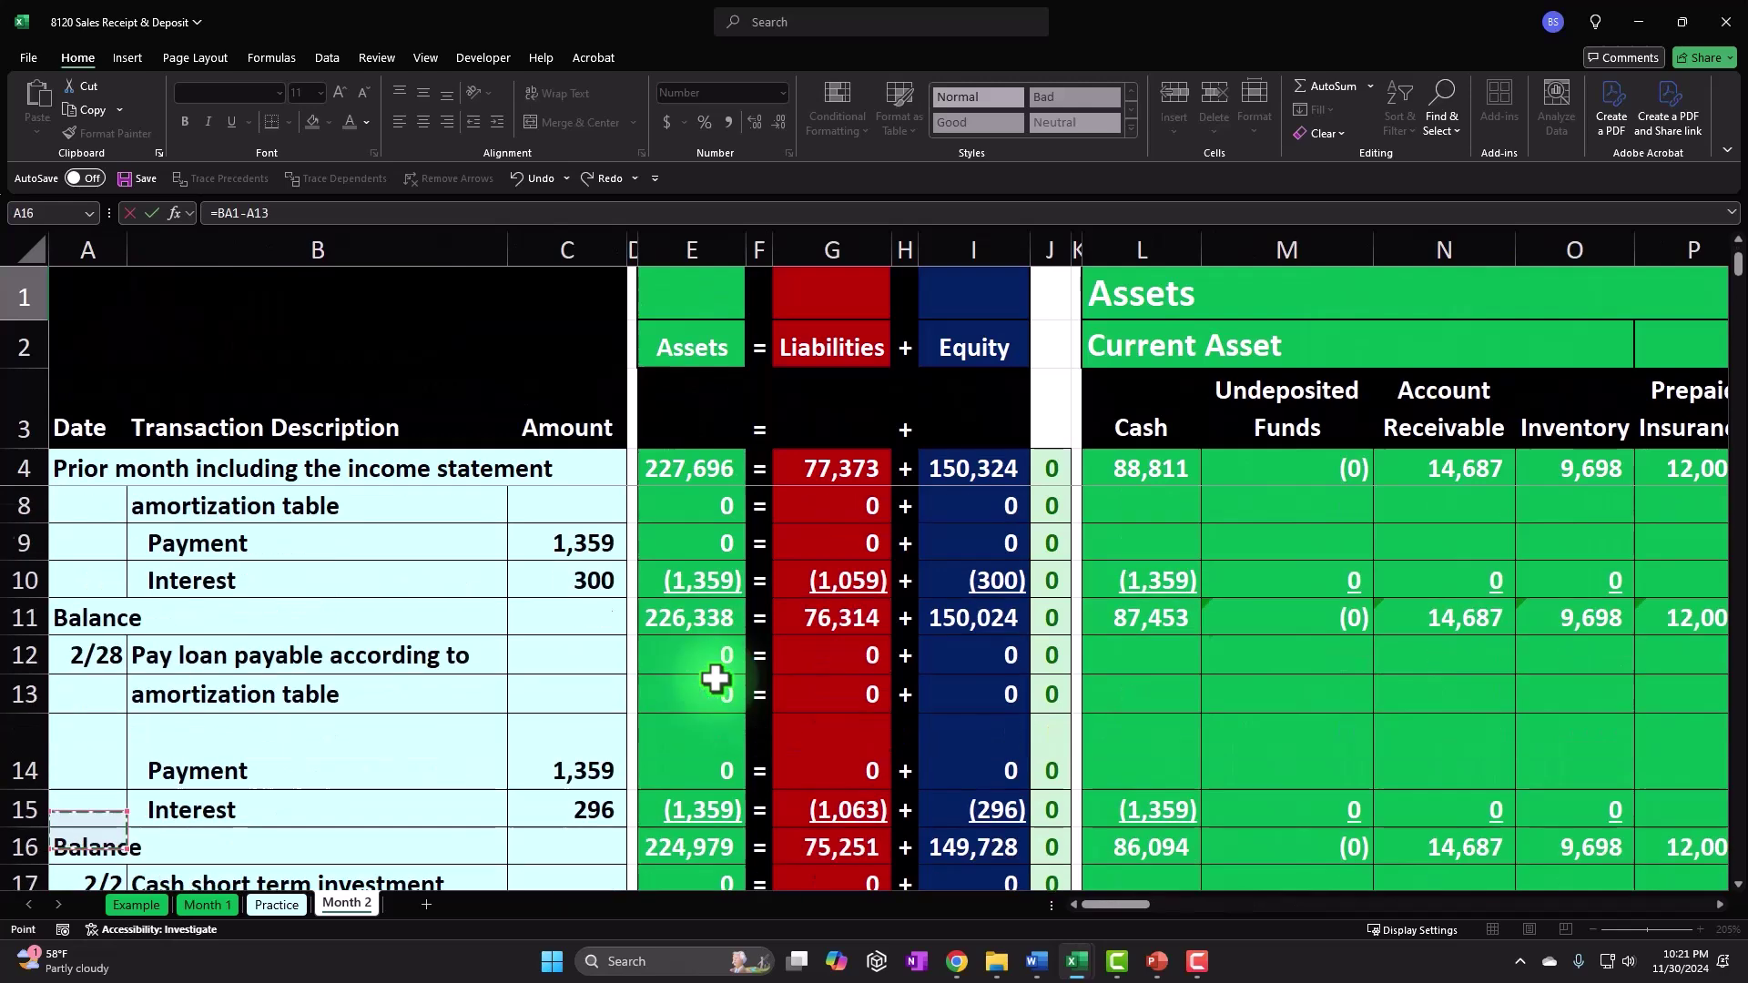
{"action": "key", "text": "Right"}
{"action": "key", "text": "Right"}
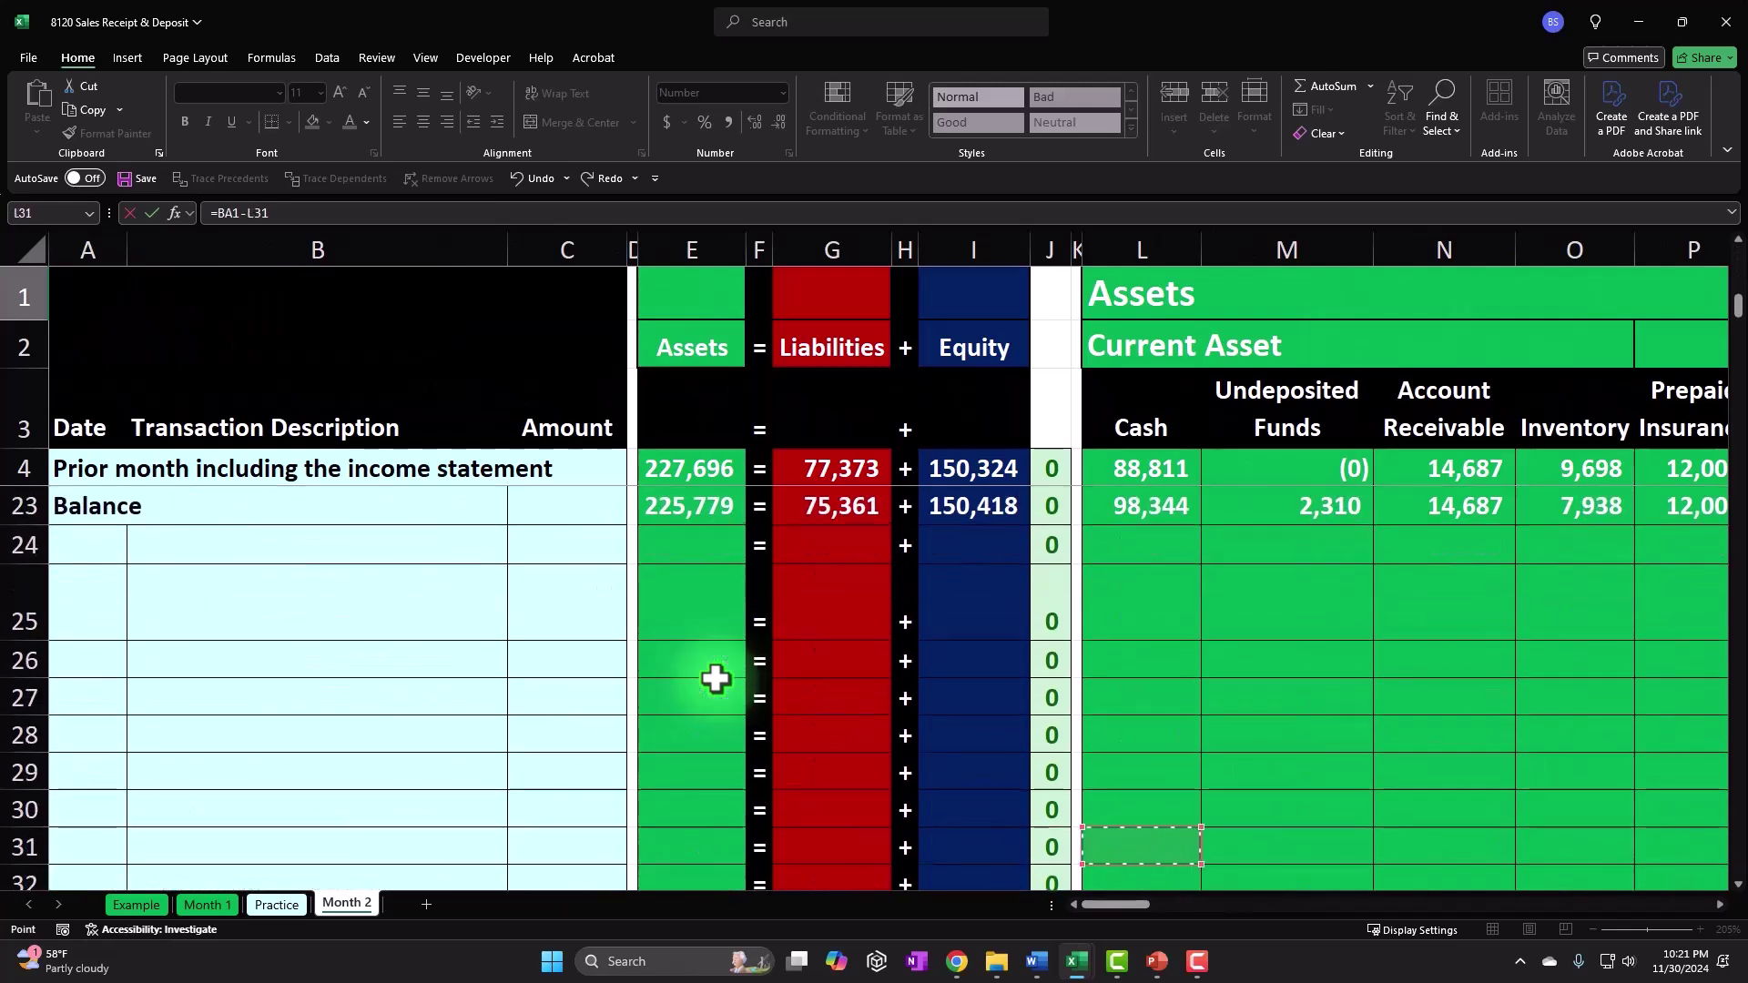
{"action": "key", "text": "Right"}
{"action": "key", "text": "Right"}
{"action": "key", "text": "Up"}
{"action": "key", "text": "Up"}
{"action": "key", "text": "Up"}
{"action": "key", "text": "Up"}
{"action": "key", "text": "Up"}
{"action": "key", "text": "Up"}
{"action": "key", "text": "Up"}
{"action": "key", "text": "Up"}
{"action": "key", "text": "Up"}
{"action": "key", "text": "Up"}
{"action": "key", "text": "Up"}
{"action": "key", "text": "Up"}
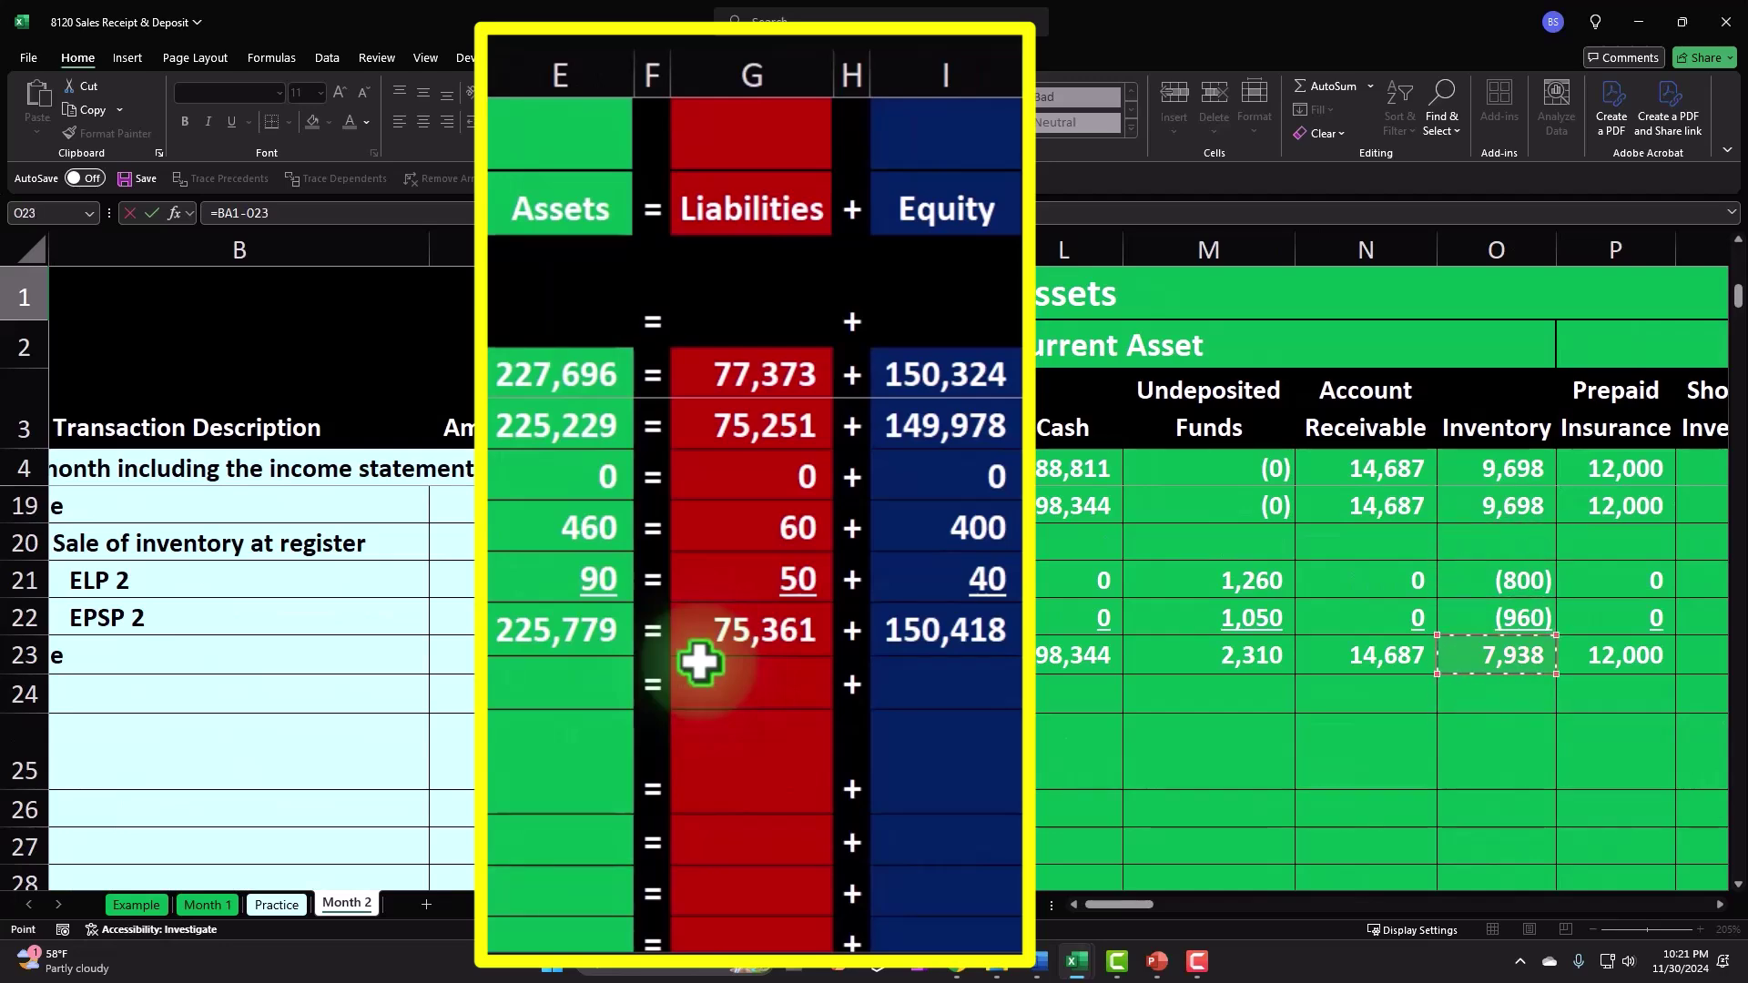
{"action": "key", "text": "Return"}
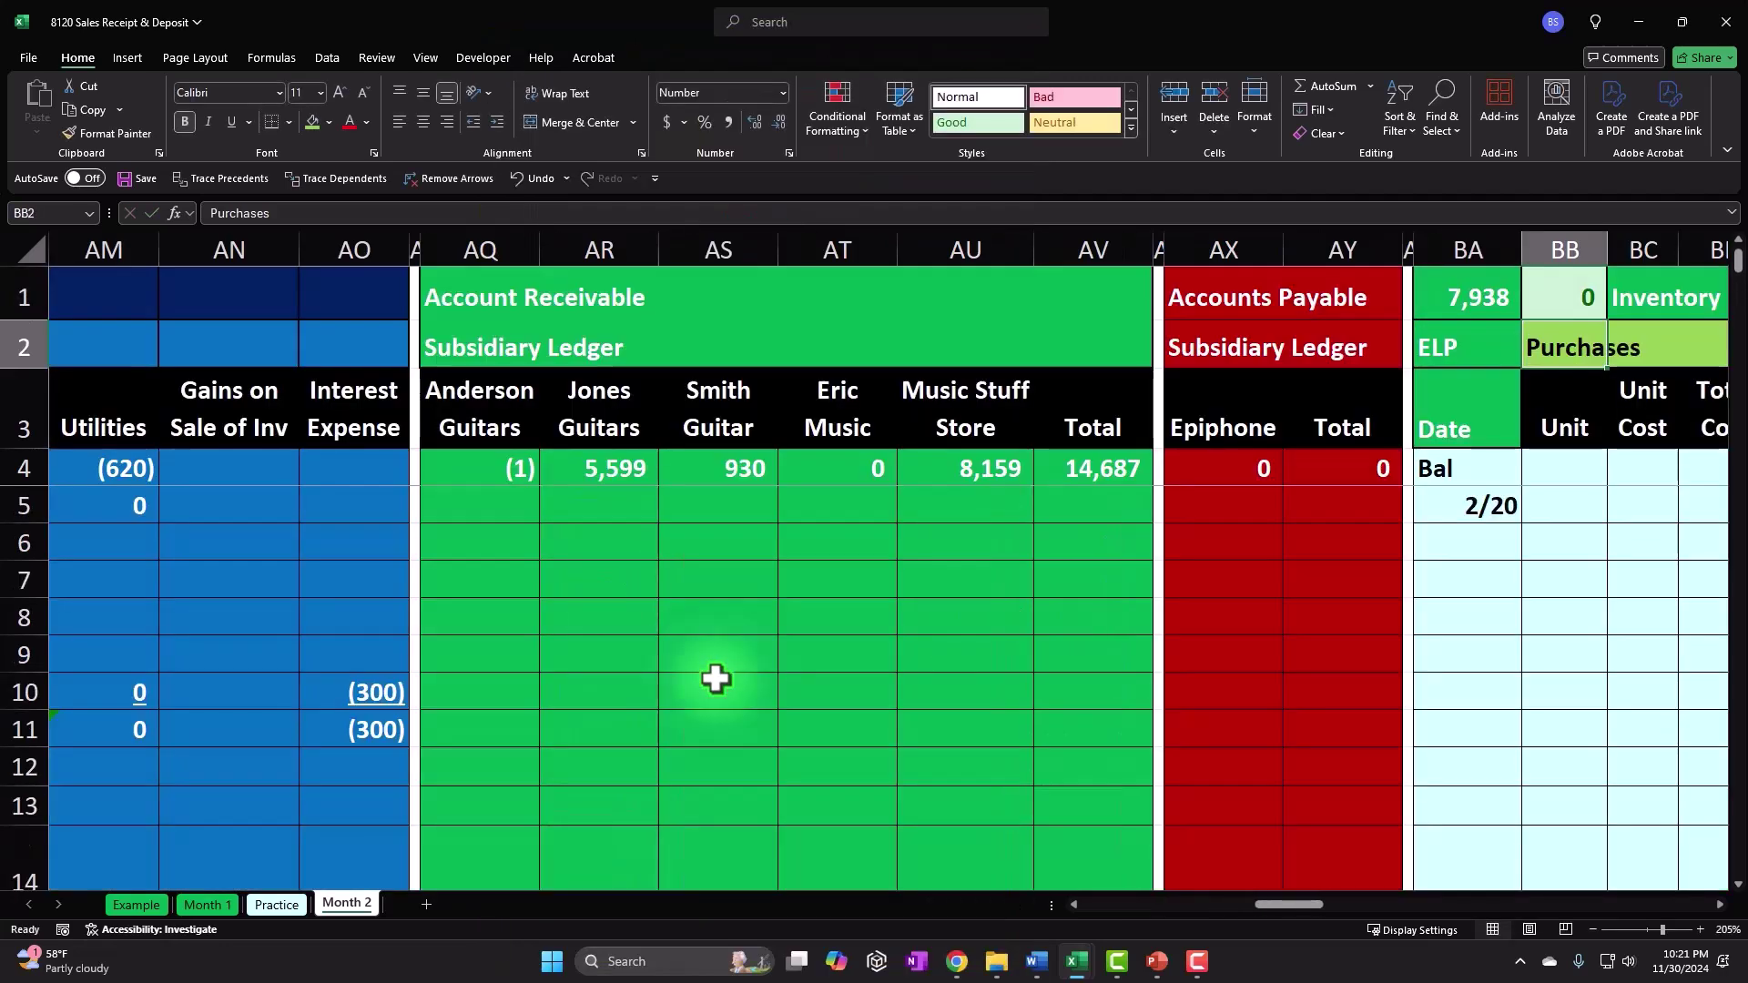
Step: Recolour the ELP ledger's highlighted 2/20 cost of goods sold entry in BE5:BG5 with the ledger's light blue fill
{"action": "left_click_drag", "start_coordinate": [1290, 910], "coordinate": [1106, 925]}
{"action": "left_click_drag", "start_coordinate": [1290, 910], "coordinate": [1339, 914]}
{"action": "left_click_drag", "start_coordinate": [702, 507], "coordinate": [888, 507]}
{"action": "right_click", "coordinate": [888, 507]}
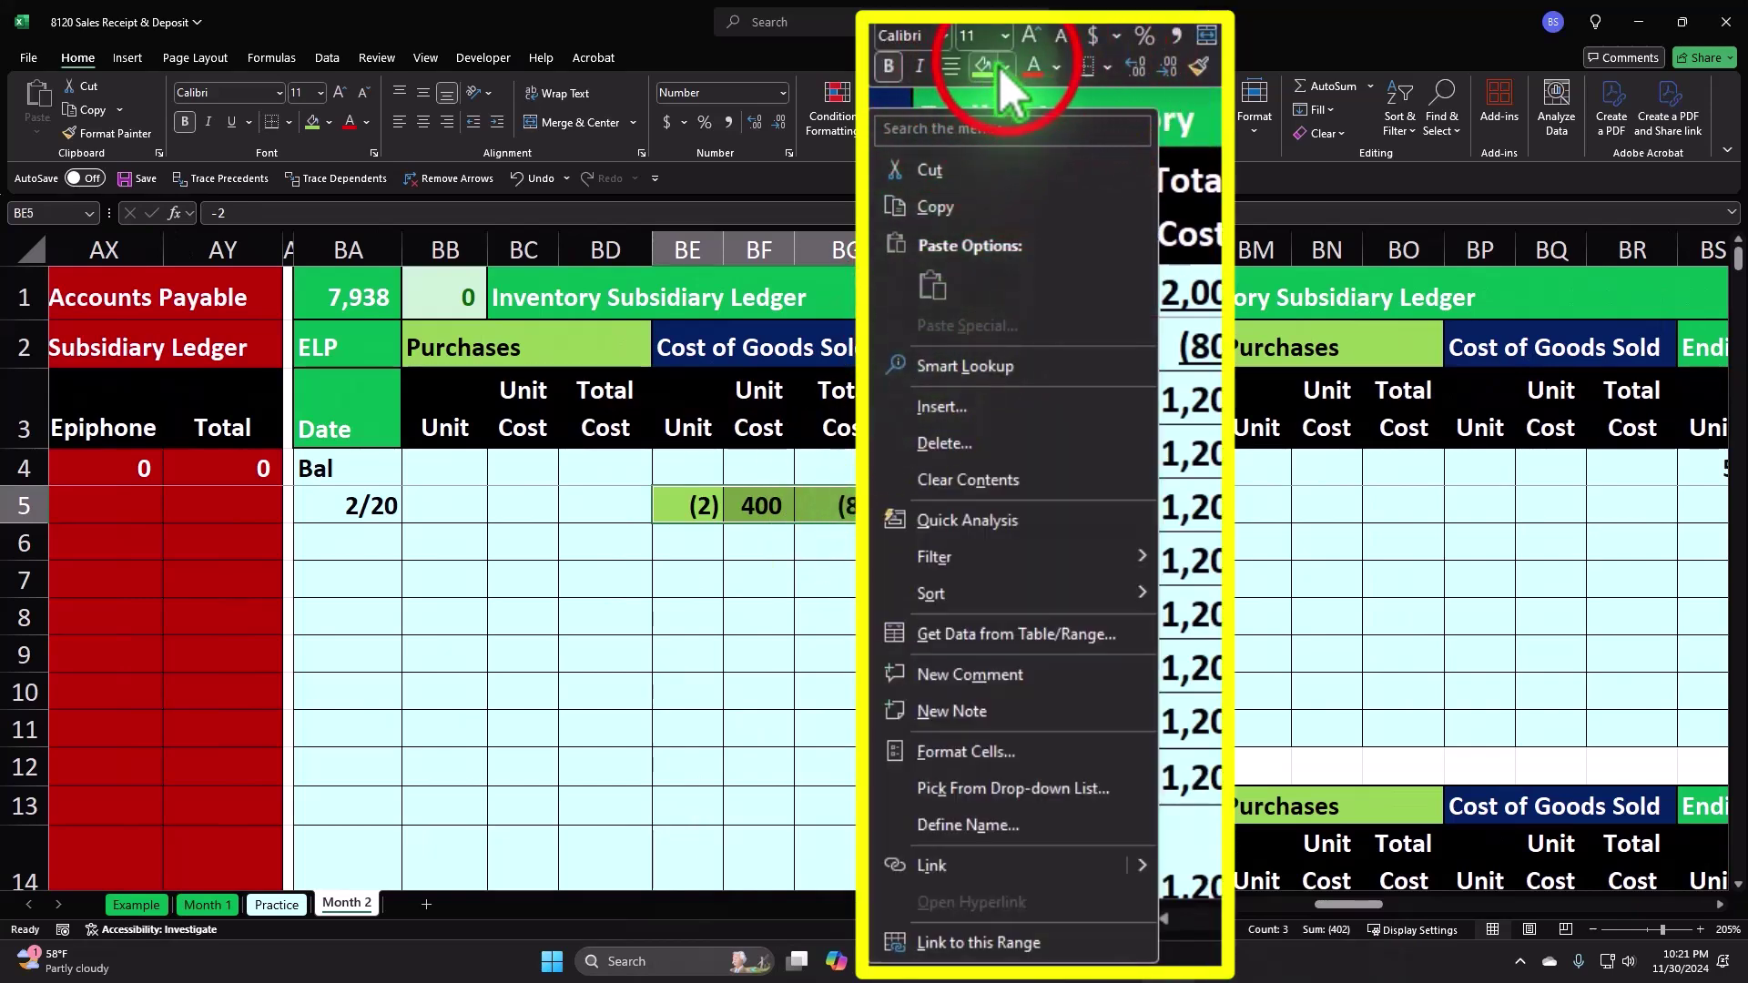
{"action": "left_click", "coordinate": [965, 307]}
{"action": "left_click", "coordinate": [1034, 616]}
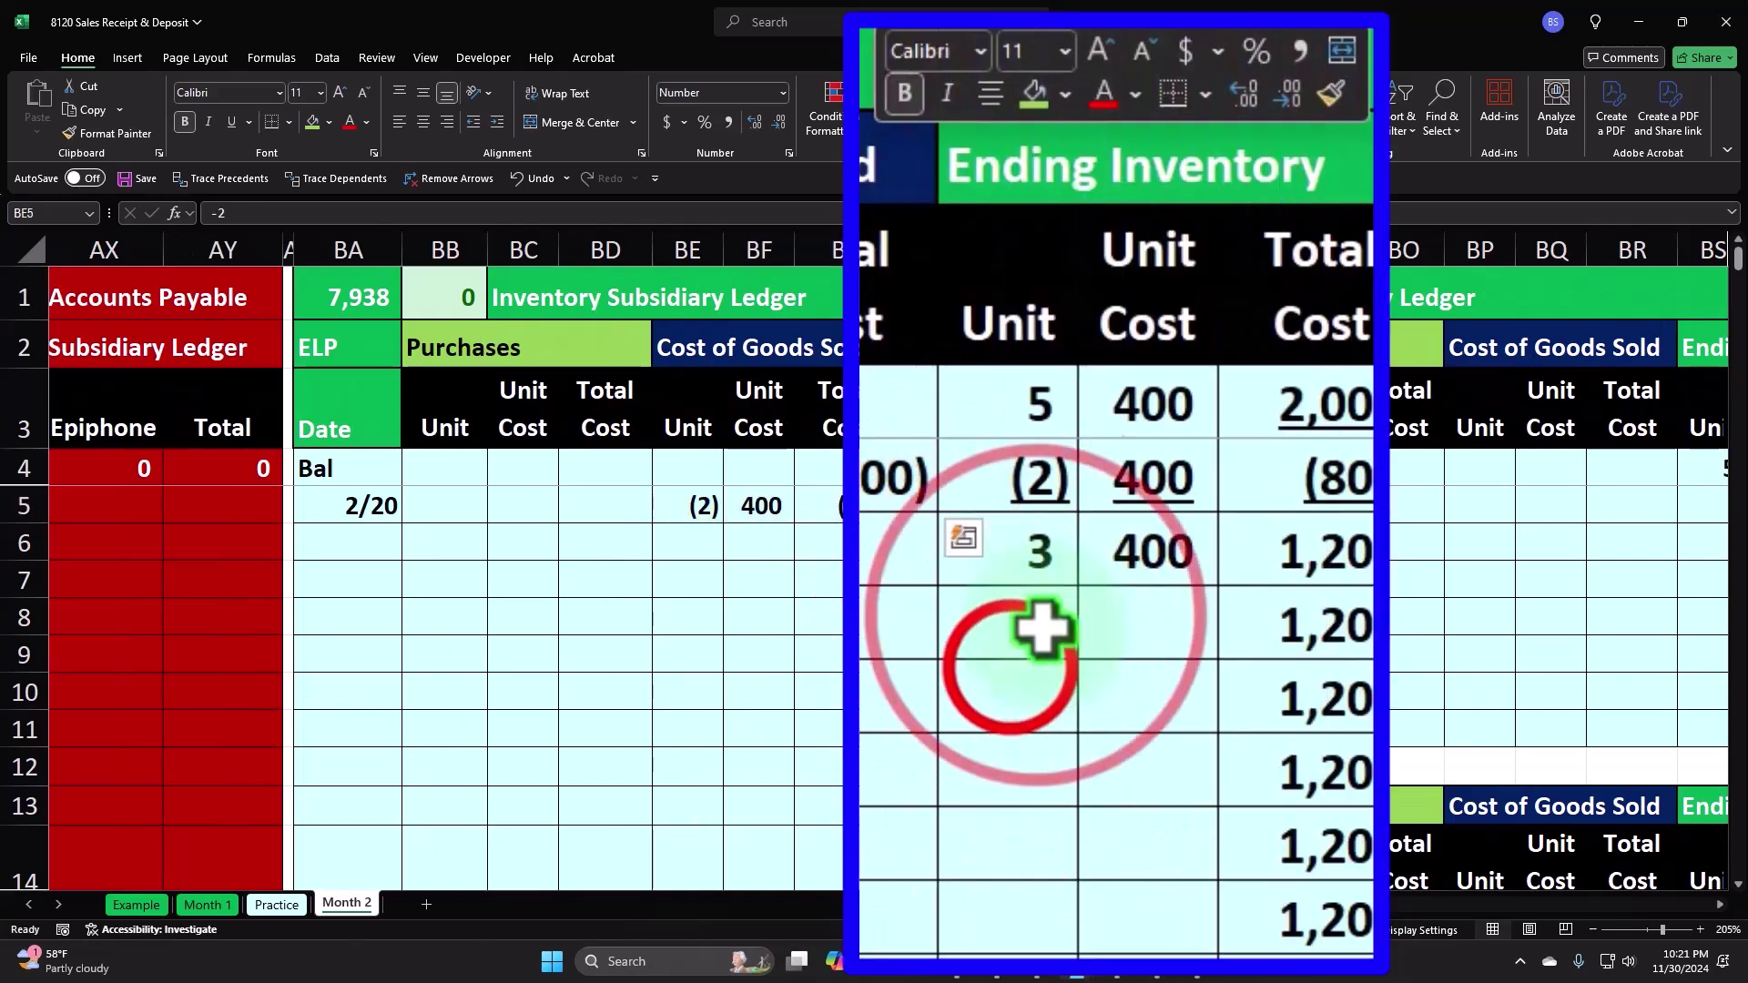
{"action": "left_click", "coordinate": [933, 614]}
Step: Remove the green highlight from the EPSP ledger's 2/20 cost of goods sold entry in BE27:BG27
{"action": "scroll", "coordinate": [856, 703], "scroll_direction": "down", "scroll_amount": 2}
{"action": "scroll", "coordinate": [780, 721], "scroll_direction": "down", "scroll_amount": 4}
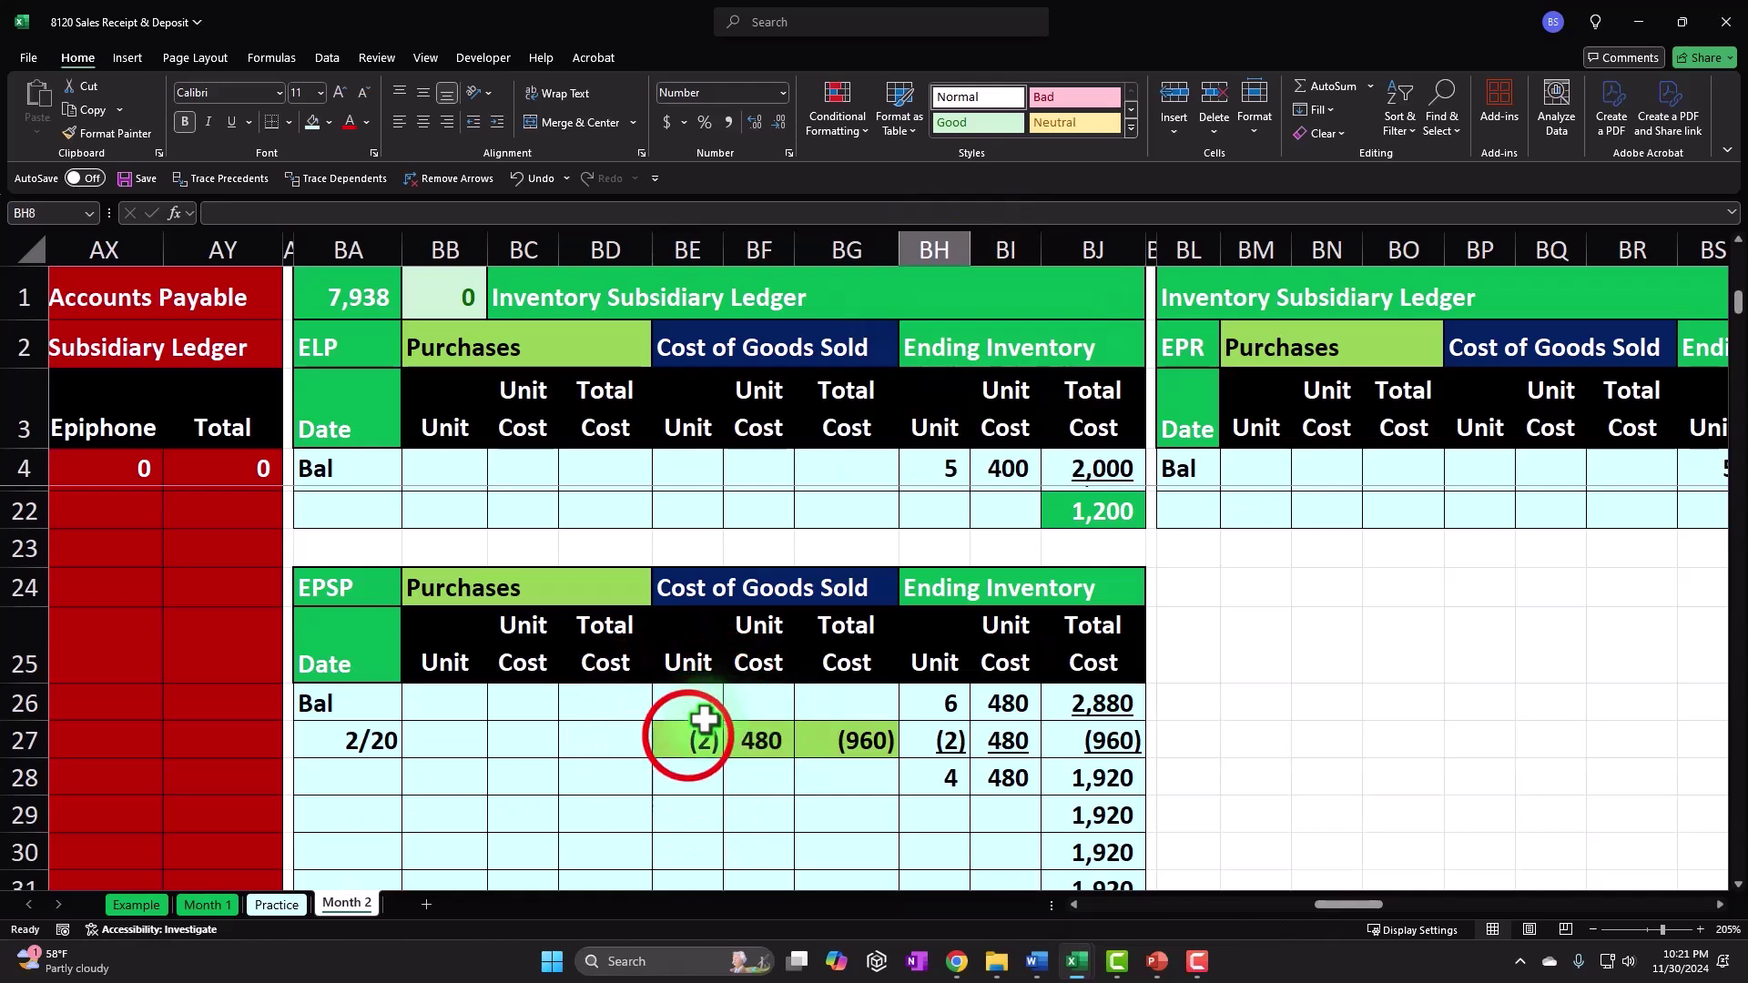
{"action": "left_click_drag", "start_coordinate": [708, 715], "coordinate": [820, 740]}
{"action": "right_click", "coordinate": [820, 740]}
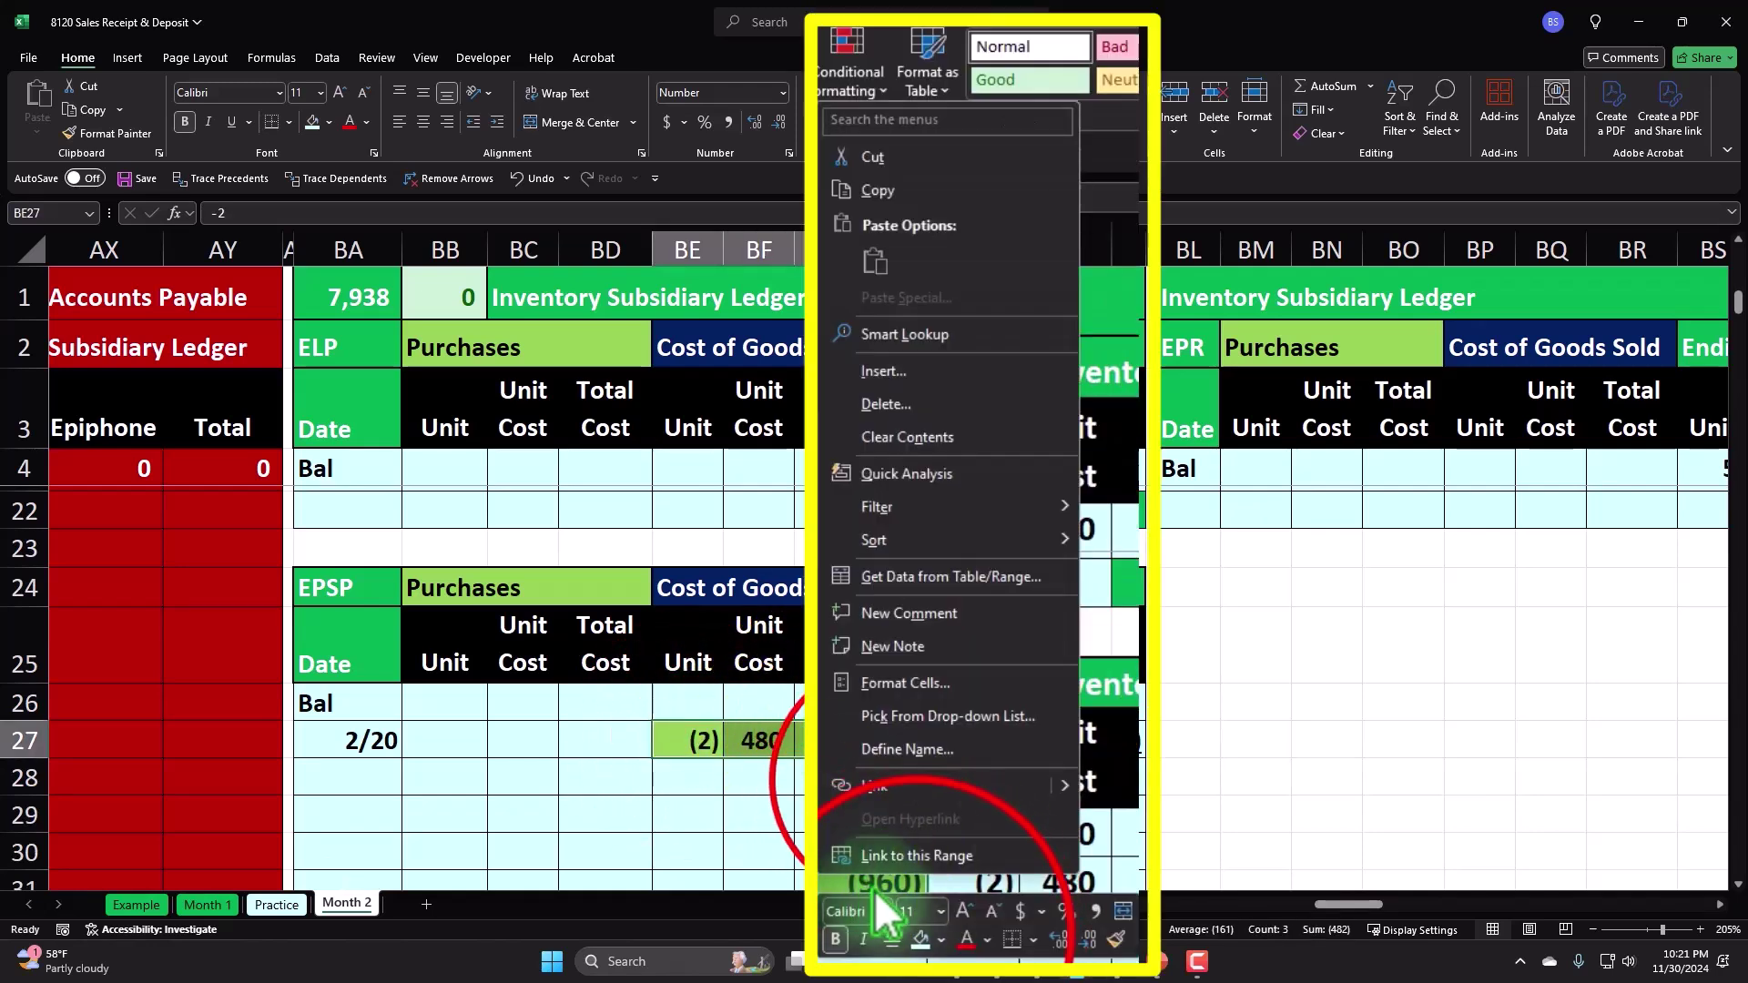
{"action": "key", "text": "Escape"}
{"action": "left_click", "coordinate": [847, 703]}
Step: Start a new transaction in row 24 dated 2/20, linking its description to "Sale of inventory at register" in B20
{"action": "left_click_drag", "start_coordinate": [1353, 905], "coordinate": [1079, 912]}
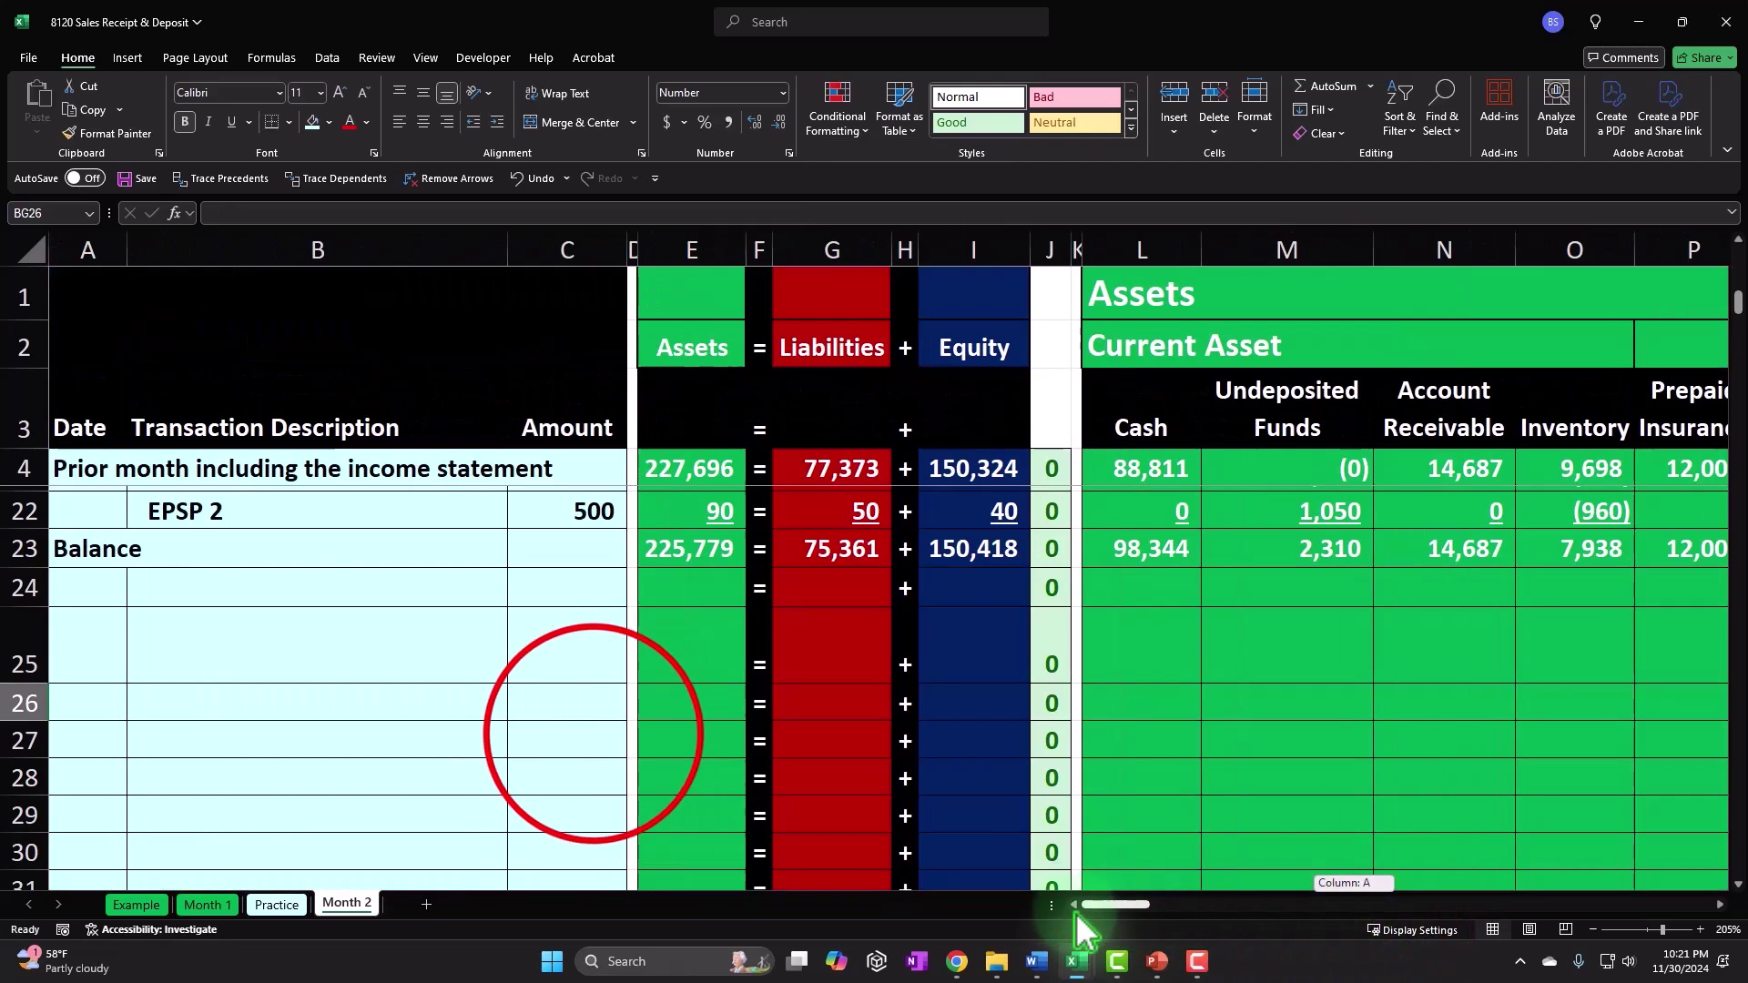
{"action": "left_click", "coordinate": [594, 733]}
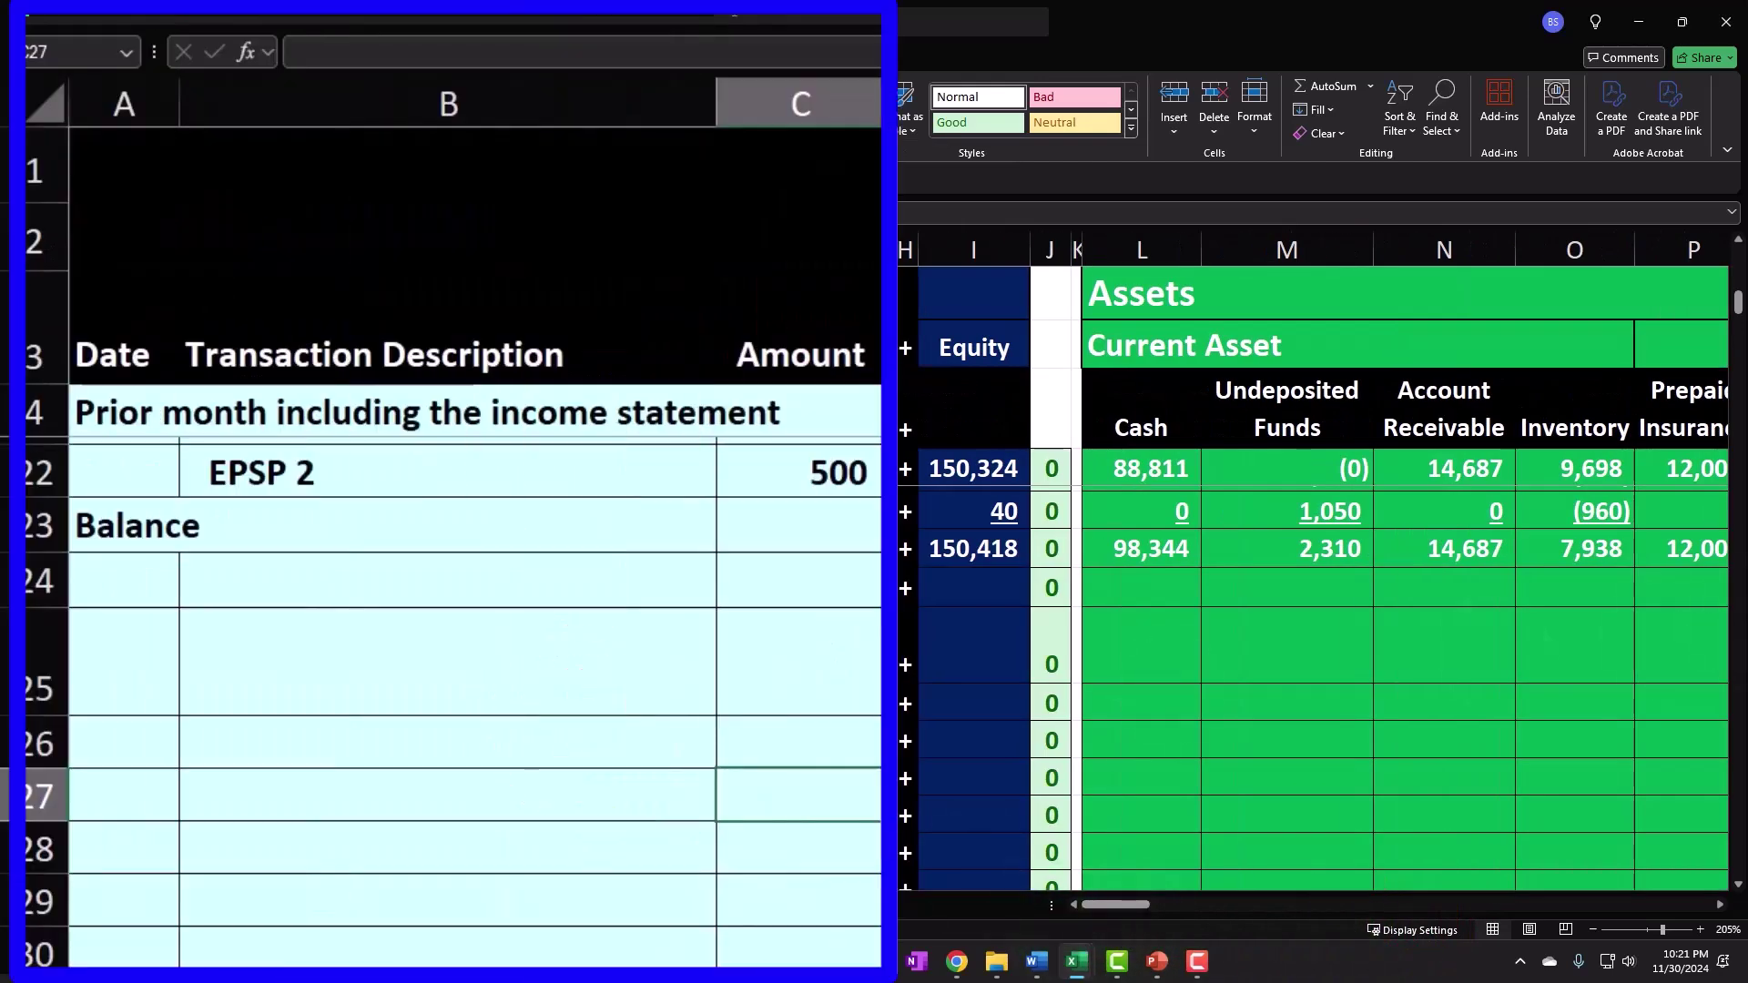
{"action": "left_click", "coordinate": [192, 658]}
{"action": "scroll", "coordinate": [204, 751], "scroll_direction": "up", "scroll_amount": 1}
{"action": "scroll", "coordinate": [203, 751], "scroll_direction": "up", "scroll_amount": 1}
{"action": "left_click", "coordinate": [139, 742]}
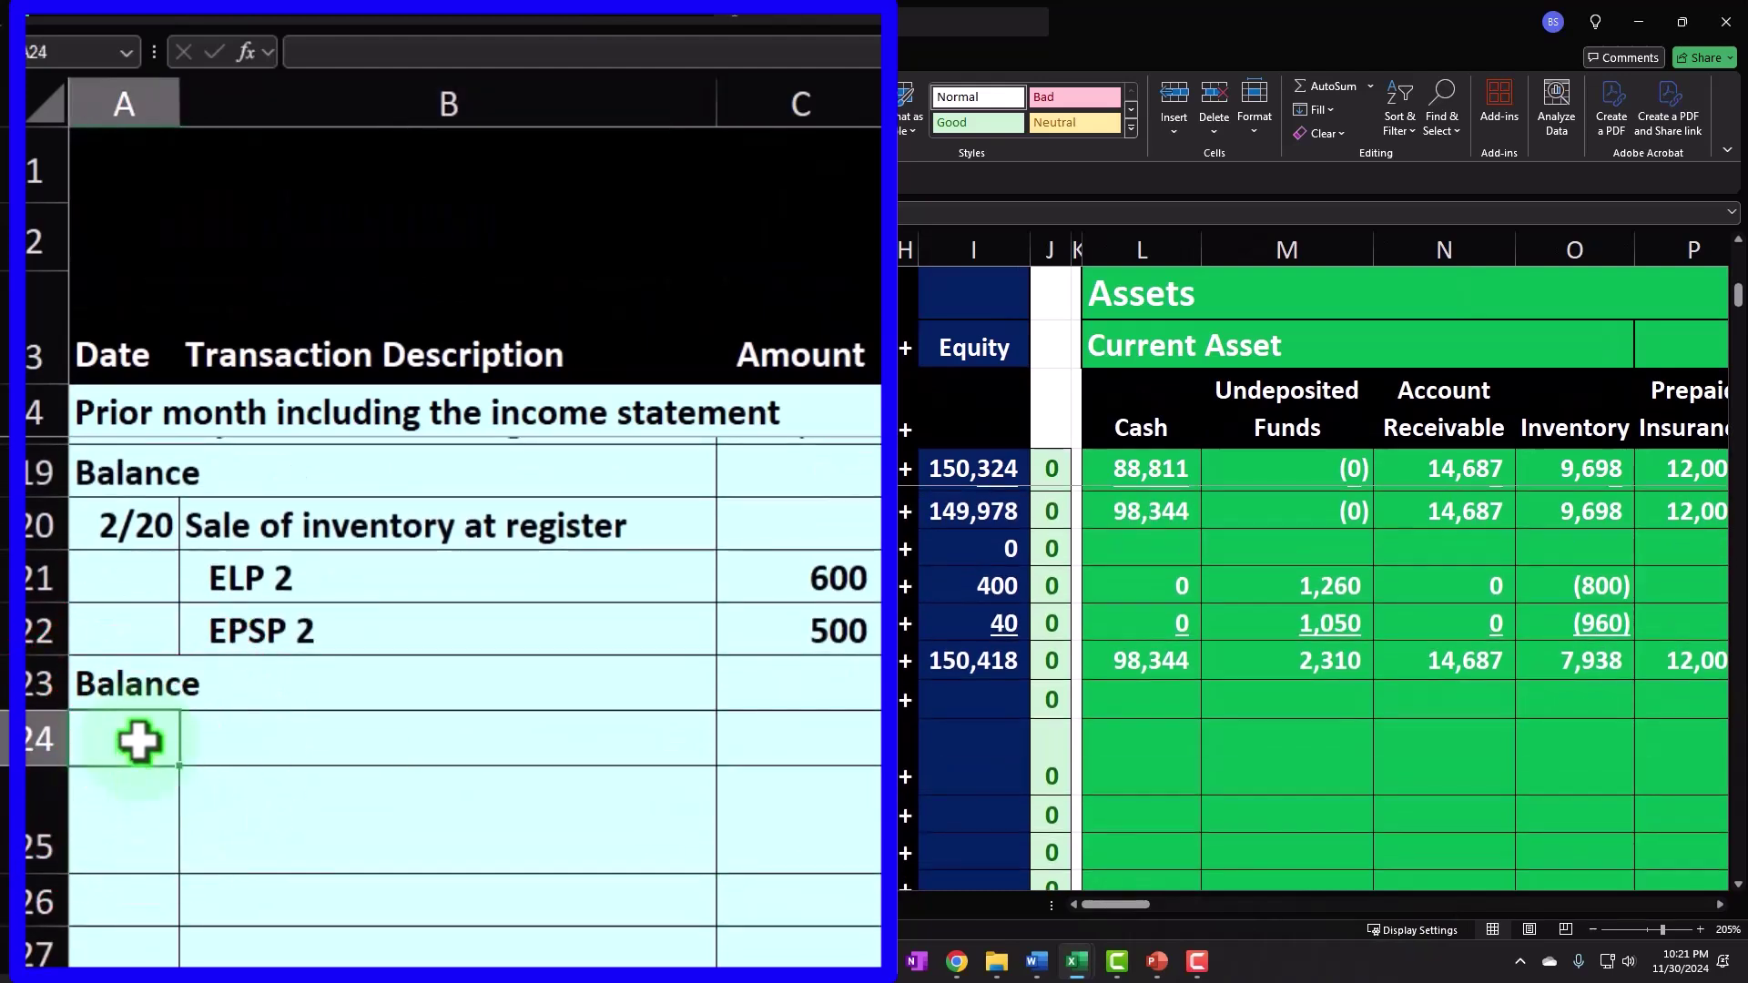
{"action": "type", "text": "2"}
{"action": "key", "text": "Tab"}
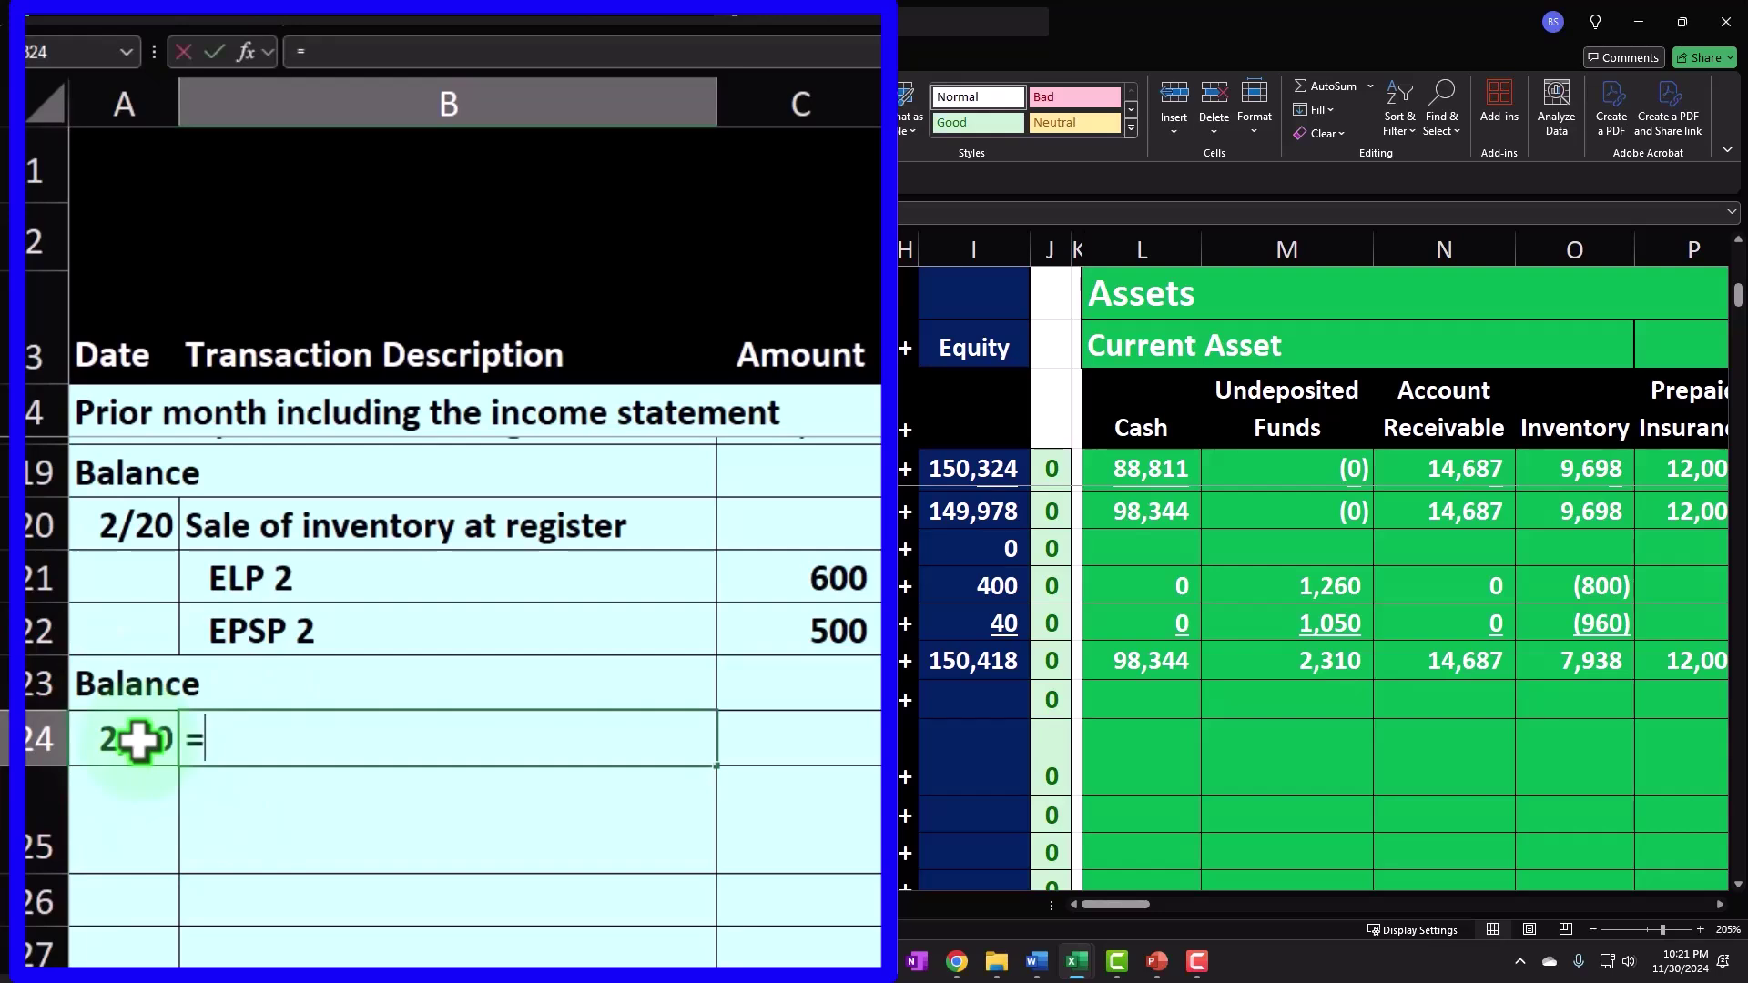
{"action": "type", "text": "="}
{"action": "key", "text": "Up"}
{"action": "key", "text": "Up"}
{"action": "key", "text": "Up"}
{"action": "key", "text": "Up"}
{"action": "key", "text": "Return"}
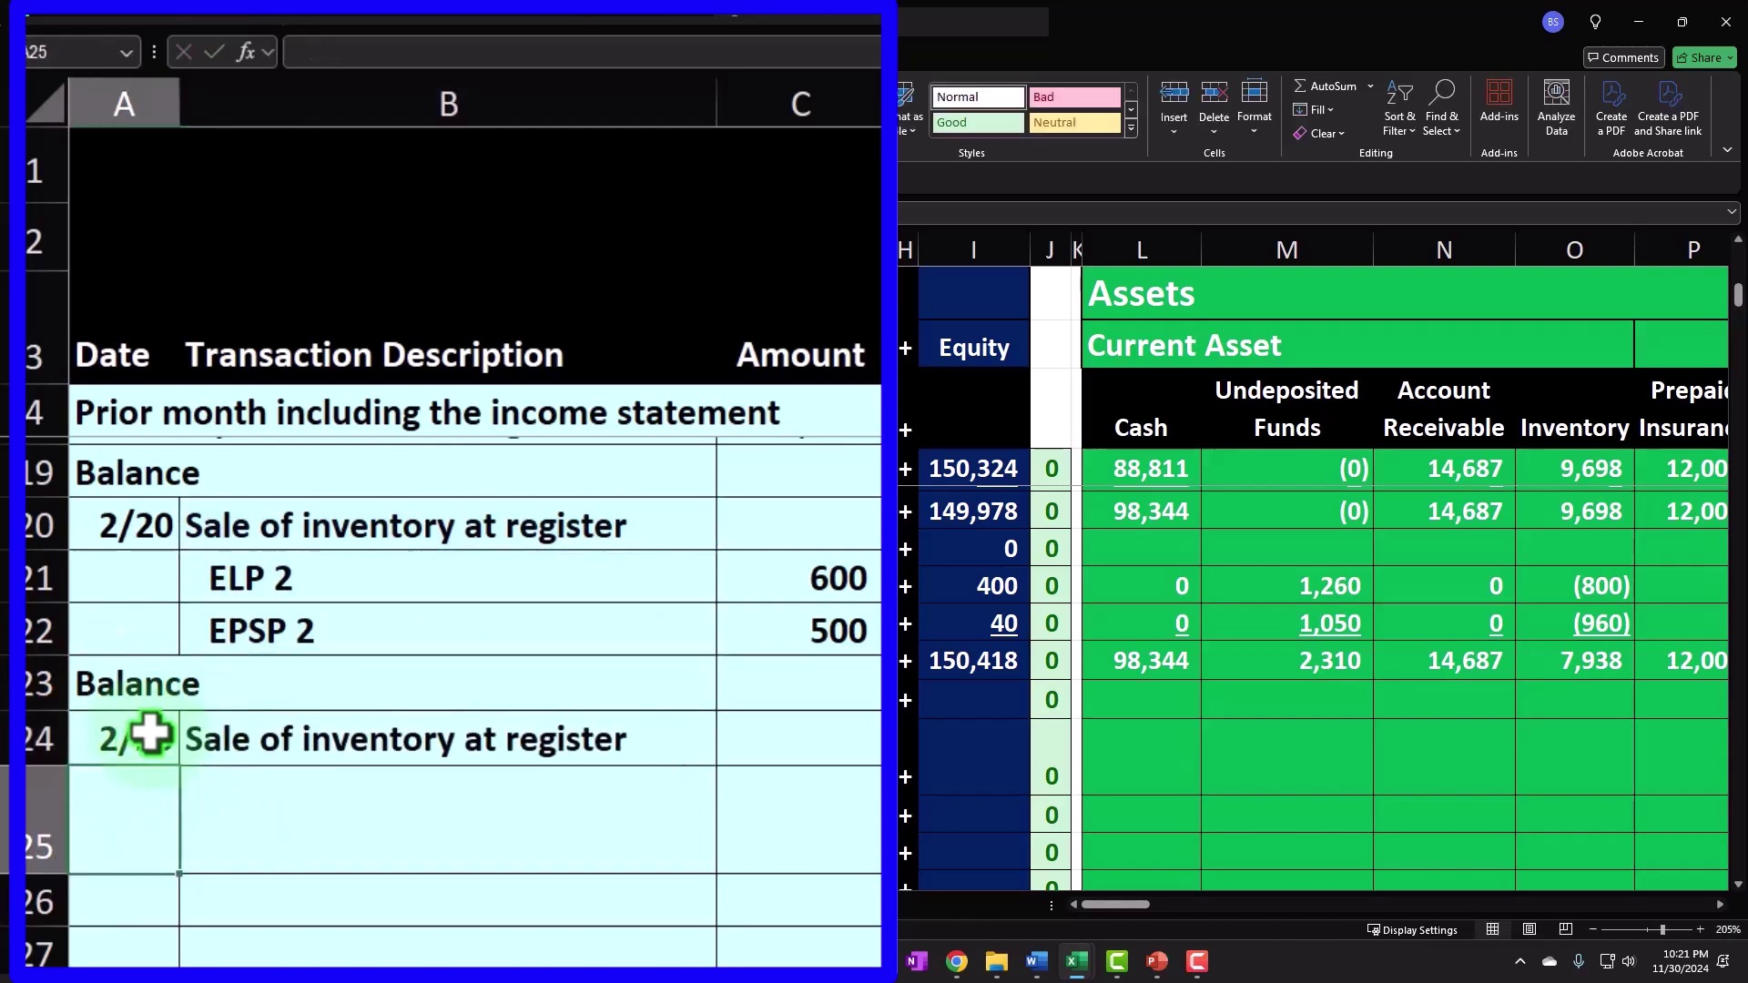
Step: List the items sold under the new transaction as ERP 3 in B25, GIUSA 1 in B26 and DUK 2 in B27
{"action": "type", "text": "ER"}
{"action": "key", "text": "Tab"}
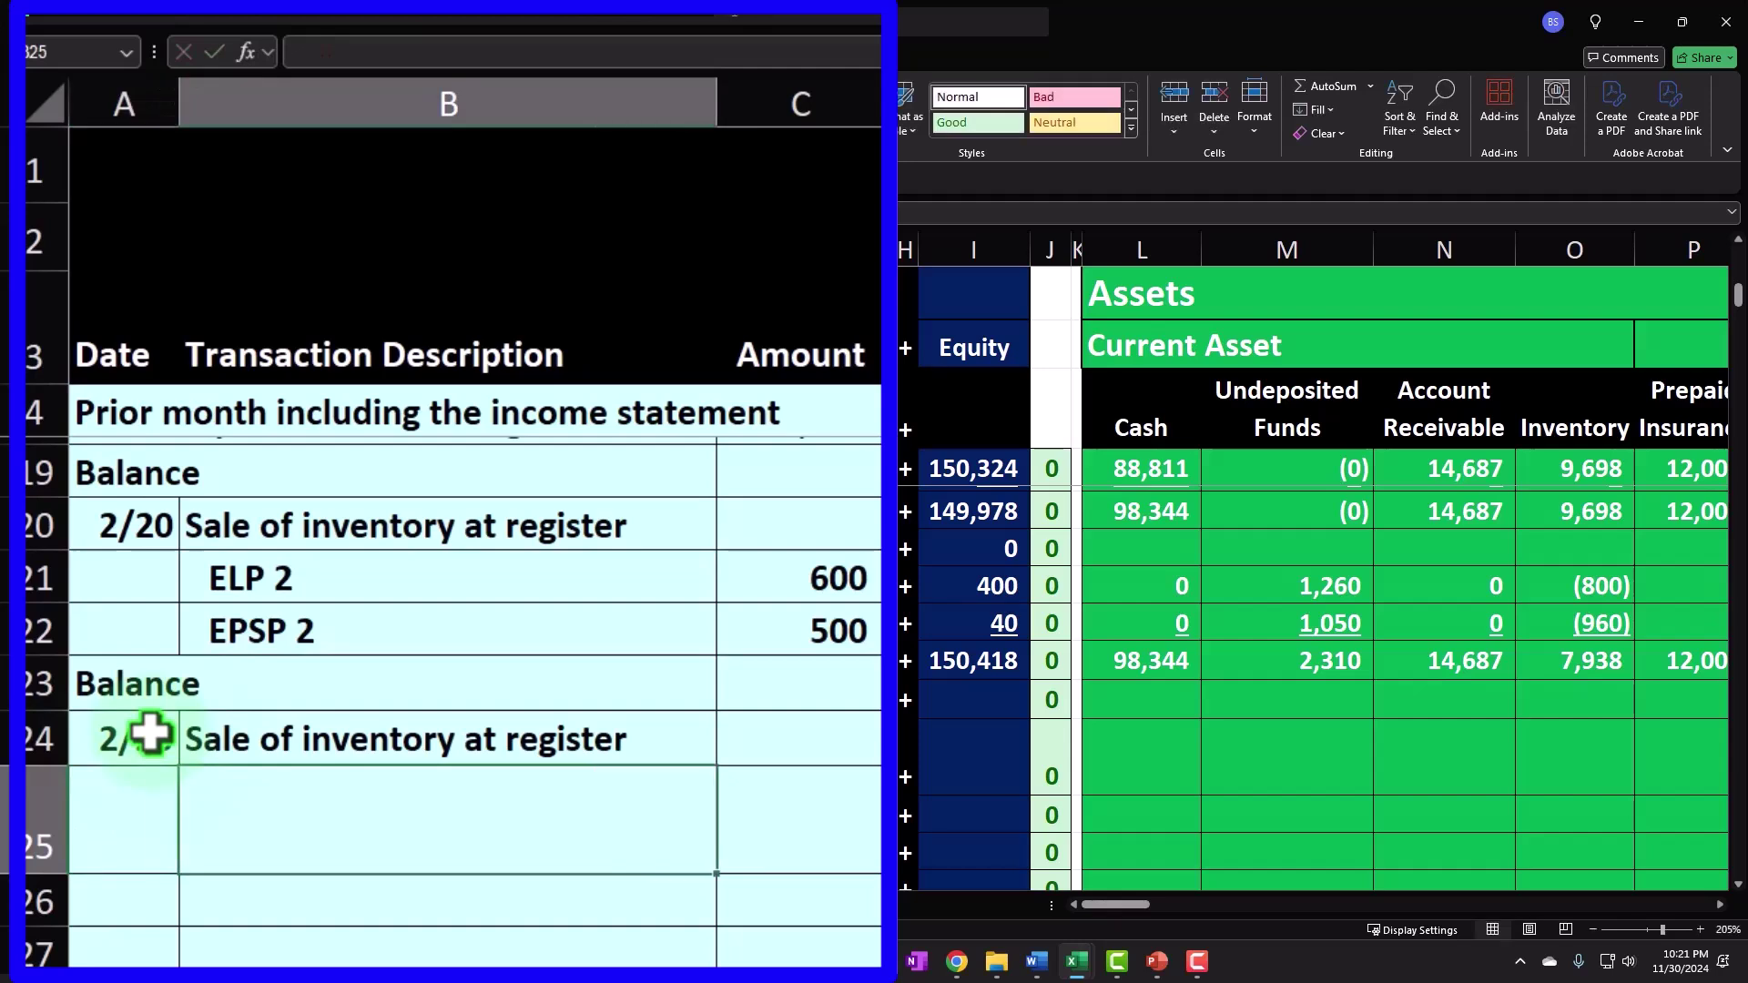
{"action": "type", "text": "ERP 3"}
{"action": "key", "text": "Return"}
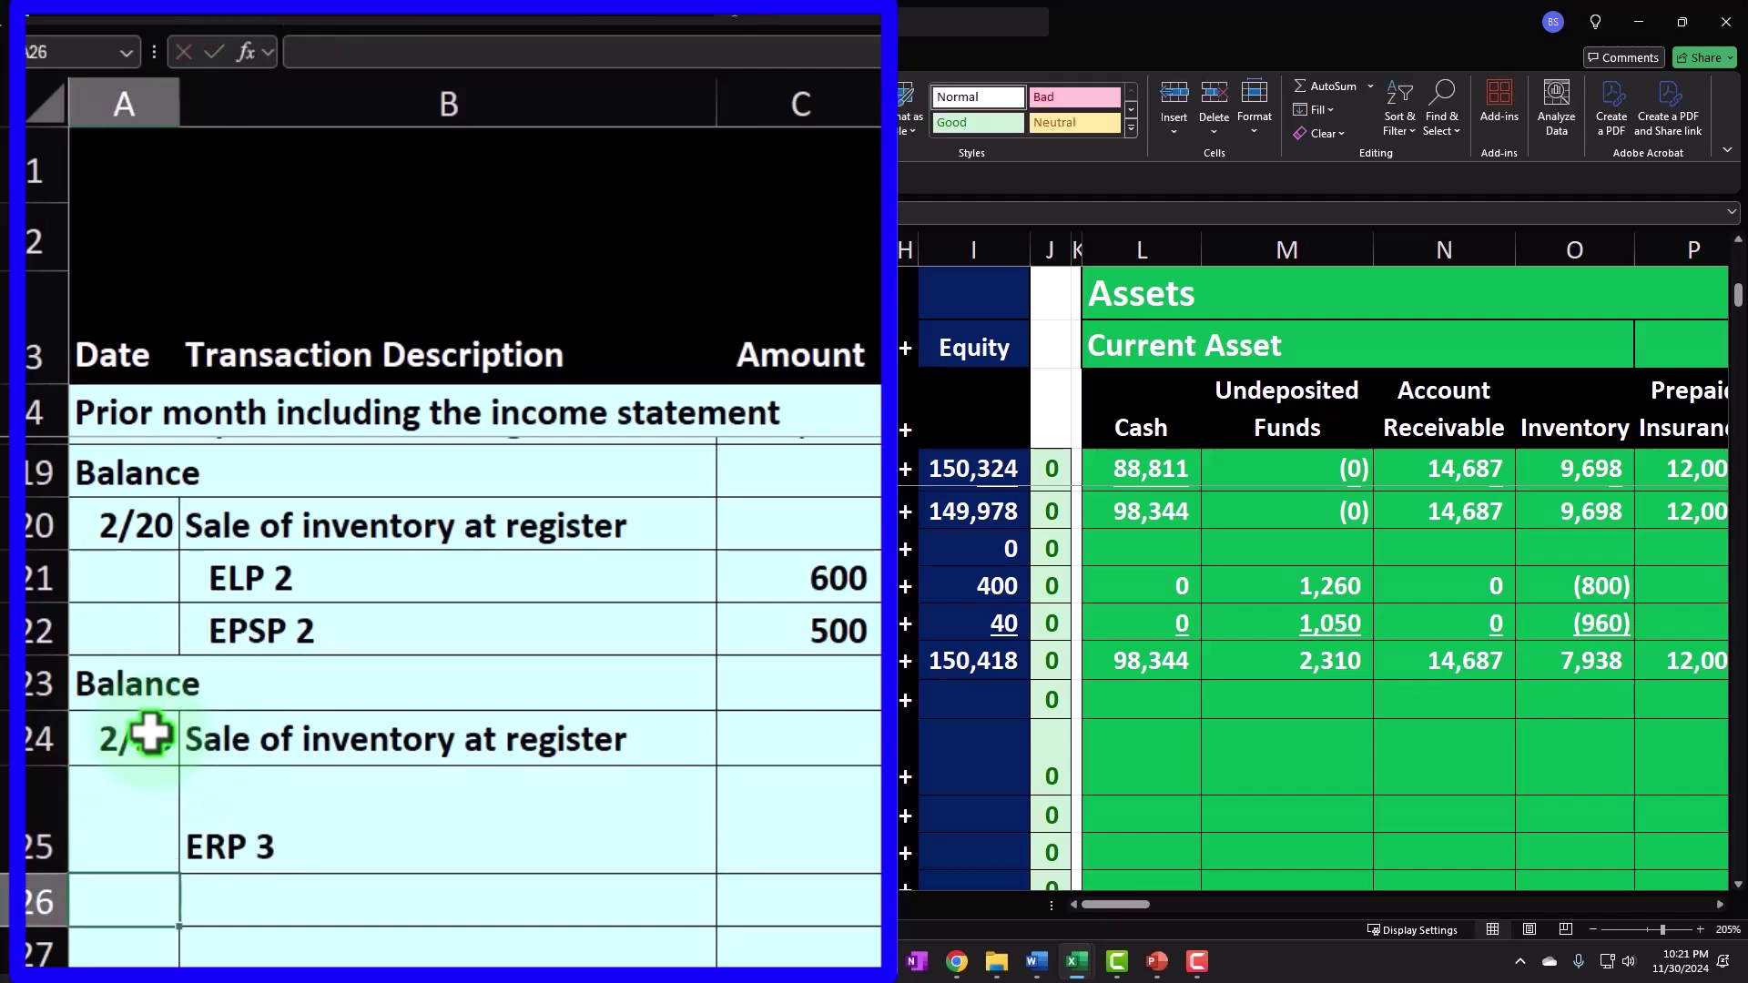
{"action": "key", "text": "Tab"}
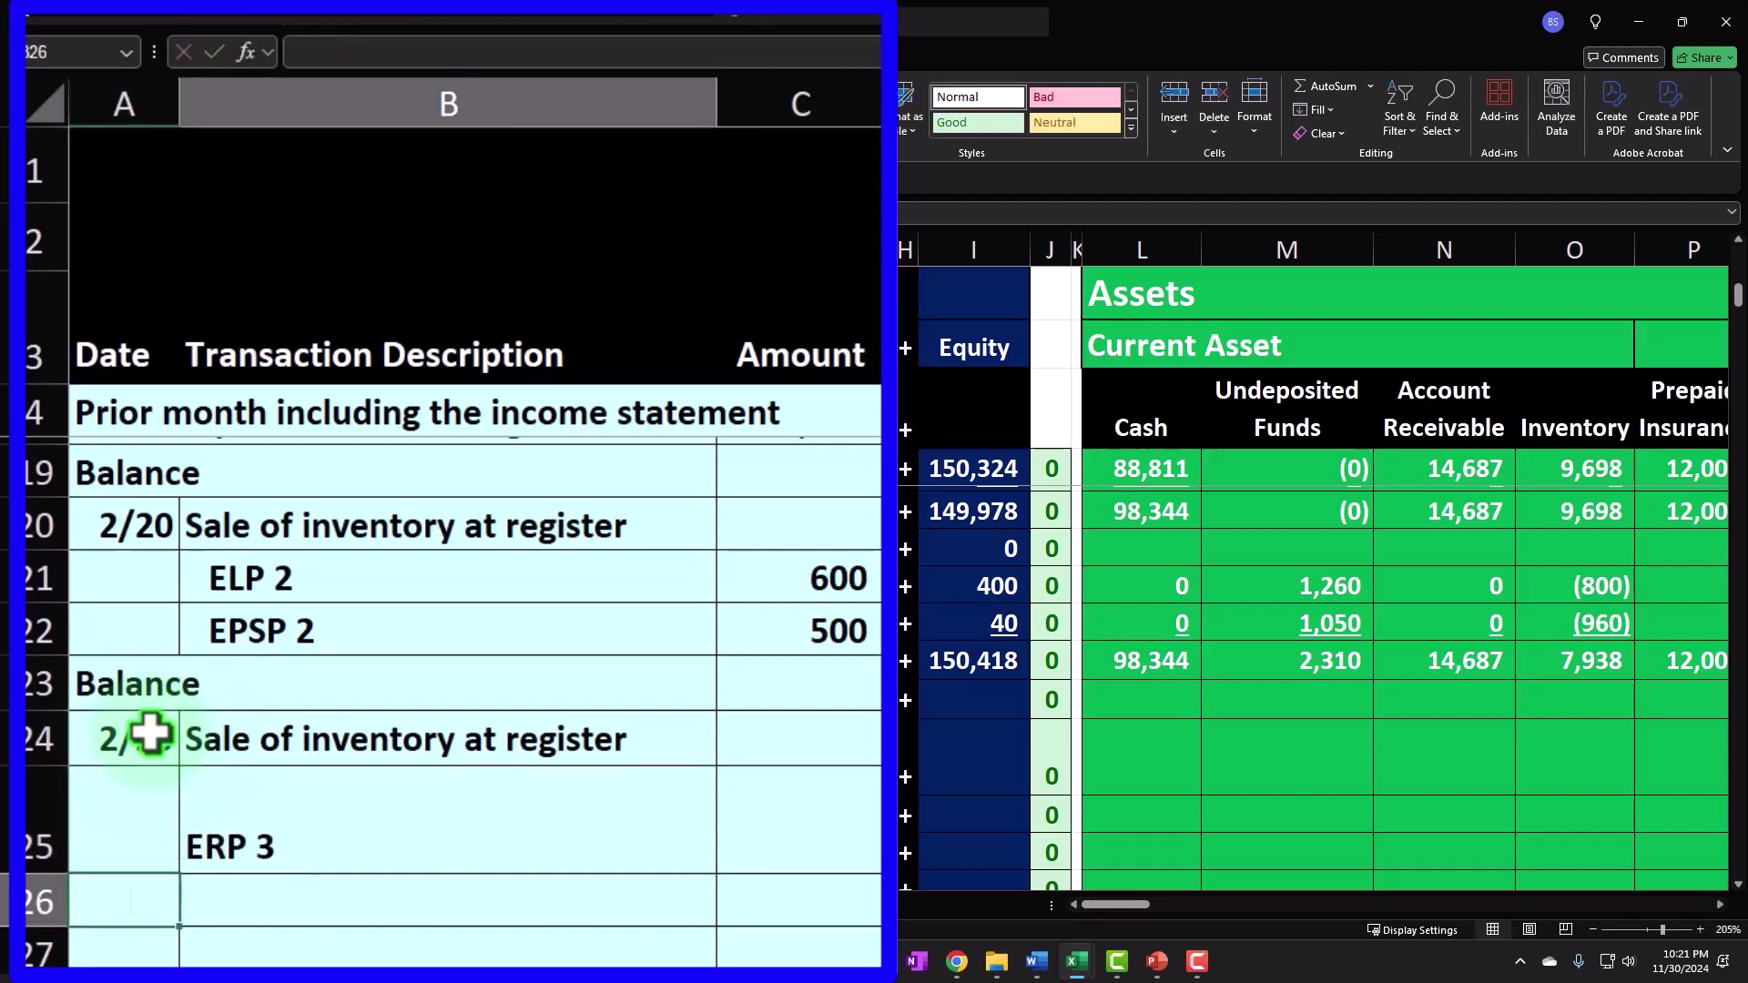
{"action": "type", "text": "D"}
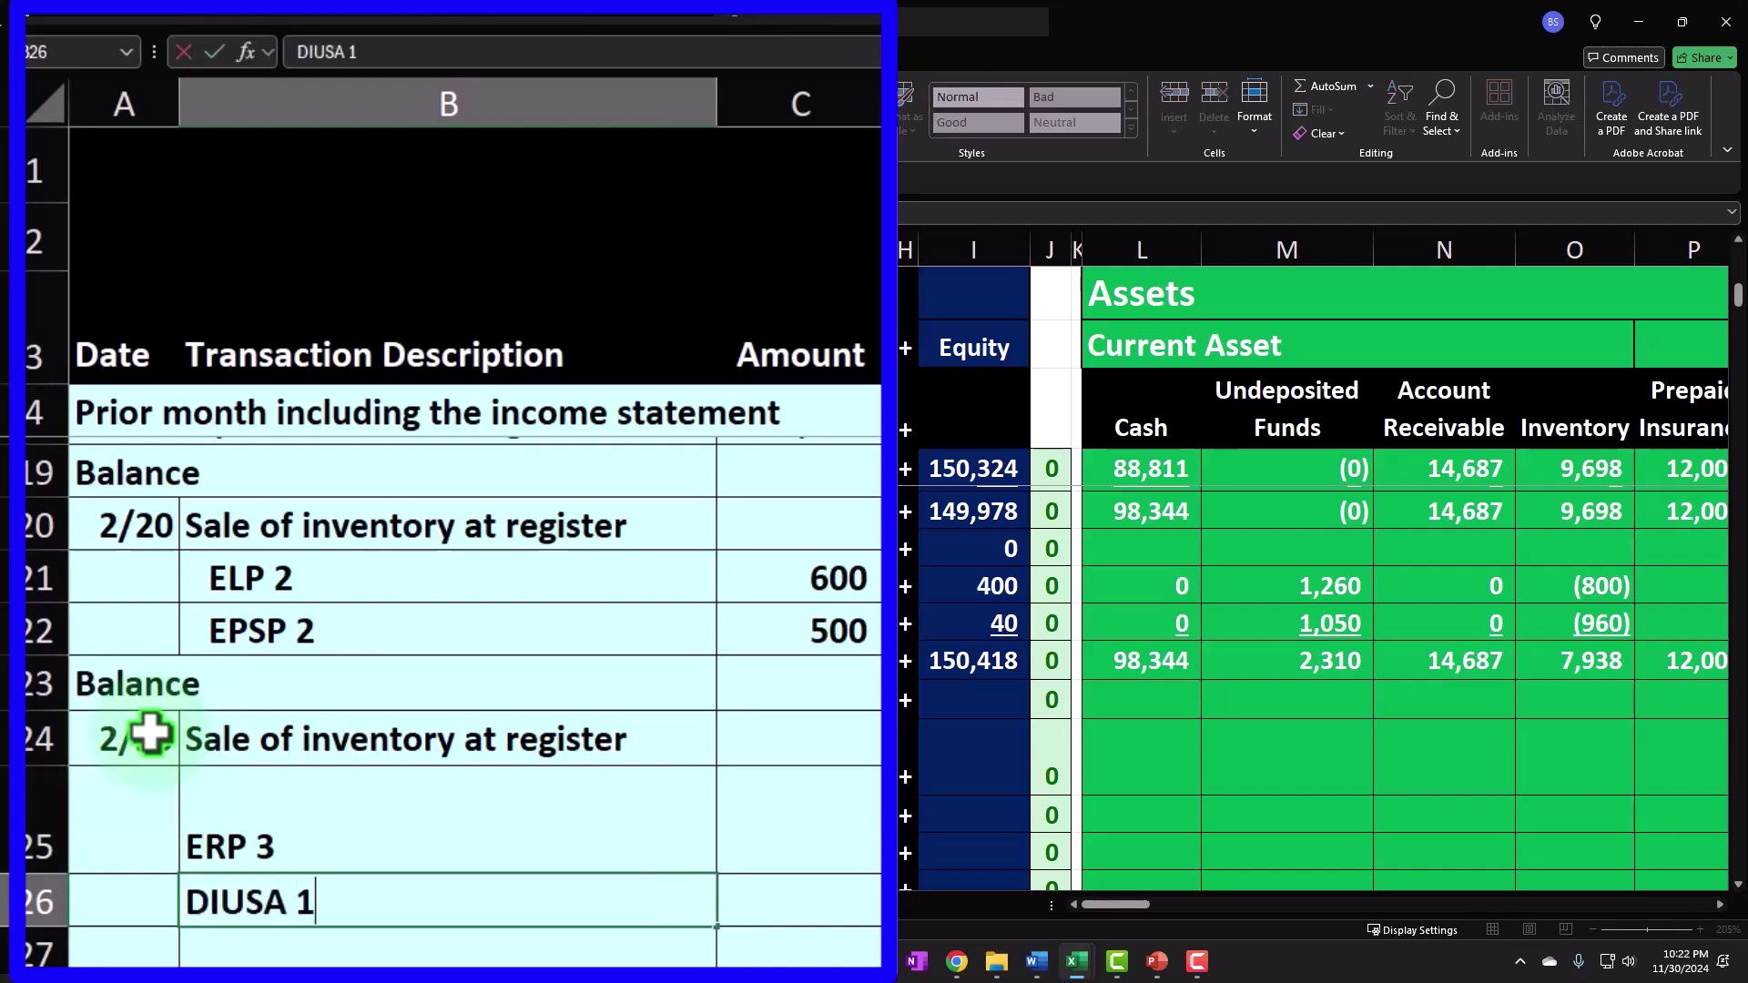
{"action": "type", "text": "IUSA 1"}
{"action": "key", "text": "Down"}
{"action": "double_click", "coordinate": [213, 903]}
{"action": "key", "text": "BackSpace"}
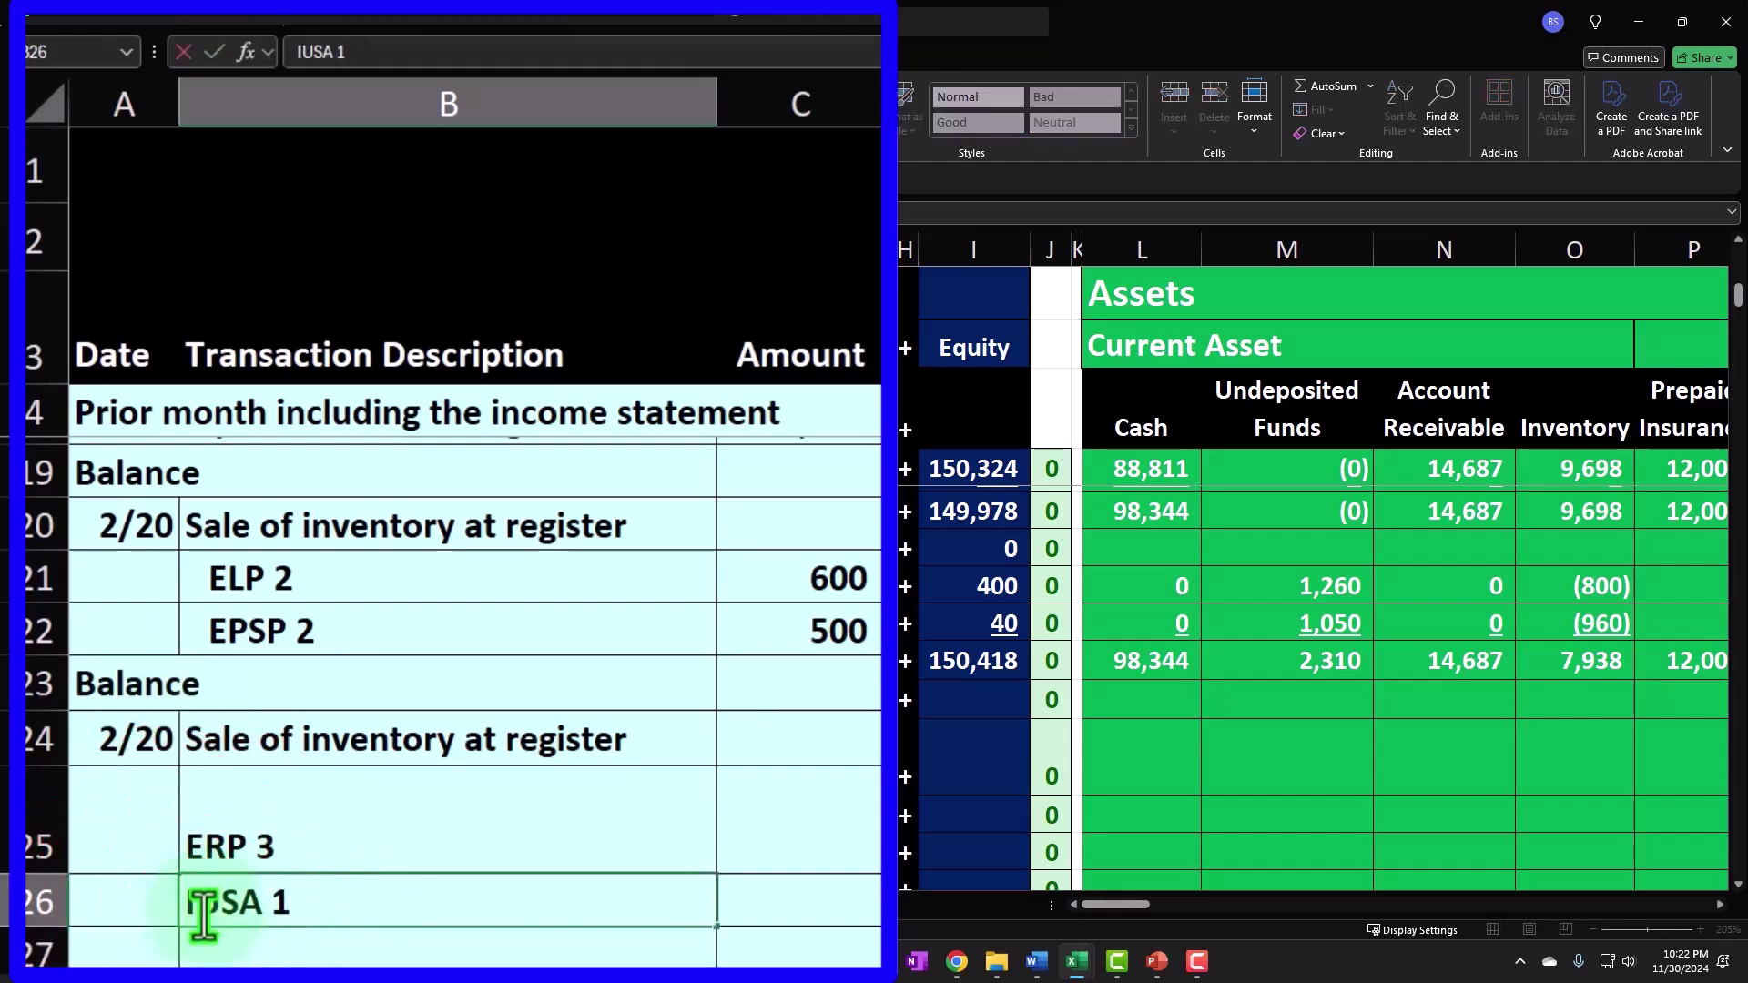
{"action": "type", "text": "G"}
{"action": "key", "text": "Return"}
{"action": "type", "text": "DU"}
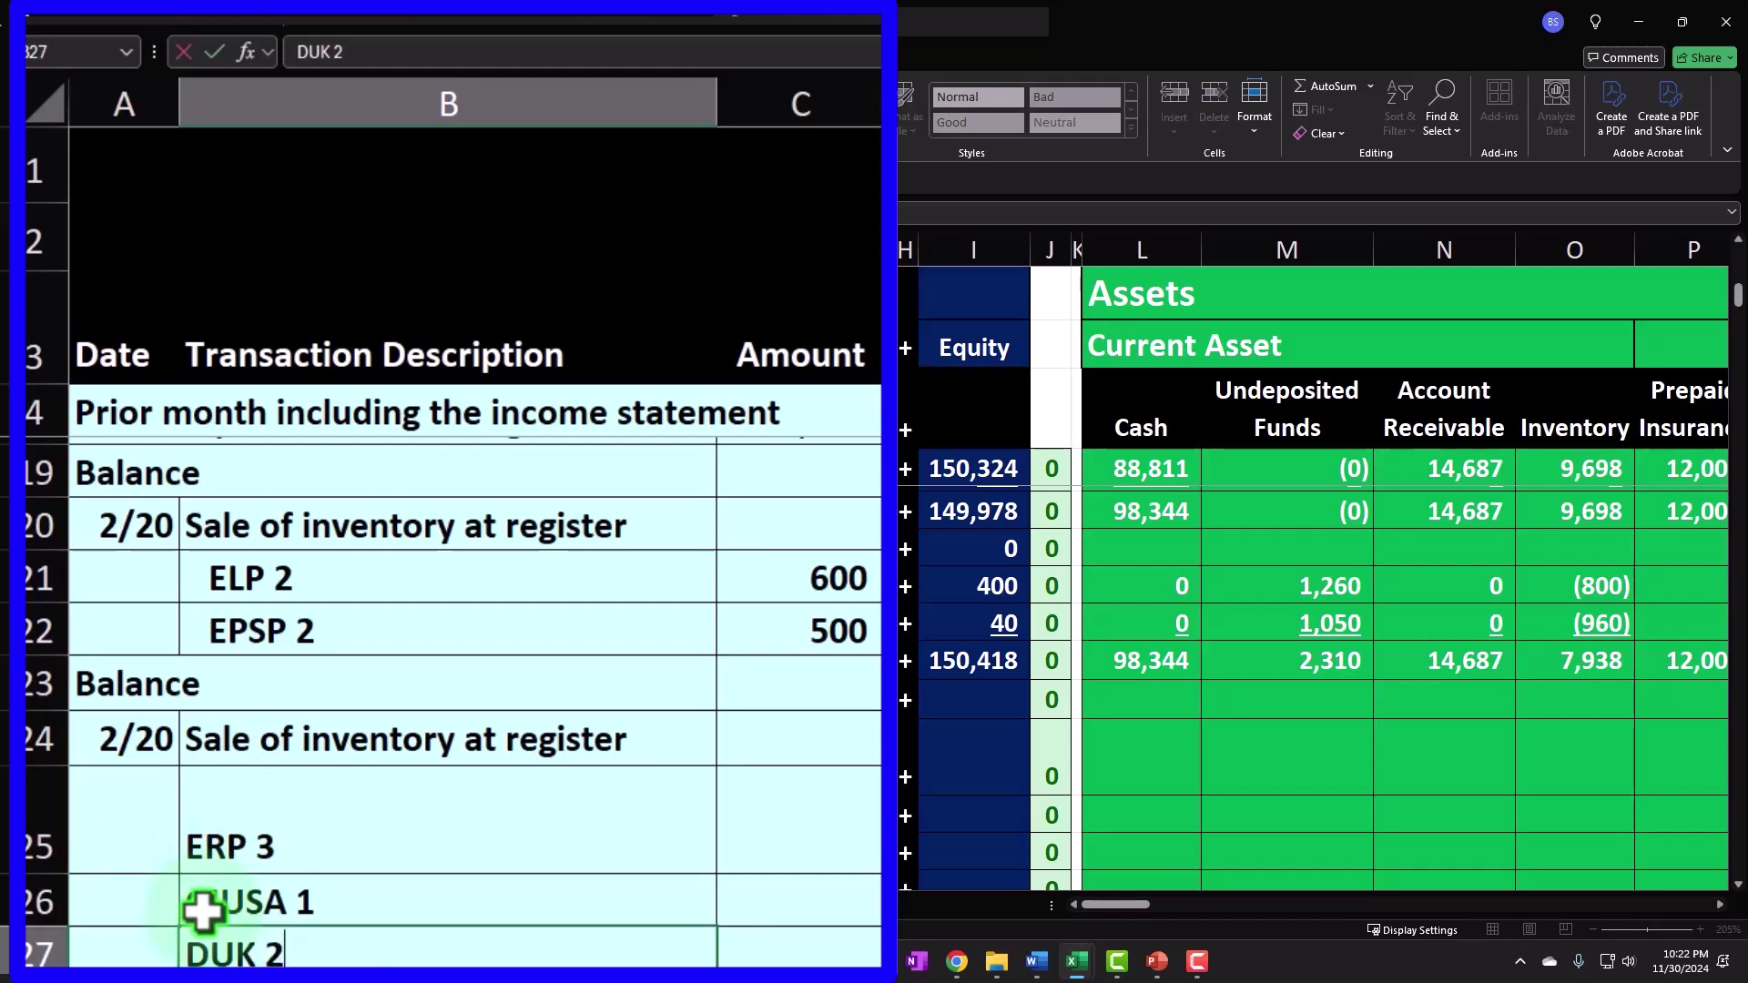
{"action": "type", "text": "K 2"}
{"action": "key", "text": "Return"}
Step: Enter the unit sales prices 550 for ERP, 380 for GIUSA and 32 for DUK in C25:C27
{"action": "key", "text": "Up"}
{"action": "key", "text": "Up"}
{"action": "key", "text": "Up"}
{"action": "key", "text": "Right"}
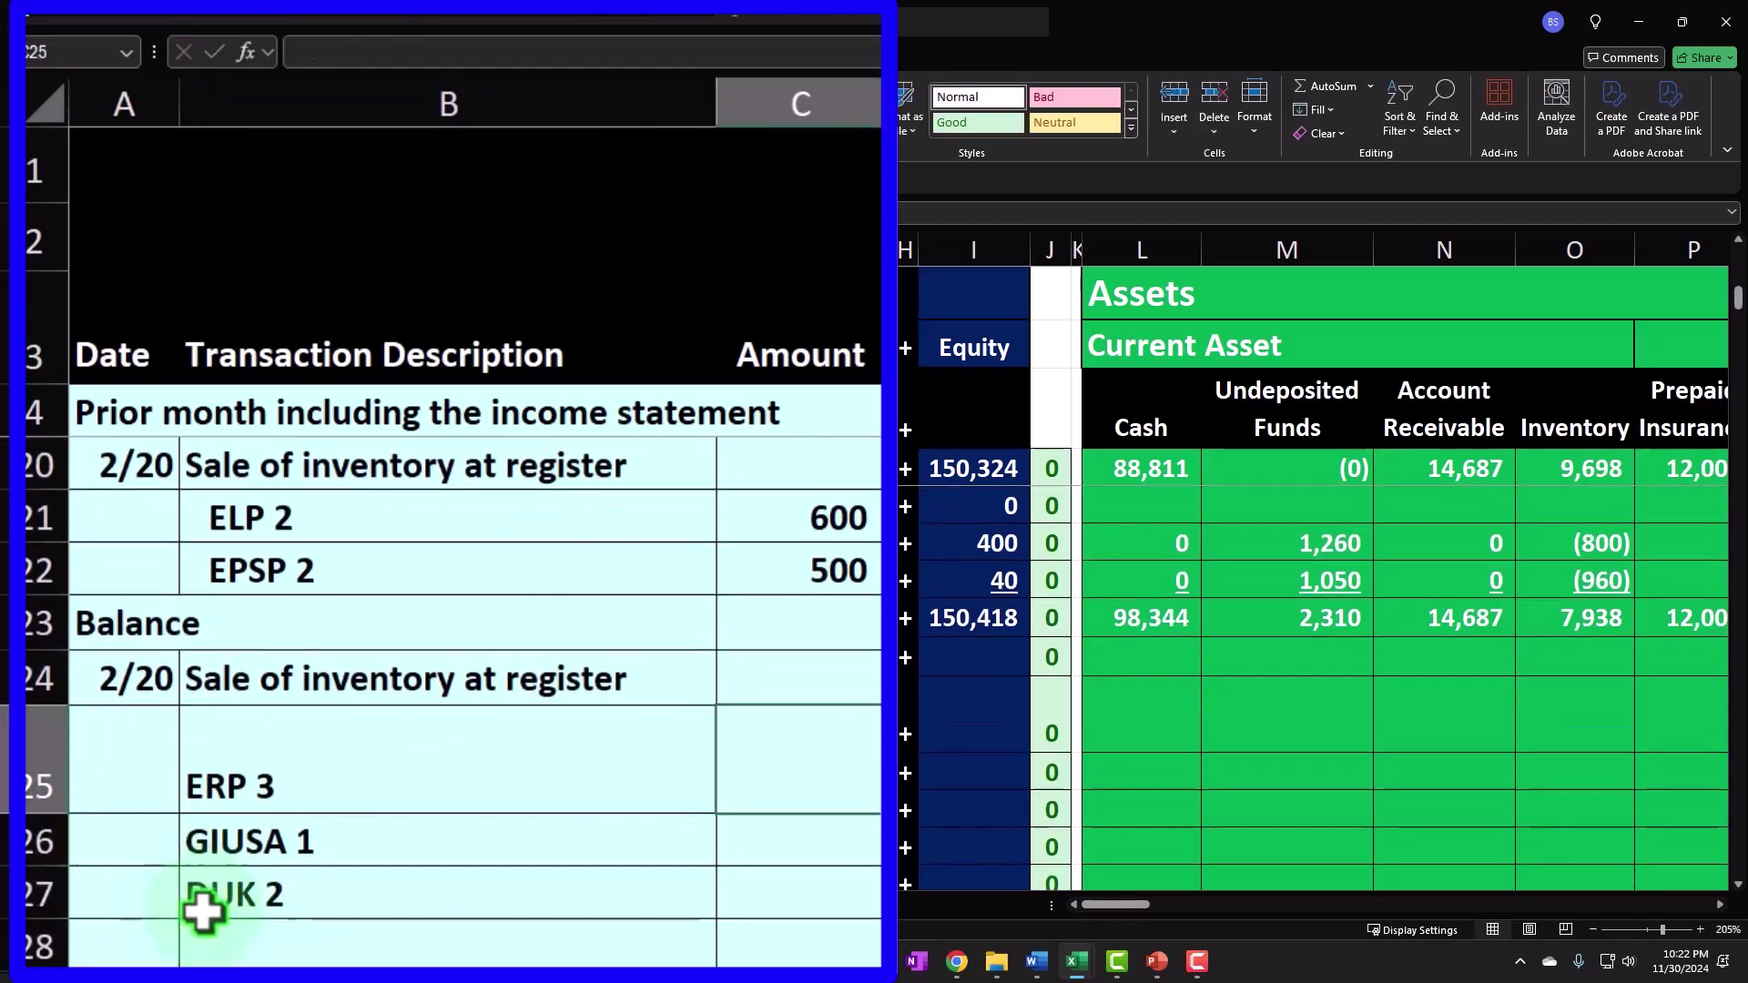
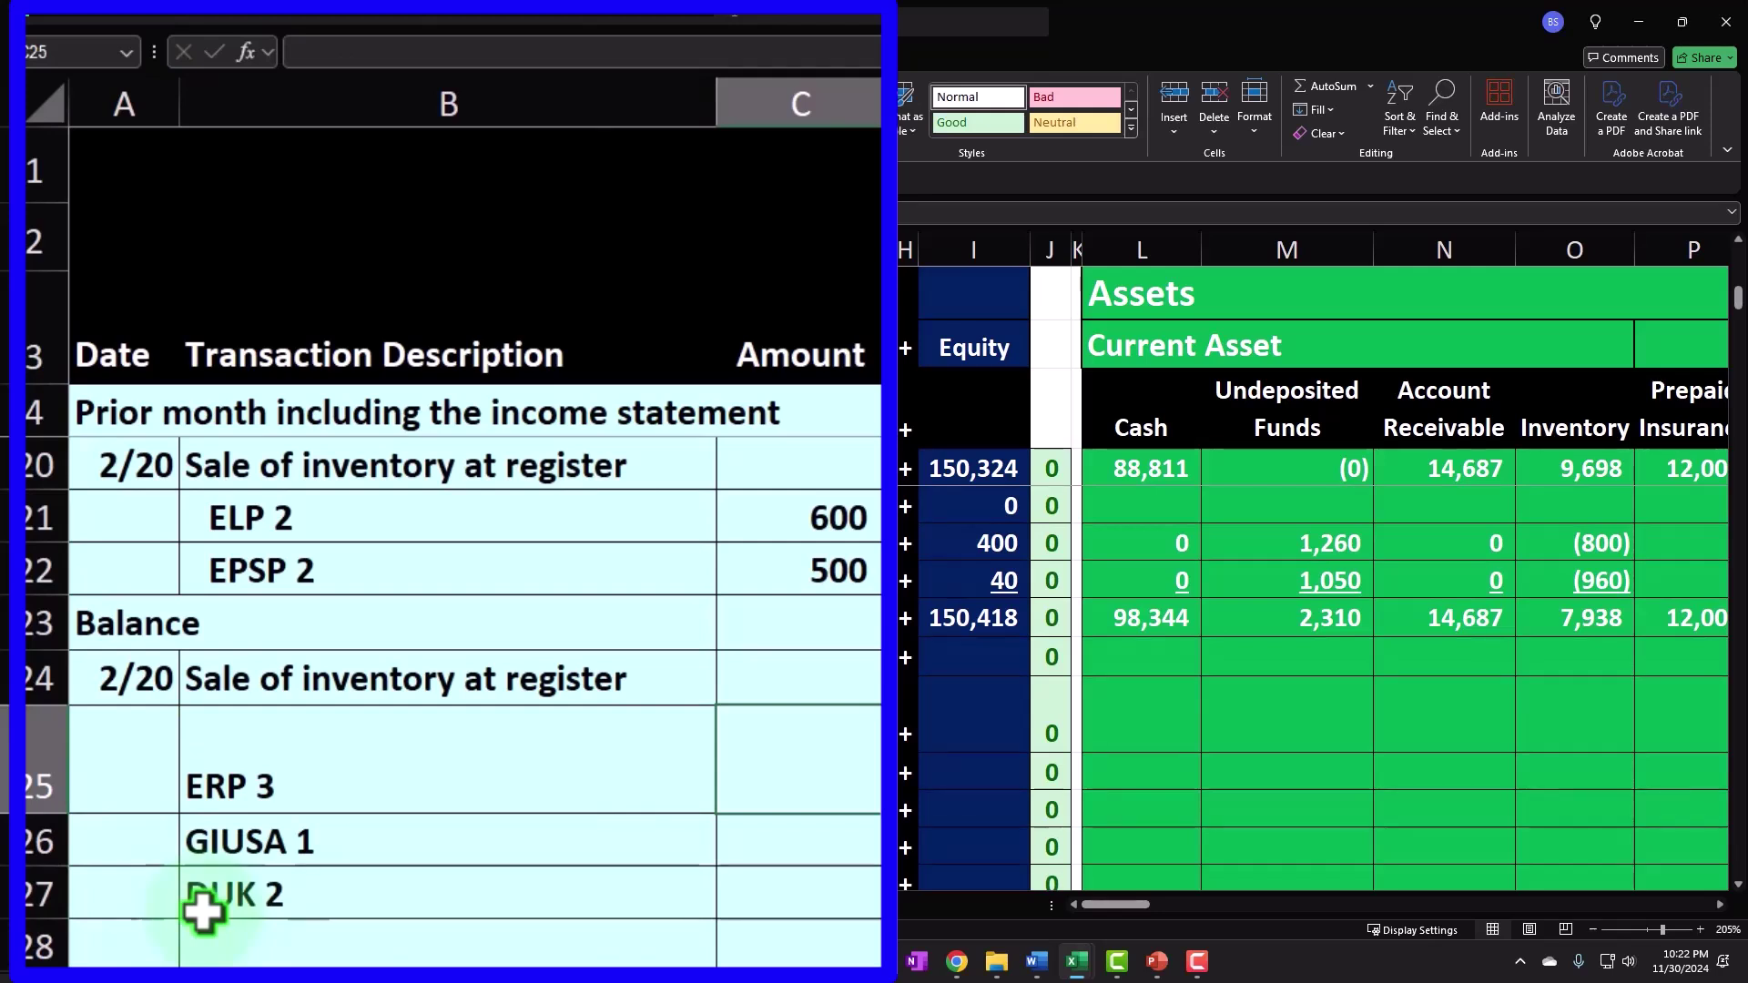
{"action": "type", "text": "550"}
{"action": "key", "text": "Return"}
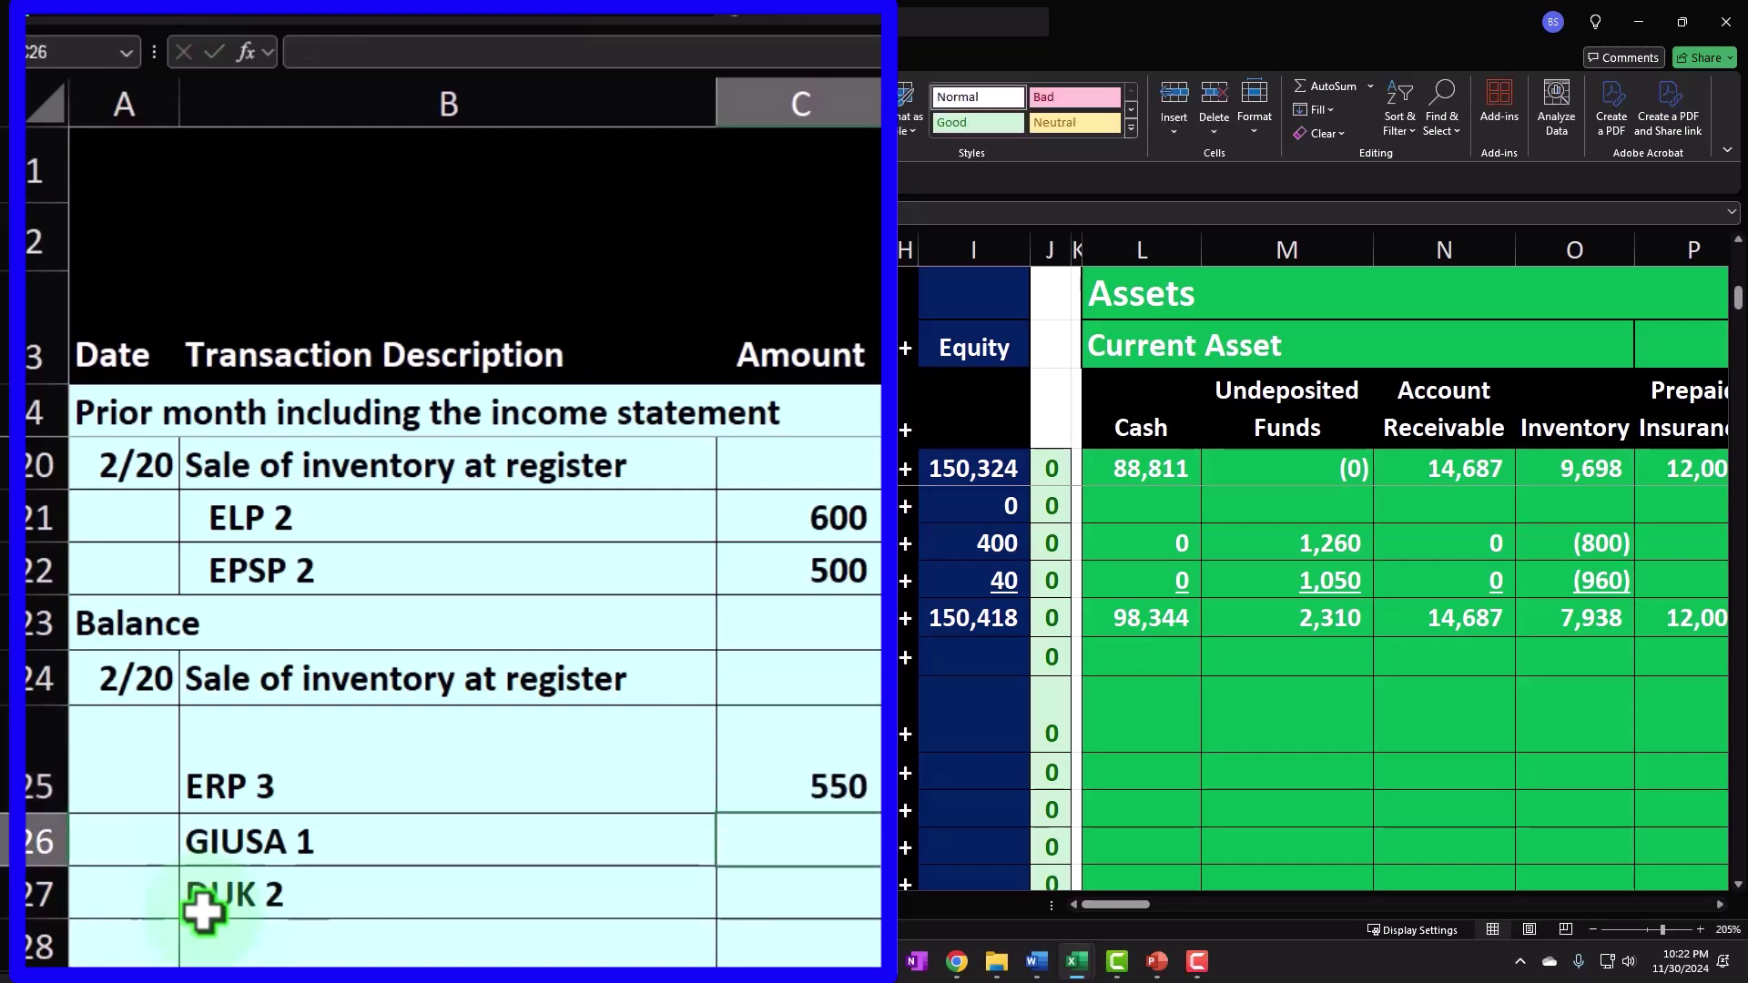
{"action": "type", "text": "380"}
{"action": "key", "text": "Return"}
{"action": "type", "text": "32"}
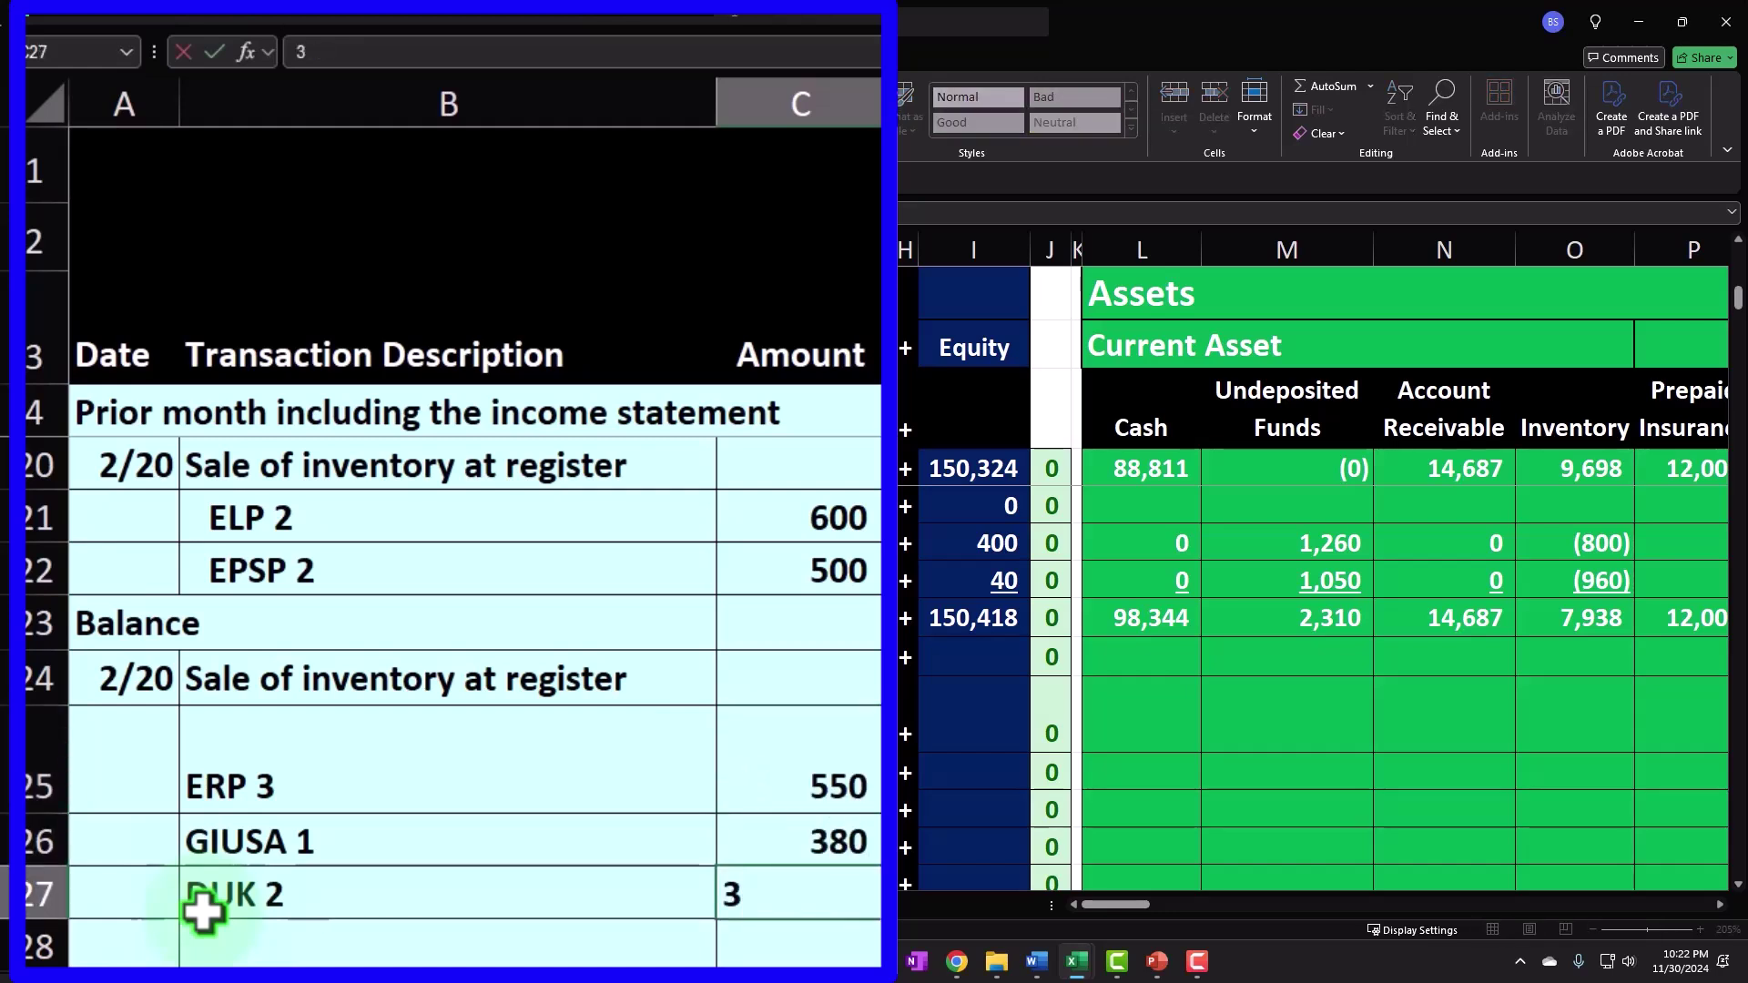
{"action": "key", "text": "Return"}
Step: Record the ERP 3 sale including 5% sales tax in Undeposited Funds, cell M25, as =C25*3*1.05
{"action": "key", "text": "Up"}
{"action": "key", "text": "Up"}
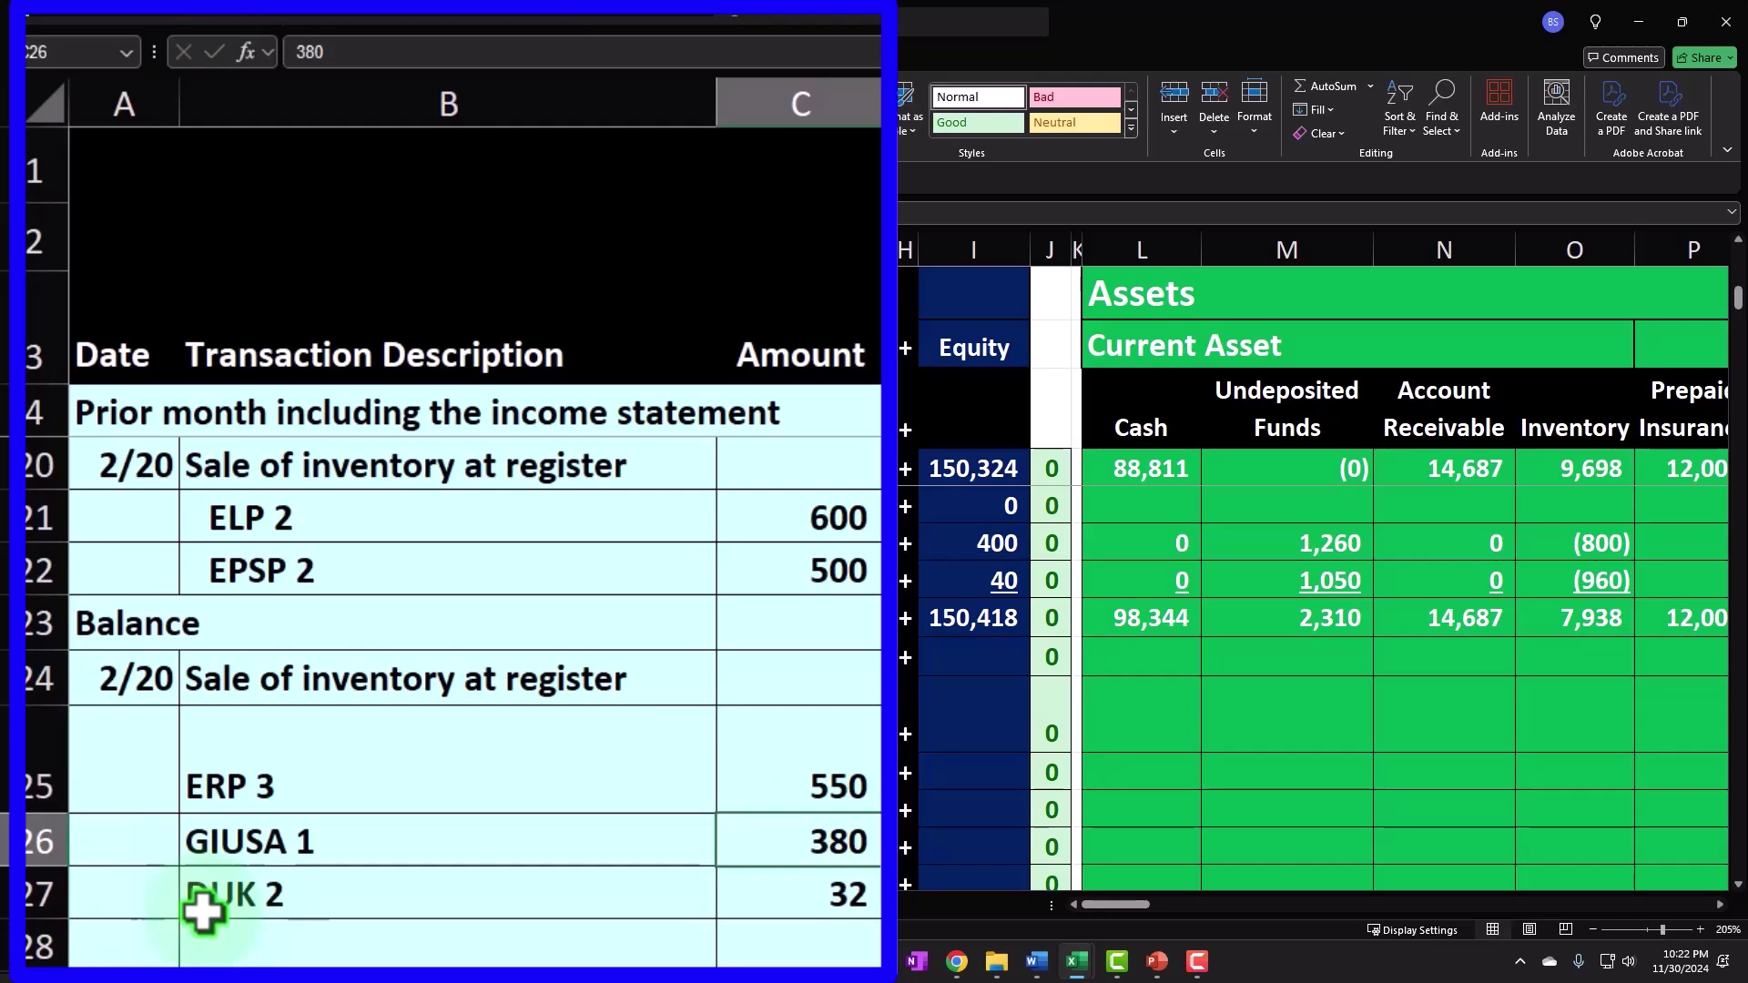
{"action": "key", "text": "Up"}
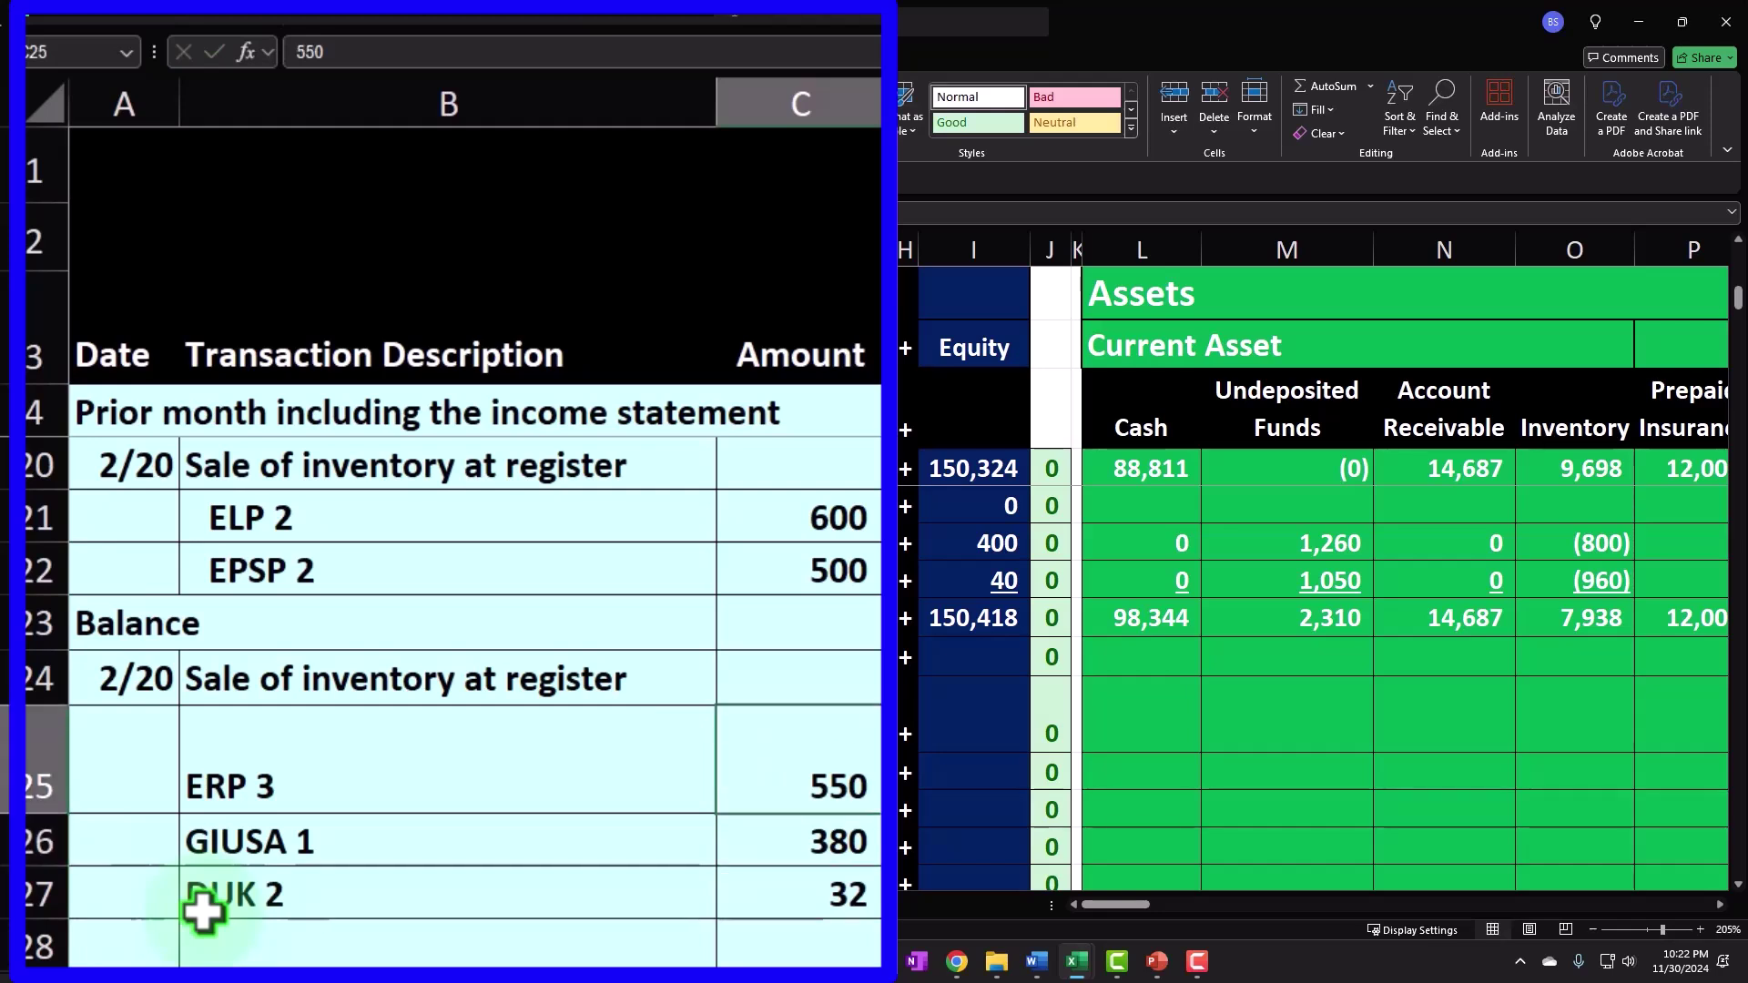
{"action": "key", "text": "Right"}
{"action": "key", "text": "Right"}
{"action": "key", "text": "Right"}
{"action": "key", "text": "Right"}
{"action": "key", "text": "Right"}
{"action": "key", "text": "Right"}
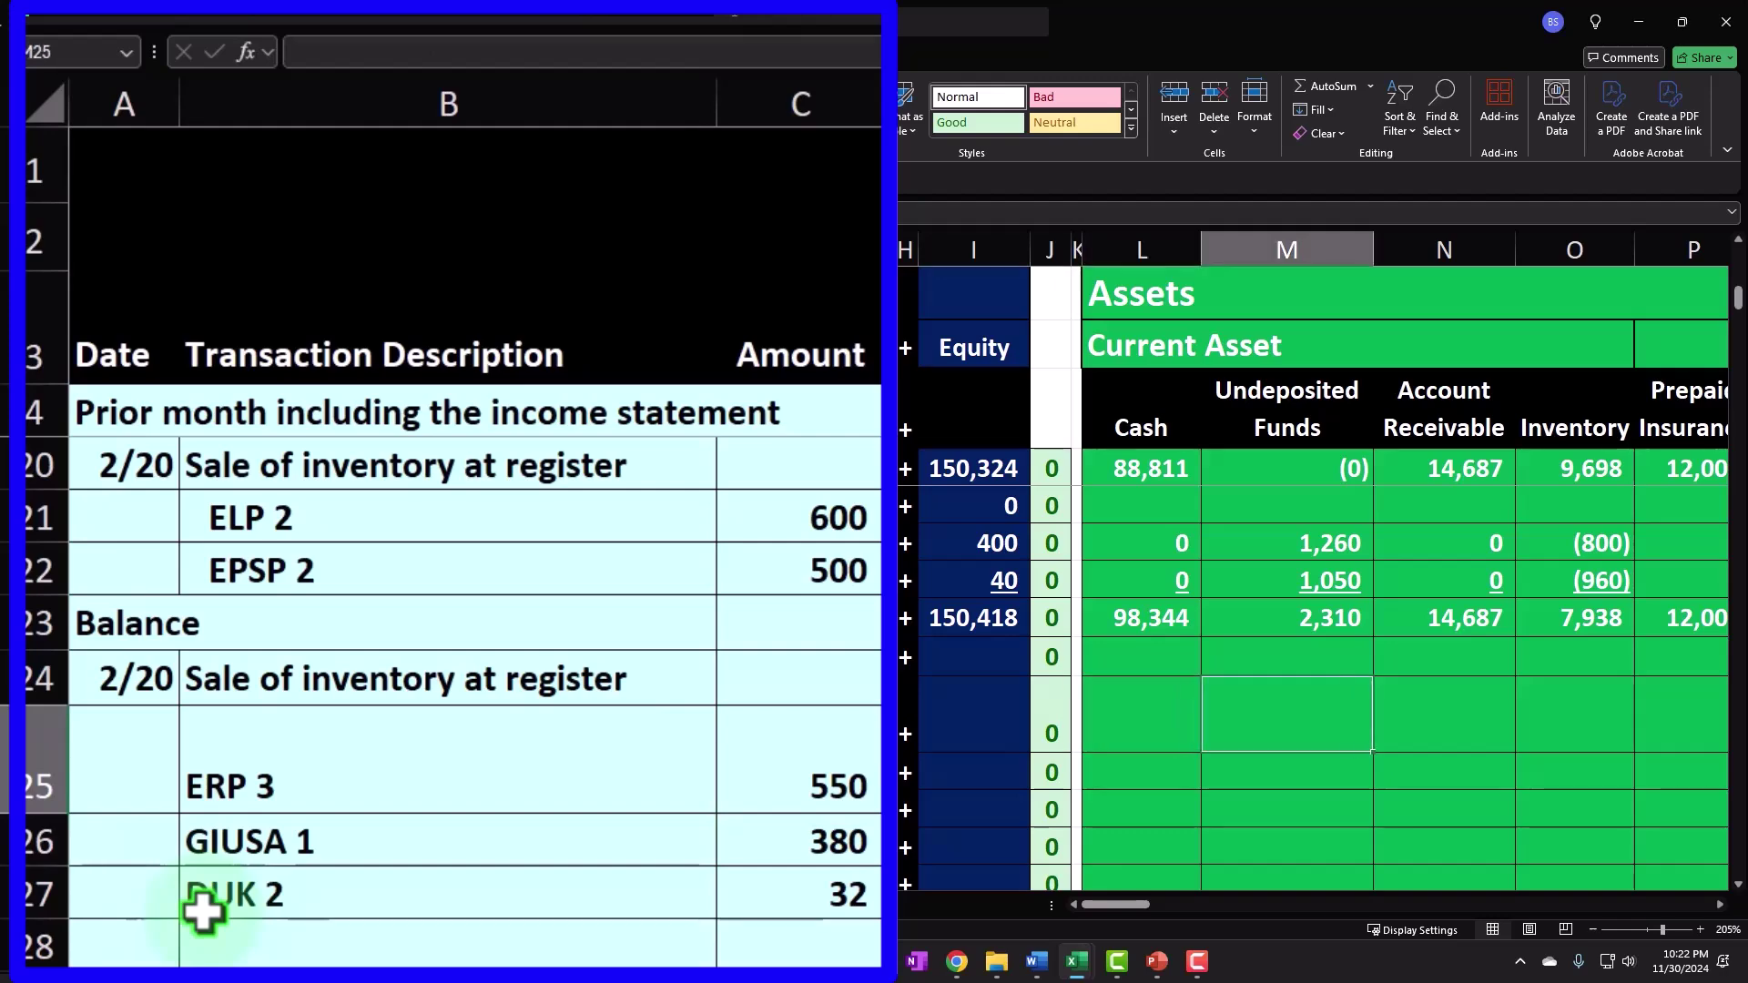
{"action": "type", "text": "="}
{"action": "key", "text": "Left"}
{"action": "key", "text": "Left"}
{"action": "key", "text": "Left"}
{"action": "key", "text": "Left"}
{"action": "key", "text": "Left"}
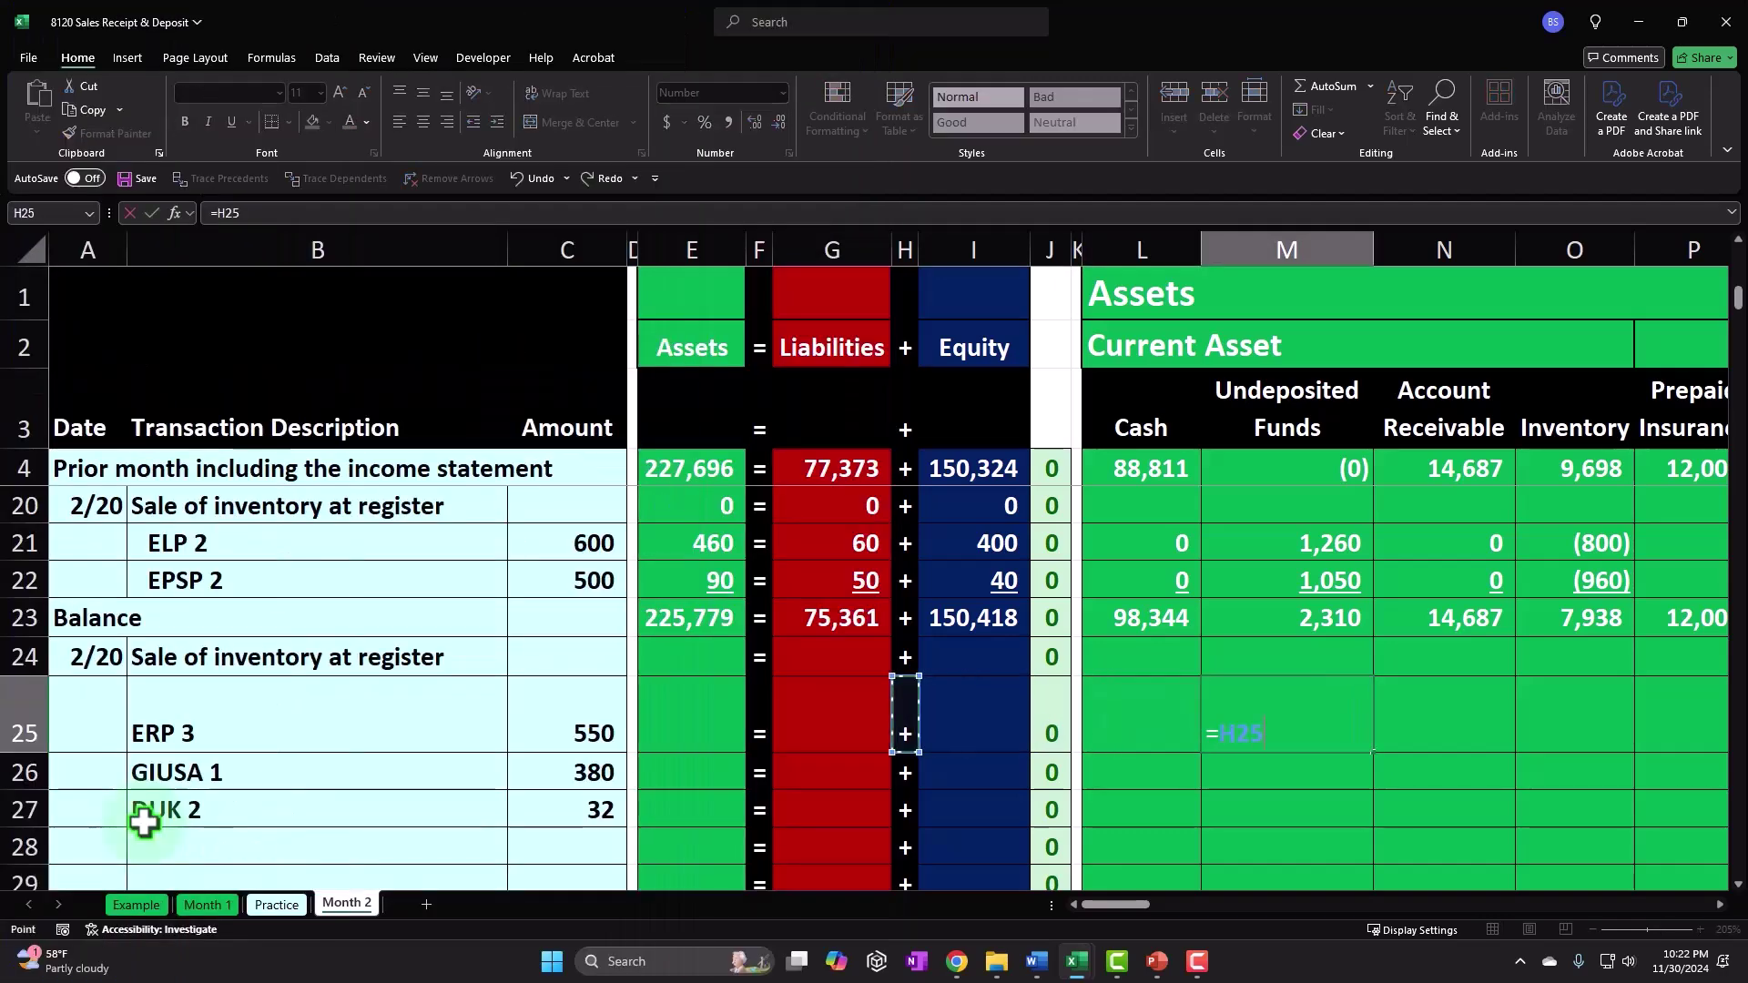
{"action": "type", "text": "*3"}
{"action": "key", "text": "ctrl+Return"}
{"action": "double_click", "coordinate": [1230, 690]}
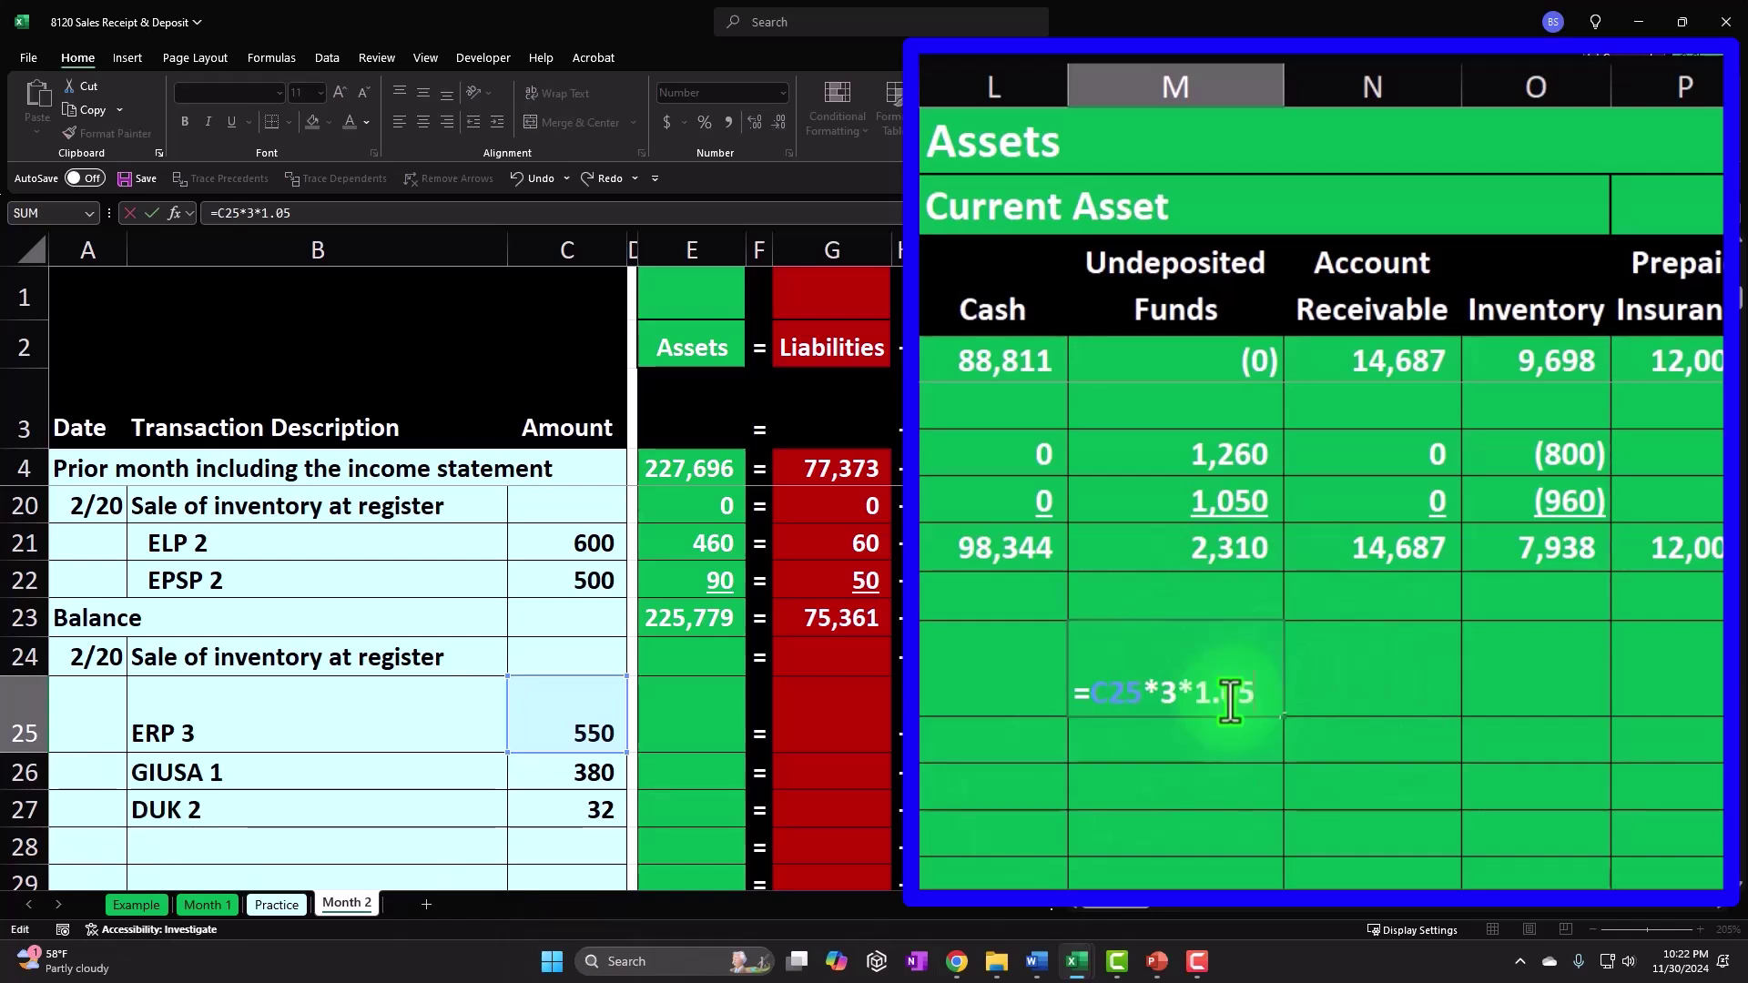
{"action": "key", "text": "ctrl+Return"}
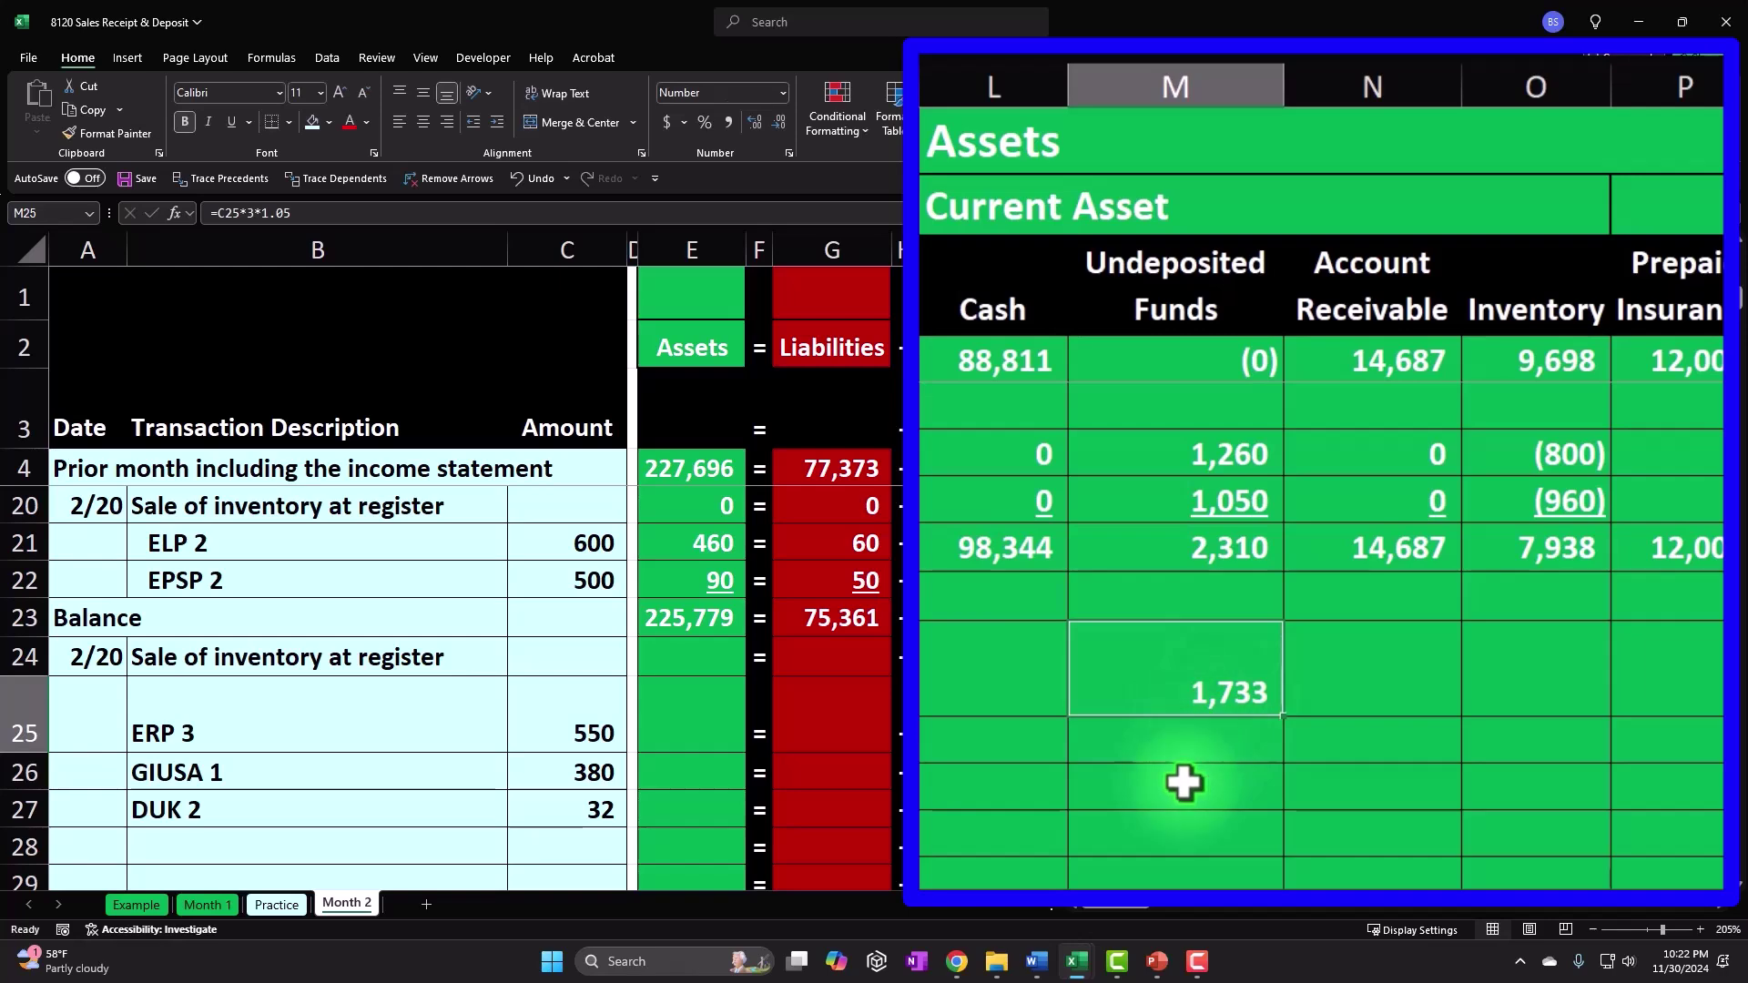
Step: Record the ERP 3 sales revenue without tax in the Sales column, cell AD25, as =C25*3
{"action": "key", "text": "Right"}
{"action": "key", "text": "Right"}
{"action": "key", "text": "Right"}
{"action": "key", "text": "Right"}
{"action": "key", "text": "Right"}
{"action": "key", "text": "Right"}
{"action": "key", "text": "Right"}
{"action": "key", "text": "Right"}
{"action": "key", "text": "Right"}
{"action": "key", "text": "Right"}
{"action": "key", "text": "Right"}
{"action": "key", "text": "Right"}
{"action": "key", "text": "Right"}
{"action": "key", "text": "Right"}
{"action": "key", "text": "Right"}
{"action": "key", "text": "Right"}
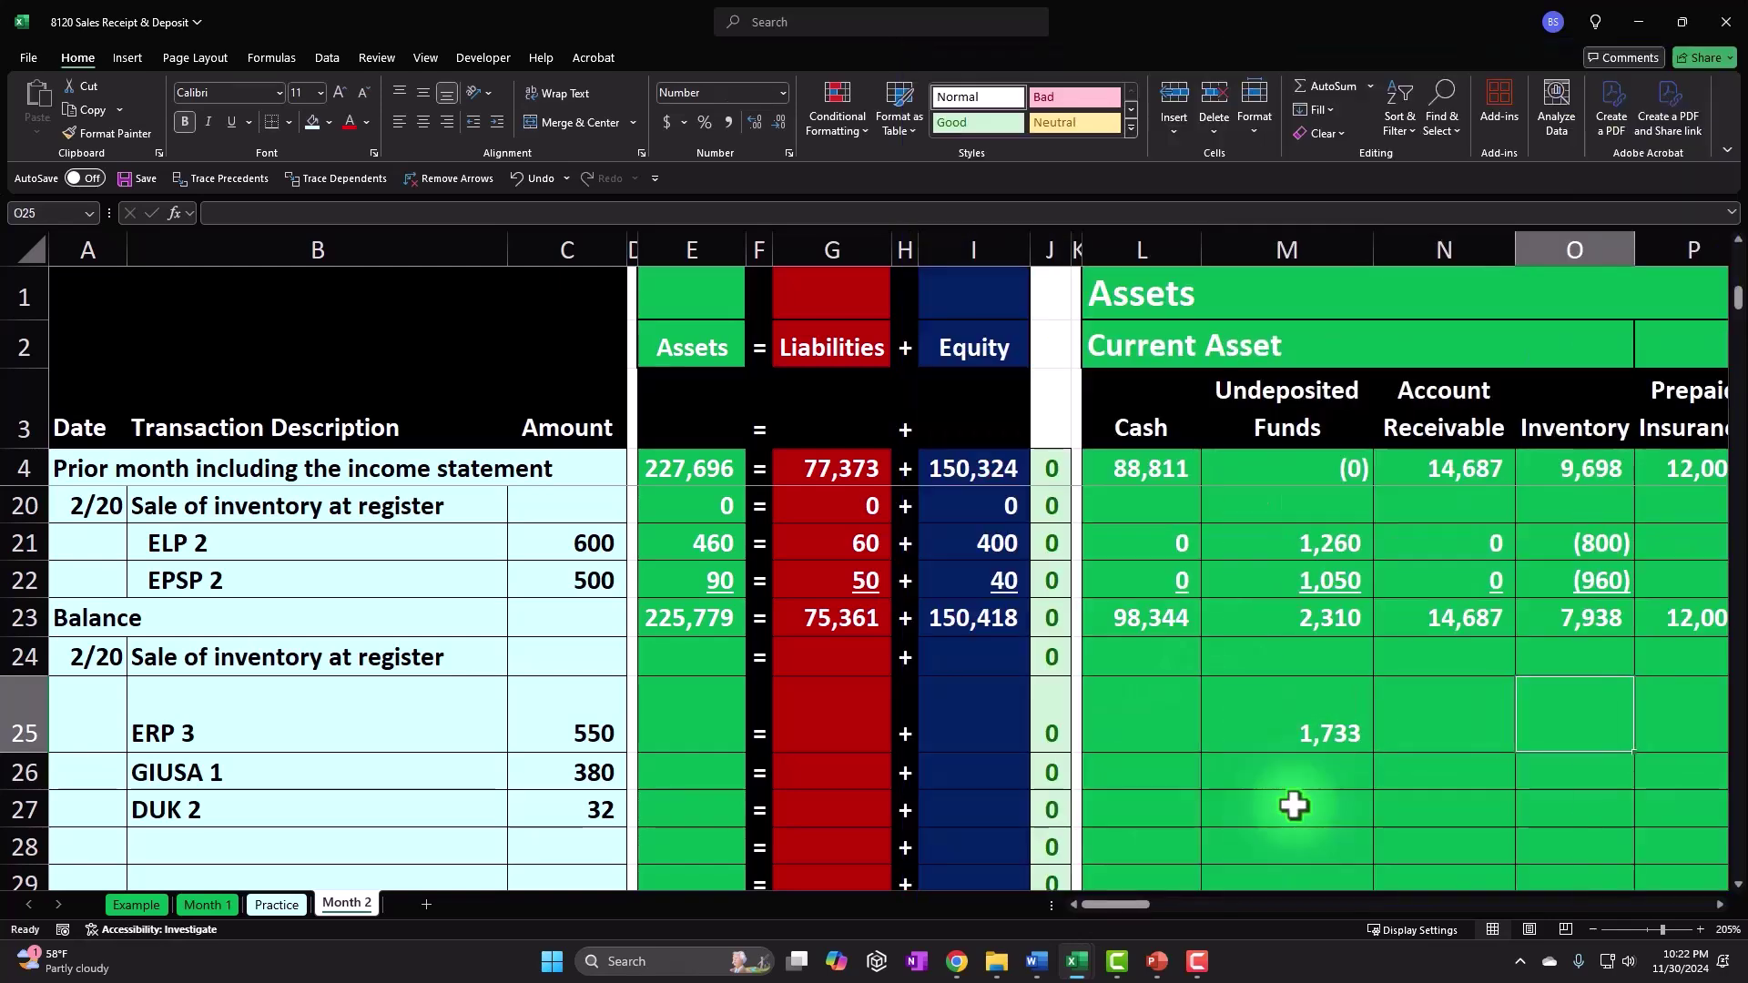
{"action": "key", "text": "Right"}
{"action": "key", "text": "Right"}
{"action": "key", "text": "Left"}
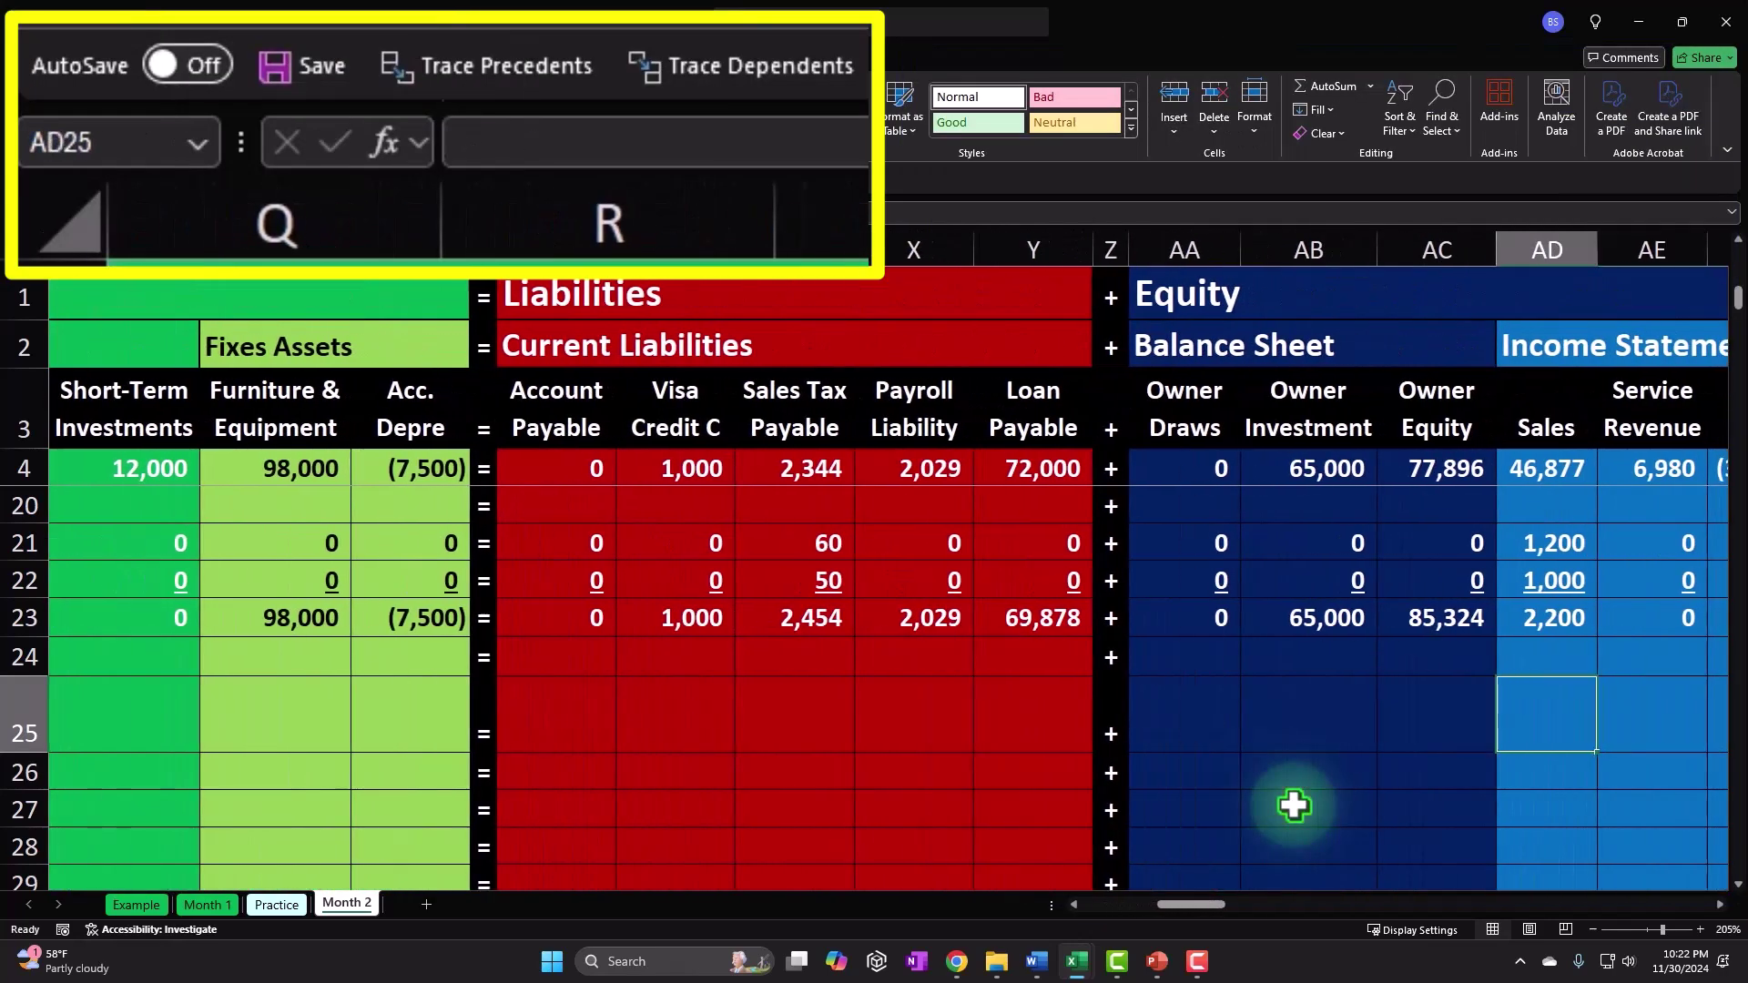
{"action": "type", "text": "="}
{"action": "key", "text": "Left"}
{"action": "key", "text": "Left"}
{"action": "key", "text": "Left"}
{"action": "key", "text": "Left"}
{"action": "key", "text": "Left"}
{"action": "key", "text": "Left"}
{"action": "key", "text": "Left"}
{"action": "key", "text": "Left"}
{"action": "key", "text": "Left"}
{"action": "key", "text": "Left"}
{"action": "key", "text": "Left"}
{"action": "key", "text": "Left"}
{"action": "key", "text": "Left"}
{"action": "key", "text": "Left"}
{"action": "key", "text": "Left"}
{"action": "key", "text": "Left"}
{"action": "key", "text": "Left"}
{"action": "key", "text": "Left"}
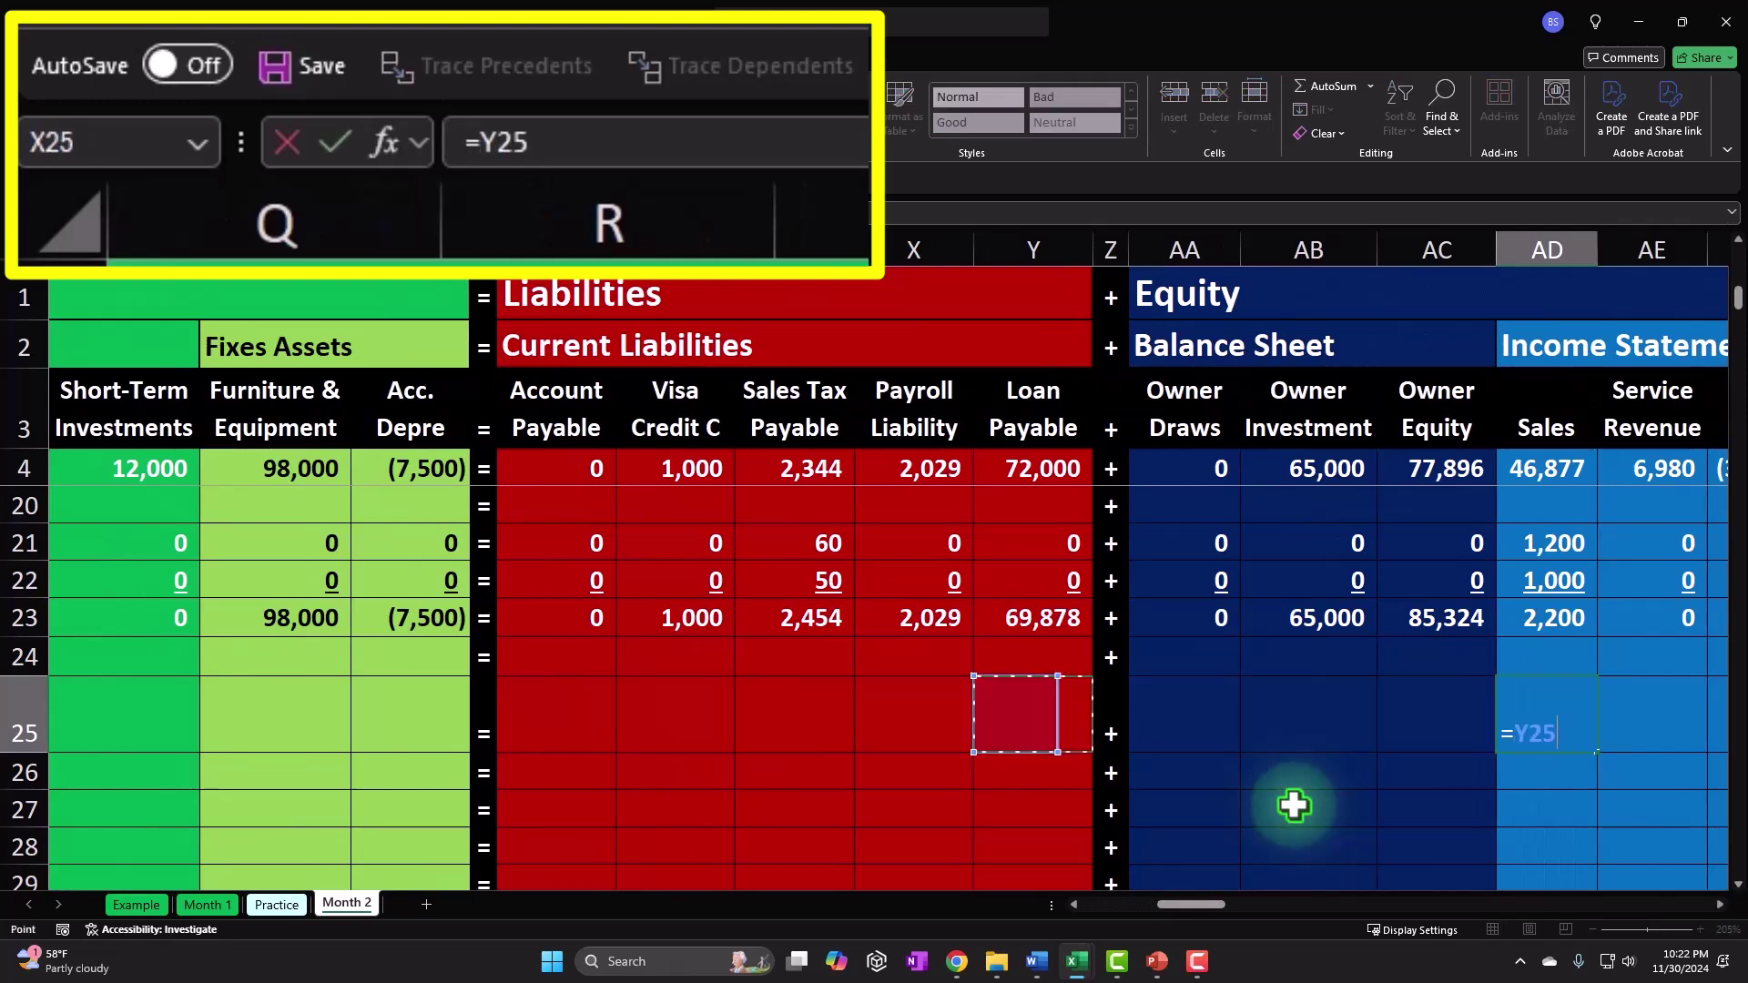
{"action": "key", "text": "Left"}
{"action": "key", "text": "Left"}
{"action": "key", "text": "Left"}
{"action": "key", "text": "Left"}
{"action": "key", "text": "Left"}
{"action": "key", "text": "Left"}
{"action": "key", "text": "Left"}
{"action": "key", "text": "Left"}
{"action": "key", "text": "Left"}
{"action": "key", "text": "Left"}
{"action": "key", "text": "Left"}
{"action": "key", "text": "Right"}
{"action": "key", "text": "Right"}
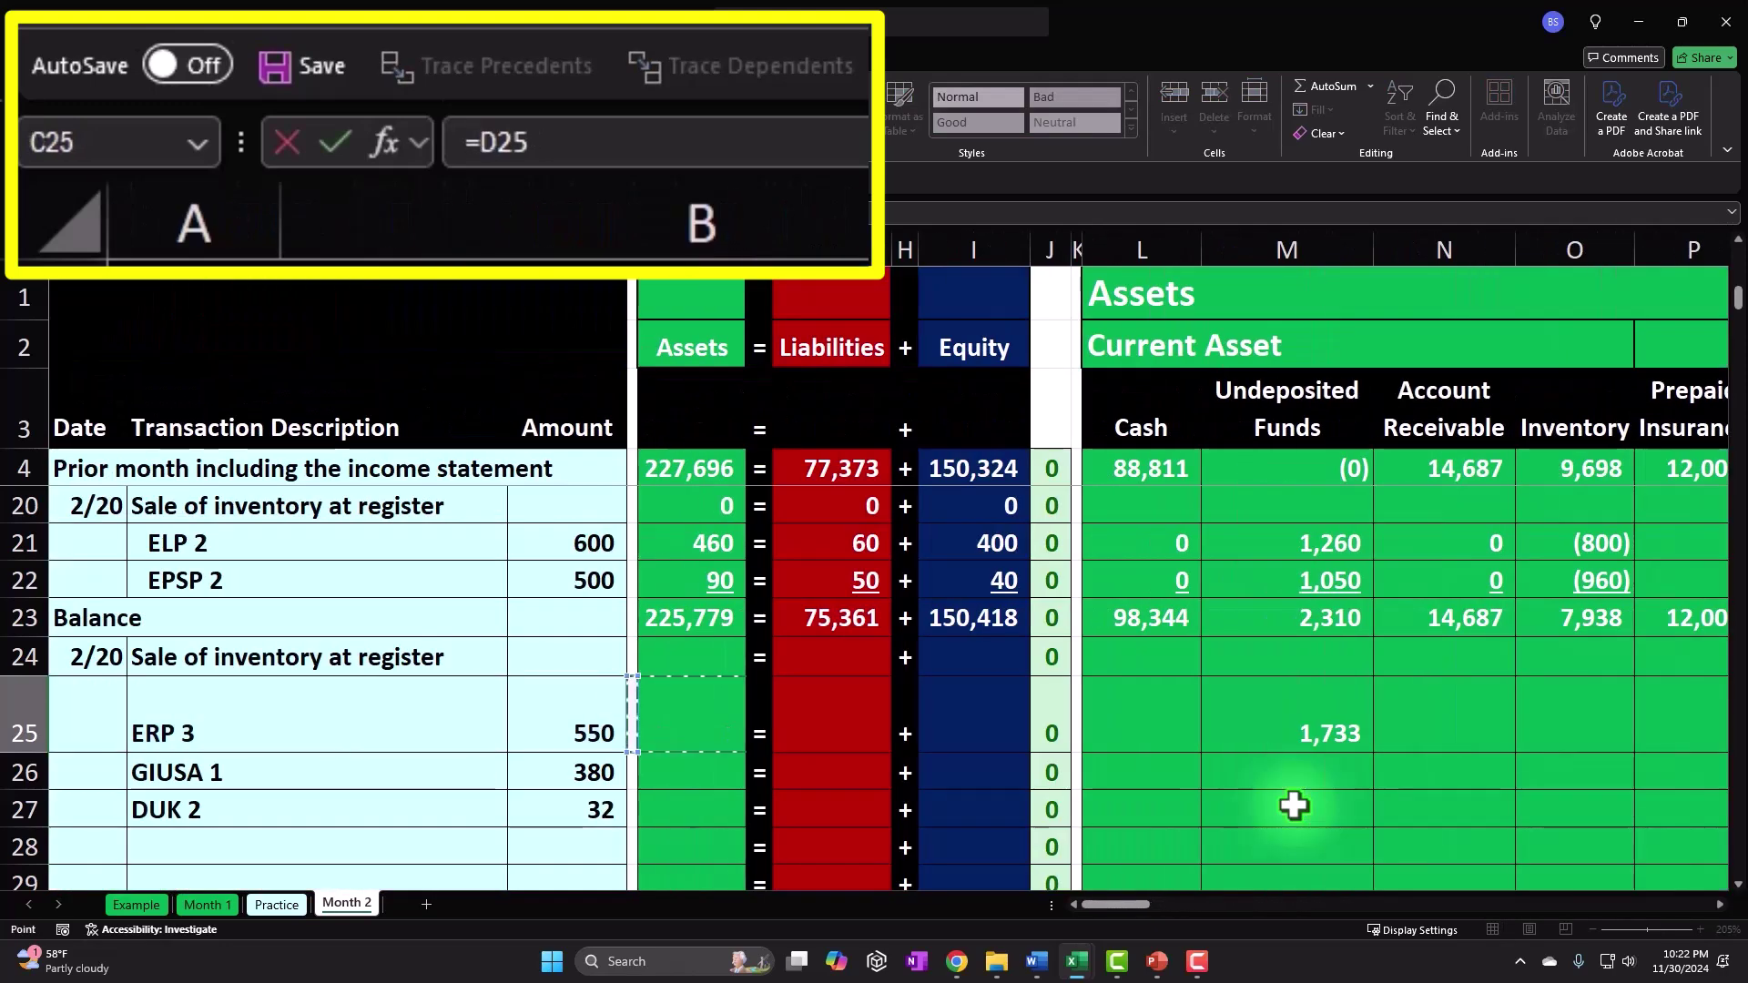
{"action": "type", "text": "3"}
{"action": "key", "text": "Return"}
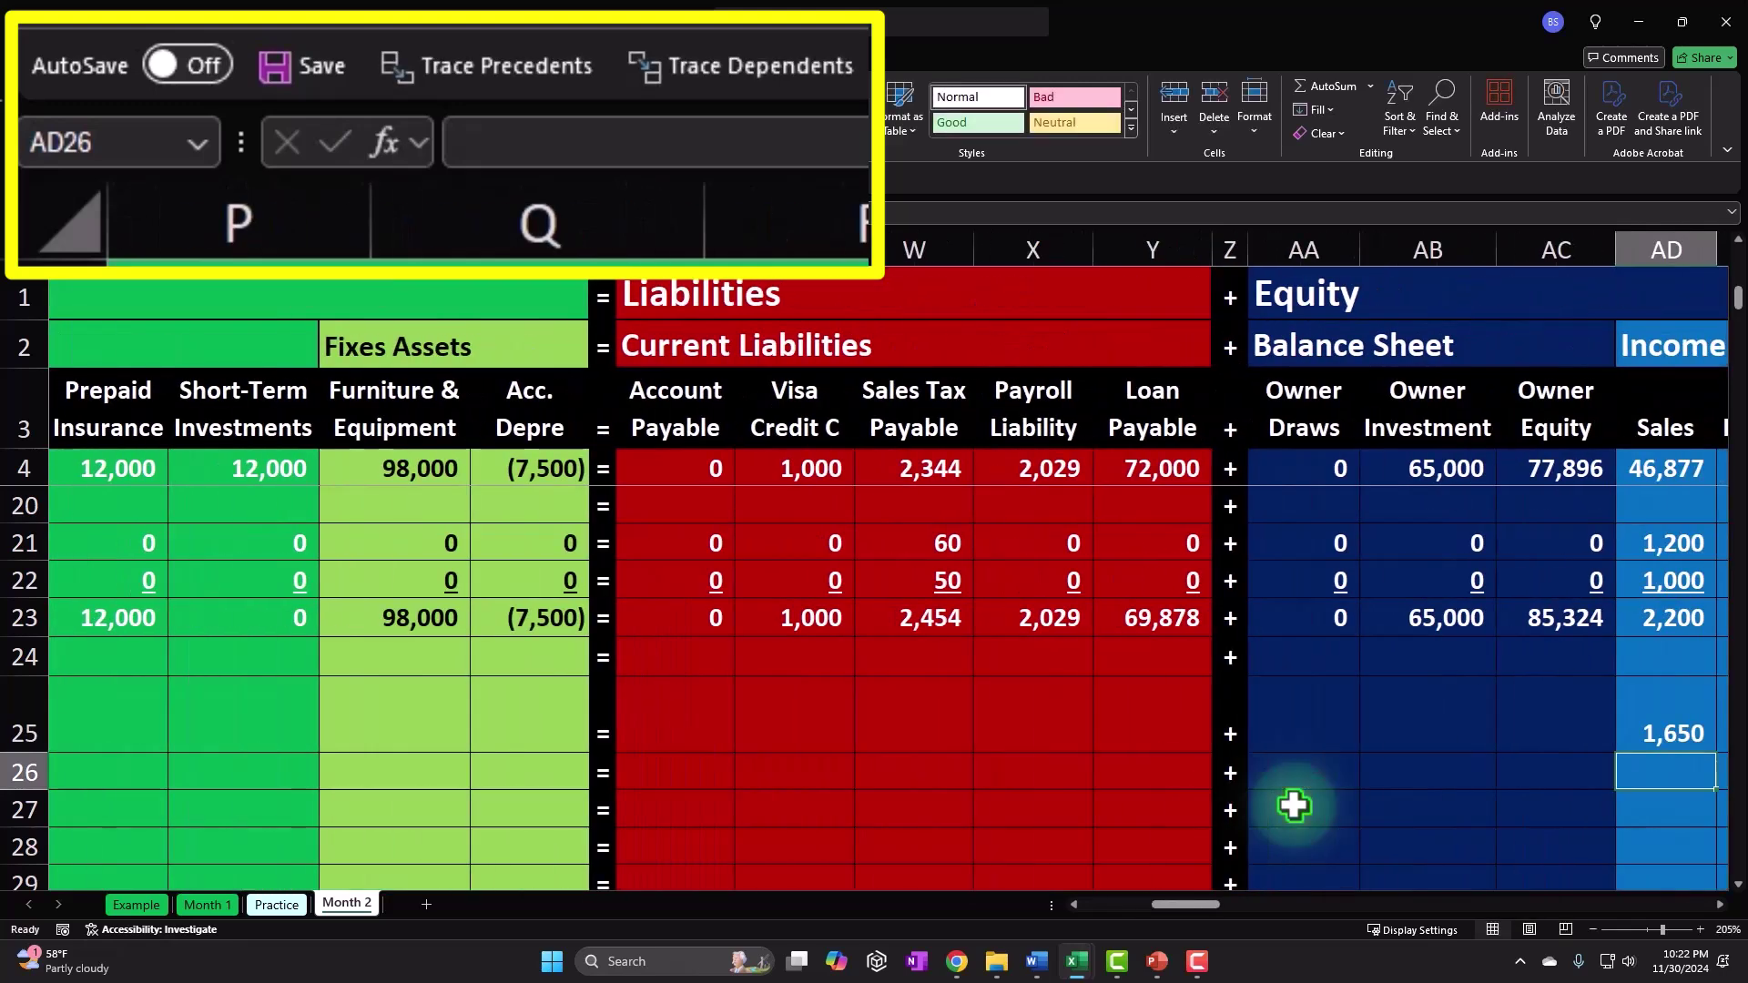
{"action": "key", "text": "Right"}
{"action": "key", "text": "Right"}
{"action": "left_click", "coordinate": [1351, 747]}
{"action": "double_click", "coordinate": [1397, 731]}
{"action": "key", "text": "Return"}
{"action": "left_click", "coordinate": [1395, 736]}
Step: Record the 5% sales tax on the ERP 3 sale in Sales Tax Payable, cell W25, as =C25*3*0.05
{"action": "key", "text": "Left"}
{"action": "key", "text": "Left"}
{"action": "key", "text": "Left"}
{"action": "key", "text": "Left"}
{"action": "key", "text": "Left"}
{"action": "key", "text": "Left"}
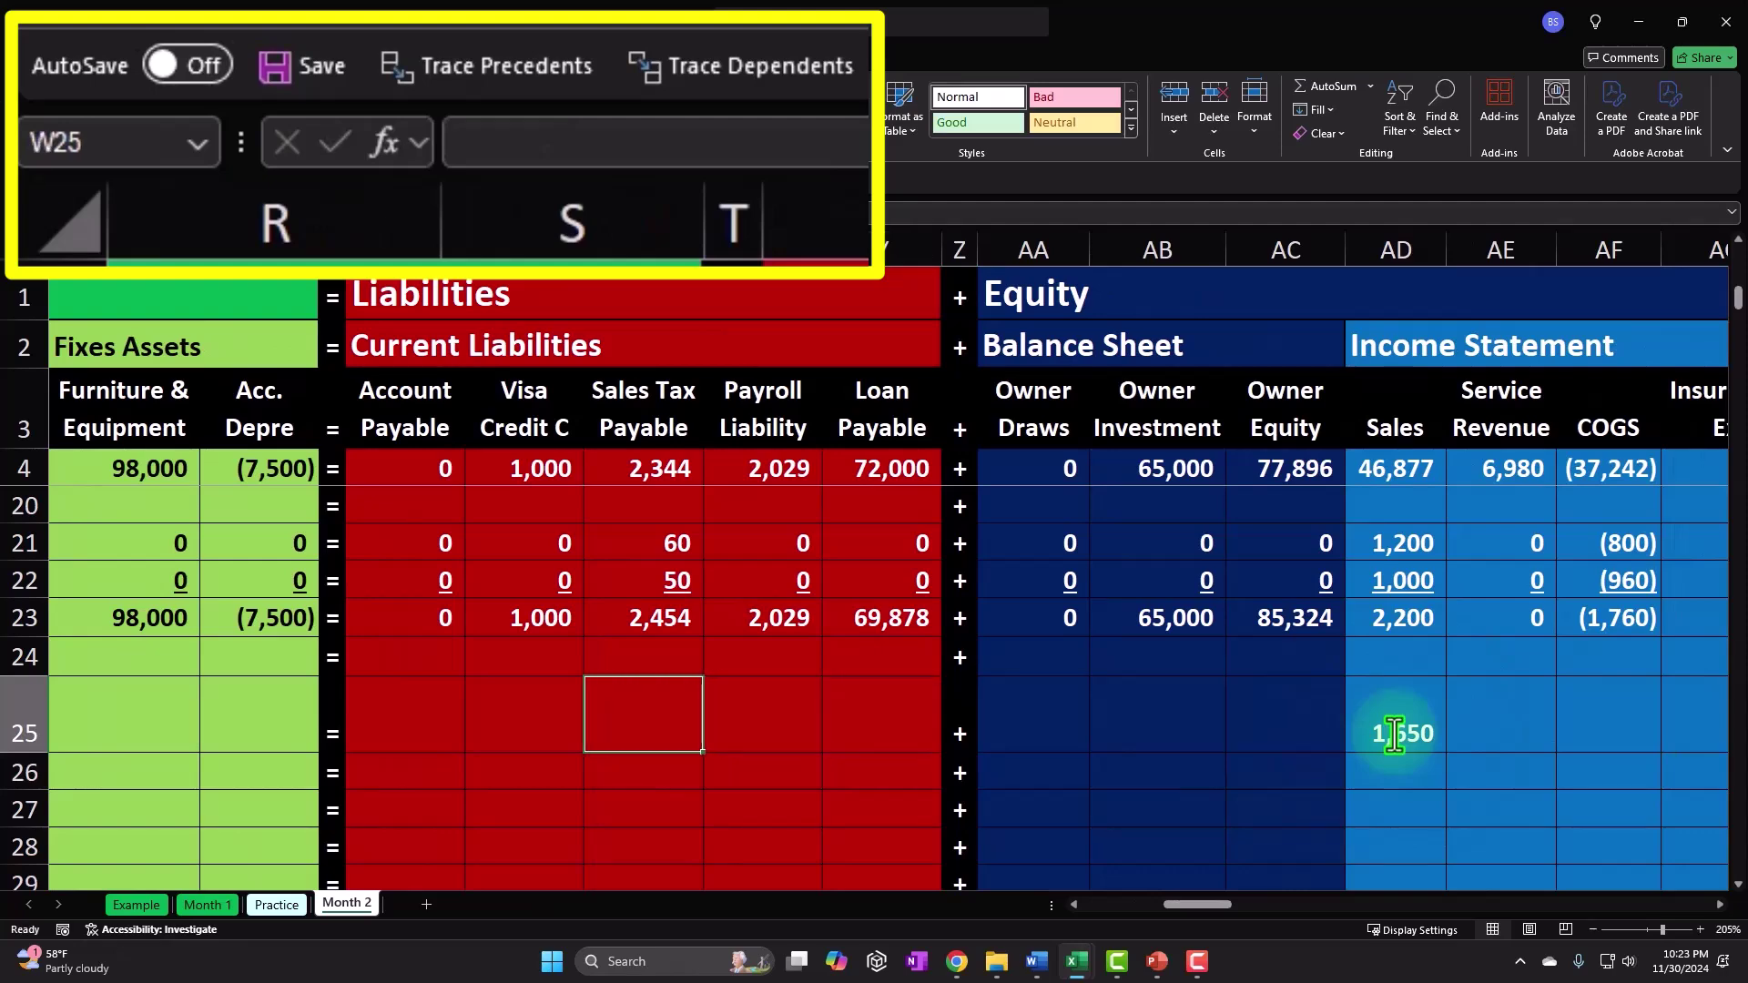
{"action": "type", "text": "="}
{"action": "key", "text": "Left"}
{"action": "key", "text": "Left"}
{"action": "key", "text": "Left"}
{"action": "key", "text": "Left"}
{"action": "key", "text": "Left"}
{"action": "key", "text": "Left"}
{"action": "key", "text": "Left"}
{"action": "key", "text": "Left"}
{"action": "key", "text": "Left"}
{"action": "key", "text": "Left"}
{"action": "key", "text": "Left"}
{"action": "key", "text": "Left"}
{"action": "key", "text": "Left"}
{"action": "key", "text": "Left"}
{"action": "key", "text": "Left"}
{"action": "key", "text": "Left"}
{"action": "key", "text": "Left"}
{"action": "key", "text": "Left"}
{"action": "key", "text": "Left"}
{"action": "key", "text": "Left"}
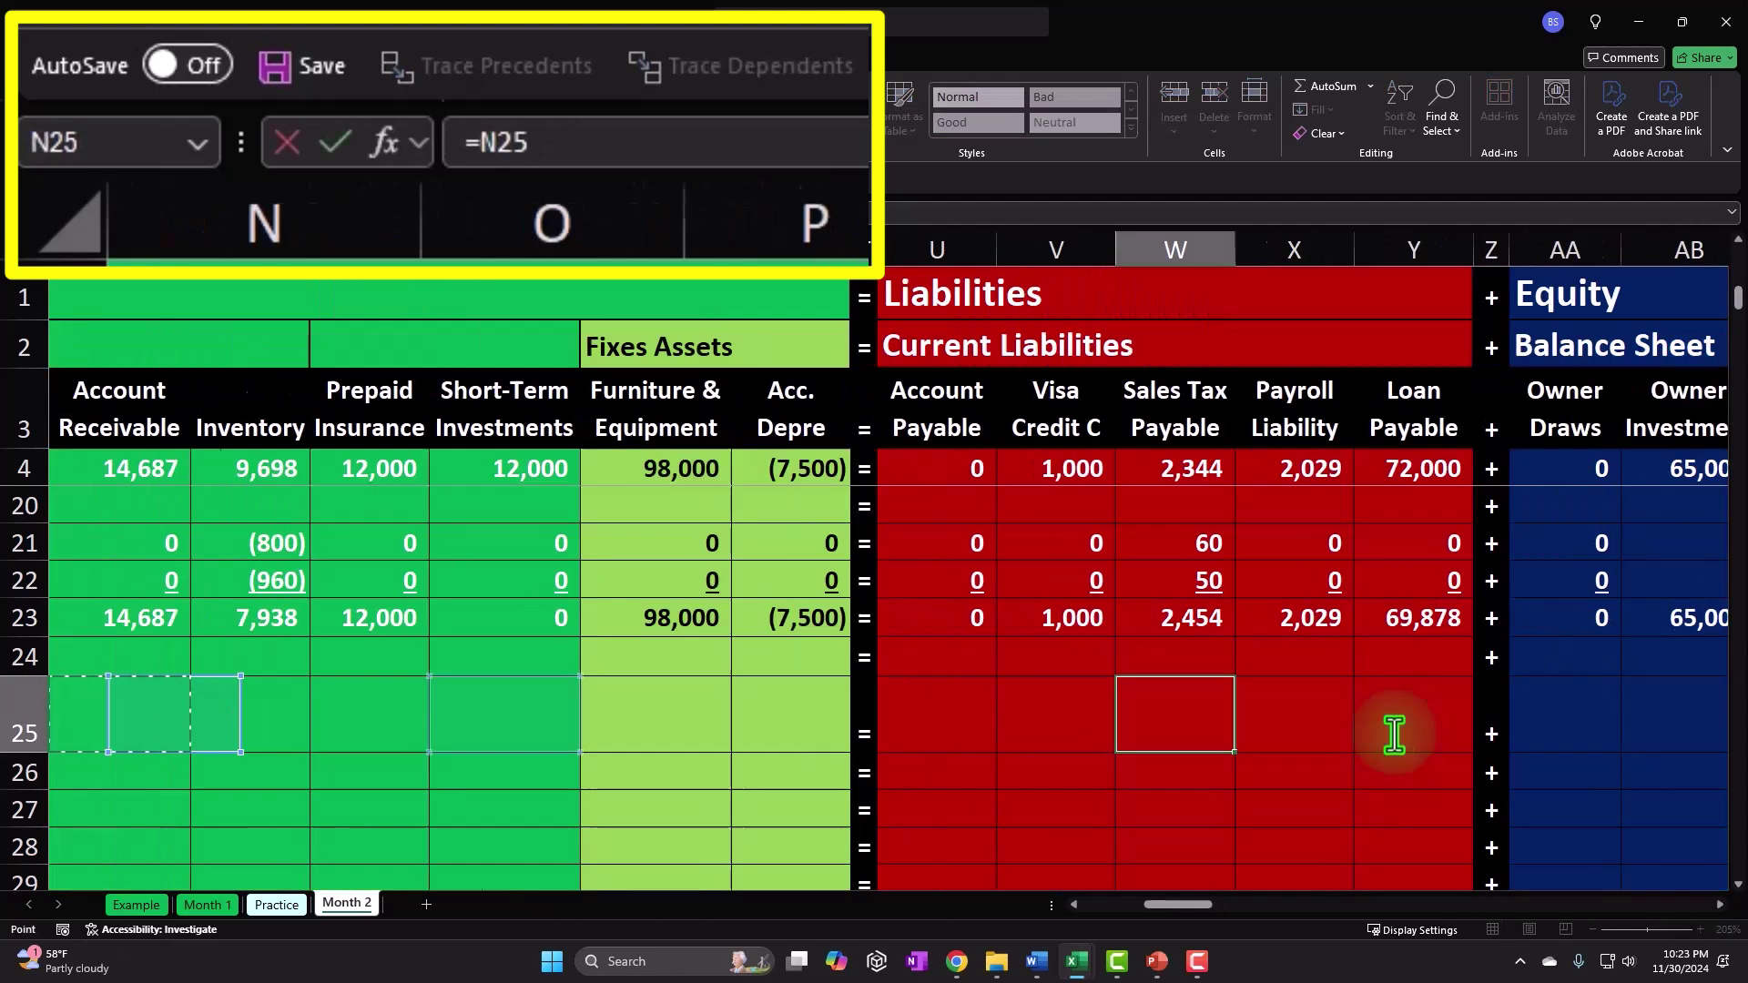
{"action": "key", "text": "Right"}
{"action": "key", "text": "Right"}
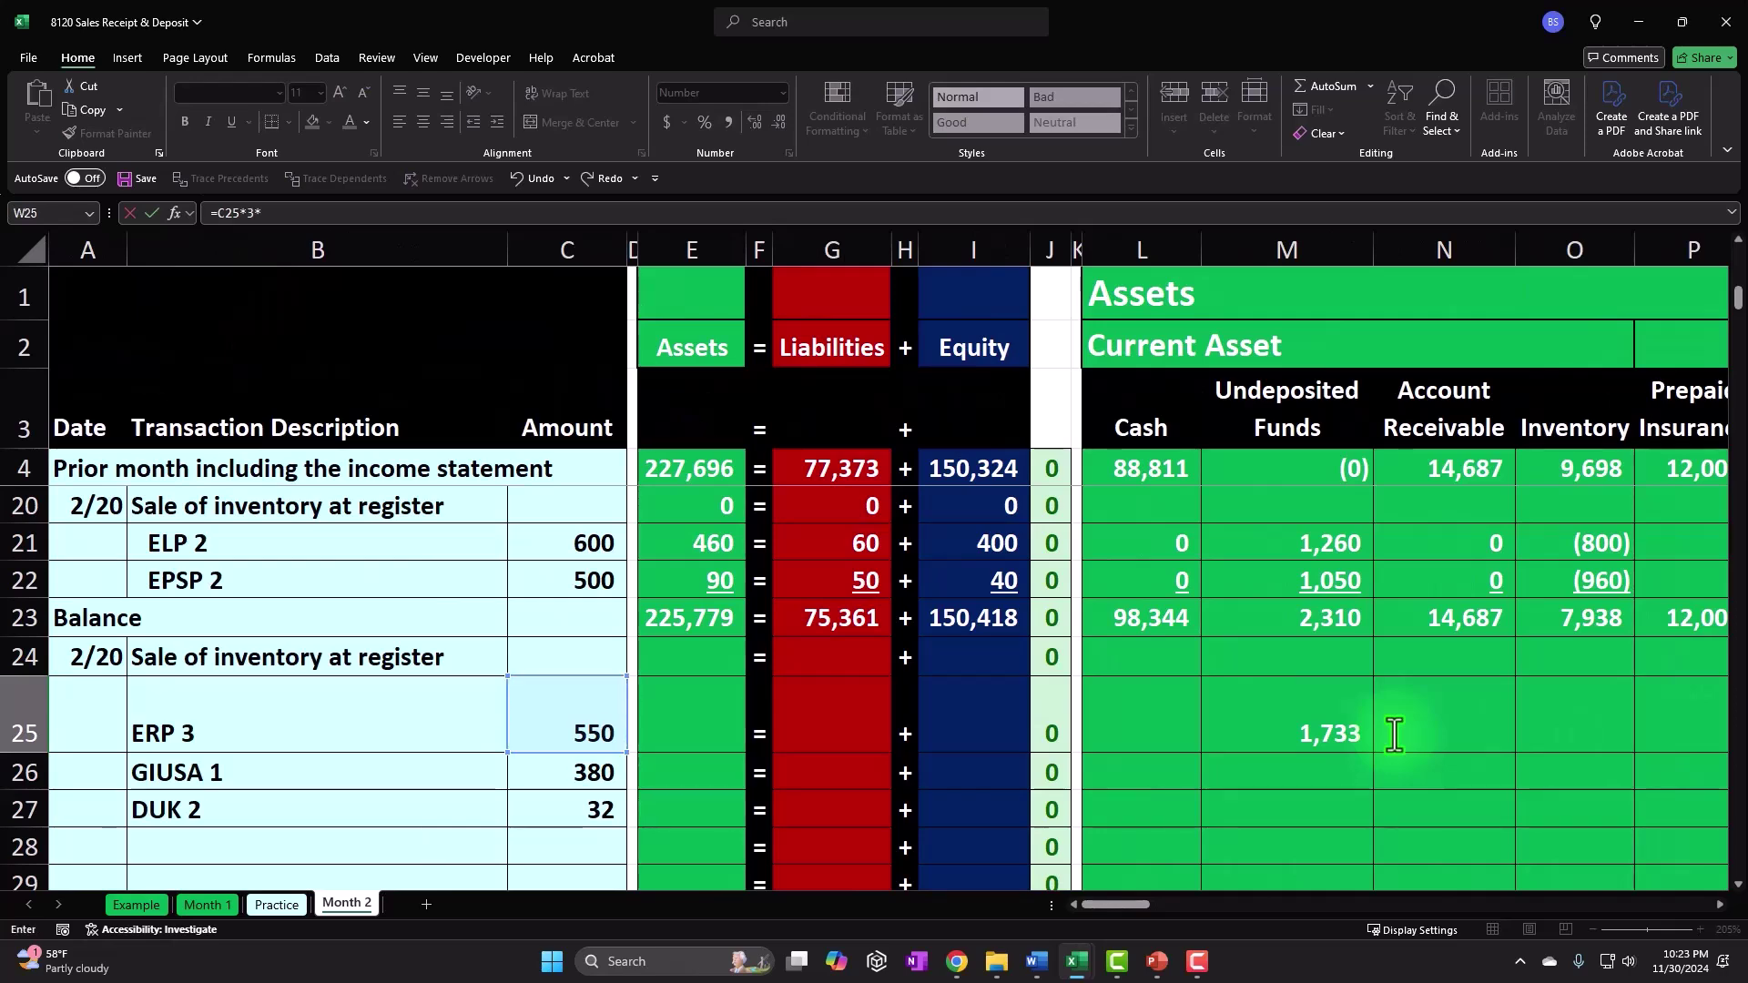
{"action": "type", "text": "*3*0.05"}
{"action": "key", "text": "Return"}
{"action": "key", "text": "Right"}
{"action": "key", "text": "Right"}
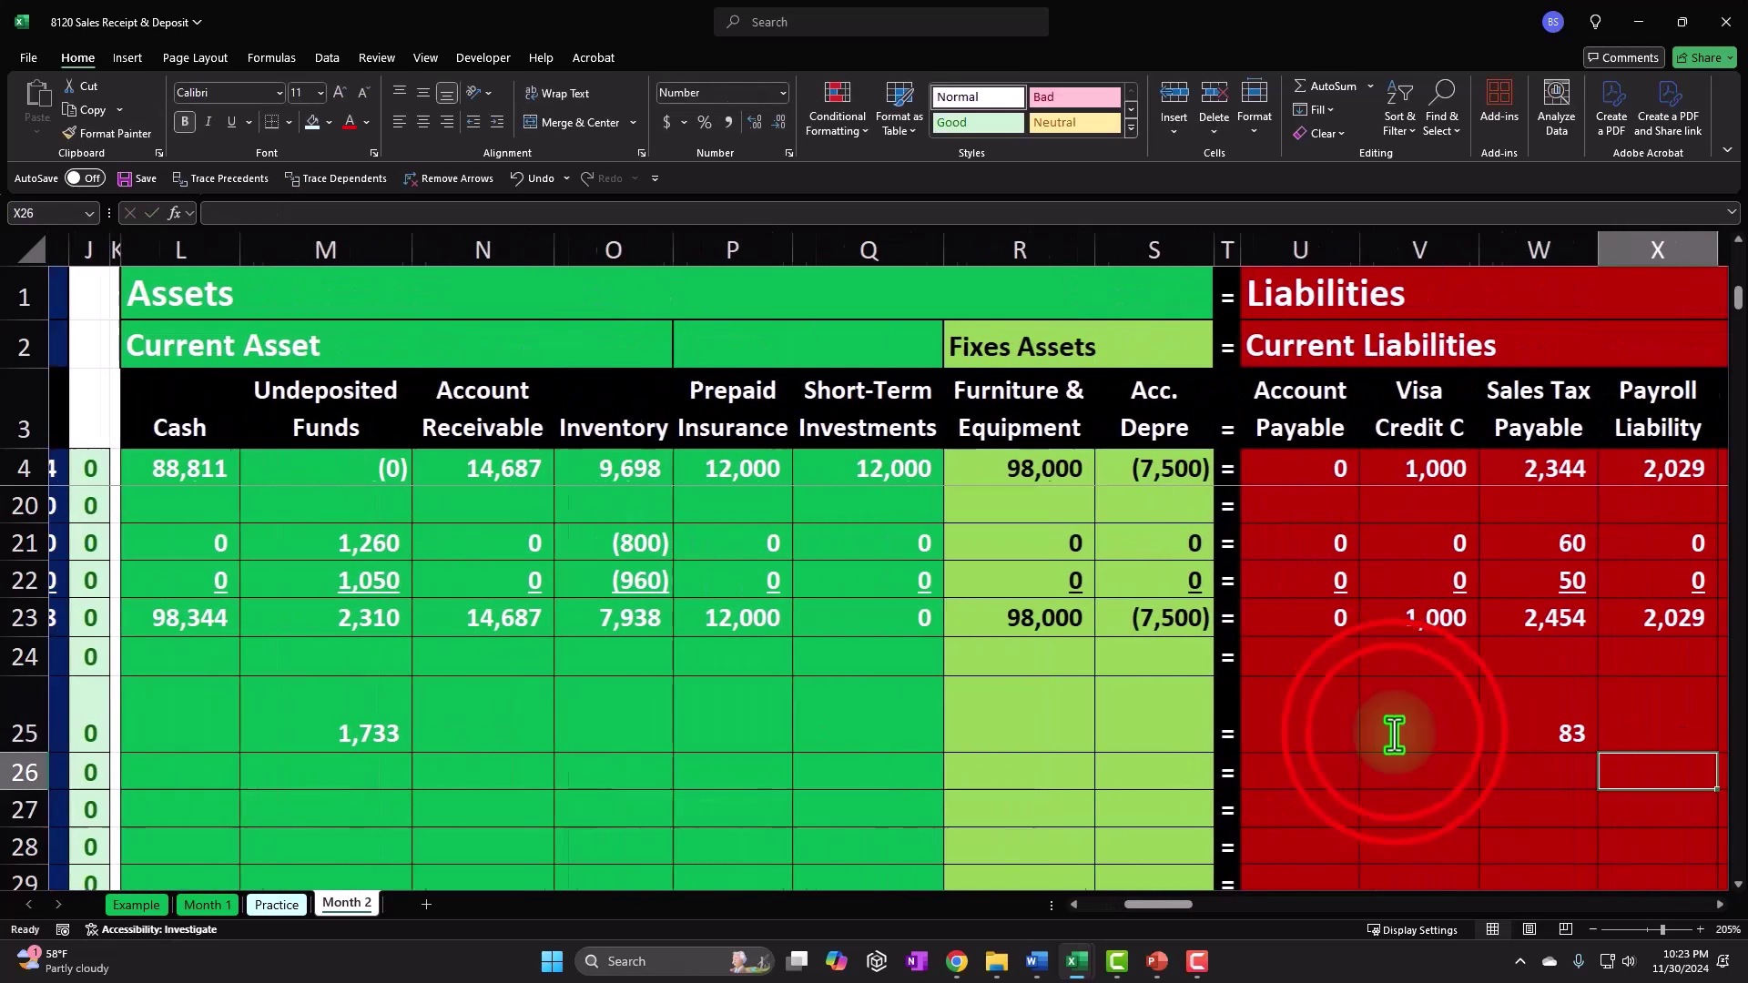
{"action": "double_click", "coordinate": [1394, 736]}
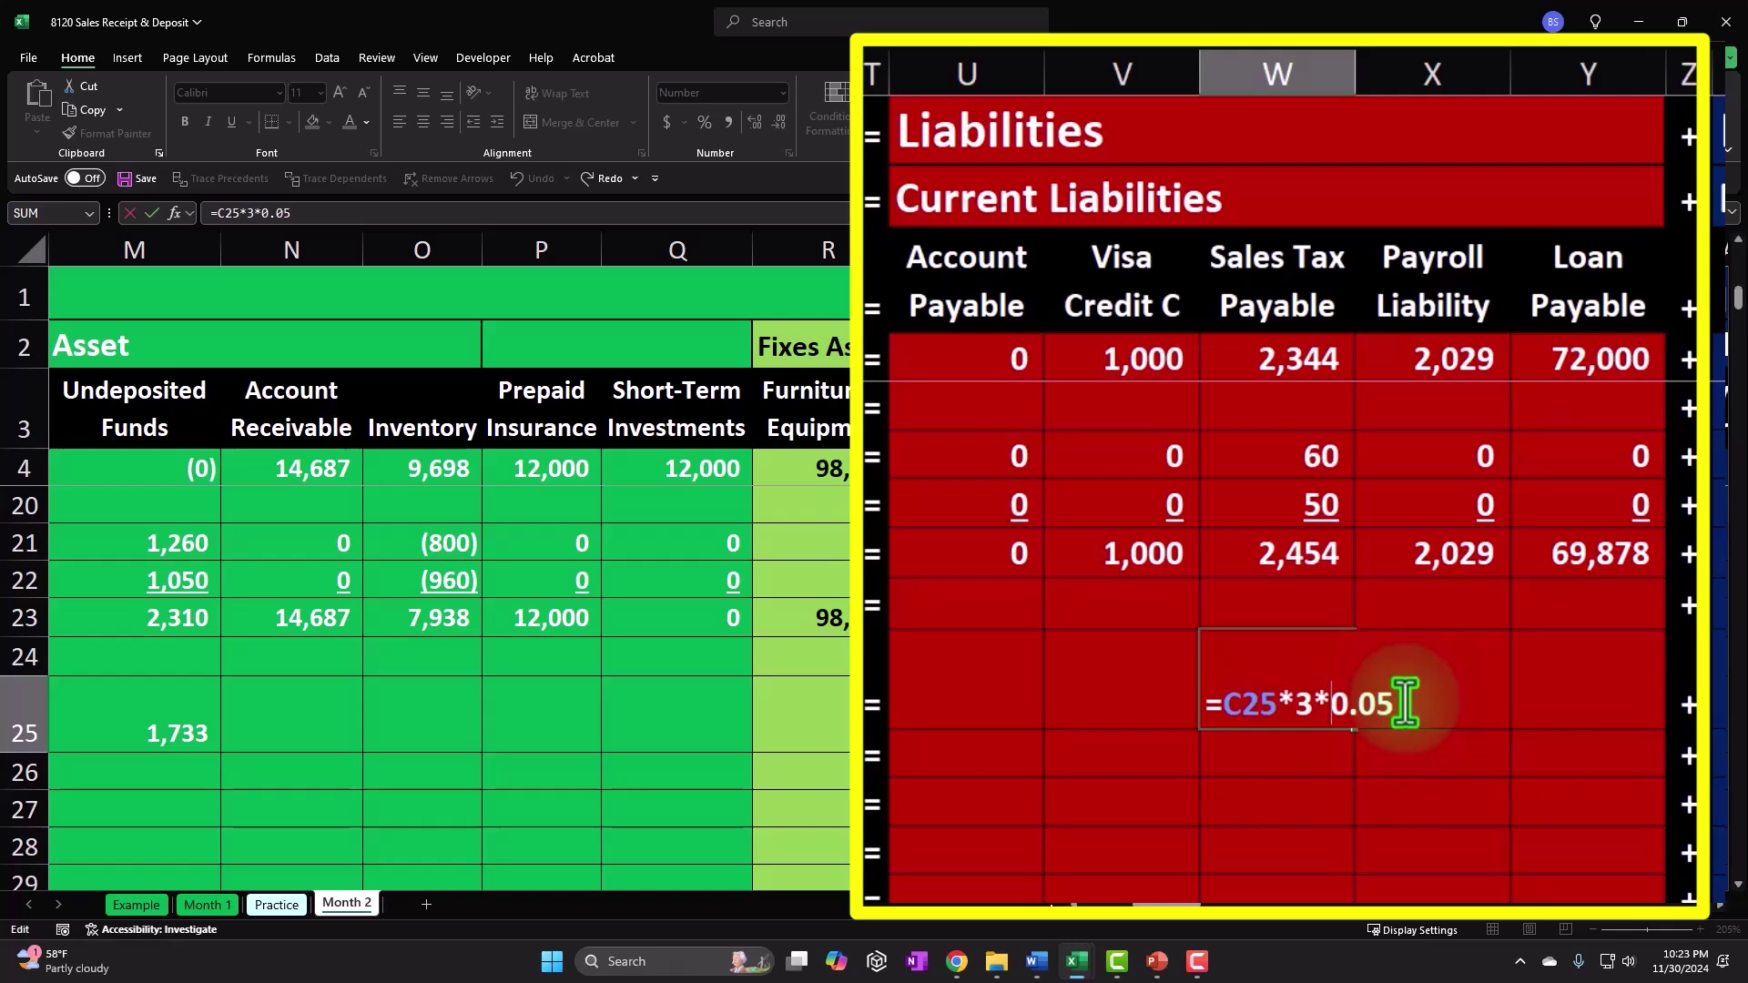
{"action": "key", "text": "Return"}
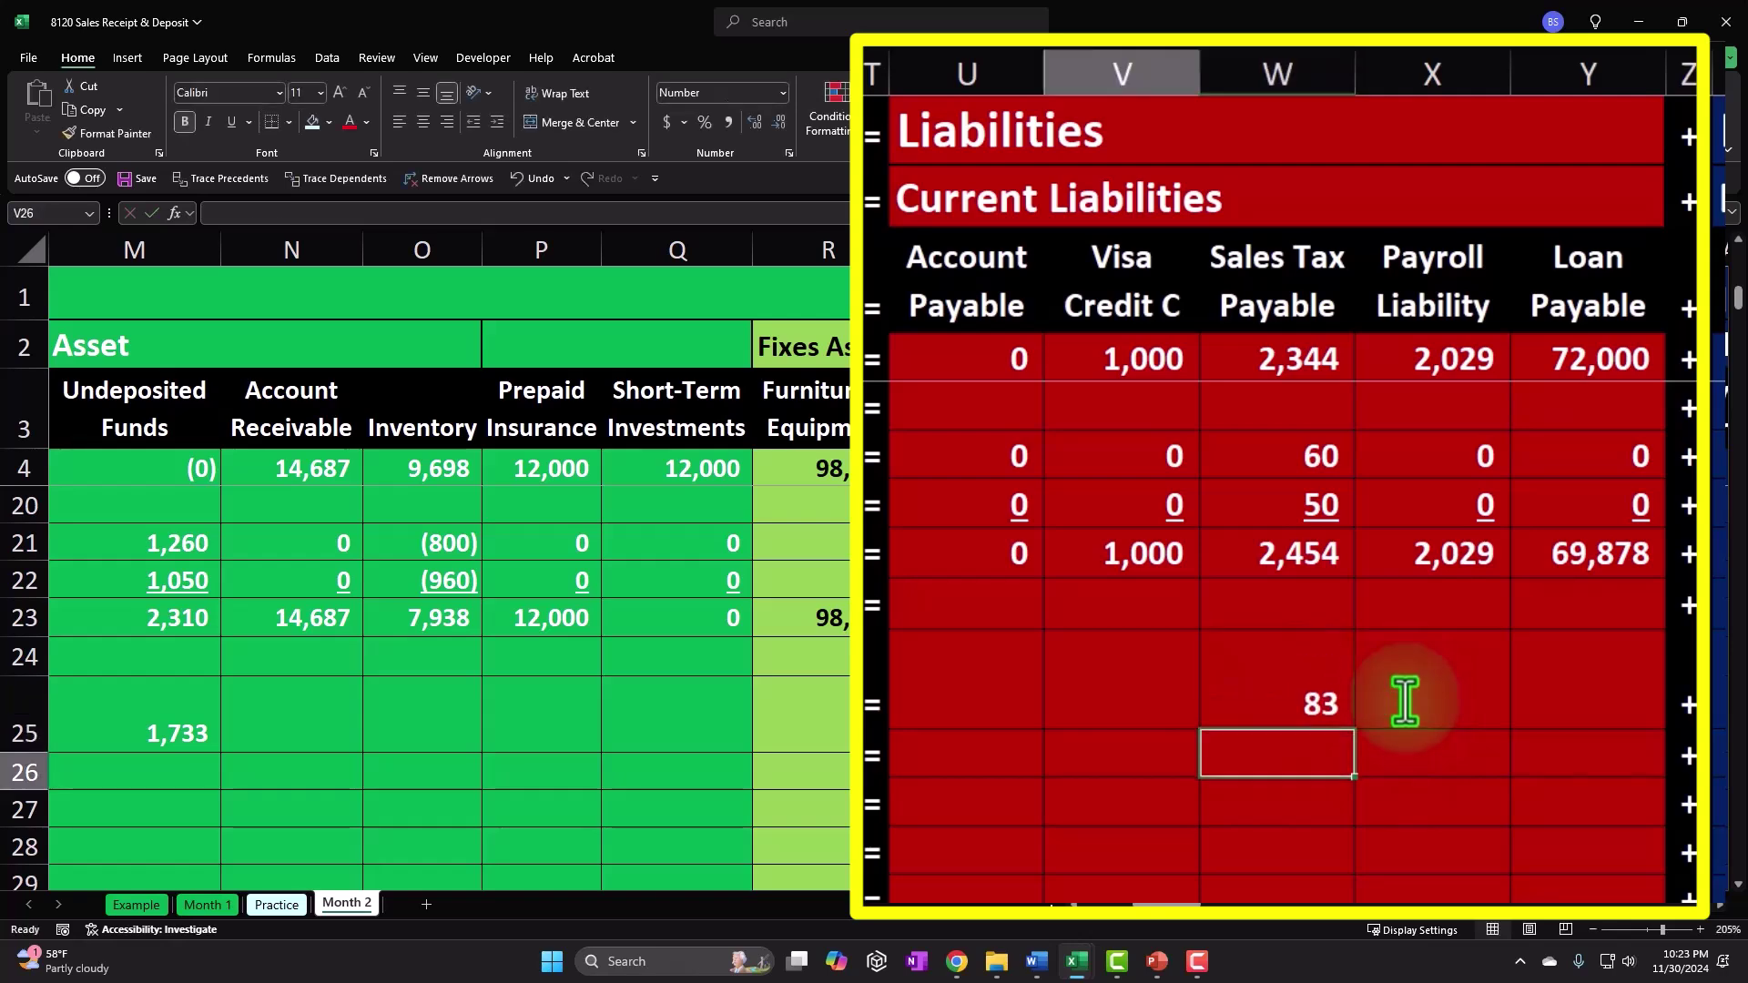
Step: Fill the Assets, Liabilities and Equity formulas from E23:I23 down through row 27
{"action": "scroll", "coordinate": [1446, 728], "scroll_direction": "left", "scroll_amount": 4}
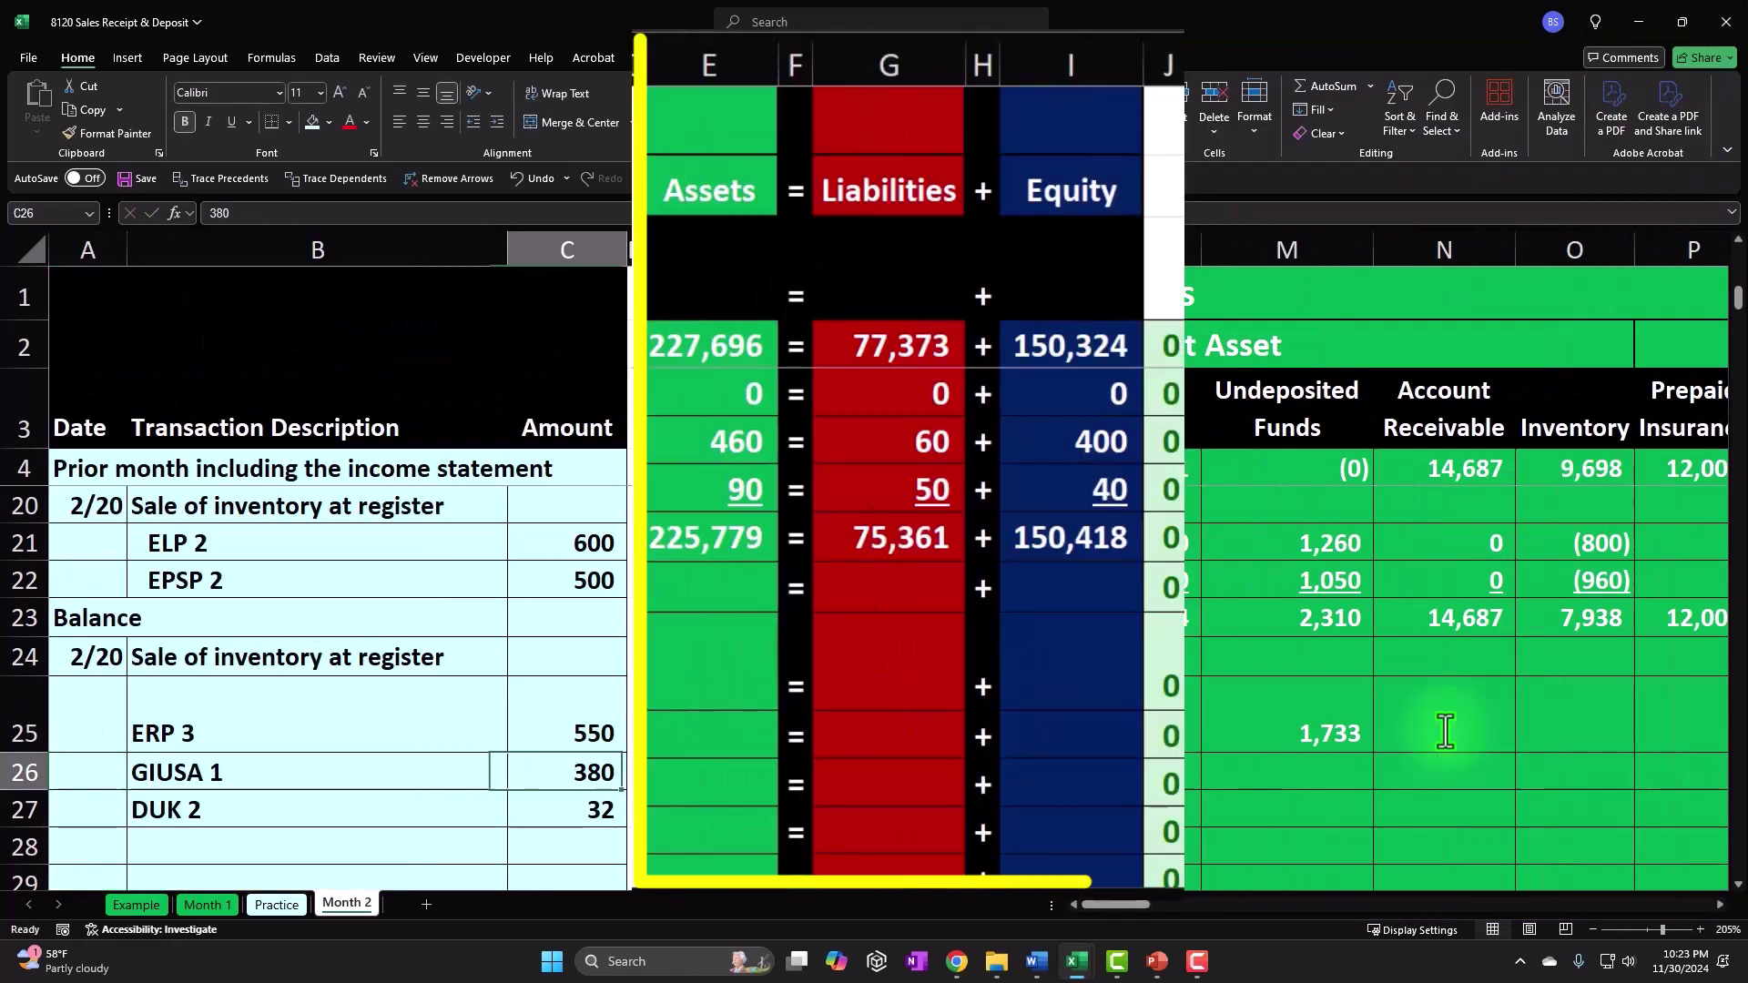
{"action": "key", "text": "Right"}
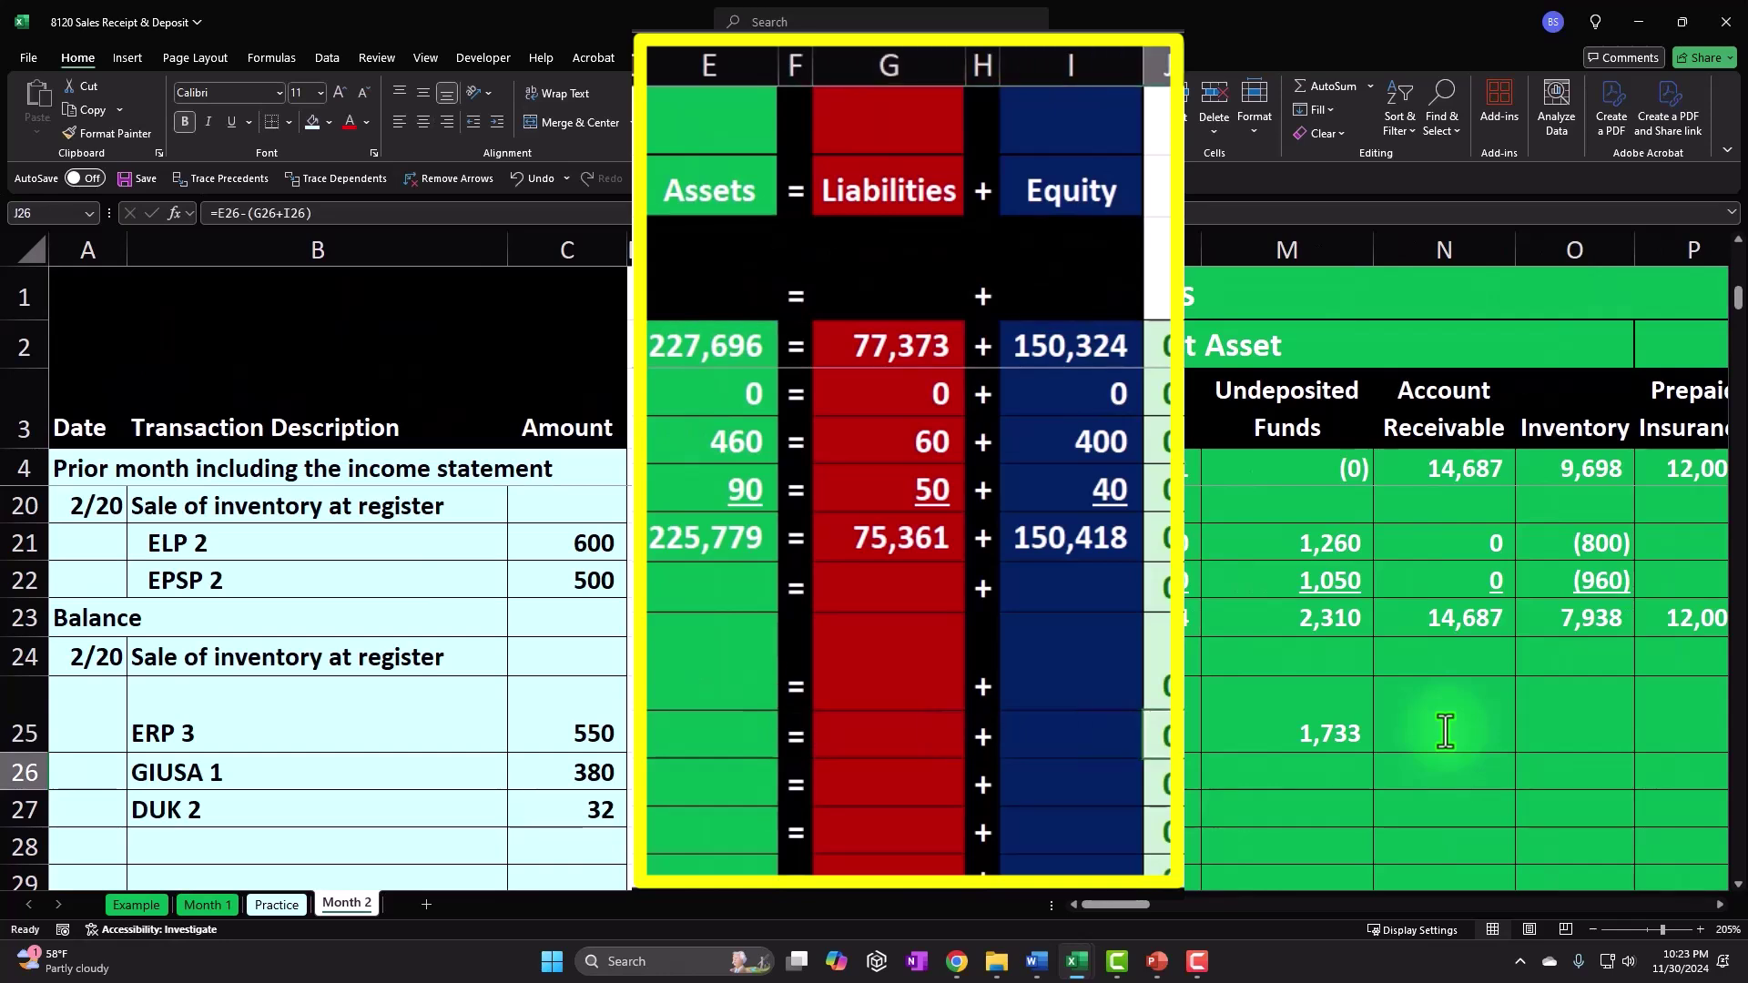
{"action": "left_click", "coordinate": [742, 544]}
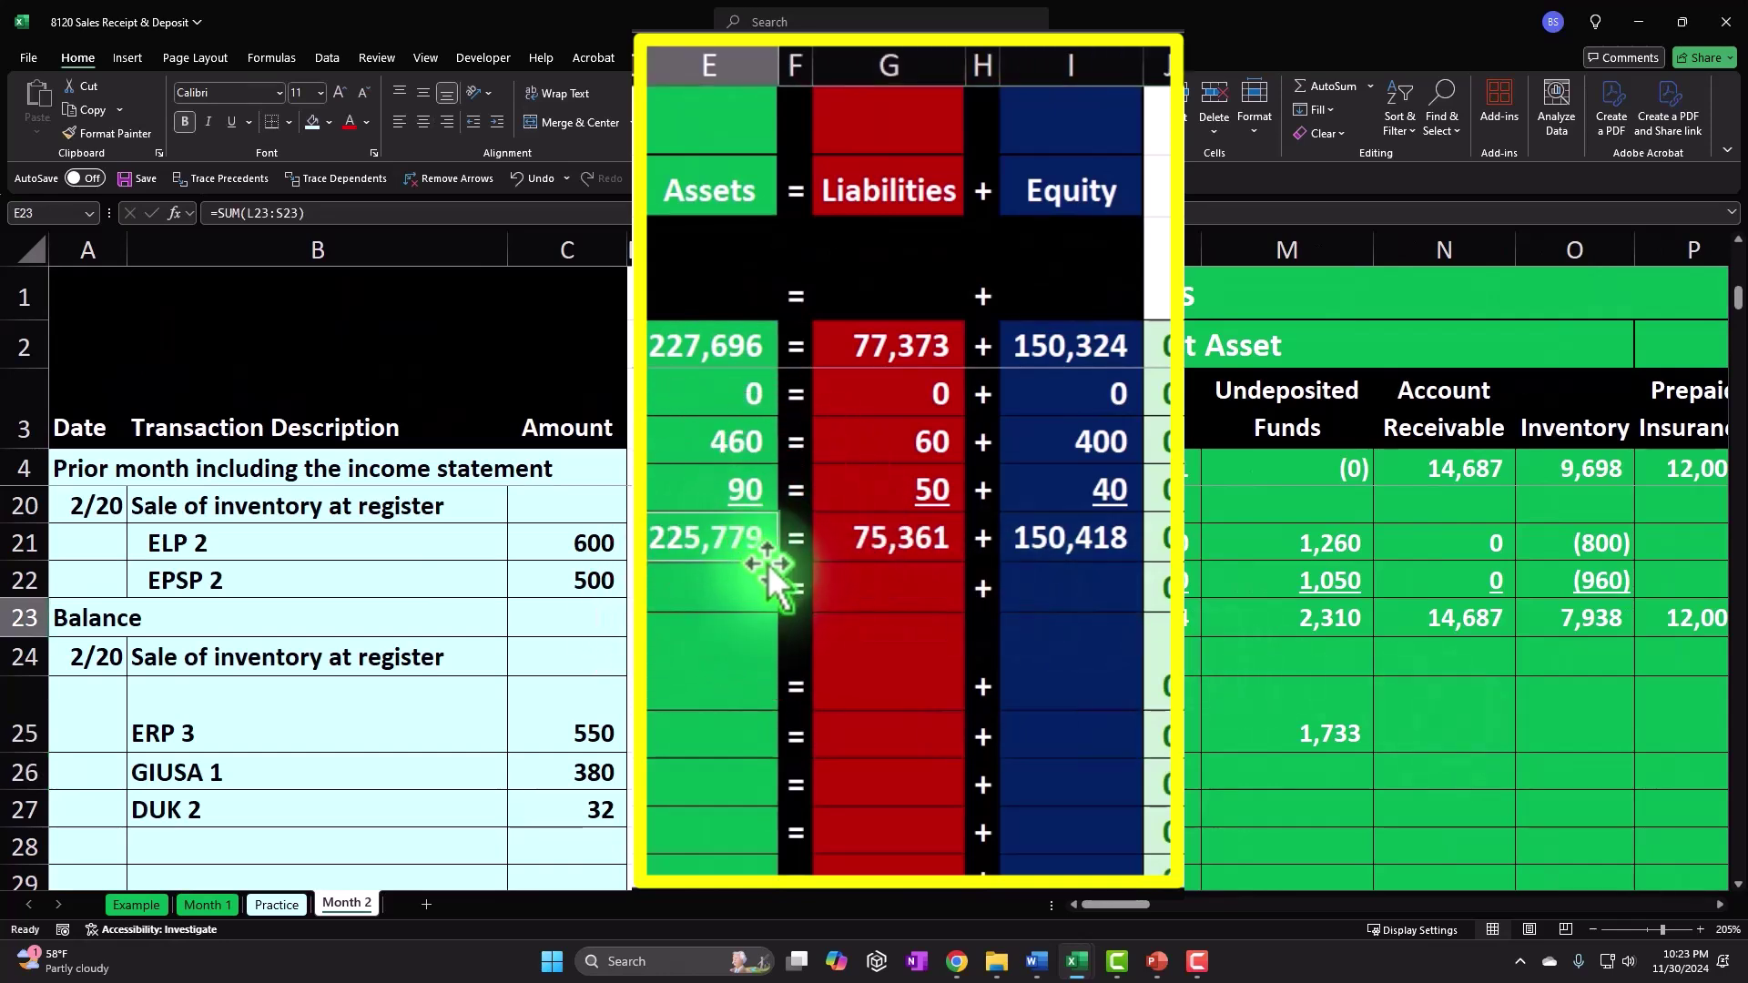
{"action": "mouse_move", "coordinate": [734, 535]}
{"action": "left_mouse_down"}
{"action": "mouse_move", "coordinate": [1054, 539]}
{"action": "mouse_move", "coordinate": [1108, 810]}
{"action": "left_mouse_up"}
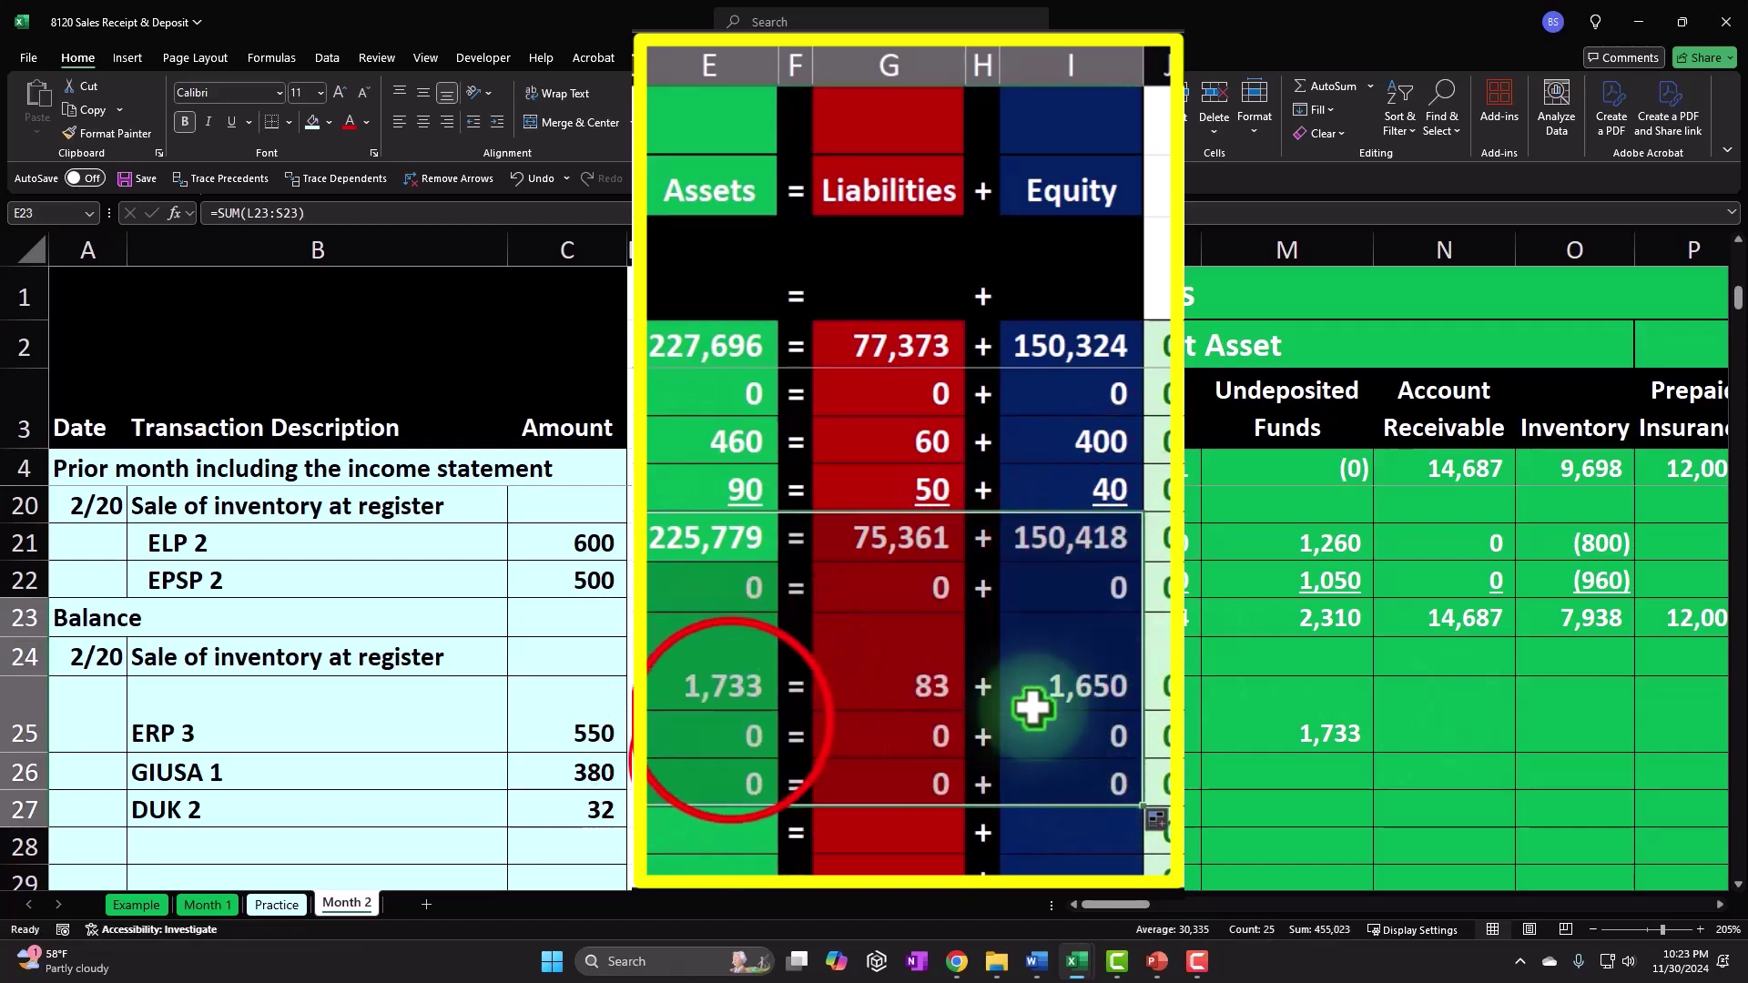
Step: Record the GIUSA 1 sale including 5% sales tax in Undeposited Funds, cell M26, as =C26*1*1.05
{"action": "left_click", "coordinate": [729, 726]}
{"action": "key", "text": "Right"}
{"action": "key", "text": "Right"}
{"action": "key", "text": "Right"}
{"action": "key", "text": "Right"}
{"action": "key", "text": "Right"}
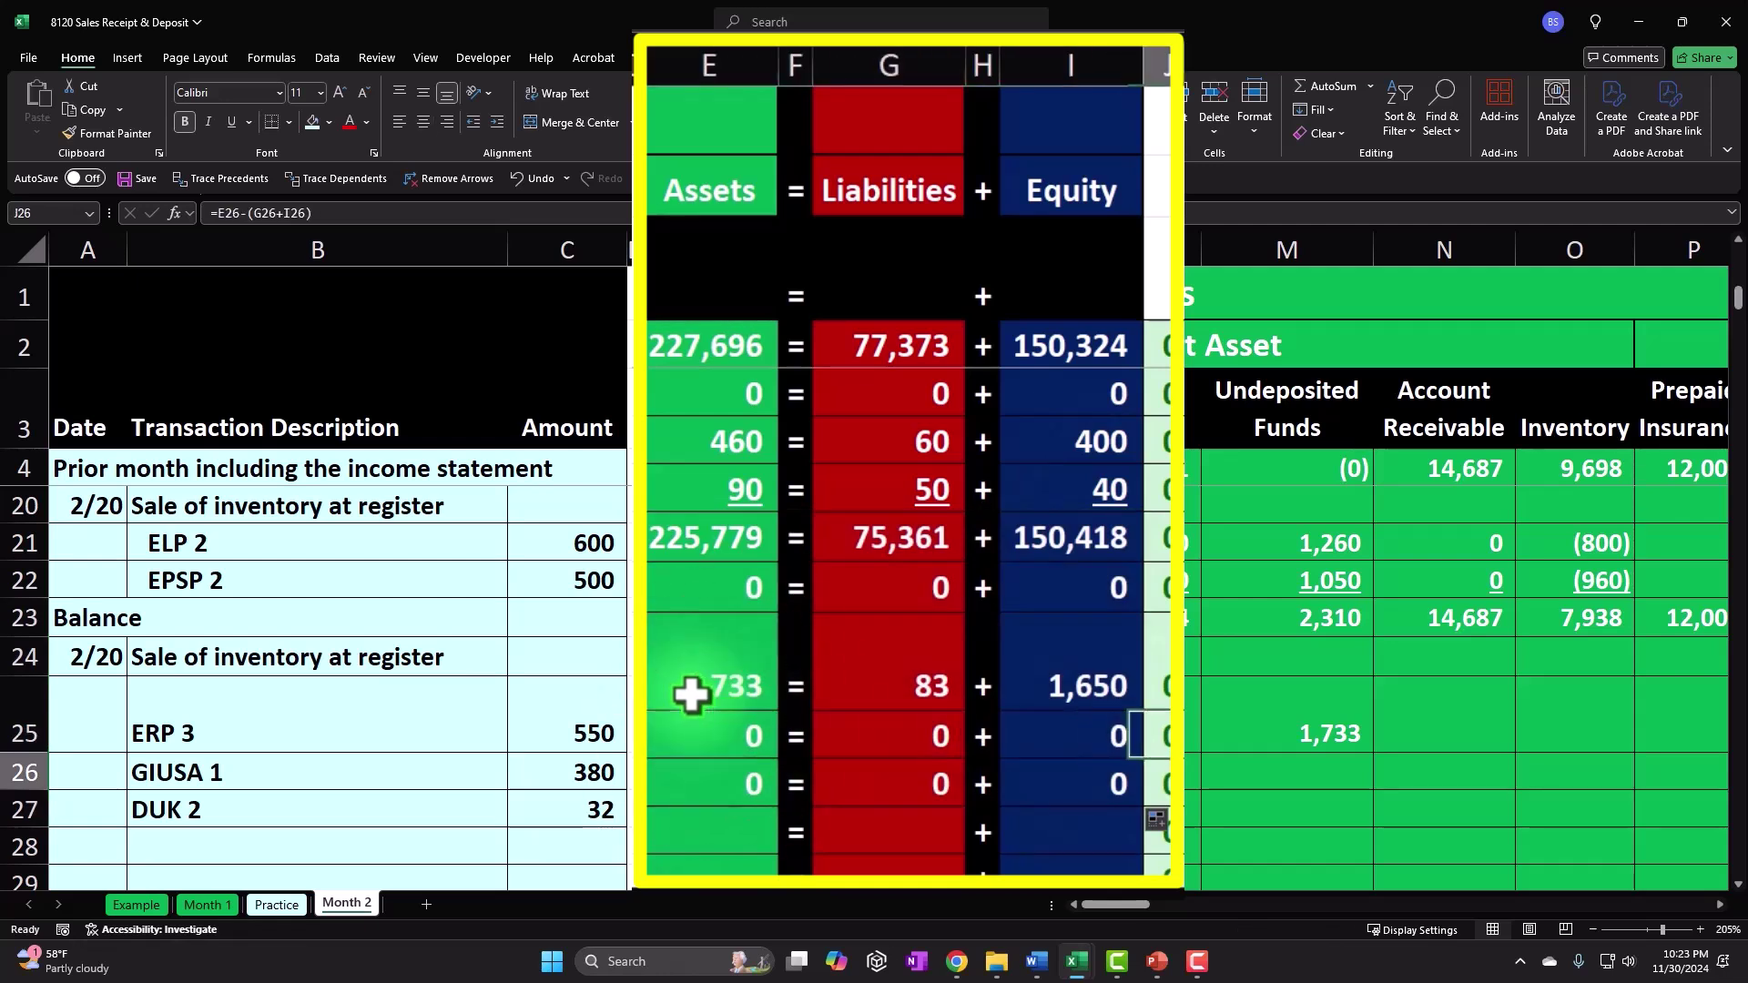
{"action": "key", "text": "Right"}
{"action": "key", "text": "Right"}
{"action": "key", "text": "Right"}
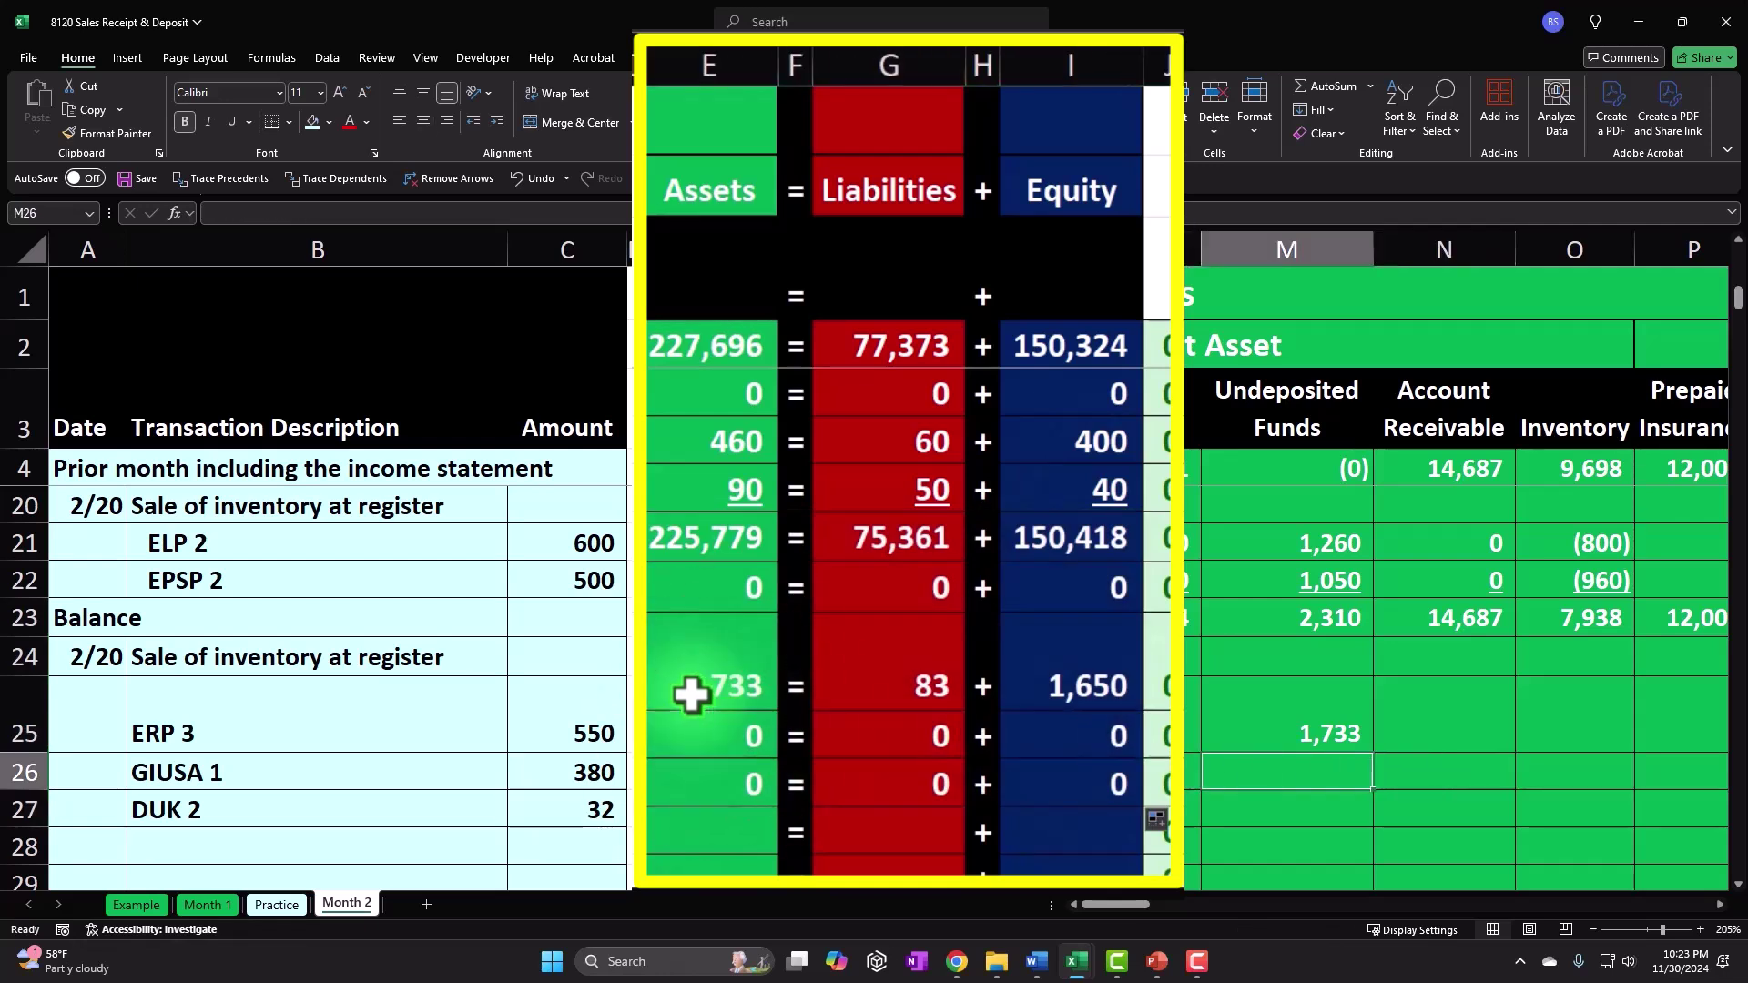
{"action": "type", "text": "="}
{"action": "key", "text": "Left"}
{"action": "key", "text": "Left"}
{"action": "key", "text": "Left"}
{"action": "key", "text": "Left"}
{"action": "key", "text": "Left"}
{"action": "key", "text": "Left"}
{"action": "key", "text": "Left"}
{"action": "key", "text": "Left"}
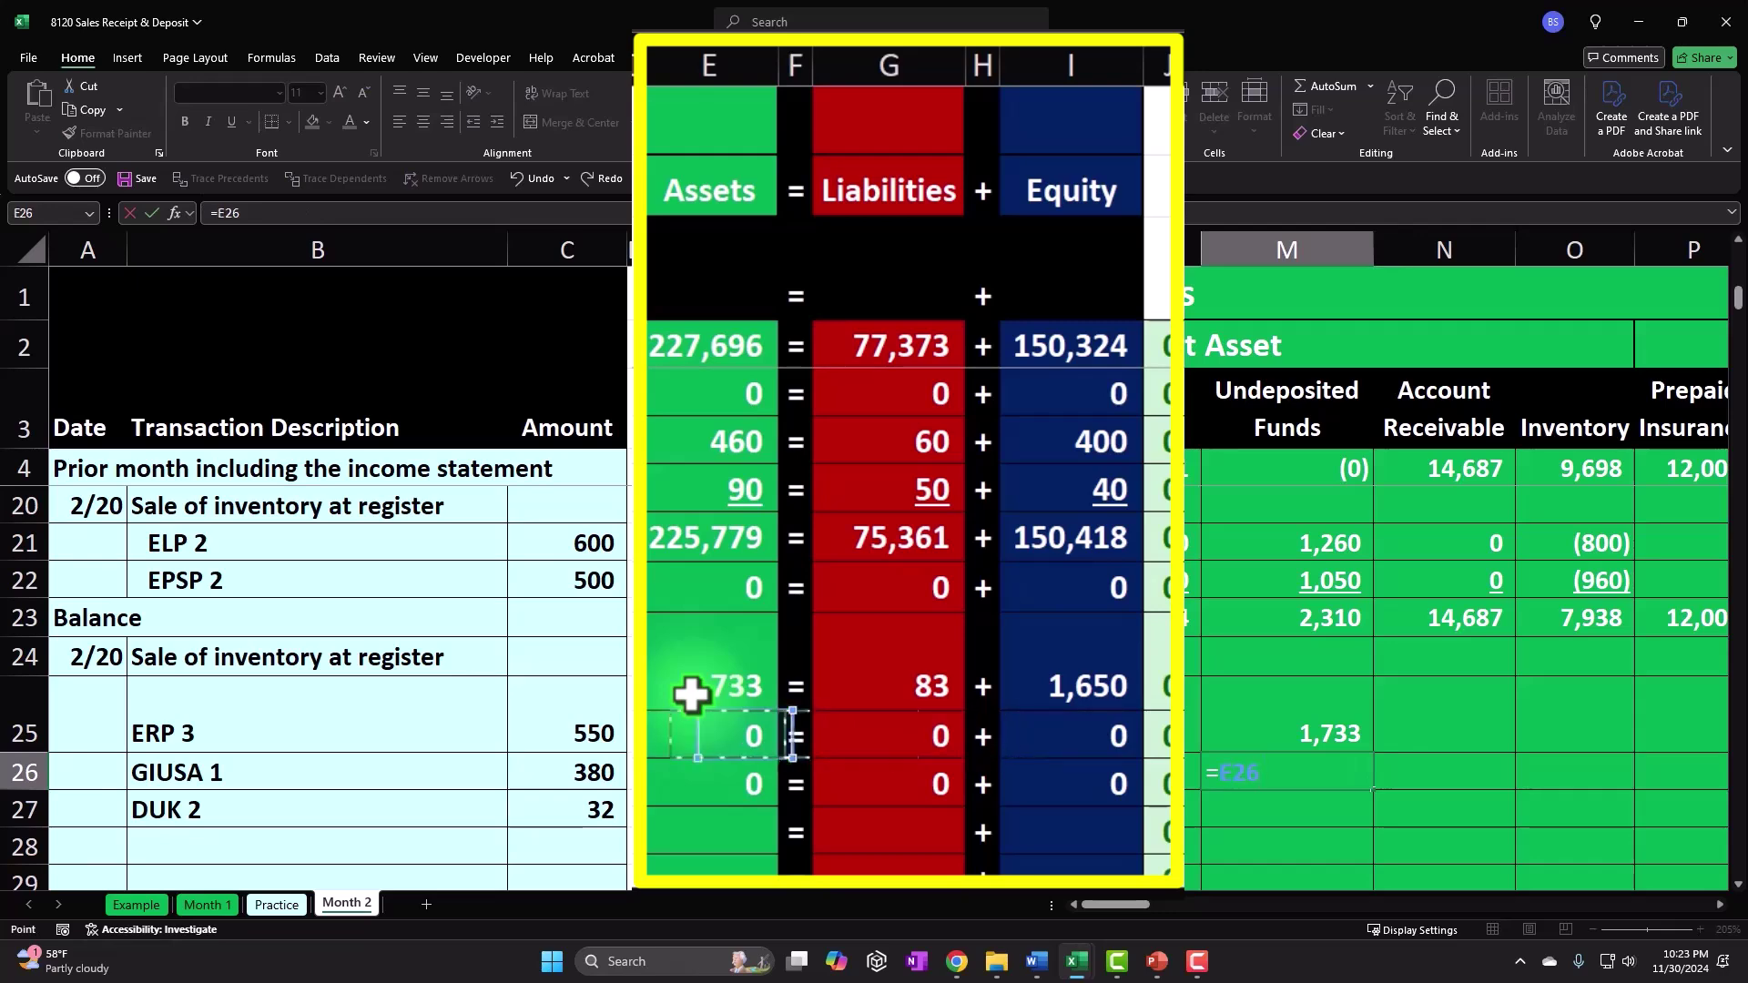
{"action": "type", "text": "*1"}
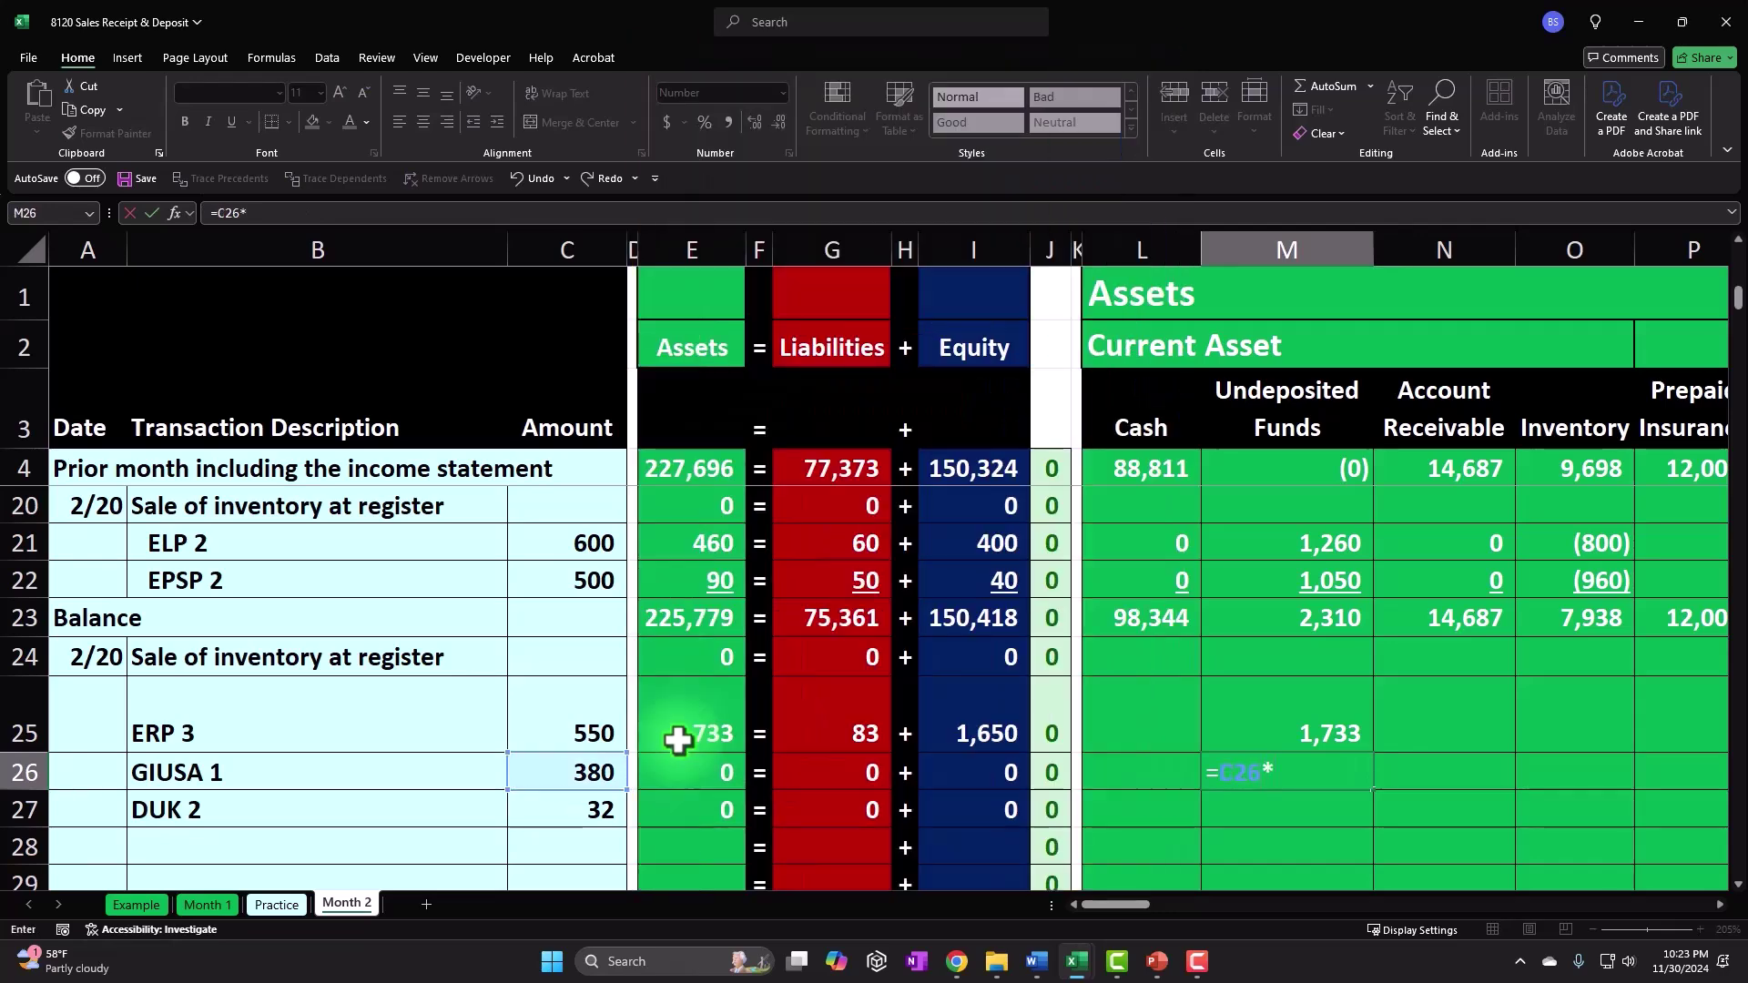
{"action": "type", "text": "*"}
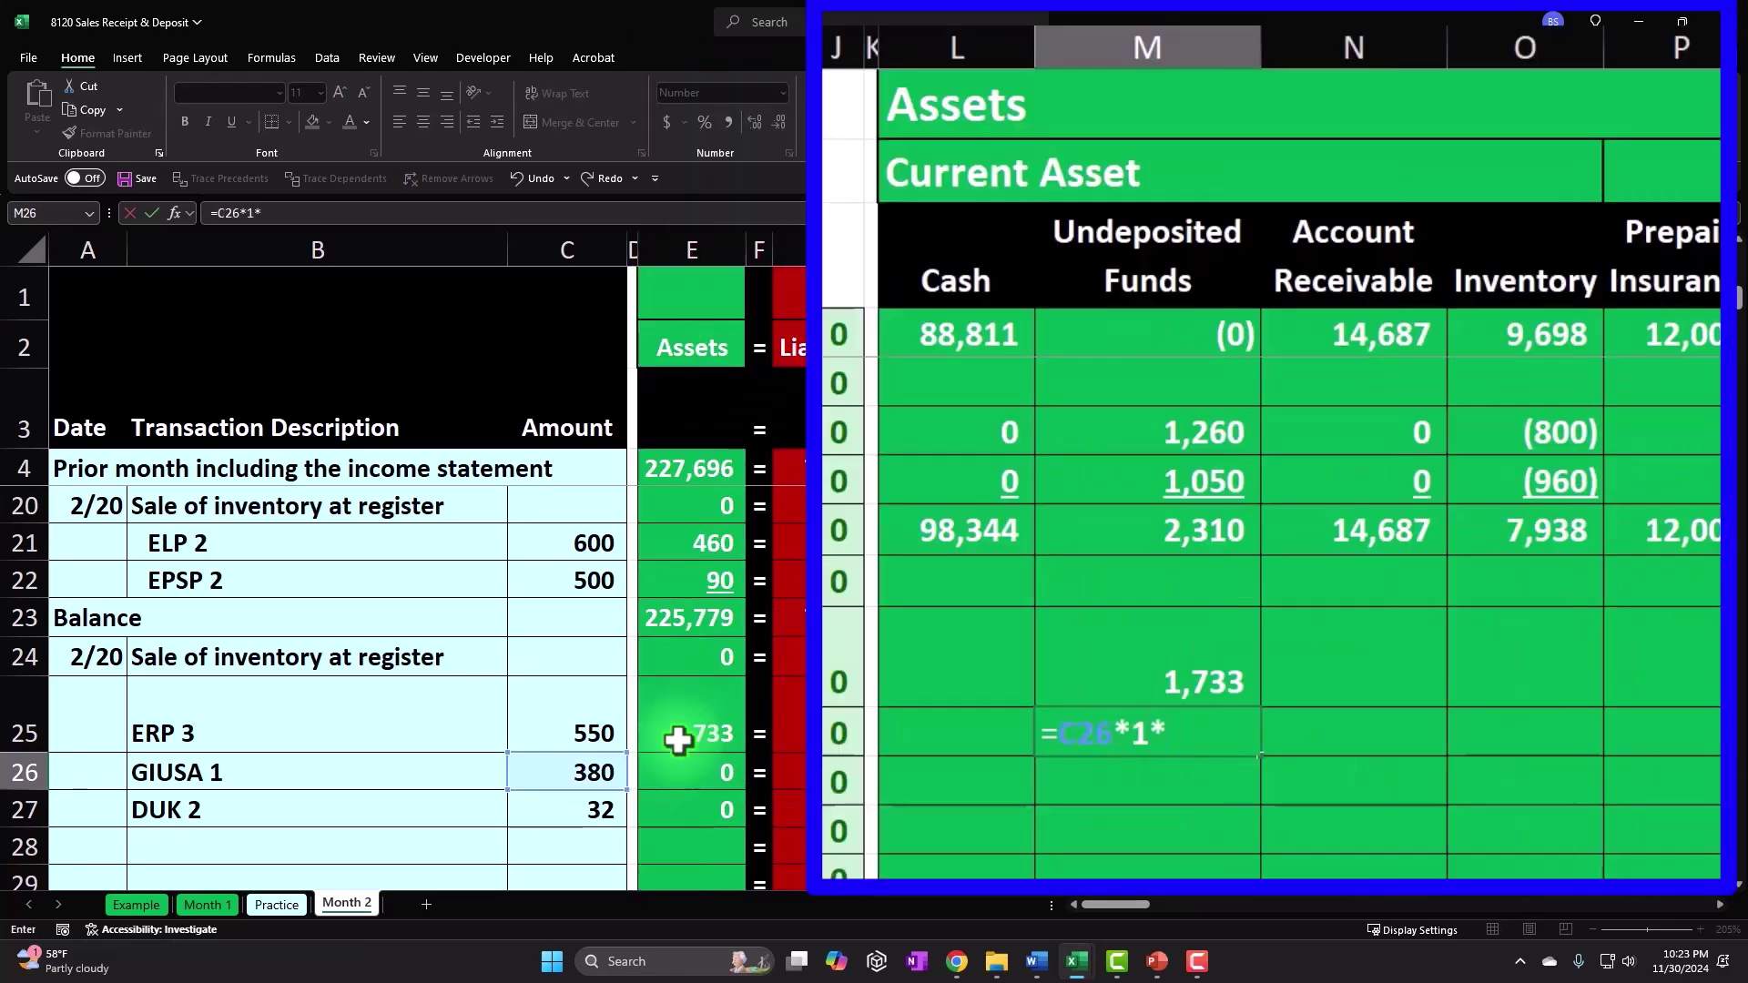
{"action": "type", "text": "1.05"}
{"action": "key", "text": "Return"}
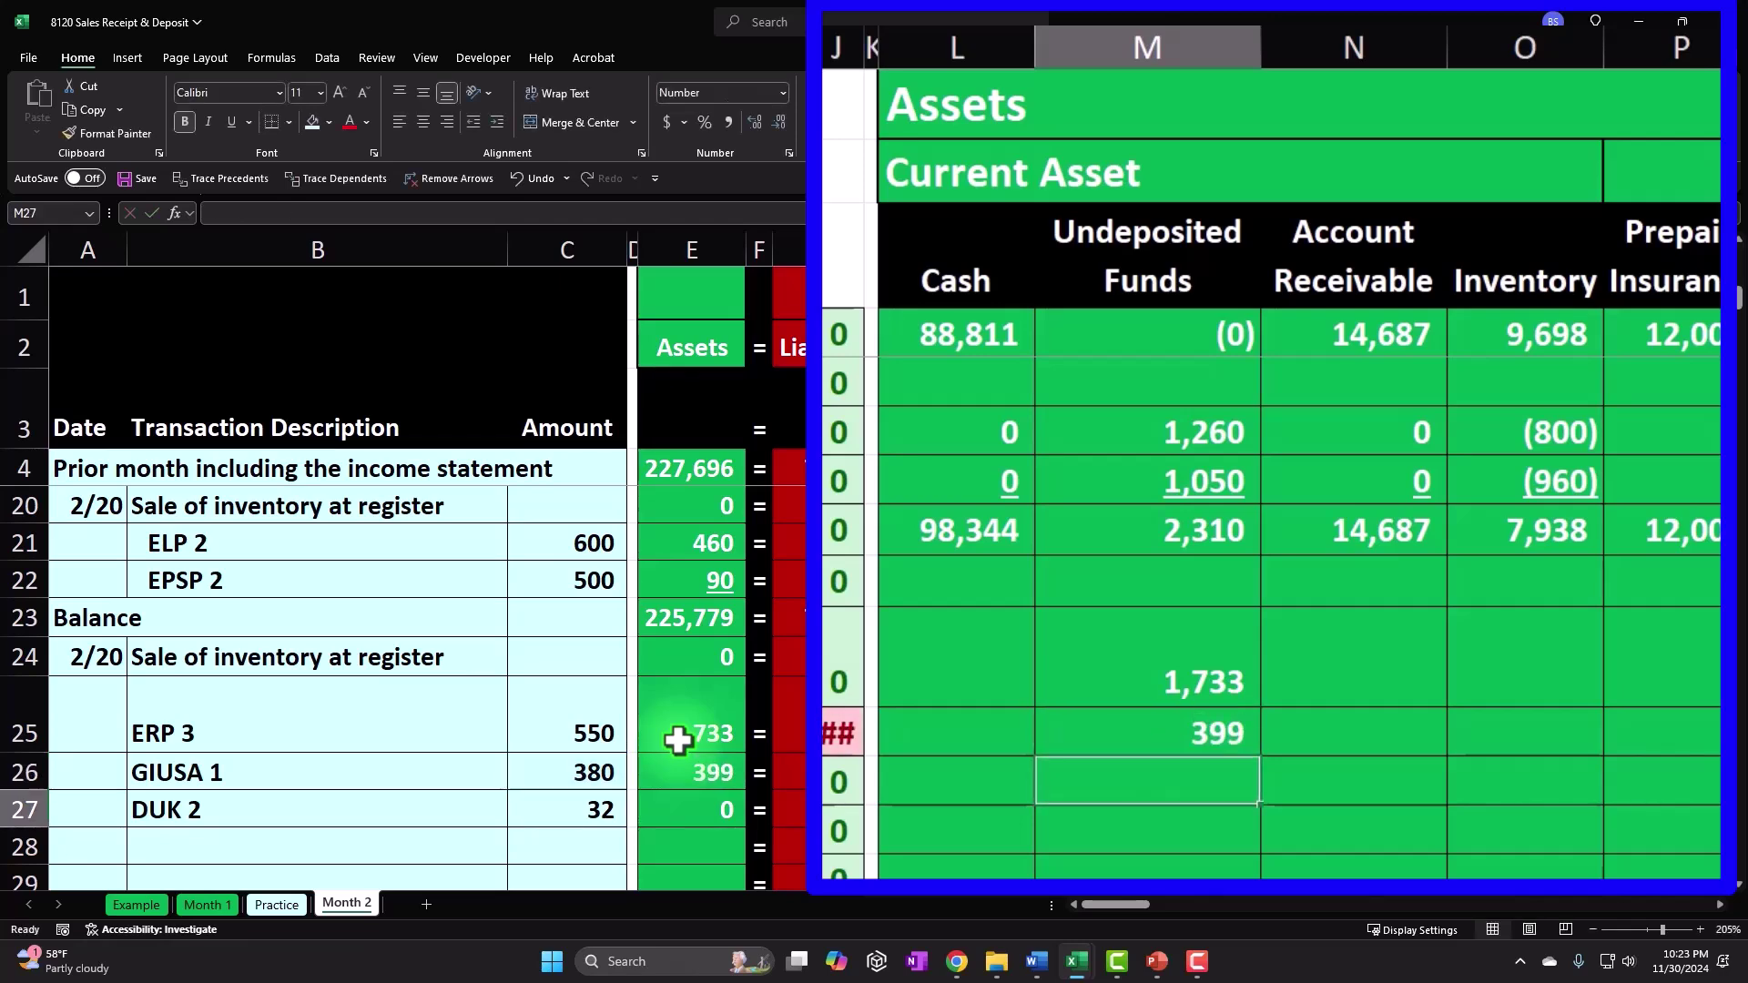
Step: Record the GIUSA 1 sales revenue without tax in the Sales column, cell AD26, as =C26*1
{"action": "key", "text": "Right"}
{"action": "key", "text": "Right"}
{"action": "key", "text": "Right"}
{"action": "key", "text": "Right"}
{"action": "key", "text": "Right"}
{"action": "key", "text": "Right"}
{"action": "key", "text": "Right"}
{"action": "key", "text": "Right"}
{"action": "key", "text": "Right"}
{"action": "key", "text": "Right"}
{"action": "key", "text": "Right"}
{"action": "key", "text": "Right"}
{"action": "key", "text": "Right"}
{"action": "key", "text": "Right"}
{"action": "key", "text": "Right"}
{"action": "key", "text": "Right"}
{"action": "key", "text": "Right"}
{"action": "type", "text": "="}
{"action": "key", "text": "Left"}
{"action": "key", "text": "Left"}
{"action": "key", "text": "Left"}
{"action": "key", "text": "Left"}
{"action": "key", "text": "Left"}
{"action": "key", "text": "Left"}
{"action": "key", "text": "Left"}
{"action": "key", "text": "Left"}
{"action": "key", "text": "Left"}
{"action": "key", "text": "Left"}
{"action": "key", "text": "Left"}
{"action": "key", "text": "Left"}
{"action": "key", "text": "Left"}
{"action": "key", "text": "Left"}
{"action": "key", "text": "Left"}
{"action": "key", "text": "Left"}
{"action": "key", "text": "Left"}
{"action": "key", "text": "Left"}
{"action": "key", "text": "Left"}
{"action": "key", "text": "Left"}
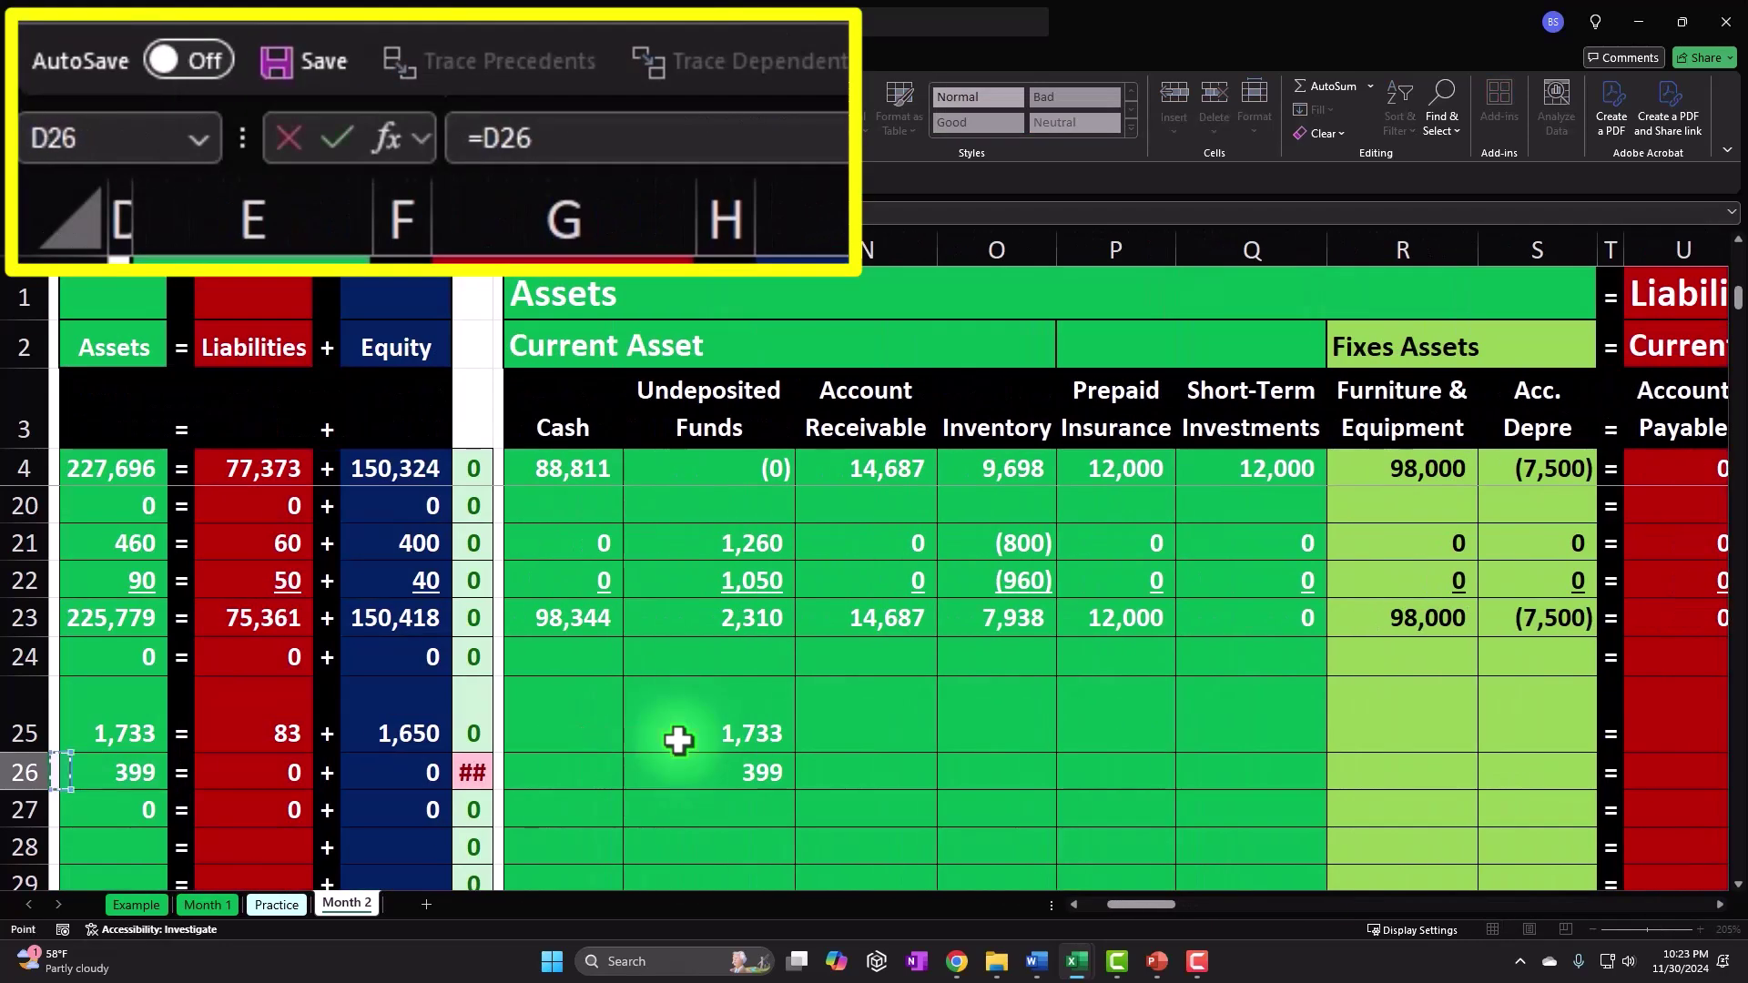
{"action": "key", "text": "Left"}
{"action": "key", "text": "Left"}
{"action": "key", "text": "Right"}
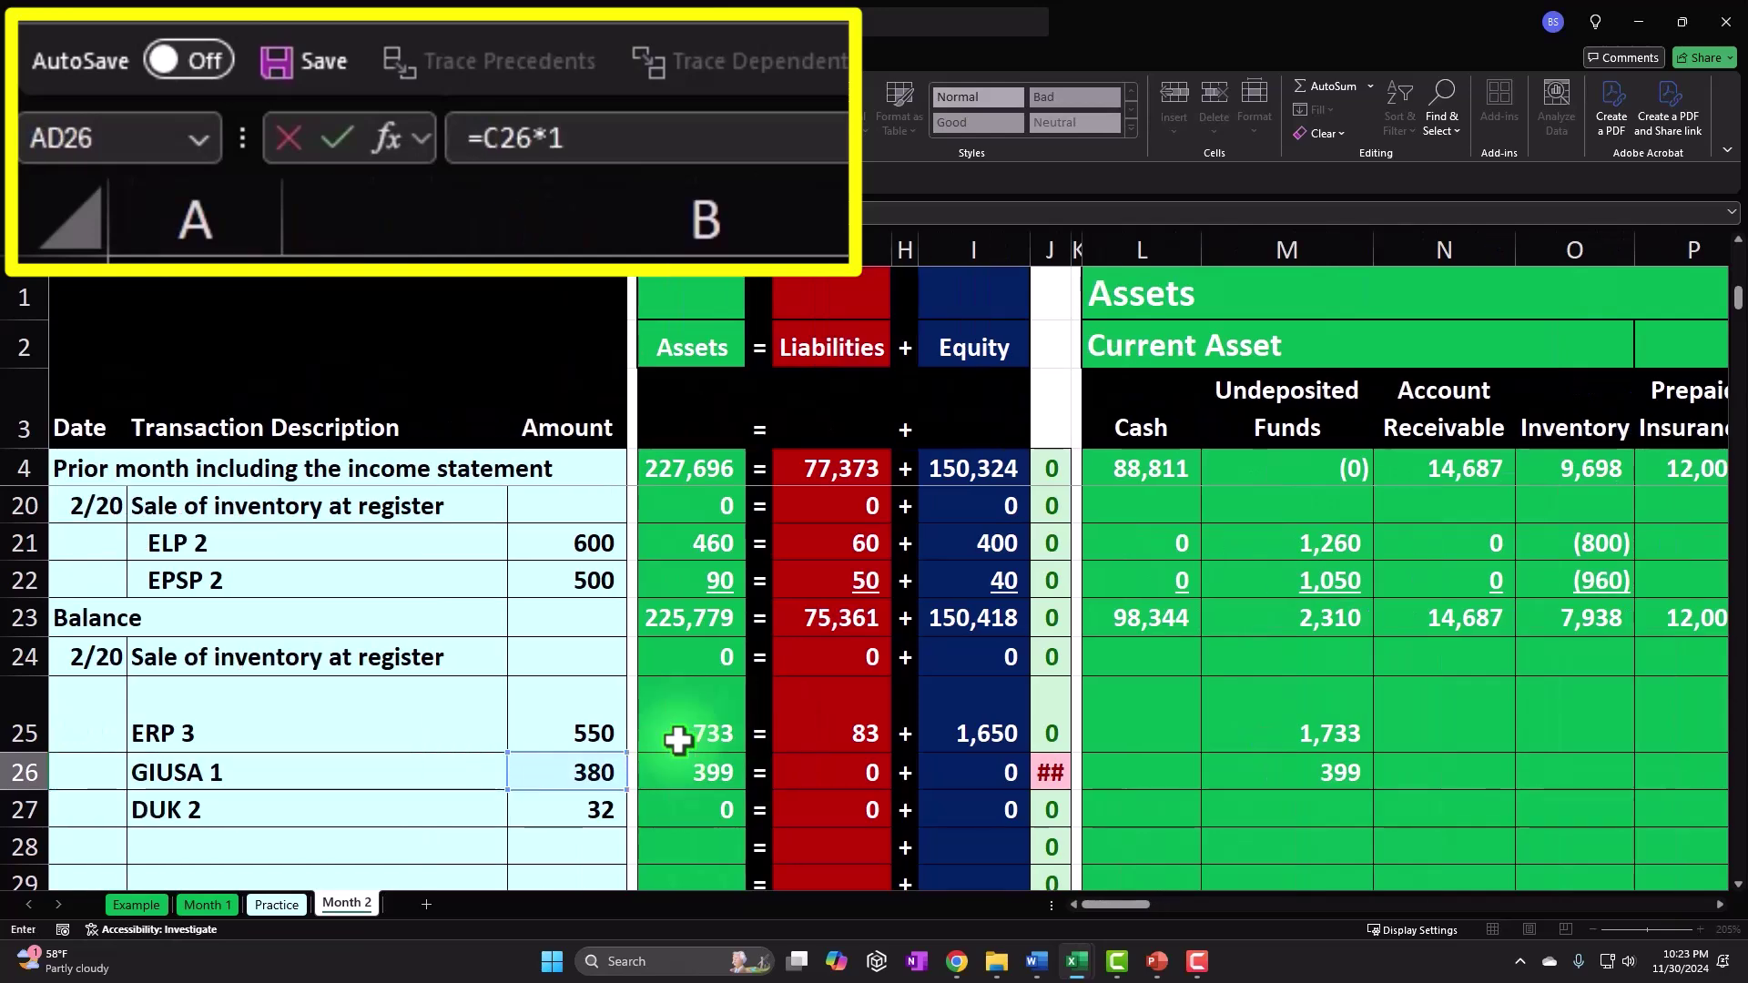
Step: Record the GIUSA 1 sale in the Sales column, cell AD26, with the formula =C26*1
{"action": "type", "text": "*1"}
{"action": "key", "text": "Return"}
{"action": "key", "text": "Up"}
Step: Calculate the GIUSA 1 sales tax in the Sales Tax Payable column, cell W26, with =C26*1*.05 and check the formula
{"action": "key", "text": "Right"}
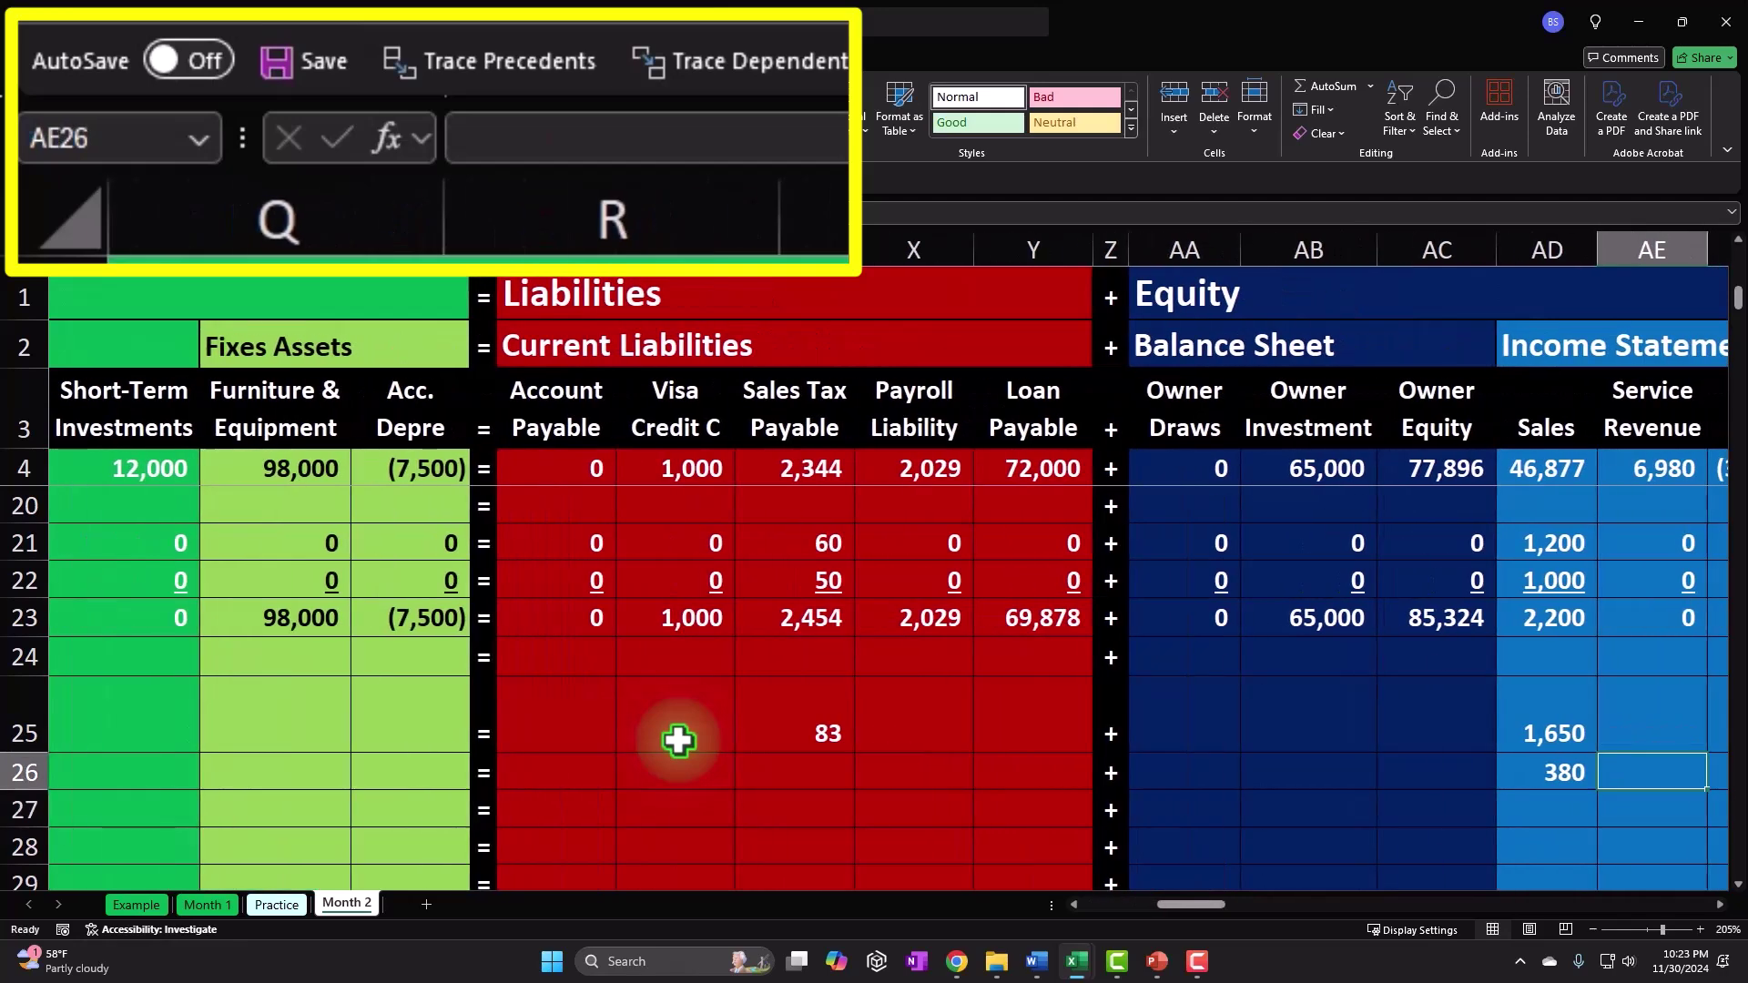
{"action": "key", "text": "Left"}
{"action": "key", "text": "Left"}
{"action": "key", "text": "Left"}
{"action": "key", "text": "Left"}
{"action": "key", "text": "Left"}
{"action": "key", "text": "Left"}
{"action": "key", "text": "Left"}
{"action": "key", "text": "Left"}
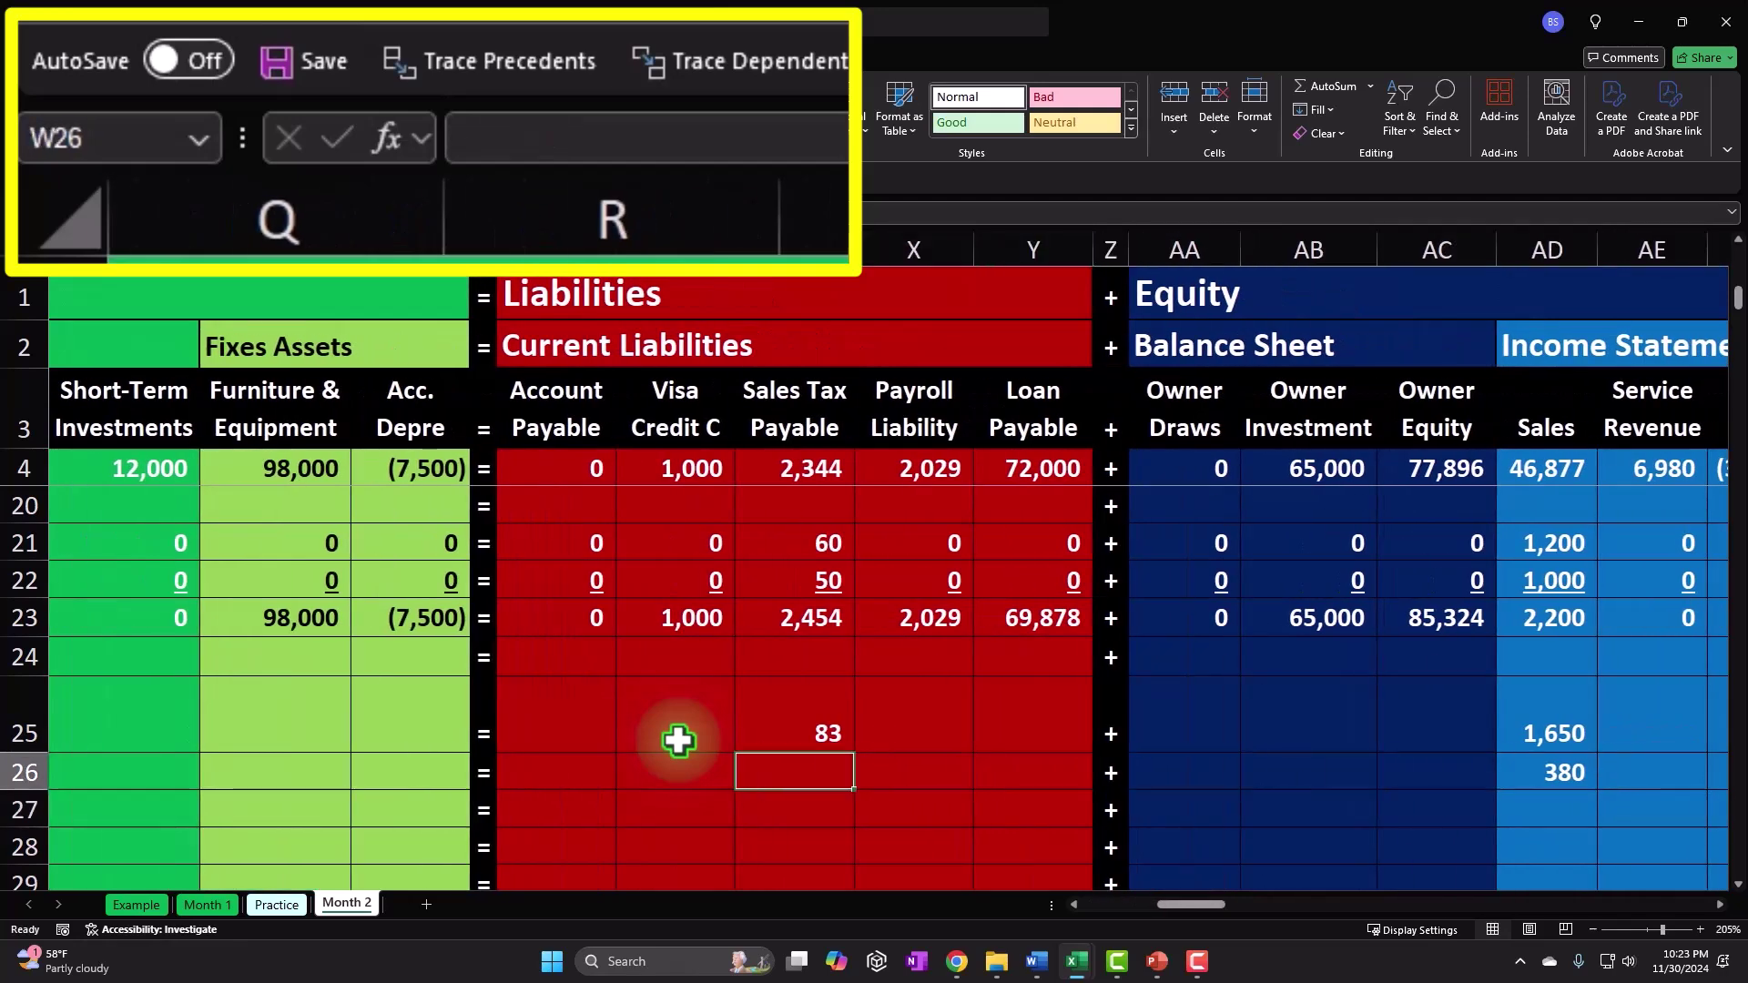
{"action": "type", "text": "="}
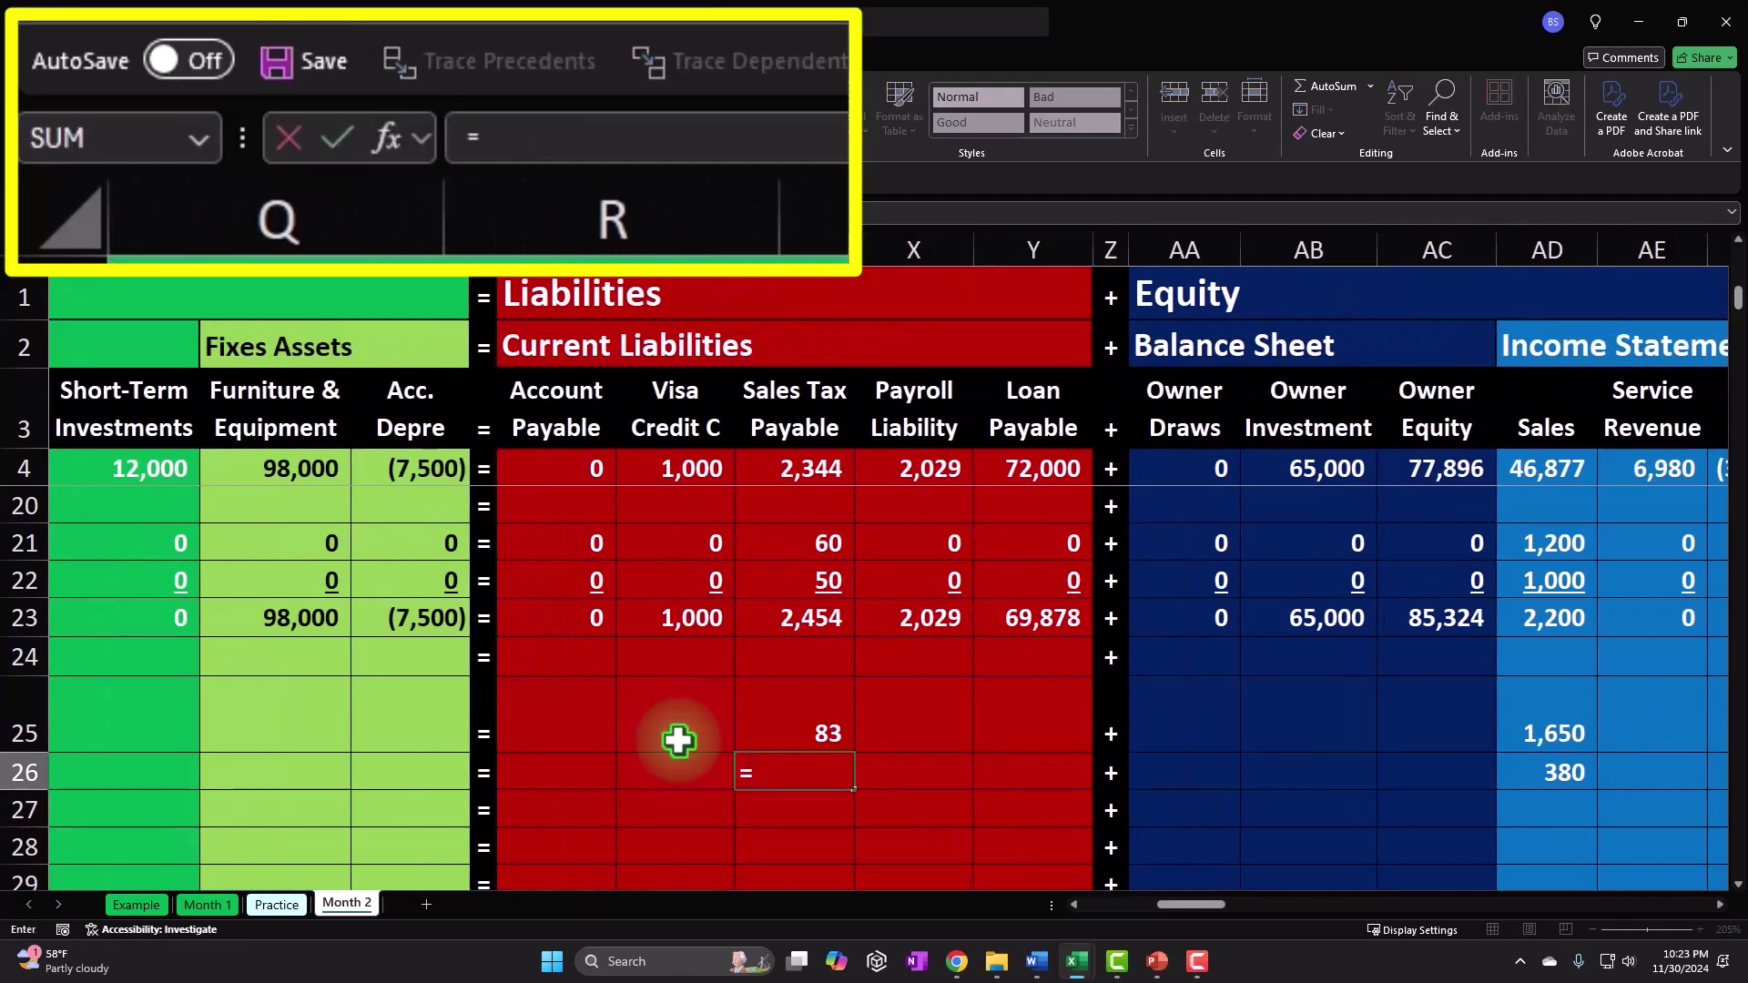
{"action": "key", "text": "Left"}
{"action": "key", "text": "Left"}
{"action": "key", "text": "Left"}
{"action": "key", "text": "Left"}
{"action": "key", "text": "Left"}
{"action": "key", "text": "Left"}
{"action": "key", "text": "Left"}
{"action": "key", "text": "Left"}
{"action": "key", "text": "Left"}
{"action": "key", "text": "Left"}
{"action": "key", "text": "Left"}
{"action": "key", "text": "Left"}
{"action": "key", "text": "Left"}
{"action": "key", "text": "Left"}
{"action": "key", "text": "Left"}
{"action": "key", "text": "Left"}
{"action": "key", "text": "Left"}
{"action": "key", "text": "Left"}
{"action": "key", "text": "Left"}
{"action": "key", "text": "Left"}
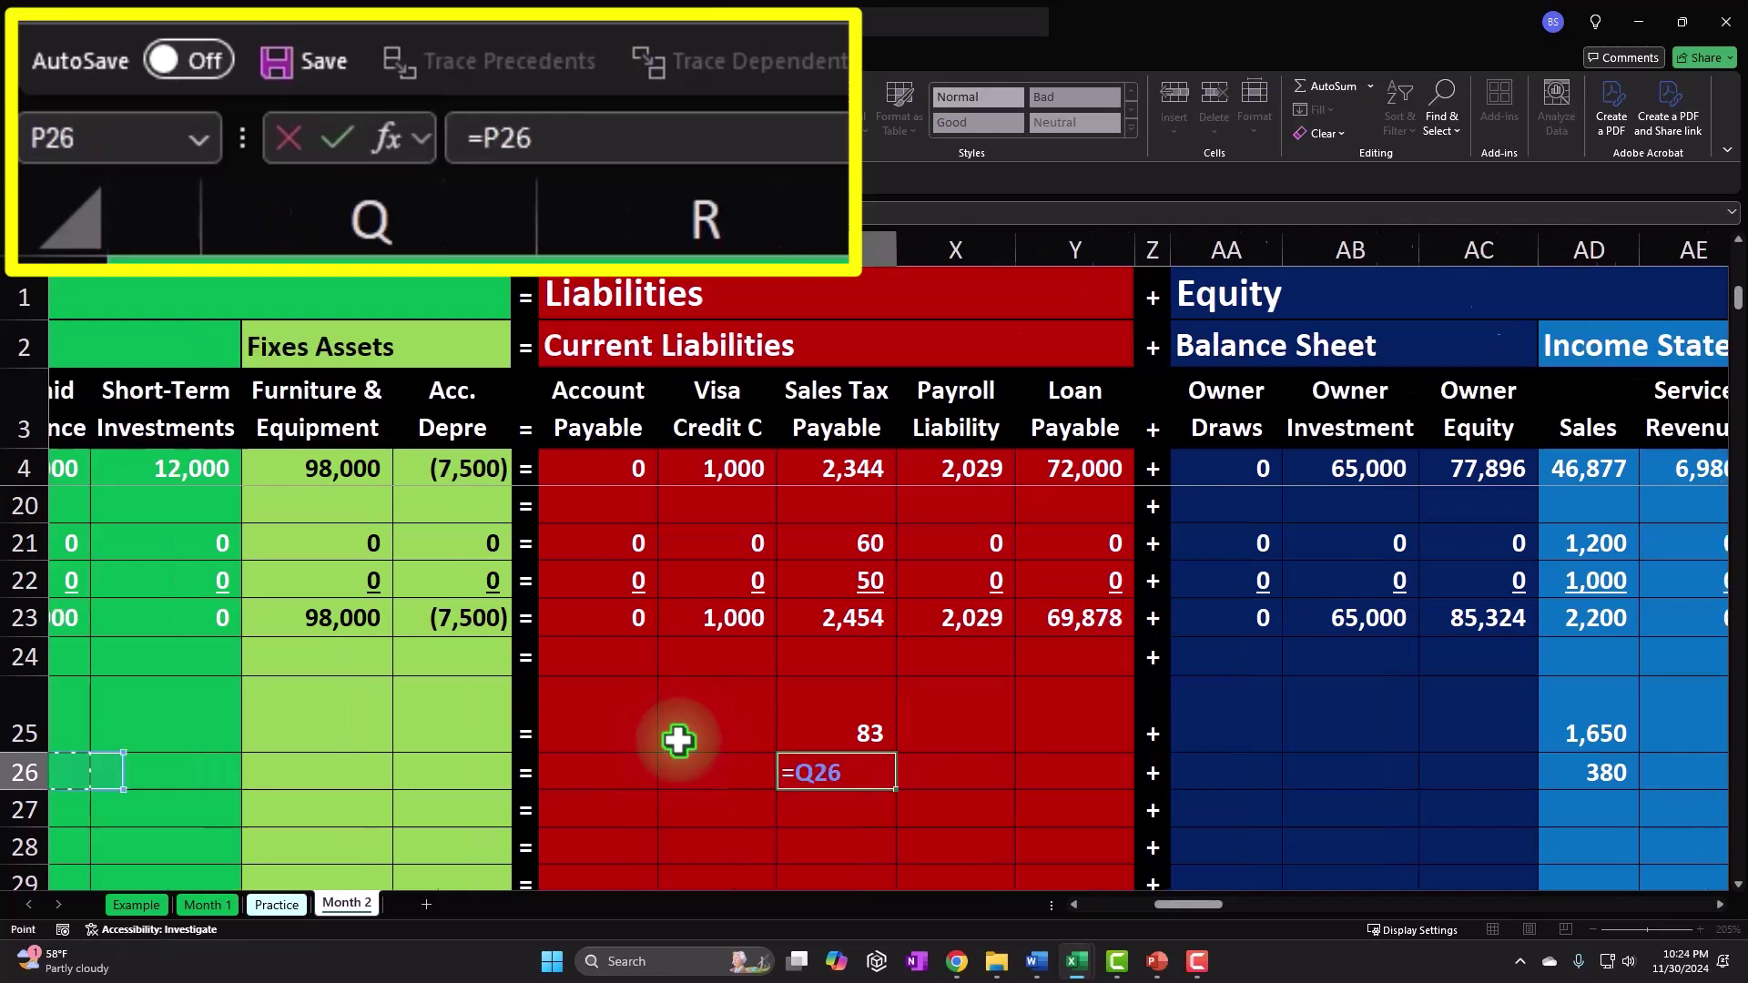
{"action": "key", "text": "Right"}
{"action": "key", "text": "Right"}
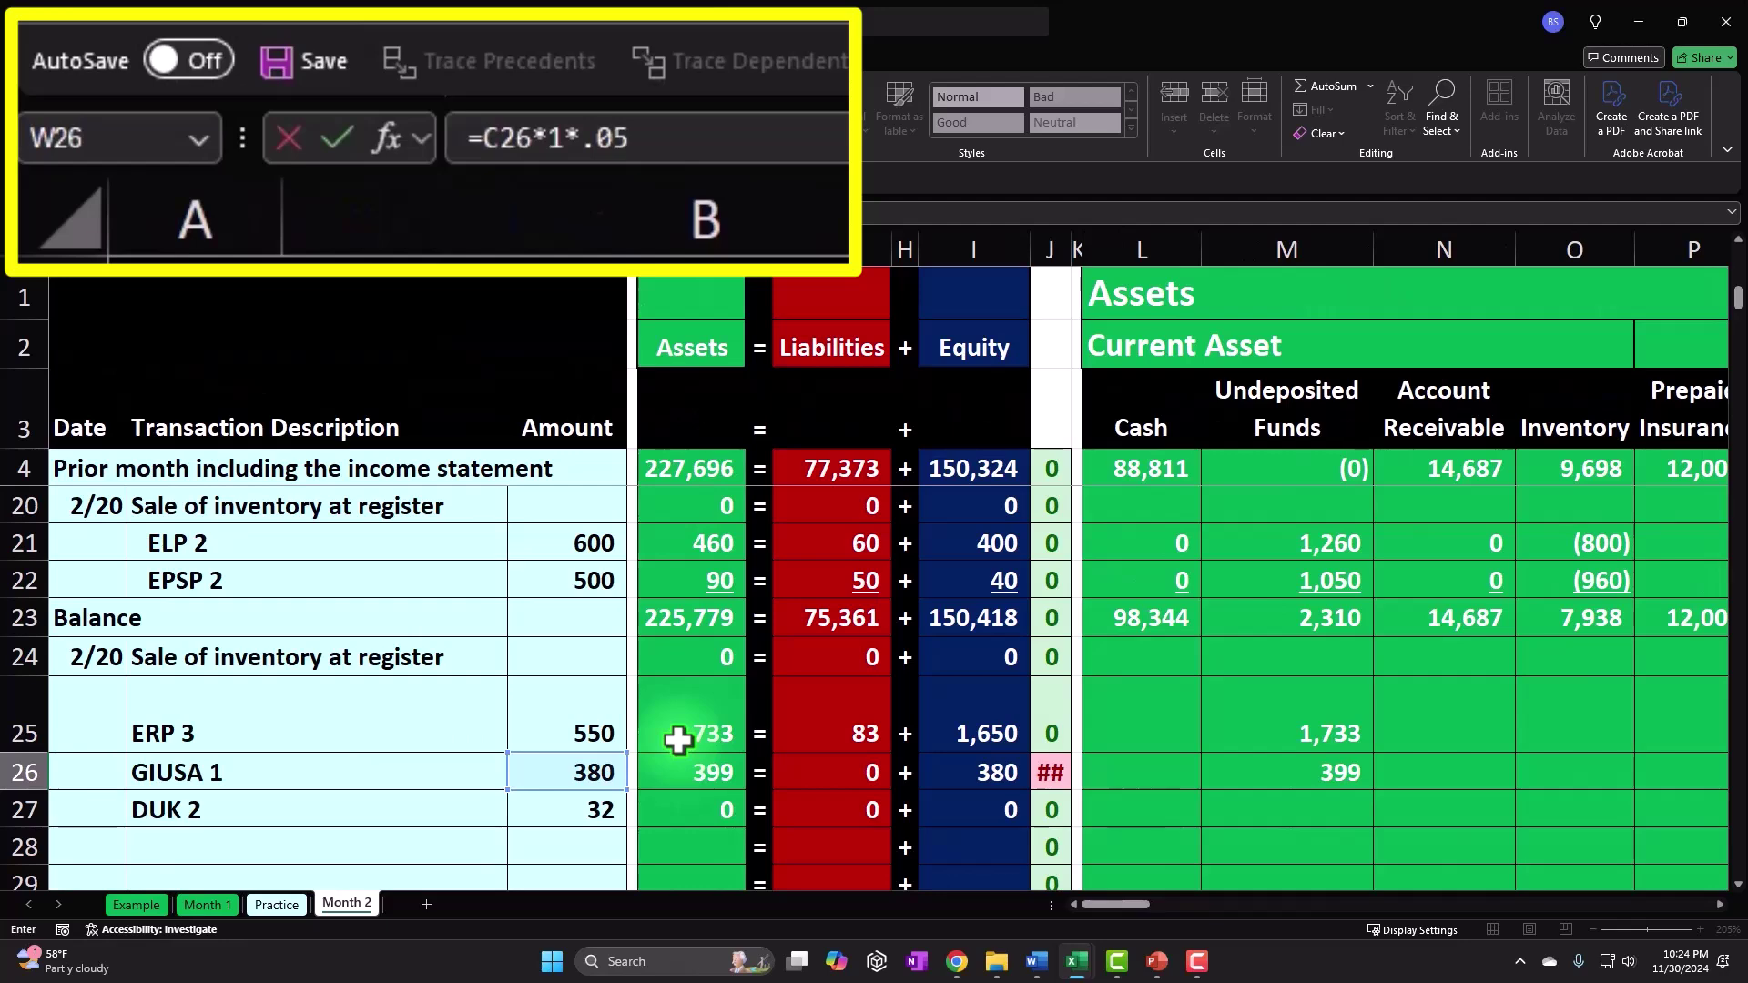
{"action": "type", "text": "*1*.05"}
{"action": "key", "text": "Return"}
{"action": "key", "text": "Right"}
{"action": "key", "text": "Right"}
{"action": "key", "text": "Right"}
{"action": "double_click", "coordinate": [1311, 763]}
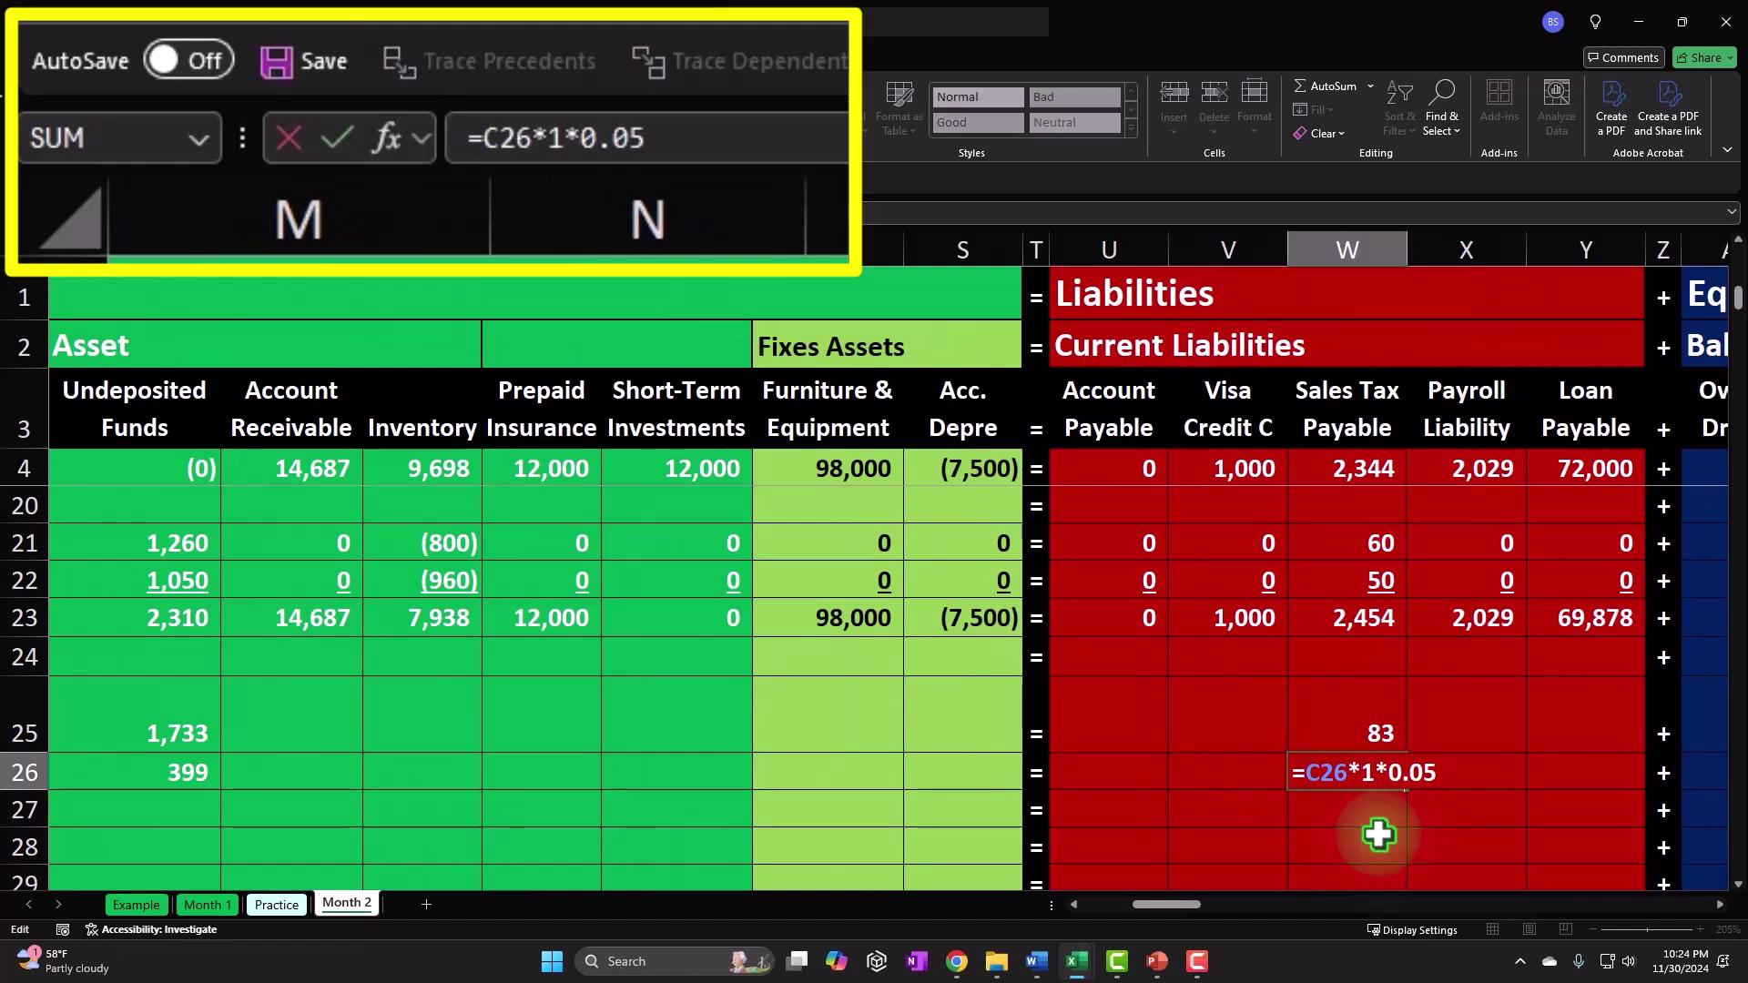
{"action": "key", "text": "Return"}
Step: Record the DUK 2 receipt including tax in Undeposited Funds, cell M27, with the formula =C27*2*1.05
{"action": "key", "text": "Left"}
{"action": "key", "text": "Left"}
{"action": "key", "text": "Left"}
{"action": "key", "text": "Left"}
{"action": "key", "text": "Left"}
{"action": "key", "text": "Left"}
{"action": "key", "text": "Left"}
{"action": "key", "text": "Left"}
{"action": "key", "text": "Left"}
{"action": "key", "text": "Left"}
{"action": "key", "text": "Left"}
{"action": "key", "text": "Left"}
{"action": "key", "text": "Left"}
{"action": "key", "text": "Left"}
{"action": "key", "text": "Left"}
{"action": "key", "text": "Left"}
{"action": "key", "text": "Left"}
{"action": "key", "text": "Left"}
{"action": "key", "text": "Left"}
{"action": "key", "text": "Left"}
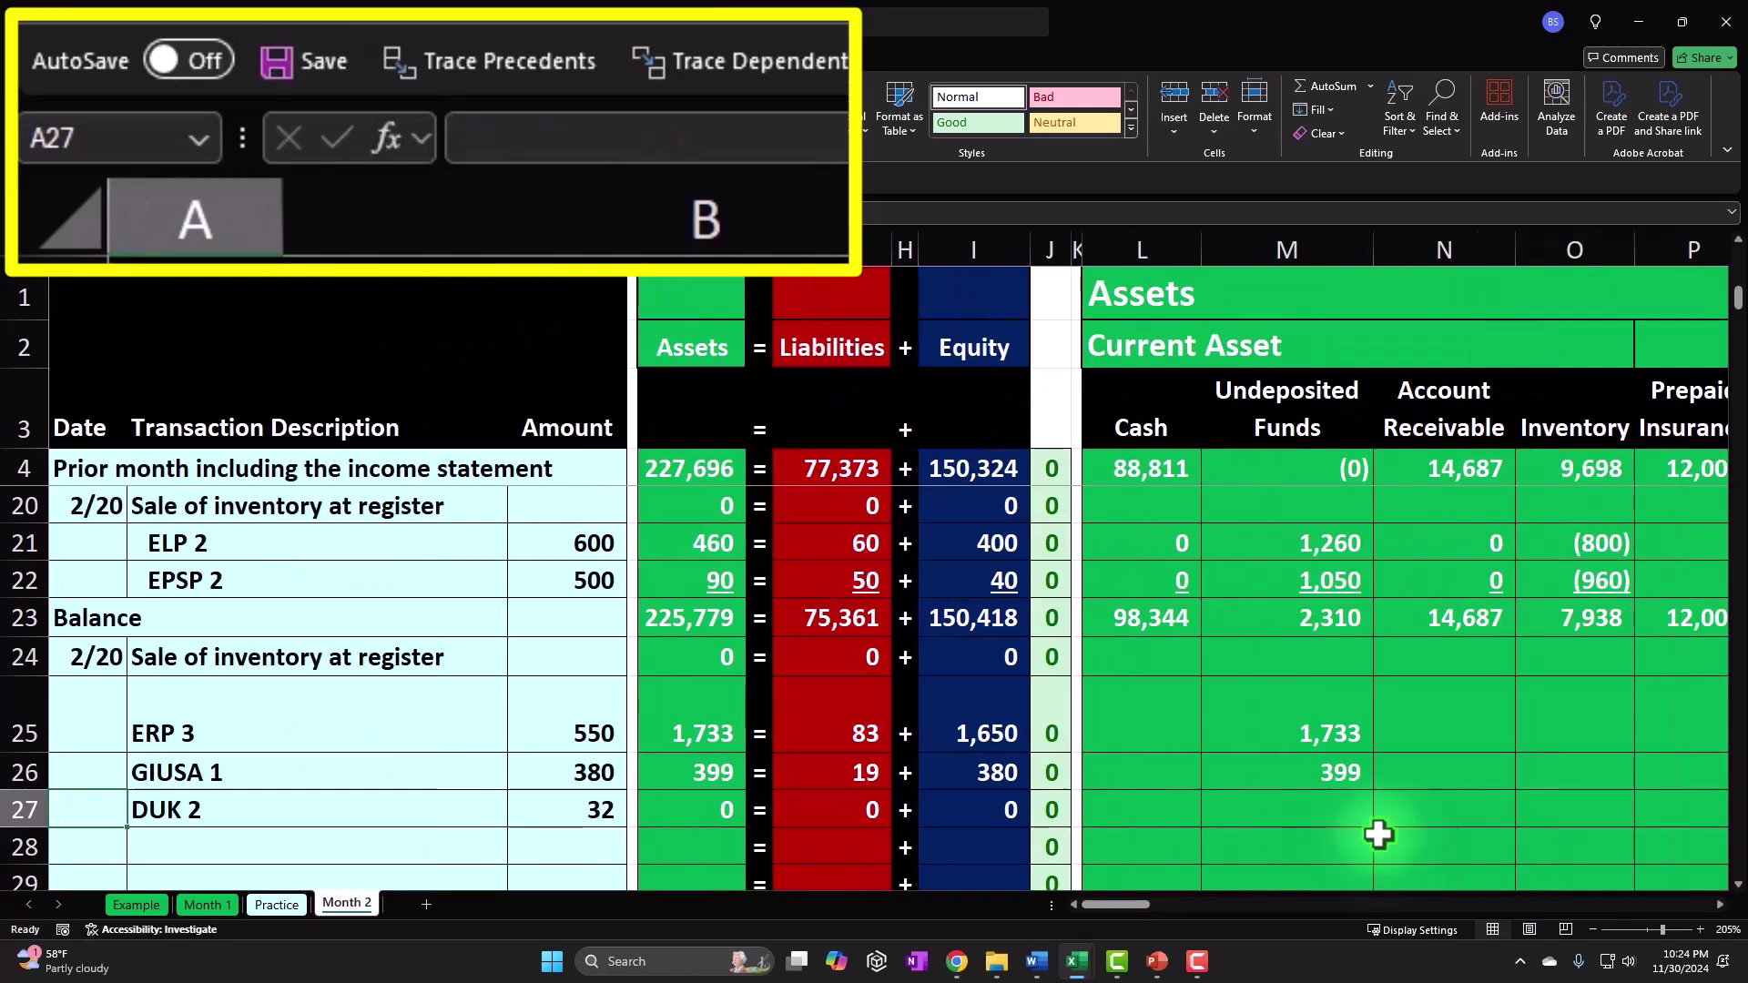
{"action": "key", "text": "Right"}
{"action": "key", "text": "Right"}
{"action": "key", "text": "Right"}
{"action": "key", "text": "Right"}
{"action": "key", "text": "Right"}
{"action": "key", "text": "Right"}
{"action": "key", "text": "Right"}
{"action": "key", "text": "Right"}
{"action": "key", "text": "Right"}
{"action": "key", "text": "Right"}
{"action": "key", "text": "Right"}
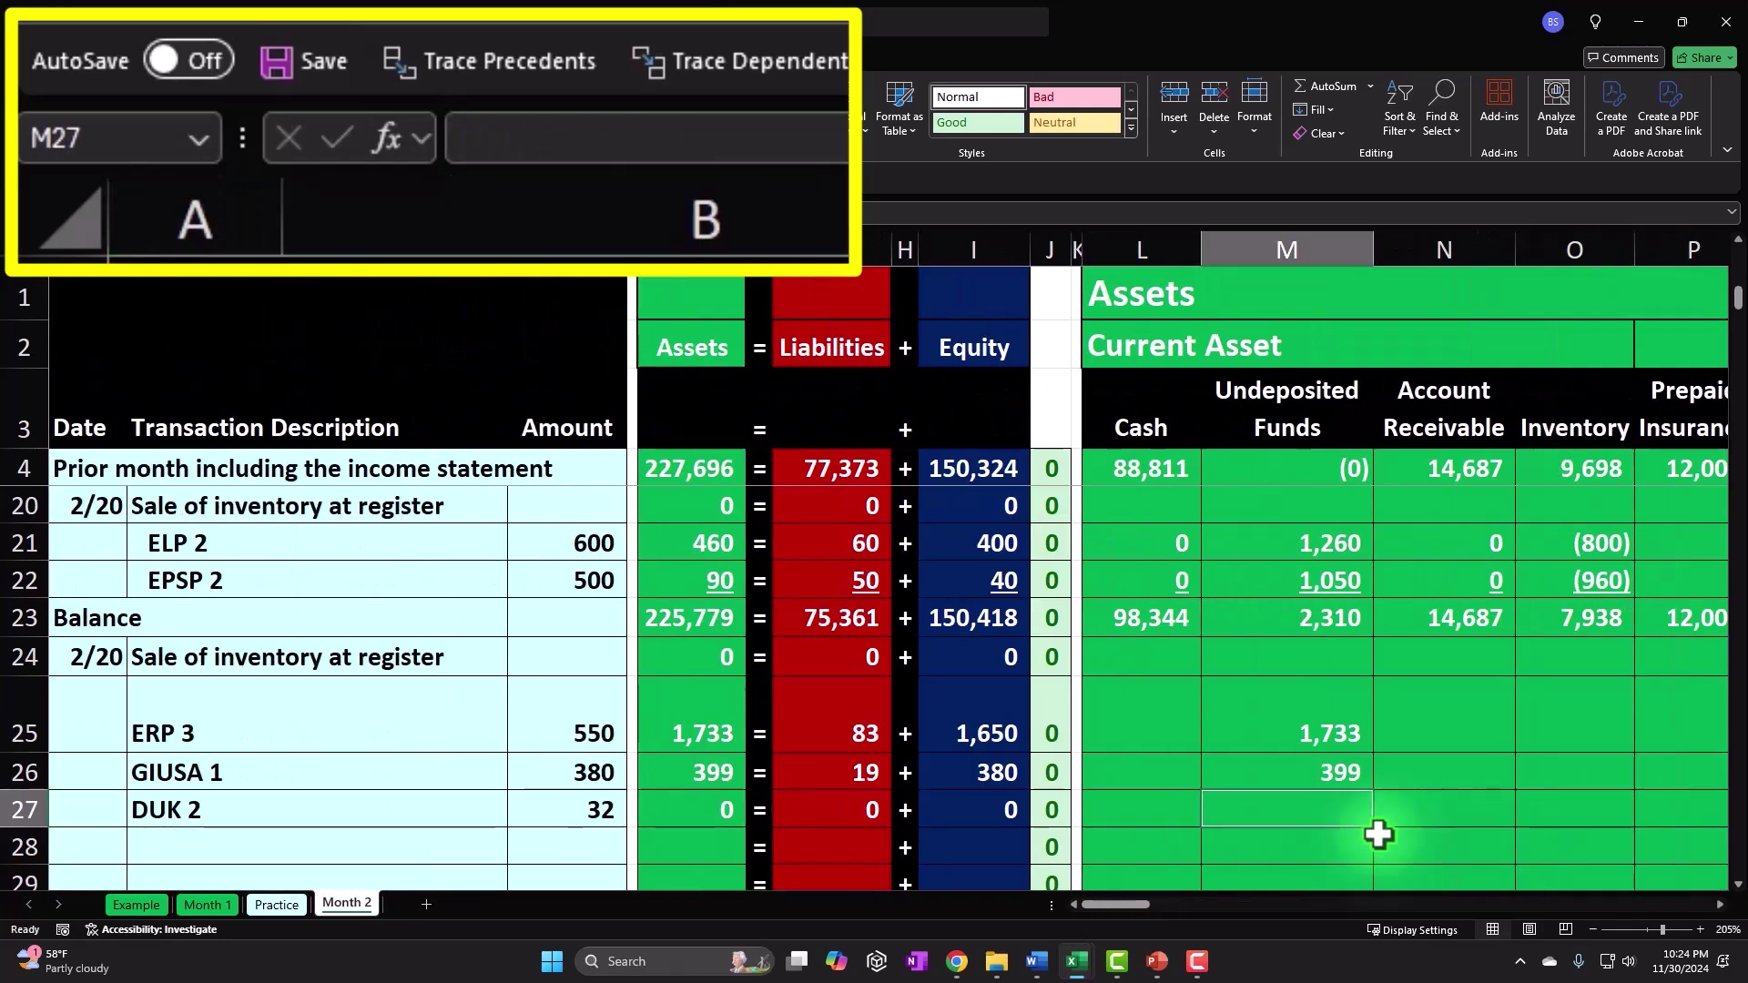
{"action": "type", "text": "="}
{"action": "key", "text": "Left"}
{"action": "key", "text": "Left"}
{"action": "key", "text": "Left"}
{"action": "key", "text": "Left"}
{"action": "key", "text": "Left"}
{"action": "key", "text": "Left"}
{"action": "key", "text": "Left"}
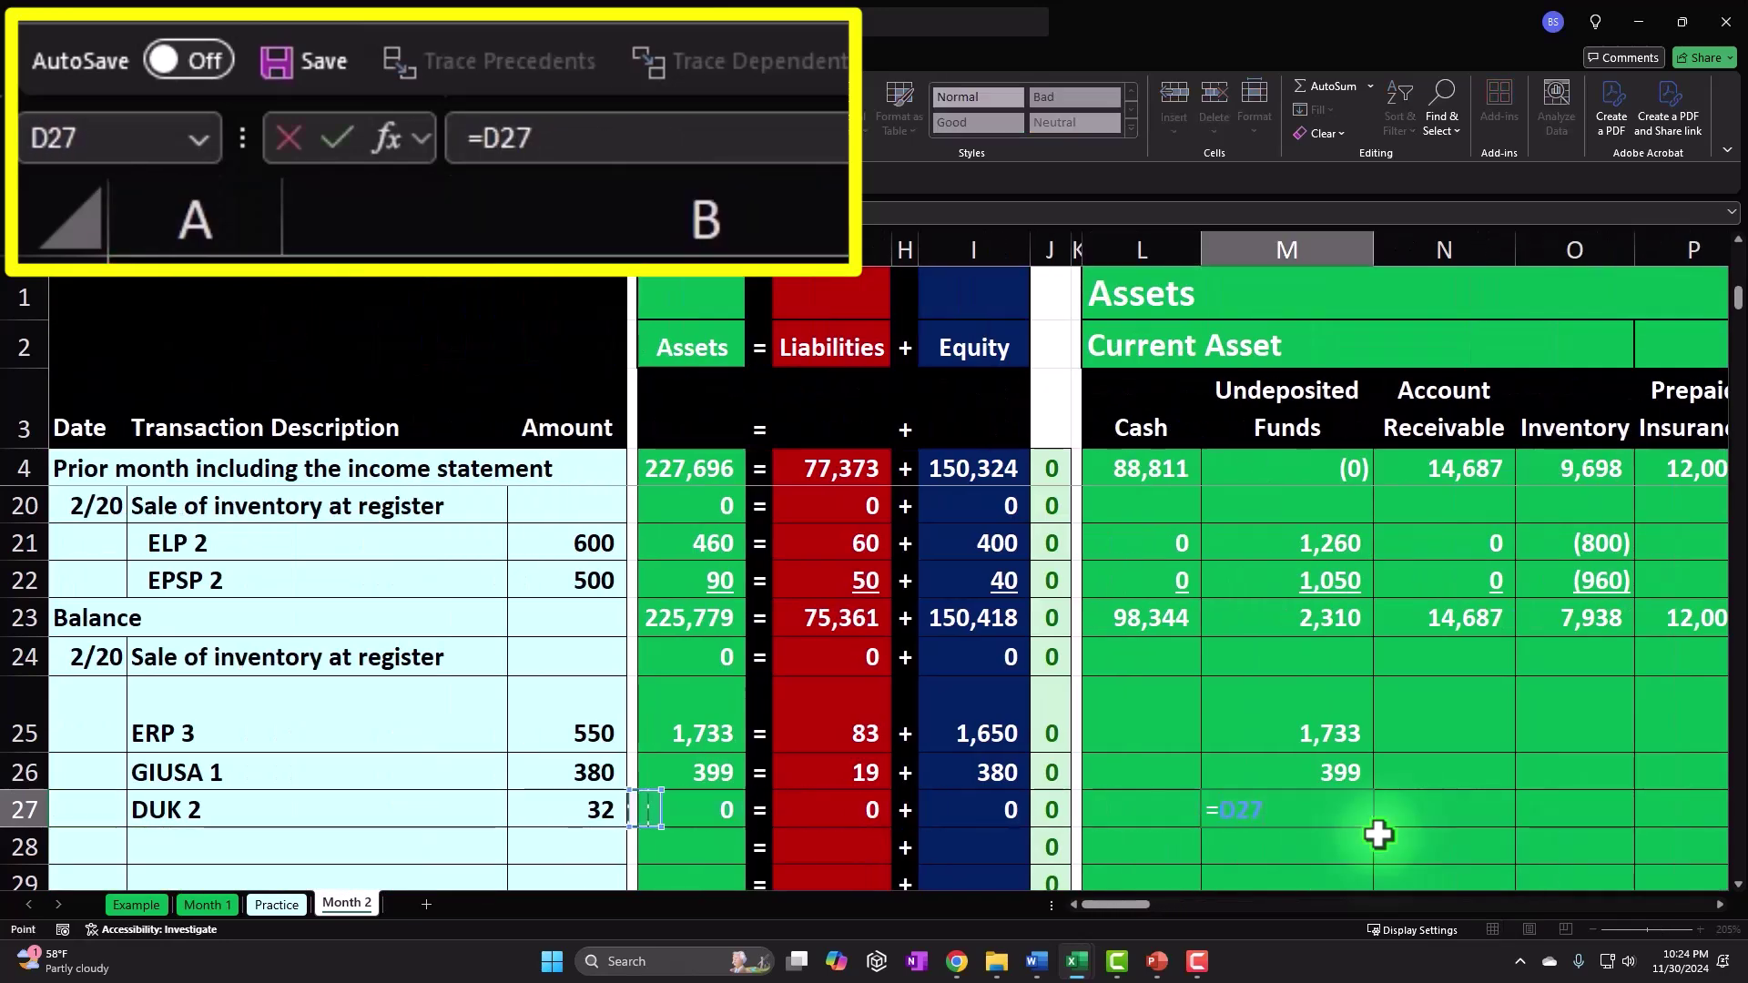
{"action": "type", "text": "*"}
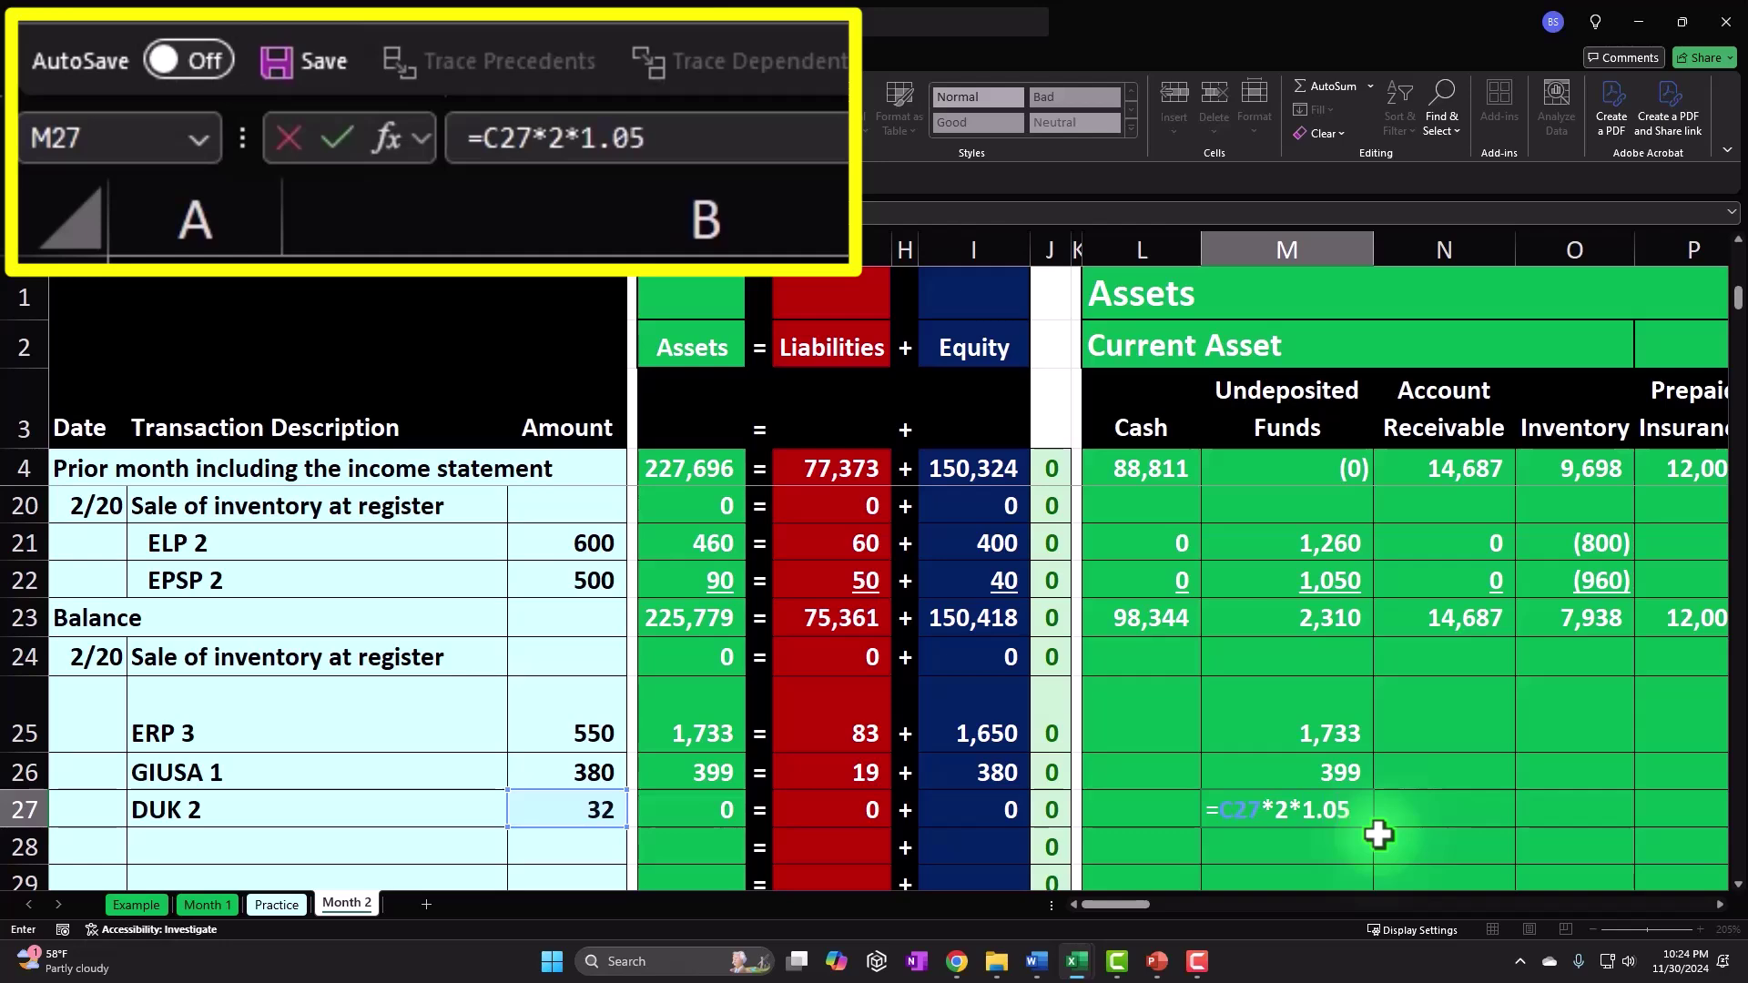
{"action": "key", "text": "Return"}
Step: Record the DUK 2 sale in the Sales column, cell AD27, with the formula =C27*2
{"action": "key", "text": "Up"}
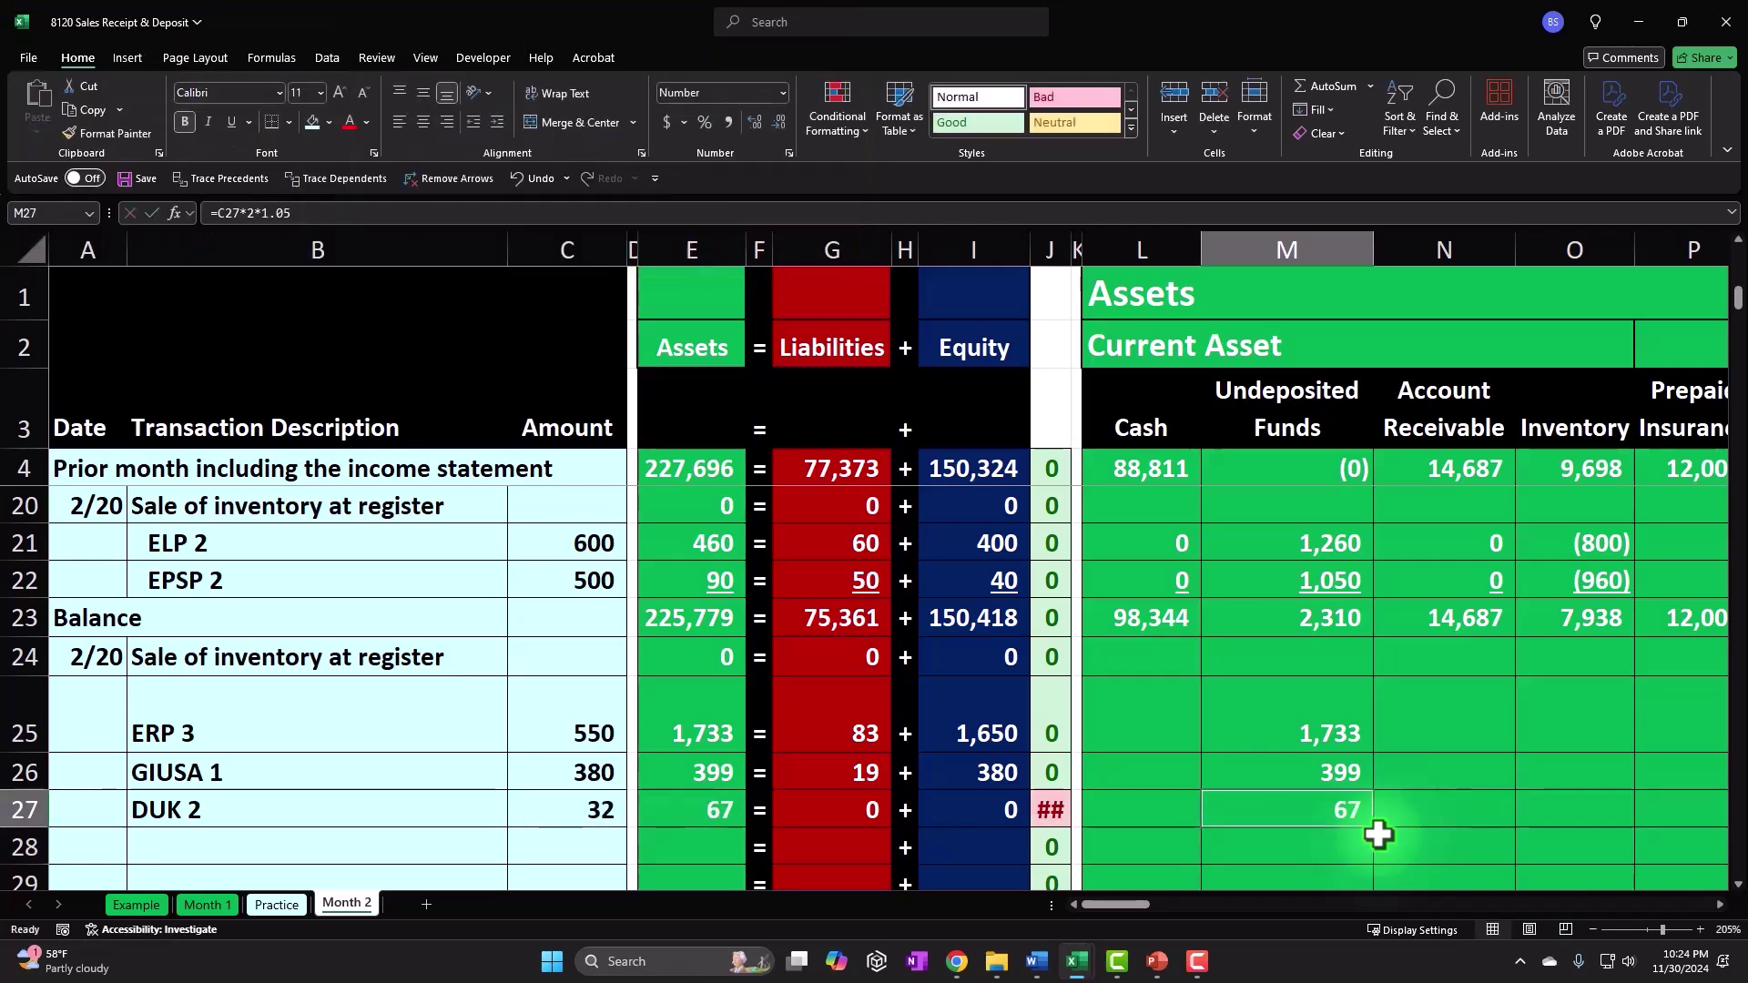
{"action": "key", "text": "Right"}
{"action": "key", "text": "Right"}
{"action": "key", "text": "Right"}
{"action": "key", "text": "Right"}
{"action": "key", "text": "Right"}
{"action": "key", "text": "Right"}
{"action": "key", "text": "Right"}
{"action": "key", "text": "Right"}
{"action": "key", "text": "Right"}
{"action": "key", "text": "Right"}
{"action": "key", "text": "Right"}
{"action": "key", "text": "Right"}
{"action": "key", "text": "Right"}
{"action": "key", "text": "Right"}
{"action": "key", "text": "Right"}
{"action": "key", "text": "Right"}
{"action": "key", "text": "Right"}
{"action": "type", "text": "="}
{"action": "key", "text": "Left"}
{"action": "key", "text": "Left"}
{"action": "key", "text": "Left"}
{"action": "key", "text": "Left"}
{"action": "key", "text": "Left"}
{"action": "key", "text": "Left"}
{"action": "key", "text": "Left"}
{"action": "key", "text": "Left"}
{"action": "key", "text": "Left"}
{"action": "key", "text": "Left"}
{"action": "key", "text": "Left"}
{"action": "key", "text": "Left"}
{"action": "key", "text": "Left"}
{"action": "key", "text": "Left"}
{"action": "key", "text": "Left"}
{"action": "key", "text": "Left"}
{"action": "key", "text": "Left"}
{"action": "key", "text": "Left"}
{"action": "key", "text": "Left"}
{"action": "key", "text": "Left"}
{"action": "key", "text": "Right"}
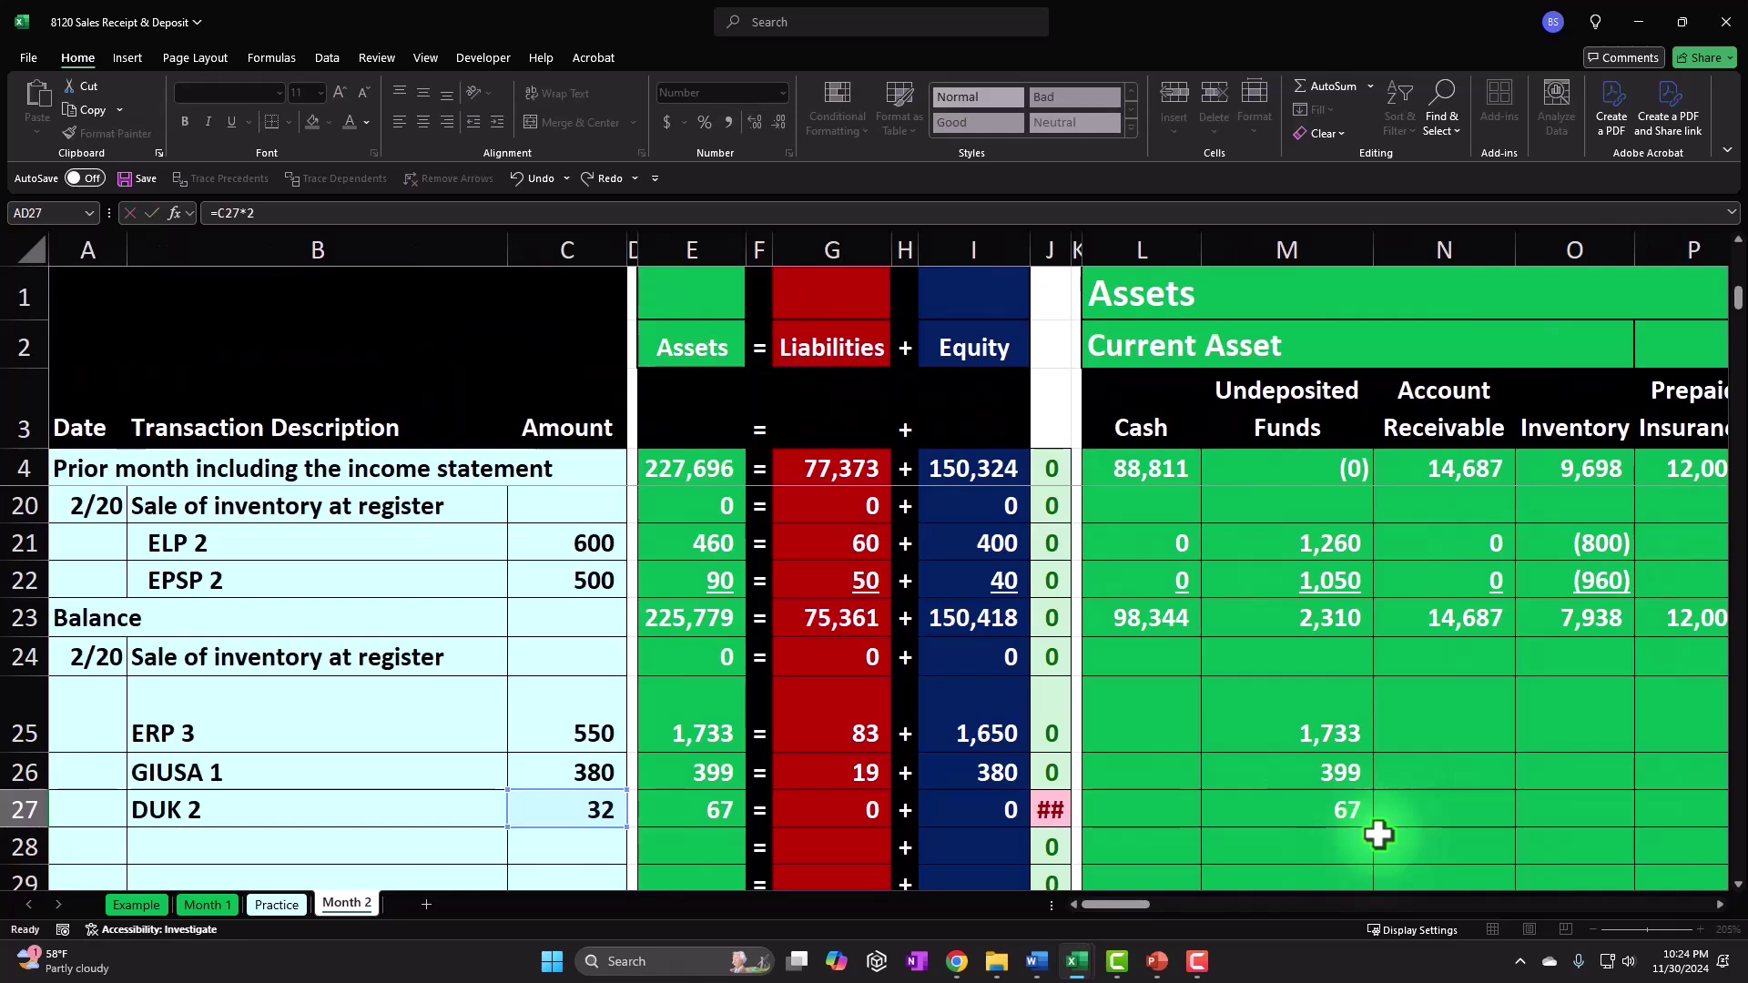
{"action": "type", "text": "*2"}
{"action": "key", "text": "Return"}
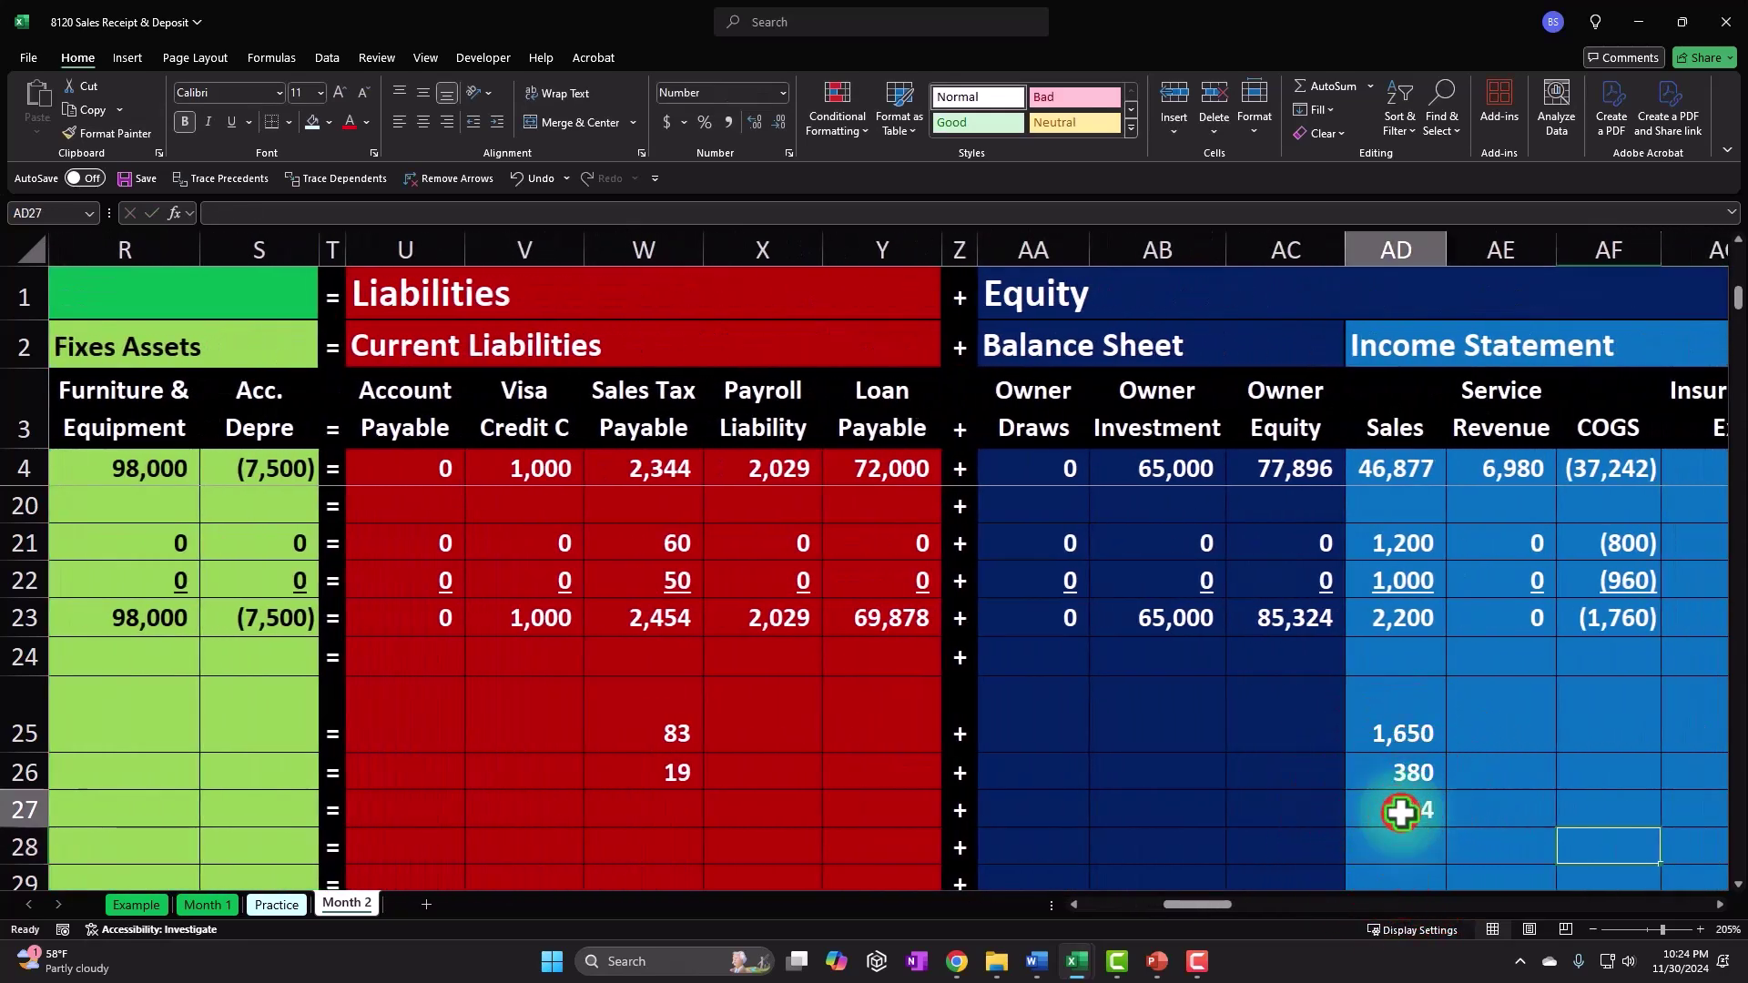
Step: Calculate the DUK 2 sales tax in the Sales Tax Payable column, cell W27, with =C27*2*0.05 and check the formula
{"action": "left_click", "coordinate": [1402, 810]}
{"action": "key", "text": "Left"}
{"action": "key", "text": "Left"}
{"action": "key", "text": "Left"}
{"action": "key", "text": "Left"}
{"action": "key", "text": "Left"}
{"action": "key", "text": "Left"}
{"action": "key", "text": "Left"}
{"action": "type", "text": "="}
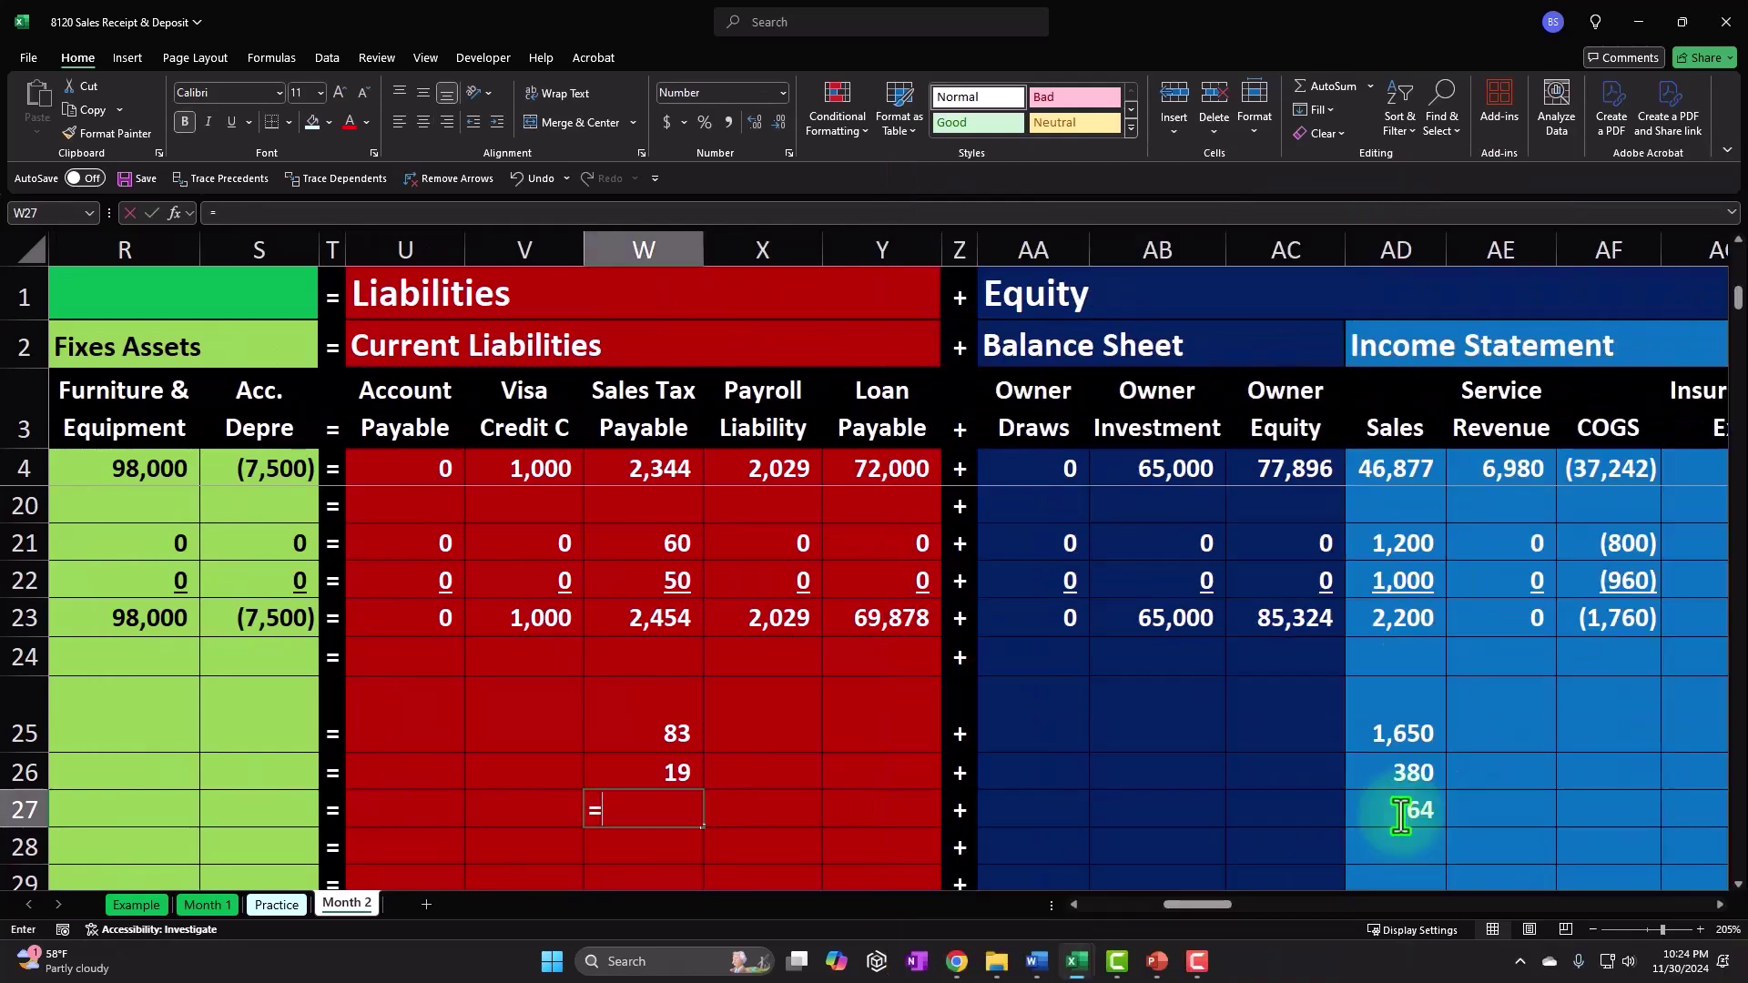
{"action": "key", "text": "Left"}
{"action": "key", "text": "Left"}
{"action": "key", "text": "Left"}
{"action": "key", "text": "Left"}
{"action": "key", "text": "Left"}
{"action": "key", "text": "Left"}
{"action": "key", "text": "Left"}
{"action": "key", "text": "Left"}
{"action": "key", "text": "Left"}
{"action": "key", "text": "Left"}
{"action": "key", "text": "Left"}
{"action": "key", "text": "Left"}
{"action": "key", "text": "Left"}
{"action": "key", "text": "Left"}
{"action": "key", "text": "Left"}
{"action": "key", "text": "Left"}
{"action": "key", "text": "Left"}
{"action": "key", "text": "Left"}
{"action": "key", "text": "Left"}
{"action": "key", "text": "Left"}
{"action": "key", "text": "Left"}
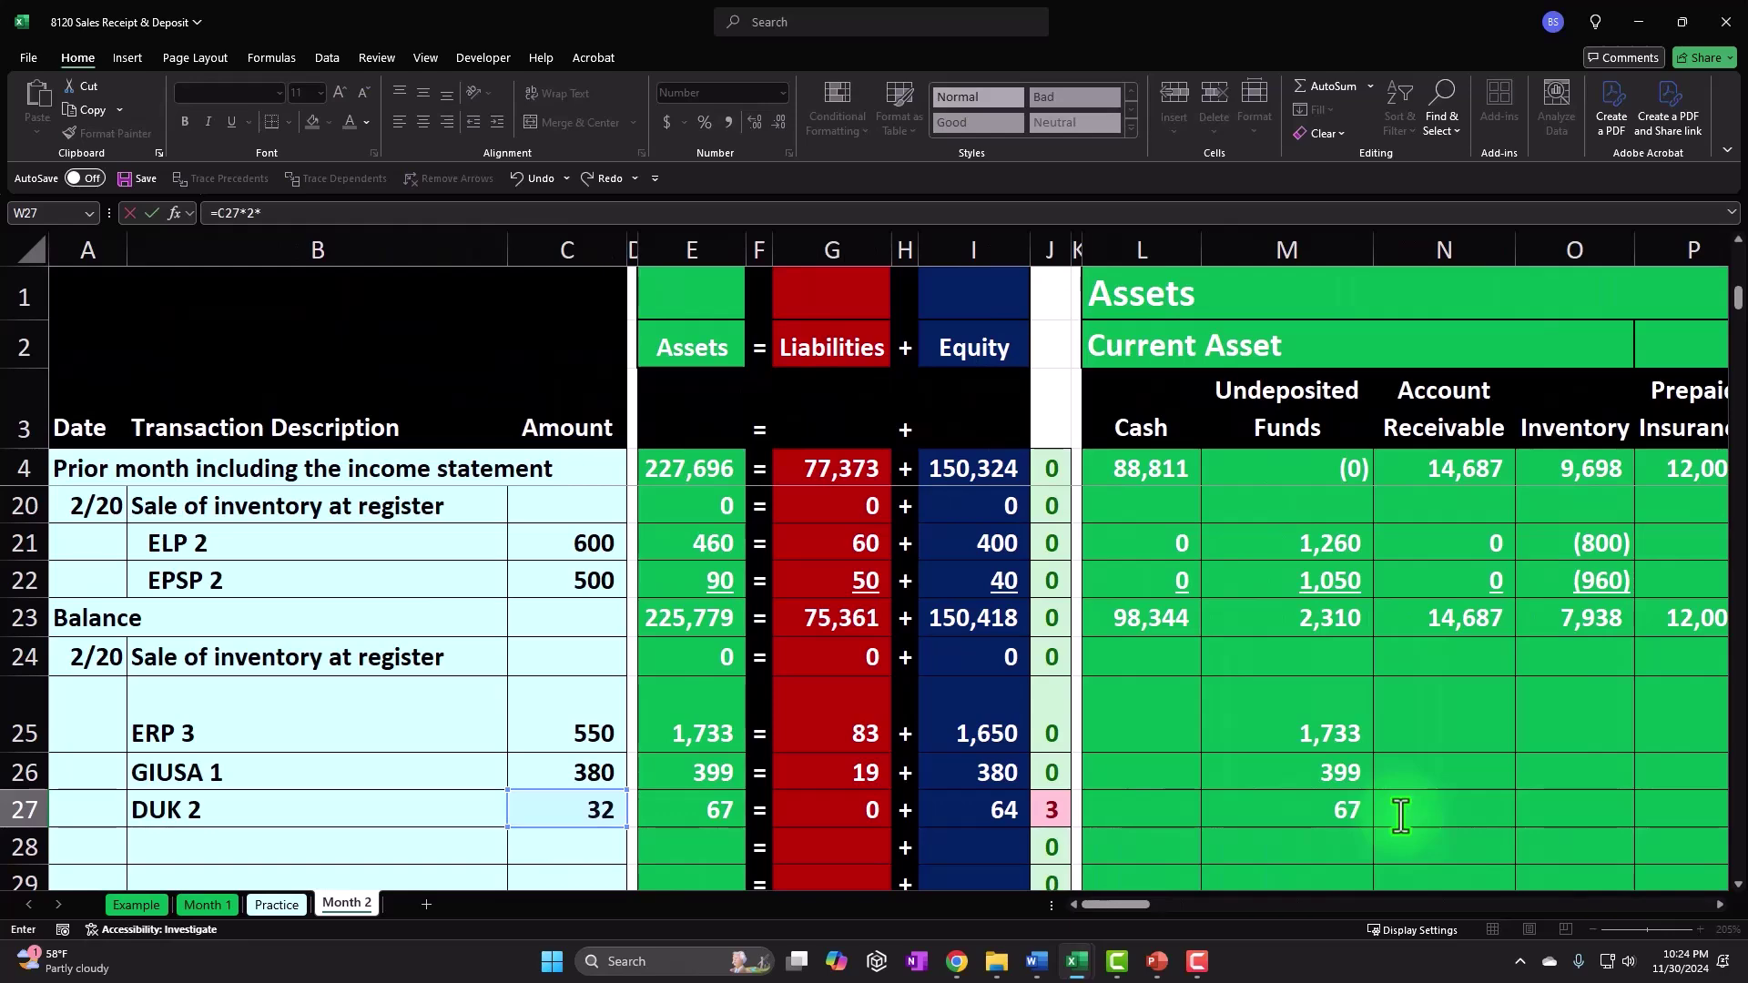
{"action": "type", "text": "5"}
{"action": "key", "text": "Return"}
{"action": "key", "text": "Right"}
{"action": "key", "text": "Right"}
{"action": "key", "text": "Right"}
{"action": "double_click", "coordinate": [1398, 813]}
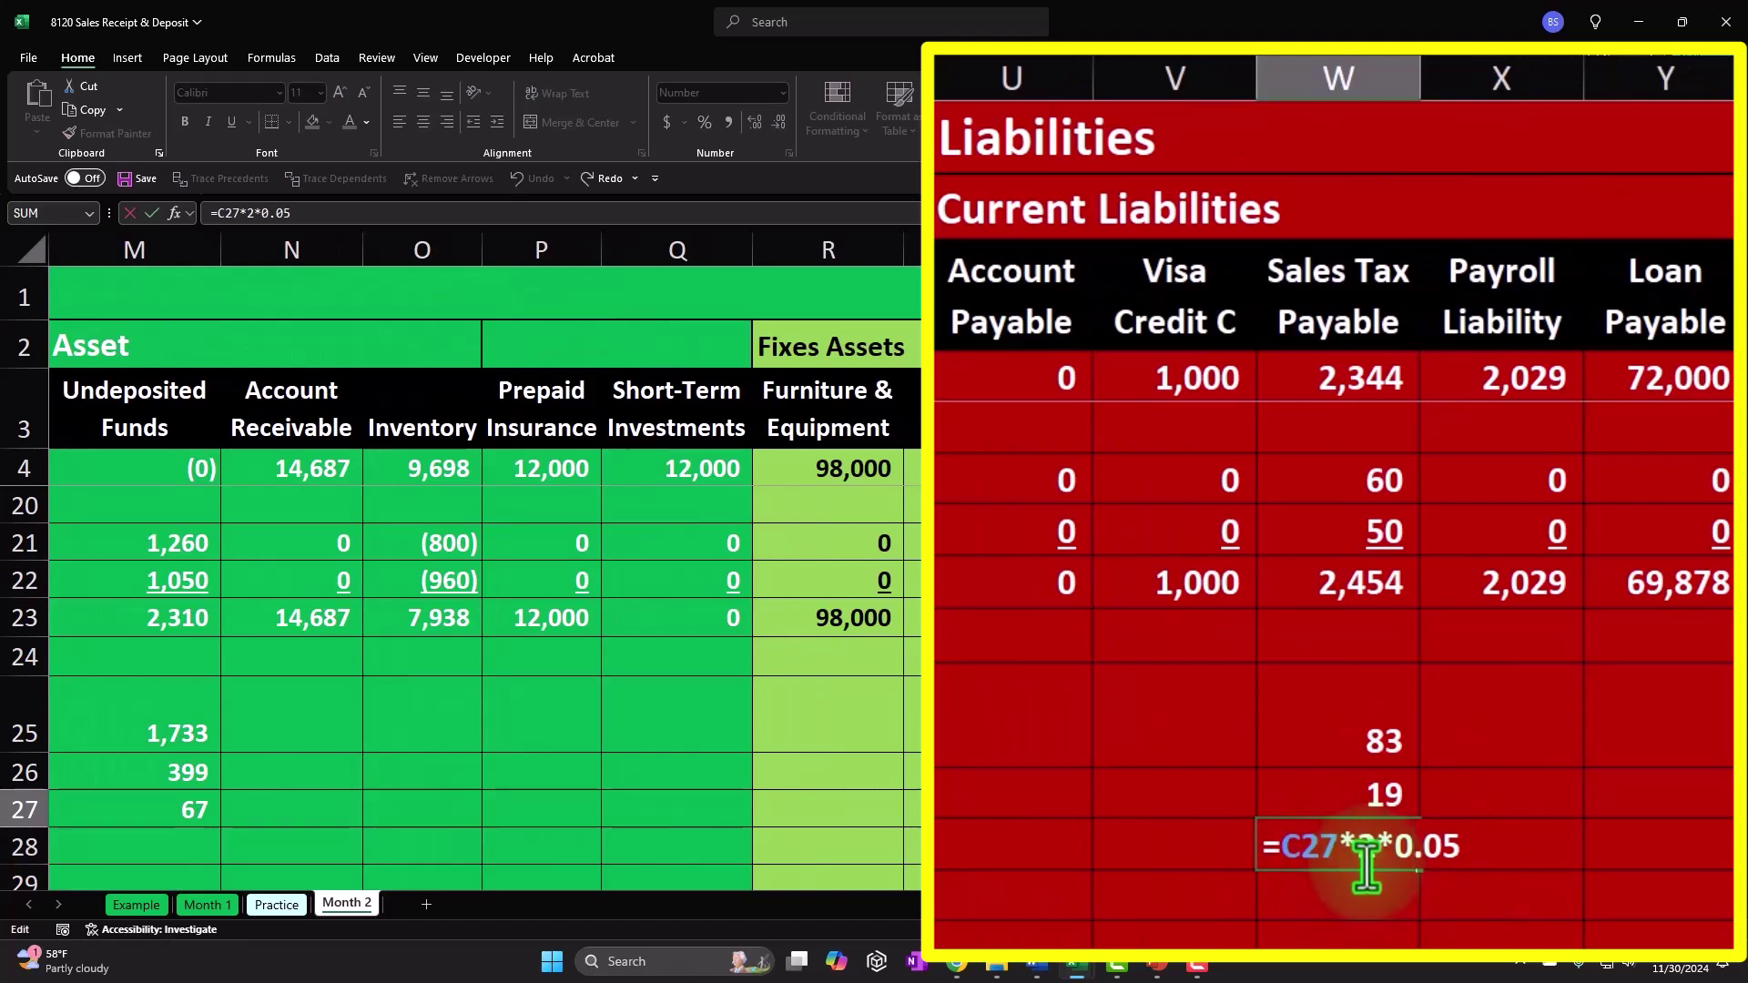
{"action": "key", "text": "Return"}
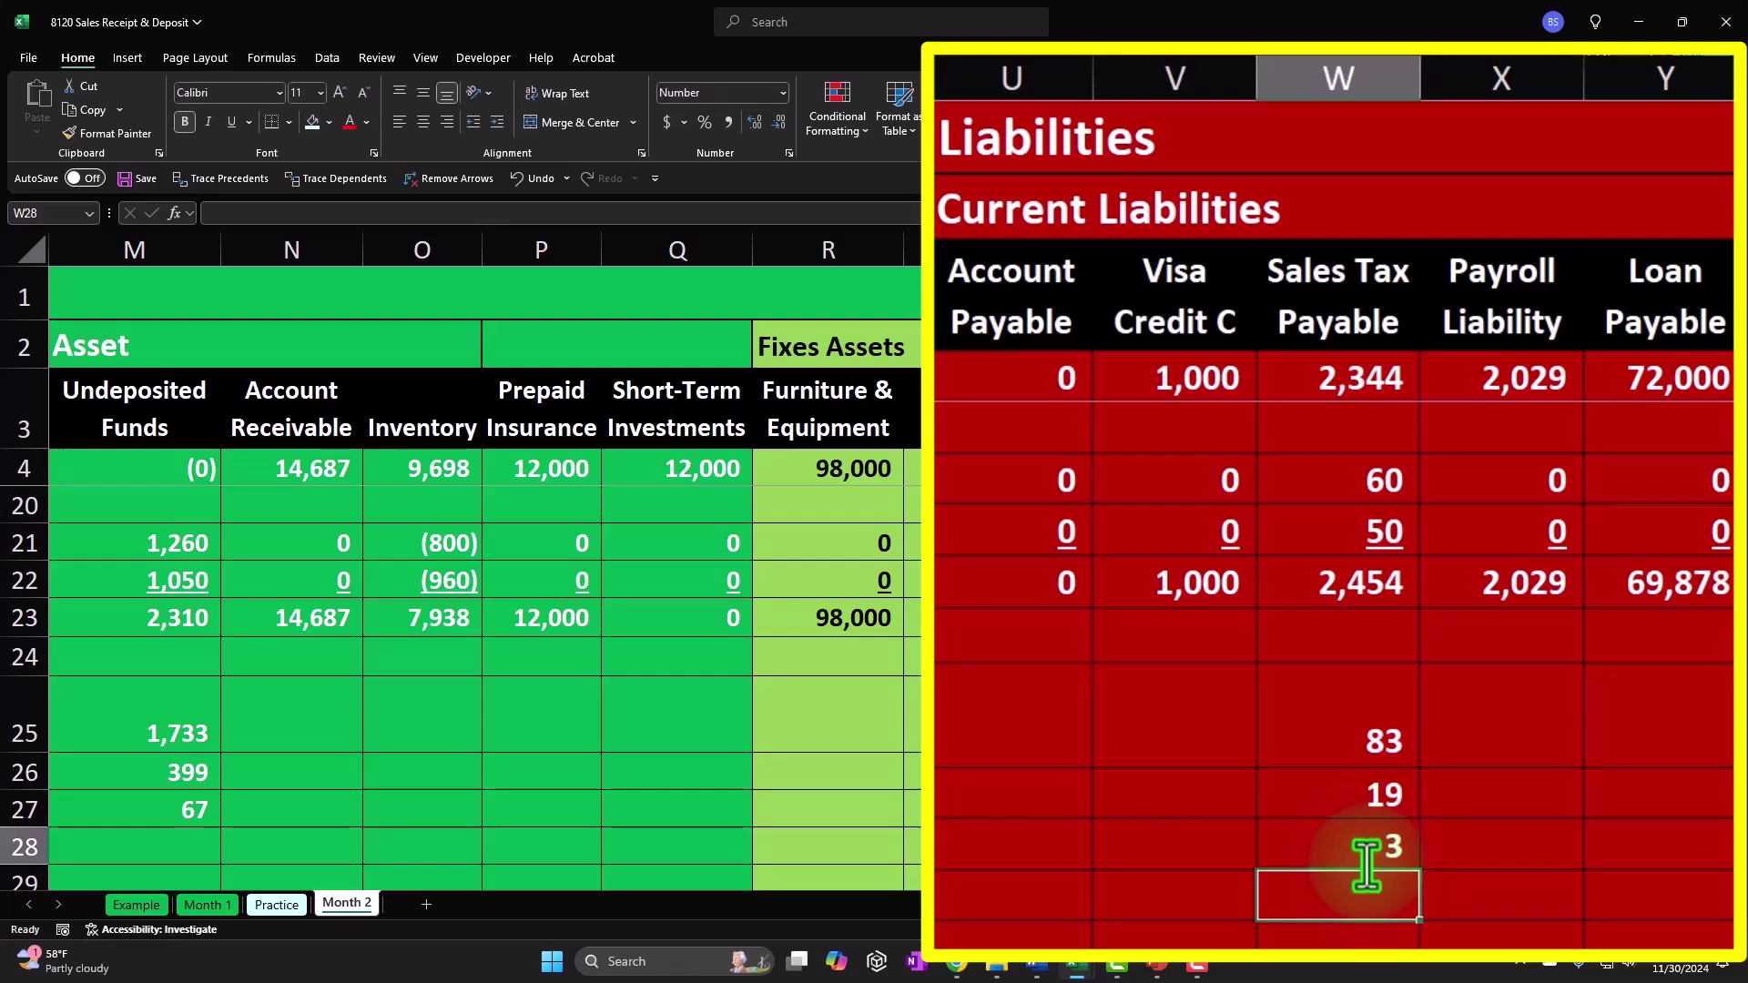
Step: Examine the assets, liabilities and equity check columns for the ERP 3, GIUSA 1 and DUK 2 rows
{"action": "key", "text": "Left"}
{"action": "key", "text": "Left"}
{"action": "key", "text": "Left"}
{"action": "key", "text": "Left"}
{"action": "key", "text": "Left"}
{"action": "key", "text": "Left"}
{"action": "key", "text": "Left"}
{"action": "key", "text": "Left"}
{"action": "key", "text": "Left"}
{"action": "key", "text": "Left"}
{"action": "key", "text": "Left"}
{"action": "key", "text": "Left"}
{"action": "key", "text": "Left"}
{"action": "key", "text": "Left"}
{"action": "key", "text": "Left"}
{"action": "key", "text": "Left"}
{"action": "key", "text": "Left"}
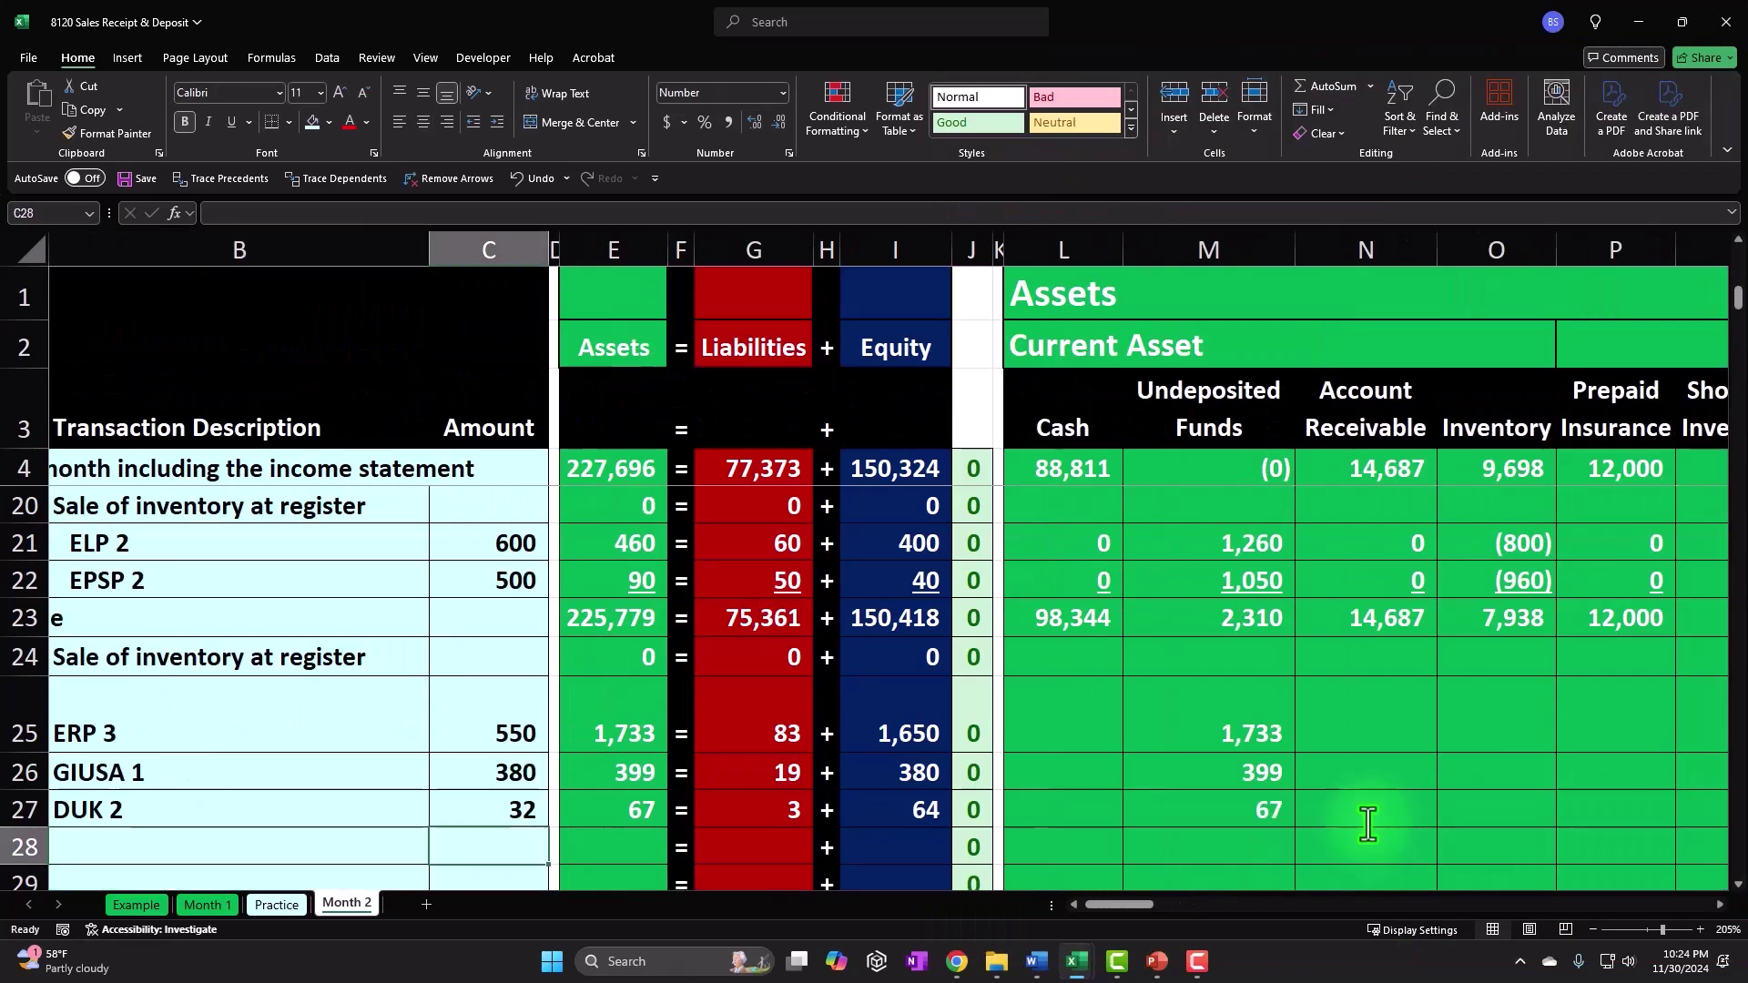
Step: Enter 0 in the unused asset columns of the ERP 3 row: L25 and N25 through S25
{"action": "key", "text": "Right"}
{"action": "key", "text": "Right"}
{"action": "key", "text": "Right"}
{"action": "key", "text": "Right"}
{"action": "key", "text": "Right"}
{"action": "key", "text": "Up"}
{"action": "key", "text": "Up"}
{"action": "key", "text": "Up"}
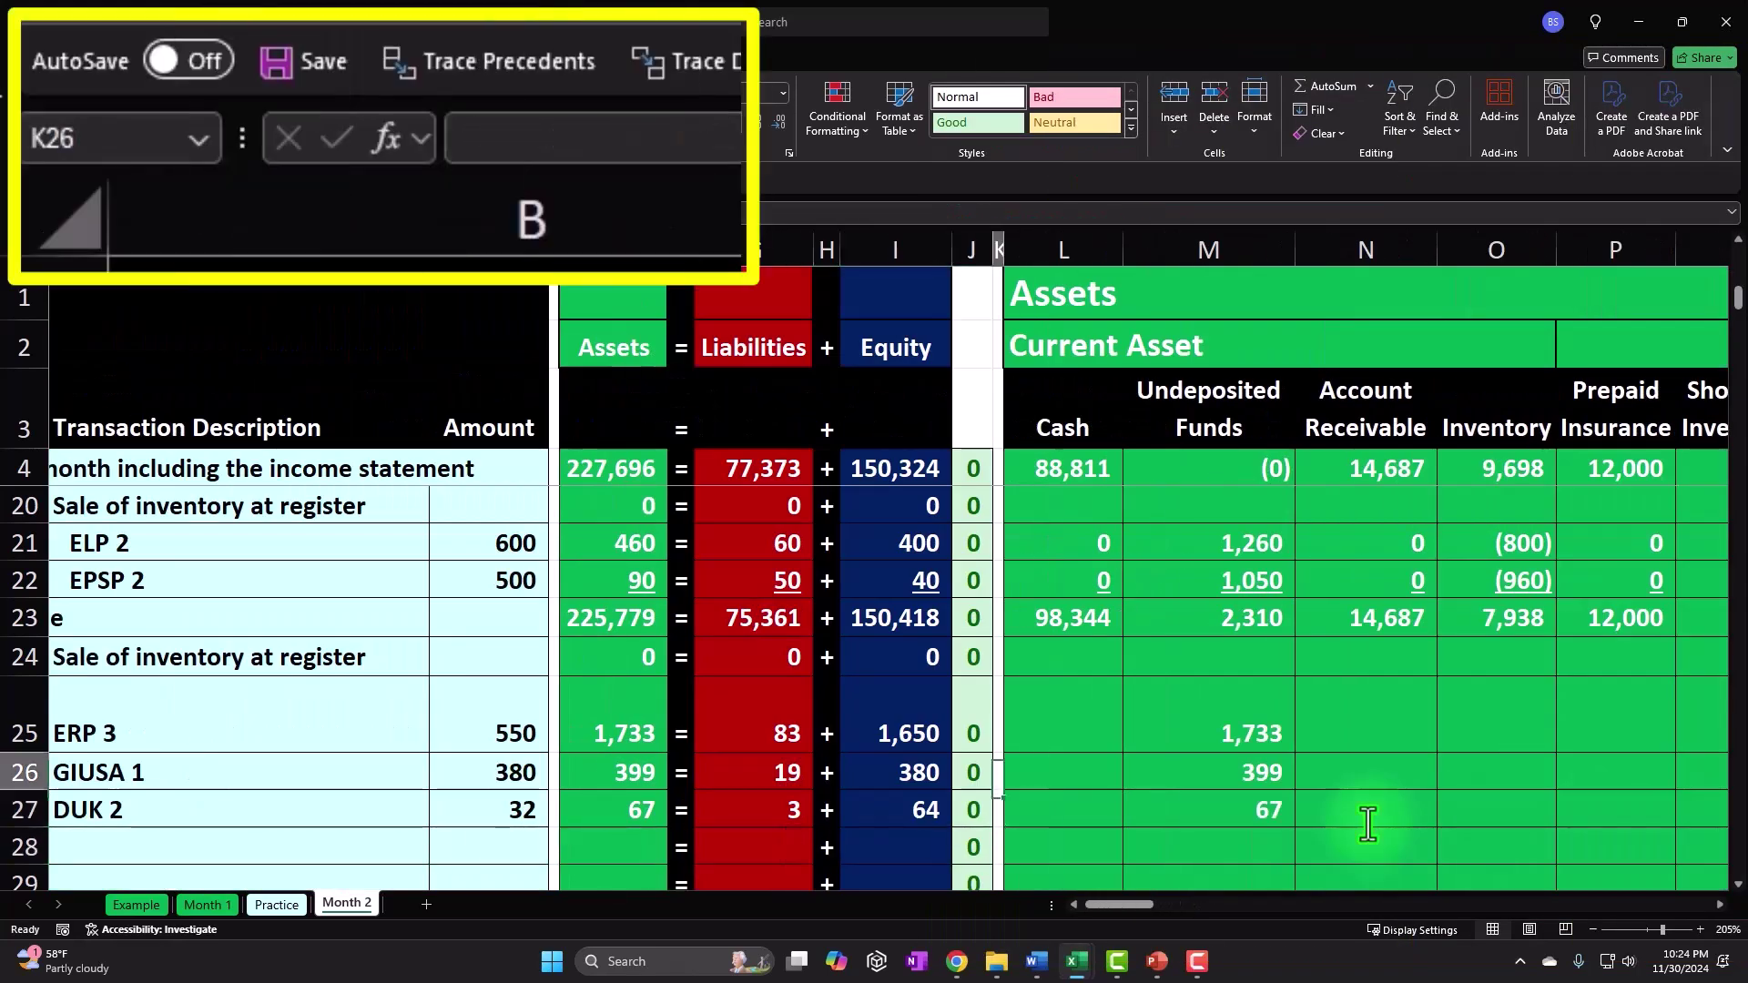
{"action": "key", "text": "Right"}
{"action": "type", "text": "0"}
{"action": "key", "text": "Right"}
{"action": "key", "text": "Right"}
{"action": "type", "text": "0"}
{"action": "key", "text": "Right"}
{"action": "key", "text": "Left"}
{"action": "key", "text": "Right"}
{"action": "type", "text": "0"}
{"action": "key", "text": "Right"}
{"action": "type", "text": "0"}
{"action": "key", "text": "Right"}
{"action": "type", "text": "0"}
{"action": "key", "text": "Right"}
{"action": "type", "text": "0"}
{"action": "key", "text": "Right"}
{"action": "type", "text": "0"}
Step: Enter 0 in the unused liability columns of the ERP 3 row: U25, V25, X25 and Y25
{"action": "key", "text": "Right"}
{"action": "key", "text": "Right"}
{"action": "type", "text": "0"}
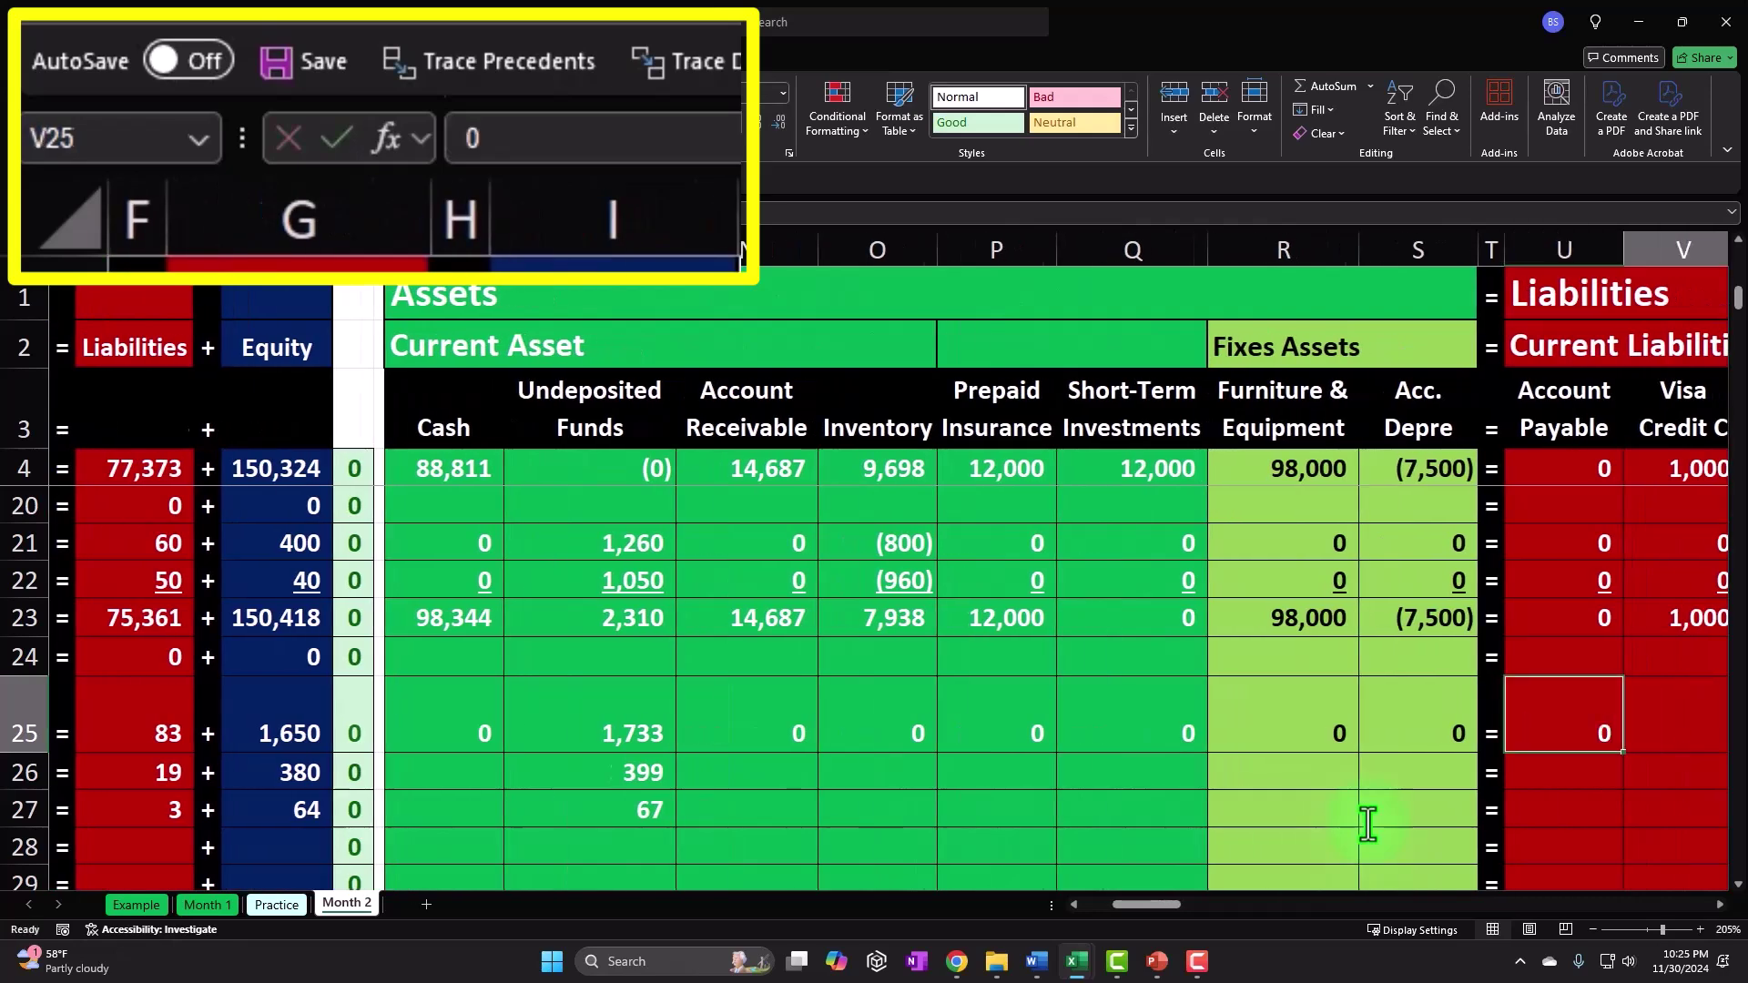
{"action": "key", "text": "Right"}
{"action": "type", "text": "0"}
{"action": "key", "text": "Right"}
{"action": "key", "text": "Right"}
{"action": "type", "text": "0"}
{"action": "key", "text": "Right"}
{"action": "type", "text": "0"}
Step: Enter 0 in the Owner Draws, Owner Investment and Owner Equity columns of the ERP 3 row, AA25 through AC25
{"action": "key", "text": "Right"}
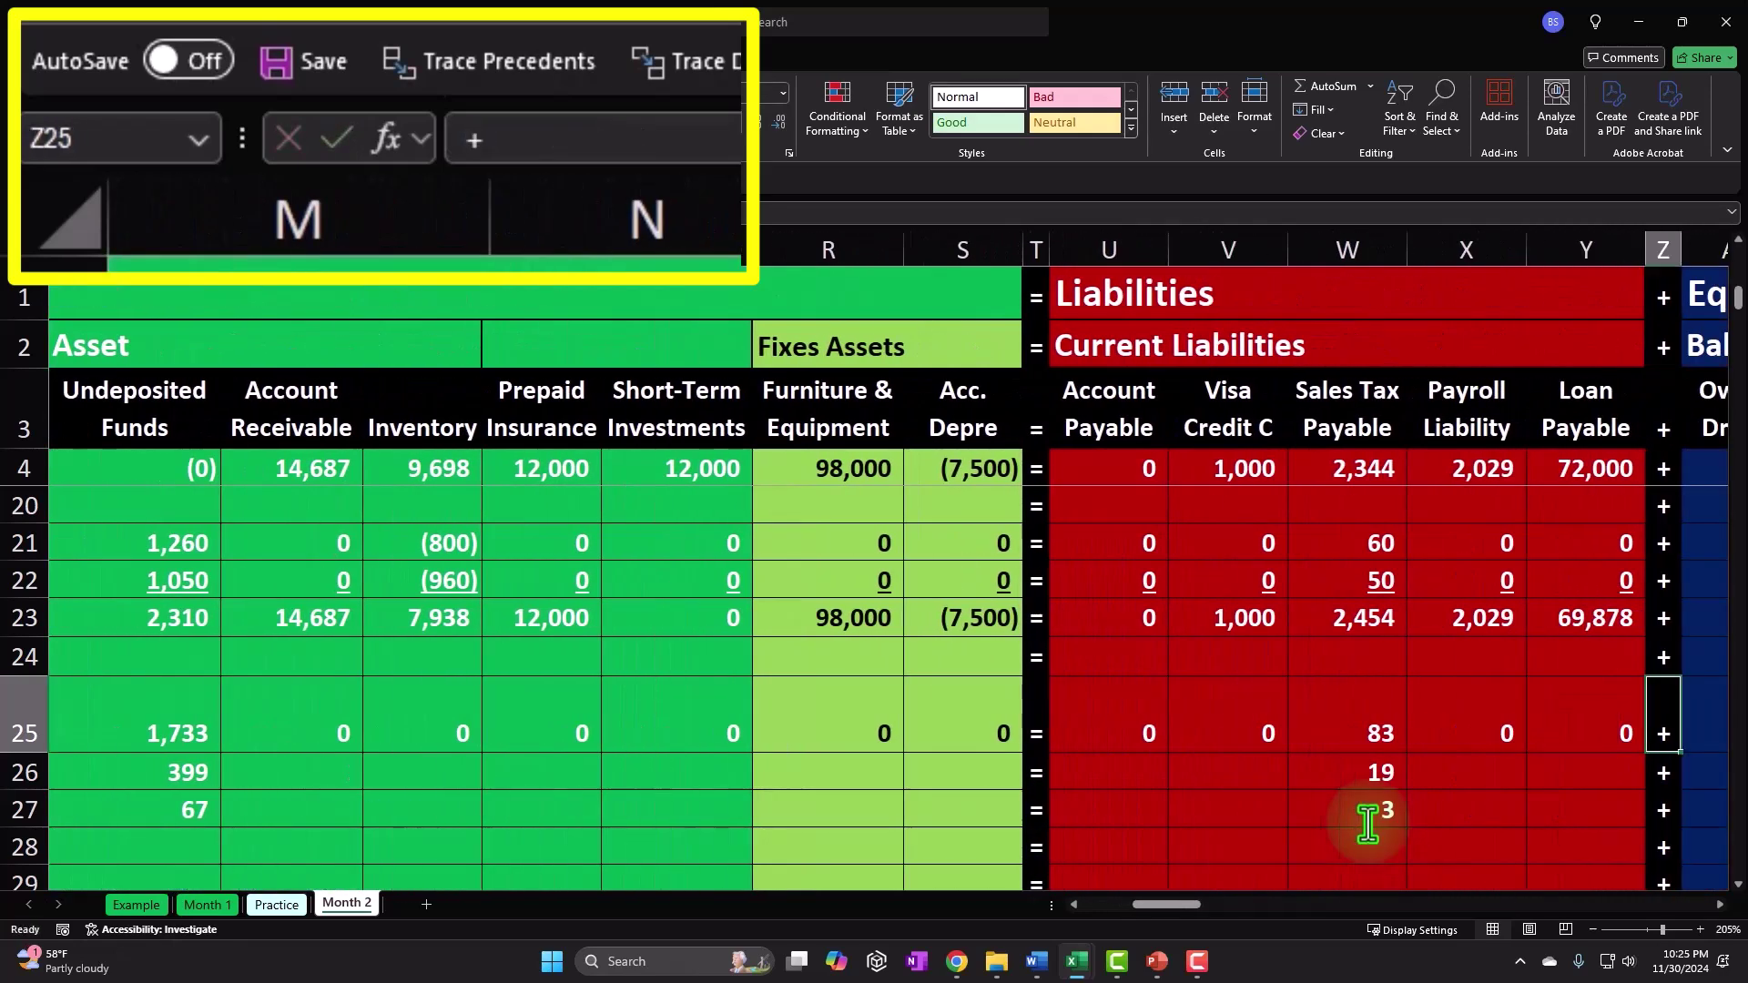
{"action": "key", "text": "Right"}
{"action": "type", "text": "0"}
{"action": "key", "text": "Right"}
{"action": "type", "text": "0"}
{"action": "key", "text": "Right"}
{"action": "type", "text": "0"}
Step: Enter 0 in the income statement columns of the ERP 3 row from Service Revenue to Interest Expense, AE25 through AO25
{"action": "key", "text": "Right"}
{"action": "key", "text": "Right"}
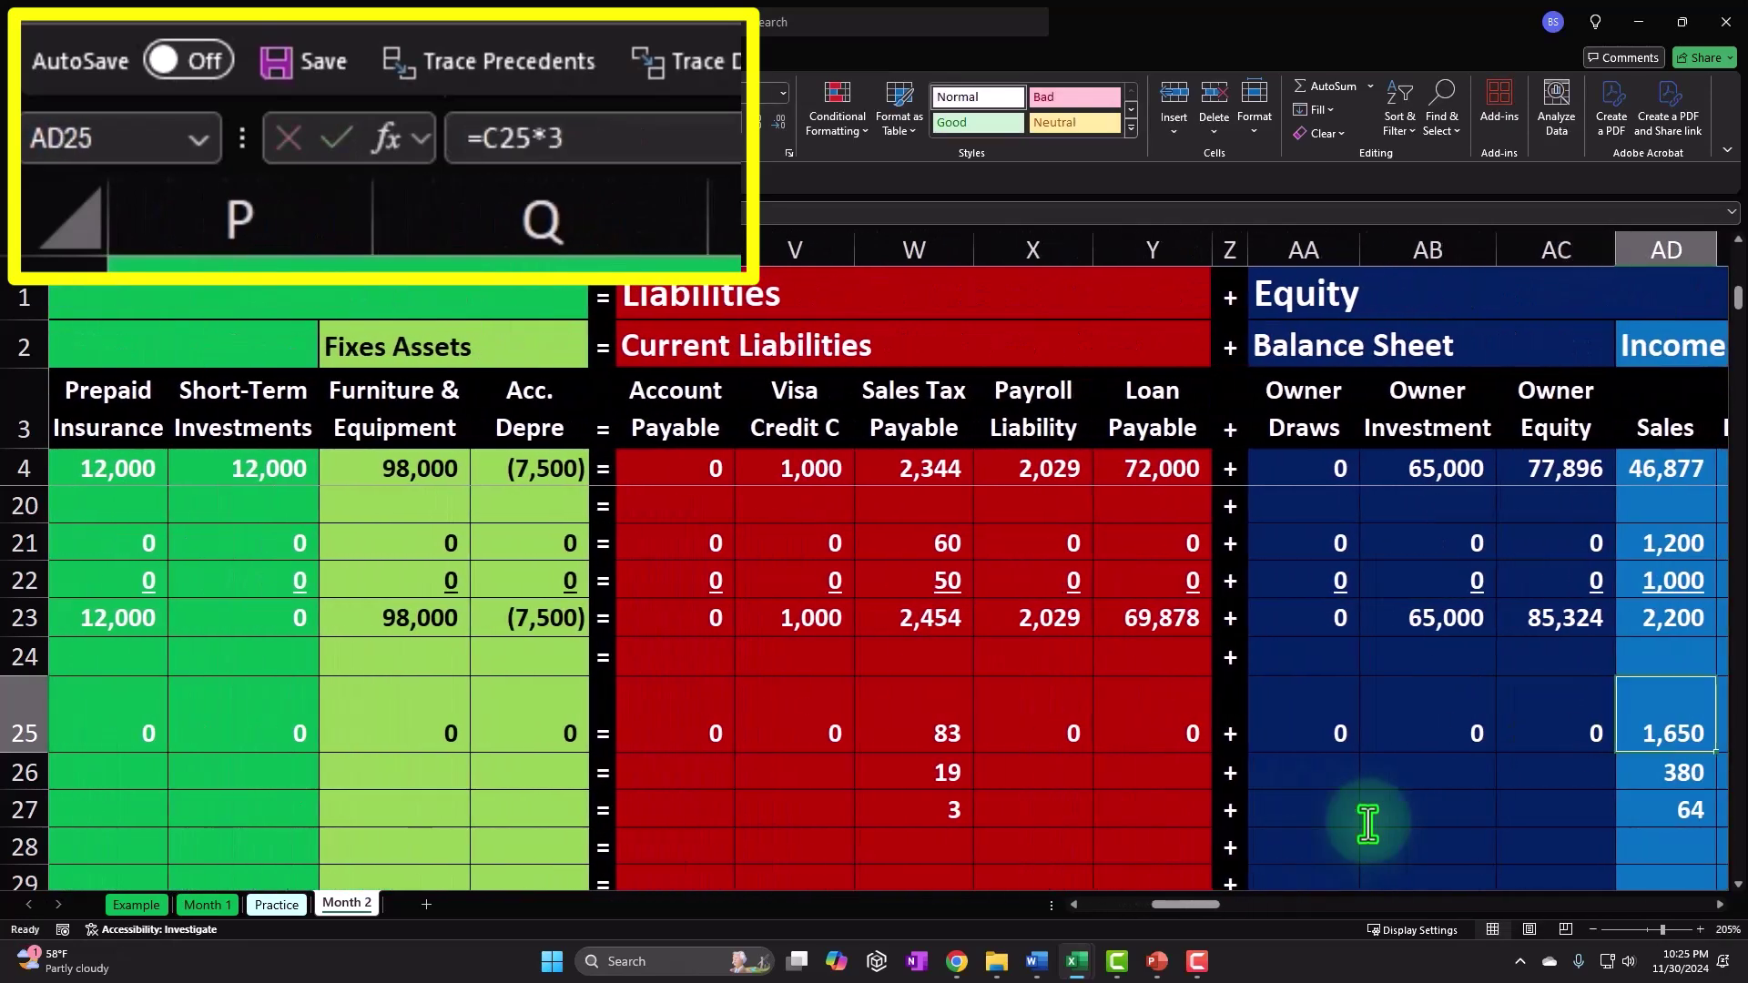
{"action": "type", "text": "0"}
{"action": "key", "text": "Right"}
{"action": "type", "text": "0"}
{"action": "key", "text": "Right"}
{"action": "key", "text": "0"}
{"action": "key", "text": "Right"}
{"action": "key", "text": "0"}
{"action": "key", "text": "Right"}
{"action": "key", "text": "0"}
{"action": "key", "text": "Right"}
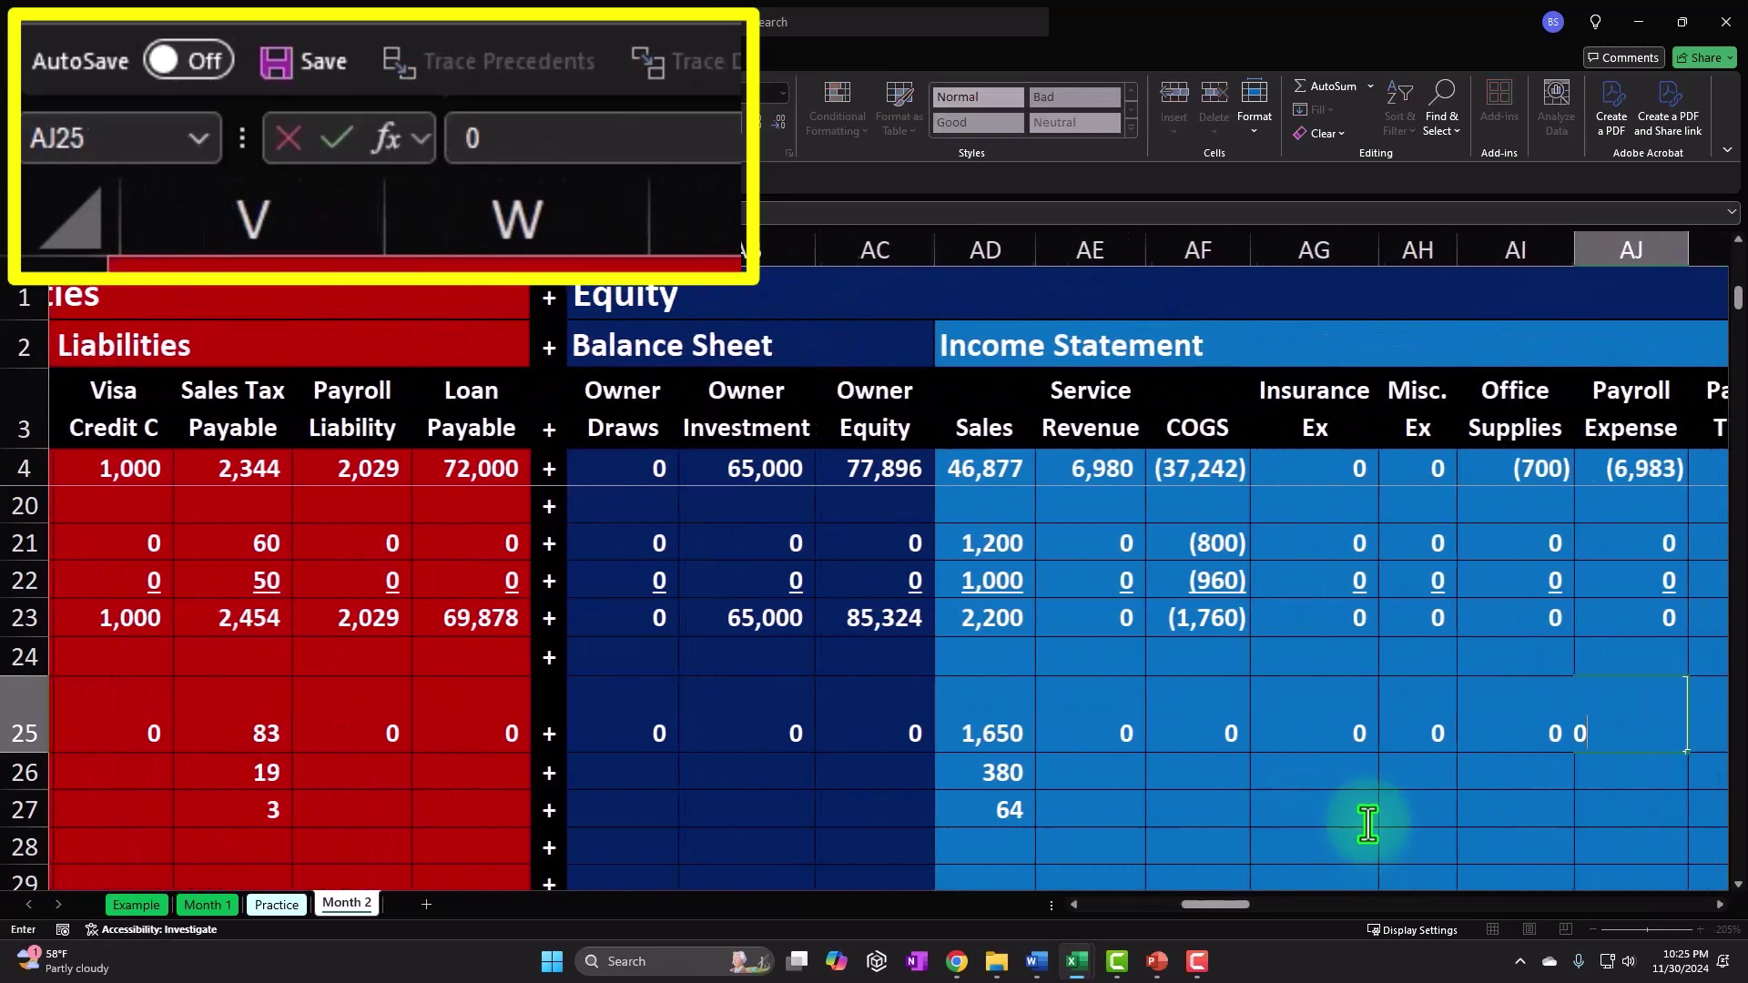
{"action": "key", "text": "0"}
{"action": "key", "text": "Right"}
{"action": "key", "text": "0"}
{"action": "key", "text": "Right"}
{"action": "key", "text": "0"}
{"action": "key", "text": "Right"}
{"action": "key", "text": "0"}
{"action": "key", "text": "Right"}
{"action": "type", "text": "0"}
{"action": "key", "text": "Right"}
{"action": "type", "text": "0"}
{"action": "key", "text": "Right"}
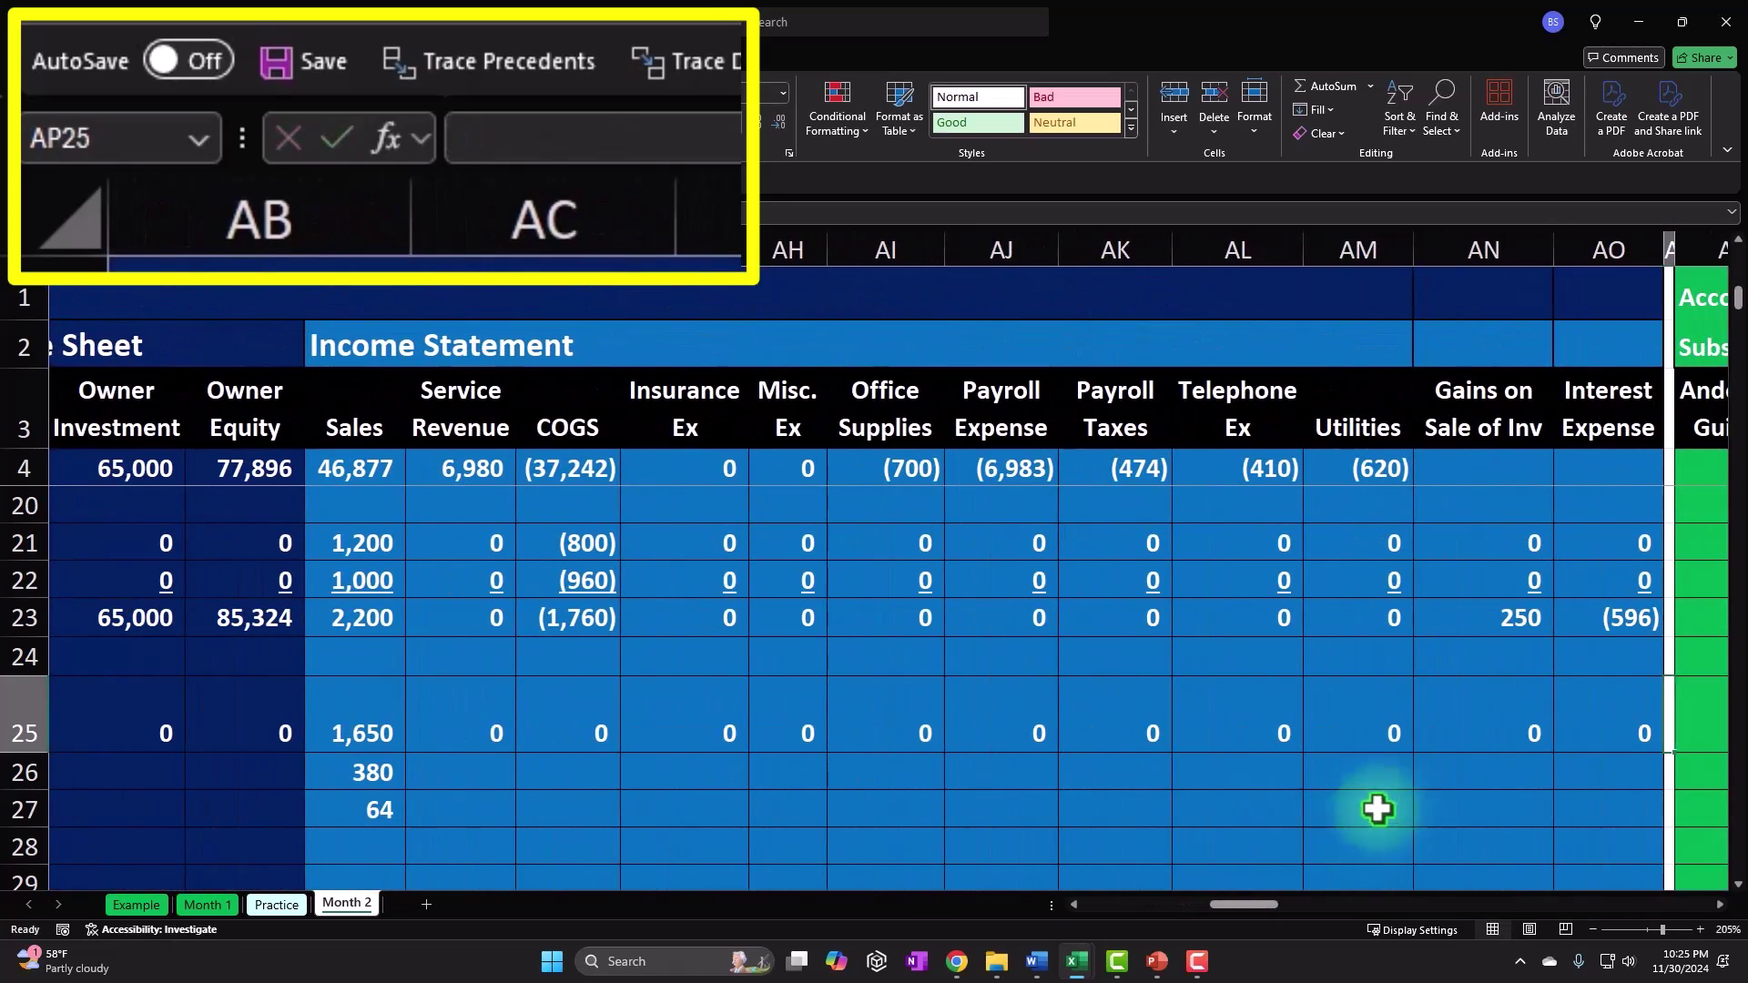
Step: Fill the row 25 zeros of the income statement columns AE:AO and owner columns AA:AC down through row 27
{"action": "left_click_drag", "start_coordinate": [446, 736], "coordinate": [1666, 826]}
{"action": "left_click_drag", "start_coordinate": [1252, 905], "coordinate": [1216, 905]}
{"action": "left_click_drag", "start_coordinate": [726, 718], "coordinate": [1014, 819]}
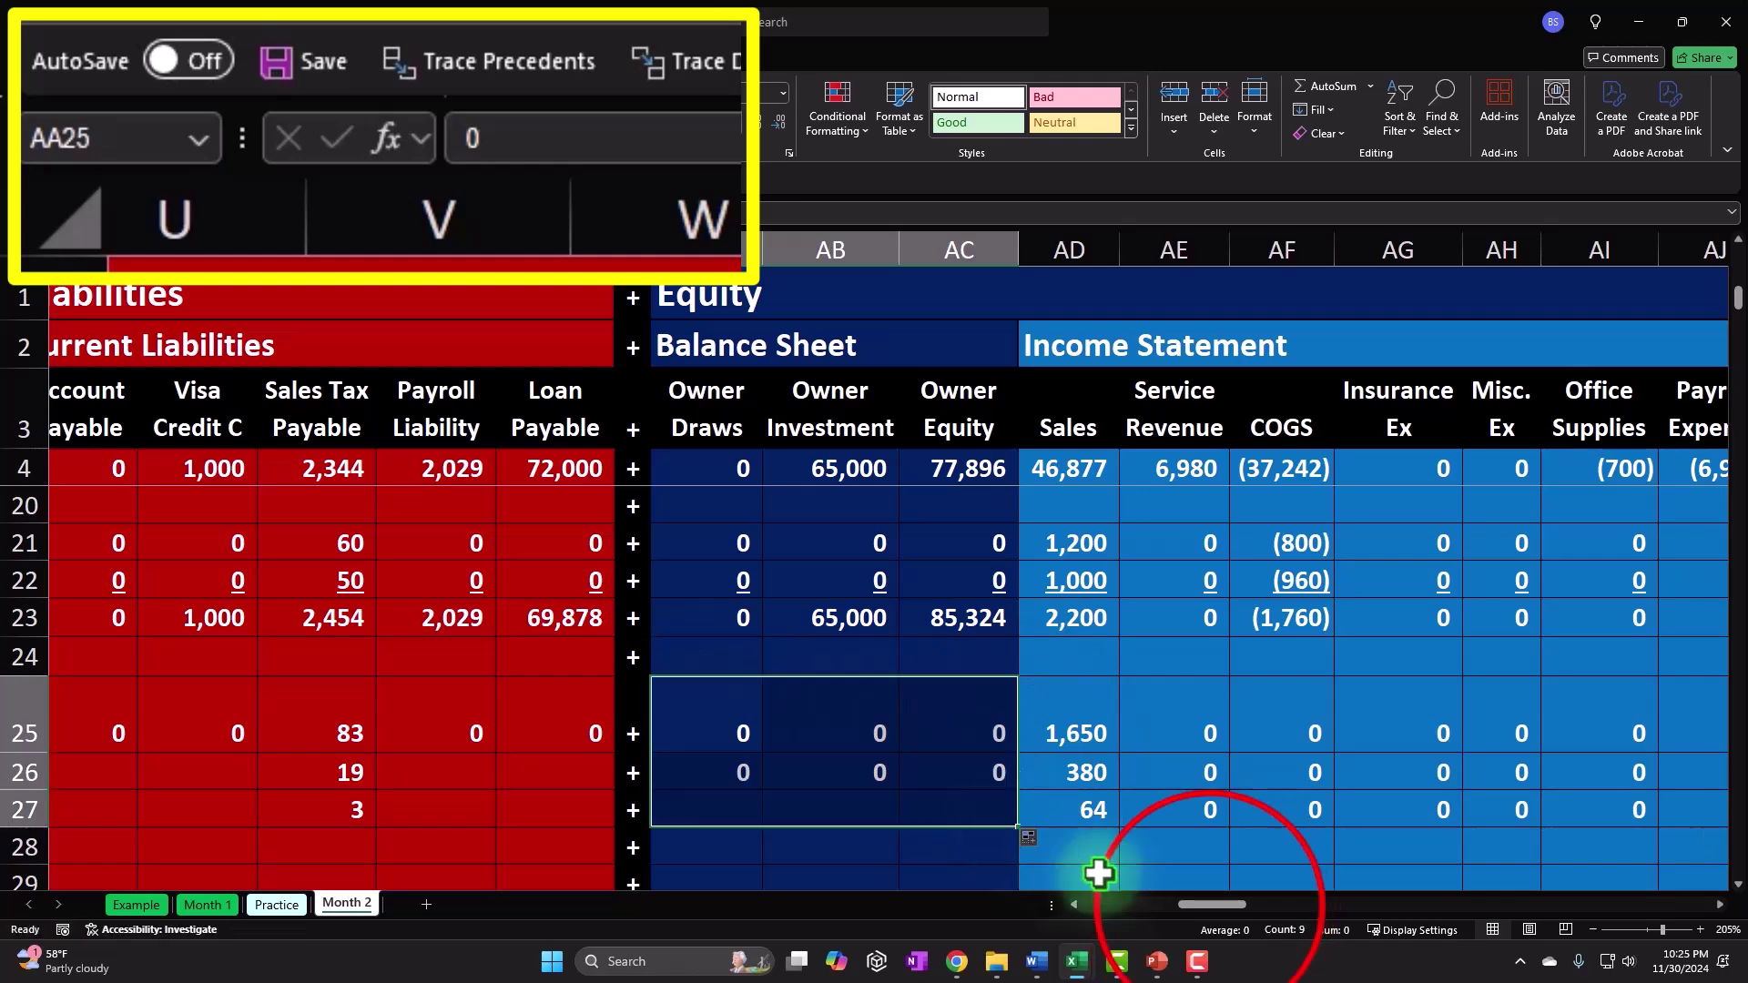
Step: Fill the row 25 zeros of the liability and asset columns X:Y, N:V and L down through row 27
{"action": "left_click_drag", "start_coordinate": [1211, 905], "coordinate": [1168, 905]}
{"action": "left_click_drag", "start_coordinate": [1429, 724], "coordinate": [1600, 822]}
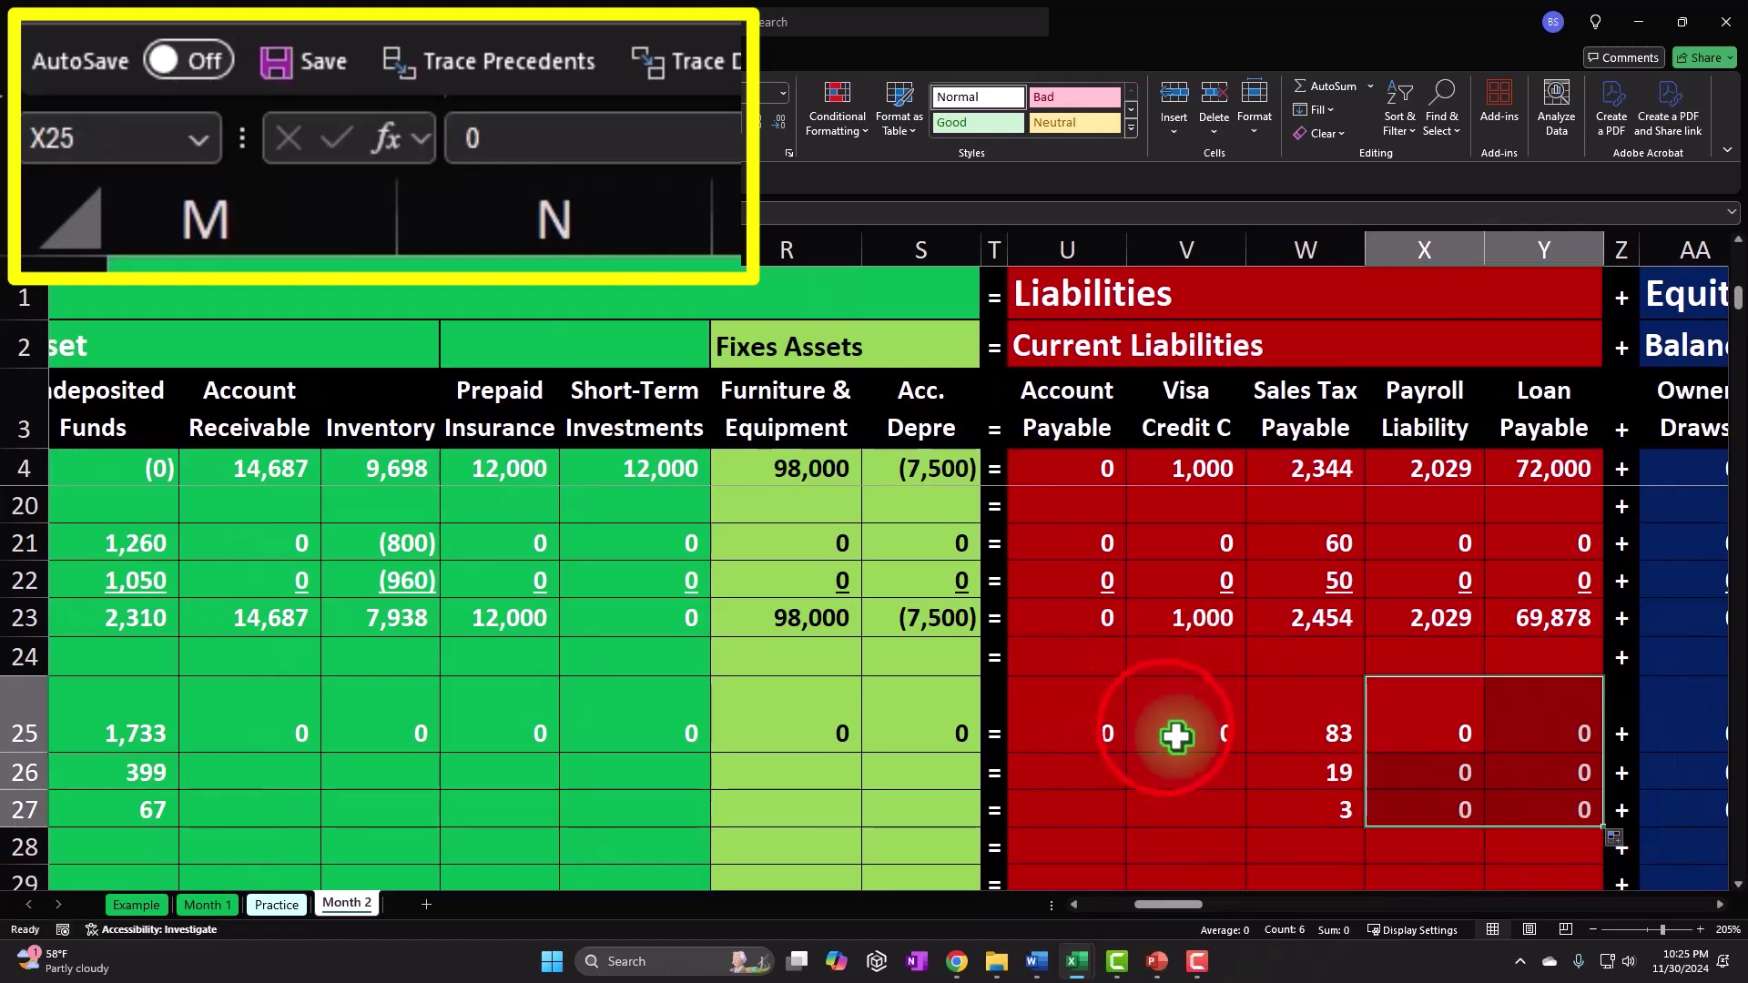
{"action": "left_click_drag", "start_coordinate": [1163, 726], "coordinate": [296, 743]}
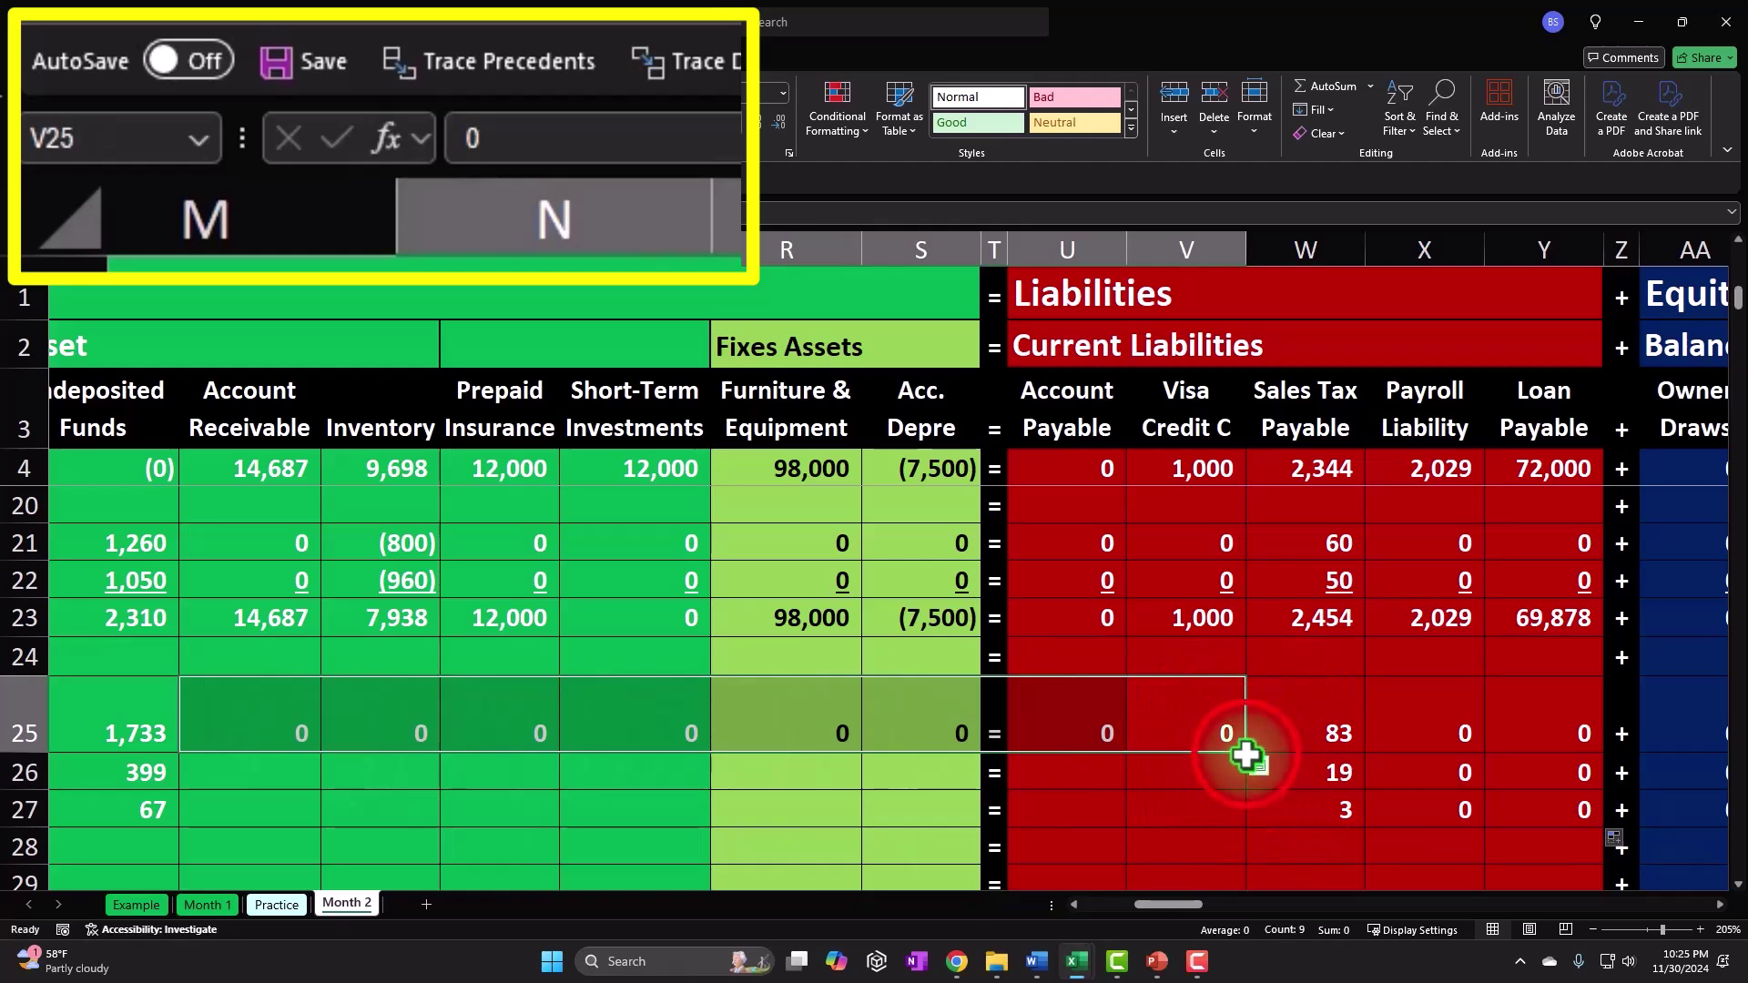
{"action": "left_click_drag", "start_coordinate": [1246, 752], "coordinate": [1245, 825]}
{"action": "left_click_drag", "start_coordinate": [1169, 904], "coordinate": [1091, 914]}
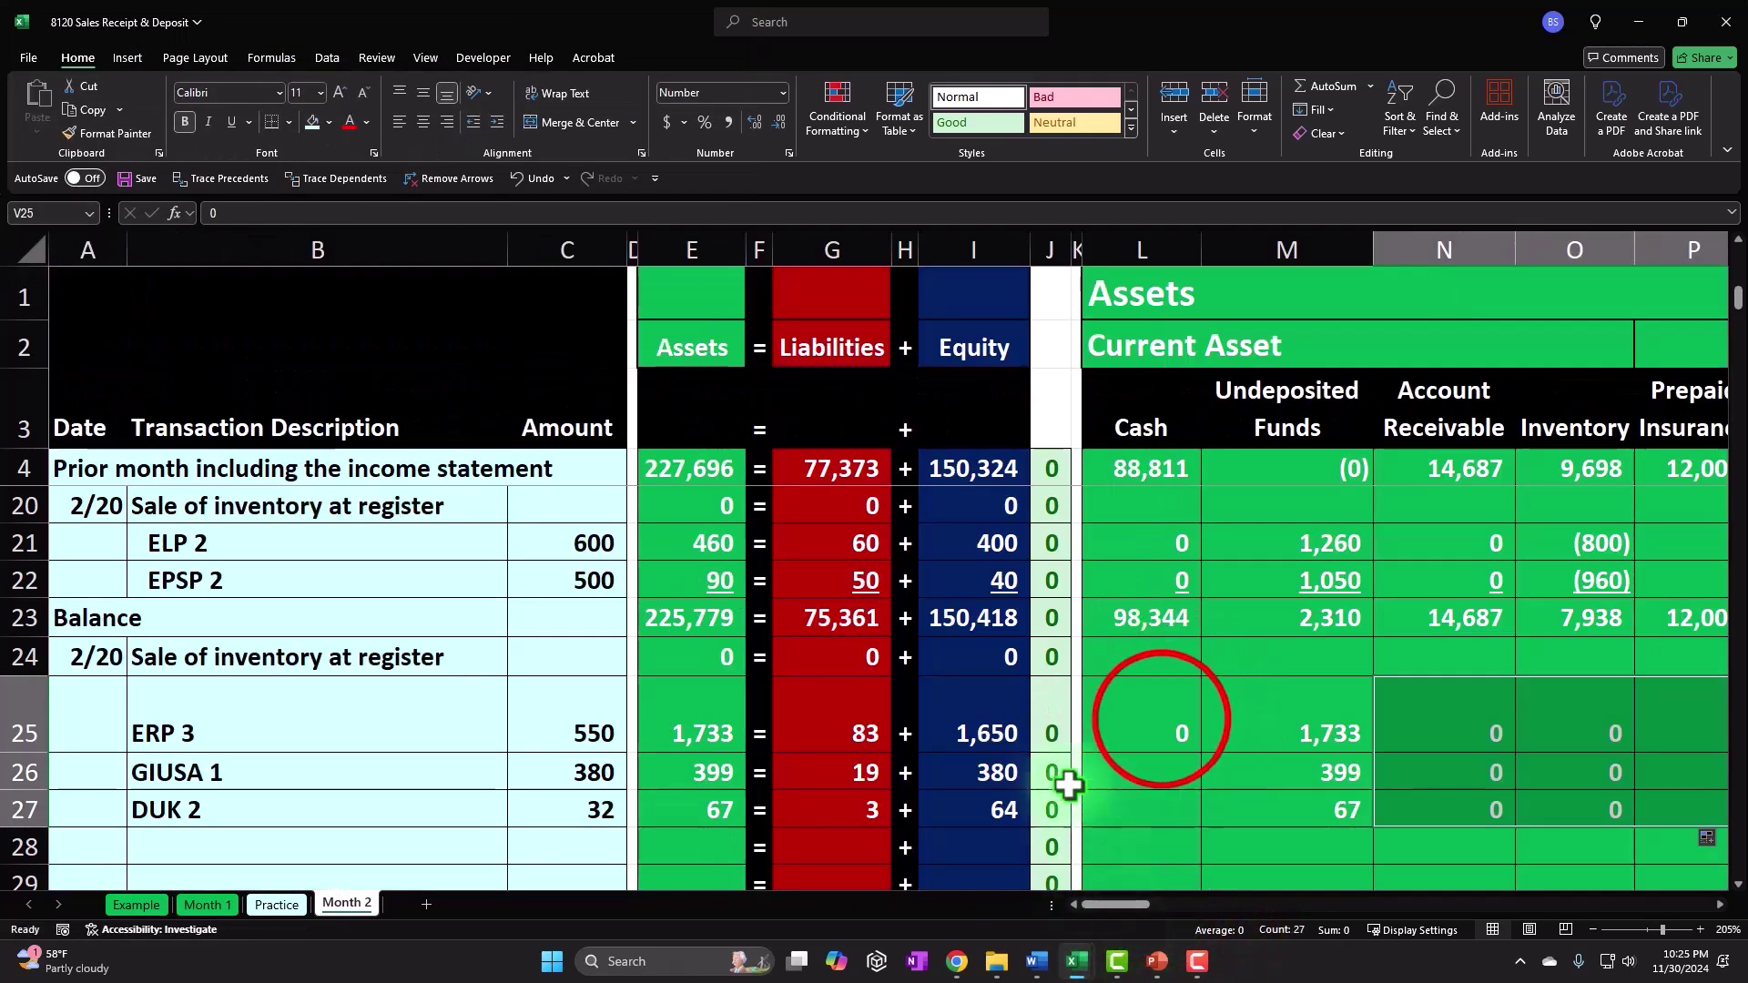
{"action": "left_click", "coordinate": [1188, 742]}
{"action": "left_click_drag", "start_coordinate": [1201, 752], "coordinate": [1198, 816]}
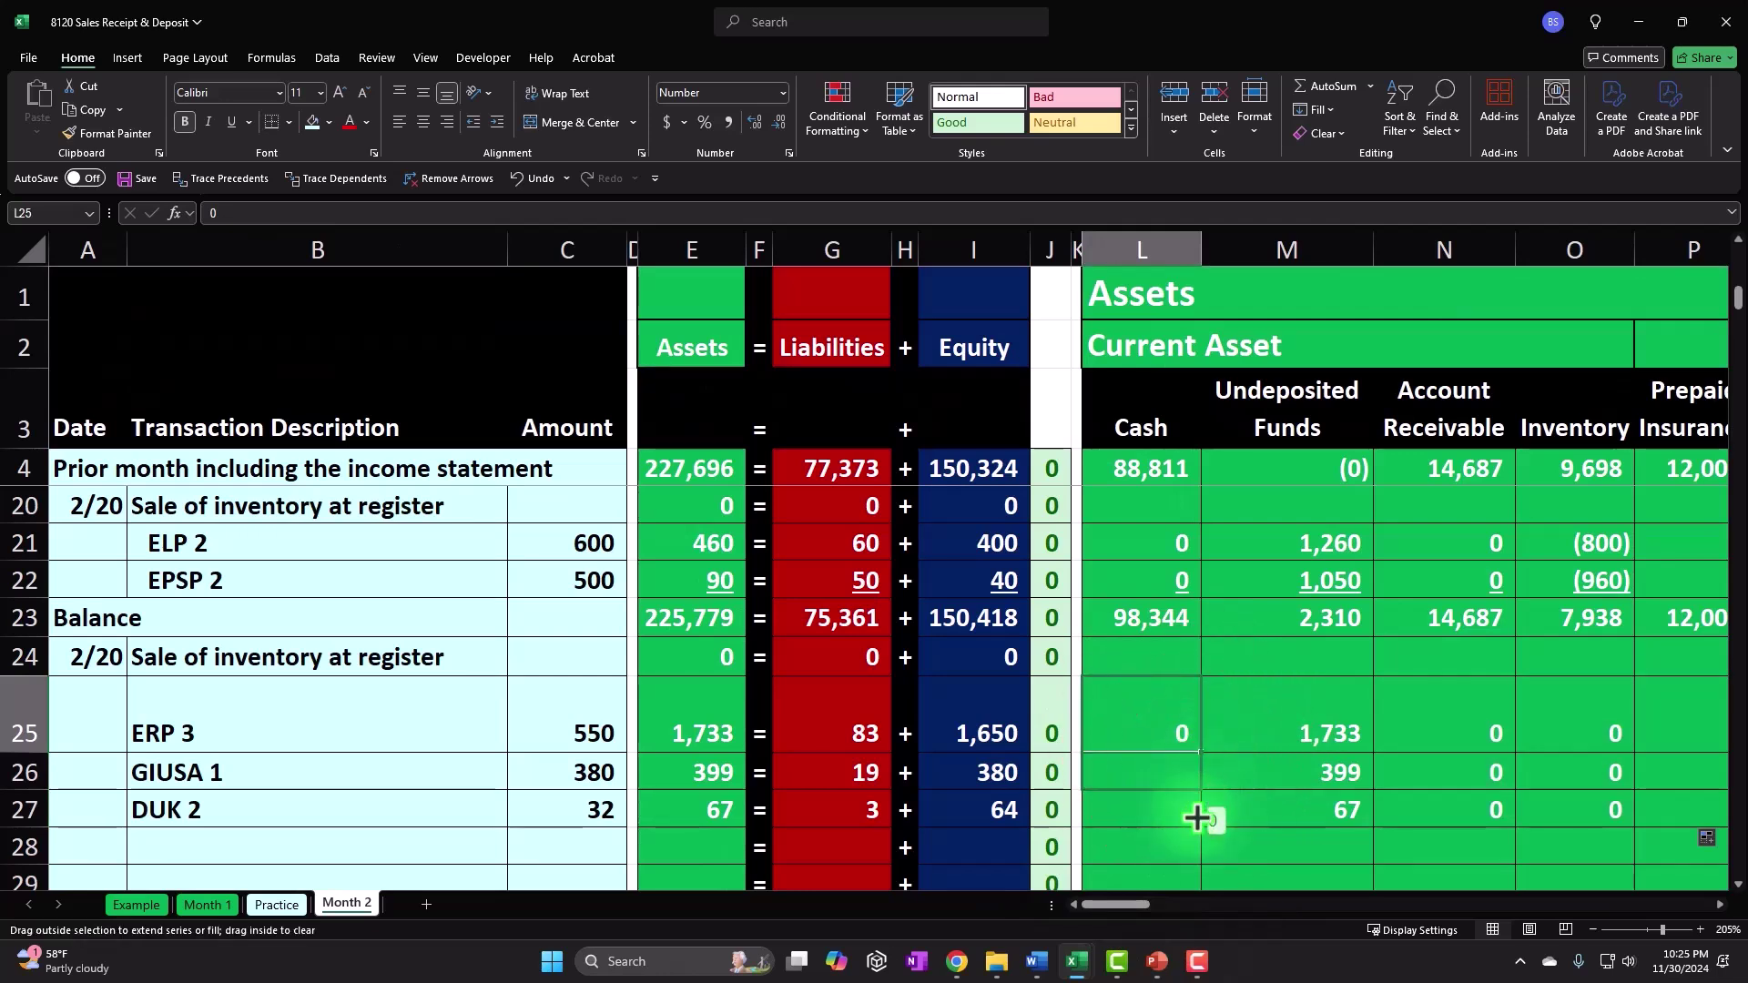
Step: Unfreeze the worksheet panes and split the window at cell D24 instead
{"action": "left_click", "coordinate": [876, 815]}
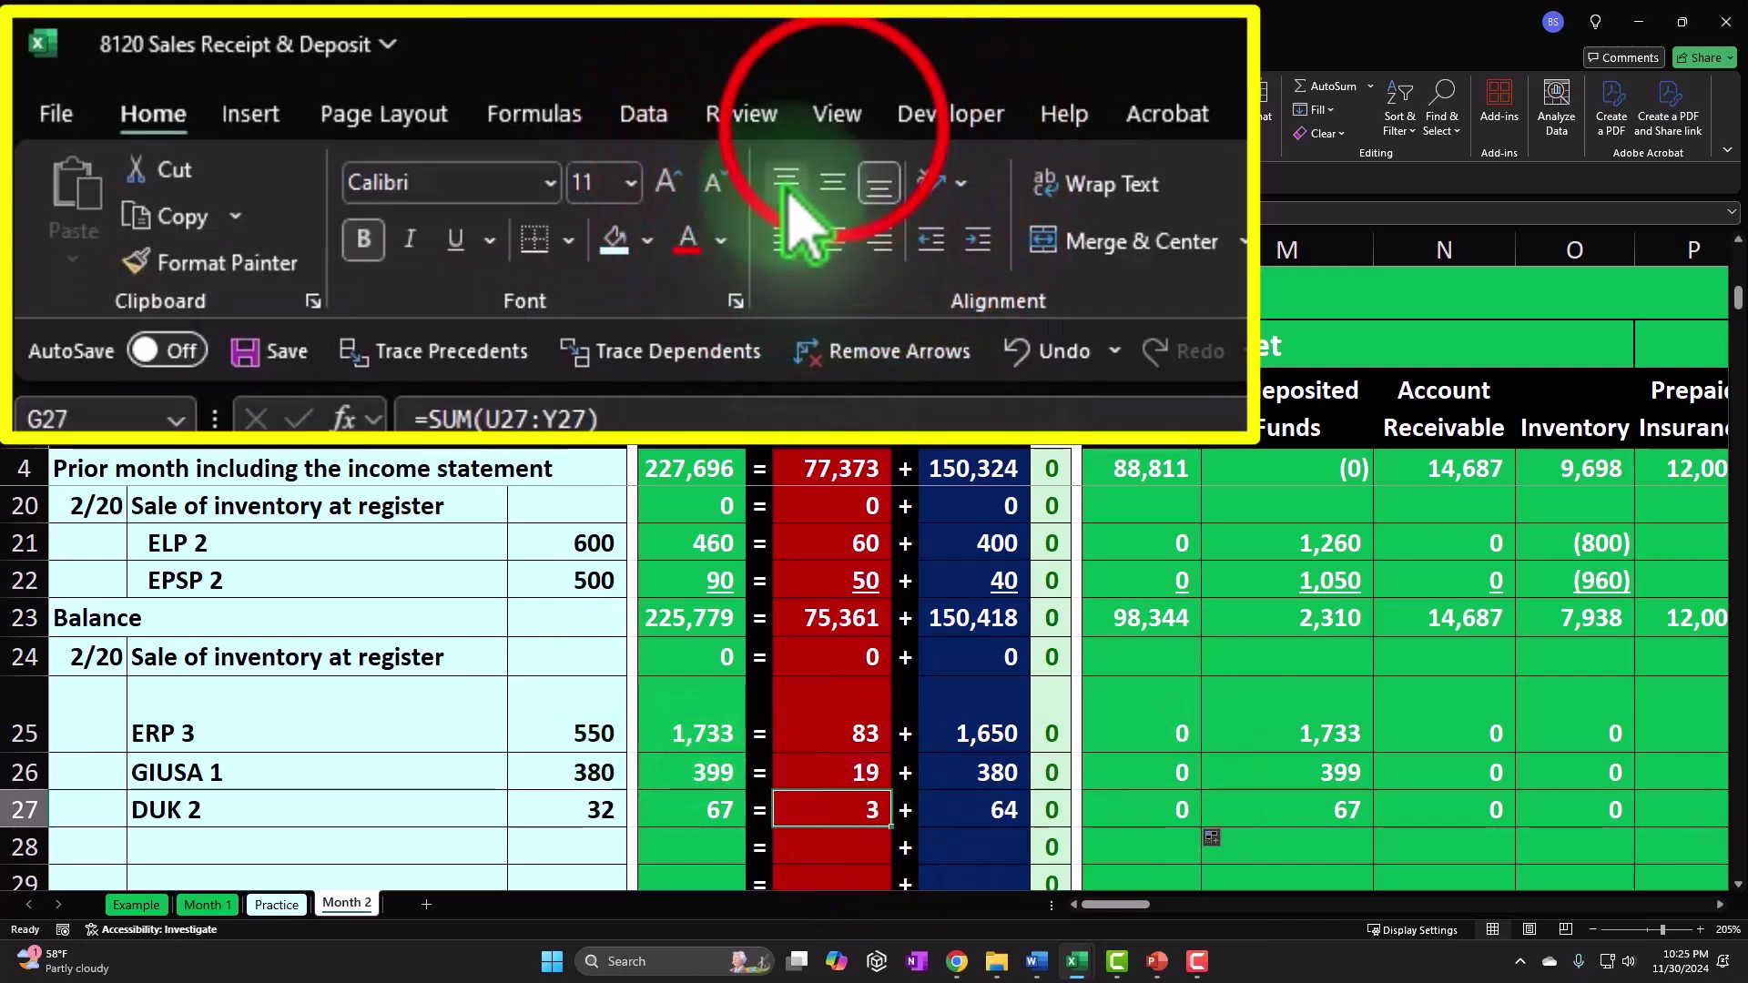
{"action": "left_click", "coordinate": [833, 116]}
{"action": "left_click", "coordinate": [967, 104]}
{"action": "left_click", "coordinate": [983, 173]}
{"action": "scroll", "coordinate": [852, 635], "scroll_direction": "down", "scroll_amount": 5}
{"action": "scroll", "coordinate": [852, 634], "scroll_direction": "up", "scroll_amount": 2}
{"action": "scroll", "coordinate": [851, 635], "scroll_direction": "up", "scroll_amount": 1}
{"action": "left_click", "coordinate": [820, 747]}
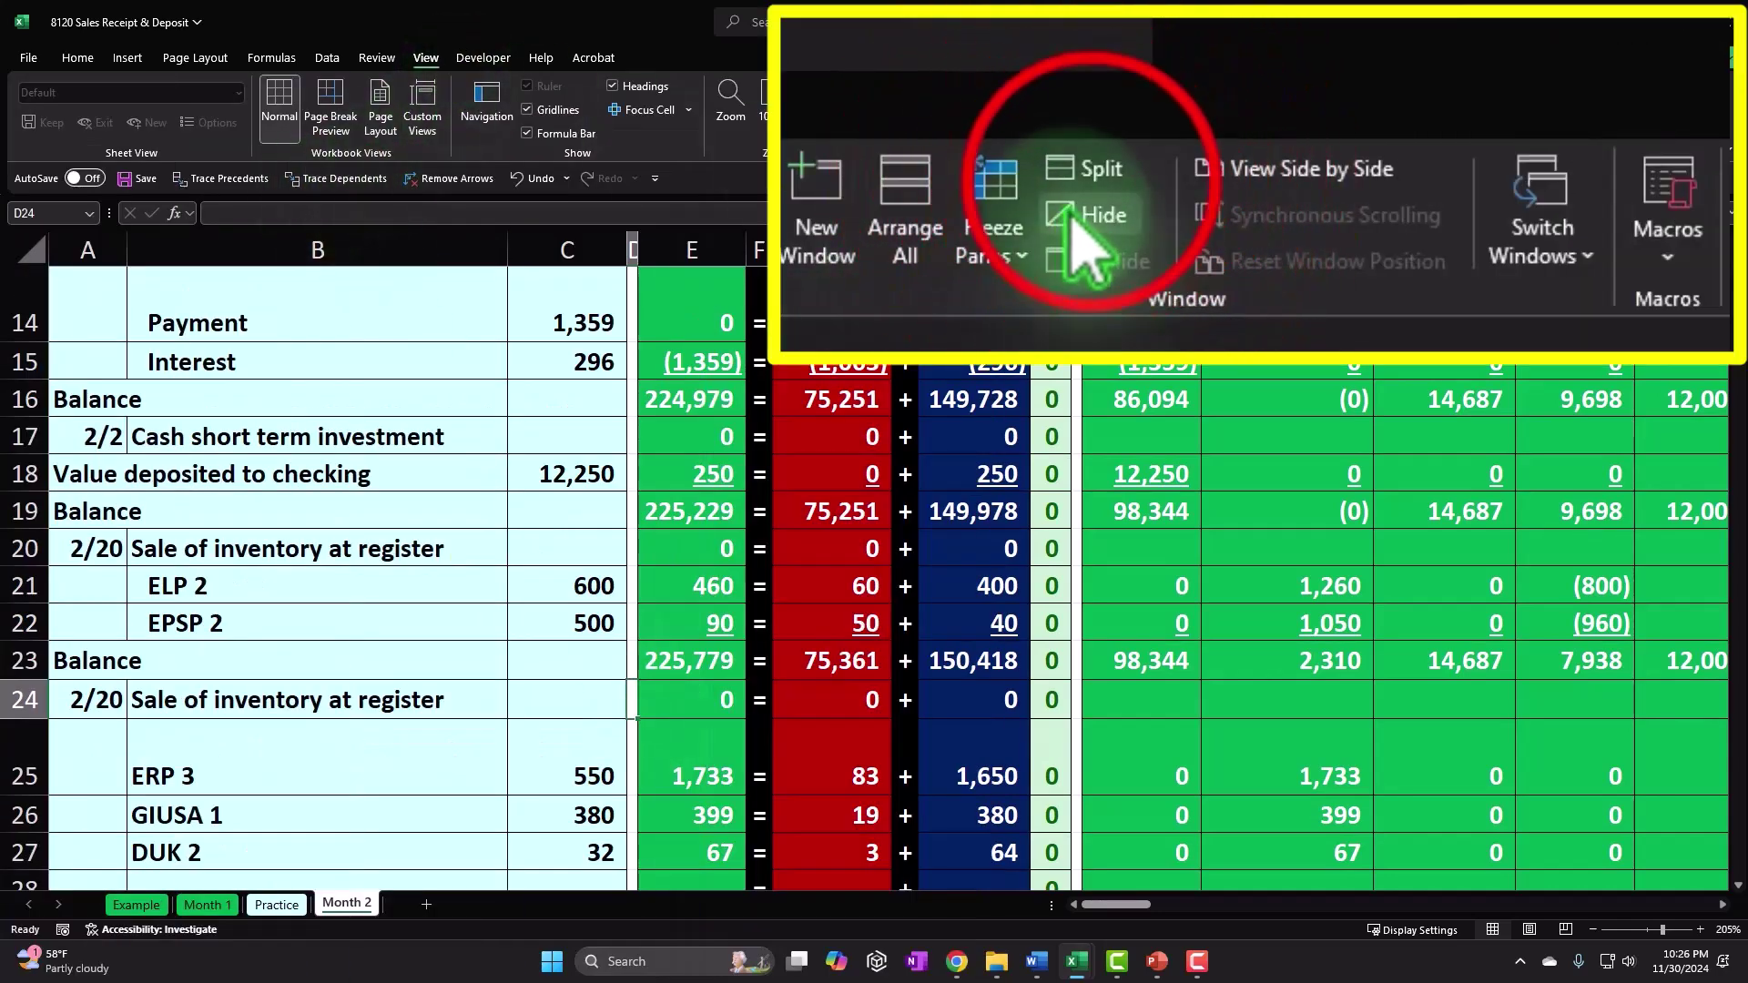
{"action": "left_click", "coordinate": [1016, 86]}
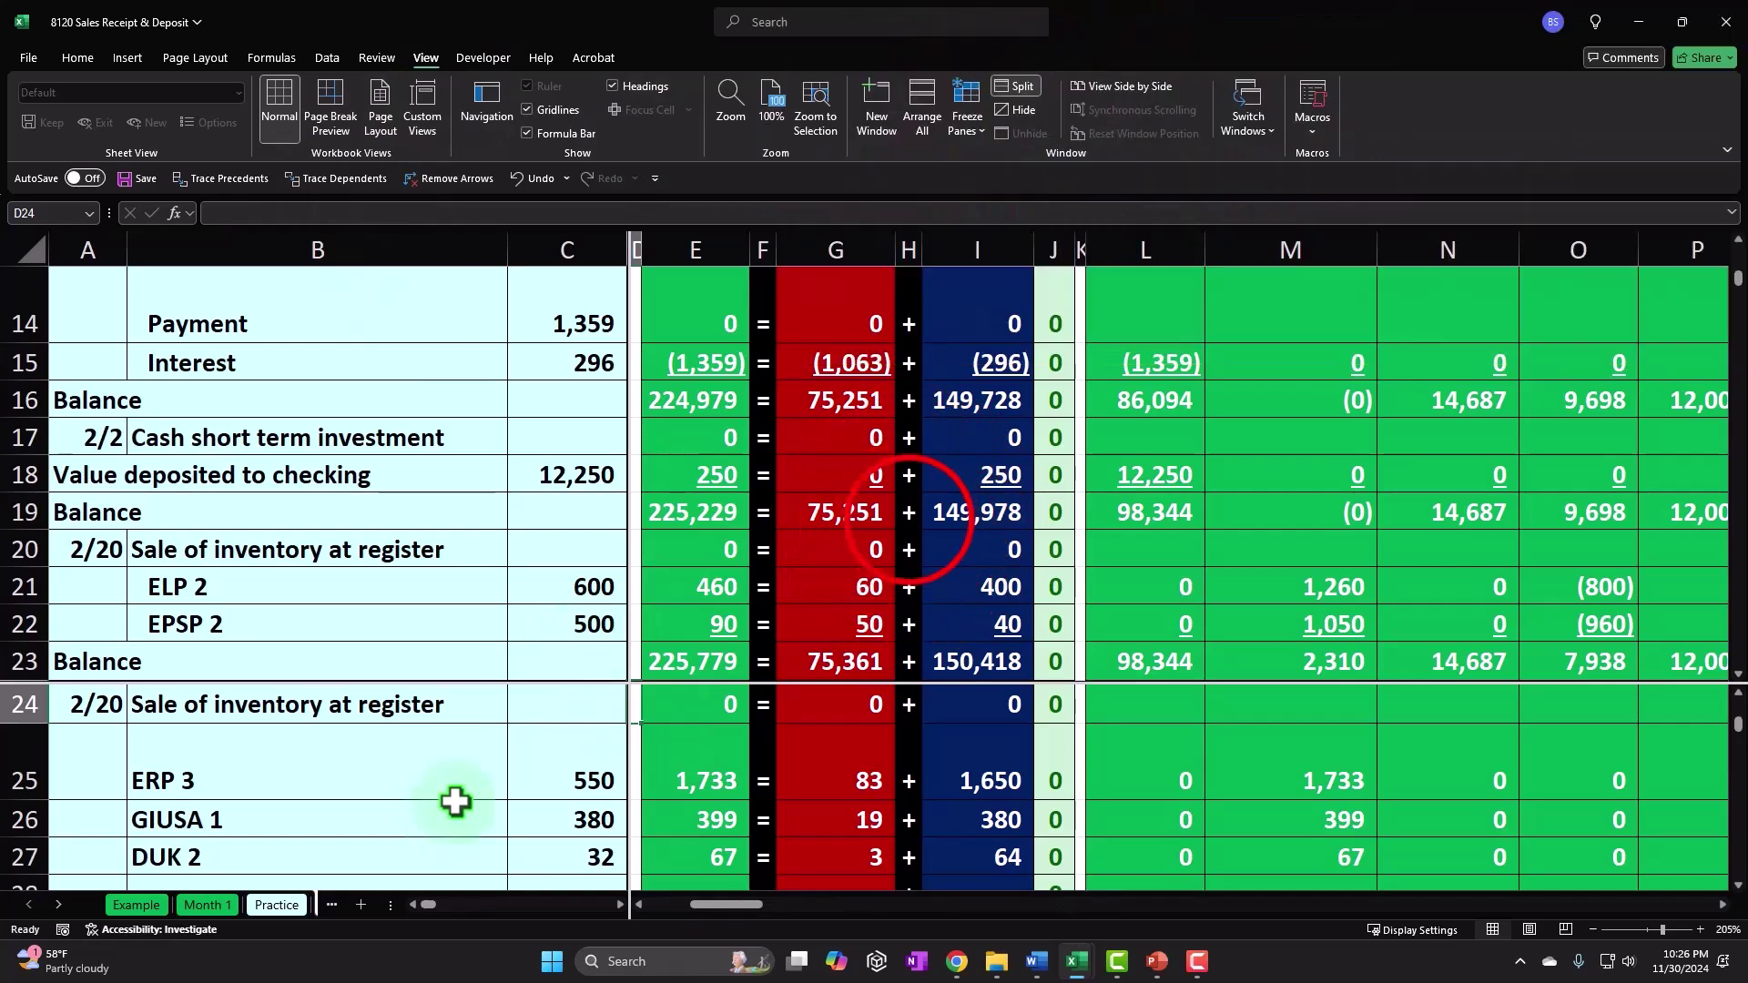
Step: Show the heading rows, starting from row 1, in the upper pane of the split worksheet
{"action": "left_click", "coordinate": [908, 512]}
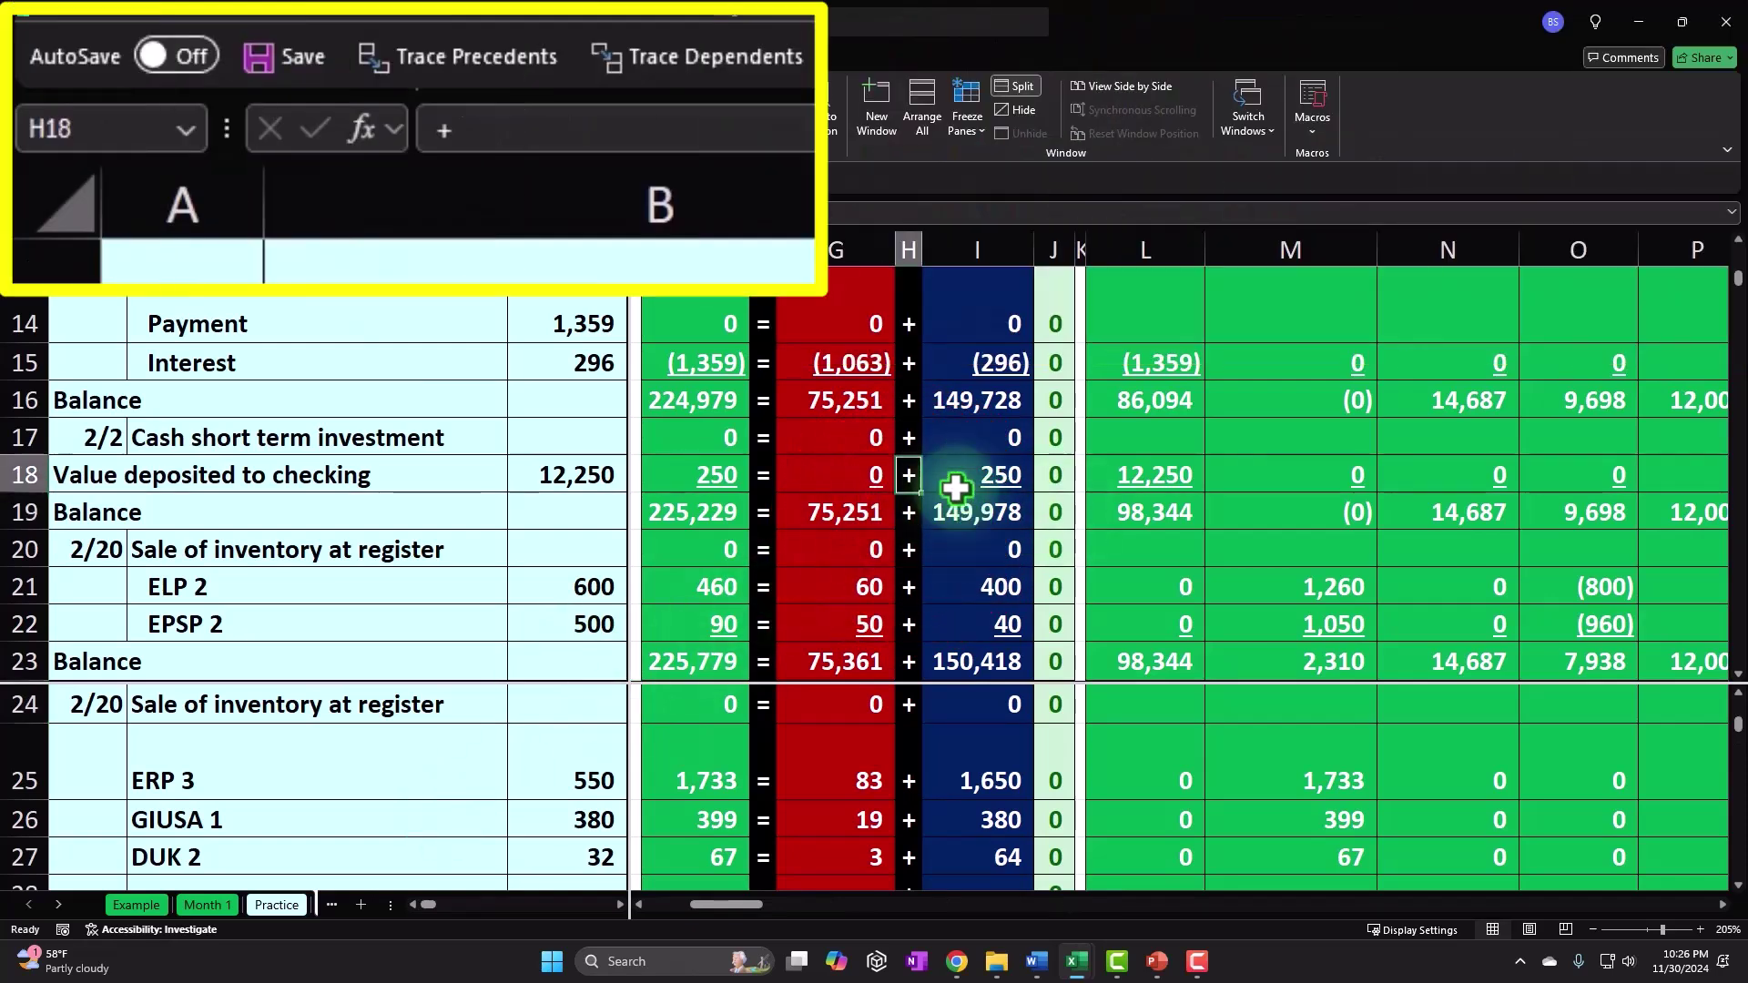
{"action": "key", "text": "Up"}
{"action": "key", "text": "Up"}
{"action": "key", "text": "Up"}
{"action": "key", "text": "Up"}
{"action": "key", "text": "Up"}
{"action": "key", "text": "Up"}
{"action": "key", "text": "Up"}
{"action": "key", "text": "Up"}
{"action": "key", "text": "Up"}
{"action": "key", "text": "Up"}
{"action": "key", "text": "Up"}
{"action": "key", "text": "Up"}
{"action": "key", "text": "Up"}
{"action": "key", "text": "Up"}
{"action": "key", "text": "Up"}
{"action": "key", "text": "Up"}
{"action": "key", "text": "Up"}
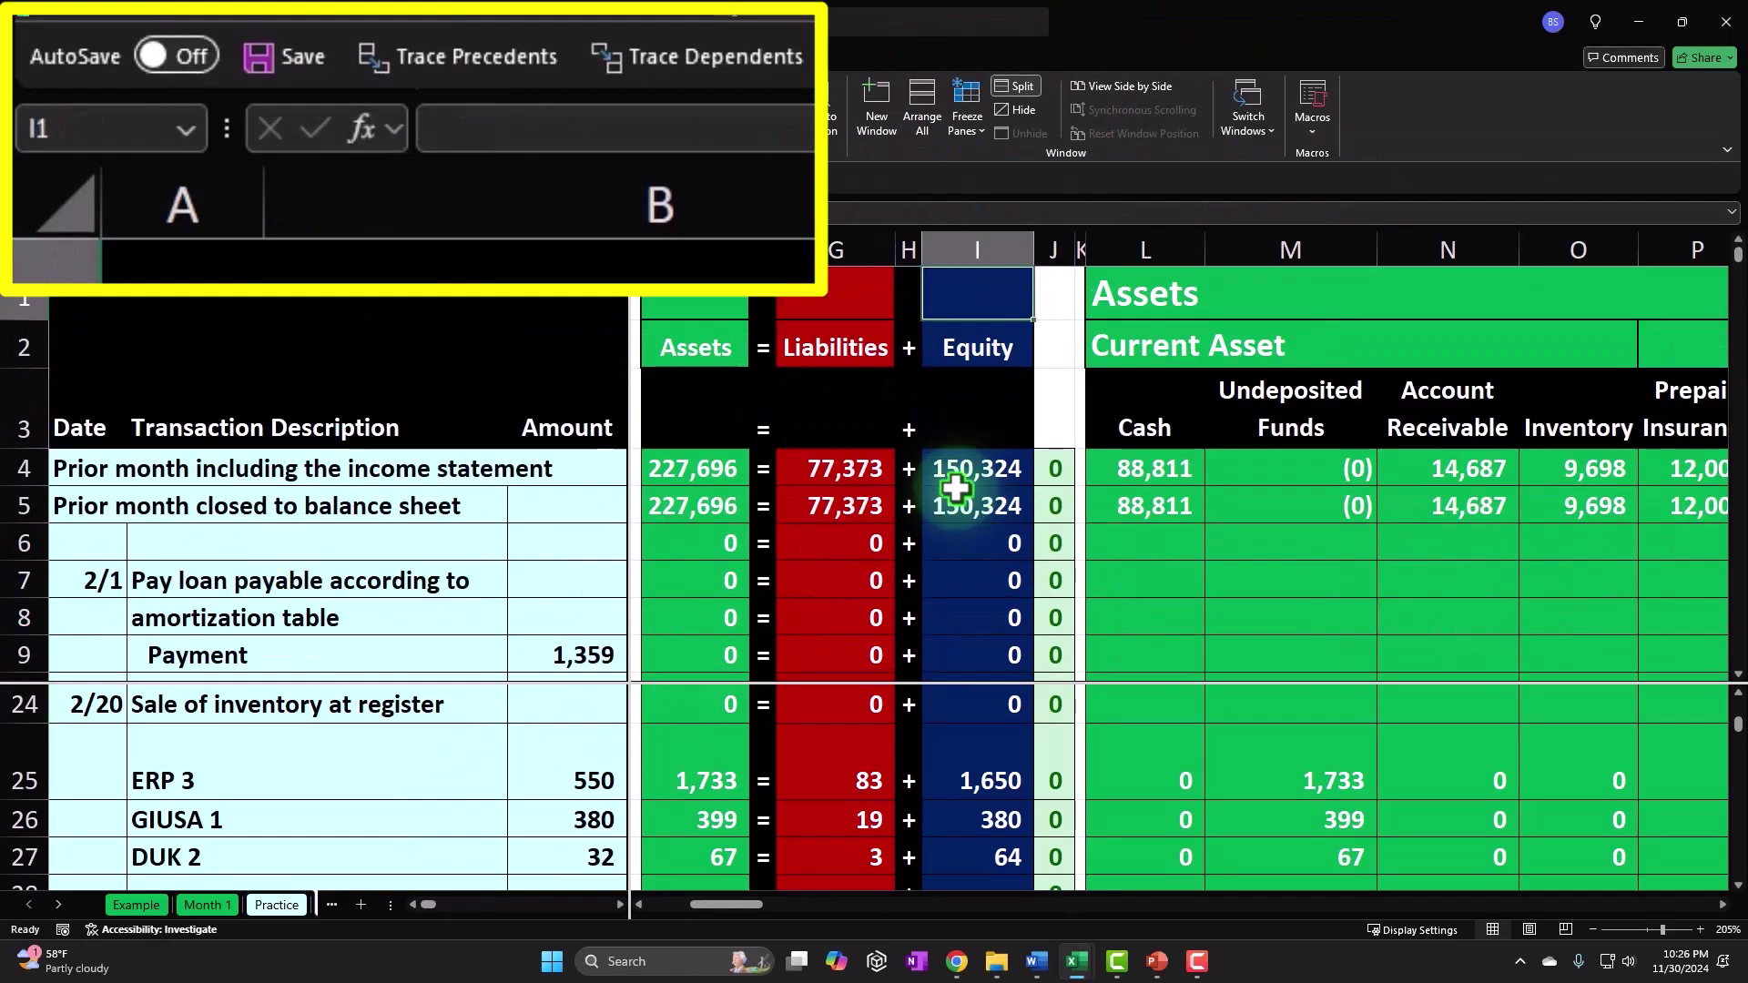
Step: In the EPR inventory subsidiary ledger, enter the 2/20 sale date in BL5 by linking it to A24
{"action": "key", "text": "Right"}
{"action": "key", "text": "Right"}
{"action": "key", "text": "Right"}
{"action": "key", "text": "Right"}
{"action": "key", "text": "Right"}
{"action": "key", "text": "Right"}
{"action": "key", "text": "Right"}
{"action": "key", "text": "Right"}
{"action": "key", "text": "Right"}
{"action": "key", "text": "Right"}
{"action": "key", "text": "Right"}
{"action": "key", "text": "Right"}
{"action": "key", "text": "Right"}
{"action": "key", "text": "Right"}
{"action": "key", "text": "Right"}
{"action": "key", "text": "Right"}
{"action": "key", "text": "Right"}
{"action": "key", "text": "Right"}
{"action": "key", "text": "Right"}
{"action": "key", "text": "Right"}
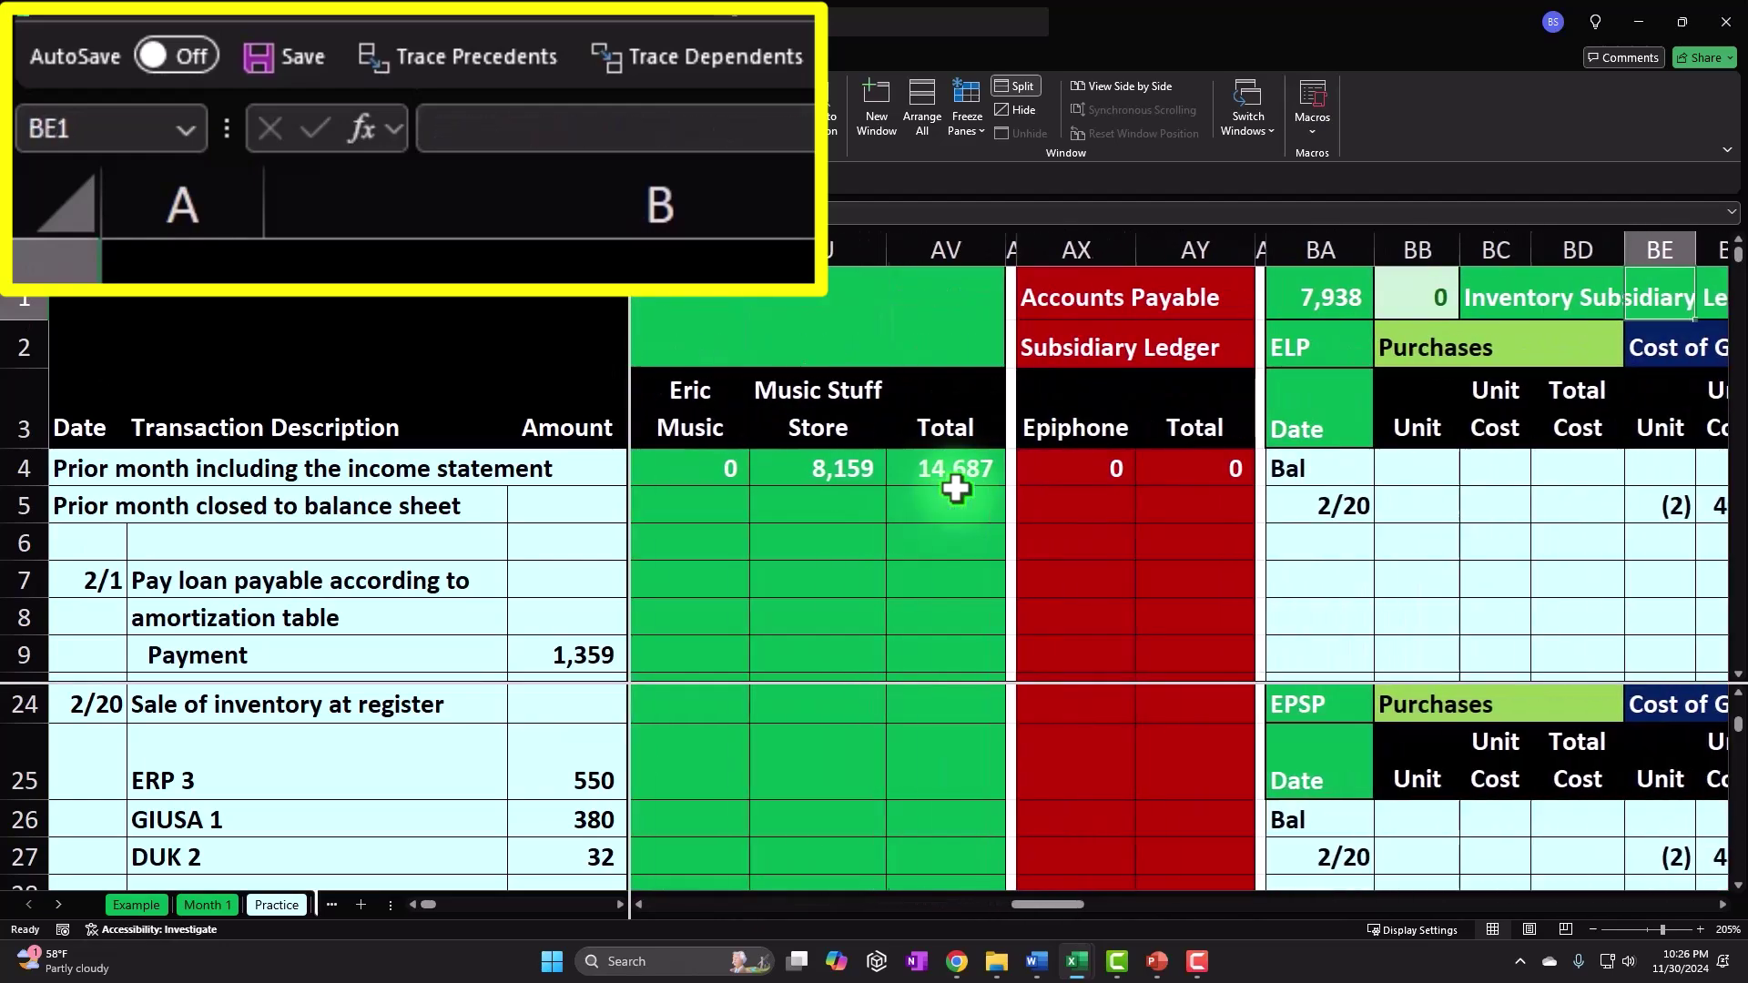
{"action": "key", "text": "Right"}
{"action": "key", "text": "Right"}
{"action": "key", "text": "Right"}
{"action": "key", "text": "Right"}
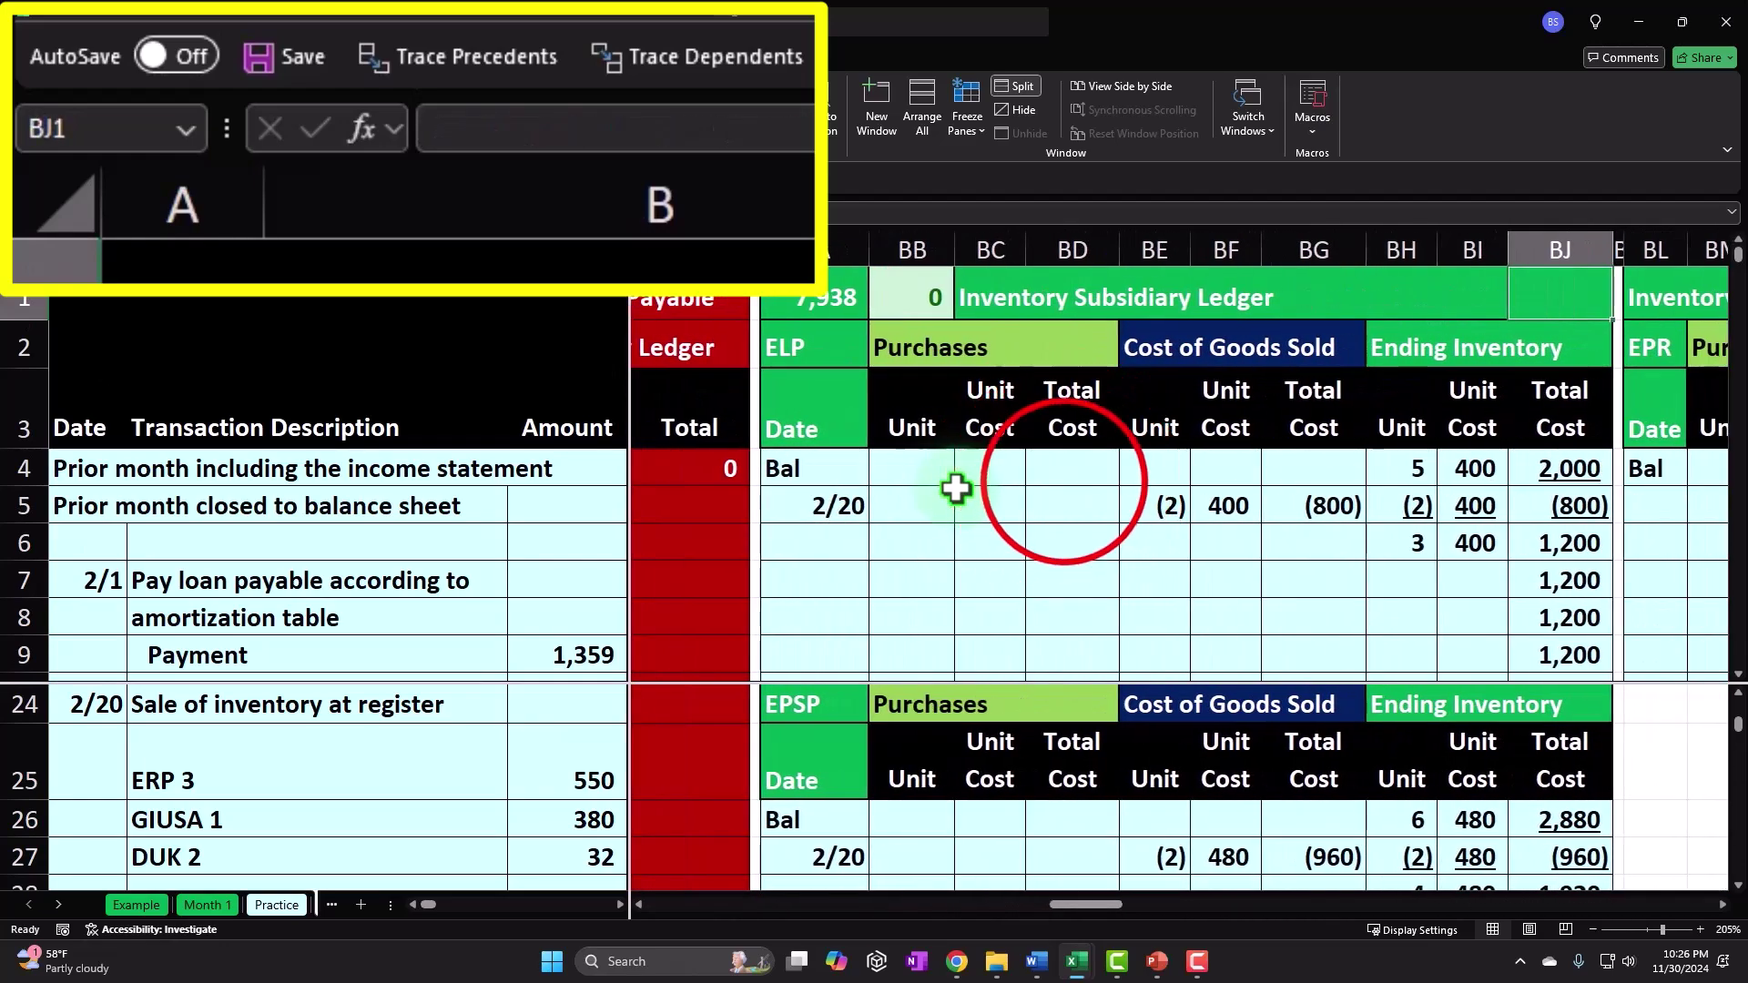
{"action": "left_click", "coordinate": [1066, 482]}
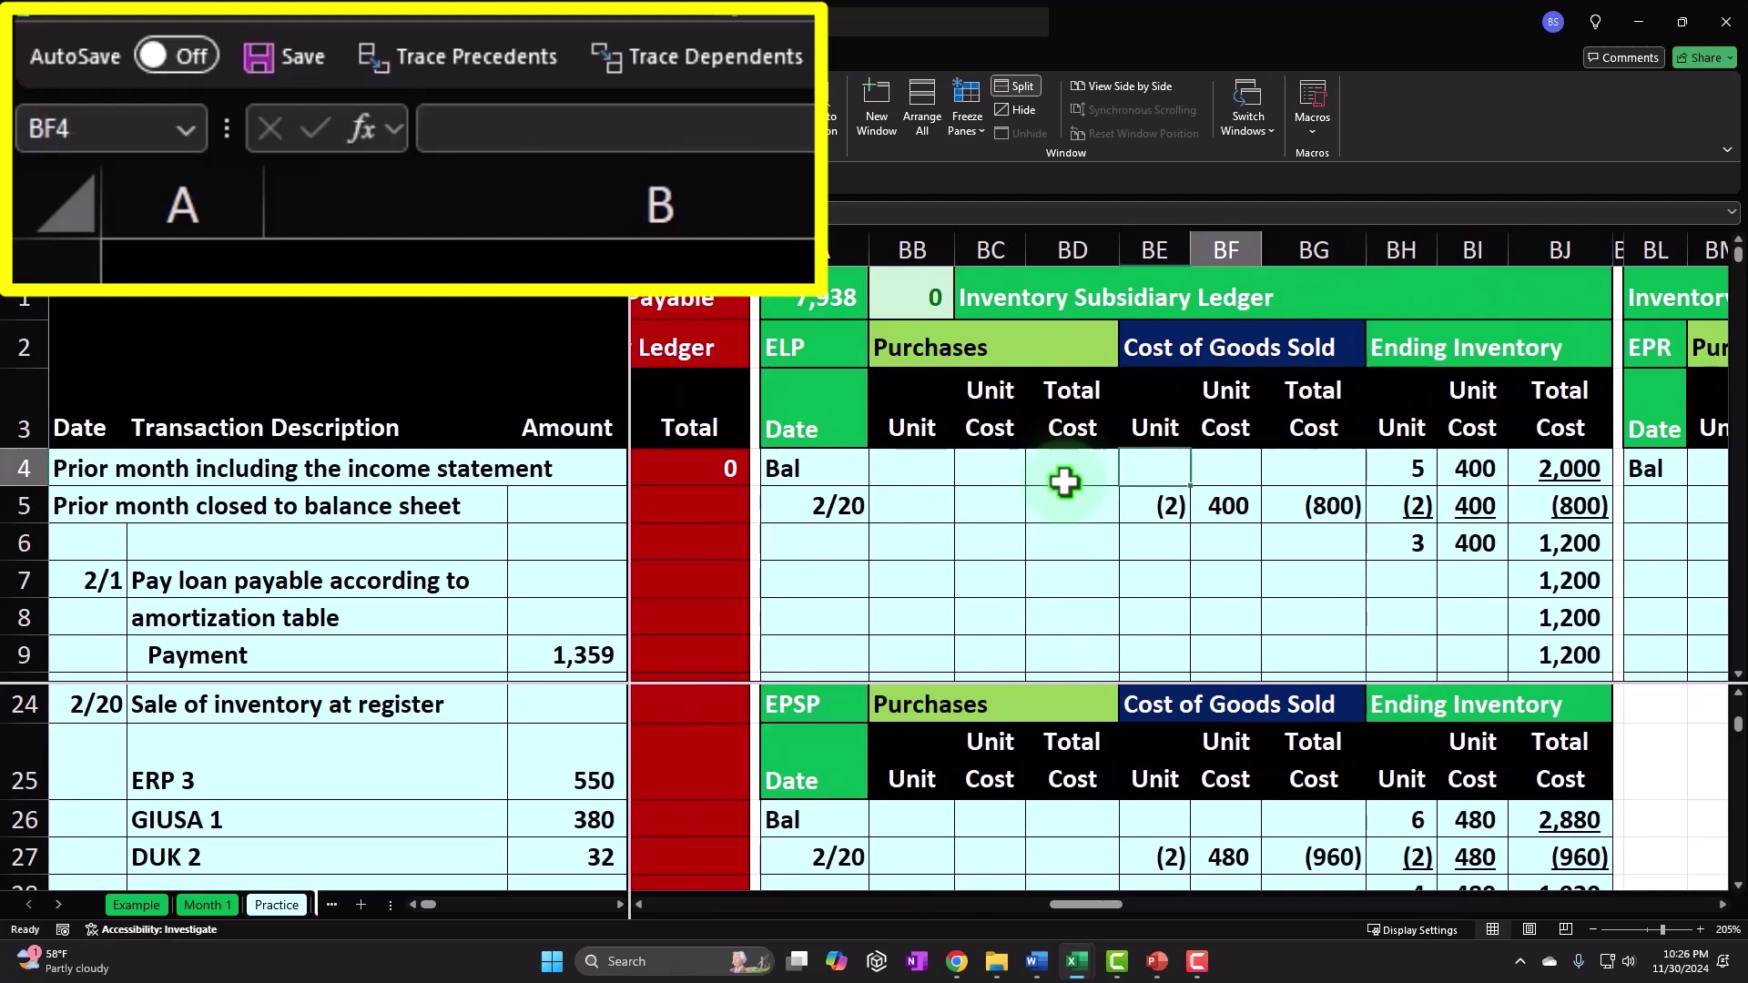
{"action": "key", "text": "Right"}
{"action": "key", "text": "Right"}
{"action": "key", "text": "Right"}
{"action": "key", "text": "Right"}
{"action": "key", "text": "Right"}
{"action": "key", "text": "Right"}
{"action": "key", "text": "Right"}
{"action": "key", "text": "Right"}
{"action": "key", "text": "Right"}
{"action": "key", "text": "Right"}
{"action": "key", "text": "Right"}
{"action": "key", "text": "Right"}
{"action": "key", "text": "Right"}
{"action": "key", "text": "Right"}
{"action": "key", "text": "Right"}
{"action": "key", "text": "Right"}
{"action": "key", "text": "Right"}
{"action": "key", "text": "Right"}
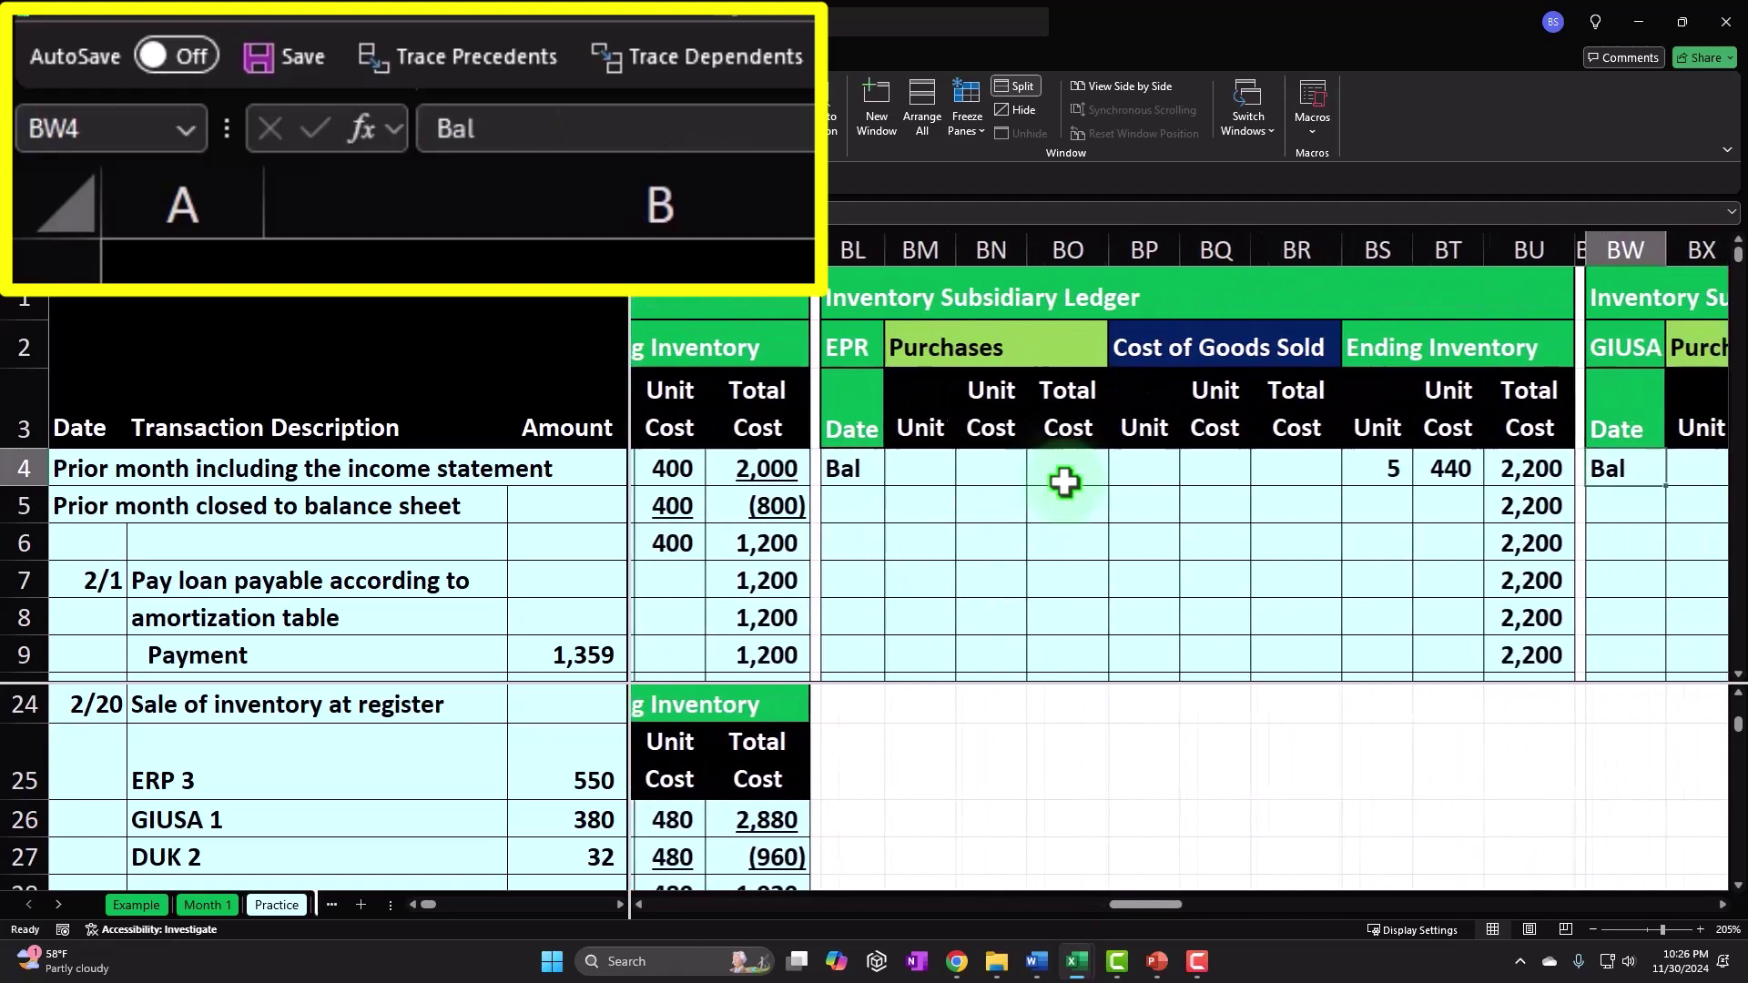
{"action": "left_click", "coordinate": [856, 469]}
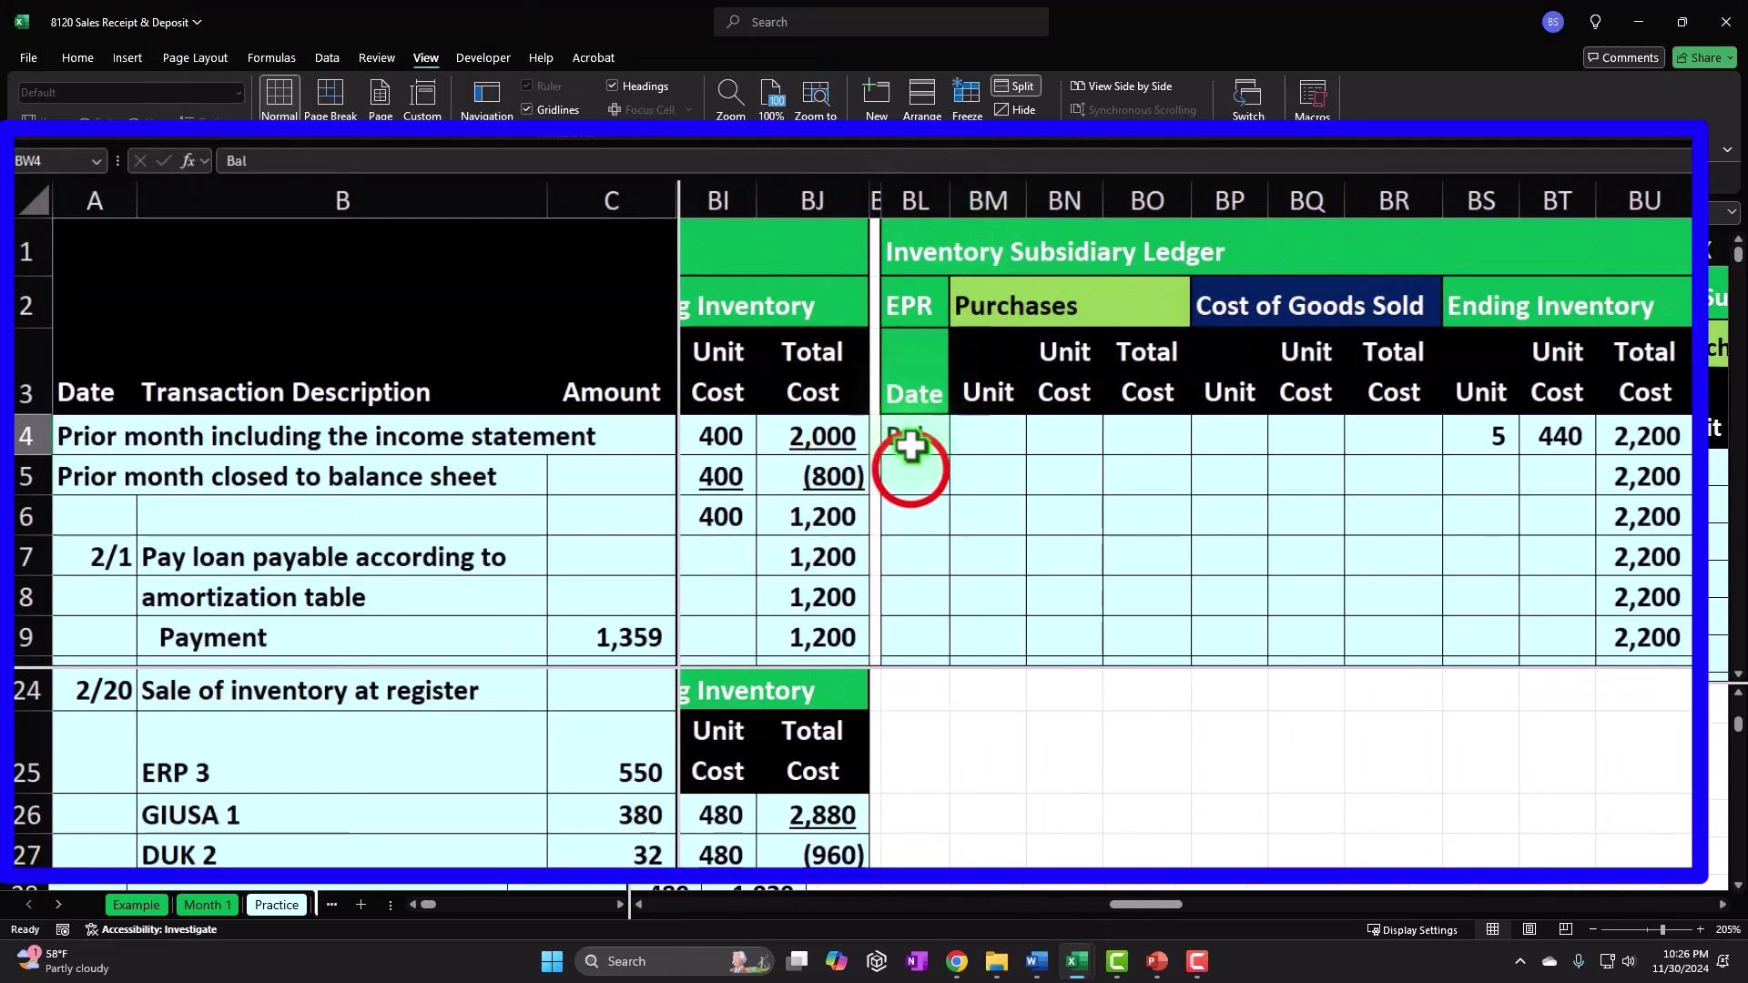
{"action": "type", "text": "="}
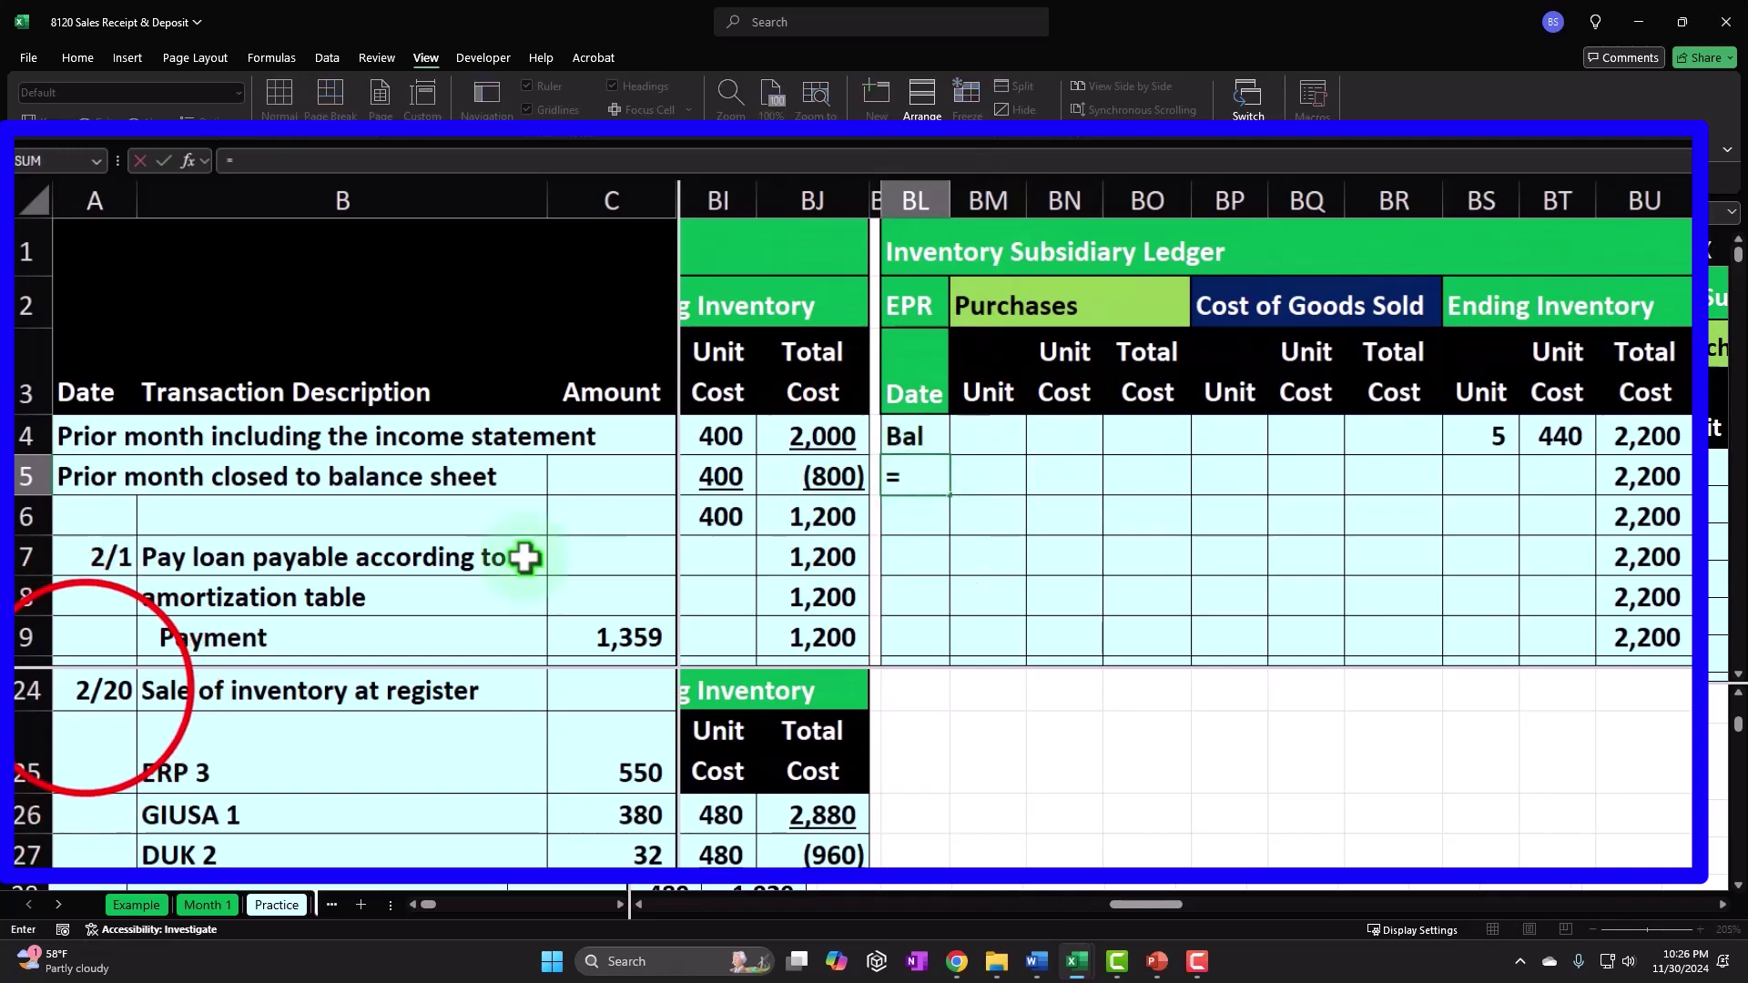
{"action": "left_click", "coordinate": [85, 689]}
{"action": "key", "text": "Return"}
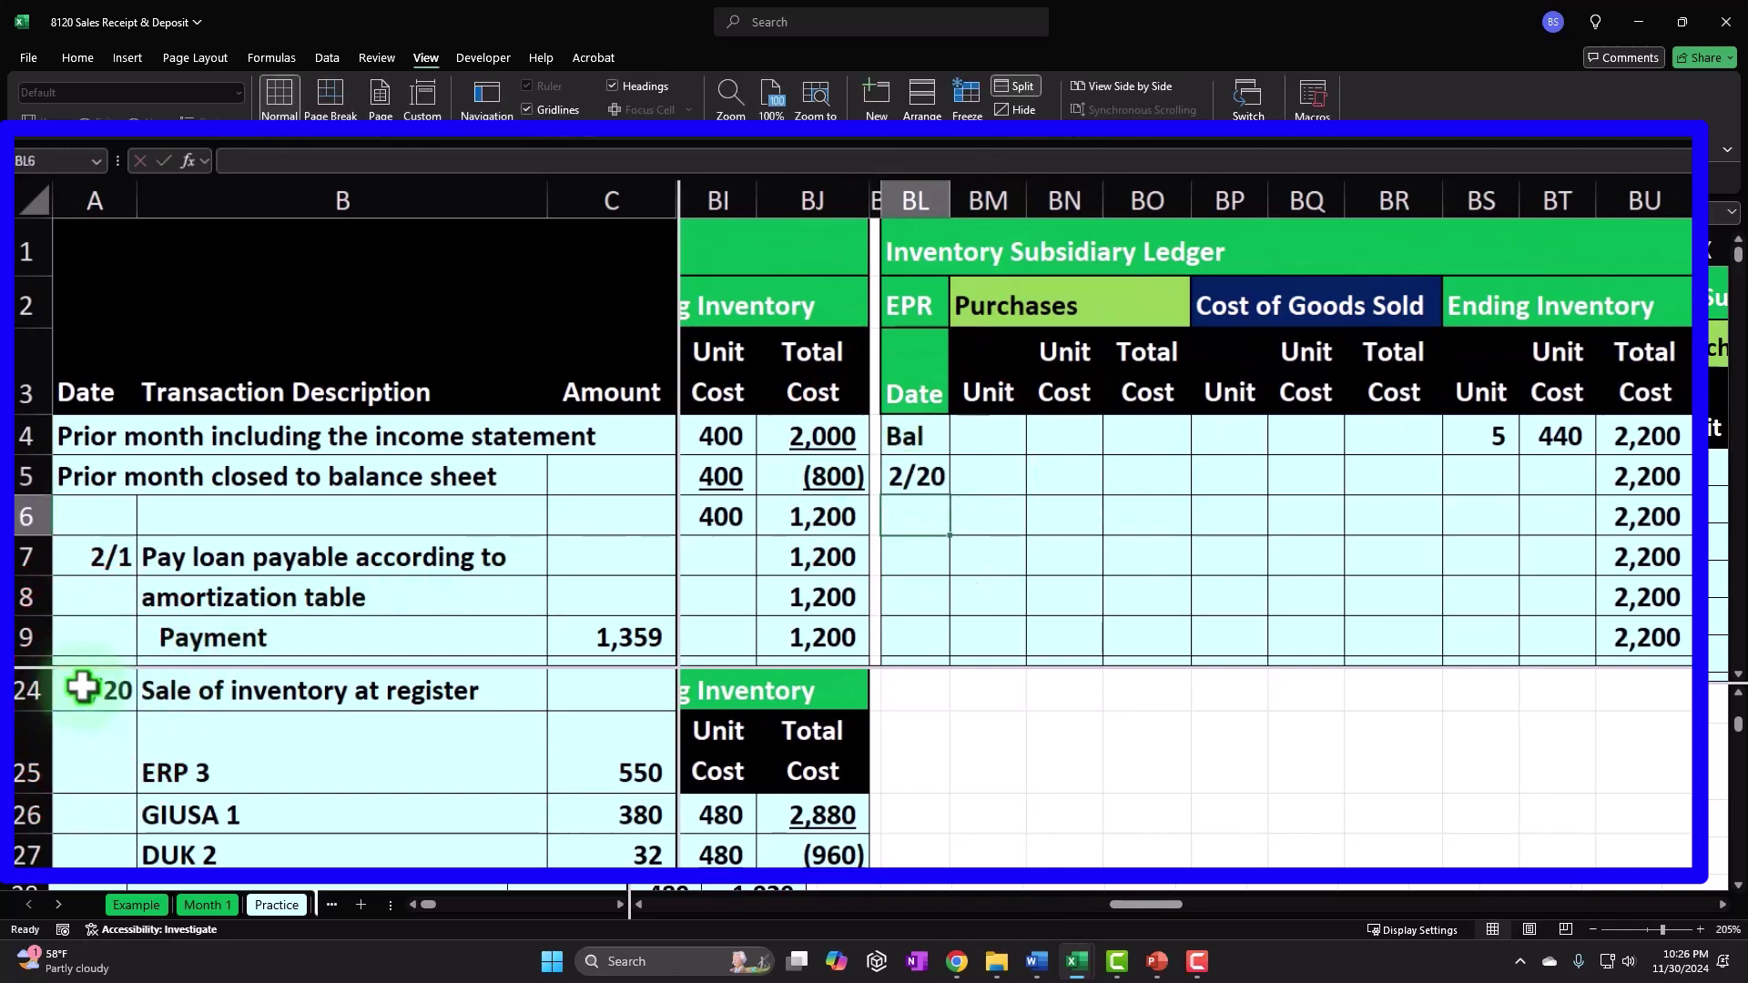
Step: In the EPR cost of goods sold columns, enter -3 units in BP5 and link unit cost BQ5 to BT4
{"action": "key", "text": "Right"}
{"action": "key", "text": "Right"}
{"action": "key", "text": "Right"}
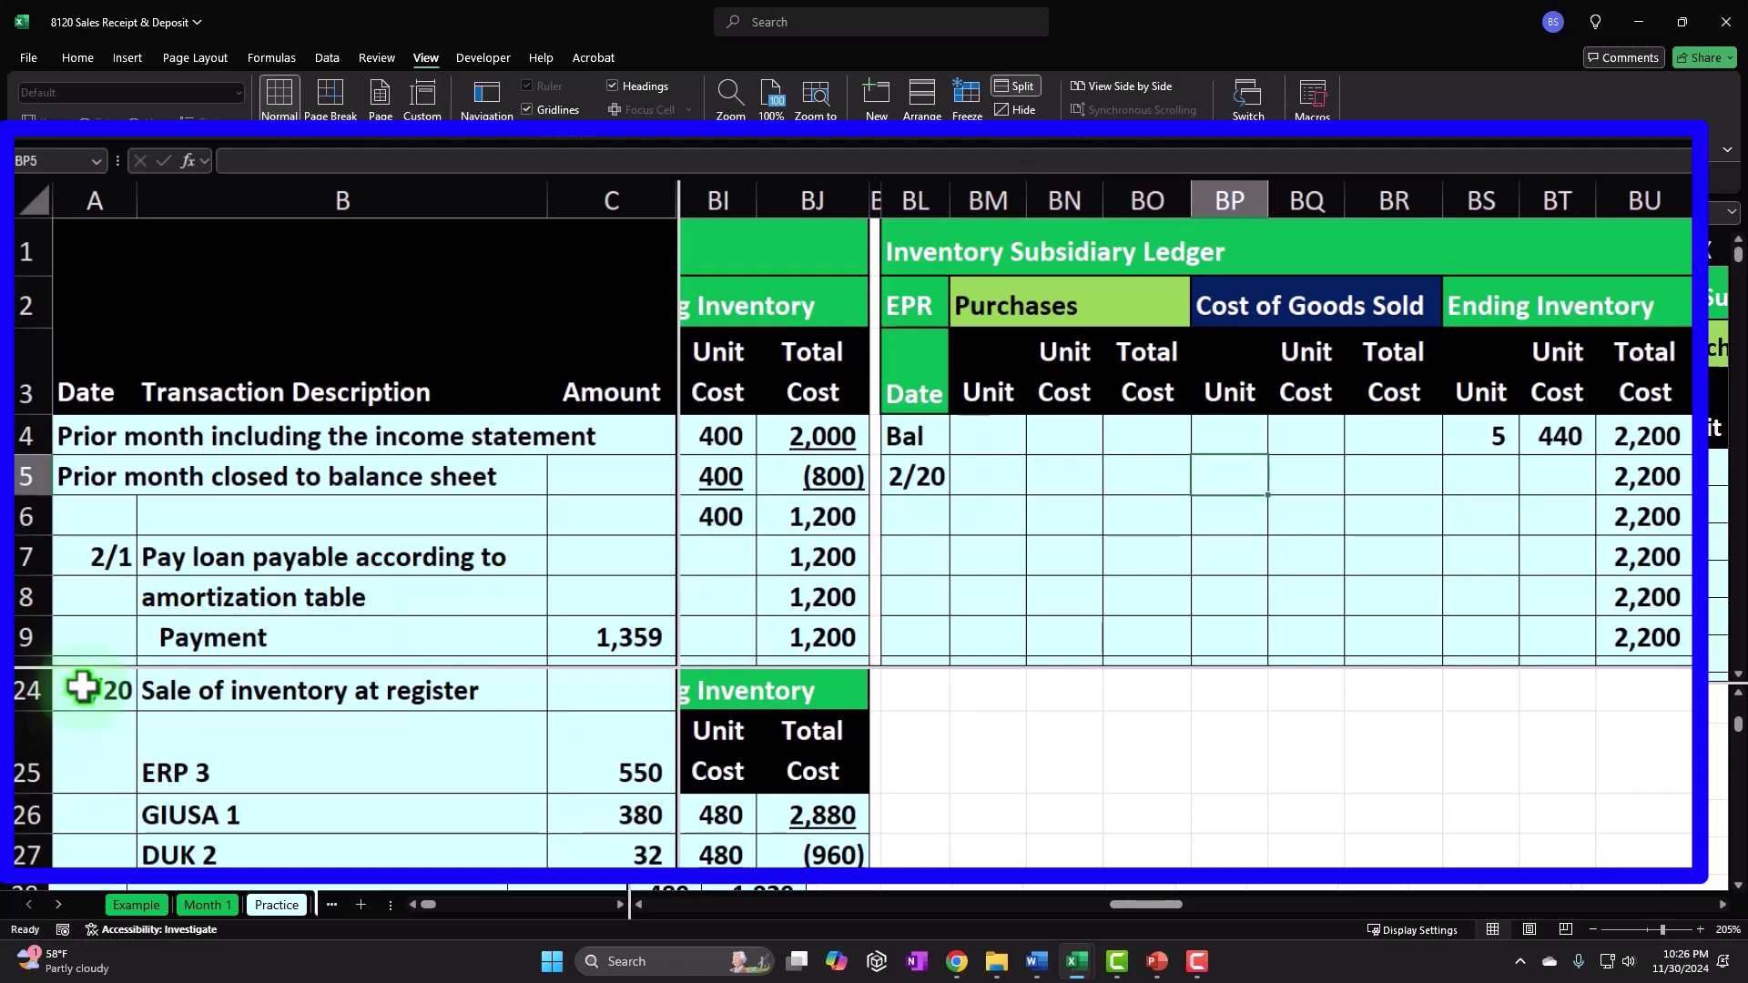
{"action": "type", "text": "3"}
{"action": "key", "text": "Tab"}
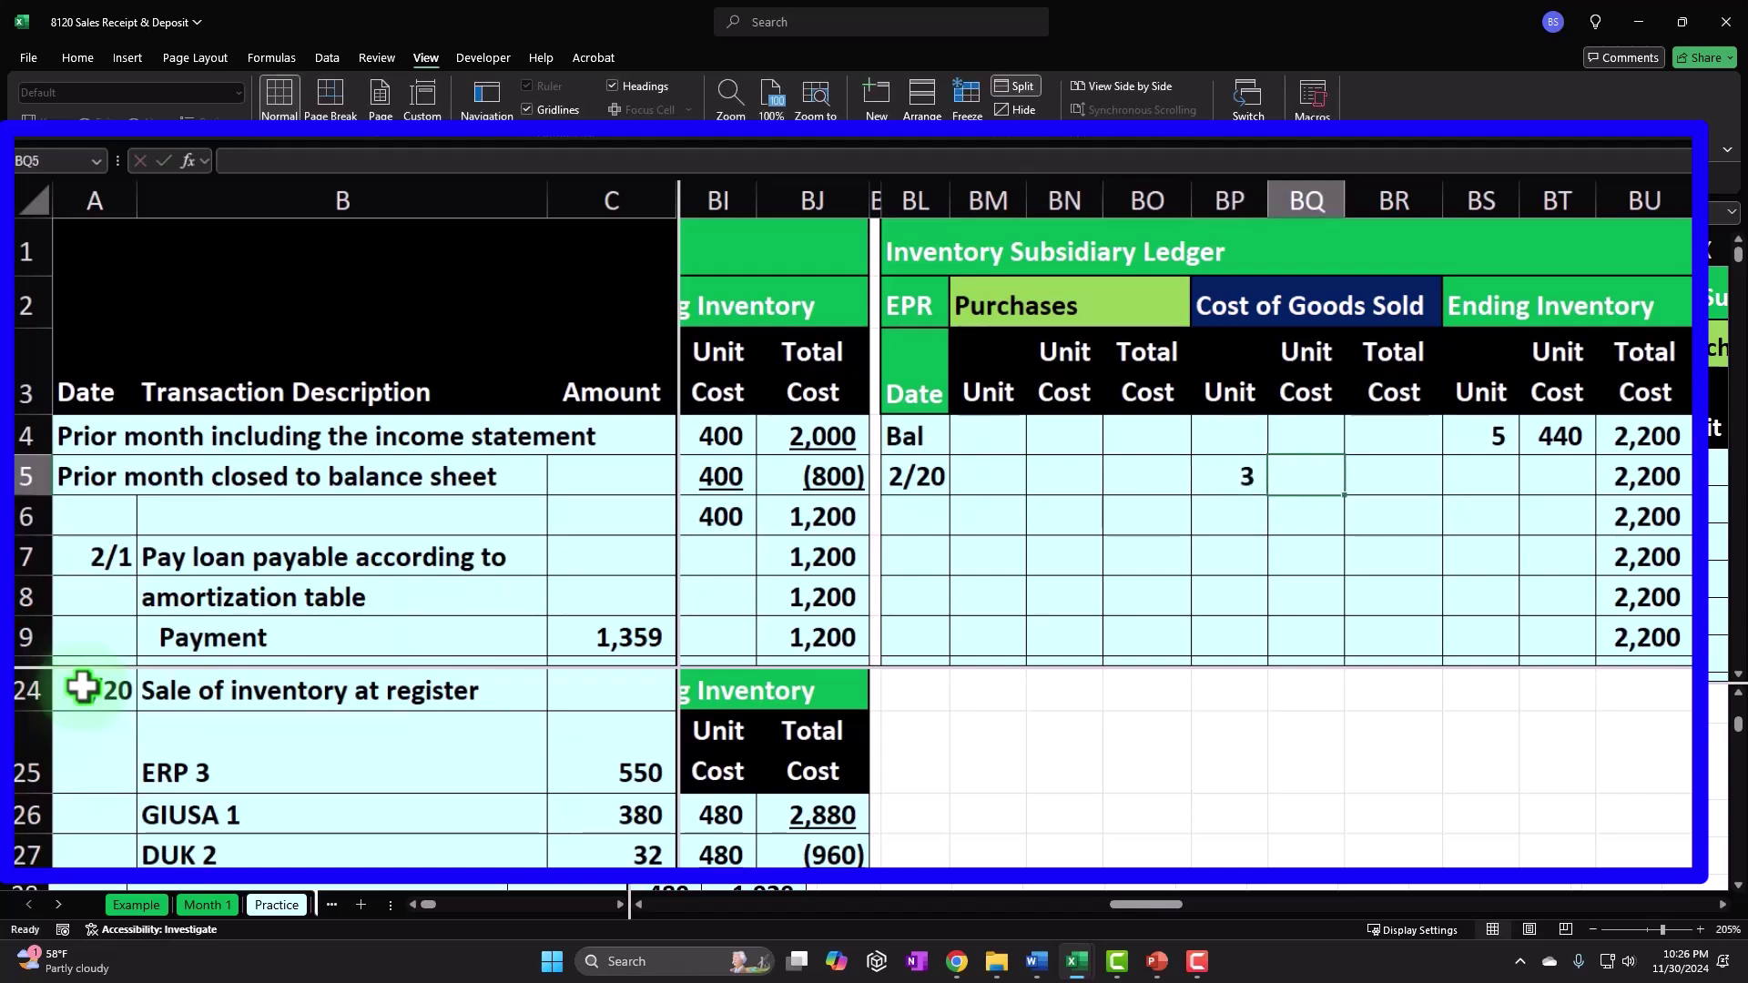
{"action": "type", "text": "="}
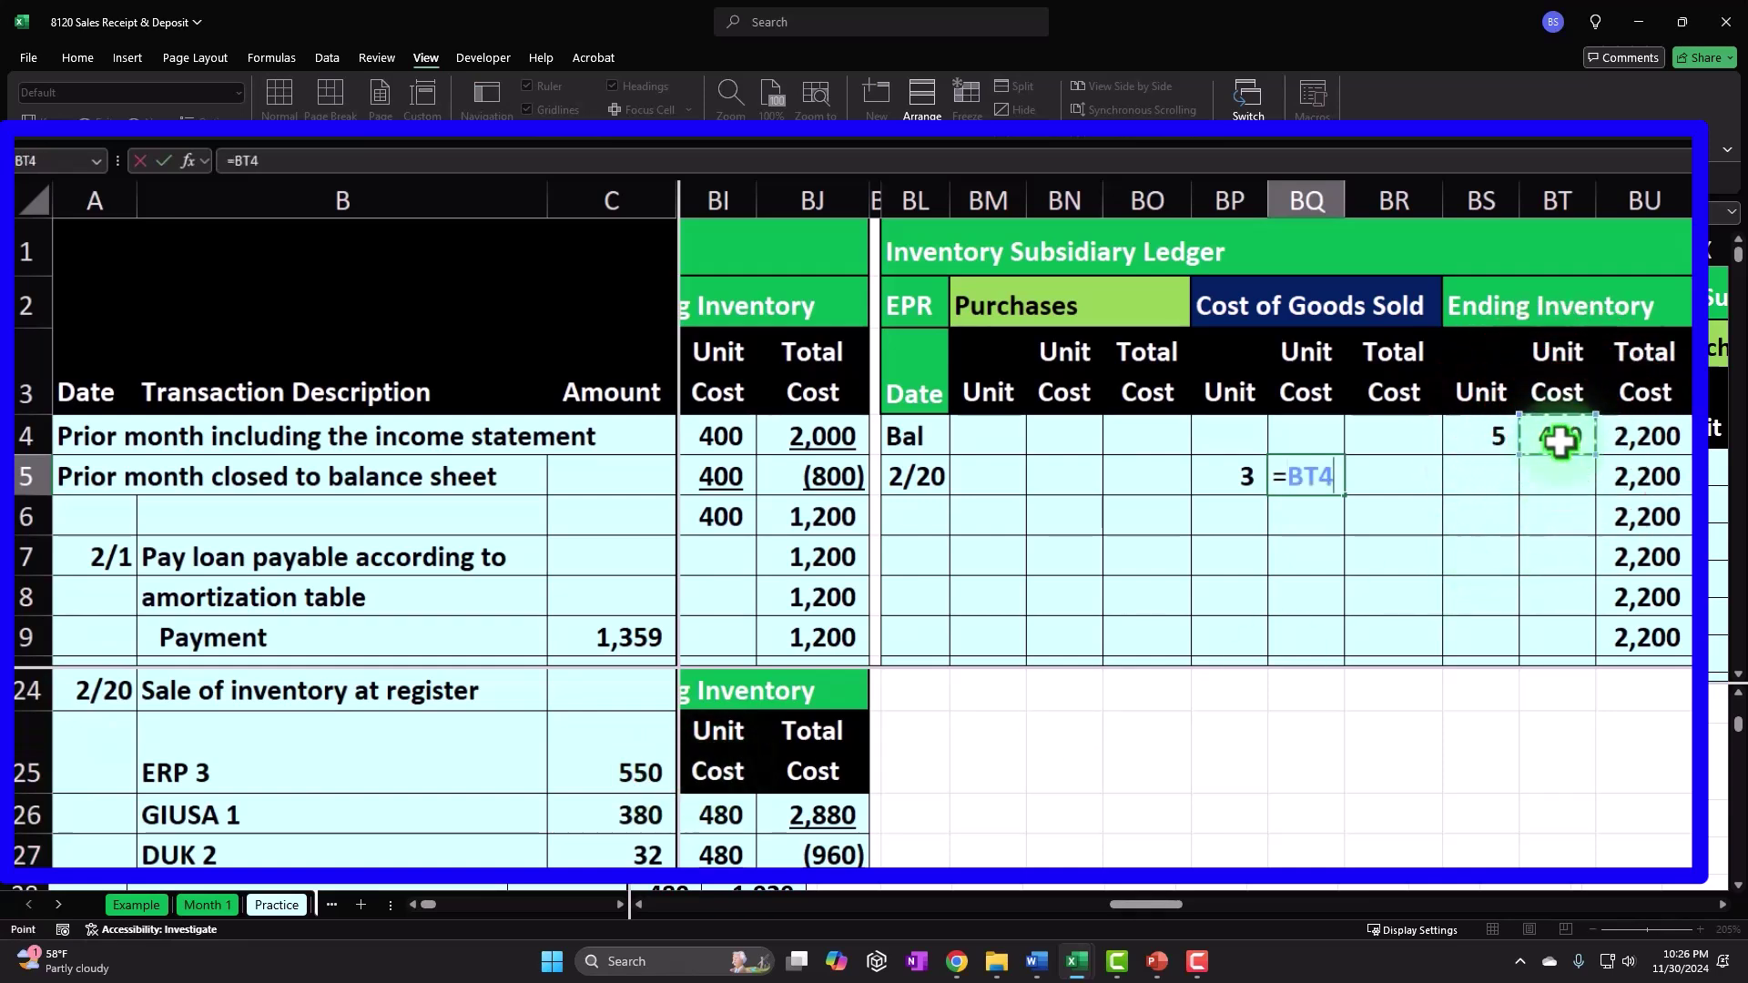
{"action": "key", "text": "Return"}
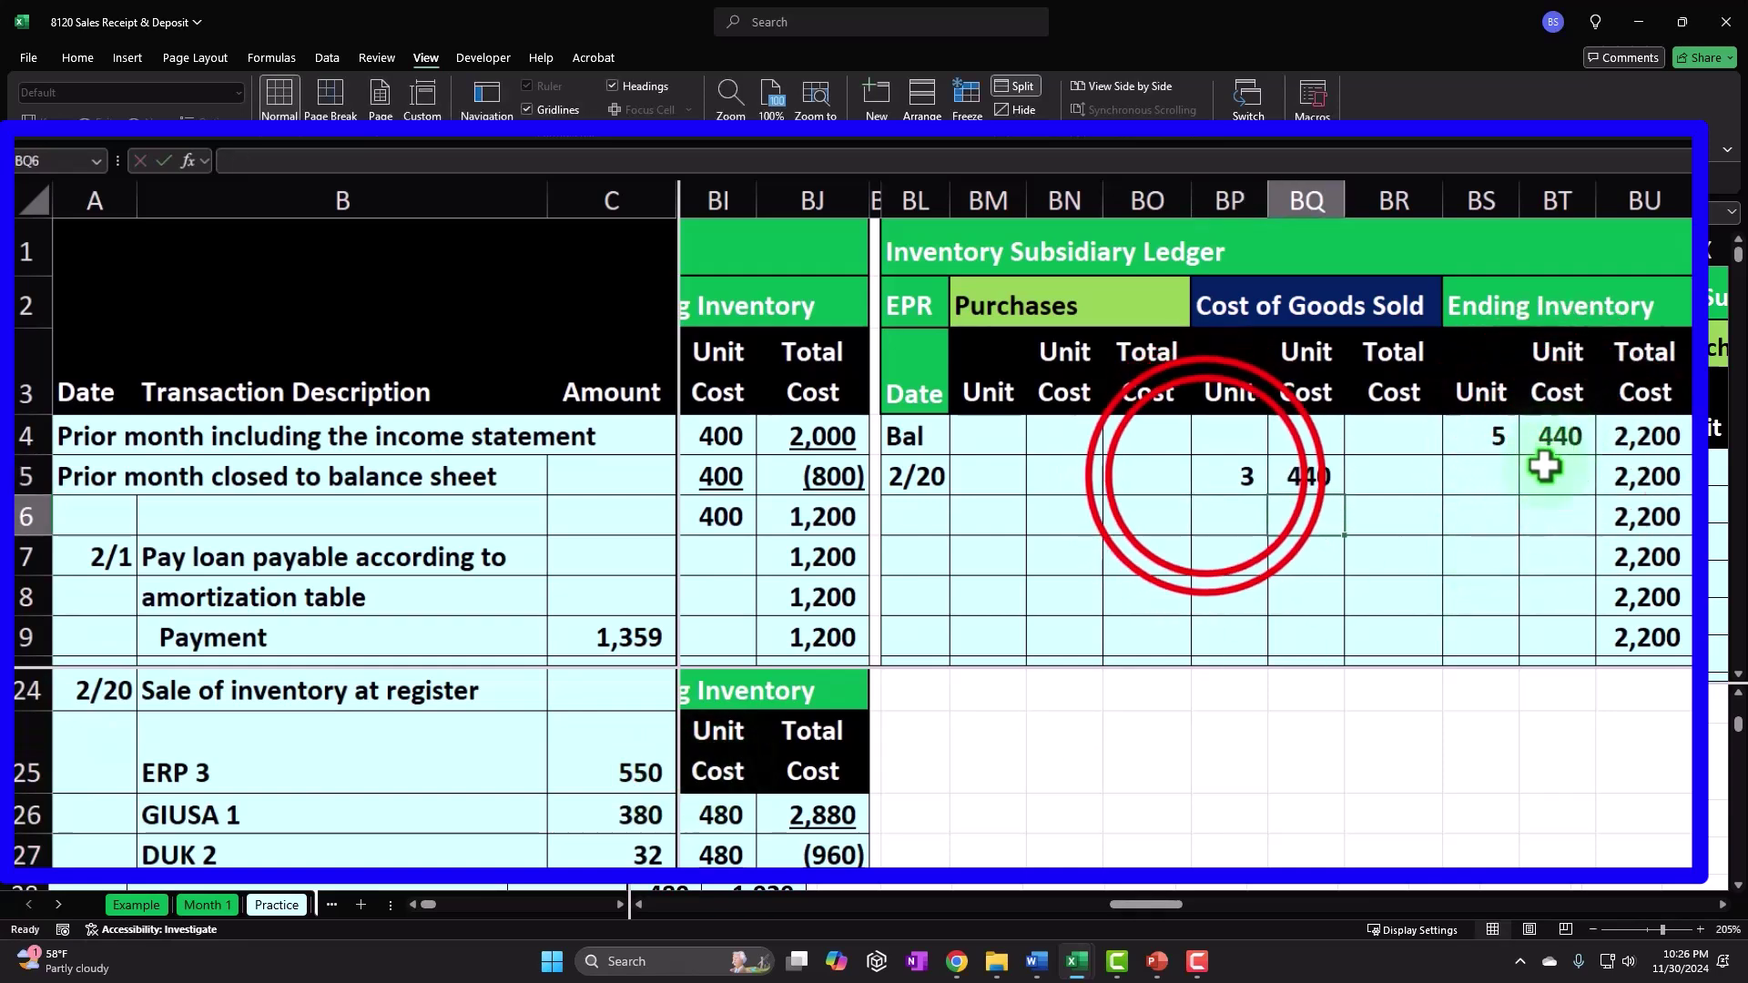
{"action": "key", "text": "Left"}
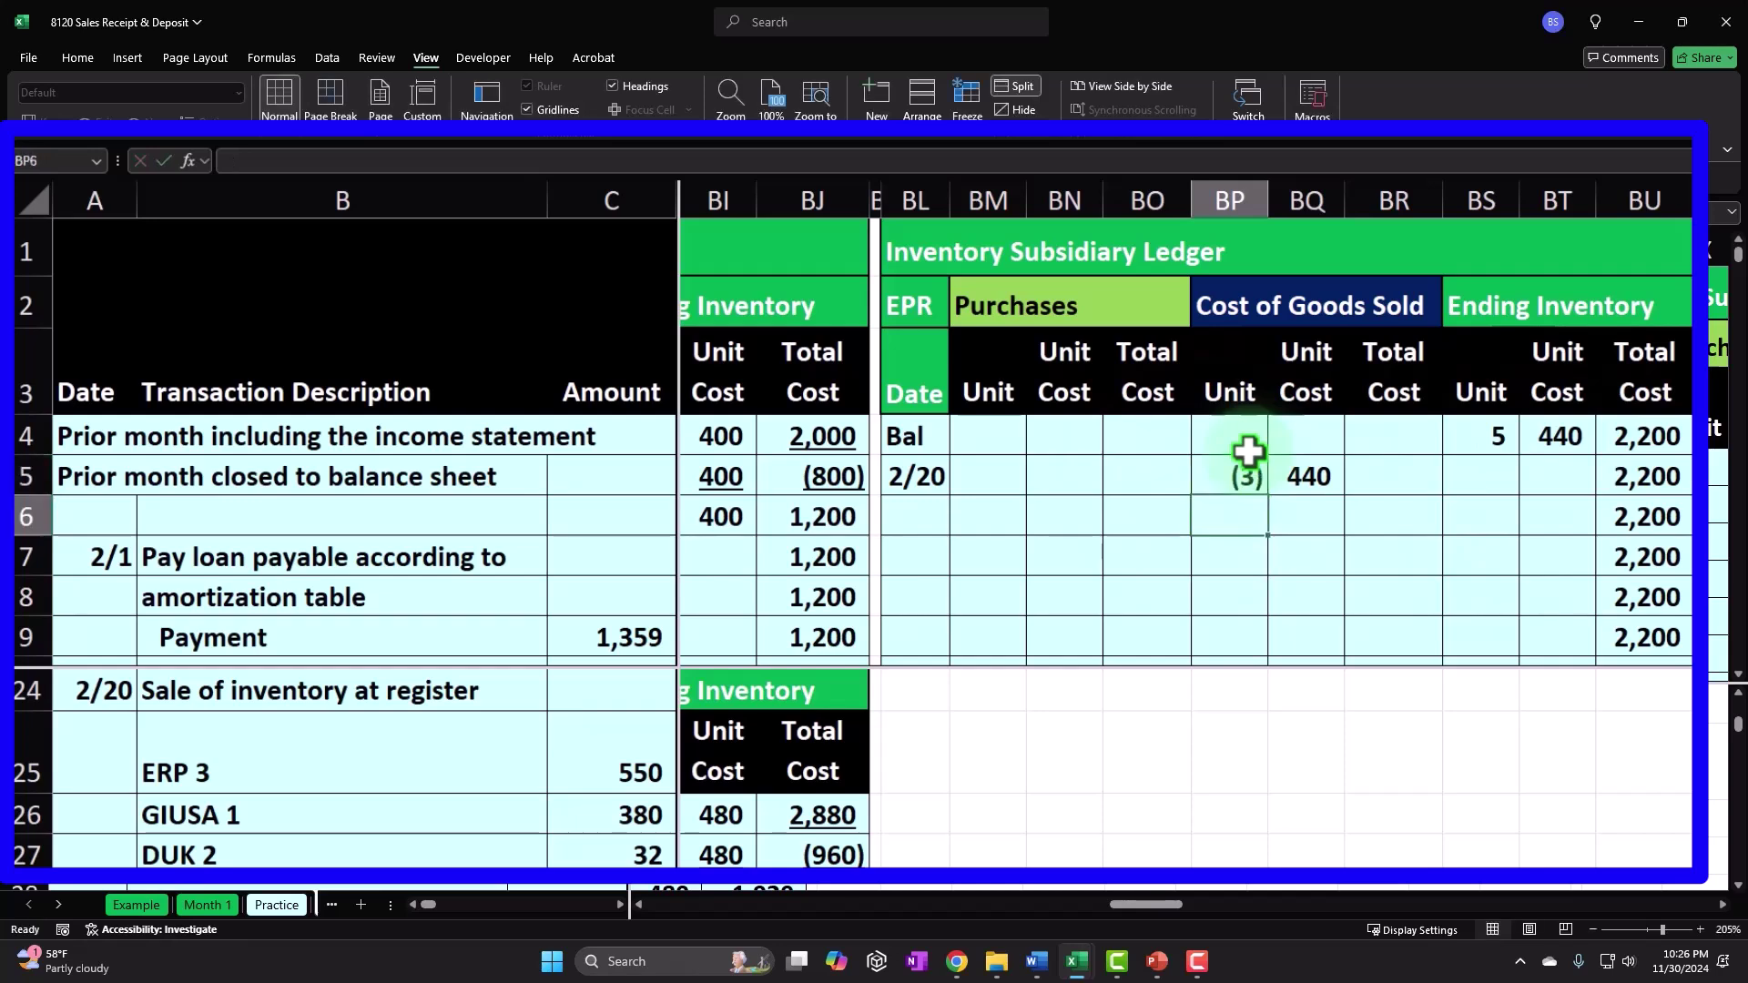
Step: Calculate the total cost of the EPR units sold in BR5 with =BP5*BQ5
{"action": "key", "text": "Right"}
{"action": "key", "text": "Right"}
{"action": "type", "text": "="}
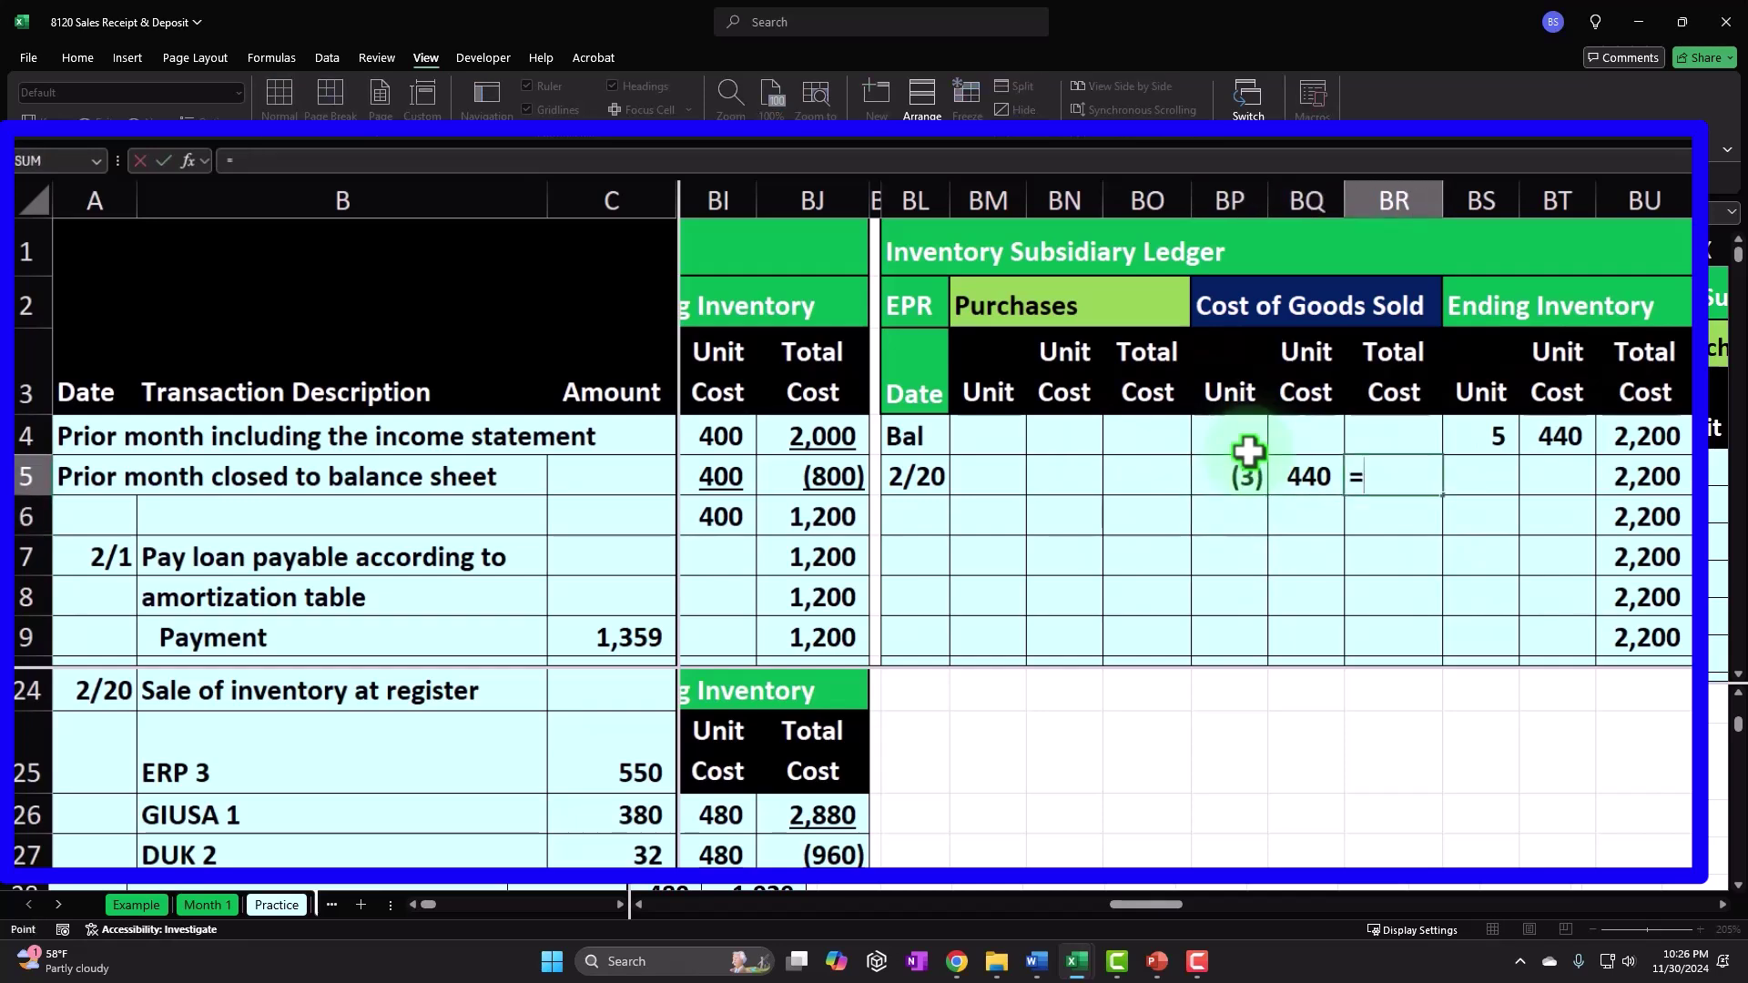
{"action": "type", "text": "*"}
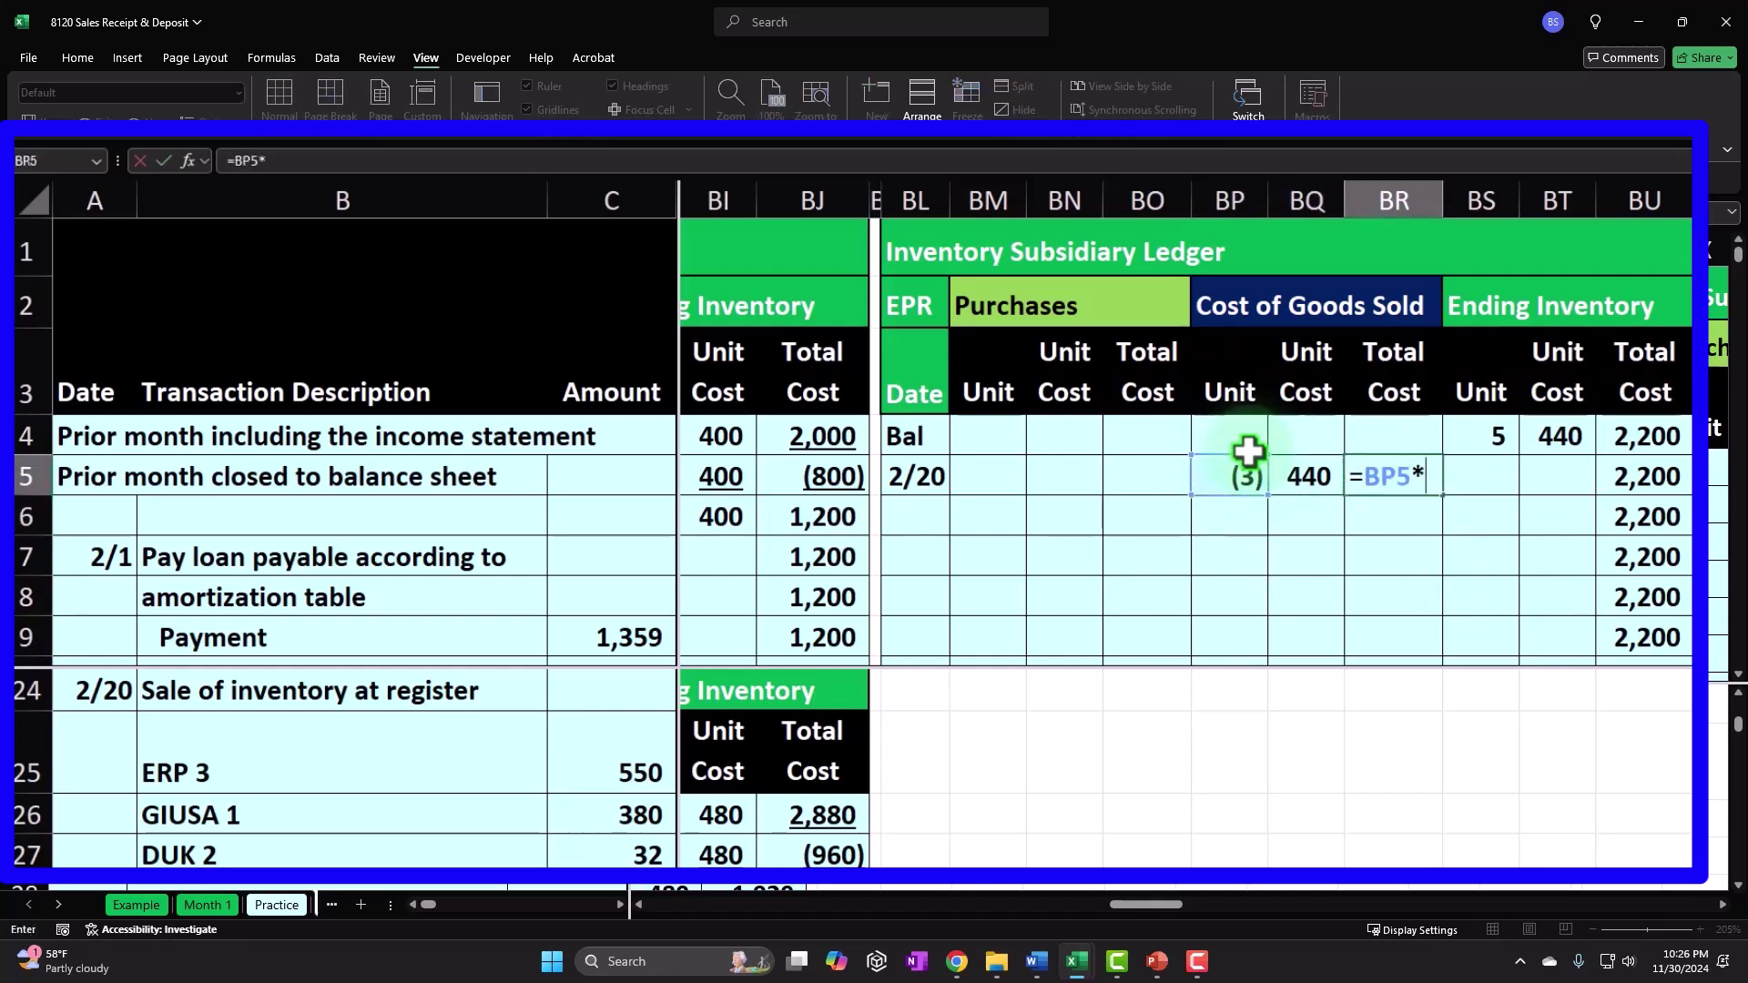
{"action": "type", "text": "BQ5"}
{"action": "key", "text": "Return"}
Step: Carry the sale into EPR ending inventory row 5: link BS5 to BP5, bring in the unit cost, and calculate BU5 as =BS5*BT5
{"action": "key", "text": "Right"}
{"action": "type", "text": "="}
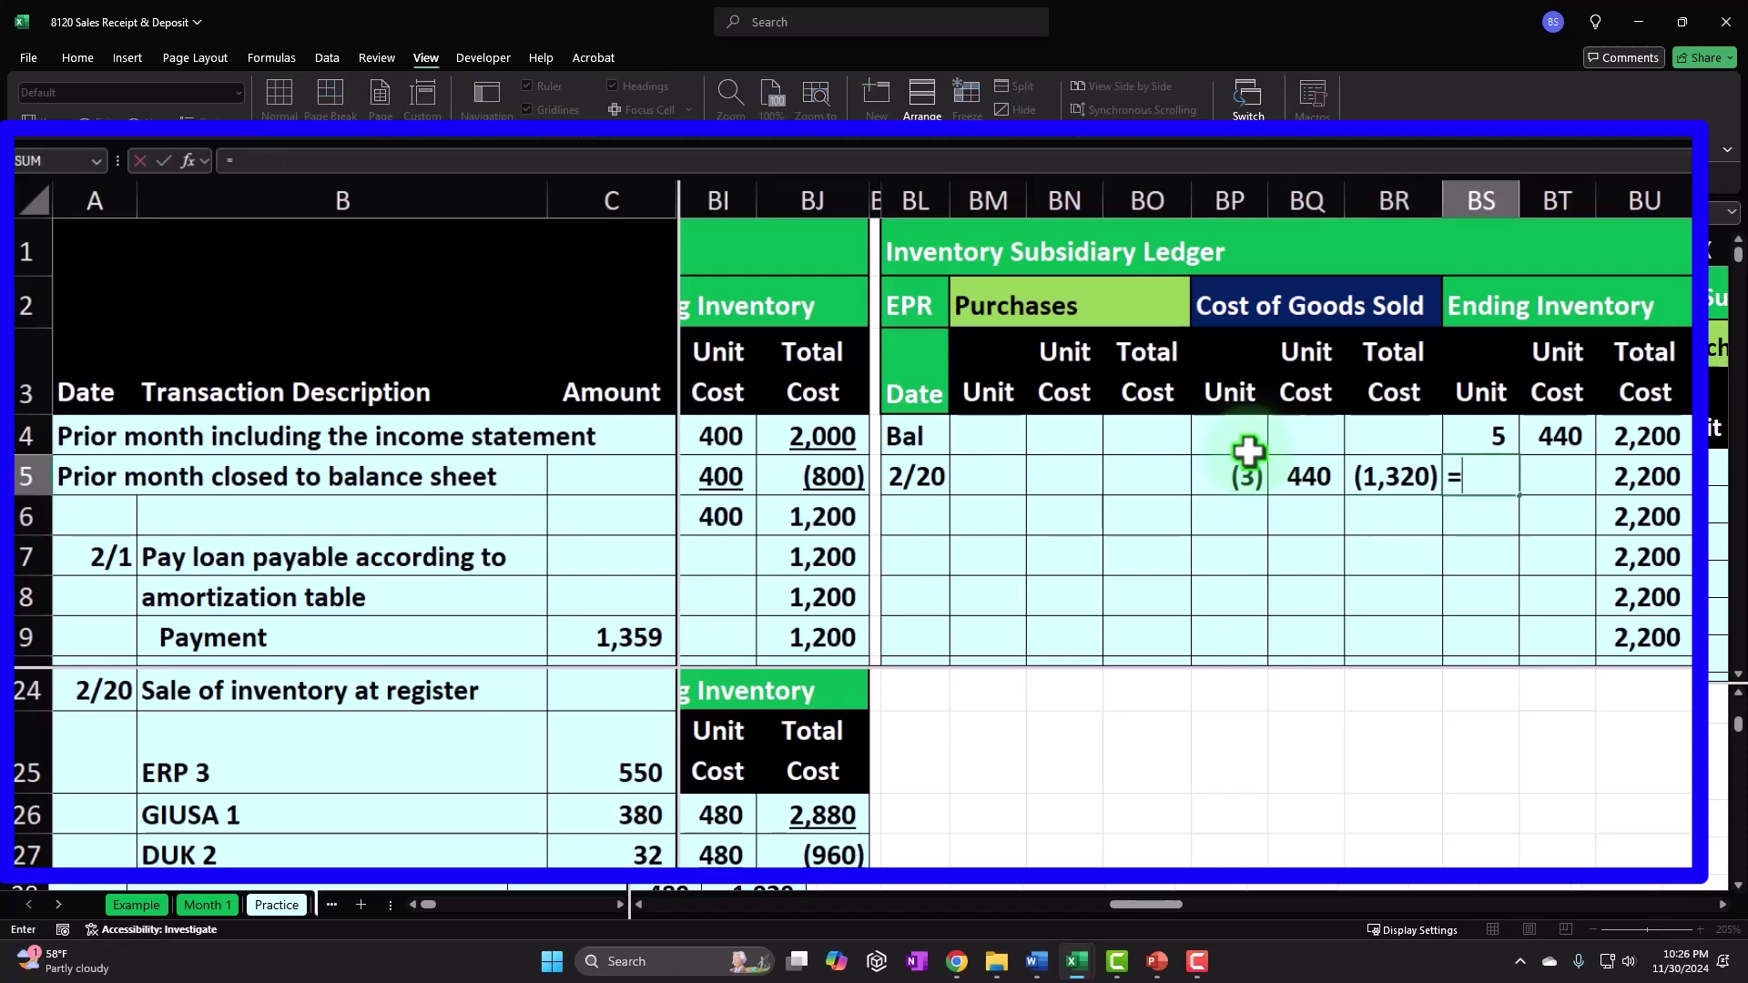
{"action": "key", "text": "Tab"}
{"action": "type", "text": "=BT4"}
{"action": "key", "text": "Tab"}
{"action": "type", "text": "="}
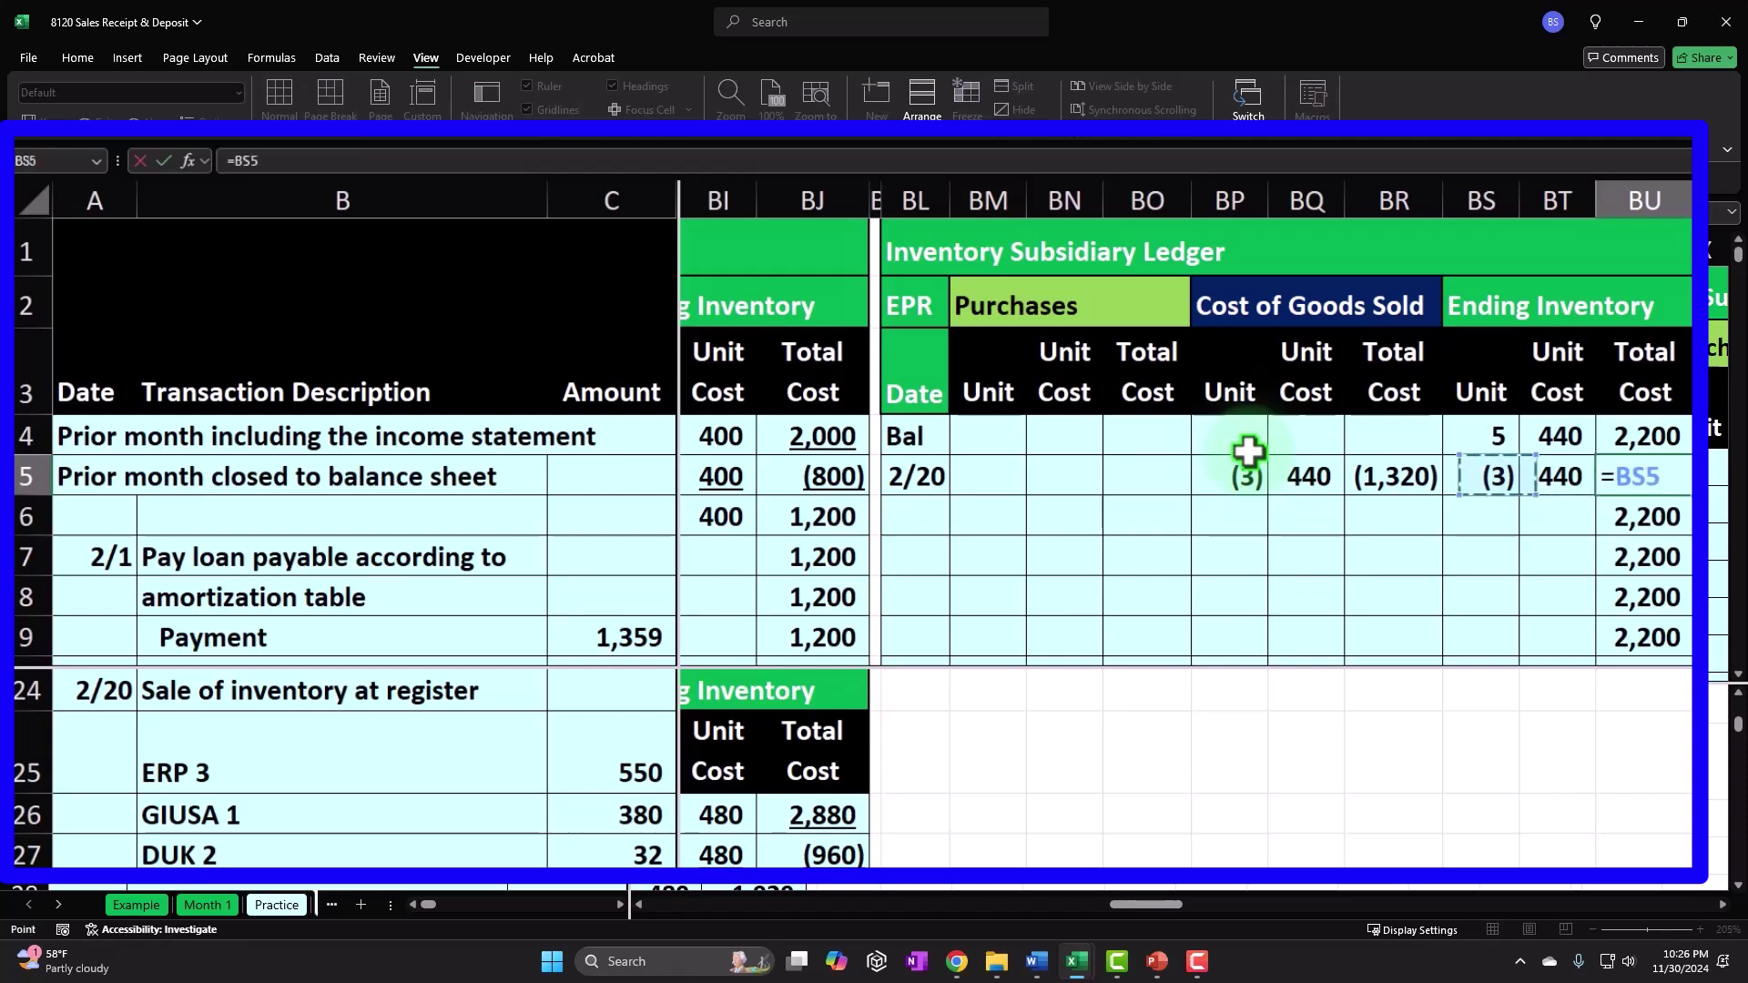
{"action": "type", "text": "BS5*BT5"}
{"action": "key", "text": "Return"}
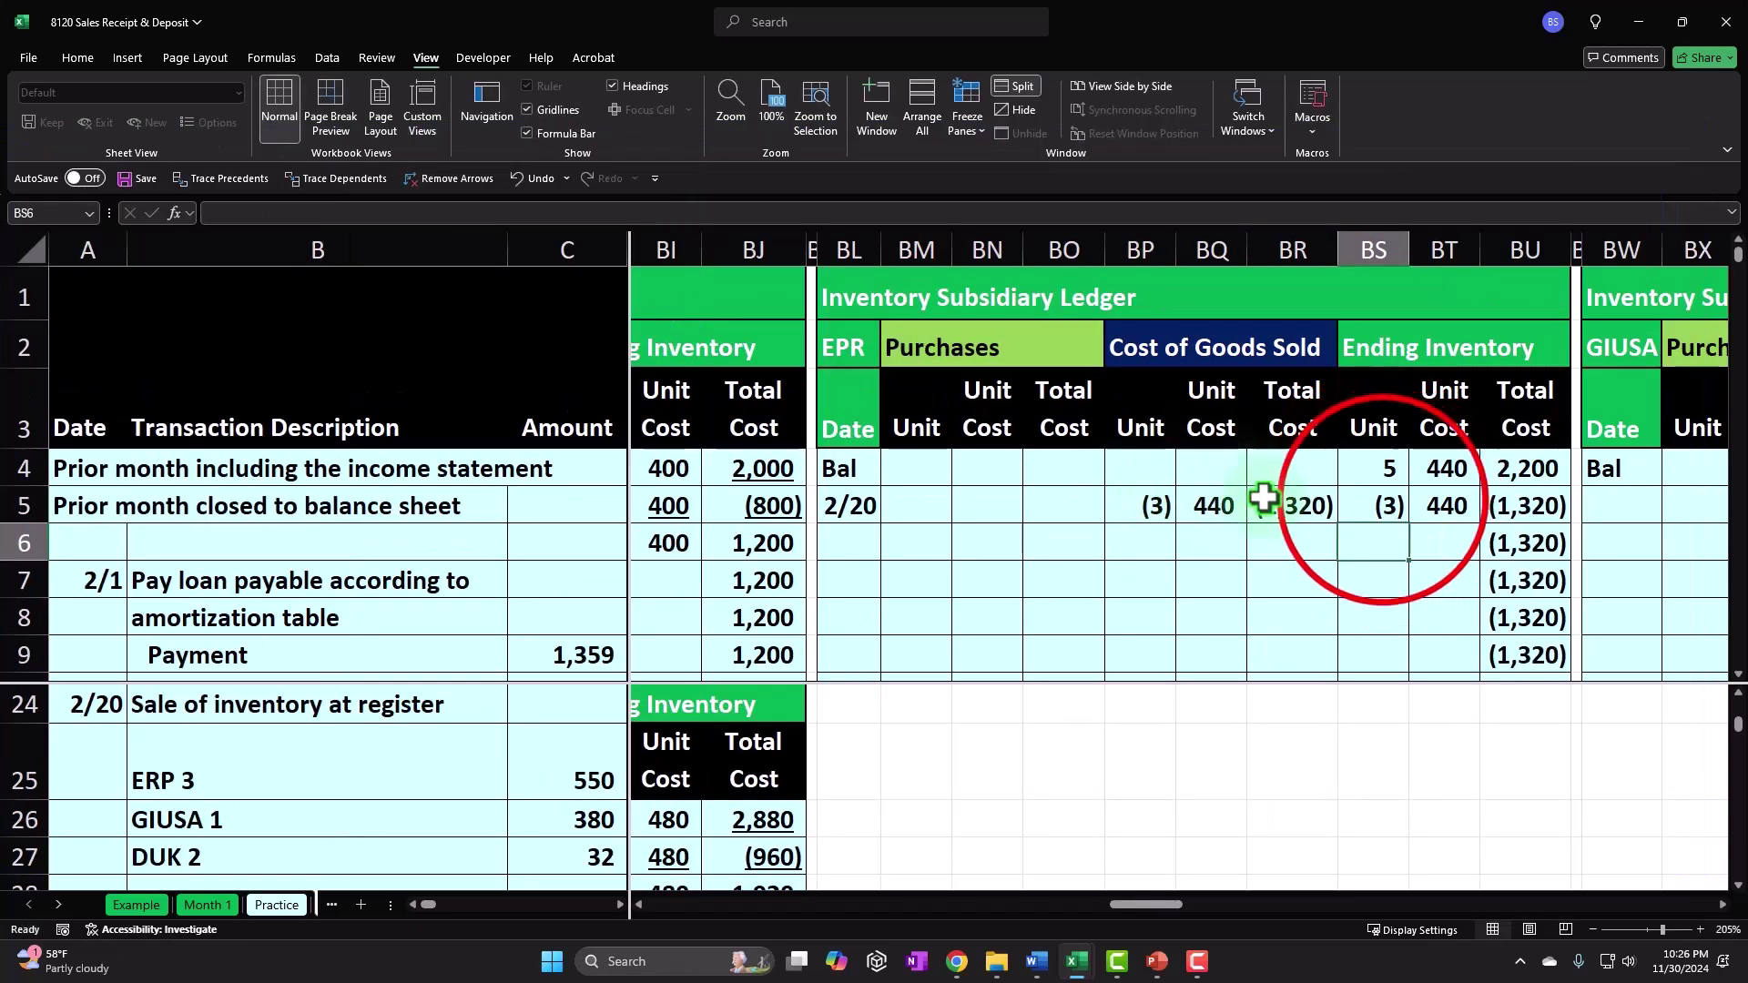
Step: Underline the sale figures in the EPR ending inventory cells BS5:BU5
{"action": "left_click_drag", "start_coordinate": [1503, 464], "coordinate": [1581, 471]}
{"action": "left_click_drag", "start_coordinate": [1466, 500], "coordinate": [1493, 503]}
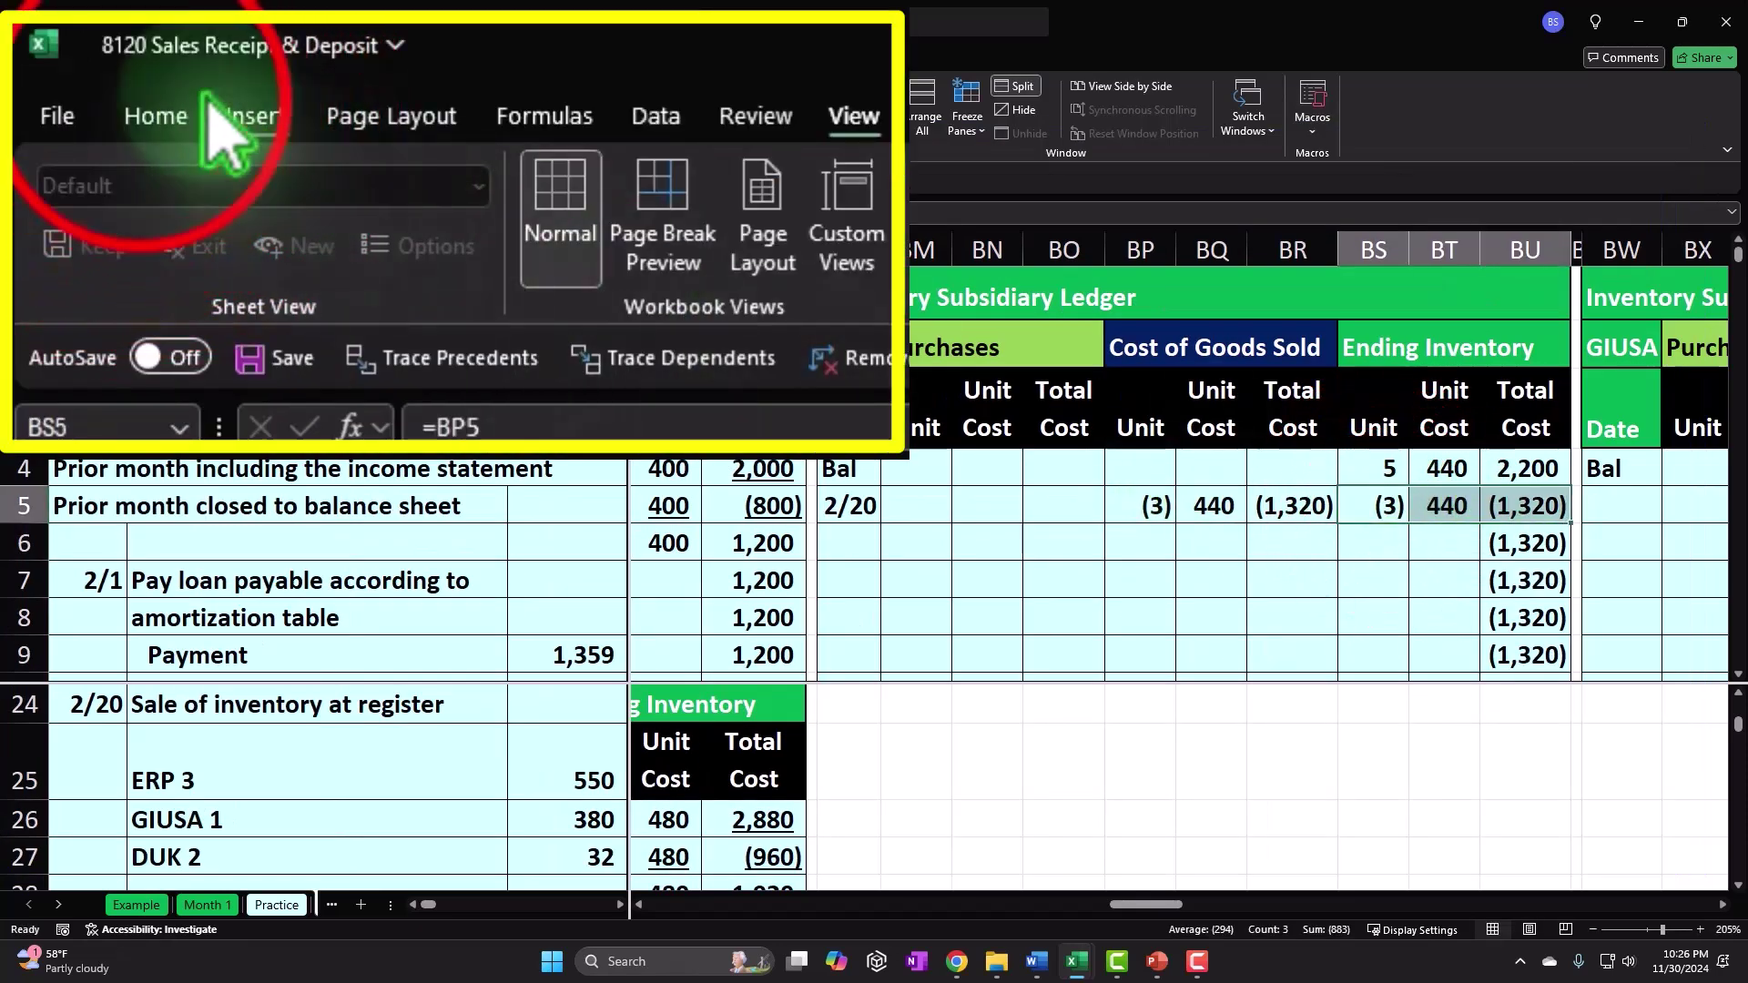
{"action": "left_click", "coordinate": [76, 58]}
{"action": "left_click", "coordinate": [231, 122]}
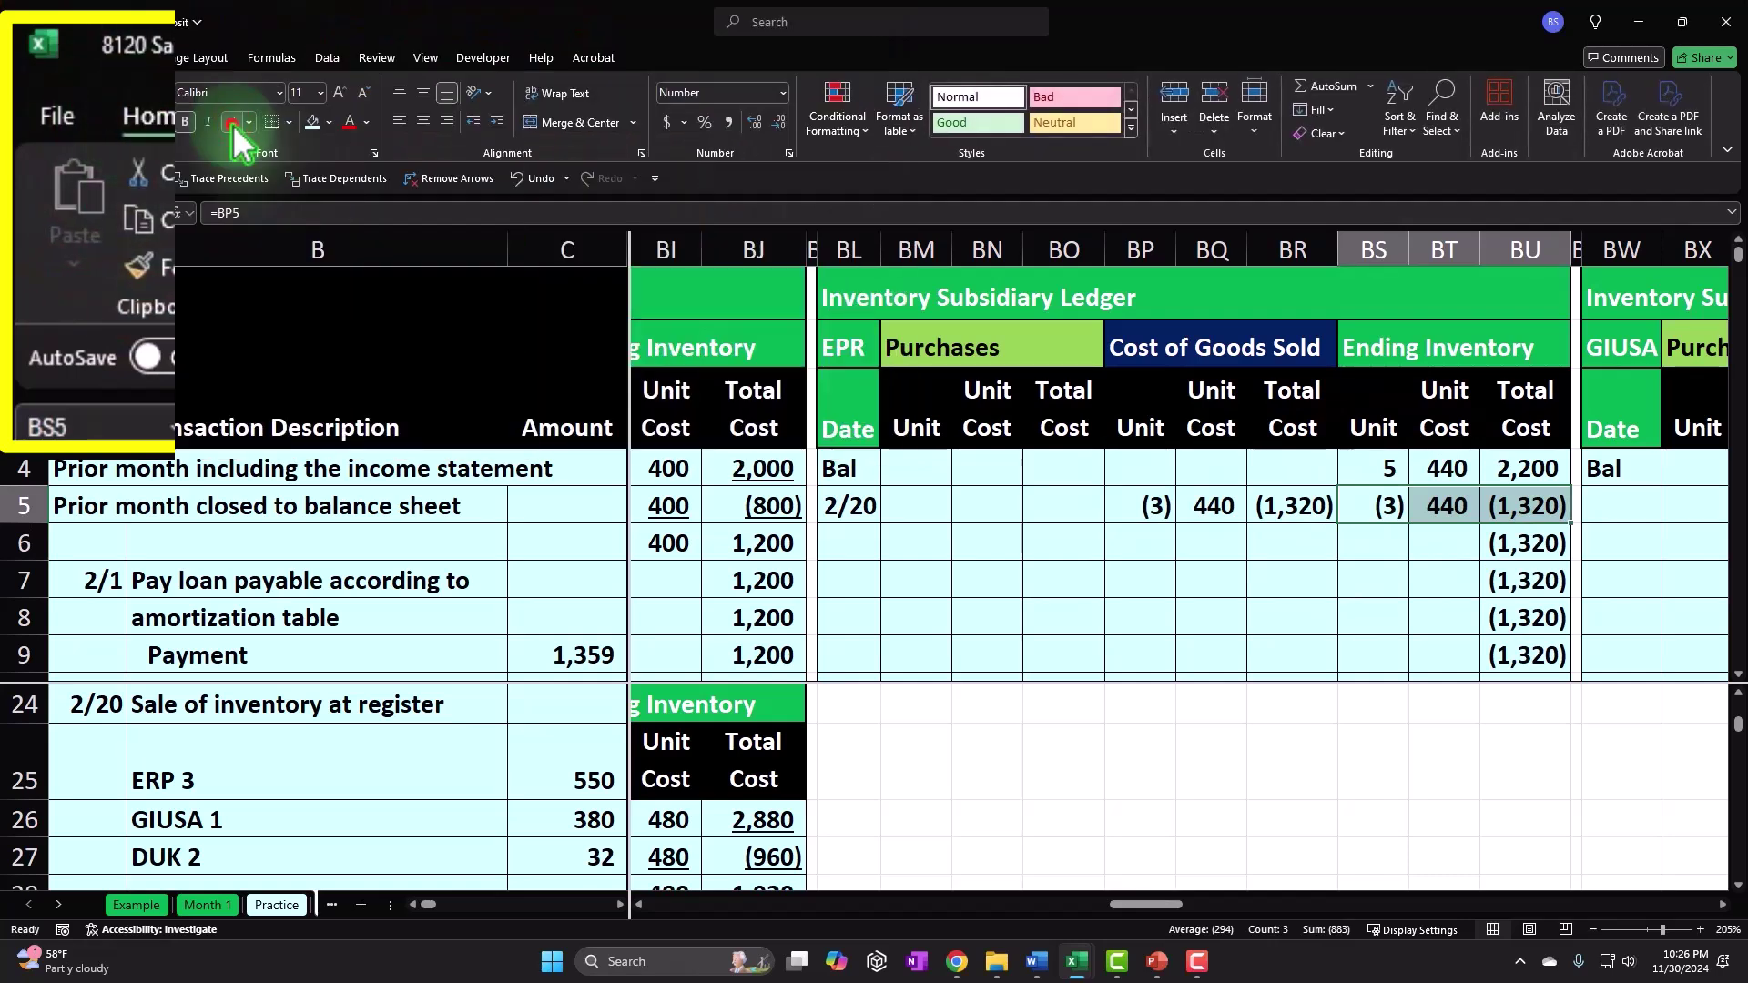
Step: Sum BS4:BS5 in BS6 for the remaining EPR units and link the unit cost in BT6 to BT5
{"action": "key", "text": "Down"}
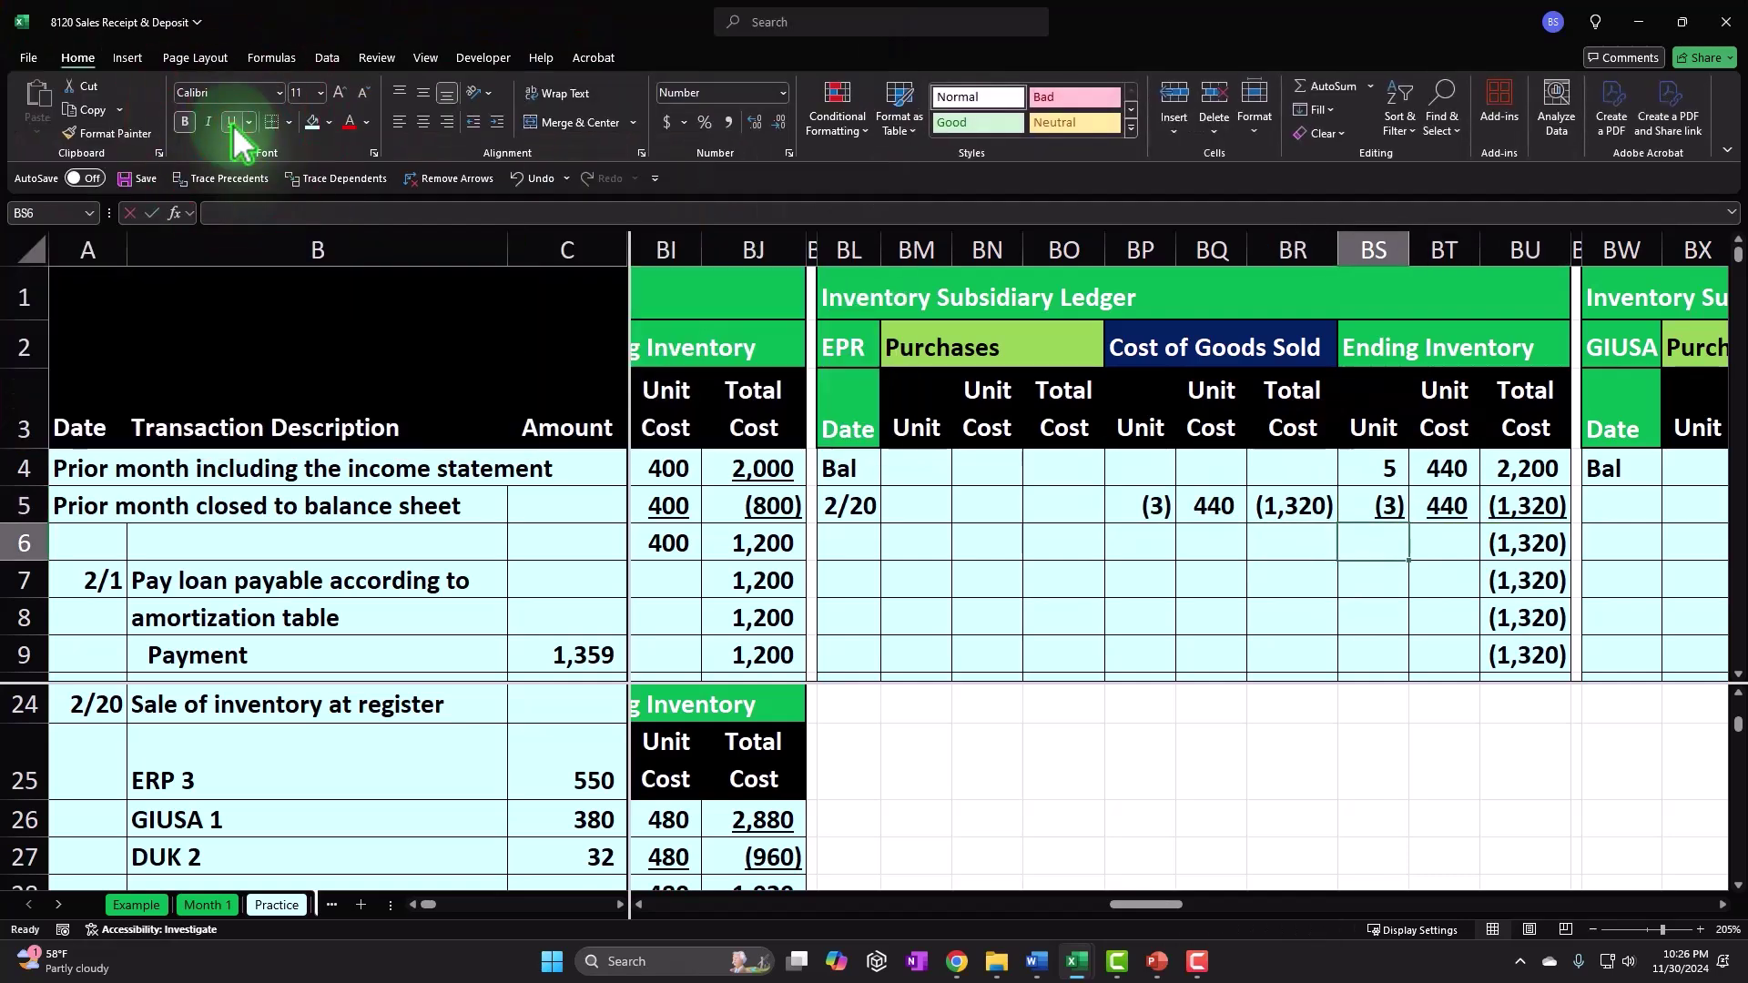
{"action": "type", "text": "=sum("}
{"action": "key", "text": "Up"}
{"action": "key", "text": "Up"}
{"action": "key", "text": "shift+Down"}
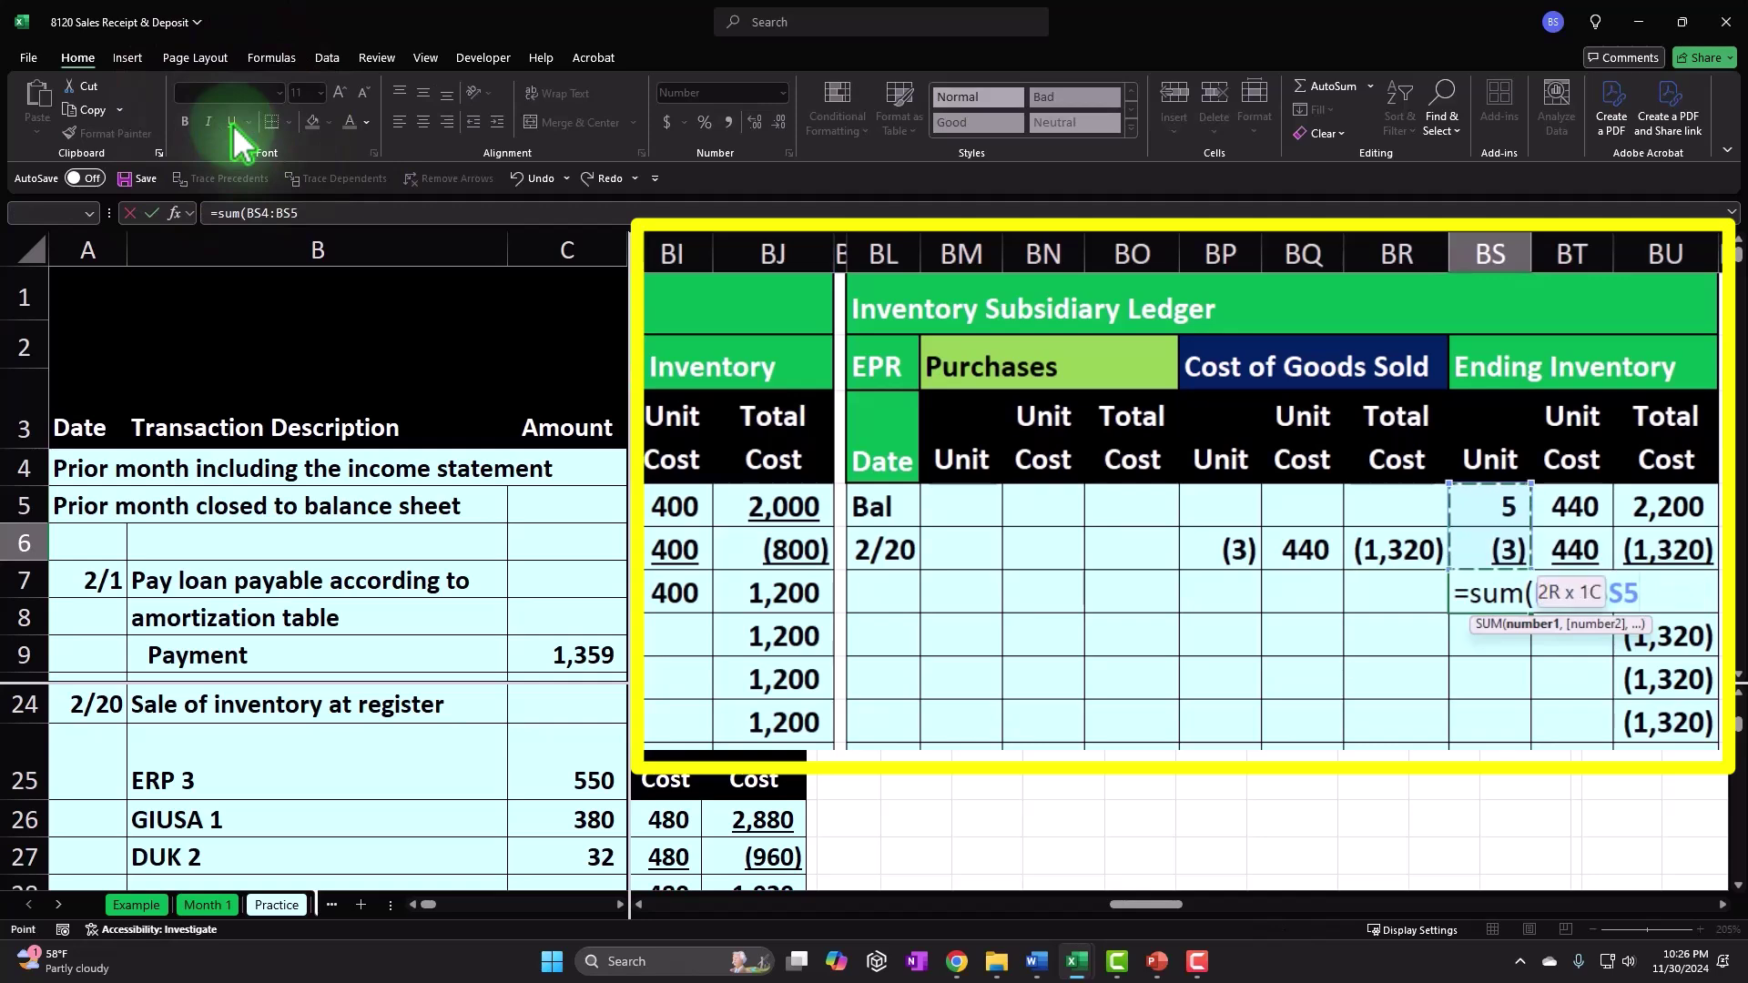
{"action": "key", "text": "Return"}
{"action": "key", "text": "Right"}
{"action": "key", "text": "Up"}
{"action": "type", "text": "="}
{"action": "key", "text": "Up"}
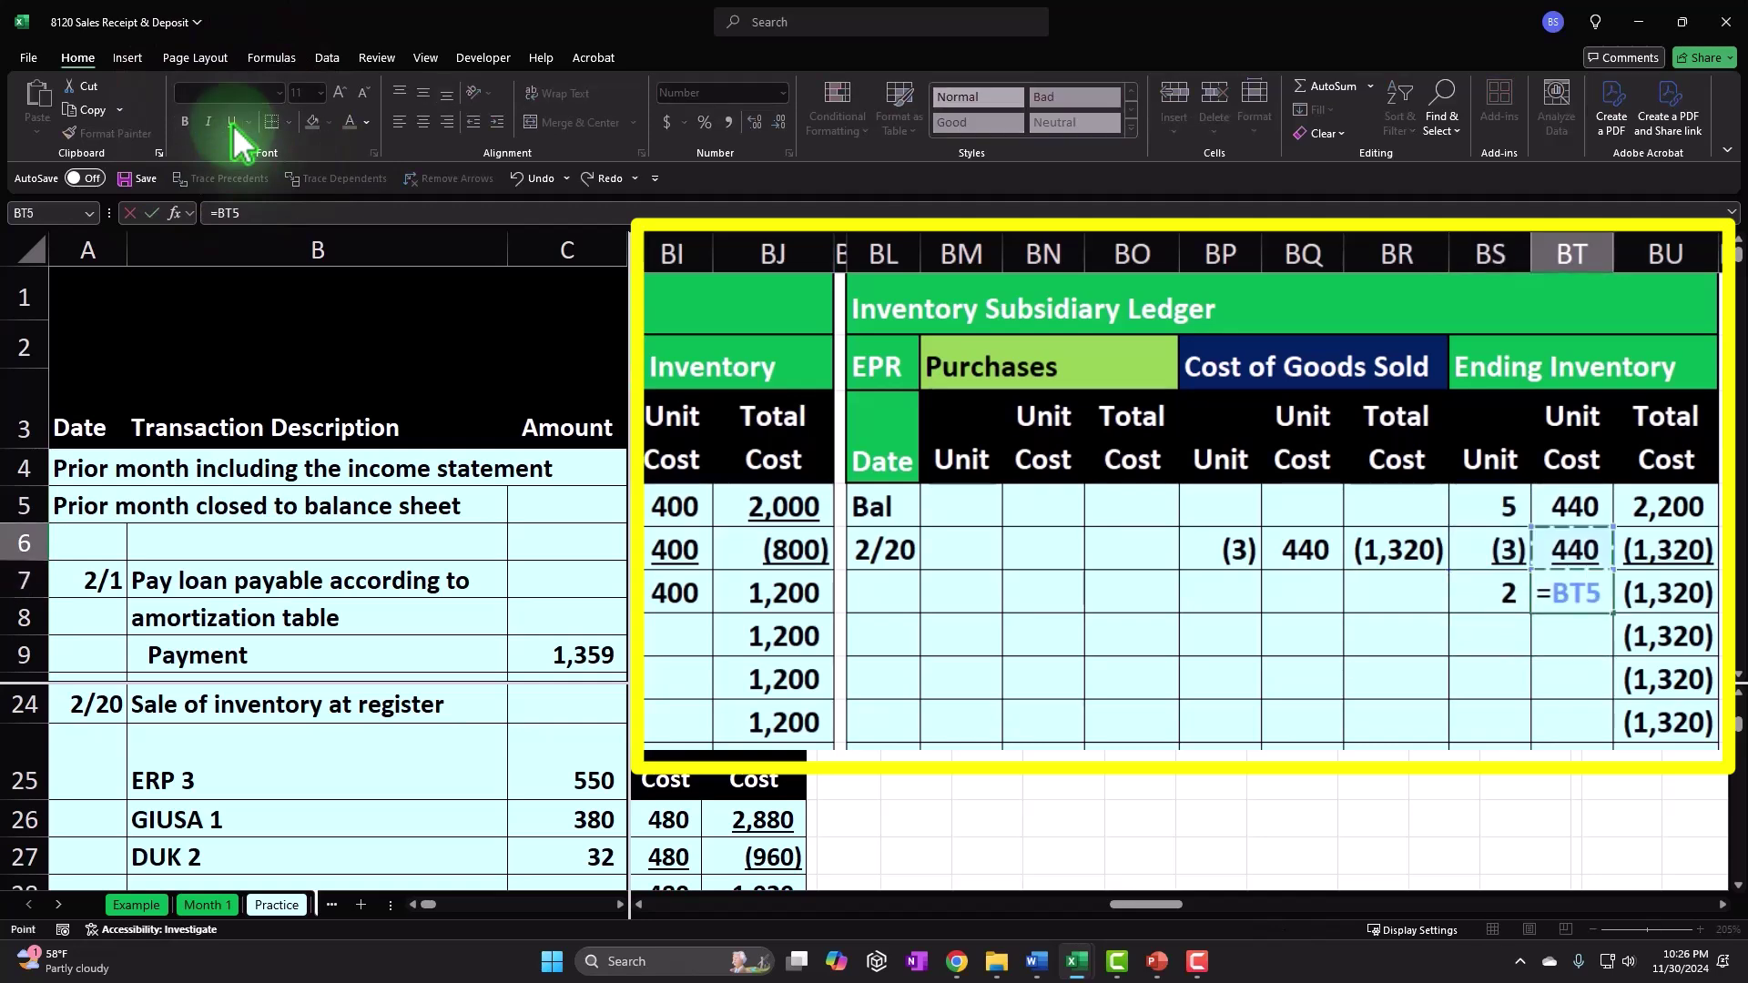
{"action": "key", "text": "Return"}
Step: Calculate the remaining EPR inventory's total cost in BU6 by multiplying its units by its unit cost in row 6
{"action": "key", "text": "Right"}
{"action": "key", "text": "Up"}
{"action": "type", "text": "="}
{"action": "key", "text": "Left"}
{"action": "key", "text": "Left"}
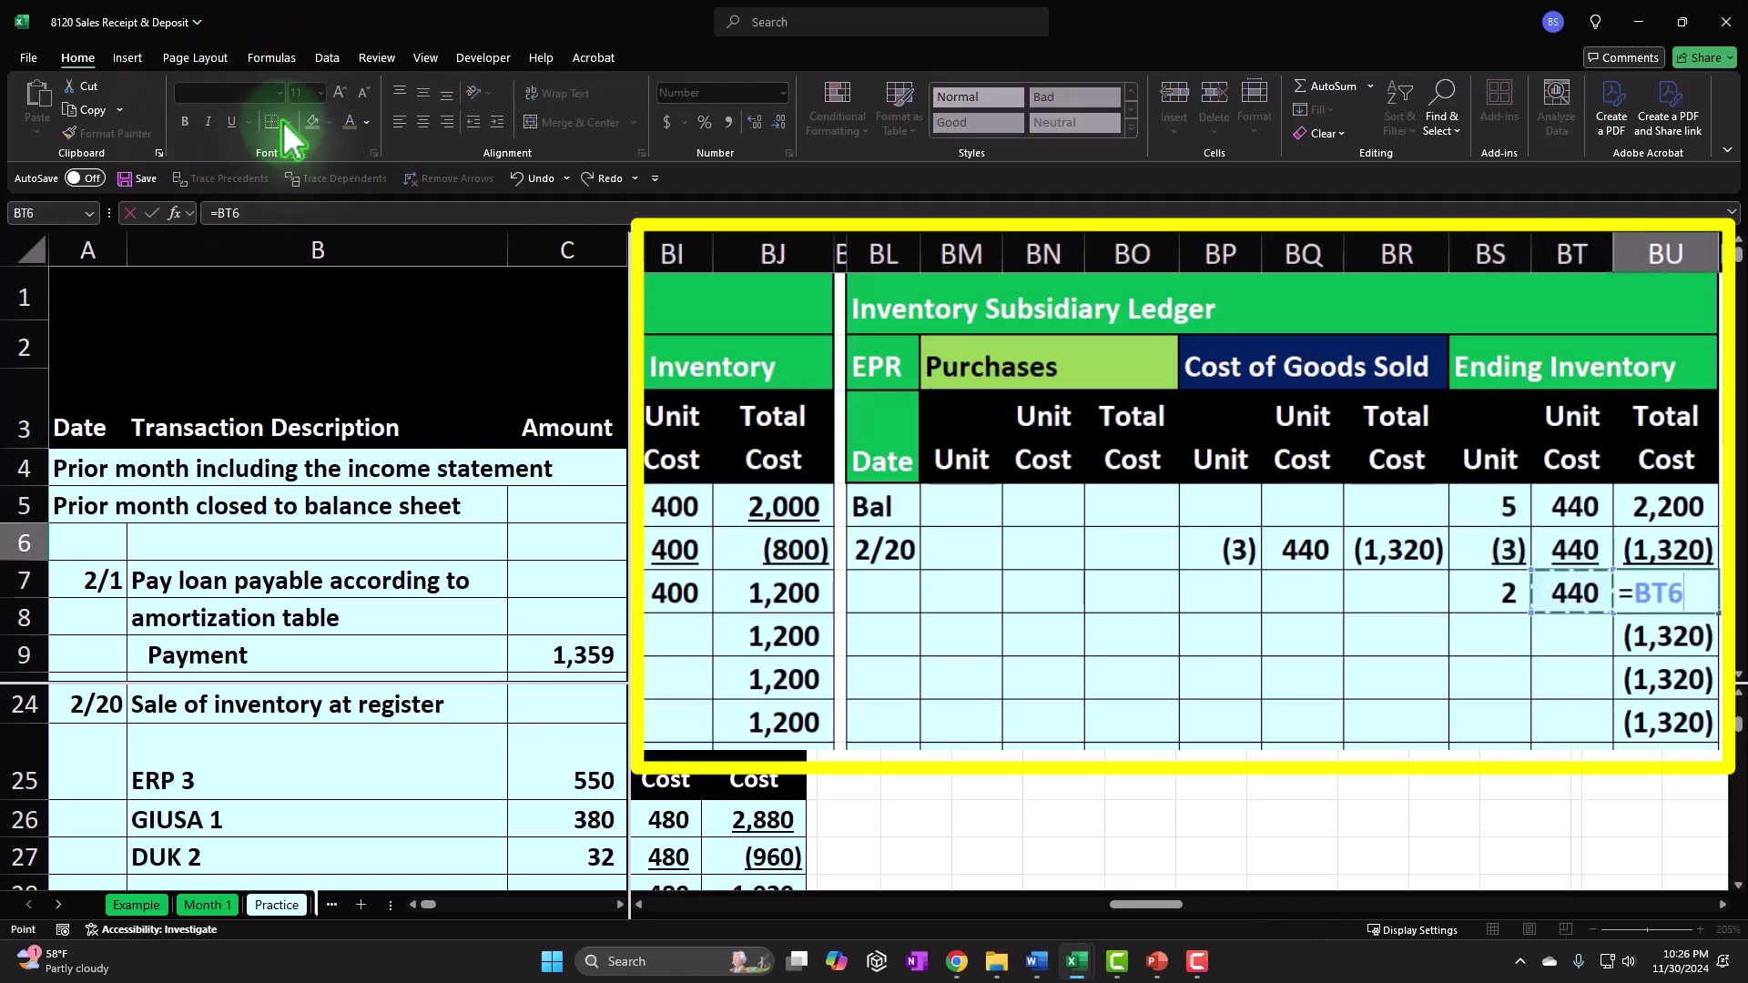
{"action": "key", "text": "Return"}
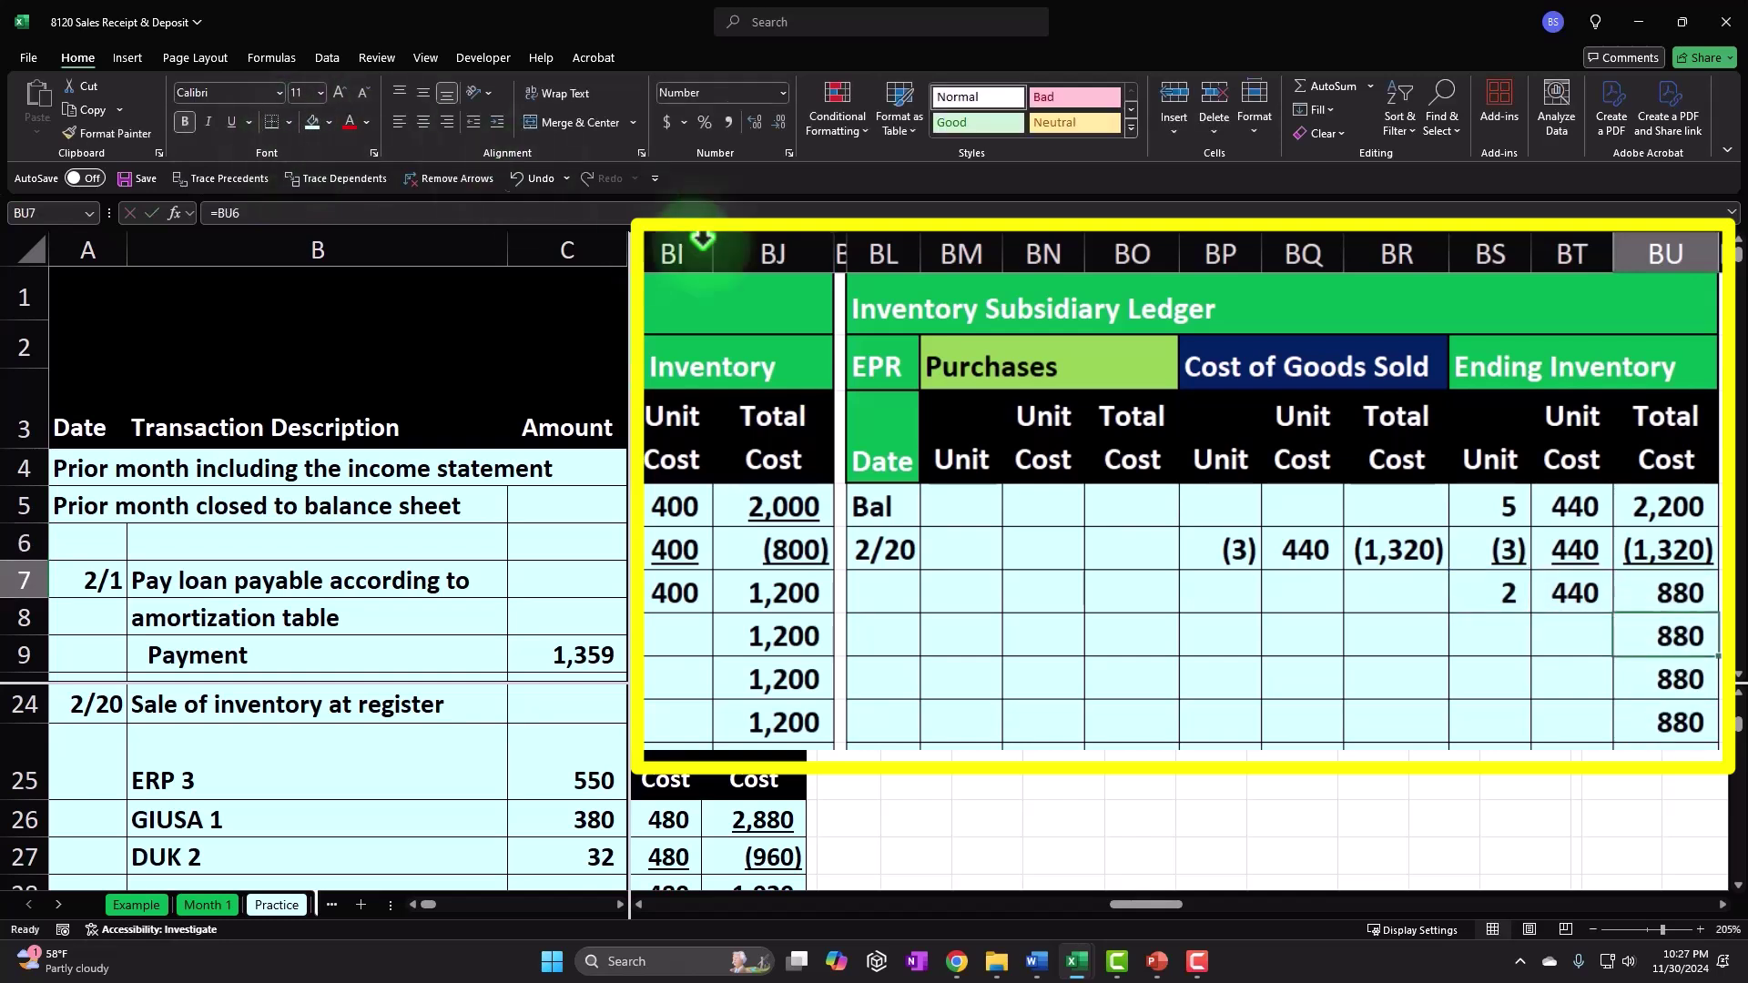
Step: Shade the EPR cost of goods sold cells BP5:BR5 with the standard light green fill
{"action": "left_click_drag", "start_coordinate": [1202, 550], "coordinate": [1330, 550]}
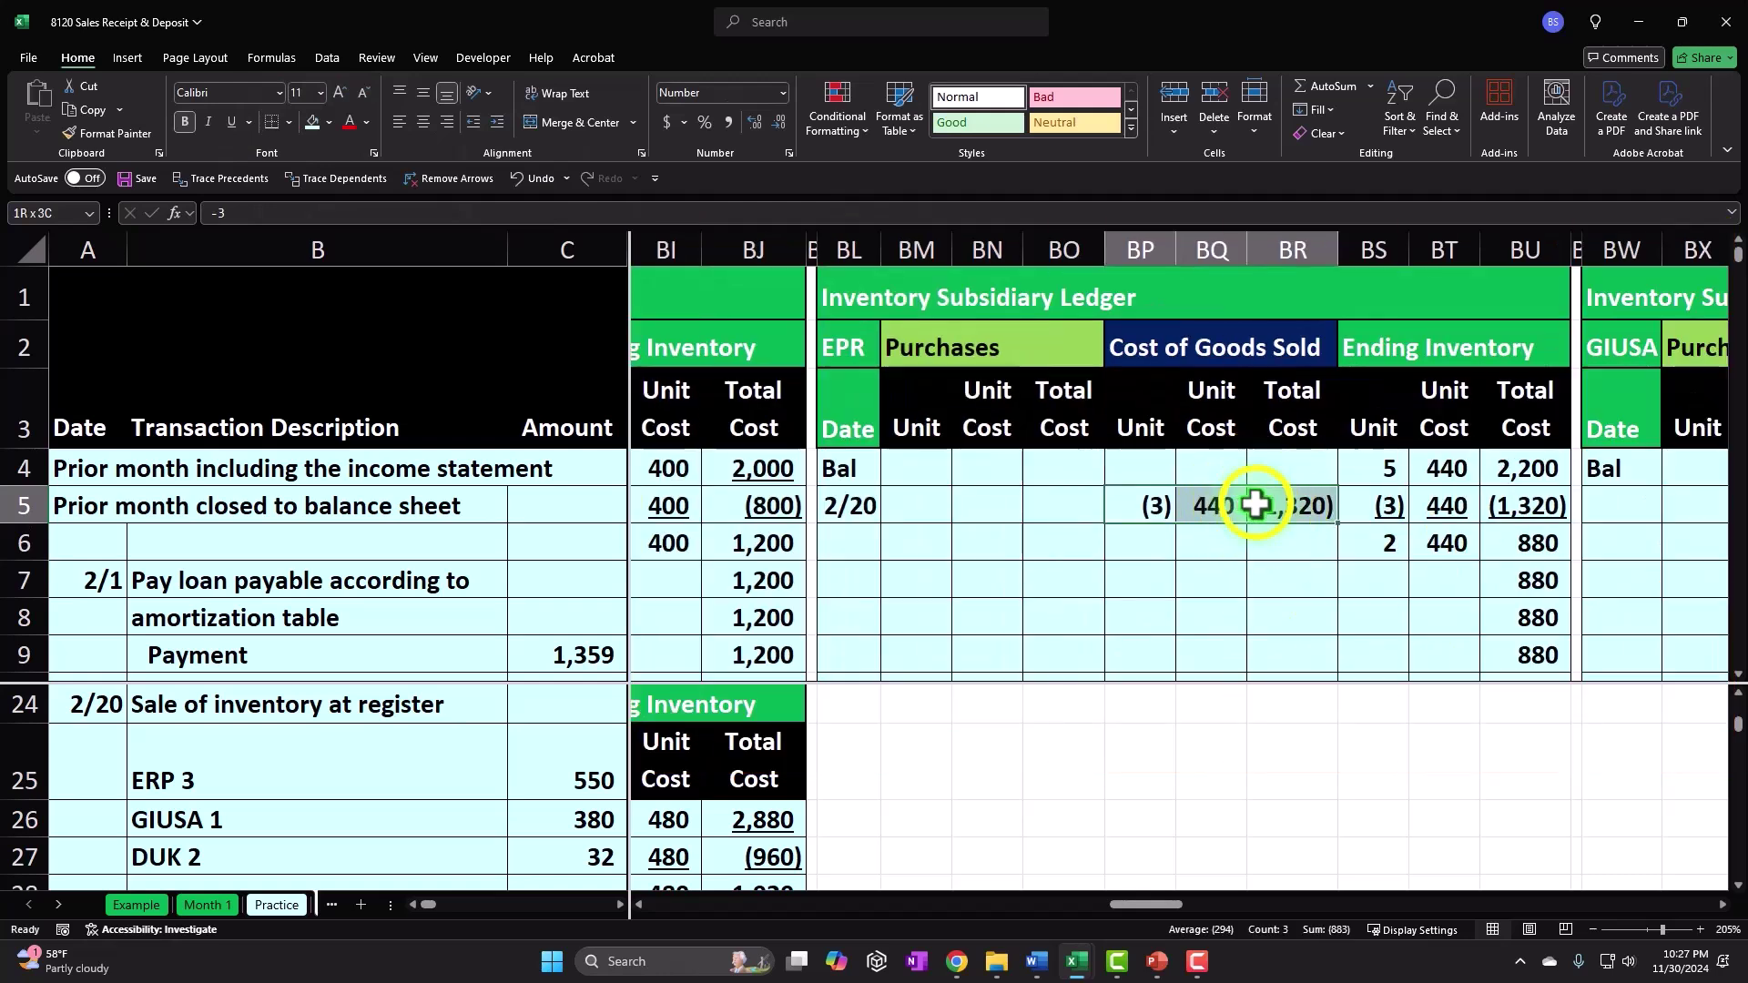
{"action": "right_click", "coordinate": [1253, 503]}
{"action": "left_click", "coordinate": [1398, 77]}
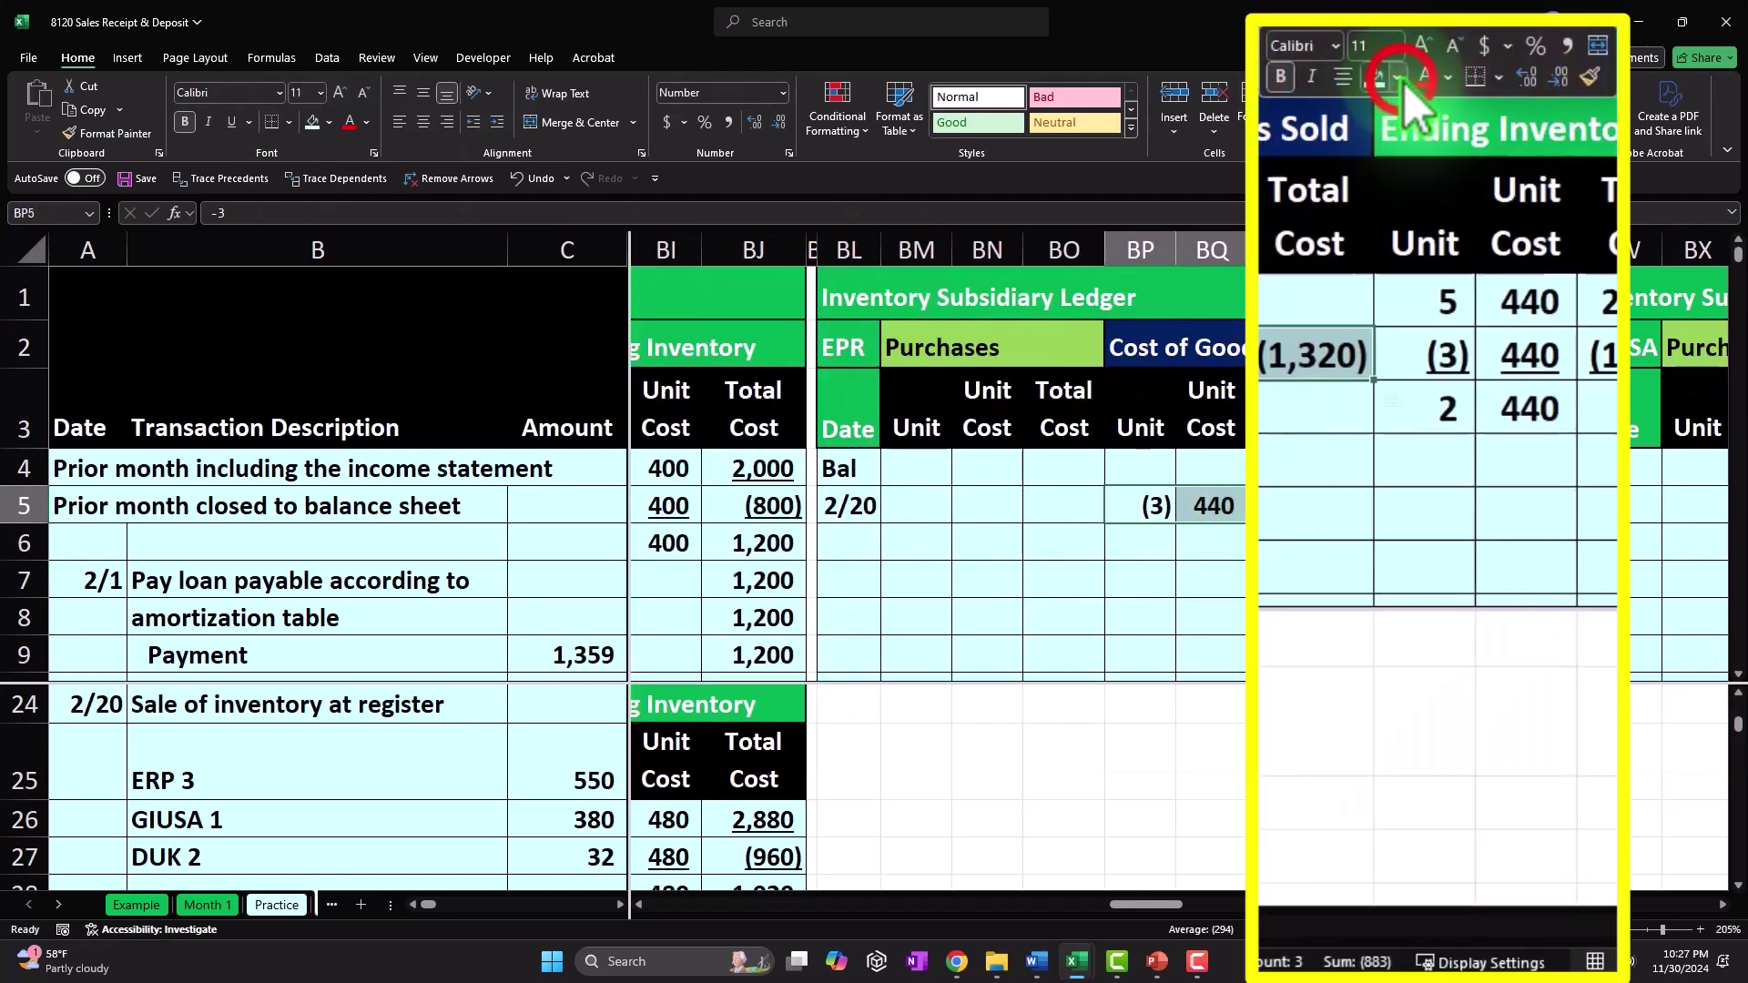
{"action": "left_click", "coordinate": [1401, 522]}
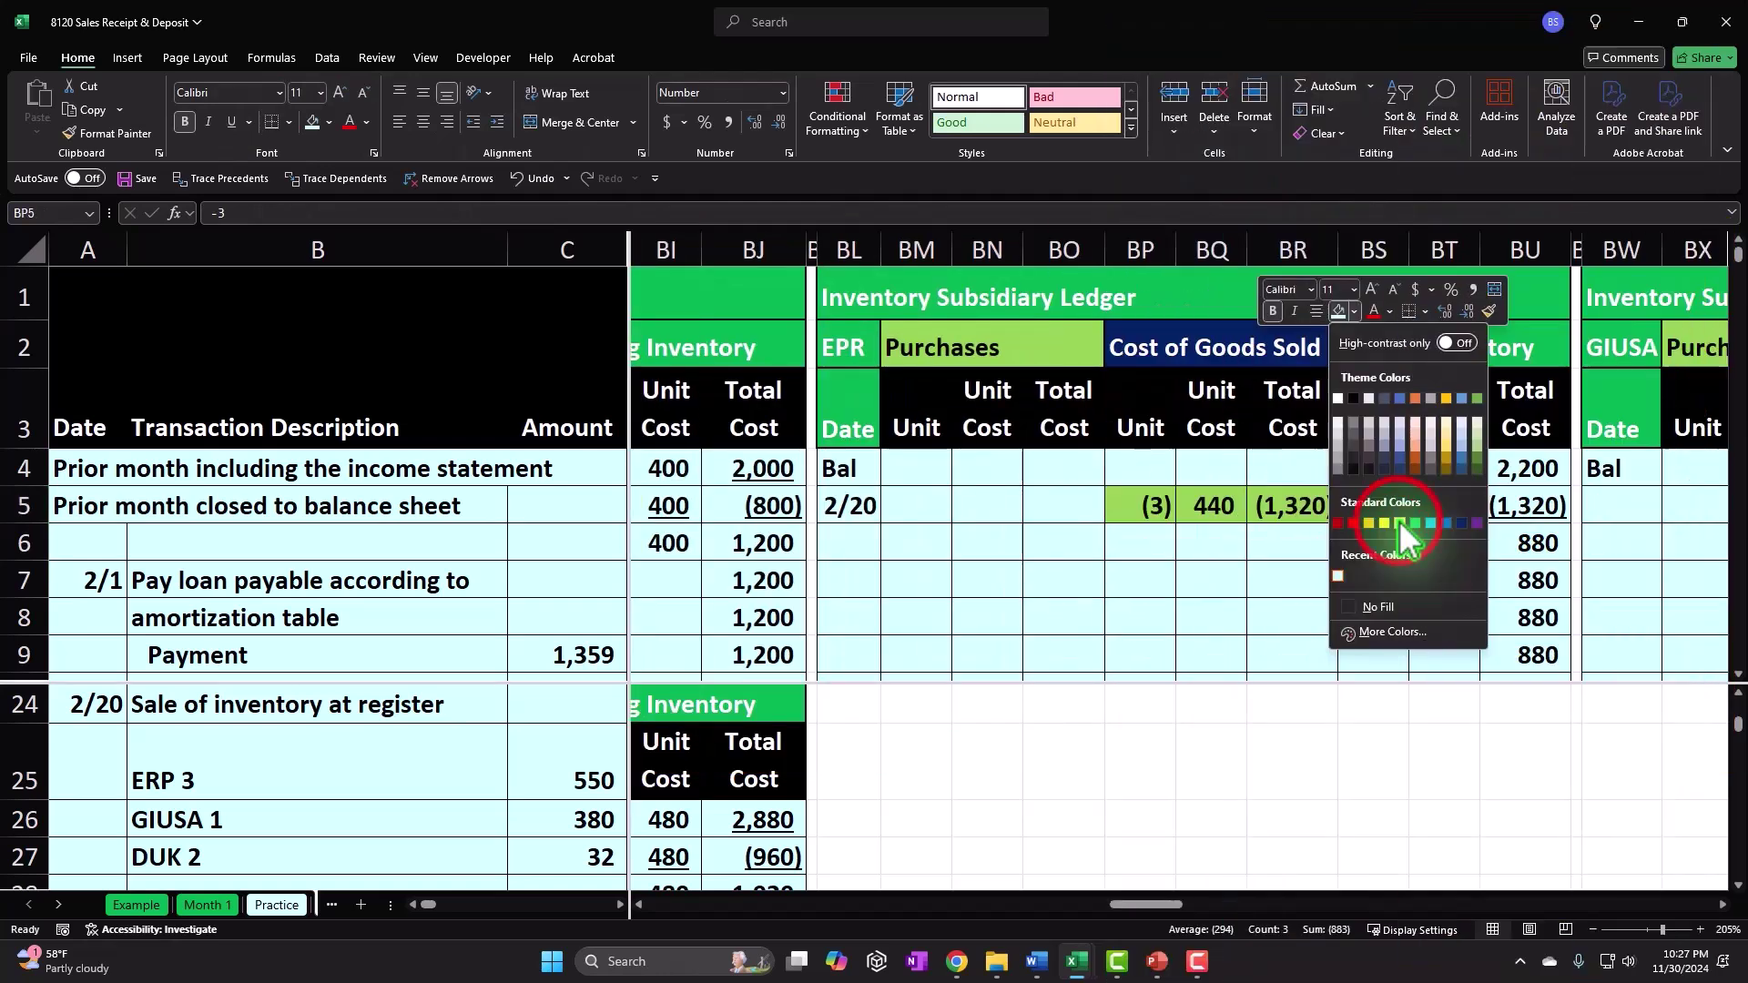
{"action": "left_click", "coordinate": [1278, 590]}
Step: In the GIUSA inventory subsidiary ledger, enter the 2/20 sale date in BW5 by linking it to A24
{"action": "scroll", "coordinate": [1278, 590], "scroll_direction": "down", "scroll_amount": 3}
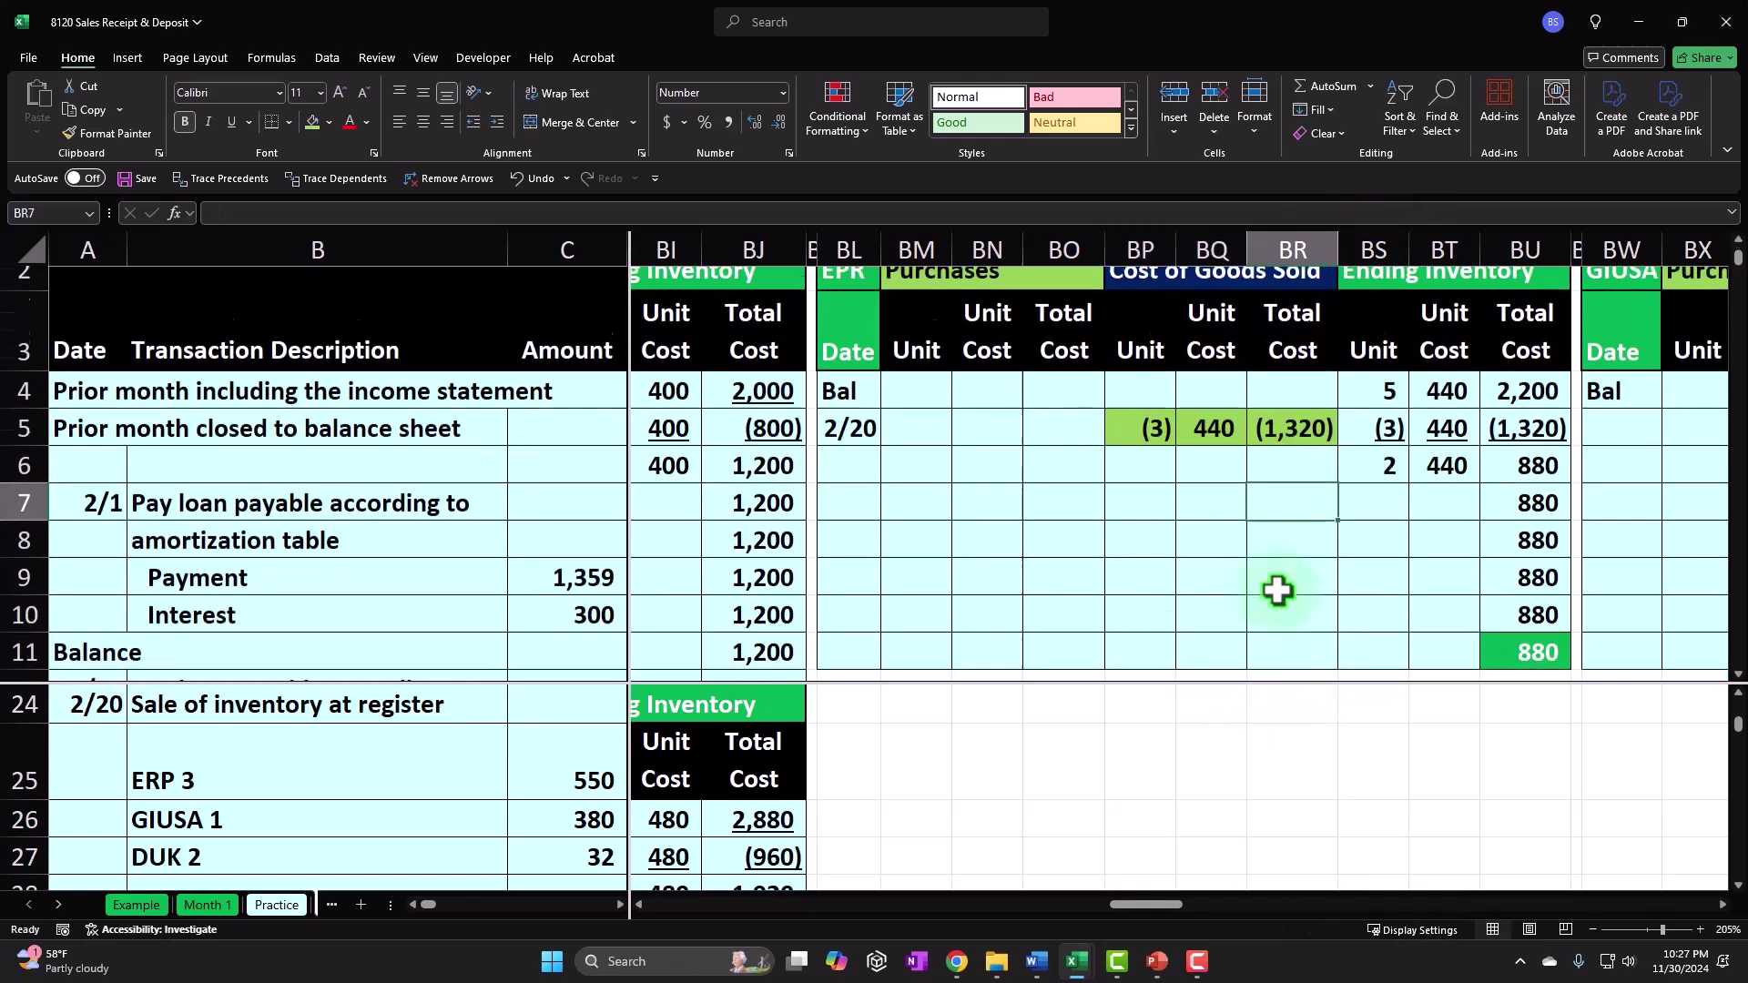
{"action": "scroll", "coordinate": [1278, 590], "scroll_direction": "up", "scroll_amount": 3}
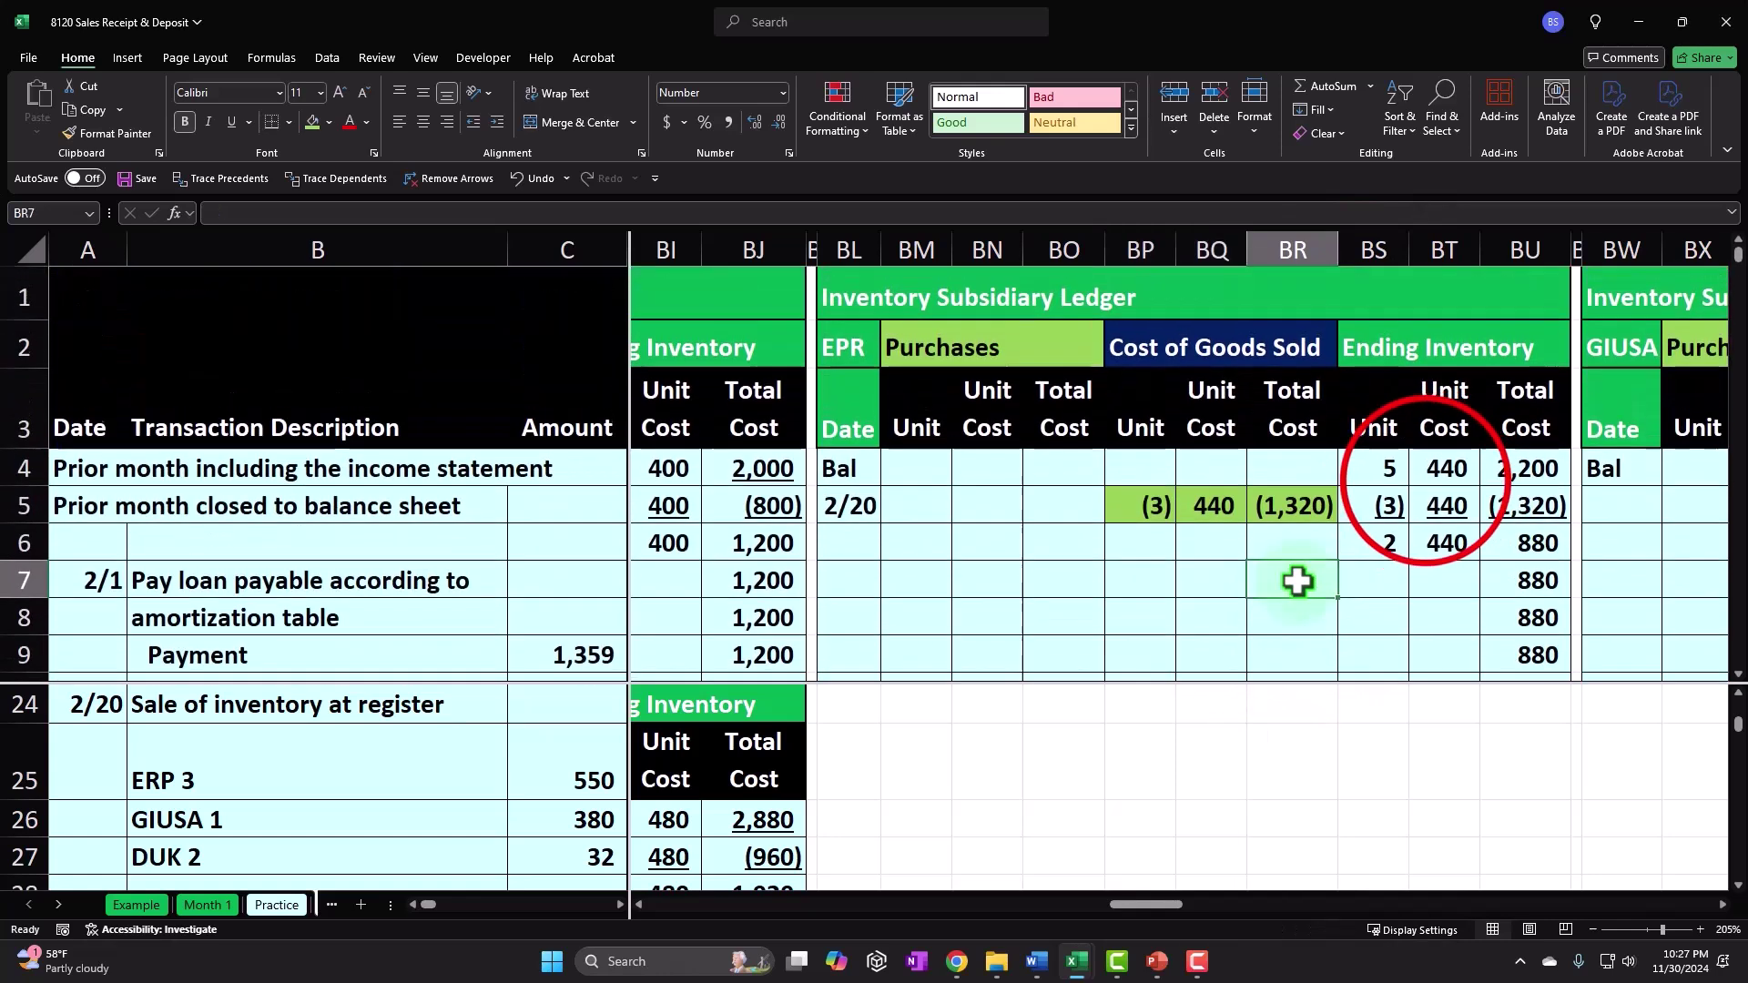
{"action": "left_click", "coordinate": [1426, 477]}
{"action": "key", "text": "Right"}
{"action": "key", "text": "Right"}
{"action": "key", "text": "Right"}
{"action": "key", "text": "Right"}
{"action": "key", "text": "Right"}
{"action": "key", "text": "Right"}
{"action": "key", "text": "Right"}
{"action": "key", "text": "Right"}
{"action": "key", "text": "Right"}
{"action": "key", "text": "Right"}
{"action": "key", "text": "Right"}
{"action": "key", "text": "Right"}
{"action": "key", "text": "Right"}
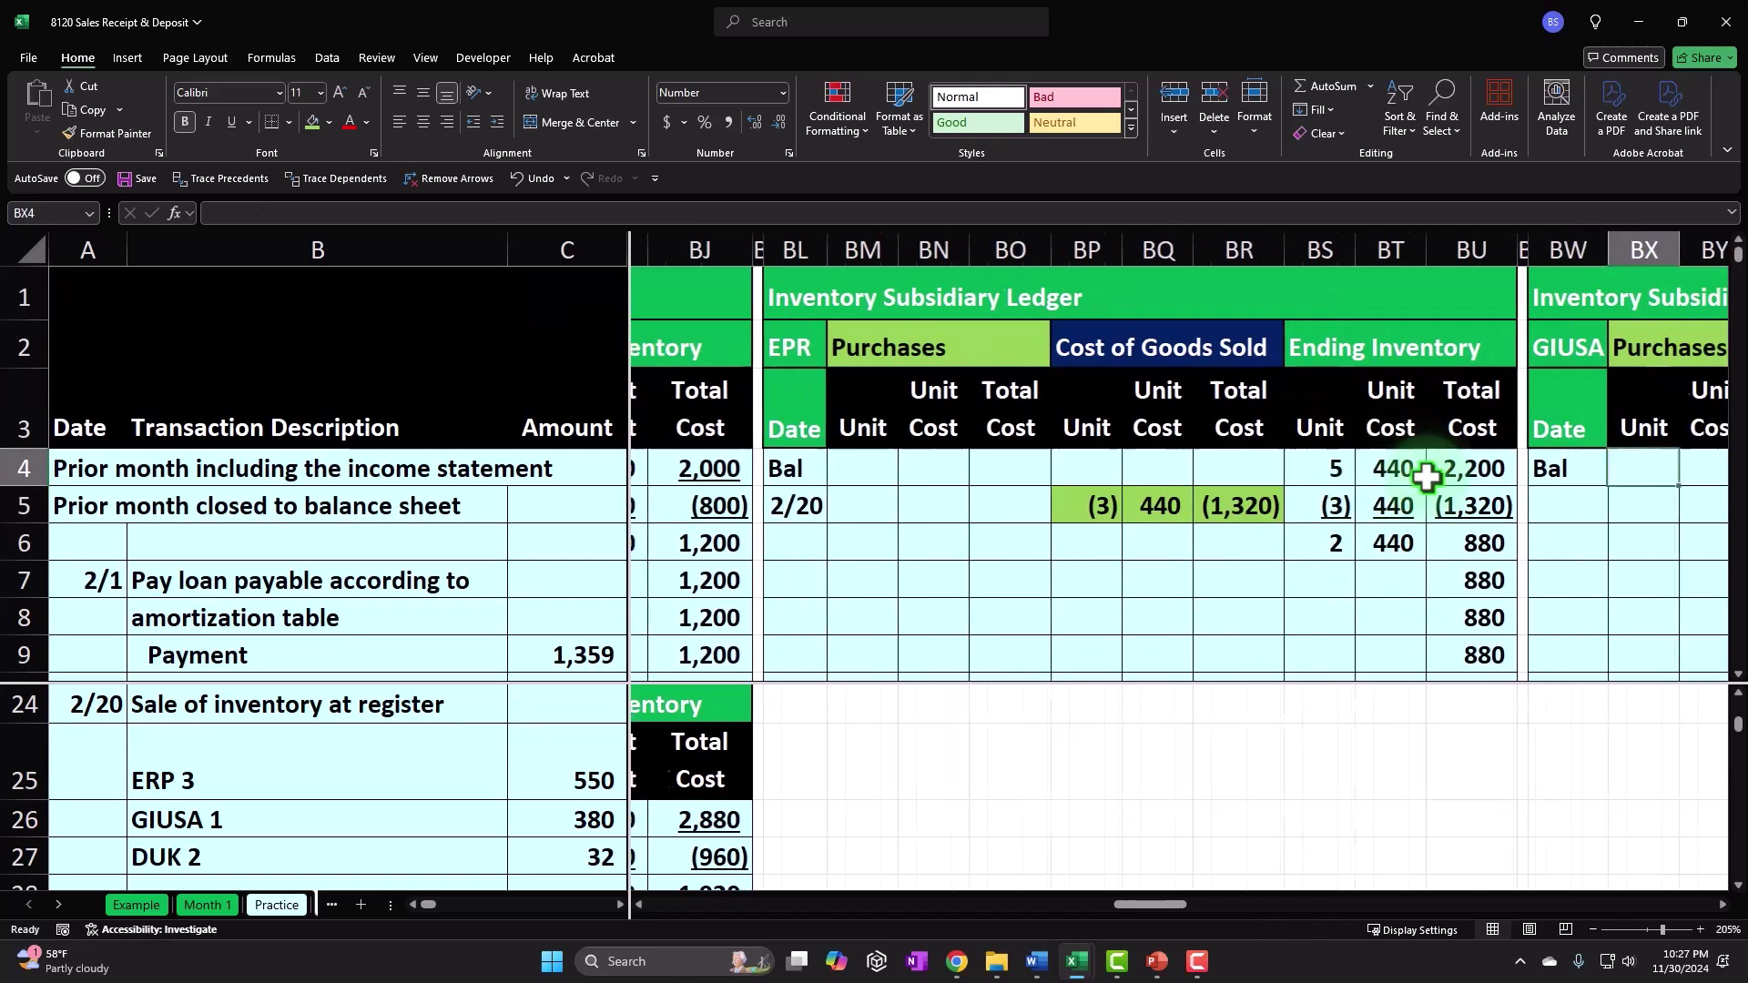
{"action": "key", "text": "Right"}
{"action": "key", "text": "Right"}
{"action": "key", "text": "Right"}
{"action": "key", "text": "Right"}
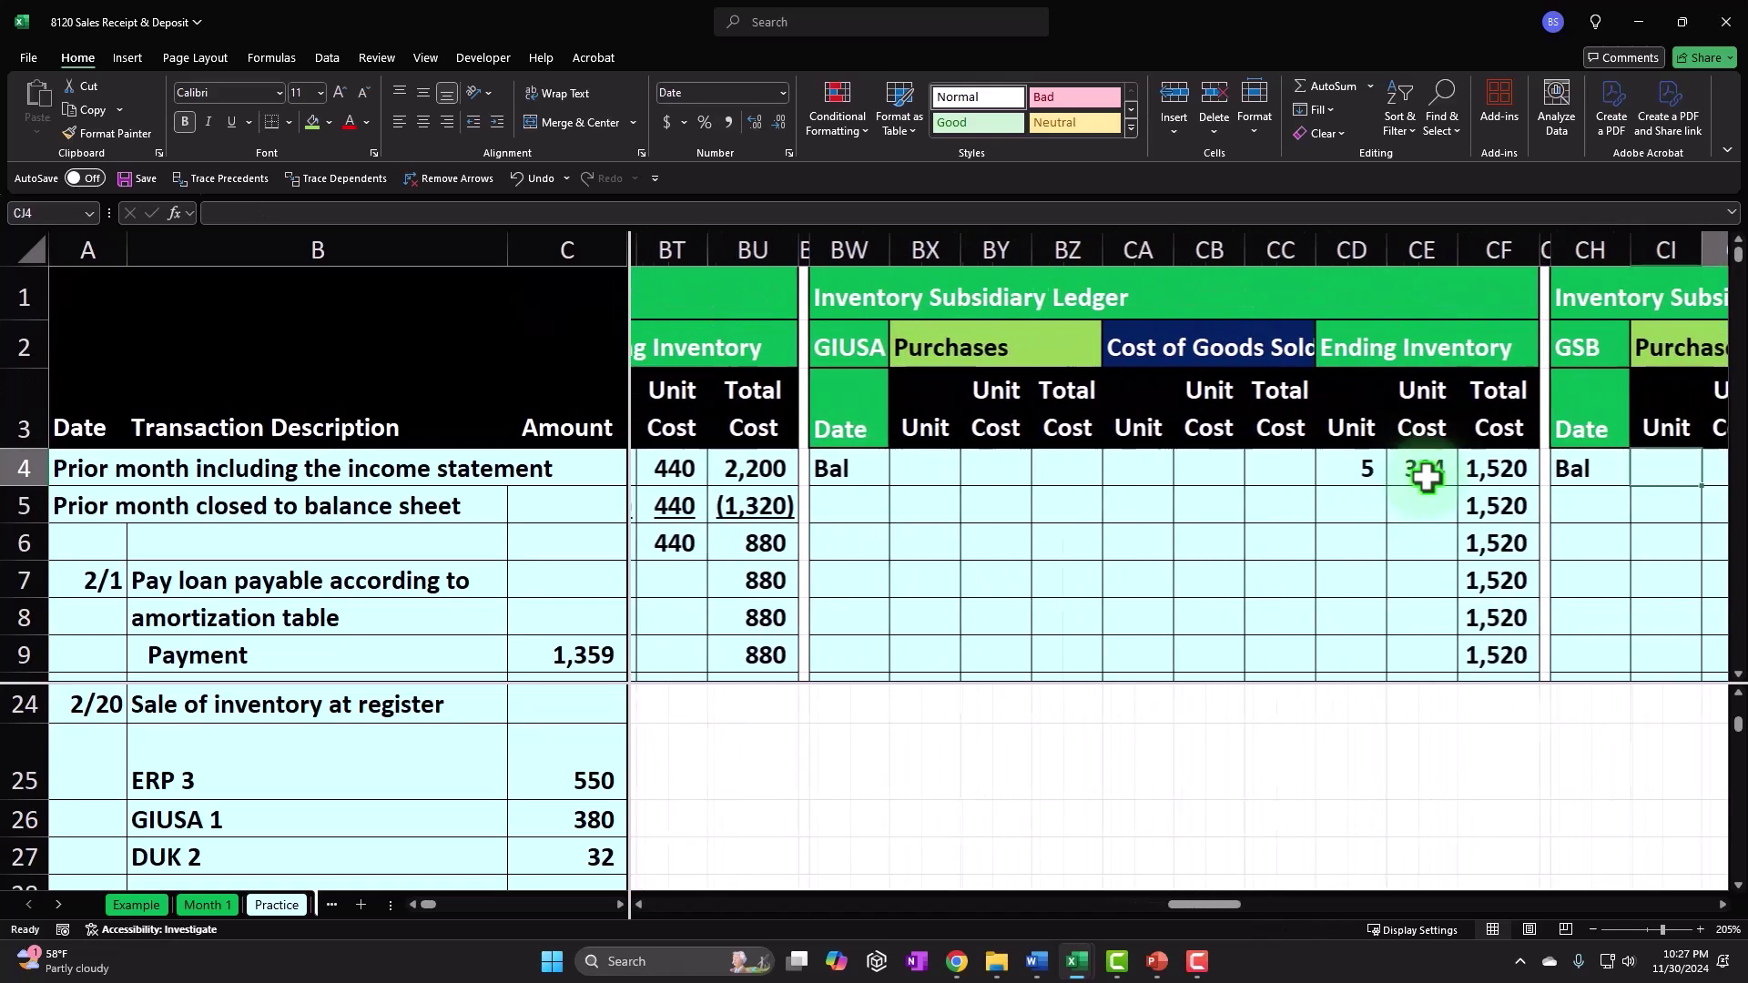
{"action": "key", "text": "Left"}
{"action": "key", "text": "Left"}
{"action": "key", "text": "Left"}
{"action": "key", "text": "Left"}
{"action": "key", "text": "Left"}
{"action": "key", "text": "Left"}
{"action": "key", "text": "Left"}
{"action": "key", "text": "Left"}
{"action": "key", "text": "Left"}
{"action": "key", "text": "Left"}
{"action": "key", "text": "Left"}
{"action": "key", "text": "Left"}
{"action": "key", "text": "Left"}
{"action": "key", "text": "Left"}
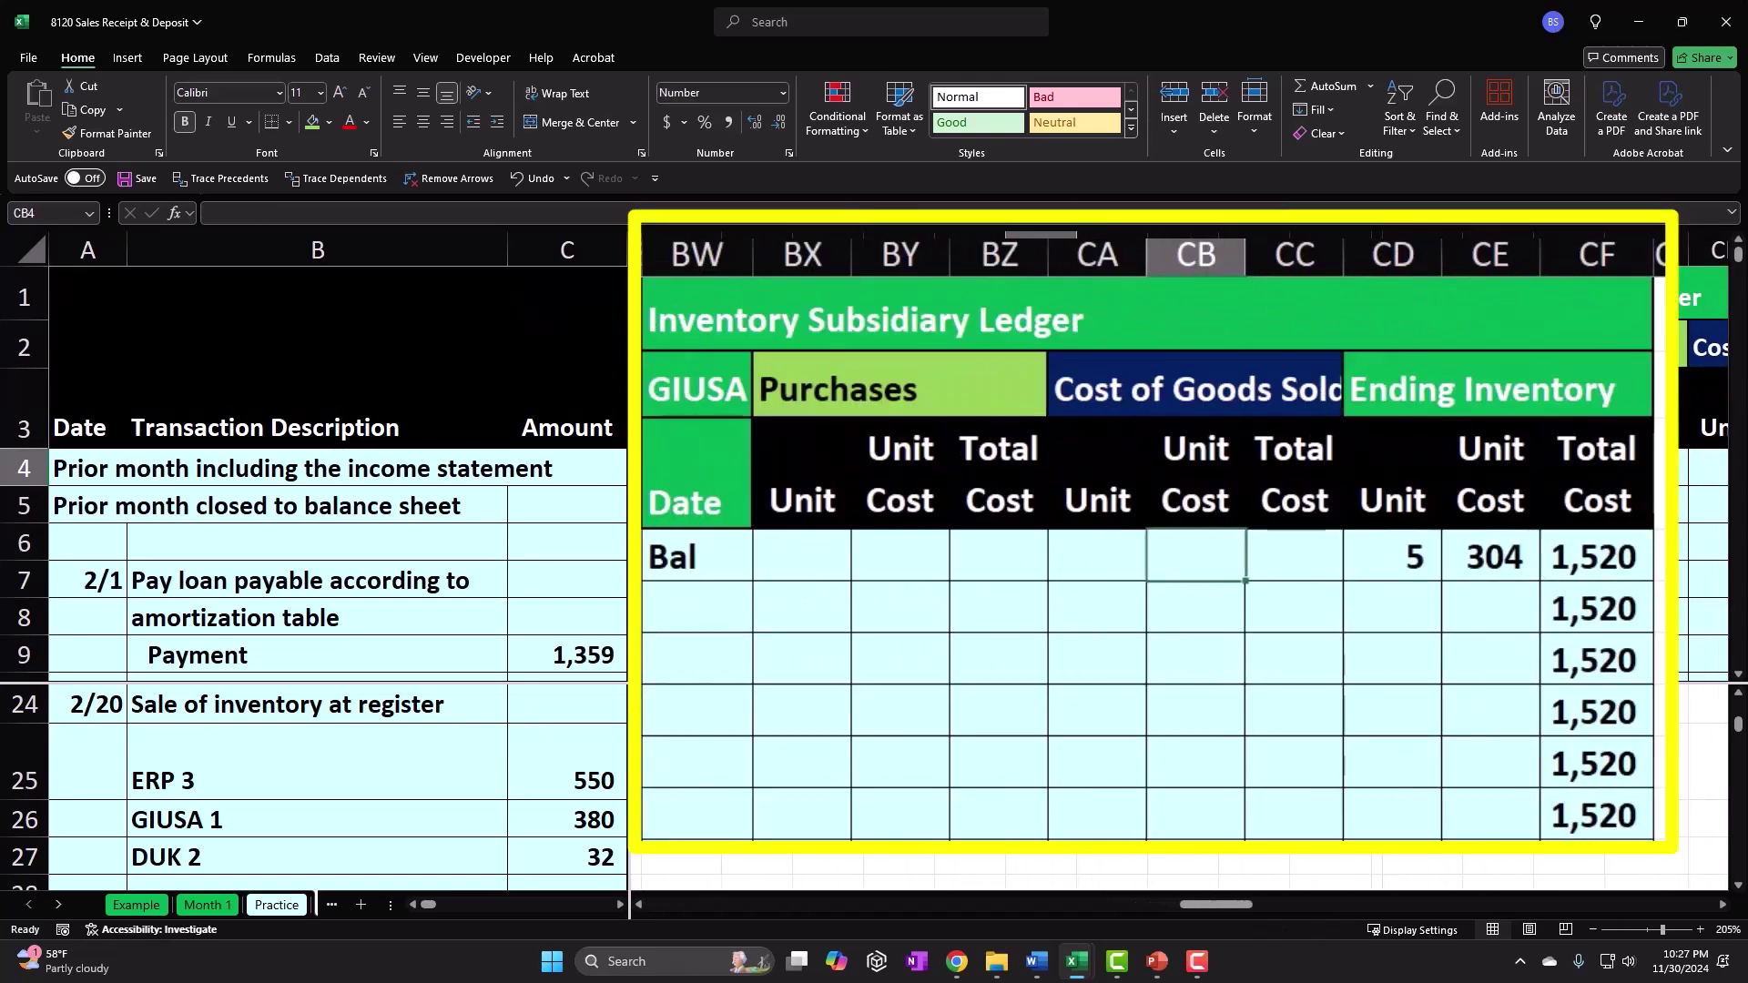
{"action": "key", "text": "Down"}
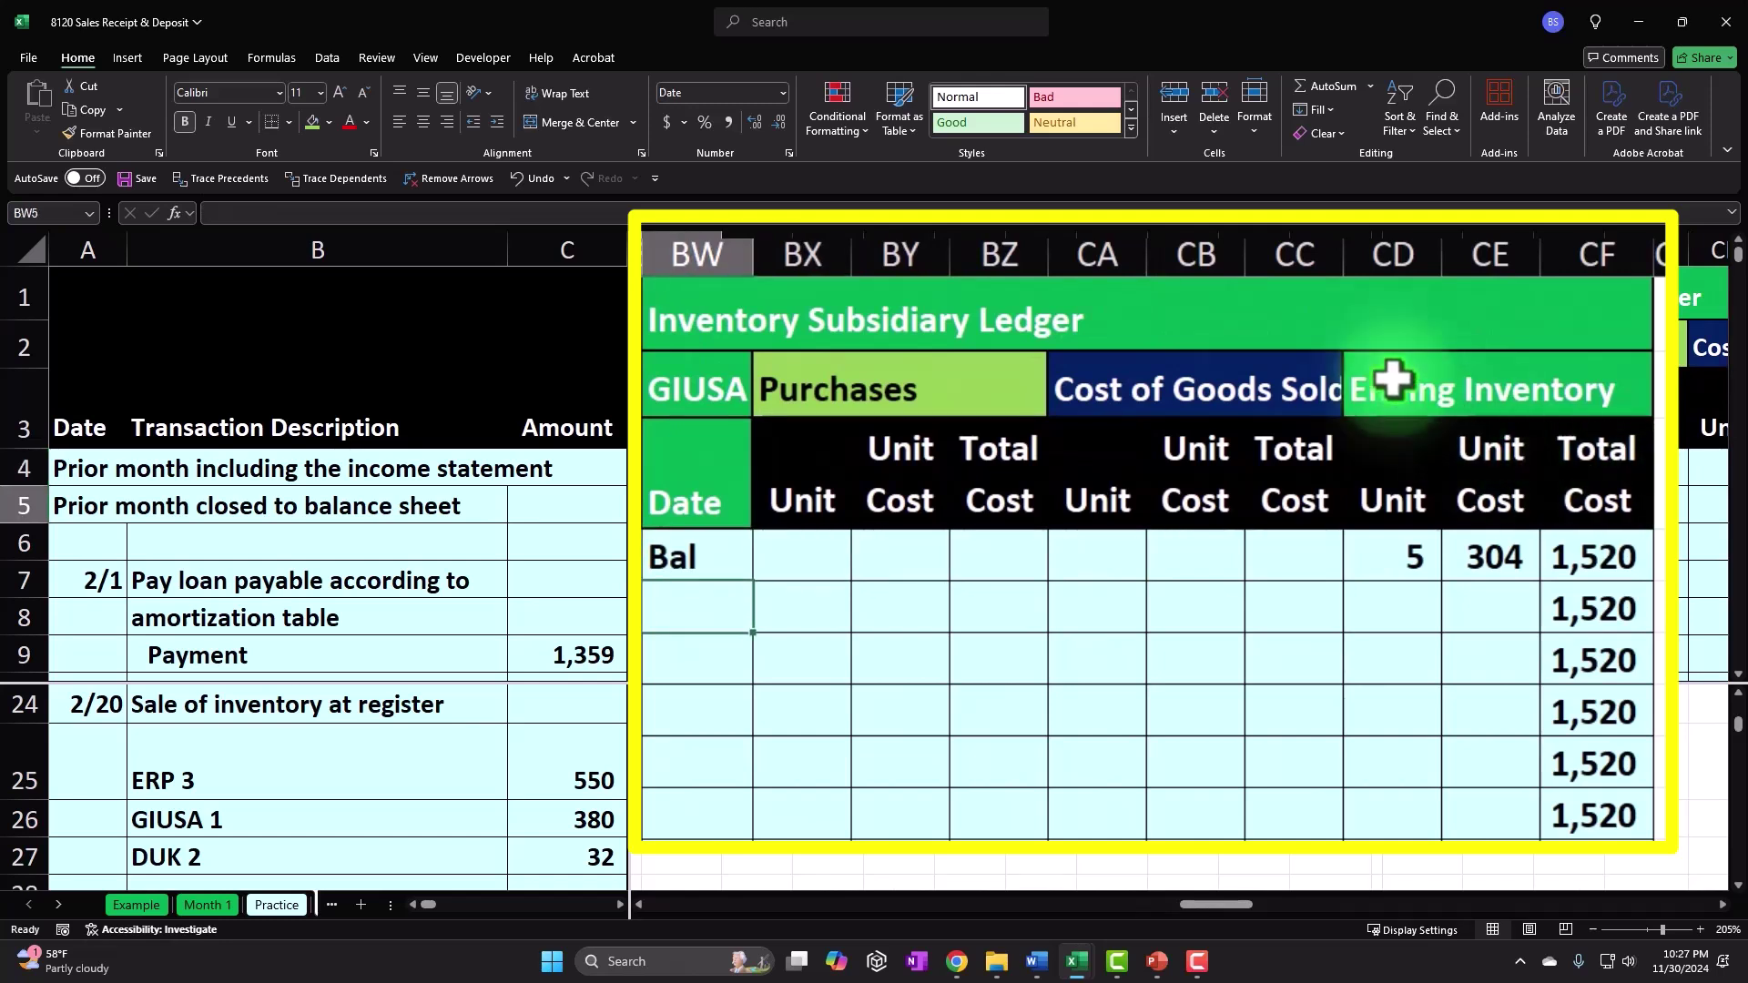
{"action": "type", "text": "="}
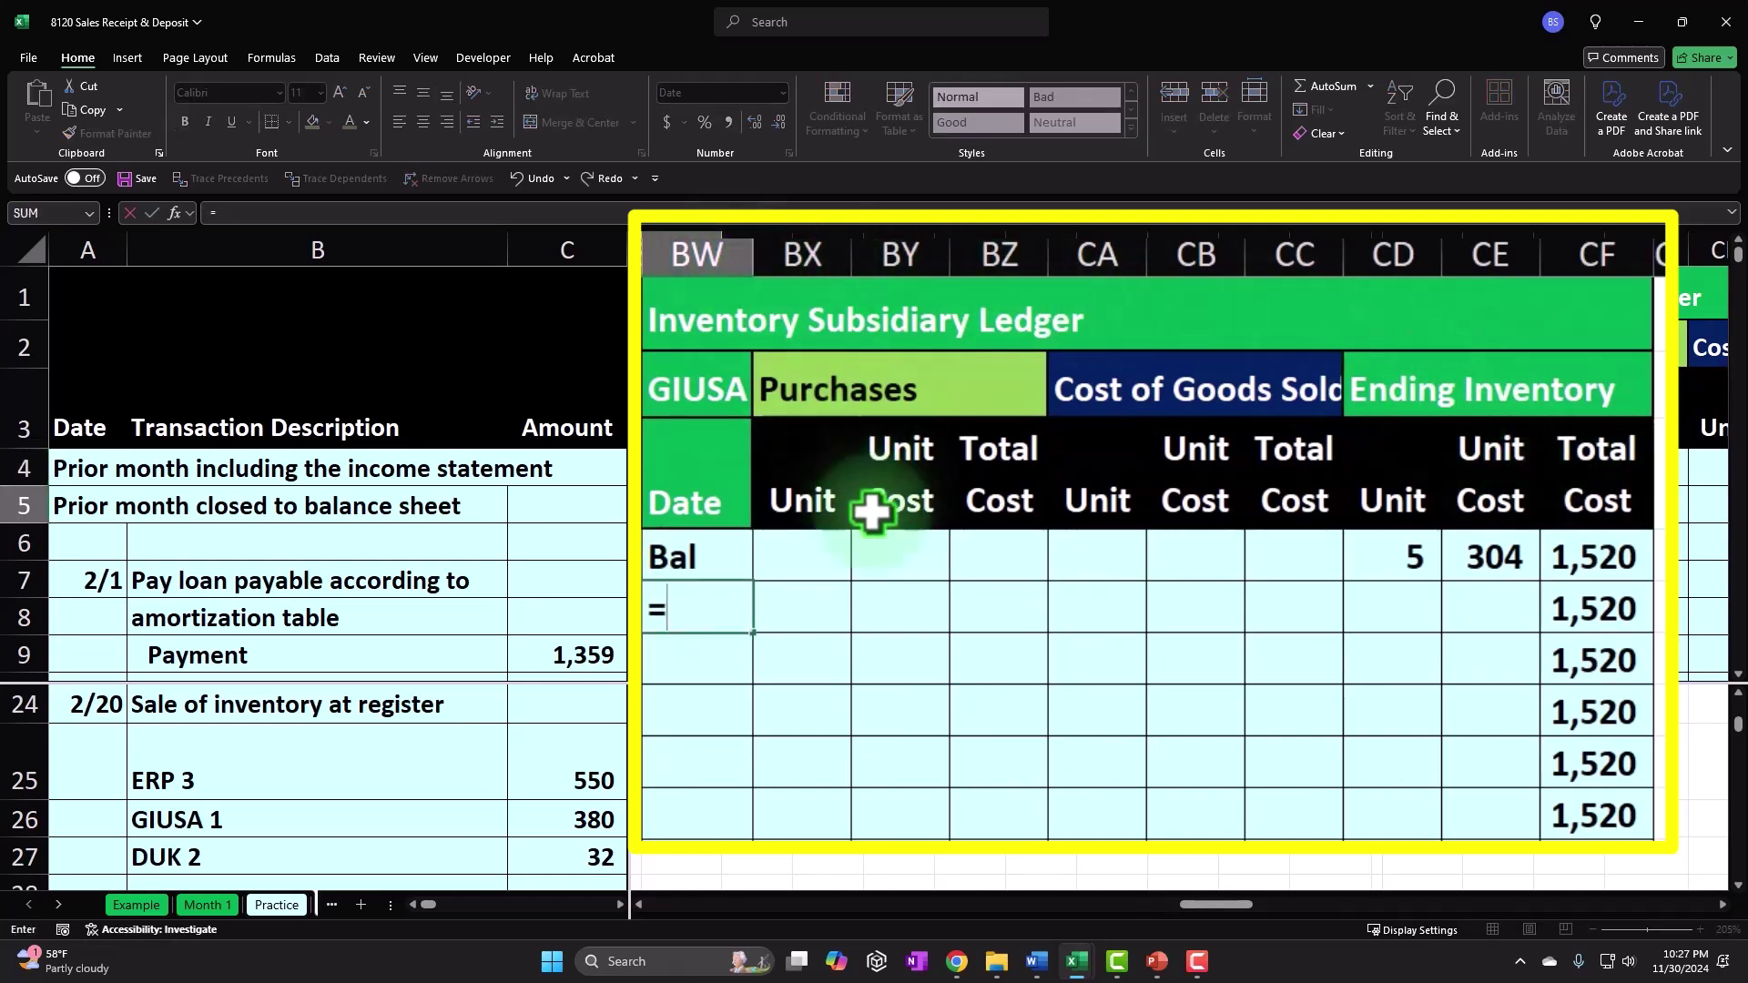
{"action": "key", "text": "Tab"}
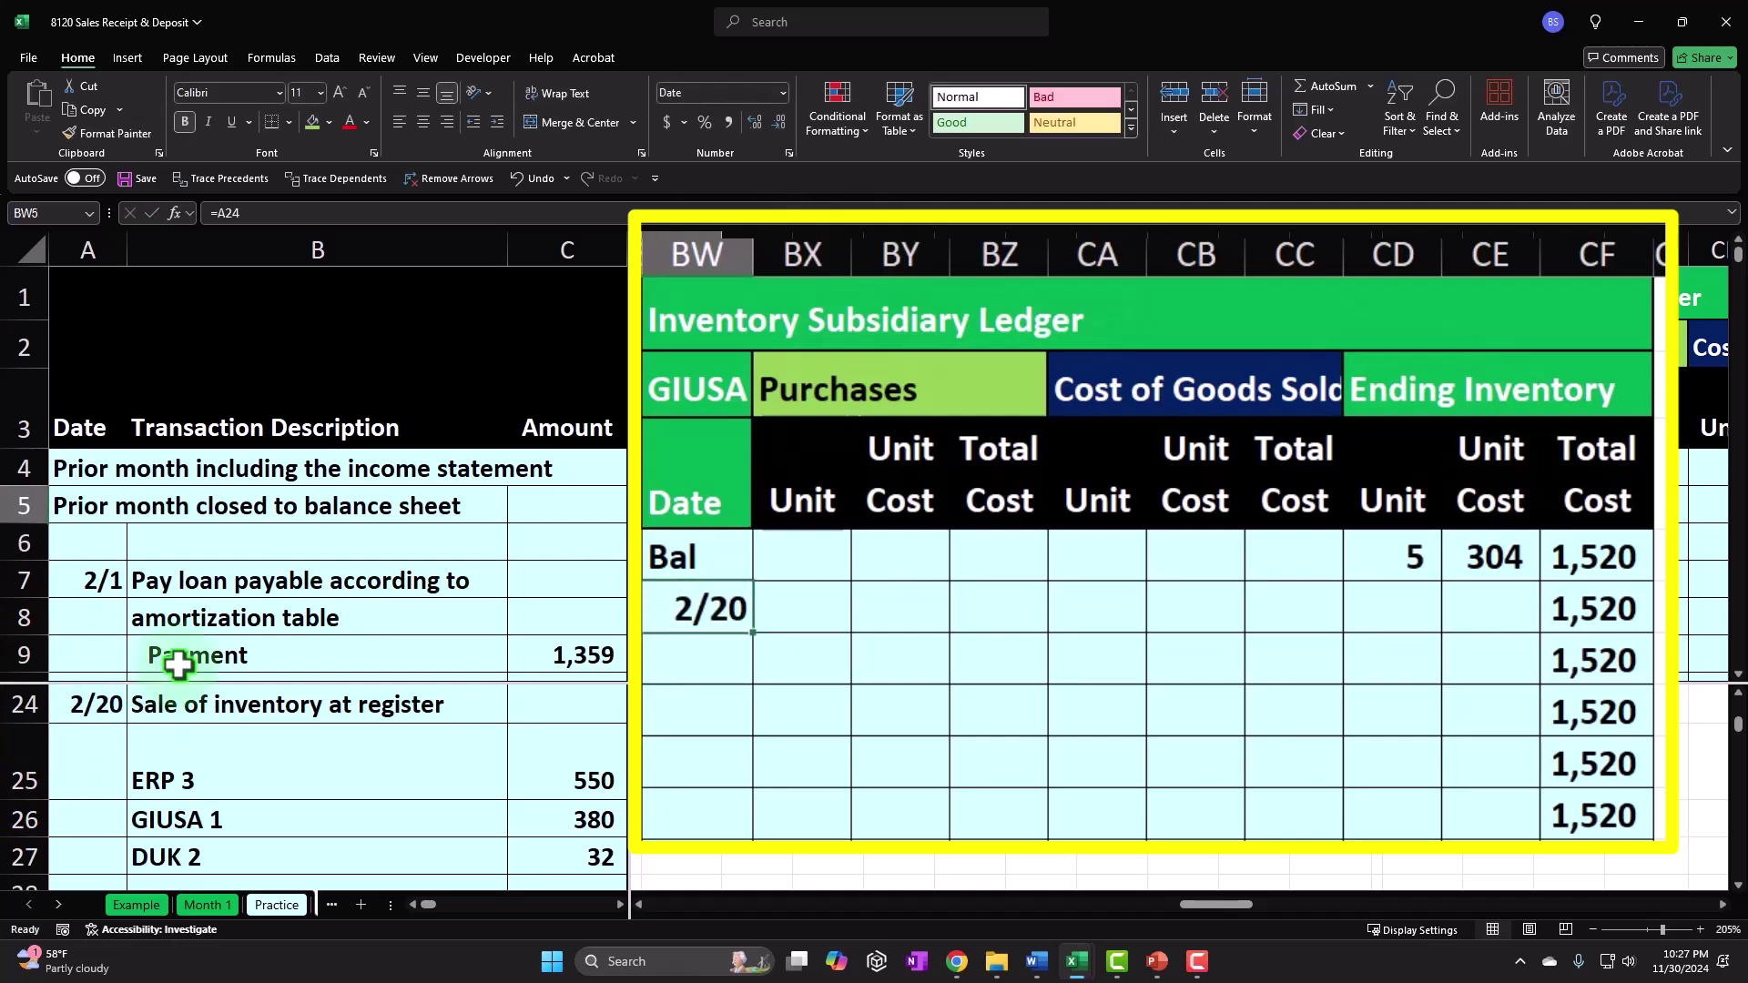
{"action": "key", "text": "Right"}
{"action": "key", "text": "Right"}
{"action": "key", "text": "Right"}
{"action": "key", "text": "Right"}
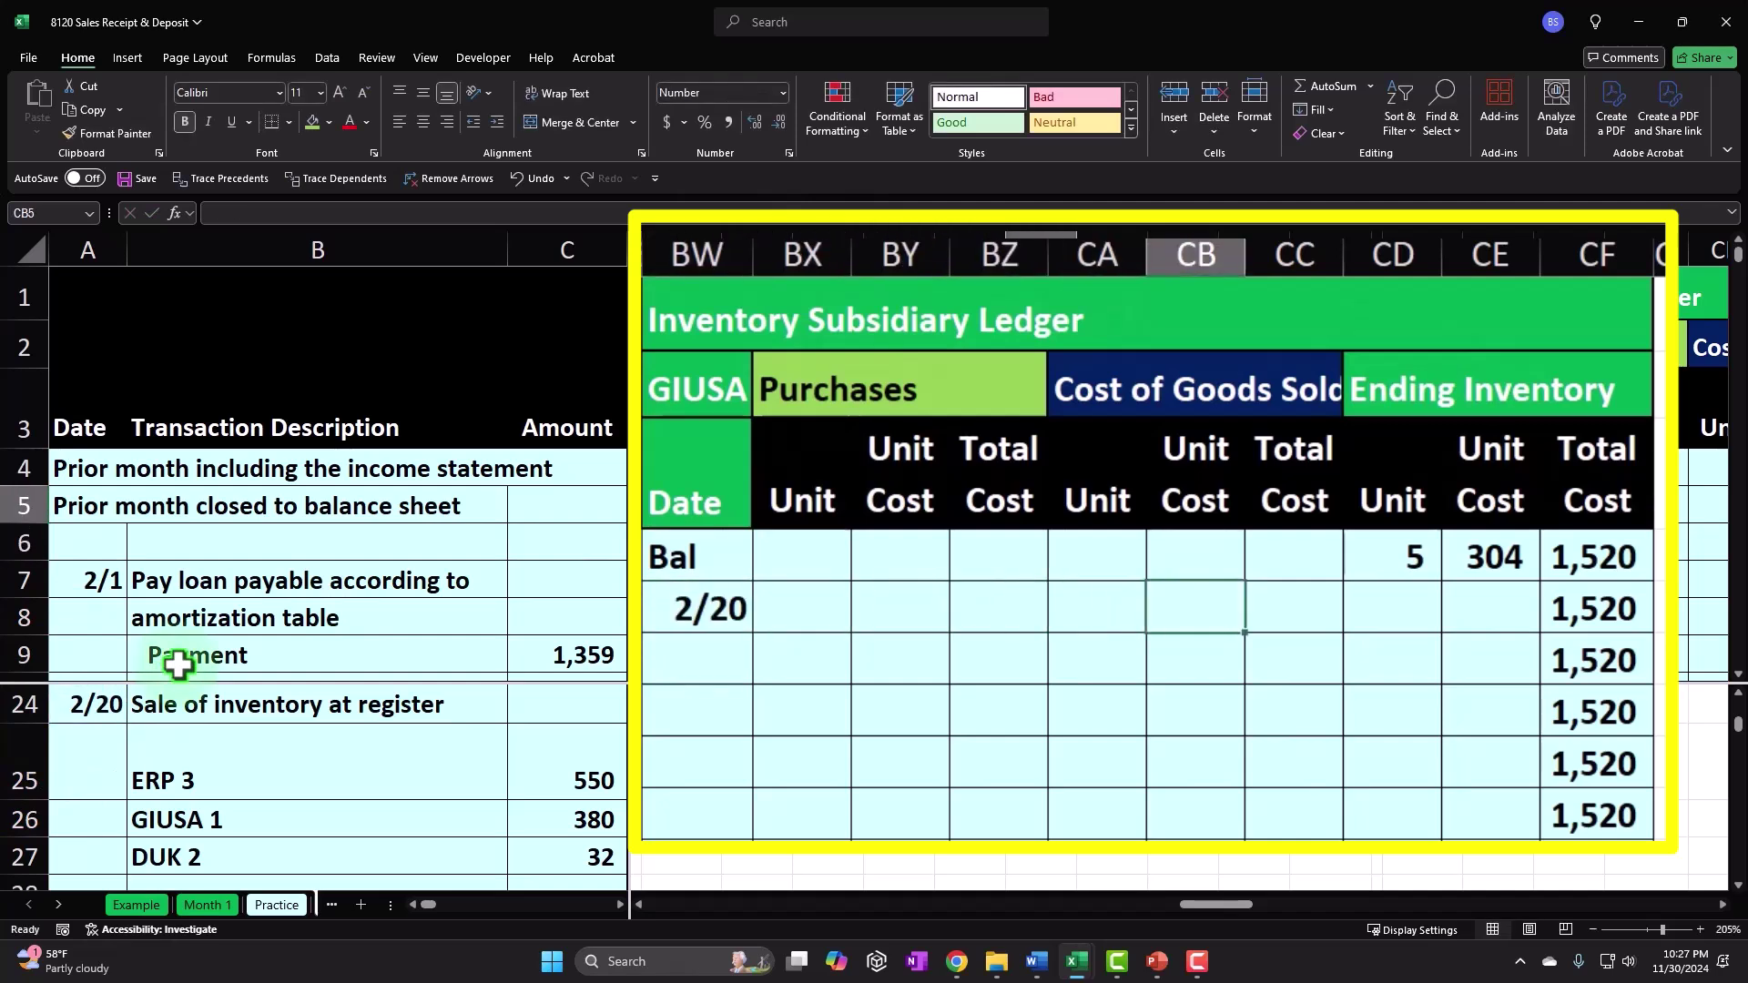
{"action": "type", "text": "1"}
{"action": "key", "text": "Tab"}
{"action": "type", "text": "="}
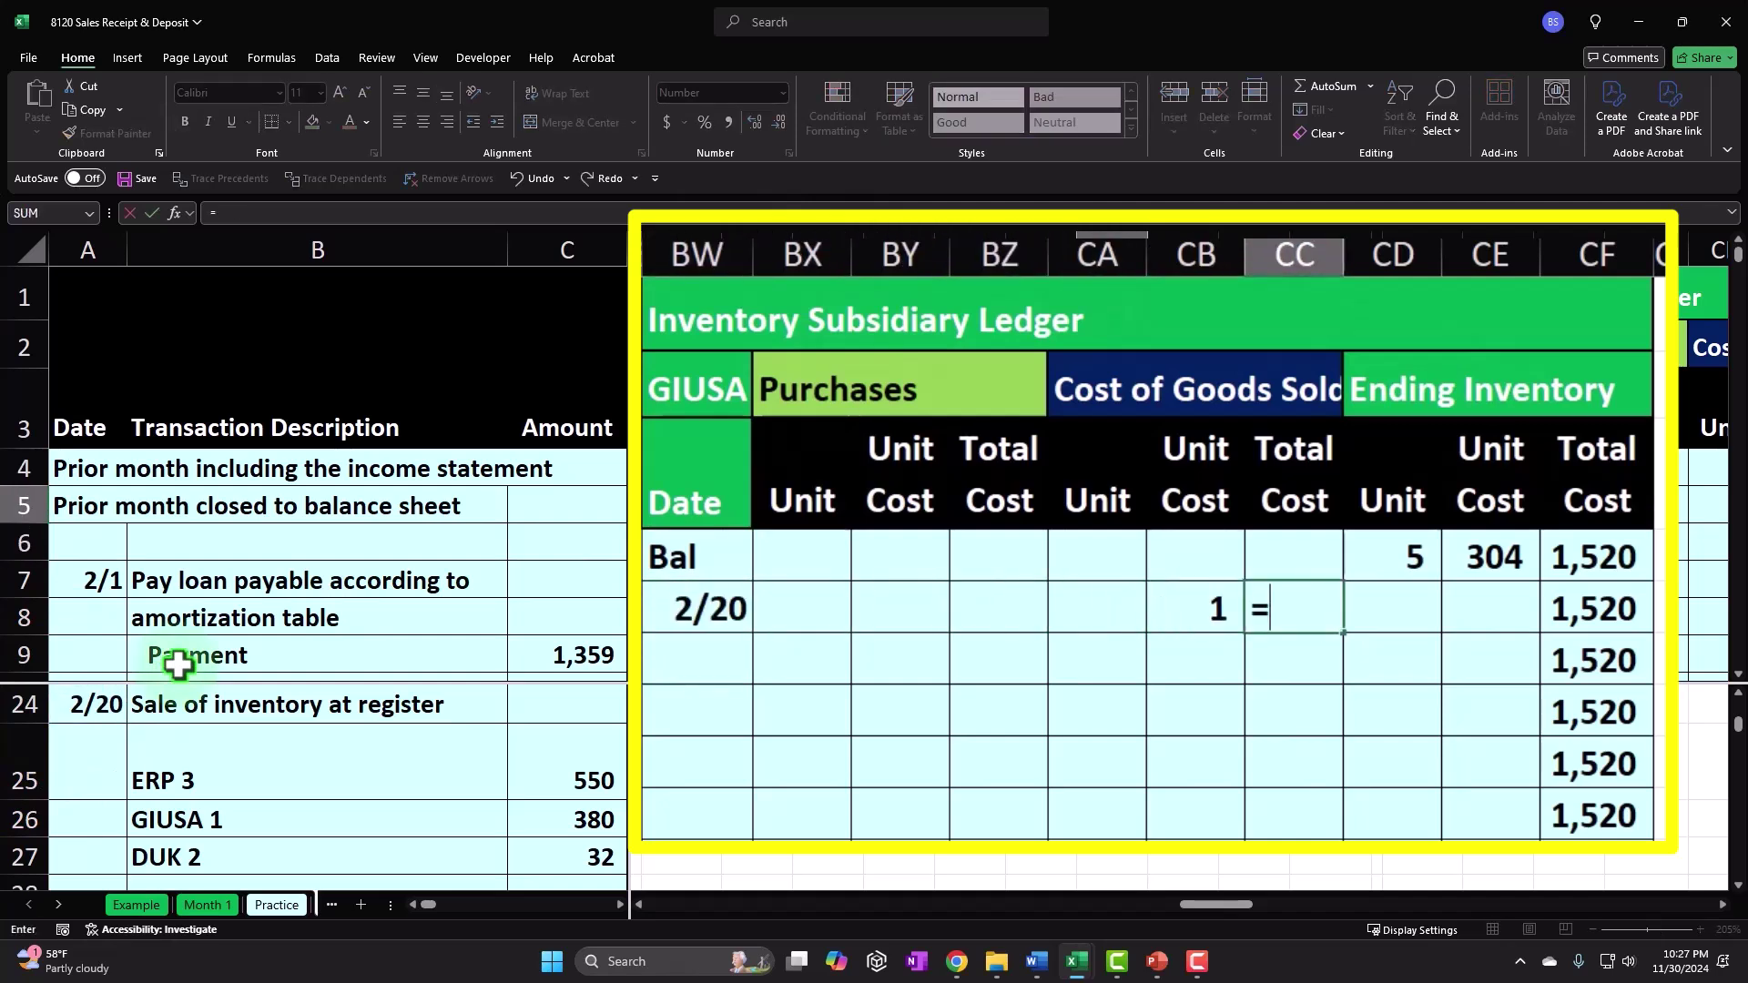
{"action": "left_click", "coordinate": [1488, 554]}
{"action": "key", "text": "Return"}
{"action": "type", "text": "-1"}
{"action": "key", "text": "Return"}
{"action": "key", "text": "Right"}
{"action": "key", "text": "Right"}
{"action": "key", "text": "Up"}
{"action": "type", "text": "="}
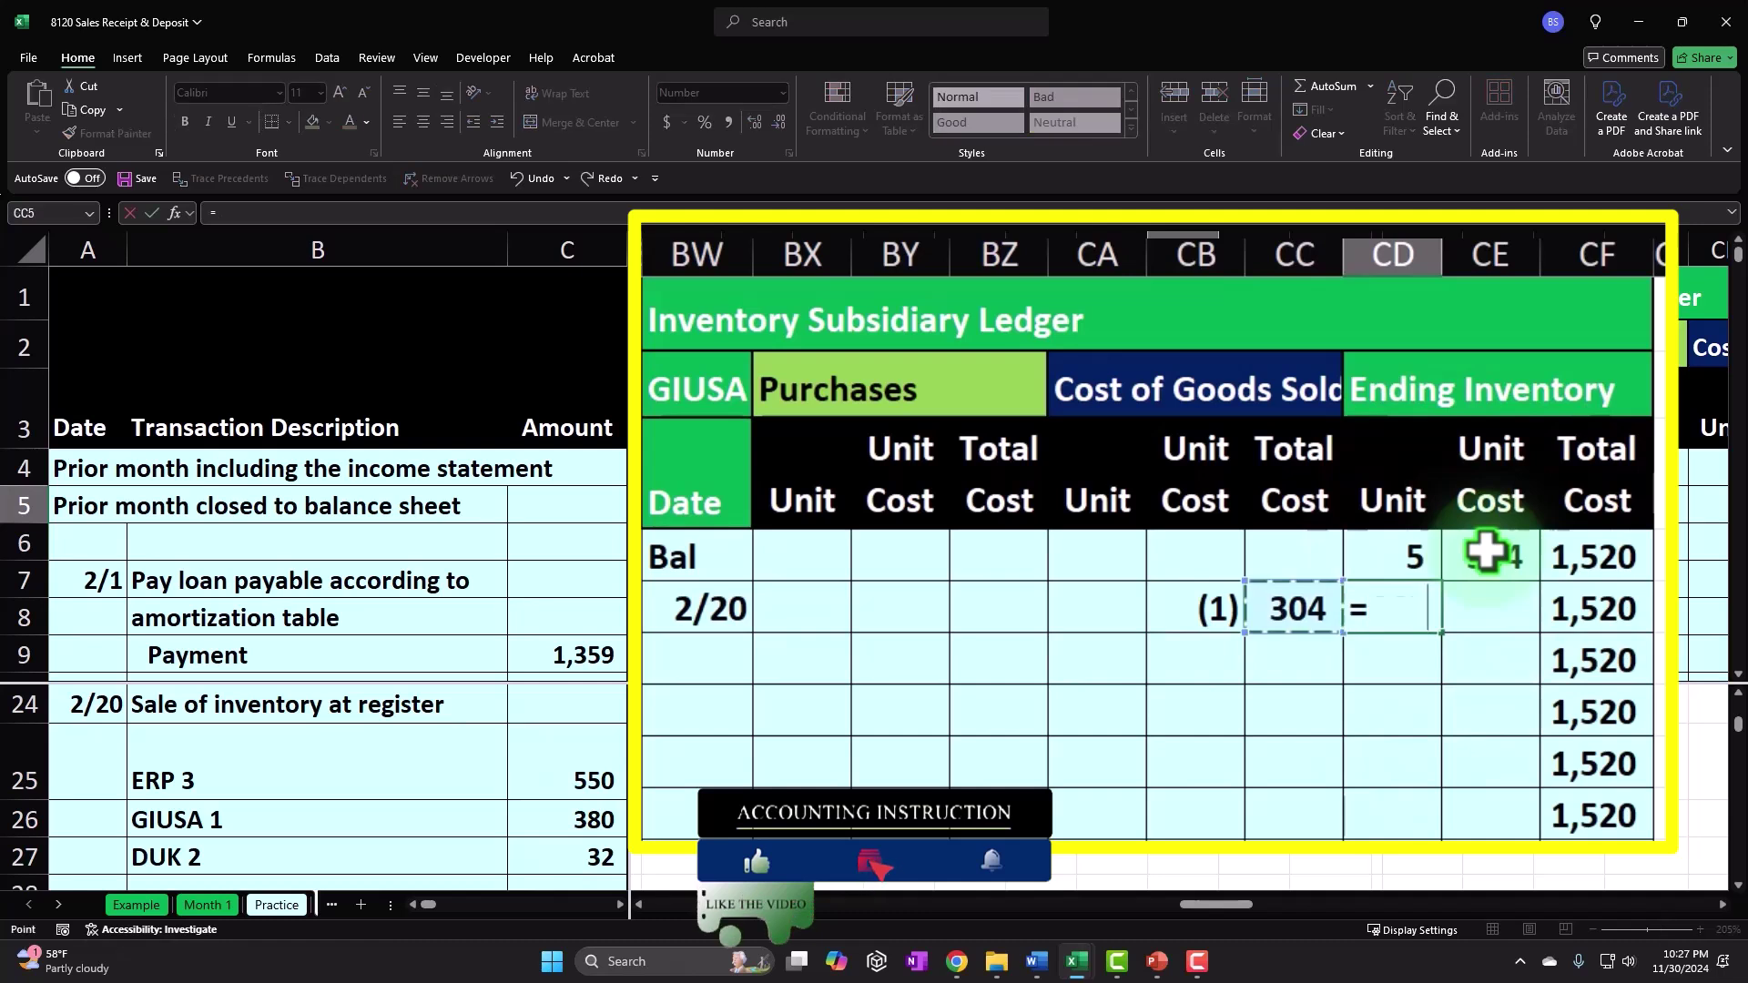
{"action": "key", "text": "Left"}
{"action": "key", "text": "Return"}
{"action": "key", "text": "Up"}
Step: Enter -1 as the GIUSA units sold in CA5 and link the unit cost in CB5 to the beginning unit cost in CE4
{"action": "key", "text": "Right"}
{"action": "key", "text": "Left"}
{"action": "key", "text": "Left"}
{"action": "key", "text": "Left"}
{"action": "key", "text": "Left"}
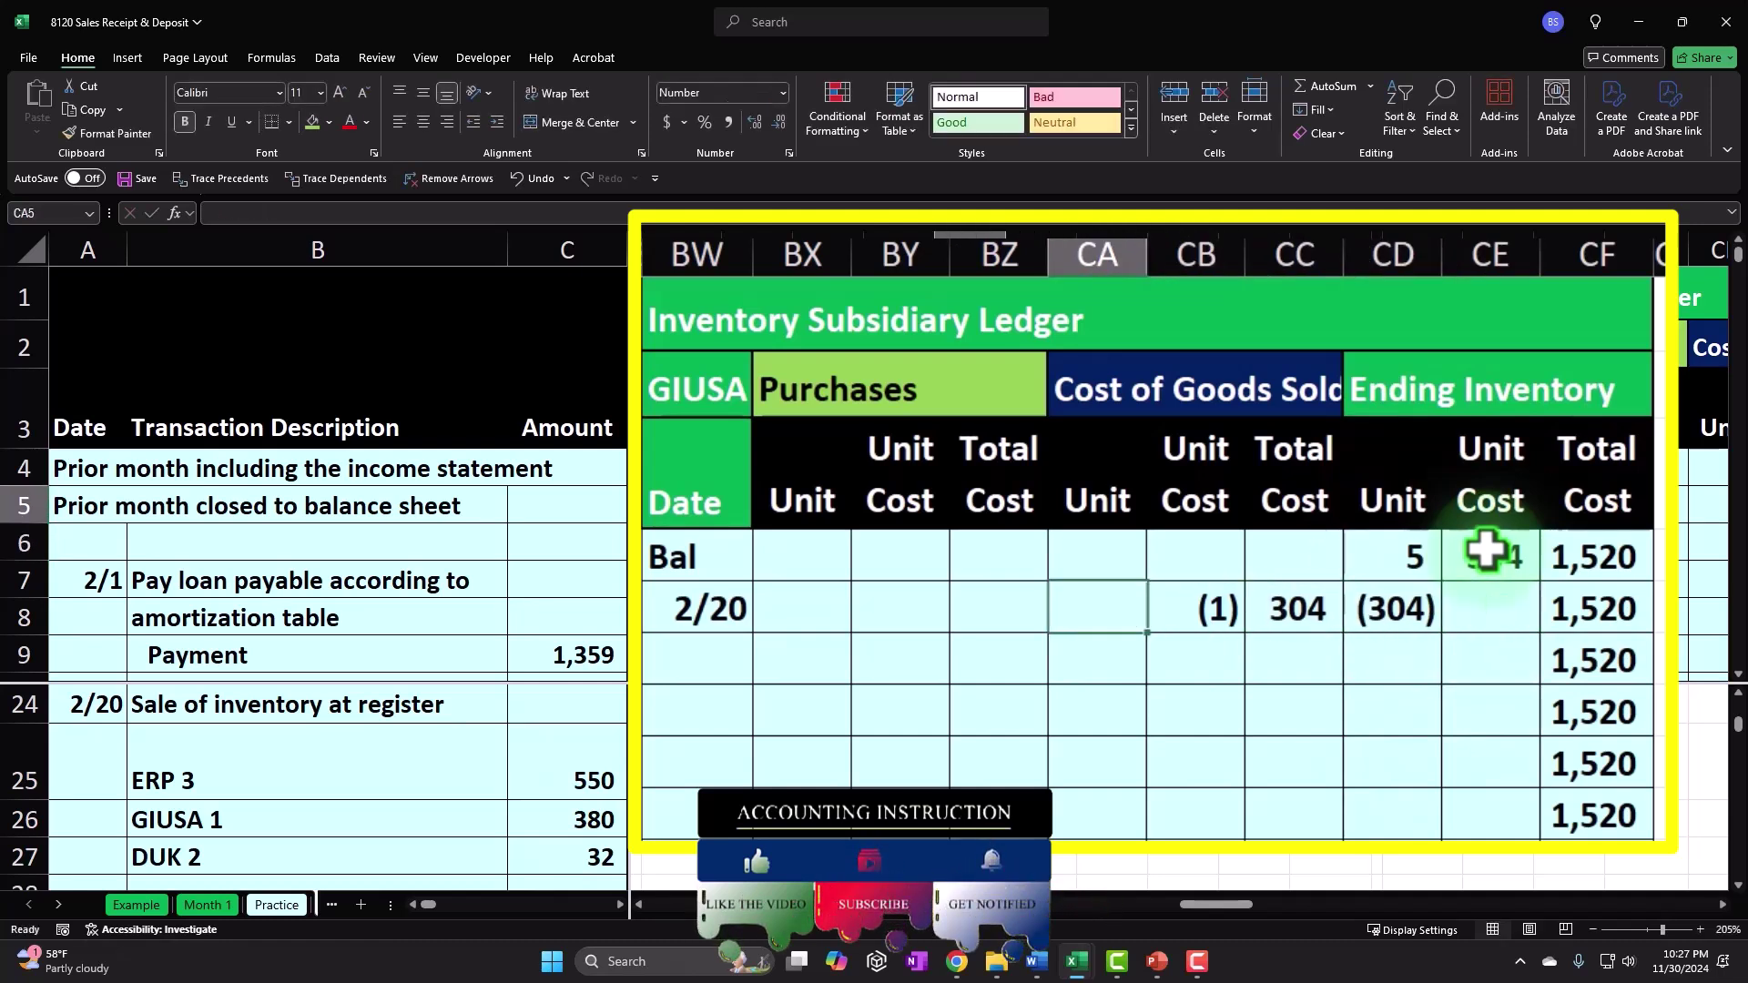
{"action": "type", "text": "-"}
{"action": "type", "text": "1"}
{"action": "key", "text": "Return"}
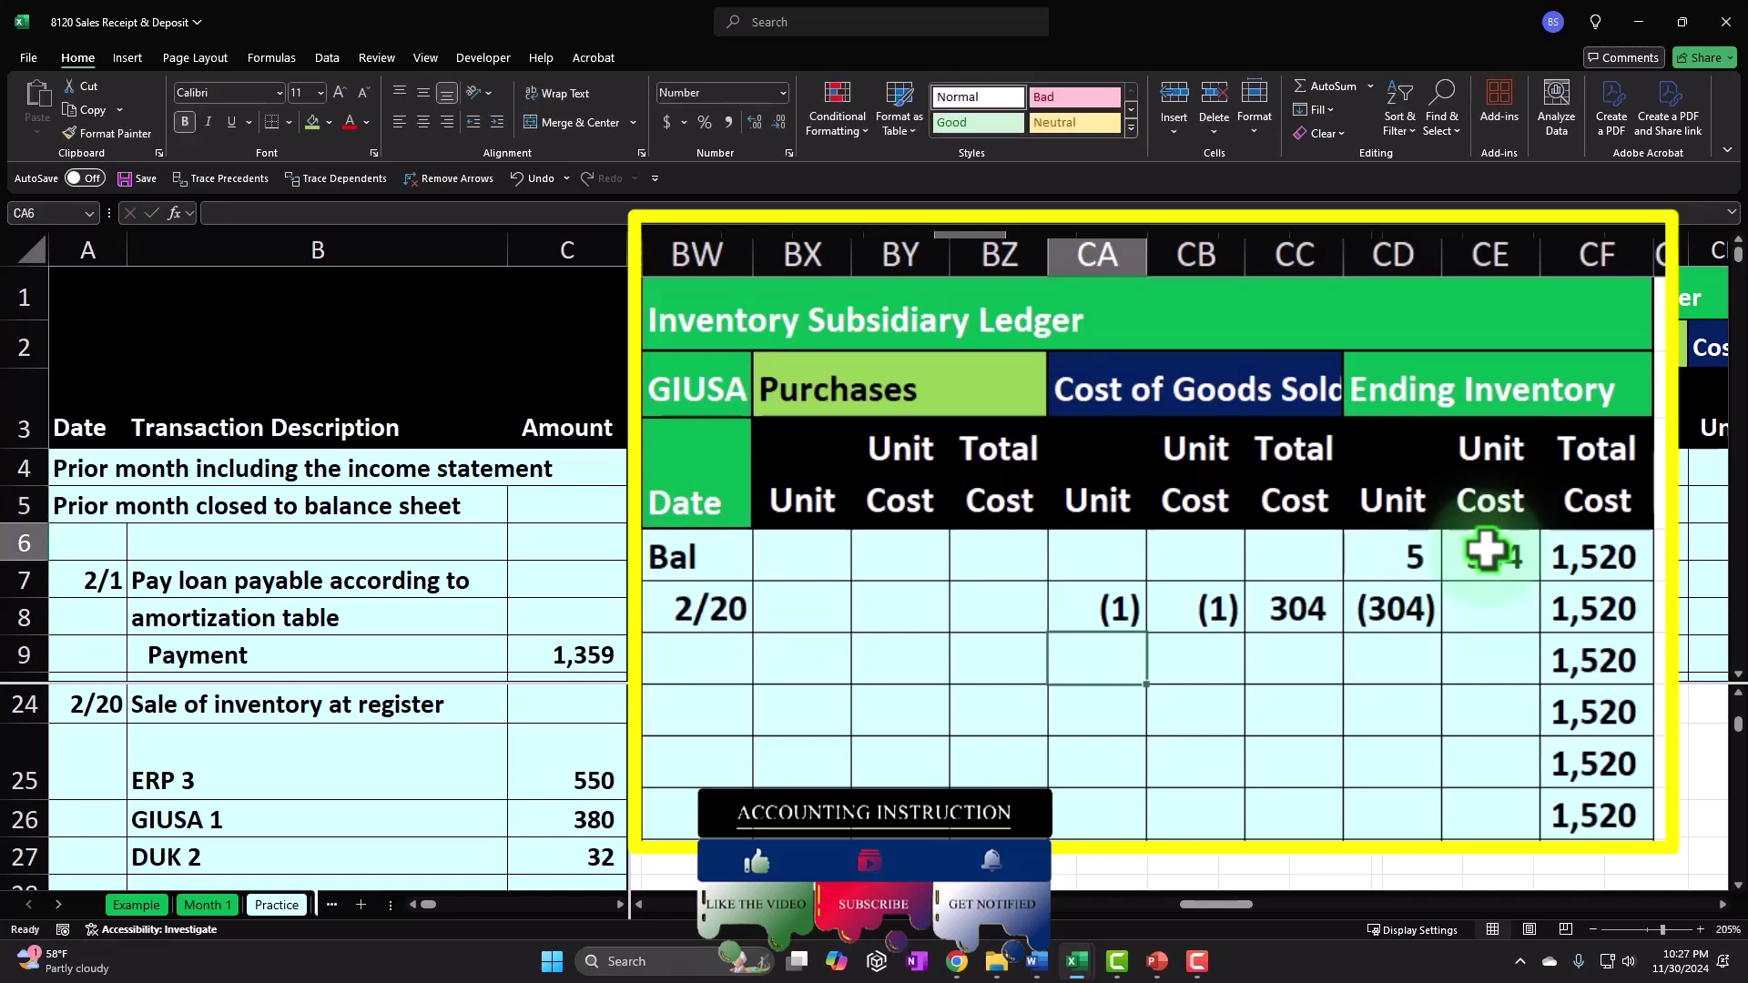
{"action": "key", "text": "Right"}
{"action": "type", "text": "="}
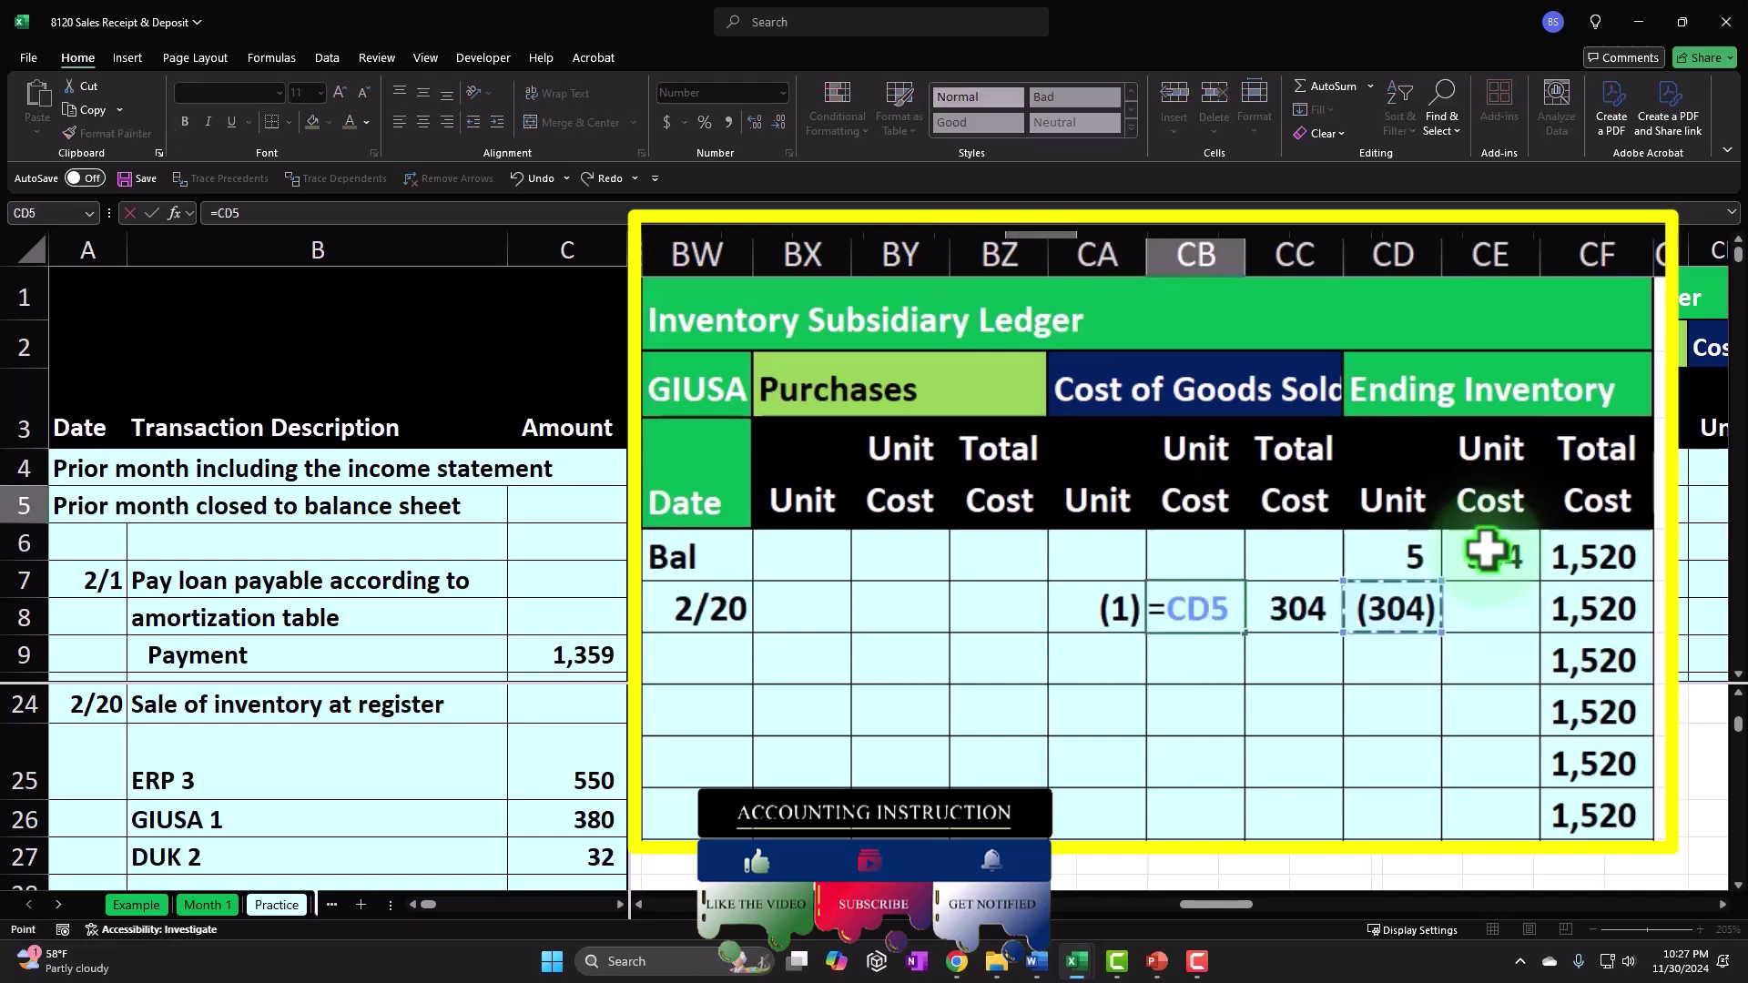
{"action": "key", "text": "Return"}
Step: Clear the misplaced formula in CD5 and calculate the GIUSA total cost of goods sold in CC5 as CA5*CB5
{"action": "key", "text": "Right"}
{"action": "key", "text": "Right"}
{"action": "key", "text": "Up"}
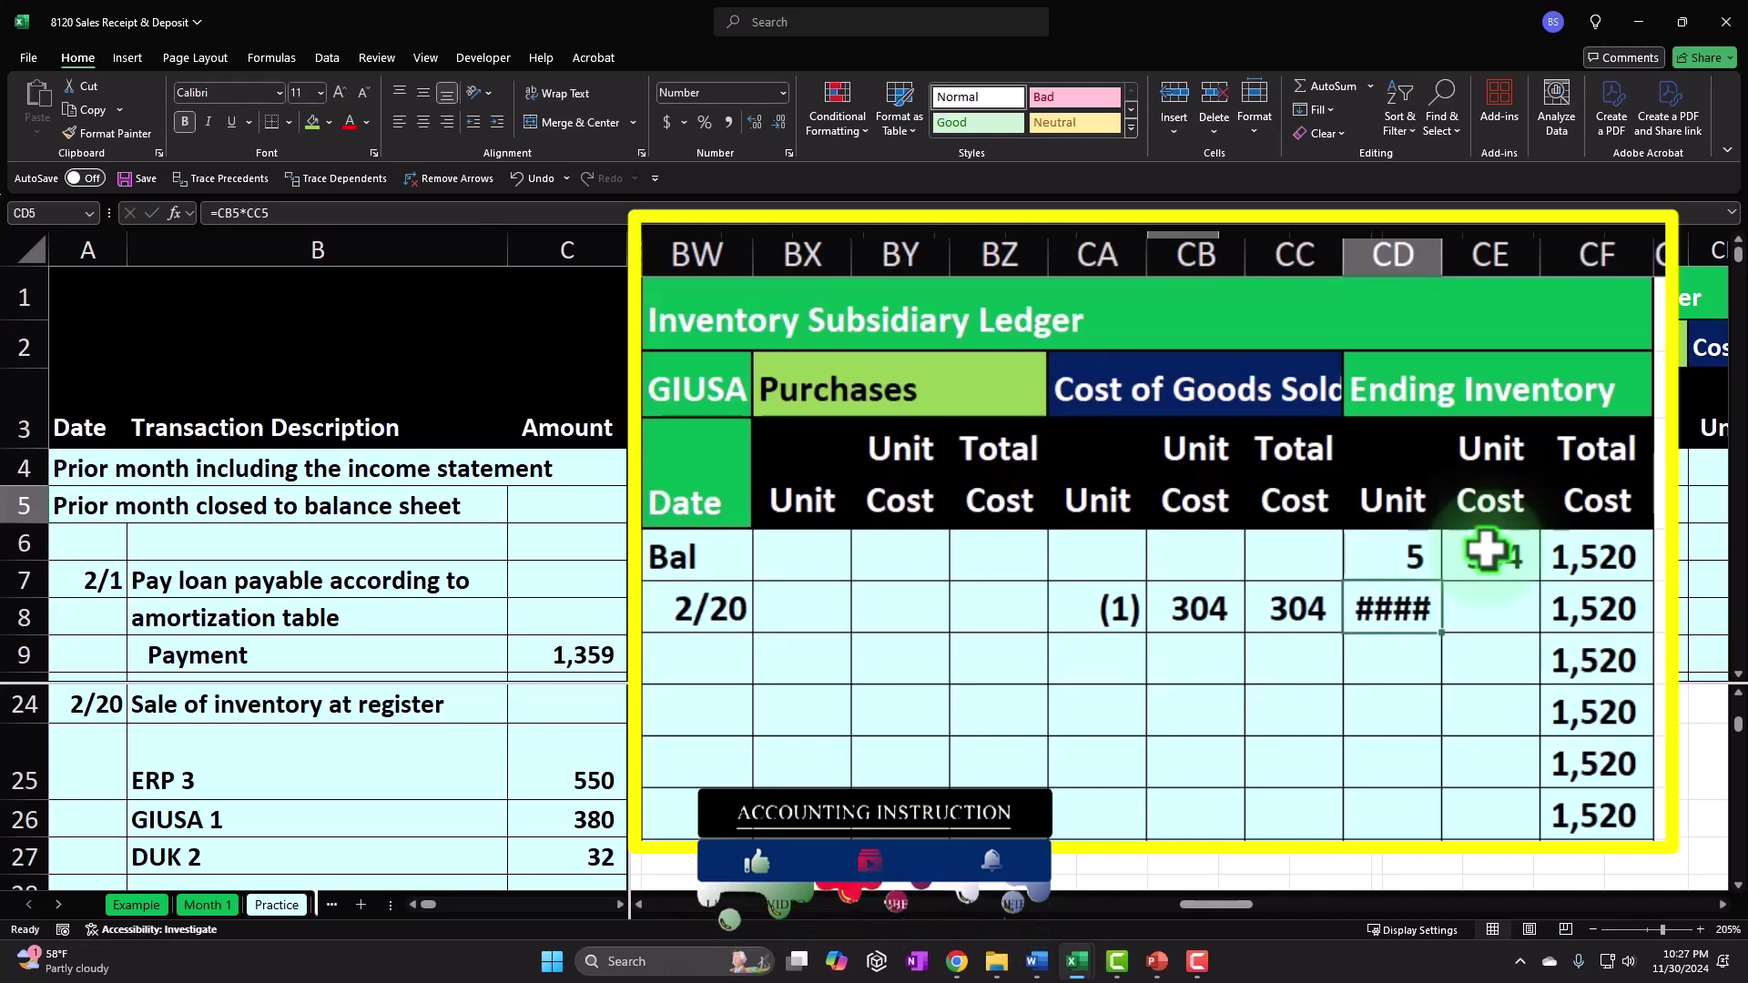
{"action": "key", "text": "Delete"}
{"action": "key", "text": "Left"}
{"action": "type", "text": "="}
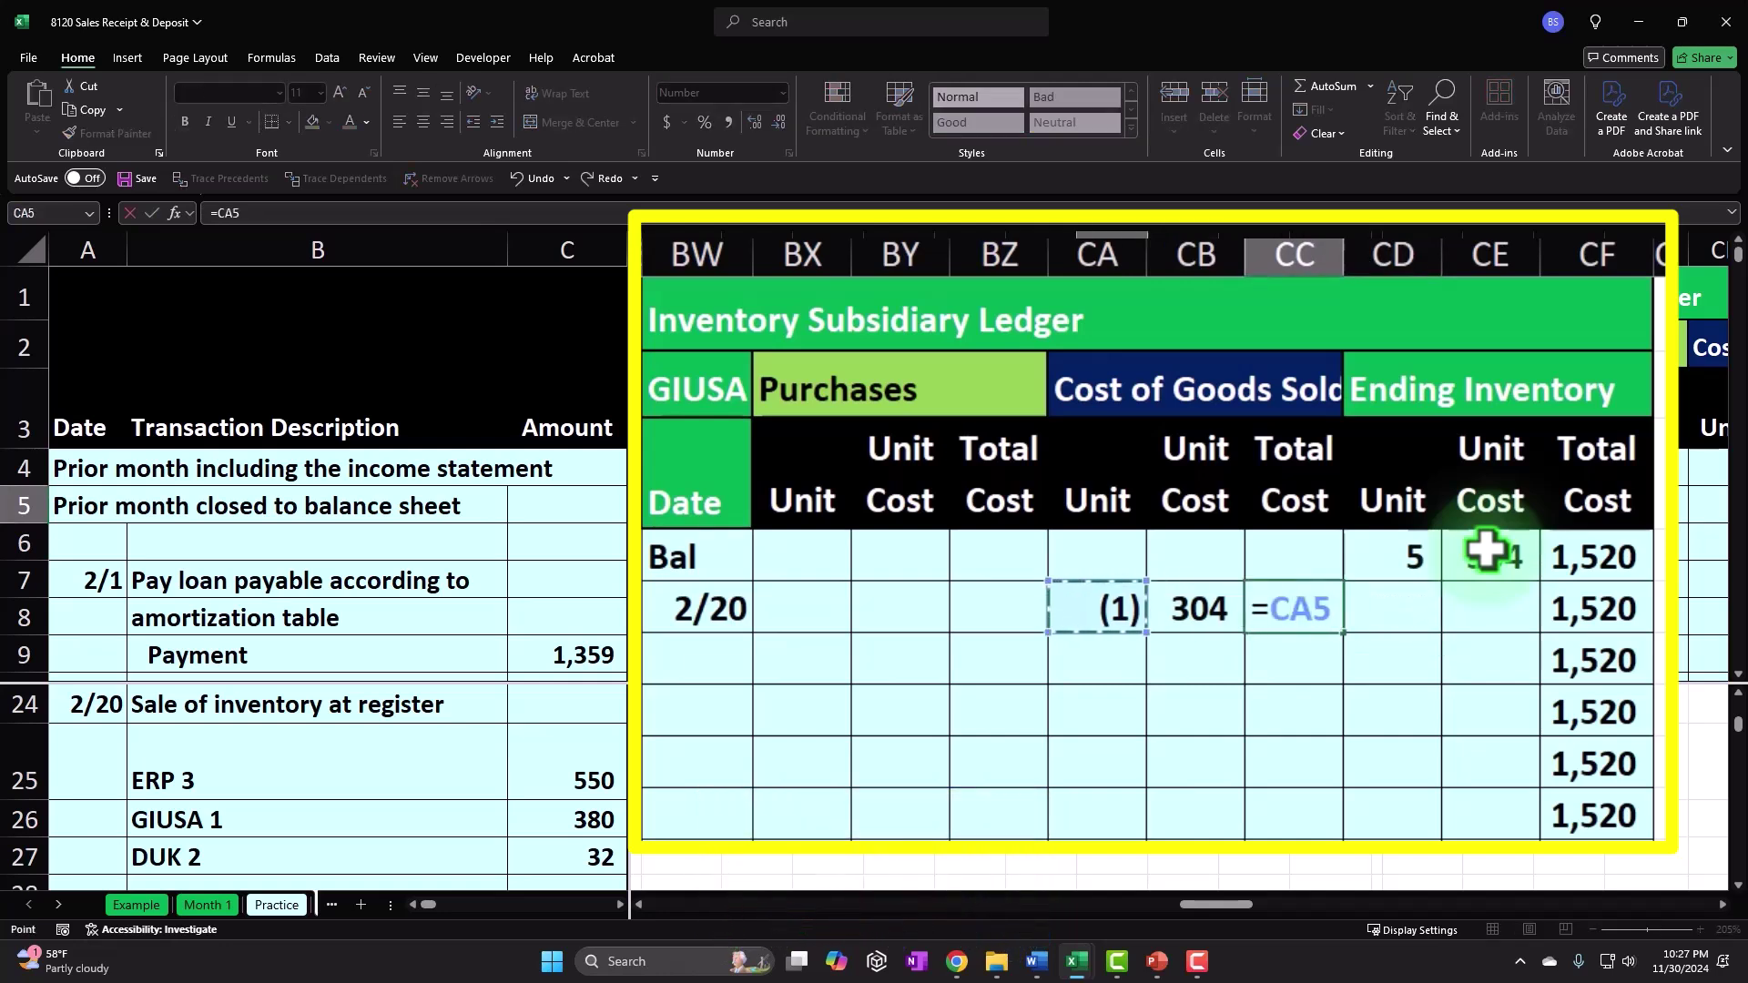
{"action": "key", "text": "Left"}
{"action": "key", "text": "Return"}
Step: Under GIUSA ending inventory in row 5, link the units in CD5 to CA5 and bring the sale's unit cost into CE5
{"action": "key", "text": "Right"}
{"action": "key", "text": "Up"}
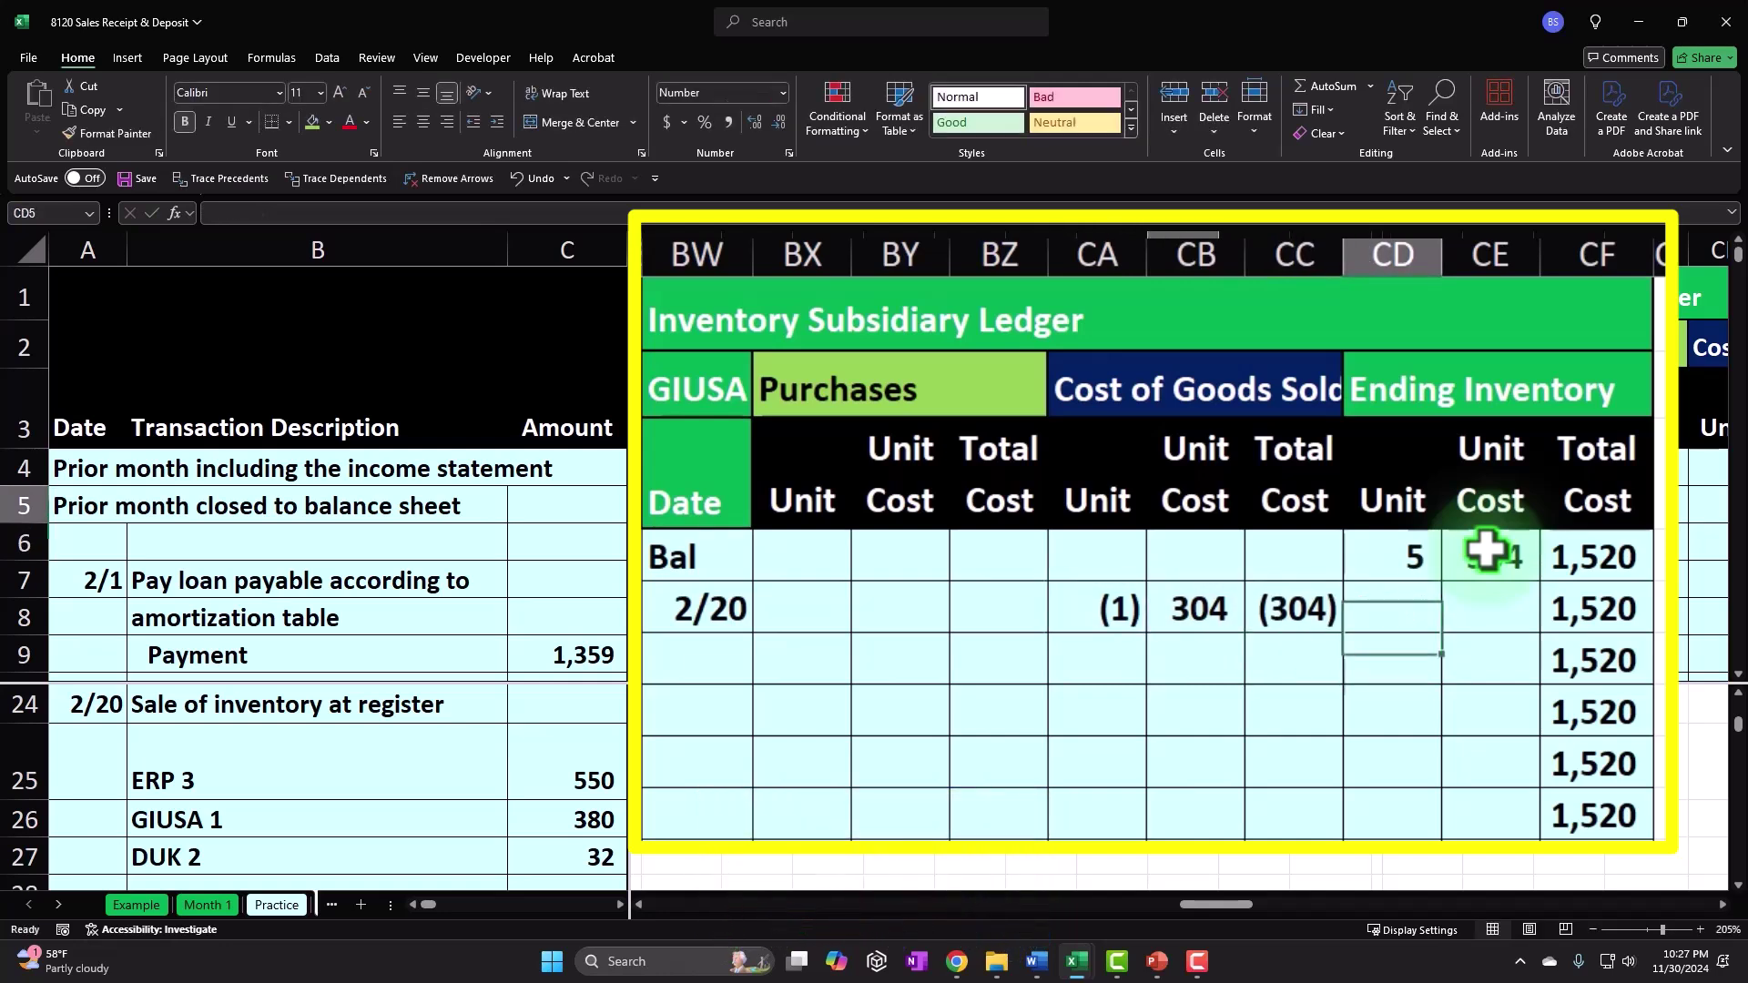
{"action": "type", "text": "="}
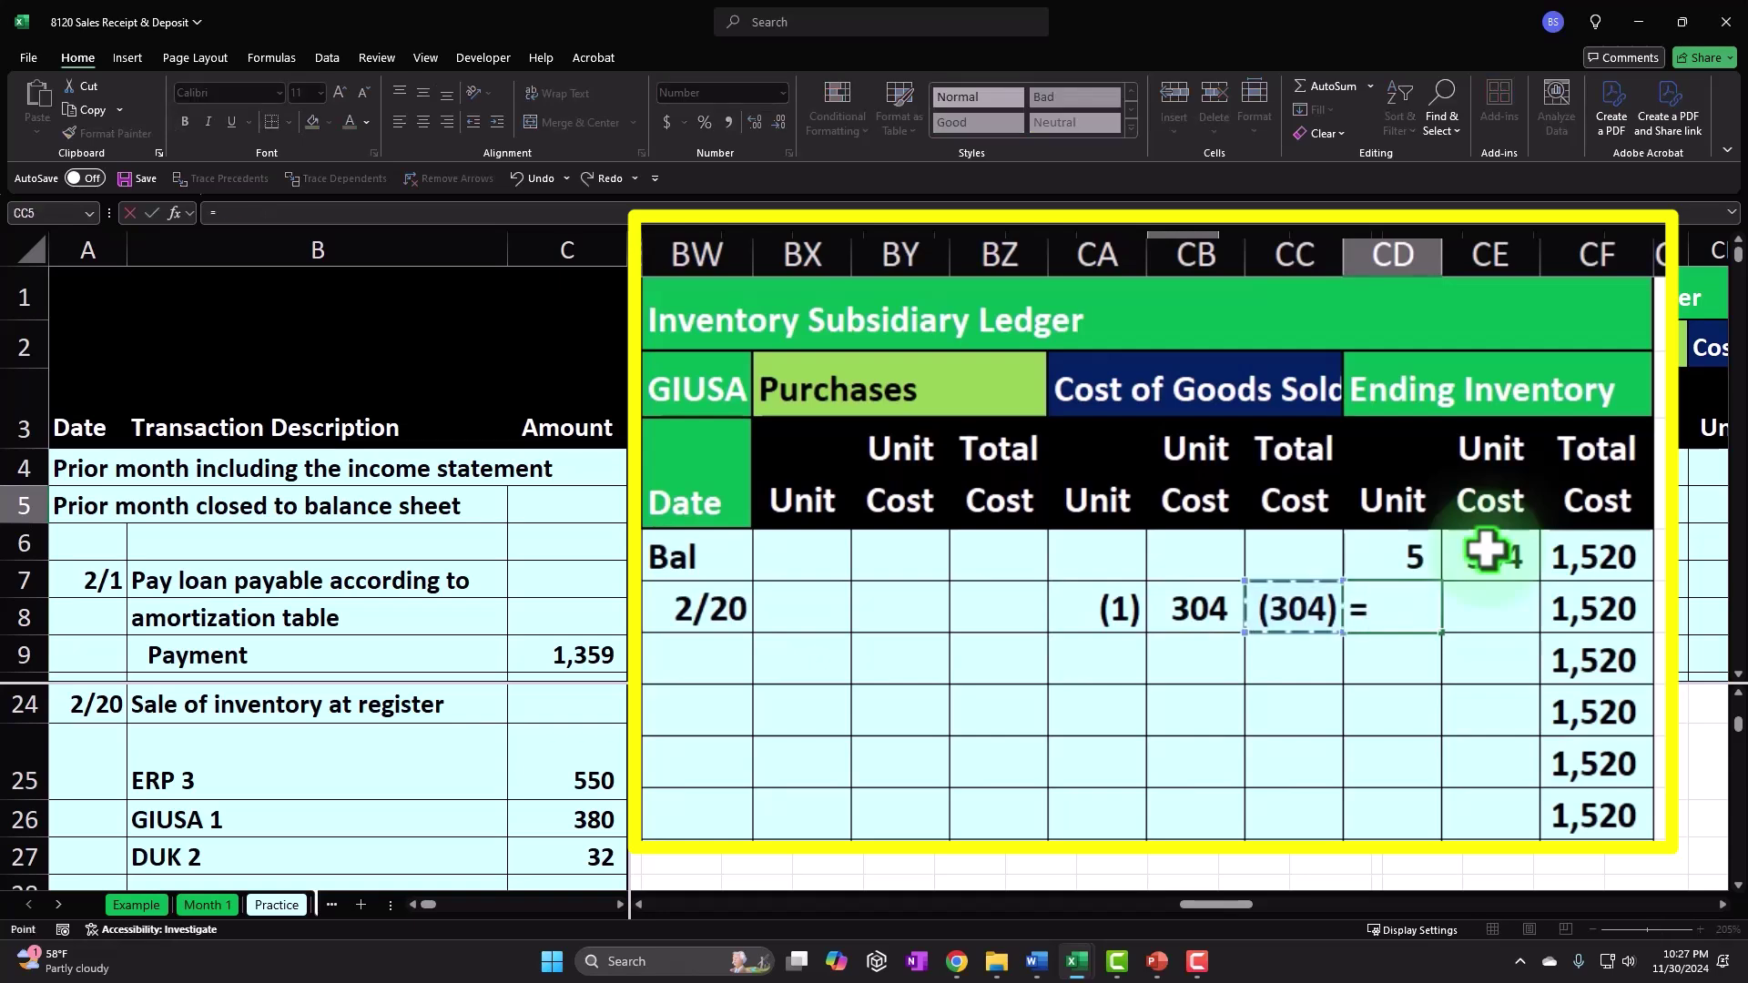
{"action": "key", "text": "Tab"}
{"action": "type", "text": "="}
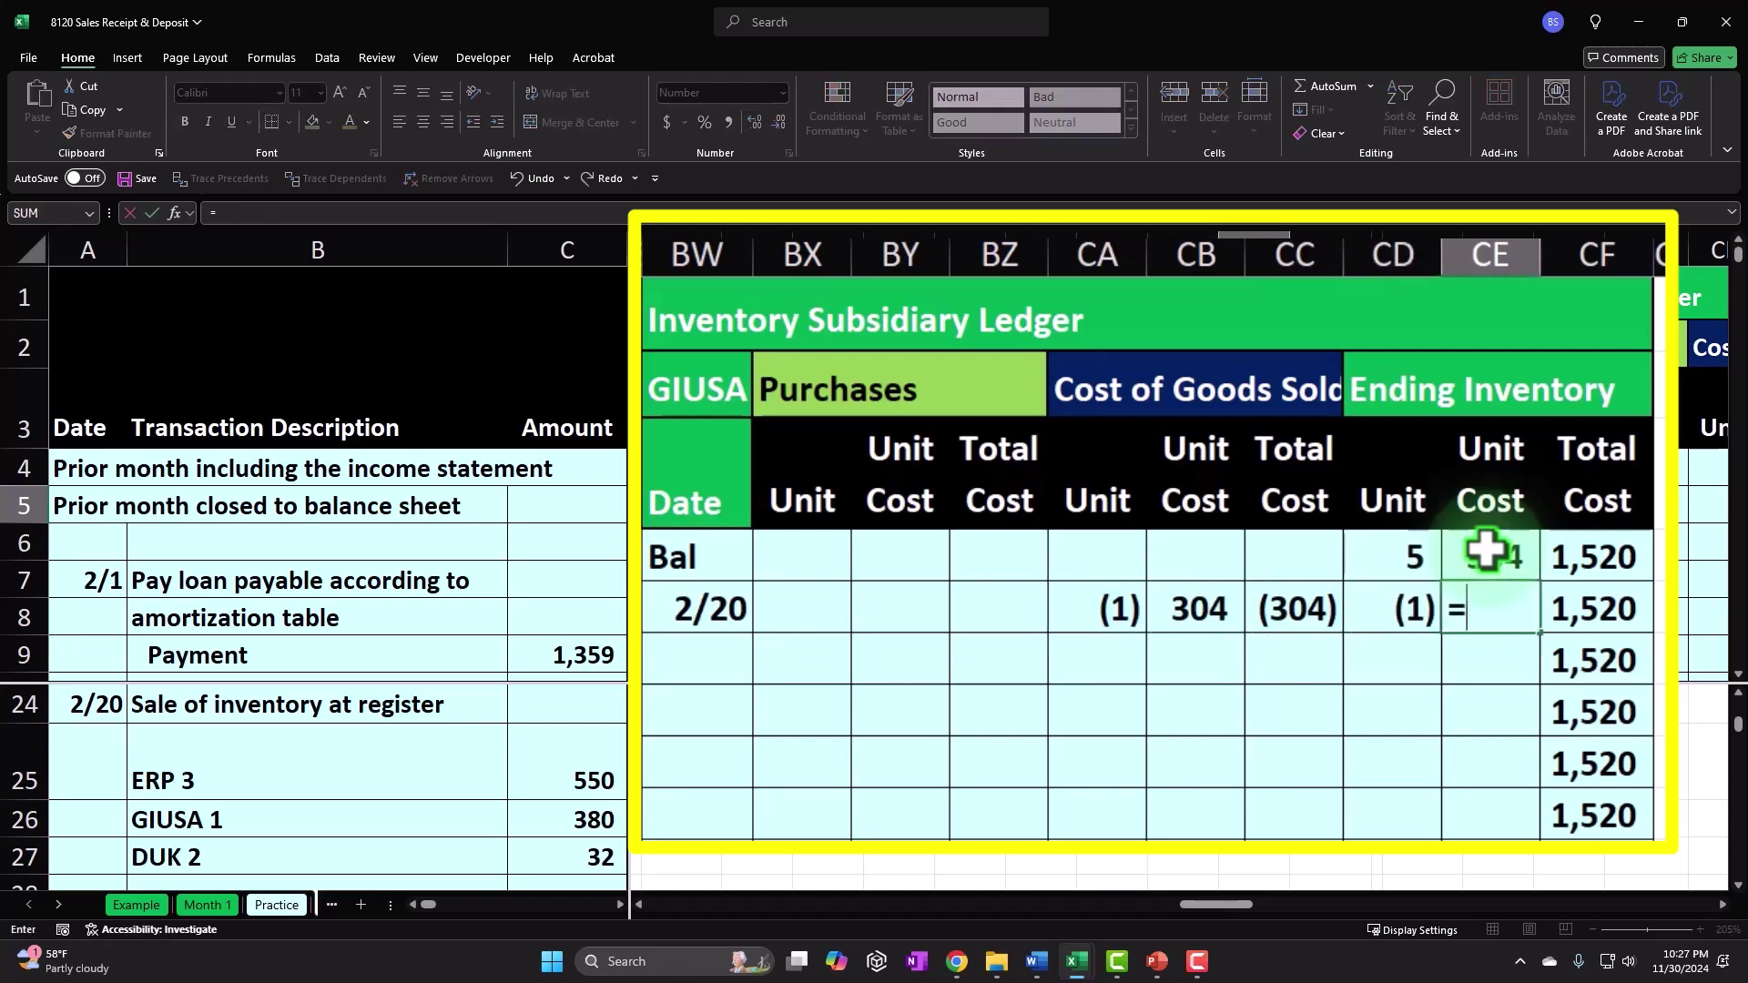
{"action": "key", "text": "Tab"}
Step: Calculate the GIUSA total cost in CF5 by multiplying its units by its unit cost, and underline CD5:CF5
{"action": "type", "text": "="}
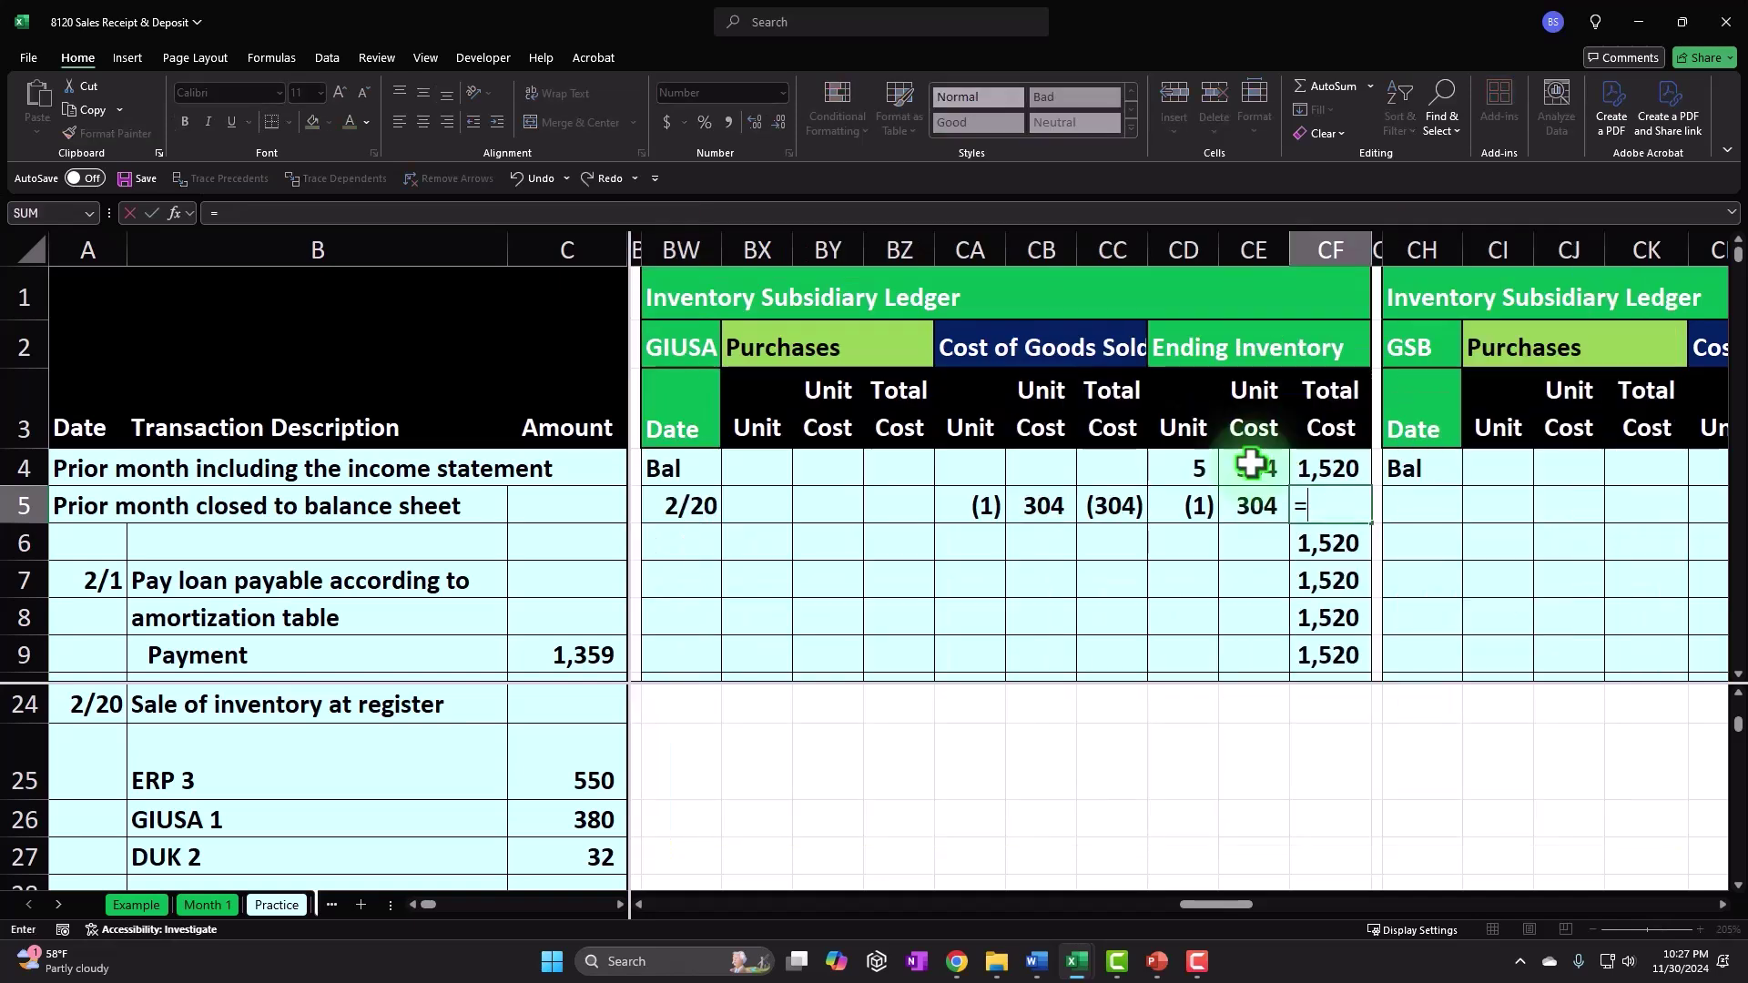
{"action": "left_click", "coordinate": [1250, 464]}
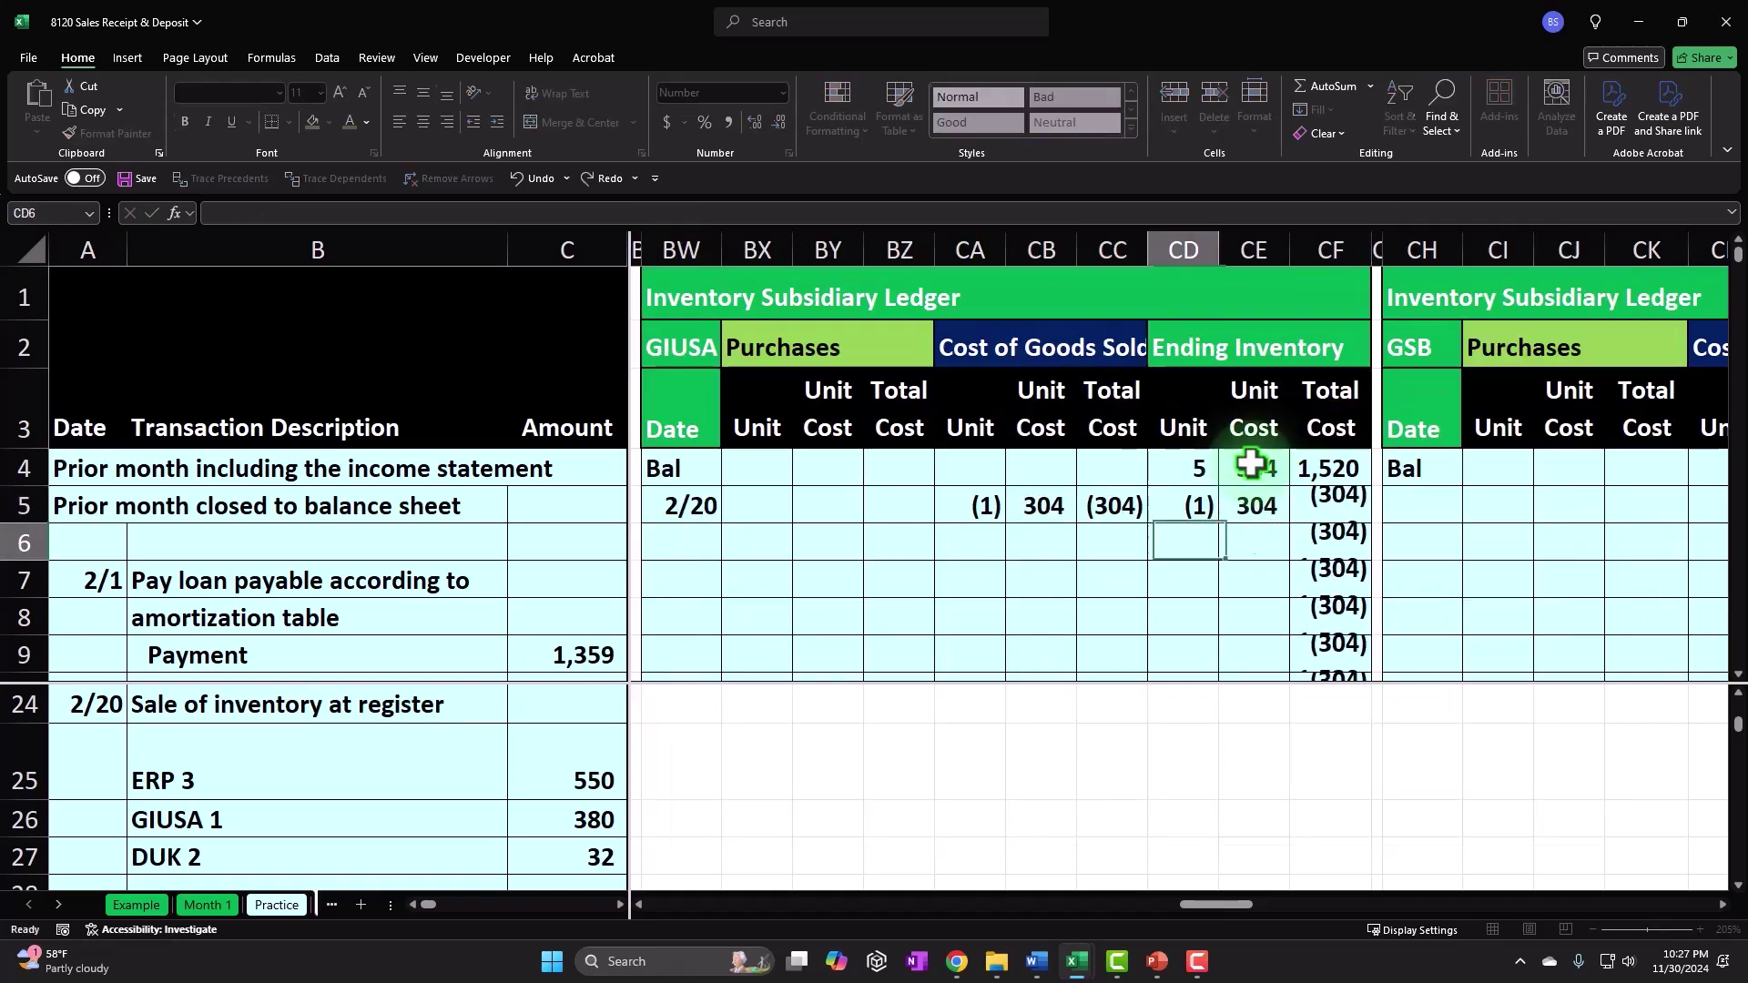
{"action": "key", "text": "Return"}
{"action": "left_click_drag", "start_coordinate": [1193, 507], "coordinate": [1314, 510]}
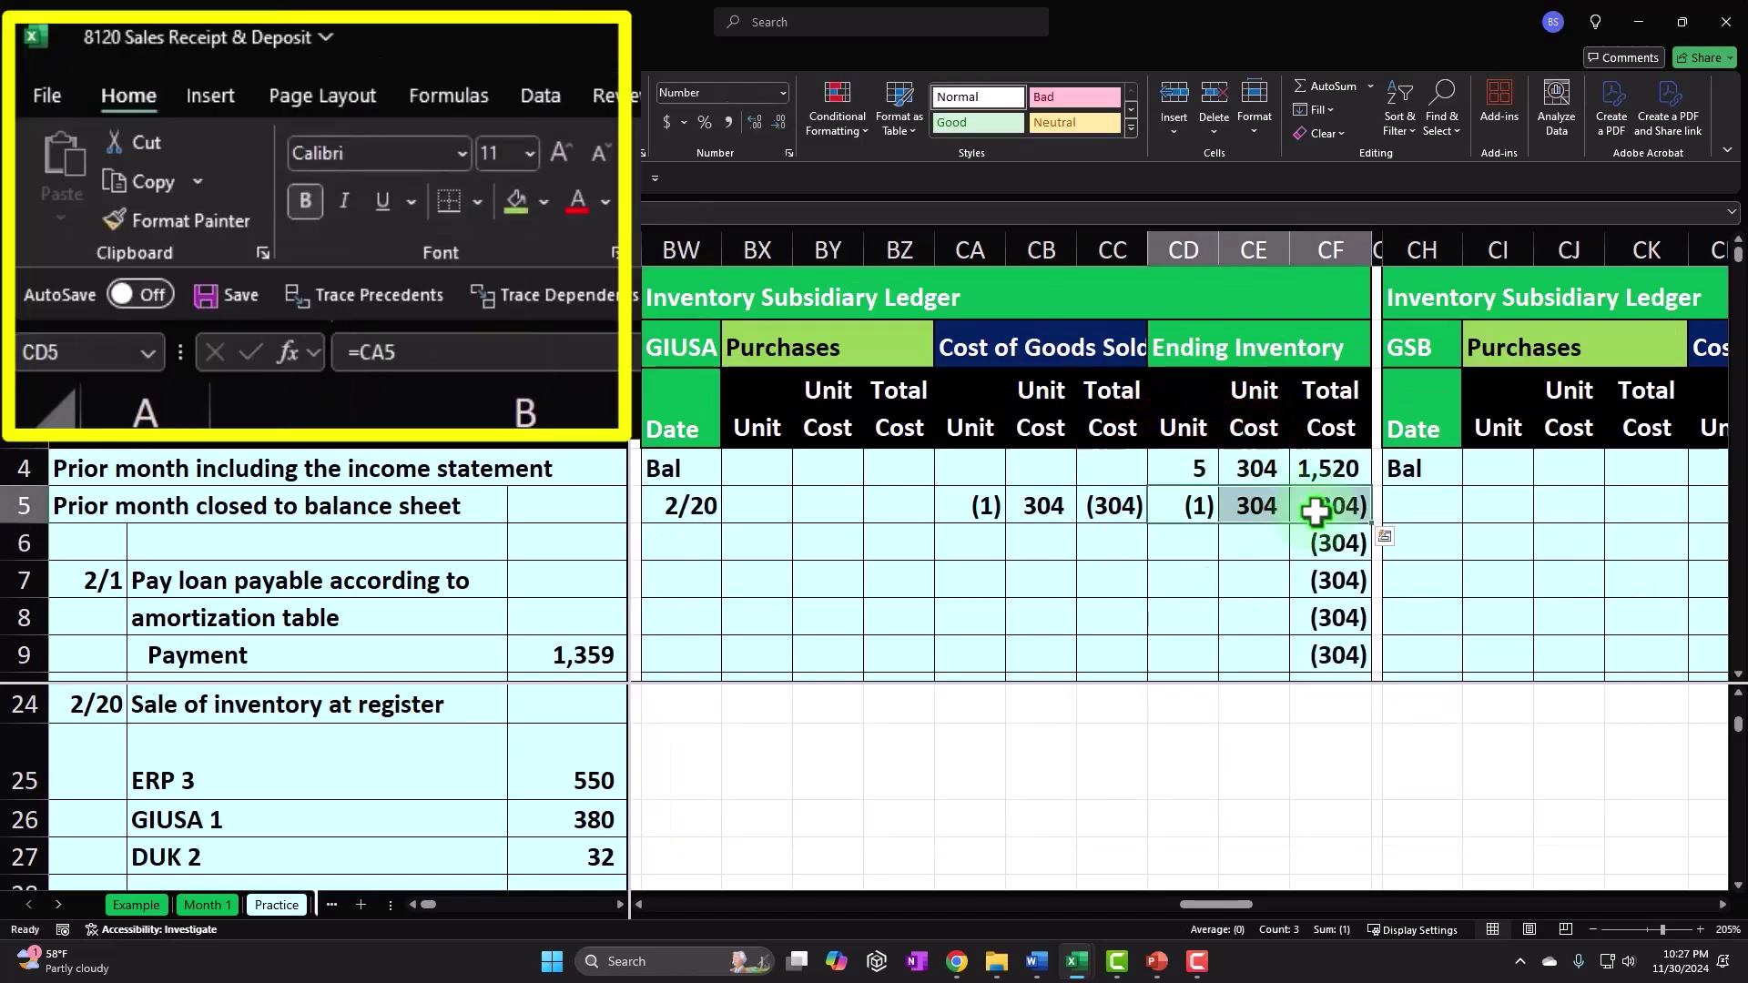
{"action": "left_click", "coordinate": [369, 195]}
{"action": "left_click", "coordinate": [369, 196]}
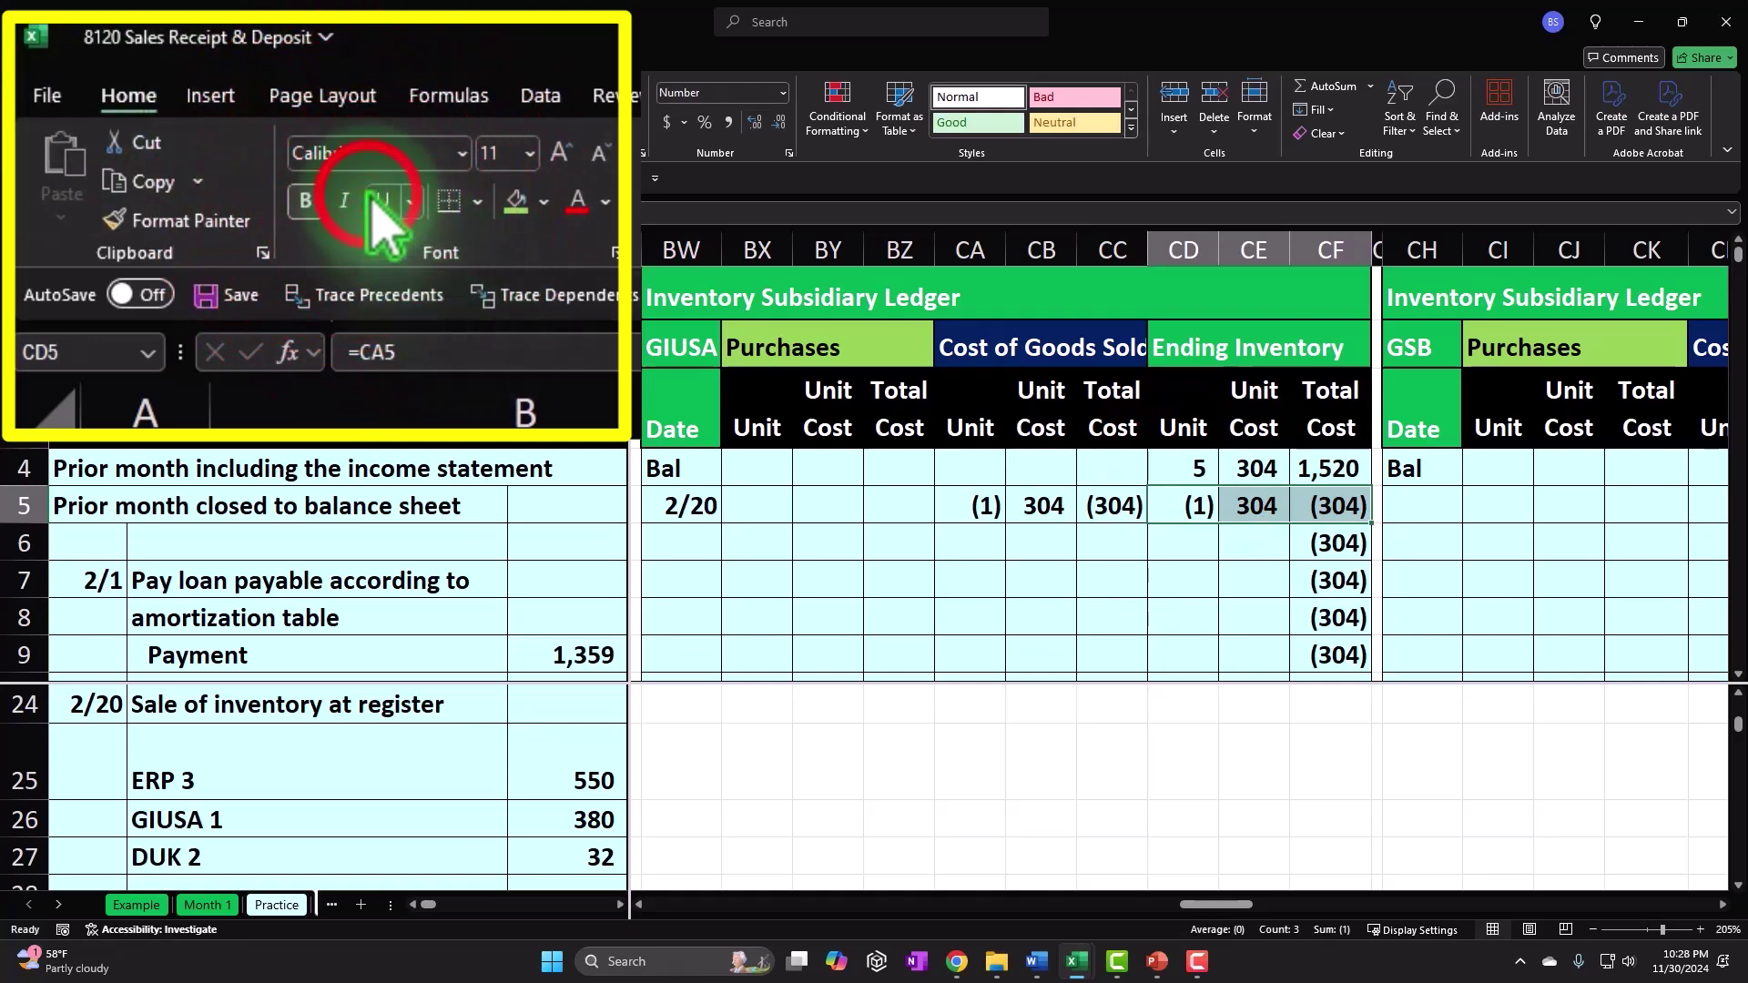
Step: Sum CD4:CD5 in CD6 for the remaining GIUSA units and carry the unit cost down into CE6
{"action": "key", "text": "Down"}
{"action": "key", "text": "Left"}
{"action": "type", "text": "=sum("}
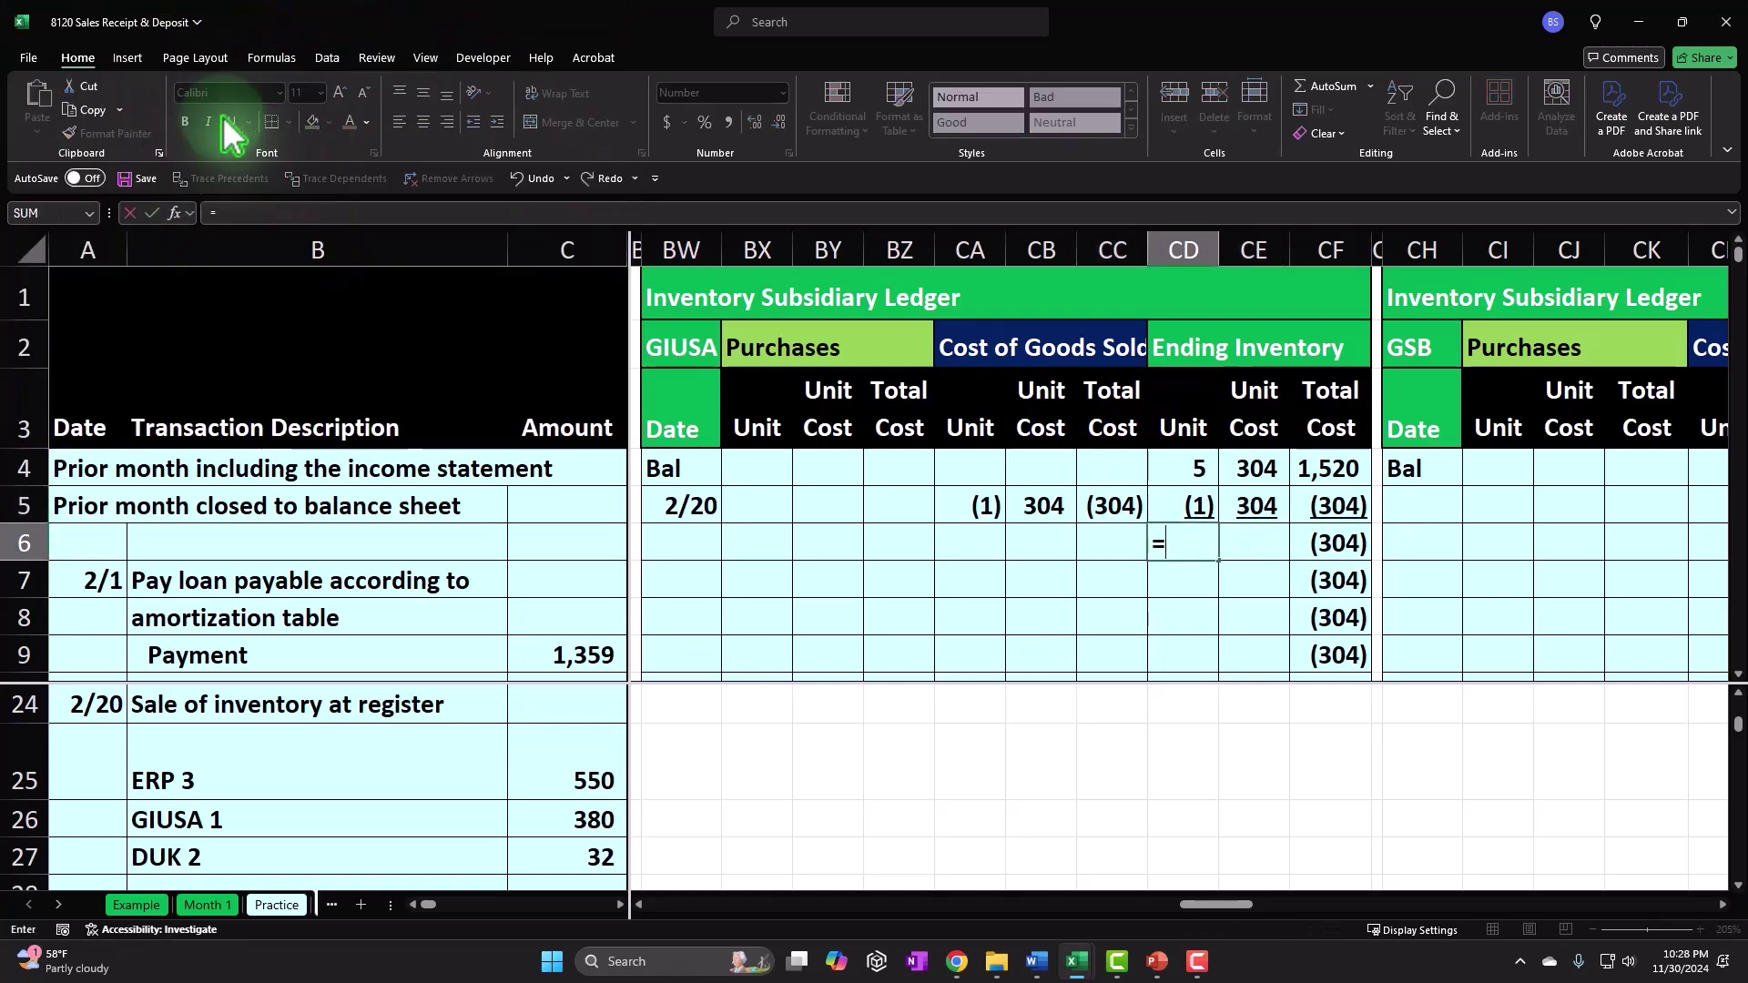
{"action": "key", "text": "Up"}
{"action": "key", "text": "Up"}
{"action": "key", "text": "shift+Down"}
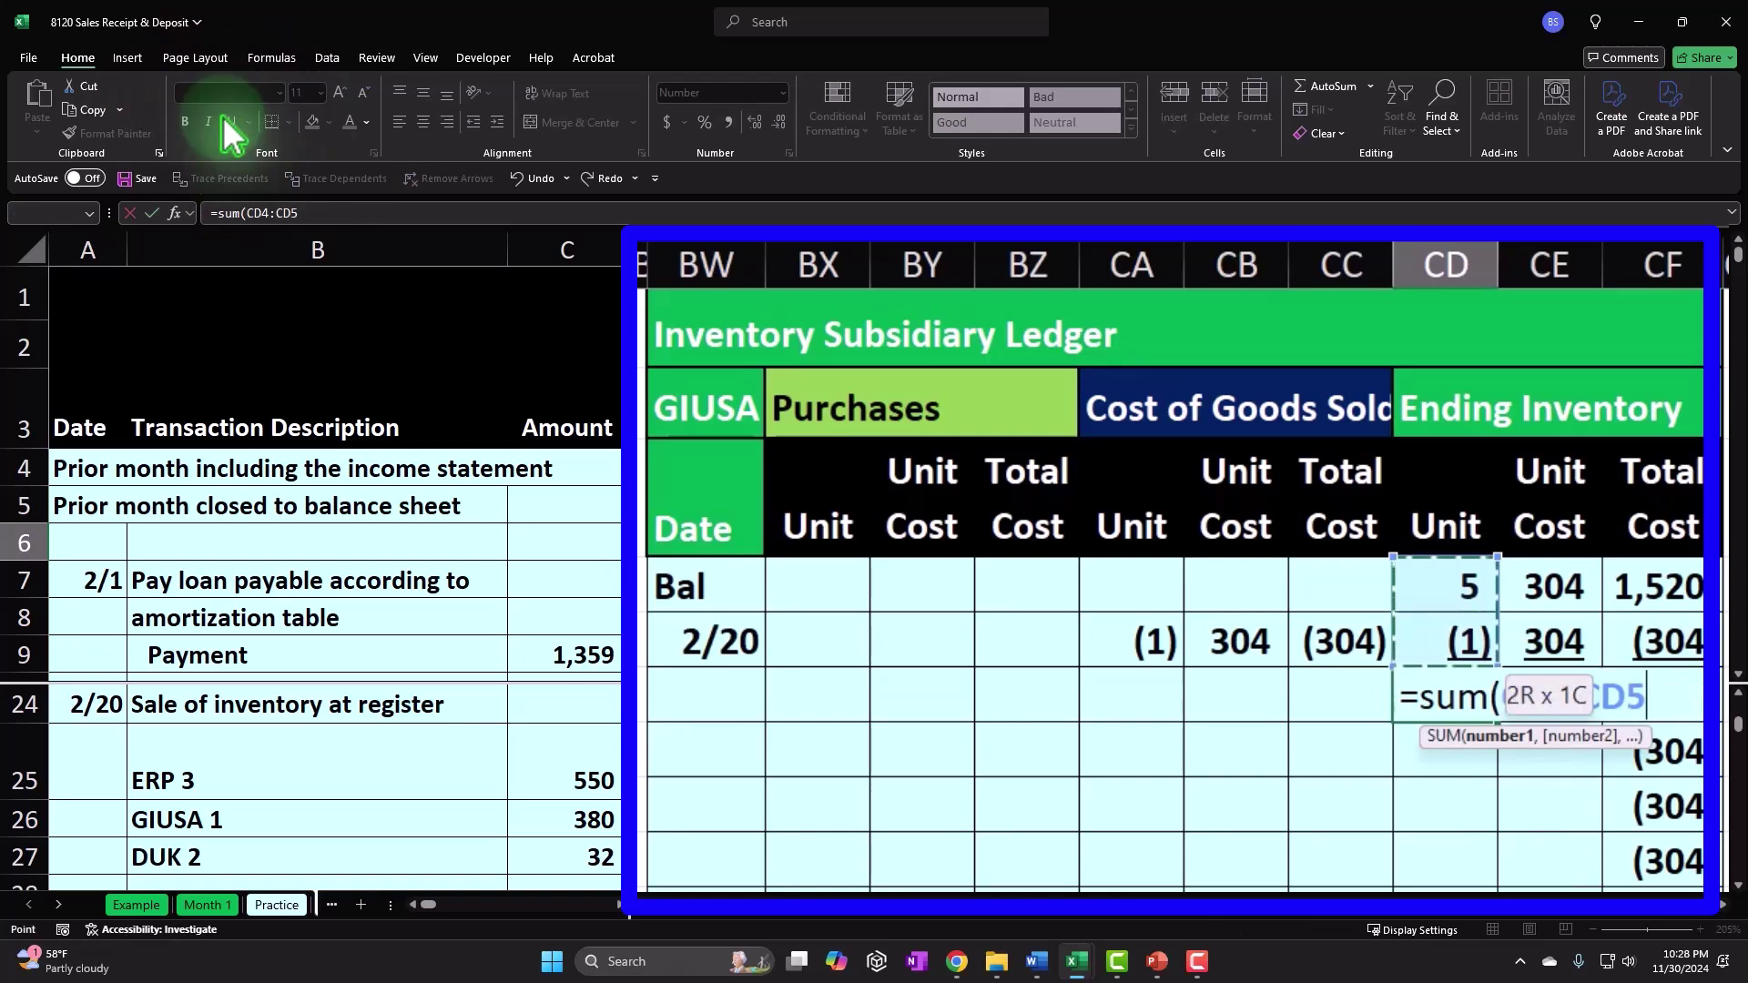
{"action": "key", "text": "Return"}
{"action": "key", "text": "Right"}
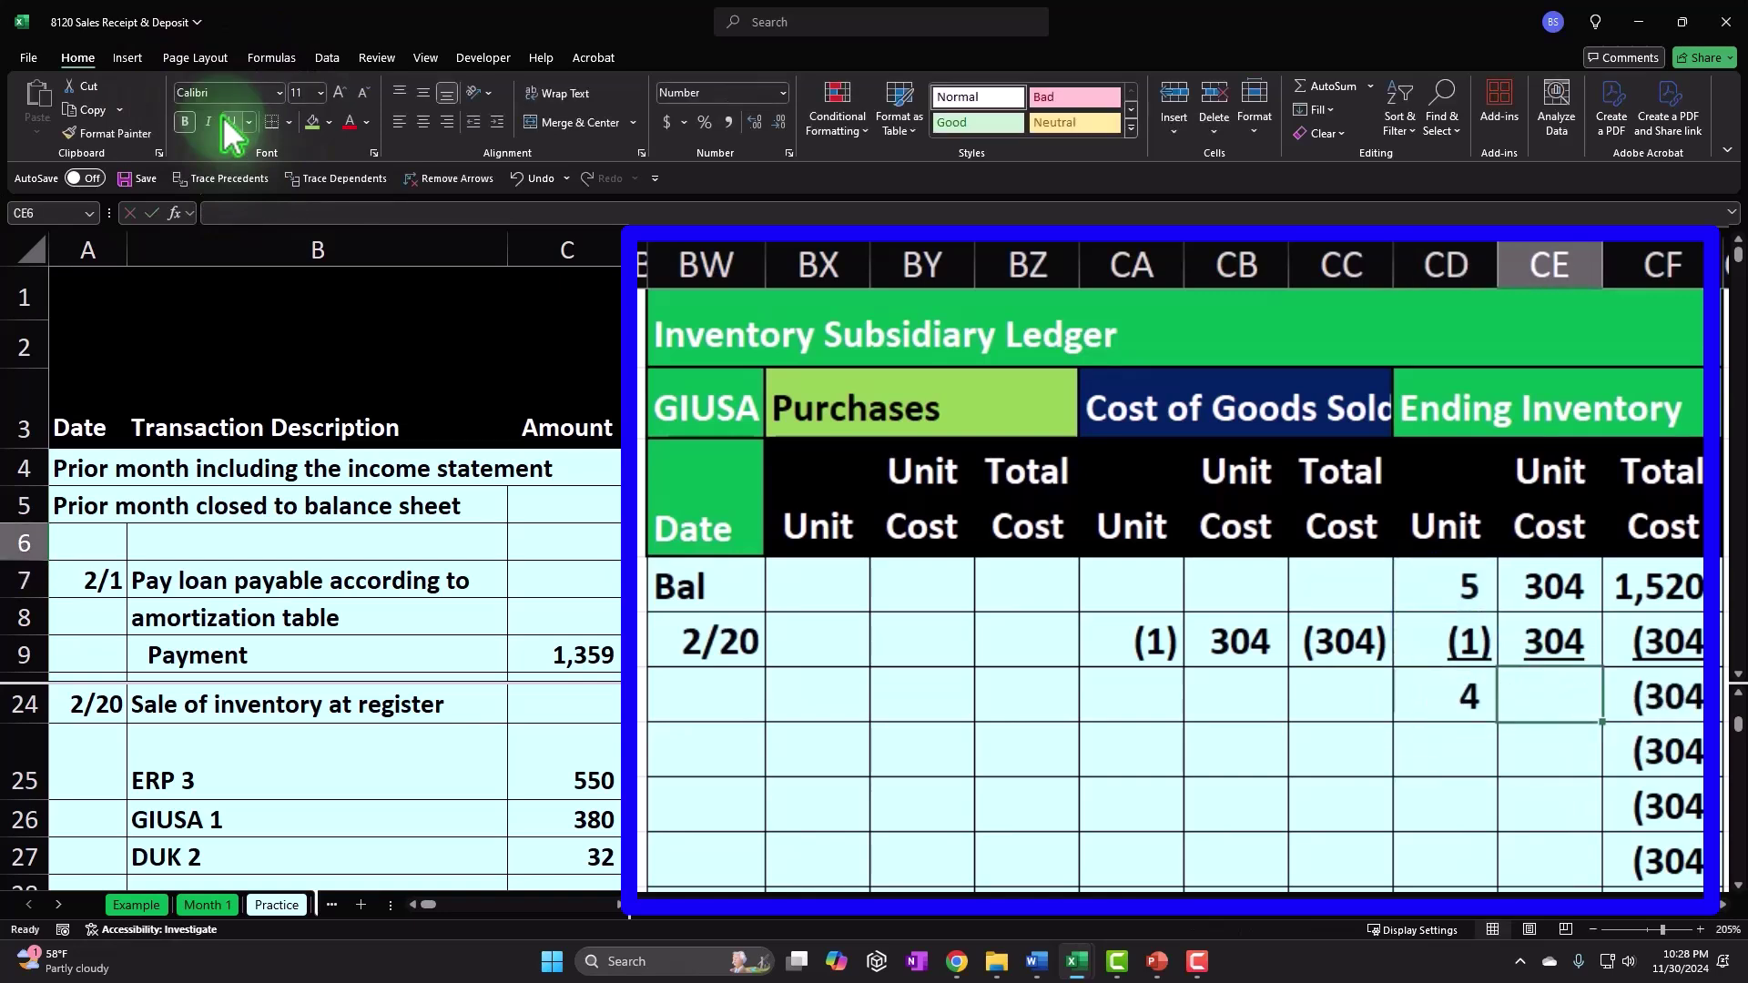
{"action": "type", "text": "="}
{"action": "key", "text": "Return"}
Step: Calculate the remaining GIUSA inventory's total cost in CF6 as CD6*CE6
{"action": "key", "text": "Right"}
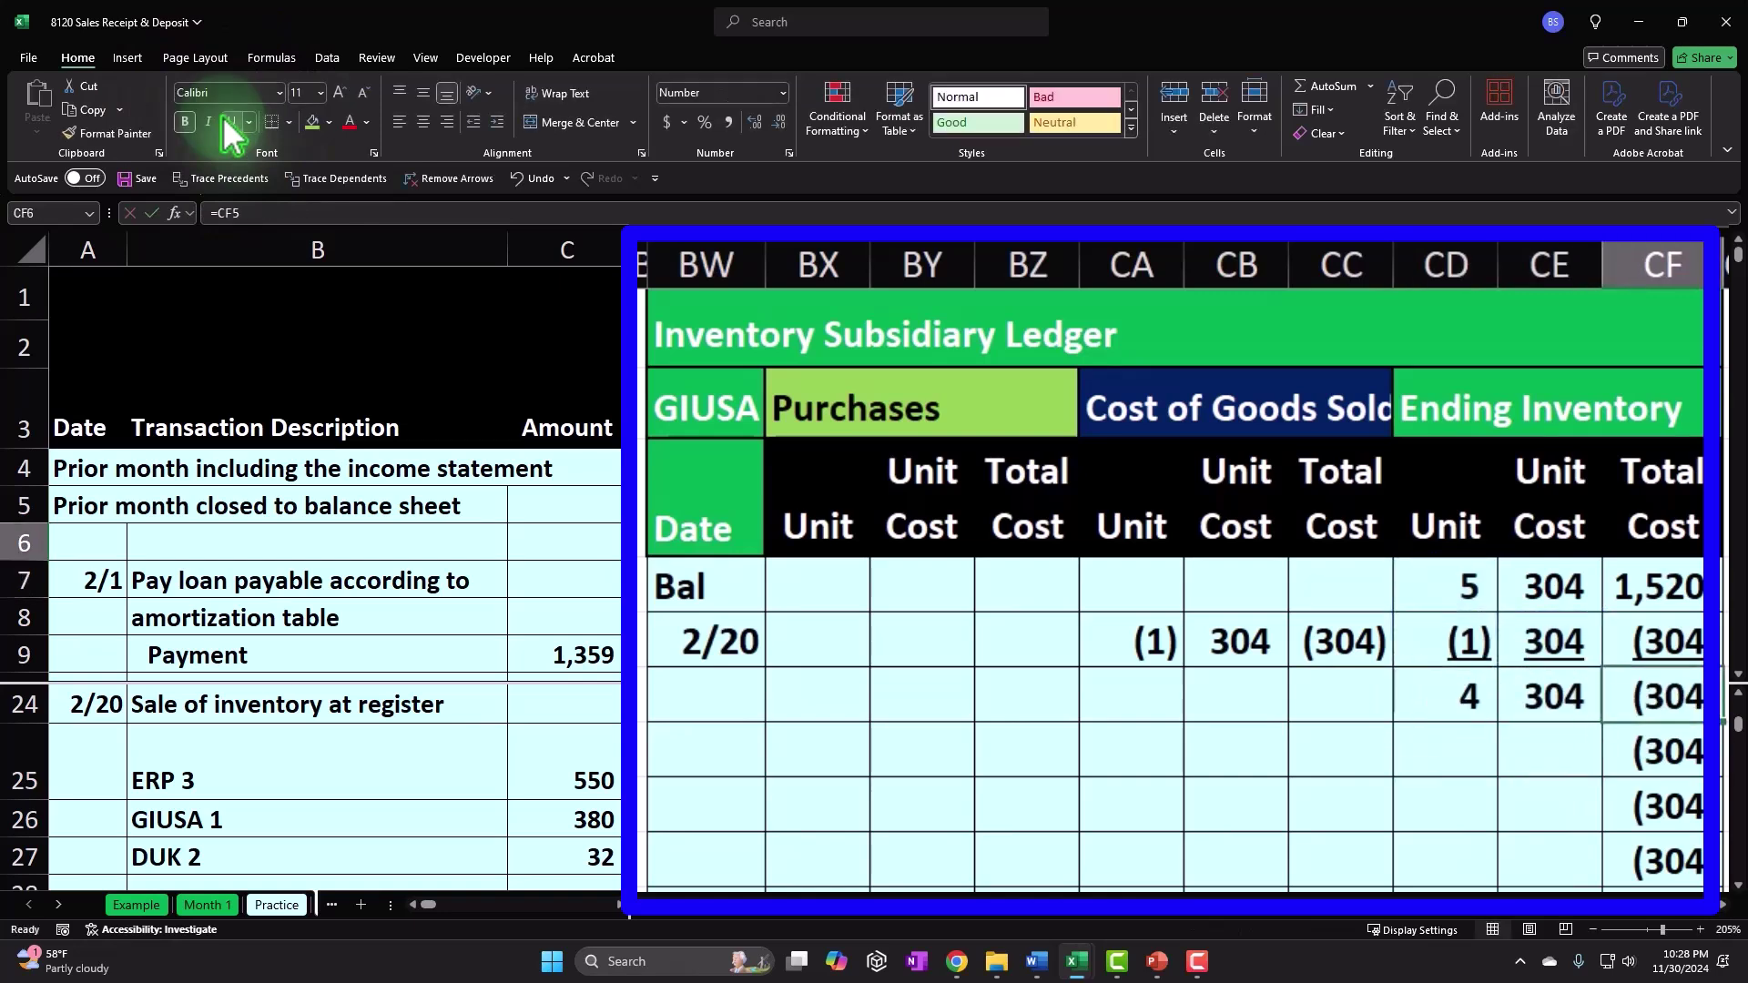
{"action": "type", "text": "="}
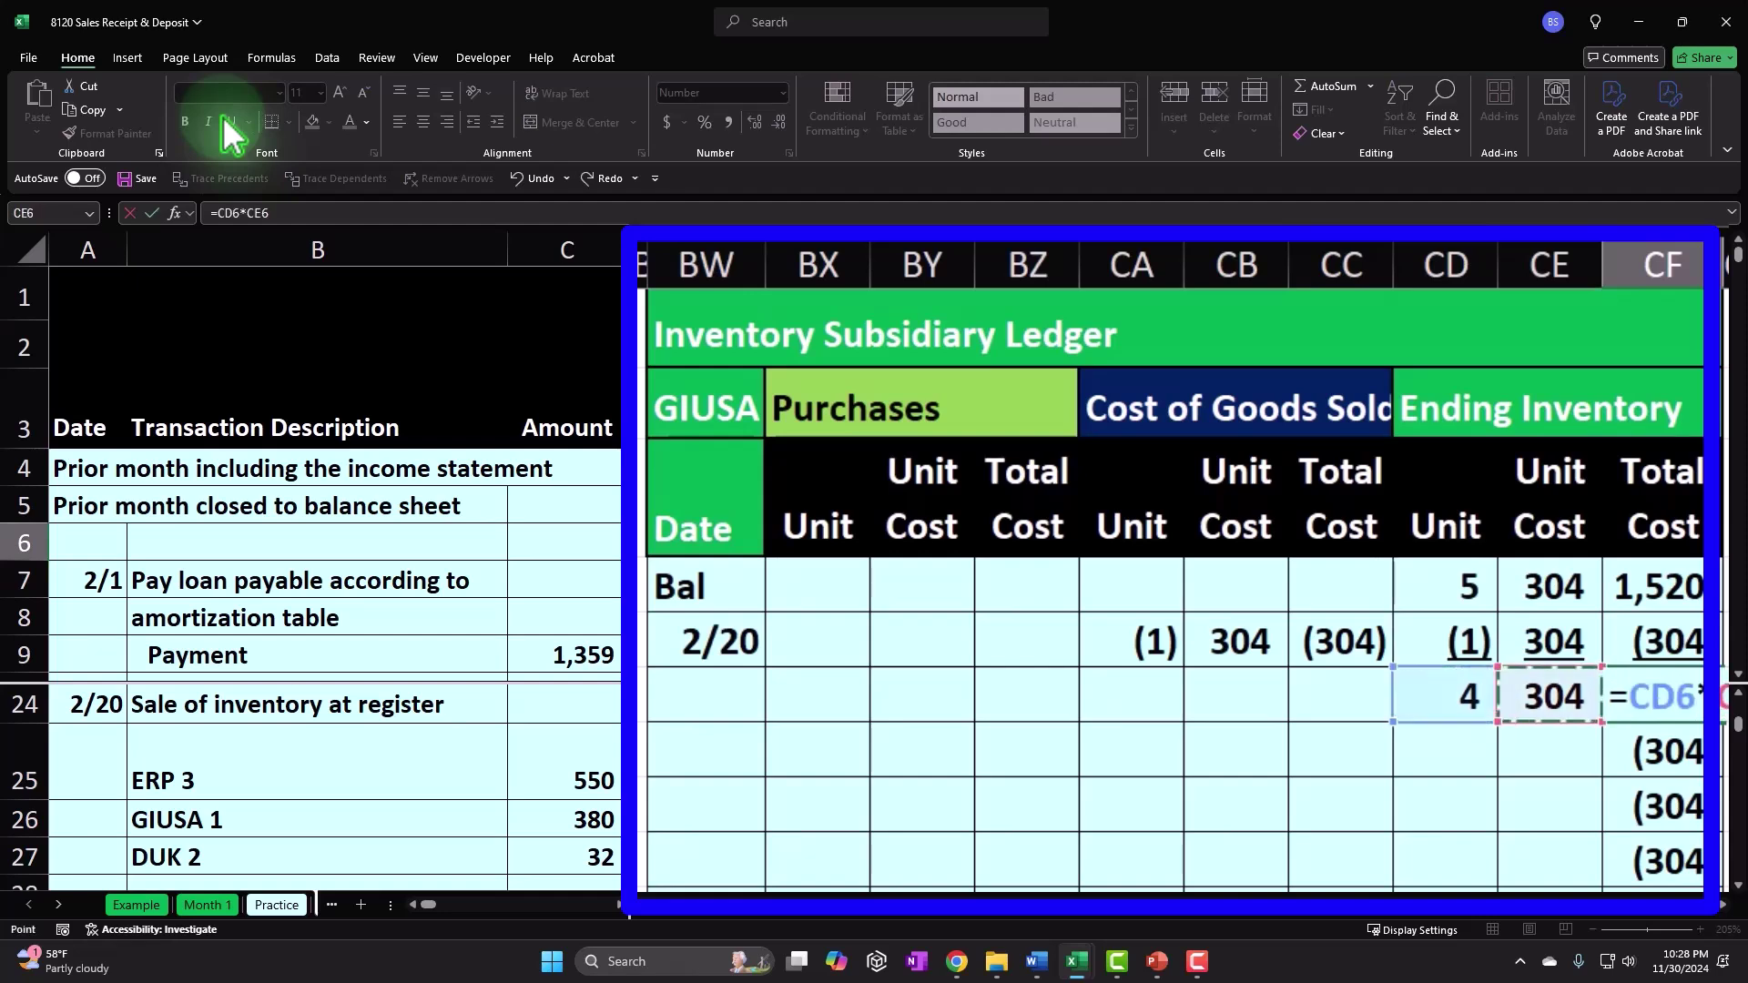
{"action": "key", "text": "Return"}
Step: Shade the GIUSA cost of goods sold cells CA5:CC5 light green
{"action": "left_click_drag", "start_coordinate": [1154, 661], "coordinate": [1243, 641]}
{"action": "right_click", "coordinate": [1079, 507]}
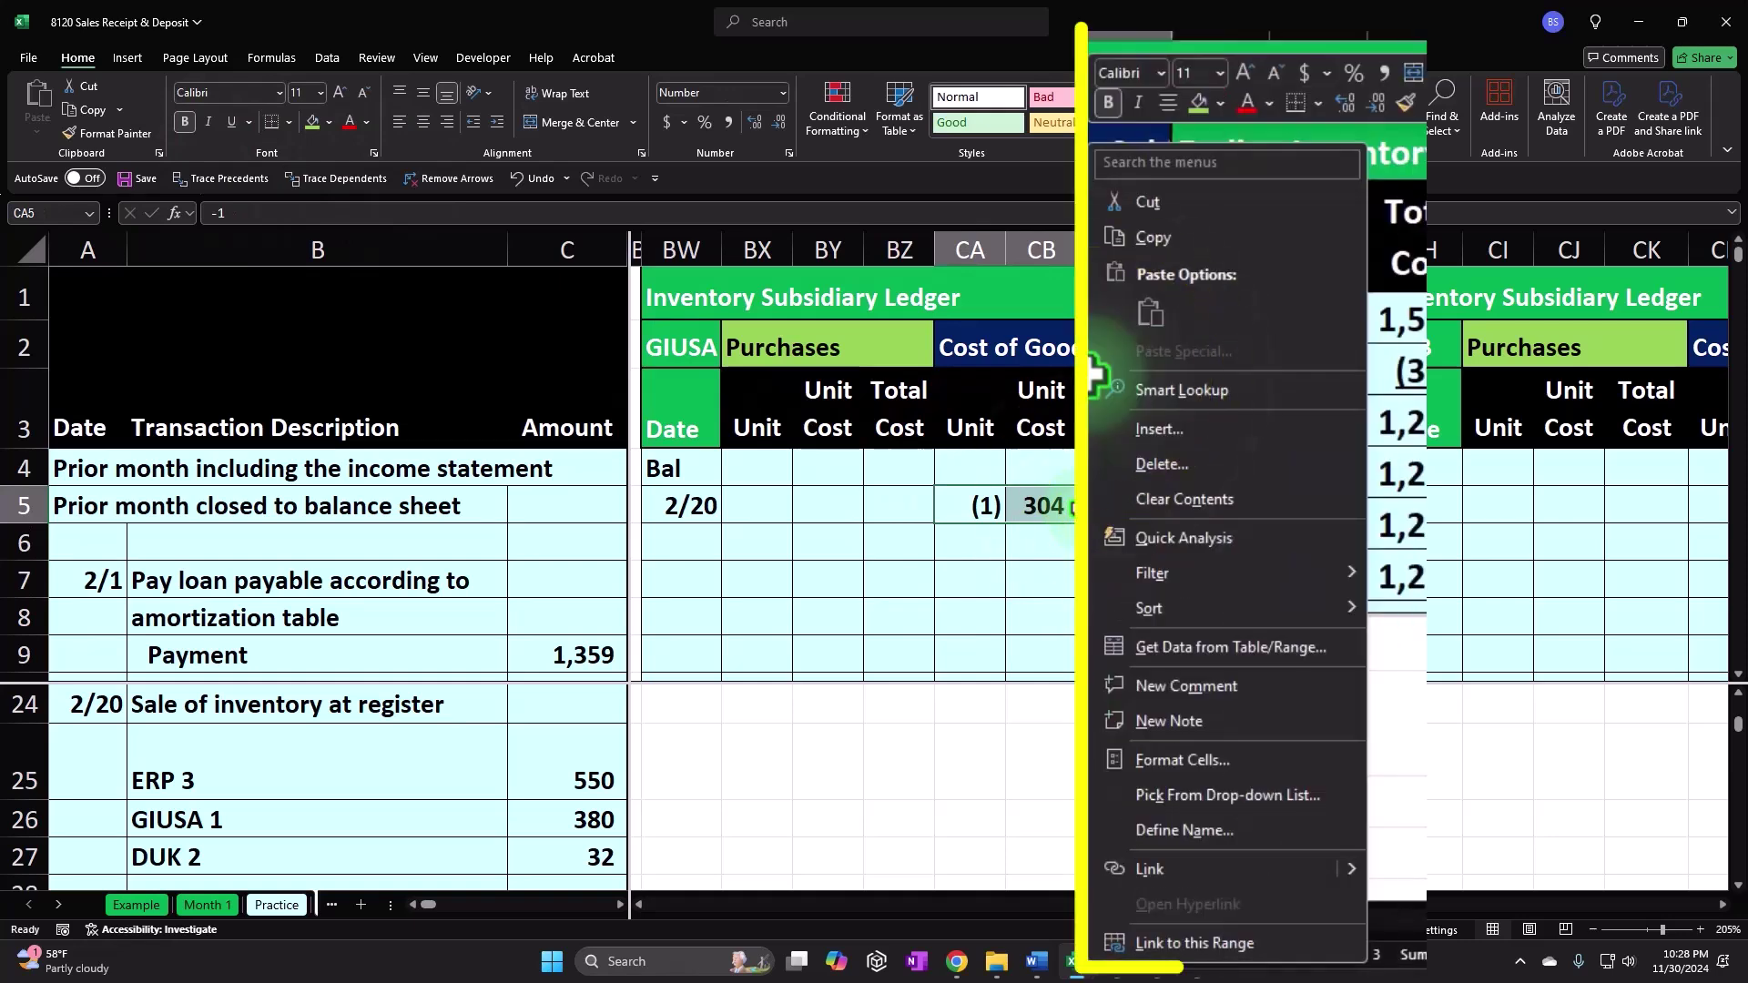
{"action": "left_click", "coordinate": [1200, 101]}
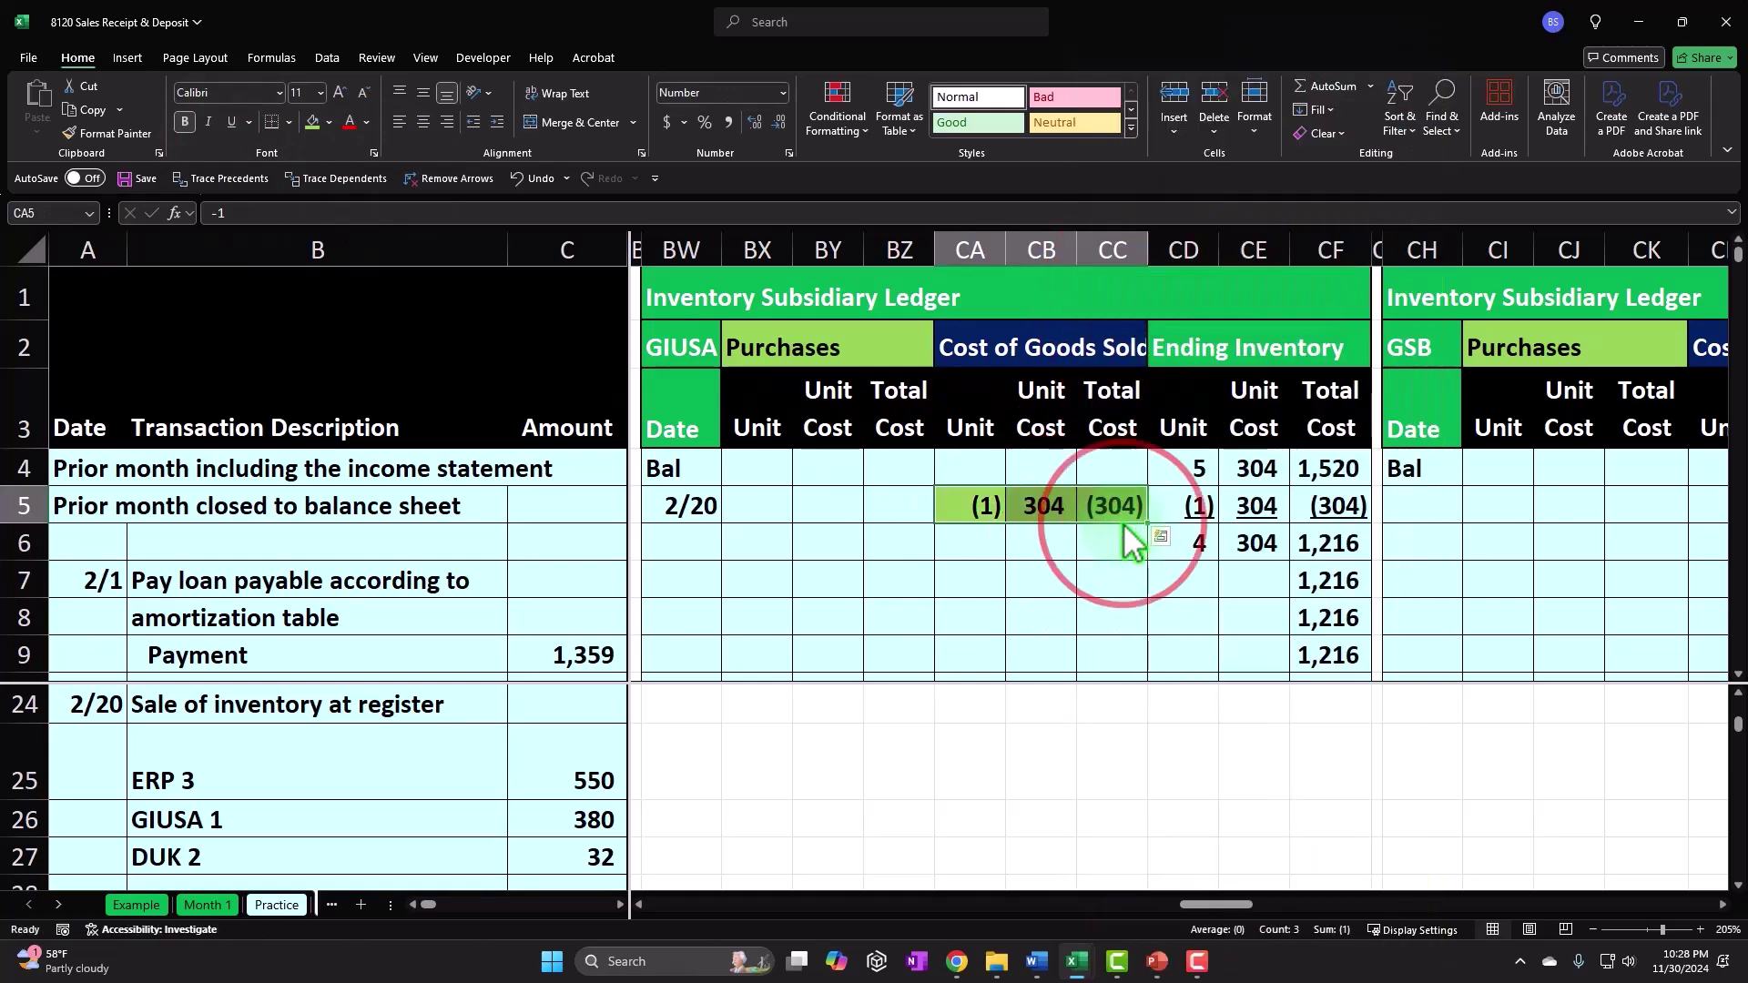
Step: In the DUK inventory subsidiary ledger, enter the 2/20 sale date in BW16 by linking it to A24
{"action": "scroll", "coordinate": [1120, 523], "scroll_direction": "down", "scroll_amount": 4}
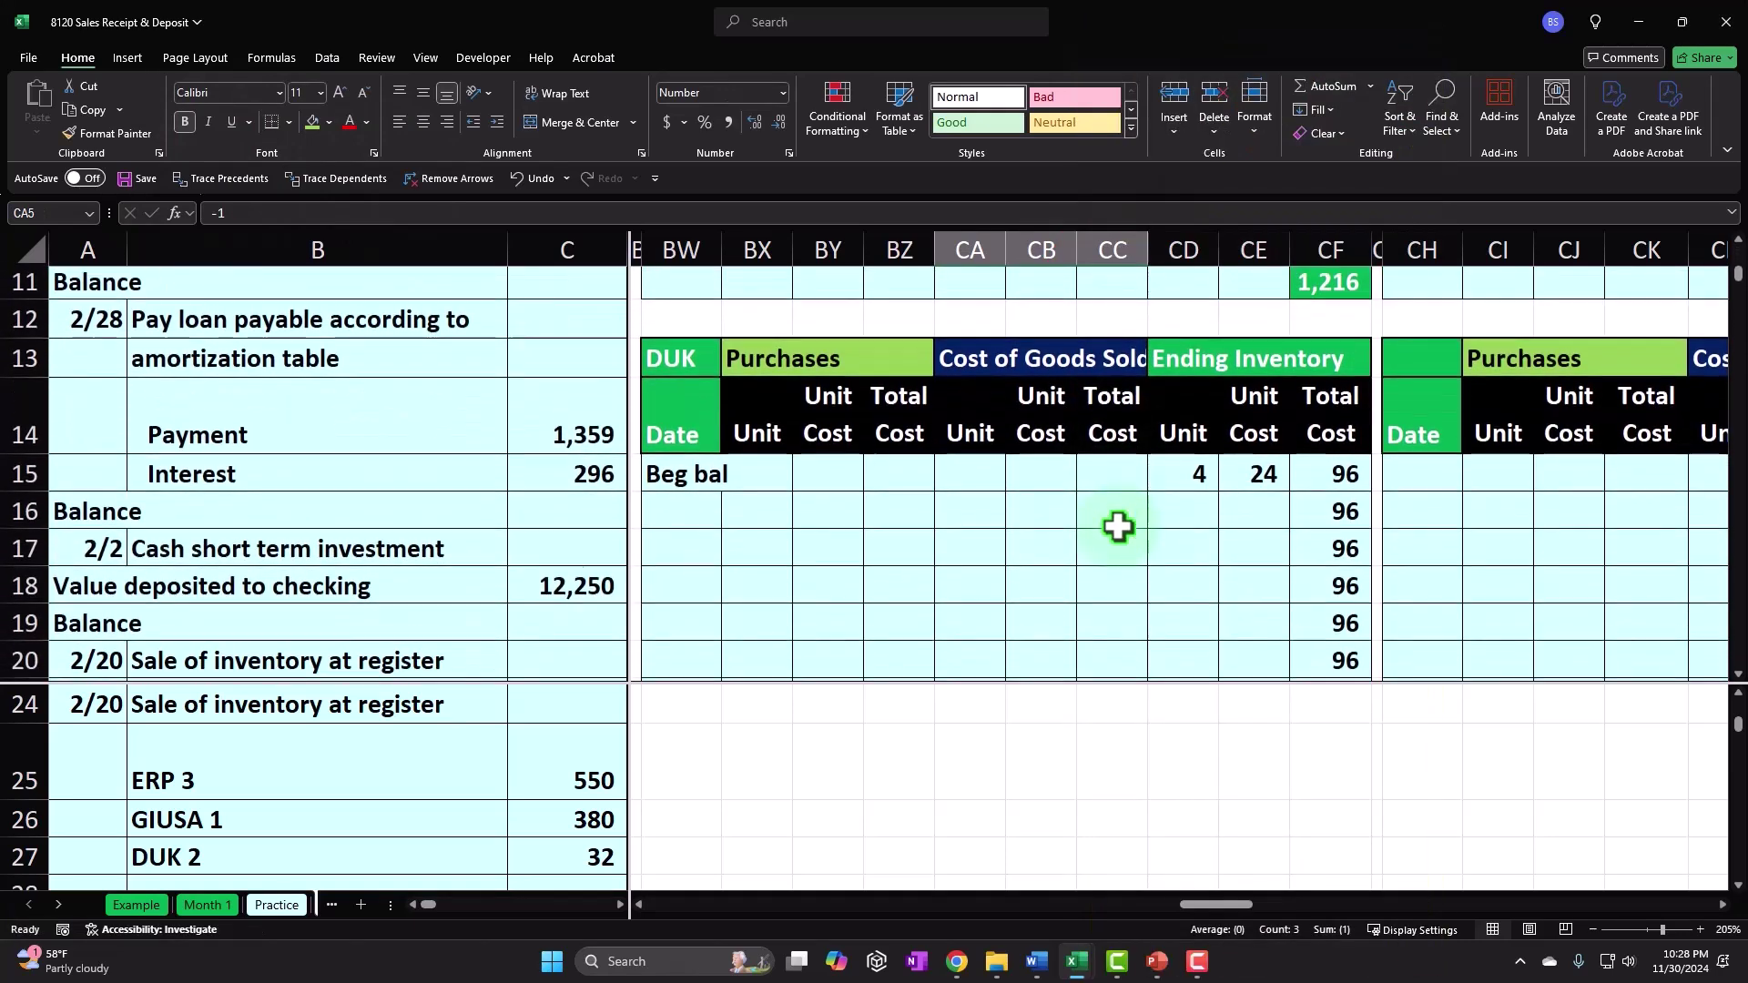
{"action": "left_click", "coordinate": [702, 511]}
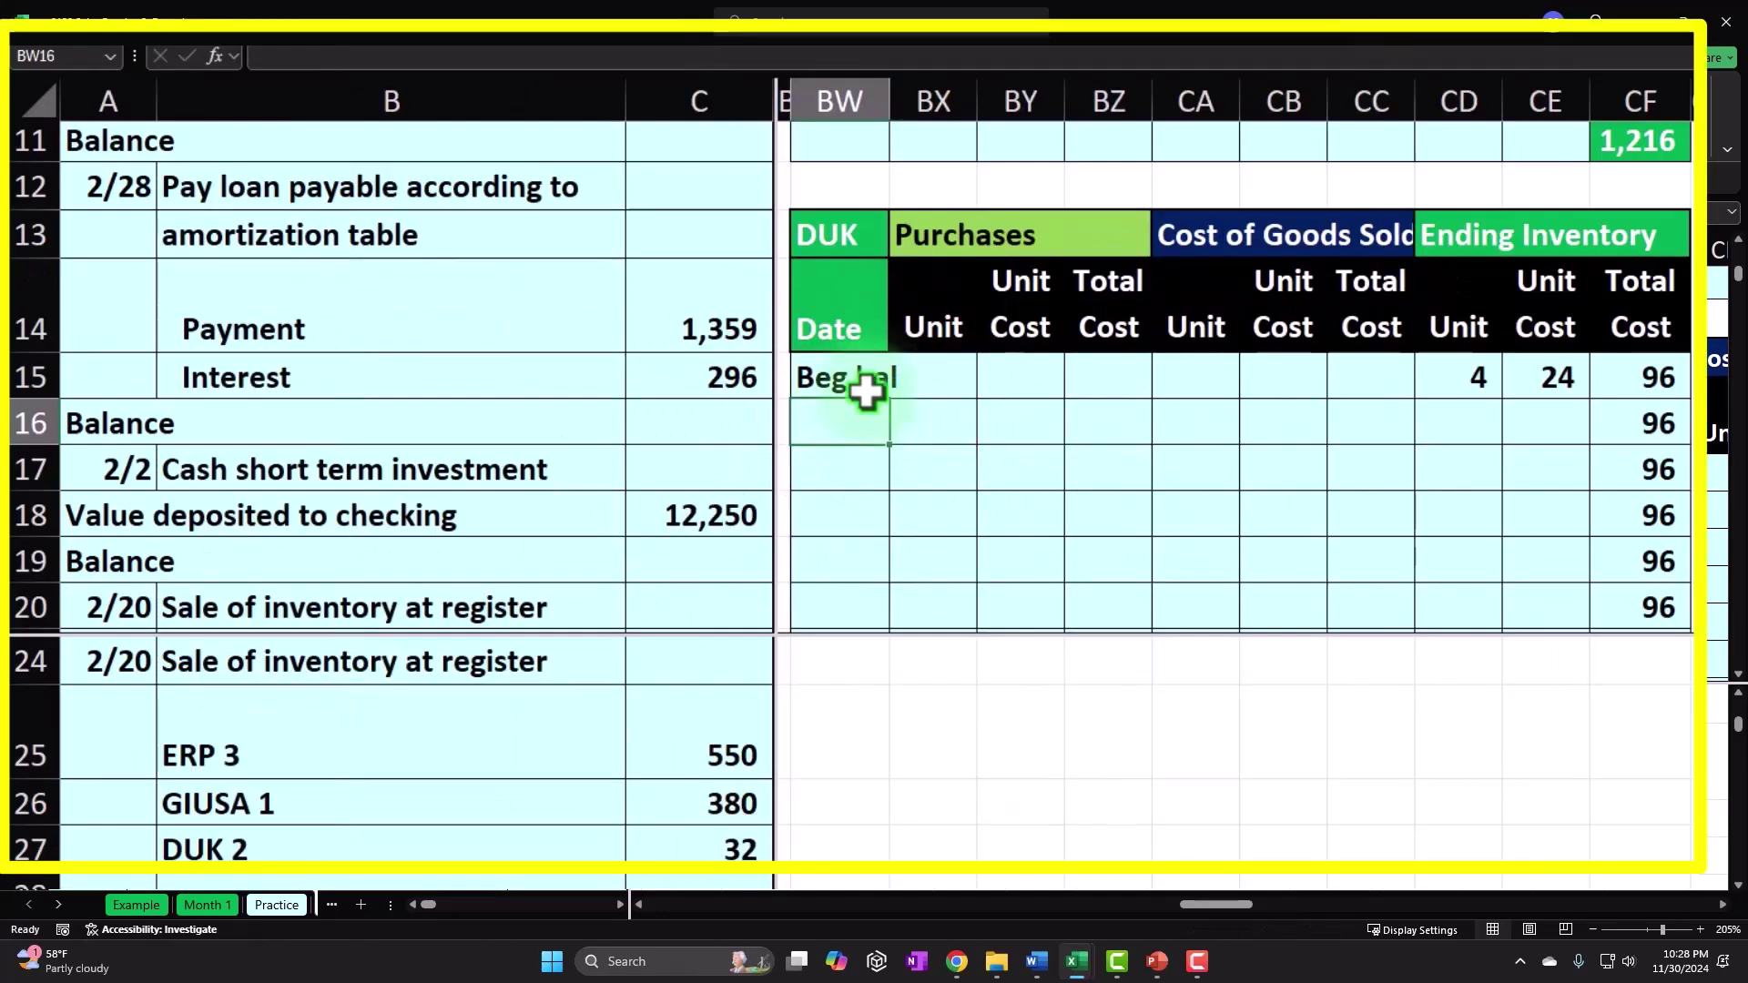
{"action": "type", "text": "="}
{"action": "left_click", "coordinate": [139, 664]}
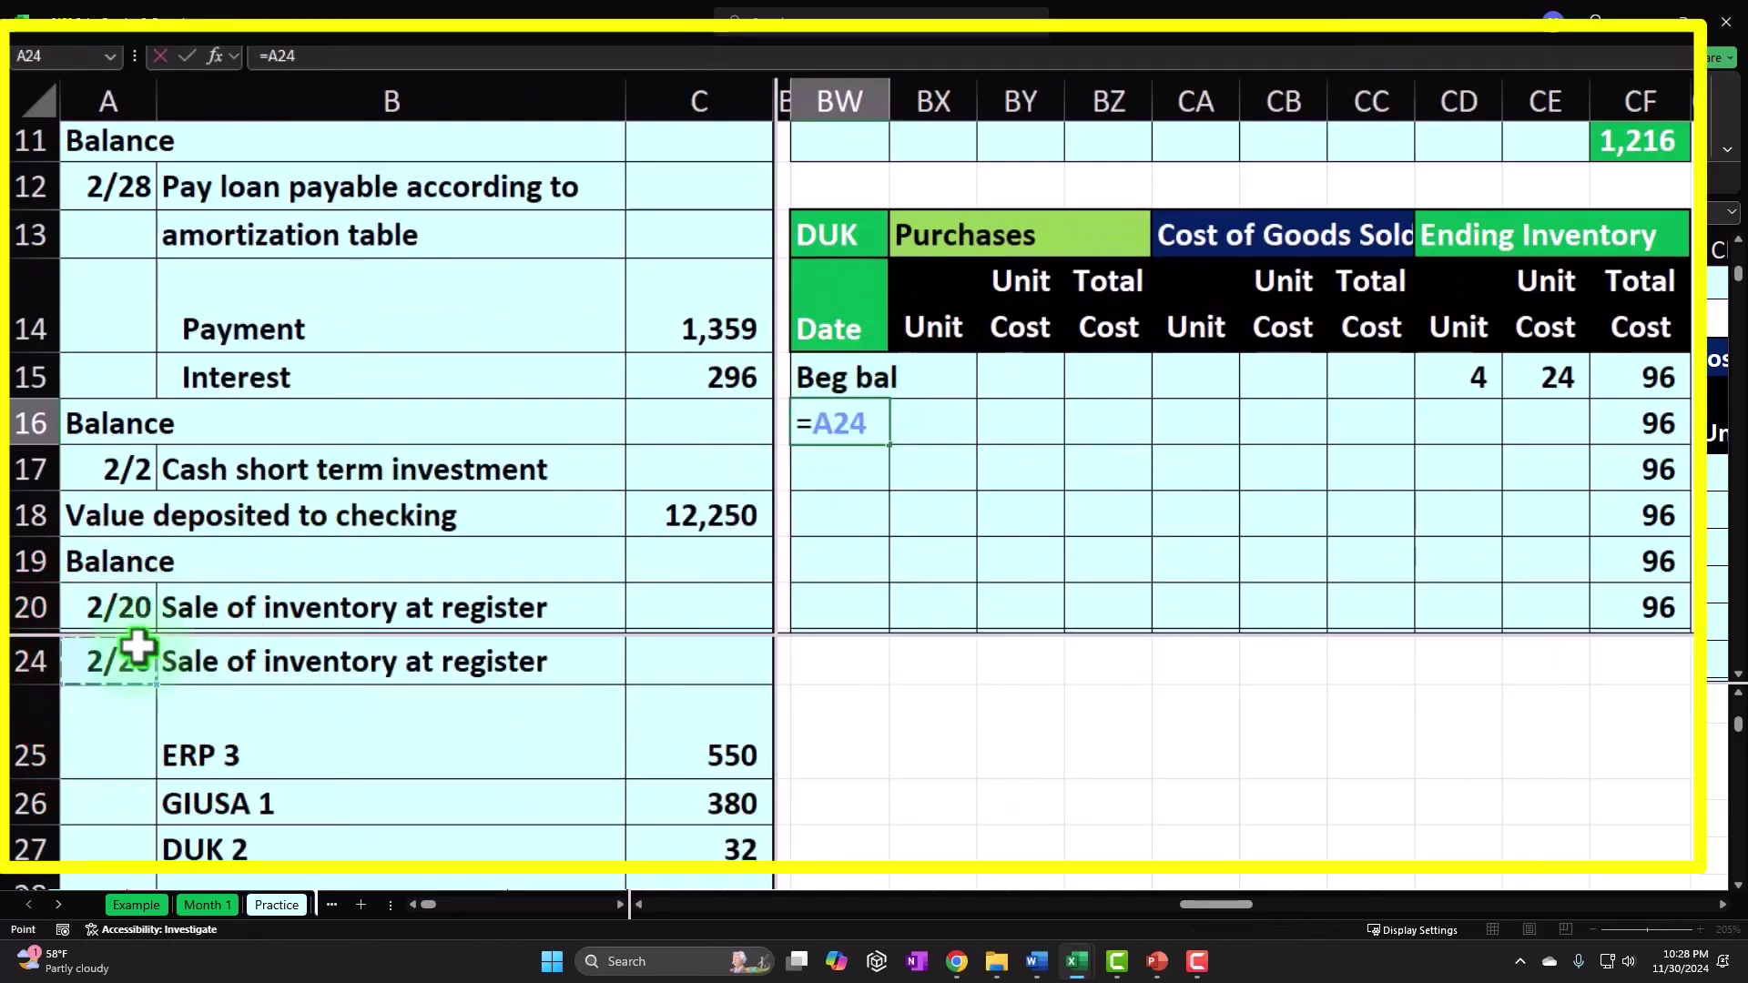
{"action": "key", "text": "Return"}
Step: Enter 2 as the DUK units sold in CA16 and link the unit cost in CB16 to CE15
{"action": "key", "text": "Right"}
{"action": "key", "text": "Right"}
{"action": "key", "text": "Right"}
{"action": "key", "text": "Right"}
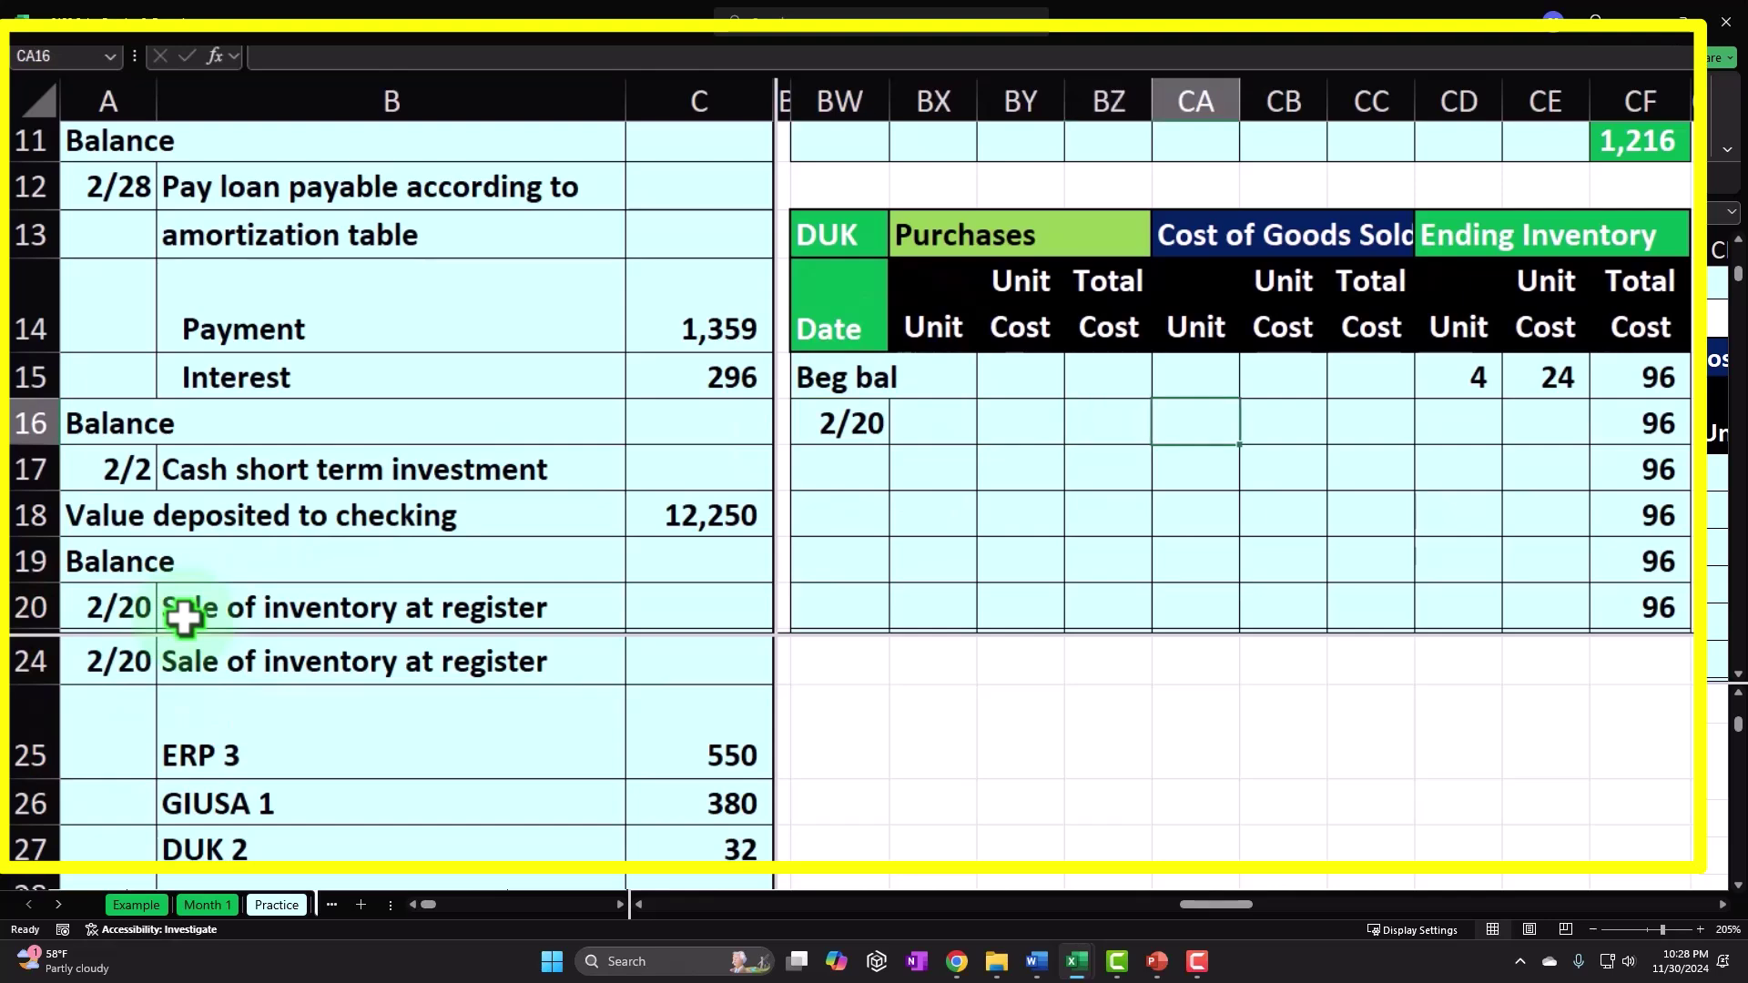
{"action": "type", "text": "2"}
{"action": "key", "text": "Tab"}
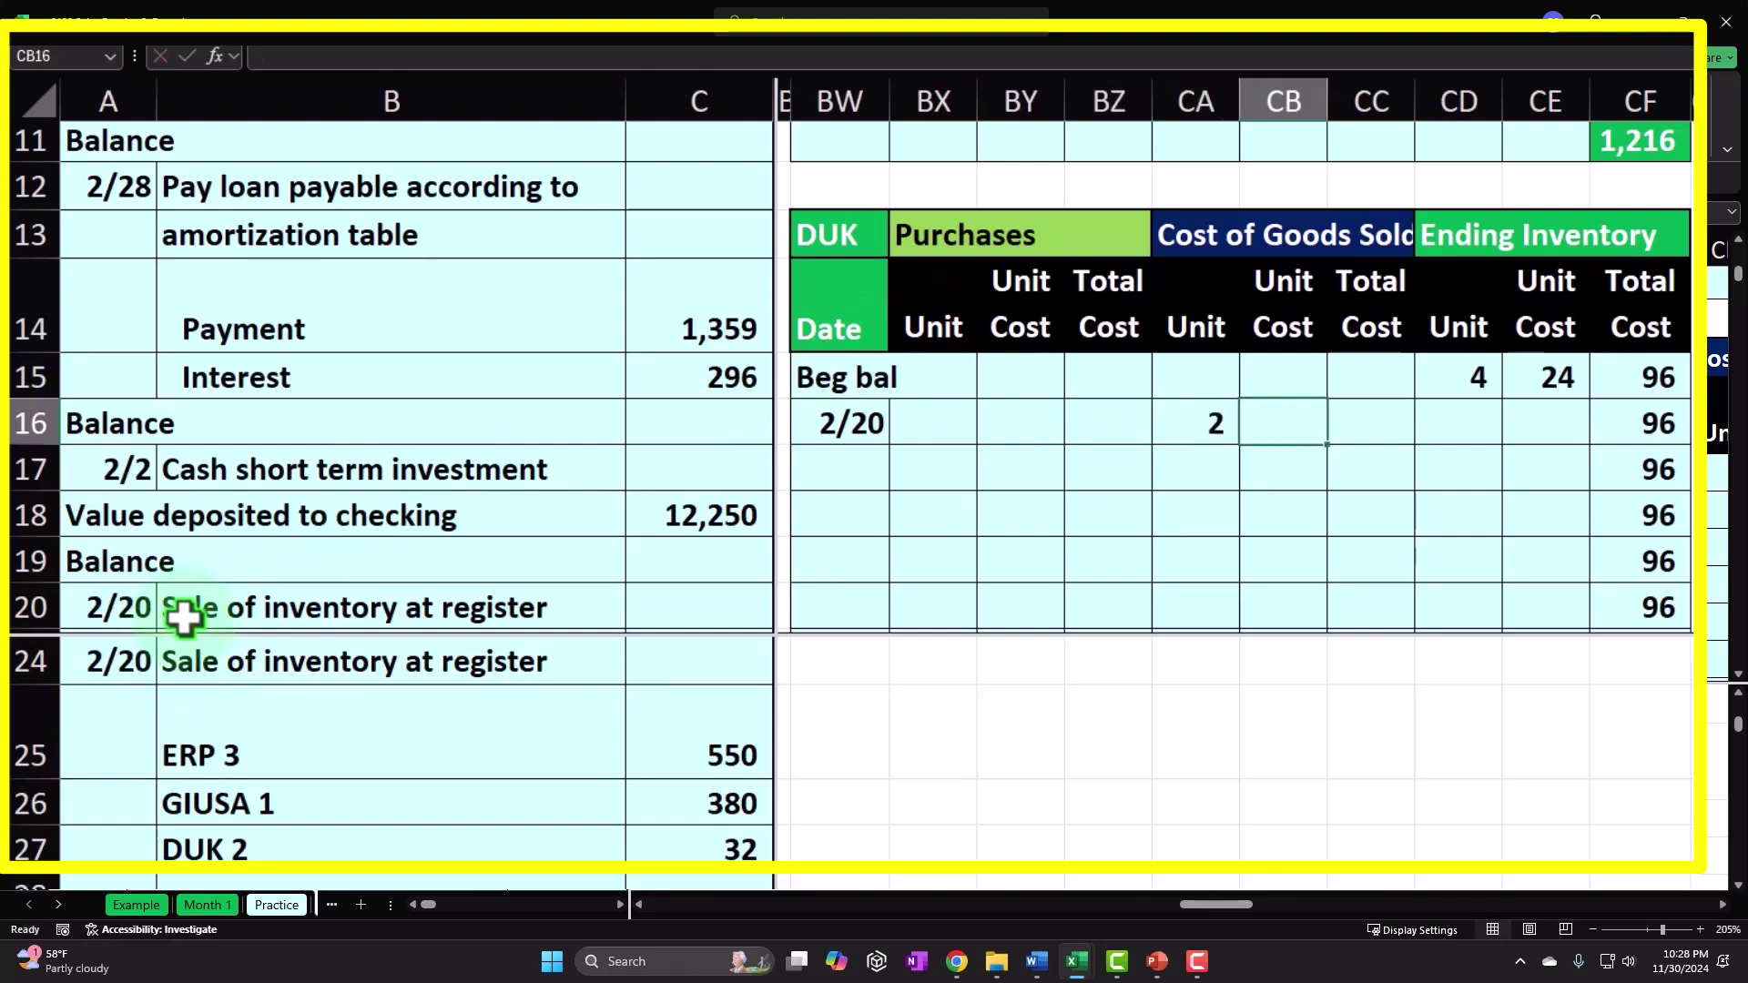
{"action": "type", "text": "="}
{"action": "left_click", "coordinate": [1563, 382]}
{"action": "key", "text": "Return"}
{"action": "key", "text": "Up"}
{"action": "key", "text": "Right"}
{"action": "key", "text": "Right"}
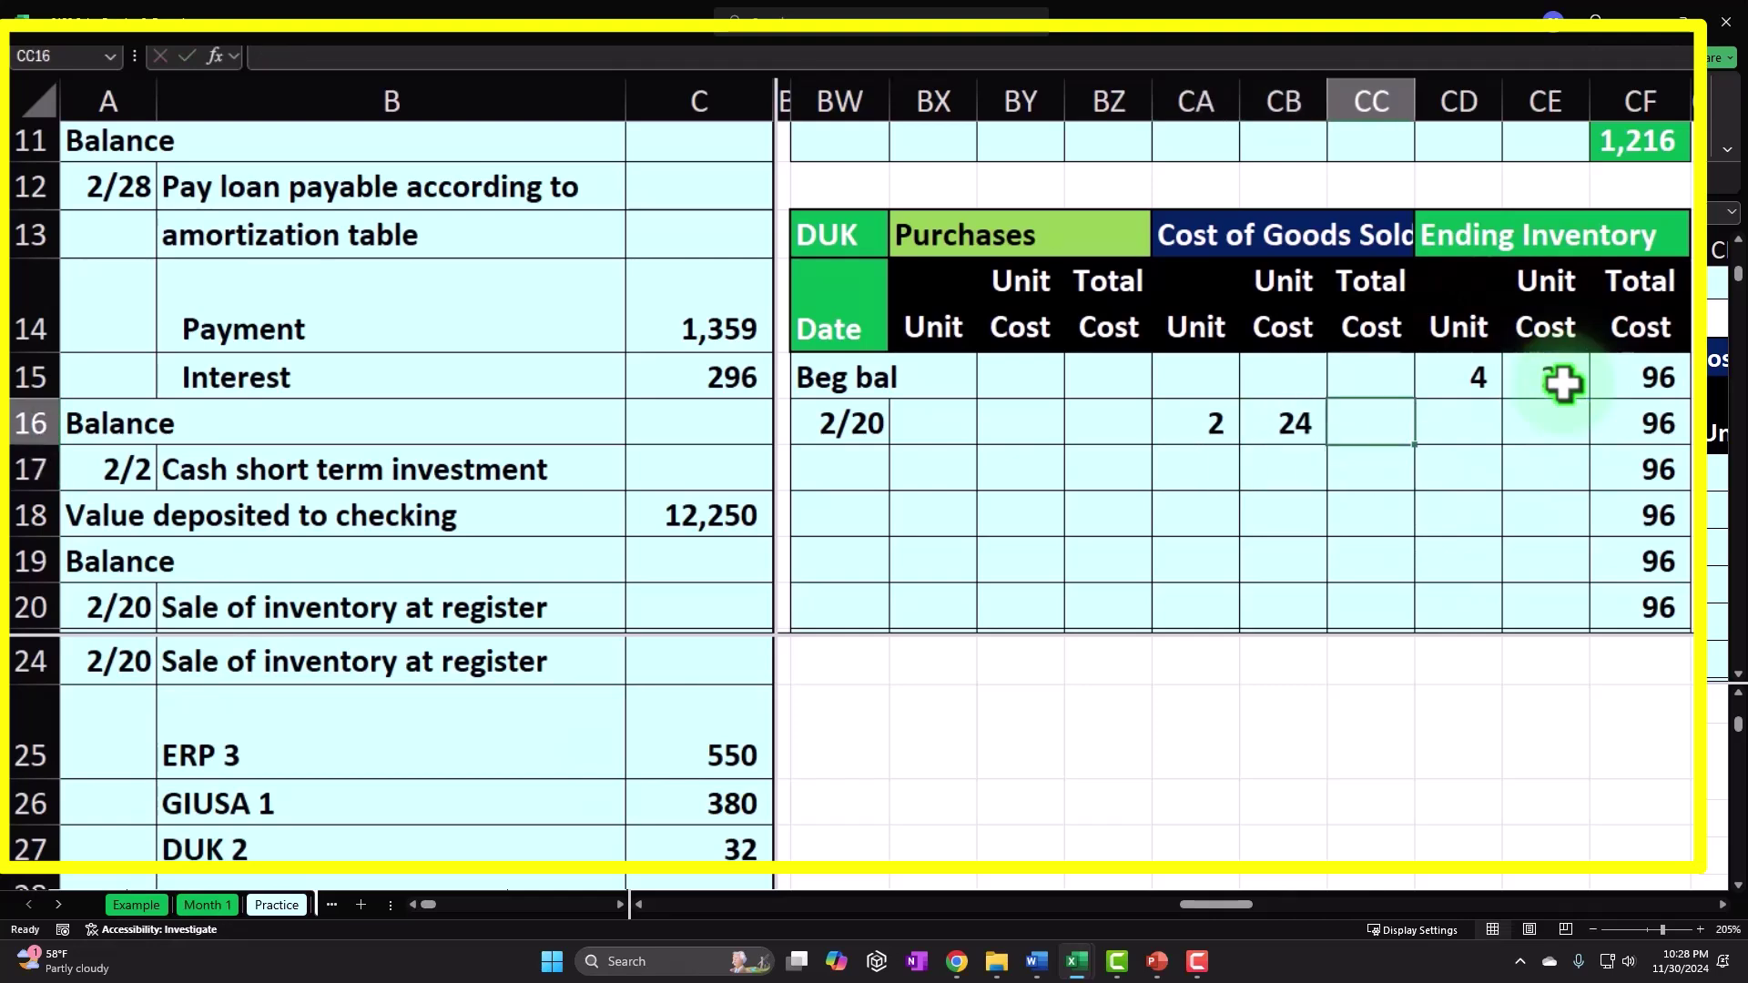
Step: Change the DUK units sold in CA16 to -2 and calculate the total cost of goods sold in CC16 as CA16*CB16
{"action": "key", "text": "Left"}
{"action": "key", "text": "Left"}
{"action": "type", "text": "-2"}
{"action": "key", "text": "Tab"}
{"action": "key", "text": "Right"}
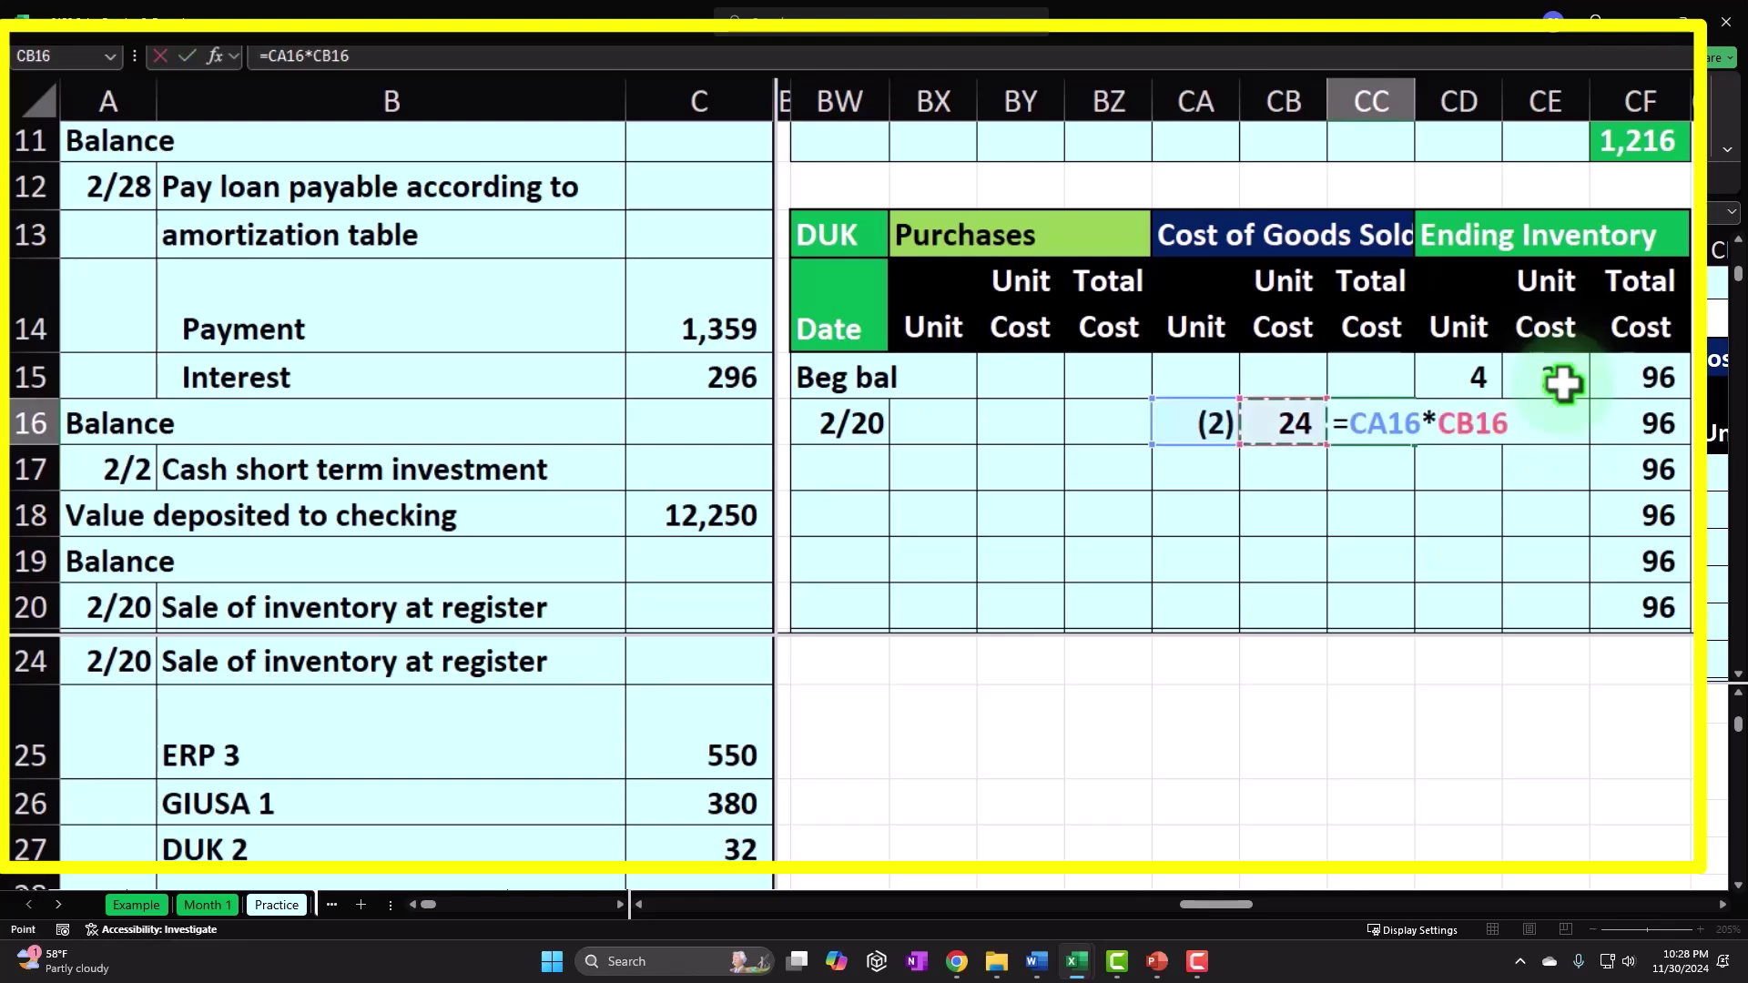
{"action": "key", "text": "Return"}
Step: Under DUK ending inventory in row 16, link the units in CD16 to CA16 and bring the sale's unit cost into CE16
{"action": "key", "text": "Up"}
{"action": "key", "text": "Right"}
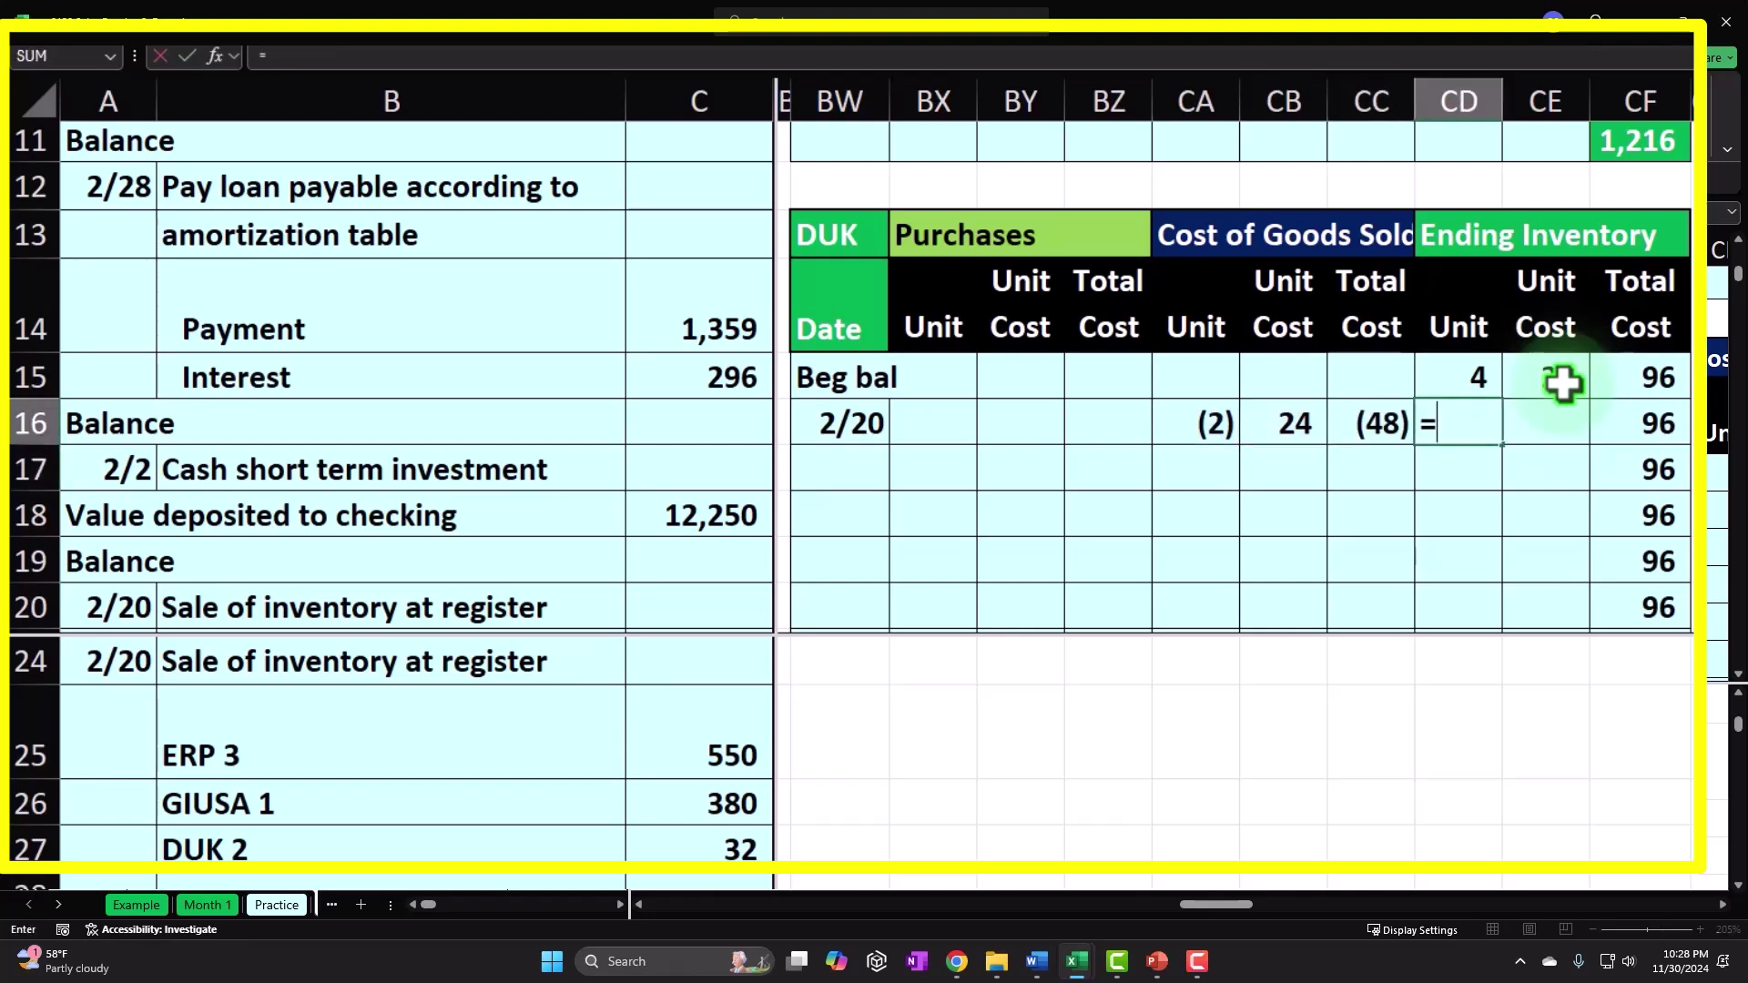
{"action": "key", "text": "Left"}
{"action": "key", "text": "Tab"}
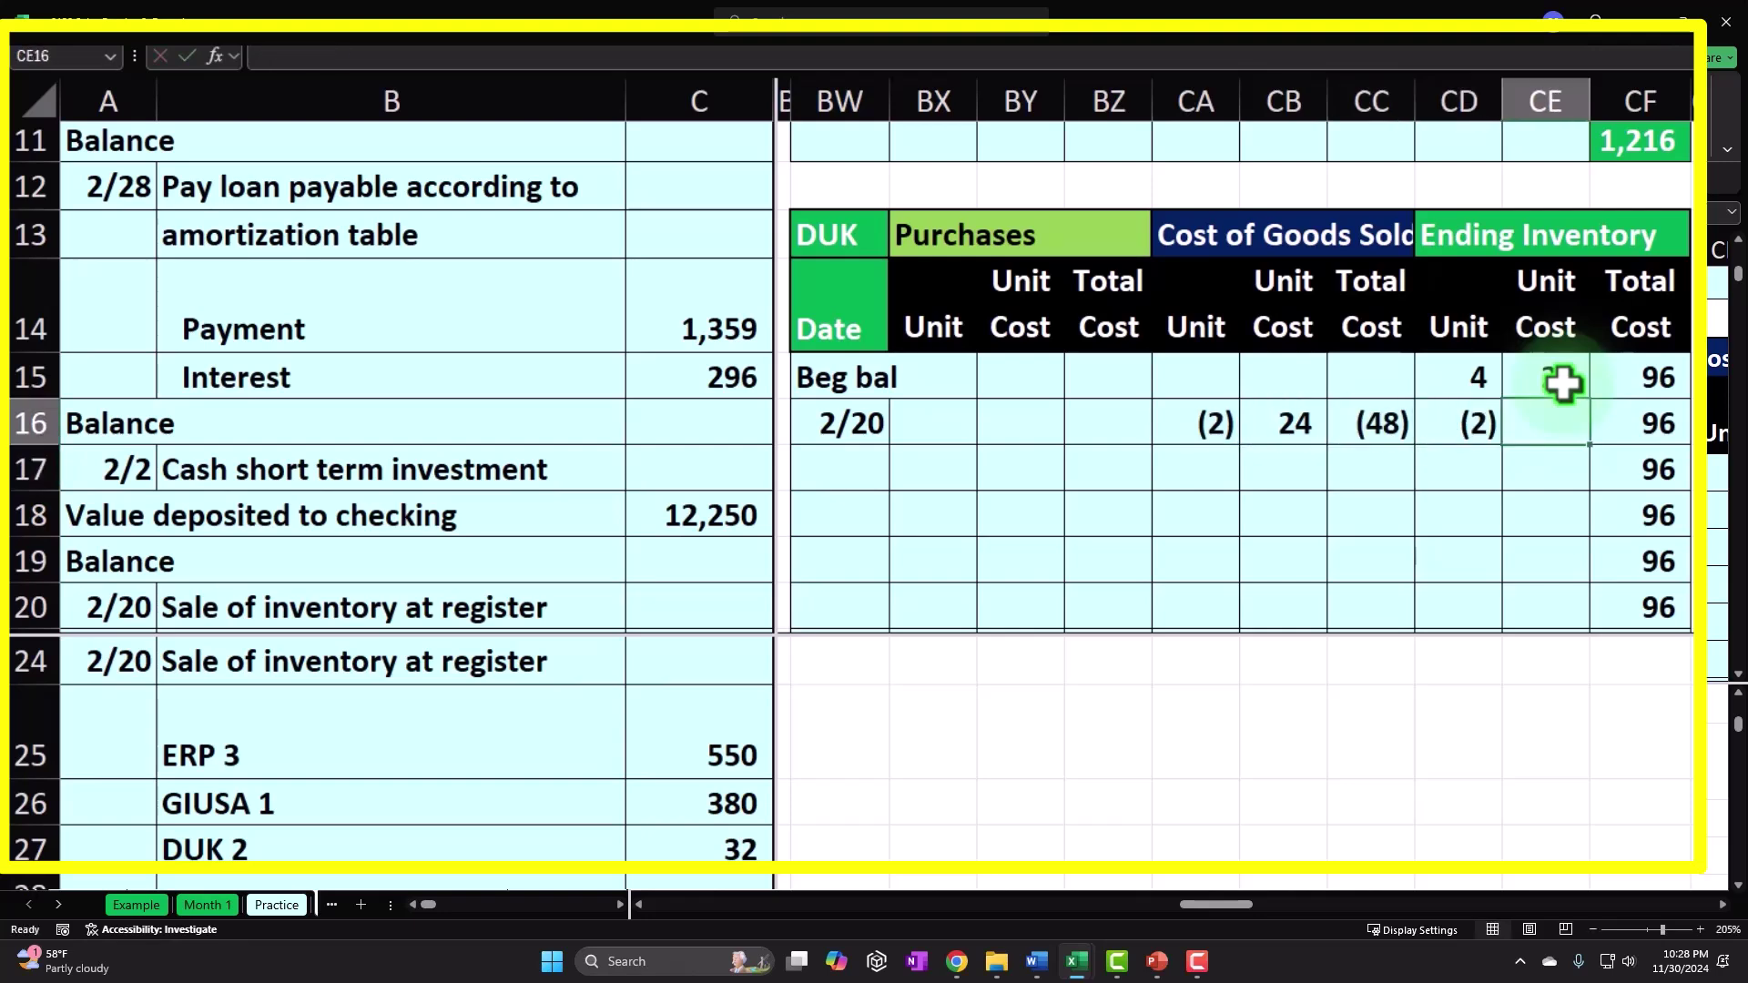
{"action": "key", "text": "Tab"}
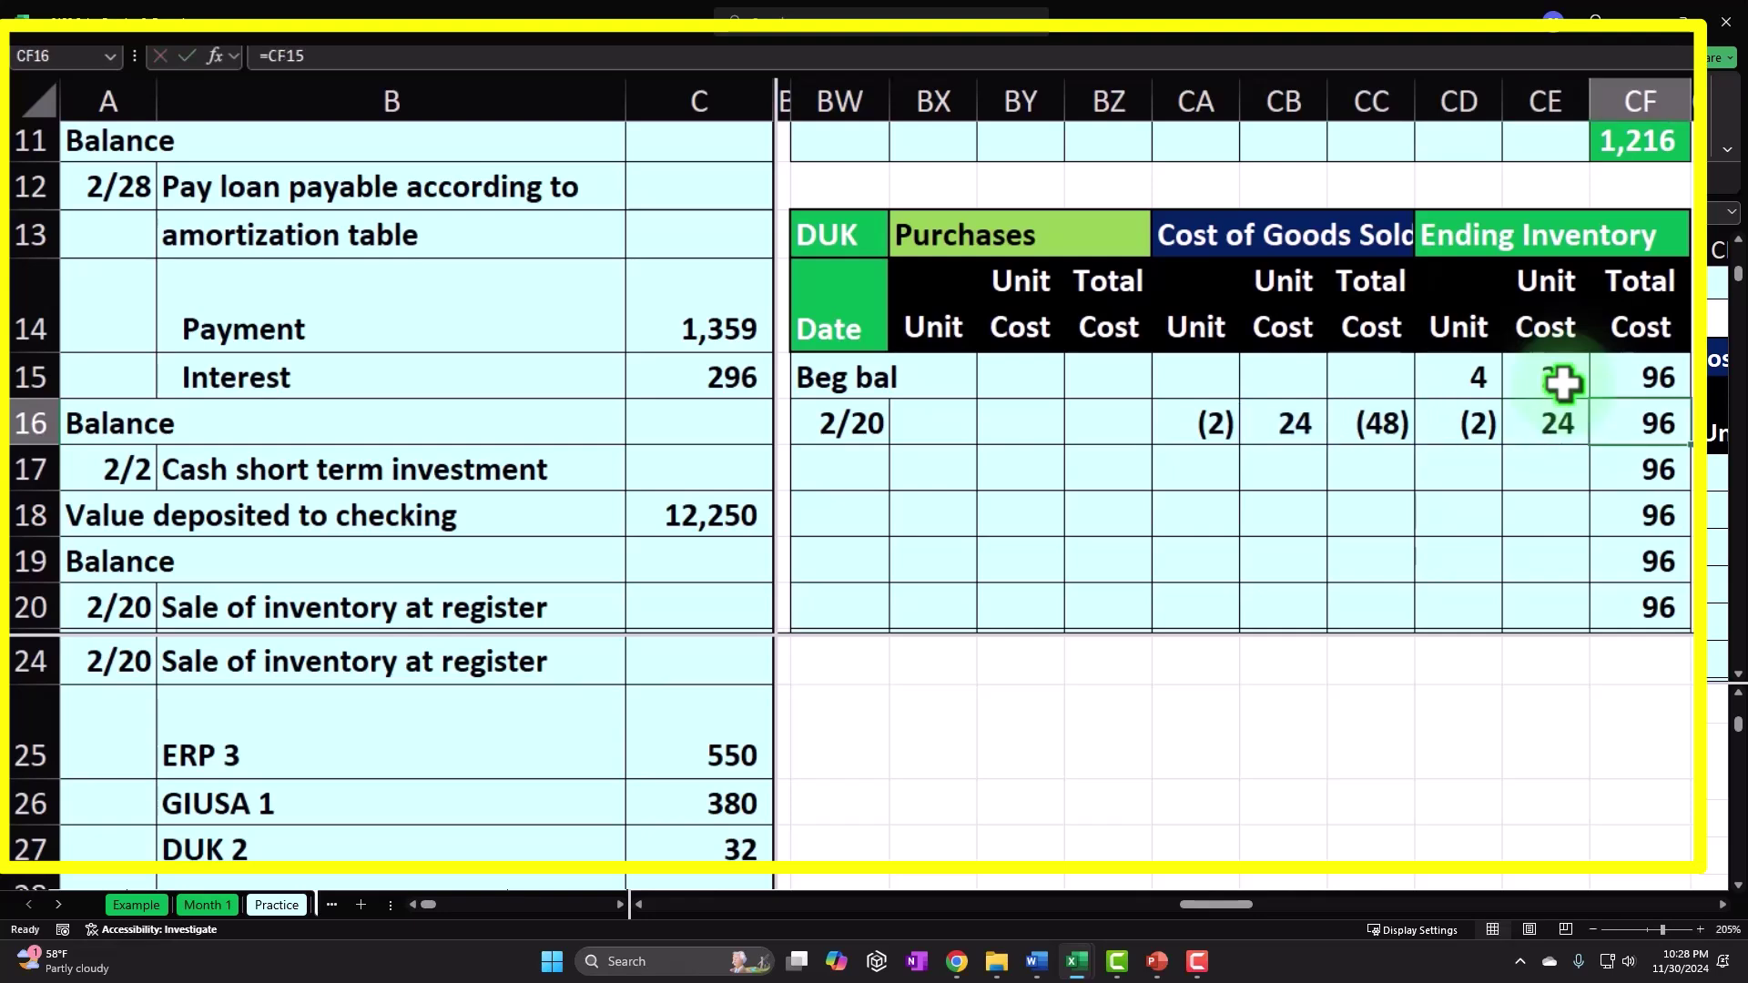
Step: Calculate the DUK total cost in CF16 by multiplying CD16 by CE16, and underline CD16:CF16
{"action": "type", "text": "="}
{"action": "key", "text": "Left"}
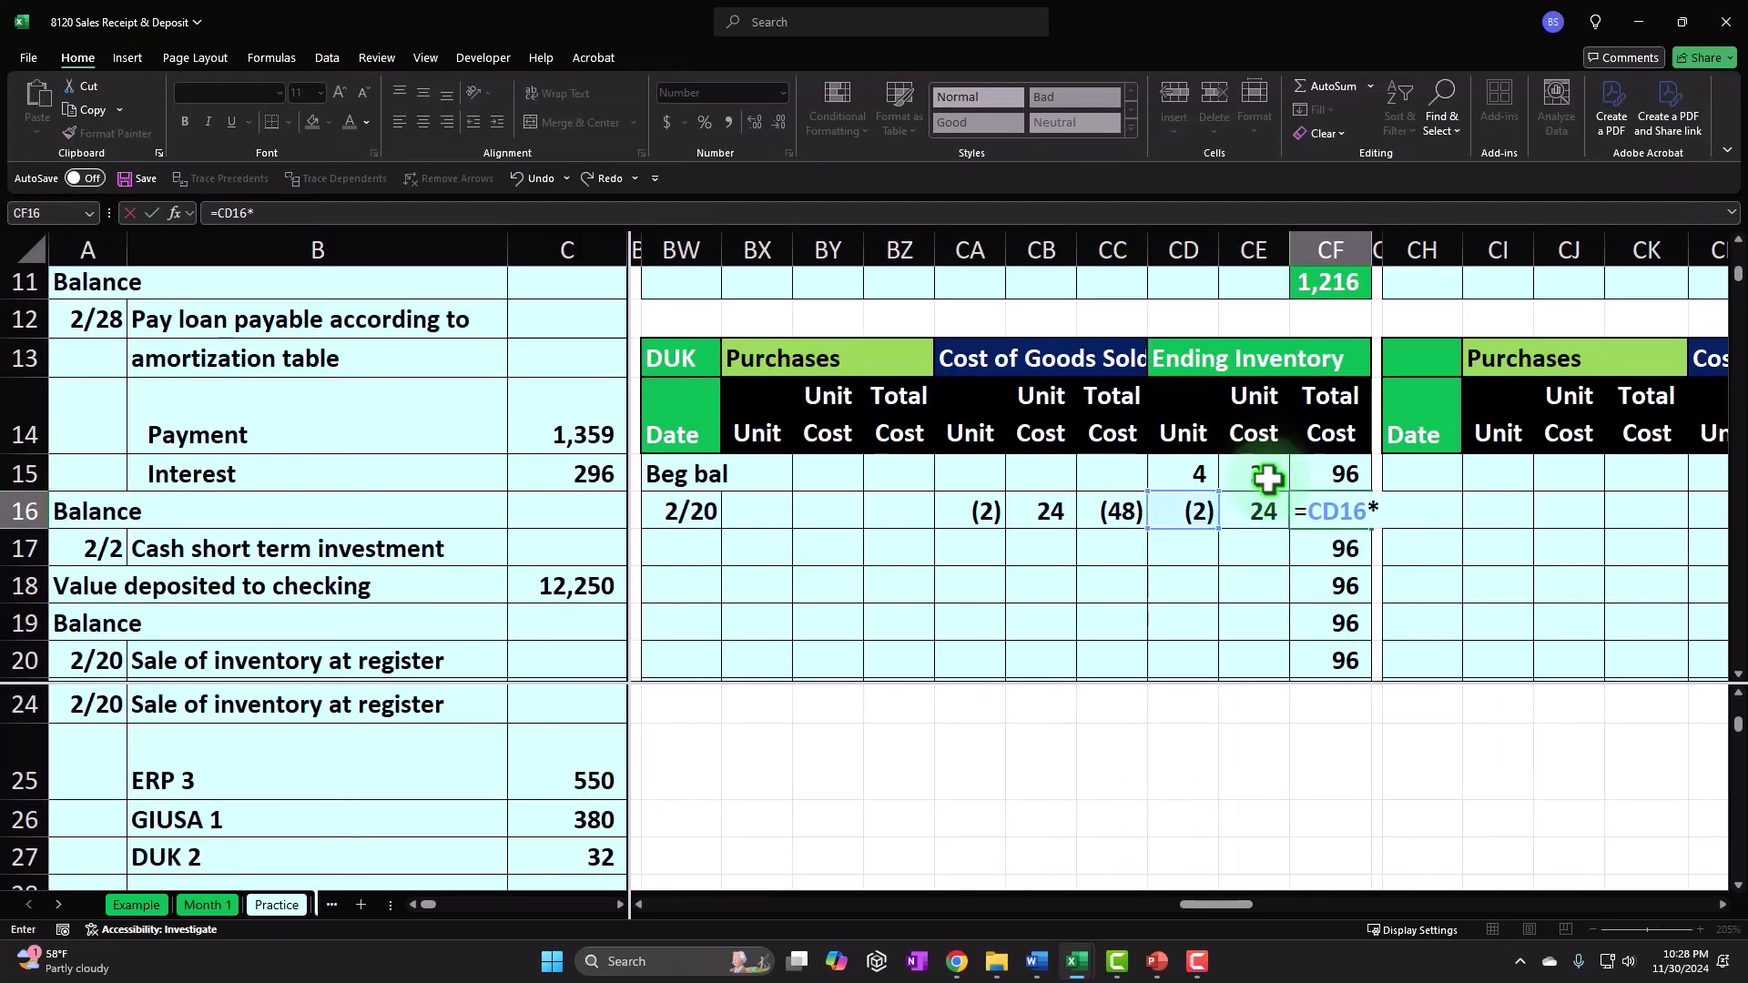
{"action": "key", "text": "Left"}
{"action": "key", "text": "Return"}
{"action": "left_click_drag", "start_coordinate": [1199, 512], "coordinate": [1296, 519]}
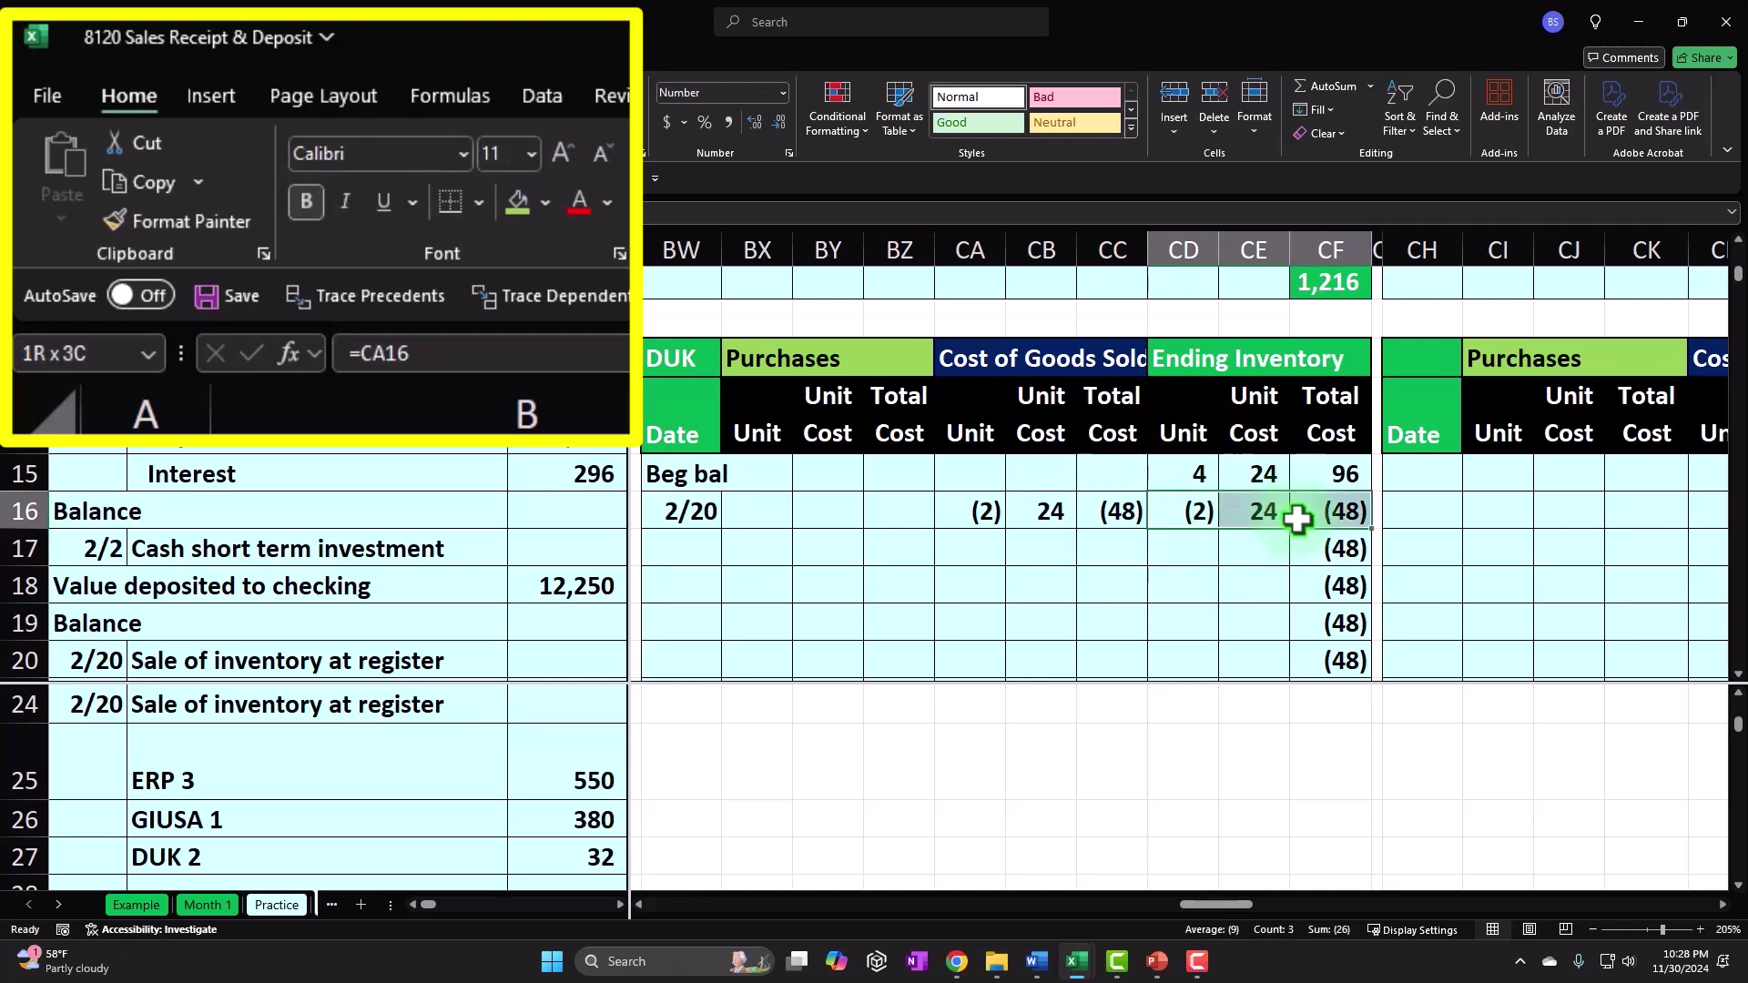
{"action": "left_click", "coordinate": [384, 201]}
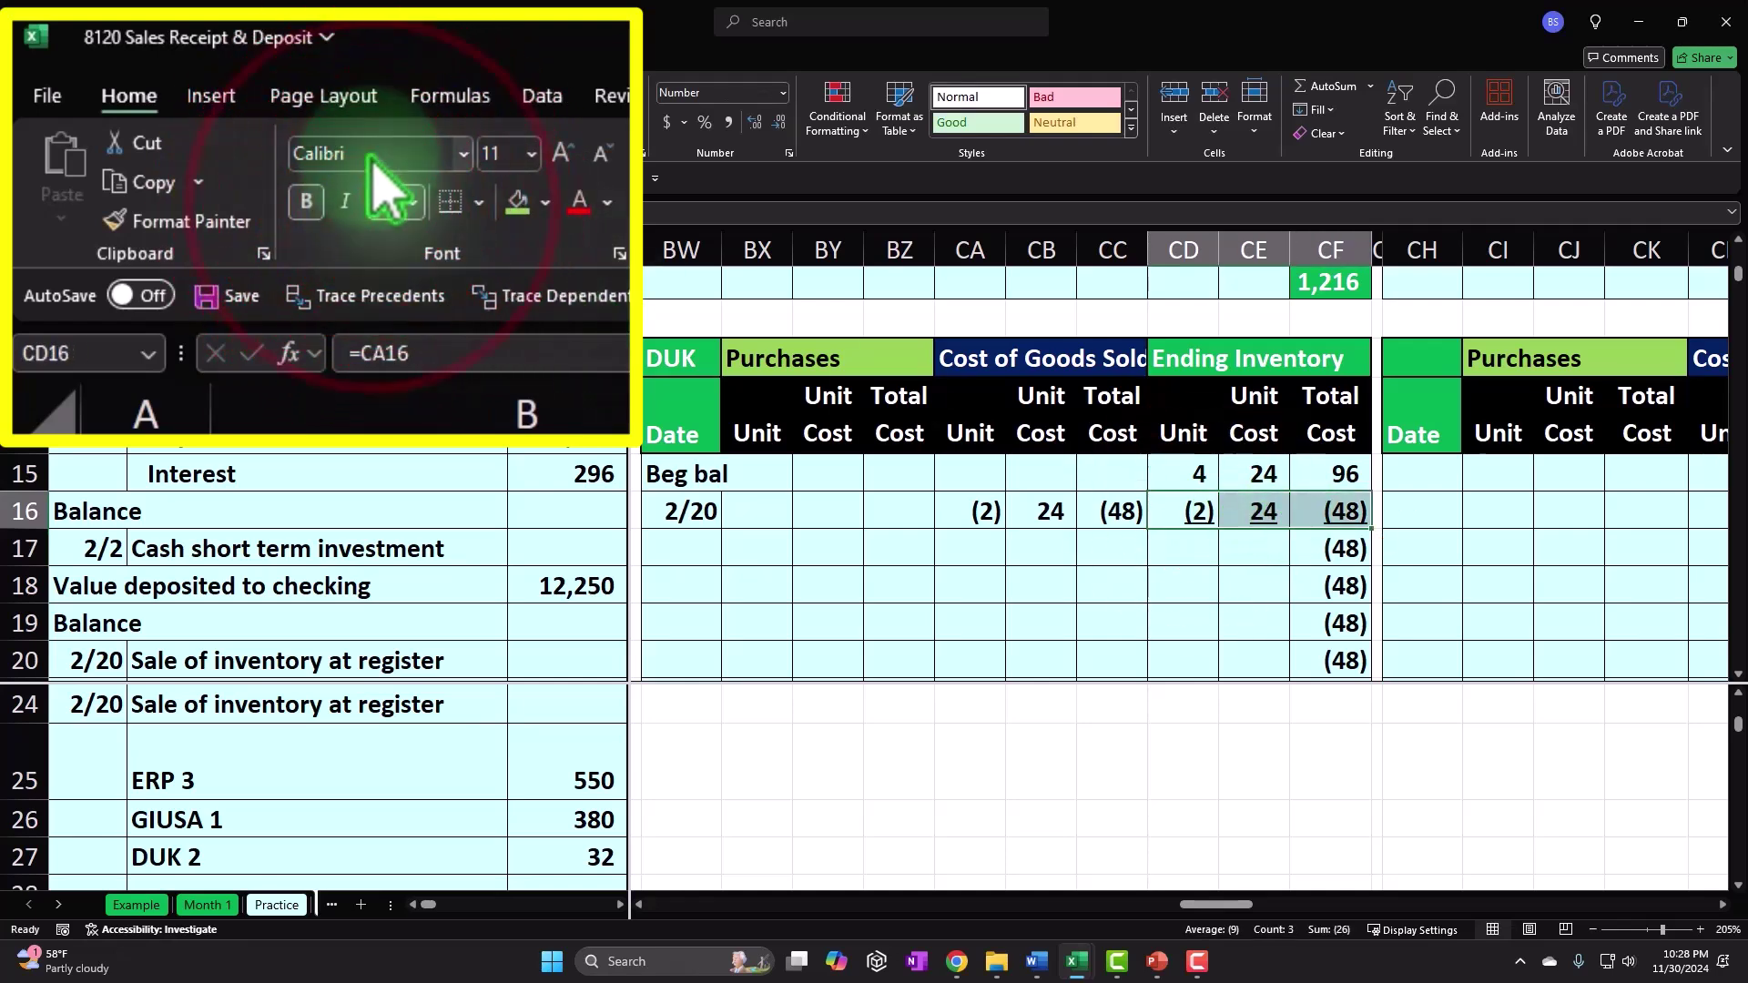
Step: Calculate the DUK ending inventory units in CD17 as the sum of CD15:CD16
{"action": "key", "text": "Down"}
{"action": "type", "text": "=sum("}
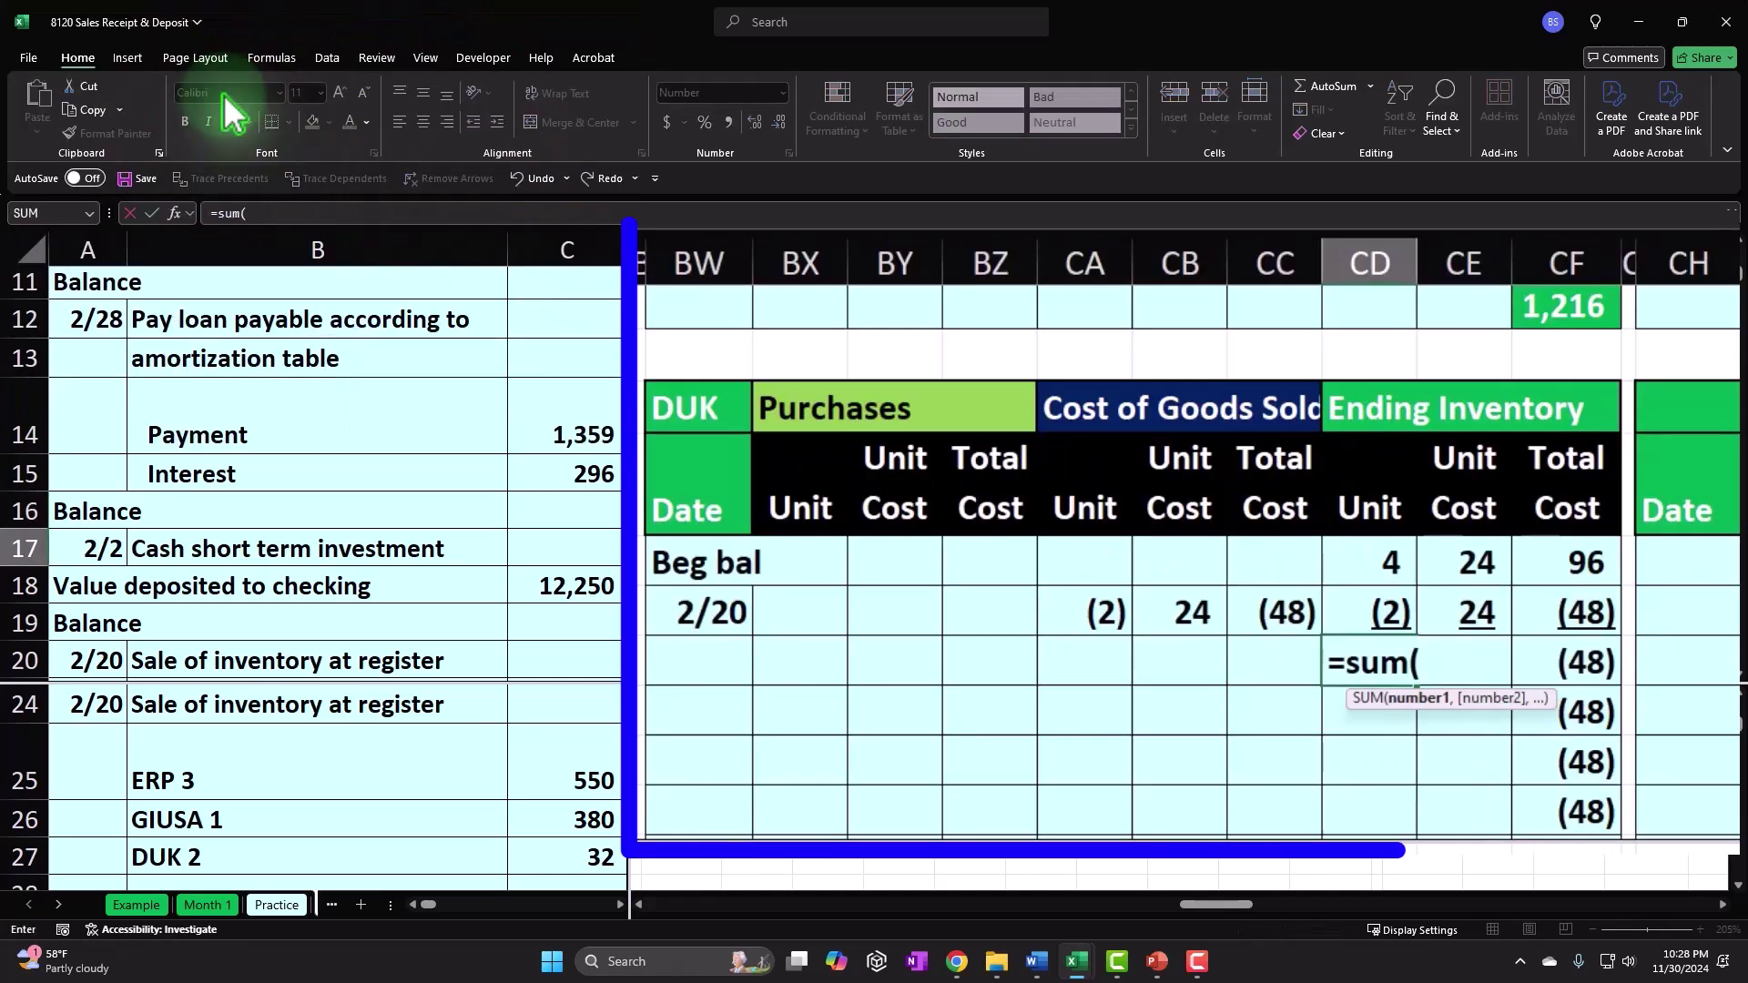
{"action": "key", "text": "Up"}
{"action": "key", "text": "Up"}
{"action": "key", "text": "shift+Down"}
{"action": "key", "text": "Return"}
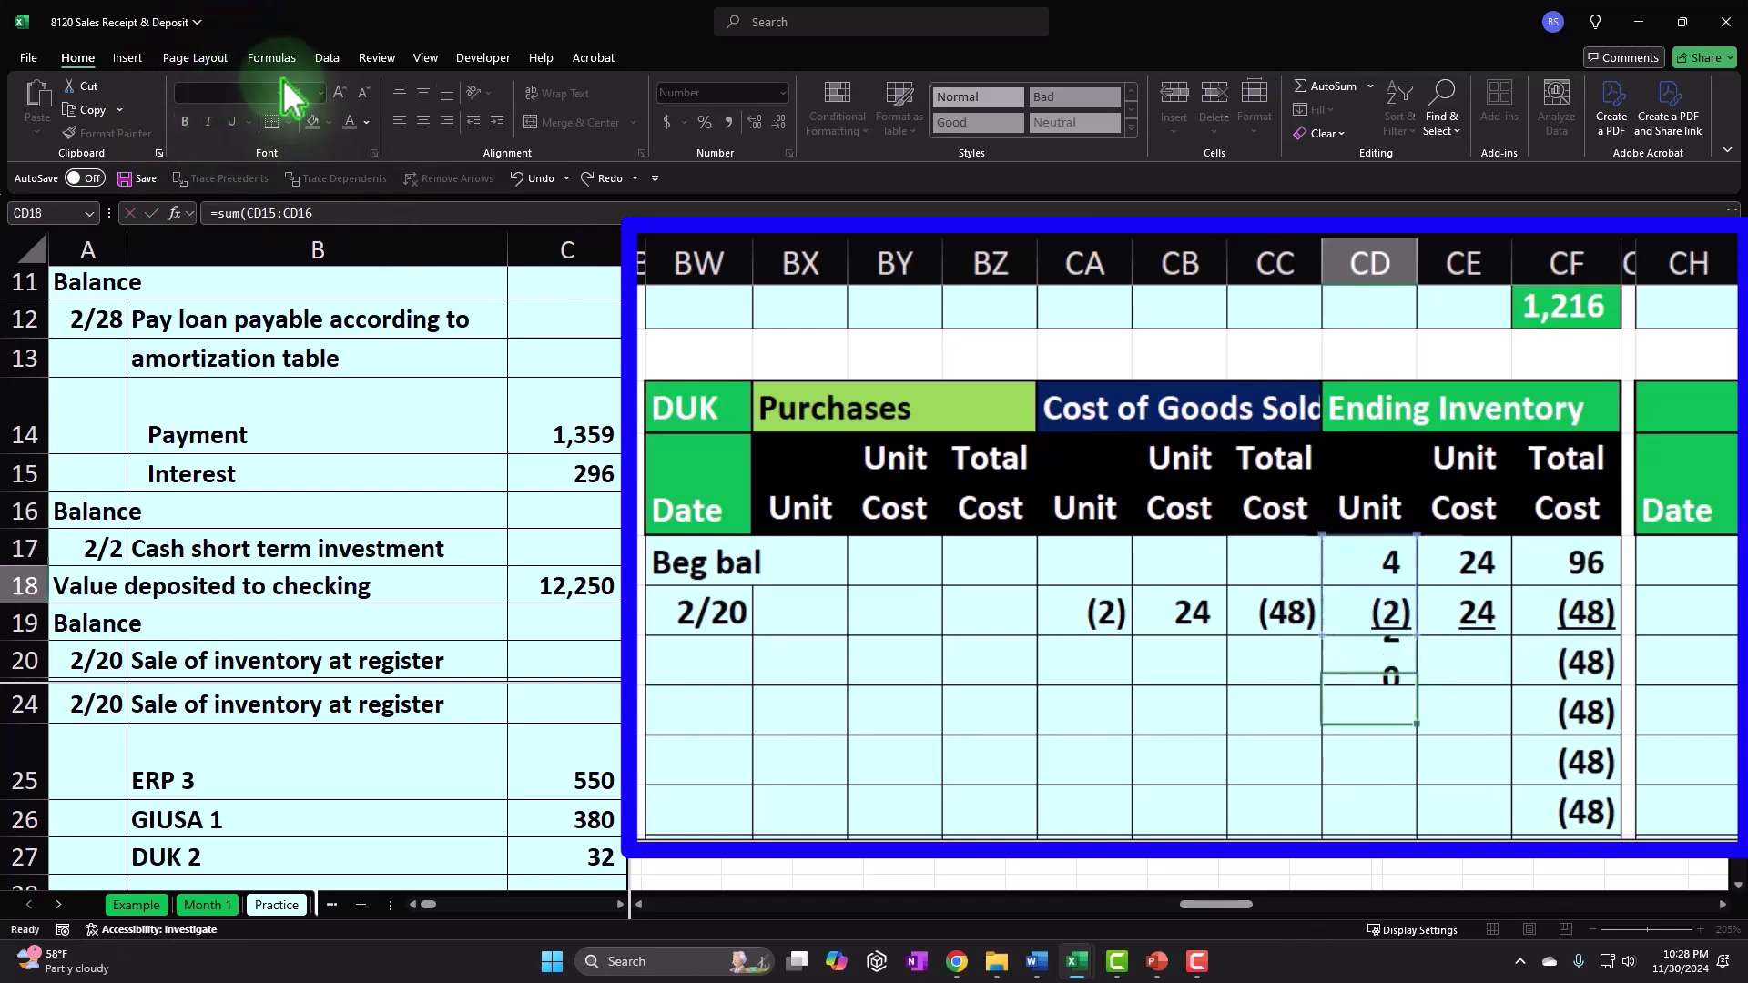
Step: Link the DUK unit cost in CE17 to CE16 and calculate the total cost in CF17 as CD17*CE17
{"action": "key", "text": "Right"}
{"action": "type", "text": "="}
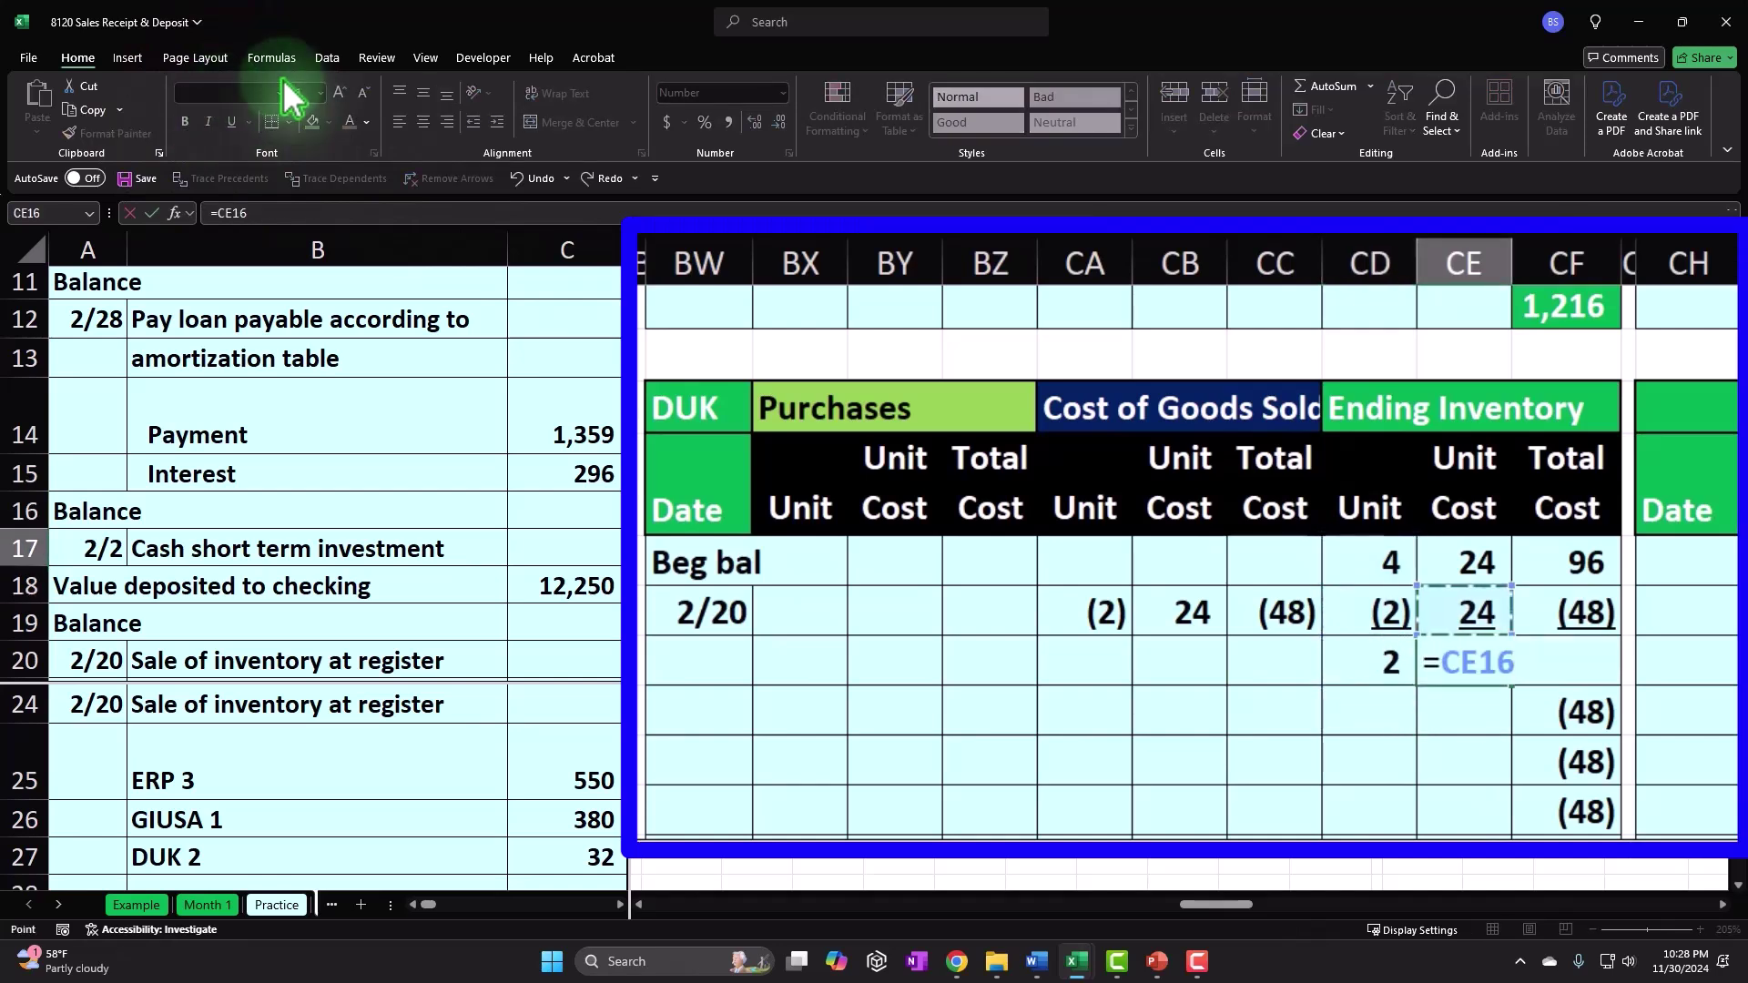
{"action": "key", "text": "Return"}
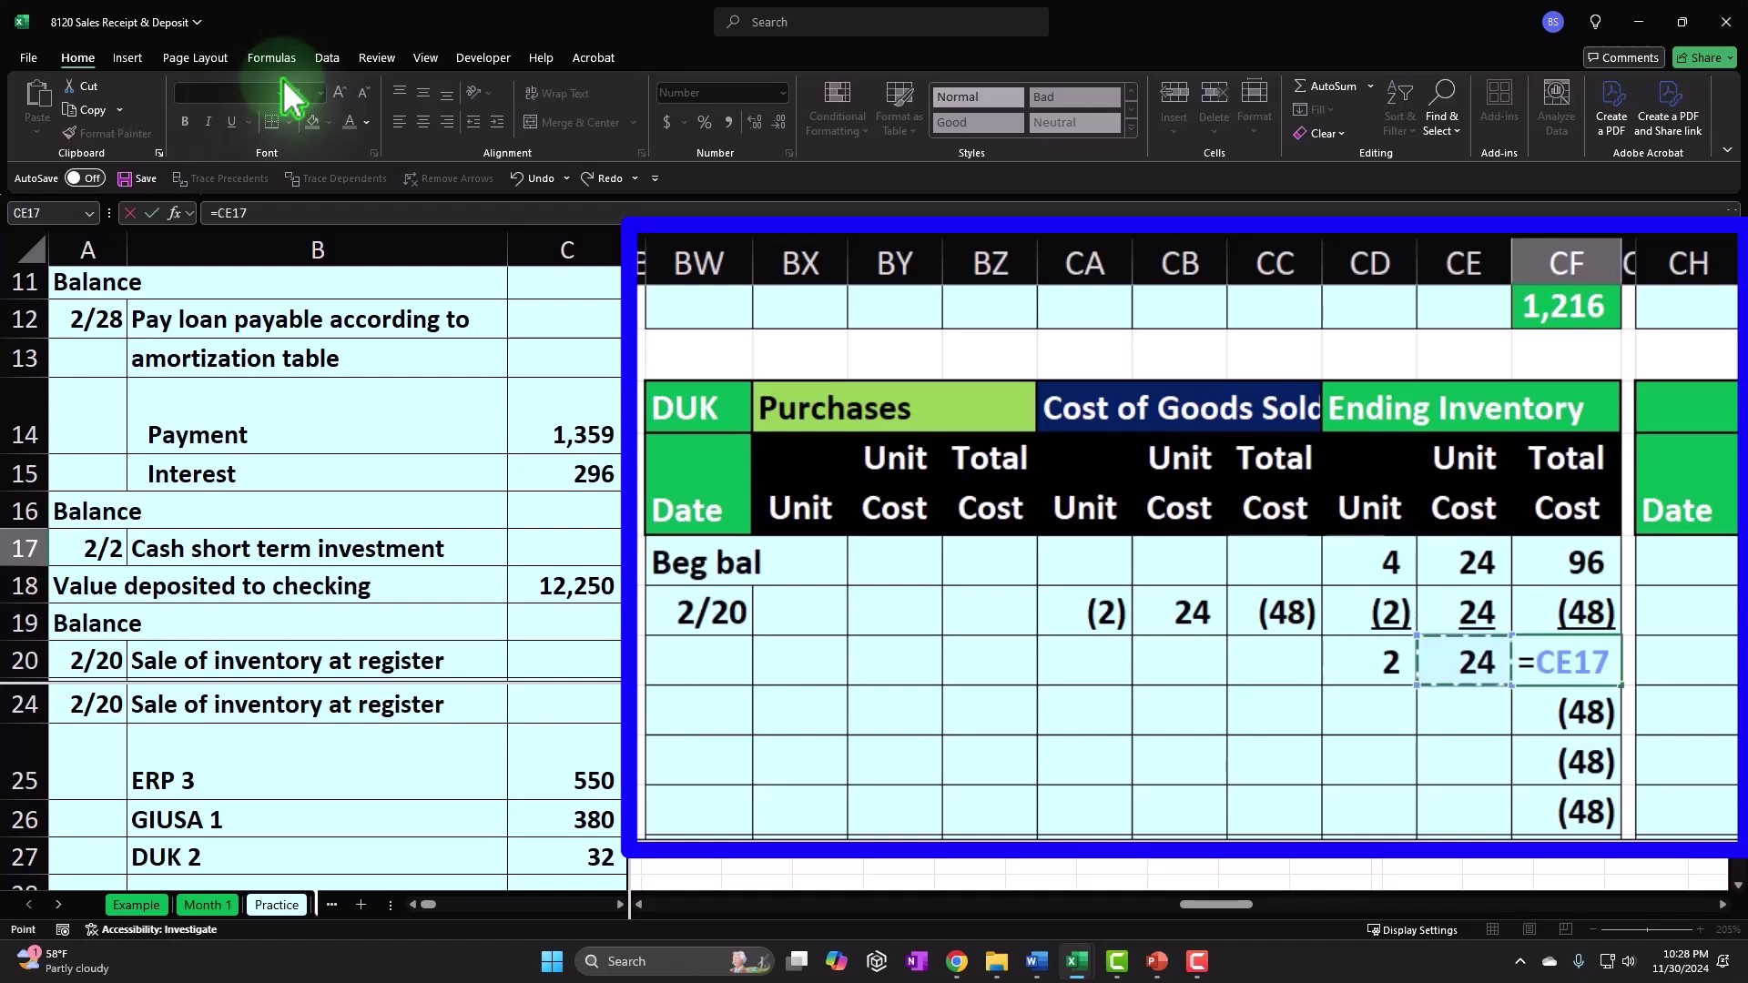
{"action": "key", "text": "Return"}
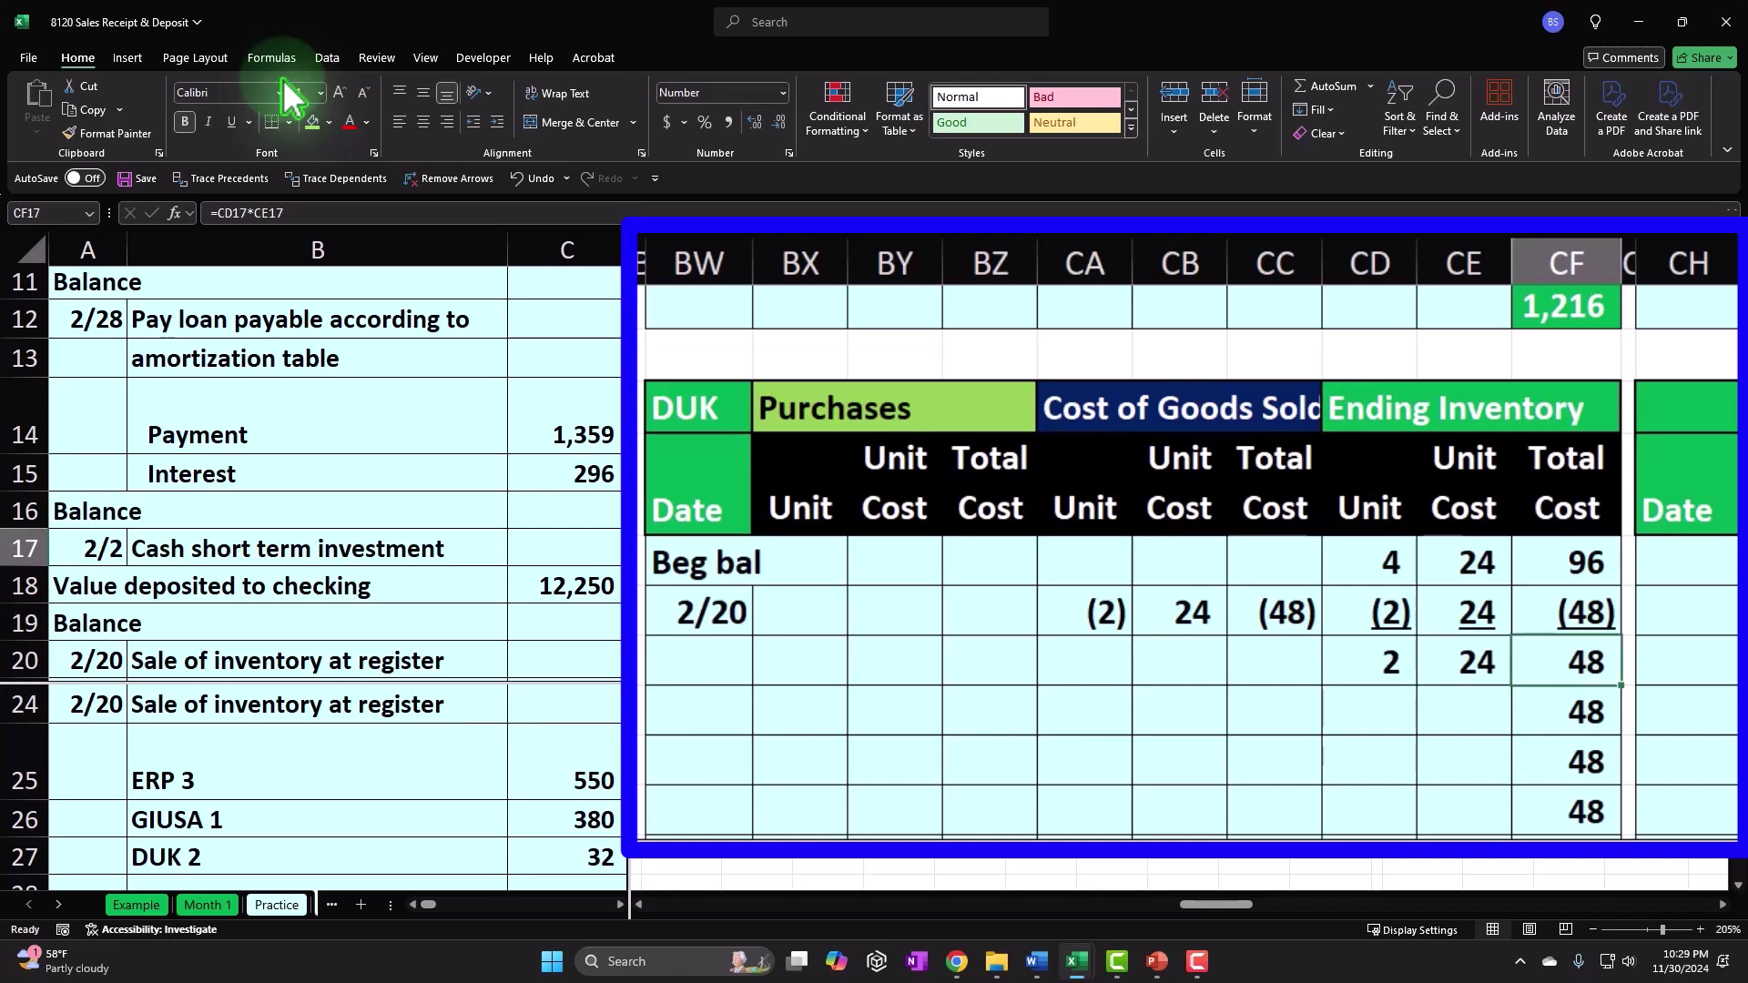
Step: Highlight the DUK 2/20 cost of goods sold cells CA16:CC16 with the light green fill
{"action": "left_click_drag", "start_coordinate": [974, 511], "coordinate": [1105, 511]}
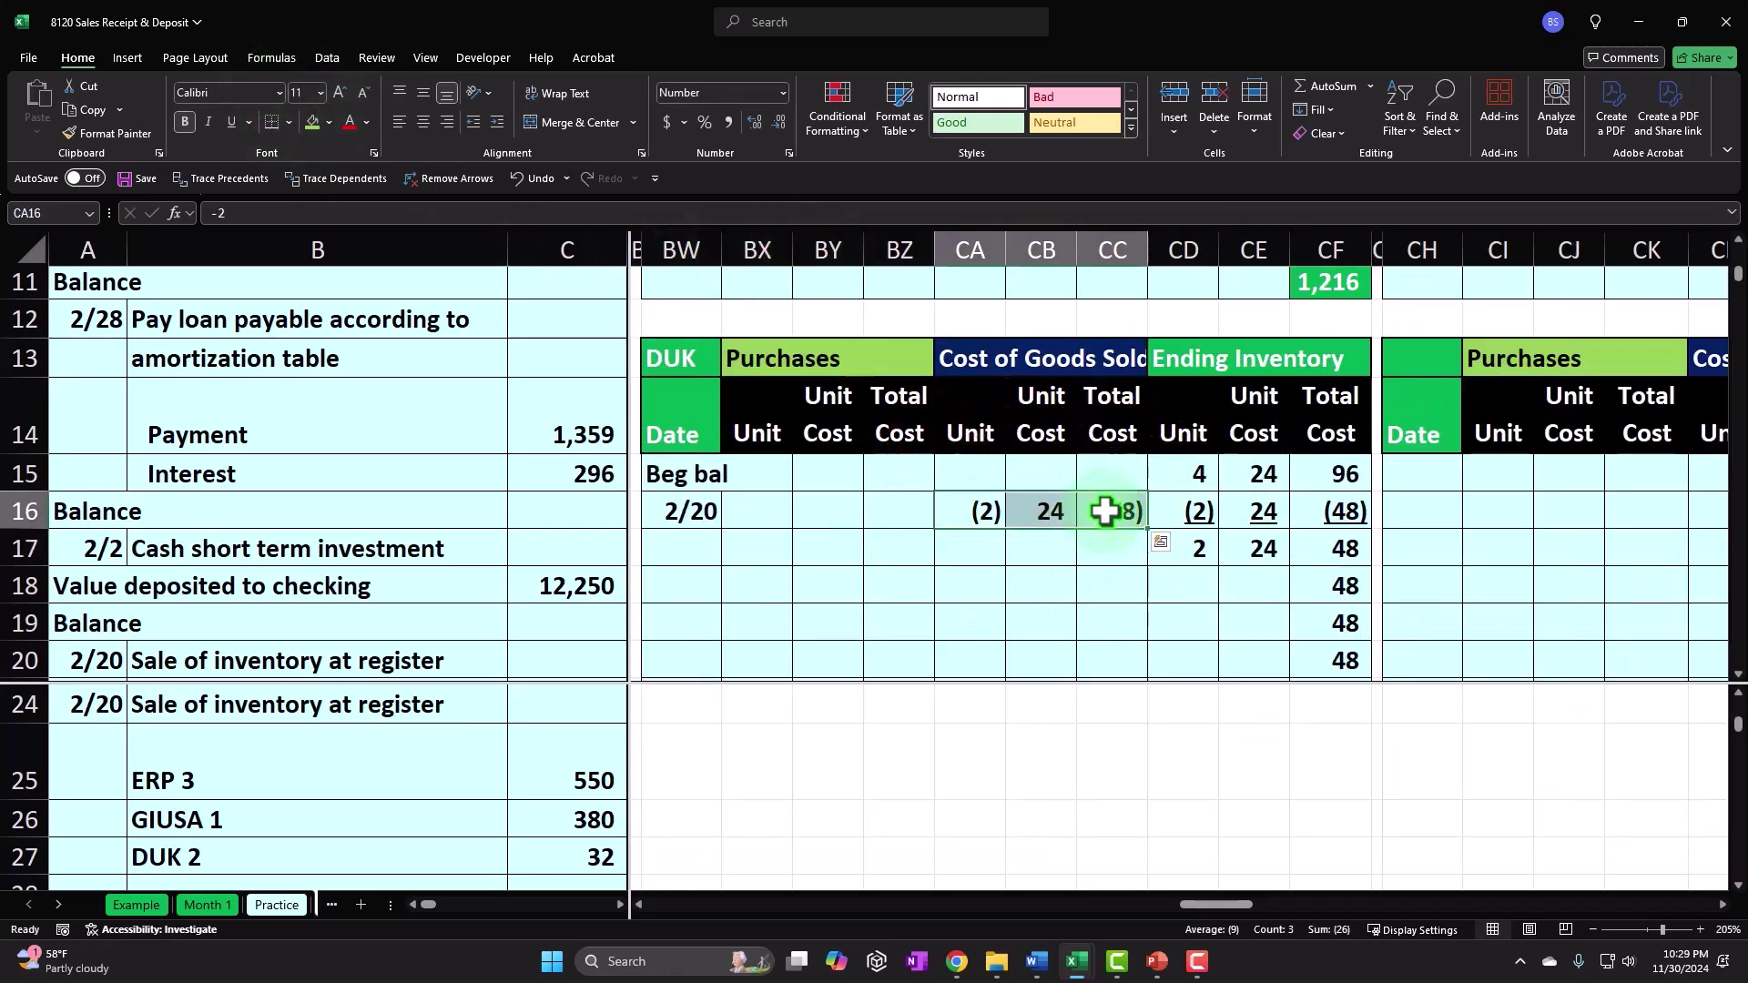
{"action": "right_click", "coordinate": [1106, 511]}
{"action": "left_click", "coordinate": [1220, 91]}
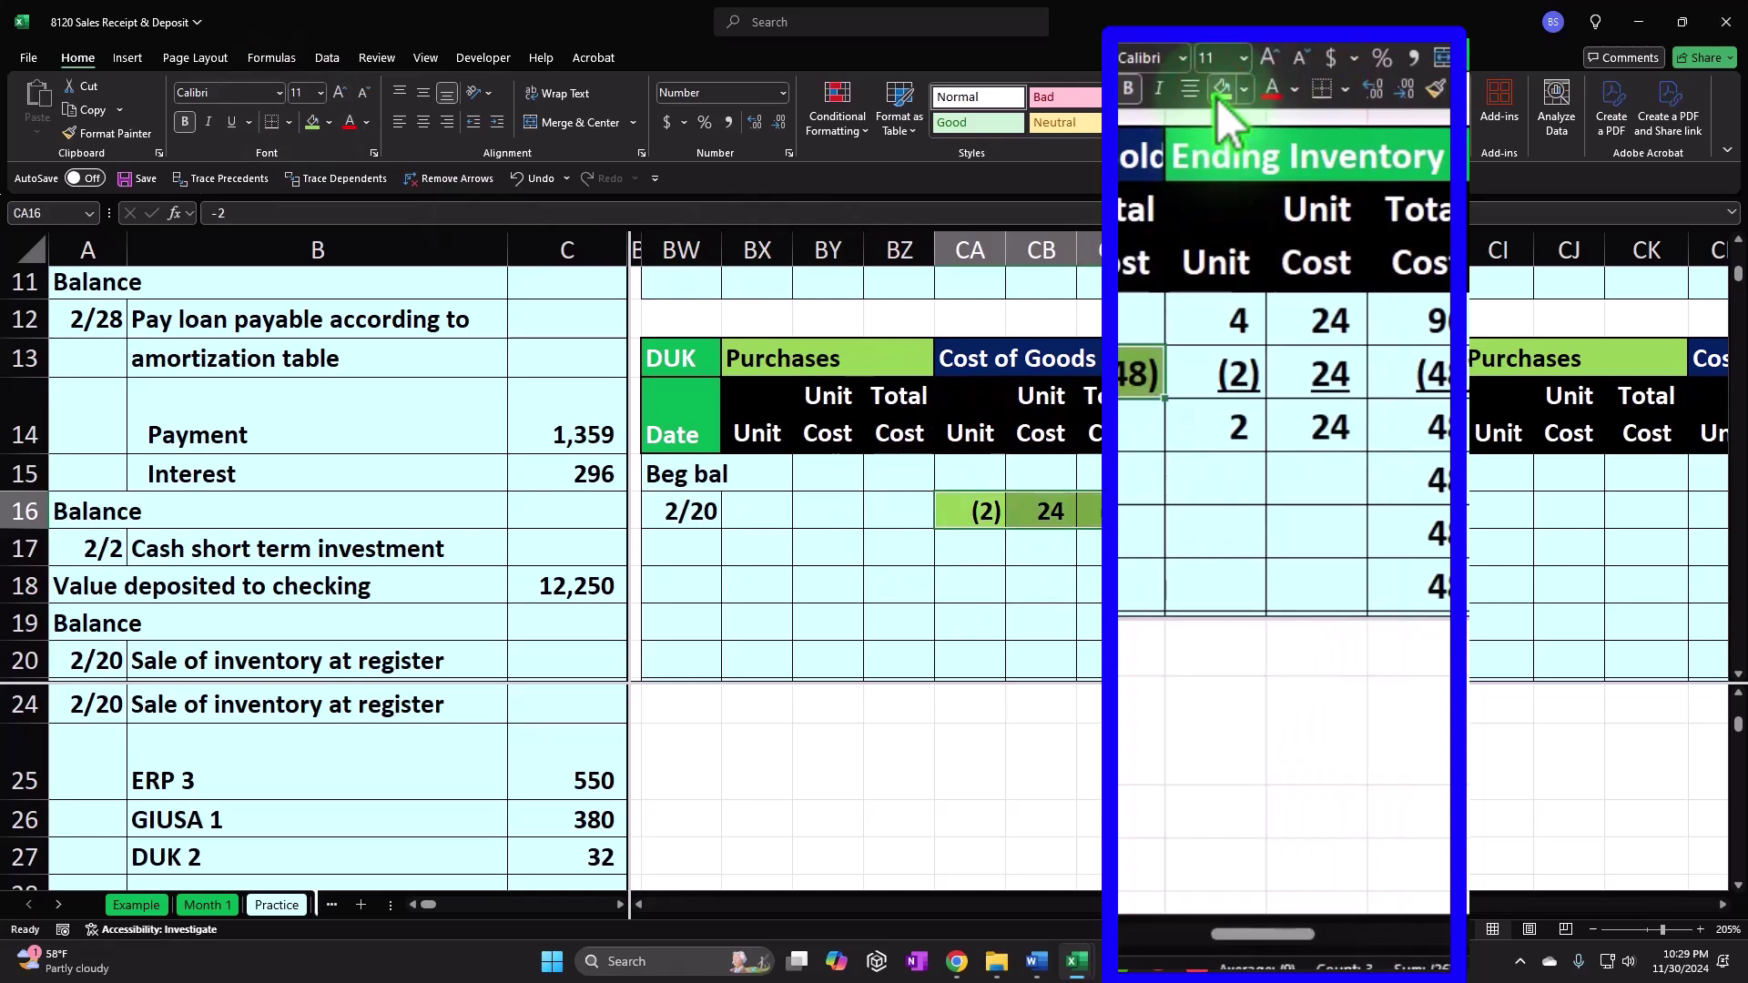
{"action": "left_click", "coordinate": [1084, 547]}
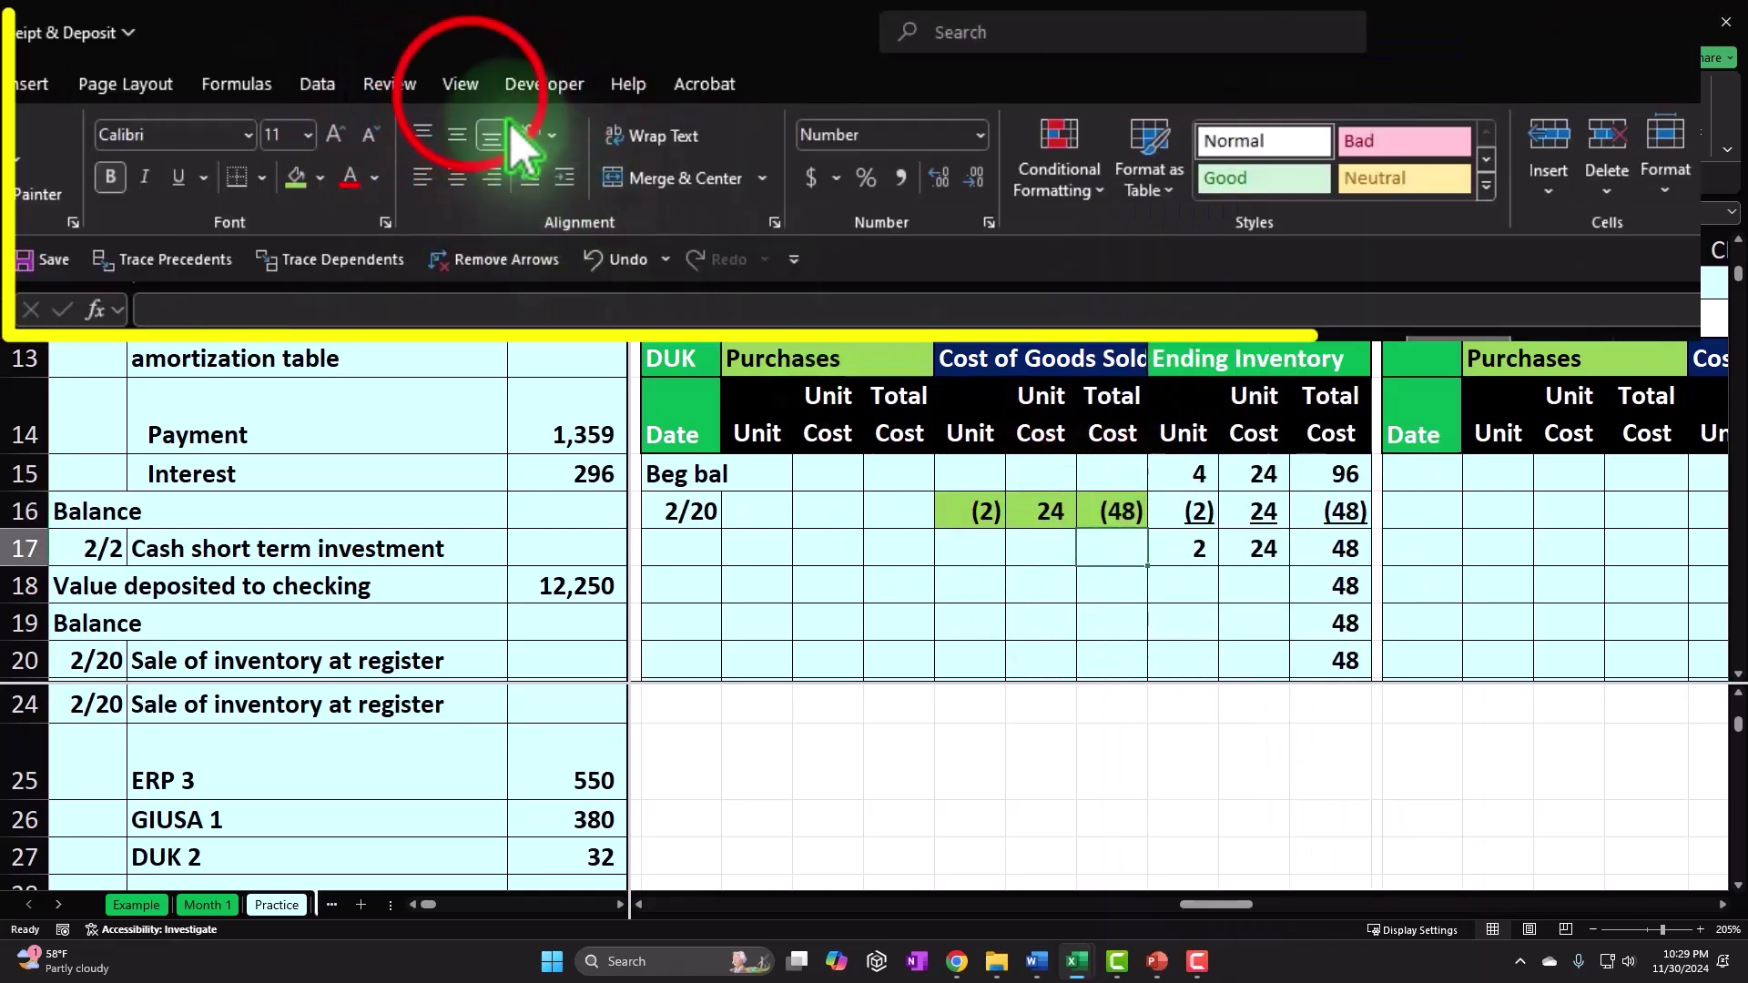
Step: Remove the window split and freeze the panes above row 5, keeping the header rows and the prior month balance in view
{"action": "left_click", "coordinate": [461, 84]}
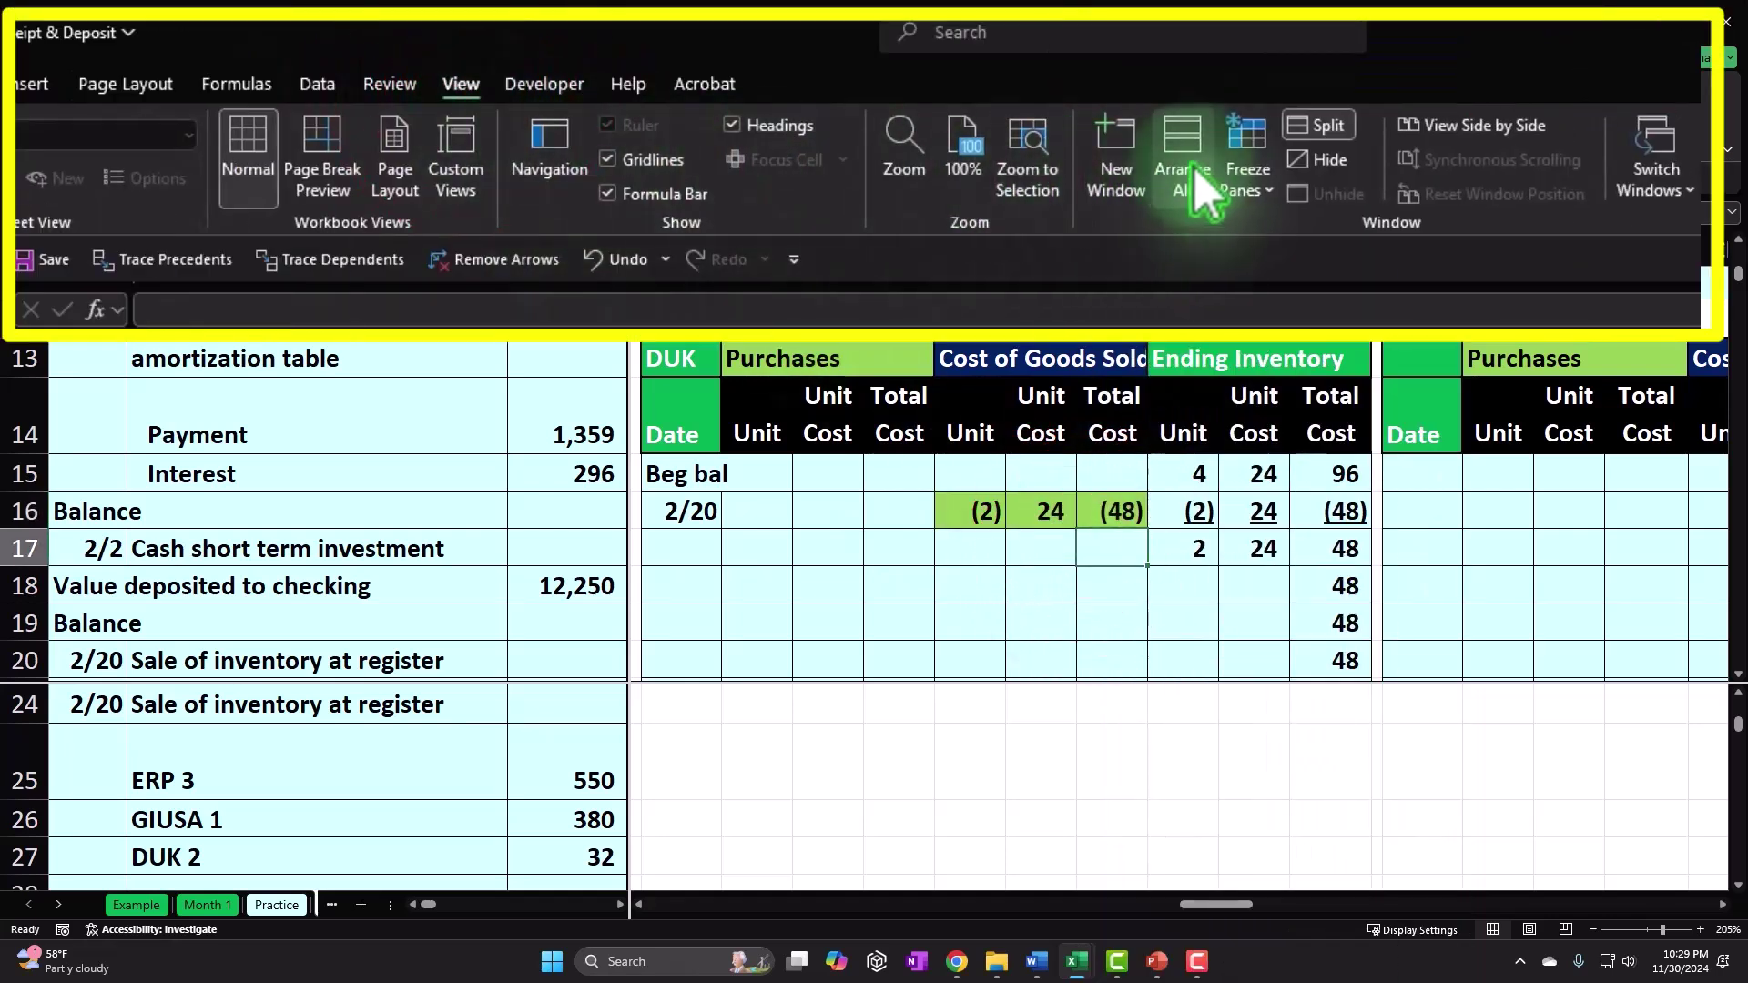
{"action": "left_click", "coordinate": [1302, 124]}
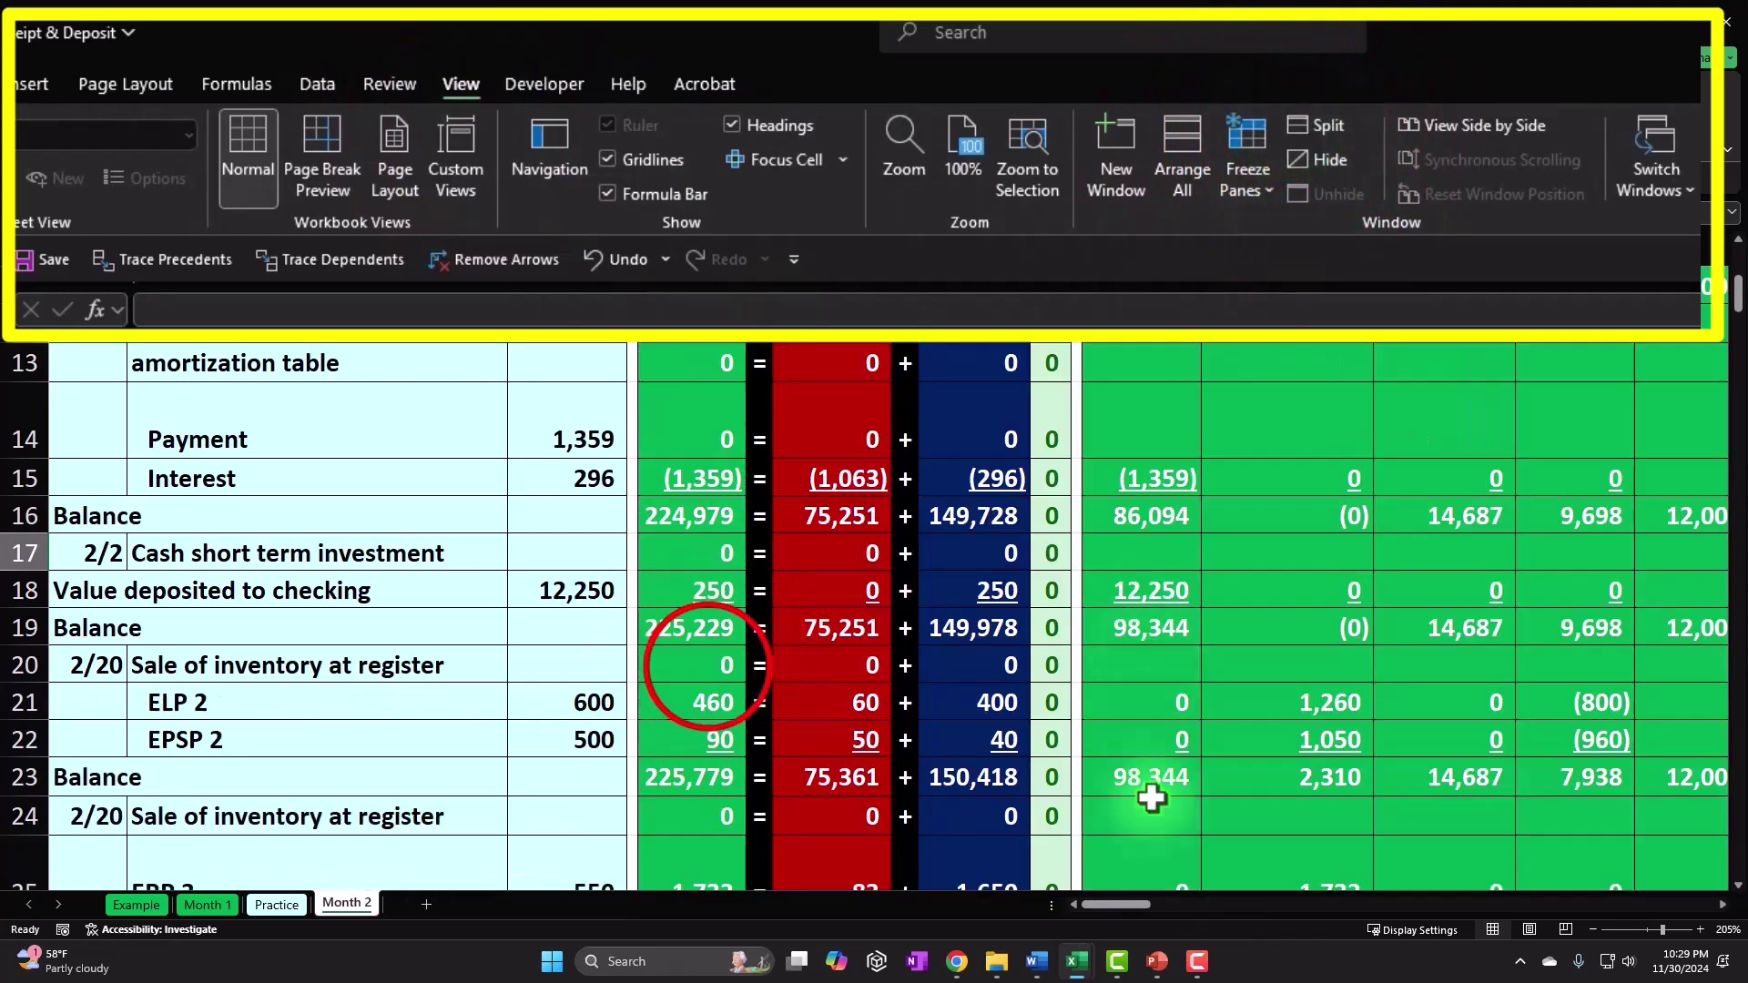
{"action": "left_click", "coordinate": [705, 665]}
{"action": "scroll", "coordinate": [665, 670], "scroll_direction": "up", "scroll_amount": 4}
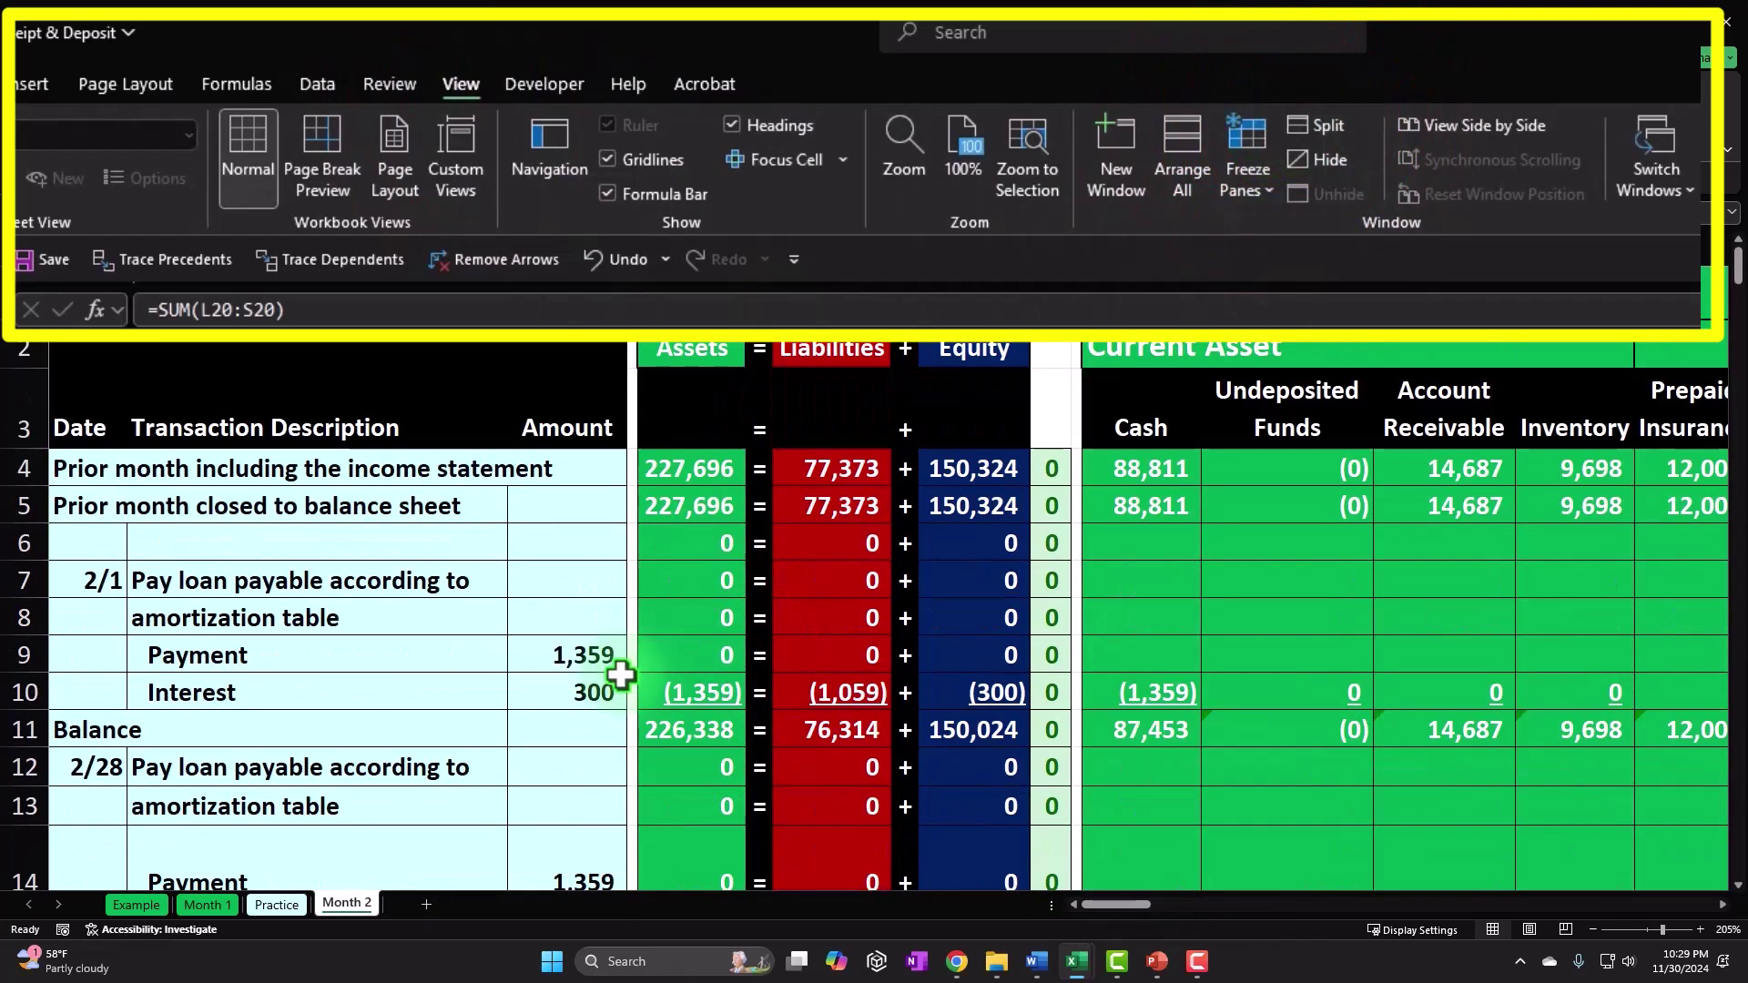
{"action": "left_click", "coordinate": [91, 510]}
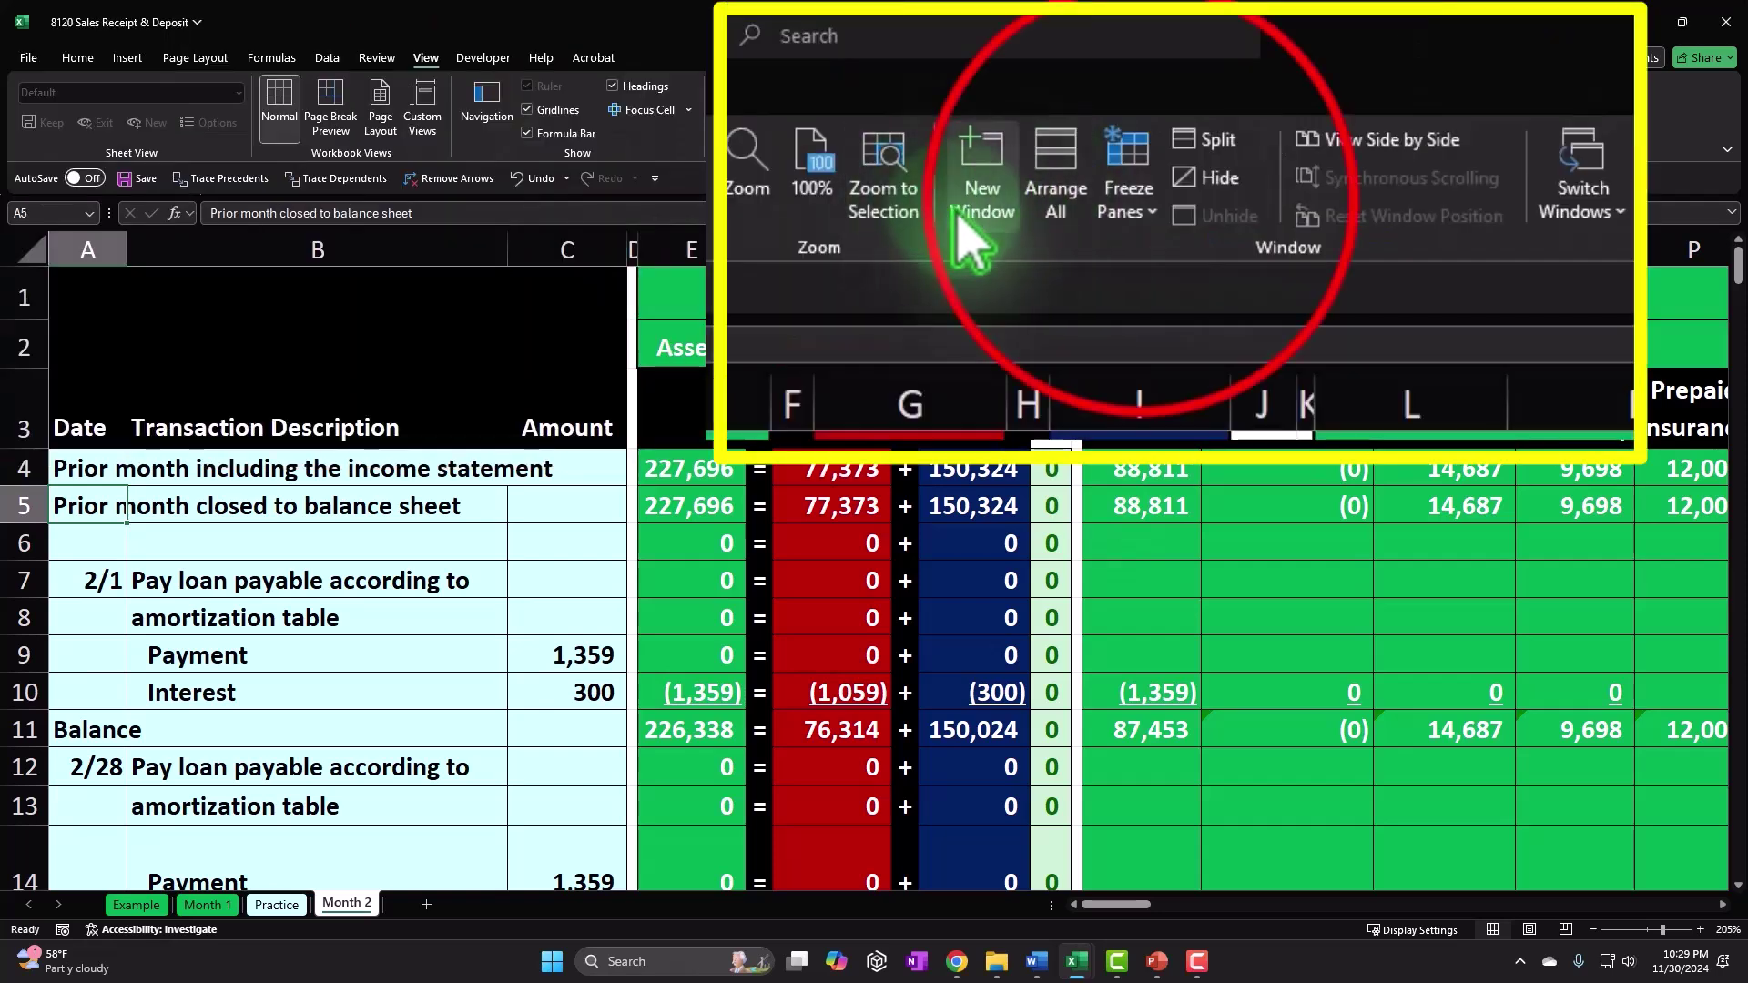
{"action": "left_click", "coordinate": [1141, 200]}
{"action": "left_click", "coordinate": [1169, 285]}
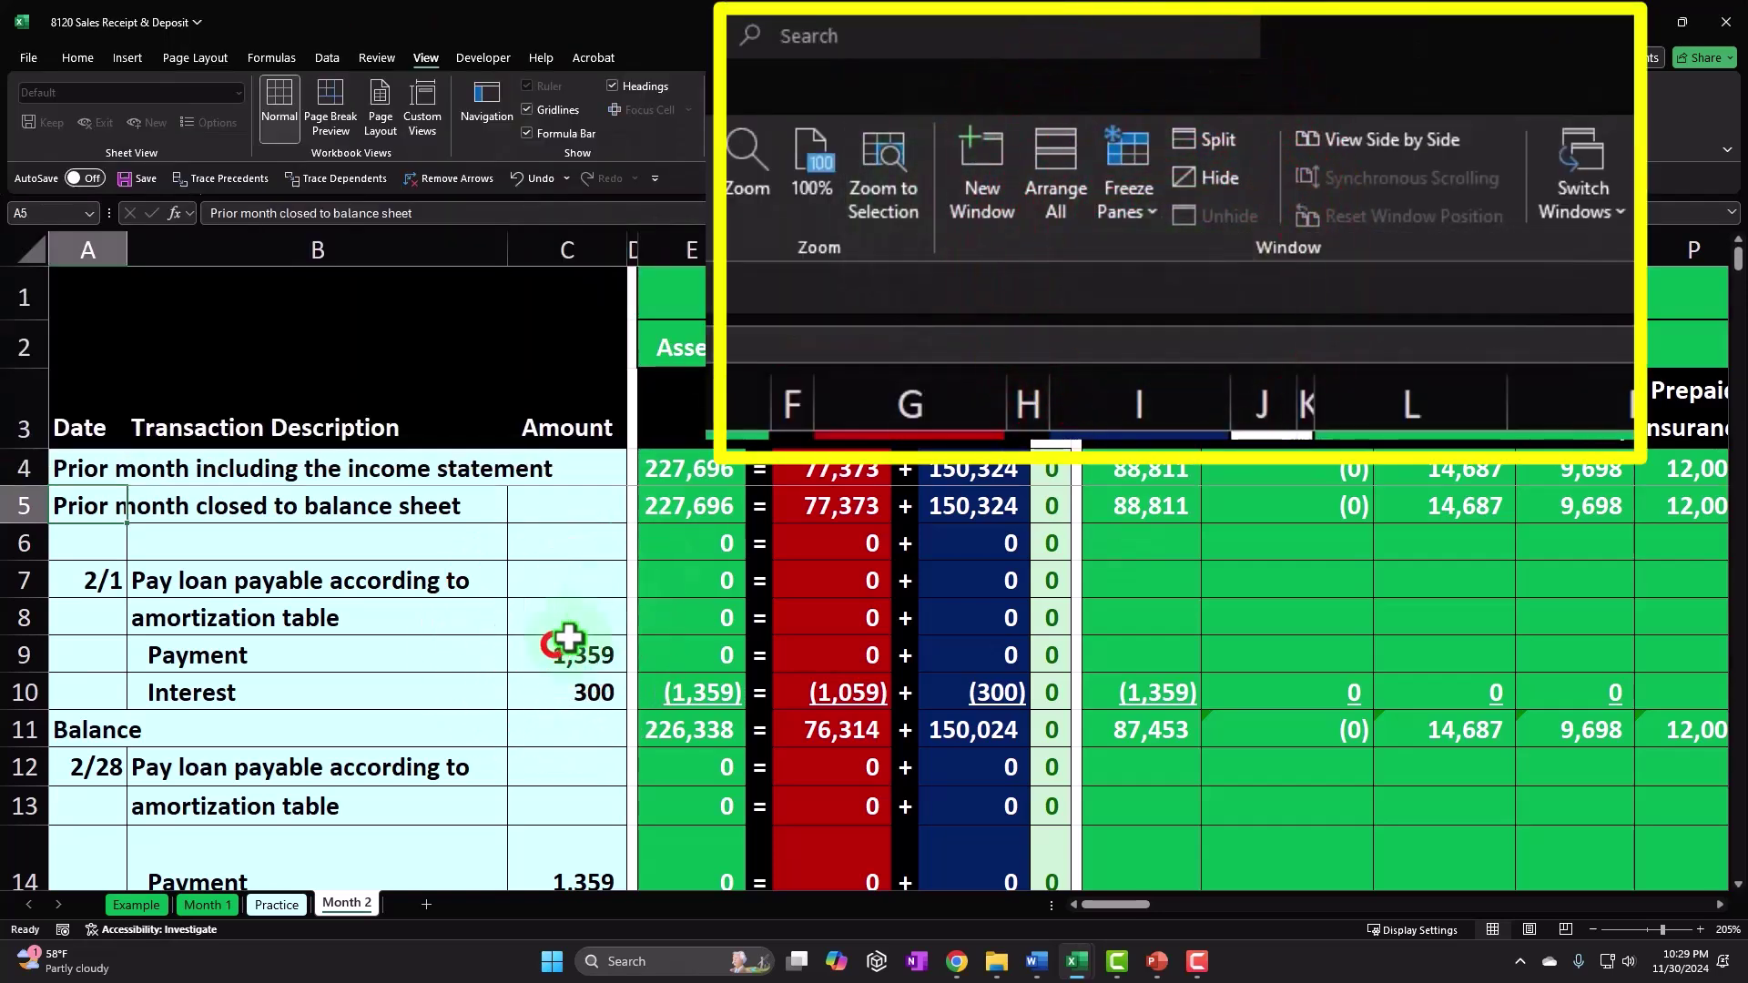
Step: Record the ERP sale's inventory decrease in O25 as -3 multiplied by the ledger unit cost in BQ5
{"action": "left_click", "coordinate": [553, 646]}
{"action": "scroll", "coordinate": [527, 672], "scroll_direction": "down", "scroll_amount": 1}
{"action": "scroll", "coordinate": [527, 672], "scroll_direction": "down", "scroll_amount": 5}
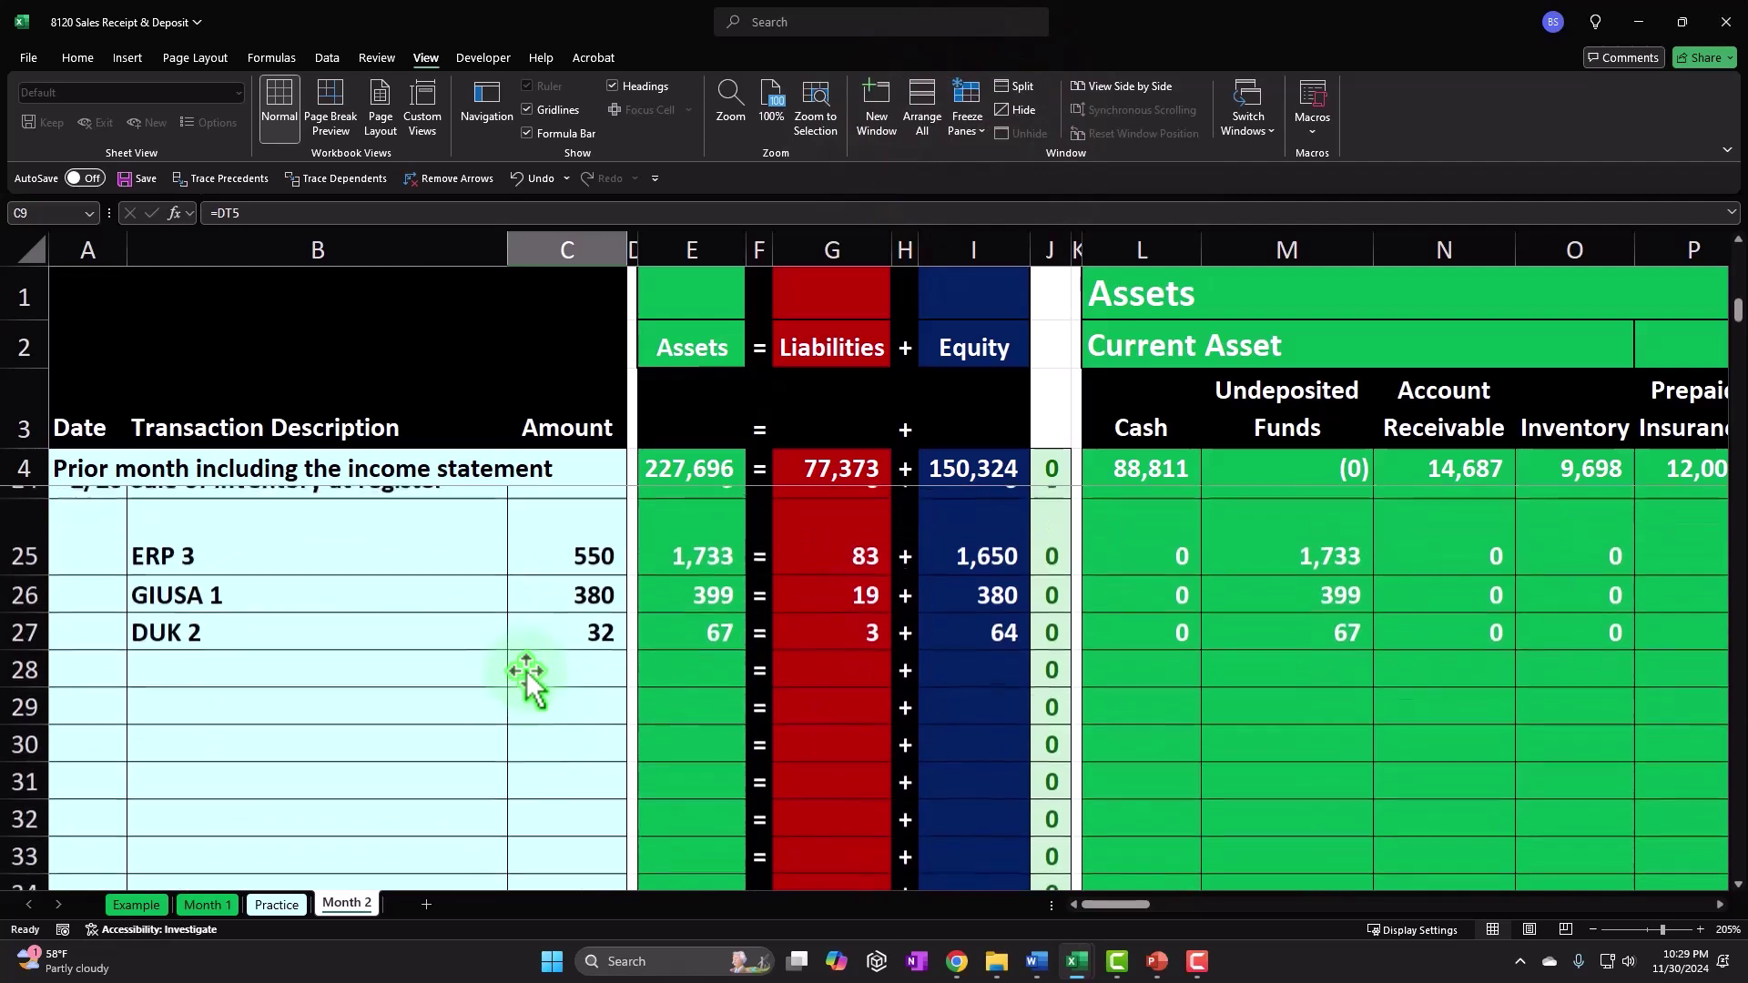
{"action": "scroll", "coordinate": [517, 701], "scroll_direction": "up", "scroll_amount": 1}
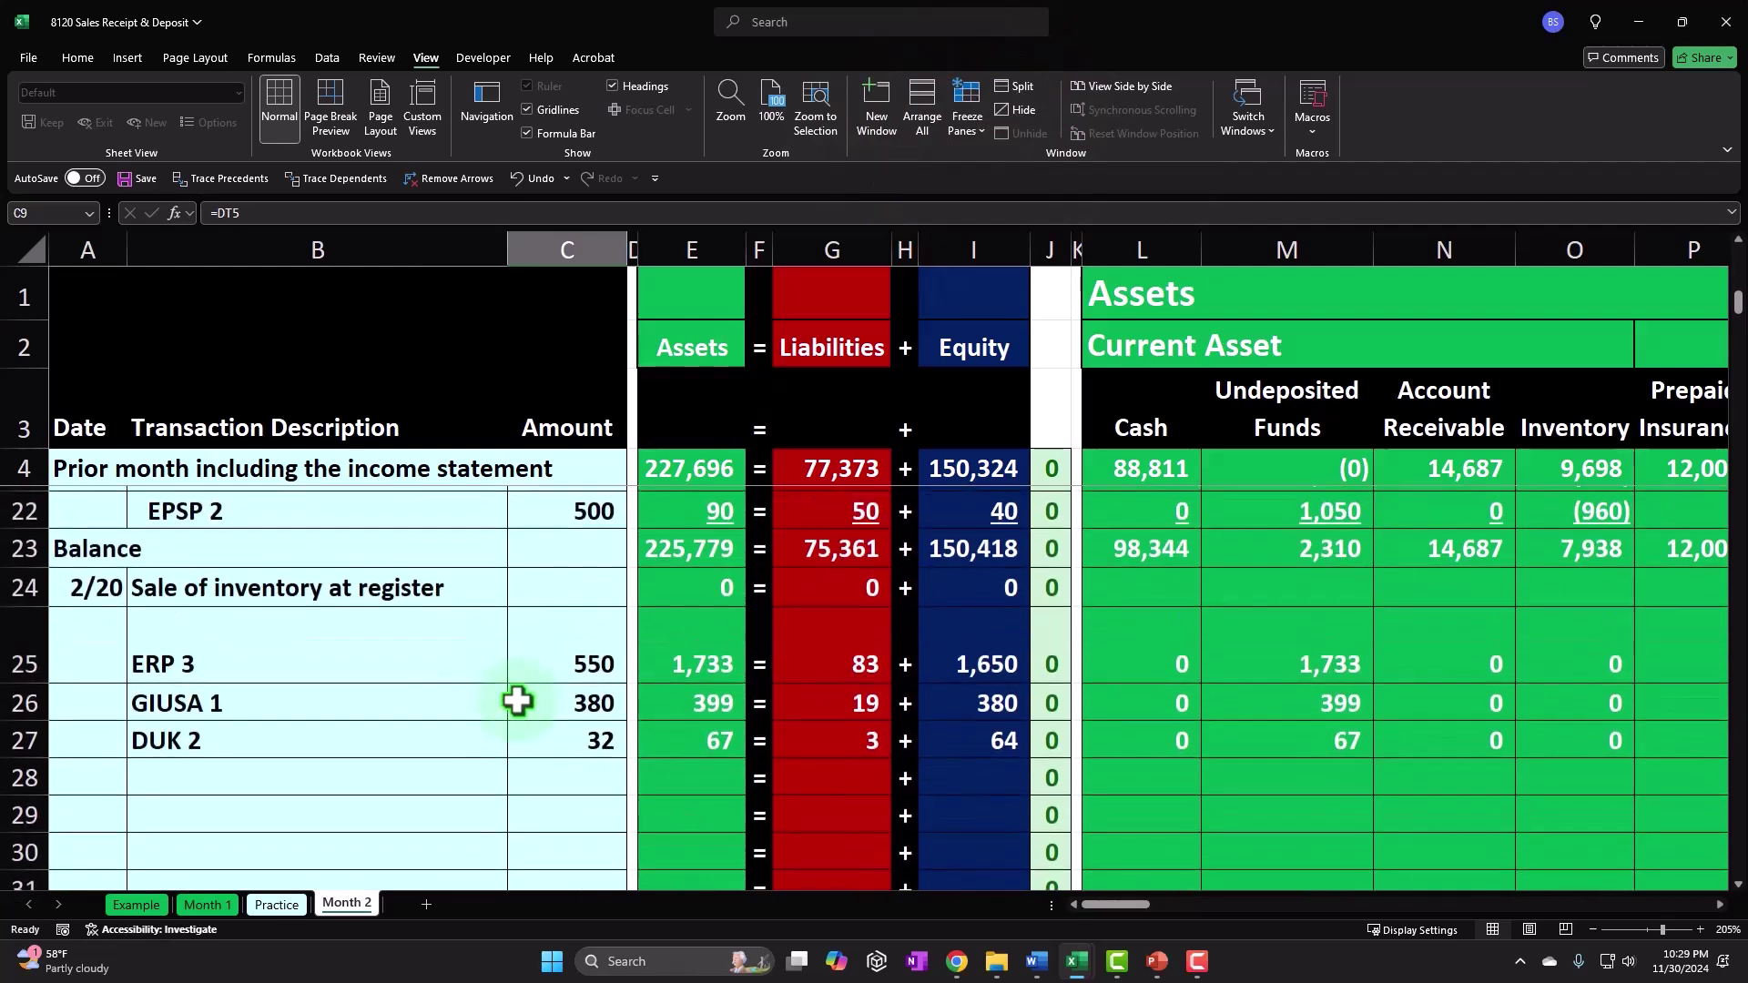
{"action": "left_click", "coordinate": [435, 656]}
{"action": "key", "text": "Right"}
{"action": "key", "text": "Right"}
{"action": "key", "text": "Right"}
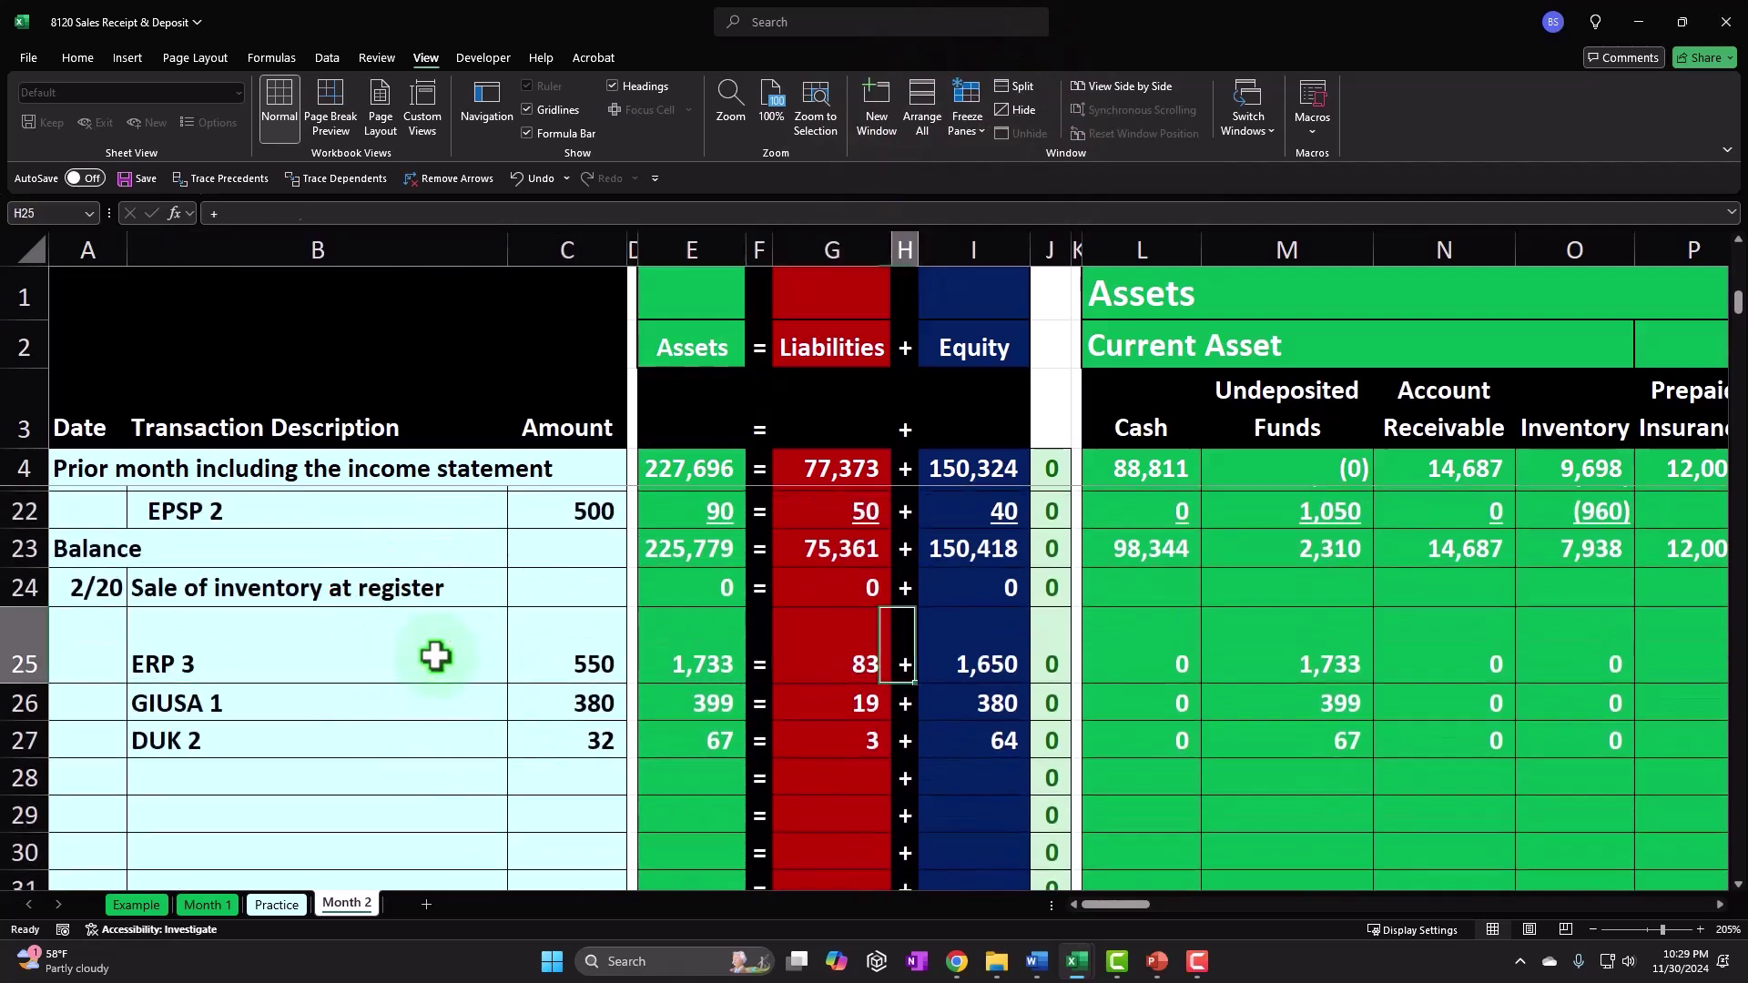
{"action": "key", "text": "Right"}
{"action": "key", "text": "Right"}
{"action": "key", "text": "Right"}
{"action": "key", "text": "Right"}
{"action": "key", "text": "Right"}
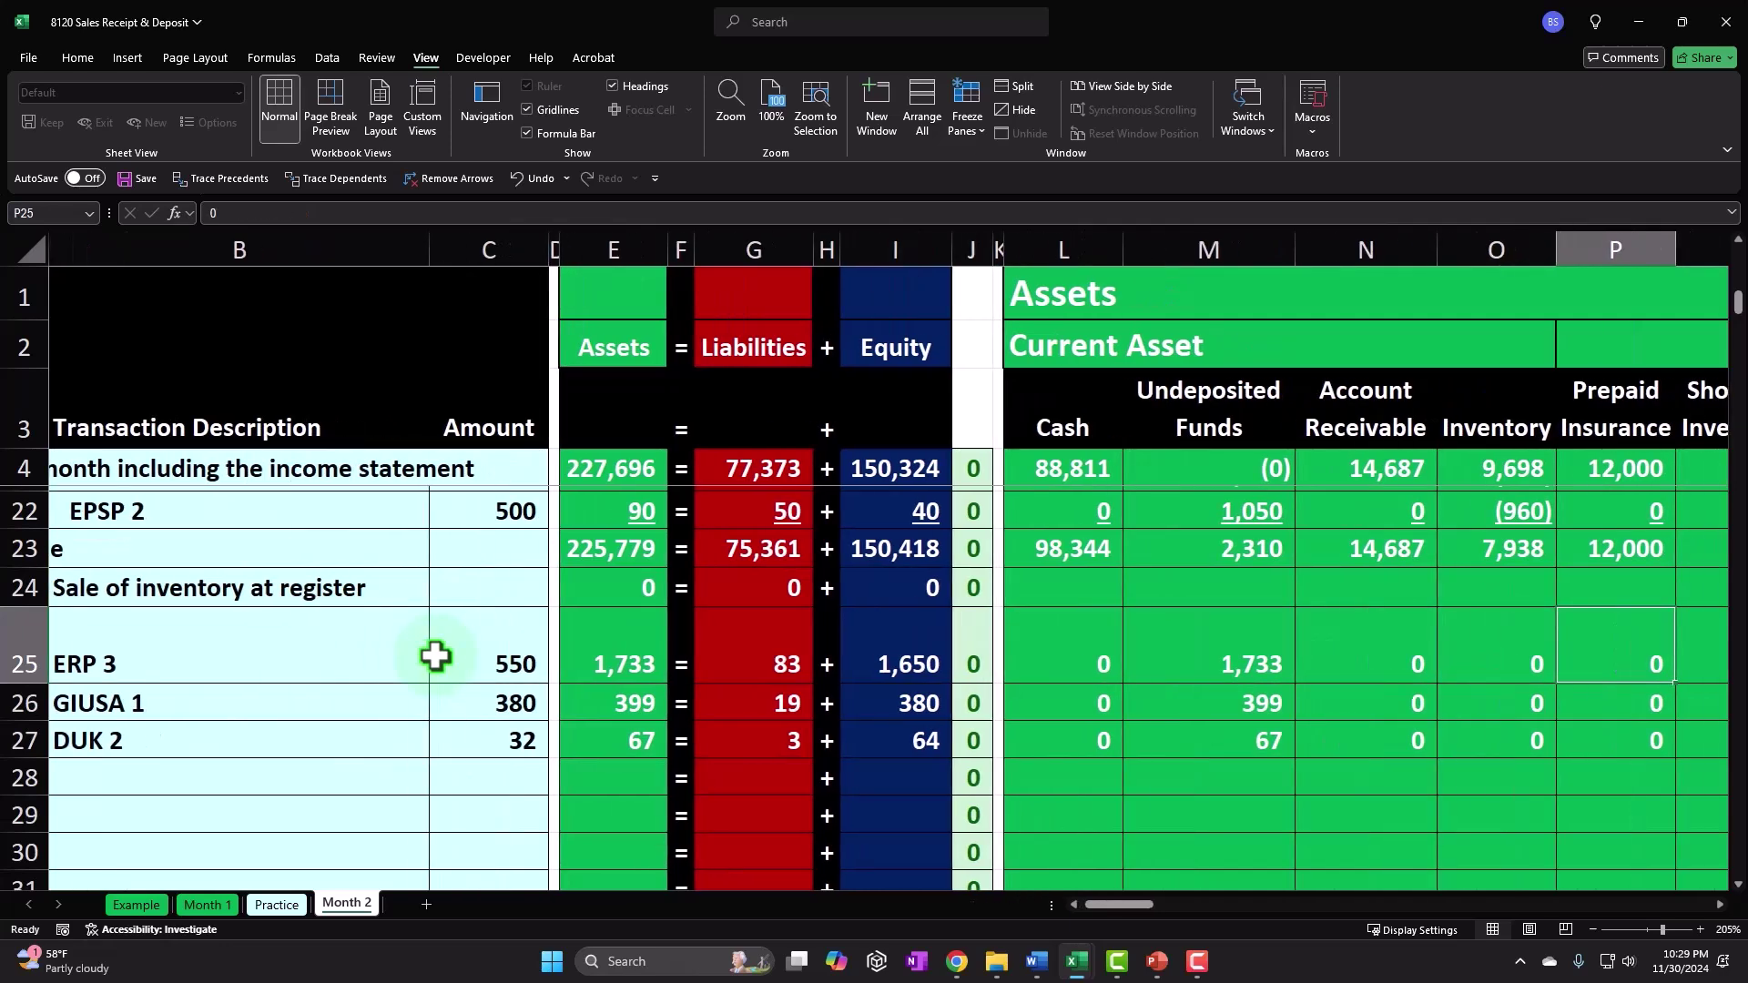
{"action": "key", "text": "Left"}
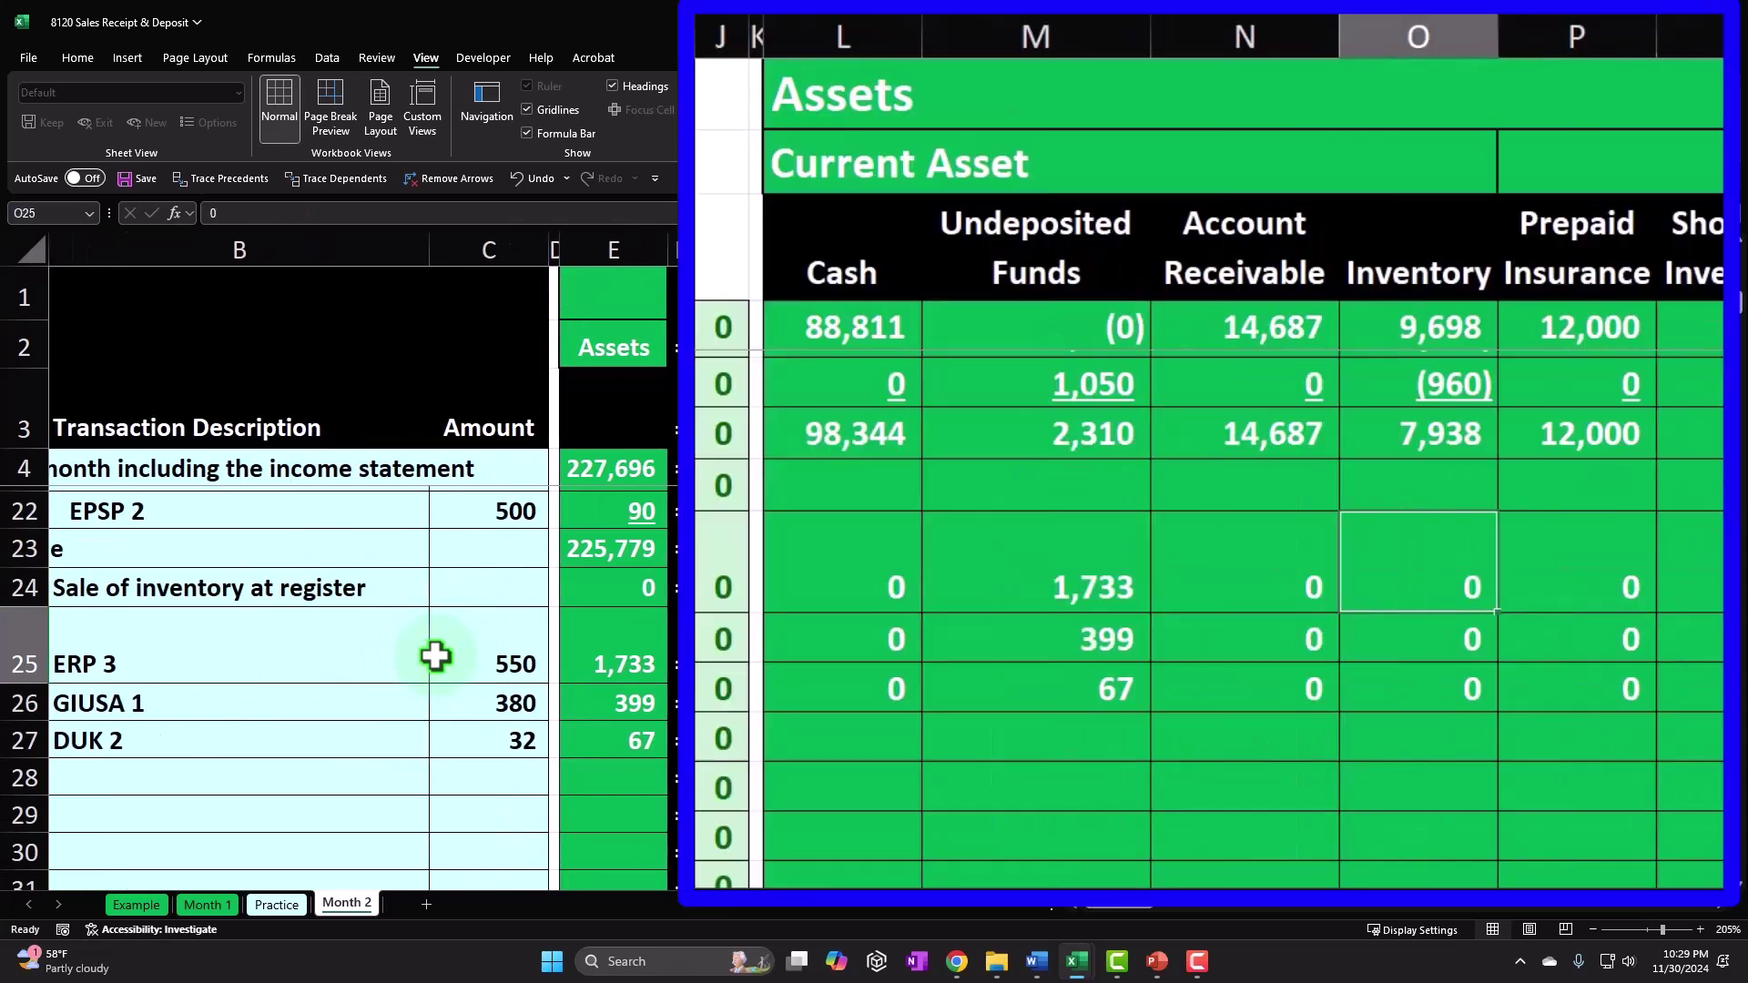
{"action": "type", "text": "-"}
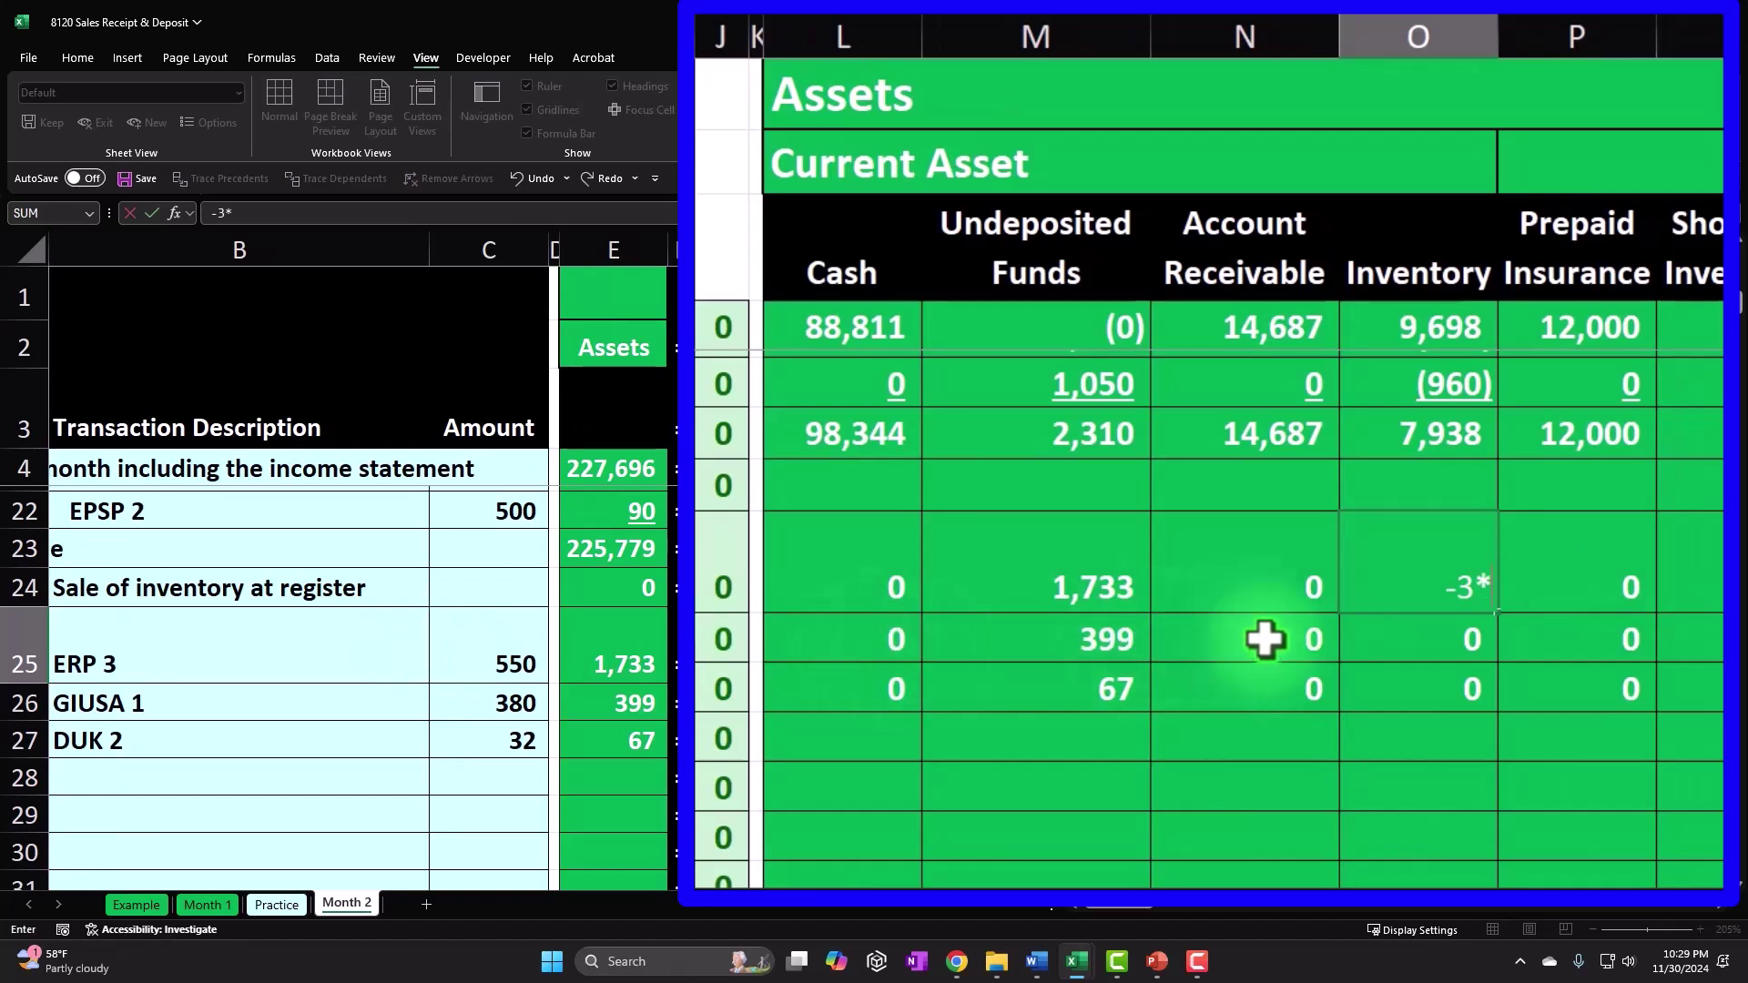
{"action": "type", "text": "3*"}
{"action": "key", "text": "Up"}
{"action": "key", "text": "Up"}
{"action": "key", "text": "Up"}
{"action": "key", "text": "Up"}
{"action": "key", "text": "Up"}
{"action": "key", "text": "Up"}
{"action": "key", "text": "Up"}
{"action": "key", "text": "Up"}
{"action": "key", "text": "Up"}
{"action": "key", "text": "Up"}
{"action": "key", "text": "Up"}
{"action": "key", "text": "Up"}
{"action": "key", "text": "Up"}
{"action": "key", "text": "Up"}
{"action": "key", "text": "Up"}
{"action": "key", "text": "Up"}
{"action": "key", "text": "Up"}
{"action": "key", "text": "Up"}
{"action": "key", "text": "Up"}
{"action": "key", "text": "Up"}
{"action": "key", "text": "Up"}
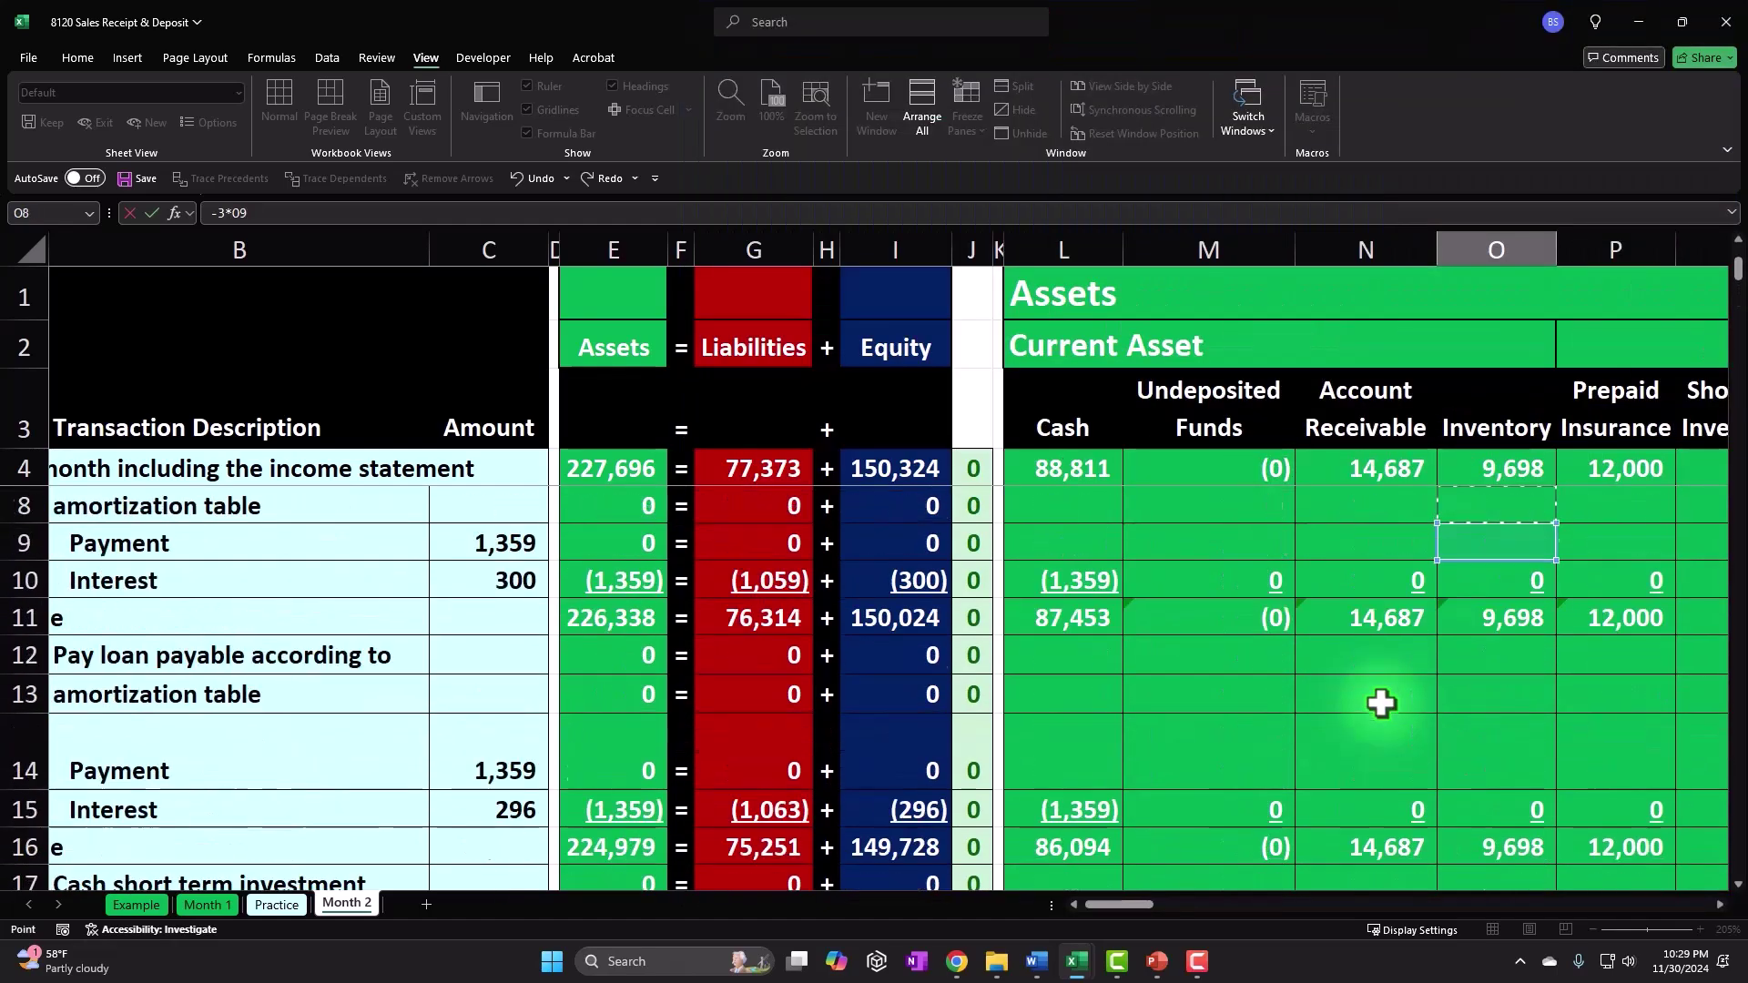
{"action": "key", "text": "Right"}
{"action": "key", "text": "Right"}
{"action": "key", "text": "Right"}
{"action": "key", "text": "Right"}
{"action": "key", "text": "Right"}
{"action": "key", "text": "Right"}
{"action": "key", "text": "Right"}
{"action": "key", "text": "Right"}
{"action": "key", "text": "Right"}
{"action": "key", "text": "Right"}
{"action": "key", "text": "Right"}
{"action": "key", "text": "Right"}
{"action": "key", "text": "Right"}
{"action": "key", "text": "Right"}
{"action": "key", "text": "Right"}
{"action": "key", "text": "Right"}
{"action": "key", "text": "Right"}
{"action": "key", "text": "Right"}
{"action": "key", "text": "Right"}
{"action": "key", "text": "Right"}
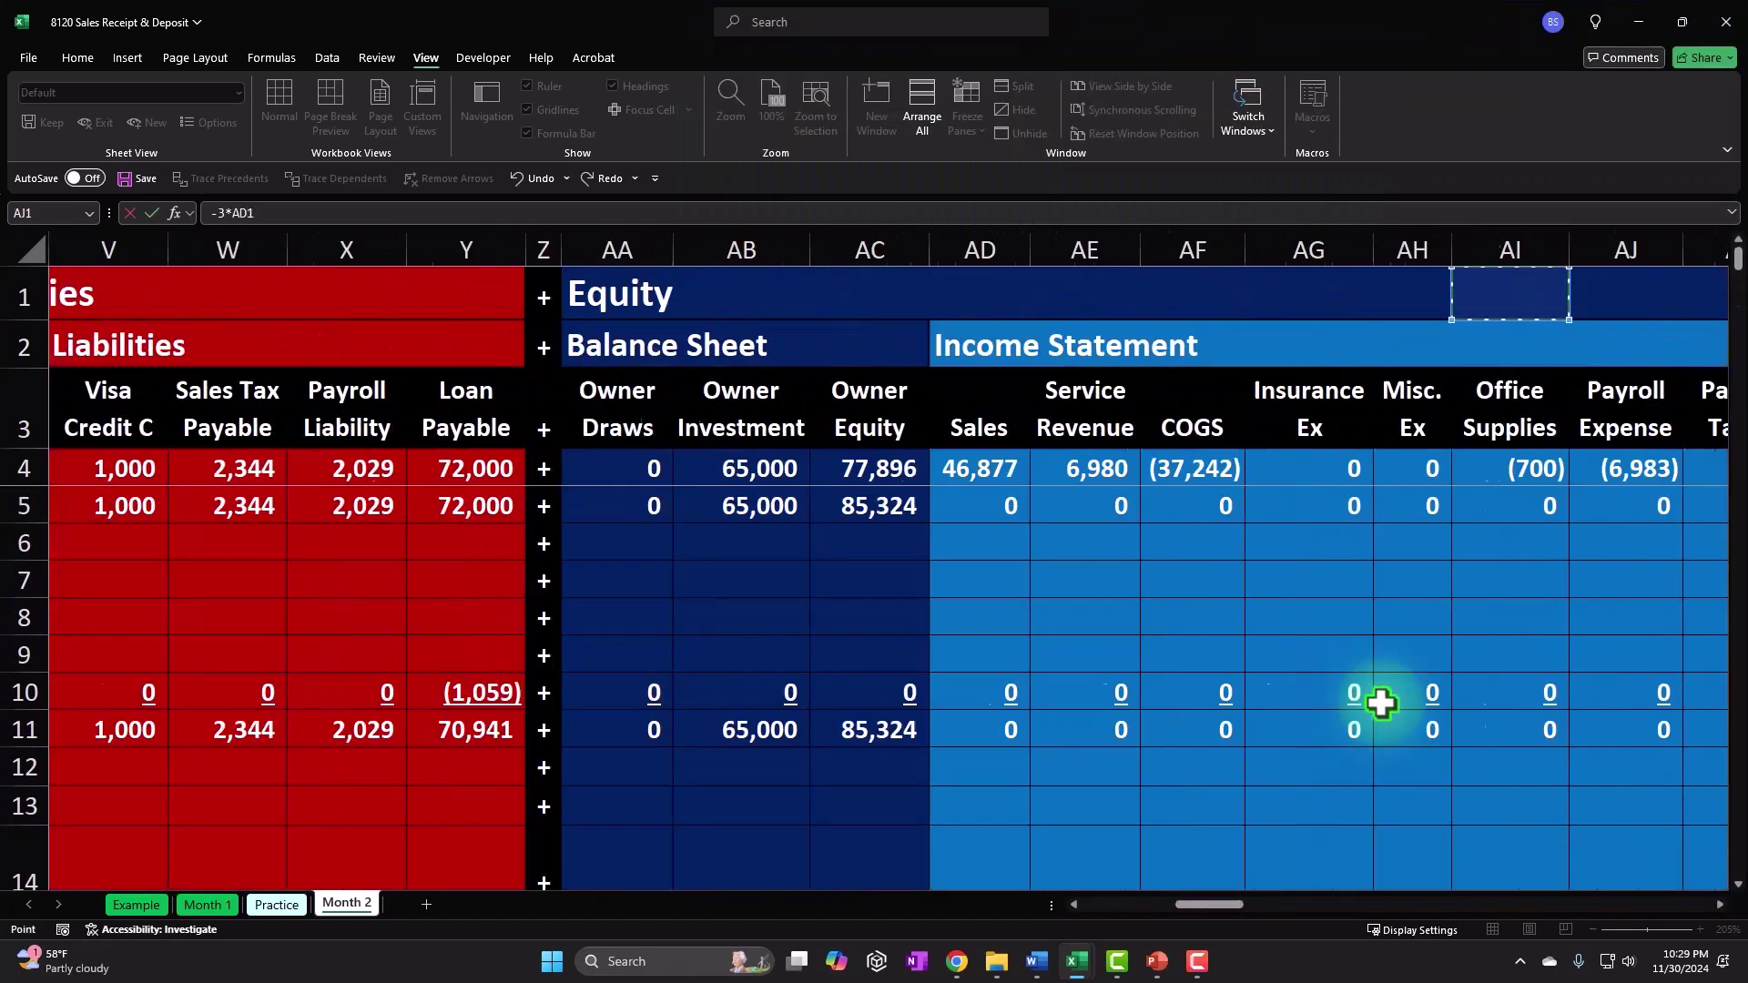
{"action": "key", "text": "Right"}
{"action": "key", "text": "Right"}
{"action": "key", "text": "Right"}
{"action": "key", "text": "Right"}
{"action": "key", "text": "Right"}
{"action": "key", "text": "Right"}
{"action": "key", "text": "Right"}
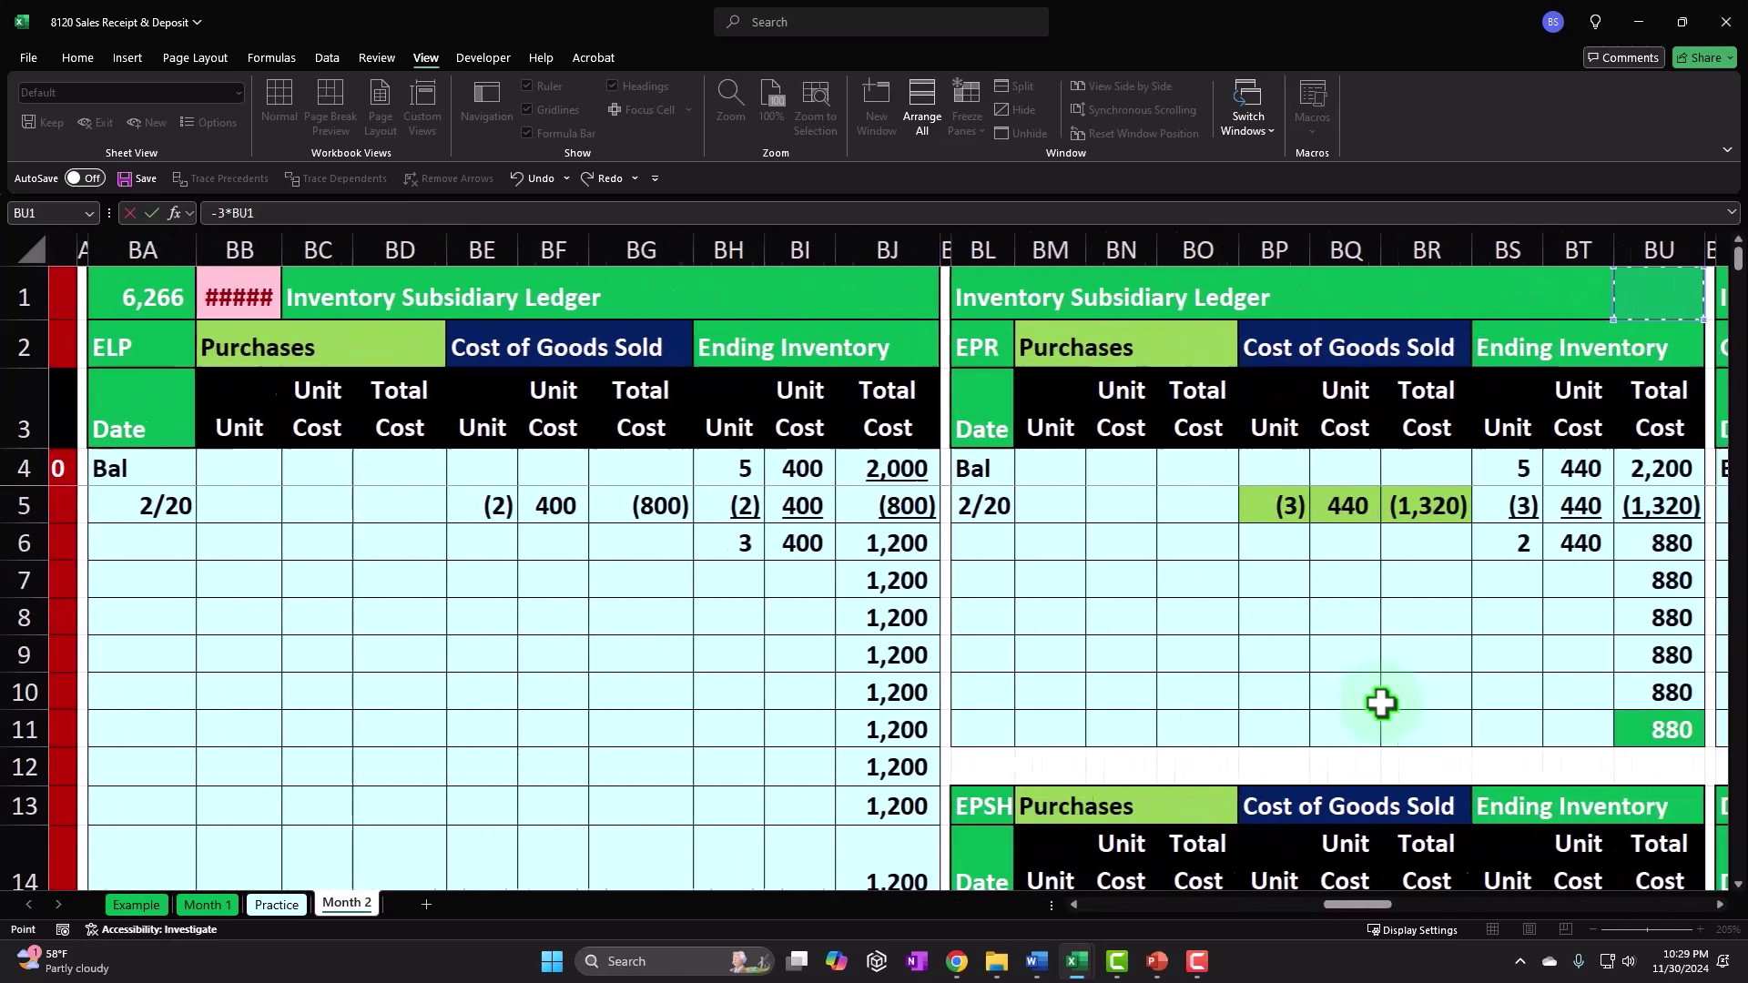
{"action": "key", "text": "Left"}
{"action": "key", "text": "Down"}
{"action": "key", "text": "Down"}
{"action": "key", "text": "Left"}
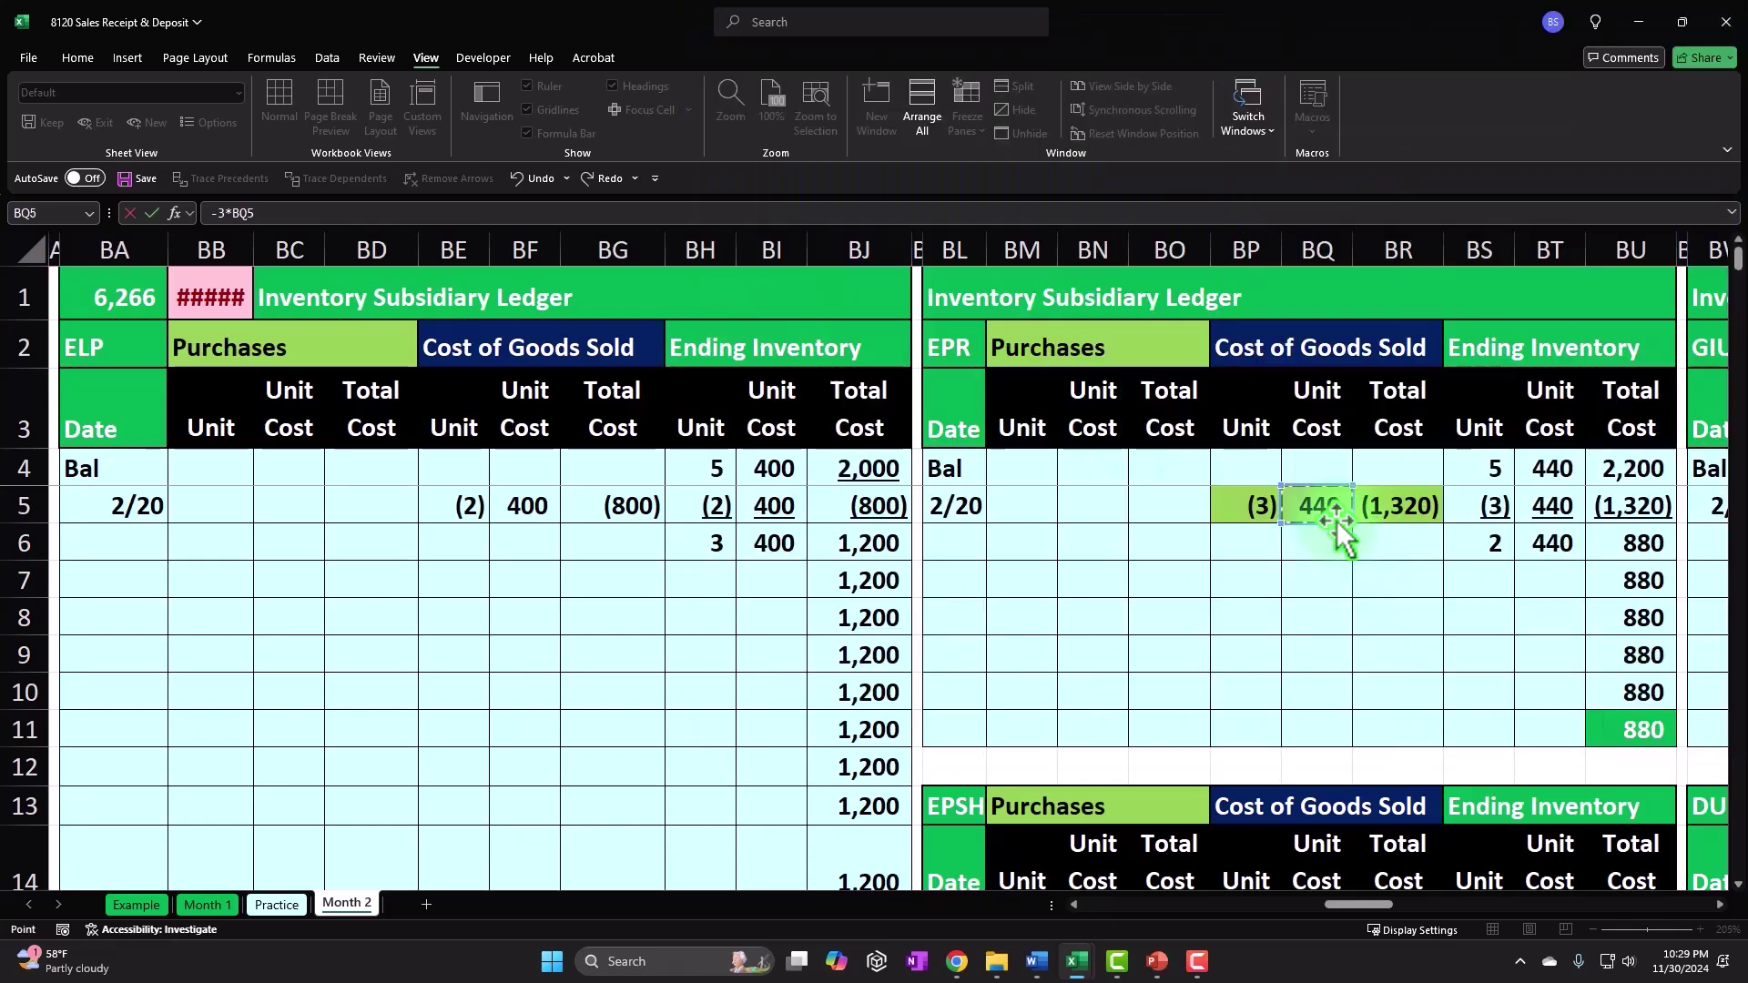
{"action": "key", "text": "Return"}
Step: Record the ERP sale's cost of goods sold in AF25 by linking it to the inventory decrease in O25
{"action": "key", "text": "Left"}
{"action": "key", "text": "Left"}
{"action": "key", "text": "Up"}
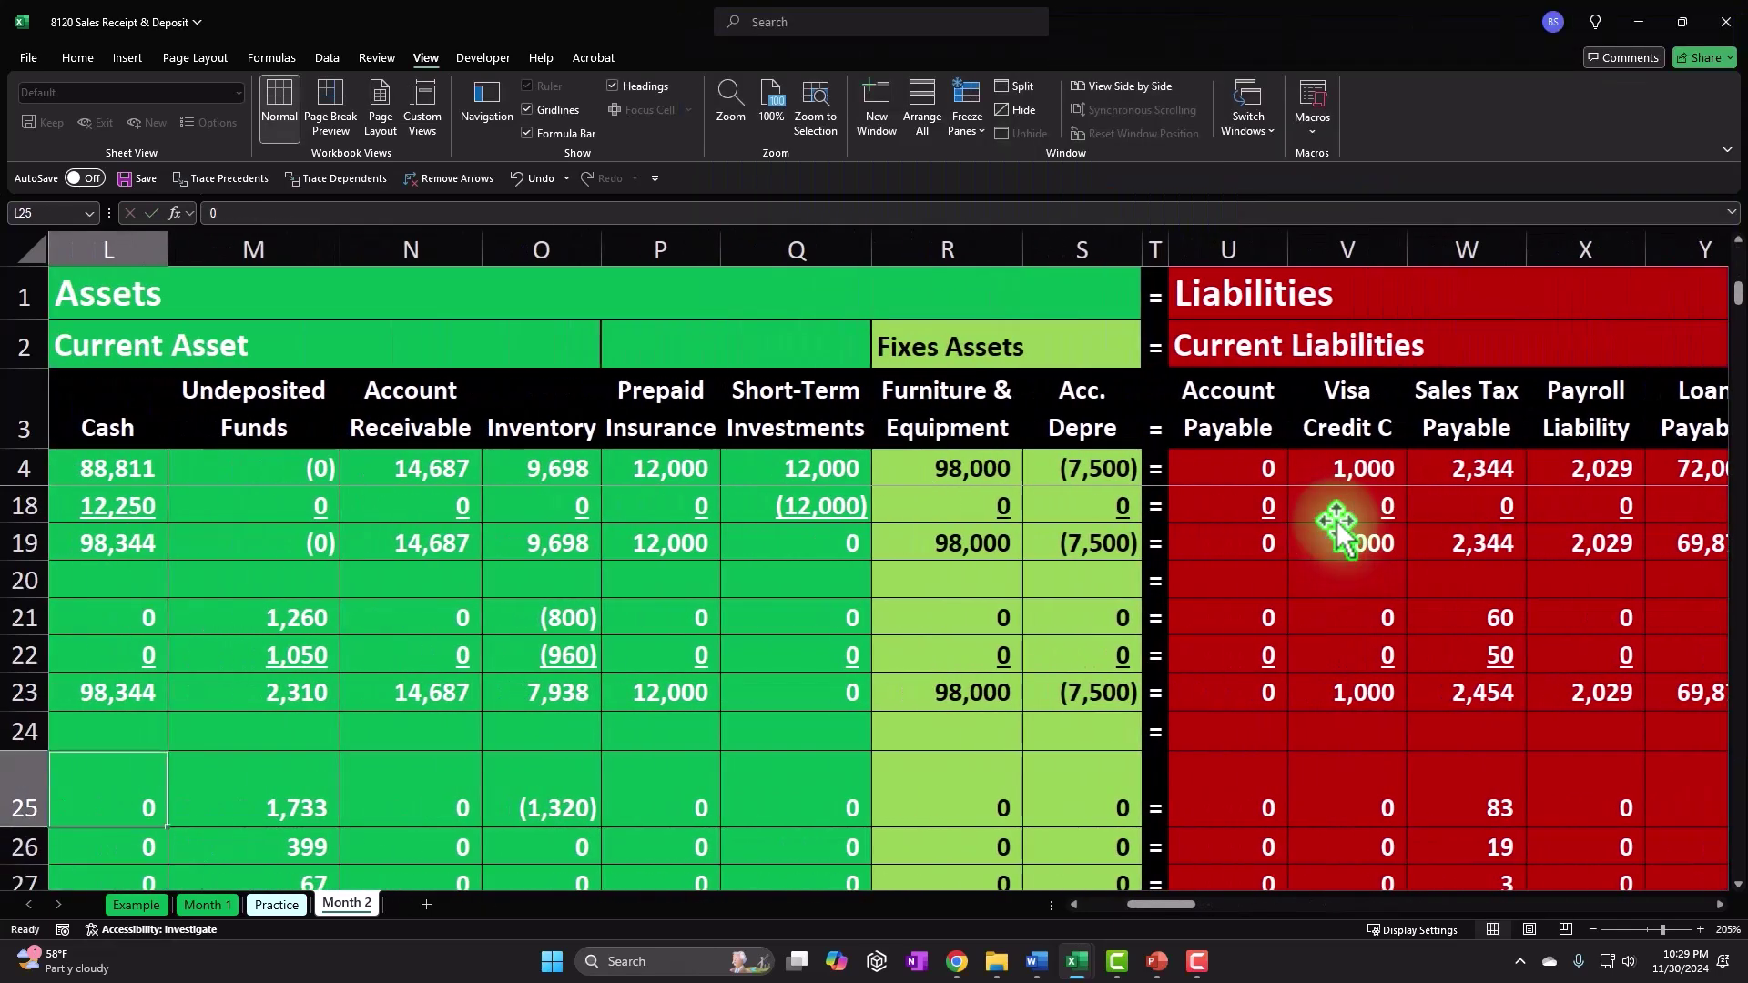
{"action": "key", "text": "Right"}
{"action": "key", "text": "Right"}
{"action": "key", "text": "Right"}
{"action": "key", "text": "Right"}
{"action": "key", "text": "Right"}
{"action": "key", "text": "Right"}
{"action": "key", "text": "Right"}
{"action": "key", "text": "Right"}
{"action": "key", "text": "Right"}
{"action": "key", "text": "Right"}
{"action": "key", "text": "Right"}
{"action": "key", "text": "Right"}
{"action": "key", "text": "Right"}
{"action": "key", "text": "Right"}
{"action": "key", "text": "Right"}
{"action": "key", "text": "Right"}
{"action": "key", "text": "Right"}
{"action": "key", "text": "Right"}
{"action": "key", "text": "Right"}
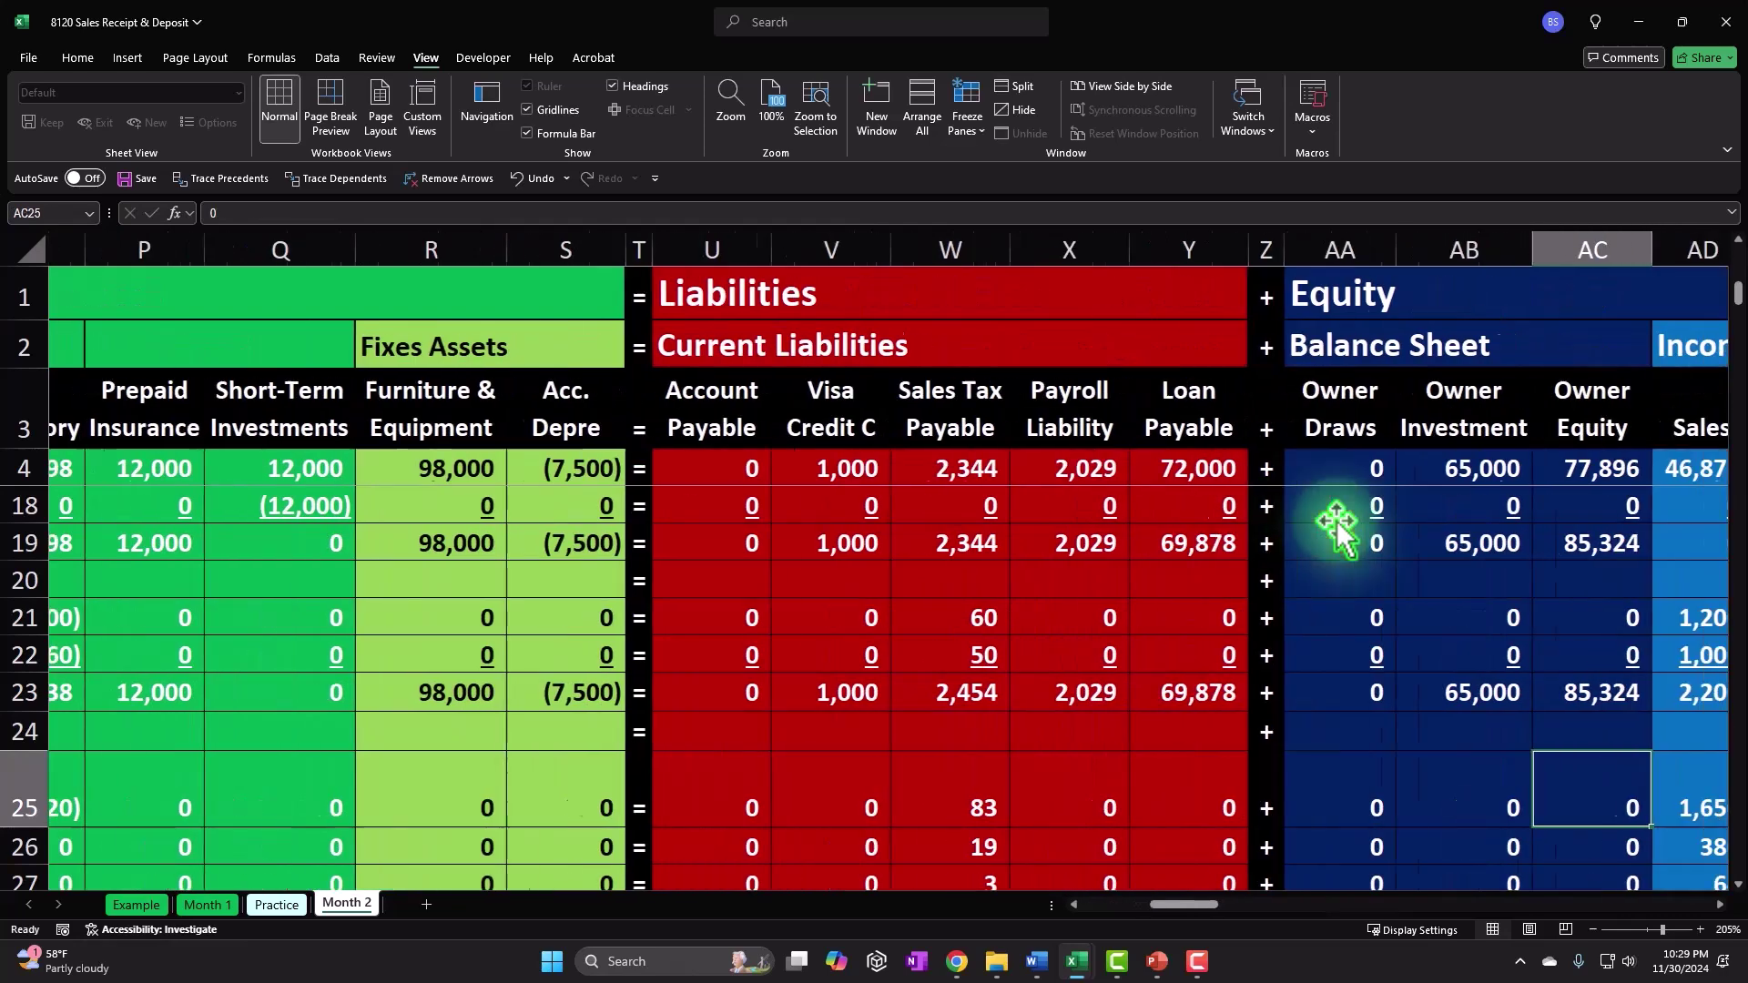
{"action": "key", "text": "Right"}
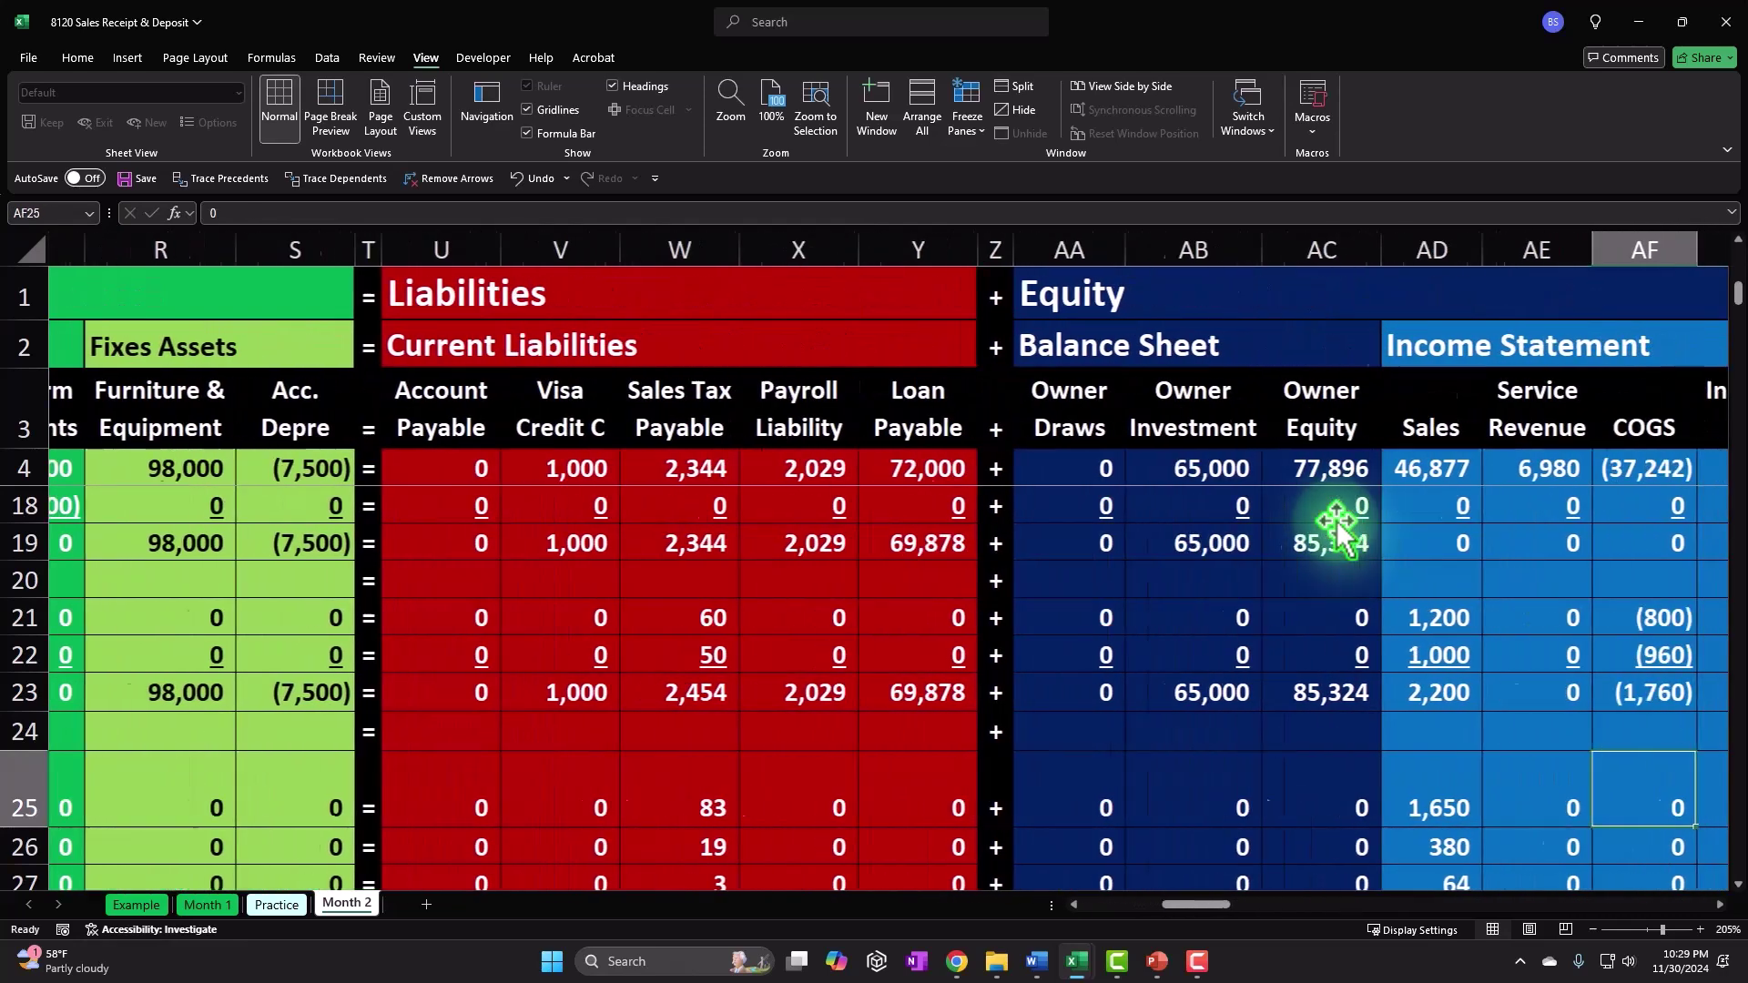
{"action": "scroll", "coordinate": [1411, 619], "scroll_direction": "down", "scroll_amount": 1}
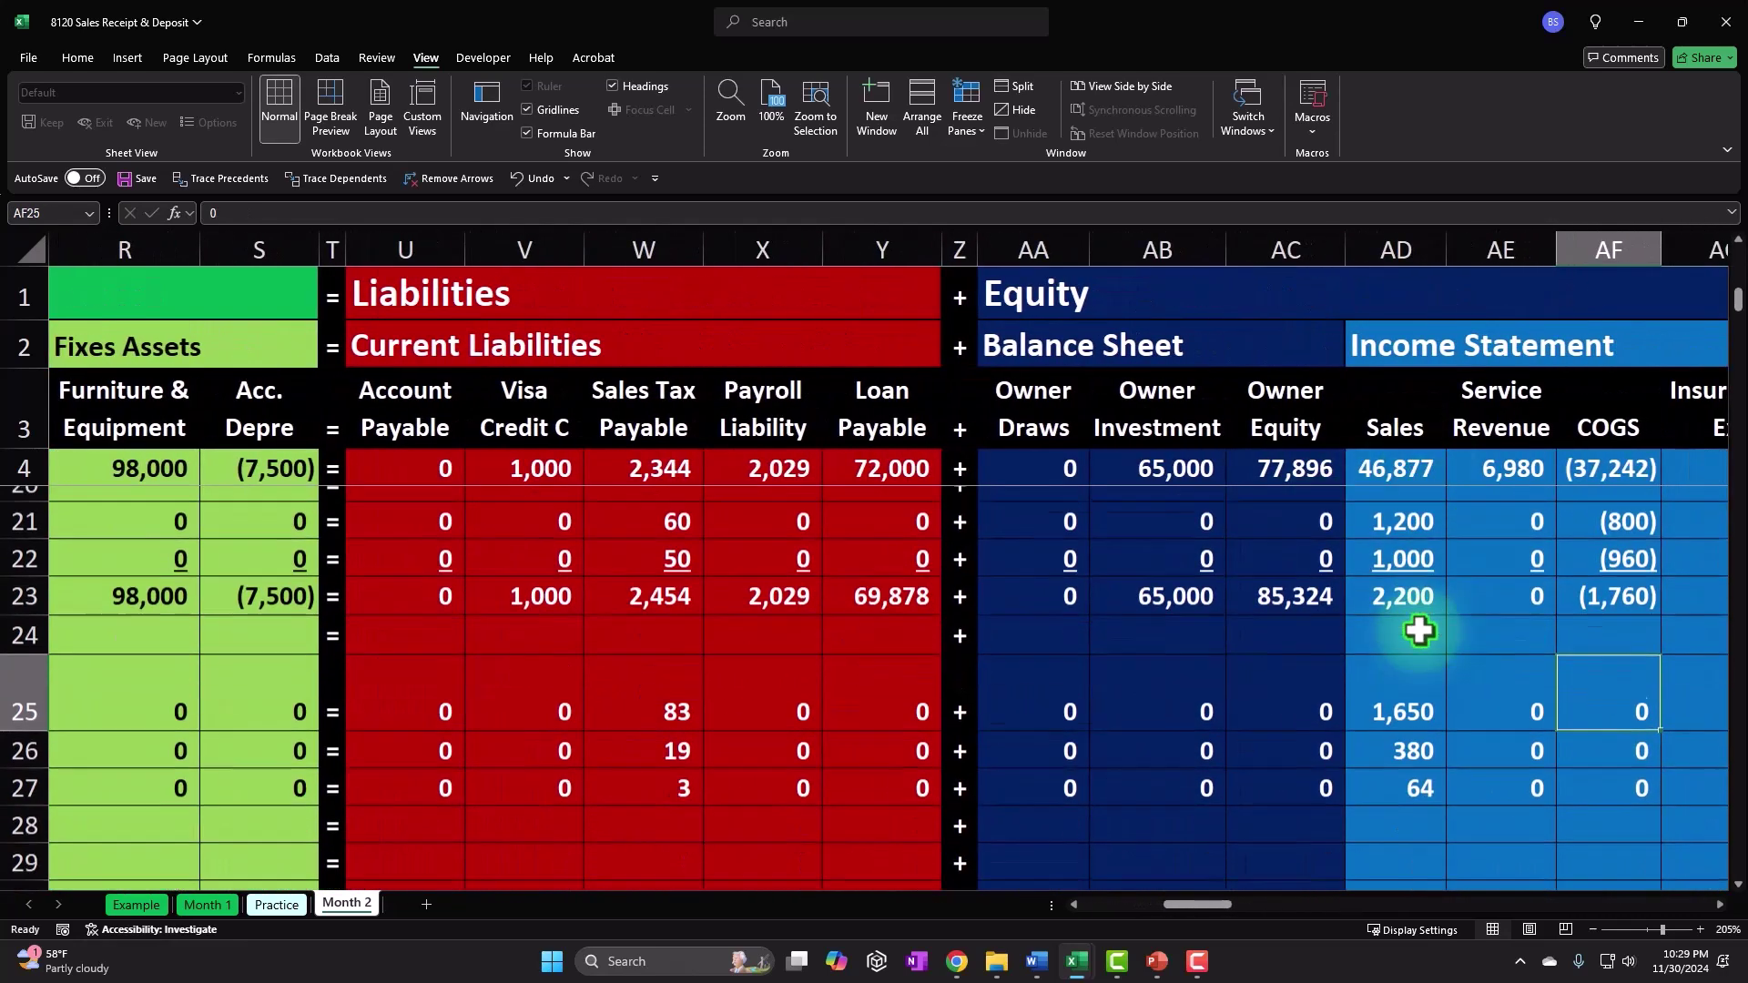
{"action": "type", "text": "="}
{"action": "key", "text": "Left"}
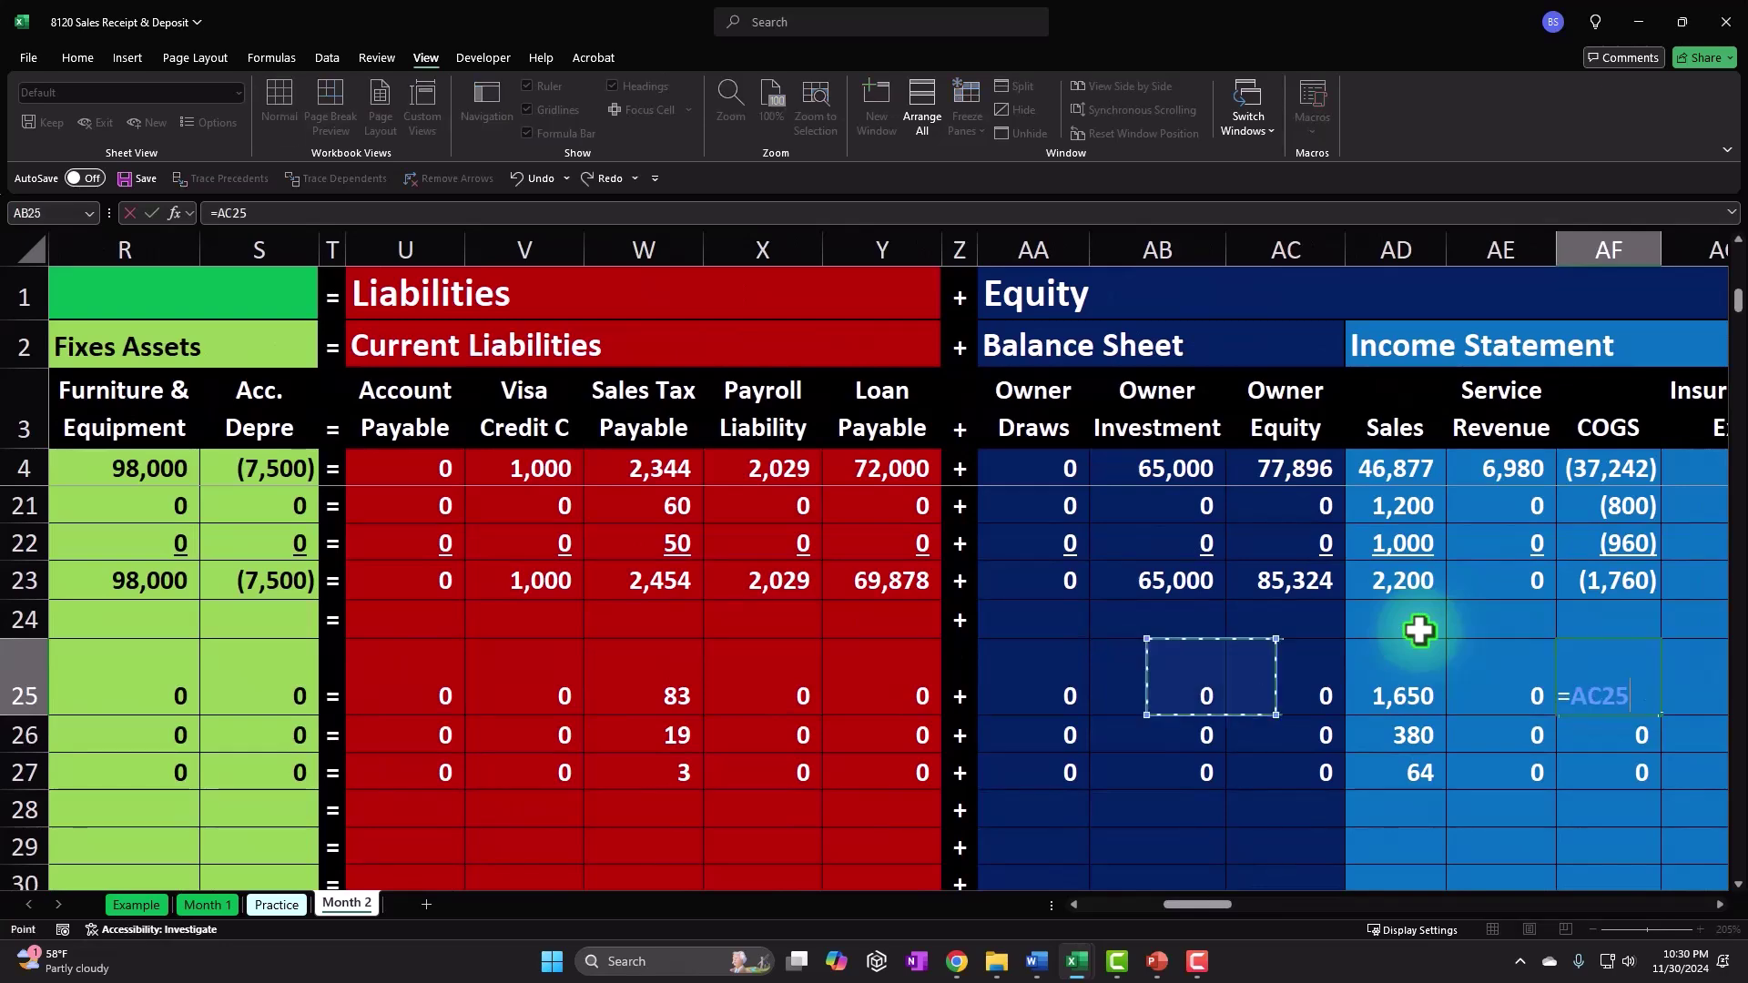
{"action": "key", "text": "Left"}
{"action": "key", "text": "Left"}
{"action": "key", "text": "Left"}
{"action": "key", "text": "Left"}
{"action": "key", "text": "Left"}
{"action": "key", "text": "Left"}
{"action": "key", "text": "Left"}
{"action": "key", "text": "Left"}
{"action": "key", "text": "Left"}
{"action": "key", "text": "Left"}
{"action": "key", "text": "Left"}
{"action": "key", "text": "Left"}
{"action": "key", "text": "Left"}
{"action": "key", "text": "Left"}
{"action": "key", "text": "Left"}
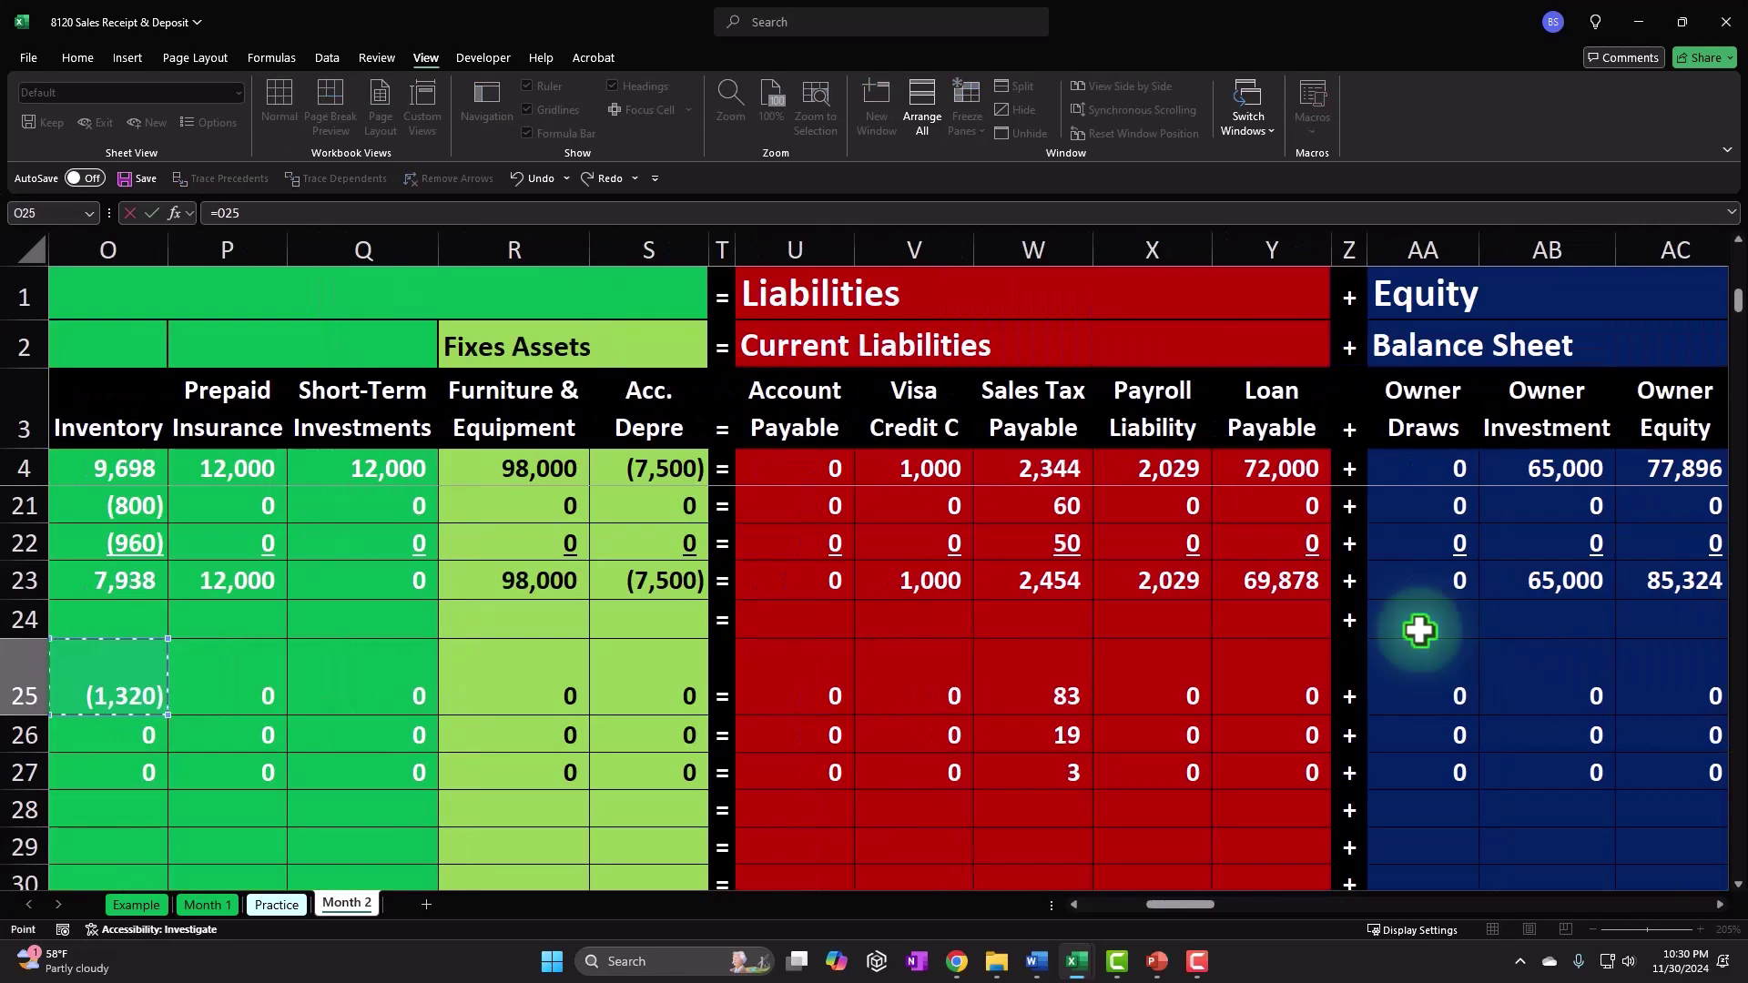
{"action": "key", "text": "Return"}
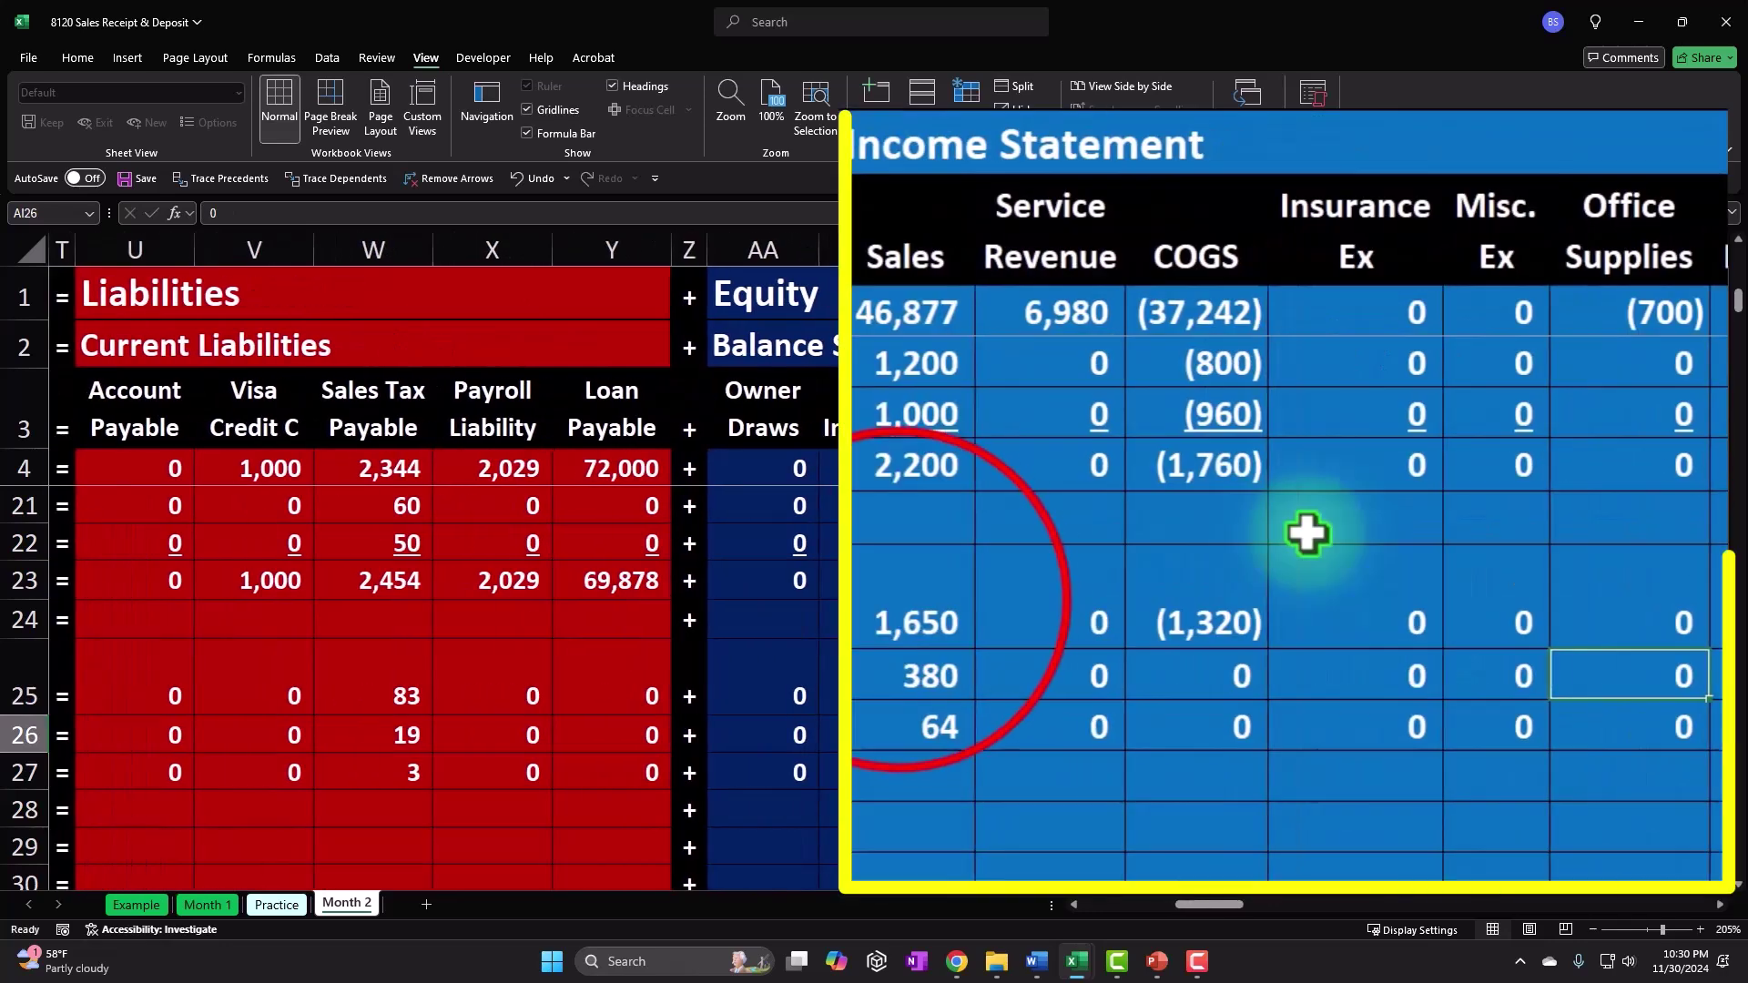
Step: Examine the ERP sale's sales and COGS in AD25:AF25 and its effect on the equity total in row 25
{"action": "left_click", "coordinate": [901, 601]}
{"action": "left_click_drag", "start_coordinate": [970, 598], "coordinate": [1166, 608]}
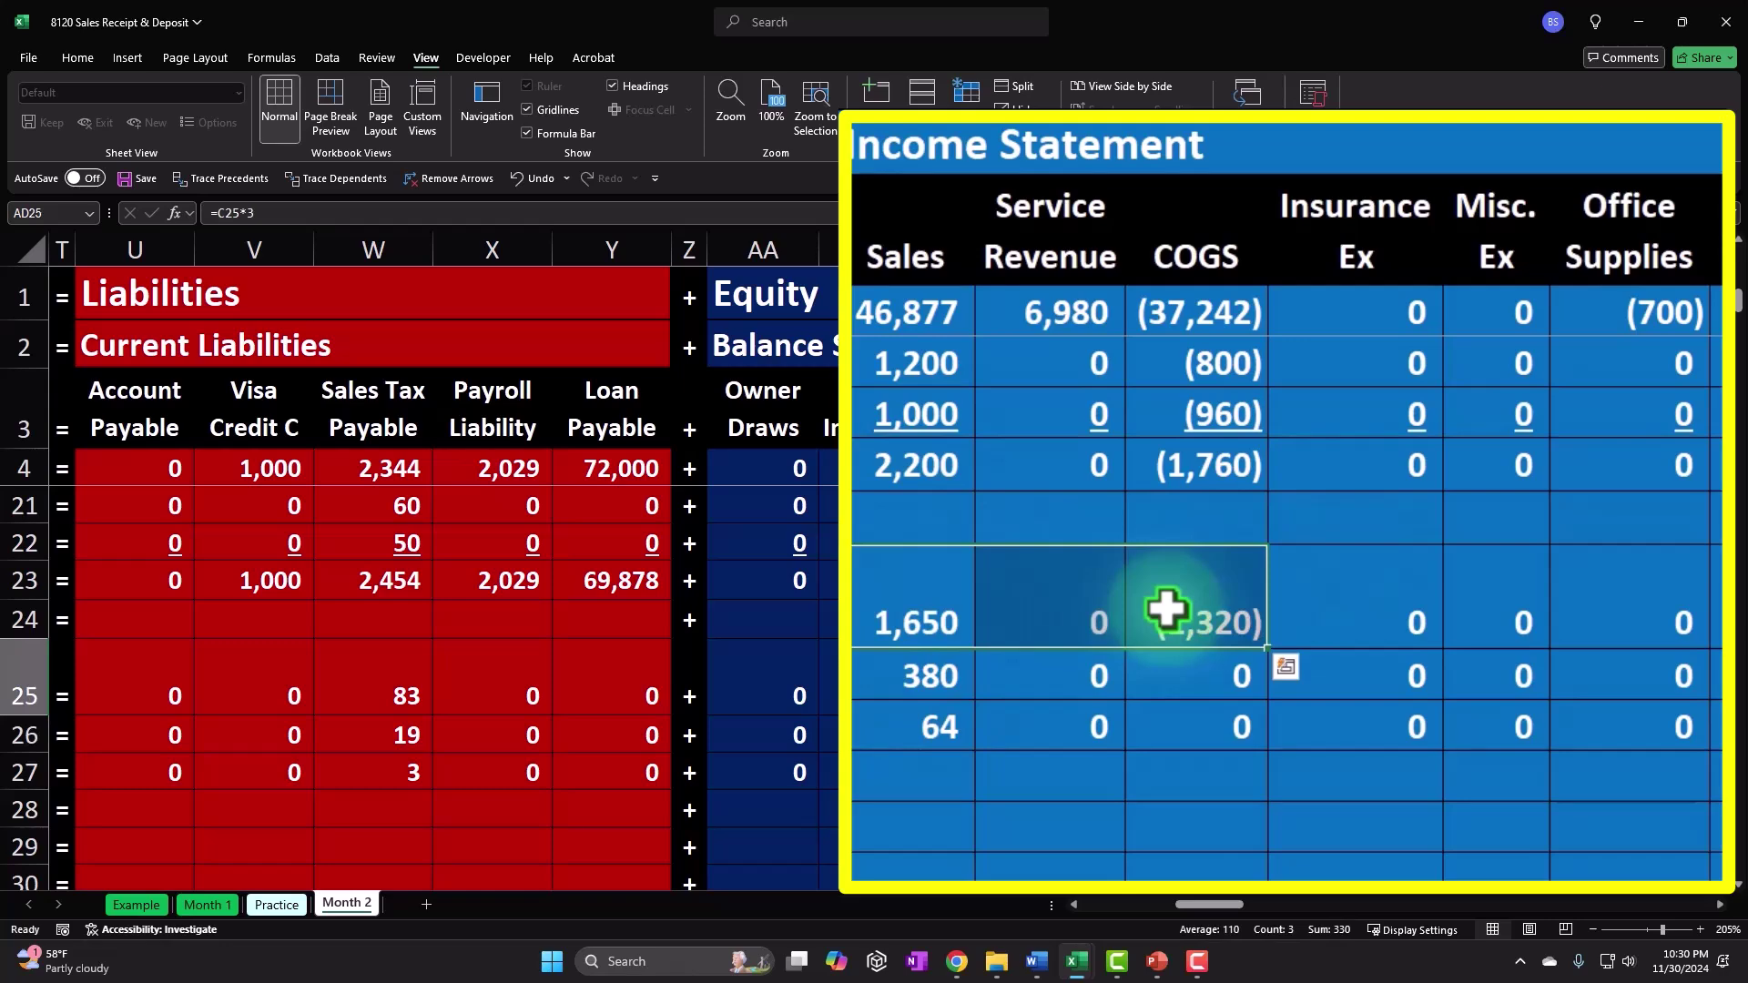
{"action": "key", "text": "Left"}
{"action": "key", "text": "Left"}
{"action": "key", "text": "Left"}
{"action": "key", "text": "Left"}
{"action": "key", "text": "Left"}
{"action": "key", "text": "Left"}
{"action": "key", "text": "Left"}
{"action": "key", "text": "Left"}
{"action": "key", "text": "Left"}
{"action": "key", "text": "Left"}
{"action": "key", "text": "Left"}
{"action": "key", "text": "Left"}
{"action": "key", "text": "Left"}
{"action": "key", "text": "Left"}
{"action": "key", "text": "Left"}
{"action": "key", "text": "Left"}
{"action": "key", "text": "Left"}
{"action": "key", "text": "Left"}
{"action": "key", "text": "Left"}
{"action": "key", "text": "Left"}
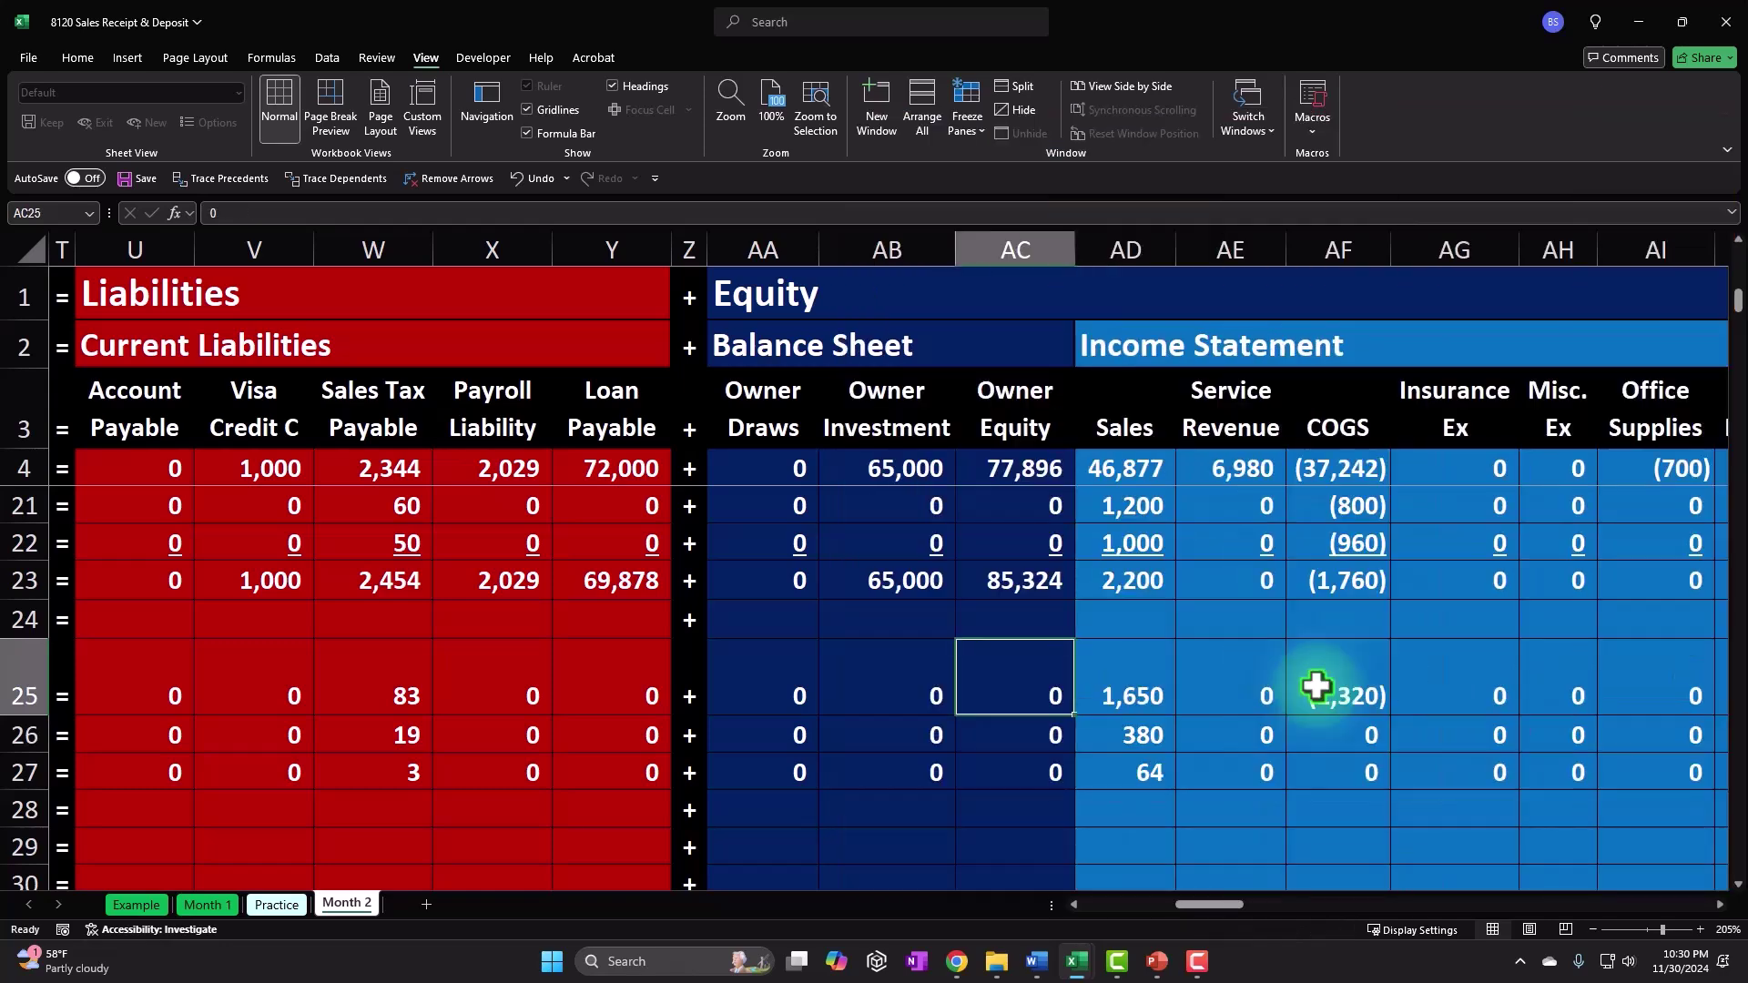
{"action": "key", "text": "Left"}
{"action": "key", "text": "Left"}
{"action": "key", "text": "Left"}
{"action": "key", "text": "Left"}
{"action": "key", "text": "Left"}
{"action": "key", "text": "Left"}
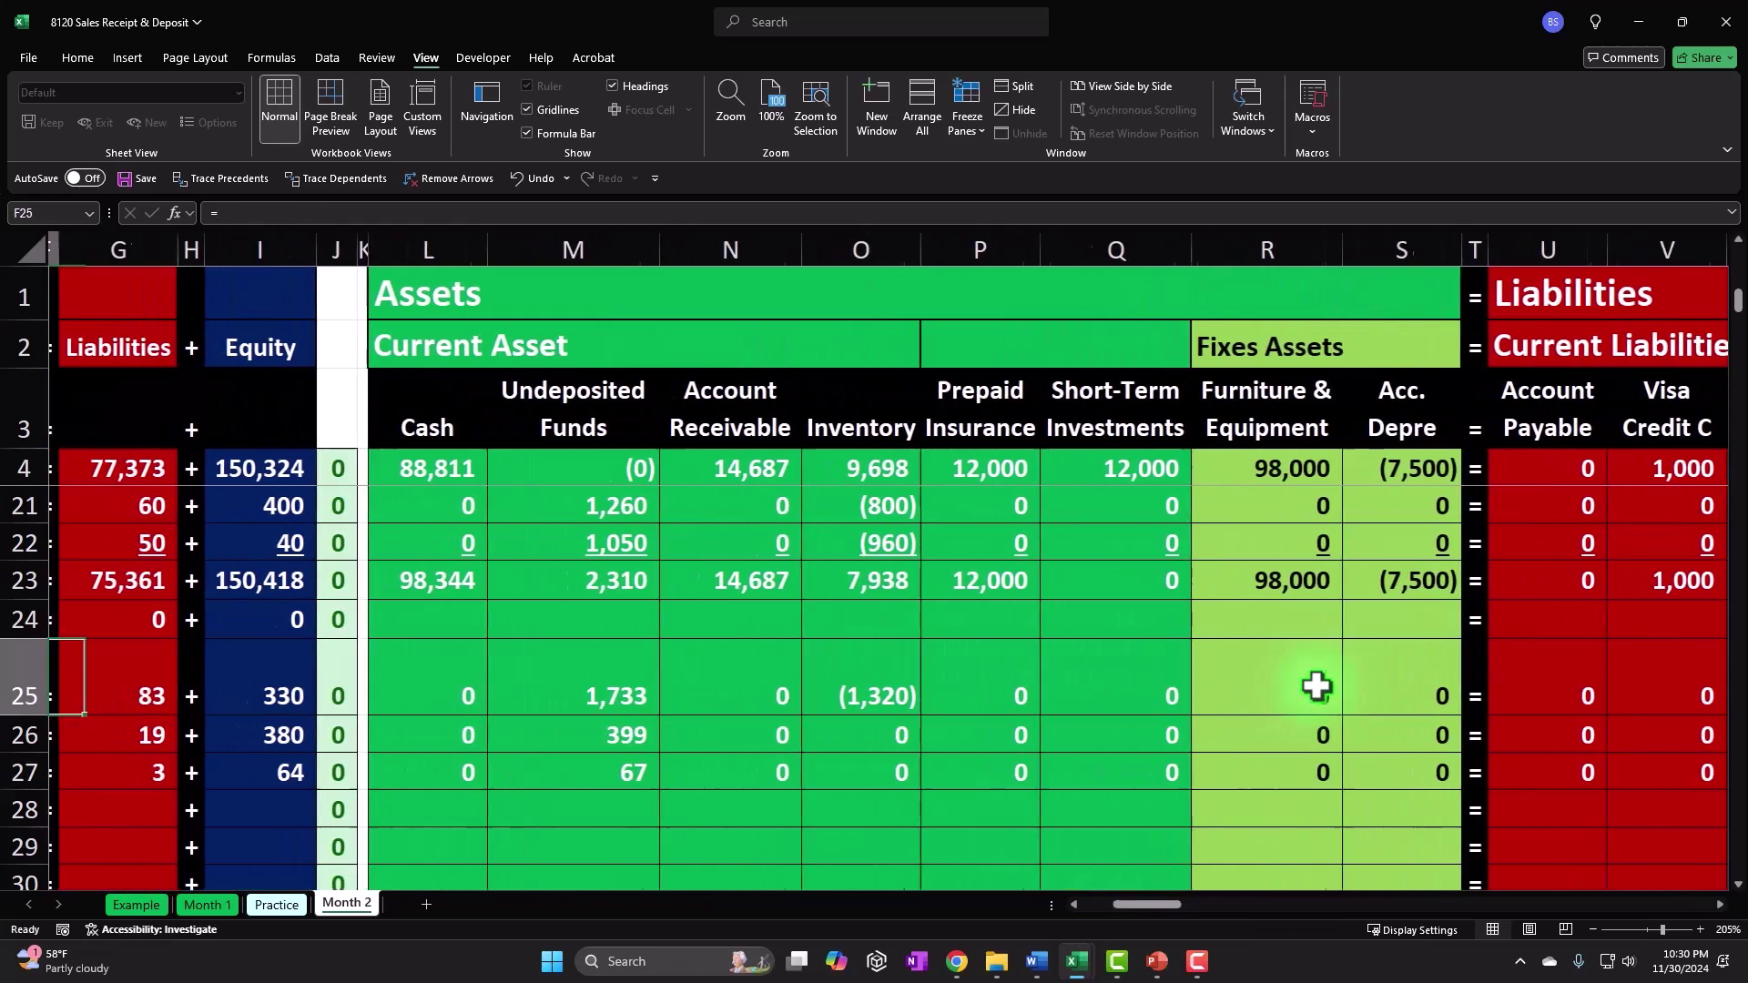
Step: Enter the GIUSA sale's inventory amount in O26 as 1 multiplied by the ledger unit cost in CB5
{"action": "key", "text": "Down"}
{"action": "key", "text": "Left"}
{"action": "key", "text": "Left"}
{"action": "key", "text": "Left"}
{"action": "key", "text": "Up"}
{"action": "key", "text": "Right"}
{"action": "key", "text": "Right"}
{"action": "key", "text": "Right"}
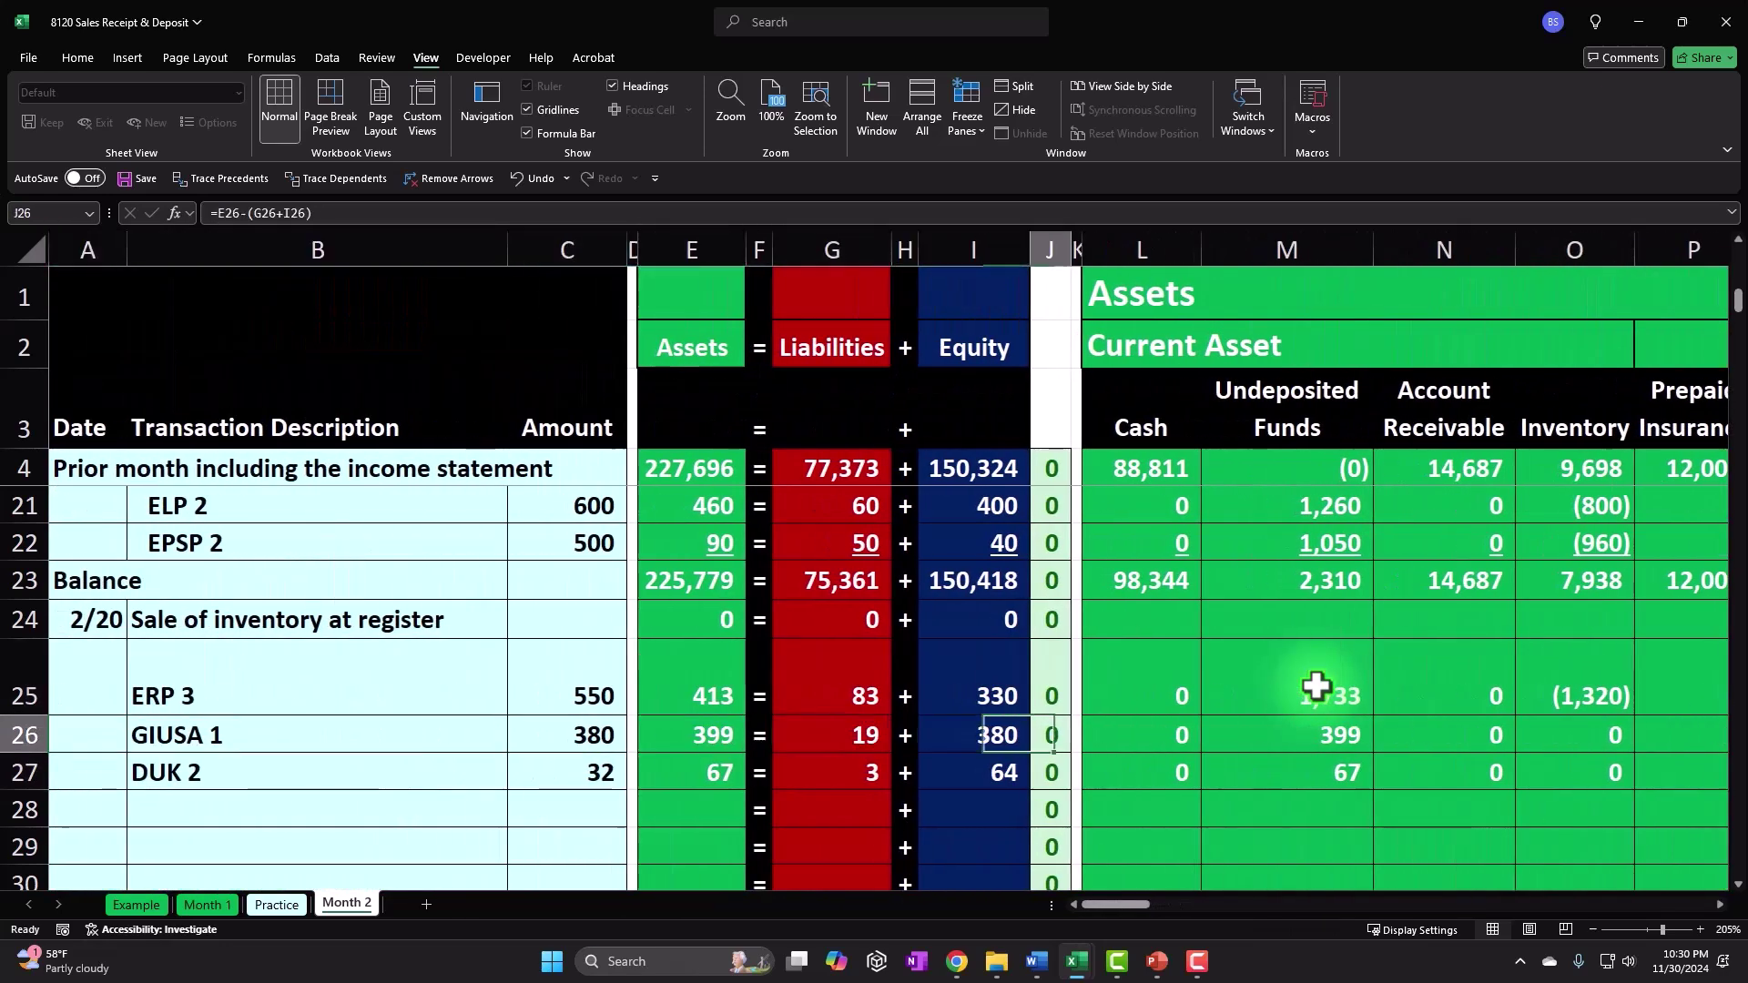
{"action": "key", "text": "Right"}
{"action": "key", "text": "Right"}
{"action": "key", "text": "Right"}
{"action": "type", "text": "="}
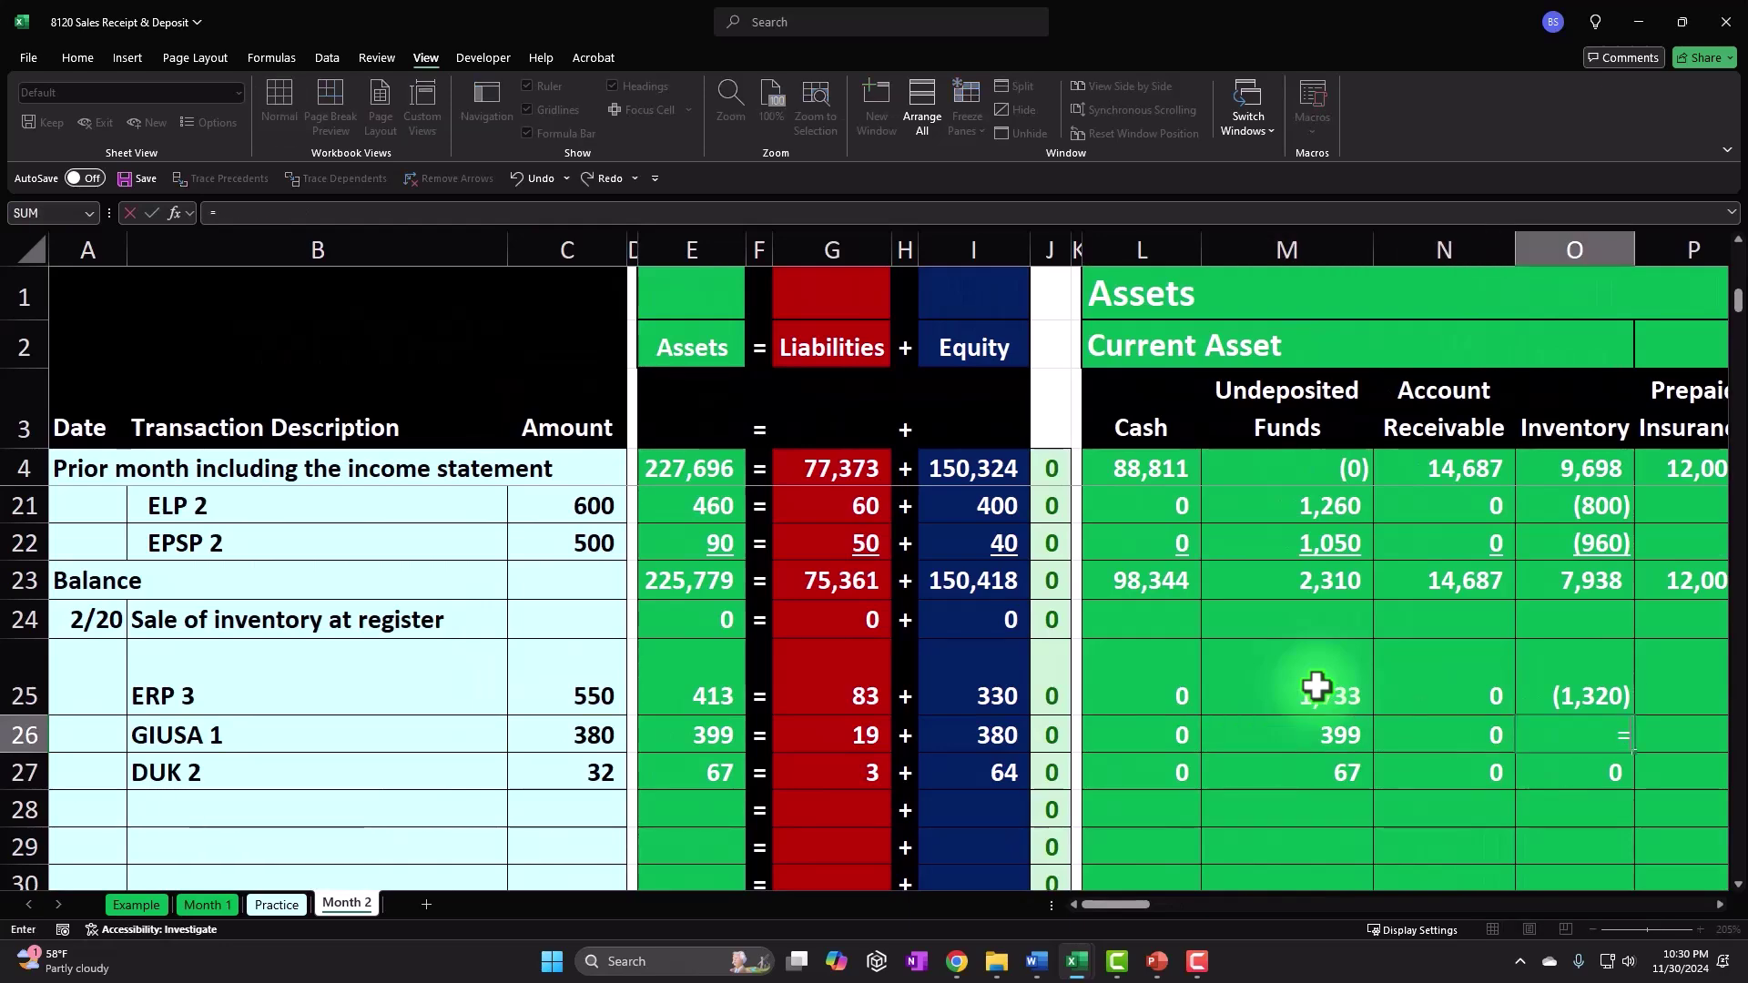
{"action": "type", "text": "1*"}
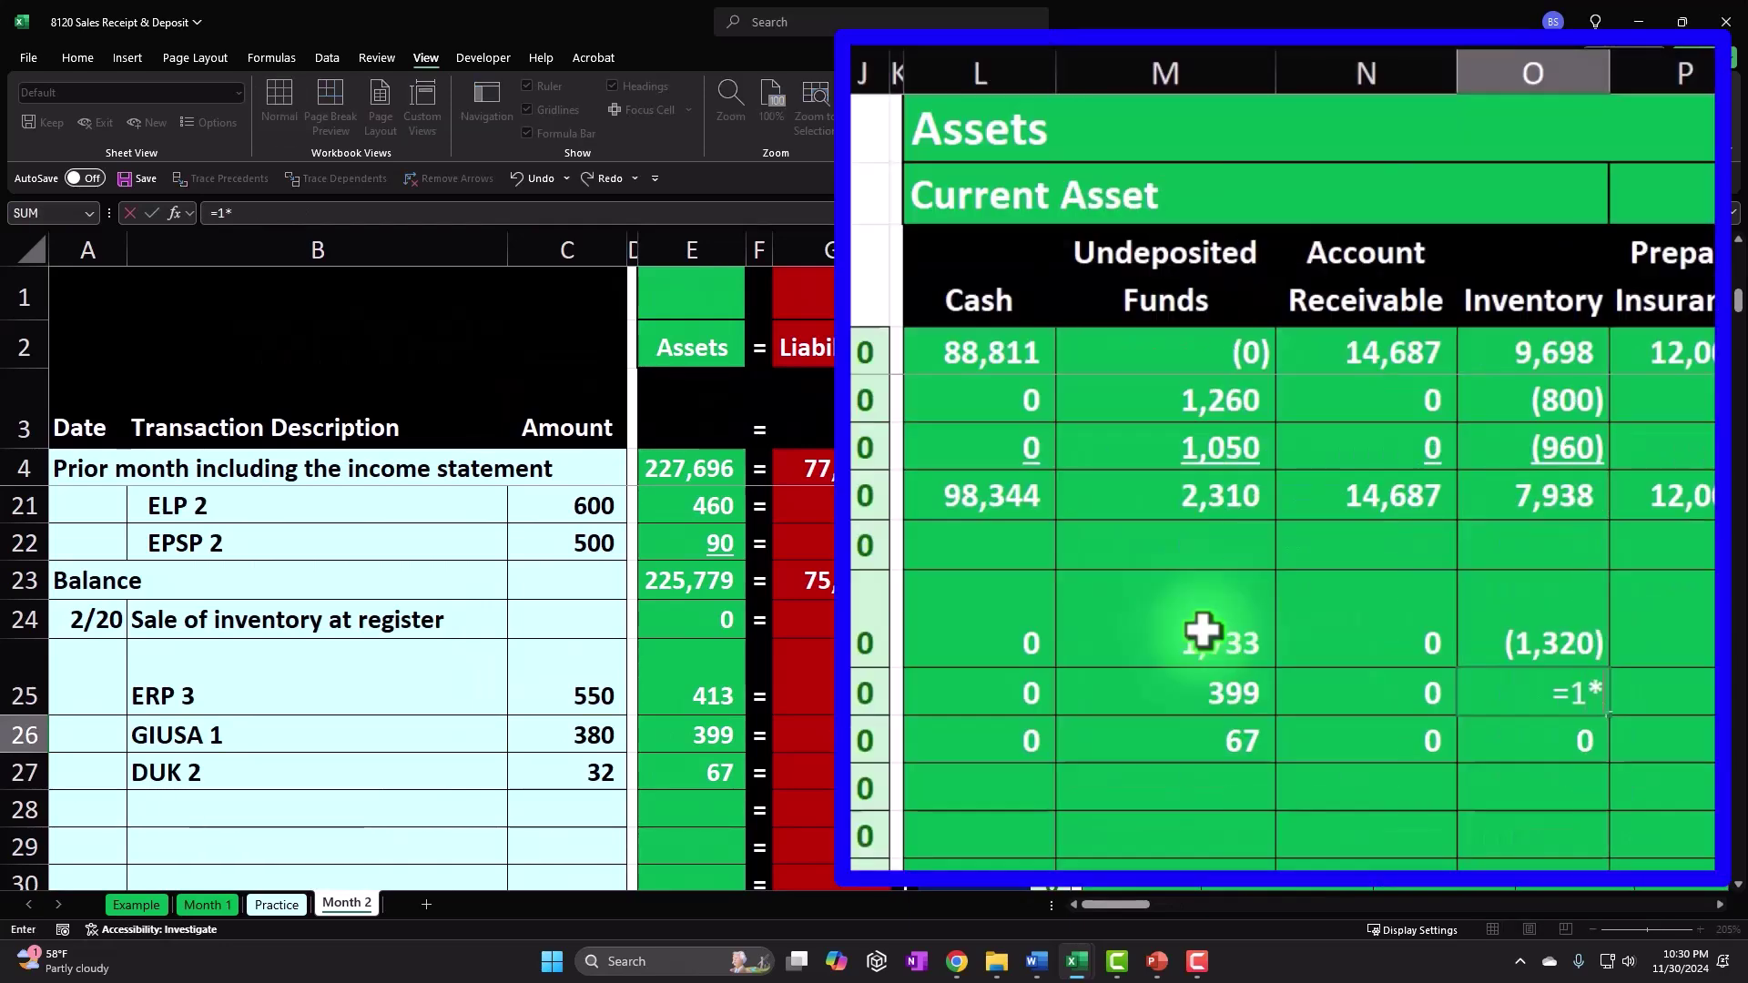
{"action": "key", "text": "Up"}
{"action": "key", "text": "Up"}
{"action": "key", "text": "Up"}
{"action": "key", "text": "Up"}
{"action": "key", "text": "Up"}
{"action": "key", "text": "Up"}
{"action": "key", "text": "Up"}
{"action": "key", "text": "Up"}
{"action": "key", "text": "Up"}
{"action": "key", "text": "Up"}
{"action": "key", "text": "Up"}
{"action": "key", "text": "Up"}
{"action": "key", "text": "Up"}
{"action": "key", "text": "Up"}
{"action": "key", "text": "Up"}
{"action": "key", "text": "Up"}
{"action": "key", "text": "Up"}
{"action": "key", "text": "Up"}
{"action": "key", "text": "Up"}
{"action": "key", "text": "Up"}
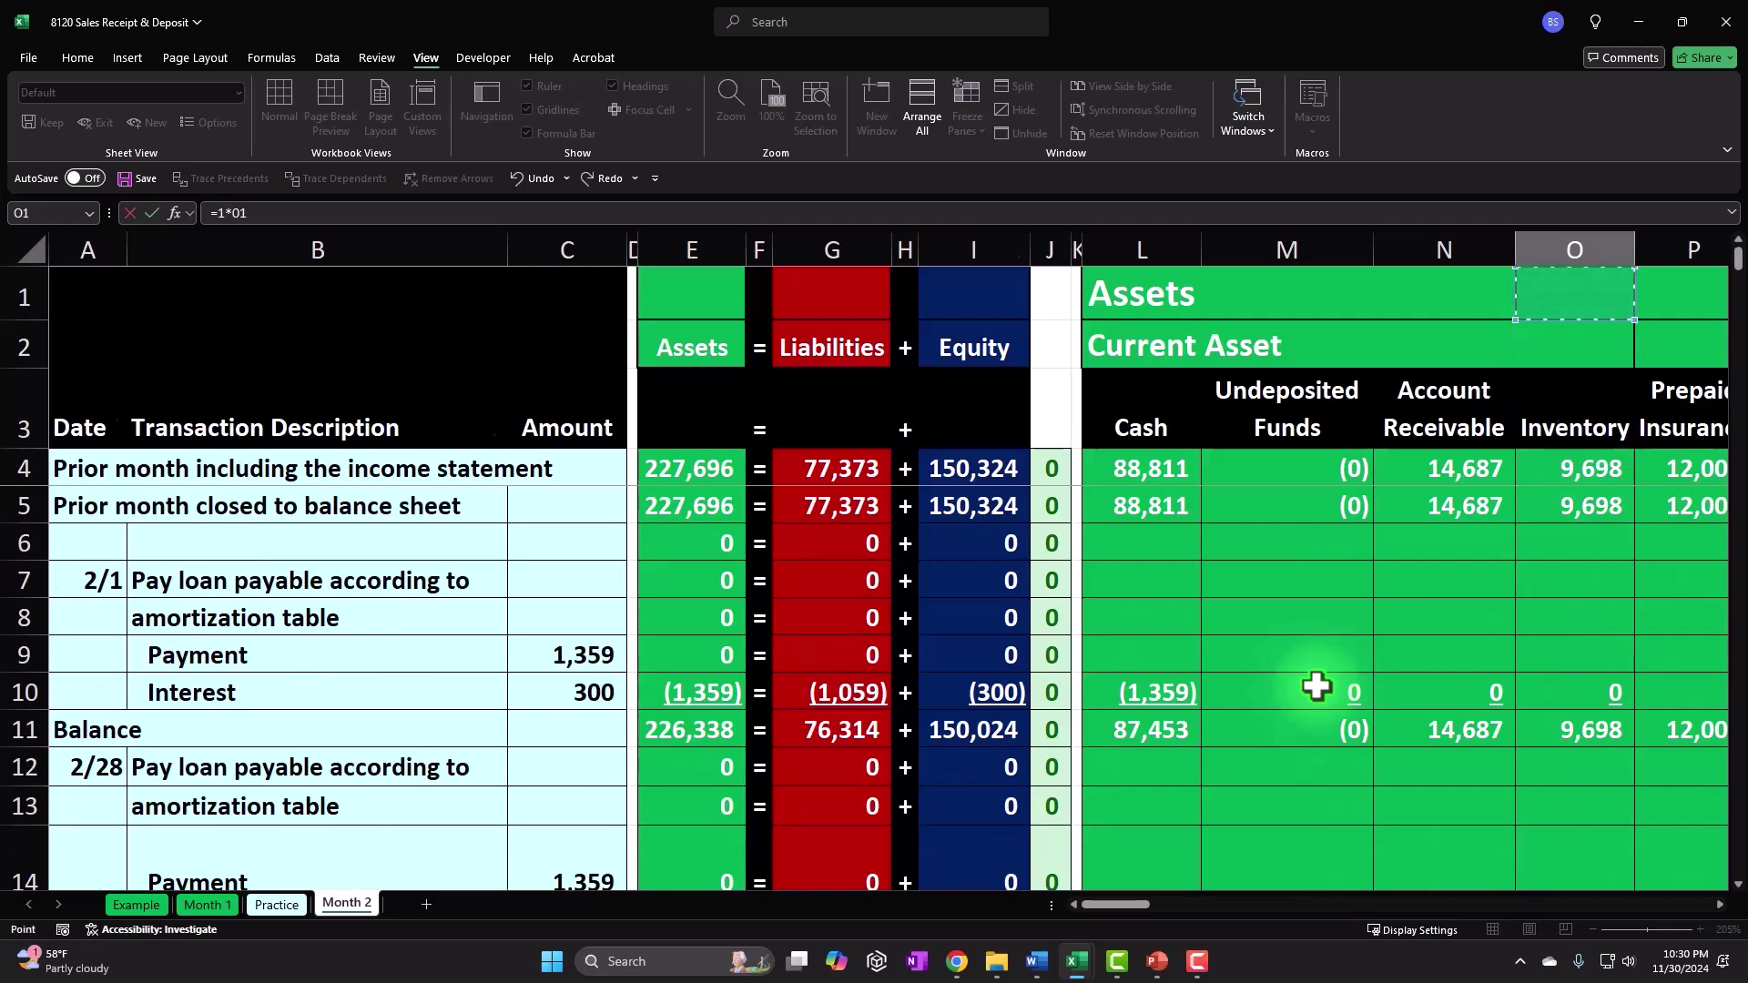
{"action": "key", "text": "Right"}
{"action": "key", "text": "Right"}
{"action": "key", "text": "Right"}
{"action": "key", "text": "Right"}
{"action": "key", "text": "Right"}
{"action": "key", "text": "Right"}
{"action": "key", "text": "Right"}
{"action": "key", "text": "Right"}
{"action": "key", "text": "Right"}
{"action": "key", "text": "Right"}
{"action": "key", "text": "Right"}
{"action": "key", "text": "Right"}
{"action": "key", "text": "Right"}
{"action": "key", "text": "Right"}
{"action": "key", "text": "Right"}
{"action": "key", "text": "Right"}
{"action": "key", "text": "Right"}
{"action": "key", "text": "Right"}
{"action": "key", "text": "Right"}
{"action": "key", "text": "Right"}
{"action": "key", "text": "Right"}
{"action": "key", "text": "Right"}
{"action": "key", "text": "Right"}
{"action": "key", "text": "Right"}
{"action": "key", "text": "Right"}
{"action": "key", "text": "Right"}
{"action": "key", "text": "Right"}
{"action": "key", "text": "Right"}
{"action": "key", "text": "Right"}
{"action": "key", "text": "Right"}
{"action": "key", "text": "Right"}
{"action": "key", "text": "Right"}
{"action": "key", "text": "Right"}
{"action": "key", "text": "Right"}
{"action": "key", "text": "Right"}
{"action": "key", "text": "Right"}
{"action": "key", "text": "Right"}
{"action": "key", "text": "Right"}
{"action": "key", "text": "Right"}
{"action": "key", "text": "Right"}
{"action": "key", "text": "Right"}
{"action": "key", "text": "Right"}
{"action": "key", "text": "Left"}
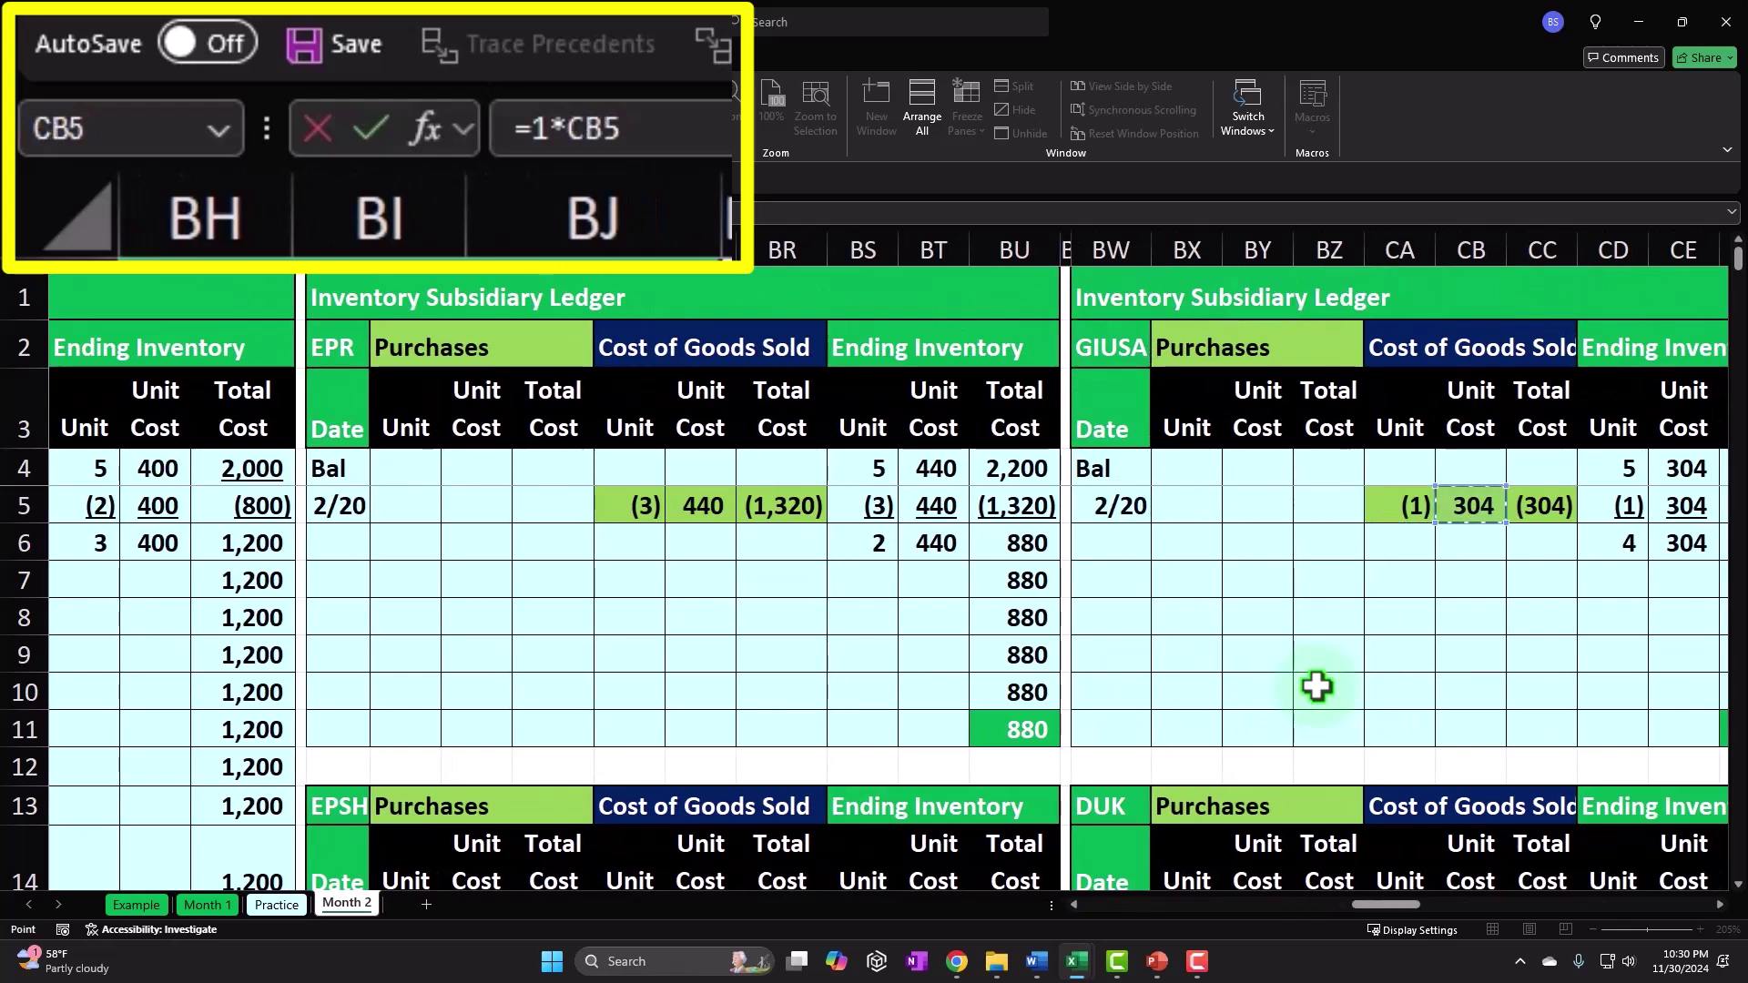
{"action": "key", "text": "Return"}
Step: Make the multiplier in O26 negative so the formula reads =-1*CB5
{"action": "key", "text": "Left"}
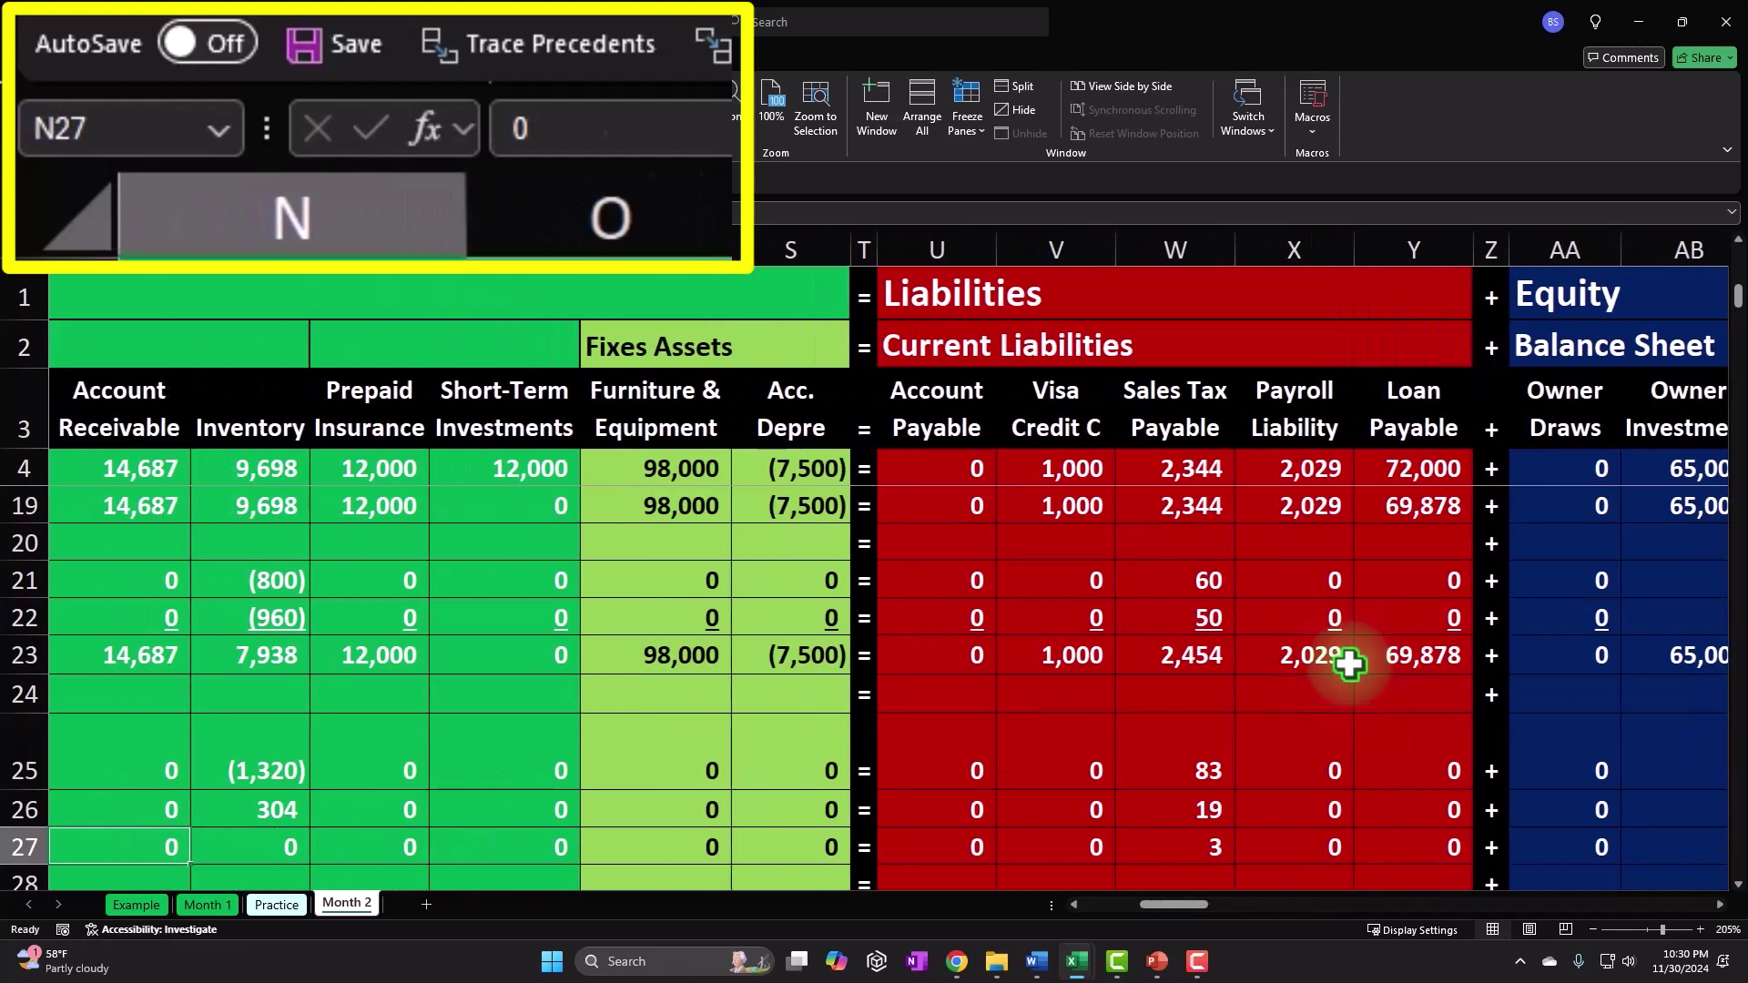
{"action": "left_click", "coordinate": [234, 803]}
{"action": "double_click", "coordinate": [234, 810]}
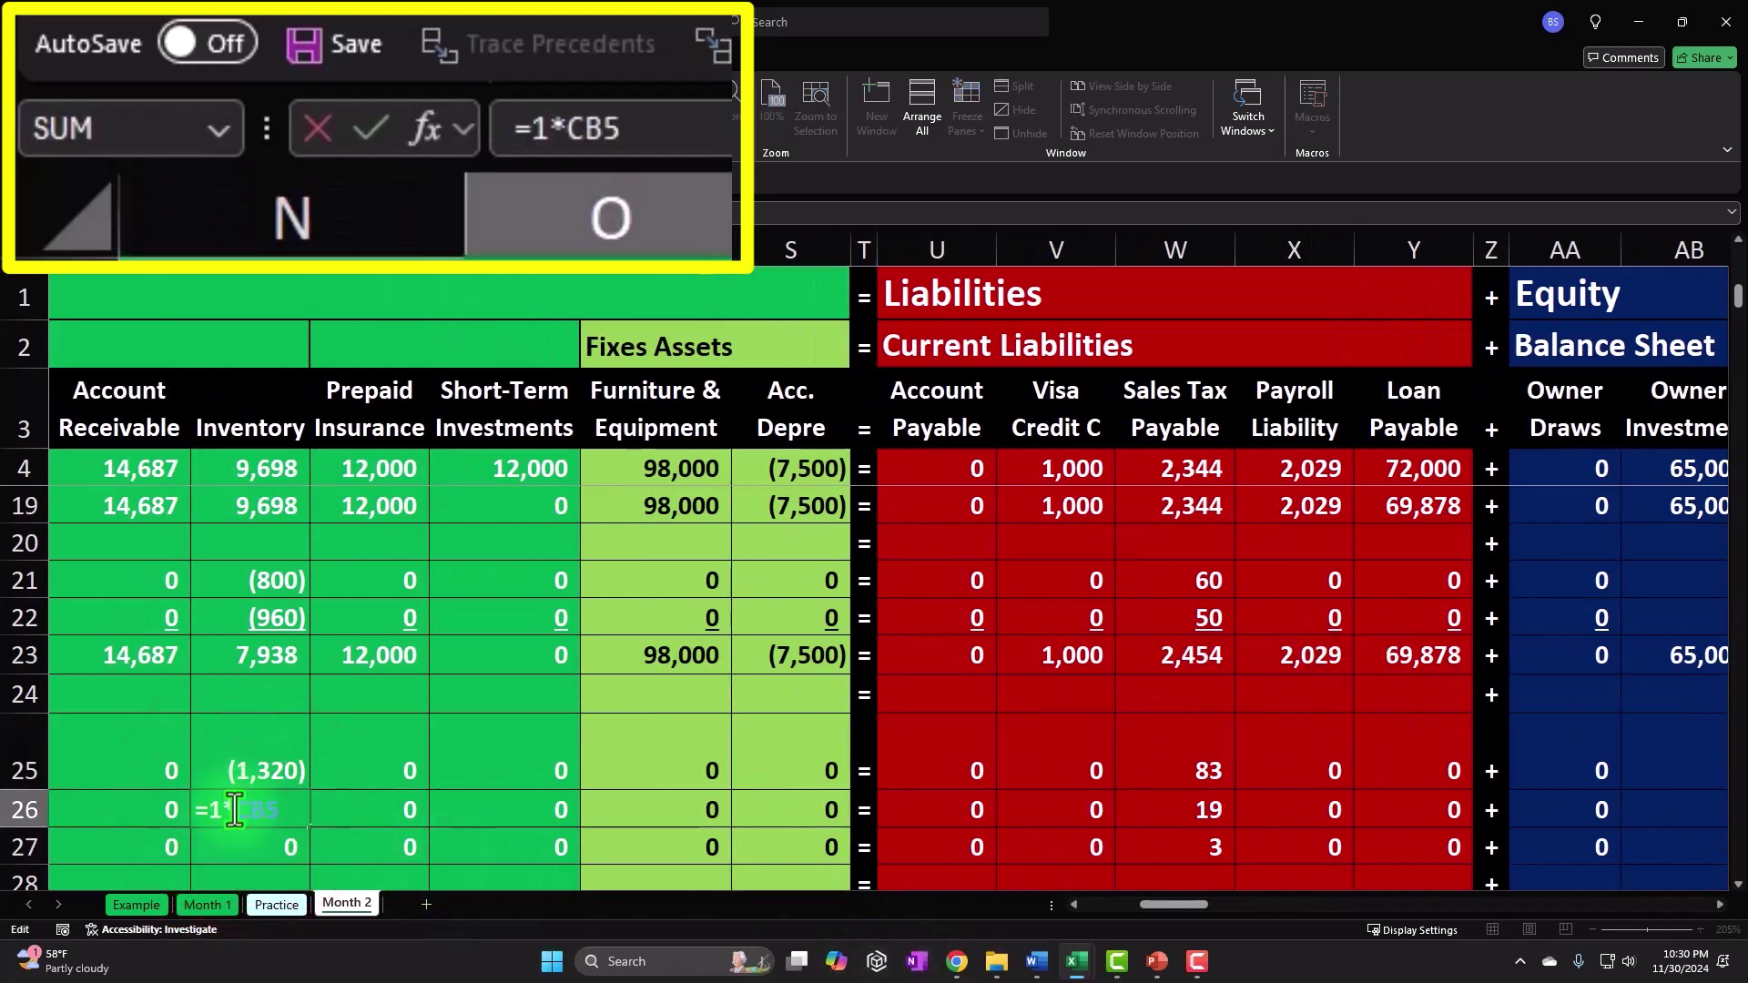
{"action": "key", "text": "Up"}
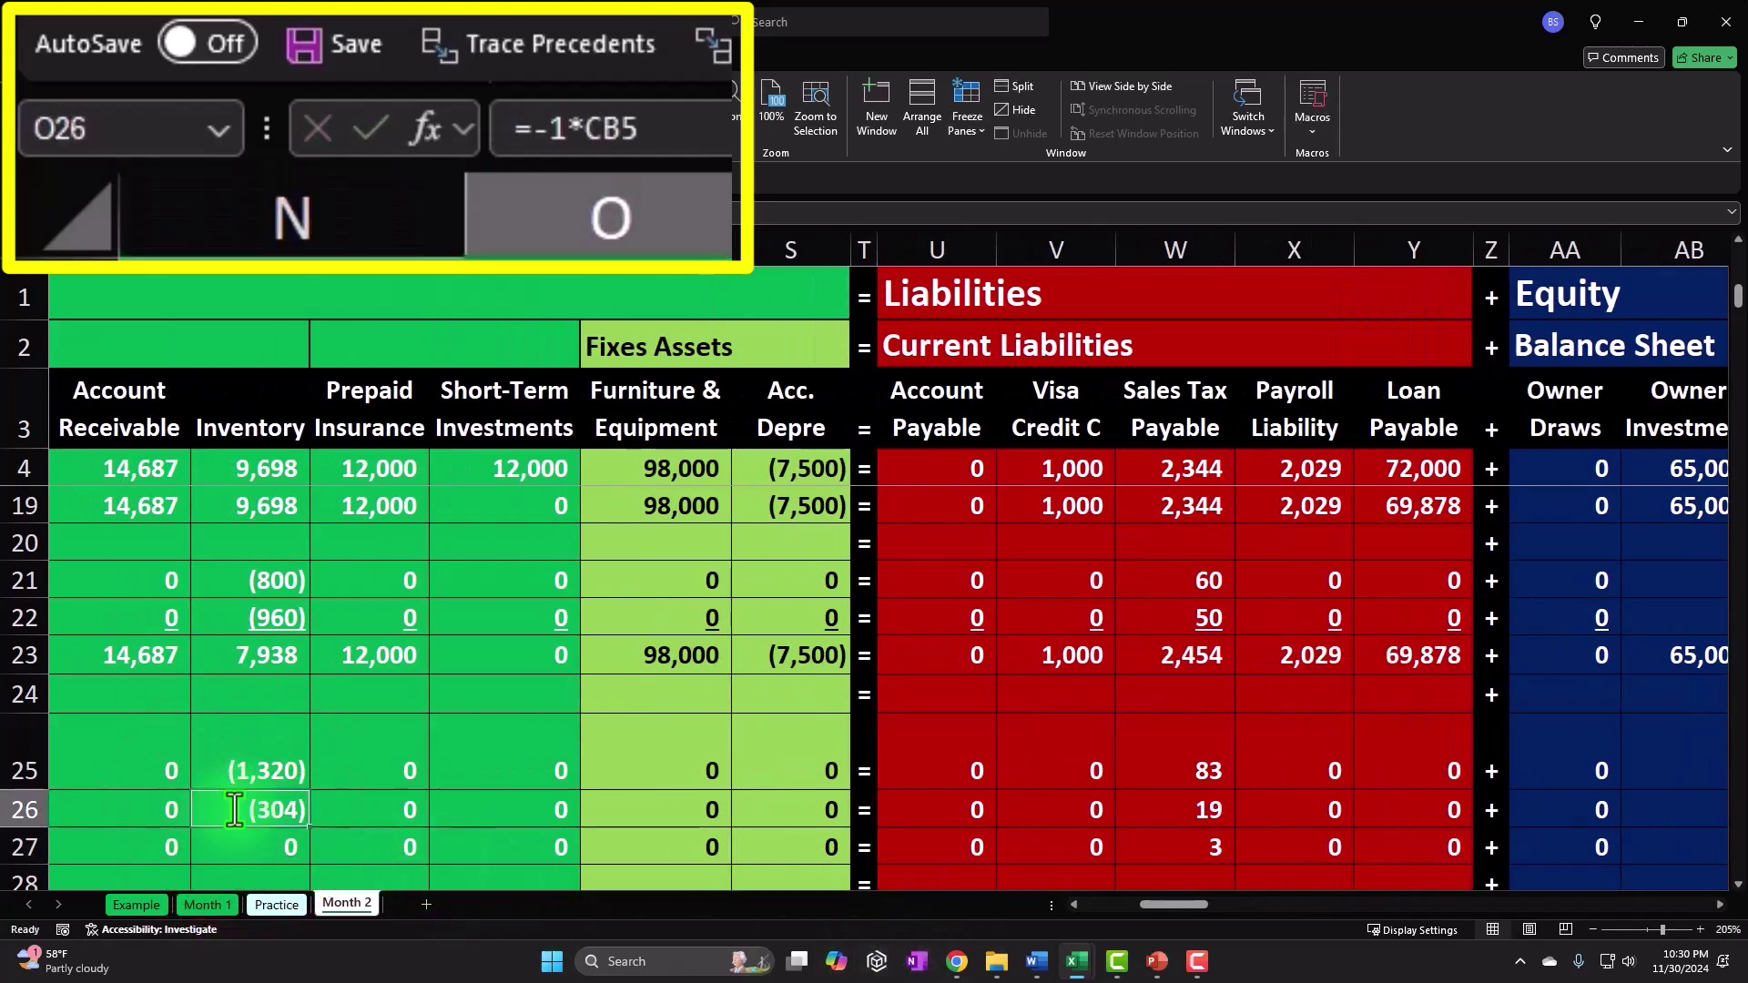
Step: Record the GIUSA sale's cost of goods sold in AF26 by linking it to the inventory decrease in O26
{"action": "key", "text": "Right"}
{"action": "key", "text": "Right"}
{"action": "key", "text": "Right"}
{"action": "key", "text": "Right"}
{"action": "key", "text": "Right"}
{"action": "key", "text": "Right"}
{"action": "key", "text": "Right"}
{"action": "key", "text": "Right"}
{"action": "key", "text": "Right"}
{"action": "key", "text": "Right"}
{"action": "key", "text": "Right"}
{"action": "key", "text": "Right"}
{"action": "key", "text": "Right"}
{"action": "key", "text": "Right"}
{"action": "key", "text": "Right"}
{"action": "key", "text": "Right"}
{"action": "key", "text": "Right"}
{"action": "key", "text": "Right"}
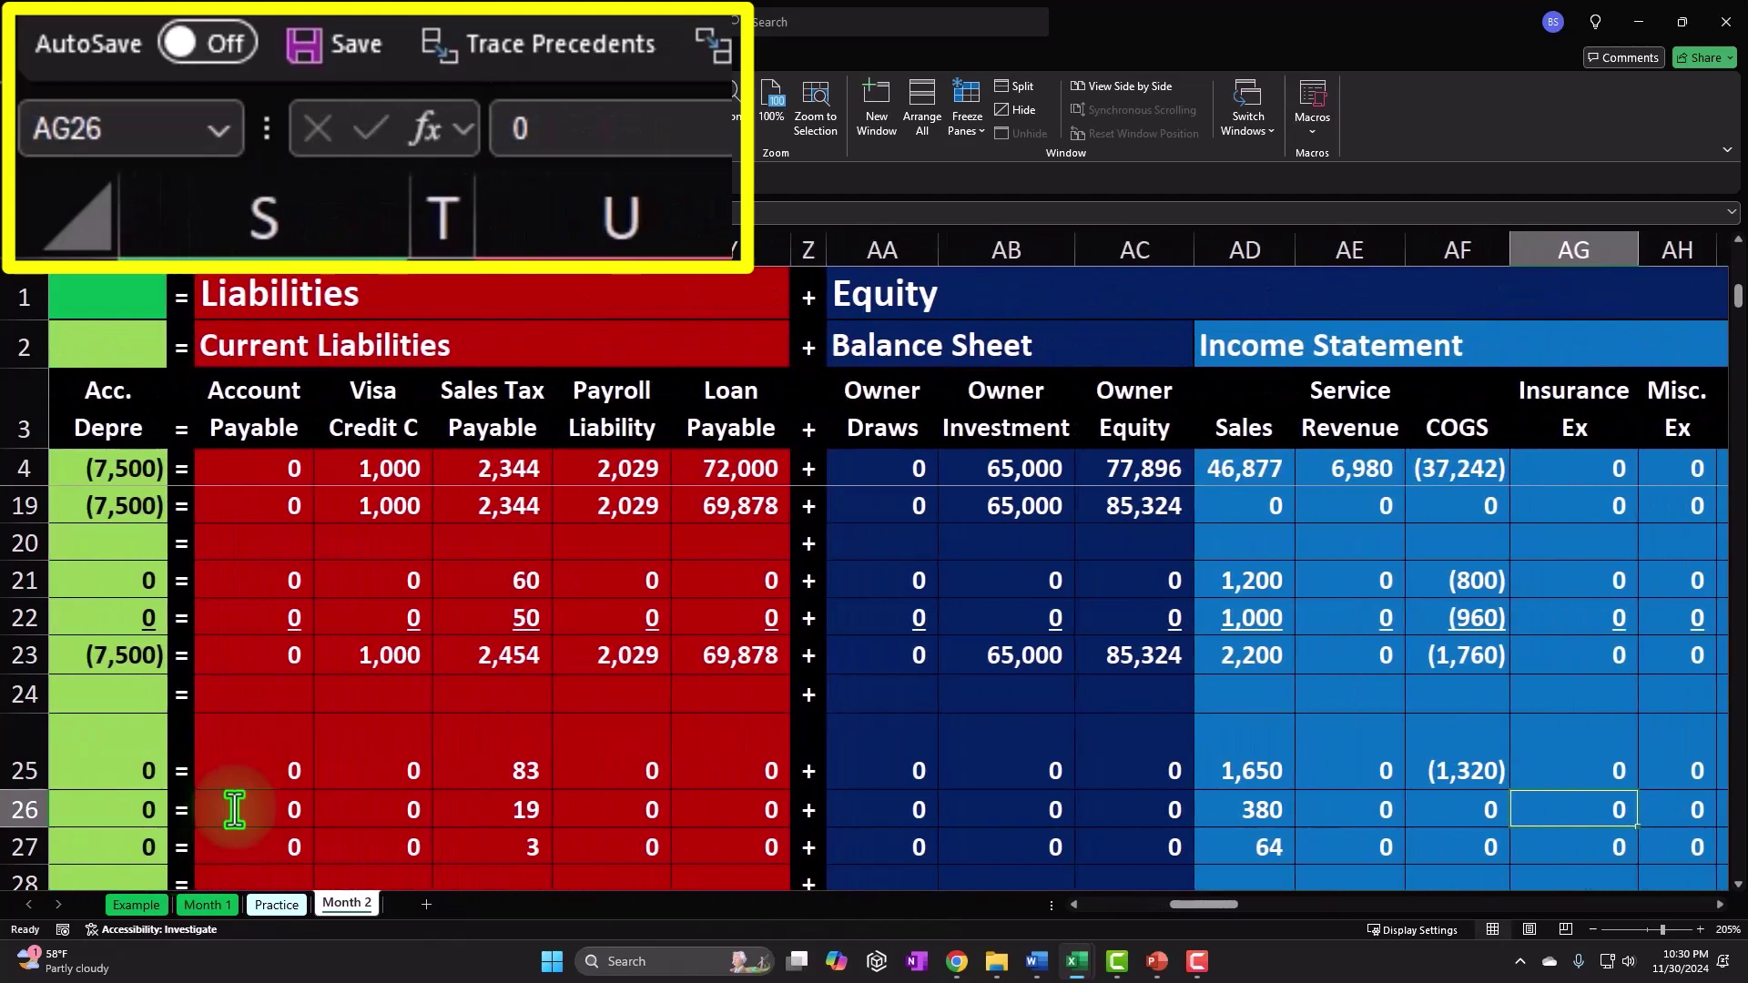
{"action": "key", "text": "Left"}
{"action": "type", "text": "="}
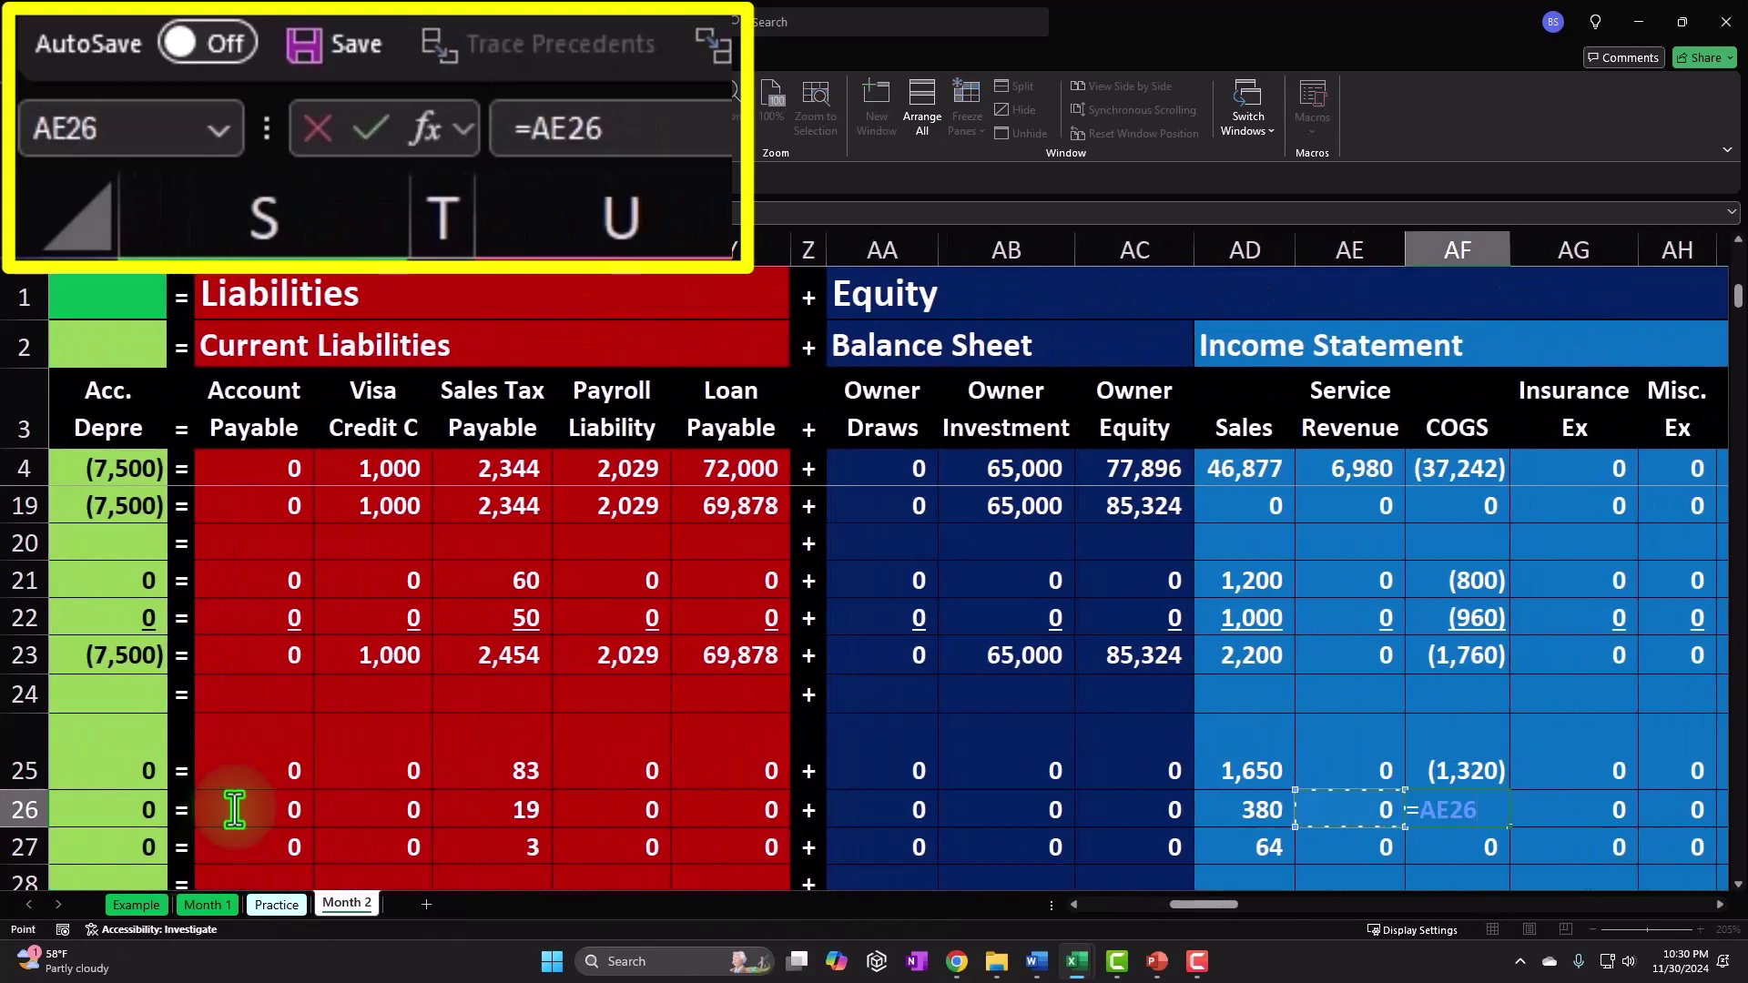
{"action": "key", "text": "Left"}
{"action": "key", "text": "Left"}
{"action": "key", "text": "Left"}
{"action": "key", "text": "Left"}
{"action": "key", "text": "Left"}
{"action": "key", "text": "Left"}
{"action": "key", "text": "Left"}
{"action": "key", "text": "Left"}
{"action": "key", "text": "Left"}
{"action": "key", "text": "Left"}
{"action": "key", "text": "Left"}
{"action": "key", "text": "Left"}
{"action": "key", "text": "Left"}
{"action": "key", "text": "Left"}
{"action": "key", "text": "Left"}
{"action": "key", "text": "Return"}
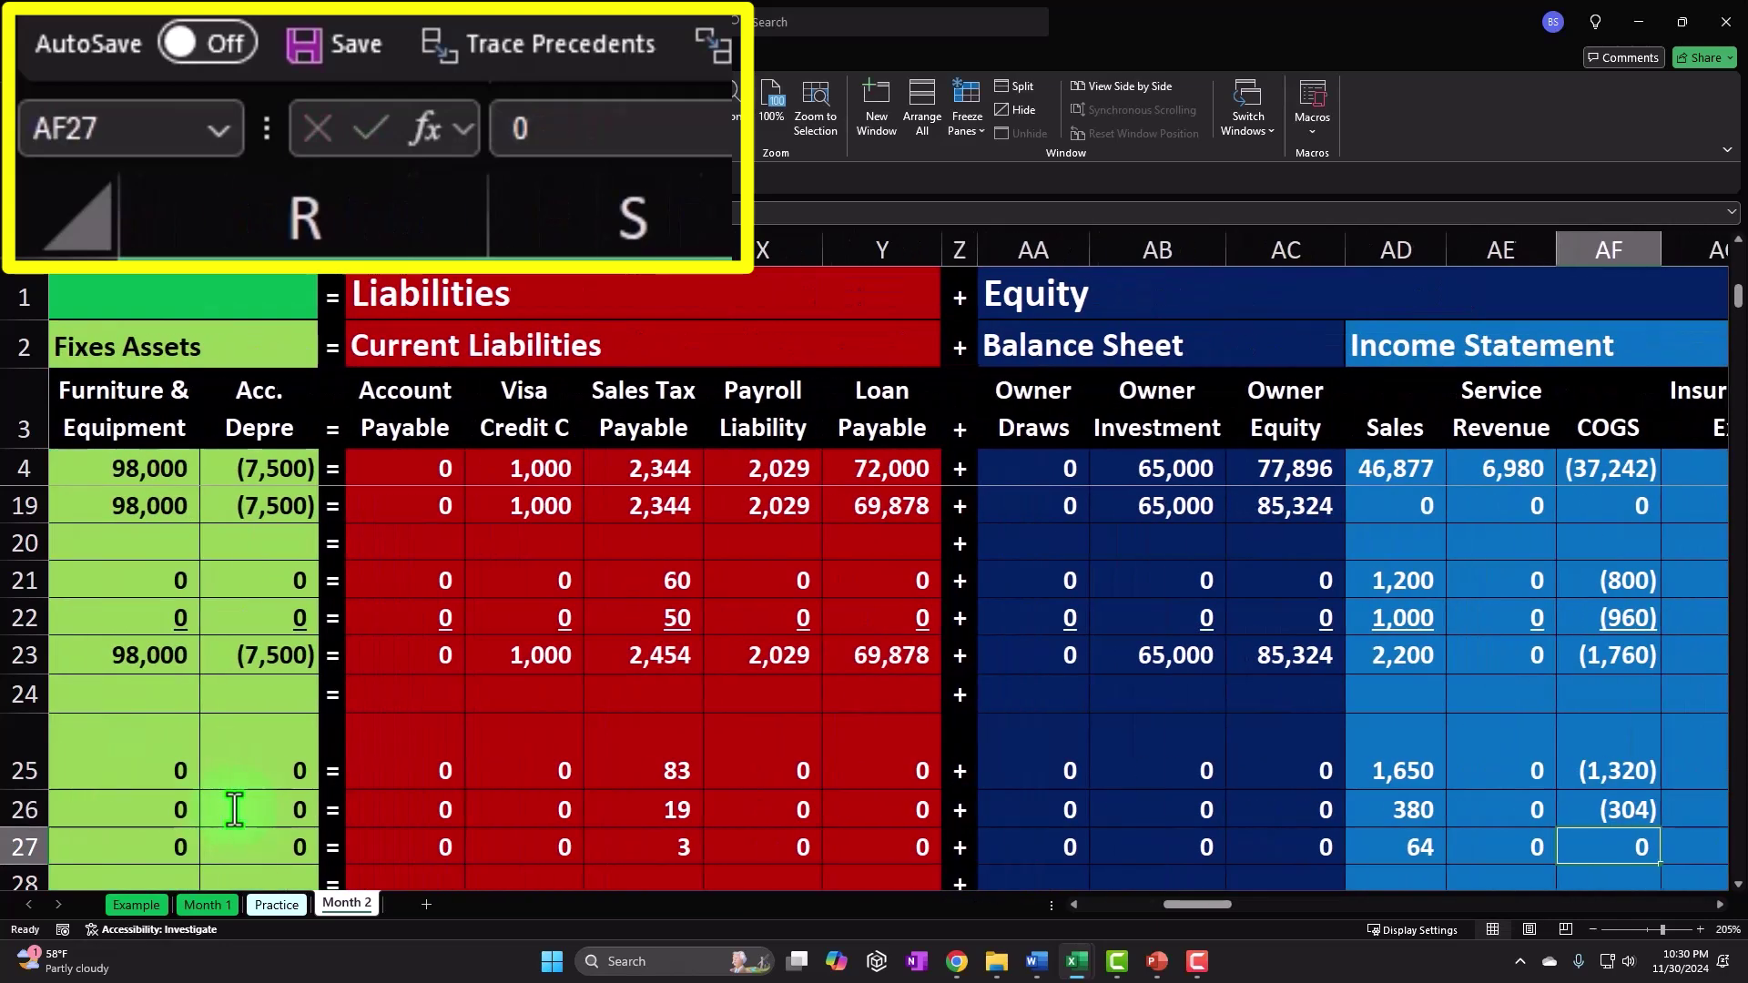
Step: Examine the GIUSA sale's sales and COGS in AD26:AF26 and its effect on the equity total in row 26
{"action": "key", "text": "Right"}
{"action": "scroll", "coordinate": [1002, 774], "scroll_direction": "down", "scroll_amount": 1}
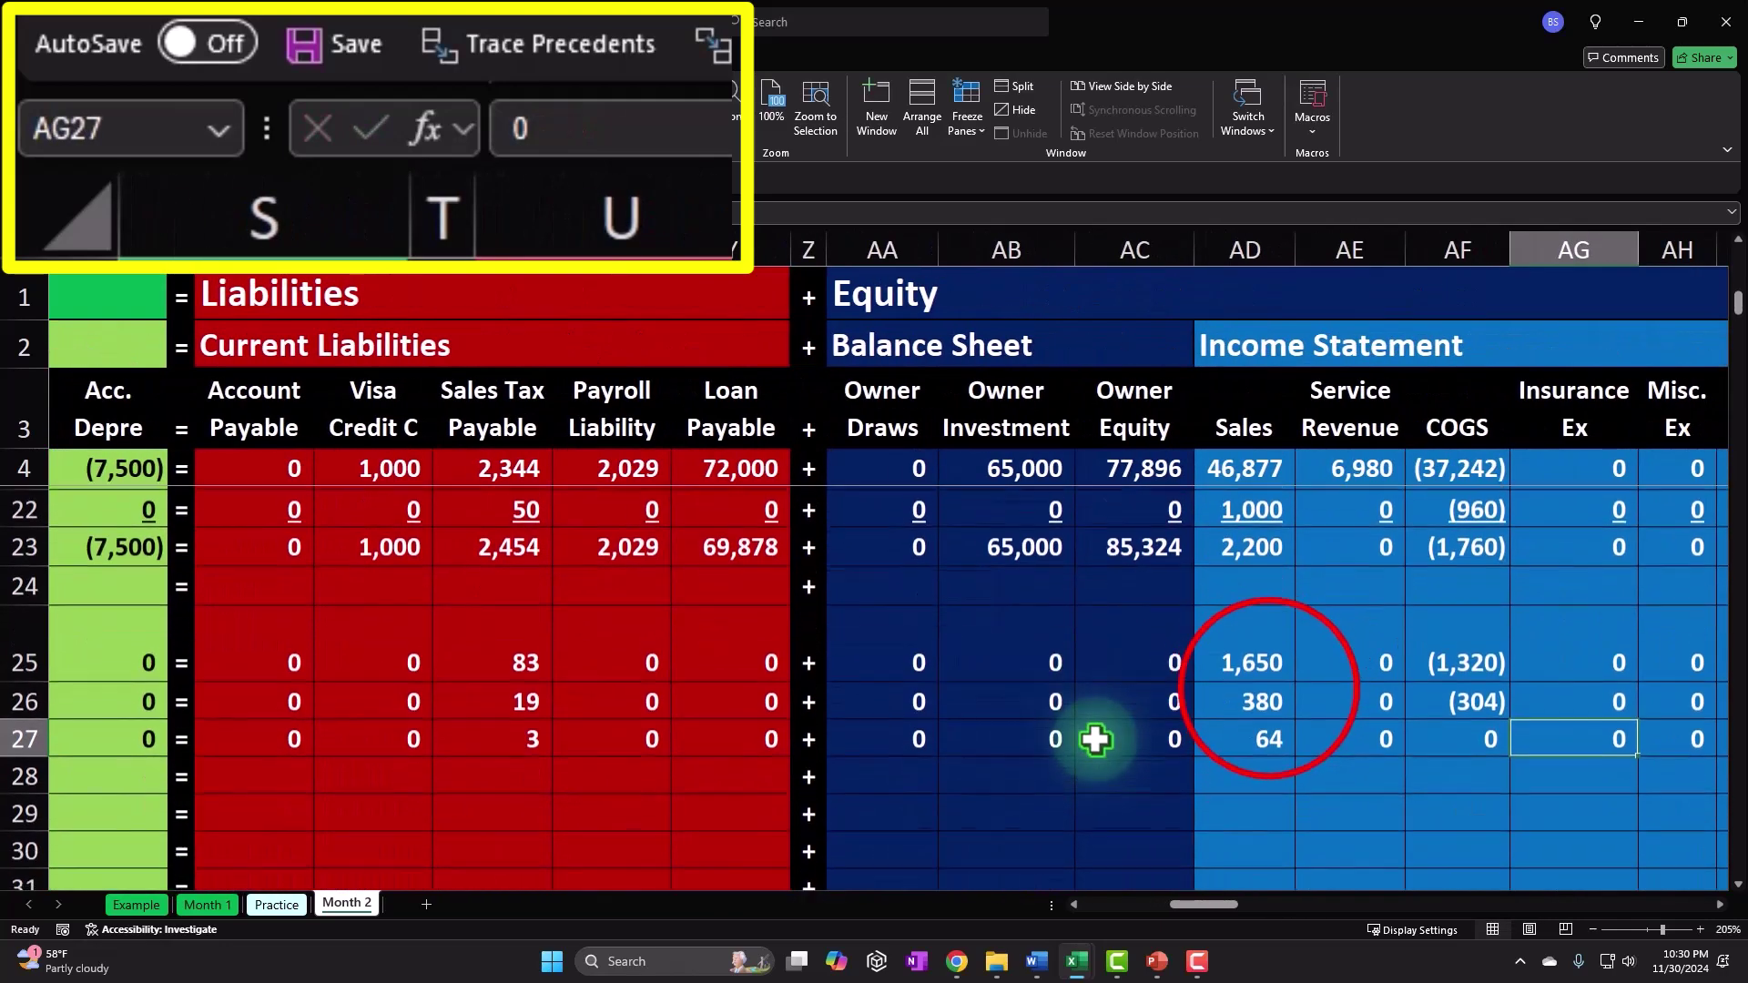
{"action": "left_click_drag", "start_coordinate": [1268, 683], "coordinate": [1443, 697]}
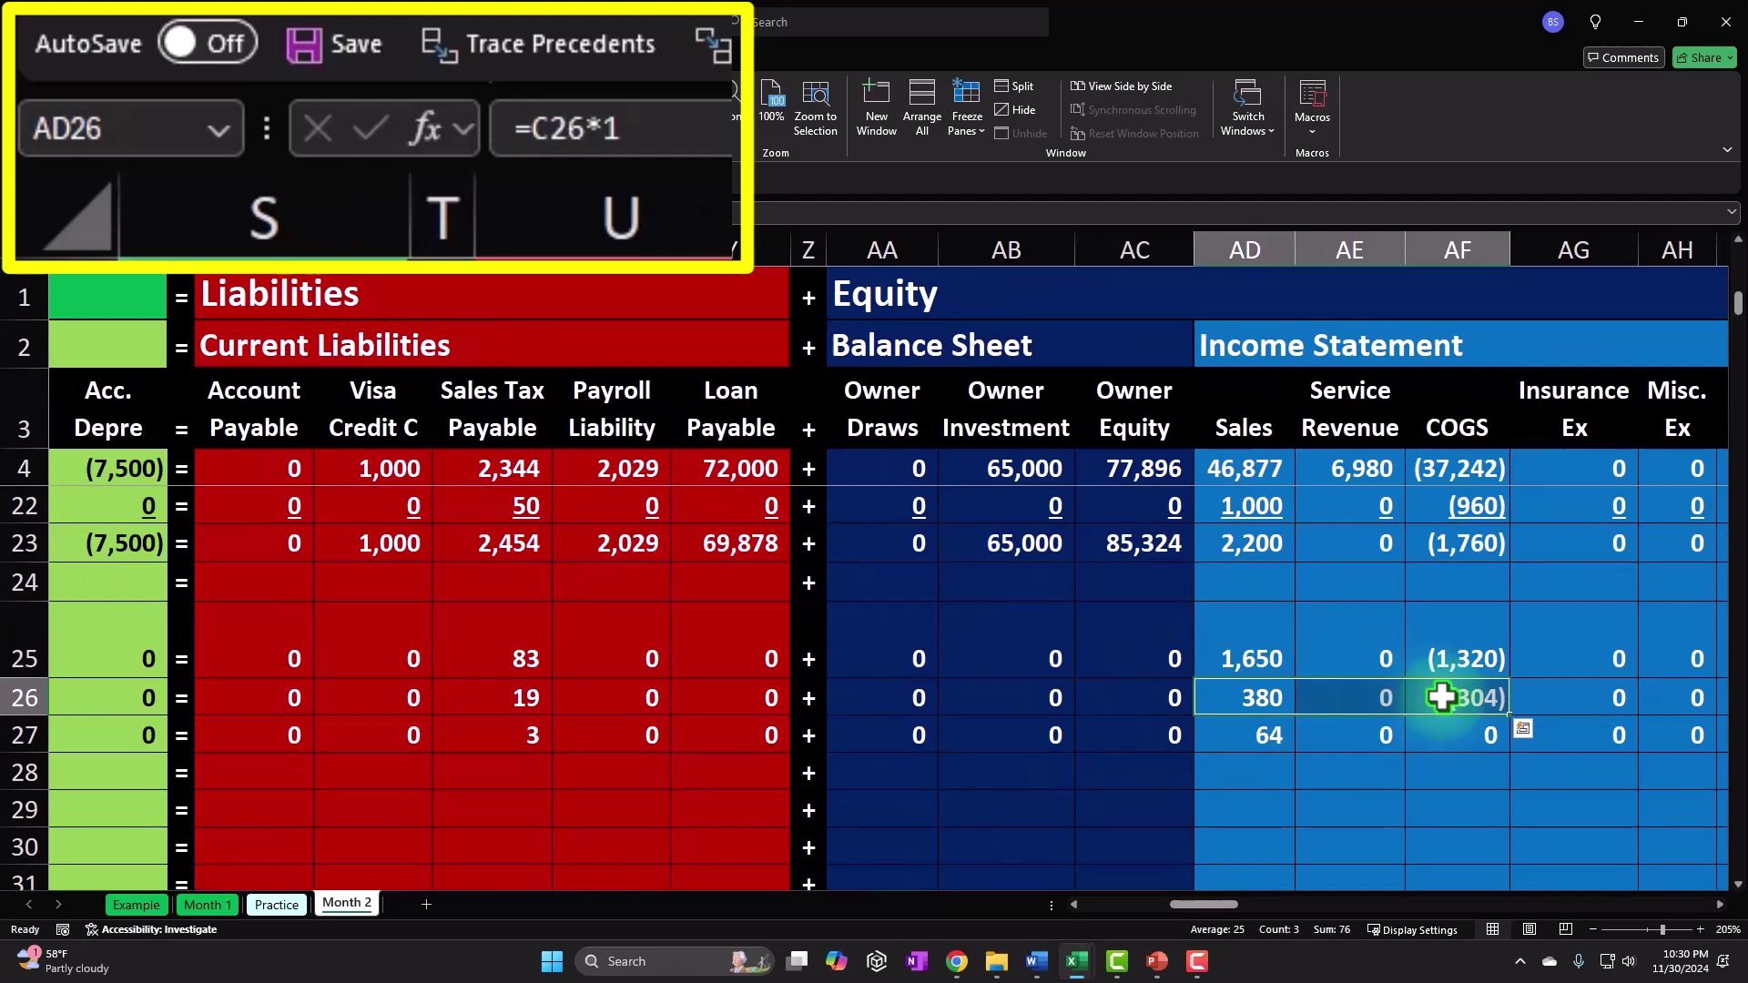
{"action": "key", "text": "Left"}
{"action": "key", "text": "Left"}
{"action": "key", "text": "Left"}
{"action": "key", "text": "Left"}
{"action": "key", "text": "Left"}
{"action": "key", "text": "Left"}
{"action": "key", "text": "Left"}
{"action": "key", "text": "Left"}
{"action": "key", "text": "Left"}
{"action": "key", "text": "Left"}
{"action": "key", "text": "Left"}
{"action": "key", "text": "Left"}
{"action": "key", "text": "Left"}
{"action": "key", "text": "Left"}
{"action": "key", "text": "Left"}
{"action": "key", "text": "Left"}
{"action": "key", "text": "Left"}
{"action": "key", "text": "Left"}
{"action": "key", "text": "Left"}
{"action": "key", "text": "Left"}
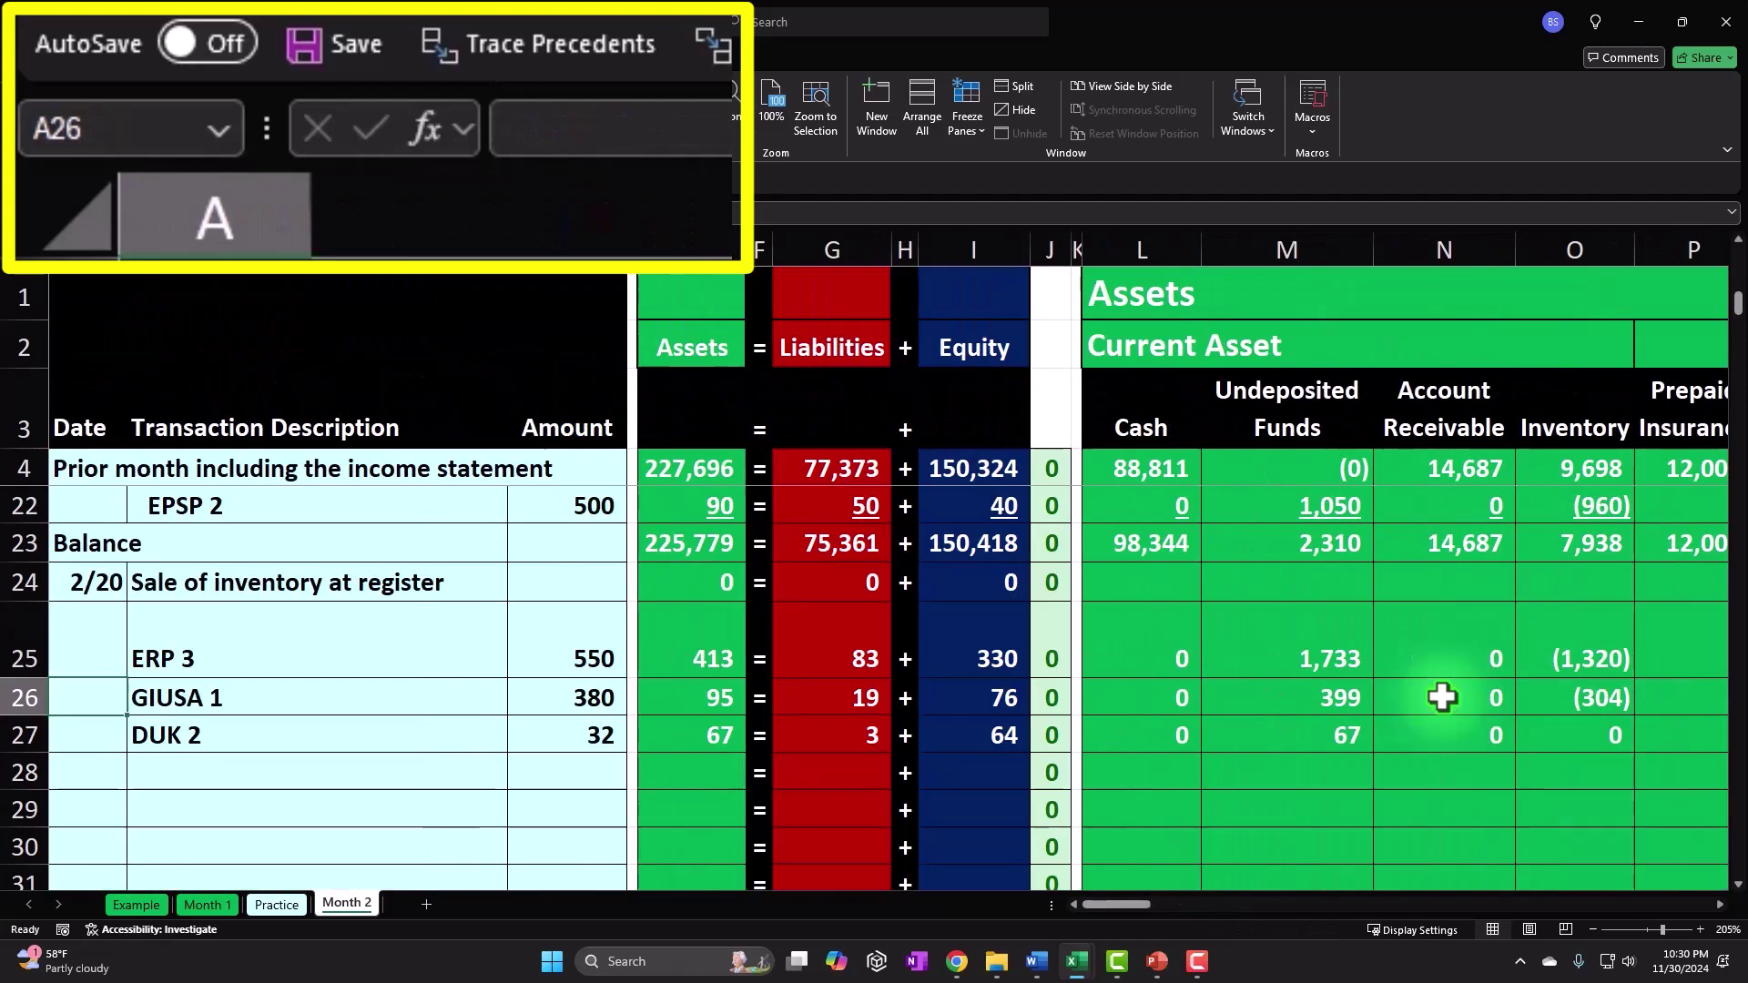
Step: Enter the DUK sale's inventory decrease in O27 as -2 multiplied by the ledger unit cost in CB16
{"action": "key", "text": "Right"}
{"action": "key", "text": "Right"}
{"action": "key", "text": "Right"}
{"action": "key", "text": "Right"}
{"action": "key", "text": "Right"}
{"action": "key", "text": "Right"}
{"action": "key", "text": "Right"}
{"action": "key", "text": "Right"}
{"action": "key", "text": "Right"}
{"action": "key", "text": "Right"}
{"action": "key", "text": "Right"}
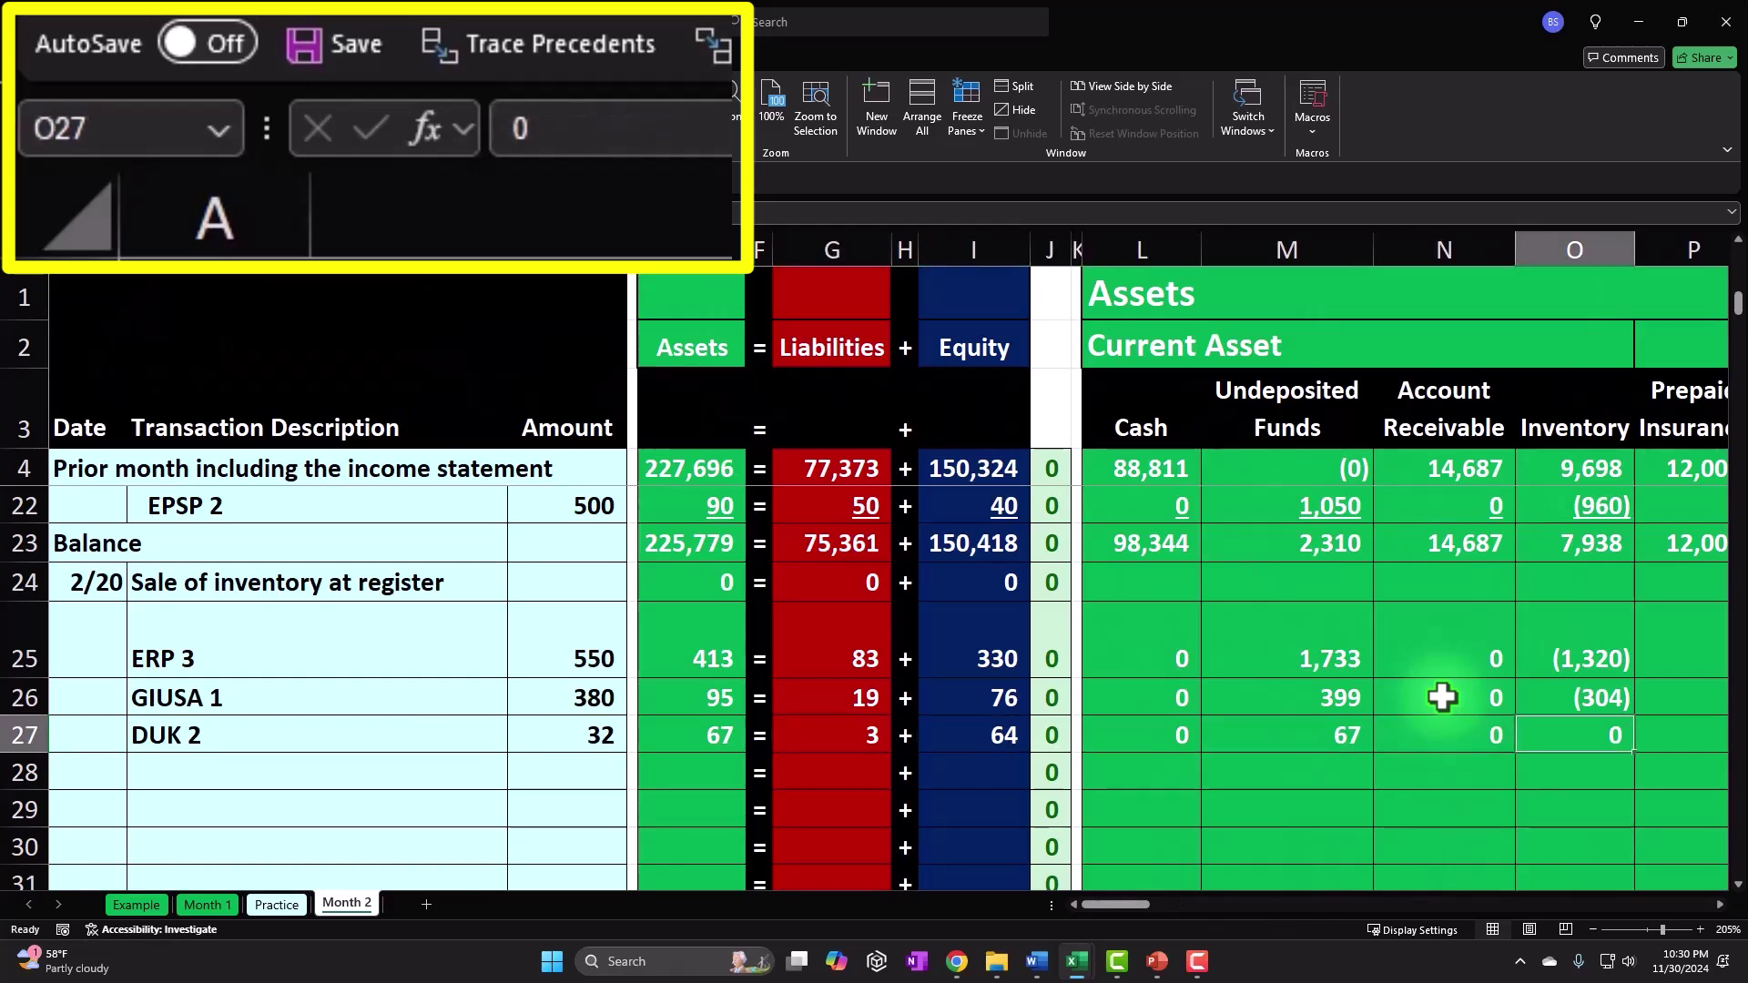
{"action": "type", "text": "=-2*O26"}
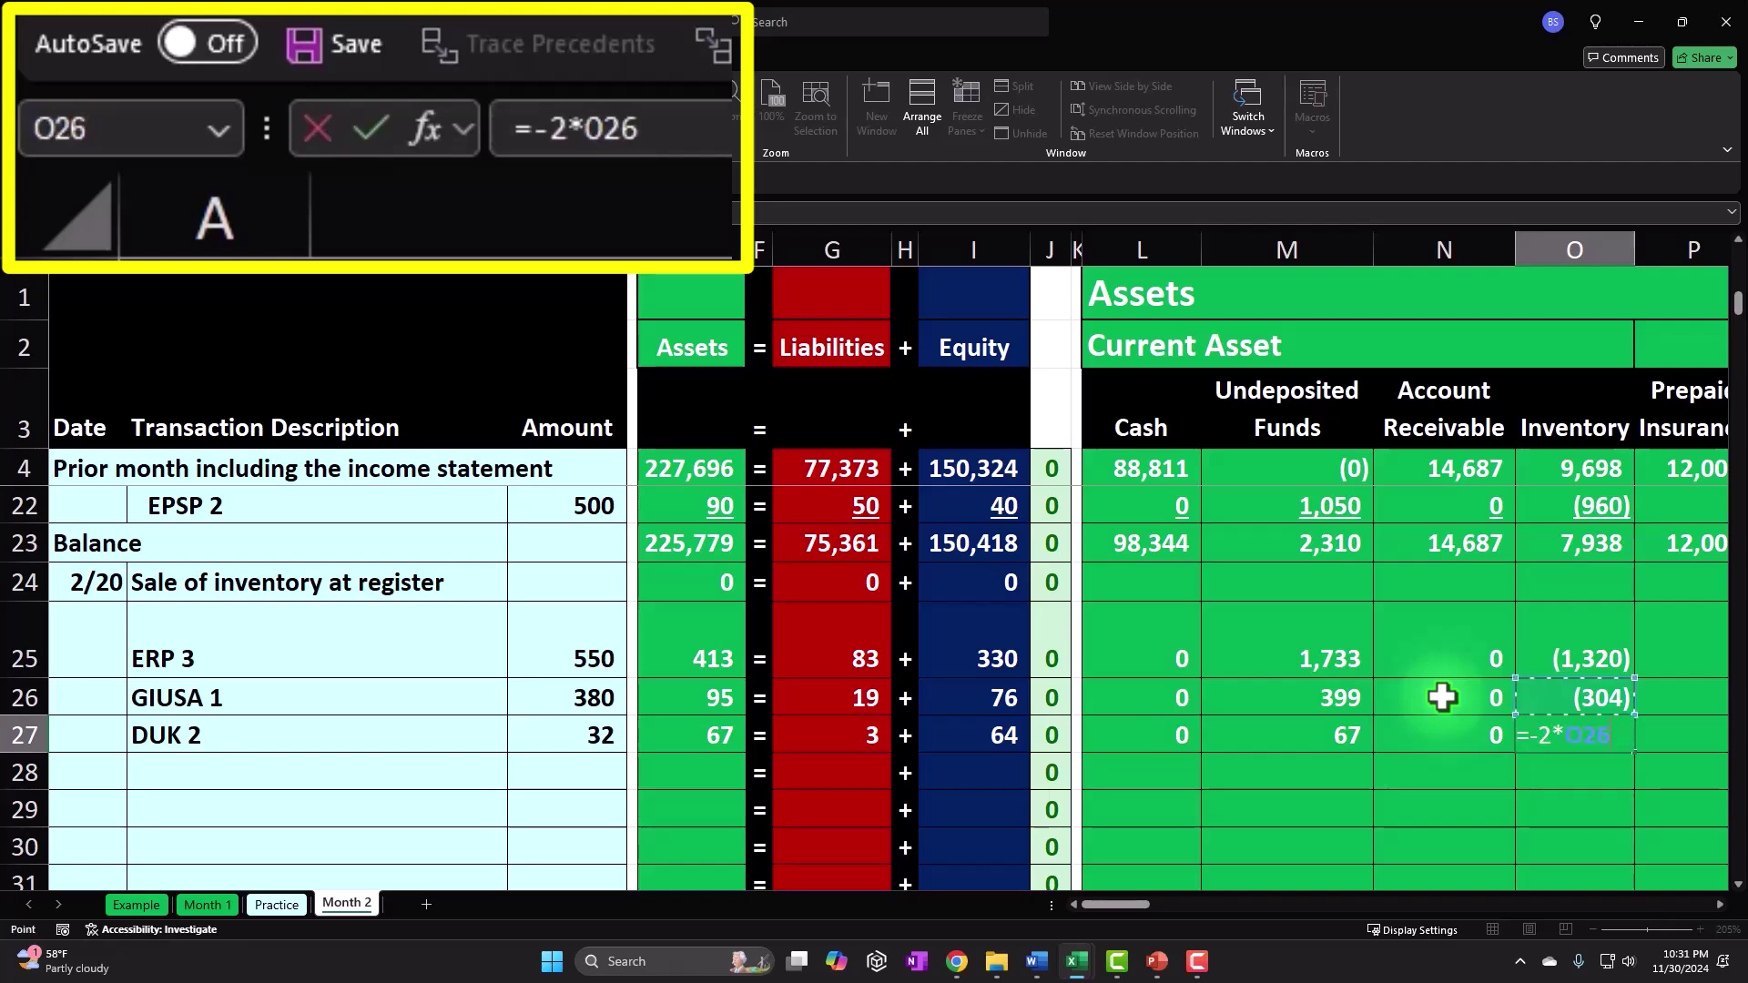
{"action": "key", "text": "Up"}
{"action": "key", "text": "Up"}
{"action": "key", "text": "Up"}
{"action": "key", "text": "Up"}
{"action": "key", "text": "Up"}
{"action": "key", "text": "Up"}
{"action": "key", "text": "Up"}
{"action": "key", "text": "Up"}
{"action": "key", "text": "Up"}
{"action": "key", "text": "Up"}
{"action": "key", "text": "Up"}
{"action": "key", "text": "Up"}
{"action": "key", "text": "Up"}
{"action": "key", "text": "Up"}
{"action": "key", "text": "Up"}
{"action": "key", "text": "Up"}
{"action": "key", "text": "Up"}
{"action": "key", "text": "Up"}
{"action": "key", "text": "Up"}
{"action": "key", "text": "Up"}
{"action": "key", "text": "Right"}
{"action": "key", "text": "Right"}
{"action": "key", "text": "Right"}
{"action": "key", "text": "Right"}
{"action": "key", "text": "Right"}
{"action": "key", "text": "Right"}
{"action": "key", "text": "Right"}
{"action": "key", "text": "Right"}
{"action": "key", "text": "Right"}
{"action": "key", "text": "Right"}
{"action": "key", "text": "Right"}
{"action": "key", "text": "Right"}
{"action": "key", "text": "Right"}
{"action": "key", "text": "Right"}
{"action": "key", "text": "Right"}
{"action": "key", "text": "Right"}
{"action": "key", "text": "Right"}
{"action": "key", "text": "Right"}
{"action": "key", "text": "Right"}
{"action": "key", "text": "Right"}
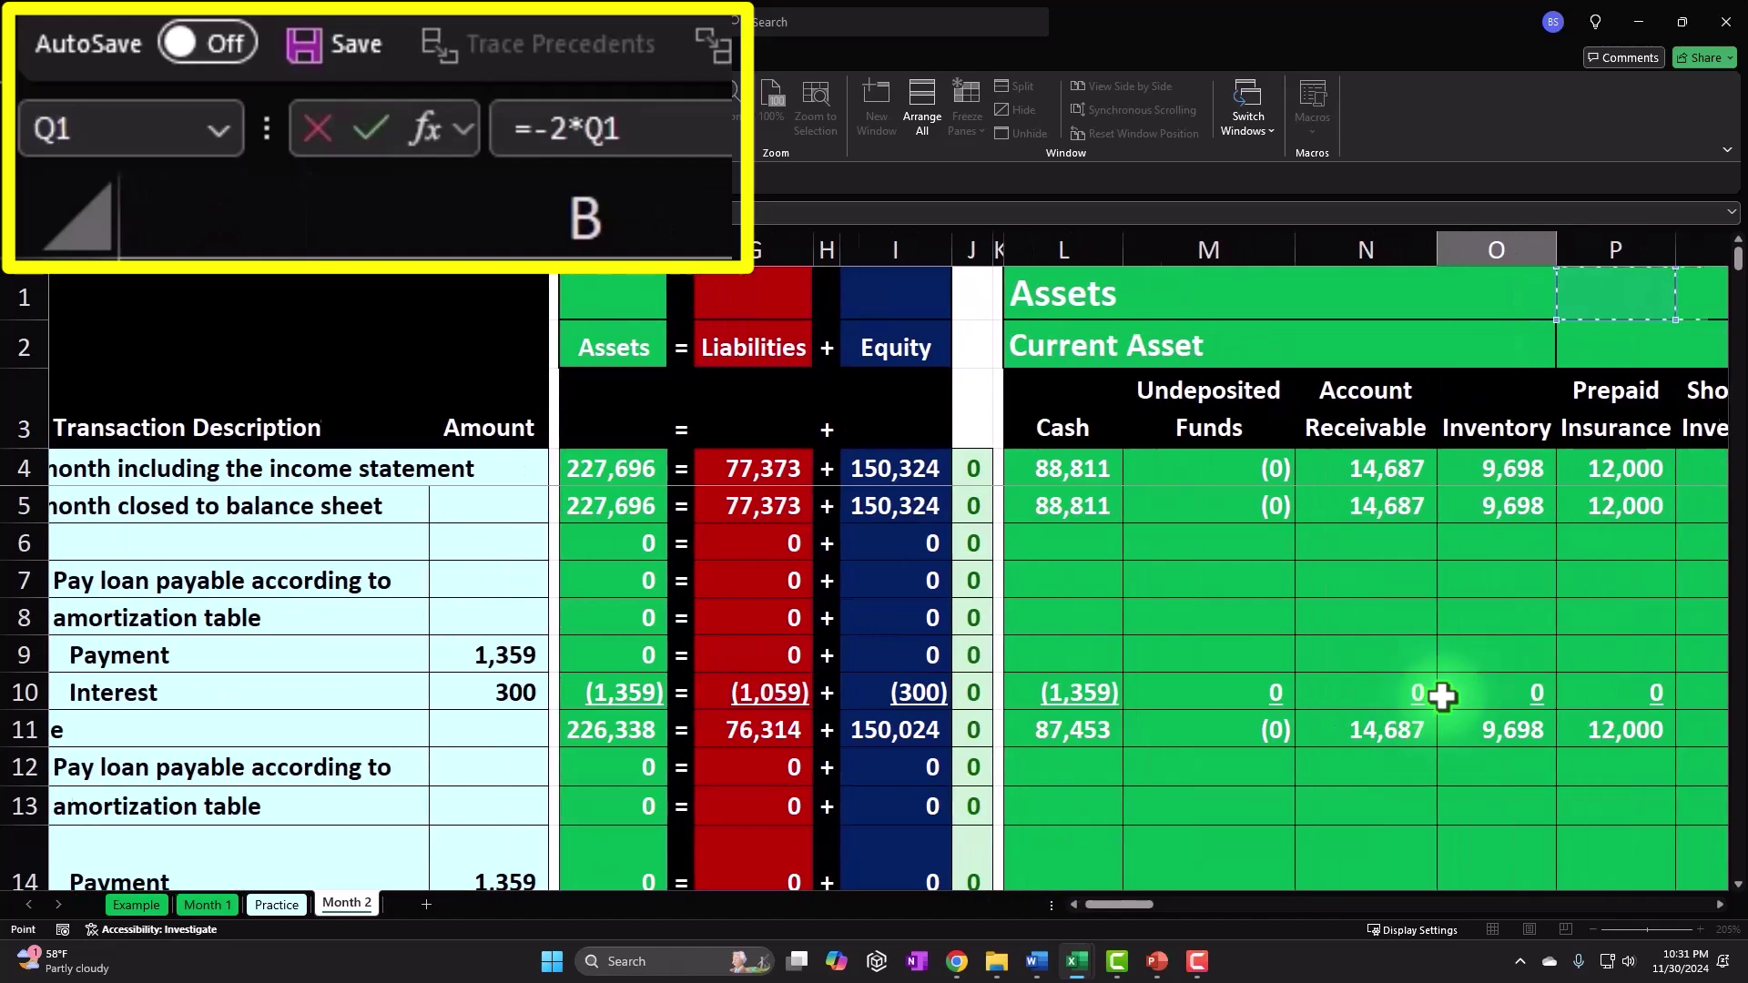
{"action": "key", "text": "Right"}
{"action": "key", "text": "Right"}
{"action": "key", "text": "Right"}
{"action": "key", "text": "Right"}
{"action": "key", "text": "Right"}
{"action": "key", "text": "Right"}
{"action": "key", "text": "Right"}
{"action": "key", "text": "Right"}
{"action": "key", "text": "Right"}
{"action": "key", "text": "Right"}
{"action": "key", "text": "Right"}
{"action": "key", "text": "Right"}
{"action": "key", "text": "Right"}
{"action": "key", "text": "Right"}
{"action": "key", "text": "Right"}
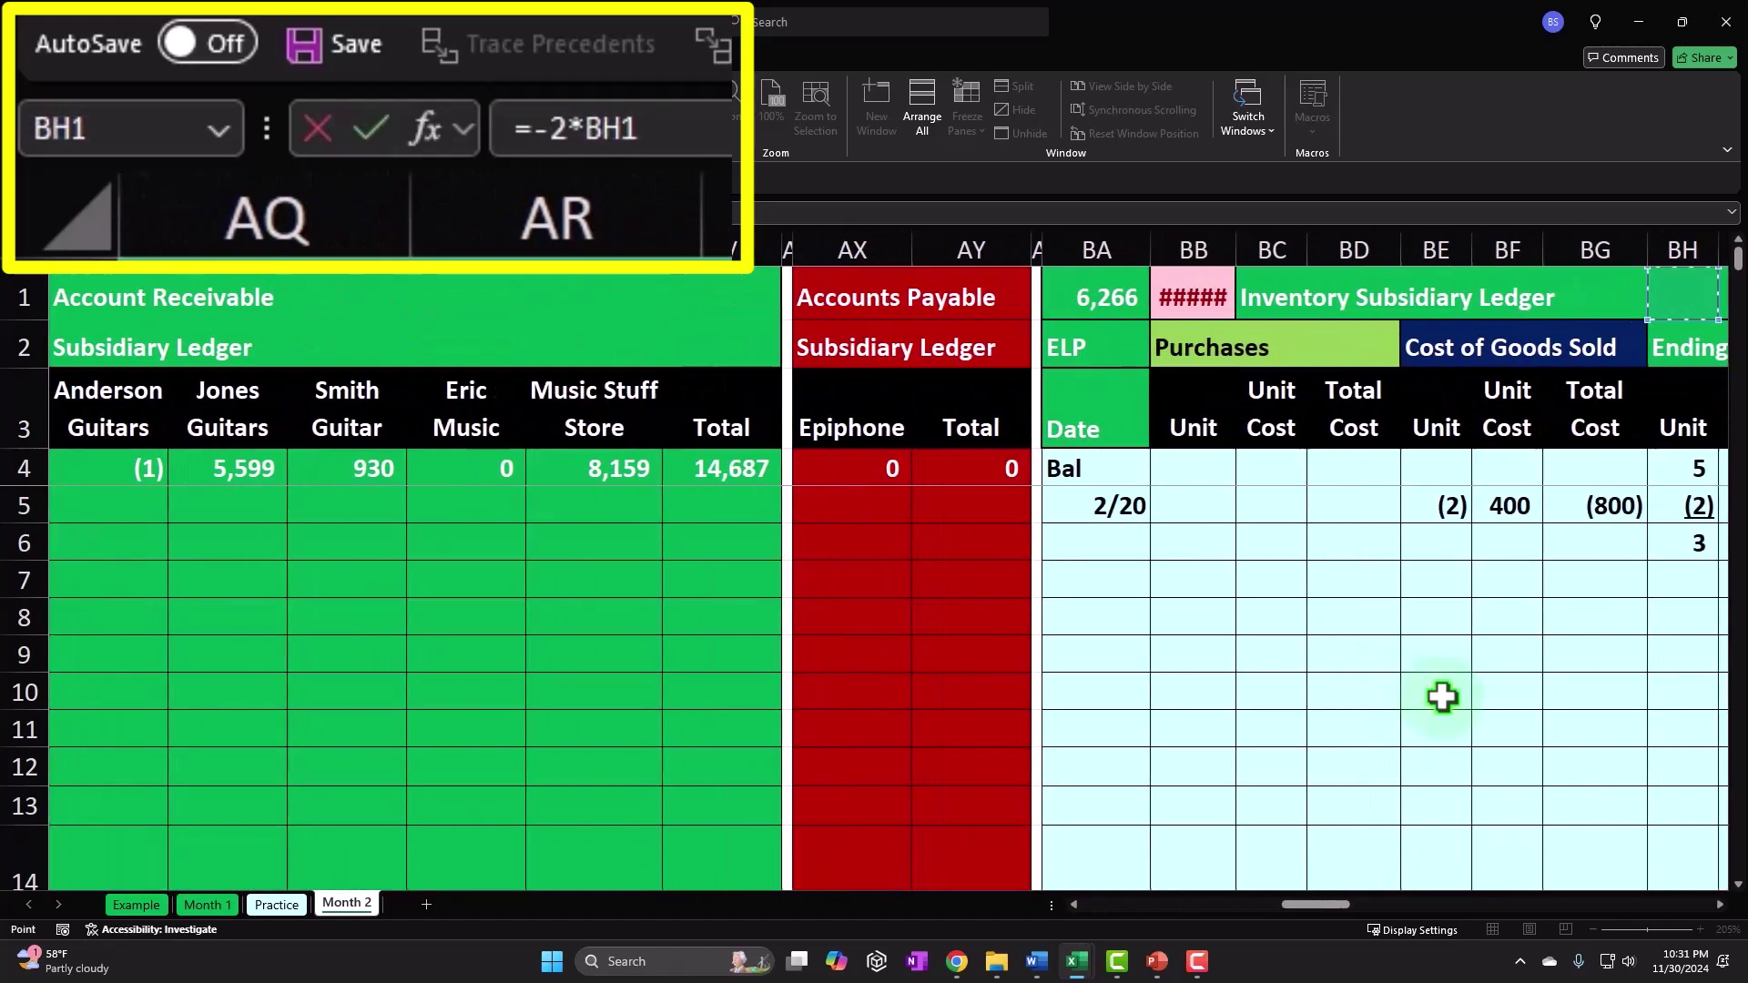
{"action": "key", "text": "Down"}
{"action": "key", "text": "Down"}
{"action": "key", "text": "Down"}
{"action": "key", "text": "Down"}
{"action": "key", "text": "Down"}
{"action": "key", "text": "Down"}
{"action": "key", "text": "Down"}
{"action": "key", "text": "Right"}
{"action": "key", "text": "Right"}
{"action": "key", "text": "Right"}
{"action": "key", "text": "Right"}
{"action": "key", "text": "Right"}
{"action": "key", "text": "Right"}
{"action": "key", "text": "Right"}
{"action": "key", "text": "Right"}
{"action": "key", "text": "Right"}
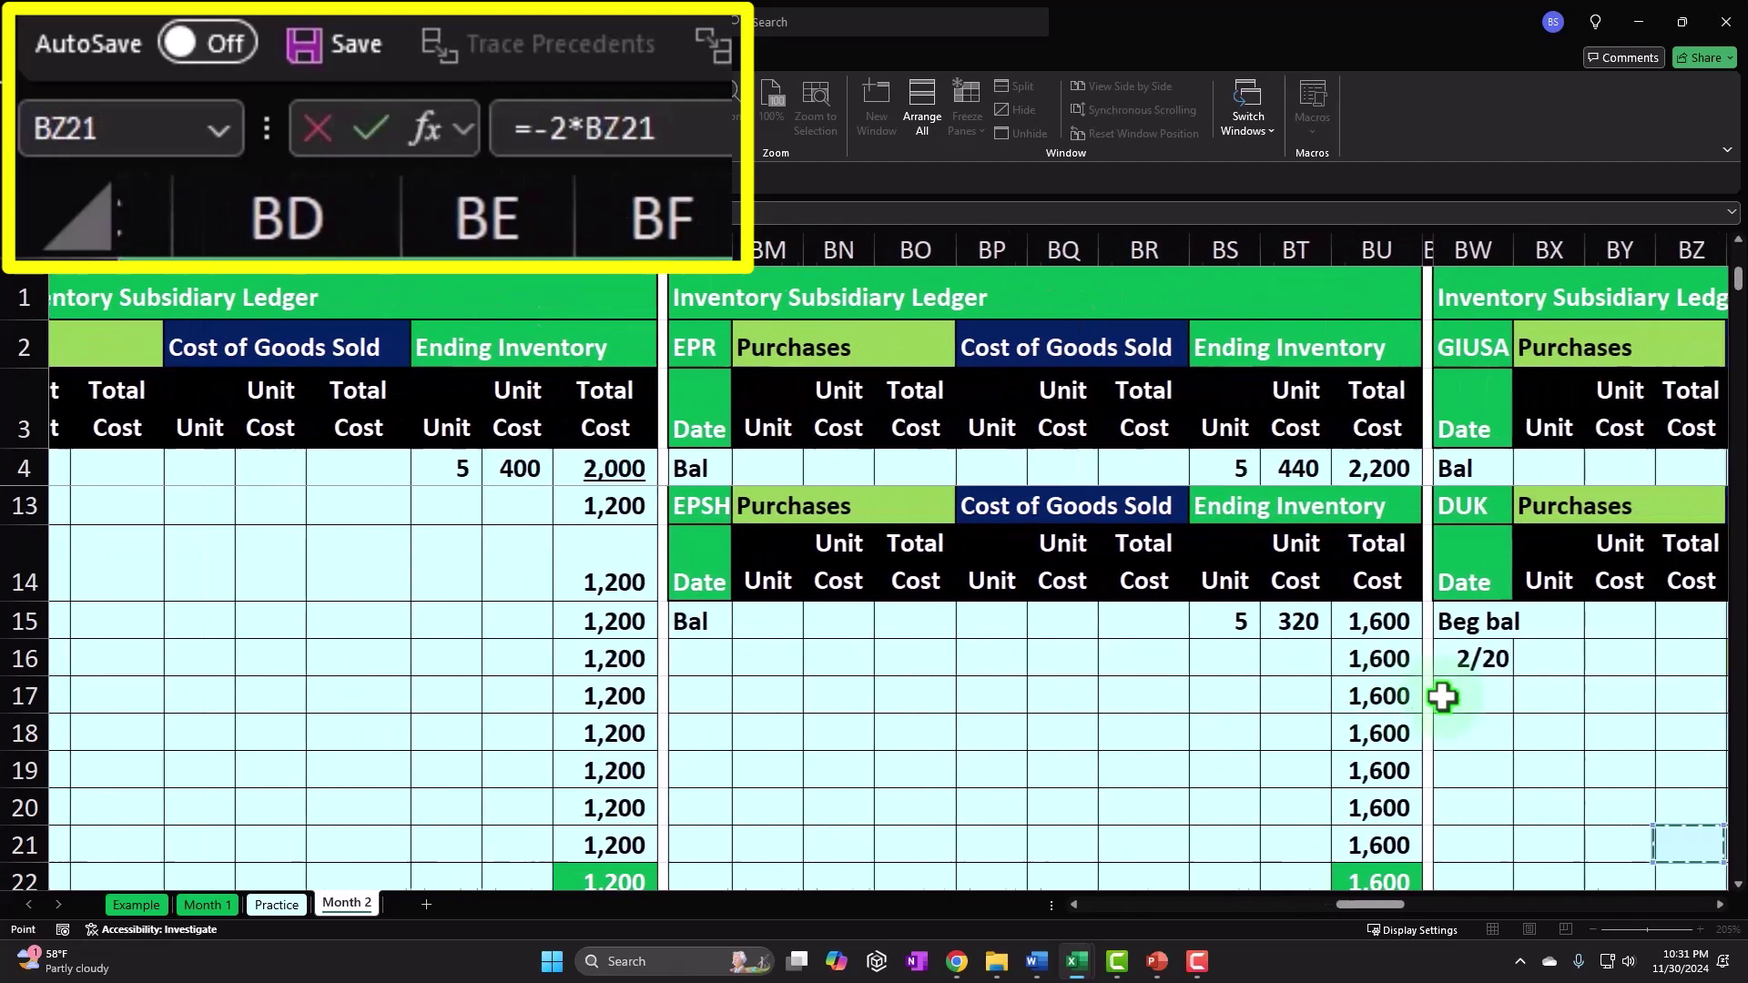
{"action": "key", "text": "Right"}
{"action": "key", "text": "Right"}
{"action": "key", "text": "Right"}
{"action": "key", "text": "Right"}
{"action": "key", "text": "Right"}
{"action": "key", "text": "Right"}
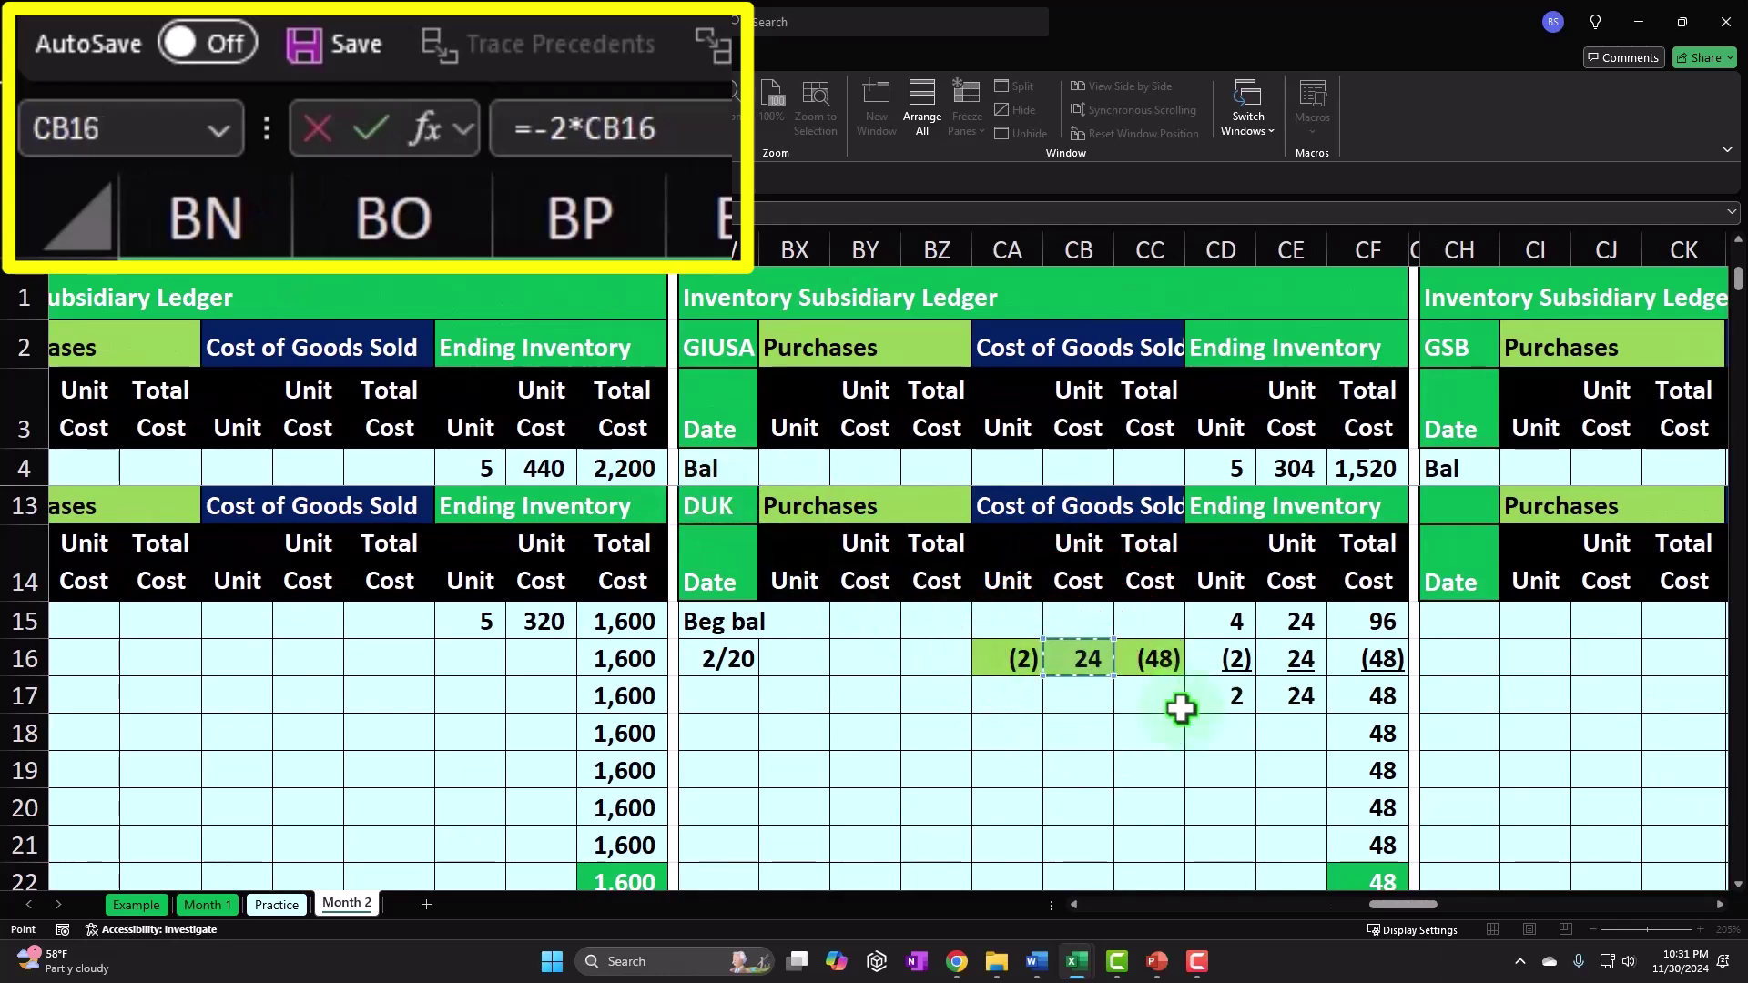
{"action": "key", "text": "Return"}
Step: Record the DUK sale's cost of goods sold in AF27 by linking it to the inventory decrease in O27
{"action": "key", "text": "Down"}
{"action": "key", "text": "Down"}
{"action": "key", "text": "Up"}
{"action": "key", "text": "Left"}
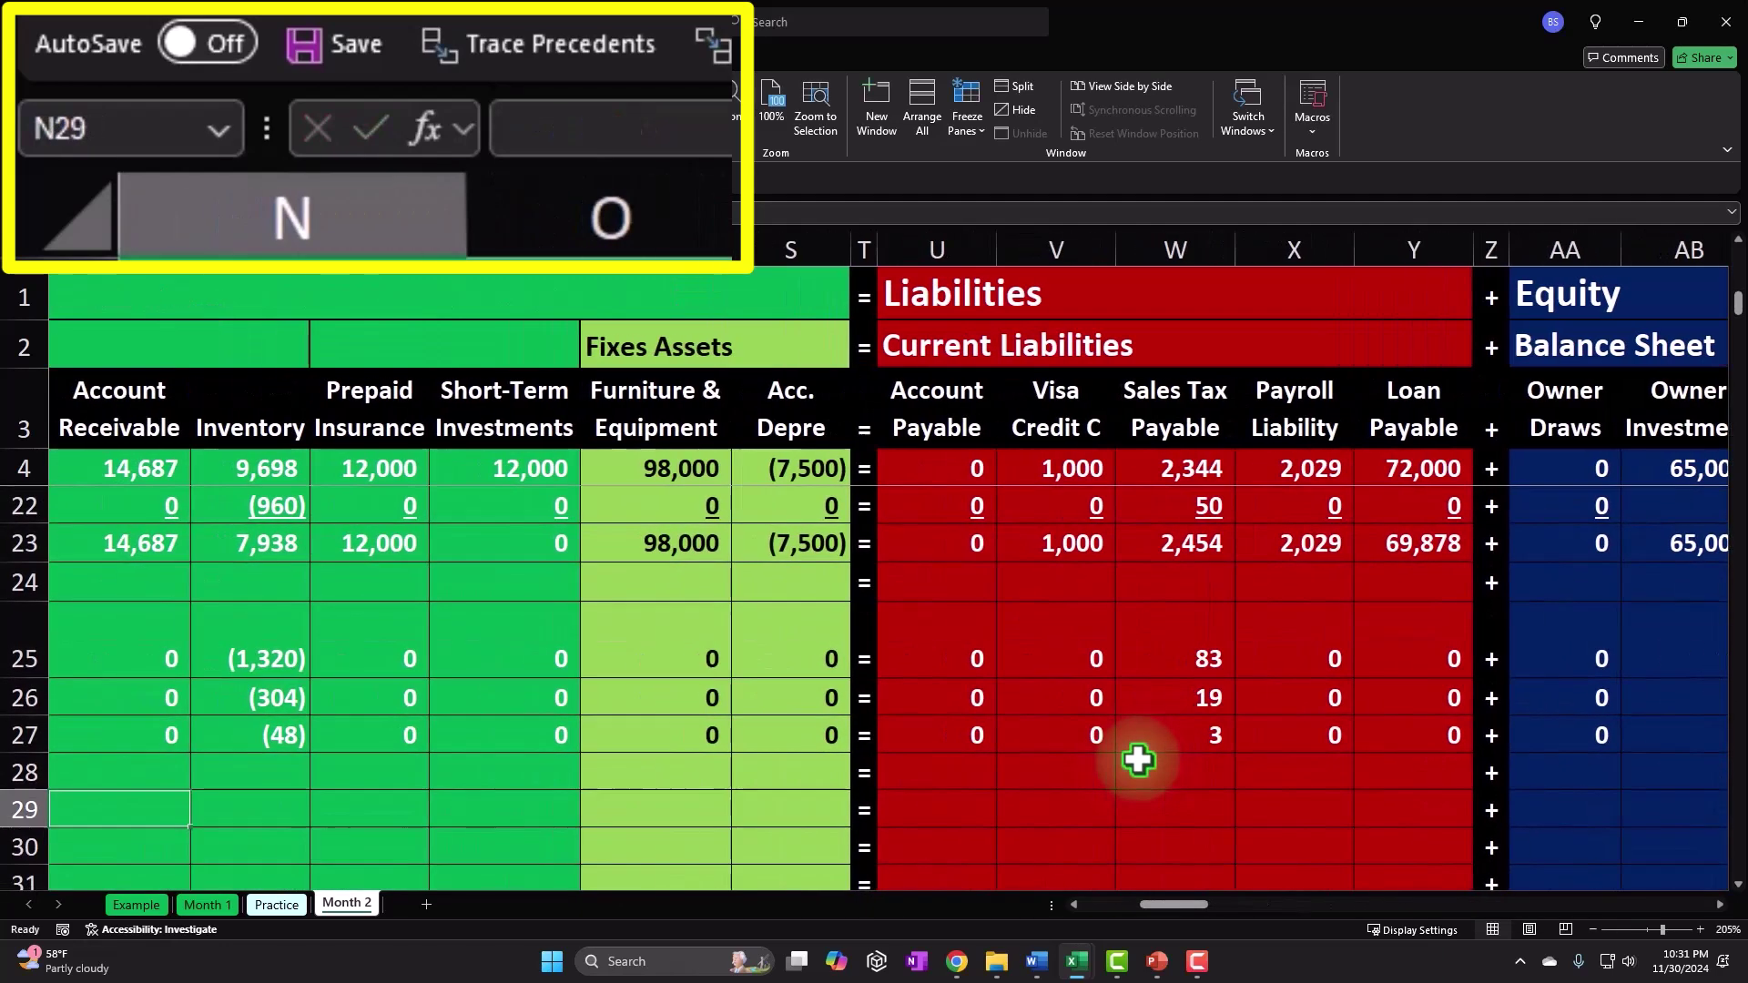
{"action": "key", "text": "Right"}
{"action": "key", "text": "Right"}
{"action": "key", "text": "Right"}
{"action": "key", "text": "Right"}
{"action": "key", "text": "Right"}
{"action": "key", "text": "Right"}
{"action": "key", "text": "Right"}
{"action": "key", "text": "Right"}
{"action": "key", "text": "Right"}
{"action": "key", "text": "Right"}
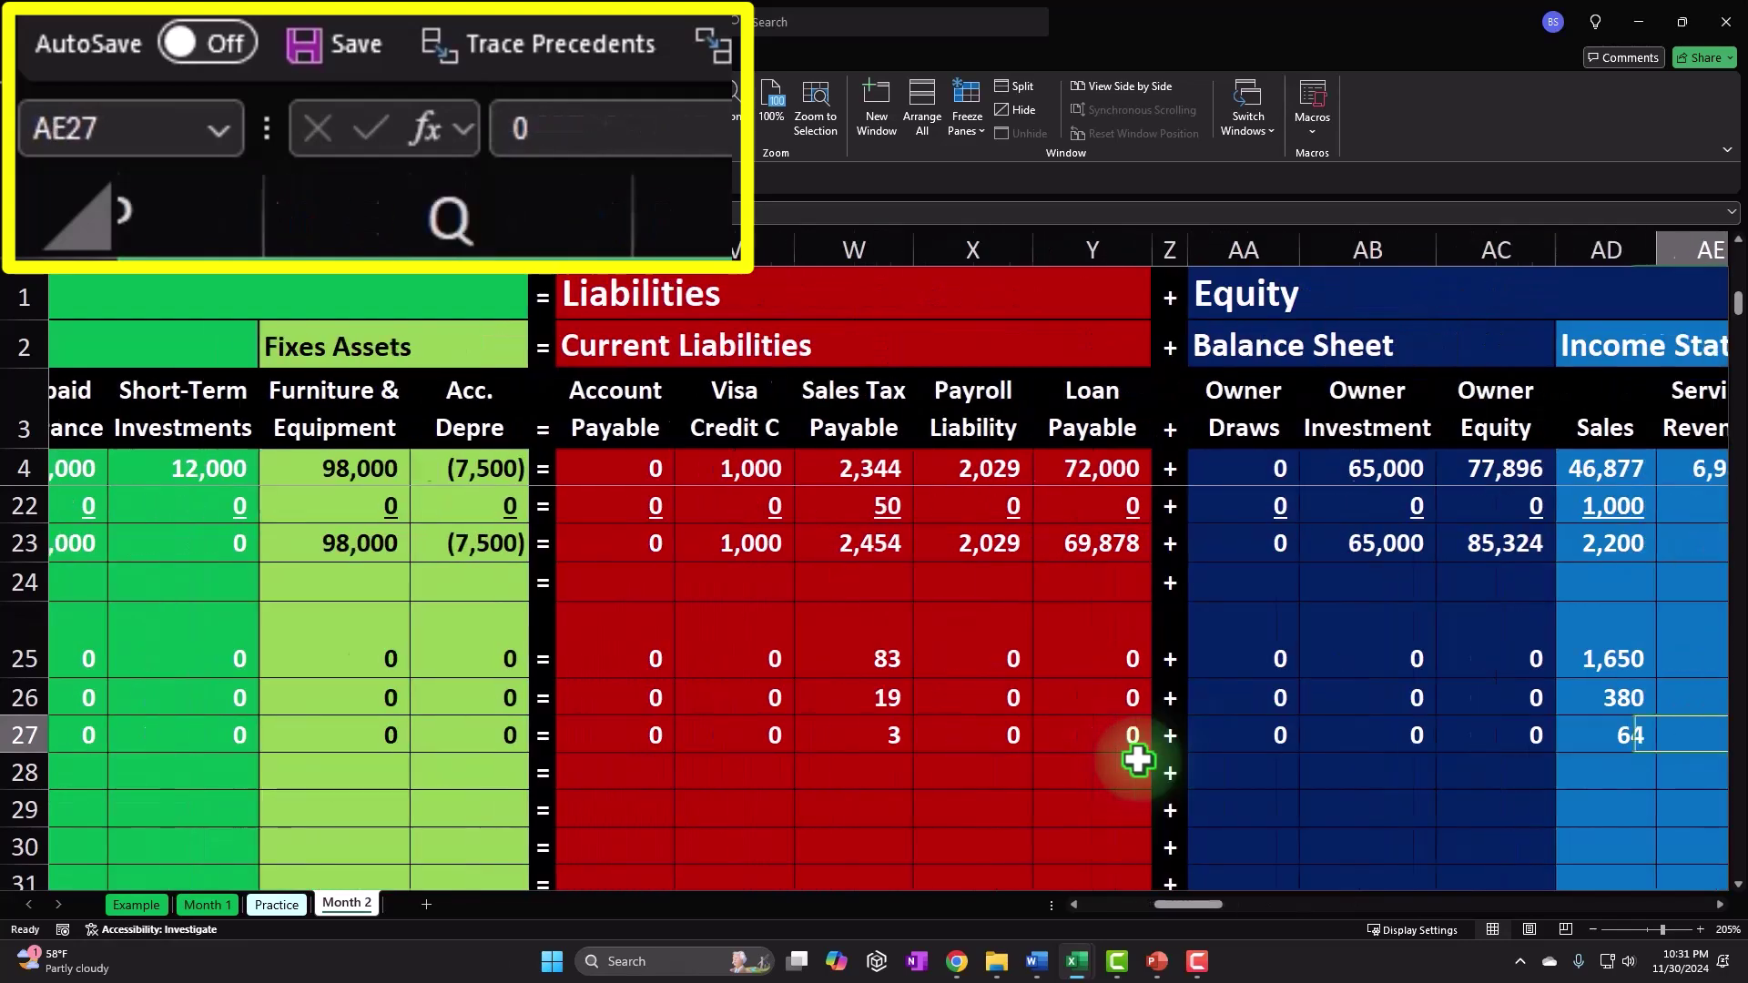
{"action": "key", "text": "Left"}
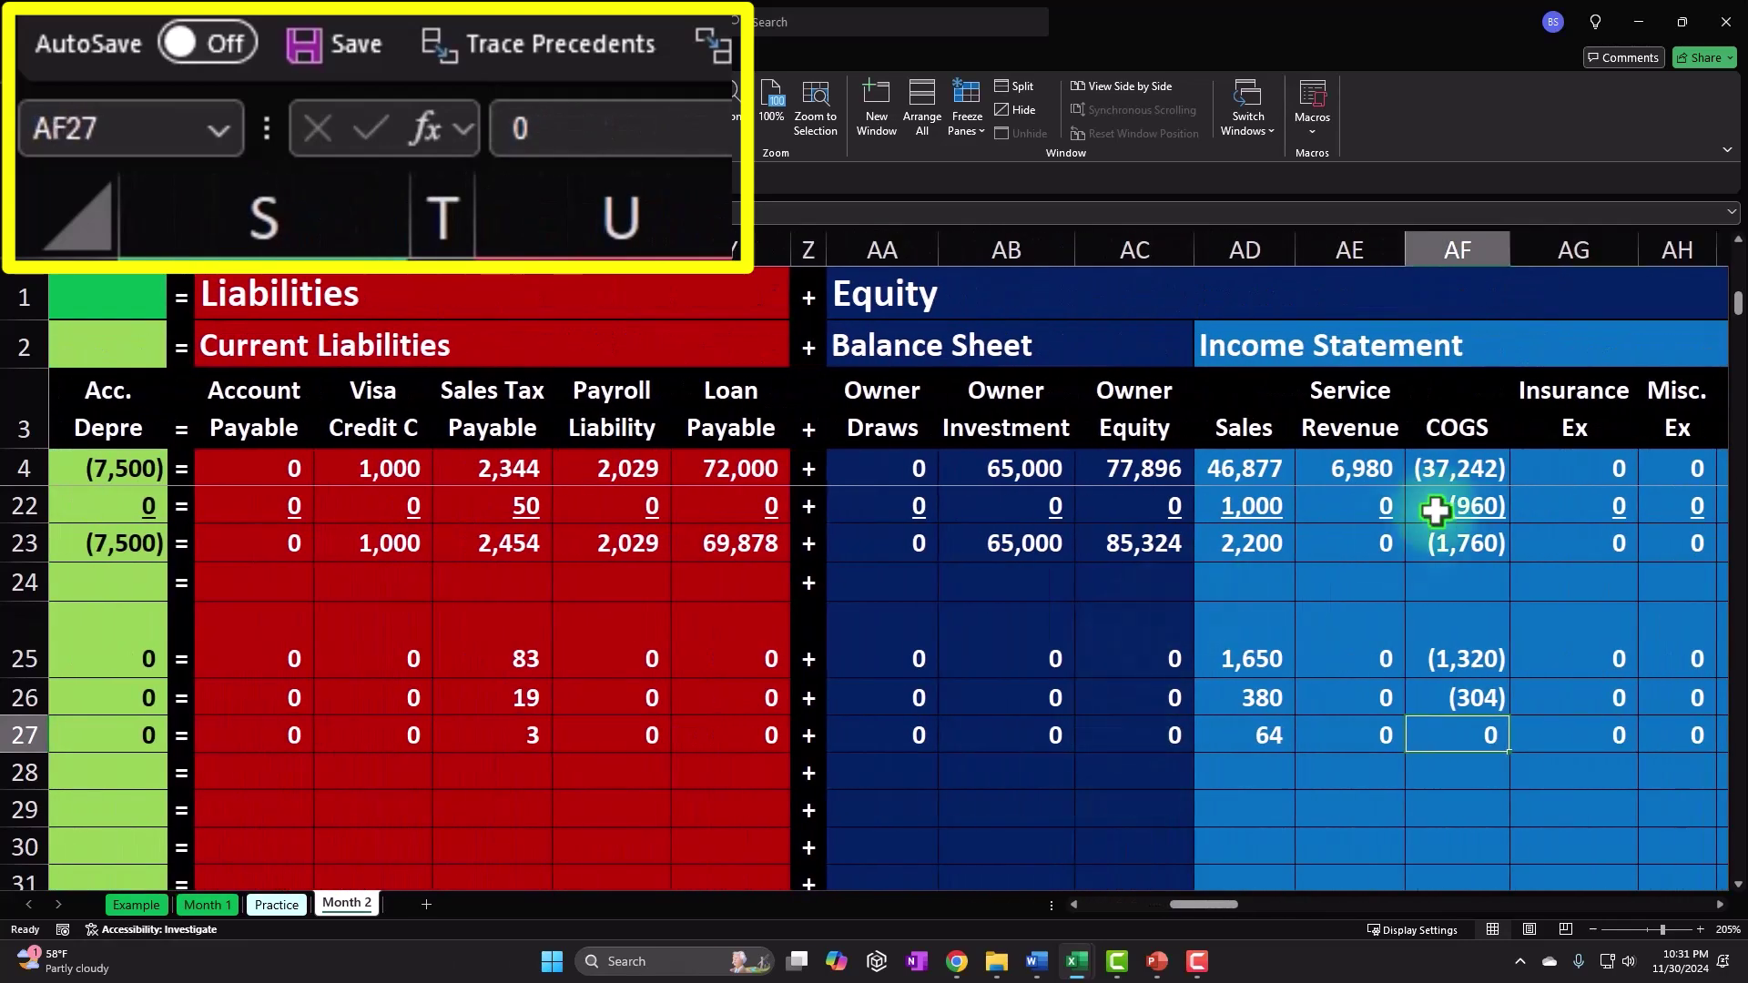
{"action": "type", "text": "="}
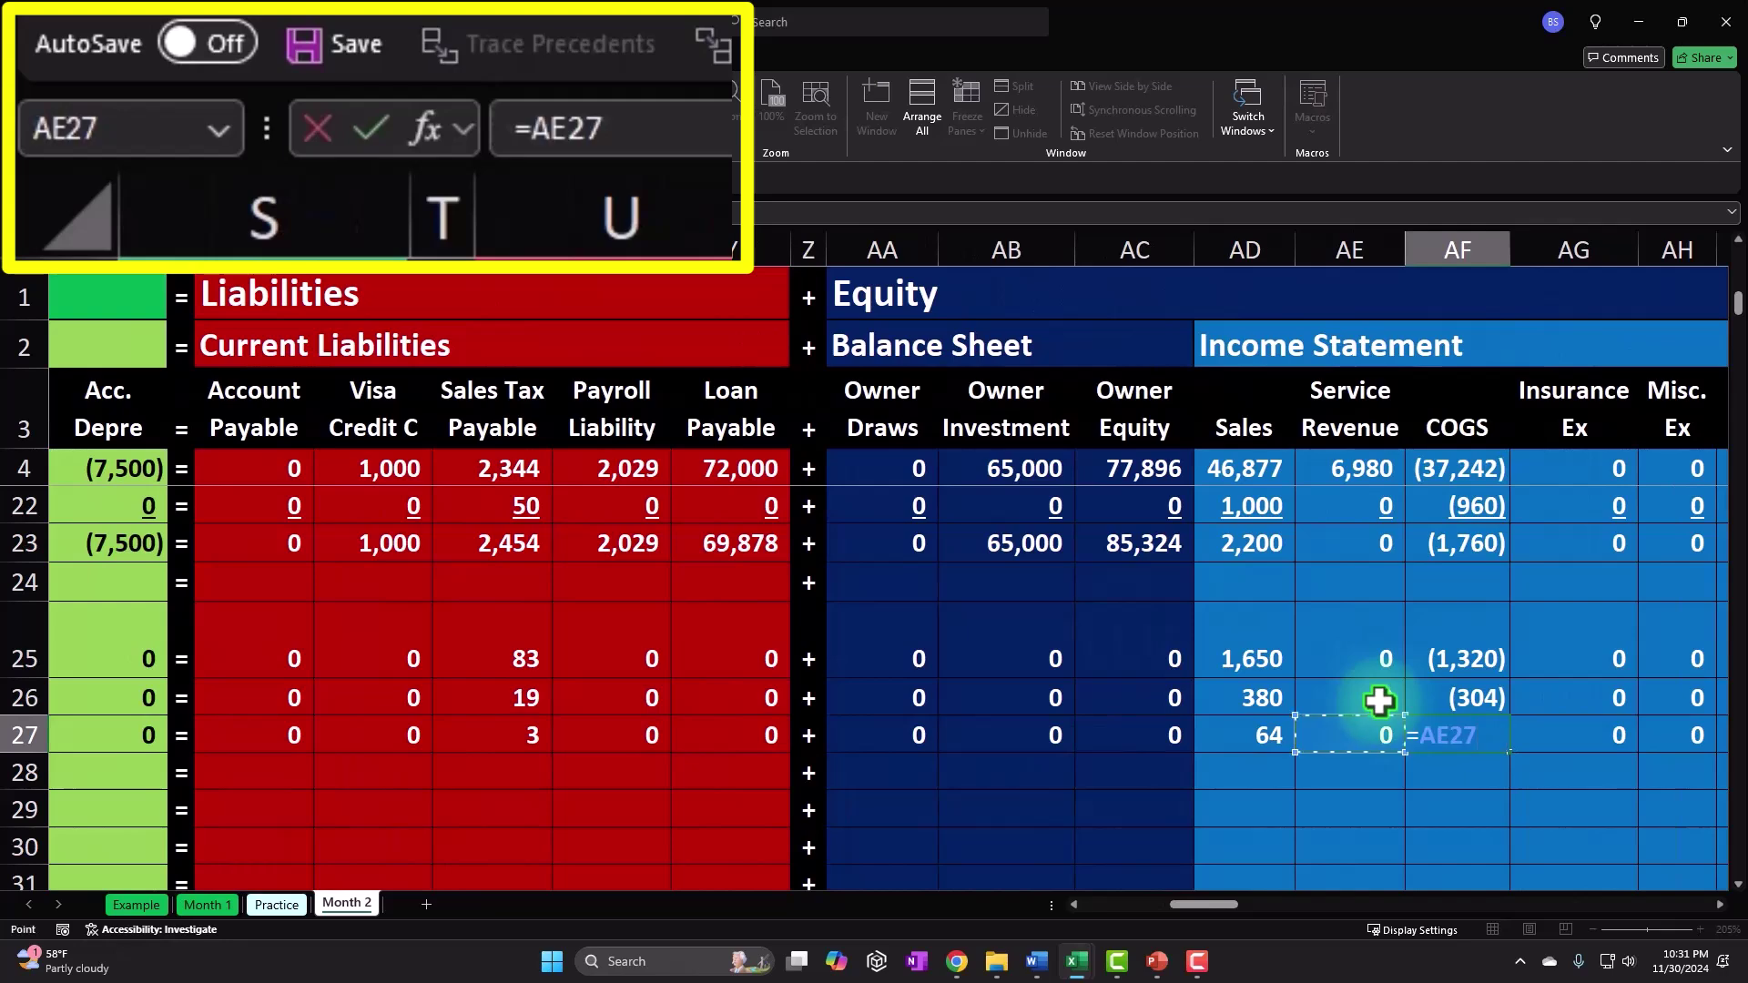
{"action": "key", "text": "Left"}
{"action": "key", "text": "Left"}
{"action": "key", "text": "Left"}
{"action": "key", "text": "Left"}
{"action": "key", "text": "Left"}
{"action": "key", "text": "Left"}
{"action": "key", "text": "Left"}
{"action": "key", "text": "Left"}
{"action": "key", "text": "Return"}
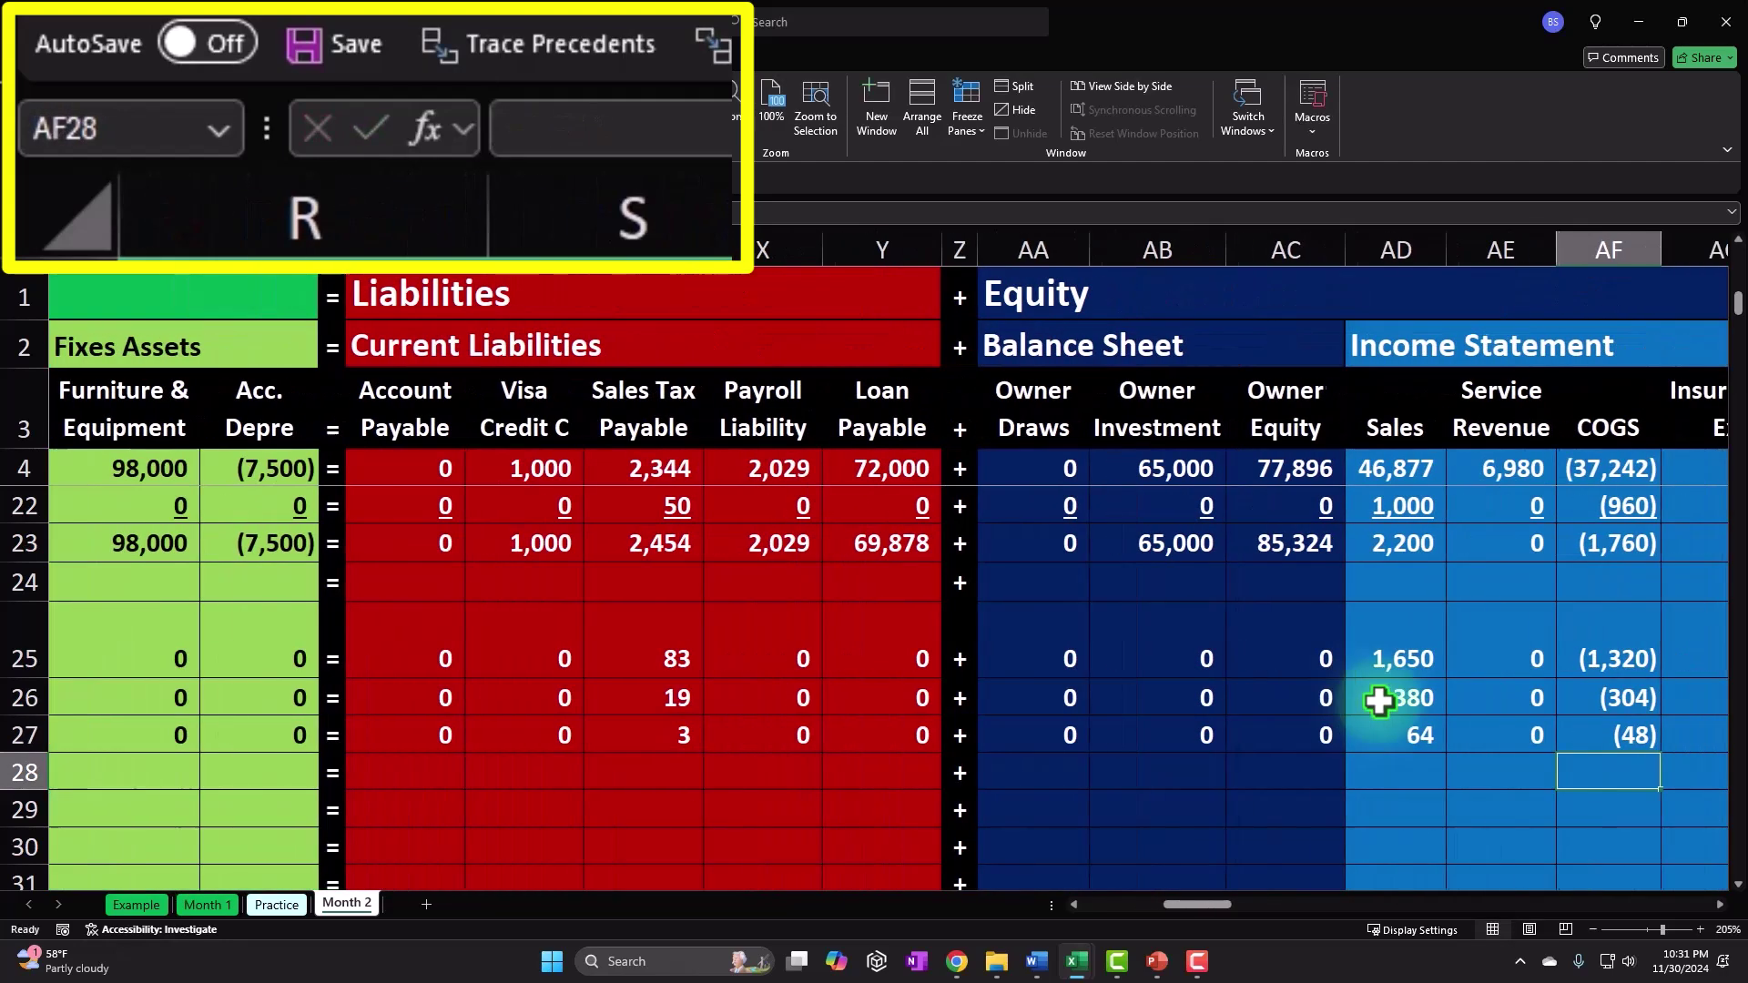
{"action": "key", "text": "Right"}
{"action": "key", "text": "Right"}
{"action": "left_click_drag", "start_coordinate": [1256, 741], "coordinate": [1432, 751]}
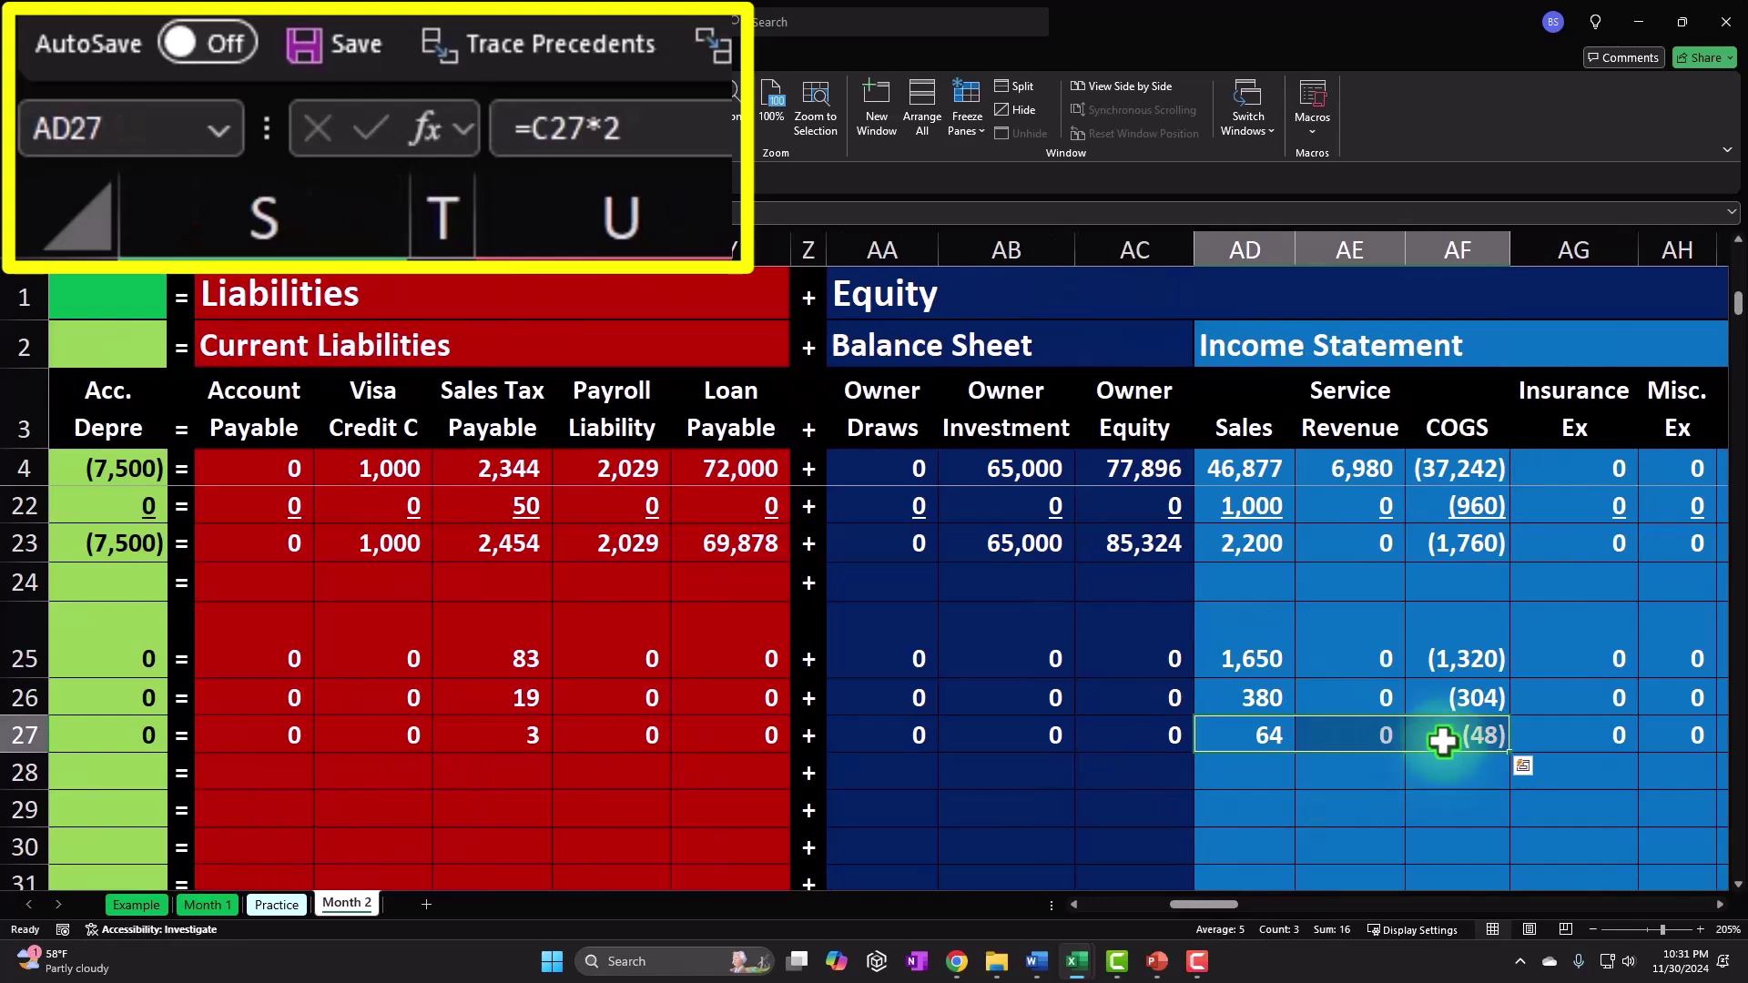
Step: Underline the DUK sale's account amounts across row 27, from L27 to AO27
{"action": "key", "text": "Right"}
{"action": "key", "text": "Right"}
{"action": "key", "text": "Right"}
{"action": "key", "text": "Right"}
{"action": "key", "text": "Right"}
{"action": "key", "text": "Right"}
{"action": "key", "text": "Right"}
{"action": "key", "text": "Right"}
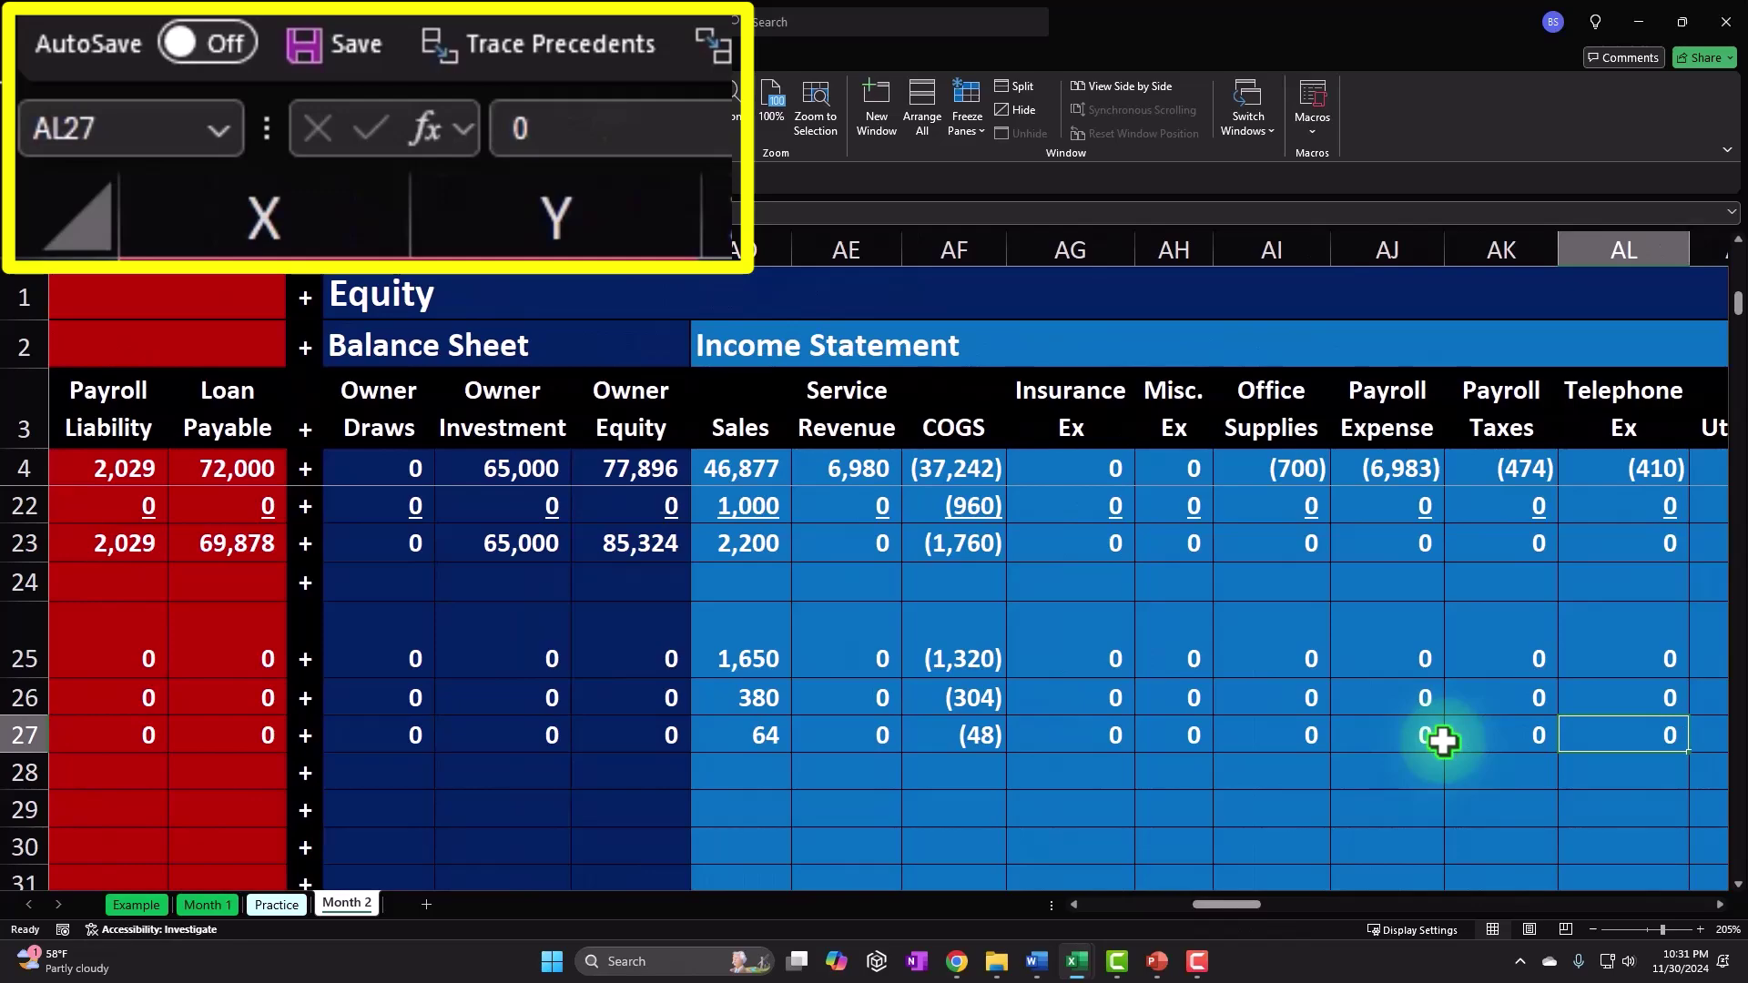
{"action": "key", "text": "Right"}
{"action": "key", "text": "Right"}
{"action": "key", "text": "Right"}
{"action": "left_click", "coordinate": [1593, 728]}
{"action": "left_click_drag", "start_coordinate": [1541, 735], "coordinate": [235, 747]}
{"action": "left_click", "coordinate": [78, 56]}
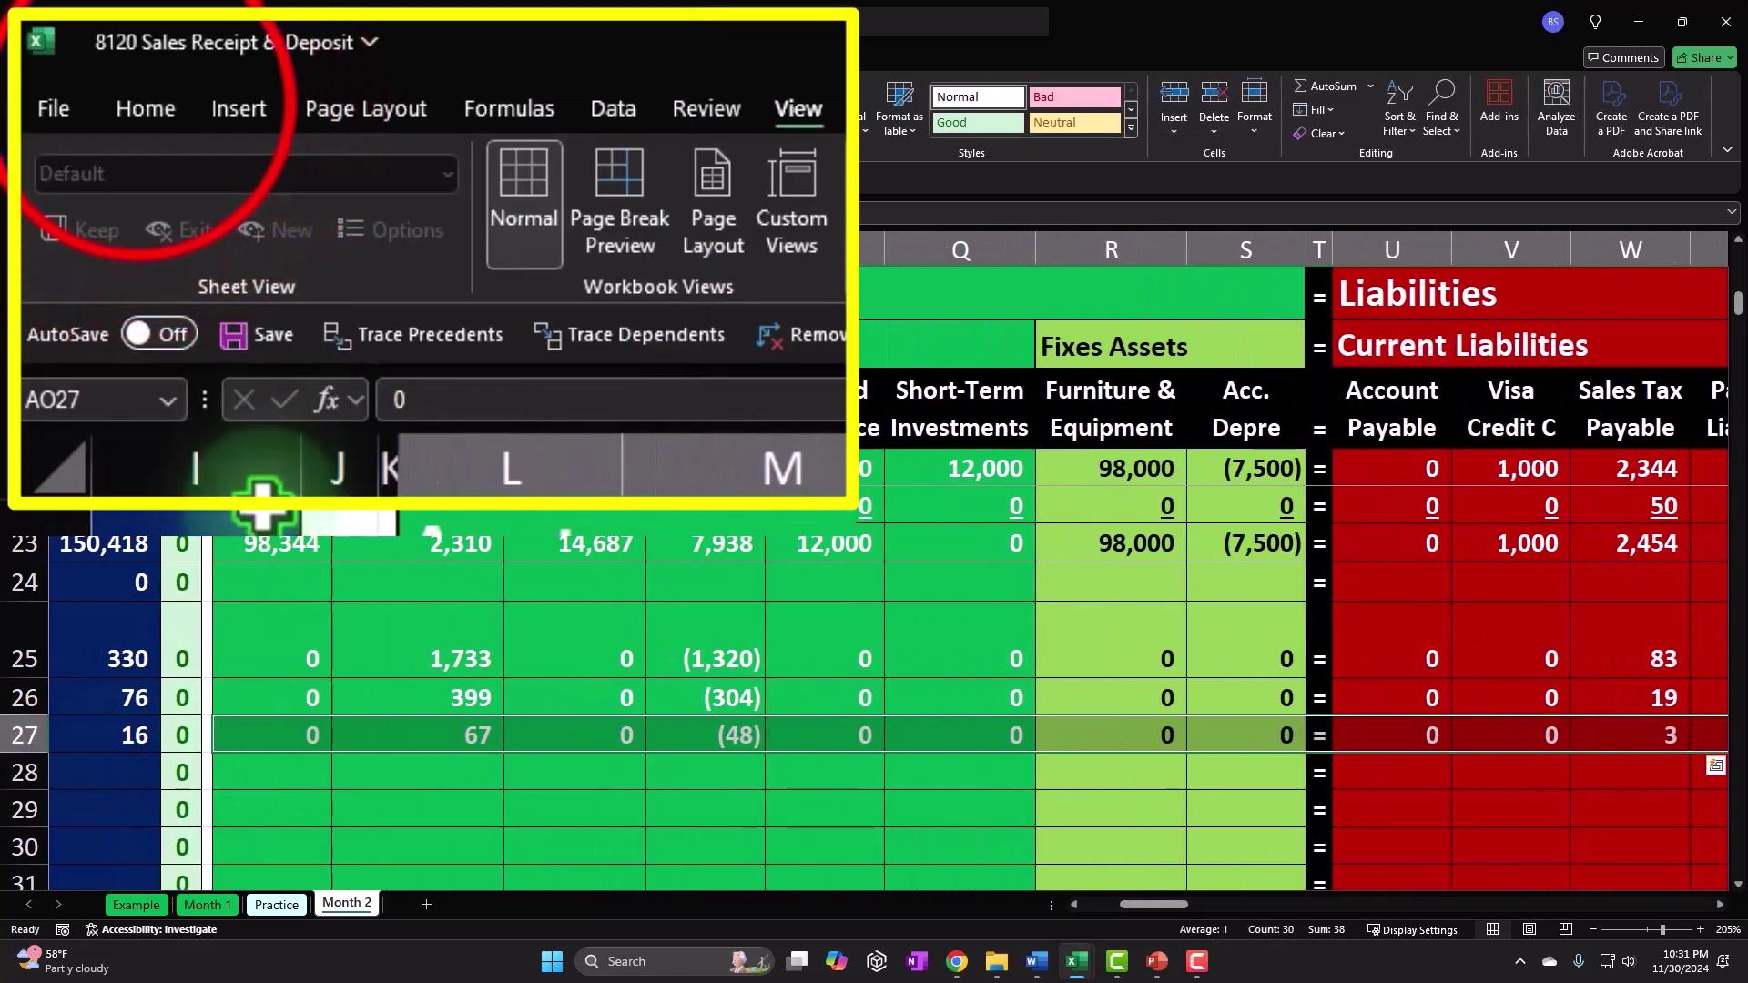
Step: Remove the underline from the equals sign in T27 and the plus sign in Z27
{"action": "left_click", "coordinate": [1170, 905]}
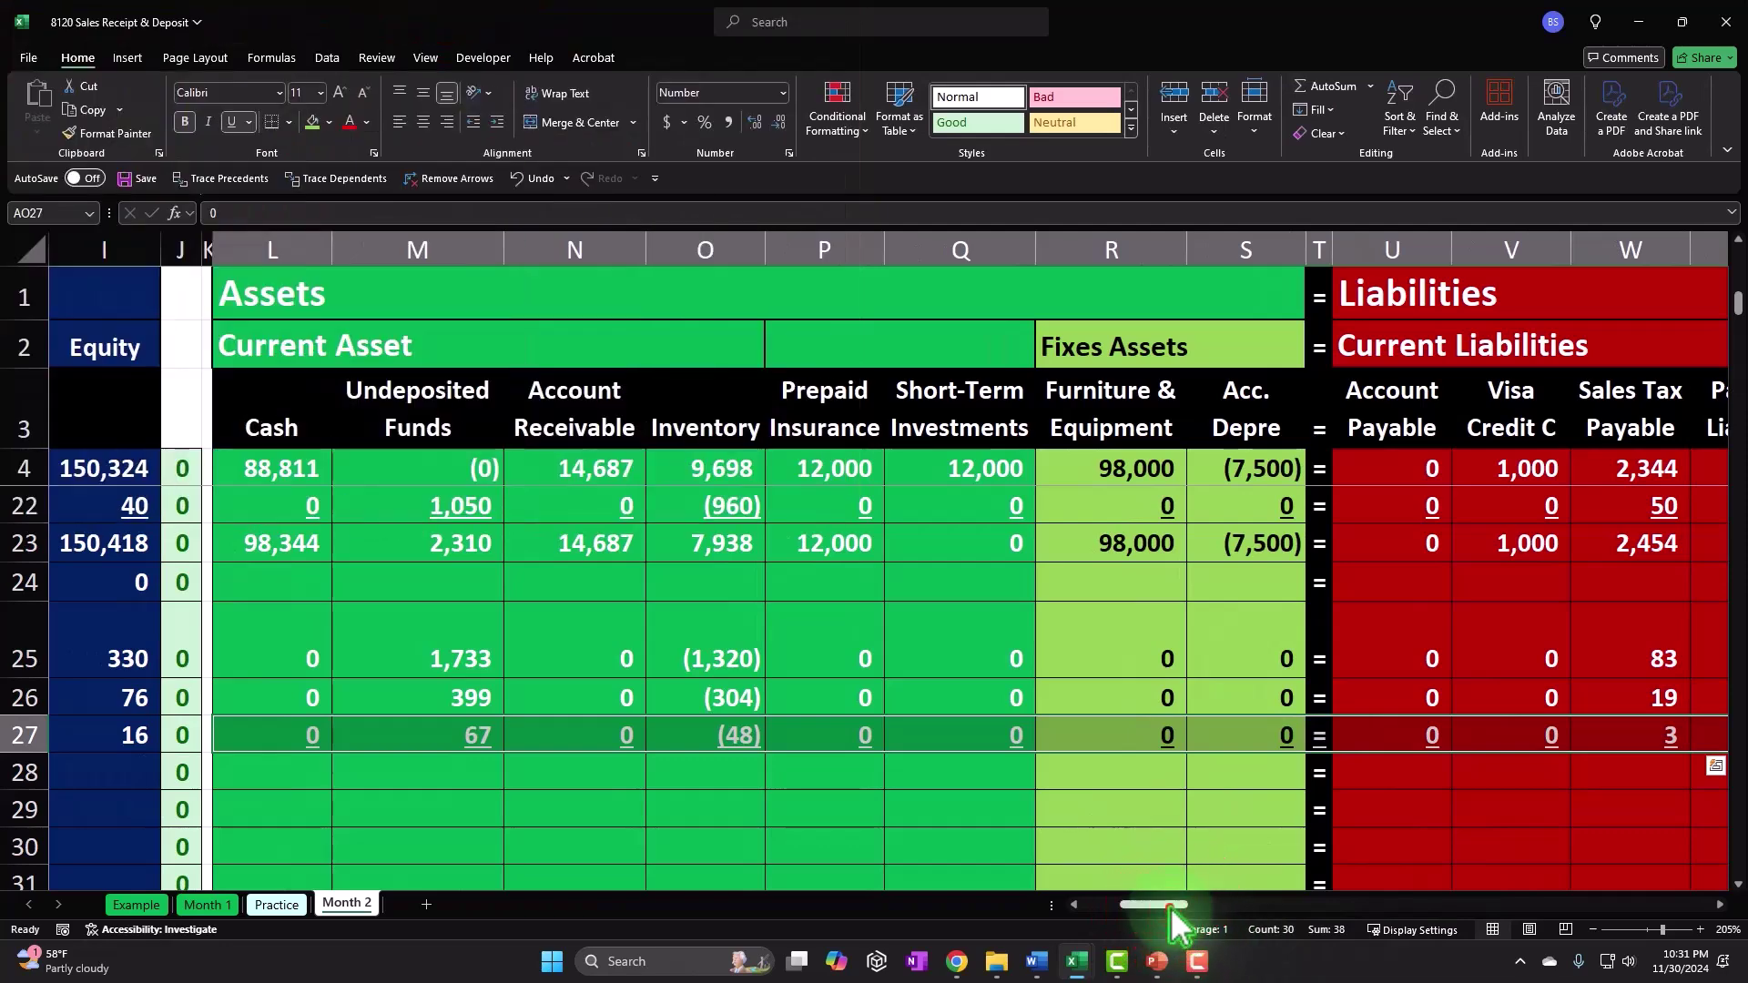
{"action": "left_click_drag", "start_coordinate": [1170, 905], "coordinate": [1199, 905]}
{"action": "left_click", "coordinate": [665, 735]}
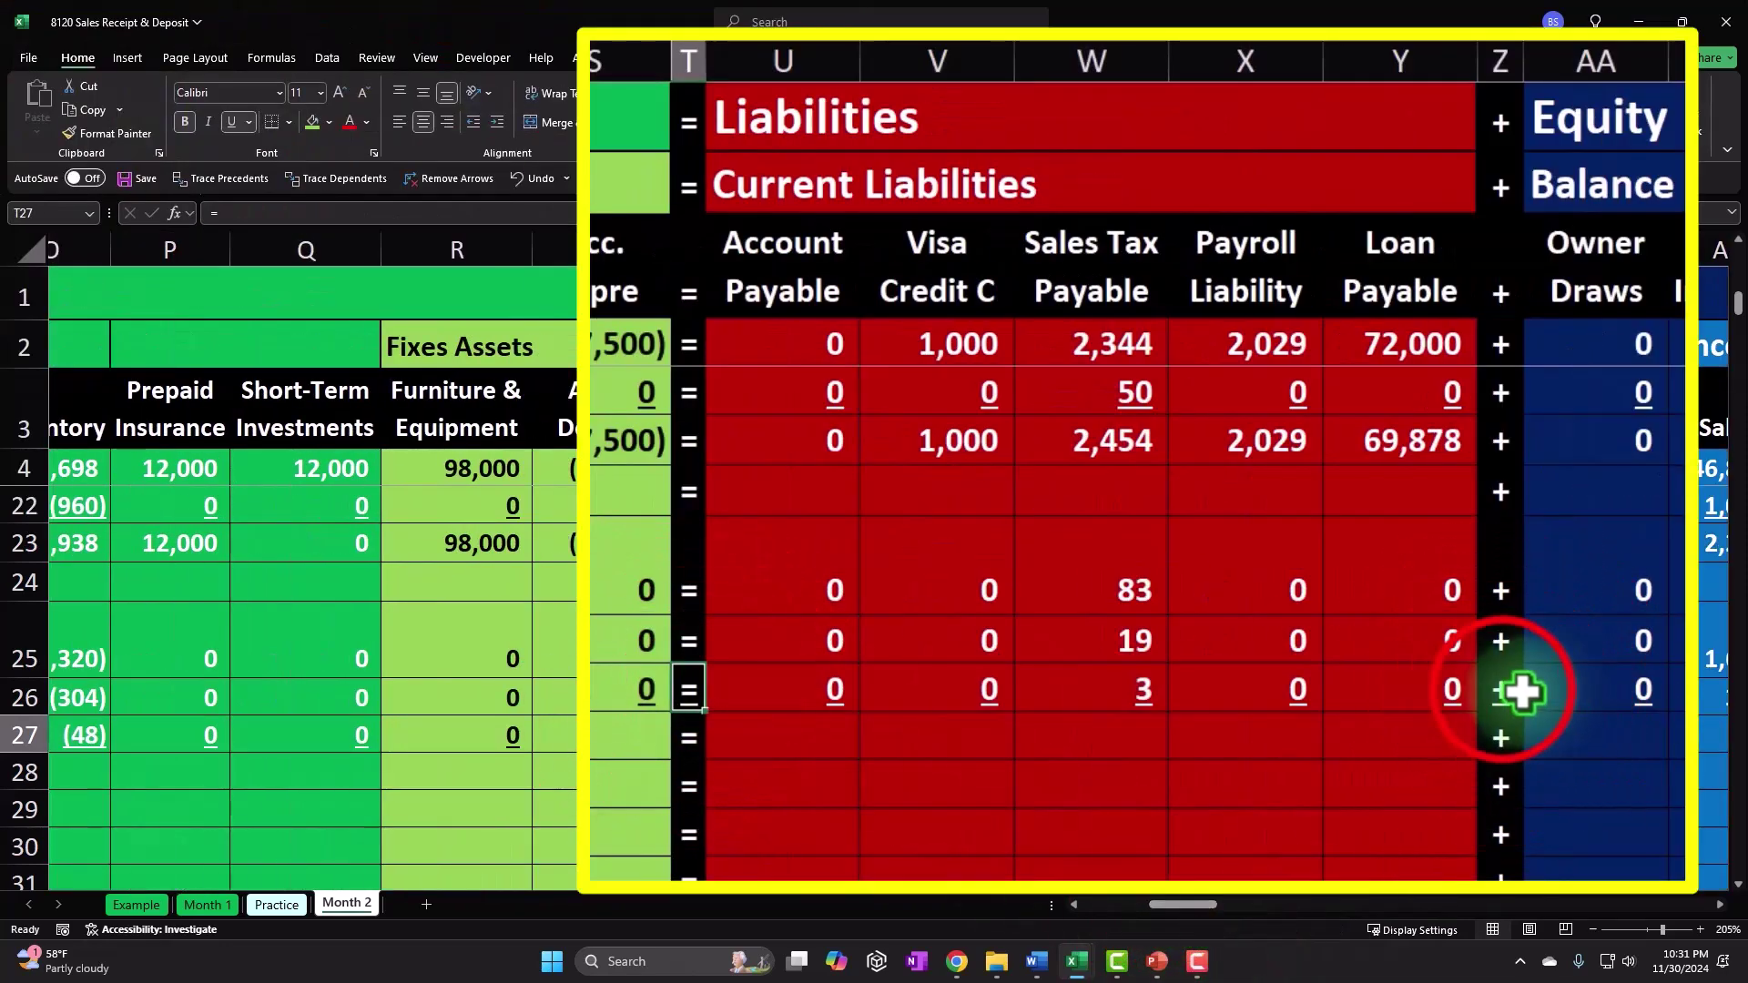
{"action": "left_click", "coordinate": [1292, 734], "text": "ctrl"}
{"action": "left_click", "coordinate": [231, 122]}
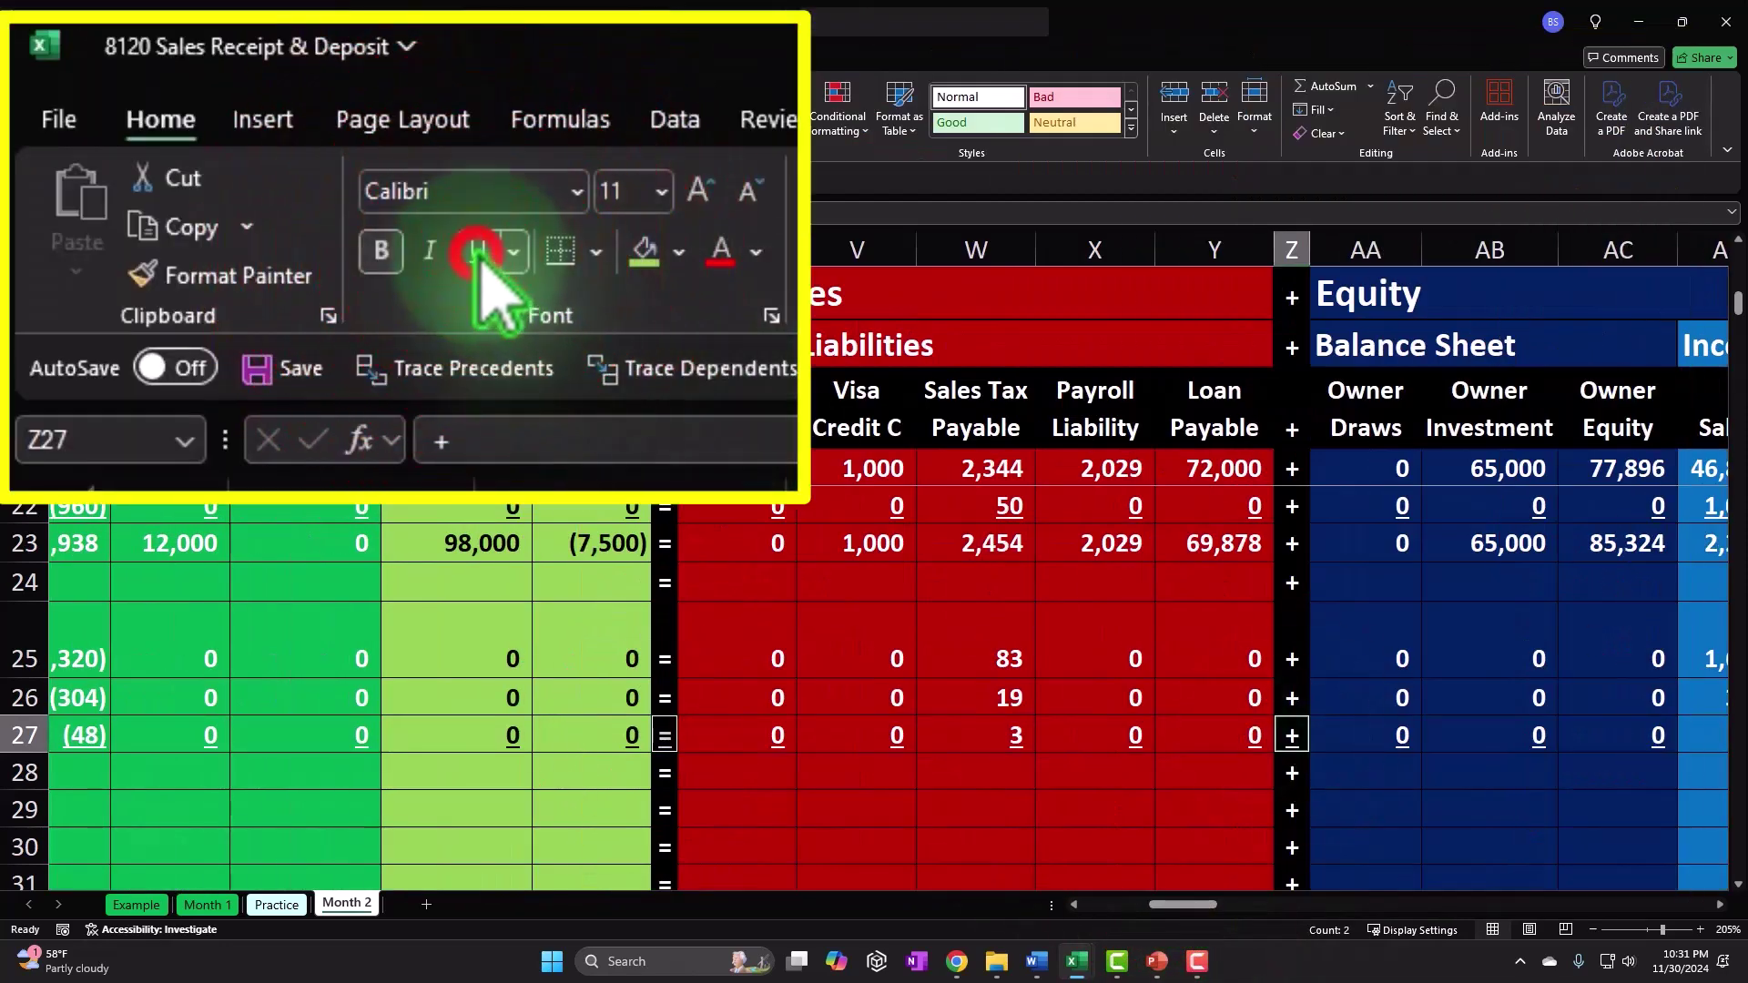
Step: Label the row below the DUK sale as Balance in A28
{"action": "key", "text": "Left"}
{"action": "key", "text": "Left"}
{"action": "key", "text": "Left"}
{"action": "key", "text": "Left"}
{"action": "key", "text": "Left"}
{"action": "key", "text": "Left"}
{"action": "key", "text": "Left"}
{"action": "key", "text": "Left"}
{"action": "key", "text": "Left"}
{"action": "key", "text": "Left"}
{"action": "key", "text": "Left"}
{"action": "key", "text": "Left"}
{"action": "key", "text": "Left"}
{"action": "key", "text": "Left"}
{"action": "key", "text": "Left"}
{"action": "key", "text": "Left"}
{"action": "key", "text": "Left"}
{"action": "key", "text": "Left"}
{"action": "key", "text": "Left"}
{"action": "key", "text": "Left"}
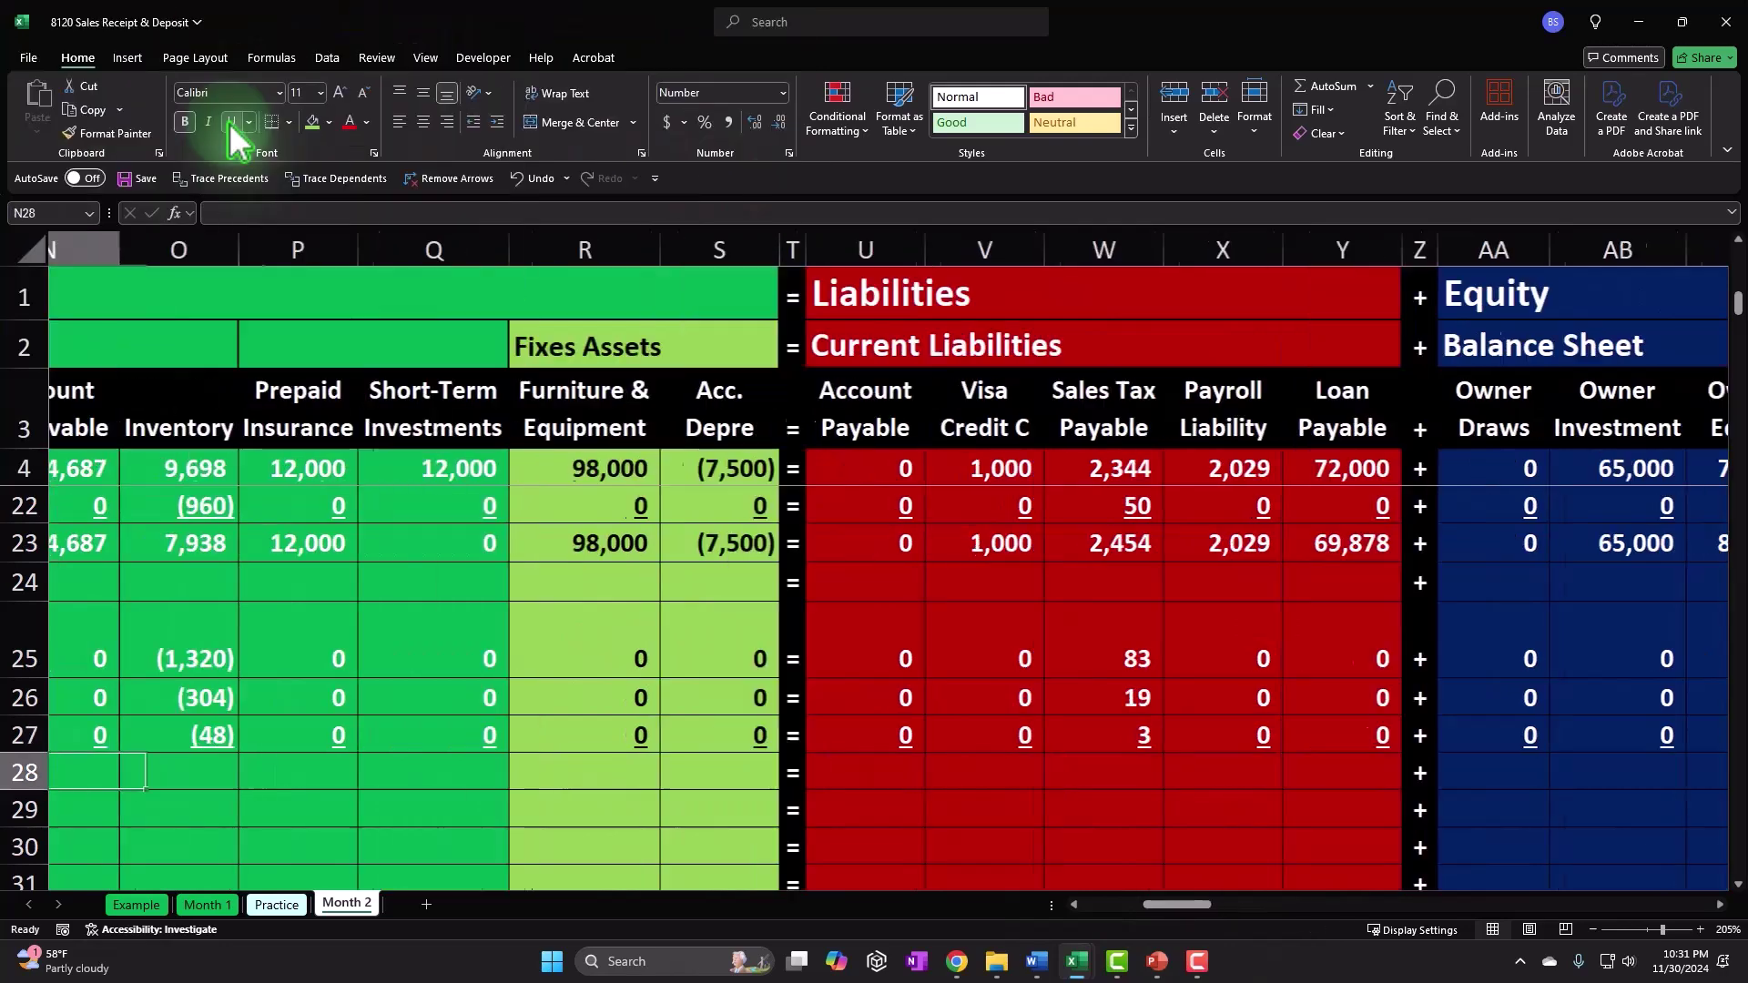
{"action": "type", "text": "="}
{"action": "key", "text": "Up"}
{"action": "key", "text": "Return"}
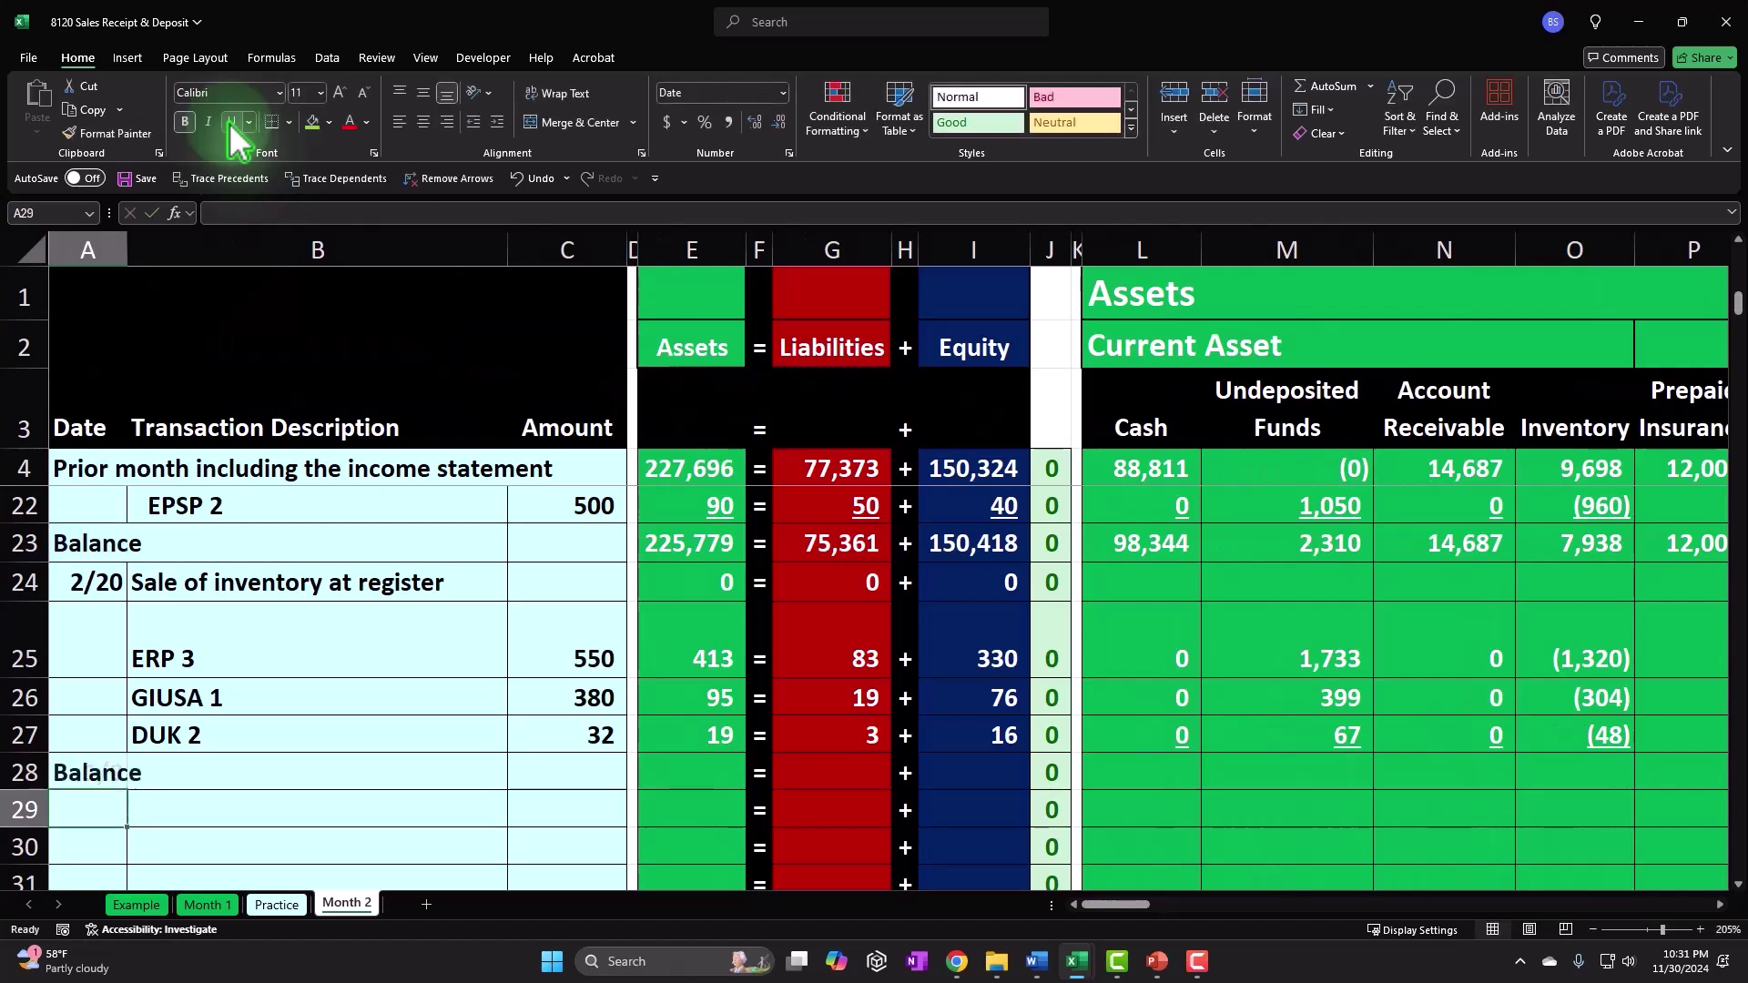
Step: Total the Cash column in the Balance row by summing L23 through L27 in L28
{"action": "key", "text": "Right"}
{"action": "key", "text": "Right"}
{"action": "key", "text": "Right"}
{"action": "key", "text": "Right"}
{"action": "key", "text": "Right"}
{"action": "key", "text": "Right"}
{"action": "key", "text": "Right"}
{"action": "key", "text": "Right"}
{"action": "key", "text": "Right"}
{"action": "key", "text": "Right"}
{"action": "key", "text": "Right"}
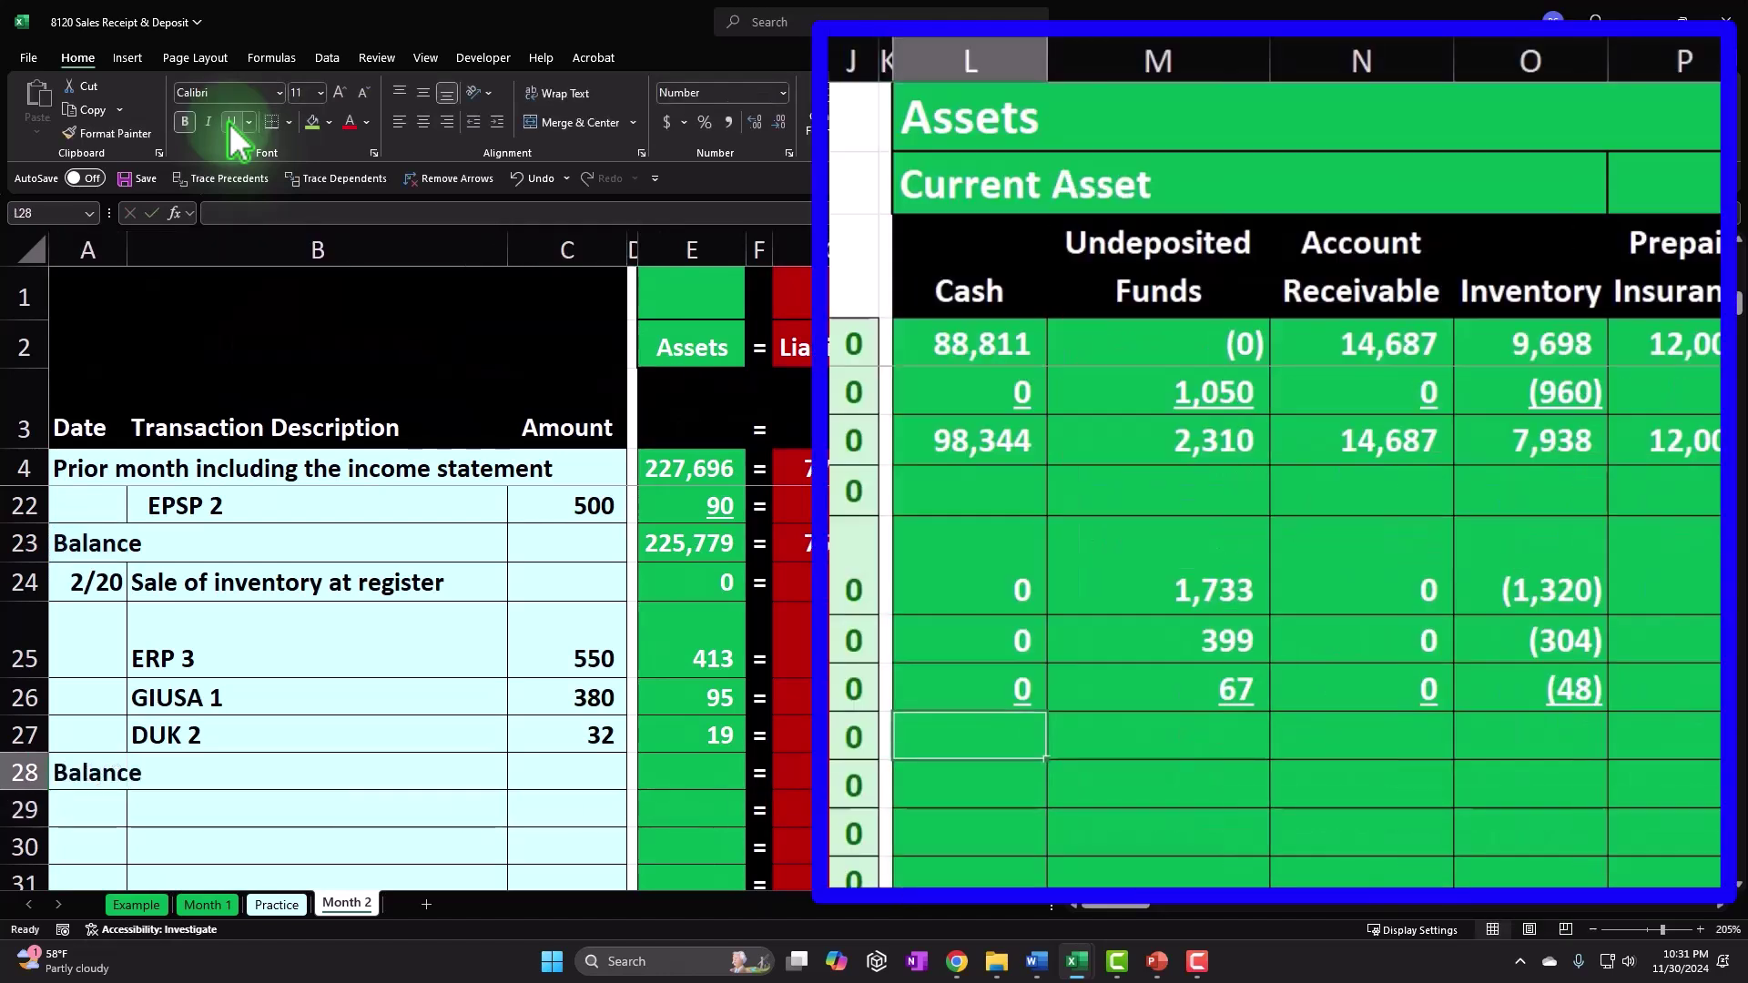
{"action": "type", "text": "=sum("}
{"action": "key", "text": "Up"}
{"action": "key", "text": "Up"}
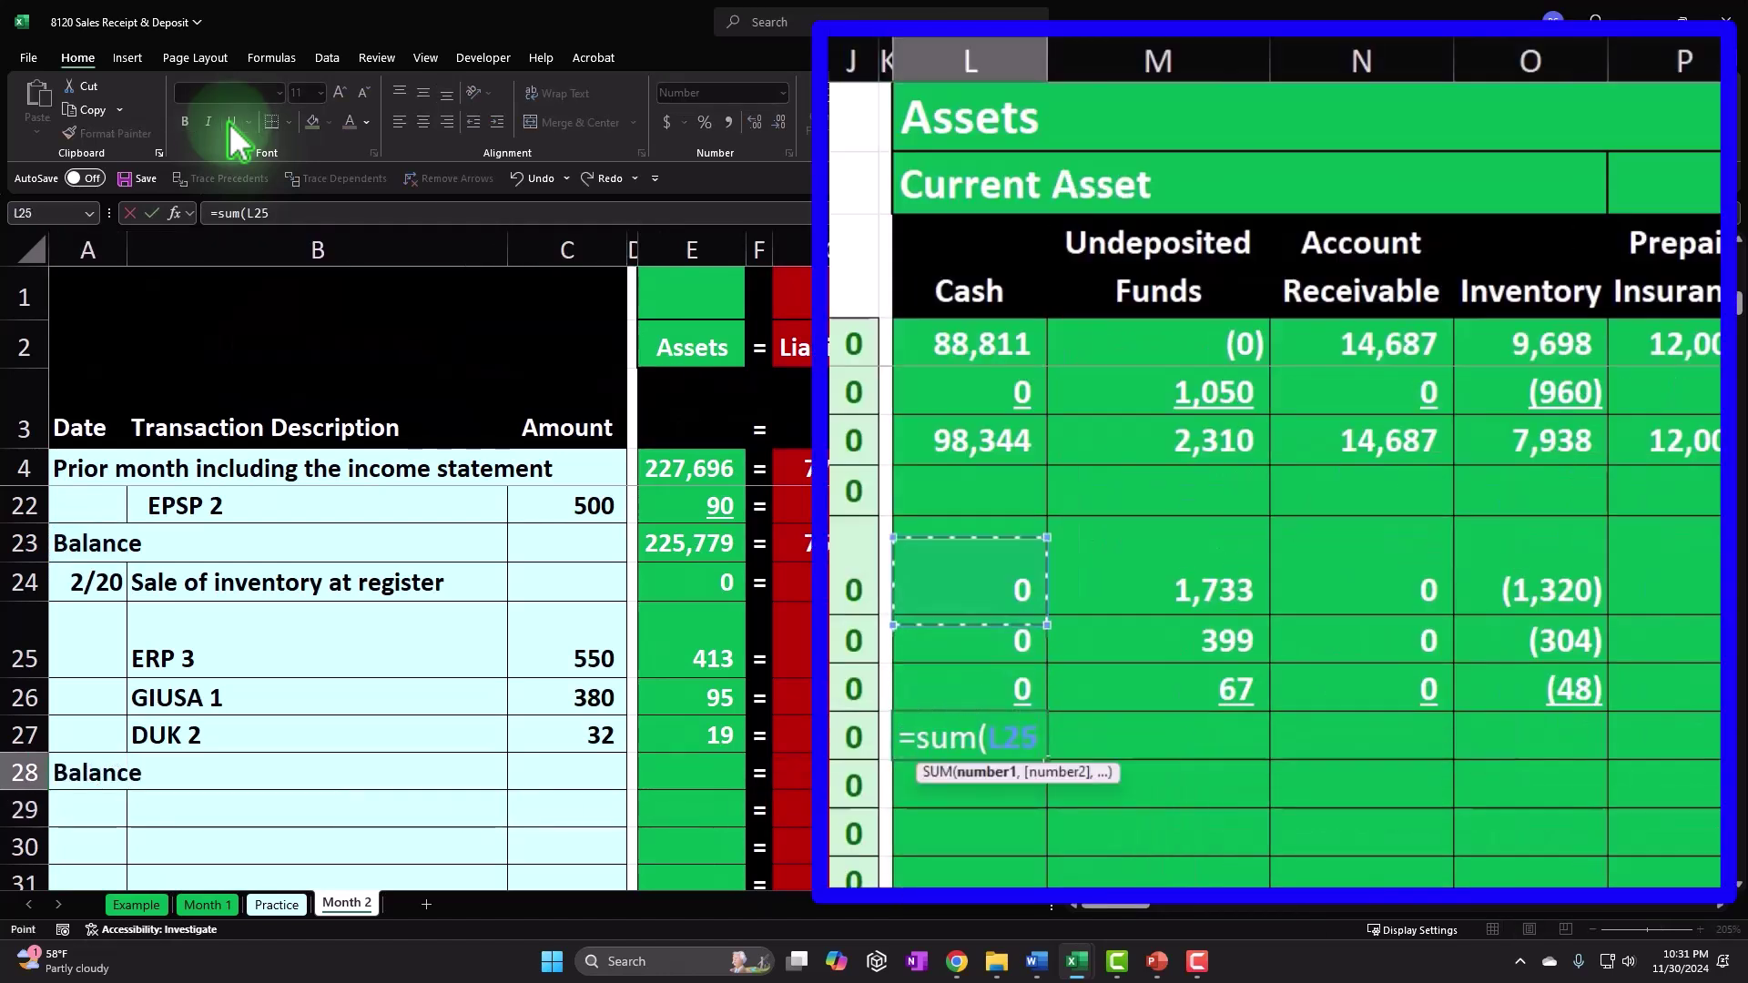
{"action": "key", "text": "shift+Down"}
{"action": "key", "text": "shift+Down"}
{"action": "key", "text": "shift+Down"}
{"action": "key", "text": "shift+Down"}
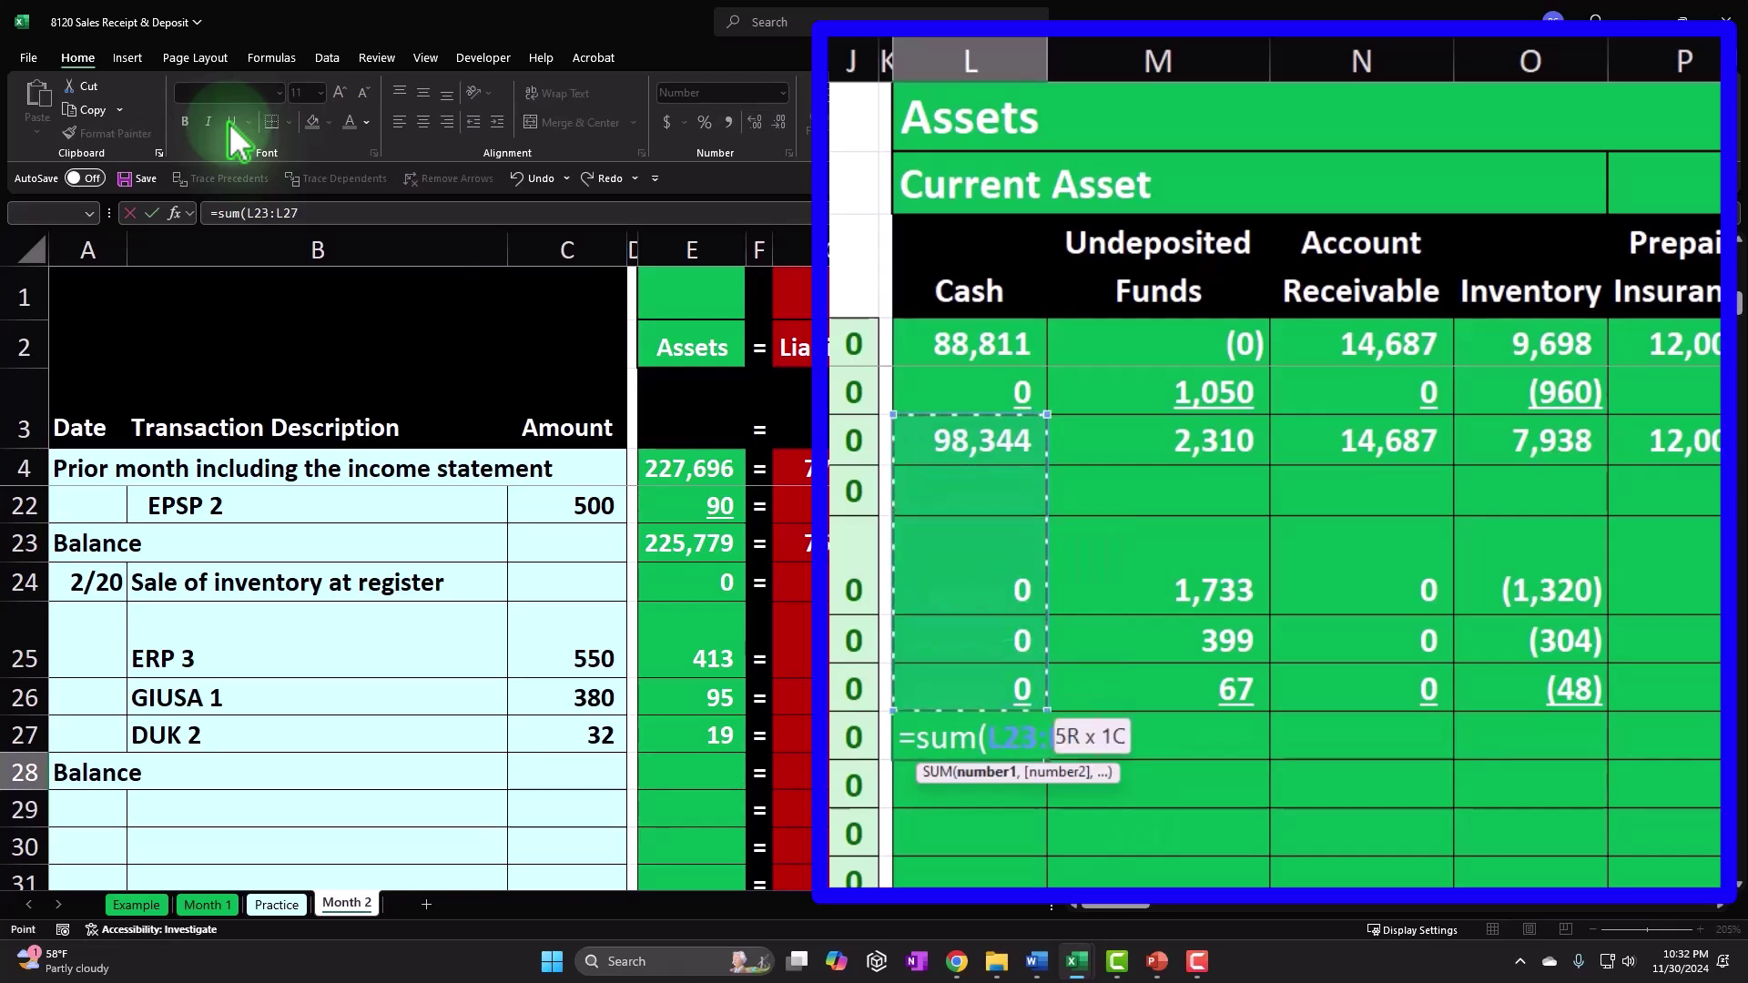
{"action": "key", "text": "Return"}
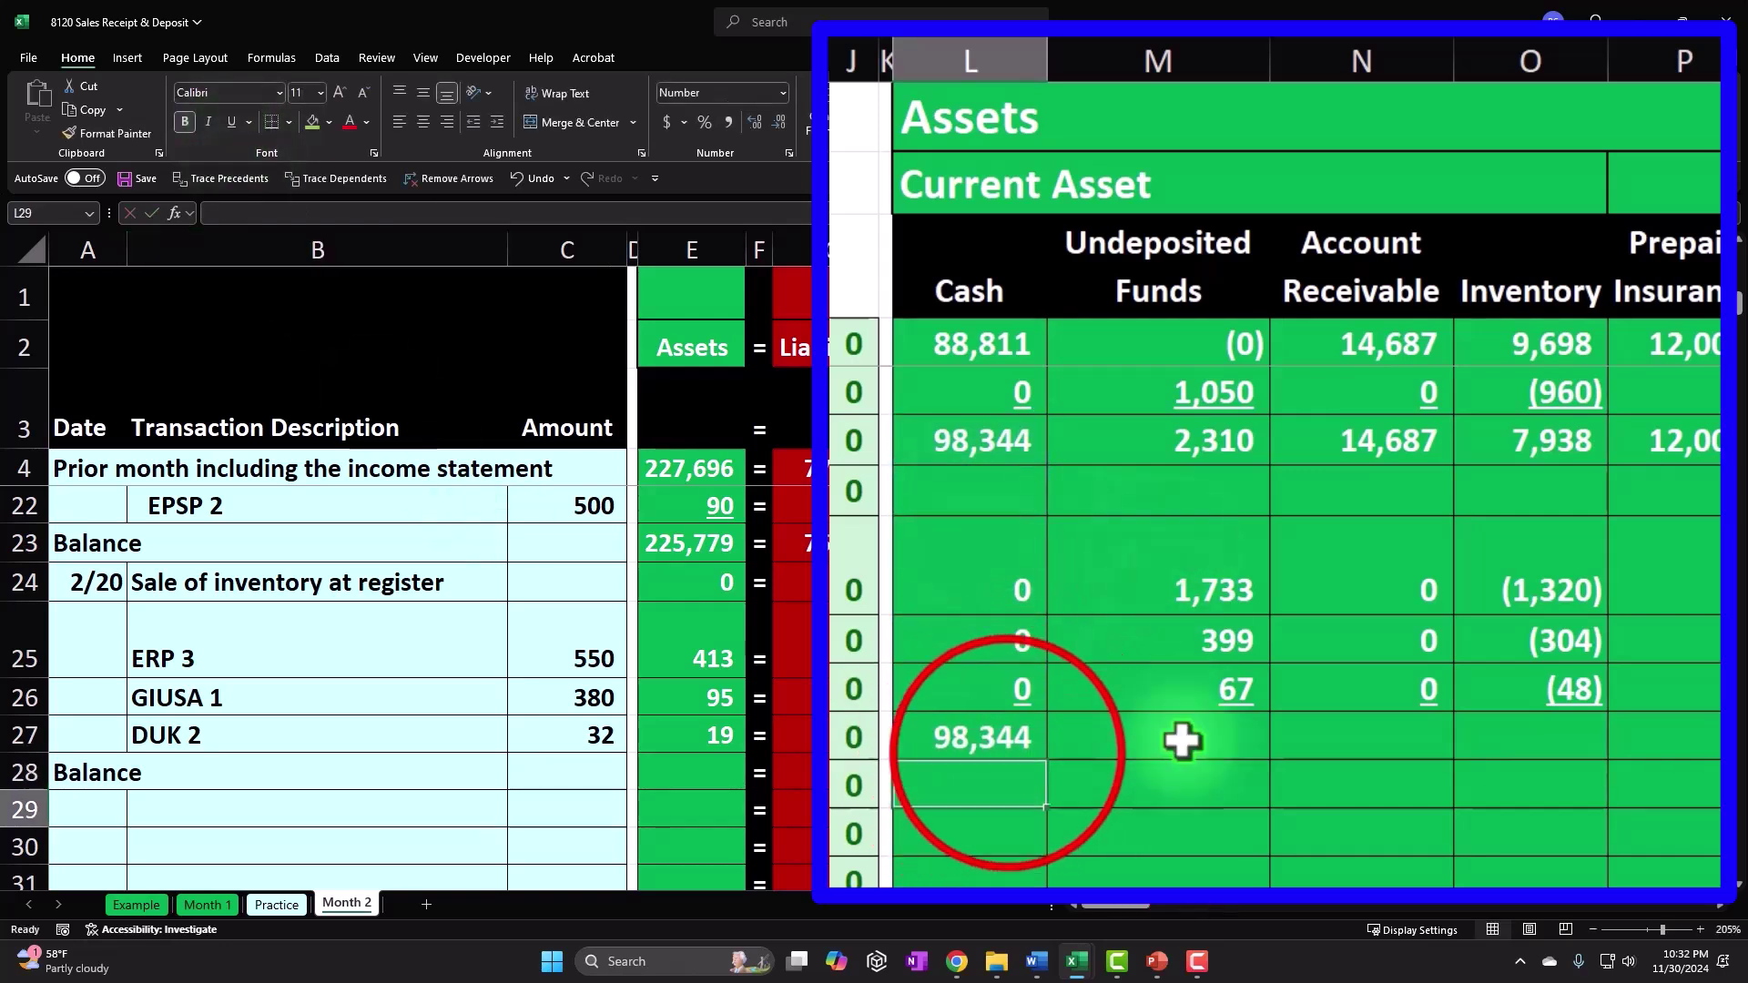
Step: Copy the Cash balance formula from L28 across M28 to AO28, pasting only the formula so the cell formatting stays
{"action": "left_click", "coordinate": [1008, 754]}
{"action": "key", "text": "ctrl+c"}
{"action": "left_click_drag", "start_coordinate": [1128, 740], "coordinate": [1712, 767]}
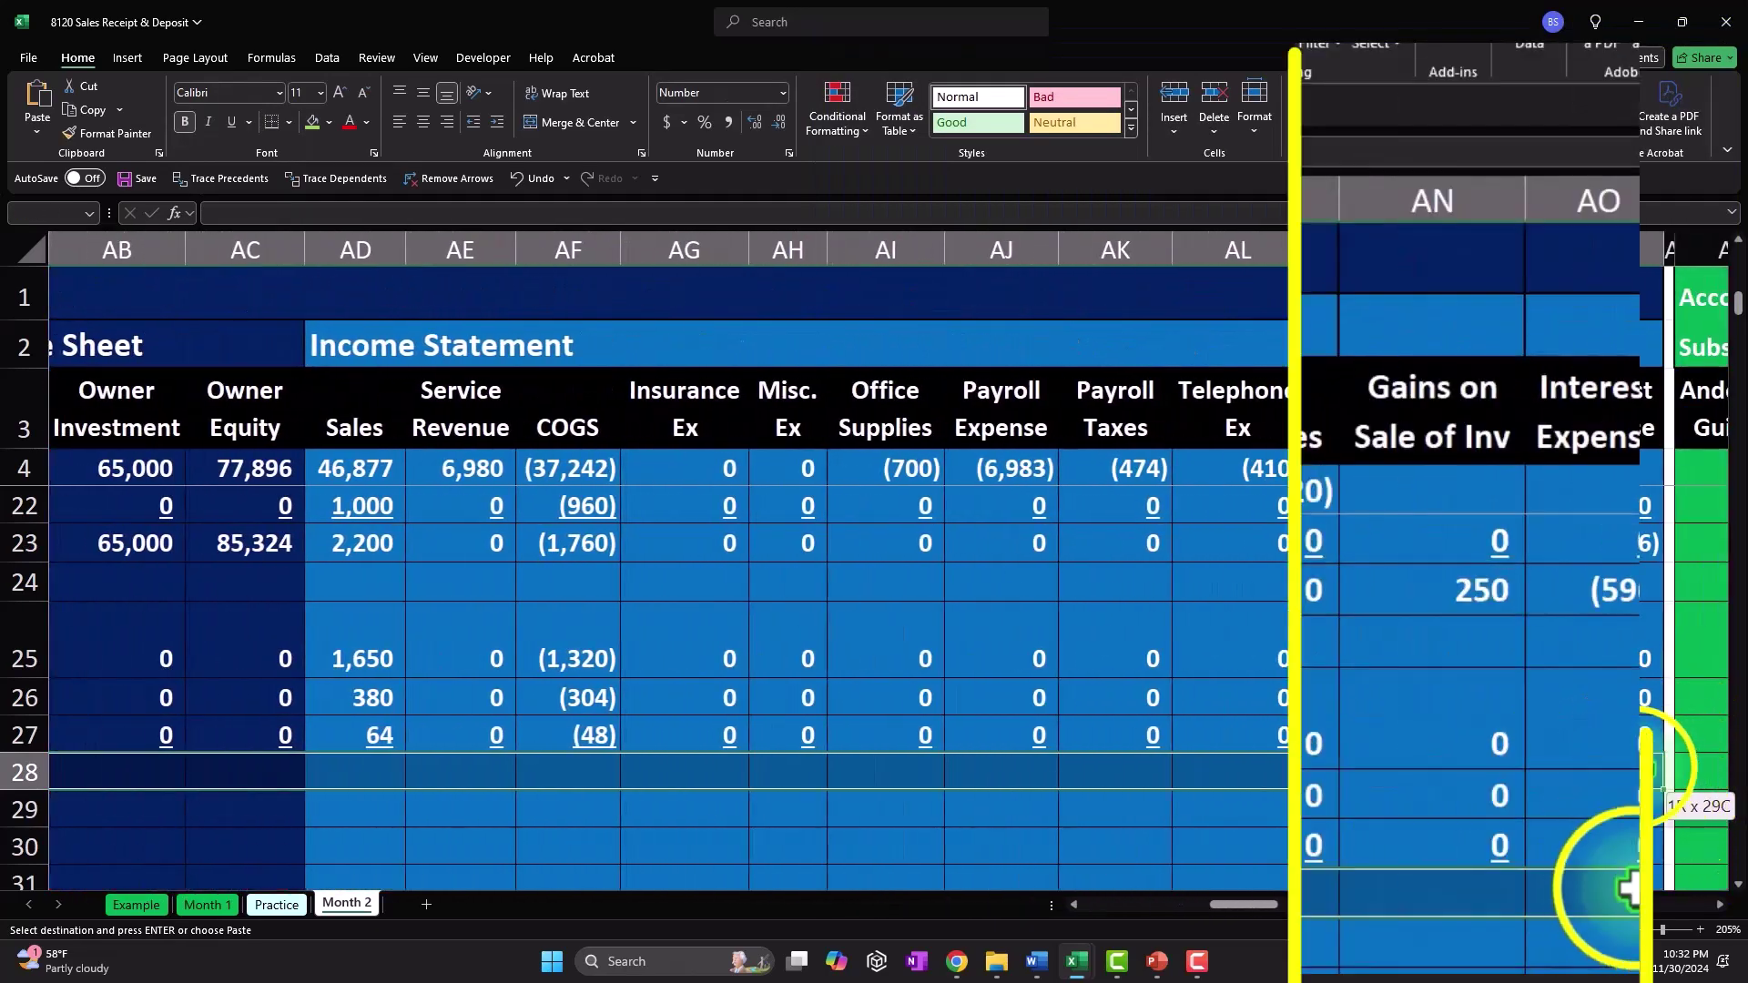
{"action": "right_click", "coordinate": [1627, 888]}
{"action": "left_click", "coordinate": [1501, 228]}
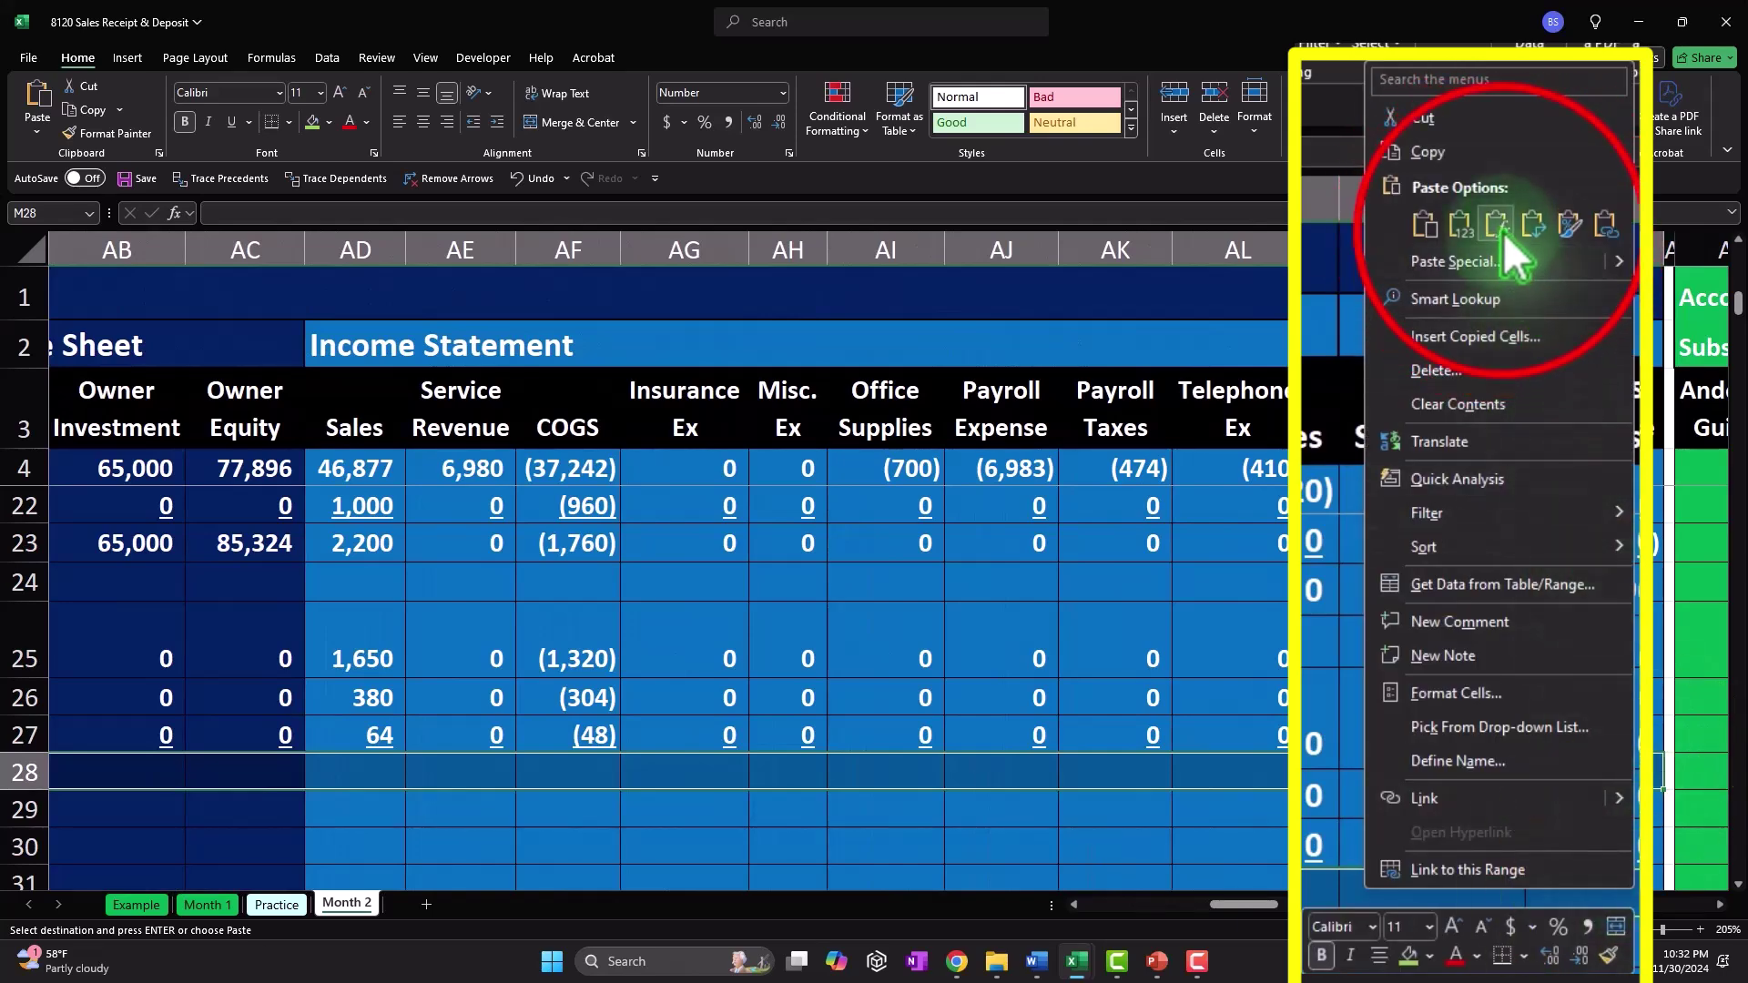
Step: Replace the pasted sums in the separator cells by filling the plus sign from Z27 into Z28 and the equals sign from T27 into T28
{"action": "left_click_drag", "start_coordinate": [1282, 901], "coordinate": [1239, 906]}
{"action": "left_click_drag", "start_coordinate": [1218, 907], "coordinate": [1211, 907]}
{"action": "left_click", "coordinate": [1129, 739]}
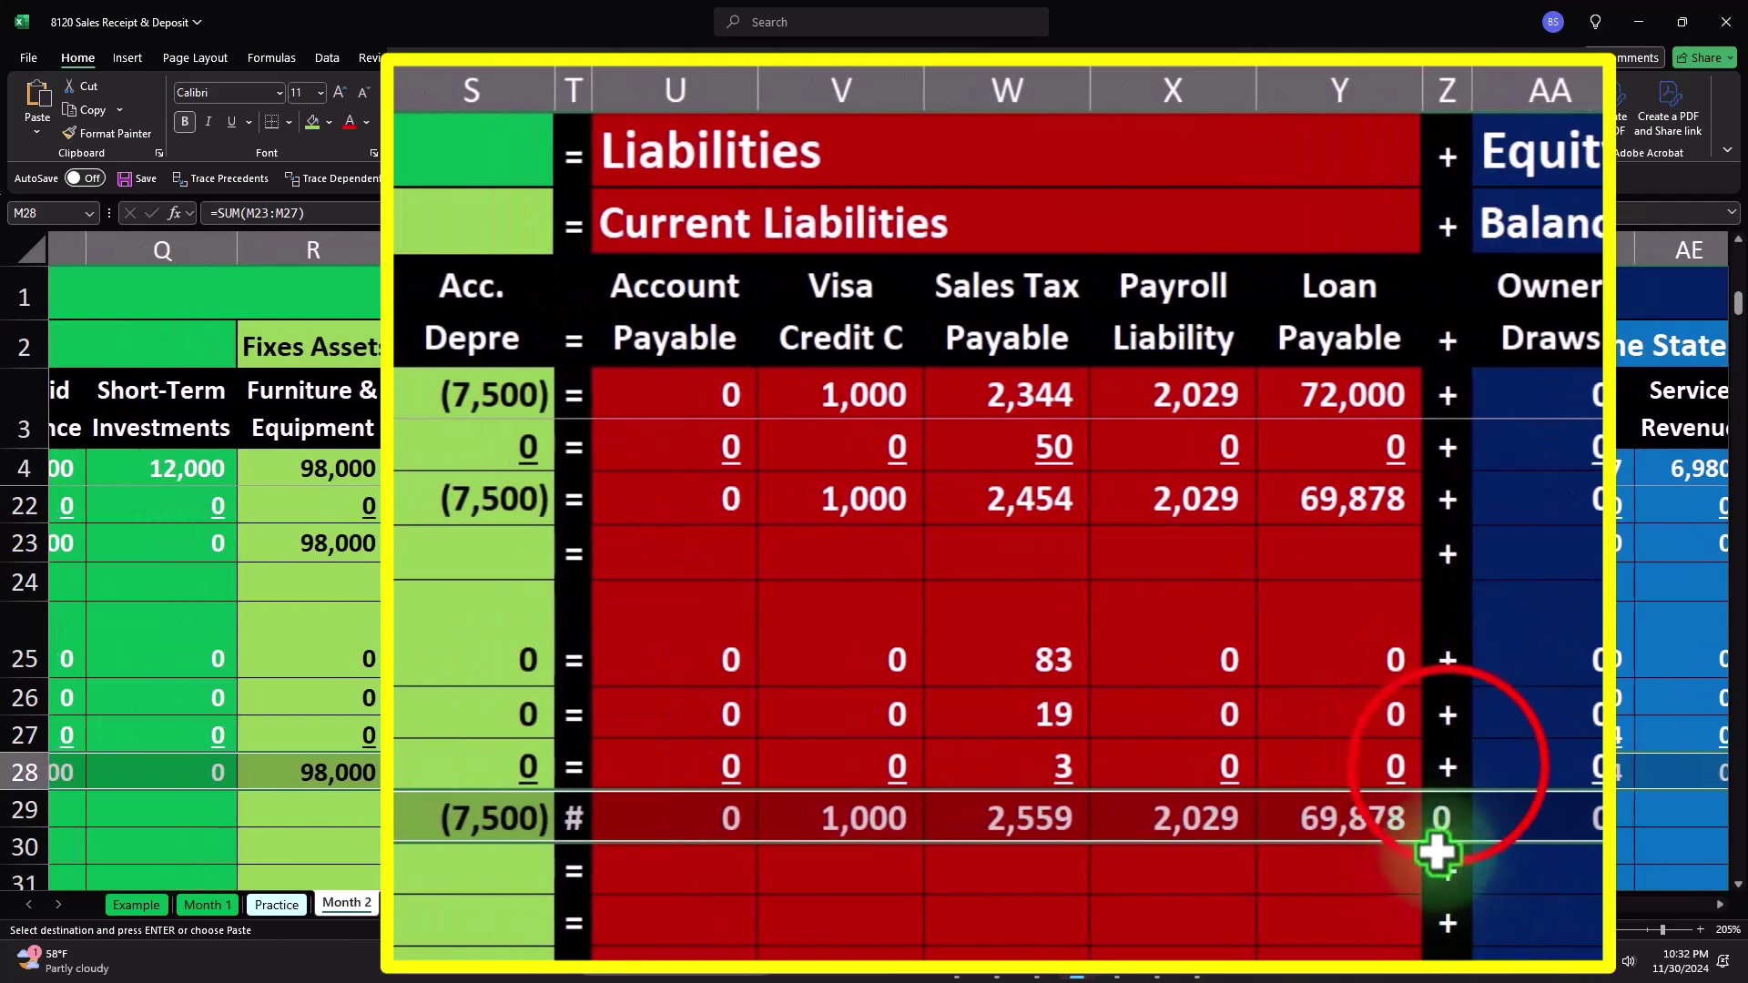
{"action": "left_click_drag", "start_coordinate": [1480, 798], "coordinate": [1467, 831]}
{"action": "left_click", "coordinate": [569, 759]}
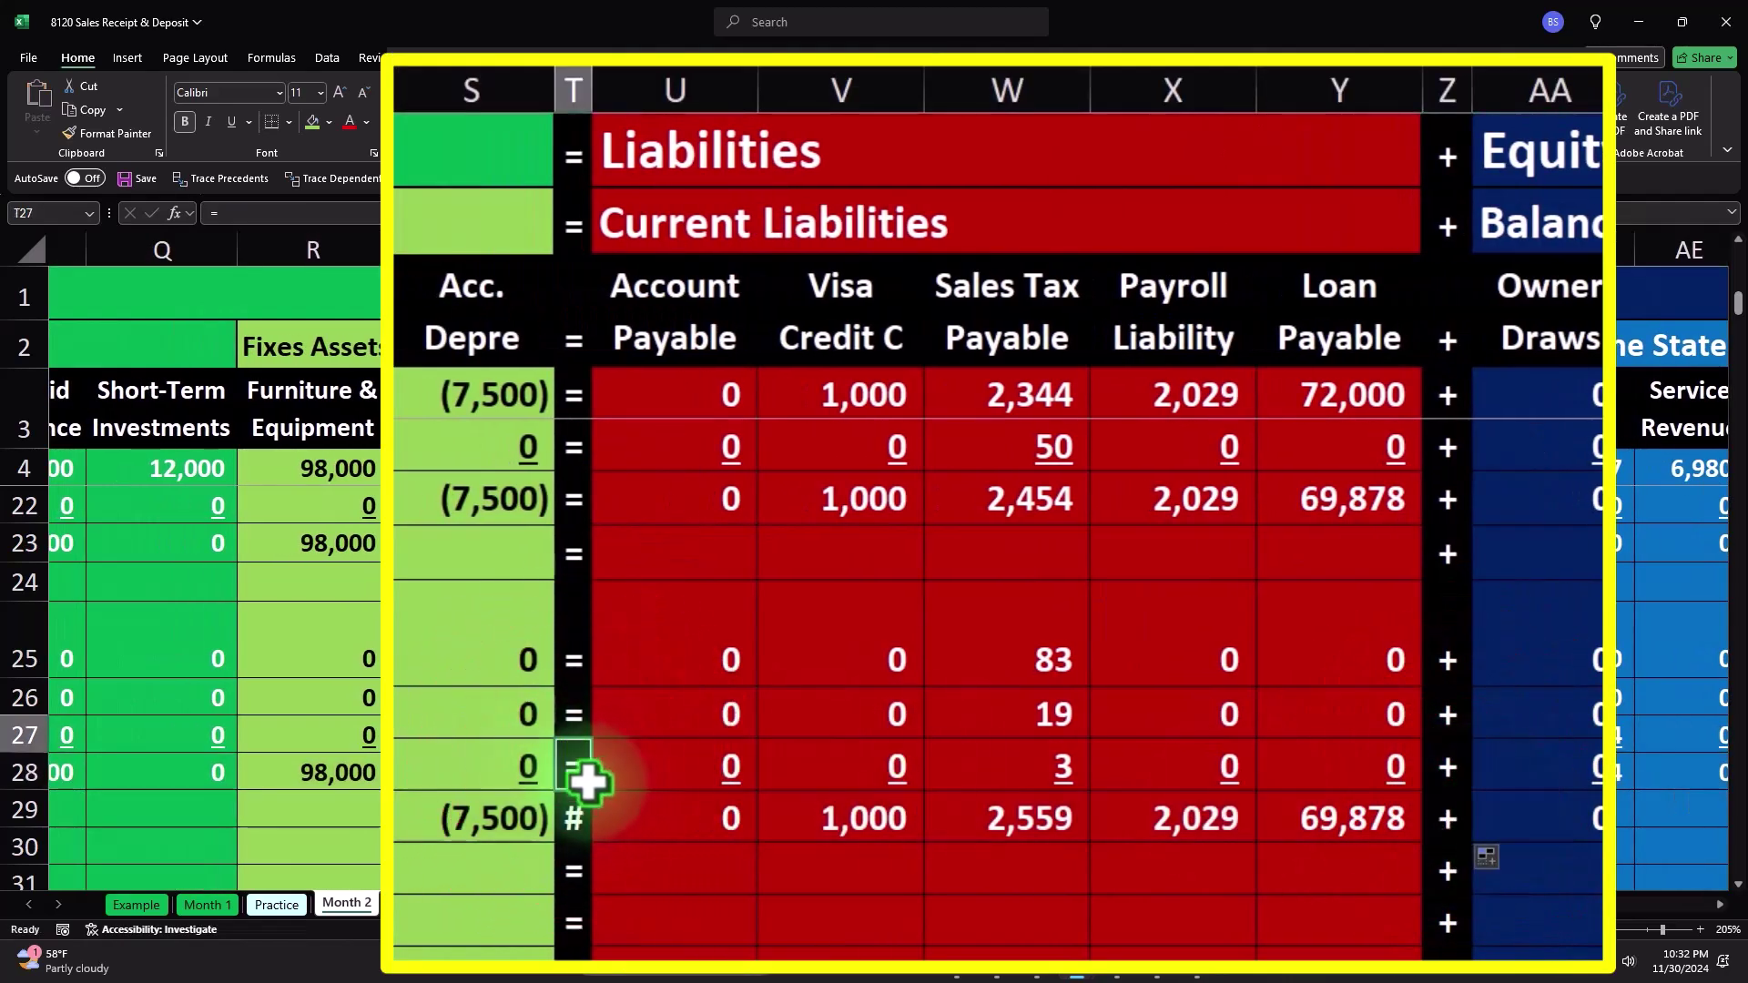
{"action": "left_click_drag", "start_coordinate": [593, 792], "coordinate": [594, 829]}
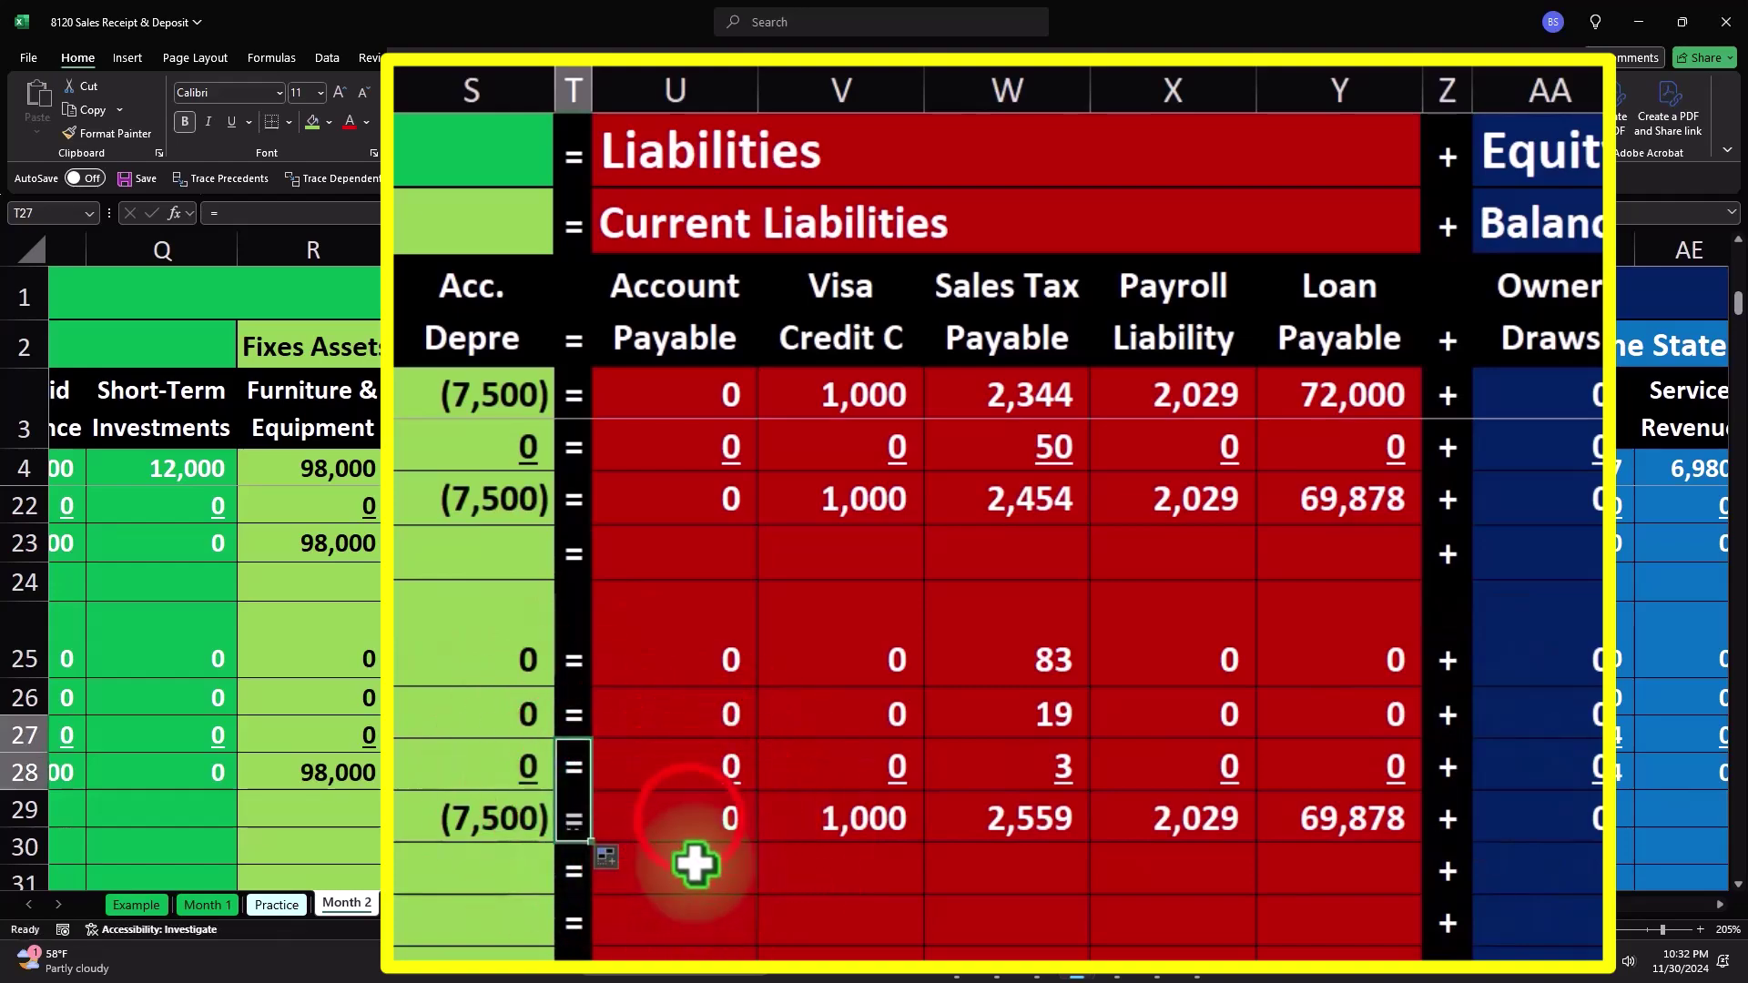
{"action": "left_click", "coordinate": [690, 819]}
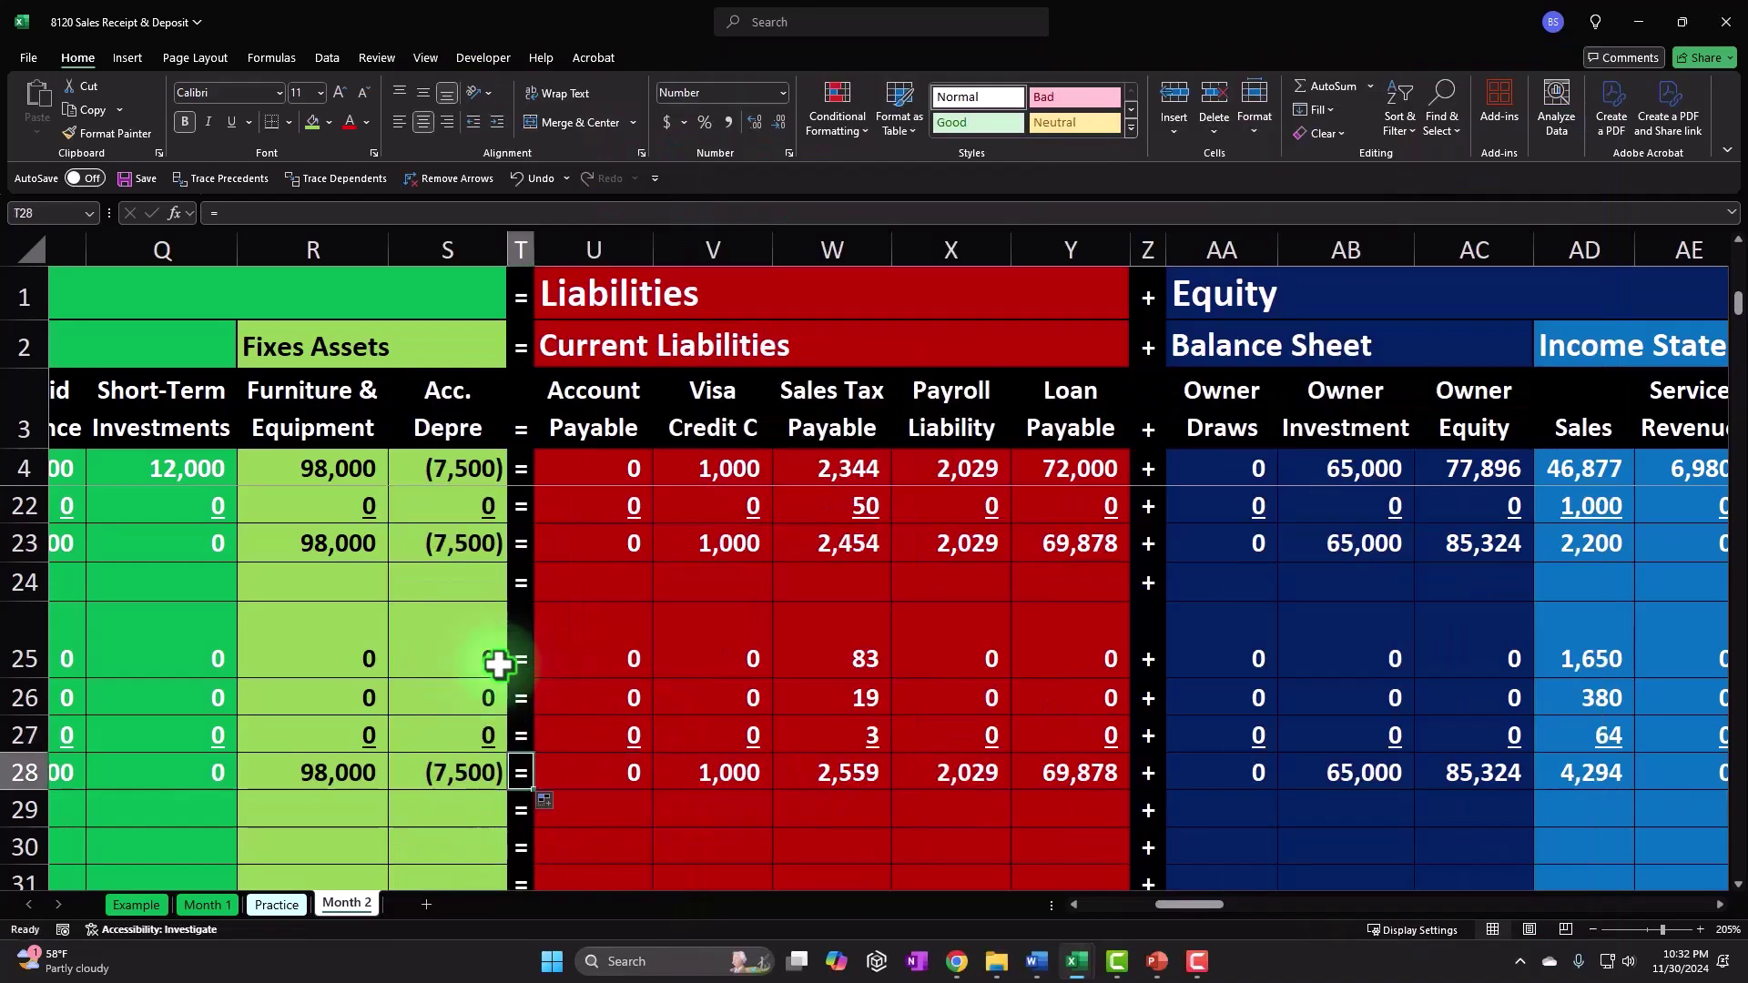
Step: Extend the Assets, Liabilities and Equity total formulas from E27, G27 and I27 down into the Balance row
{"action": "key", "text": "Home"}
{"action": "scroll", "coordinate": [534, 689], "scroll_direction": "down", "scroll_amount": 1}
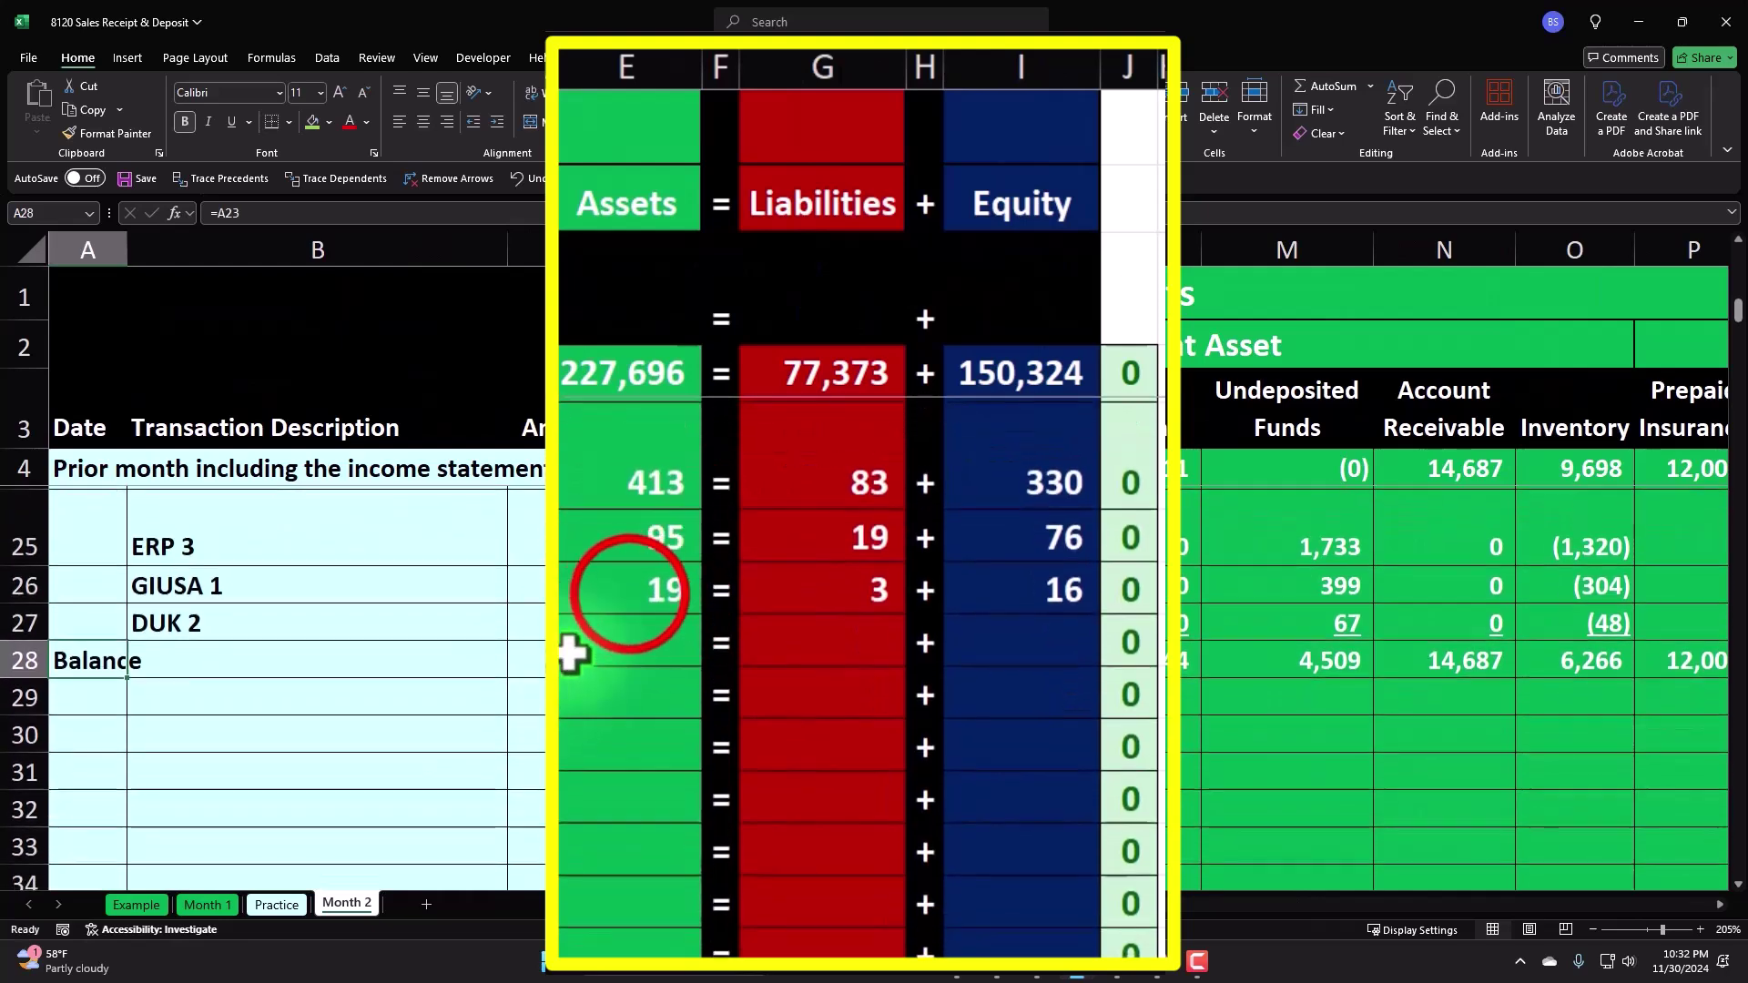
{"action": "left_click", "coordinate": [703, 617]}
{"action": "left_click_drag", "start_coordinate": [704, 617], "coordinate": [696, 656]}
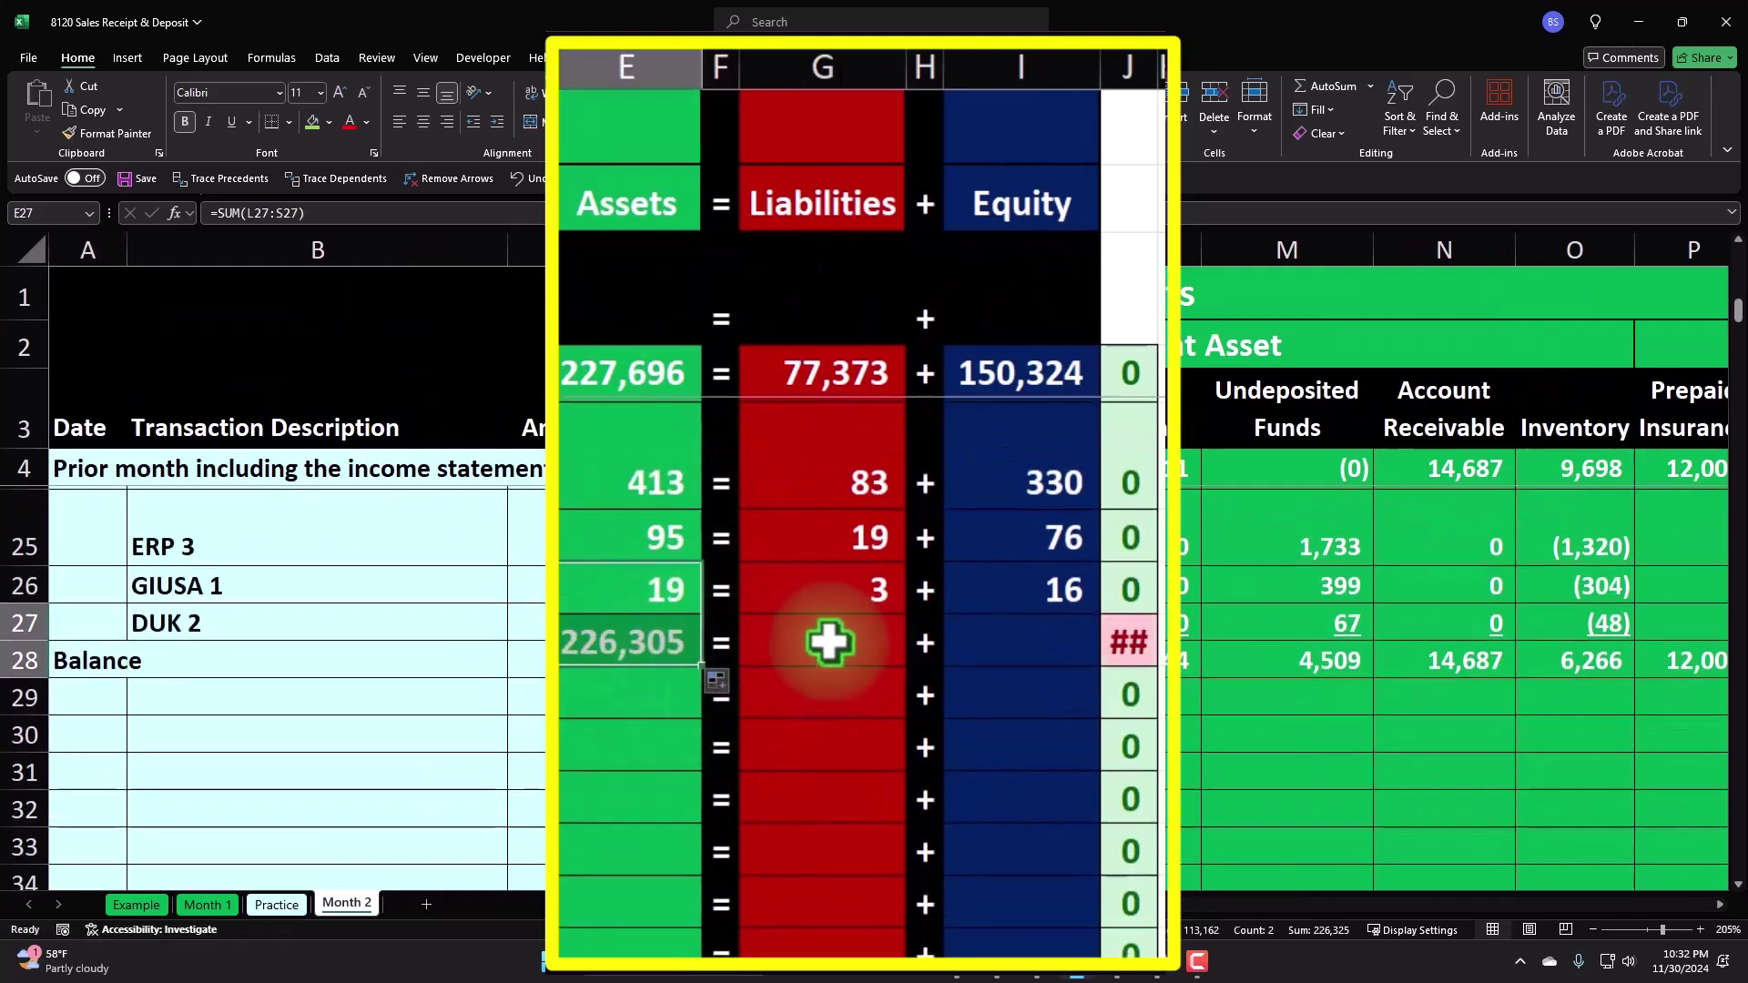
{"action": "left_click", "coordinate": [905, 612]}
{"action": "left_click_drag", "start_coordinate": [910, 613], "coordinate": [905, 670]}
{"action": "left_click", "coordinate": [903, 608]}
{"action": "left_click", "coordinate": [904, 610]}
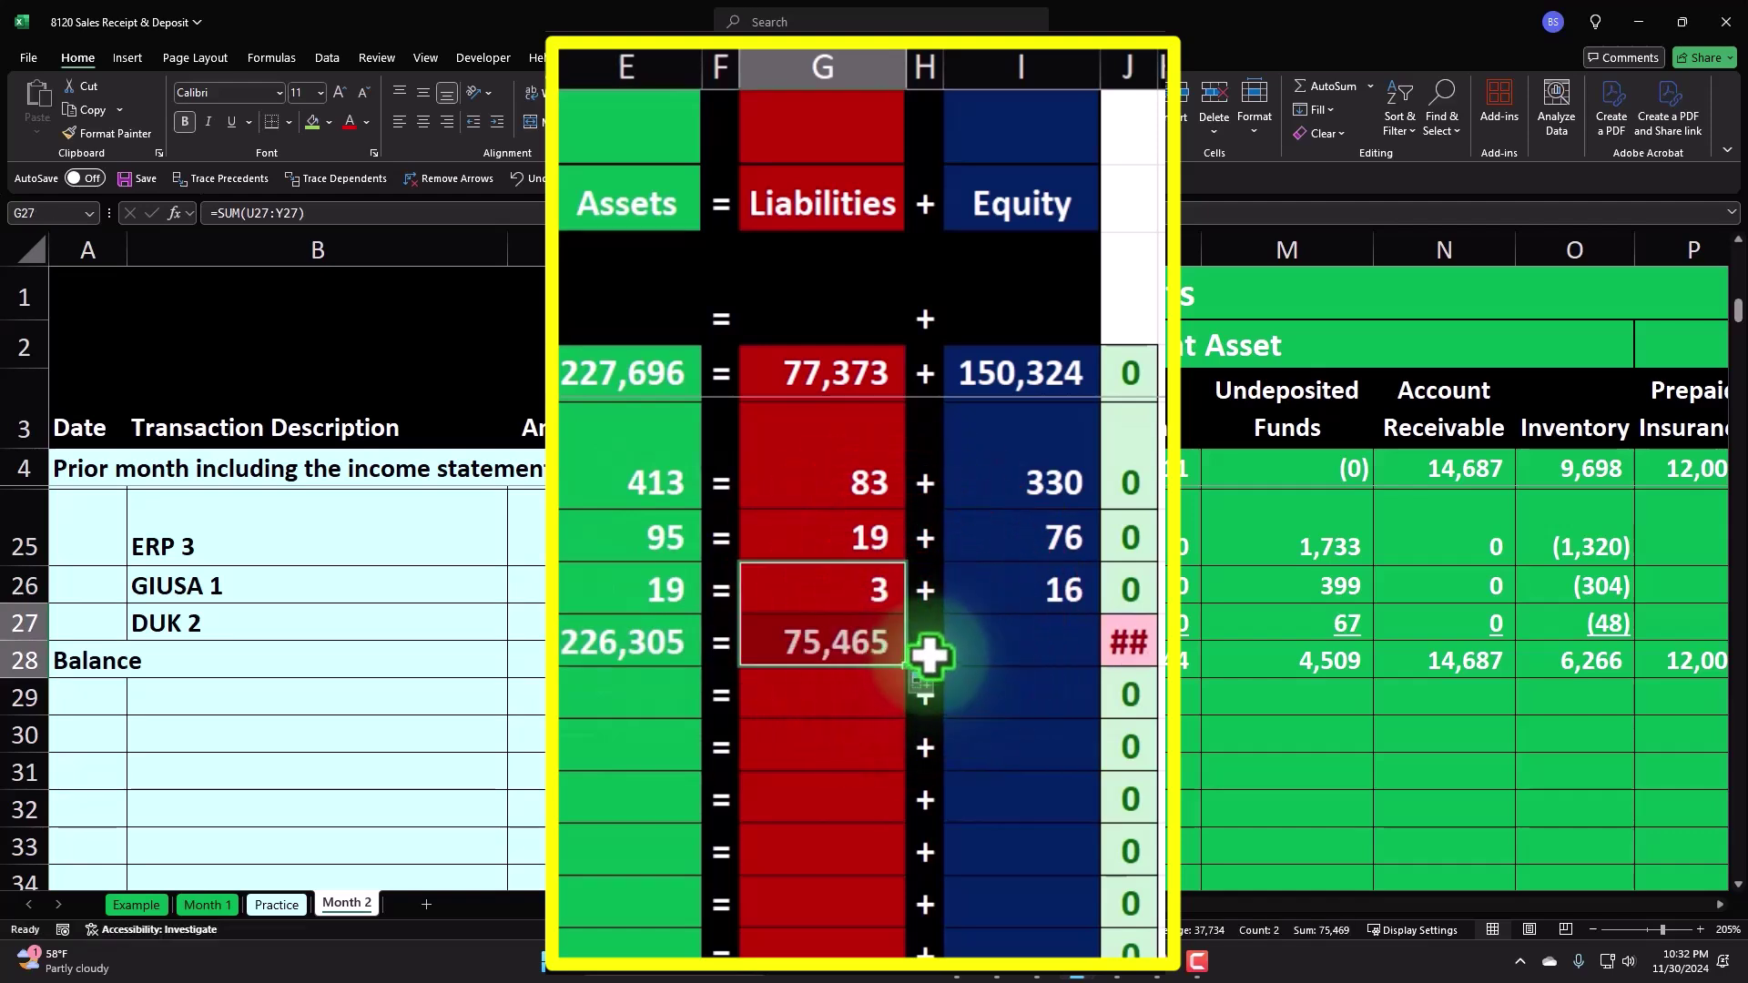
{"action": "left_click", "coordinate": [1007, 605]}
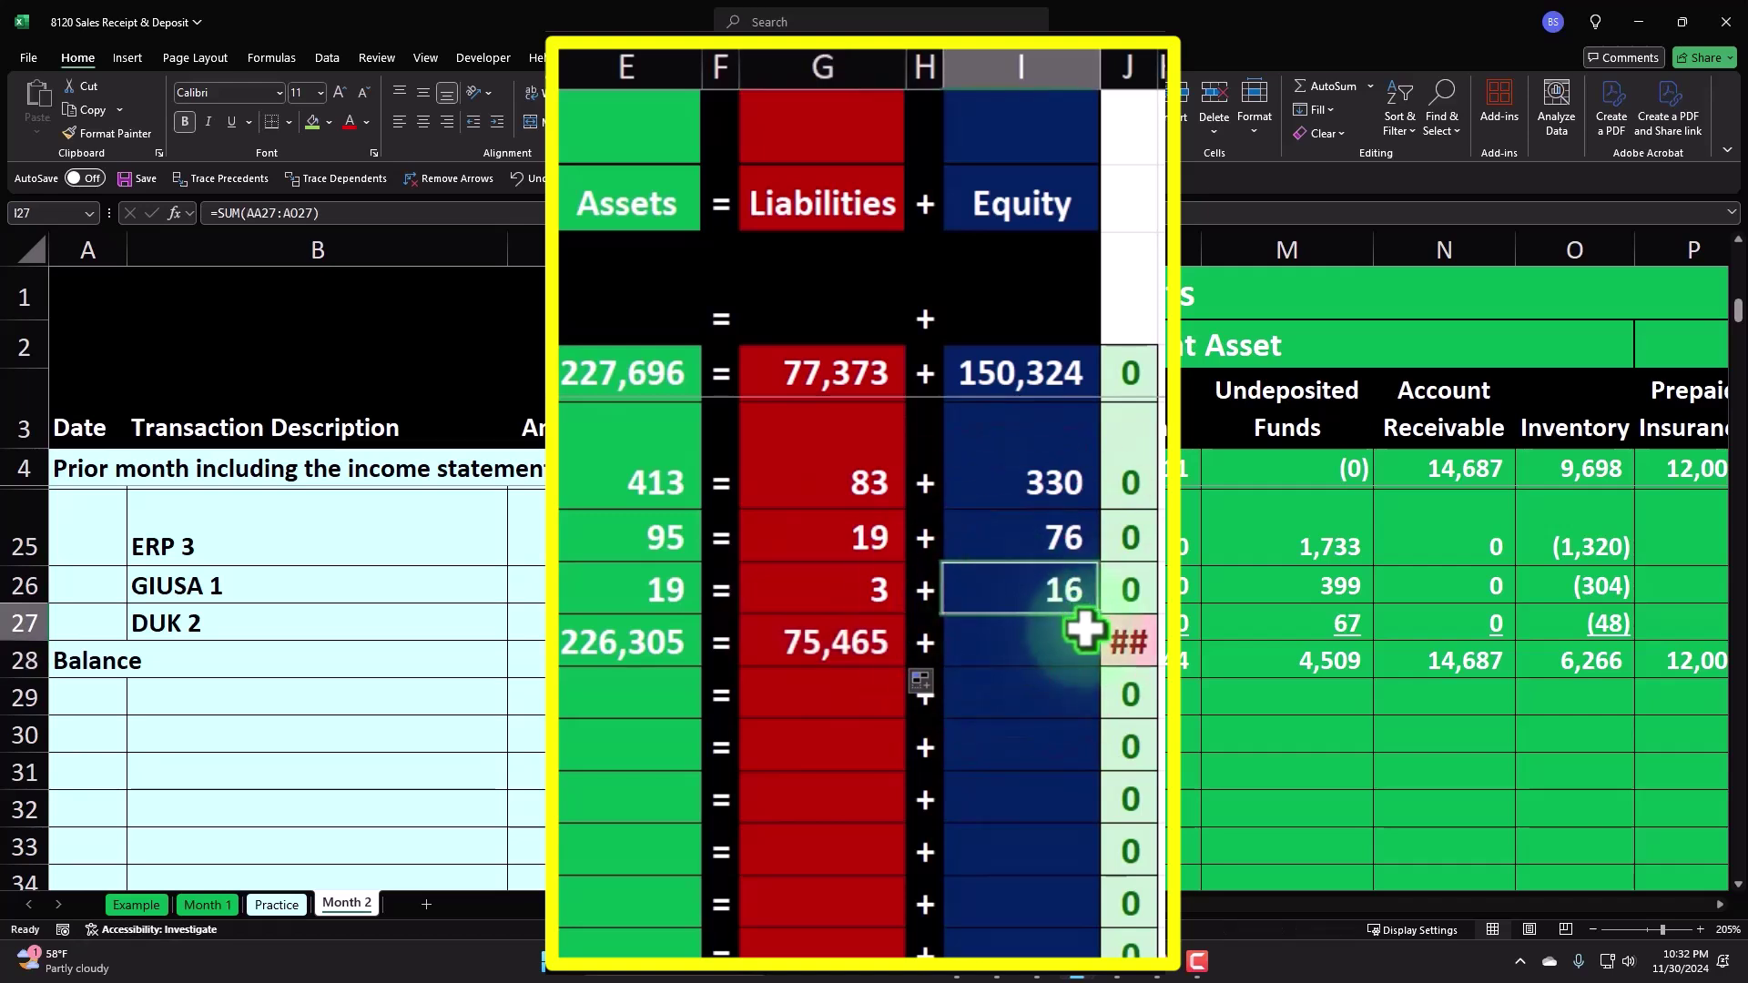
{"action": "left_click_drag", "start_coordinate": [1097, 614], "coordinate": [1100, 659]}
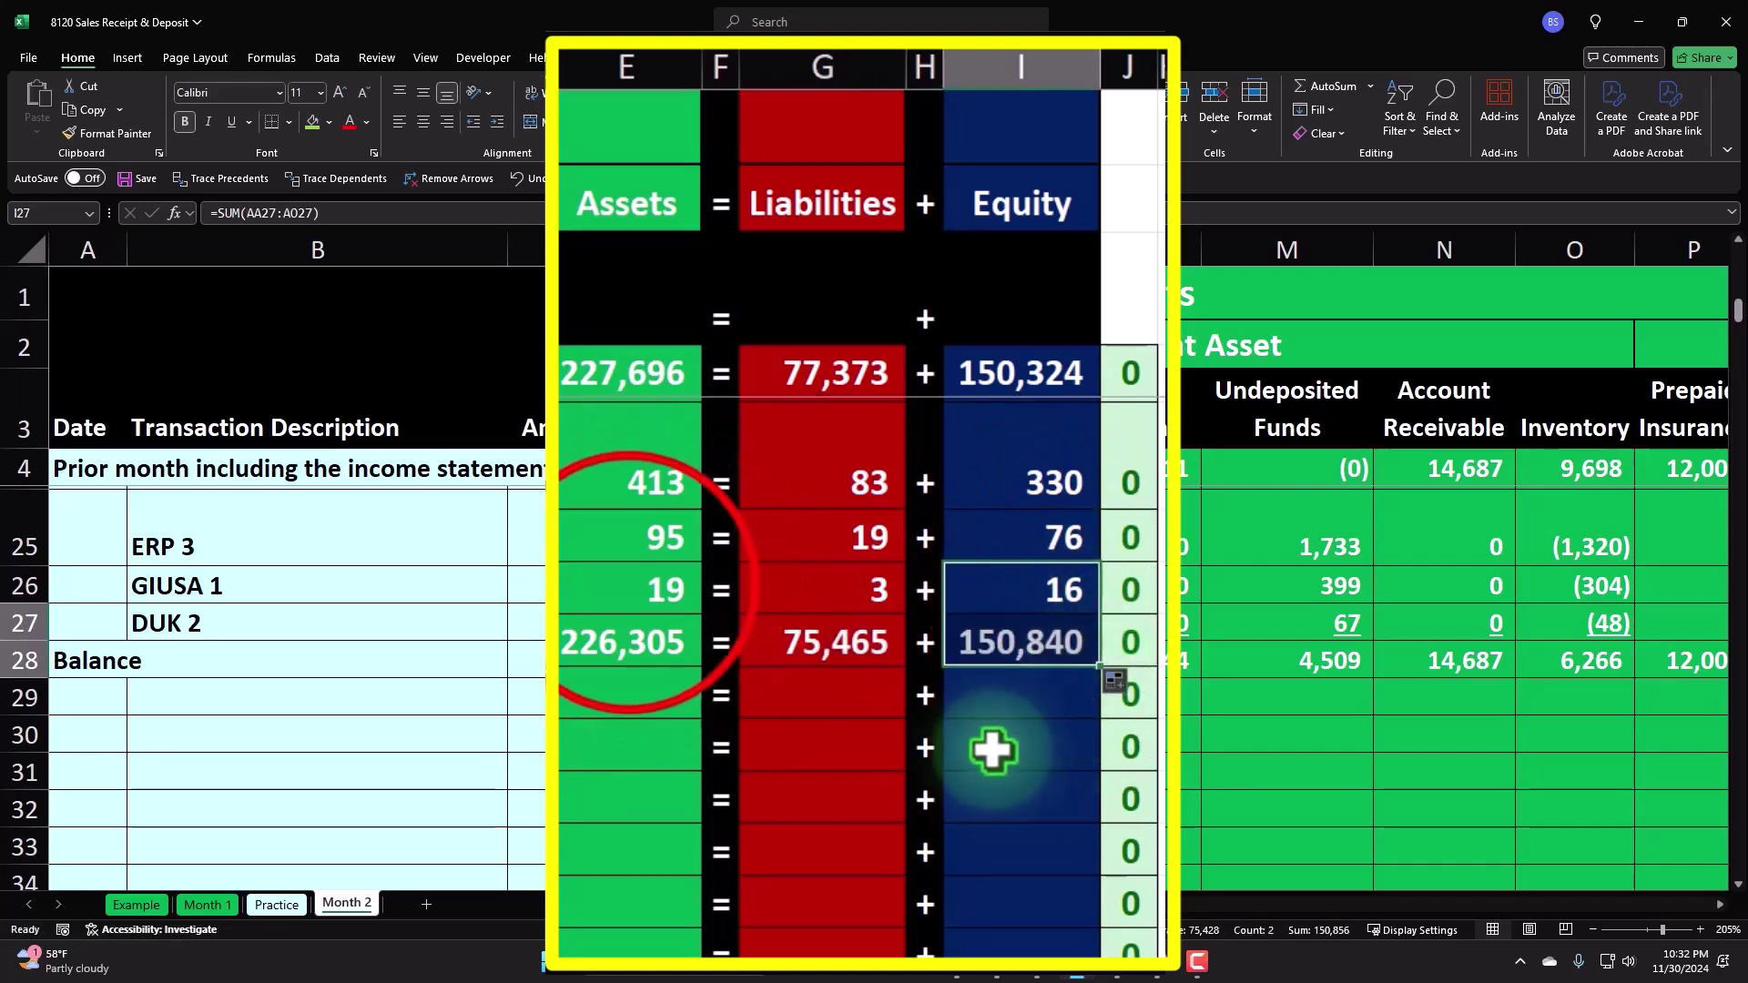
Step: Underline the DUK sale's Assets, Liabilities and Equity totals in E27, G27 and I27
{"action": "left_click", "coordinate": [692, 623]}
{"action": "left_click", "coordinate": [831, 623], "text": "ctrl"}
{"action": "left_click", "coordinate": [973, 623], "text": "ctrl"}
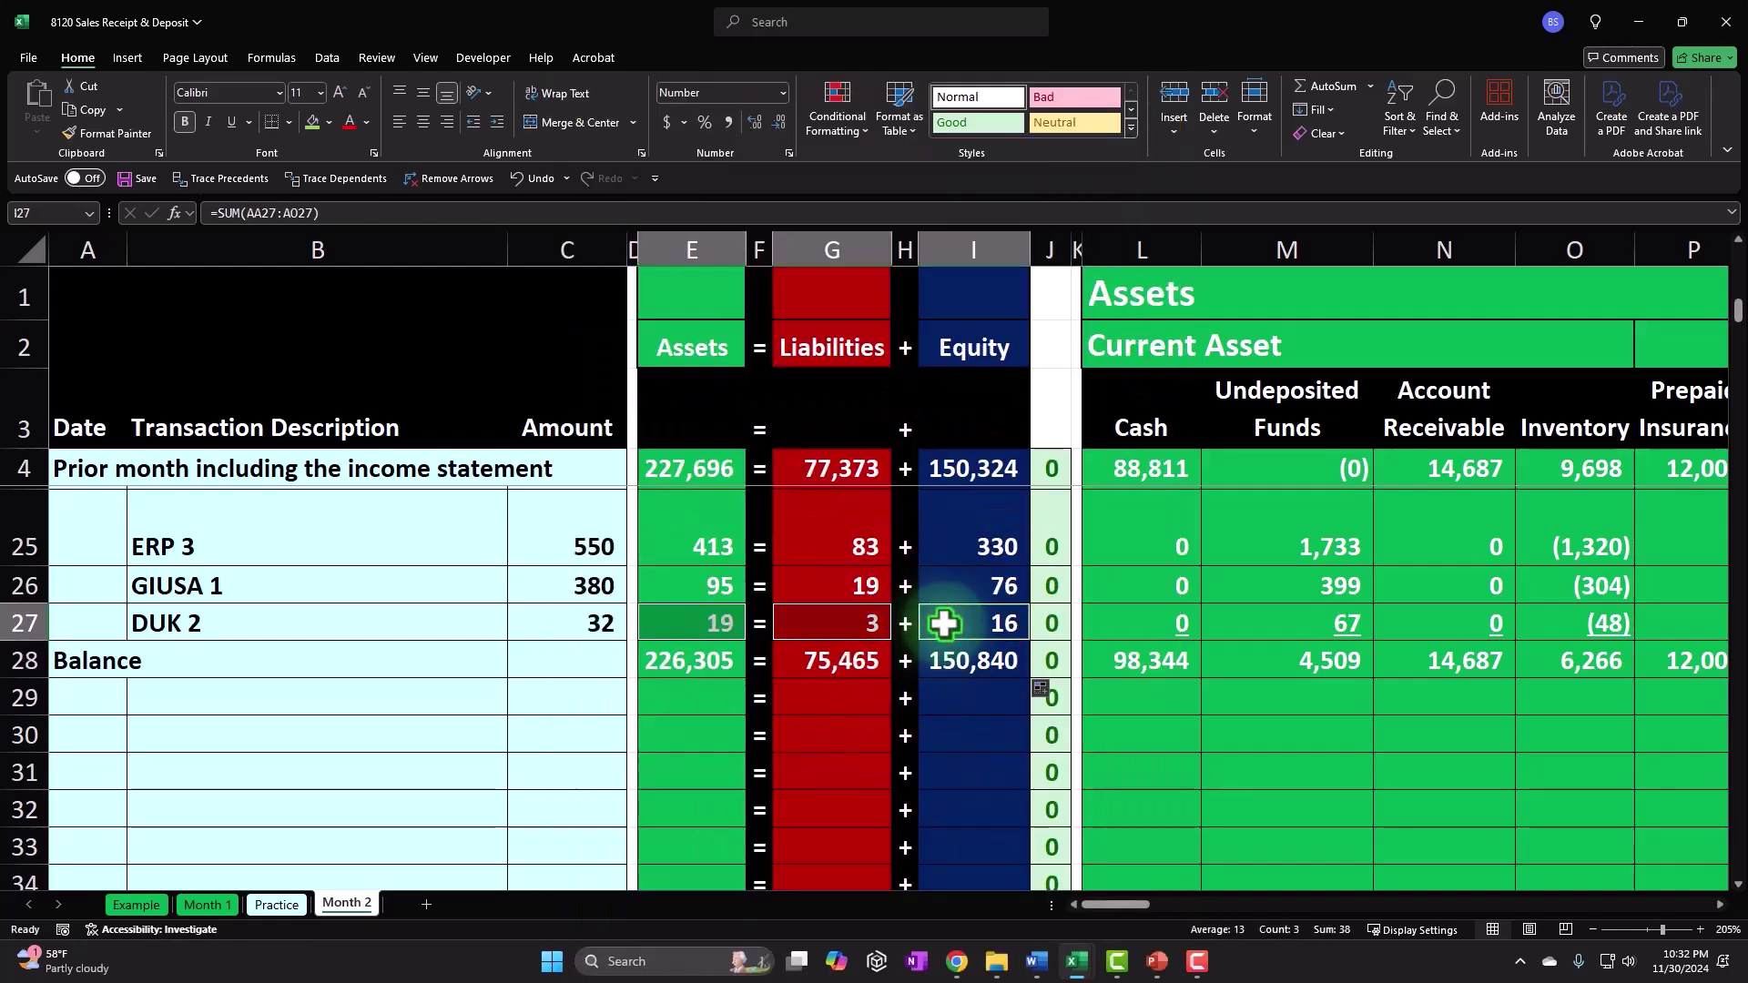
{"action": "left_click", "coordinate": [448, 235]}
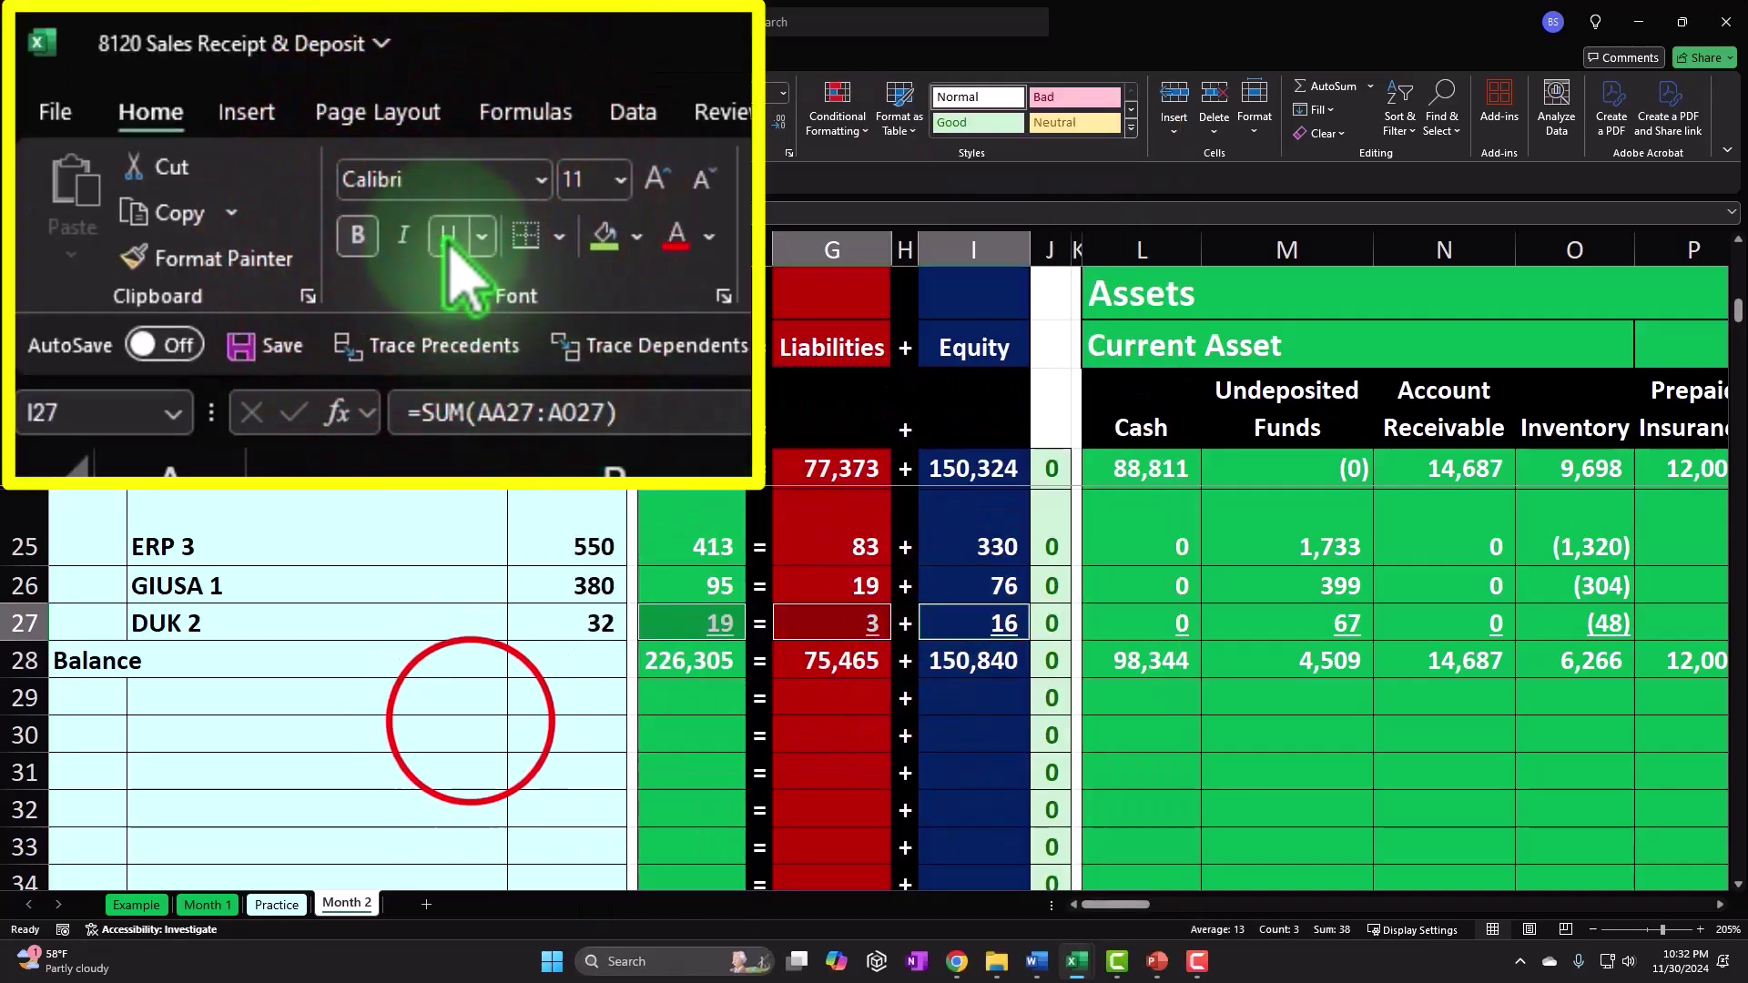
{"action": "left_click", "coordinate": [471, 722]}
Step: Examine the account balances along row 28, starting at Undeposited Funds, and the DUK sale's inventory decrease in O27
{"action": "scroll", "coordinate": [468, 722], "scroll_direction": "up", "scroll_amount": 1}
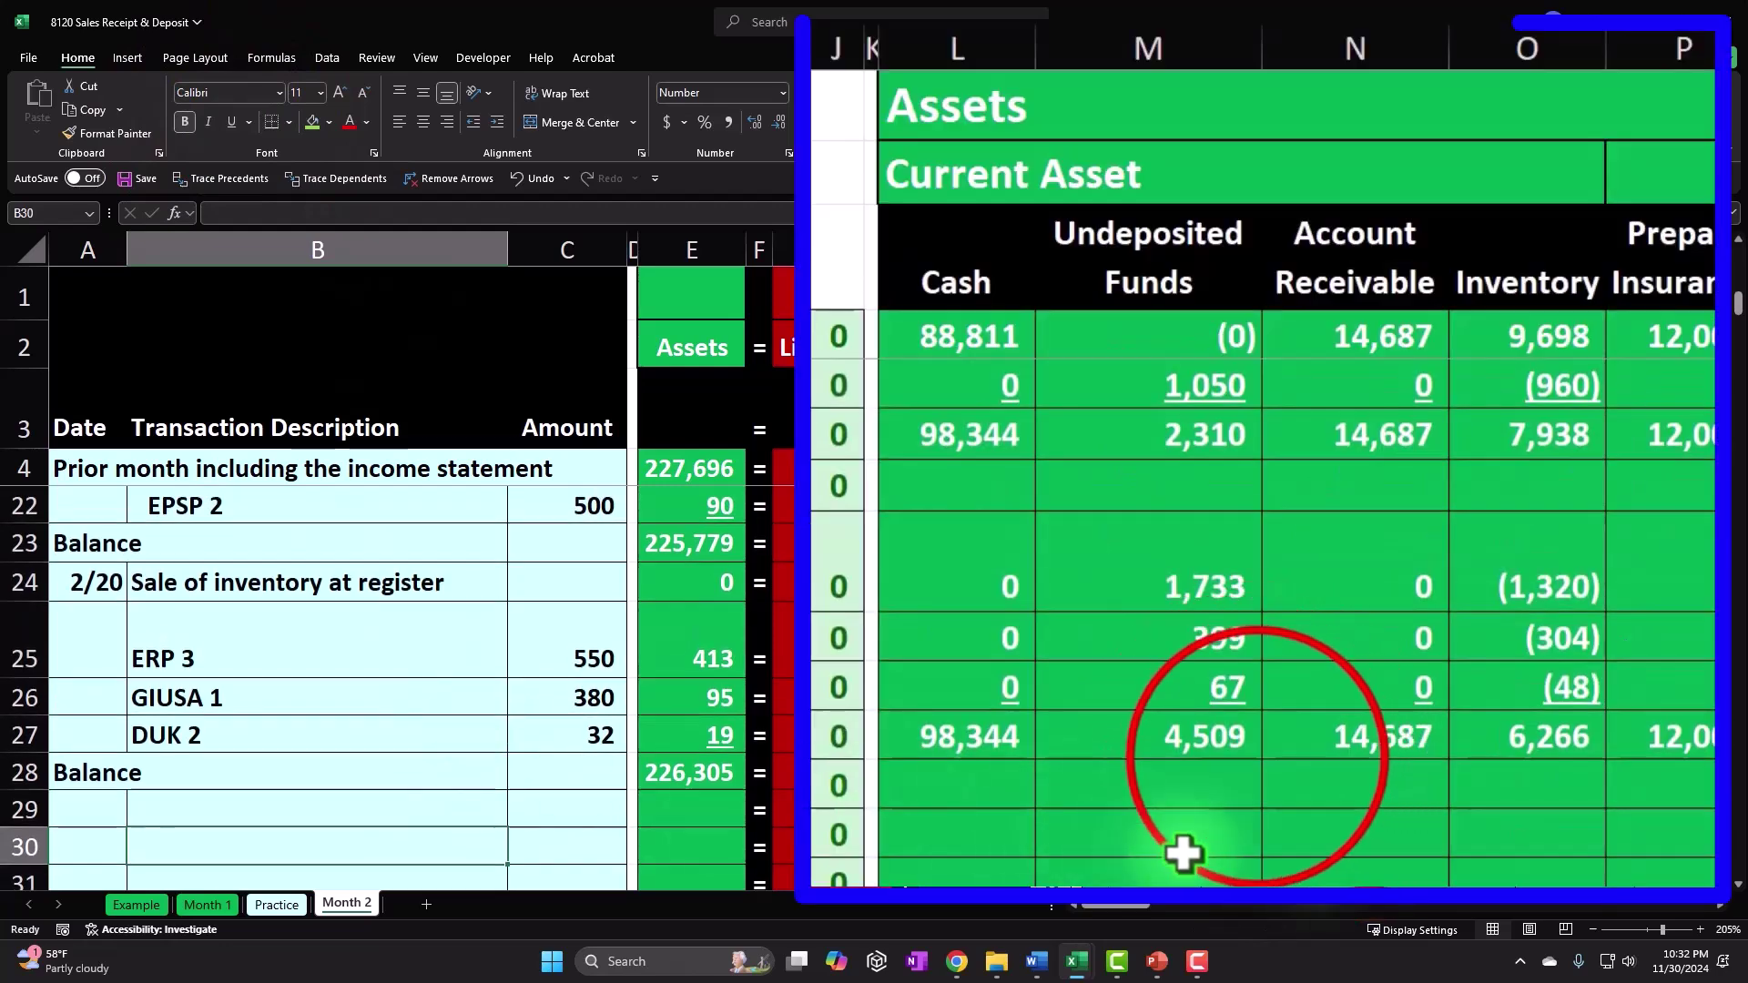
{"action": "left_click", "coordinate": [1256, 754]}
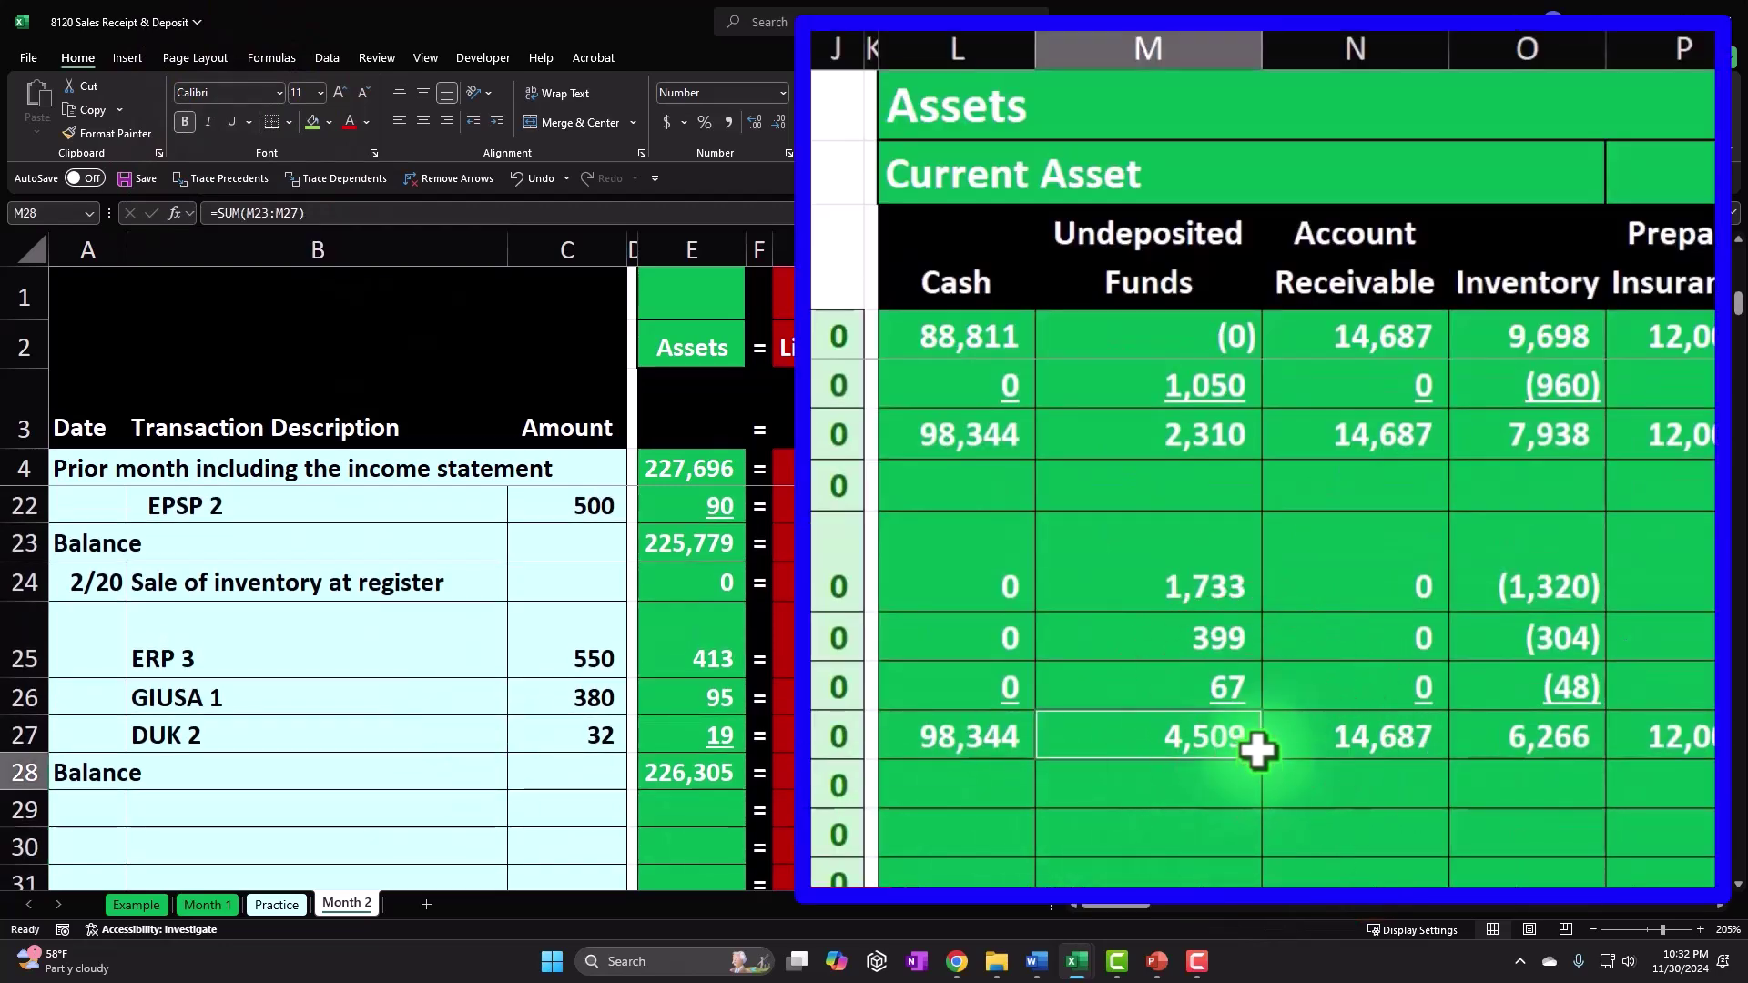
{"action": "key", "text": "Right"}
{"action": "key", "text": "Right"}
{"action": "key", "text": "Right"}
{"action": "key", "text": "Right"}
{"action": "key", "text": "Right"}
{"action": "key", "text": "Right"}
{"action": "key", "text": "Right"}
{"action": "key", "text": "Right"}
{"action": "key", "text": "Right"}
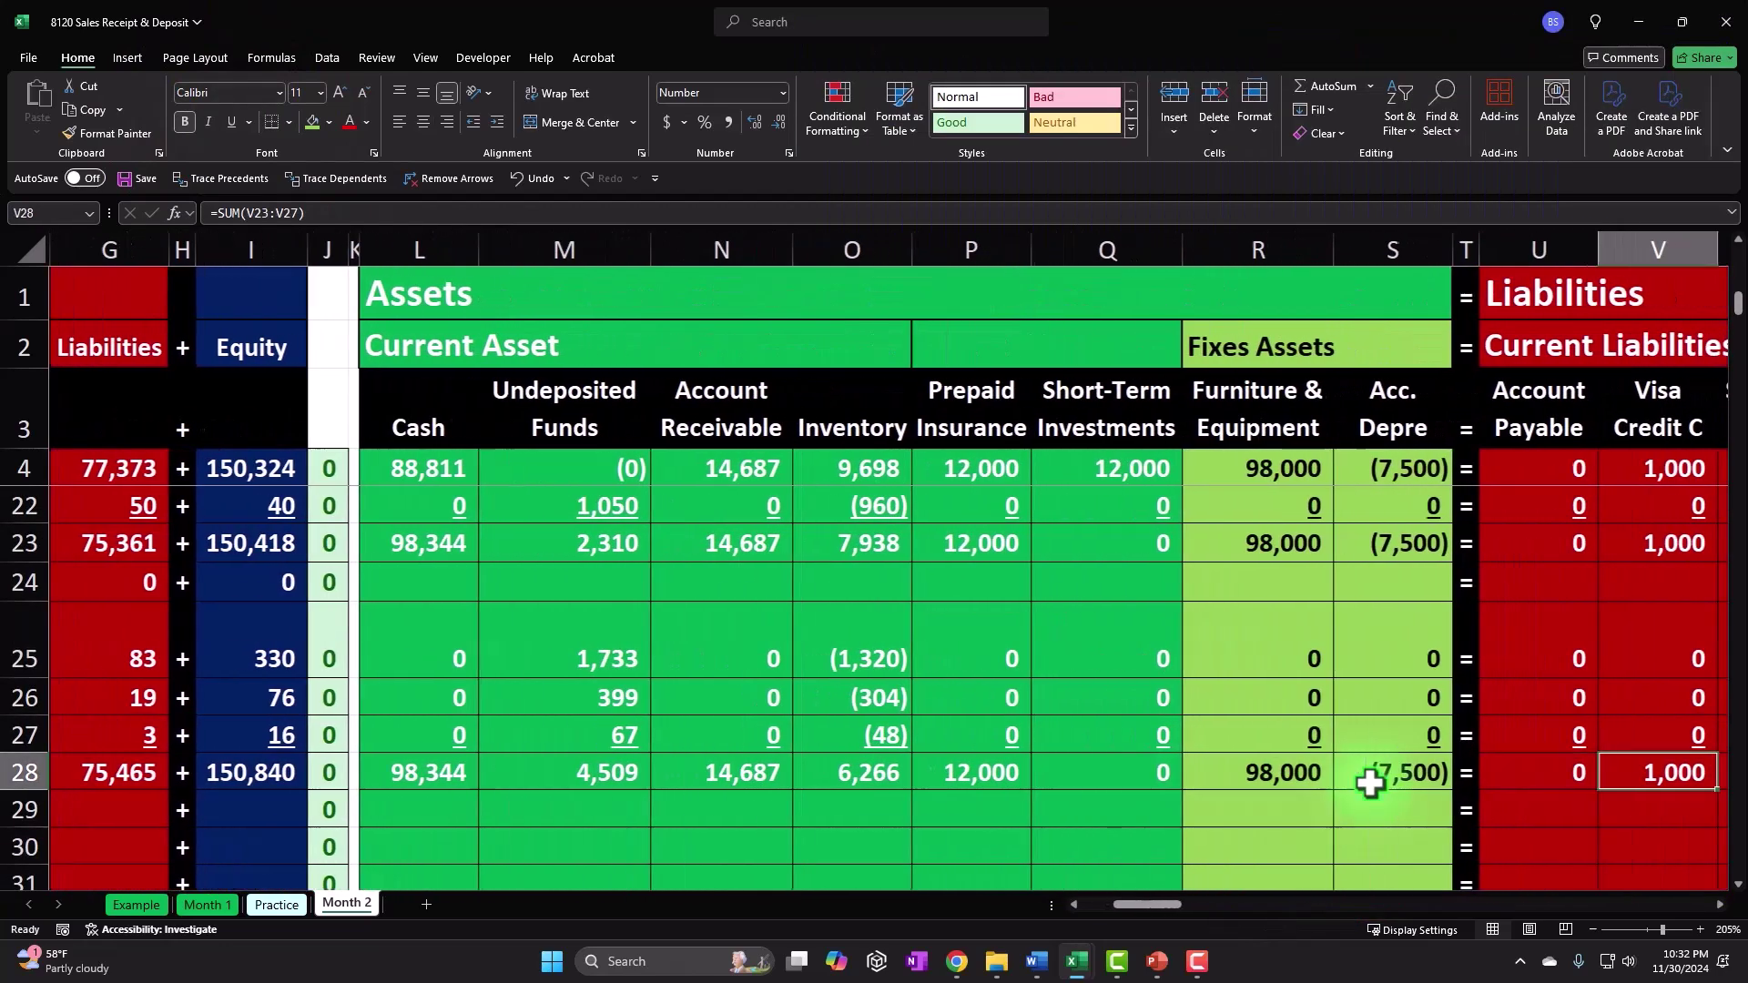
{"action": "key", "text": "Left"}
{"action": "key", "text": "Left"}
{"action": "key", "text": "Left"}
{"action": "key", "text": "Left"}
{"action": "key", "text": "Left"}
{"action": "key", "text": "Left"}
{"action": "key", "text": "Left"}
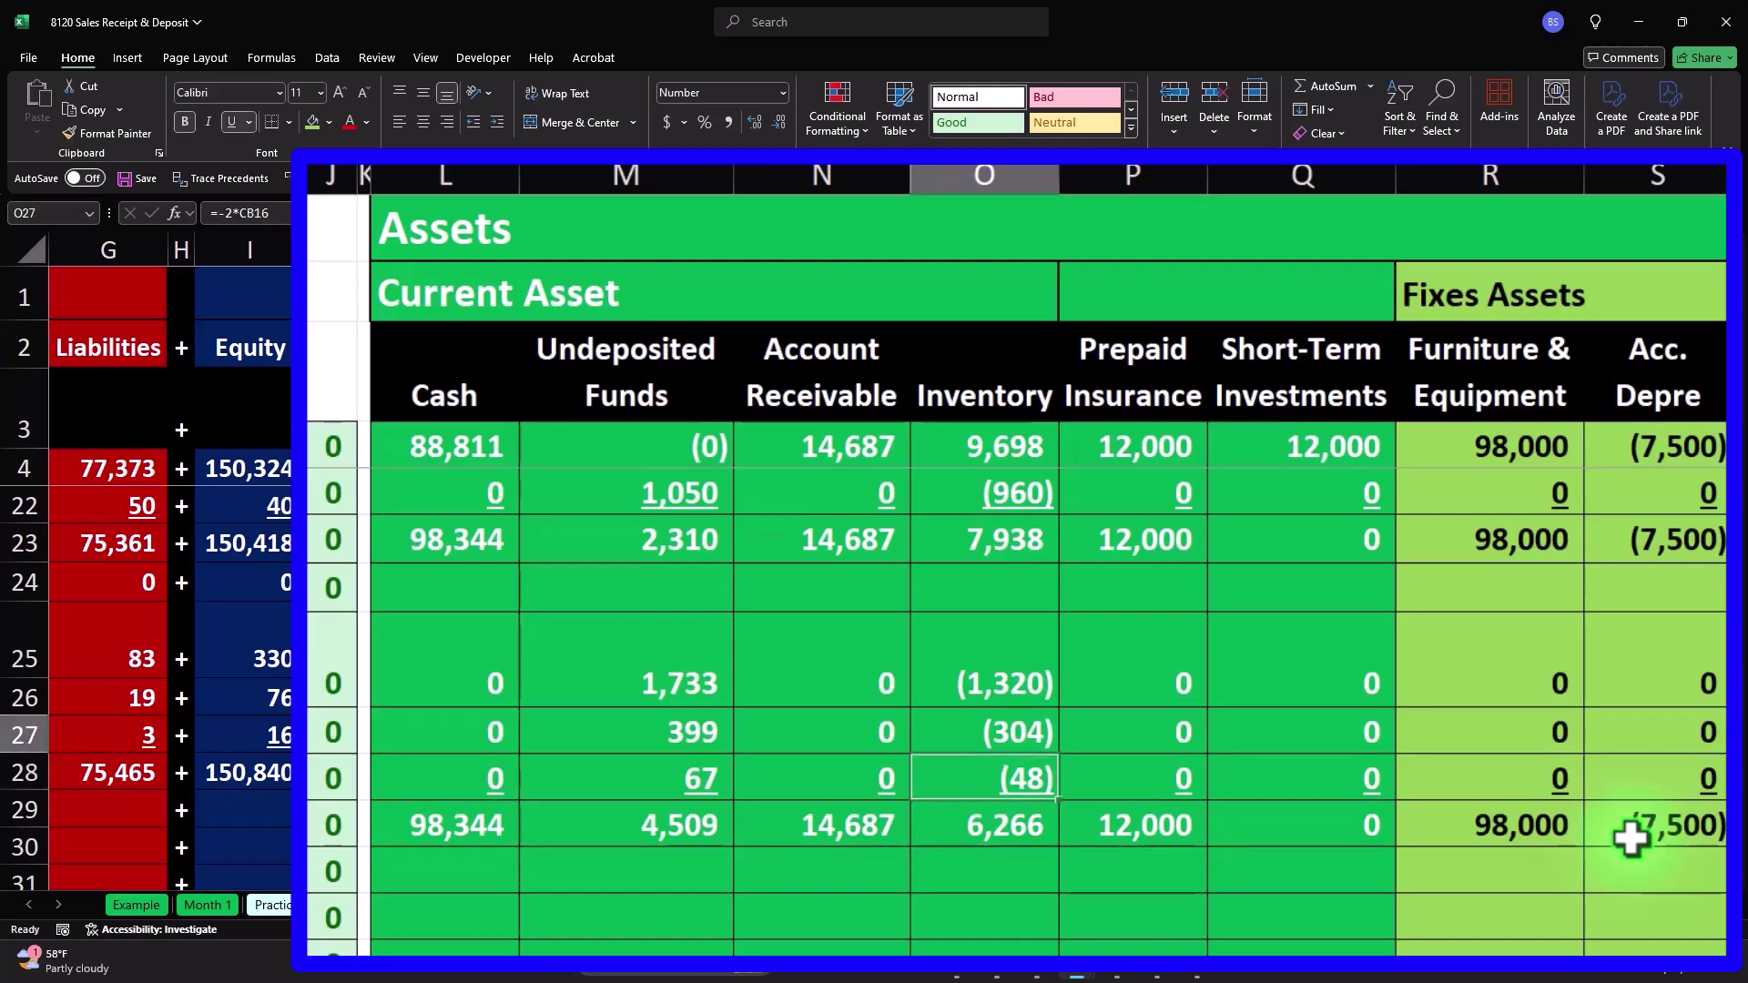
Step: Update the inventory check formula in BB1 to =BA1-O28 so it compares the subsidiary ledger total with the latest Inventory balance
{"action": "key", "text": "ctrl+Page_Down"}
{"action": "key", "text": "Right"}
{"action": "key", "text": "Right"}
{"action": "key", "text": "Right"}
{"action": "key", "text": "Right"}
{"action": "key", "text": "Right"}
{"action": "key", "text": "Right"}
{"action": "key", "text": "Right"}
{"action": "key", "text": "Right"}
{"action": "key", "text": "Right"}
{"action": "key", "text": "Right"}
{"action": "key", "text": "Right"}
{"action": "key", "text": "Right"}
{"action": "key", "text": "Right"}
{"action": "key", "text": "Right"}
{"action": "key", "text": "Right"}
{"action": "key", "text": "Right"}
{"action": "key", "text": "Right"}
{"action": "key", "text": "Right"}
{"action": "key", "text": "Right"}
{"action": "key", "text": "Right"}
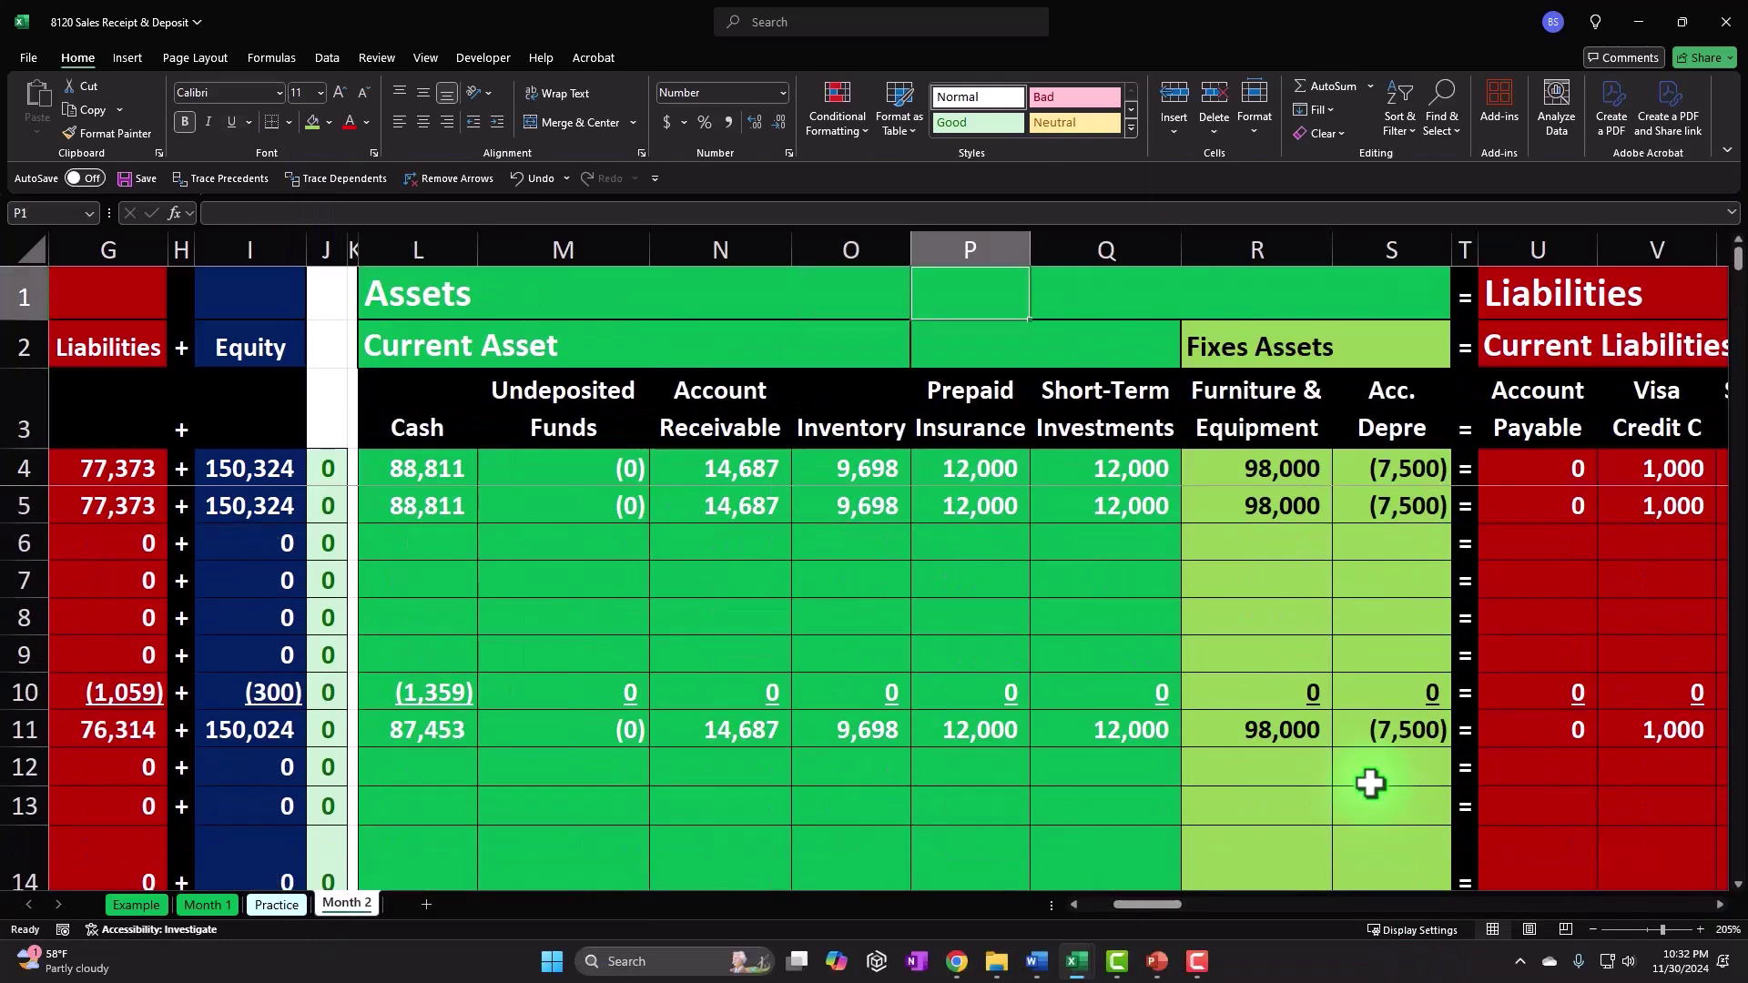
{"action": "key", "text": "Right"}
{"action": "key", "text": "Right"}
{"action": "key", "text": "Right"}
{"action": "key", "text": "Right"}
{"action": "key", "text": "Right"}
{"action": "key", "text": "Right"}
{"action": "key", "text": "Right"}
{"action": "key", "text": "Right"}
{"action": "key", "text": "Right"}
{"action": "key", "text": "Right"}
{"action": "key", "text": "Right"}
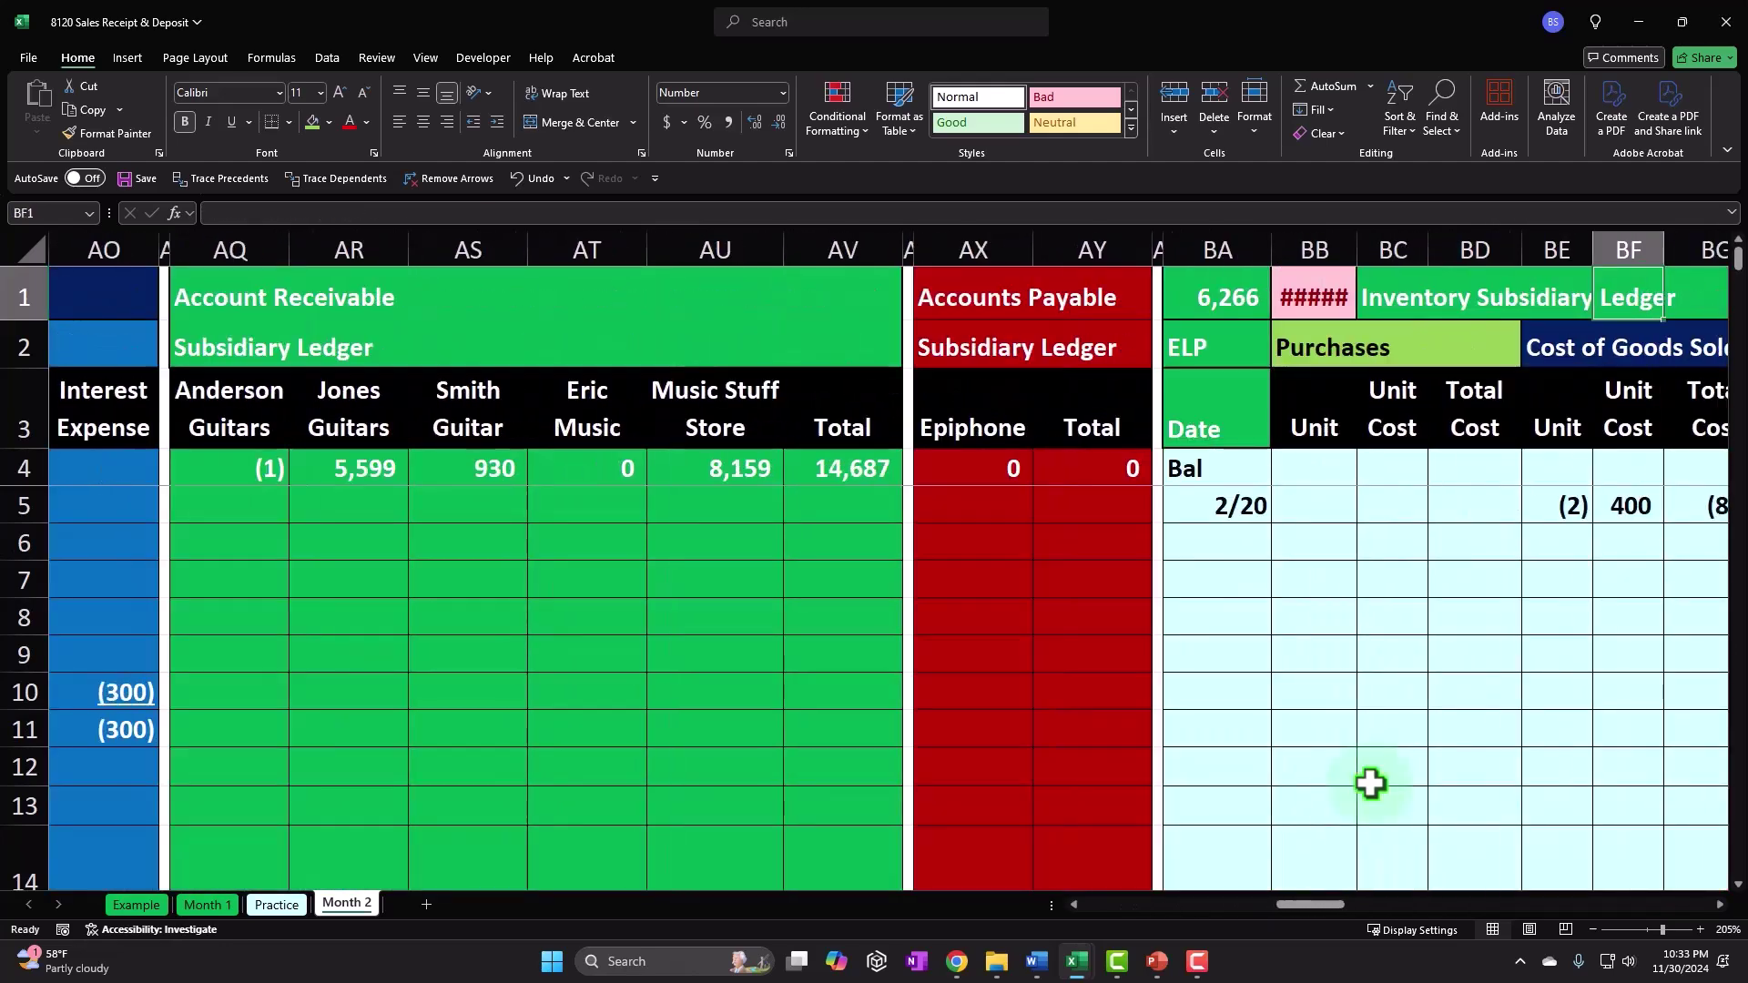
{"action": "key", "text": "Left"}
{"action": "key", "text": "Left"}
{"action": "key", "text": "Left"}
{"action": "key", "text": "Left"}
{"action": "key", "text": "Left"}
{"action": "key", "text": "Left"}
{"action": "key", "text": "Left"}
{"action": "key", "text": "Left"}
{"action": "key", "text": "Left"}
{"action": "key", "text": "Left"}
{"action": "key", "text": "Left"}
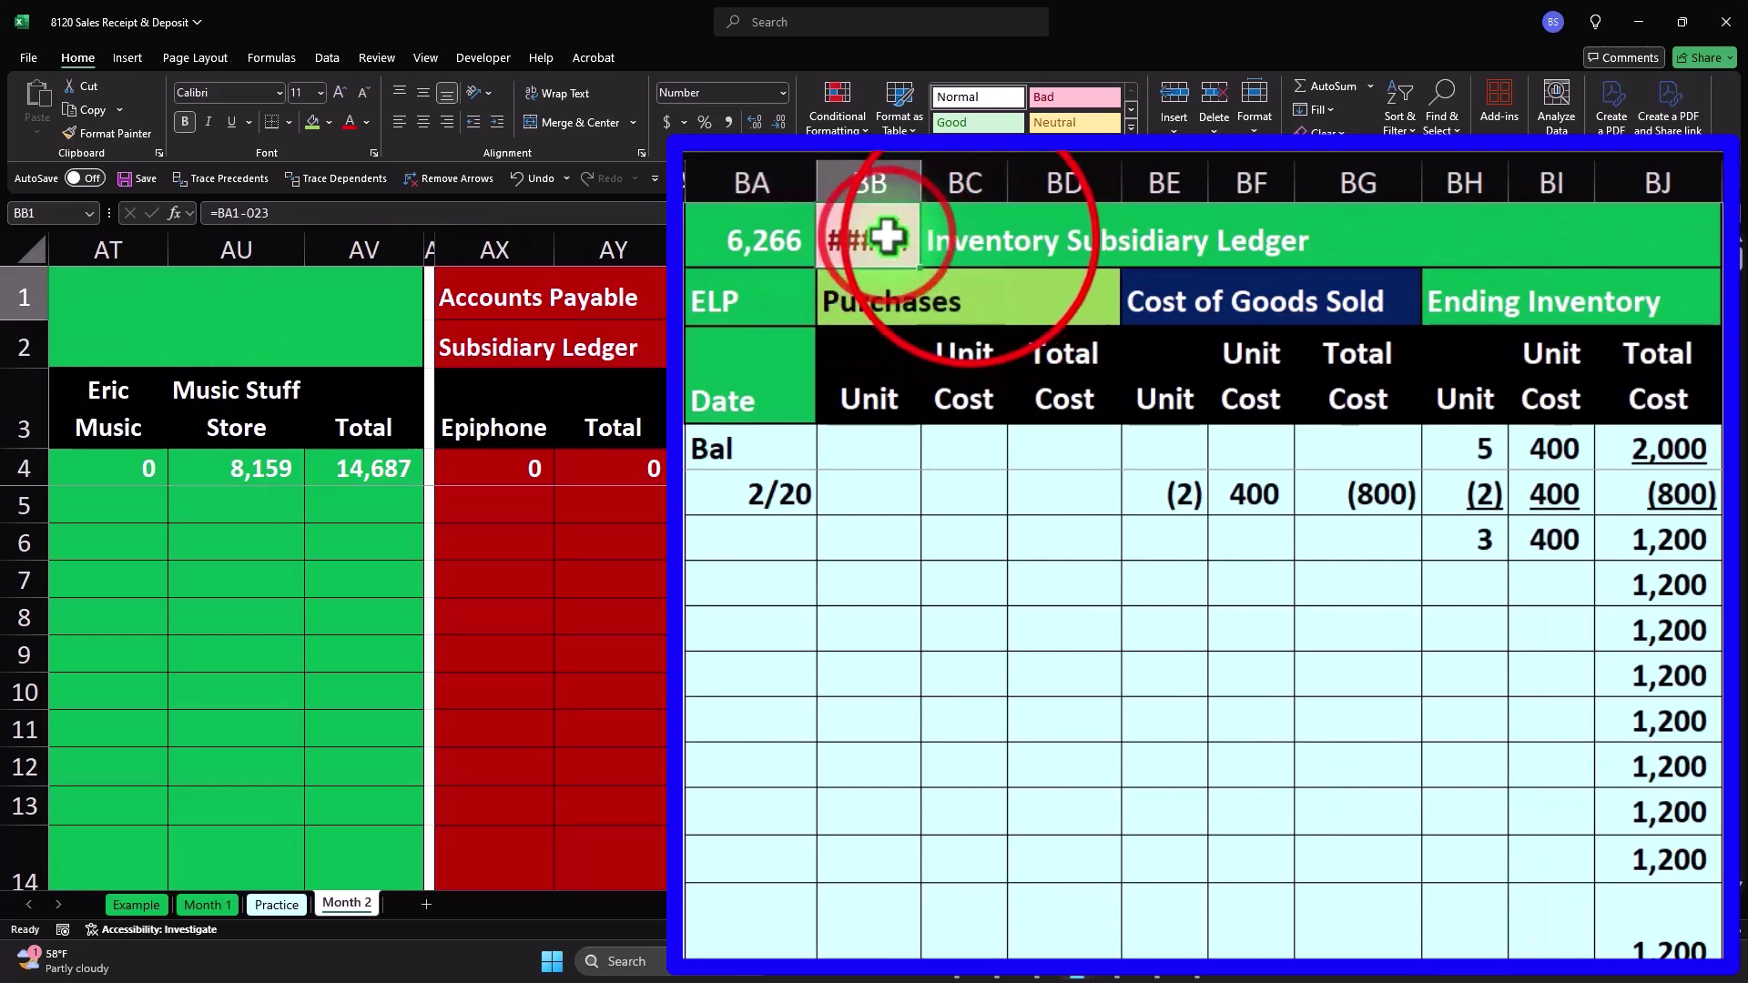
{"action": "double_click", "coordinate": [893, 239]}
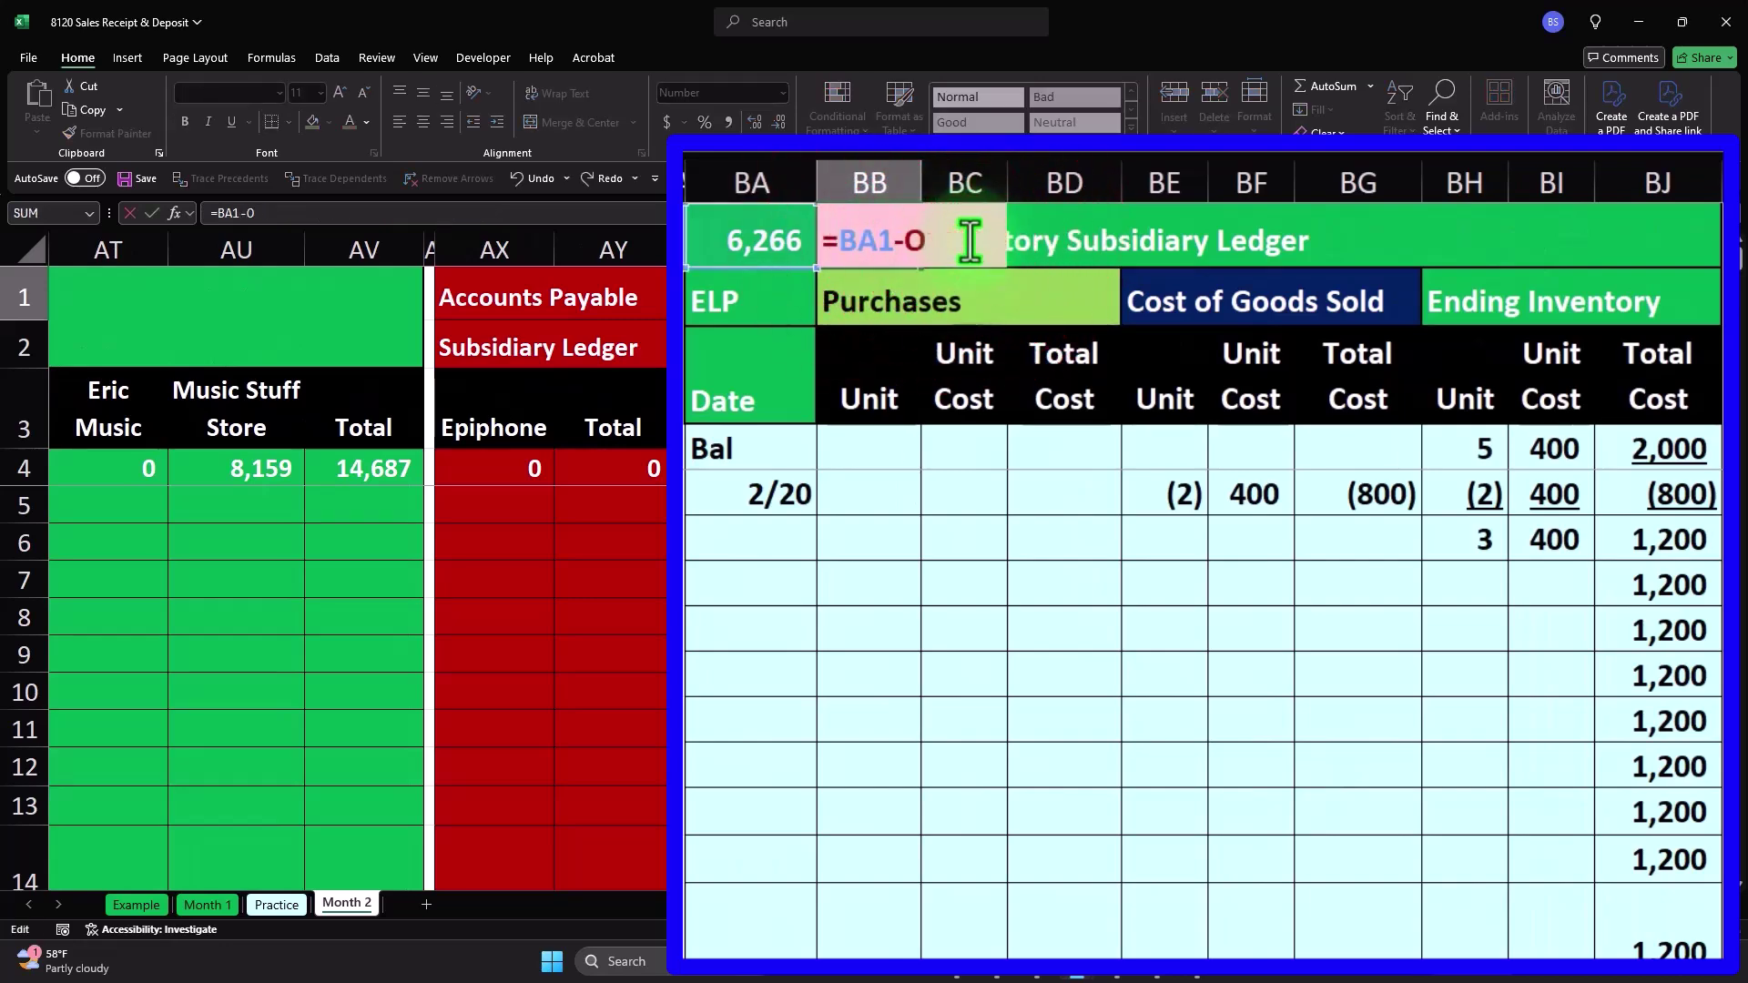
{"action": "left_click", "coordinate": [915, 514]}
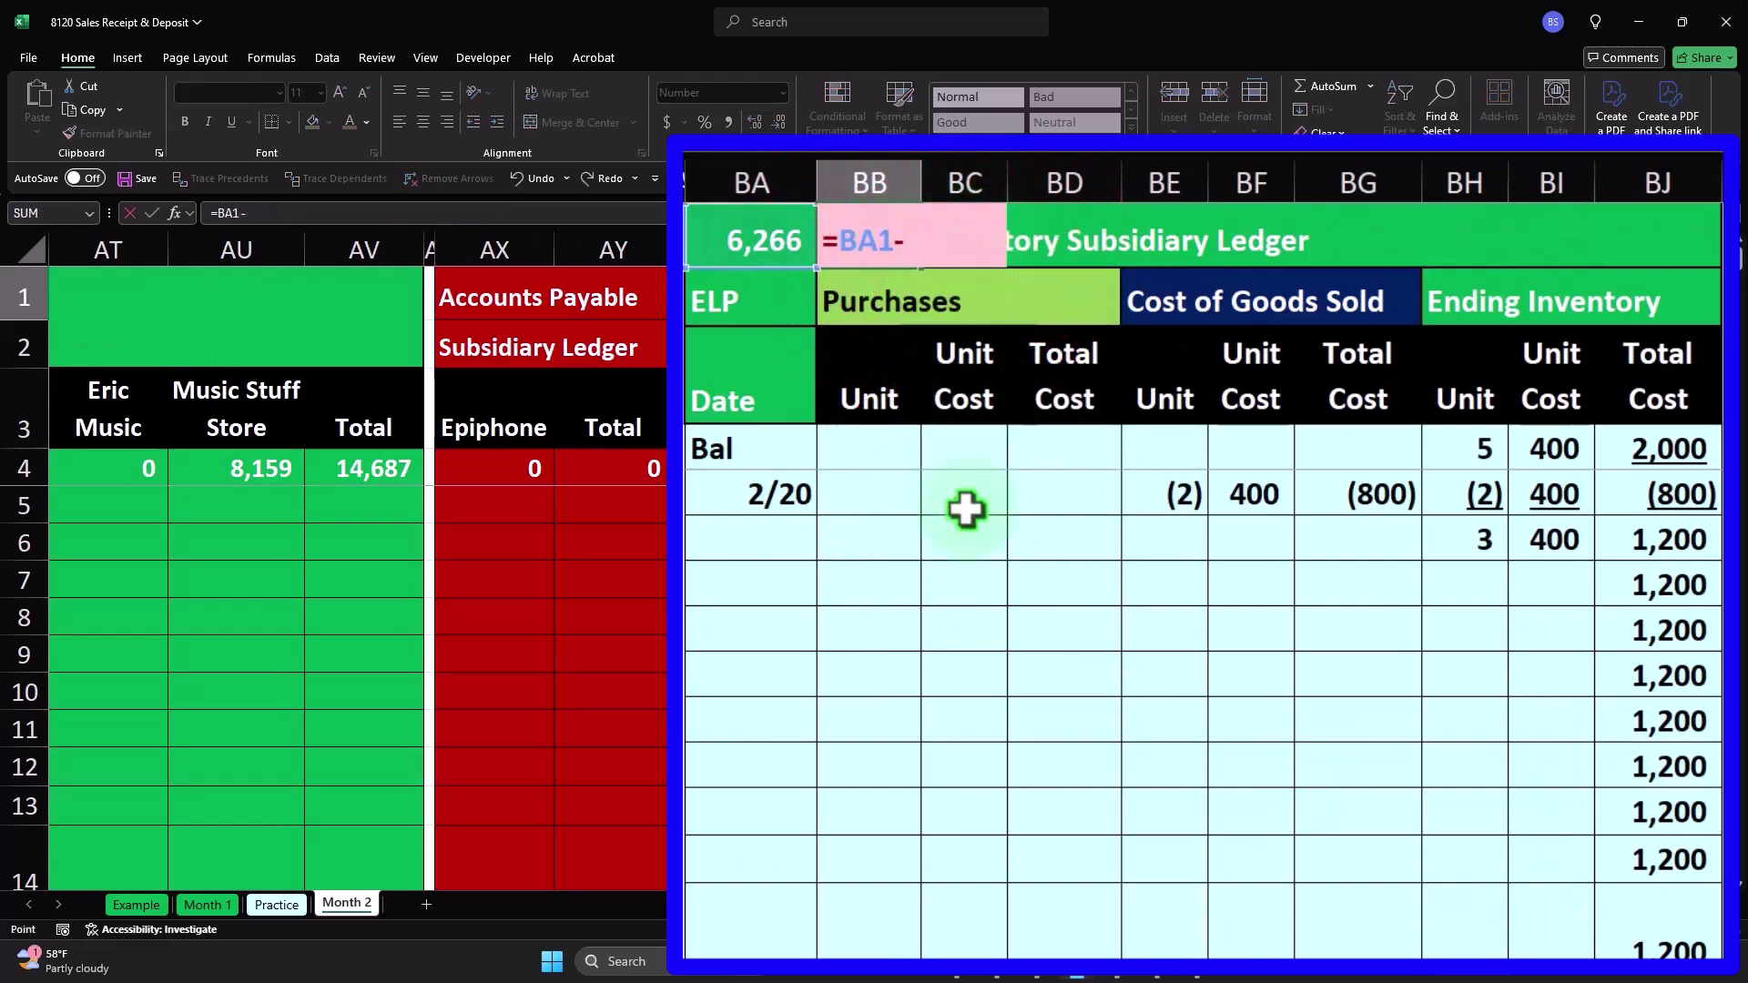
{"action": "key", "text": "Left"}
{"action": "key", "text": "Left"}
{"action": "key", "text": "Left"}
{"action": "key", "text": "Left"}
{"action": "key", "text": "Left"}
{"action": "key", "text": "Left"}
{"action": "key", "text": "Left"}
{"action": "key", "text": "Left"}
{"action": "key", "text": "Left"}
{"action": "key", "text": "Left"}
{"action": "key", "text": "Left"}
{"action": "key", "text": "Left"}
{"action": "key", "text": "Left"}
{"action": "key", "text": "Left"}
{"action": "key", "text": "Left"}
{"action": "key", "text": "Left"}
{"action": "key", "text": "Left"}
{"action": "key", "text": "Left"}
{"action": "key", "text": "Left"}
{"action": "key", "text": "Left"}
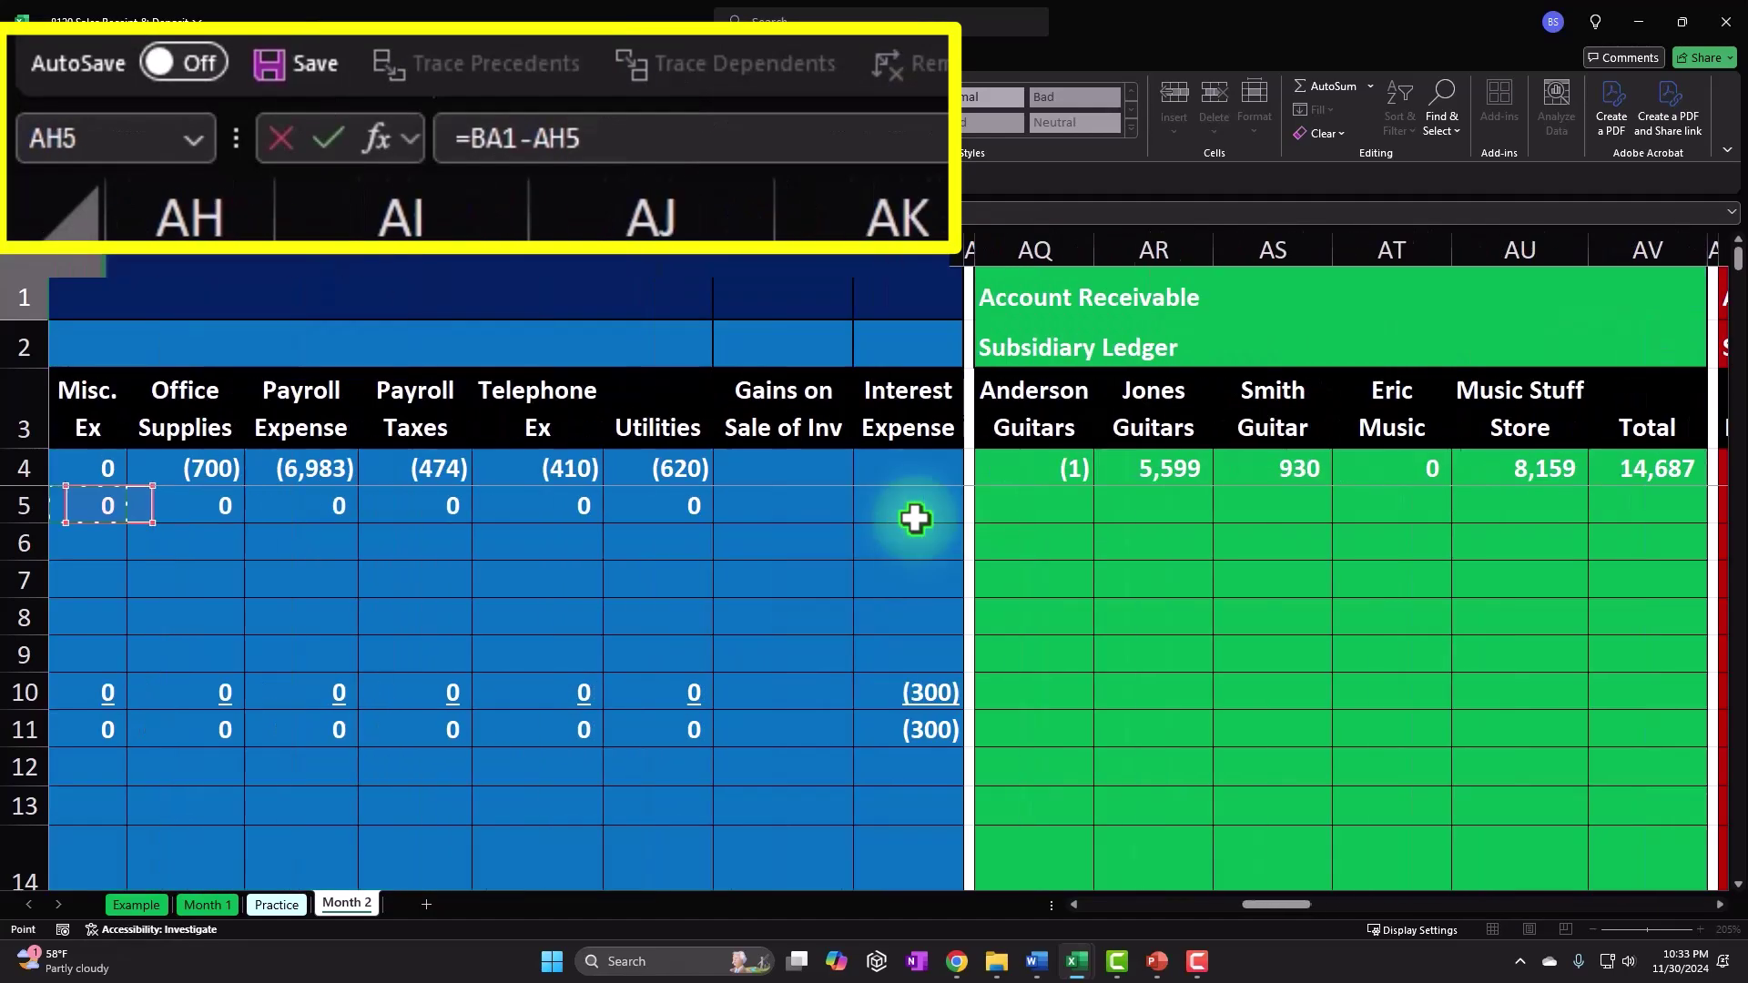
{"action": "key", "text": "Left"}
{"action": "key", "text": "Left"}
{"action": "key", "text": "Left"}
{"action": "key", "text": "Left"}
{"action": "key", "text": "Left"}
{"action": "key", "text": "Left"}
{"action": "key", "text": "Left"}
{"action": "key", "text": "Left"}
{"action": "key", "text": "Down"}
{"action": "key", "text": "Down"}
{"action": "key", "text": "Down"}
{"action": "key", "text": "Down"}
{"action": "key", "text": "Down"}
{"action": "key", "text": "Down"}
{"action": "key", "text": "Down"}
{"action": "key", "text": "Down"}
{"action": "key", "text": "Down"}
{"action": "key", "text": "Down"}
{"action": "key", "text": "Down"}
{"action": "key", "text": "Down"}
{"action": "key", "text": "Down"}
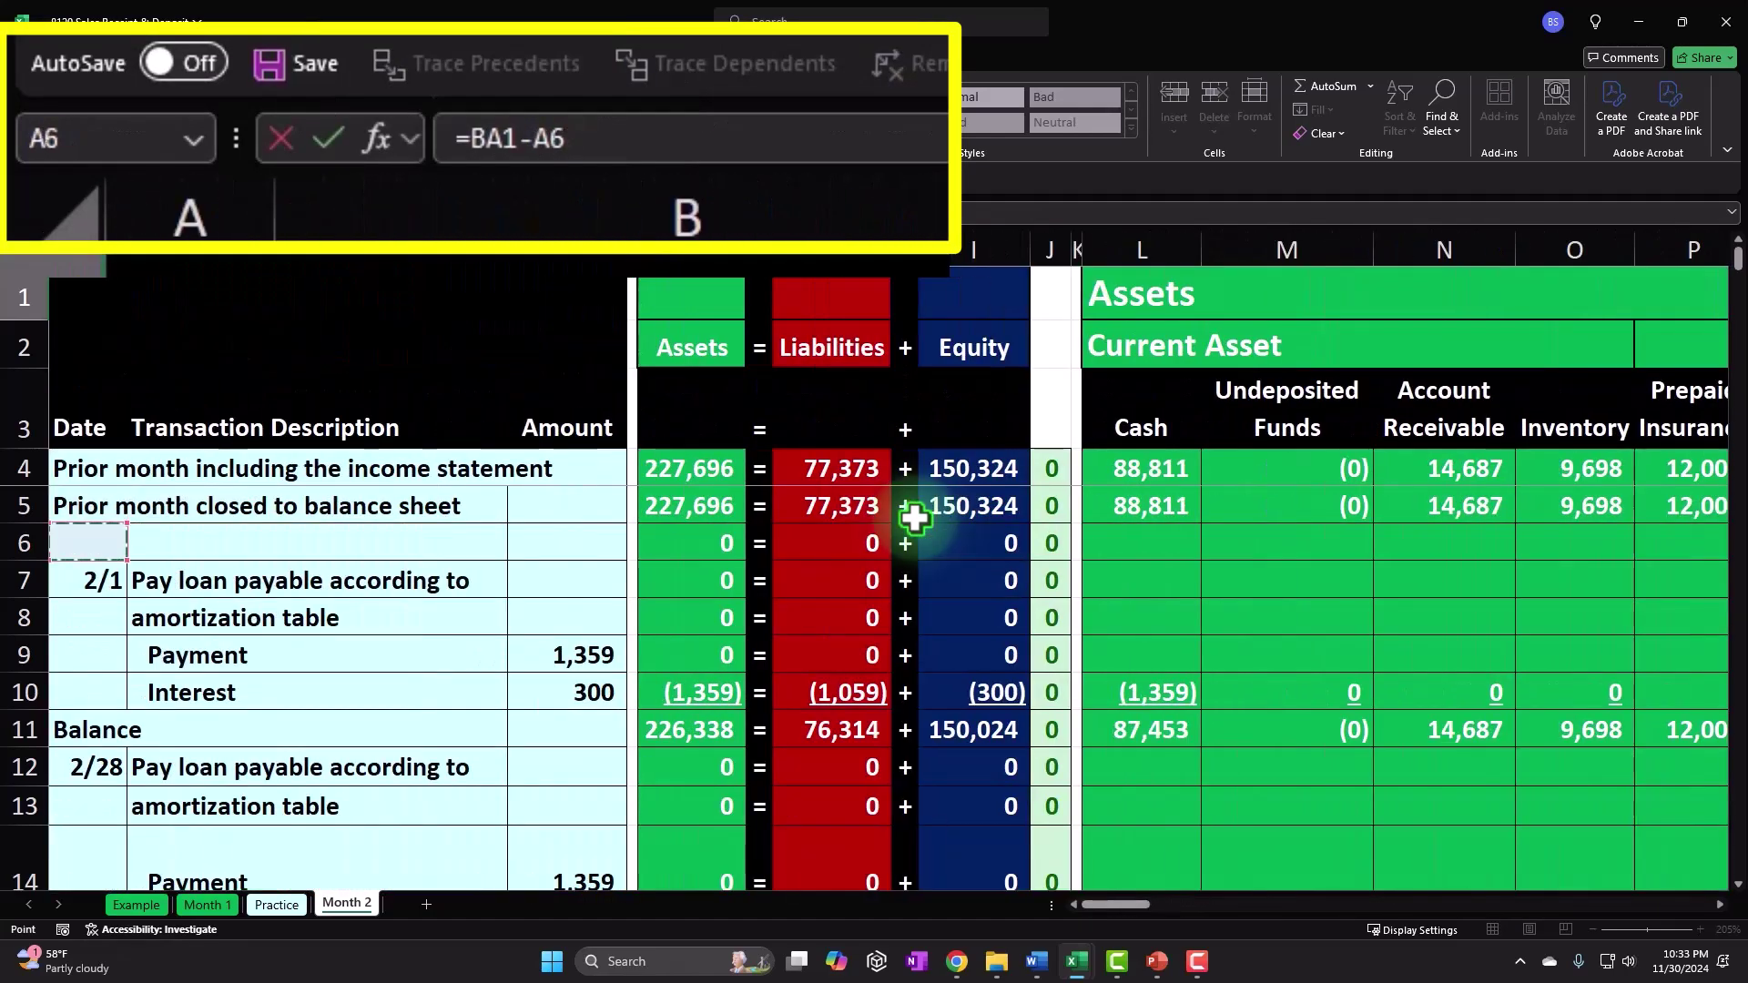
{"action": "key", "text": "Down"}
{"action": "key", "text": "Down"}
{"action": "key", "text": "Down"}
{"action": "key", "text": "Down"}
{"action": "key", "text": "Down"}
{"action": "key", "text": "Down"}
{"action": "key", "text": "Down"}
{"action": "key", "text": "Down"}
{"action": "key", "text": "Down"}
{"action": "key", "text": "Down"}
{"action": "key", "text": "Down"}
{"action": "key", "text": "Down"}
{"action": "key", "text": "Down"}
{"action": "key", "text": "Down"}
{"action": "key", "text": "Down"}
{"action": "key", "text": "Down"}
{"action": "key", "text": "Down"}
{"action": "key", "text": "Down"}
{"action": "key", "text": "Down"}
{"action": "key", "text": "Right"}
{"action": "key", "text": "Right"}
{"action": "key", "text": "Right"}
{"action": "key", "text": "Right"}
{"action": "key", "text": "Right"}
{"action": "key", "text": "Right"}
{"action": "key", "text": "Right"}
{"action": "key", "text": "Right"}
{"action": "key", "text": "Right"}
{"action": "key", "text": "Right"}
{"action": "key", "text": "Right"}
{"action": "key", "text": "Right"}
{"action": "key", "text": "Right"}
{"action": "key", "text": "Right"}
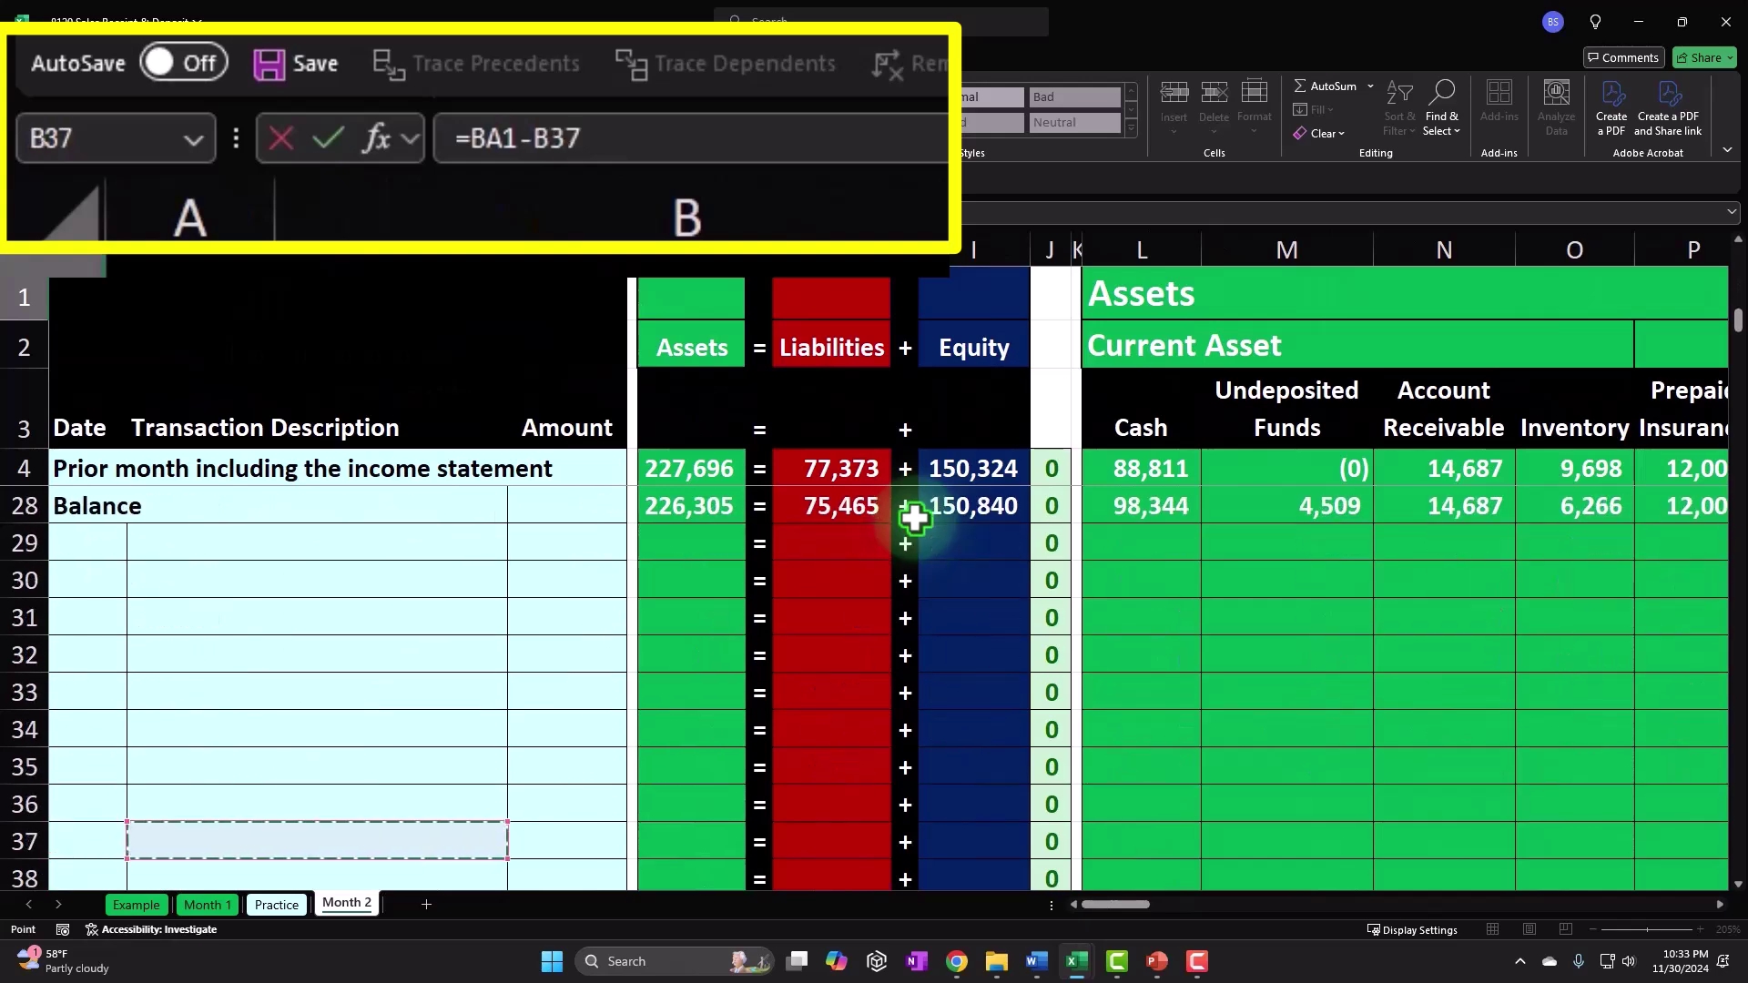
{"action": "key", "text": "Right"}
{"action": "key", "text": "Up"}
{"action": "key", "text": "Up"}
{"action": "key", "text": "Up"}
{"action": "key", "text": "Up"}
{"action": "key", "text": "Up"}
{"action": "key", "text": "Up"}
{"action": "key", "text": "Up"}
{"action": "key", "text": "Up"}
{"action": "key", "text": "Up"}
{"action": "key", "text": "Up"}
{"action": "key", "text": "Up"}
{"action": "key", "text": "Up"}
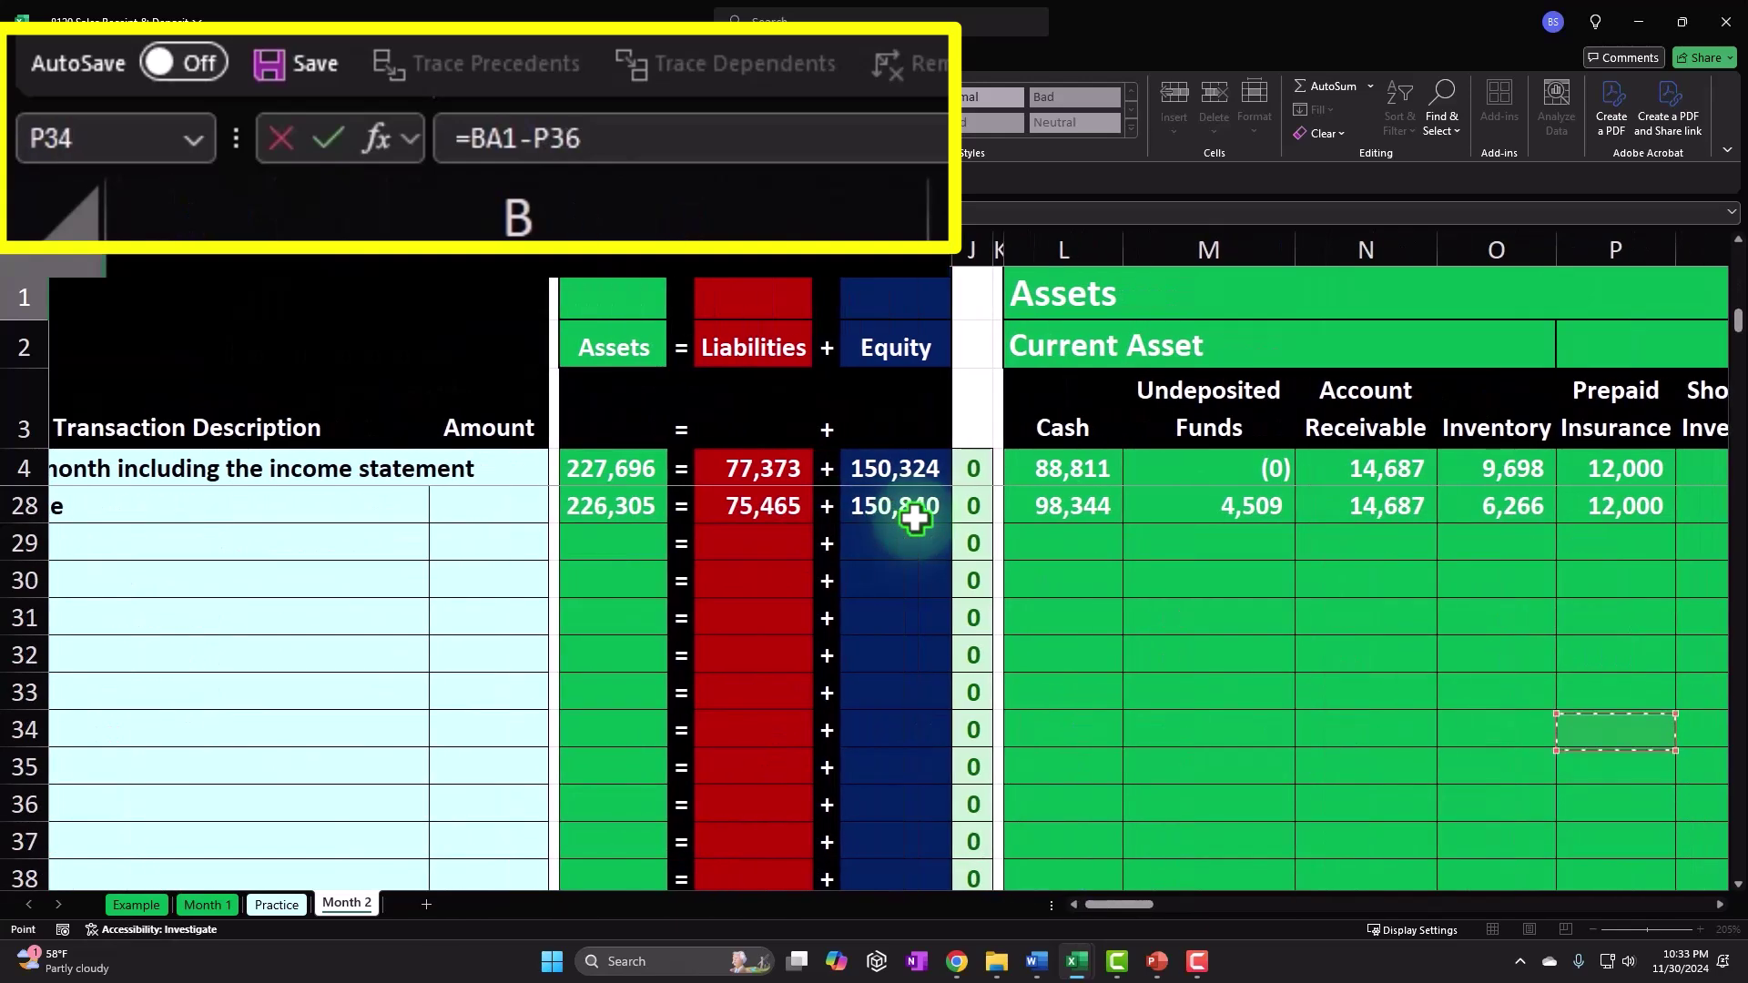
{"action": "key", "text": "Down"}
{"action": "key", "text": "Down"}
{"action": "key", "text": "Down"}
{"action": "key", "text": "Left"}
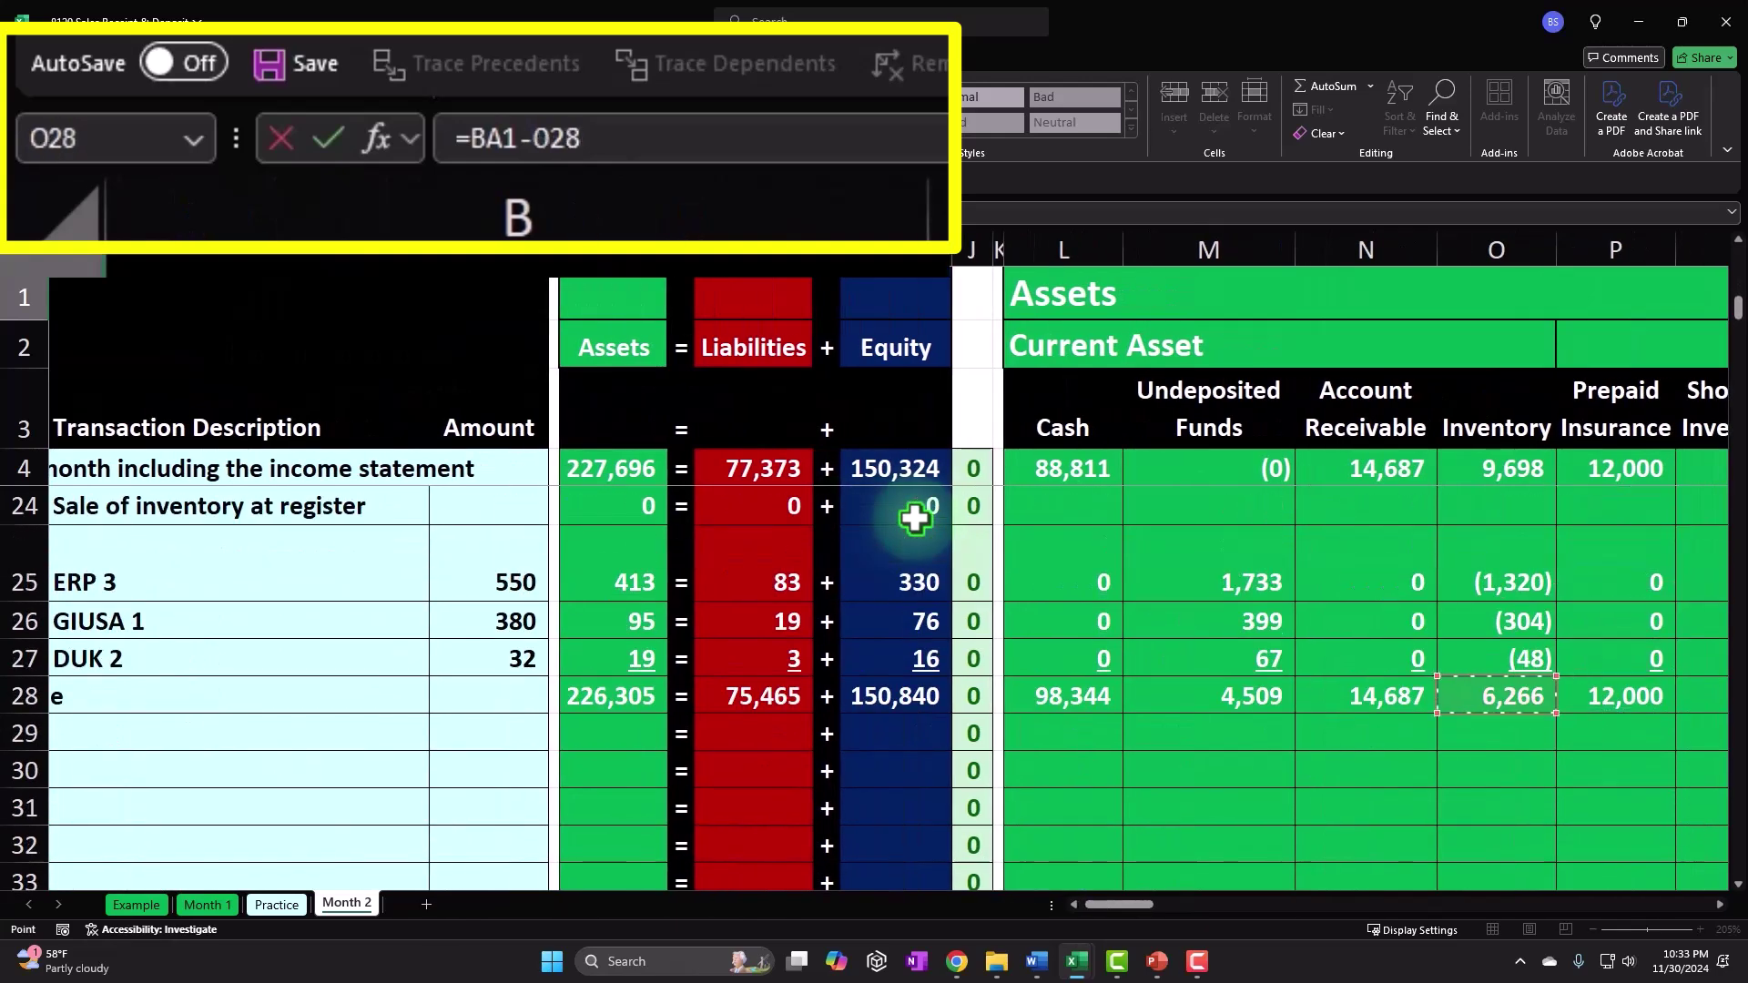
{"action": "key", "text": "Return"}
Step: Replace the green fill on the EPR ledger's 2/20 cost of goods sold entry, BP5:BR5, with the ledger's light blue
{"action": "key", "text": "Right"}
{"action": "key", "text": "Right"}
{"action": "key", "text": "Right"}
{"action": "key", "text": "Right"}
{"action": "key", "text": "Right"}
{"action": "key", "text": "Right"}
{"action": "key", "text": "Right"}
{"action": "key", "text": "Right"}
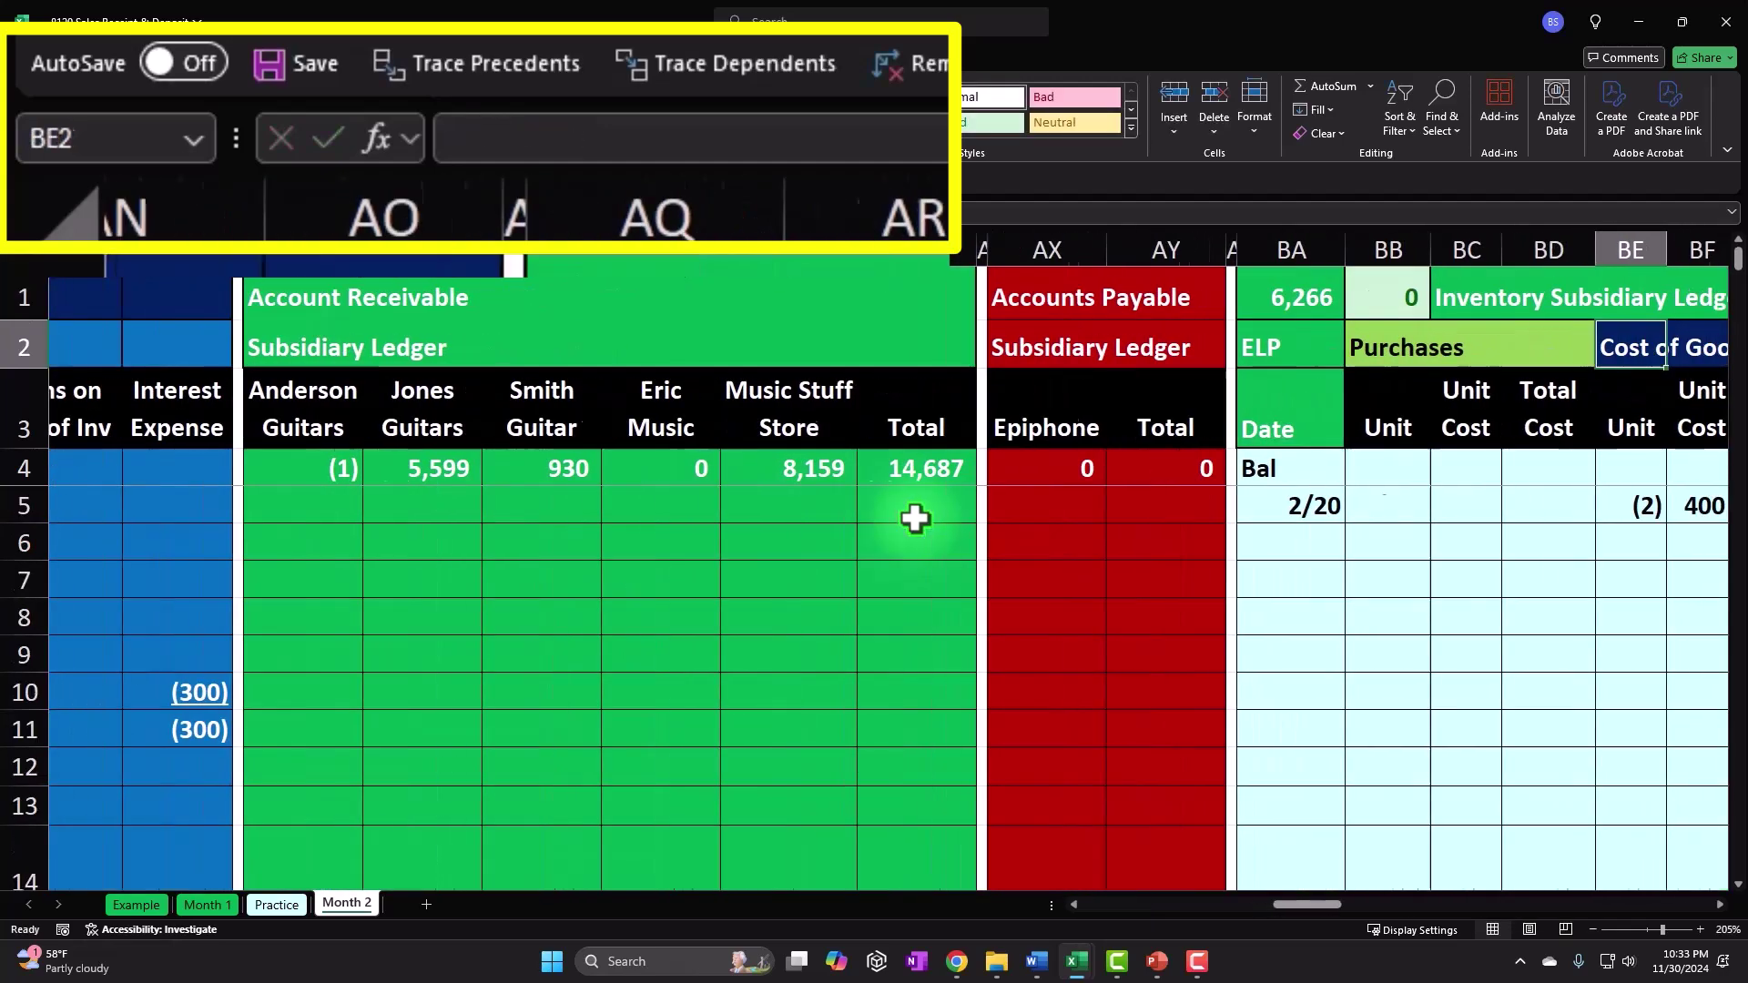
{"action": "left_click_drag", "start_coordinate": [1340, 905], "coordinate": [1403, 900]}
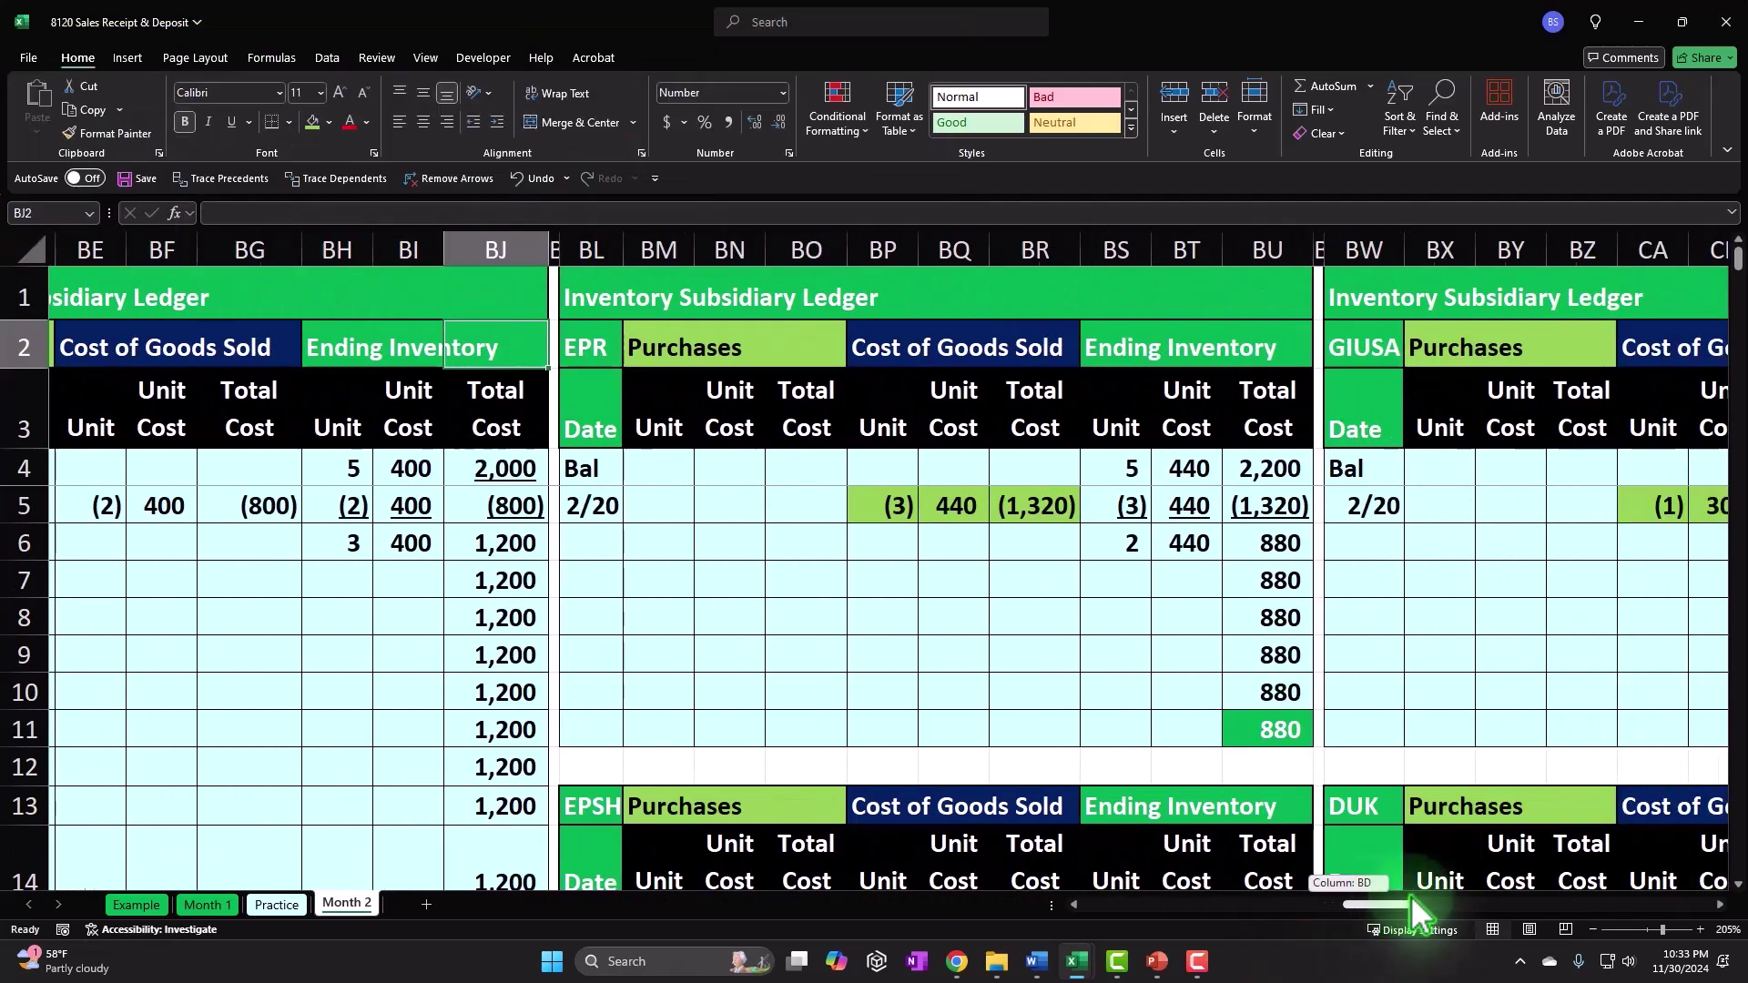
{"action": "left_click_drag", "start_coordinate": [593, 506], "coordinate": [728, 505]}
{"action": "right_click", "coordinate": [724, 506]}
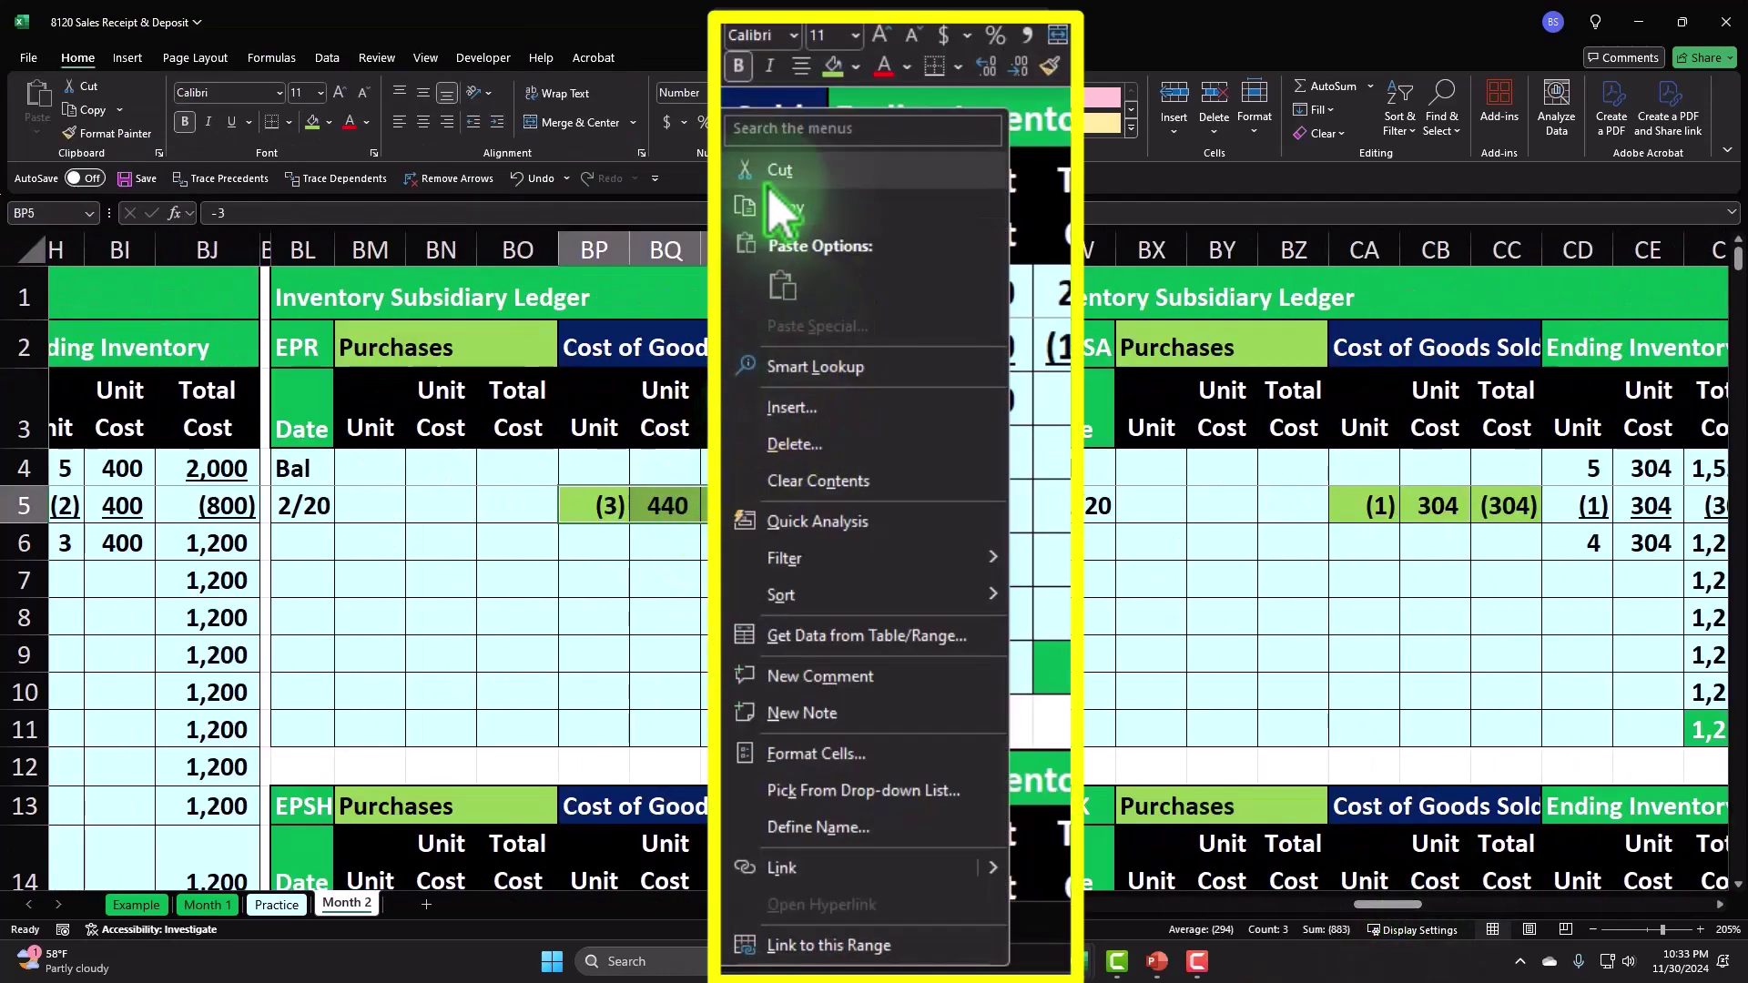
{"action": "left_click", "coordinate": [812, 311]}
{"action": "left_click", "coordinate": [974, 824]}
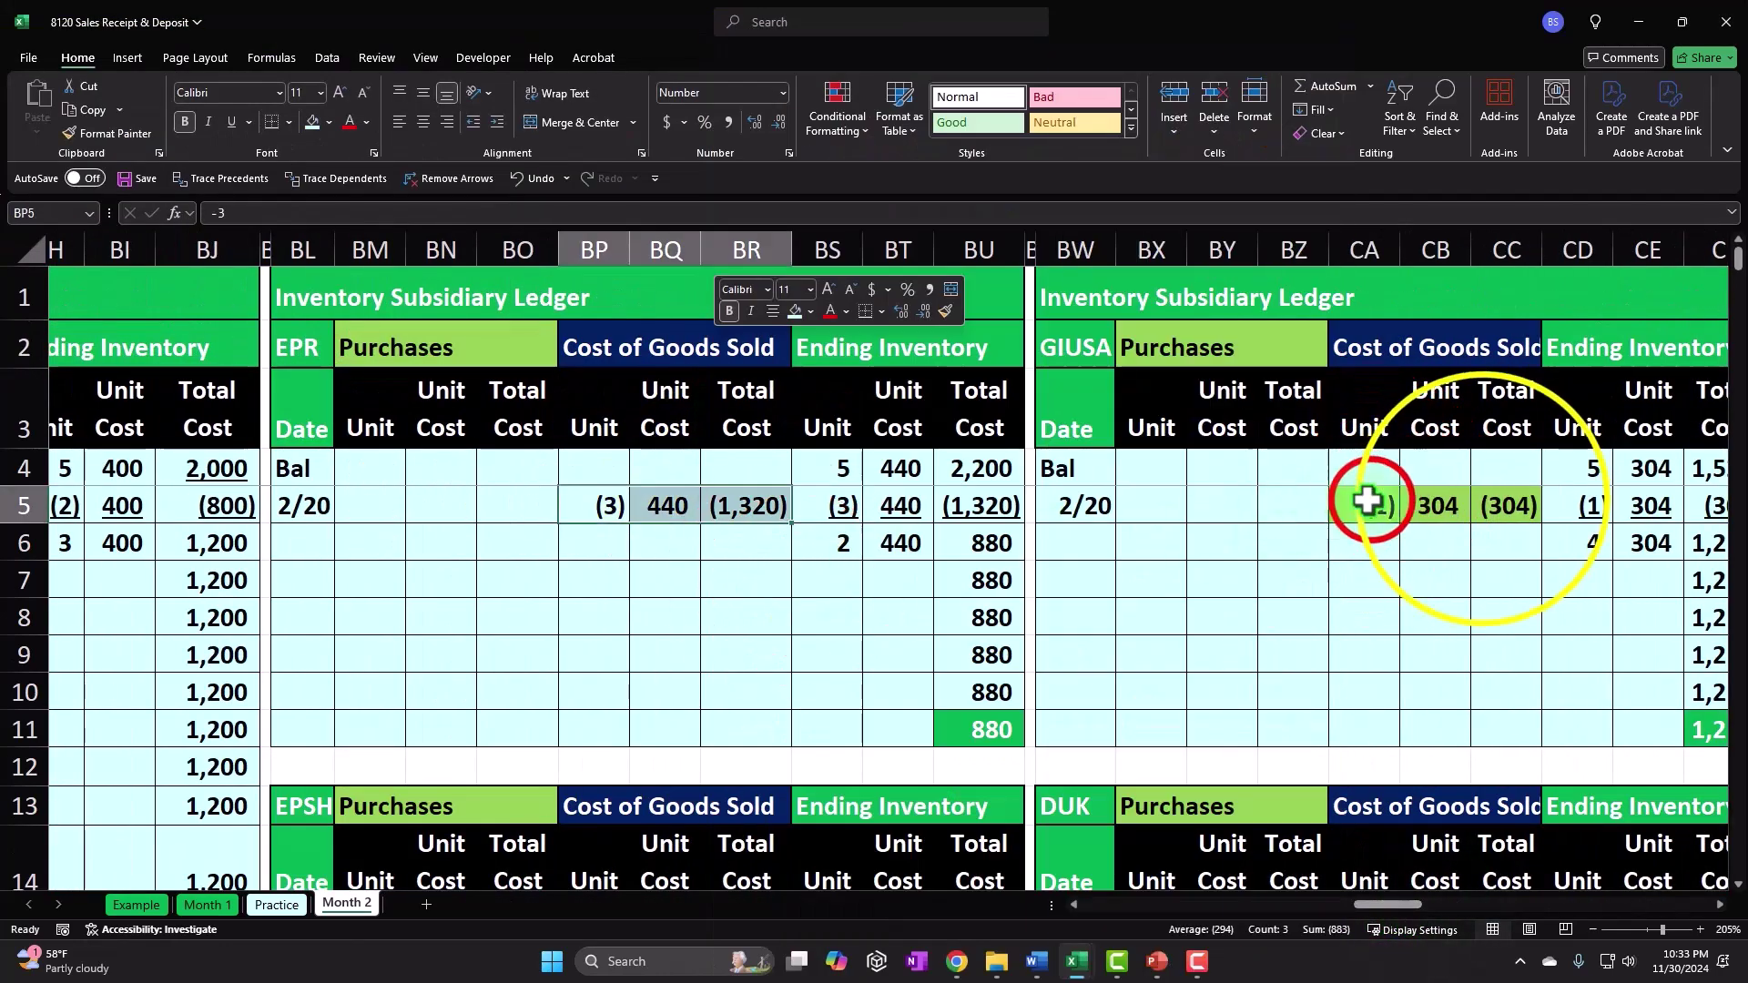
Step: Apply the light blue ledger fill to the GIUSA 2/20 cost of goods sold entry in CA5:CC5
{"action": "left_click_drag", "start_coordinate": [1346, 506], "coordinate": [1483, 503]}
{"action": "right_click", "coordinate": [1489, 503]}
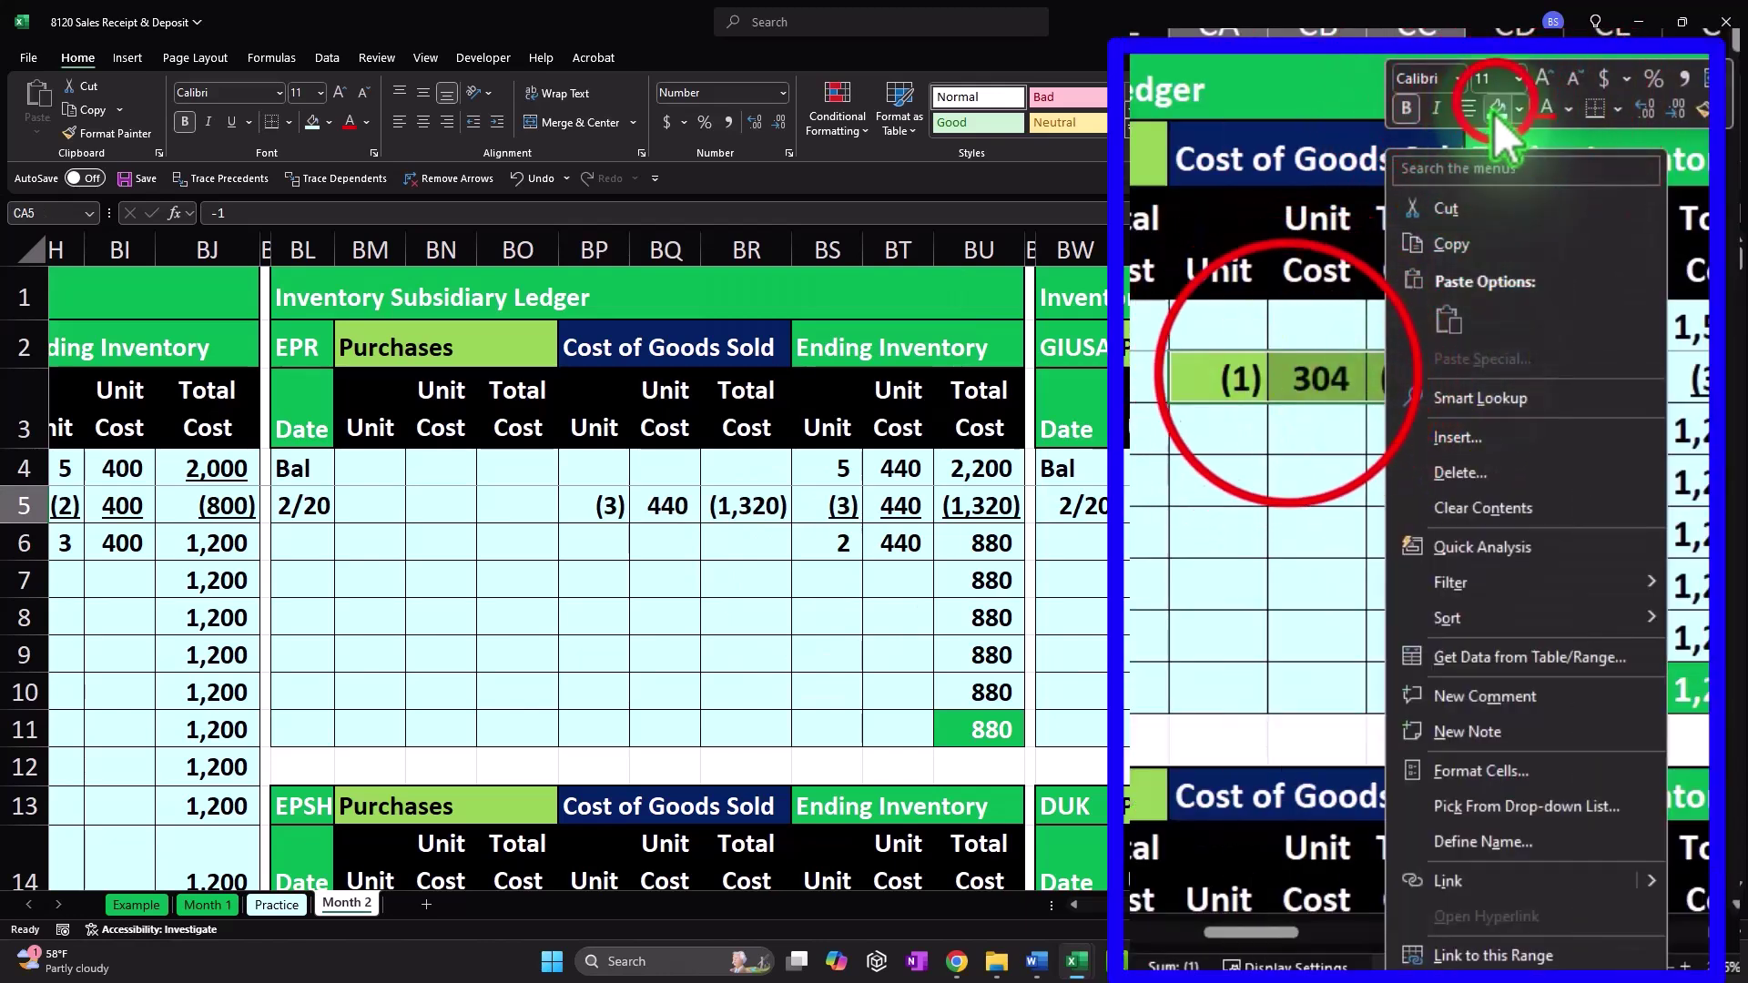
{"action": "left_click", "coordinate": [1563, 315]}
{"action": "left_click", "coordinate": [1414, 505]}
Step: Recolor the DUK ledger's 2/20 cost of goods sold entry in CA16:CC16 light blue and return to the transaction list
{"action": "scroll", "coordinate": [1336, 587], "scroll_direction": "down", "scroll_amount": 3}
{"action": "left_click_drag", "start_coordinate": [1343, 623], "coordinate": [1478, 624]}
{"action": "right_click", "coordinate": [1479, 624]}
{"action": "left_click", "coordinate": [1503, 890]}
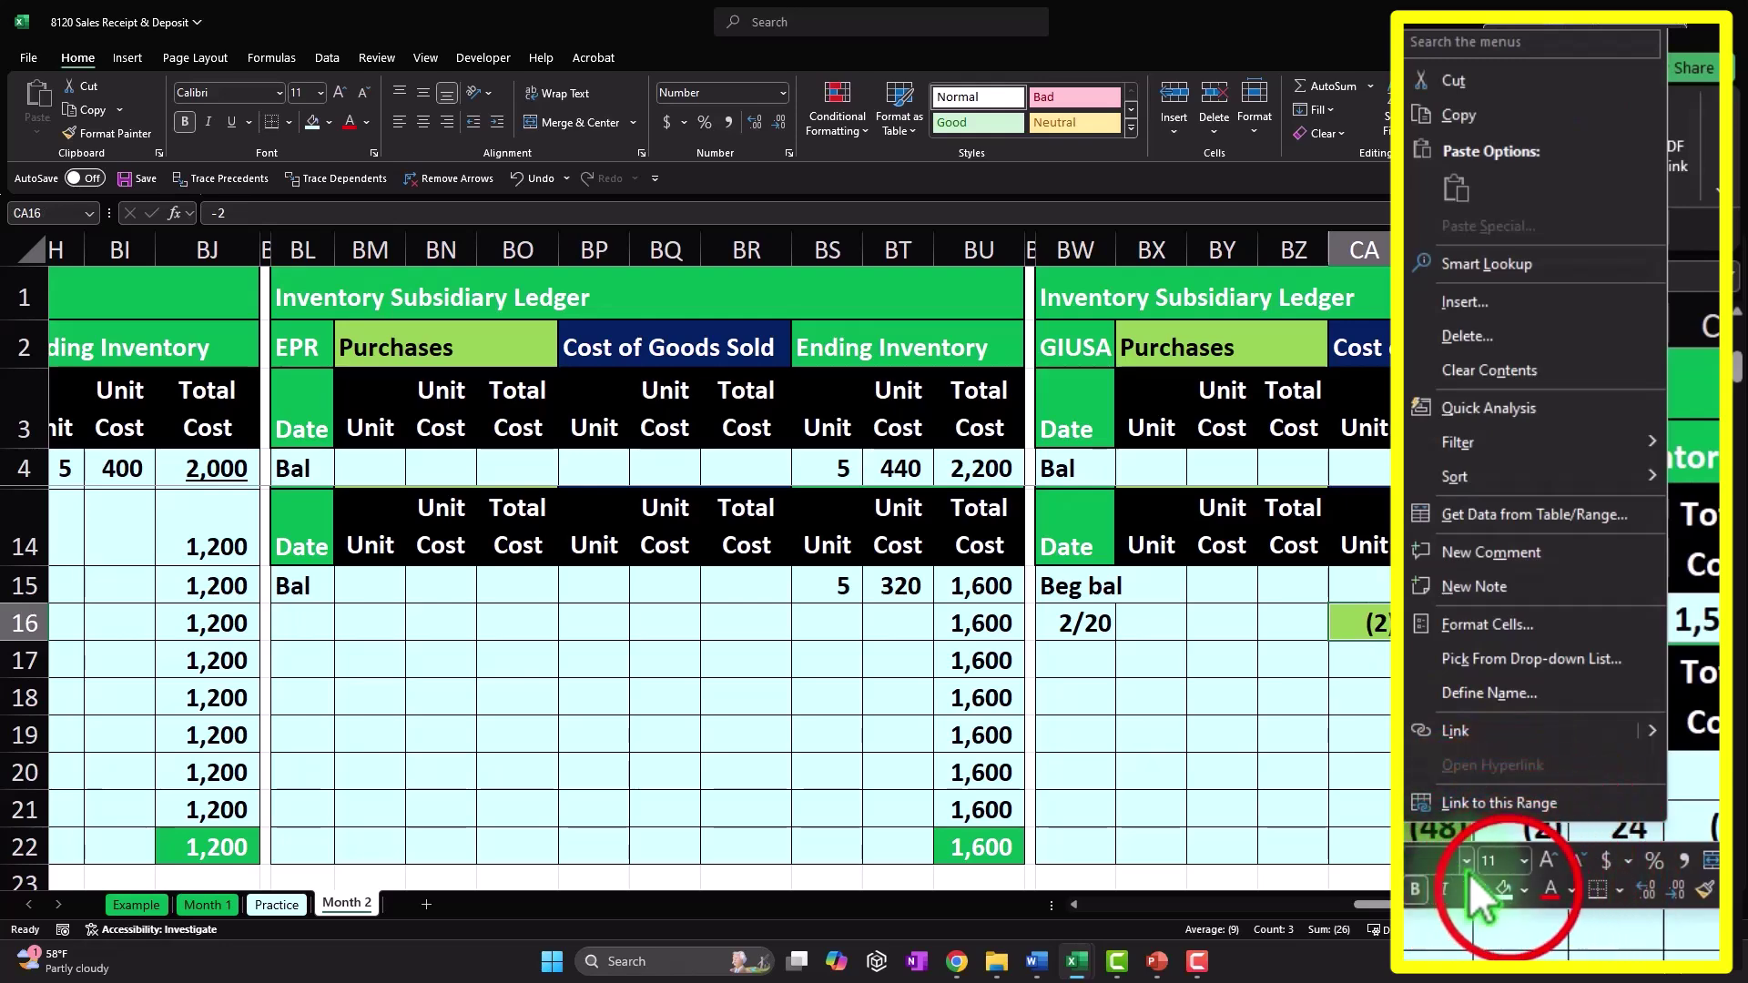
{"action": "left_click", "coordinate": [1429, 715]}
{"action": "left_click_drag", "start_coordinate": [1418, 904], "coordinate": [1098, 911]}
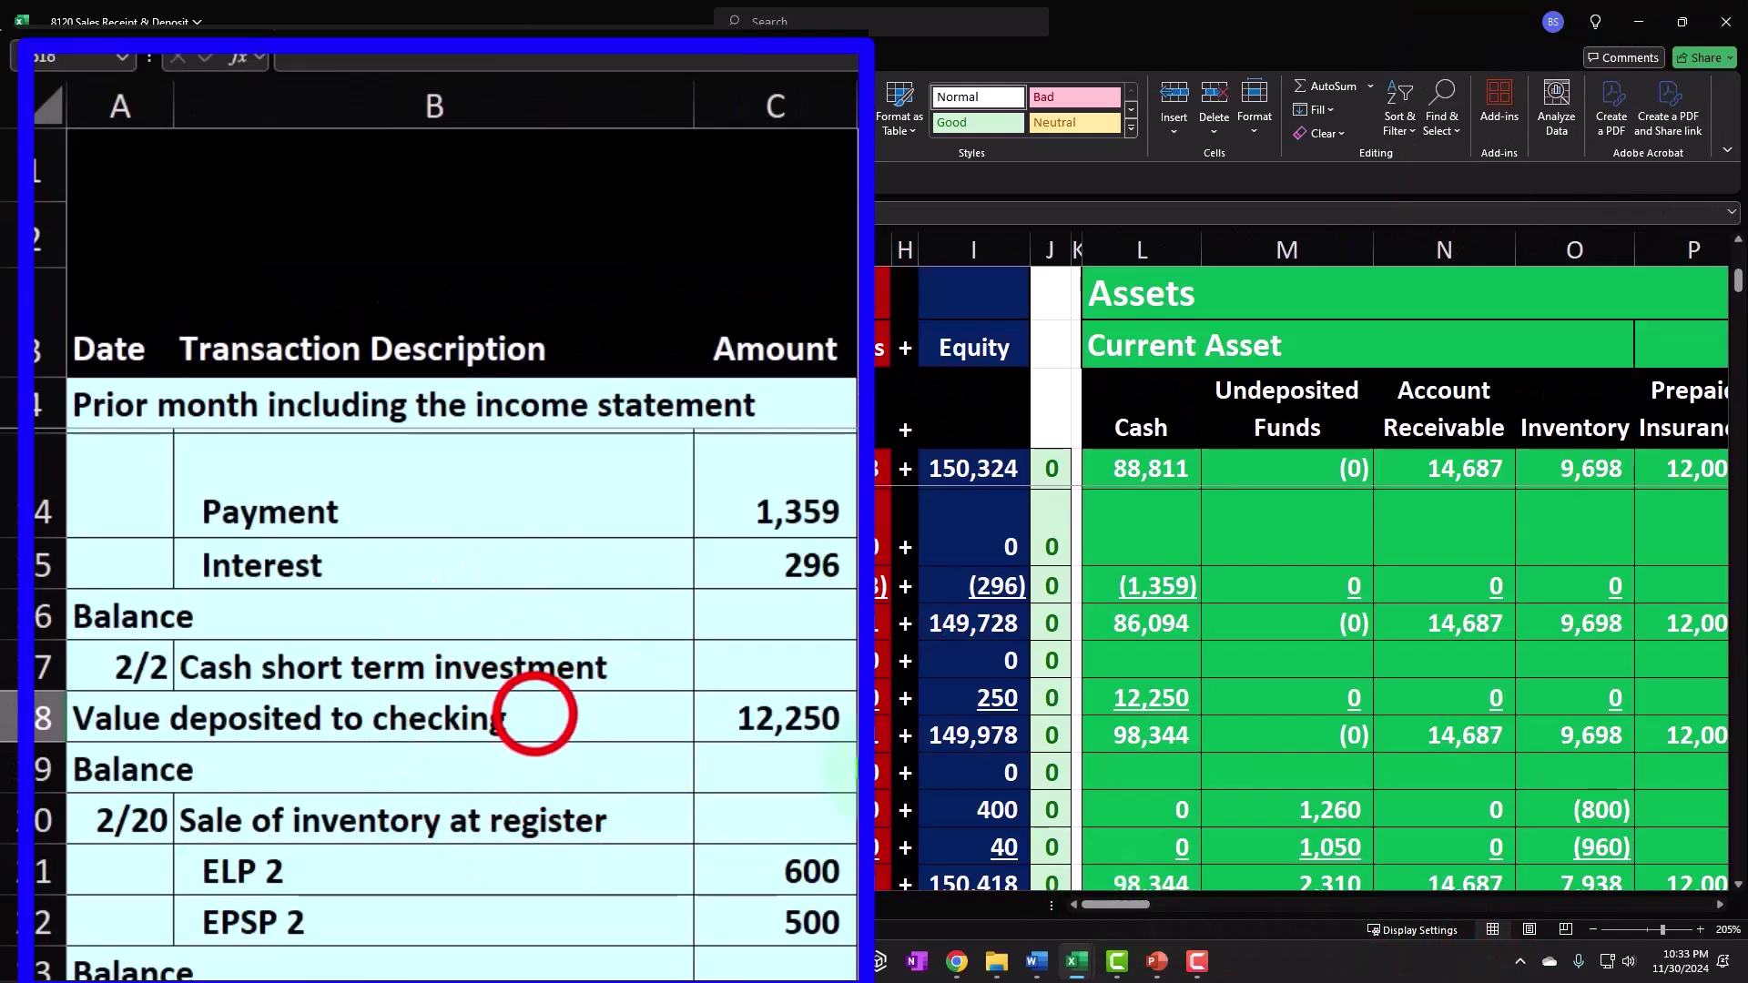
Step: Compare the Undeposited Funds balances in M23 and M28 after each of the two 2/20 register sales
{"action": "left_click", "coordinate": [534, 714]}
{"action": "scroll", "coordinate": [534, 714], "scroll_direction": "down", "scroll_amount": 4}
{"action": "scroll", "coordinate": [390, 695], "scroll_direction": "up", "scroll_amount": 2}
{"action": "scroll", "coordinate": [375, 745], "scroll_direction": "down", "scroll_amount": 2}
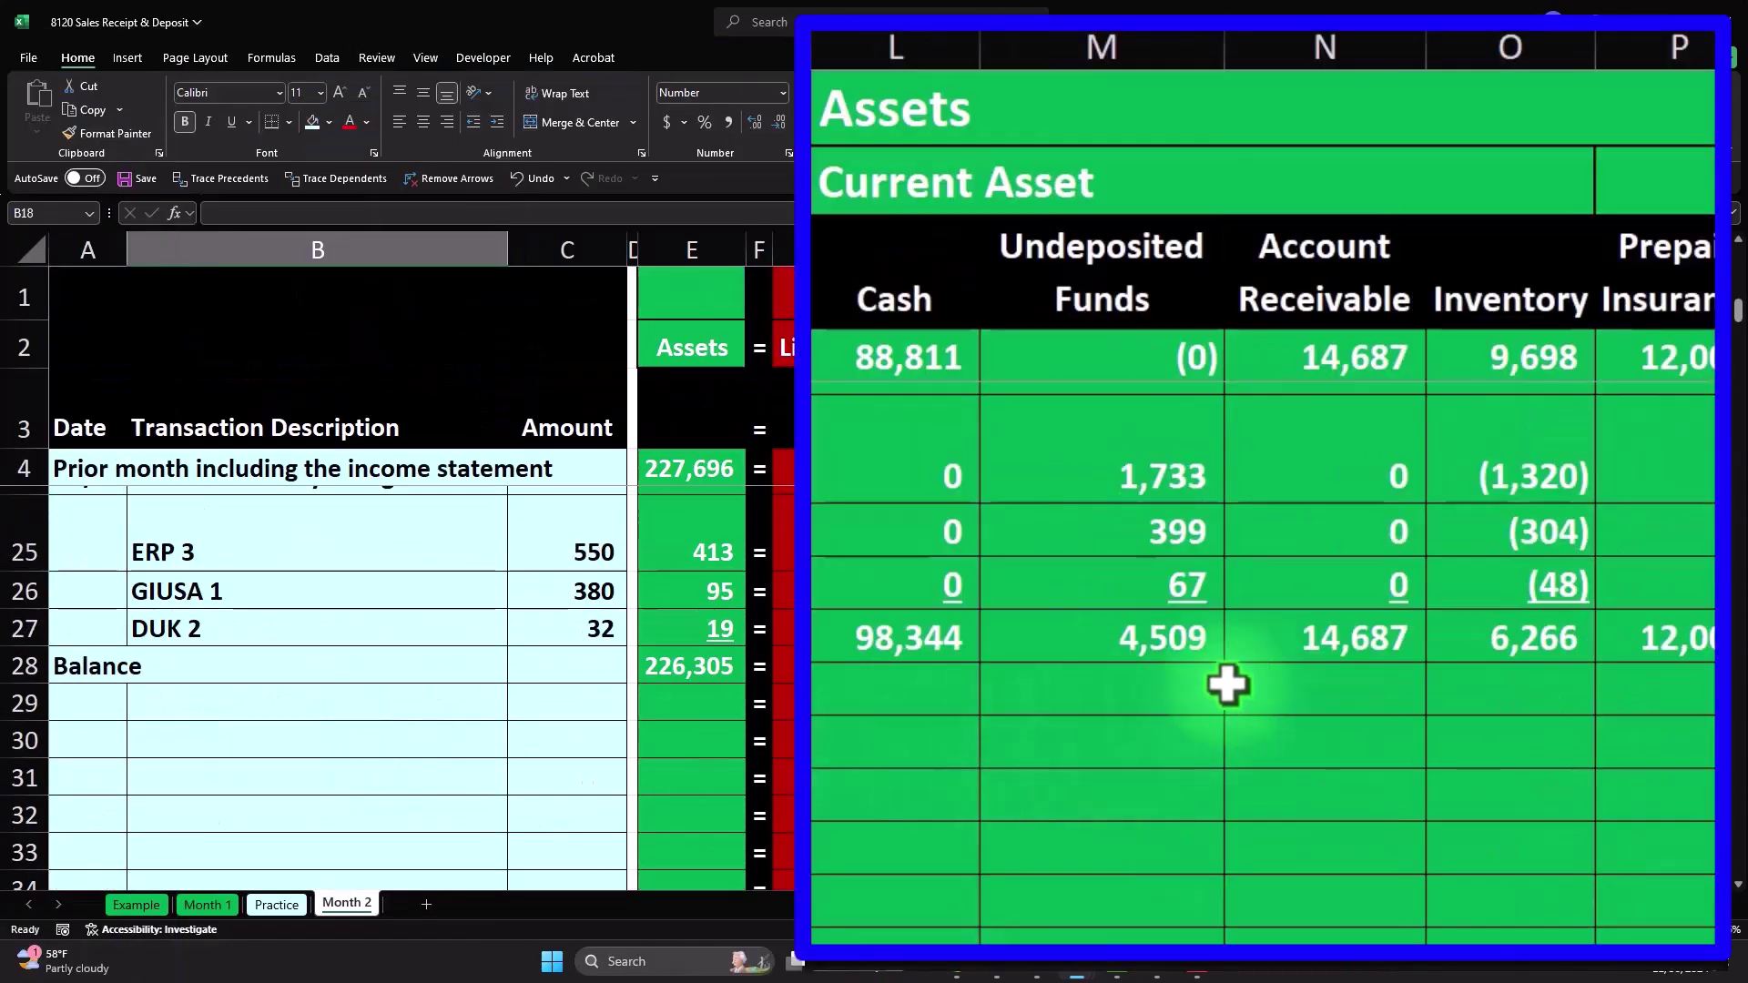
{"action": "left_click", "coordinate": [1171, 642]}
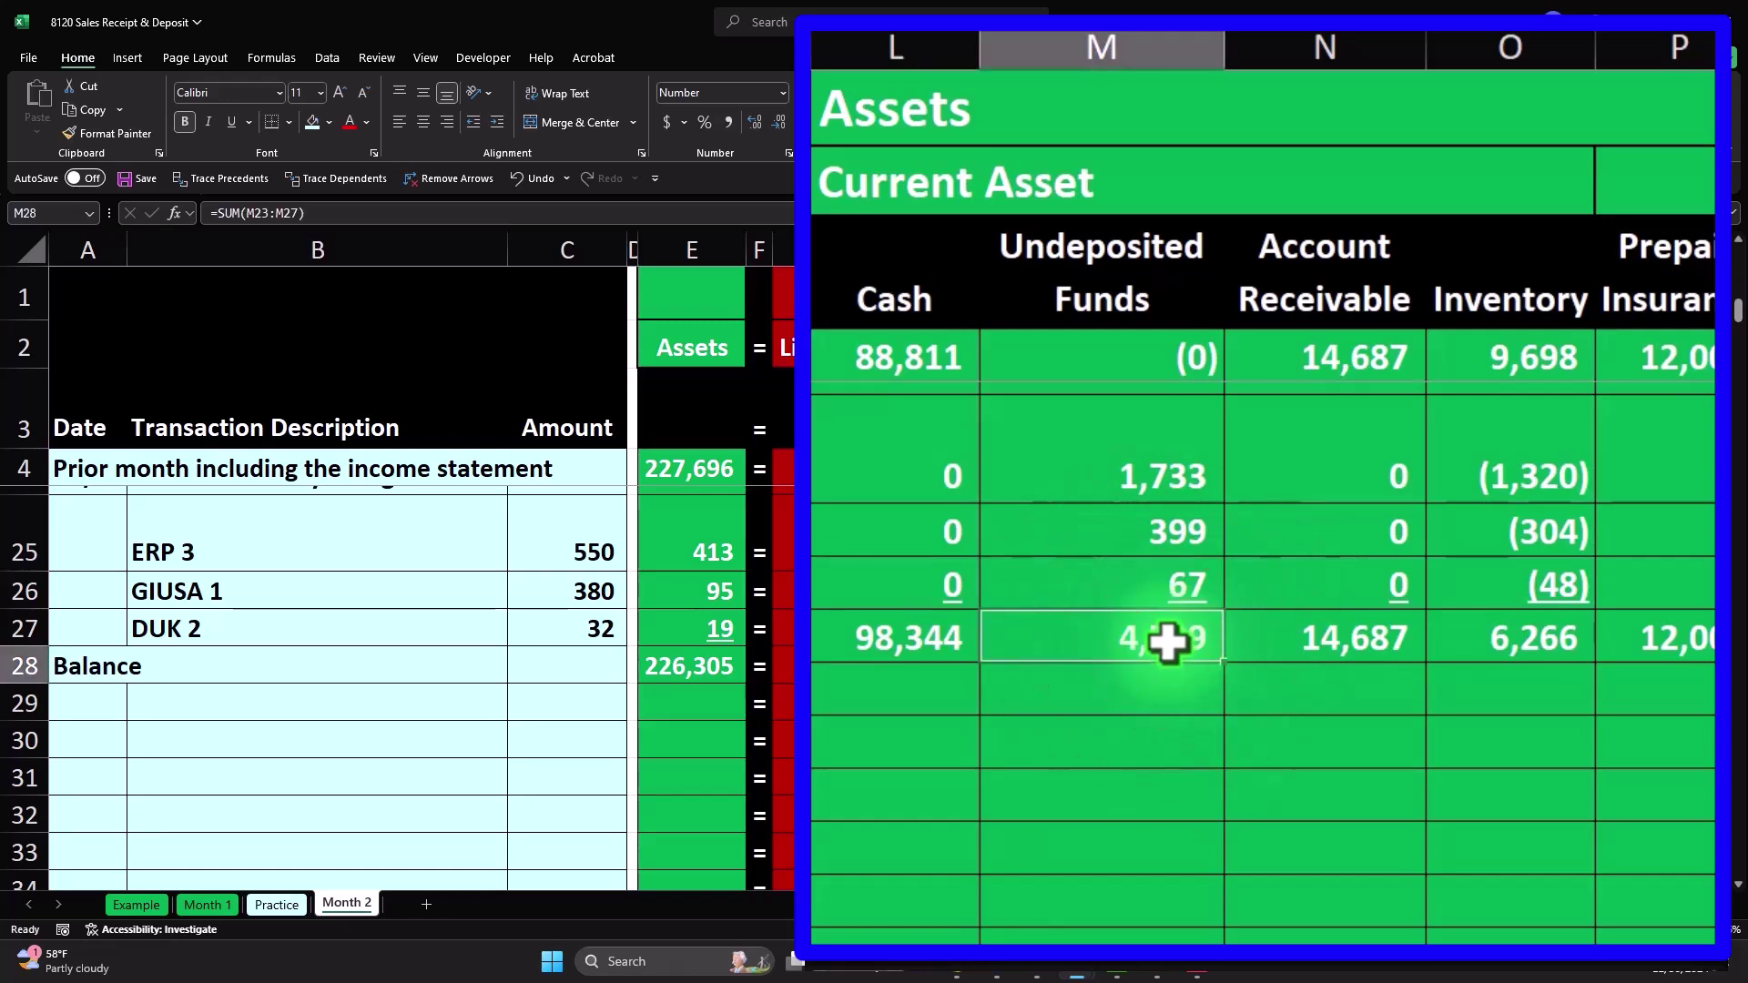
{"action": "scroll", "coordinate": [1167, 643], "scroll_direction": "up", "scroll_amount": 1}
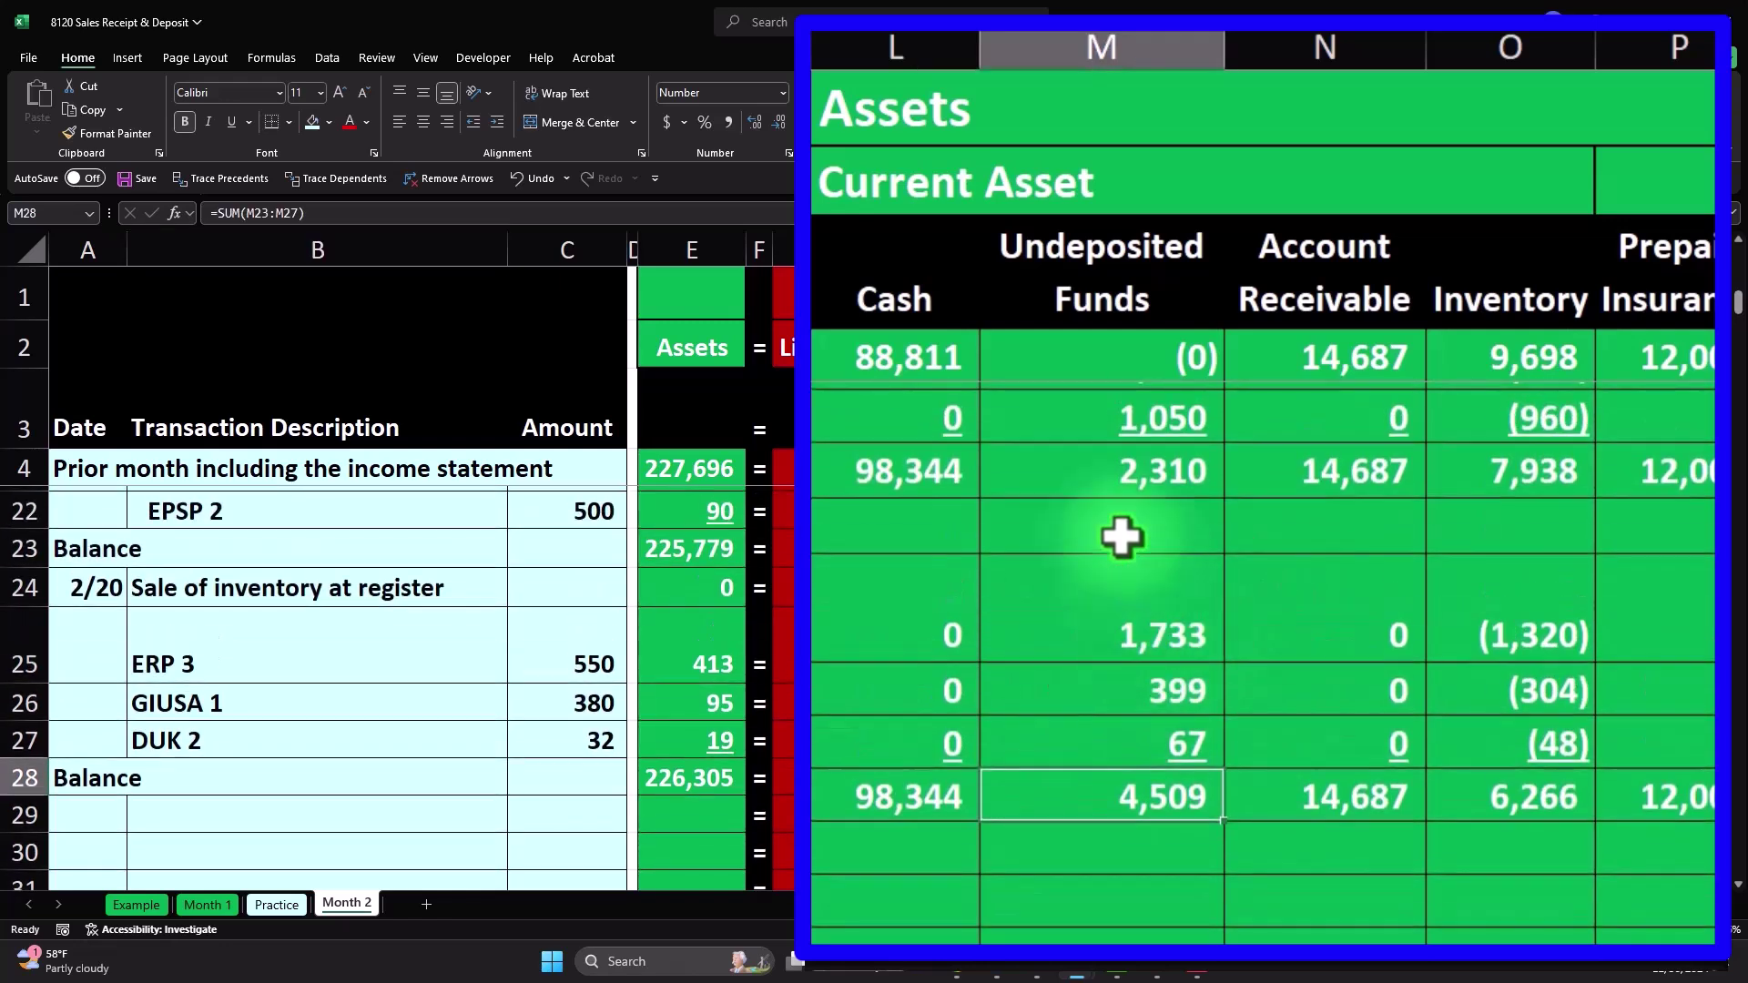
{"action": "left_click", "coordinate": [1119, 475]}
{"action": "left_click", "coordinate": [1156, 797]}
{"action": "left_click", "coordinate": [1132, 482]}
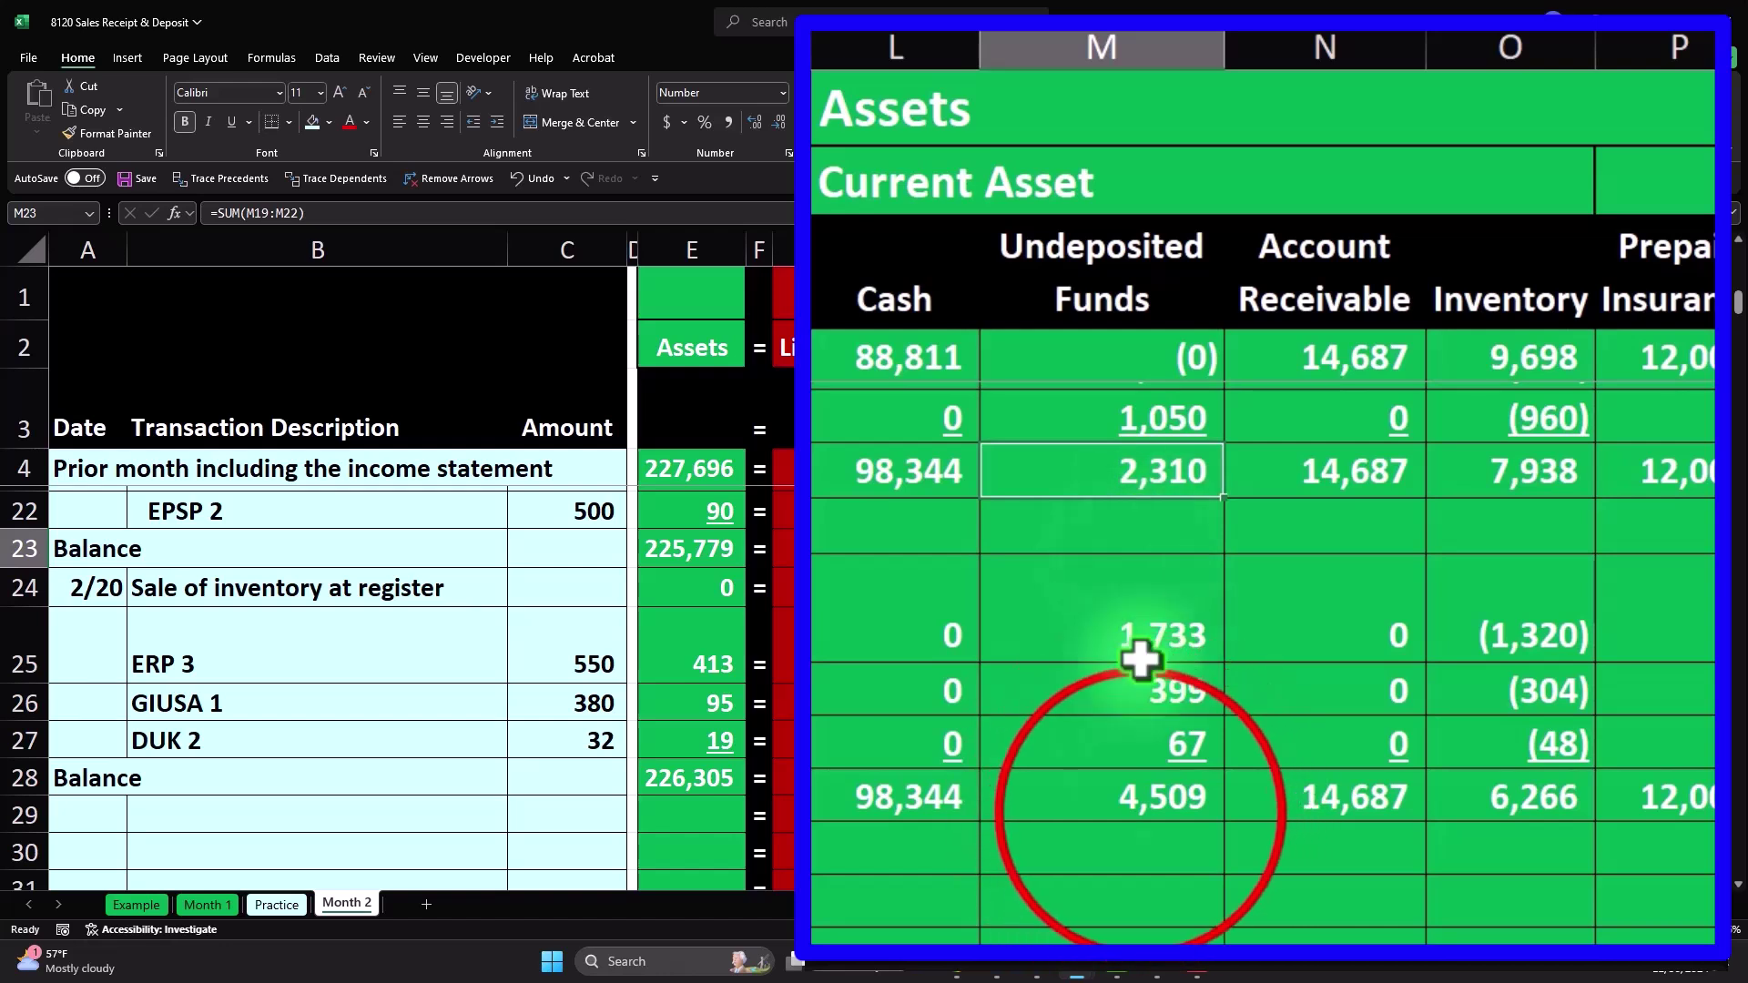
{"action": "left_click", "coordinate": [1141, 810]}
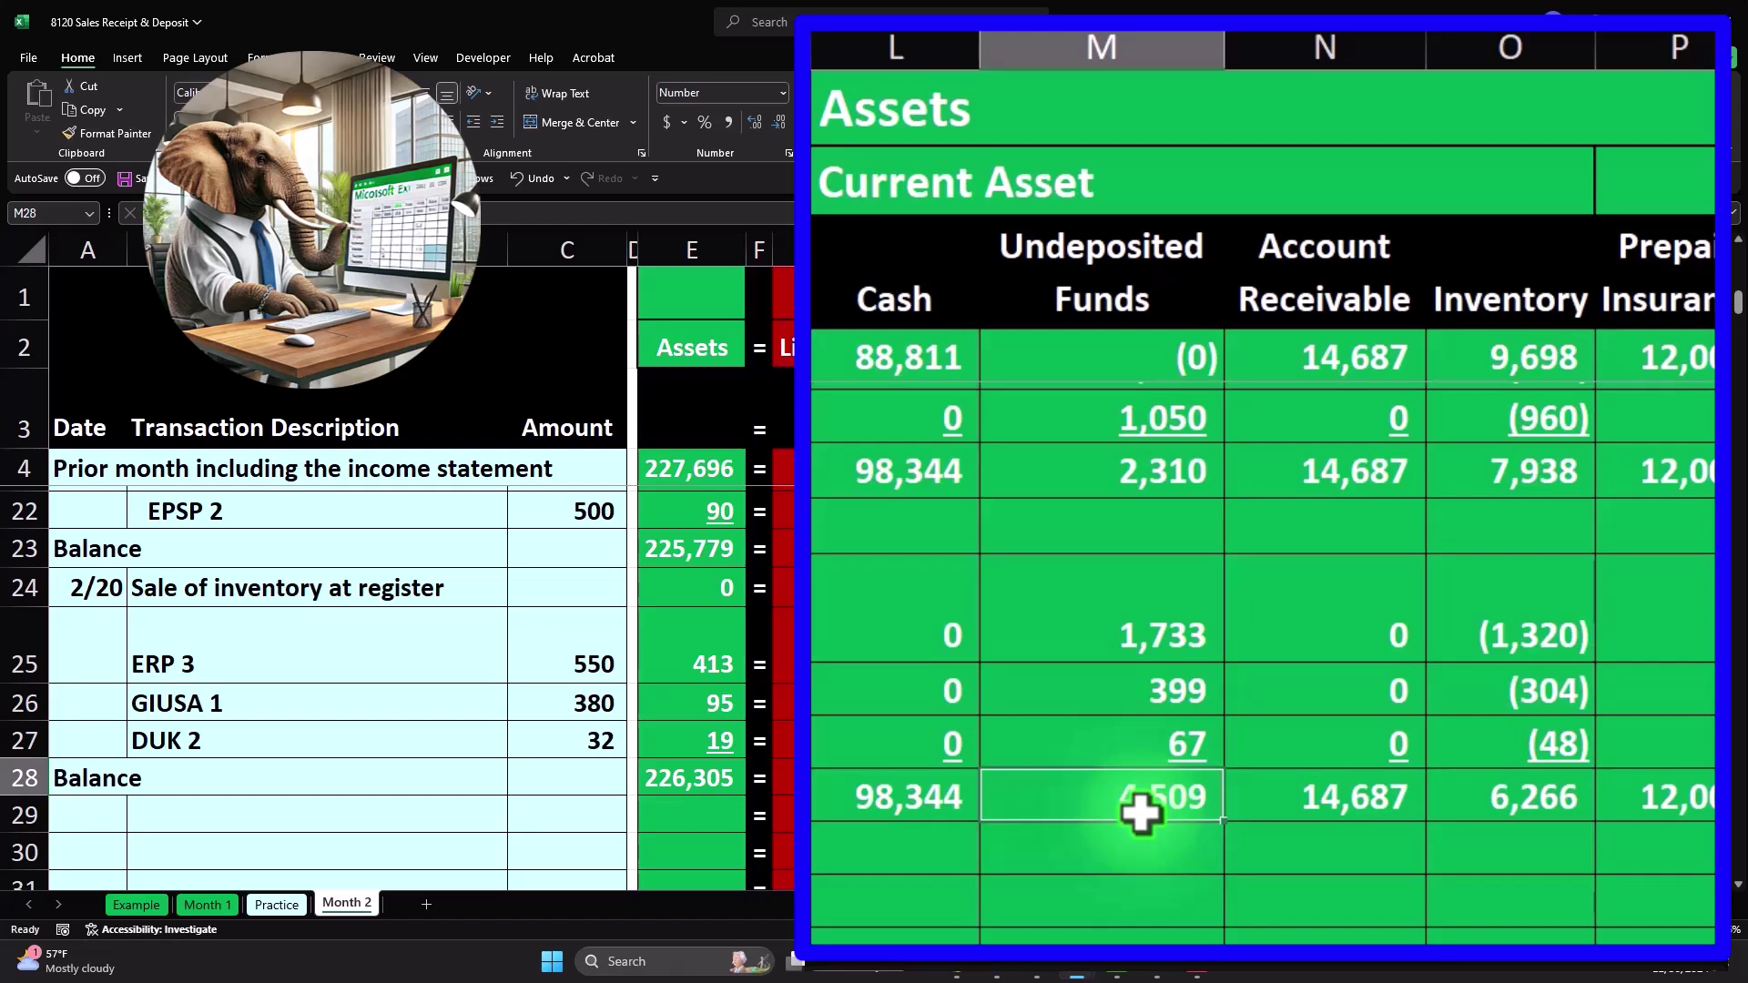
{"action": "left_click", "coordinate": [1127, 482]}
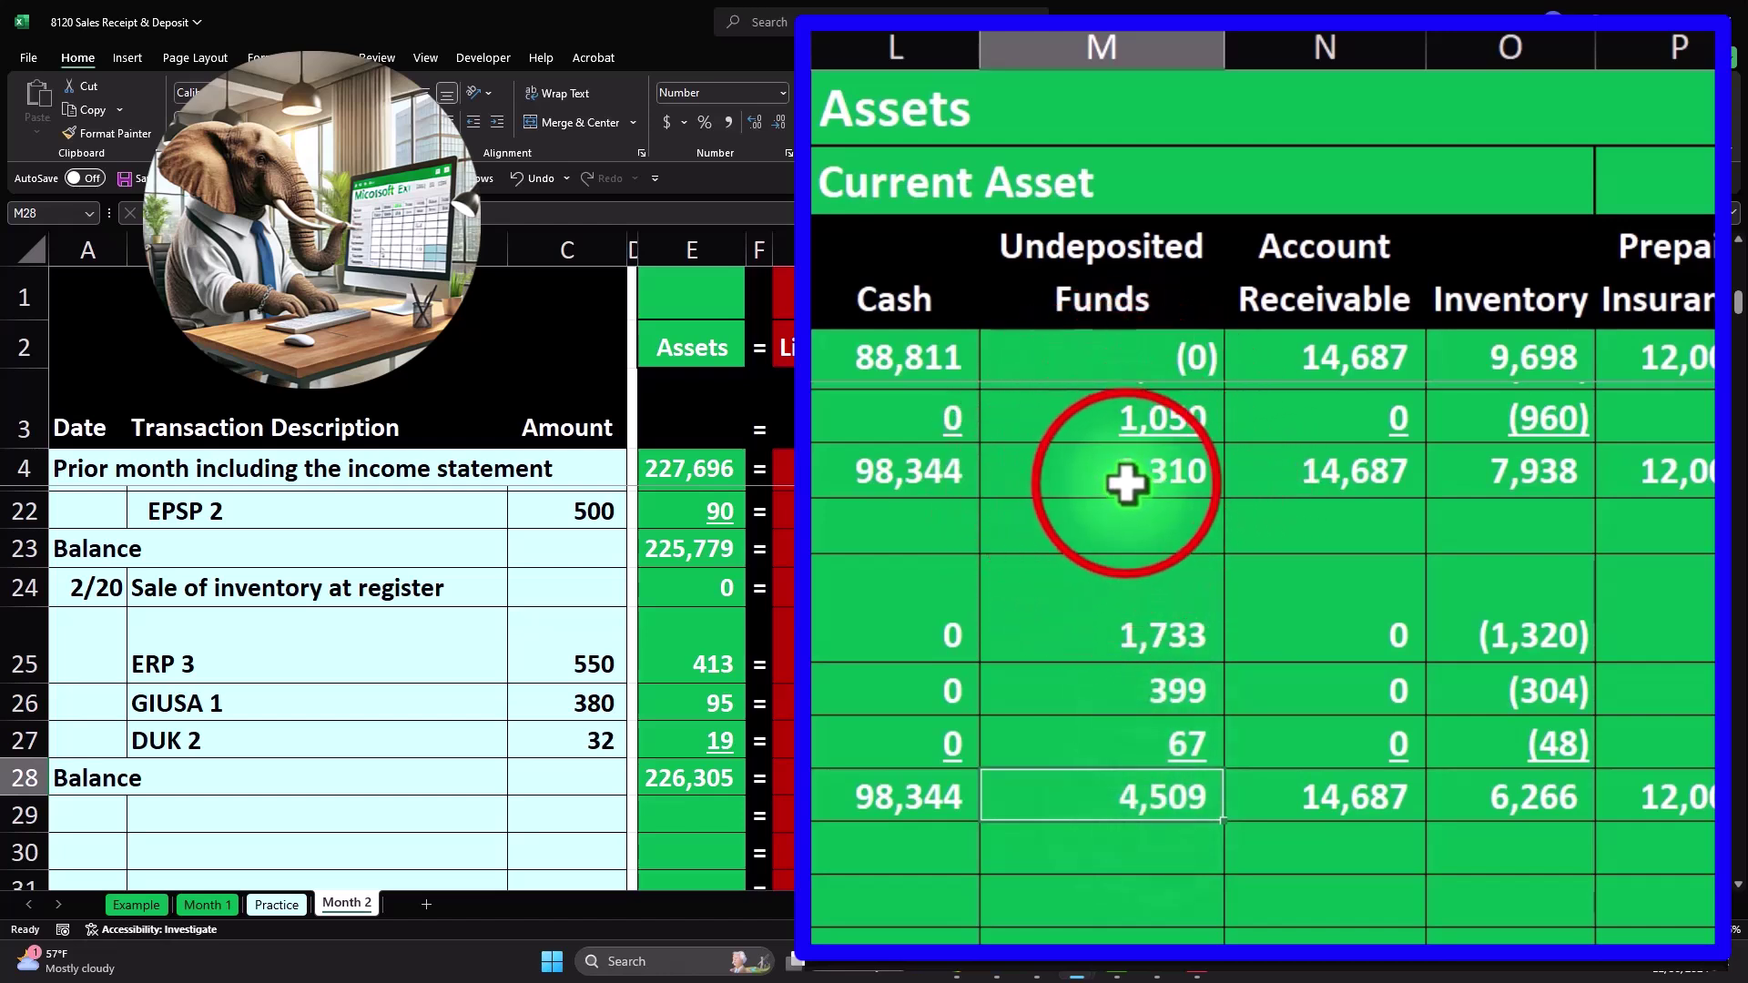
{"action": "left_click", "coordinate": [1138, 794]}
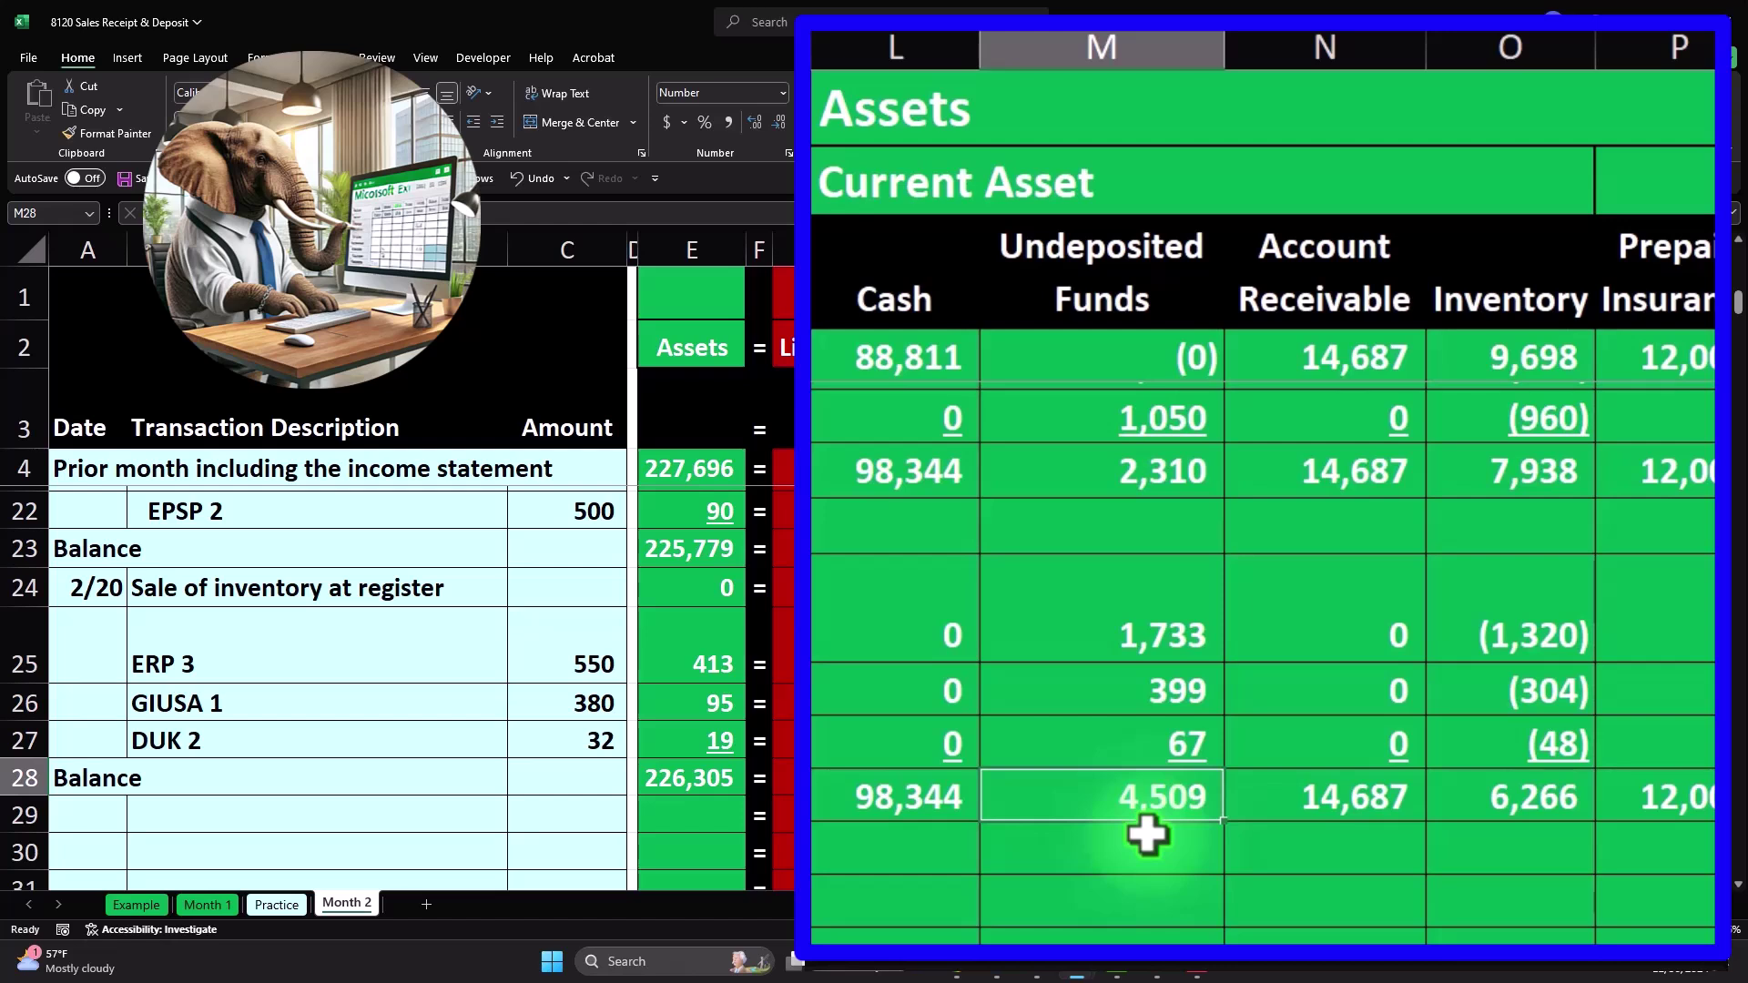
{"action": "left_click", "coordinate": [1104, 476]}
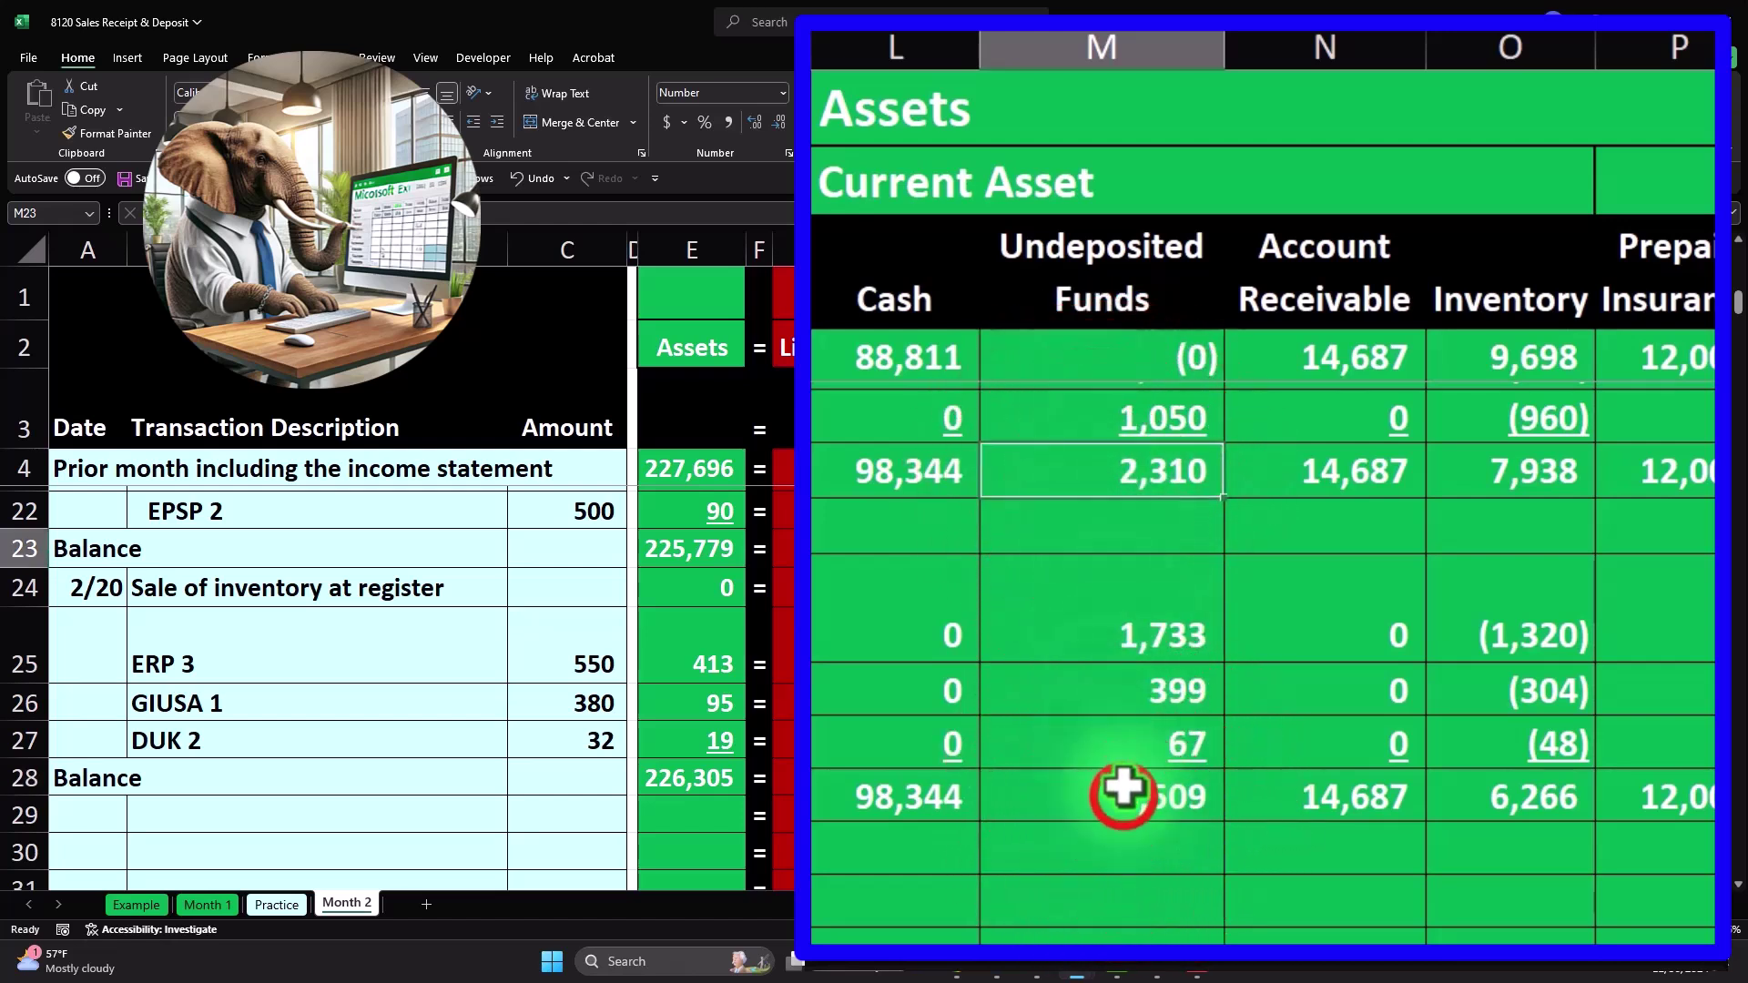
{"action": "left_click", "coordinate": [1123, 792], "text": "ctrl"}
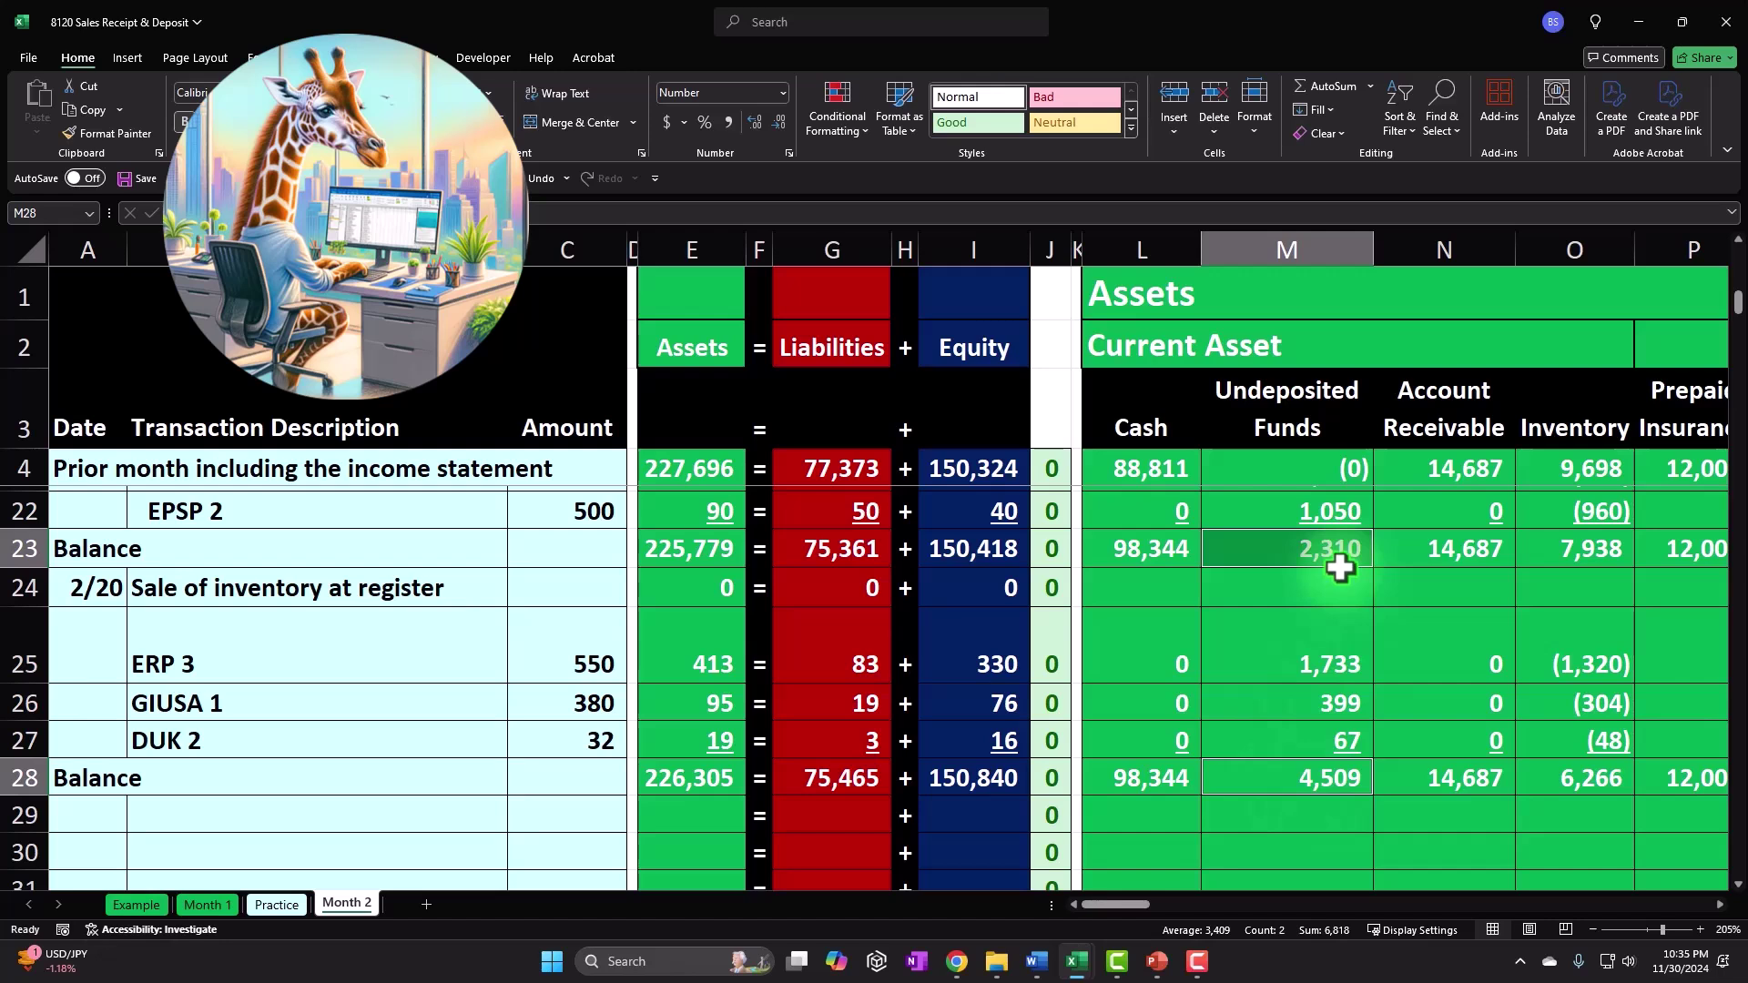
{"action": "left_click", "coordinate": [1148, 818]}
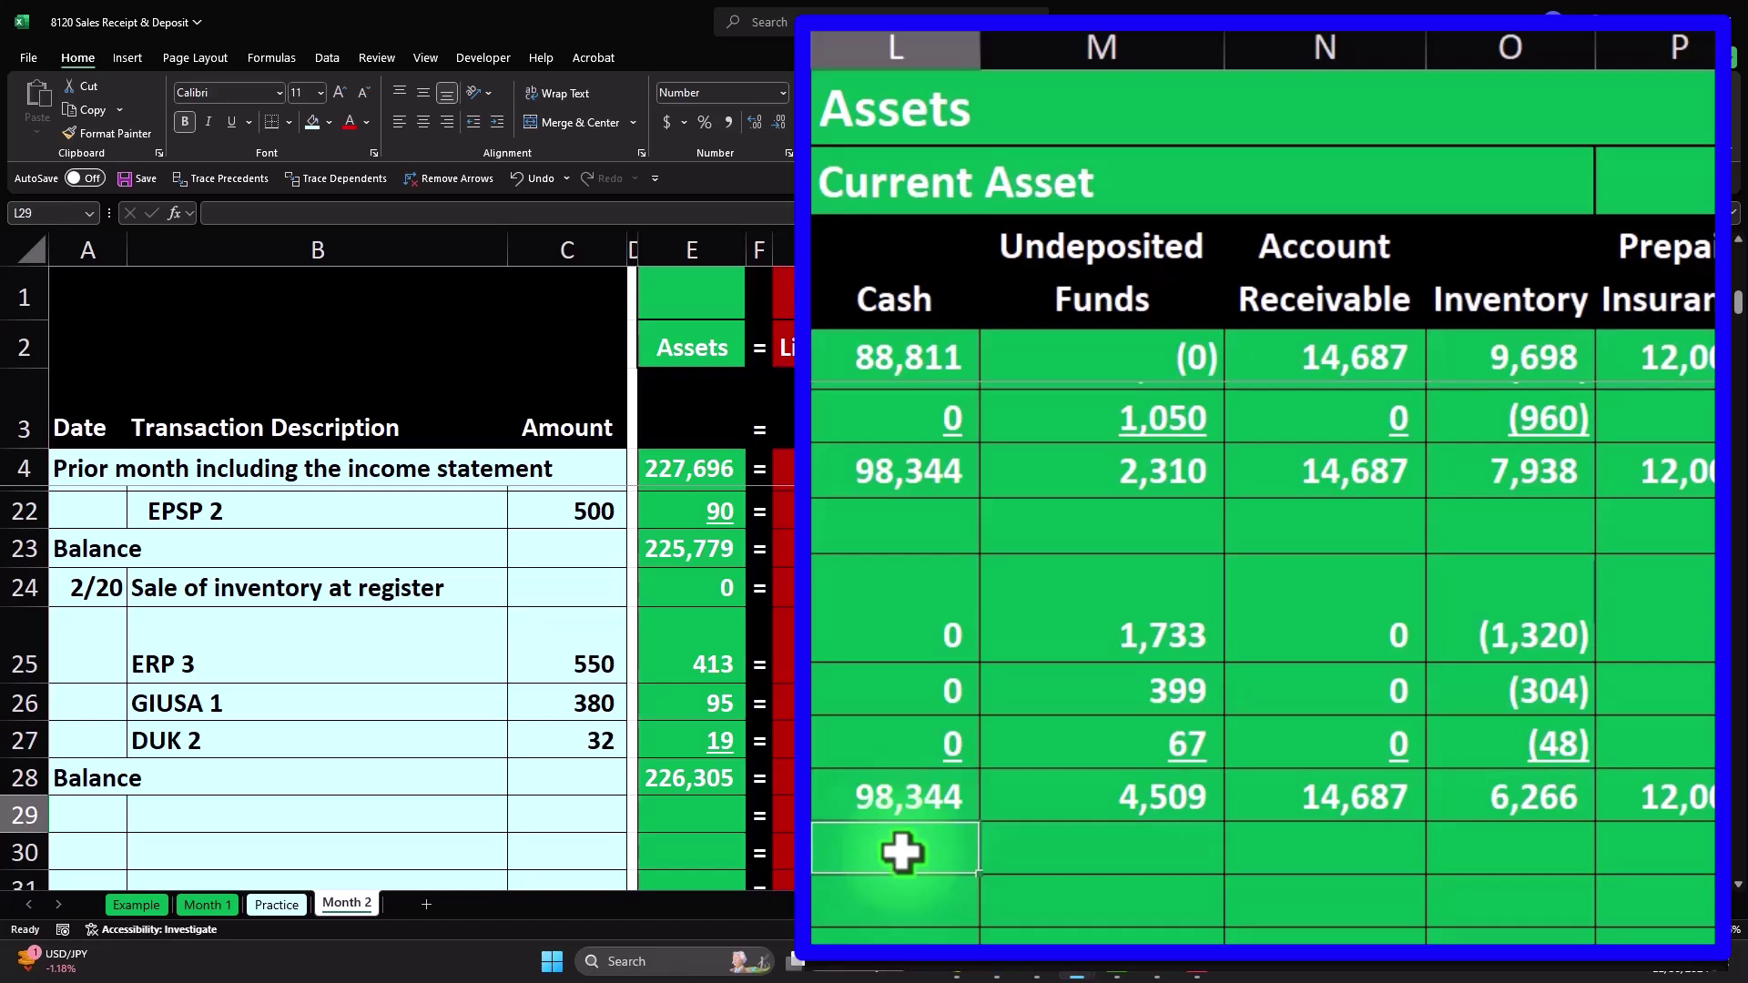
{"action": "left_click", "coordinate": [1010, 805]}
{"action": "left_click", "coordinate": [1073, 478]}
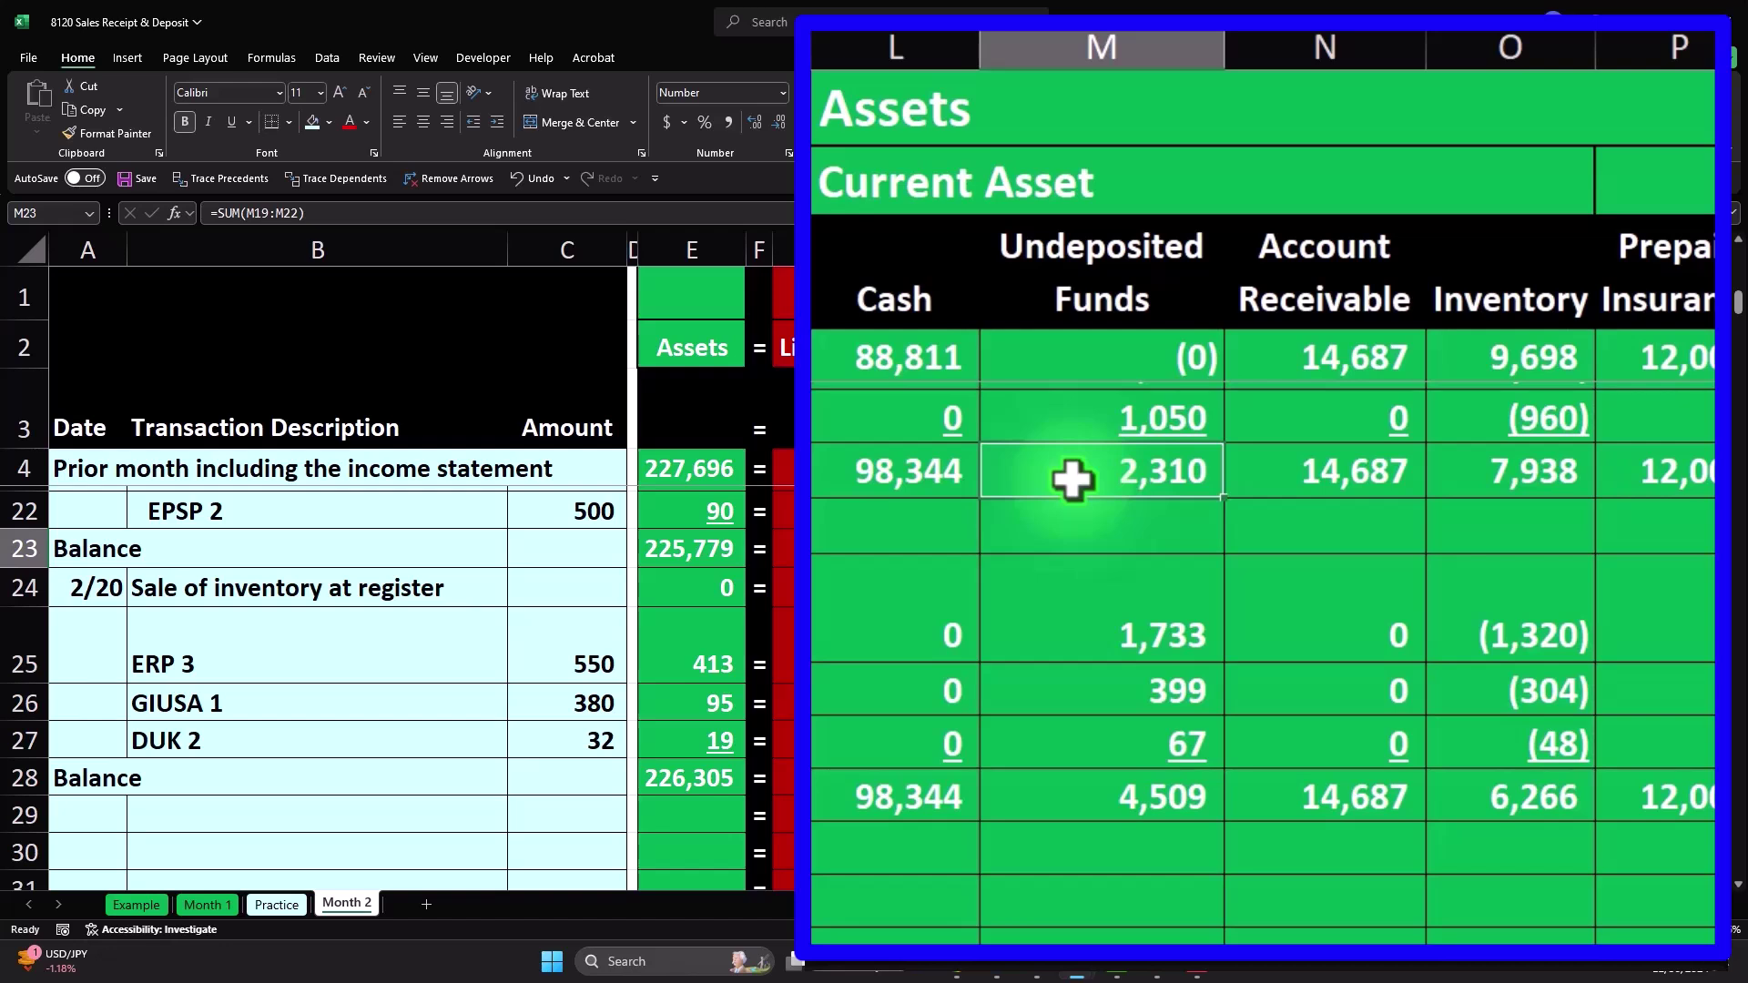
Step: Date the new transaction in A29 with the formula =A24, reusing the 2/20 sale date
{"action": "left_click", "coordinate": [988, 851]}
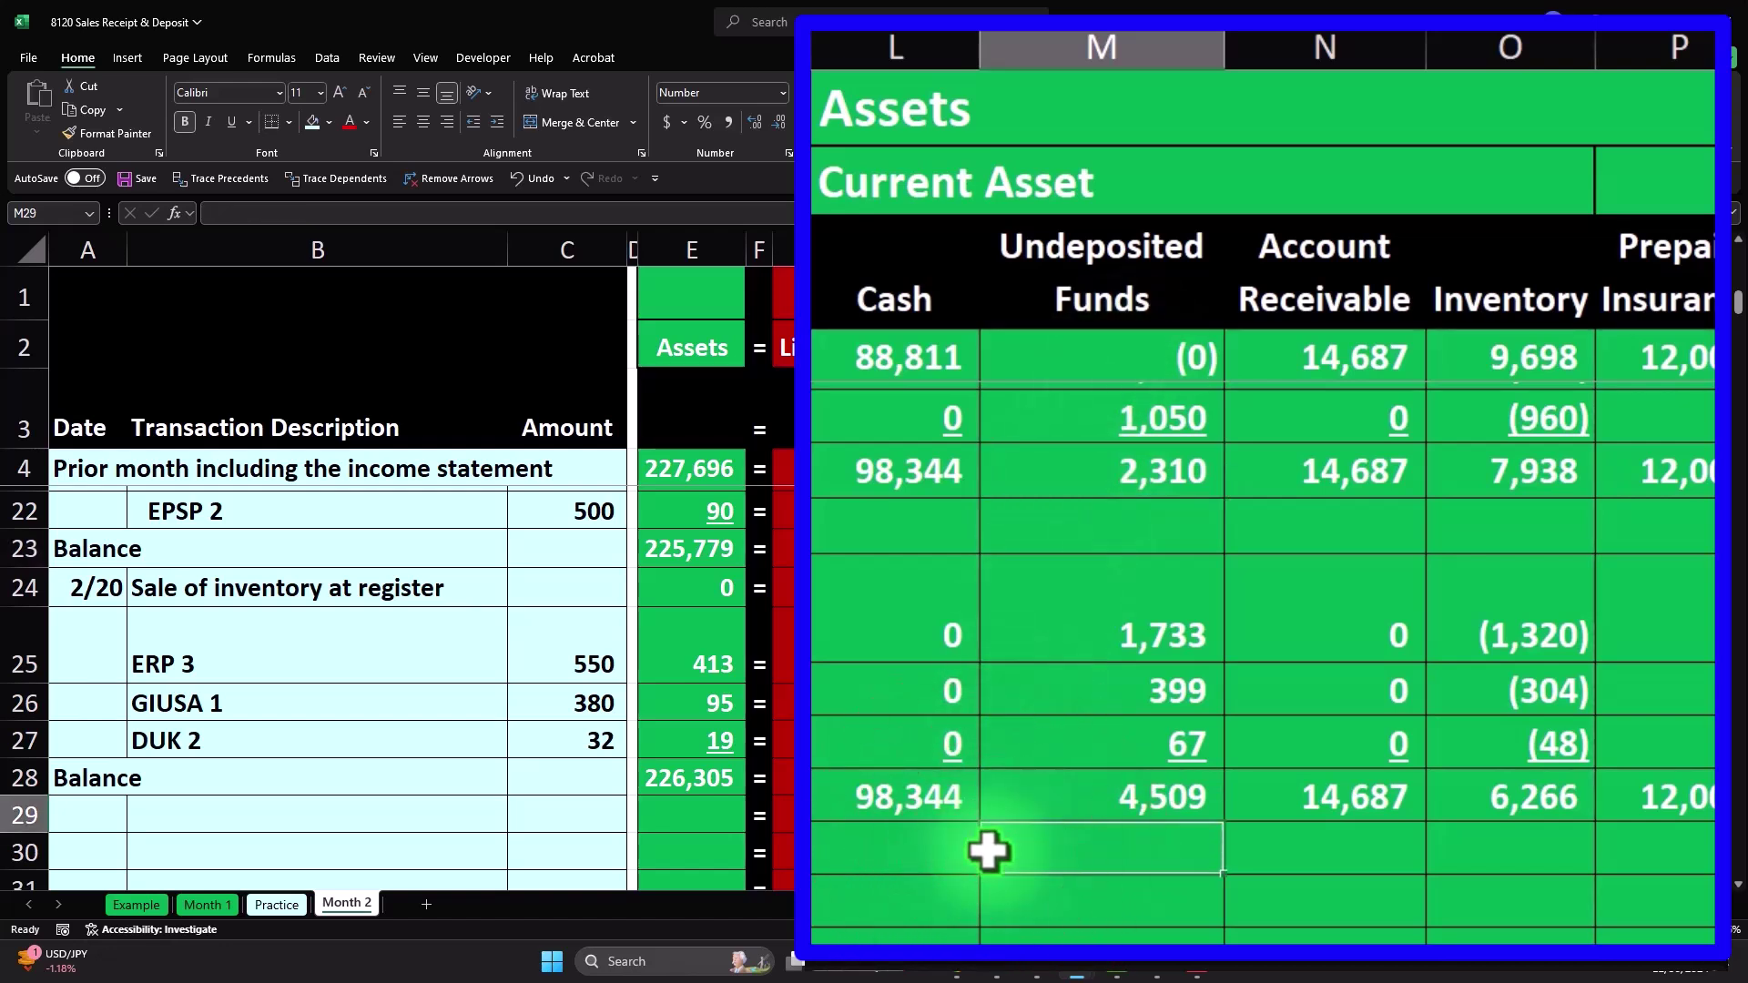
{"action": "key", "text": "Home"}
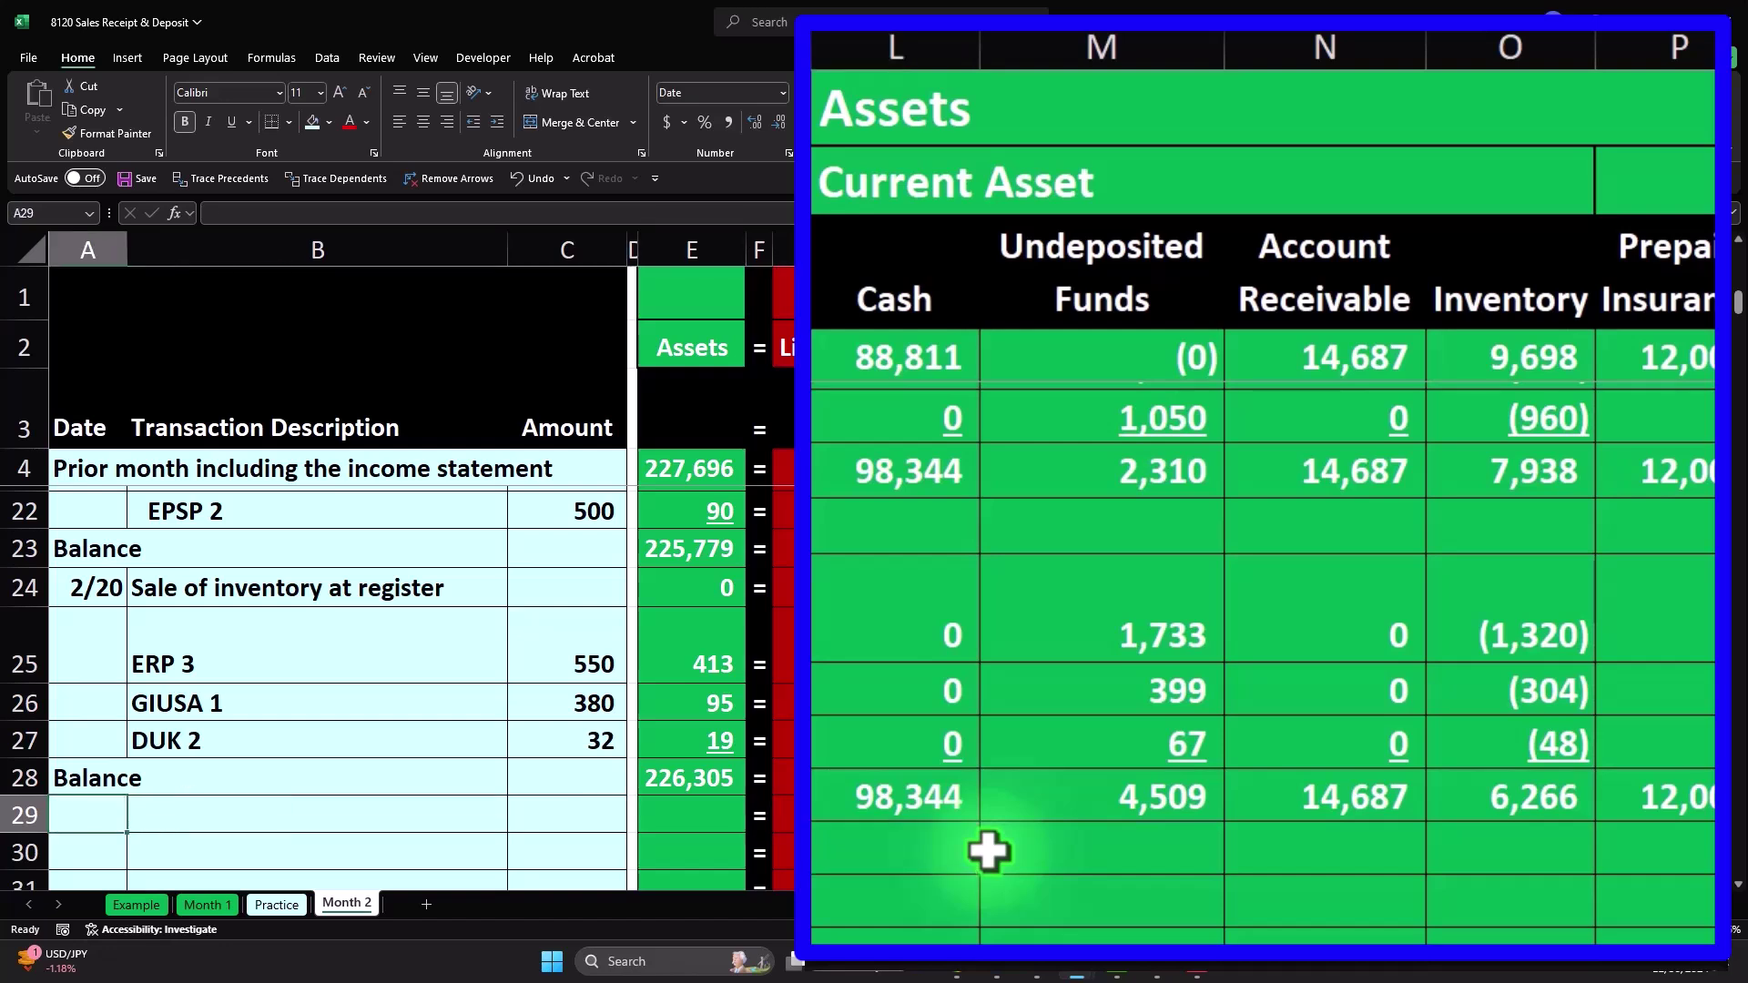
{"action": "type", "text": "="}
{"action": "key", "text": "Up"}
{"action": "key", "text": "Up"}
{"action": "key", "text": "Up"}
{"action": "key", "text": "Up"}
{"action": "key", "text": "Up"}
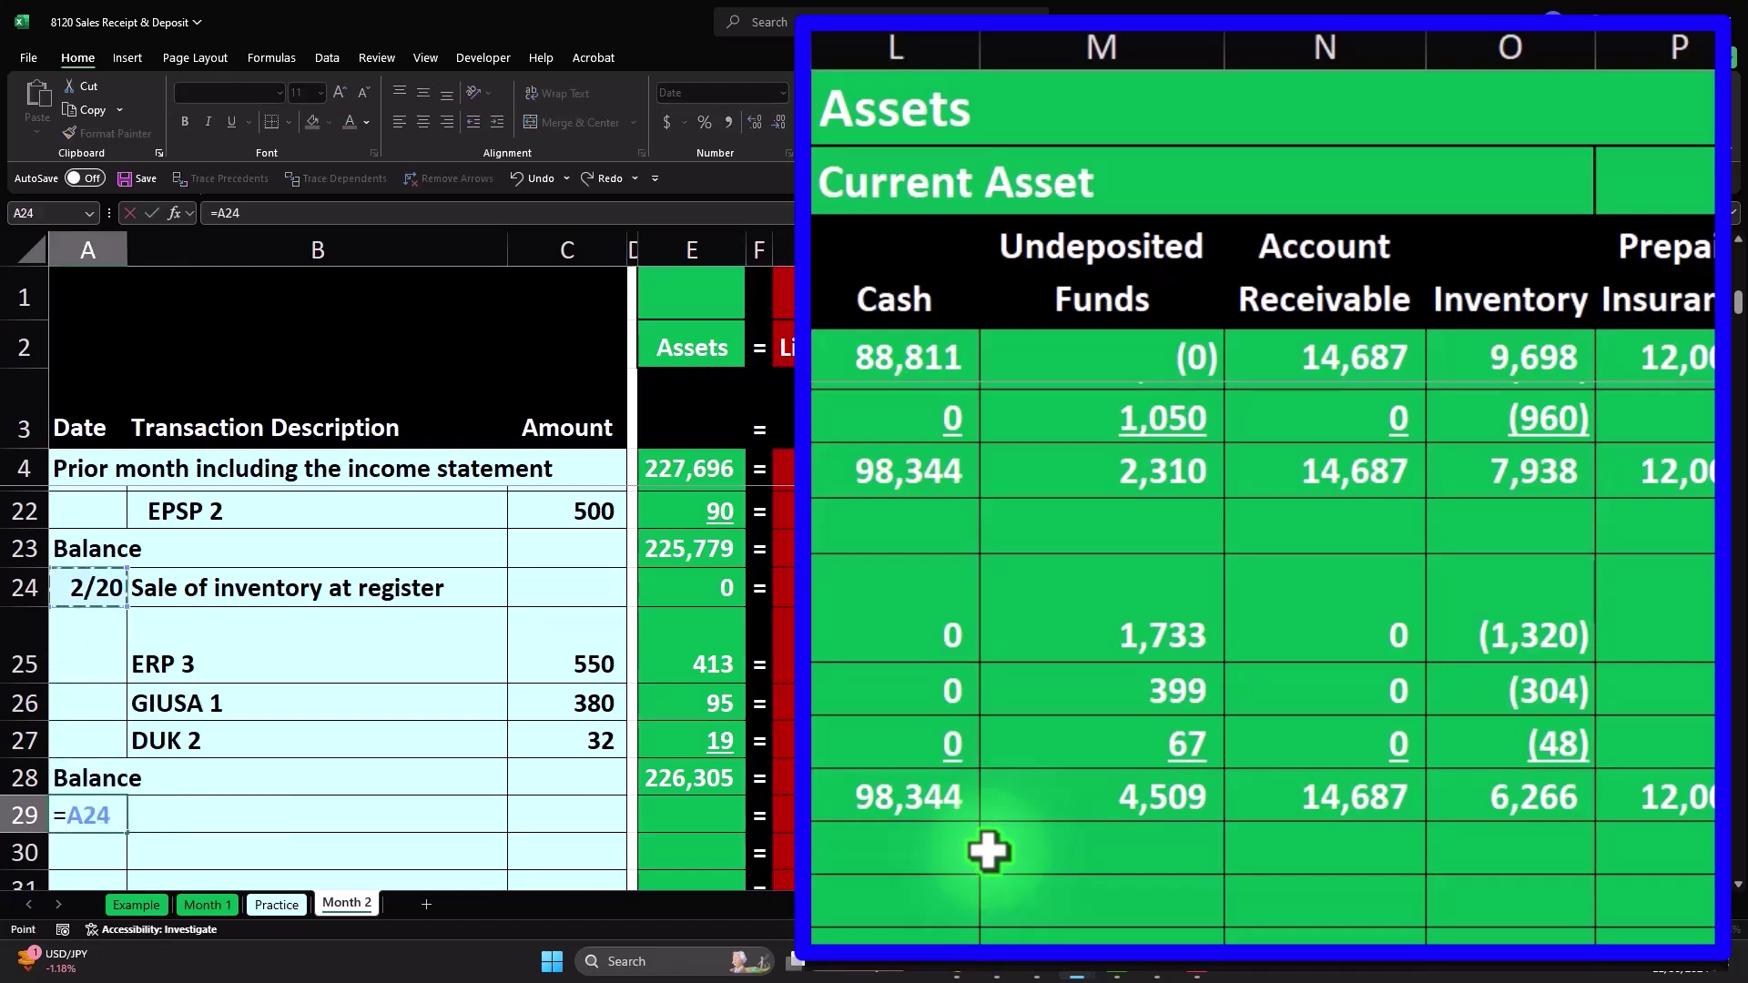
{"action": "key", "text": "Tab"}
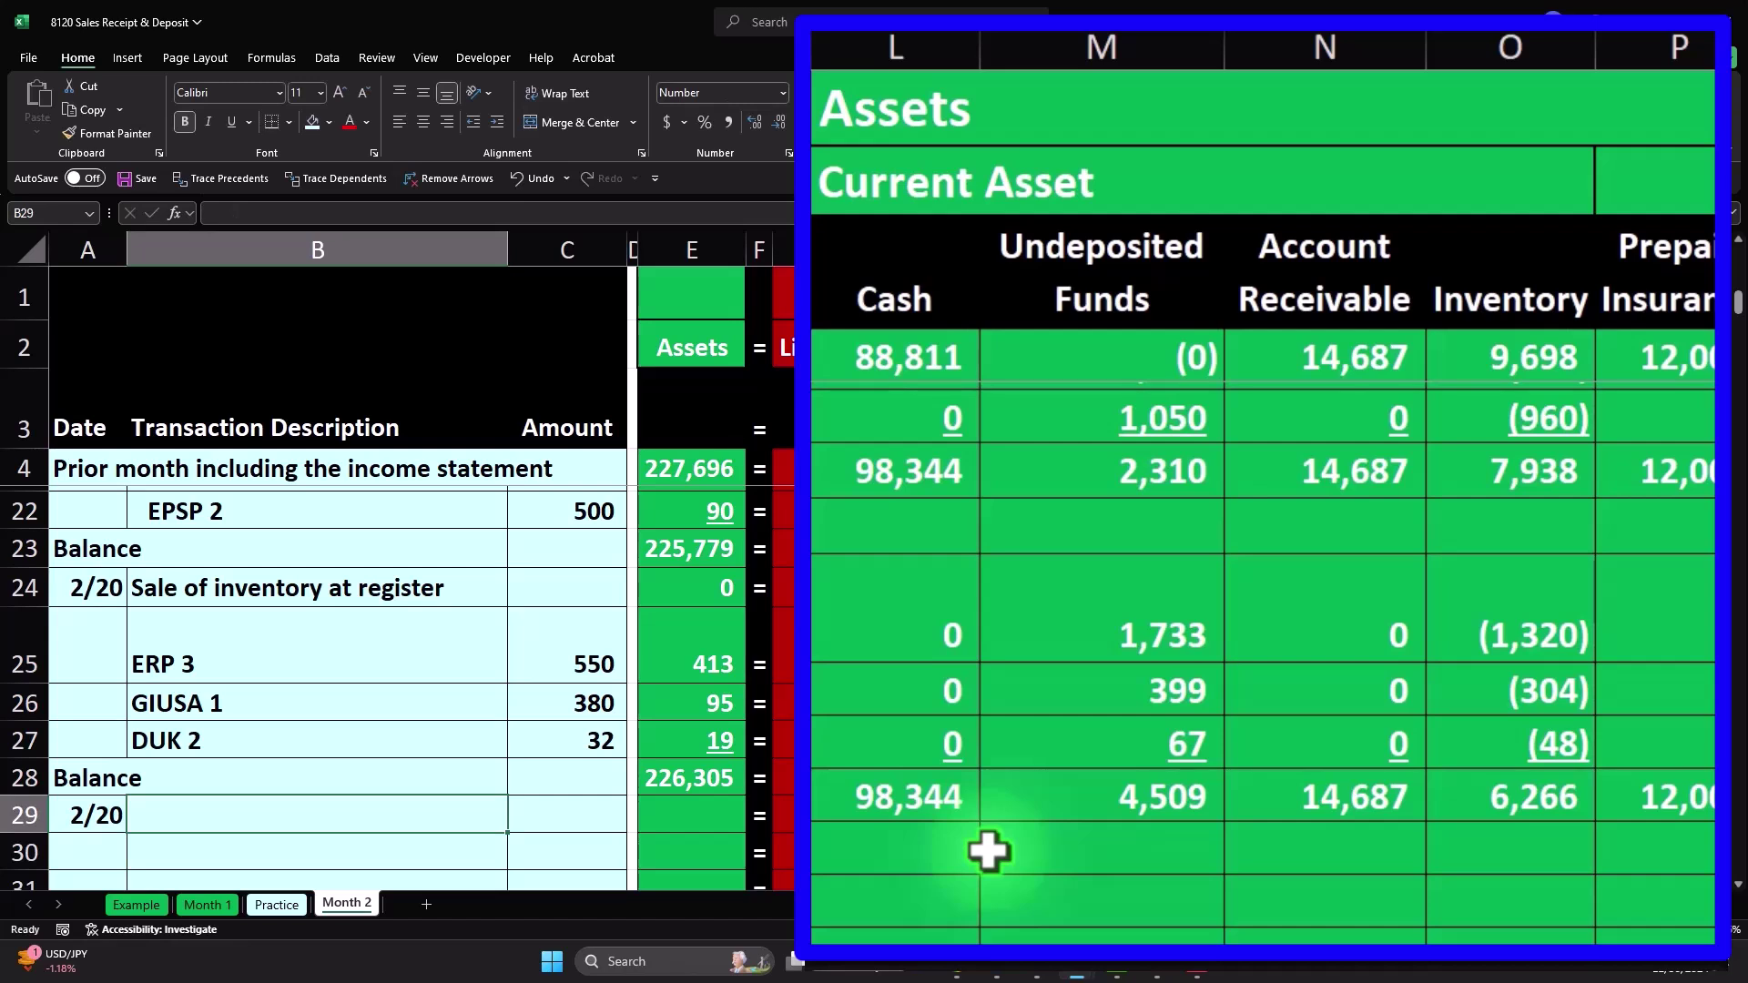
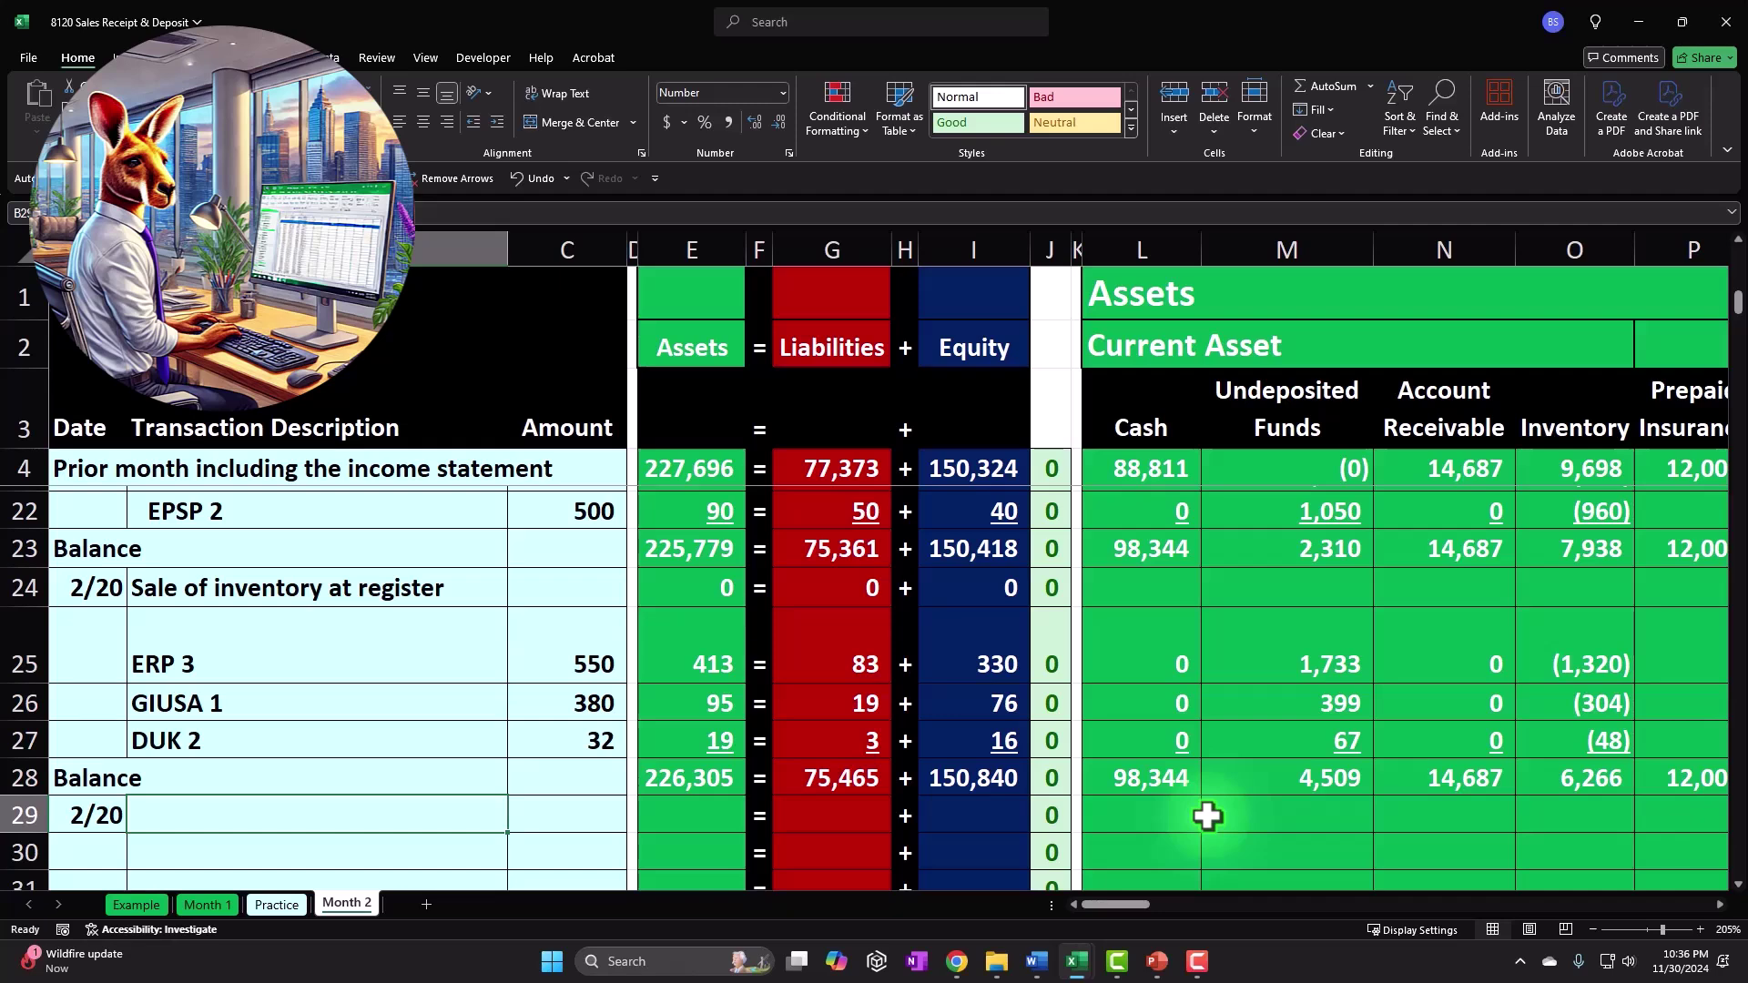
Step: Enter the transaction description "Deposit from clearing to checking" in B29
{"action": "scroll", "coordinate": [1208, 817], "scroll_direction": "down", "scroll_amount": 1}
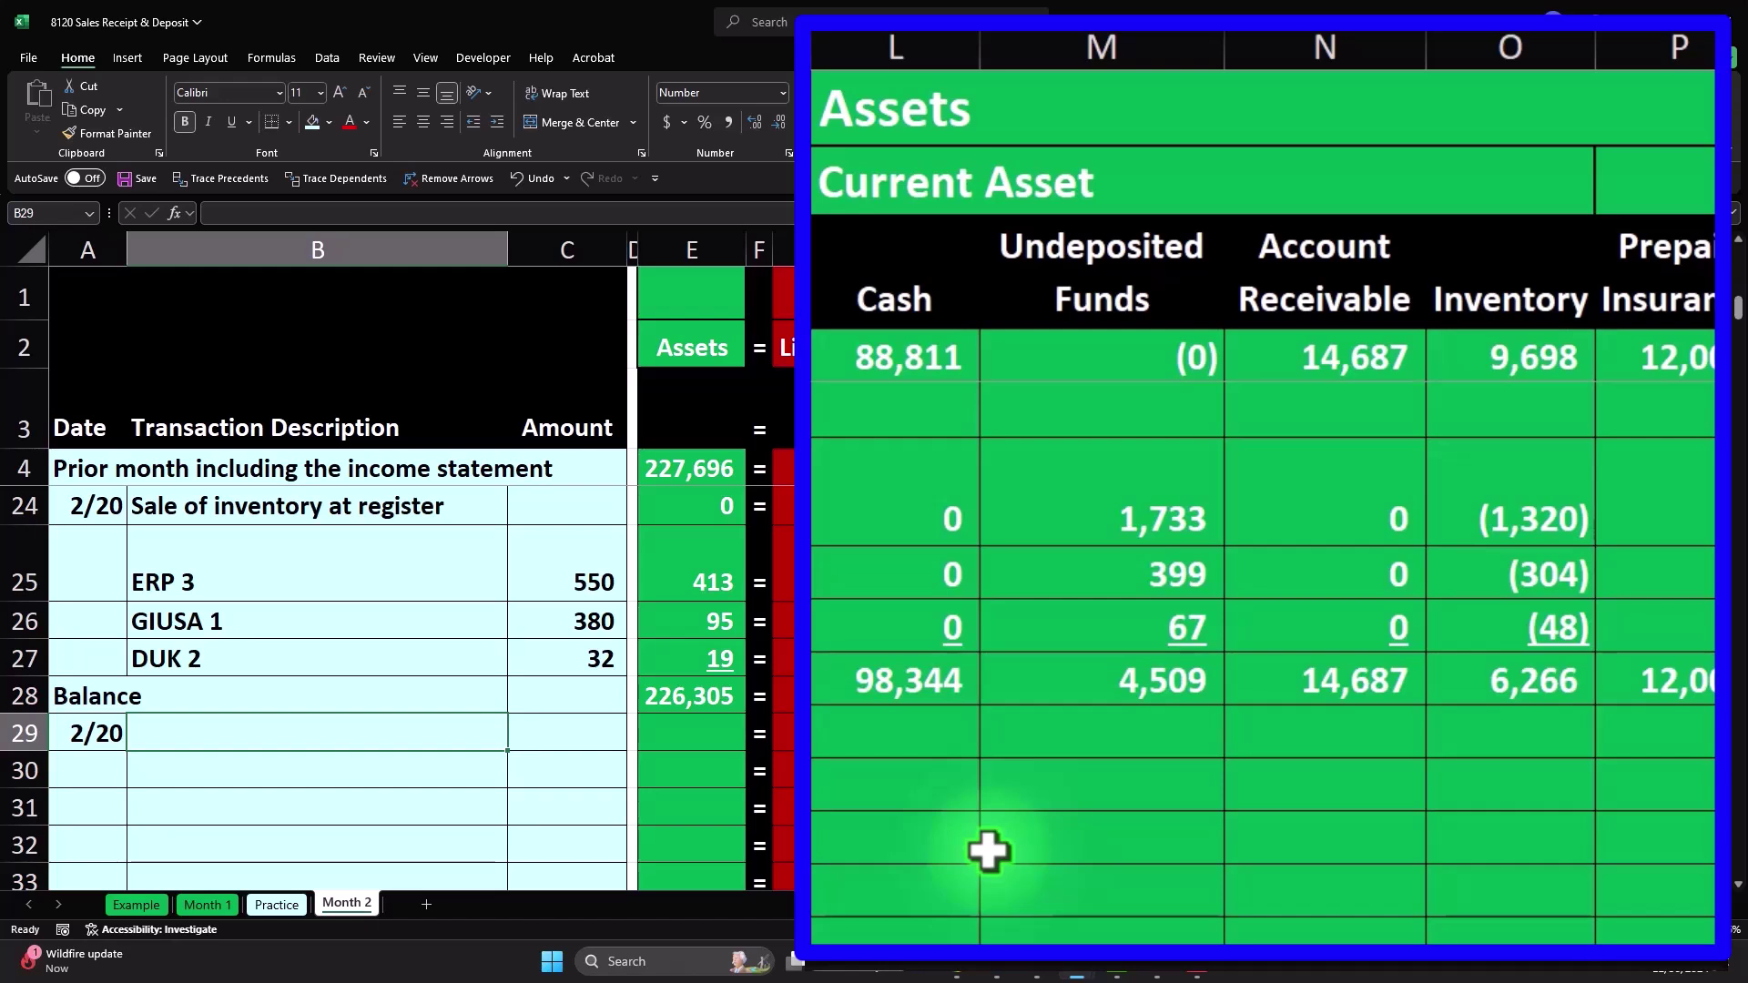
{"action": "type", "text": "Dep"}
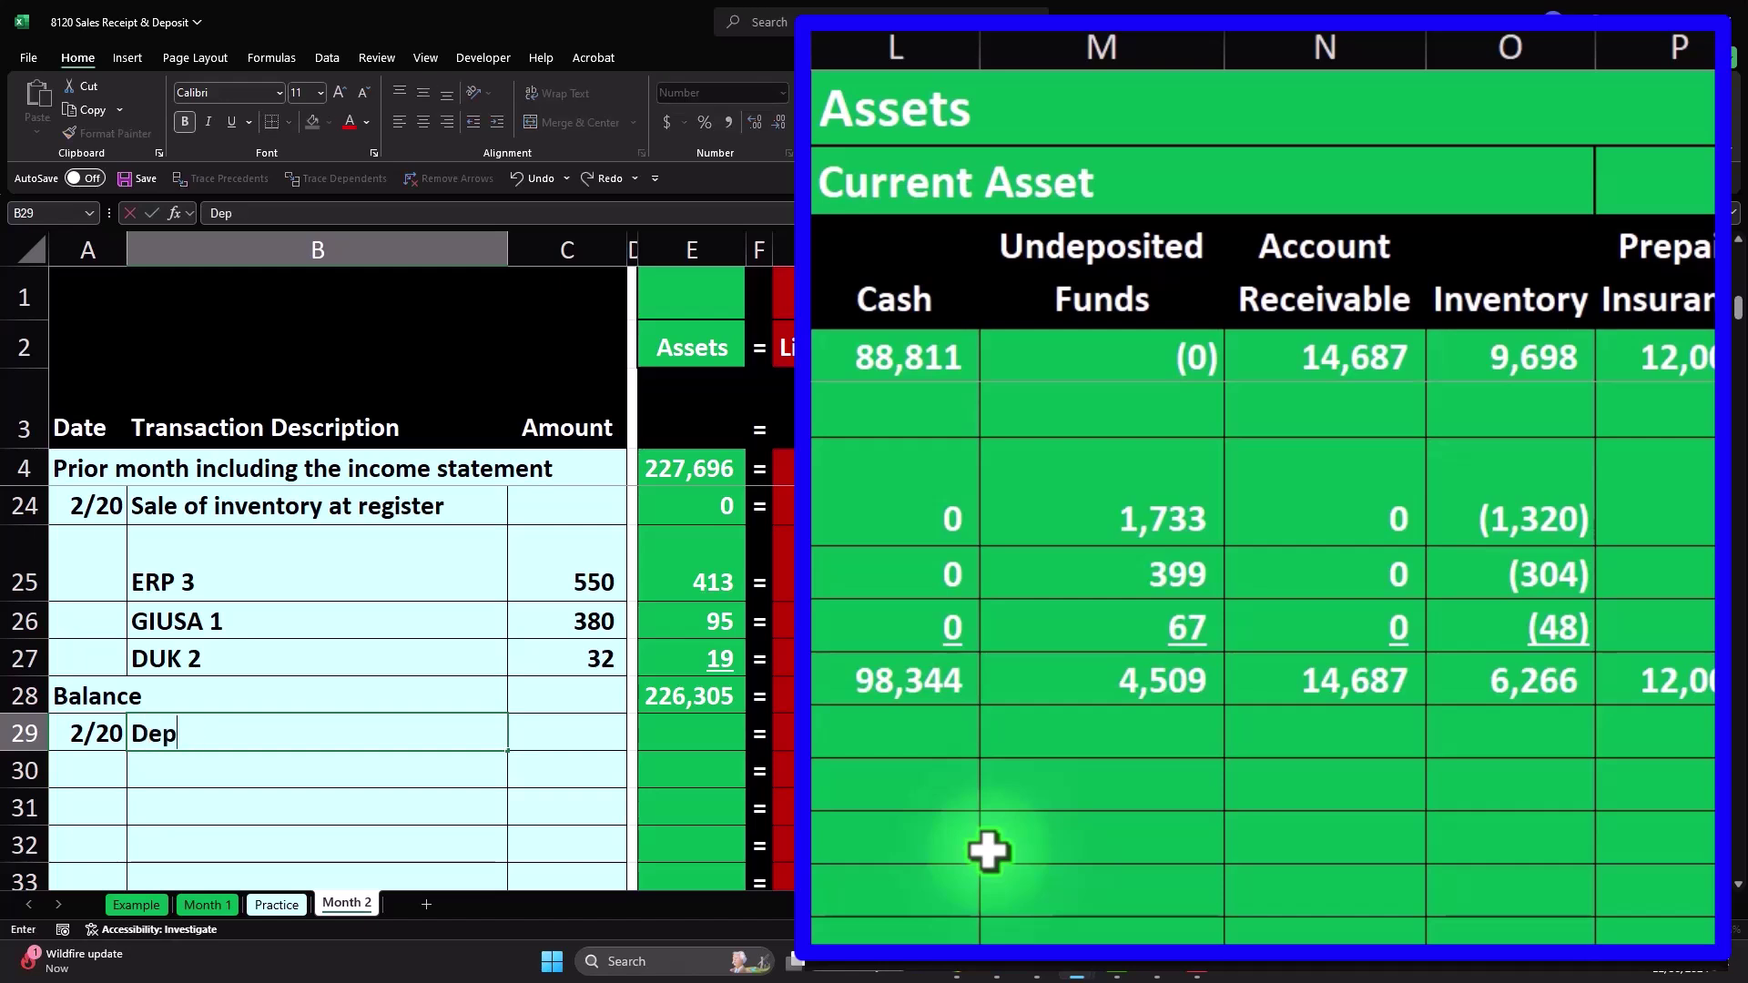
{"action": "type", "text": "ostie"}
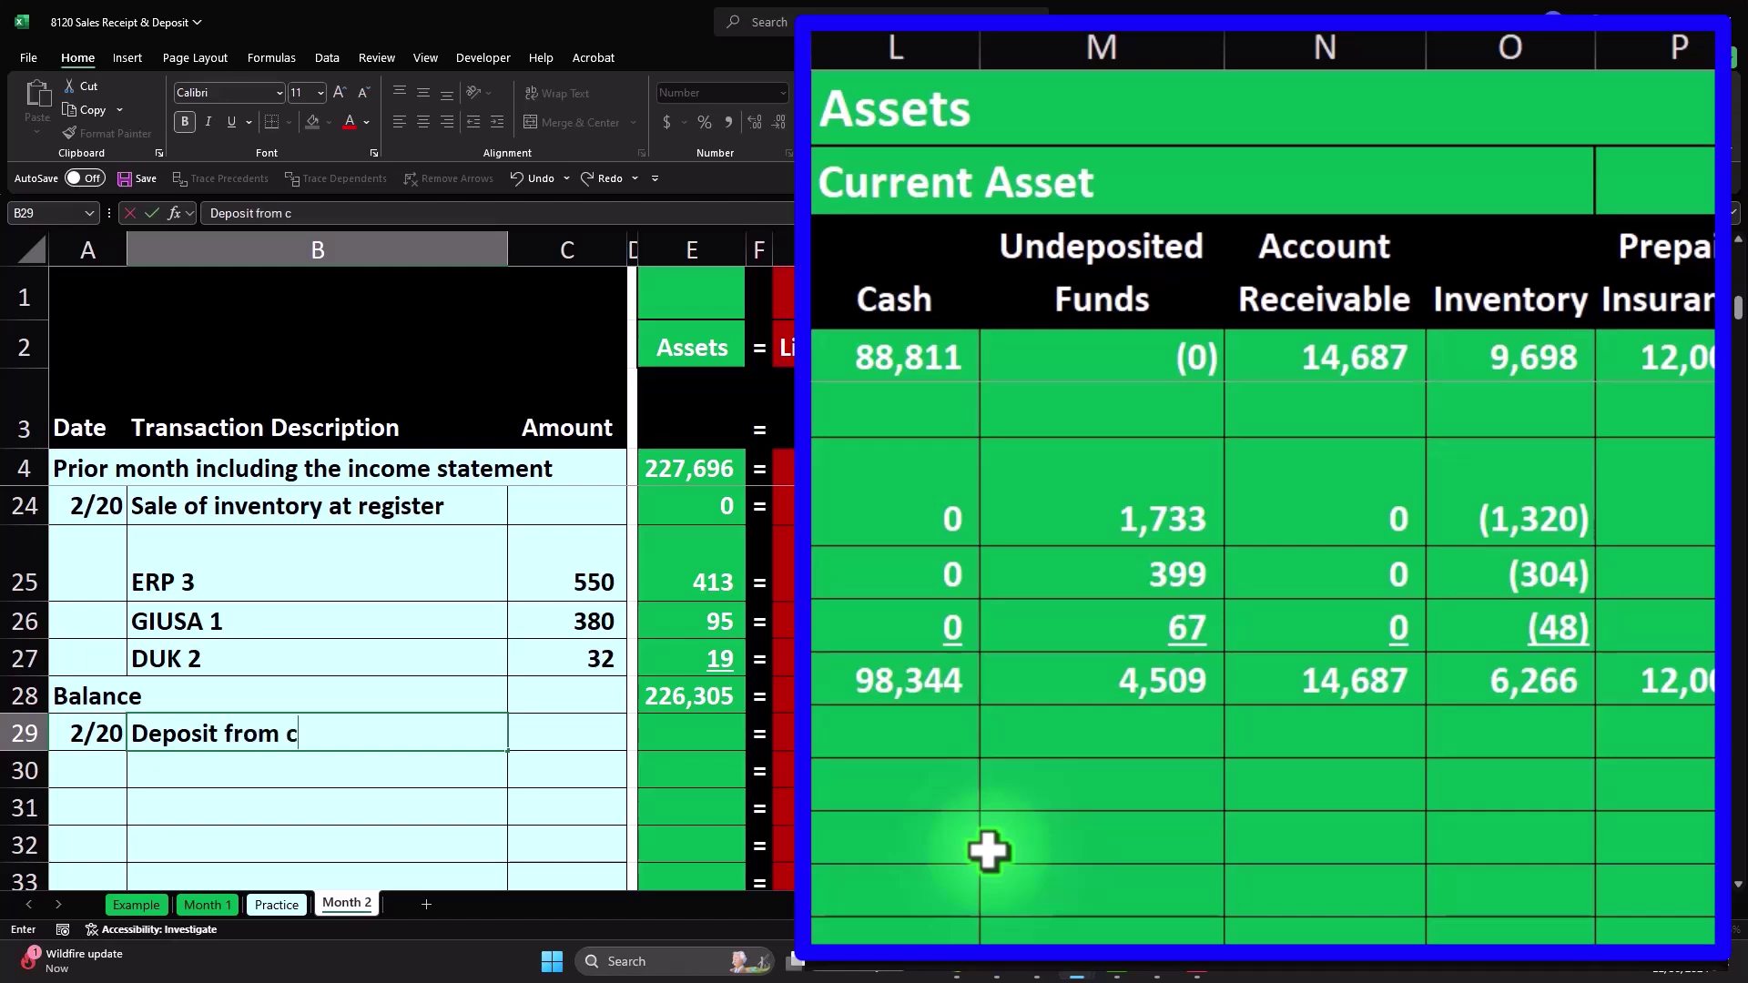
{"action": "type", "text": "ng to checking"}
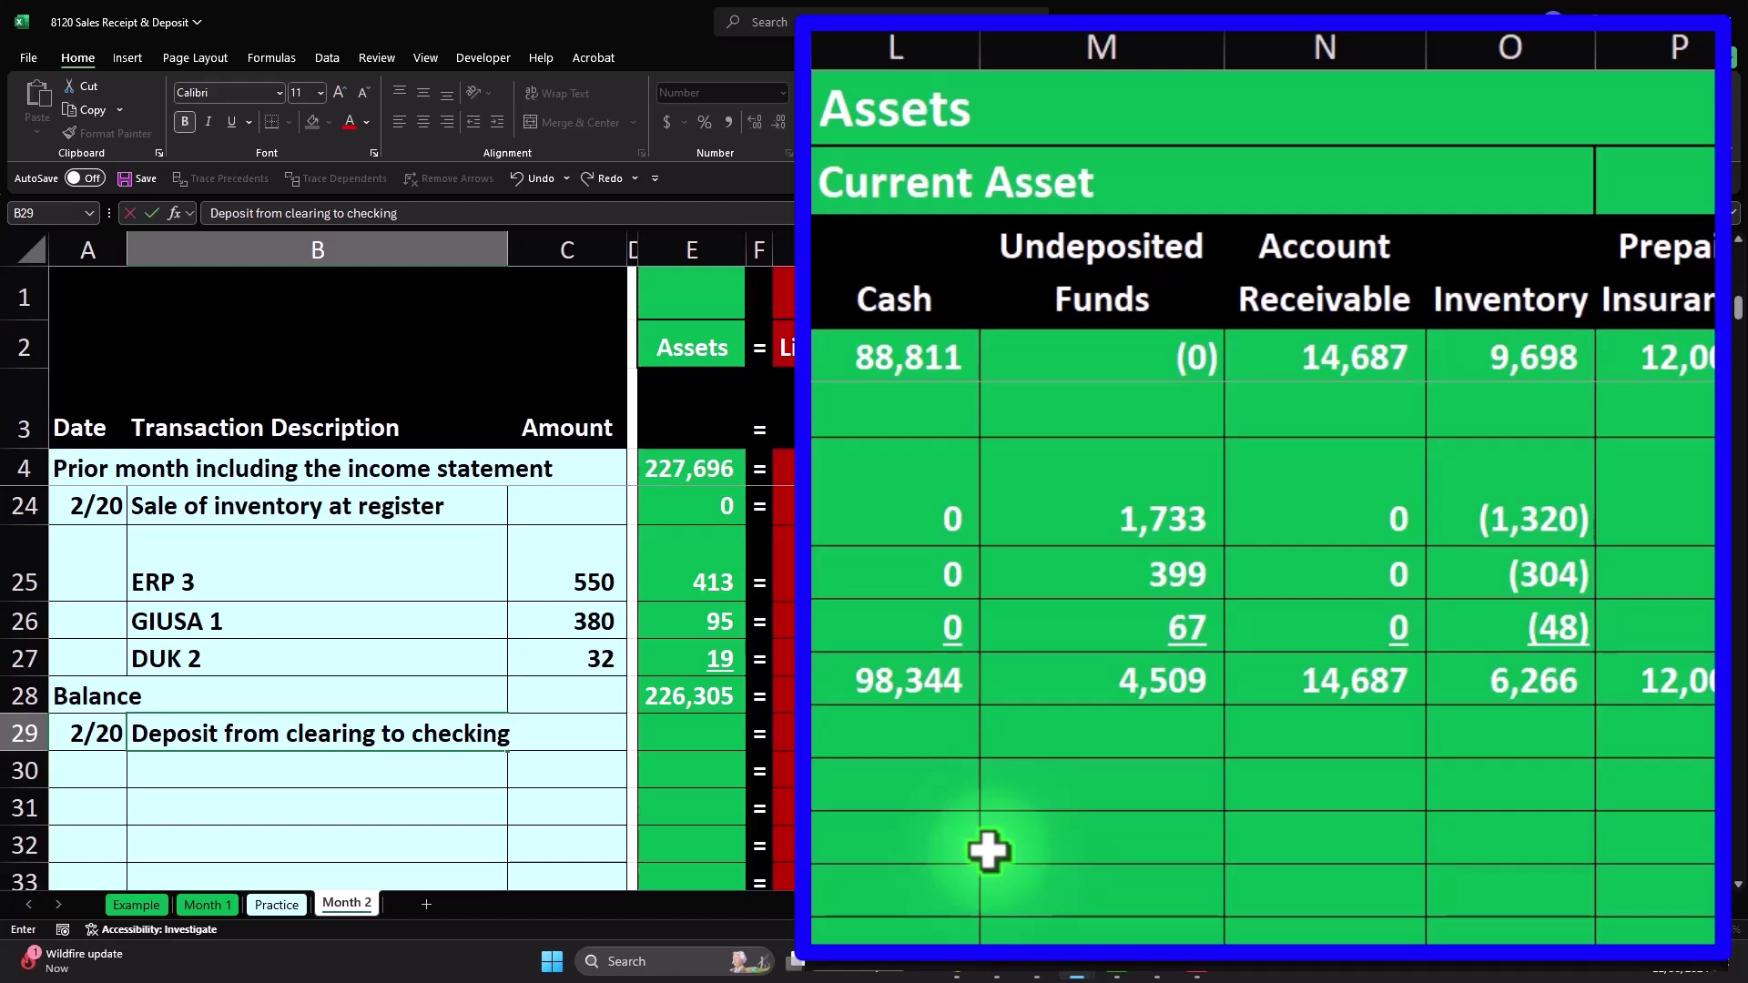
{"action": "key", "text": "Tab"}
Step: Clear the Undeposited Funds balance for the deposit by entering =-M28 in M29
{"action": "key", "text": "Tab"}
{"action": "key", "text": "Tab"}
{"action": "key", "text": "Tab"}
{"action": "key", "text": "Tab"}
{"action": "key", "text": "Tab"}
{"action": "key", "text": "Tab"}
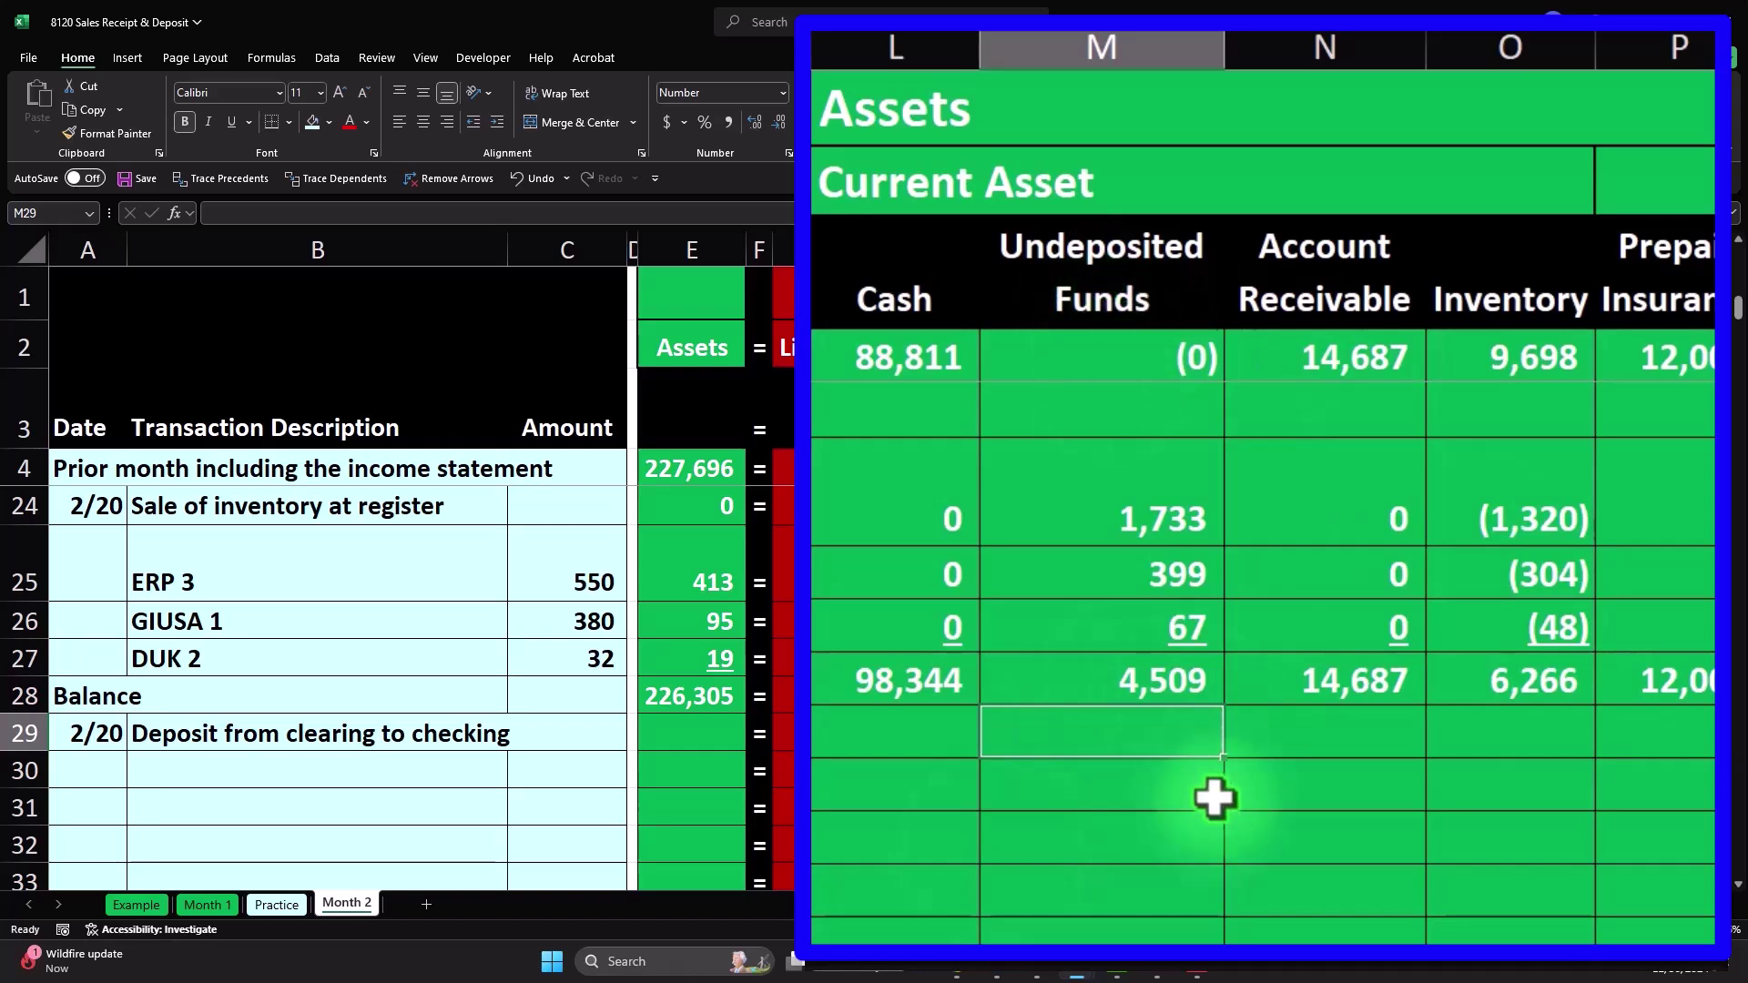
{"action": "type", "text": "=-"}
{"action": "key", "text": "Up"}
{"action": "key", "text": "Return"}
{"action": "key", "text": "Up"}
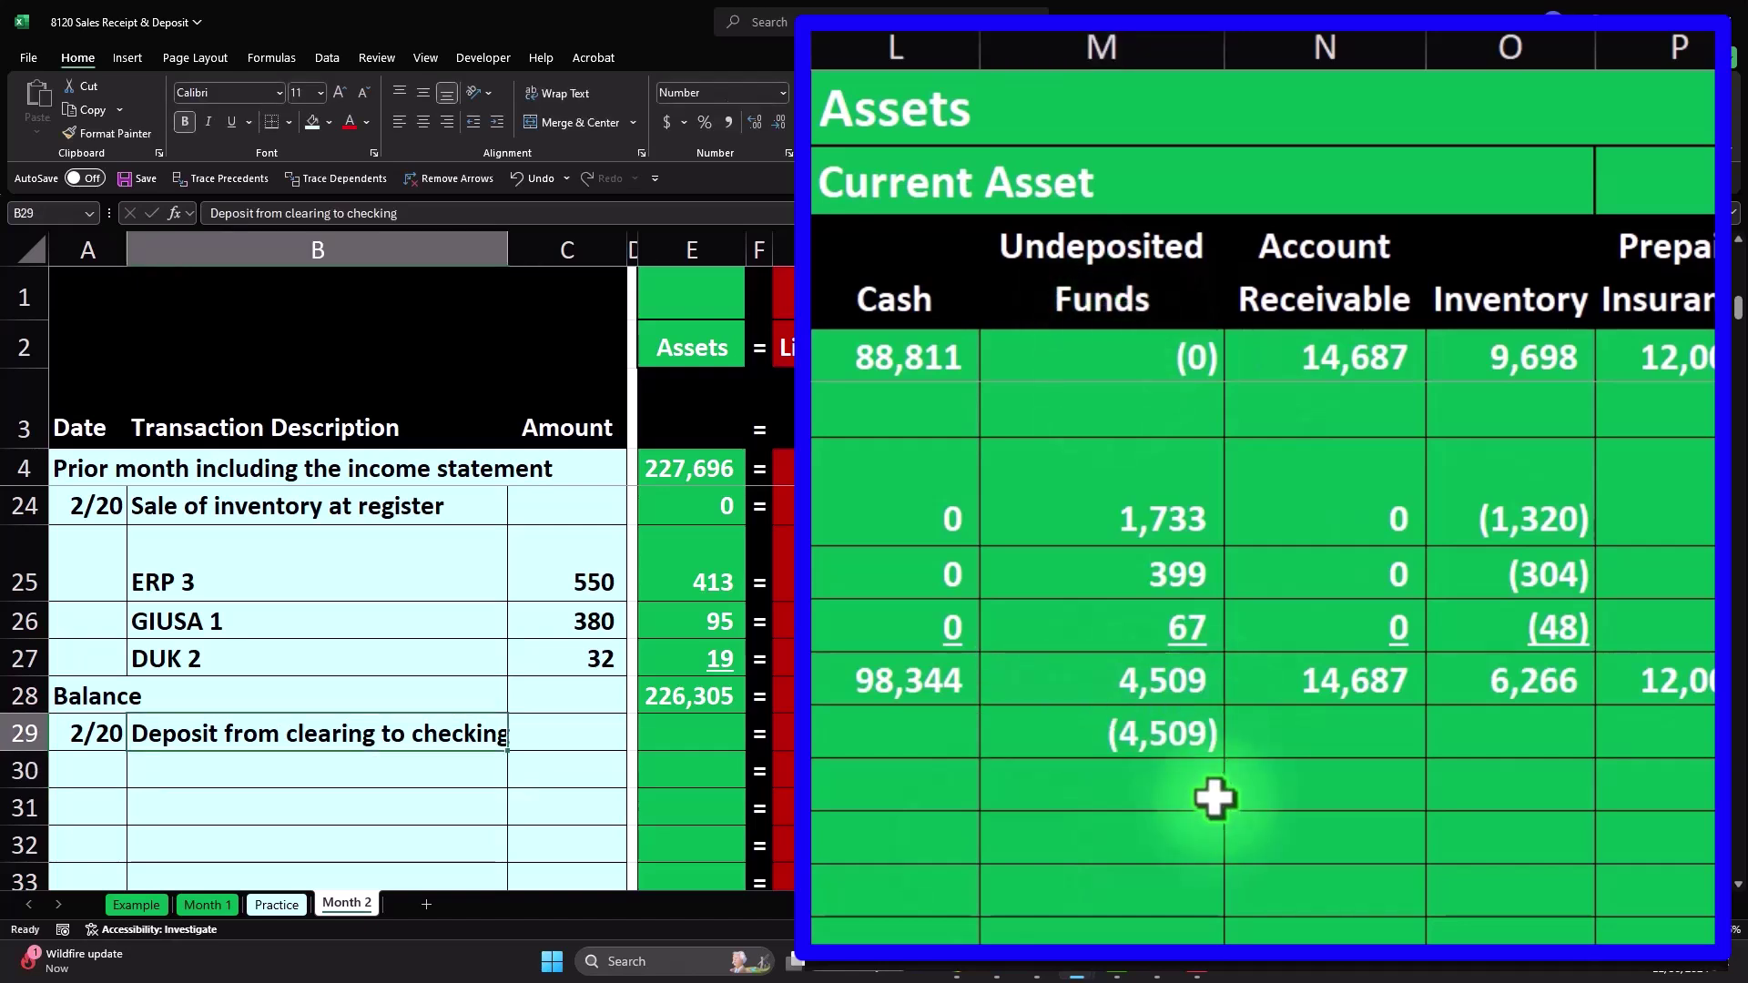
Step: Look across row 29 through the asset, liability and equity accounts to see which others the deposit involves
{"action": "key", "text": "Right"}
{"action": "key", "text": "Right"}
{"action": "key", "text": "Right"}
{"action": "key", "text": "Right"}
{"action": "key", "text": "Right"}
{"action": "key", "text": "Right"}
{"action": "key", "text": "Right"}
{"action": "key", "text": "Right"}
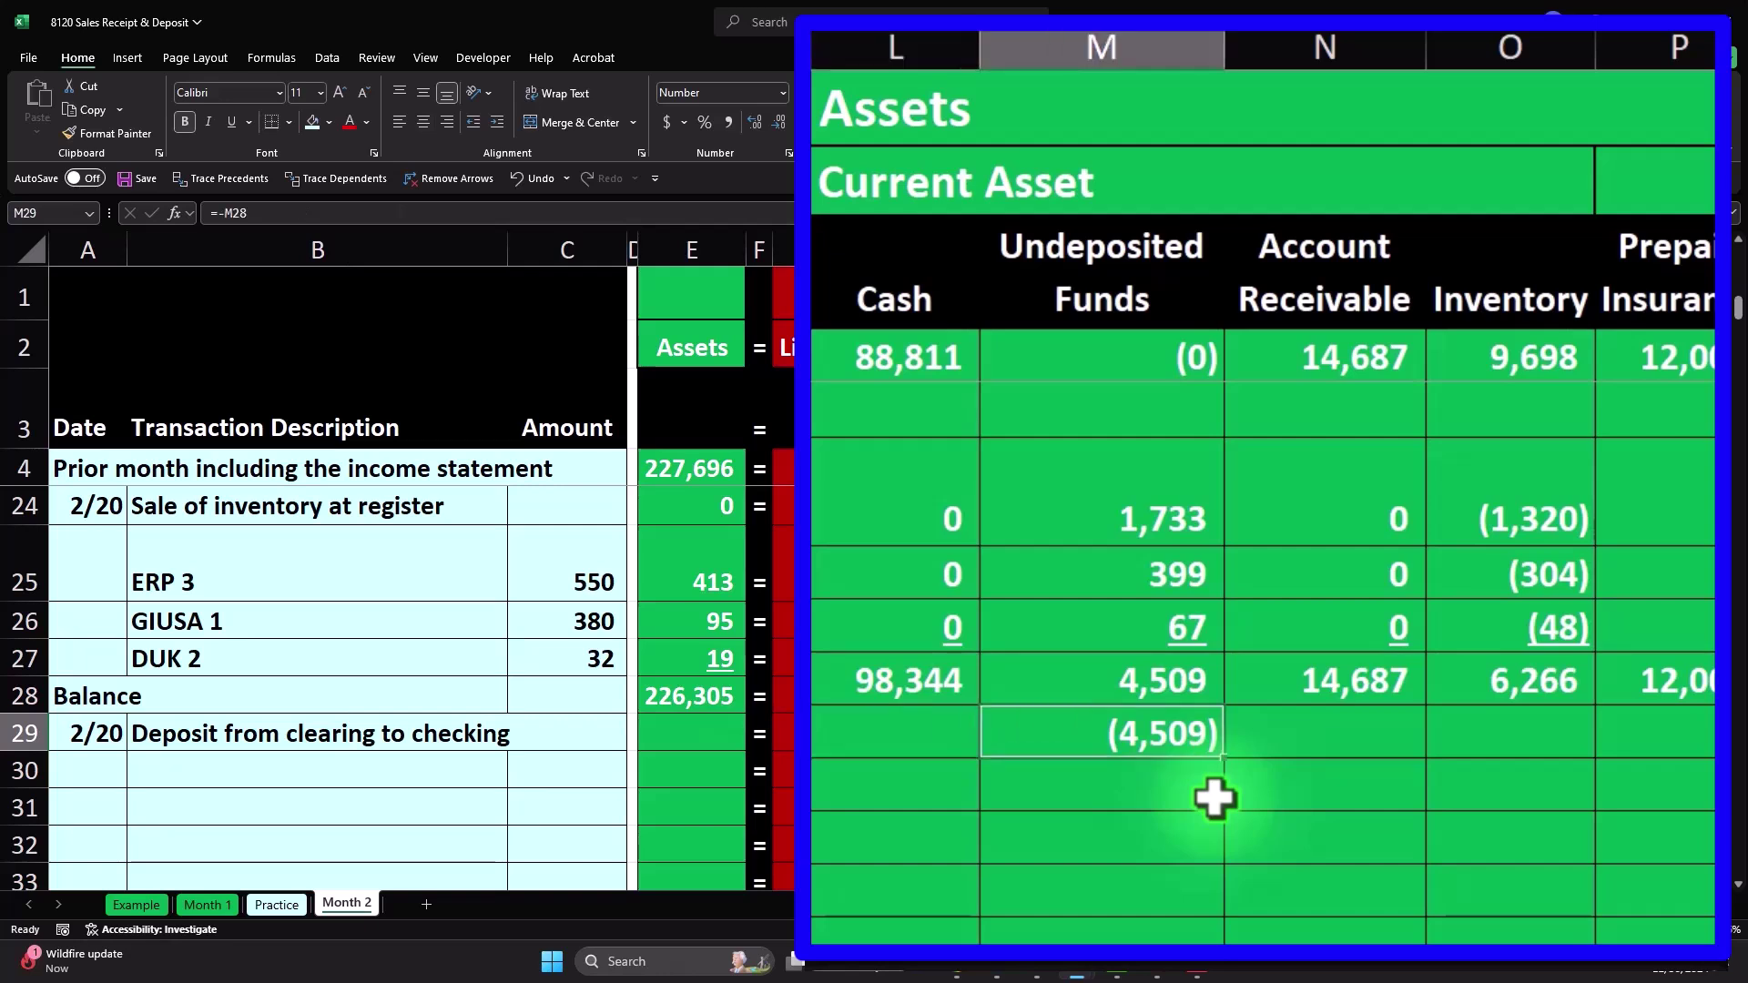
{"action": "key", "text": "Right"}
{"action": "key", "text": "Right"}
{"action": "key", "text": "Right"}
{"action": "key", "text": "Right"}
{"action": "key", "text": "Right"}
{"action": "key", "text": "Right"}
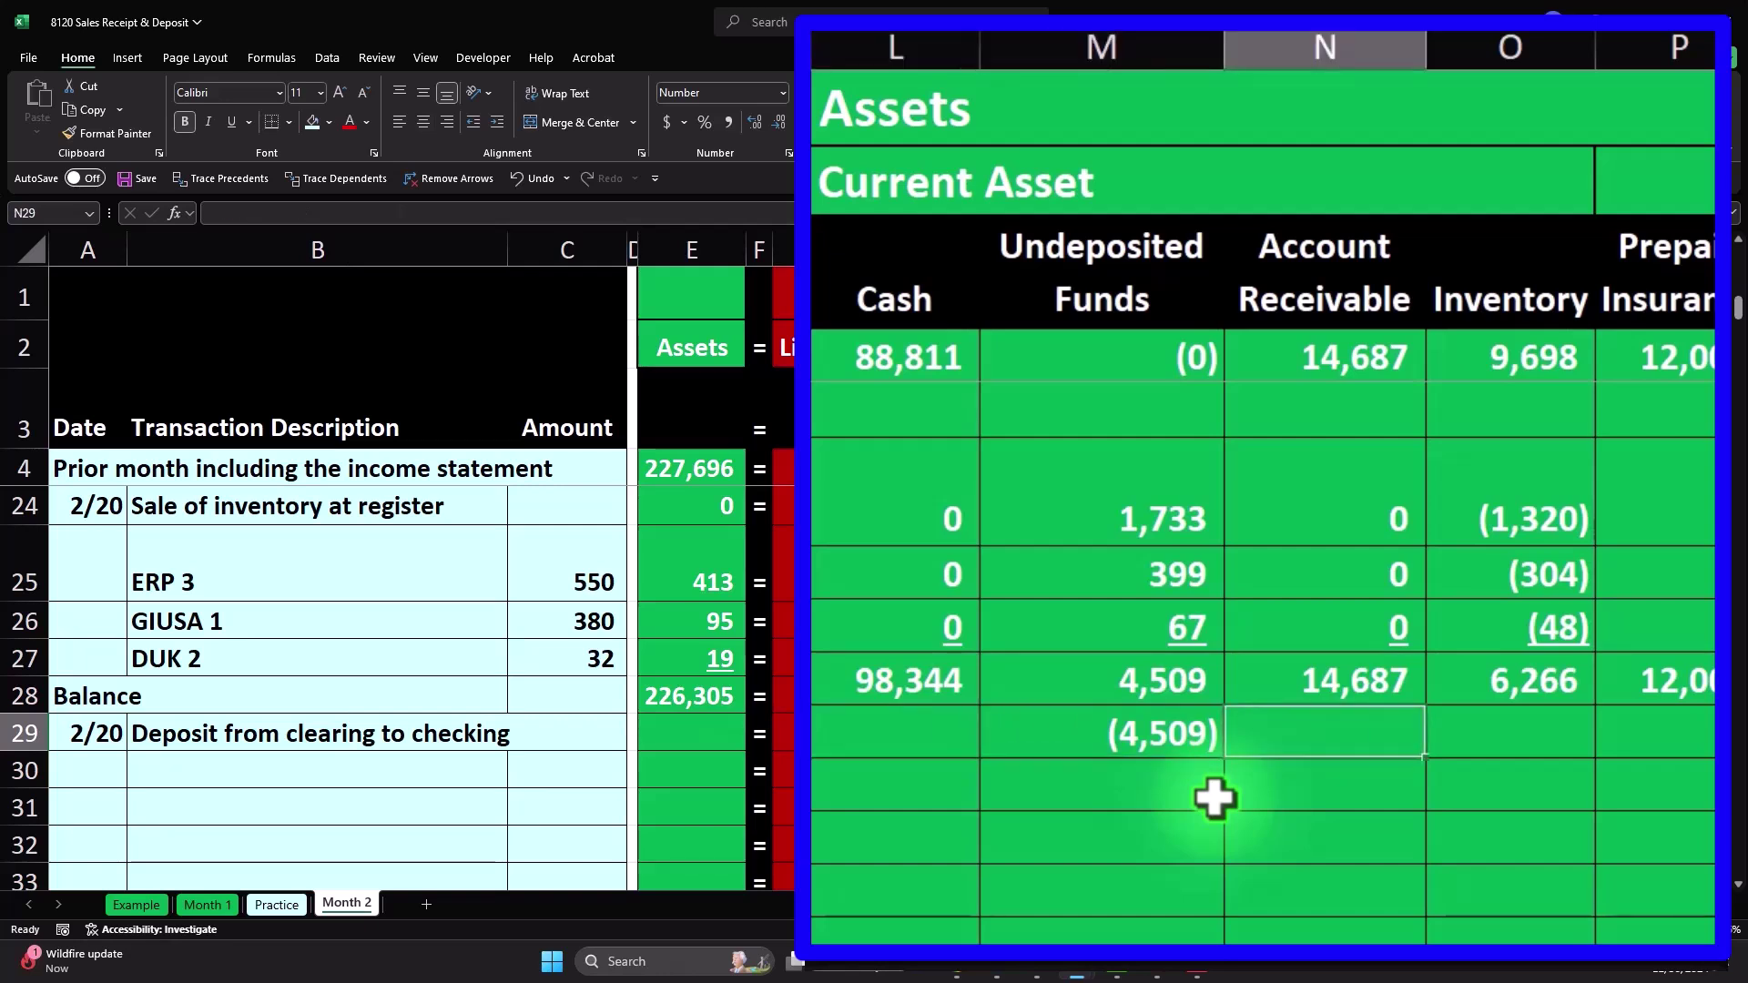
{"action": "key", "text": "Right"}
{"action": "key", "text": "Right"}
{"action": "key", "text": "Right"}
{"action": "key", "text": "Right"}
{"action": "key", "text": "Right"}
{"action": "key", "text": "Right"}
{"action": "key", "text": "Right"}
{"action": "key", "text": "Right"}
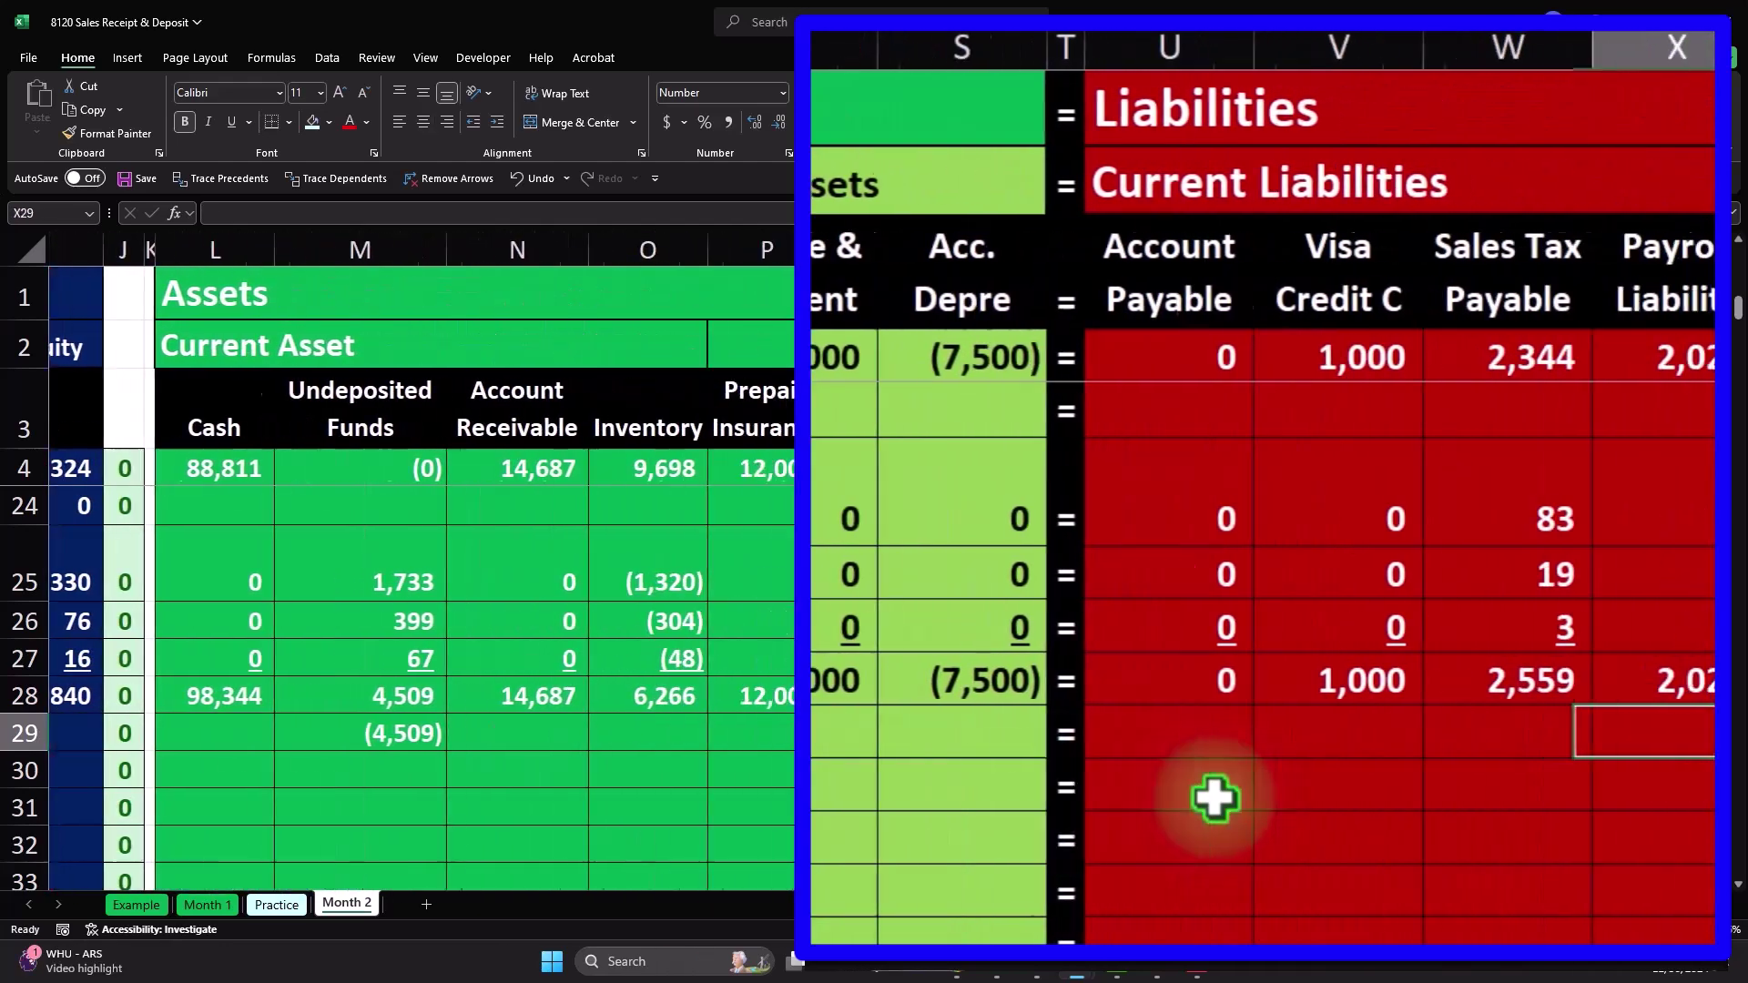
{"action": "key", "text": "Left"}
{"action": "key", "text": "Left"}
{"action": "key", "text": "Left"}
{"action": "key", "text": "Left"}
{"action": "key", "text": "Left"}
{"action": "key", "text": "Left"}
{"action": "key", "text": "Left"}
{"action": "key", "text": "Left"}
{"action": "key", "text": "Left"}
{"action": "key", "text": "Left"}
{"action": "key", "text": "Left"}
{"action": "key", "text": "Left"}
{"action": "key", "text": "Left"}
{"action": "key", "text": "Left"}
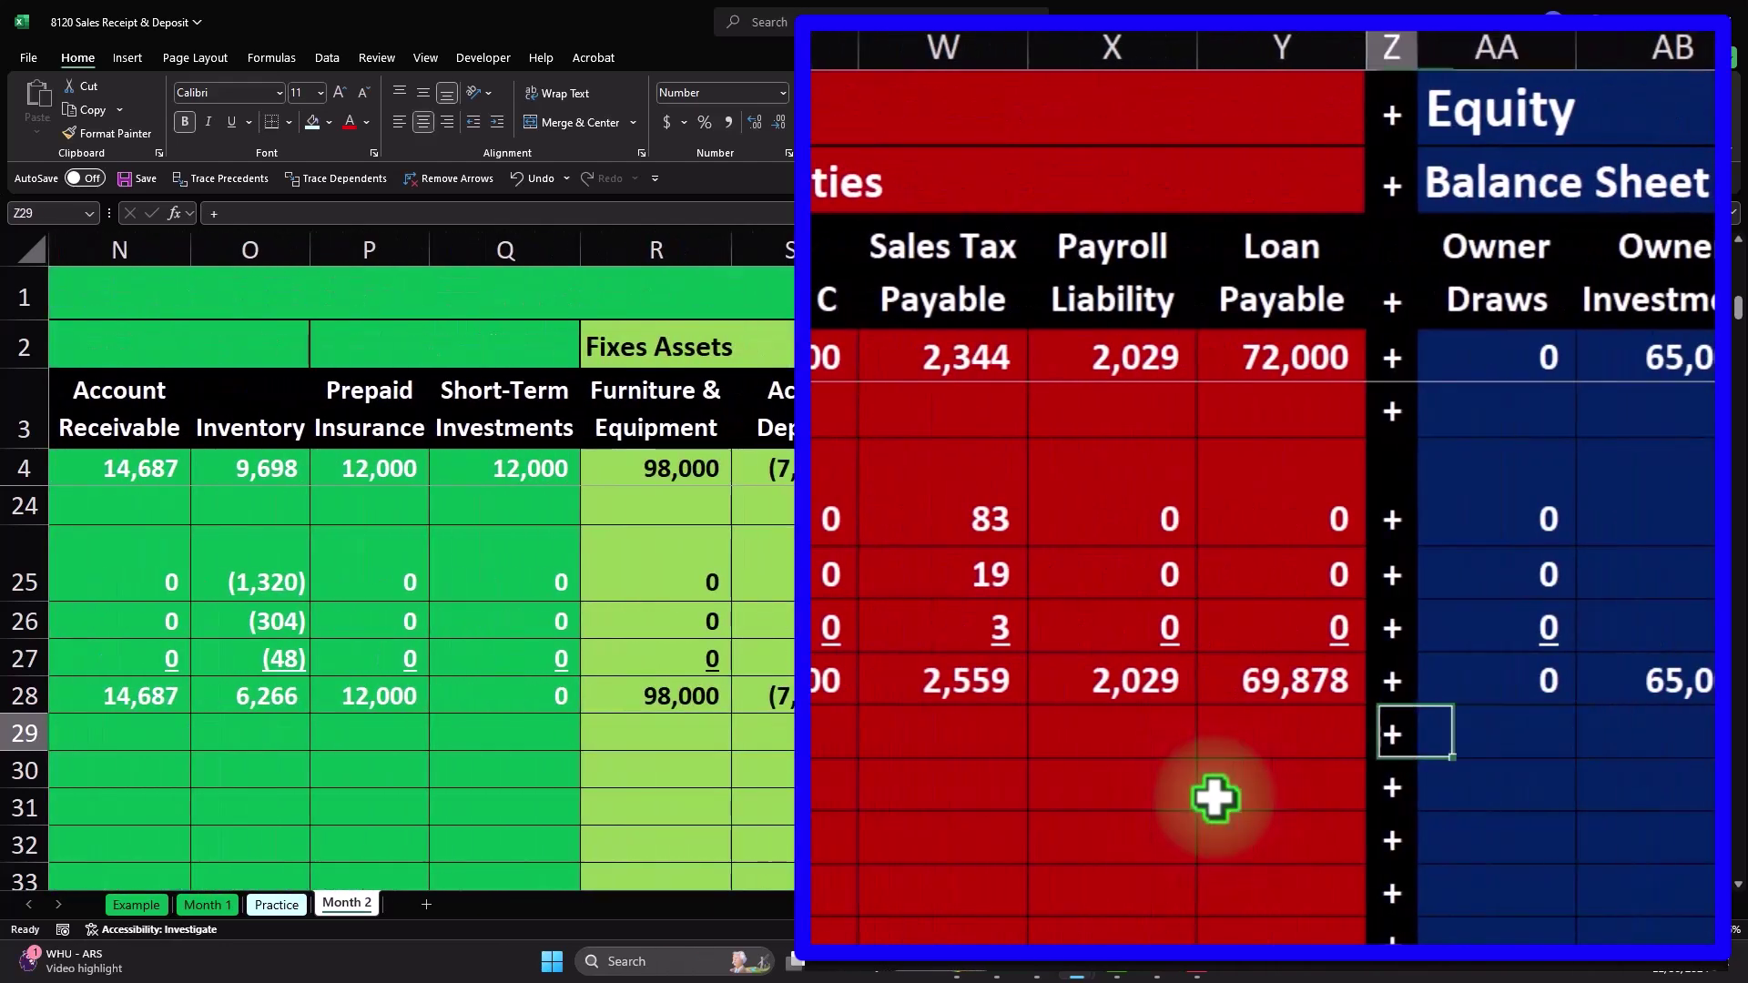
{"action": "key", "text": "Left"}
{"action": "key", "text": "Left"}
{"action": "key", "text": "Left"}
{"action": "key", "text": "Left"}
{"action": "key", "text": "Left"}
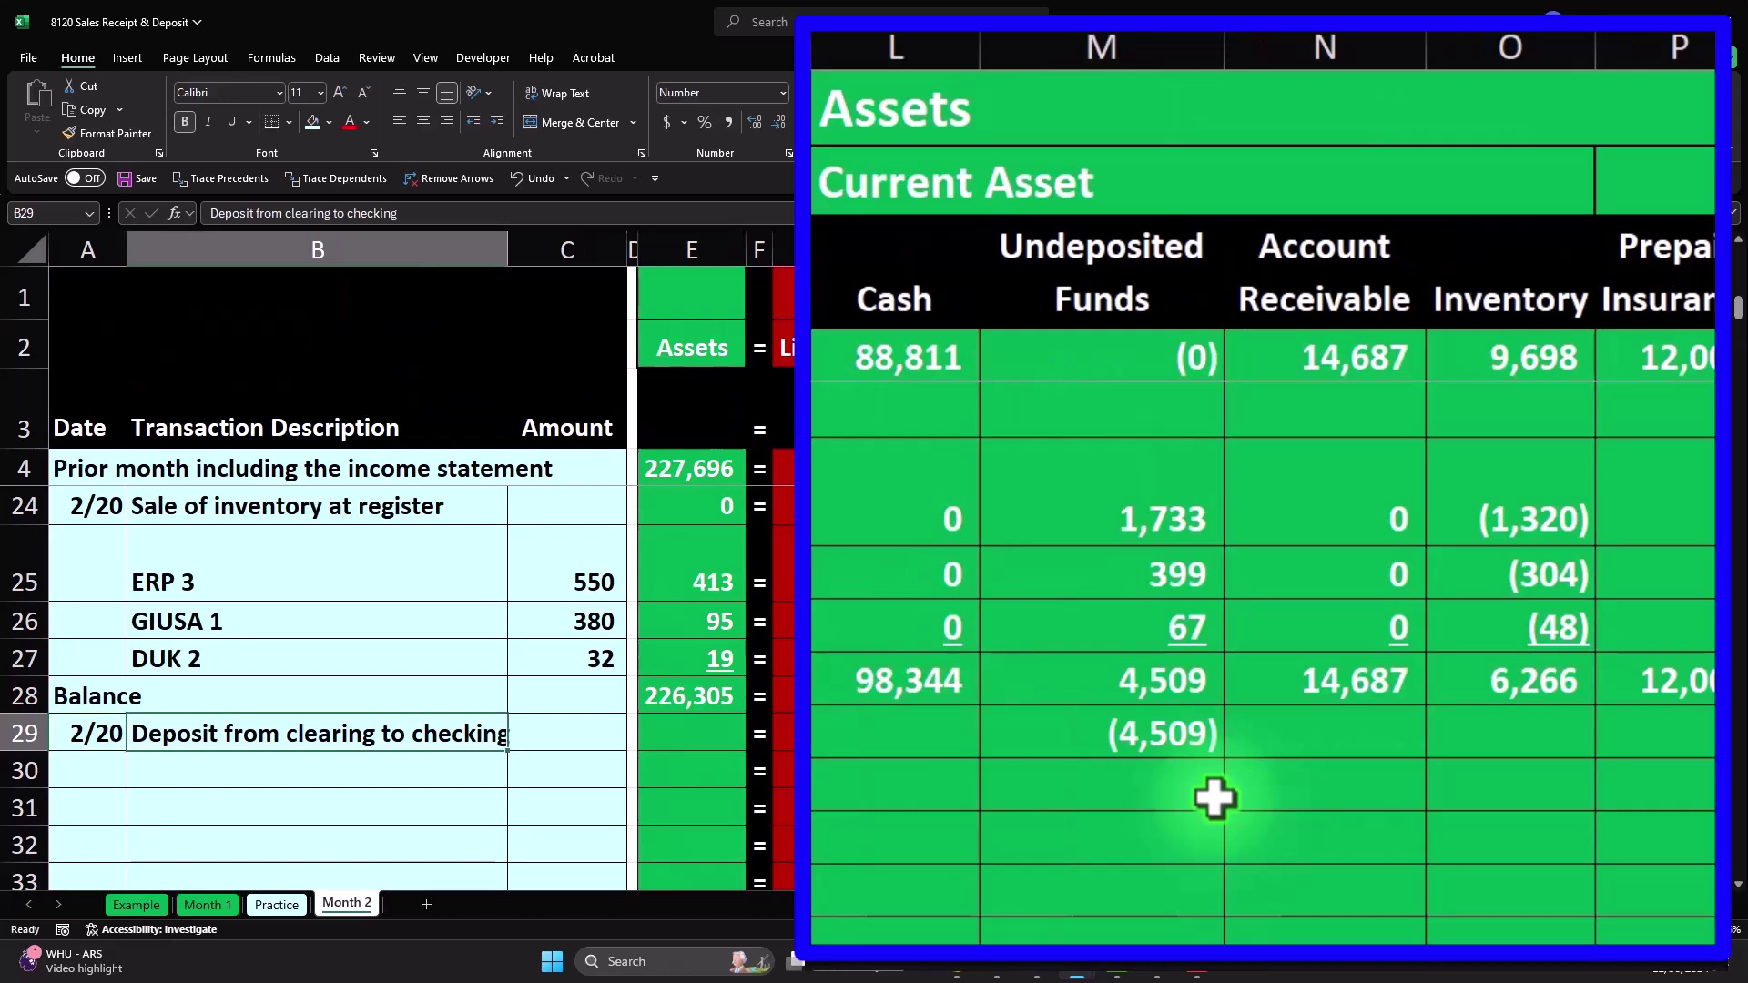
Step: Record the deposit in the Cash column by entering -M29 in L29
{"action": "key", "text": "Right"}
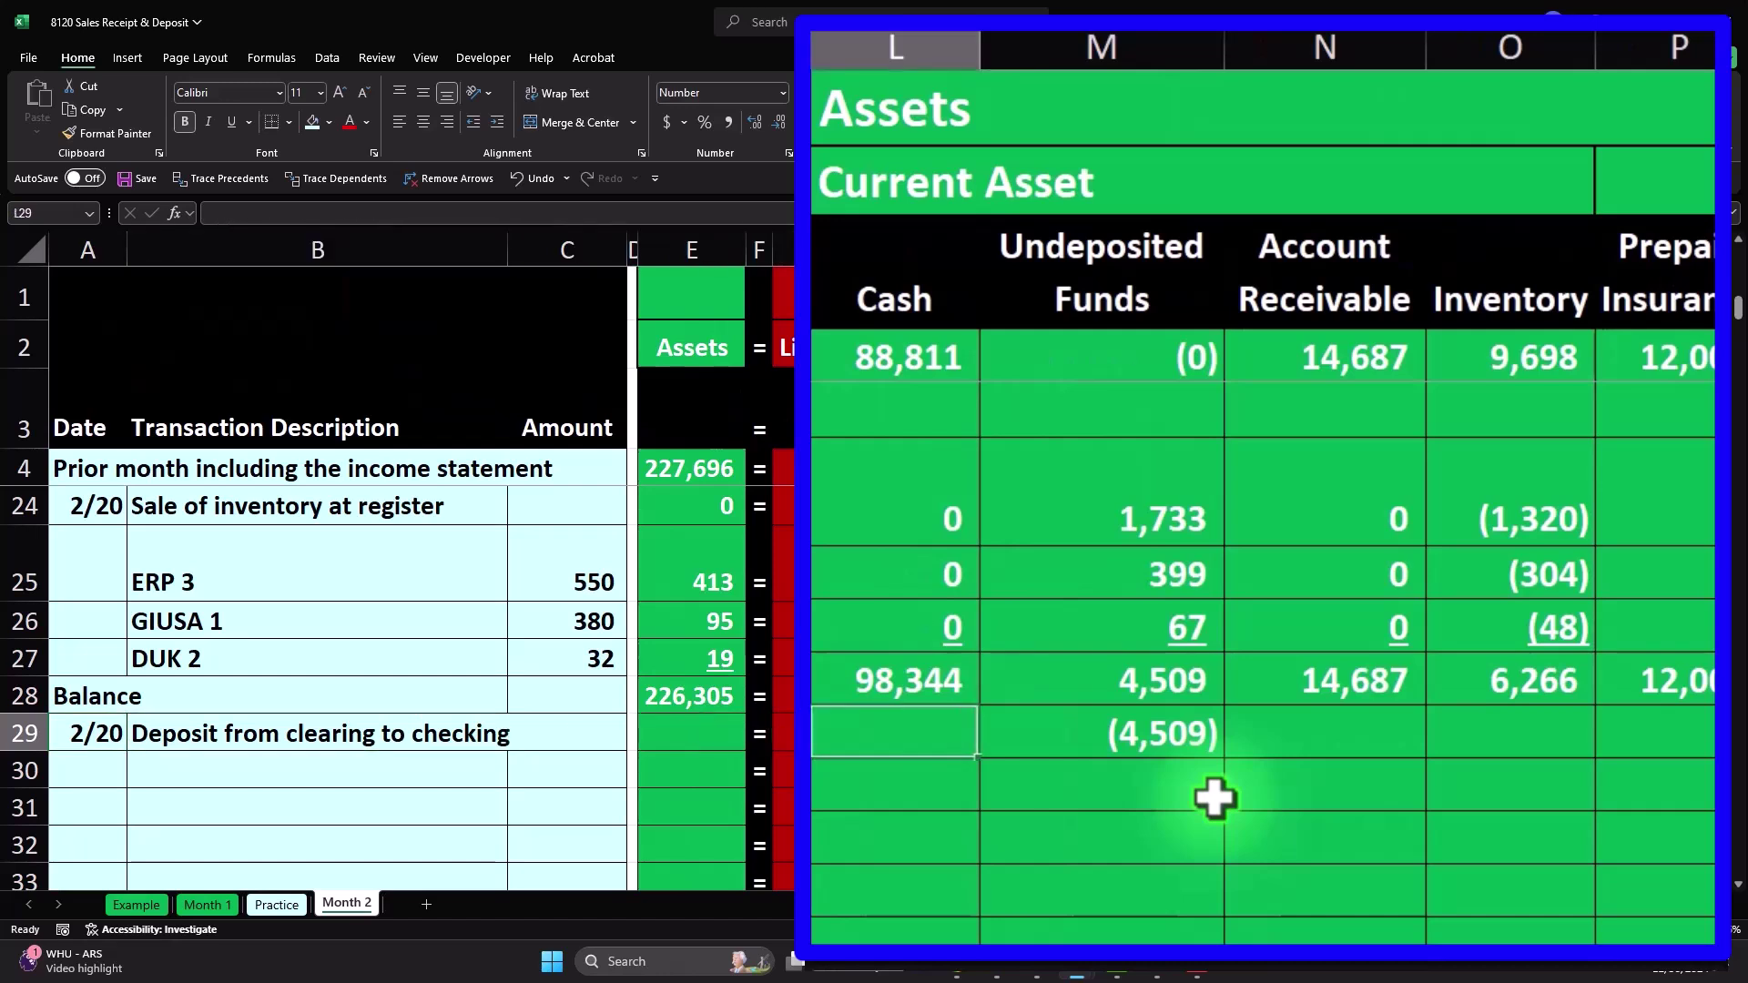
{"action": "type", "text": "-"}
{"action": "key", "text": "Right"}
{"action": "key", "text": "Right"}
{"action": "key", "text": "Left"}
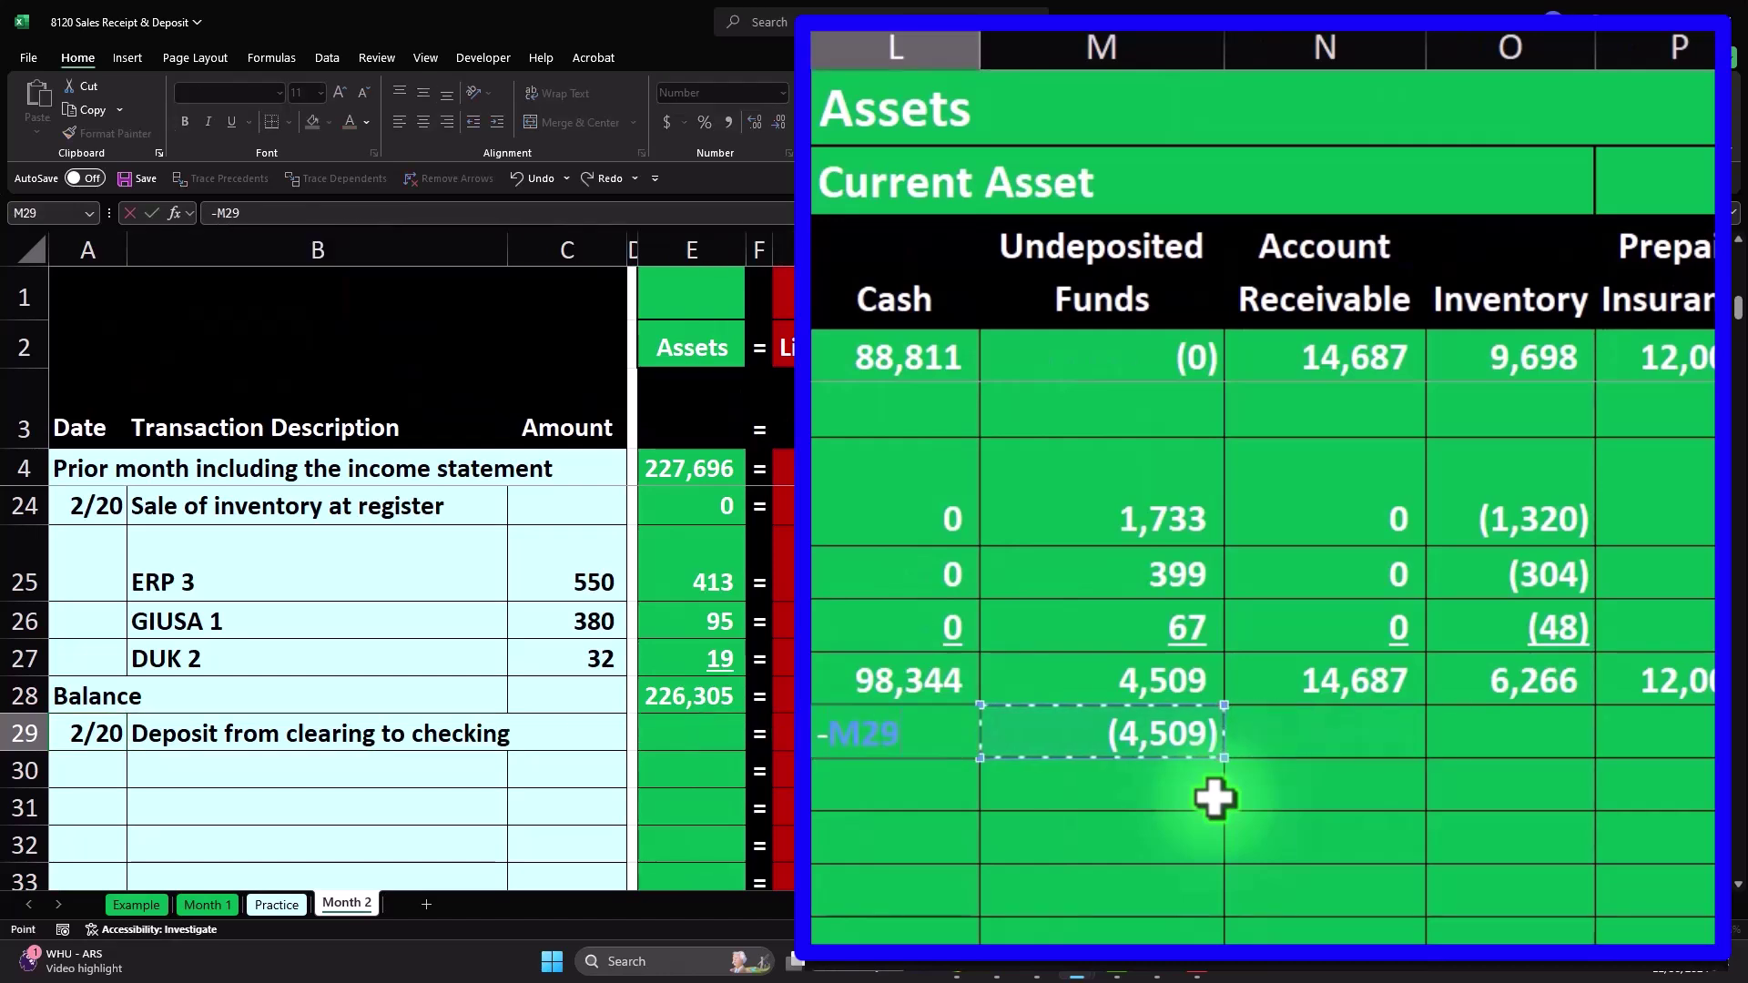
{"action": "key", "text": "ctrl+Return"}
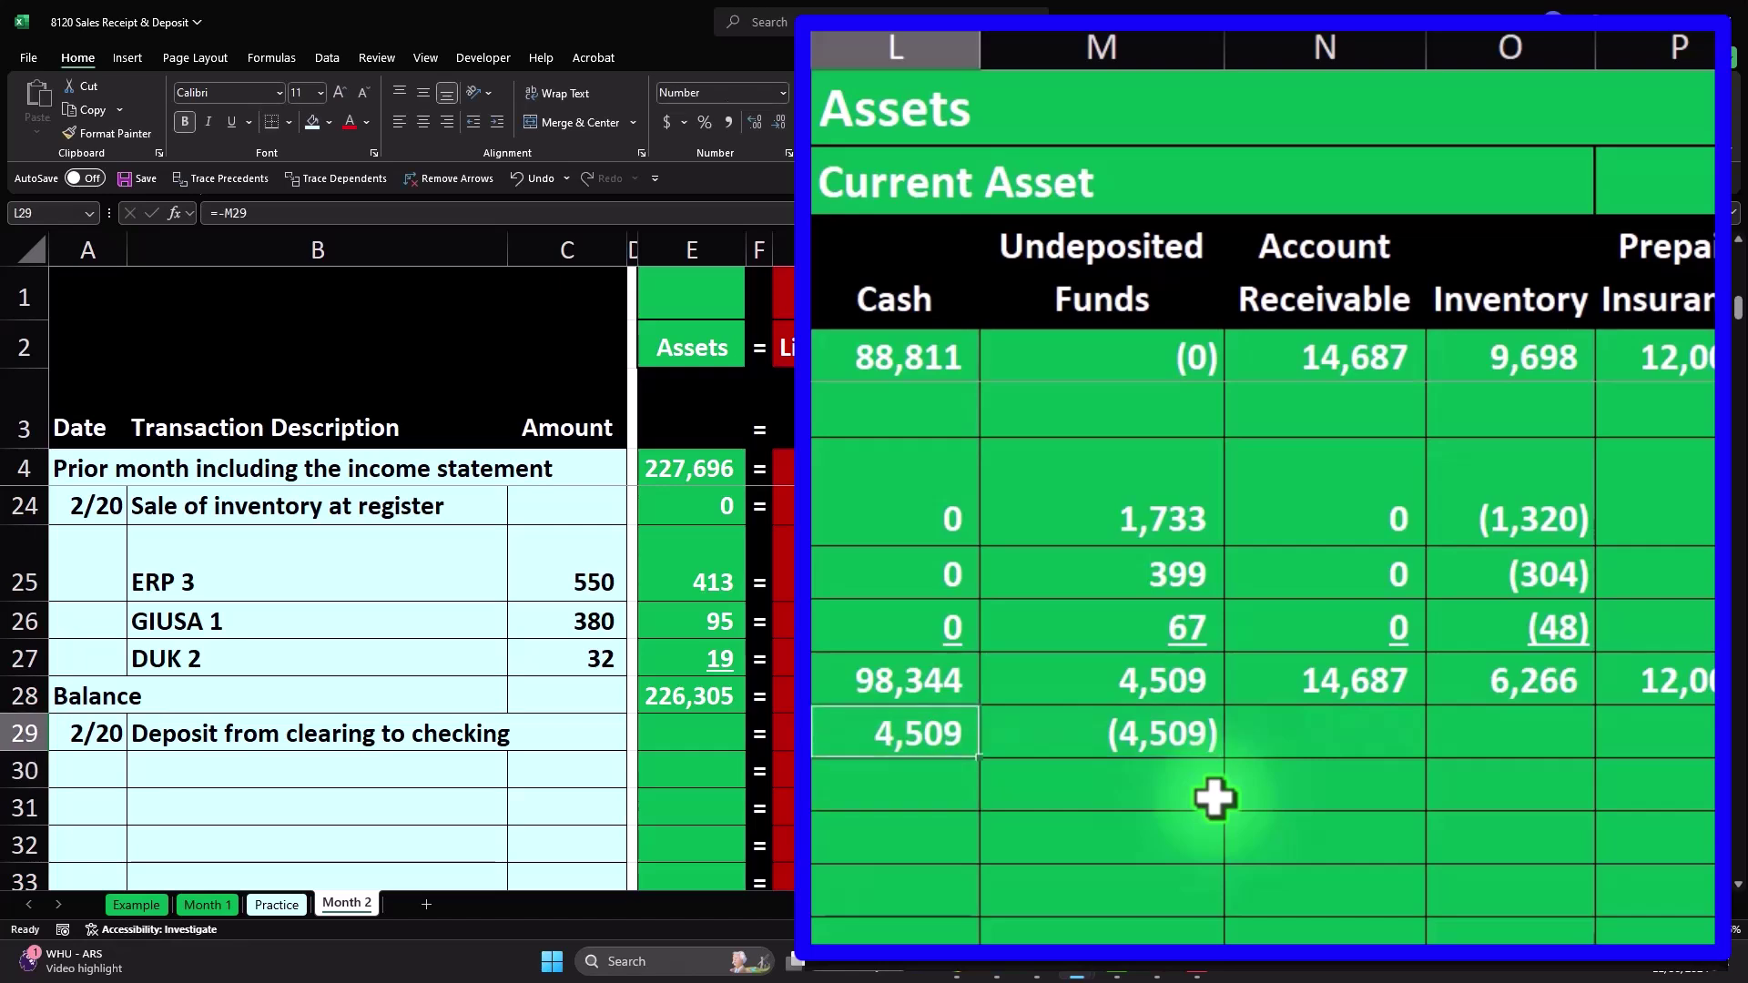
Step: Check the deposit's Cash and Undeposited Funds entries in row 29 against the register sales above
{"action": "key", "text": "Right"}
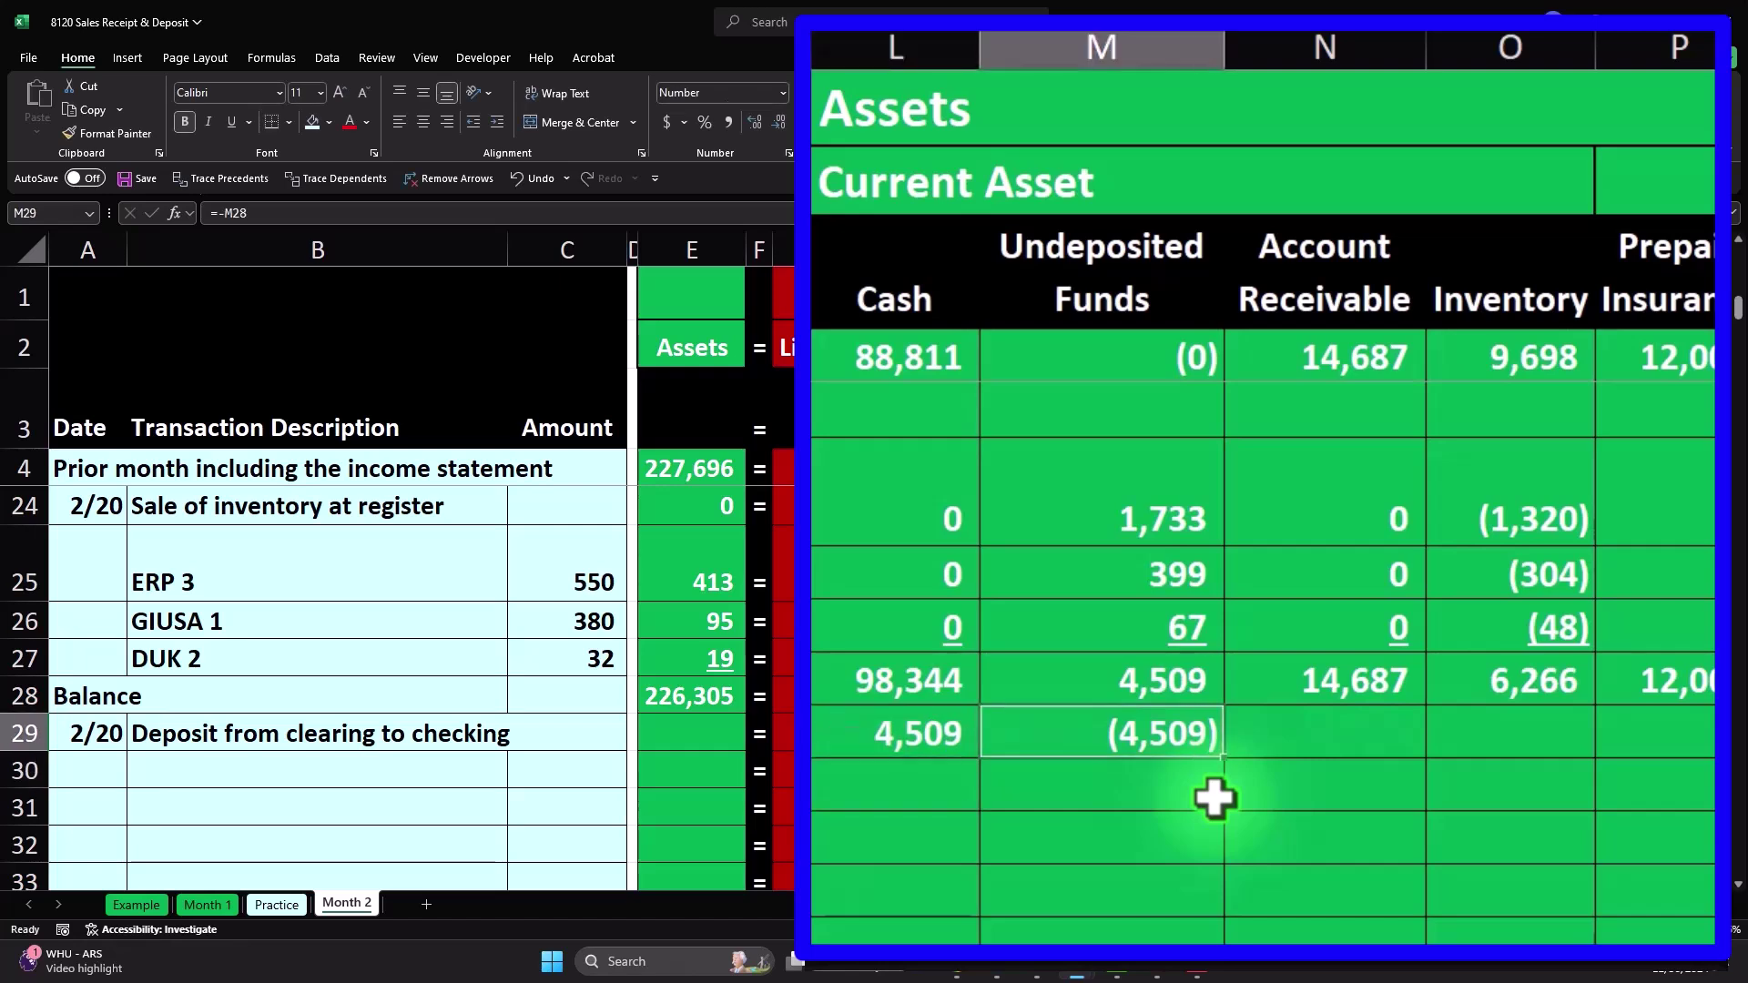
{"action": "key", "text": "Left"}
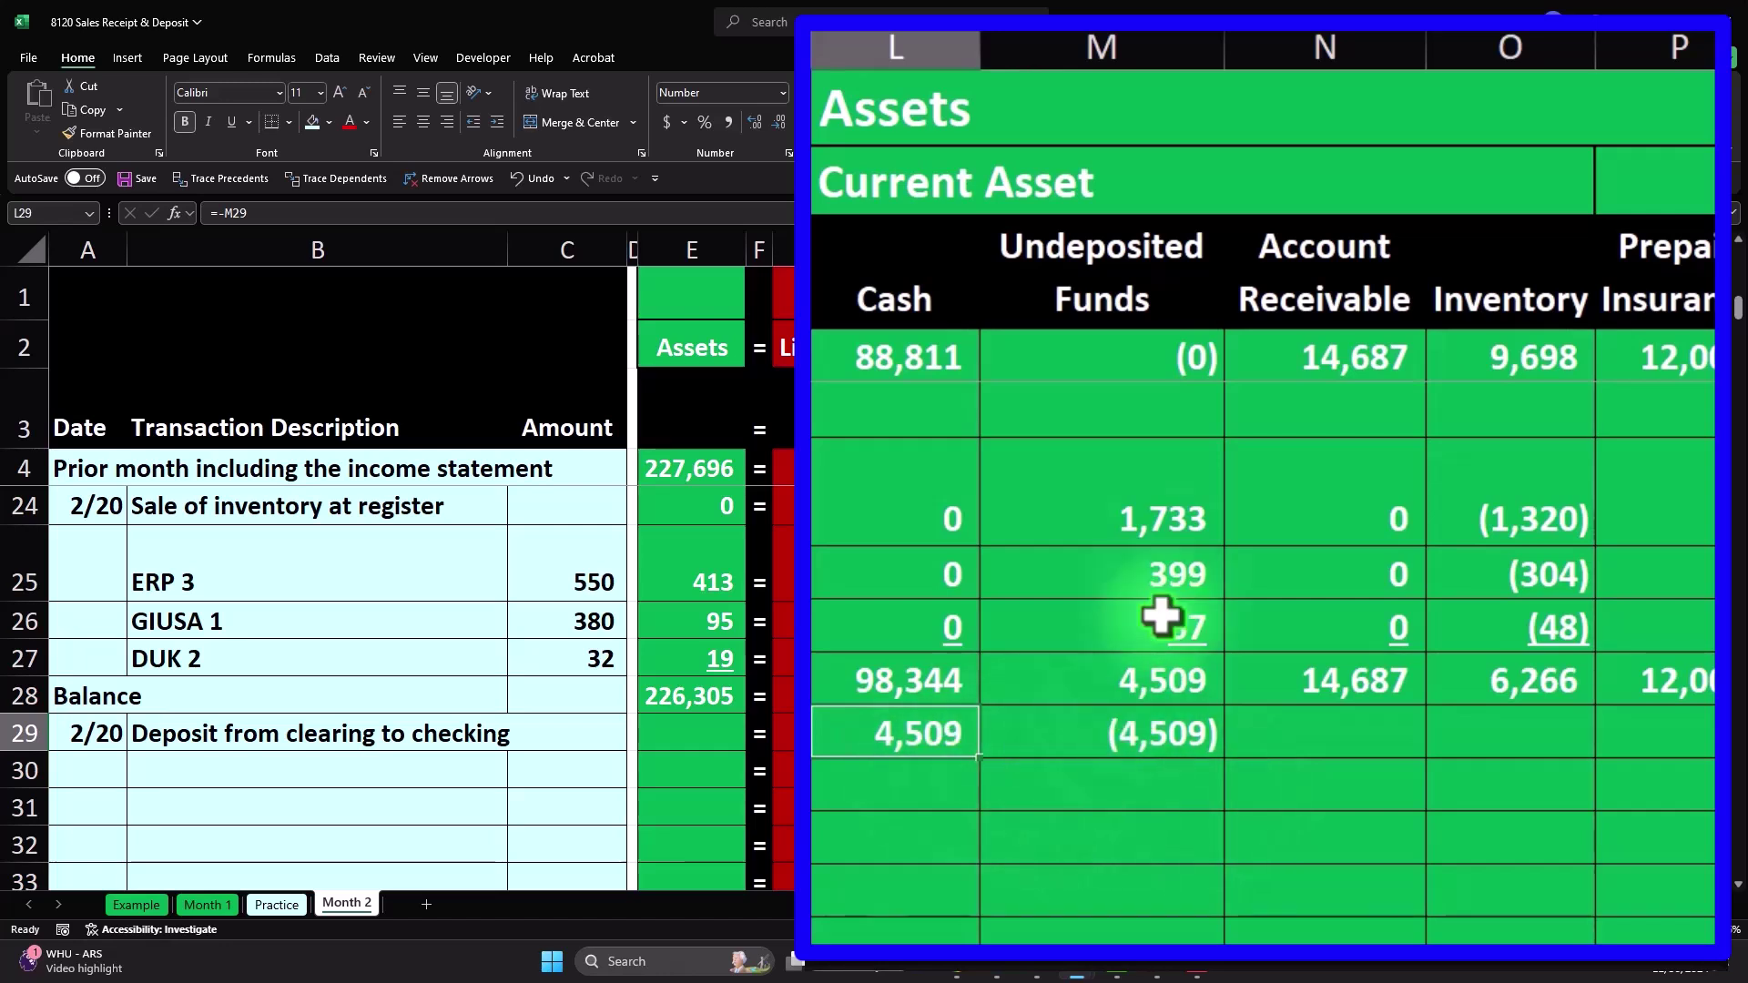
{"action": "scroll", "coordinate": [1159, 534], "scroll_direction": "up", "scroll_amount": 1}
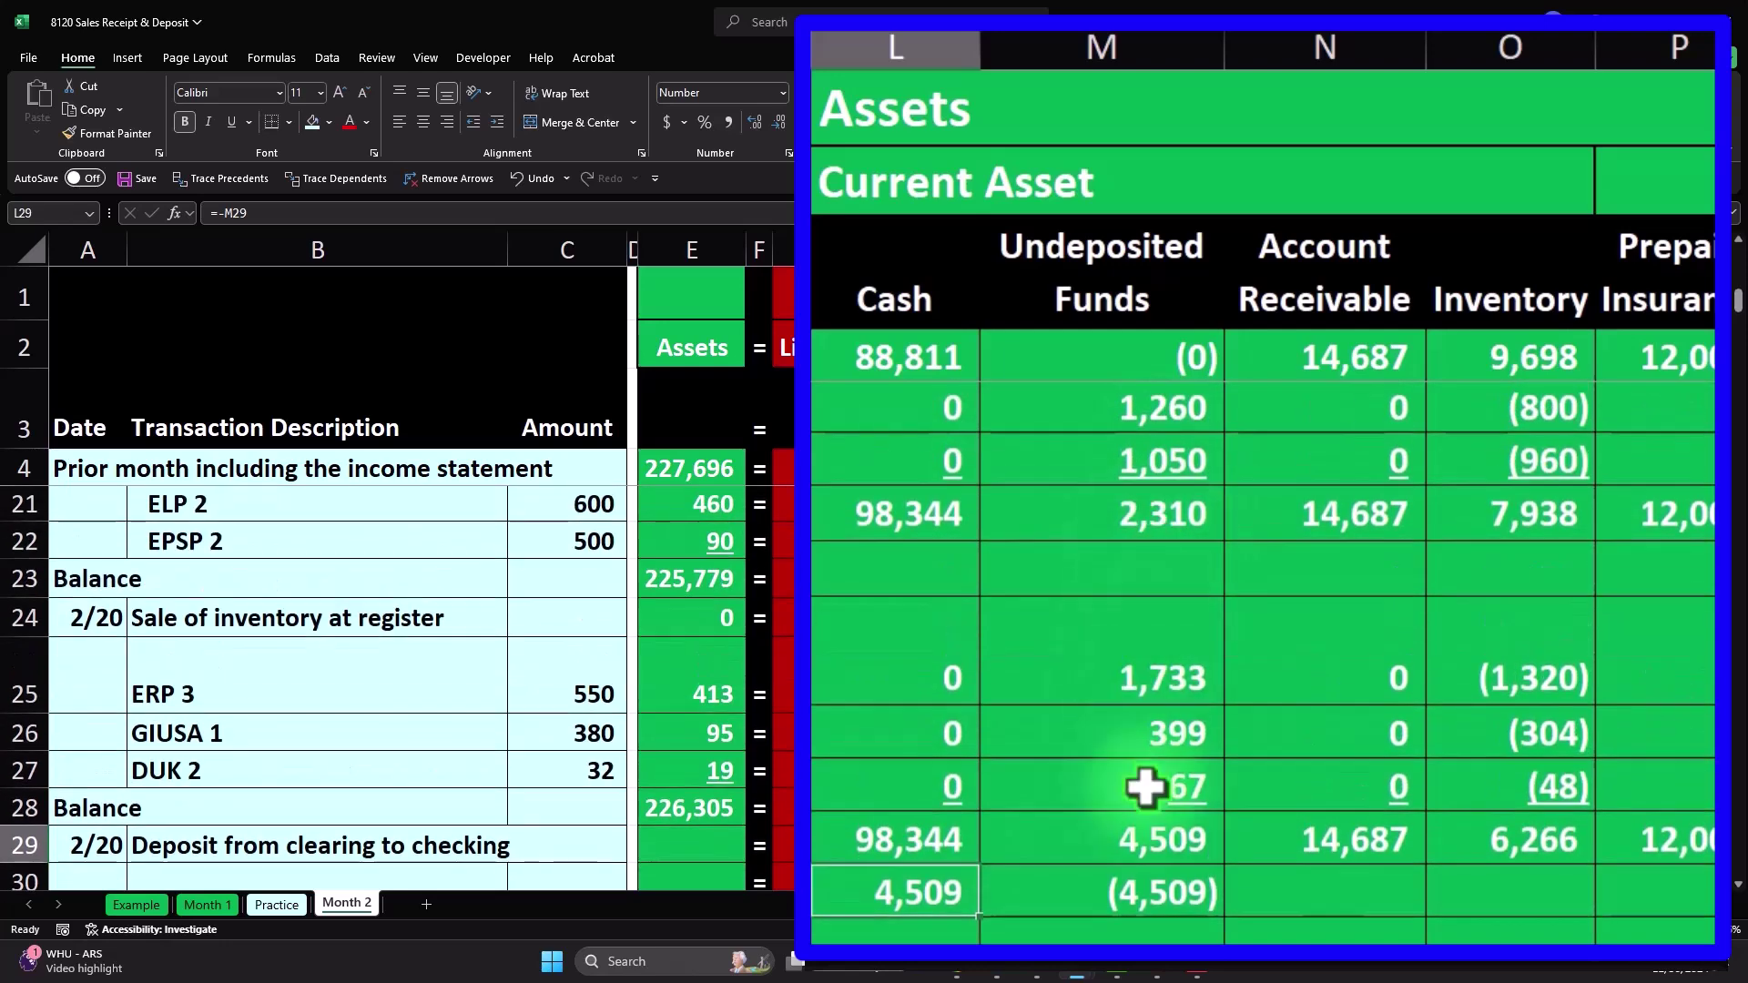
{"action": "scroll", "coordinate": [1063, 792], "scroll_direction": "down", "scroll_amount": 1}
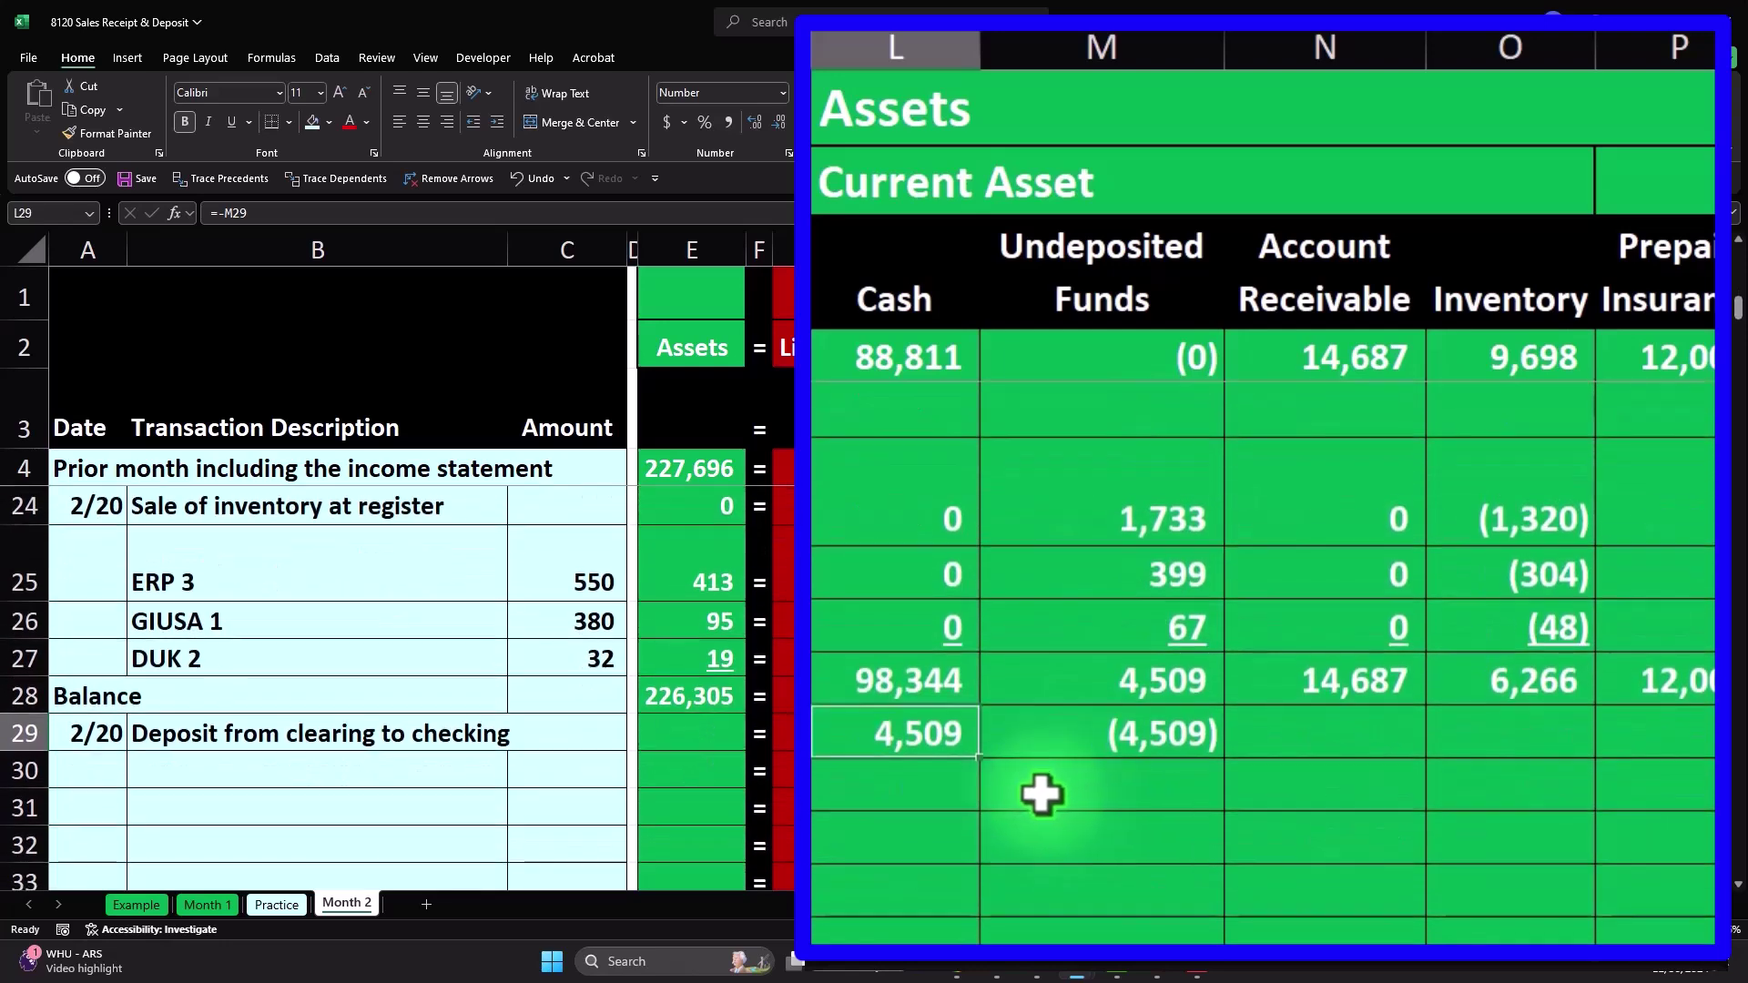
{"action": "key", "text": "Right"}
{"action": "key", "text": "Right"}
{"action": "key", "text": "Right"}
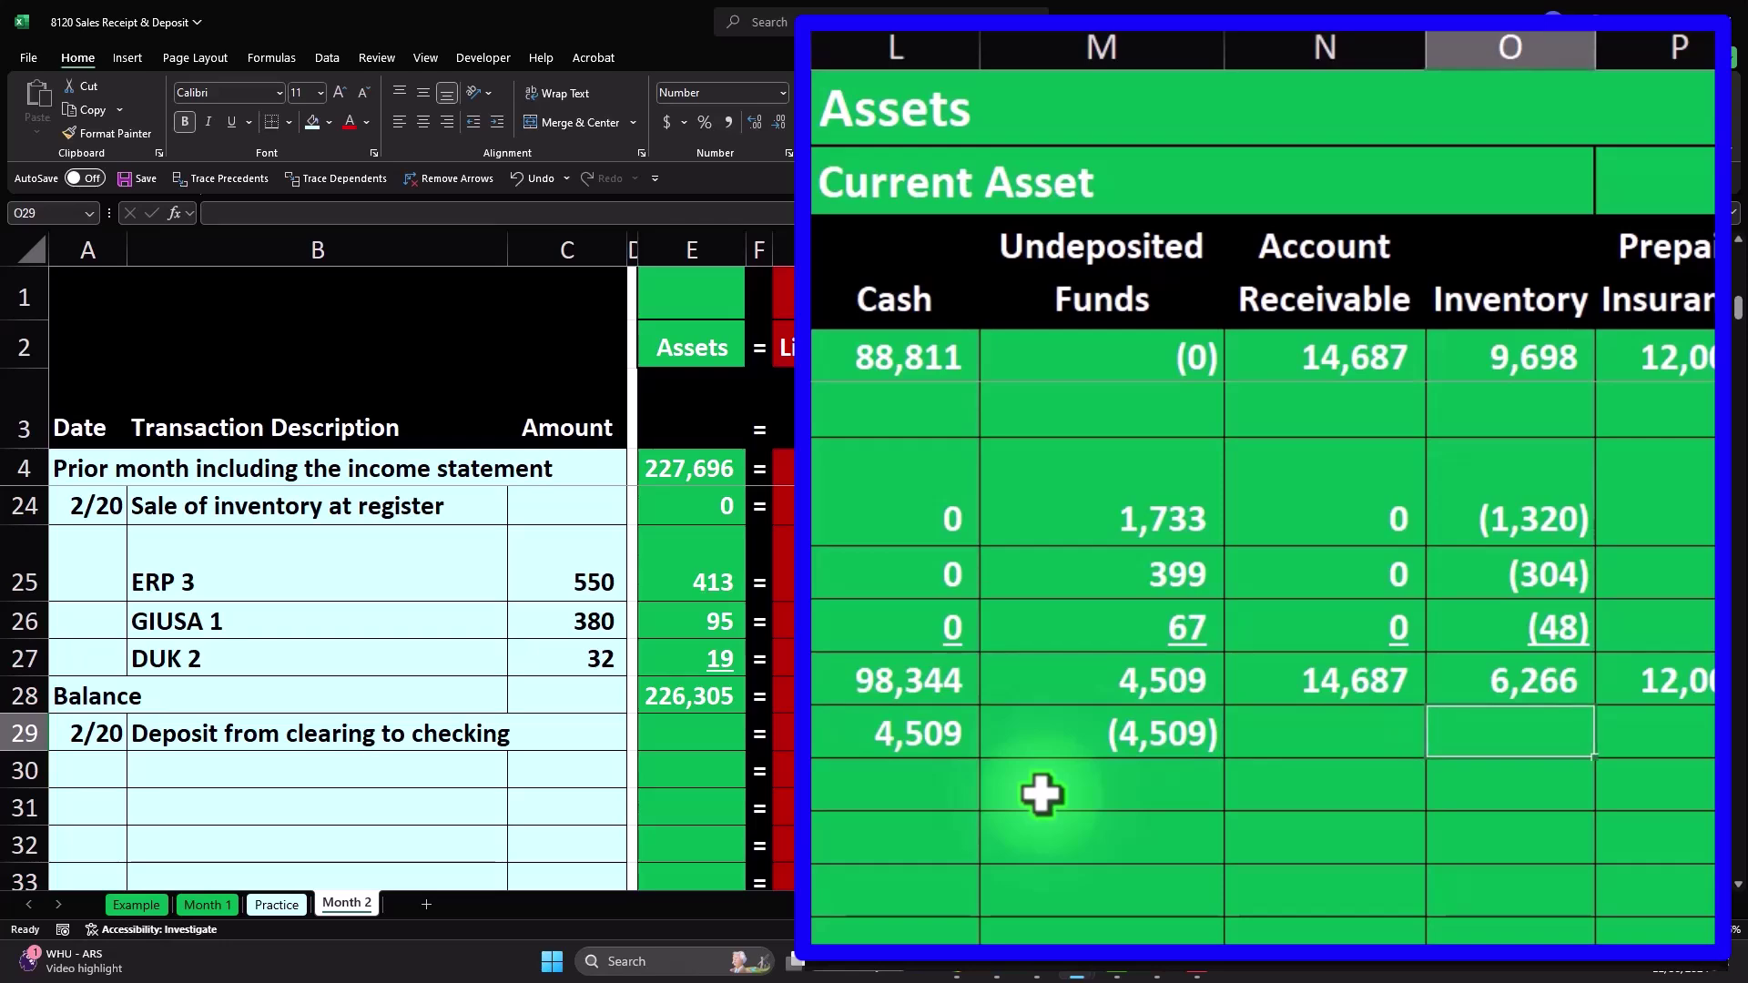
Step: Enter 0 for the deposit in the remaining asset columns of row 29, from Account Receivable through Acc. Depre (N29:S29)
{"action": "key", "text": "Left"}
{"action": "type", "text": "0"}
{"action": "key", "text": "Right"}
{"action": "type", "text": "0"}
{"action": "key", "text": "Right"}
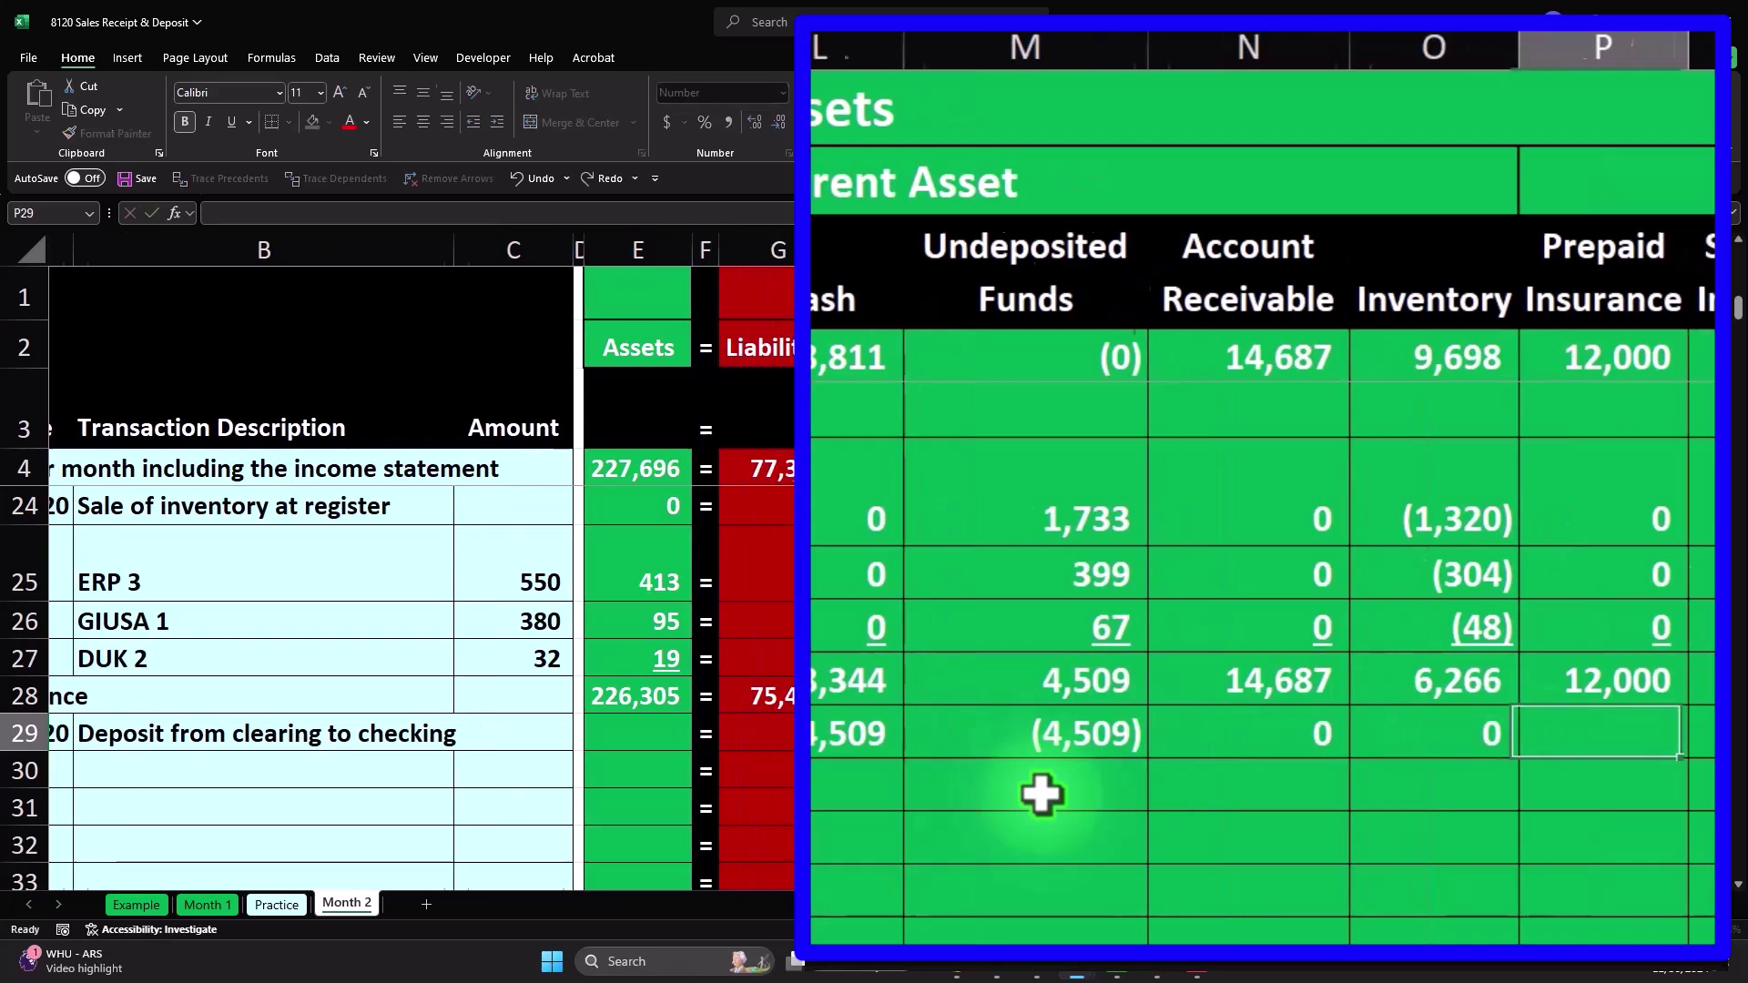
{"action": "type", "text": "0"}
{"action": "key", "text": "Right"}
{"action": "key", "text": "Right"}
{"action": "type", "text": "0"}
{"action": "key", "text": "Right"}
{"action": "type", "text": "0"}
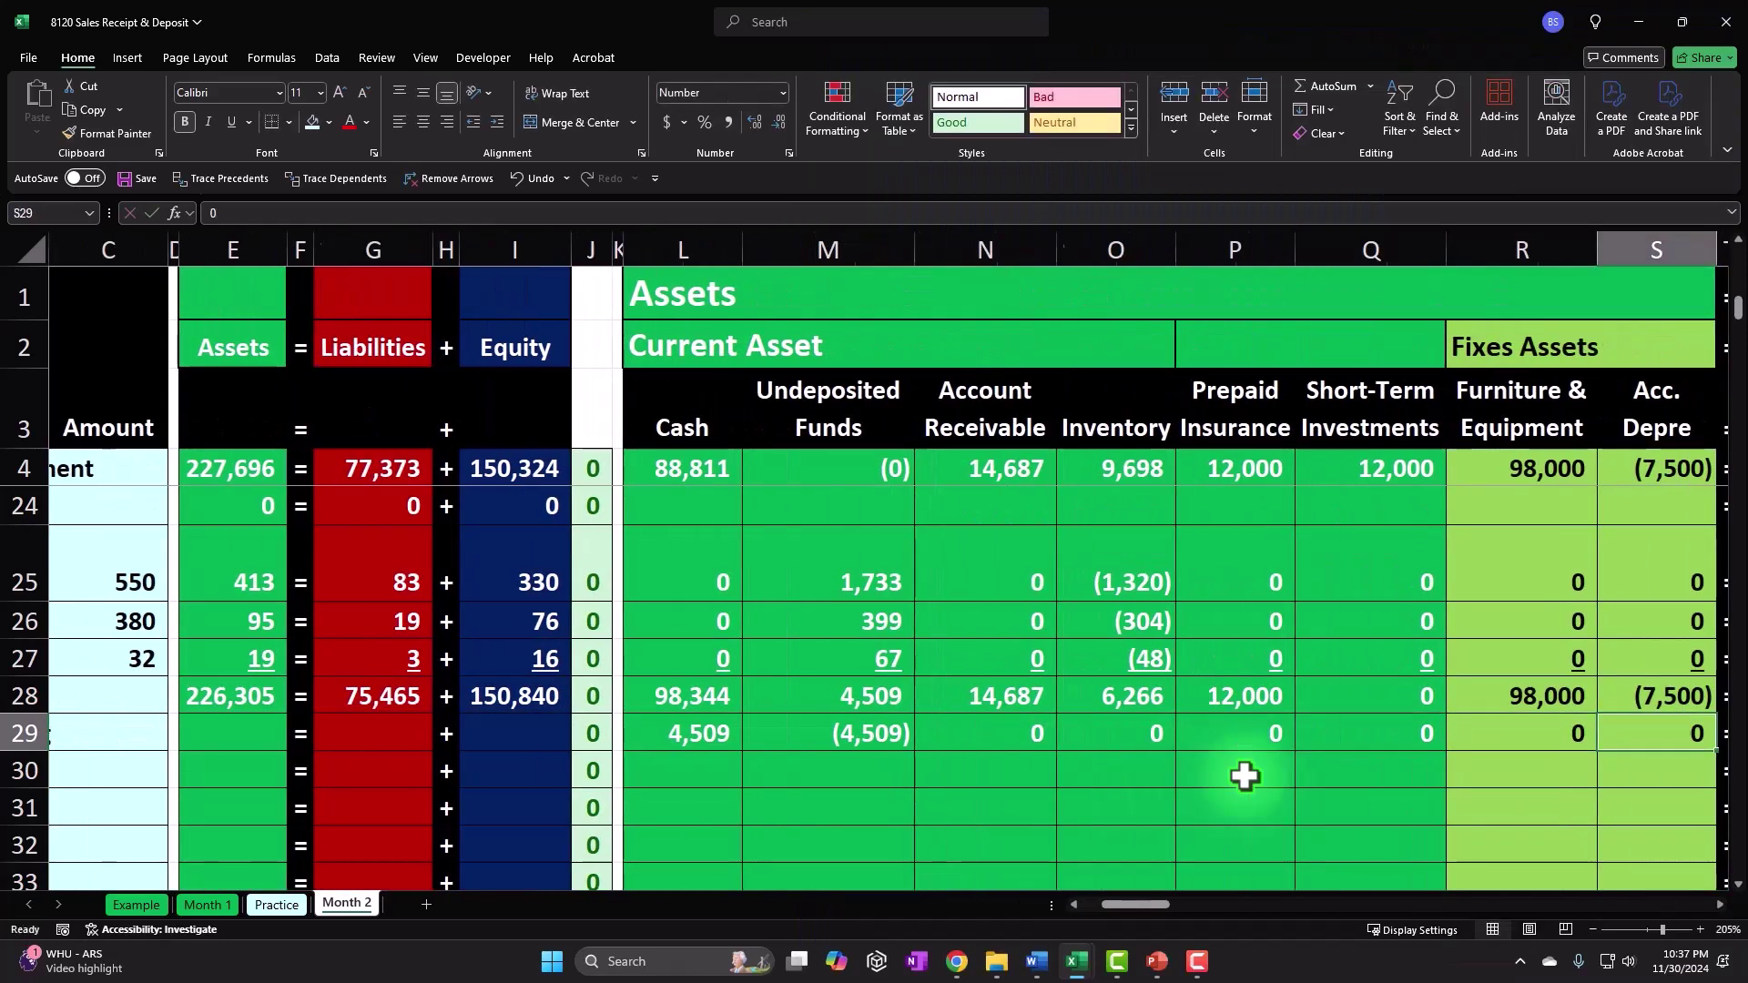
Step: Enter 0 for the deposit in every liability column of row 29, from Account Payable through Loan Payable (U29:Y29)
{"action": "key", "text": "Right"}
{"action": "key", "text": "Right"}
{"action": "type", "text": "0"}
{"action": "key", "text": "Right"}
{"action": "type", "text": "0"}
{"action": "key", "text": "Right"}
{"action": "type", "text": "0"}
{"action": "key", "text": "Right"}
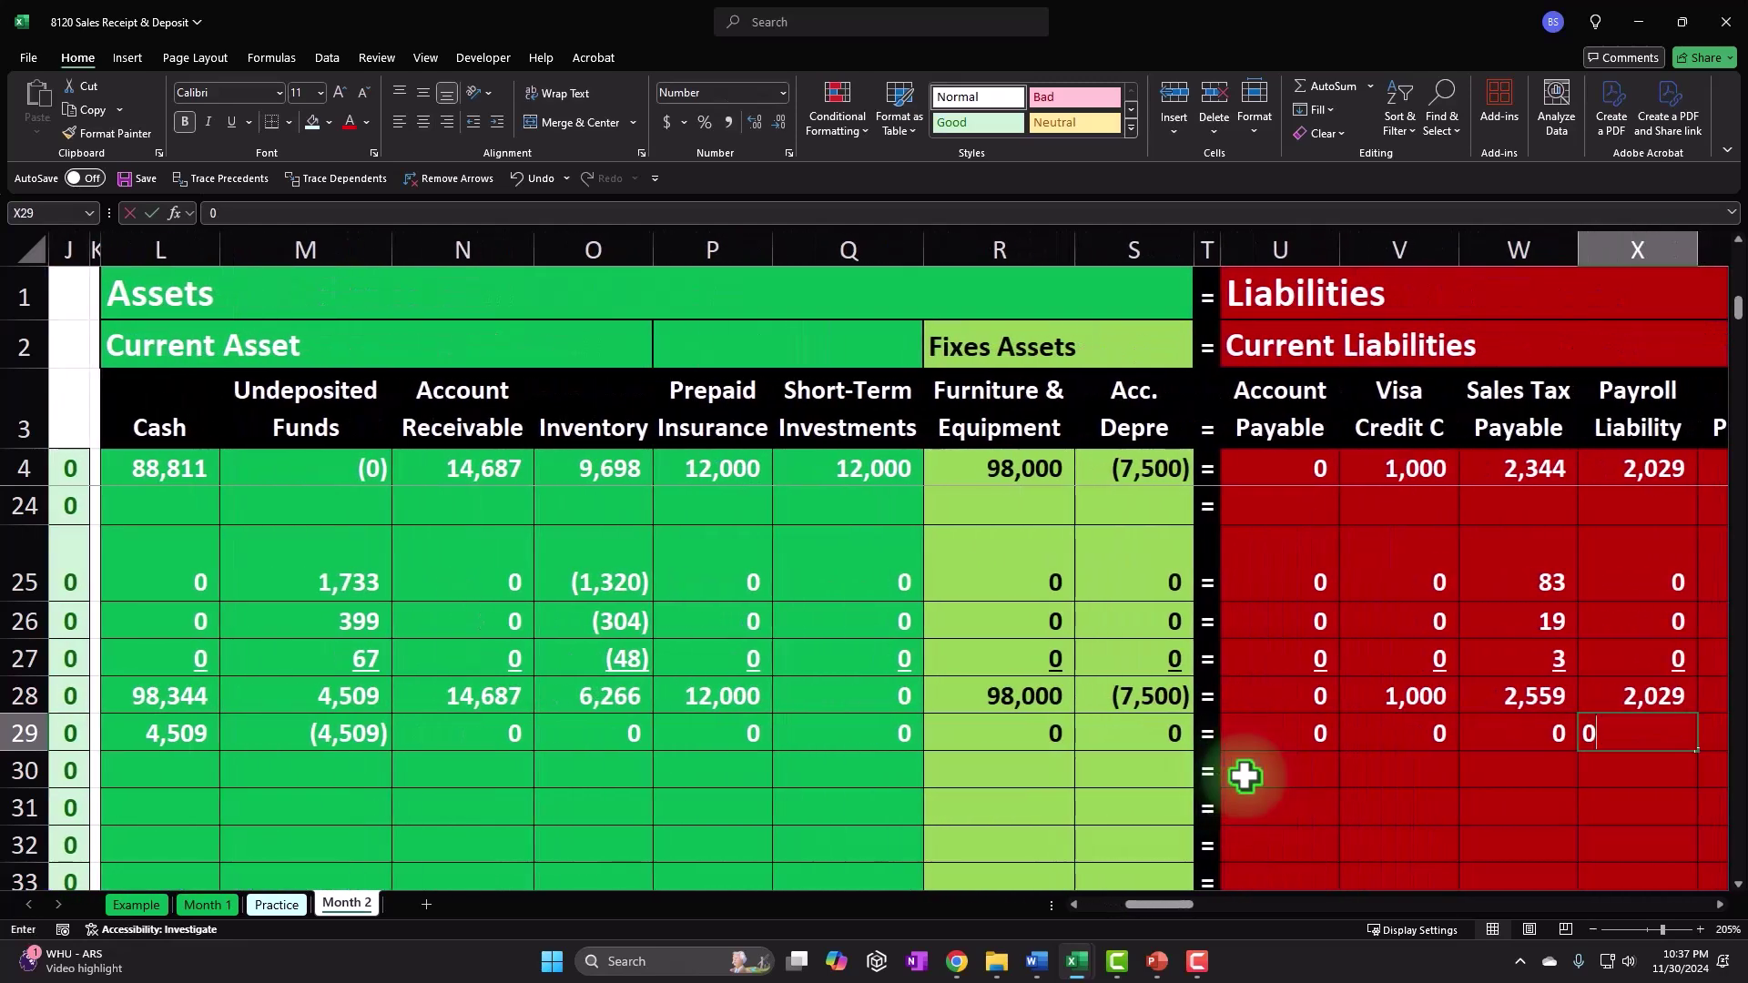
{"action": "type", "text": "0"}
{"action": "key", "text": "Right"}
{"action": "key", "text": "Right"}
{"action": "key", "text": "Right"}
Step: Enter 0 for the deposit in all equity and income statement columns of row 29, from Owner Draws through Interest Expense (AA29:AO29)
{"action": "type", "text": "0"}
{"action": "key", "text": "Right"}
{"action": "type", "text": "0"}
{"action": "key", "text": "Right"}
{"action": "type", "text": "0"}
{"action": "key", "text": "Right"}
{"action": "type", "text": "0"}
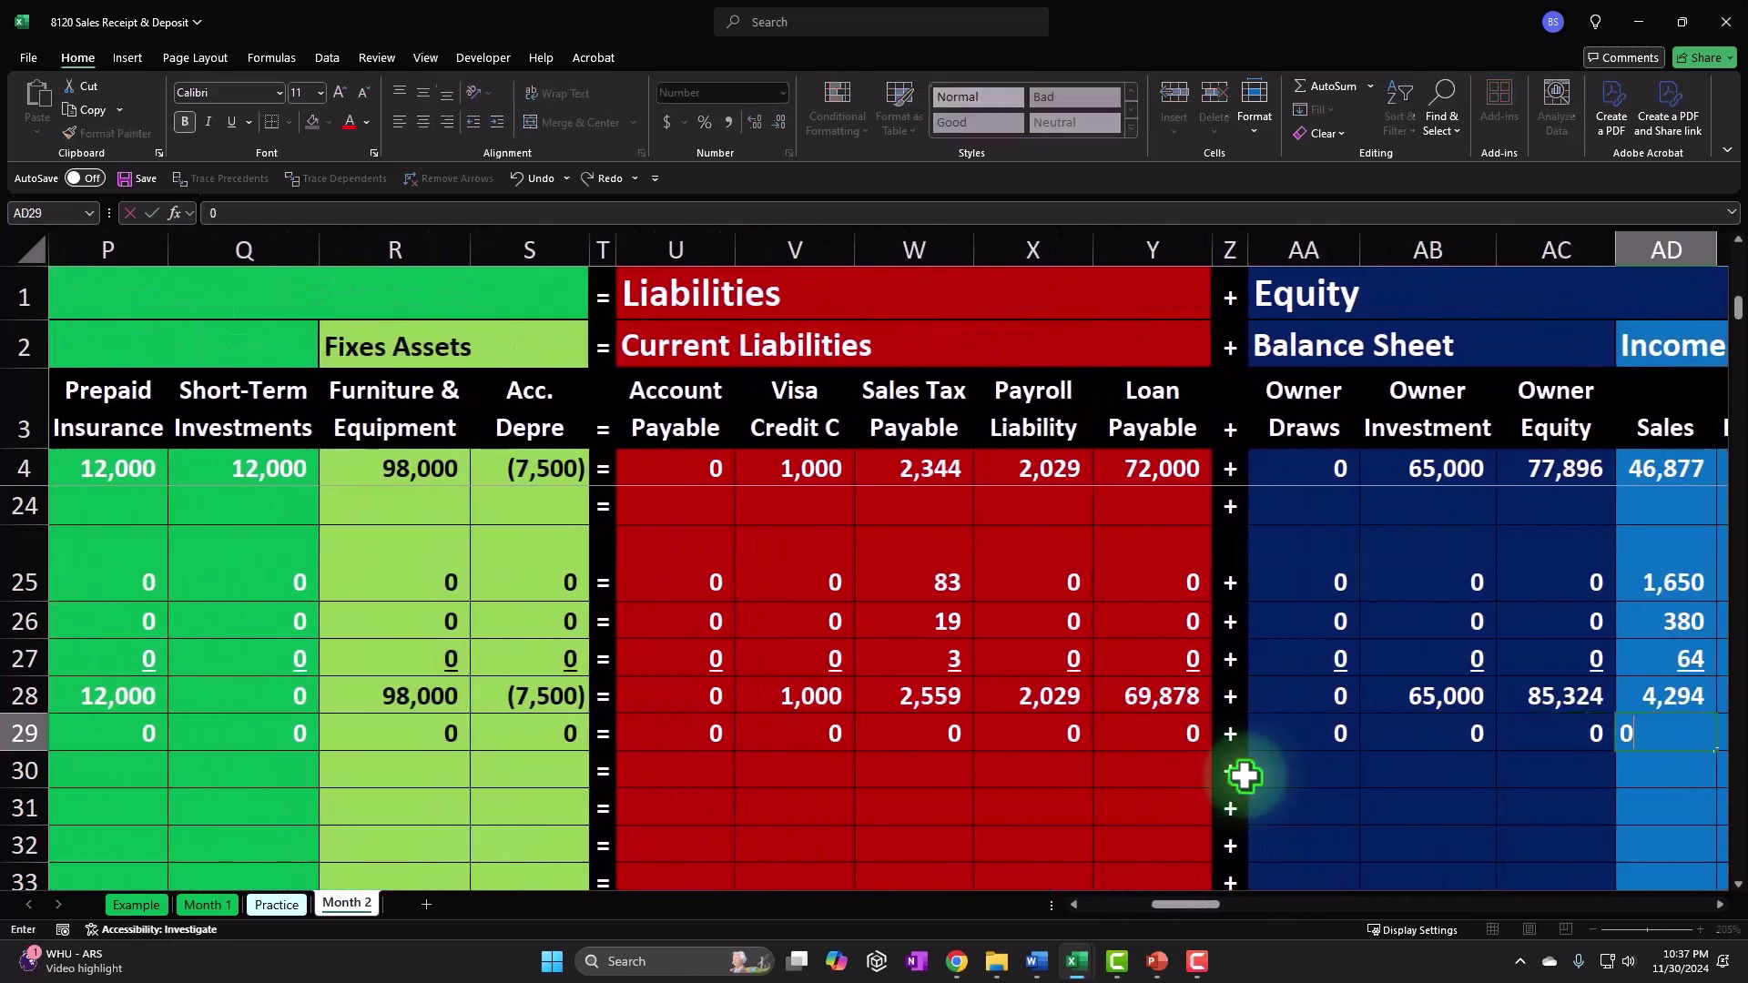
{"action": "type", "text": "0"}
{"action": "key", "text": "Right"}
{"action": "key", "text": "0"}
{"action": "key", "text": "Right"}
{"action": "key", "text": "0"}
{"action": "key", "text": "Right"}
{"action": "key", "text": "0"}
{"action": "key", "text": "Right"}
{"action": "key", "text": "0"}
{"action": "key", "text": "Right"}
{"action": "key", "text": "0"}
{"action": "key", "text": "Right"}
{"action": "type", "text": "0"}
{"action": "key", "text": "Right"}
{"action": "type", "text": "0"}
{"action": "key", "text": "Right"}
{"action": "type", "text": "0"}
{"action": "key", "text": "Right"}
{"action": "type", "text": "0"}
{"action": "key", "text": "Right"}
Step: Underline the row 29 entries in L29:AO29, and refill the = and + separators in T29 and Z29 from row 28 without underline
{"action": "left_click_drag", "start_coordinate": [1566, 695], "coordinate": [363, 722]}
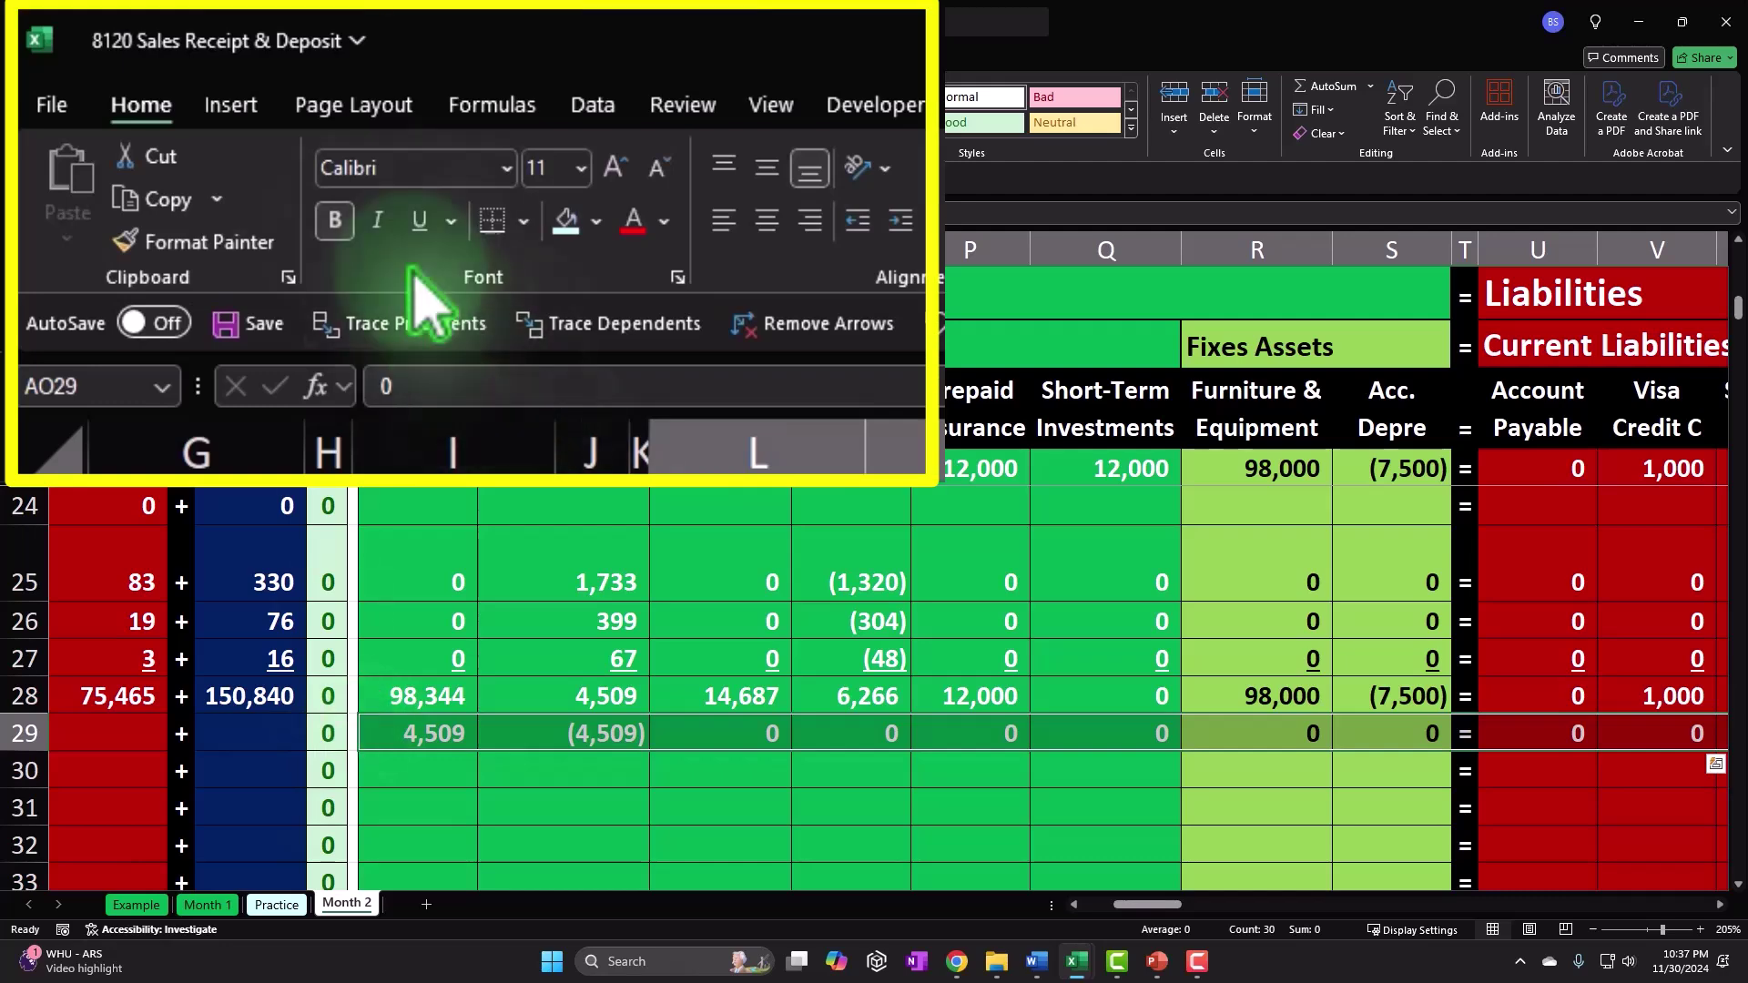
{"action": "left_click", "coordinate": [419, 221]}
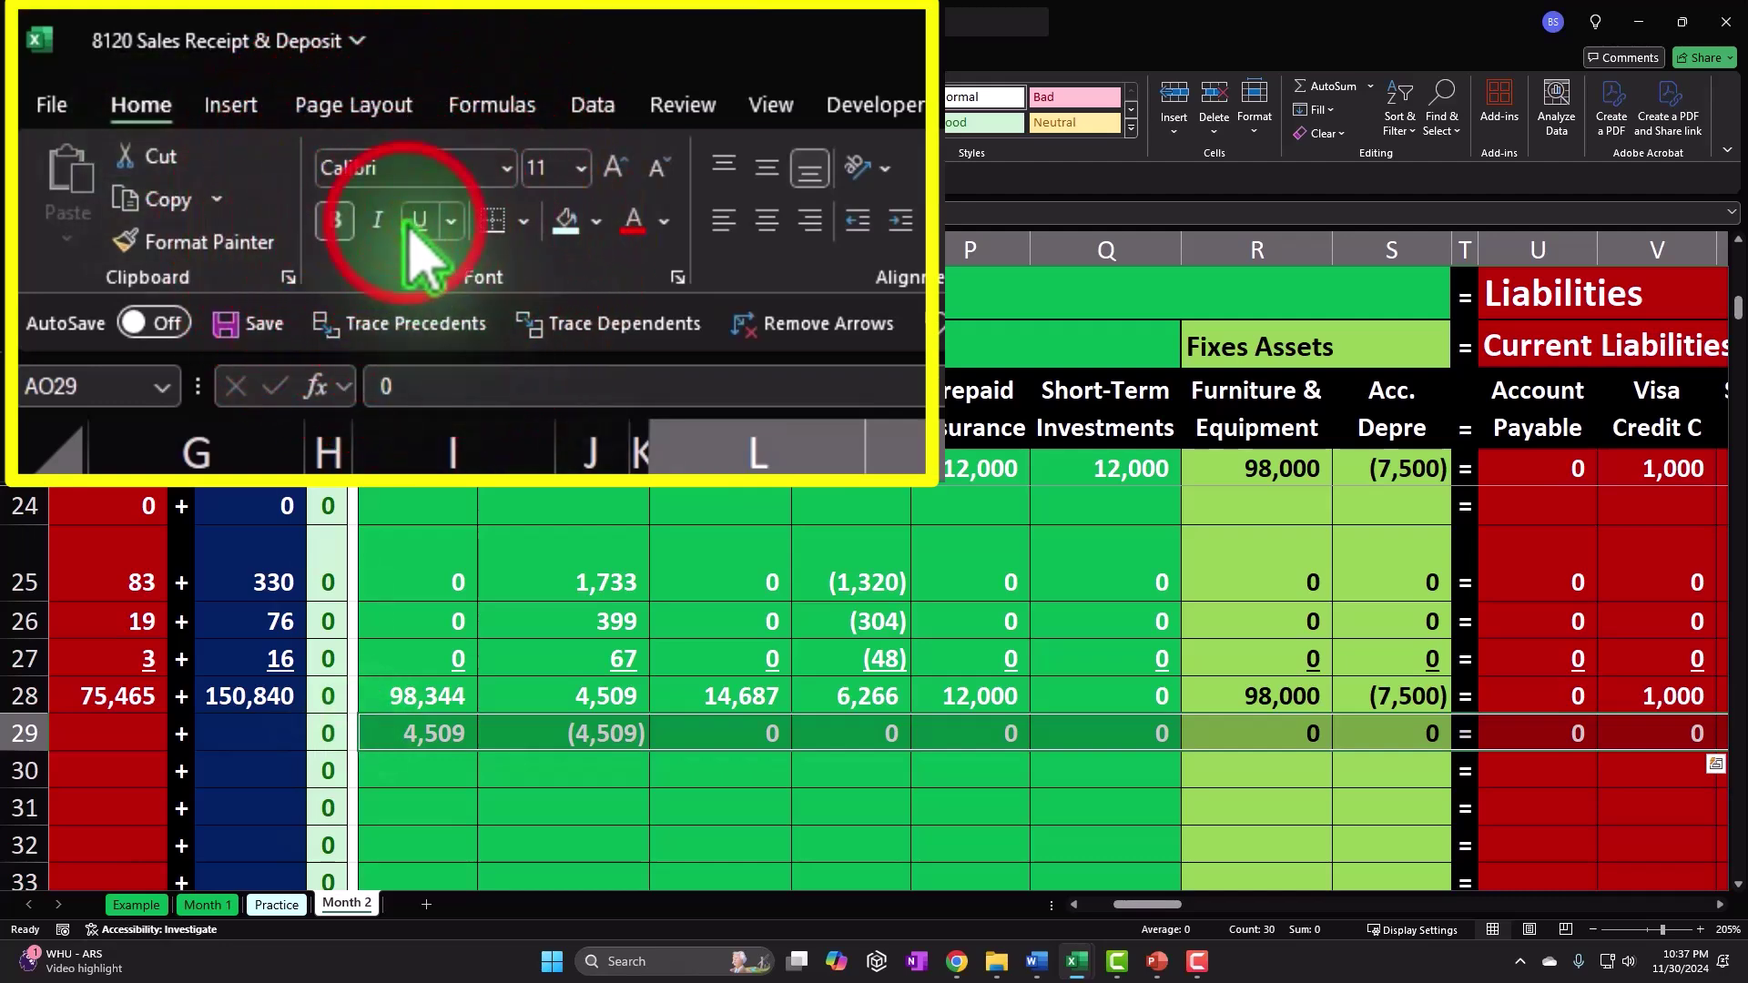
{"action": "left_click_drag", "start_coordinate": [1149, 904], "coordinate": [1186, 881]}
{"action": "left_click", "coordinate": [971, 813]}
{"action": "left_click", "coordinate": [728, 699]}
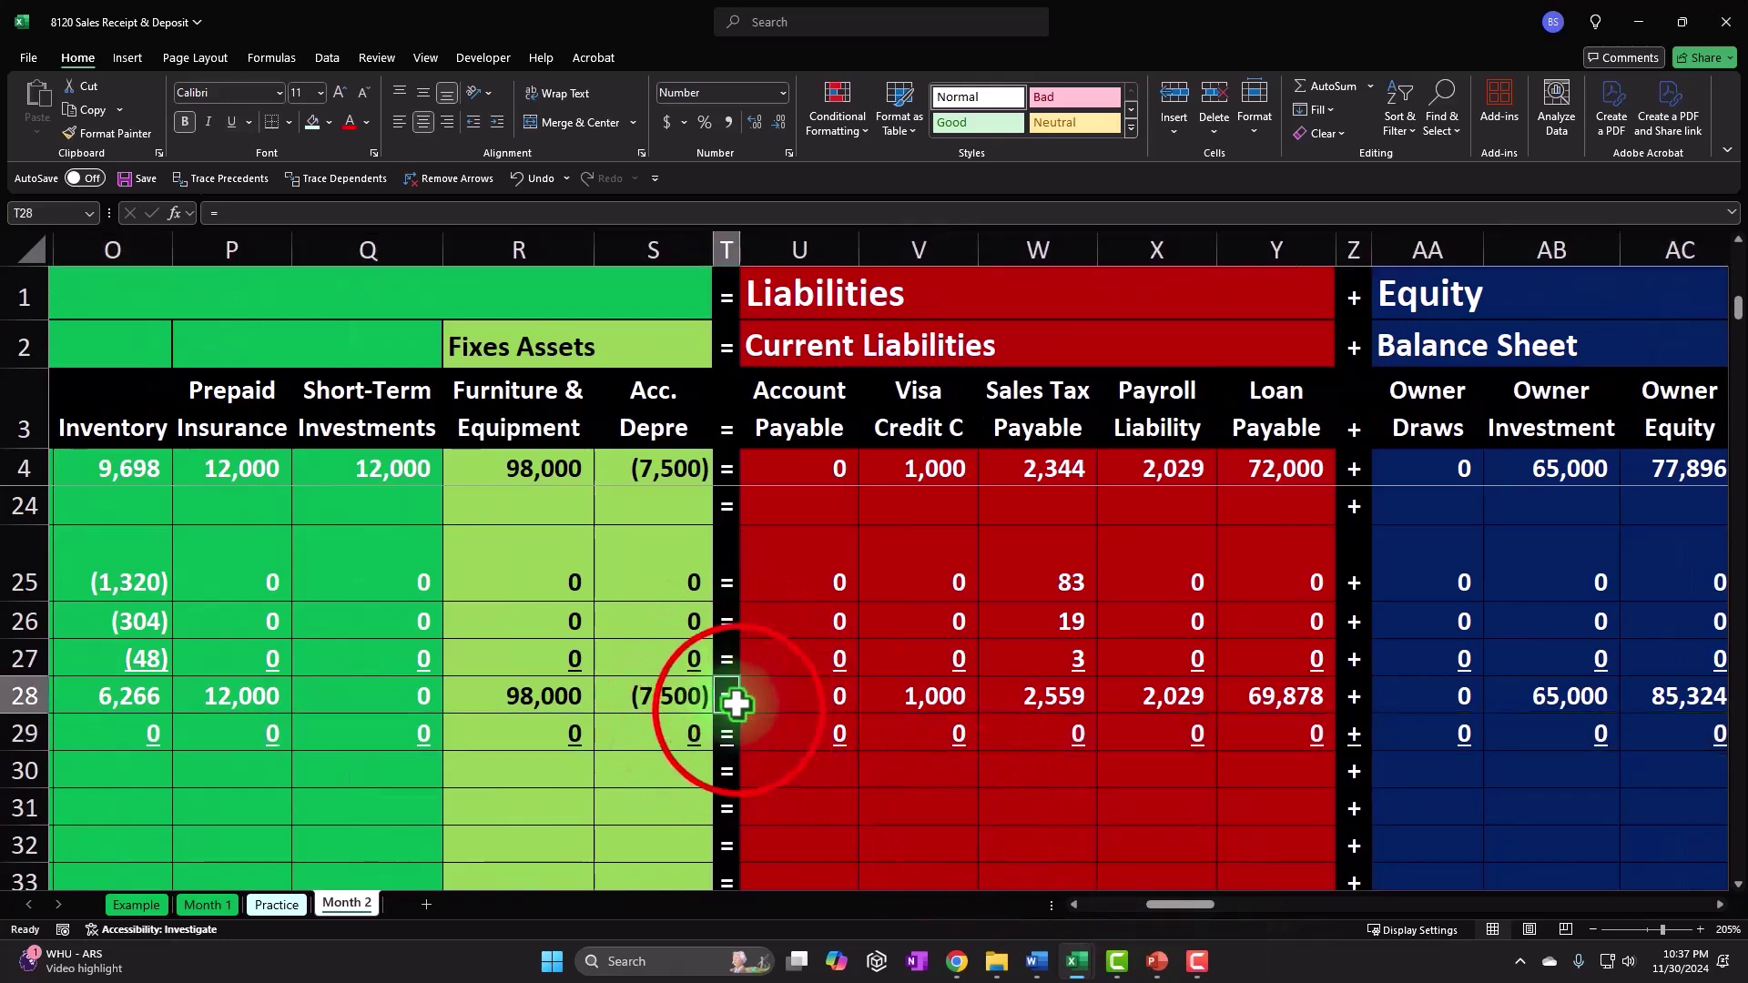
{"action": "left_click", "coordinate": [1356, 698]}
{"action": "left_click", "coordinate": [1255, 729]}
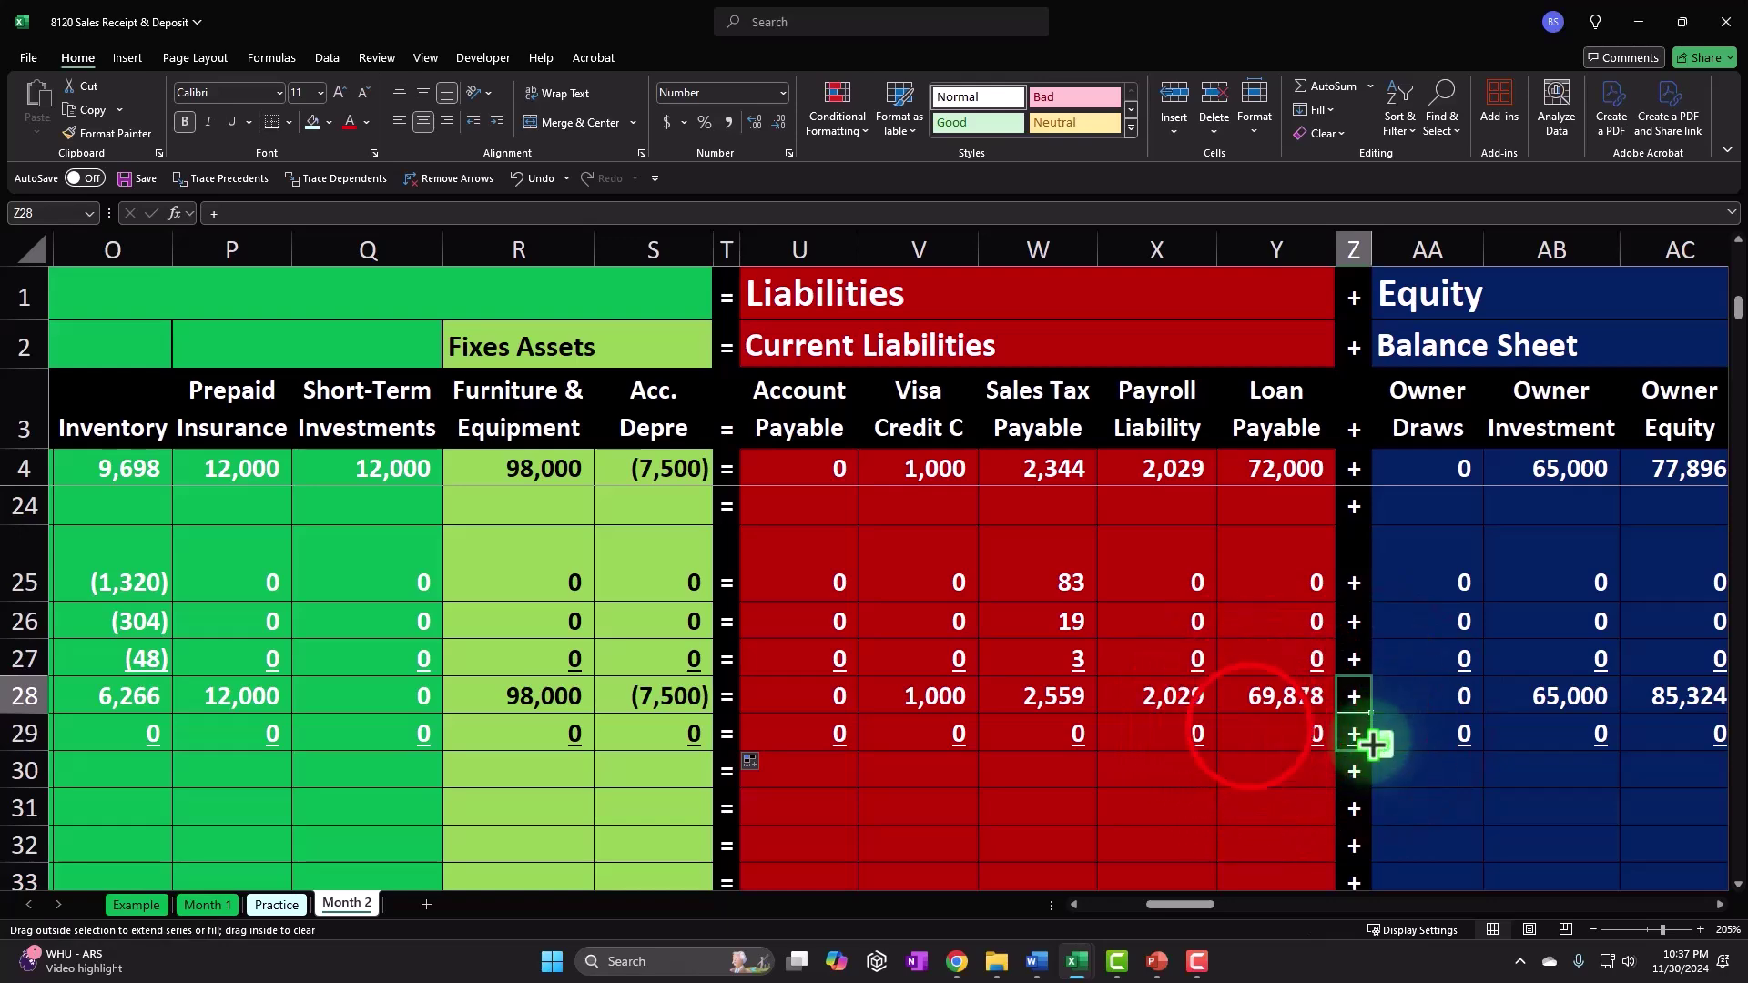
Step: Label row 30 as the new Balance row by entering =A28 in A30
{"action": "key", "text": "Left"}
{"action": "key", "text": "Left"}
{"action": "key", "text": "Left"}
{"action": "key", "text": "Left"}
{"action": "key", "text": "Left"}
{"action": "key", "text": "Left"}
{"action": "key", "text": "Left"}
{"action": "key", "text": "Left"}
{"action": "key", "text": "Left"}
{"action": "key", "text": "Left"}
{"action": "key", "text": "Left"}
{"action": "key", "text": "Left"}
{"action": "key", "text": "Left"}
{"action": "key", "text": "Left"}
{"action": "key", "text": "Left"}
{"action": "key", "text": "Left"}
{"action": "key", "text": "Left"}
{"action": "key", "text": "Left"}
{"action": "key", "text": "Left"}
{"action": "key", "text": "Left"}
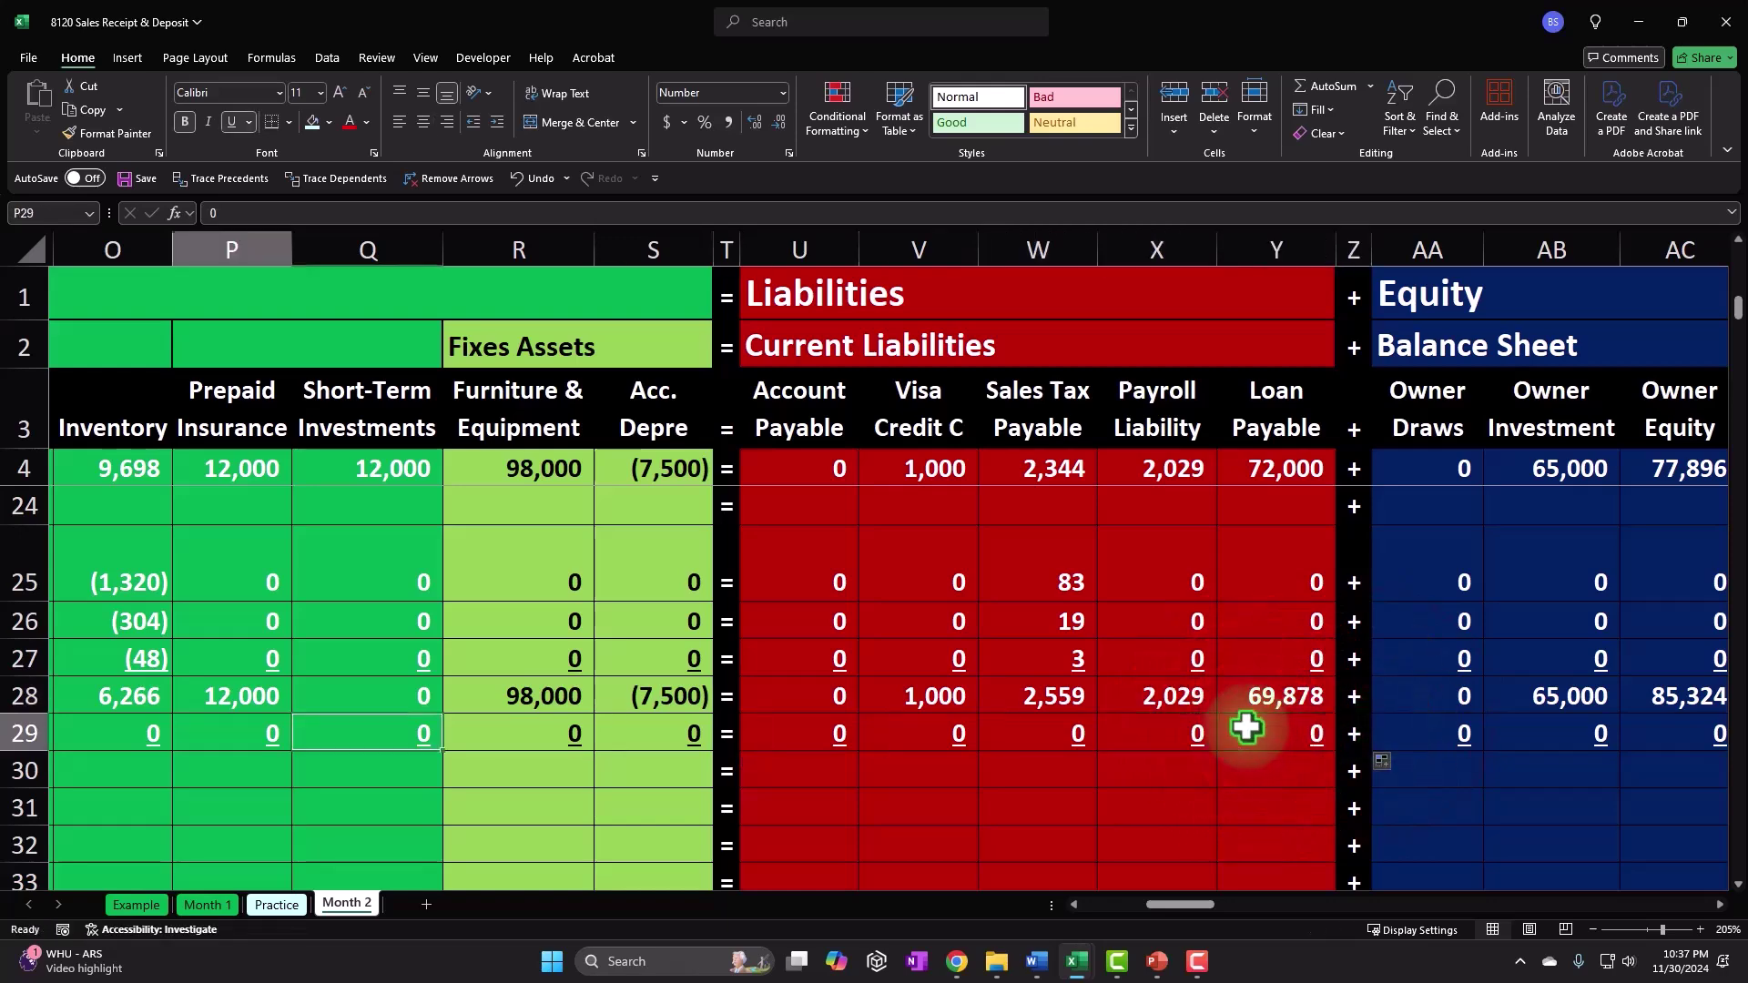
{"action": "key", "text": "Left"}
{"action": "key", "text": "Left"}
{"action": "key", "text": "Left"}
{"action": "key", "text": "Down"}
{"action": "type", "text": "="}
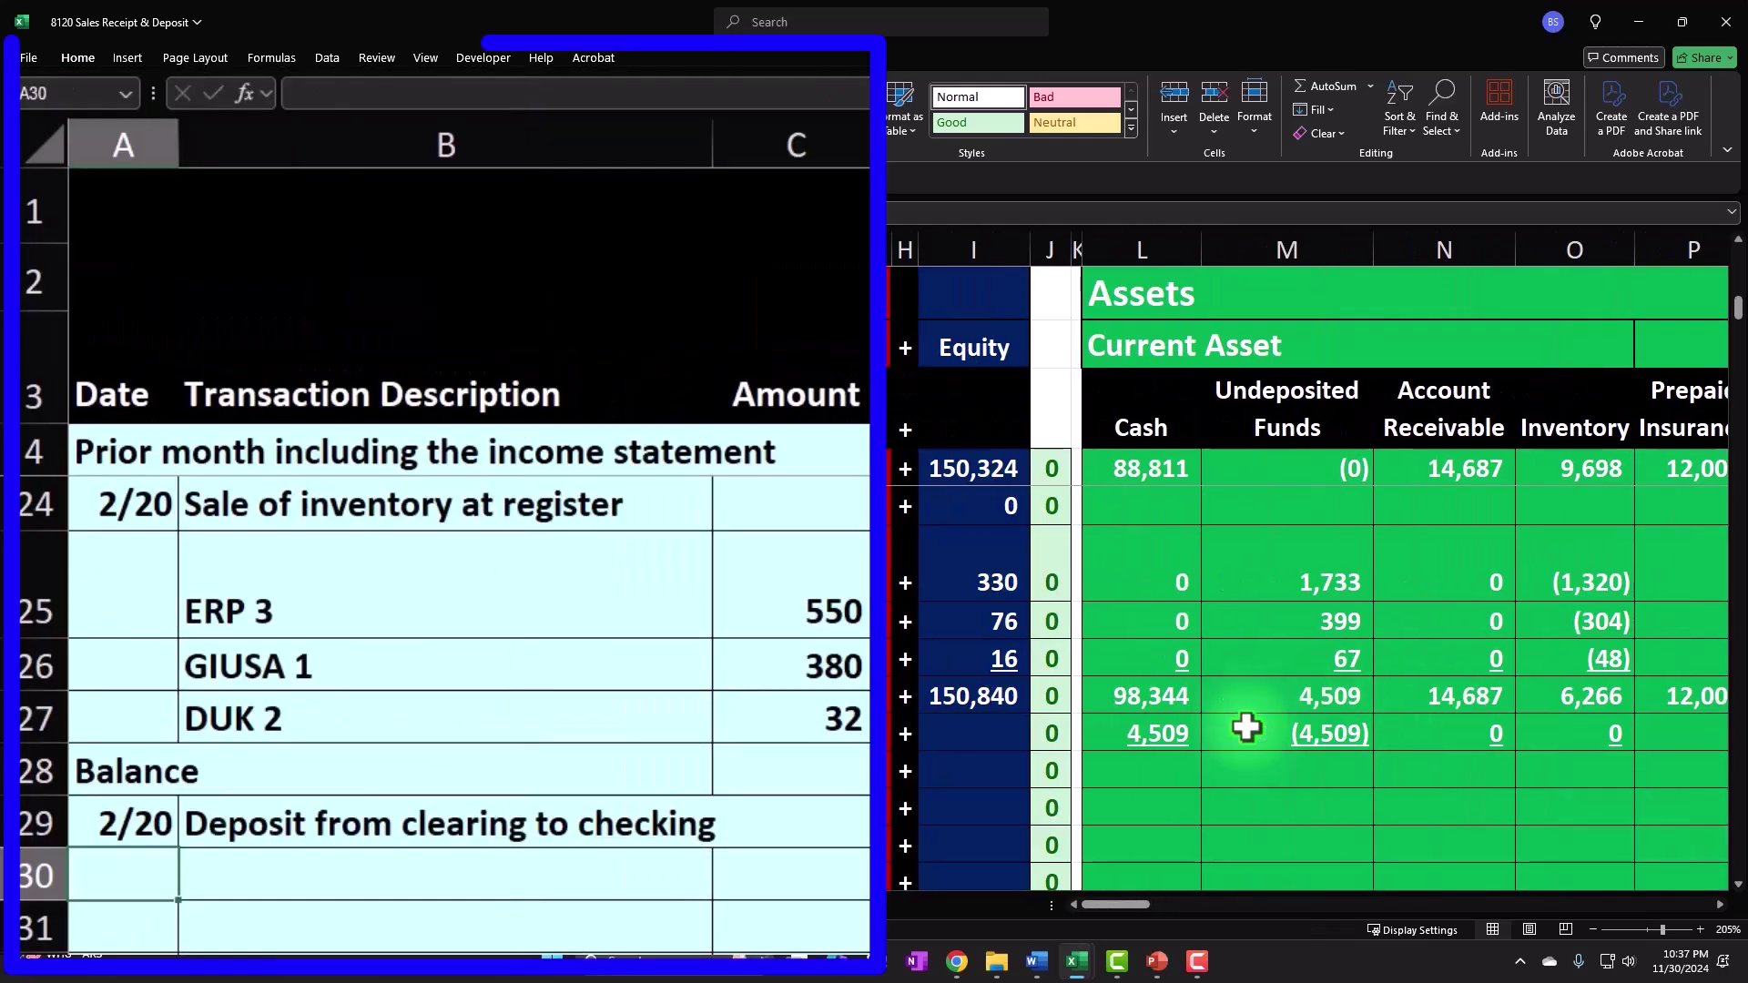
{"action": "key", "text": "Up"}
{"action": "key", "text": "Up"}
{"action": "key", "text": "Return"}
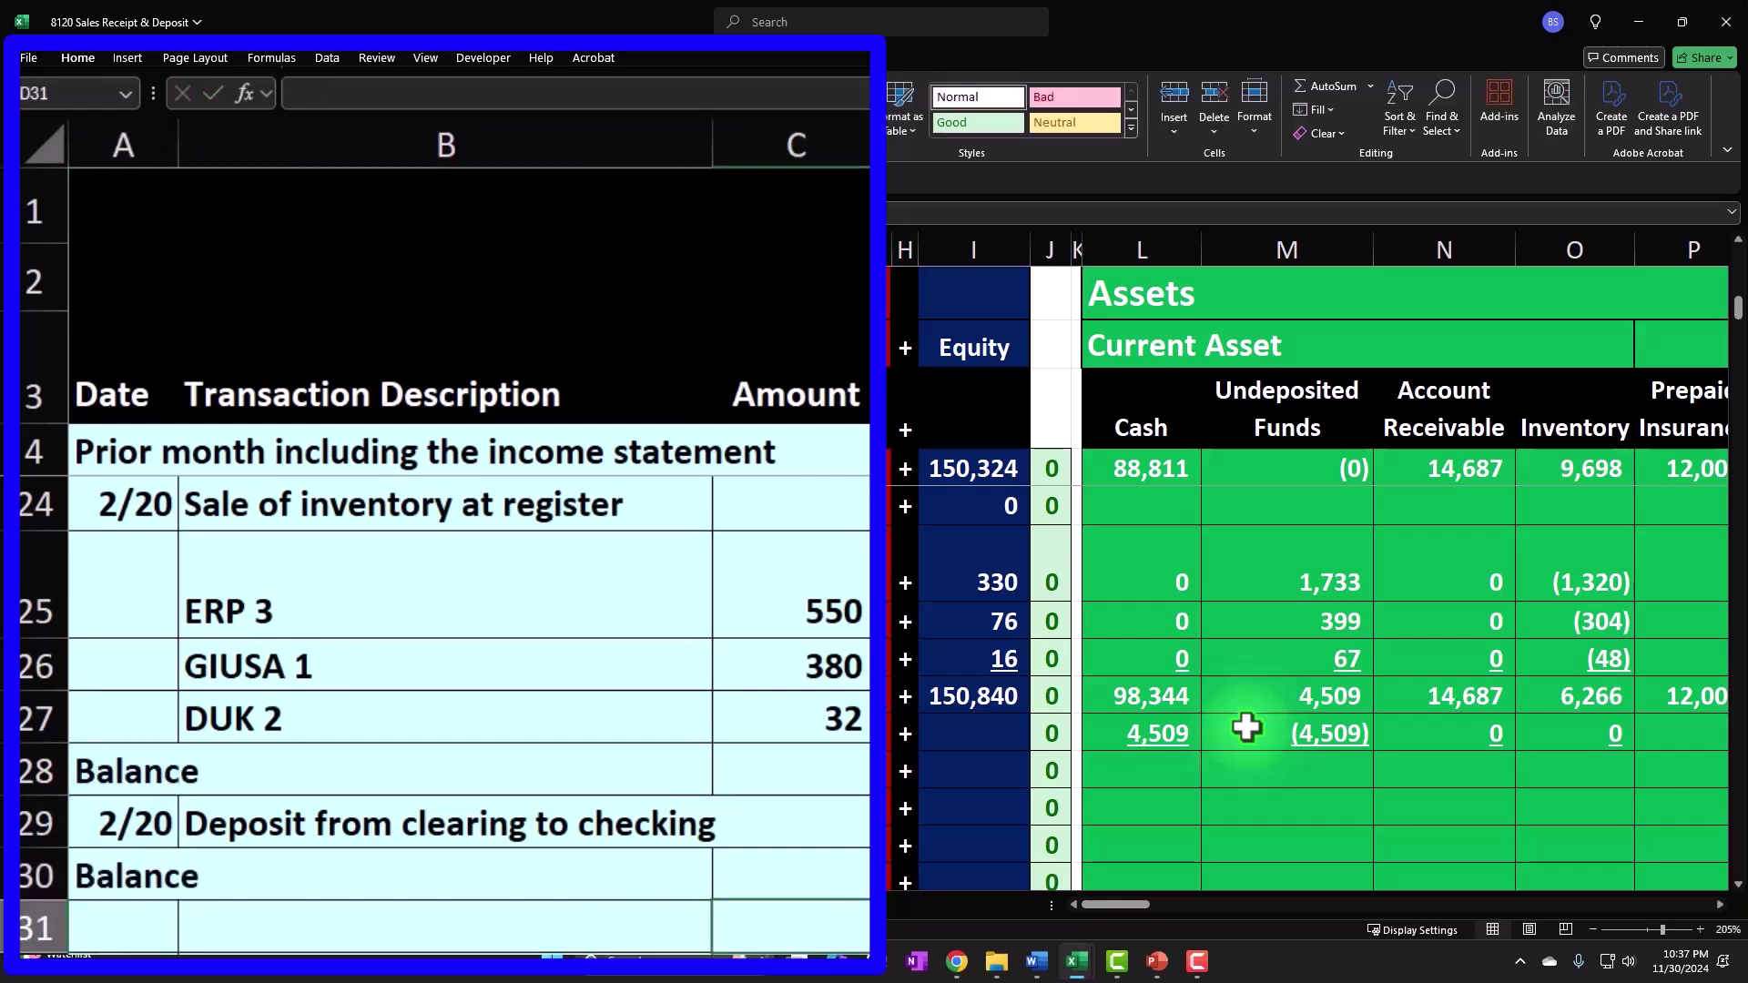
Step: Calculate the new Cash balance by entering =SUM(L28:L29) in L30
{"action": "key", "text": "Right"}
{"action": "key", "text": "Right"}
{"action": "key", "text": "Right"}
{"action": "key", "text": "Right"}
{"action": "key", "text": "Right"}
{"action": "key", "text": "Right"}
{"action": "key", "text": "Right"}
{"action": "key", "text": "Right"}
{"action": "key", "text": "Right"}
{"action": "key", "text": "Right"}
{"action": "key", "text": "Right"}
{"action": "key", "text": "Up"}
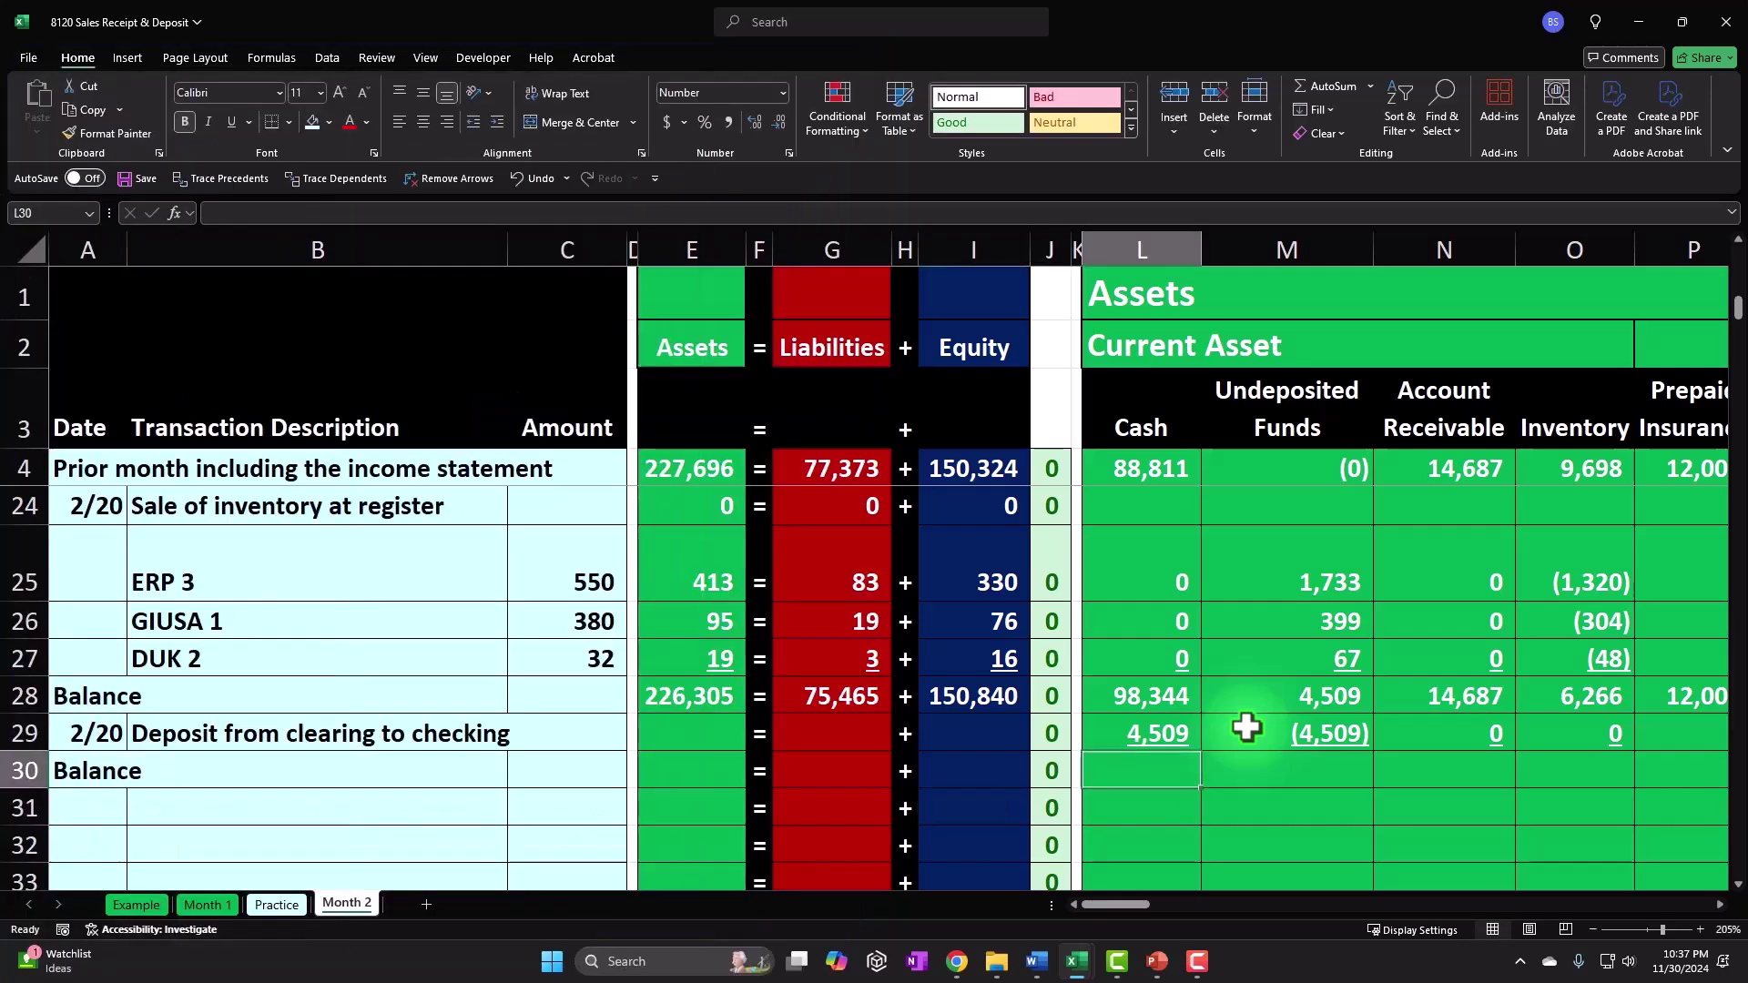
{"action": "type", "text": "=sum("}
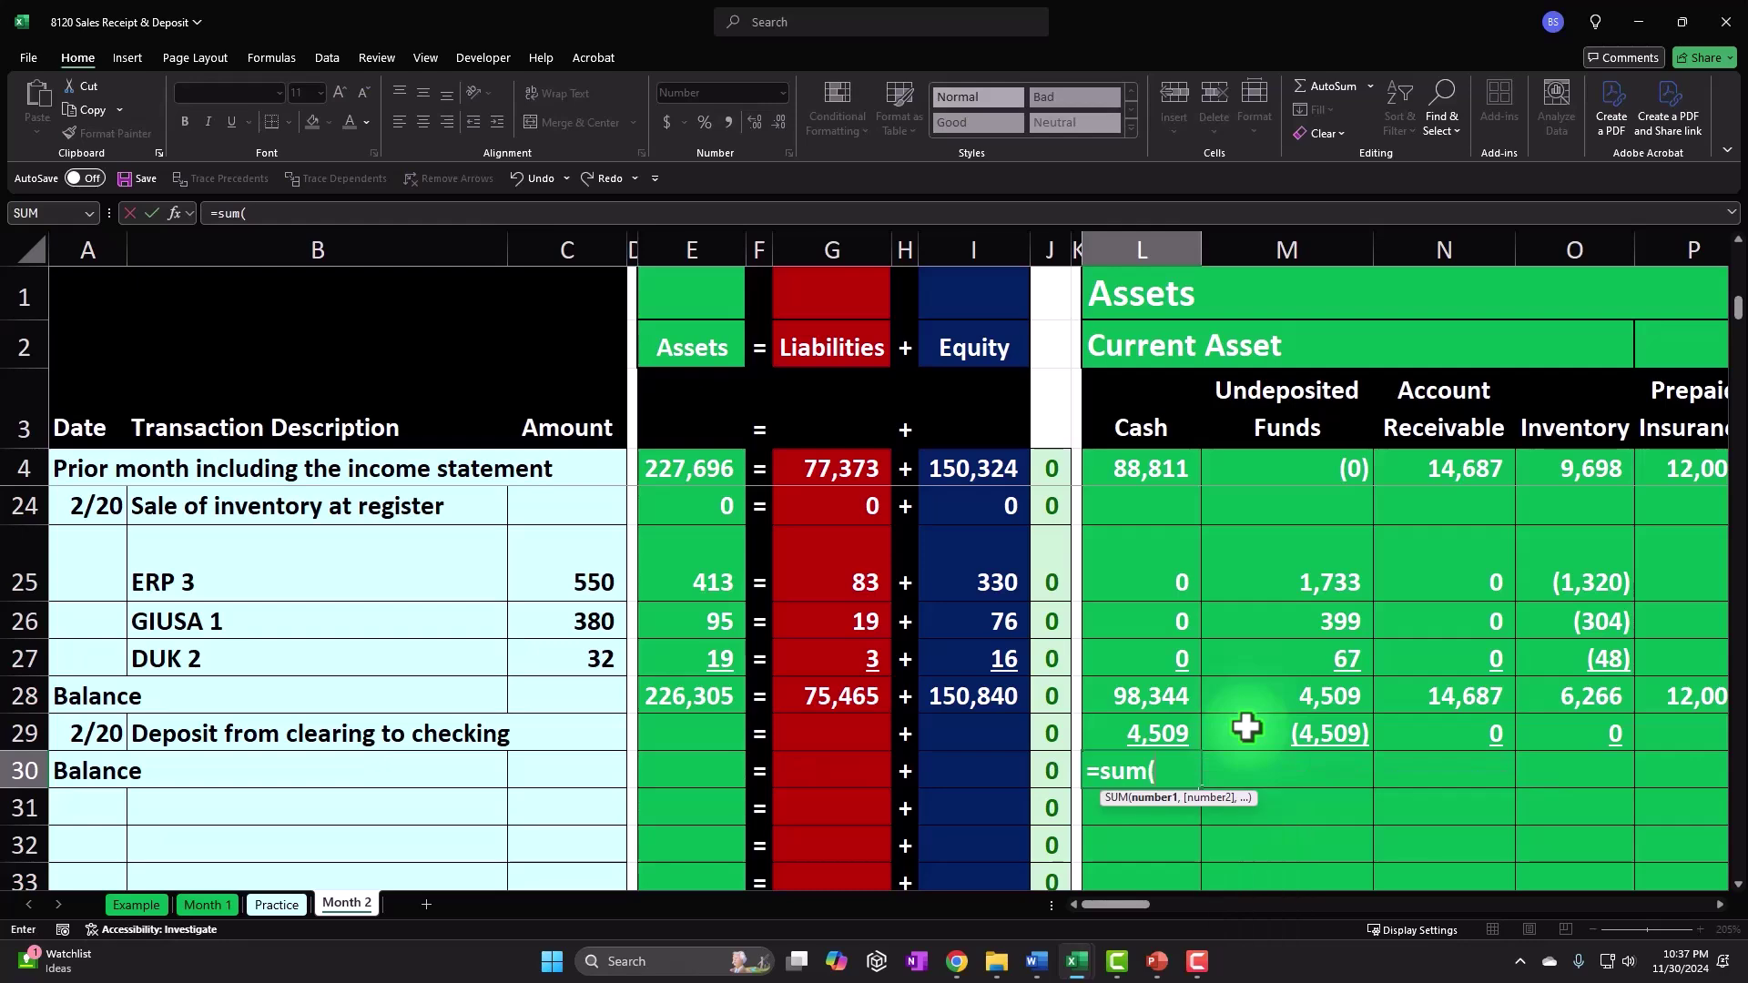
{"action": "key", "text": "shift+Down"}
{"action": "key", "text": "Return"}
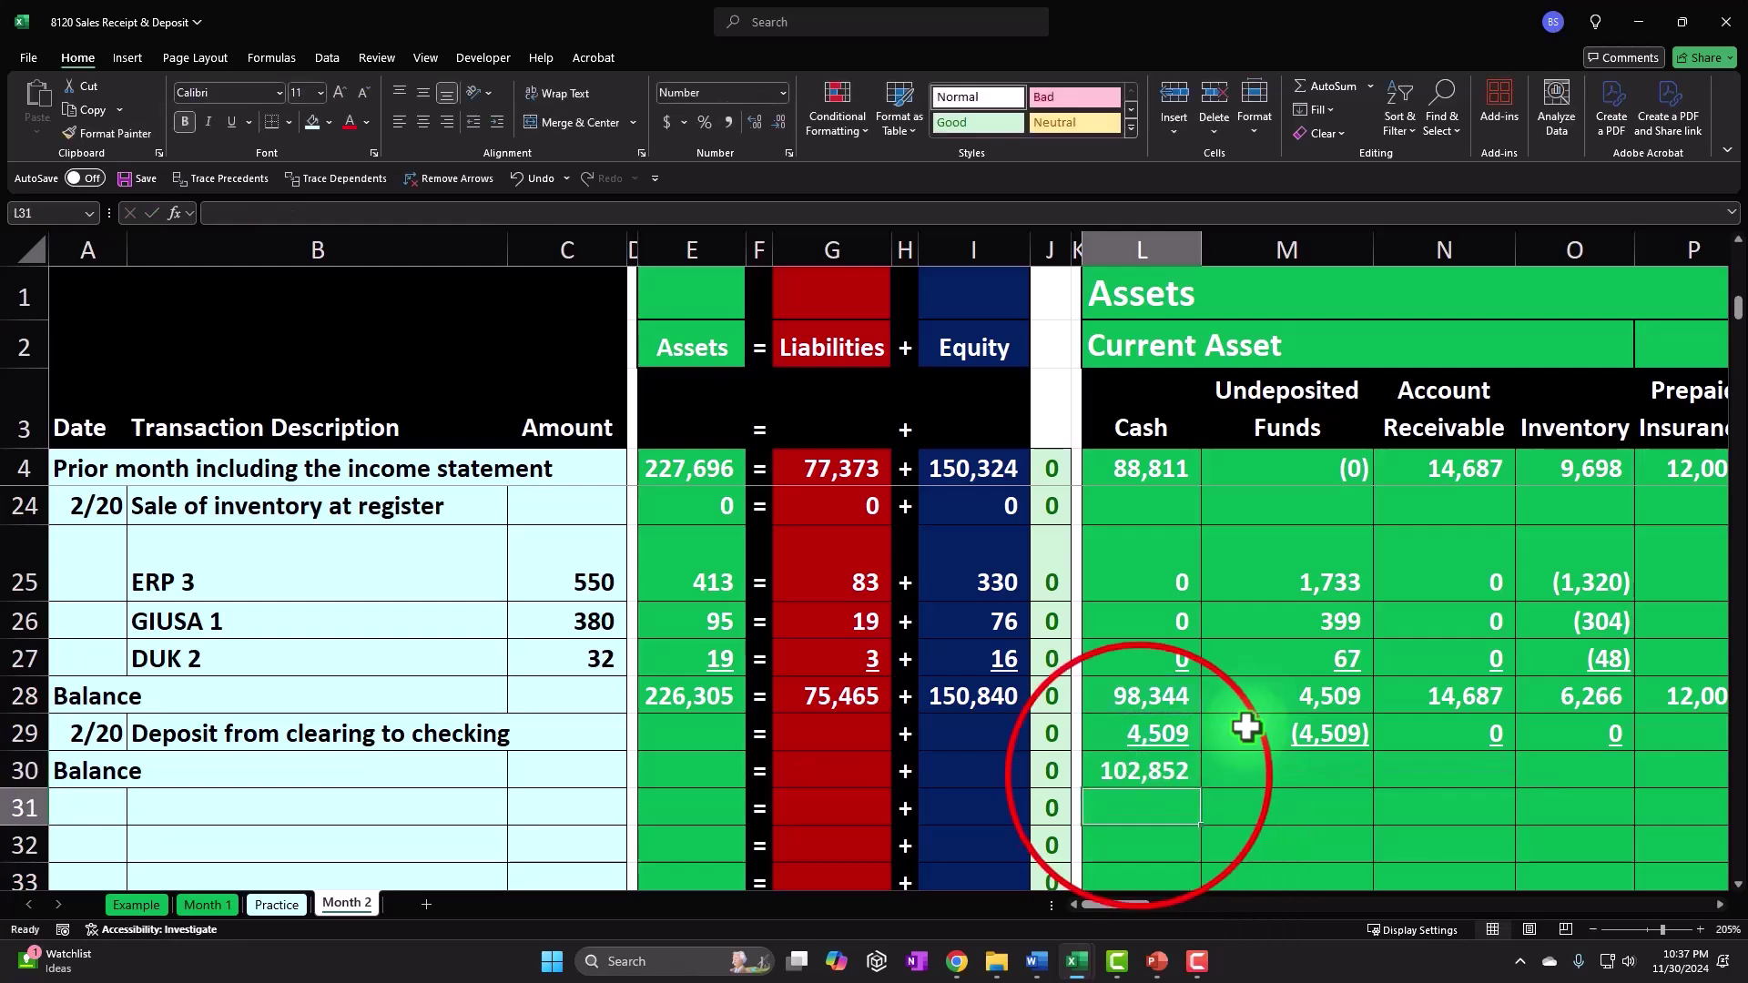
Step: Copy the Cash balance formula from L30 and paste only its formula across M30:AO30
{"action": "left_click", "coordinate": [1137, 776]}
{"action": "right_click", "coordinate": [1134, 776]}
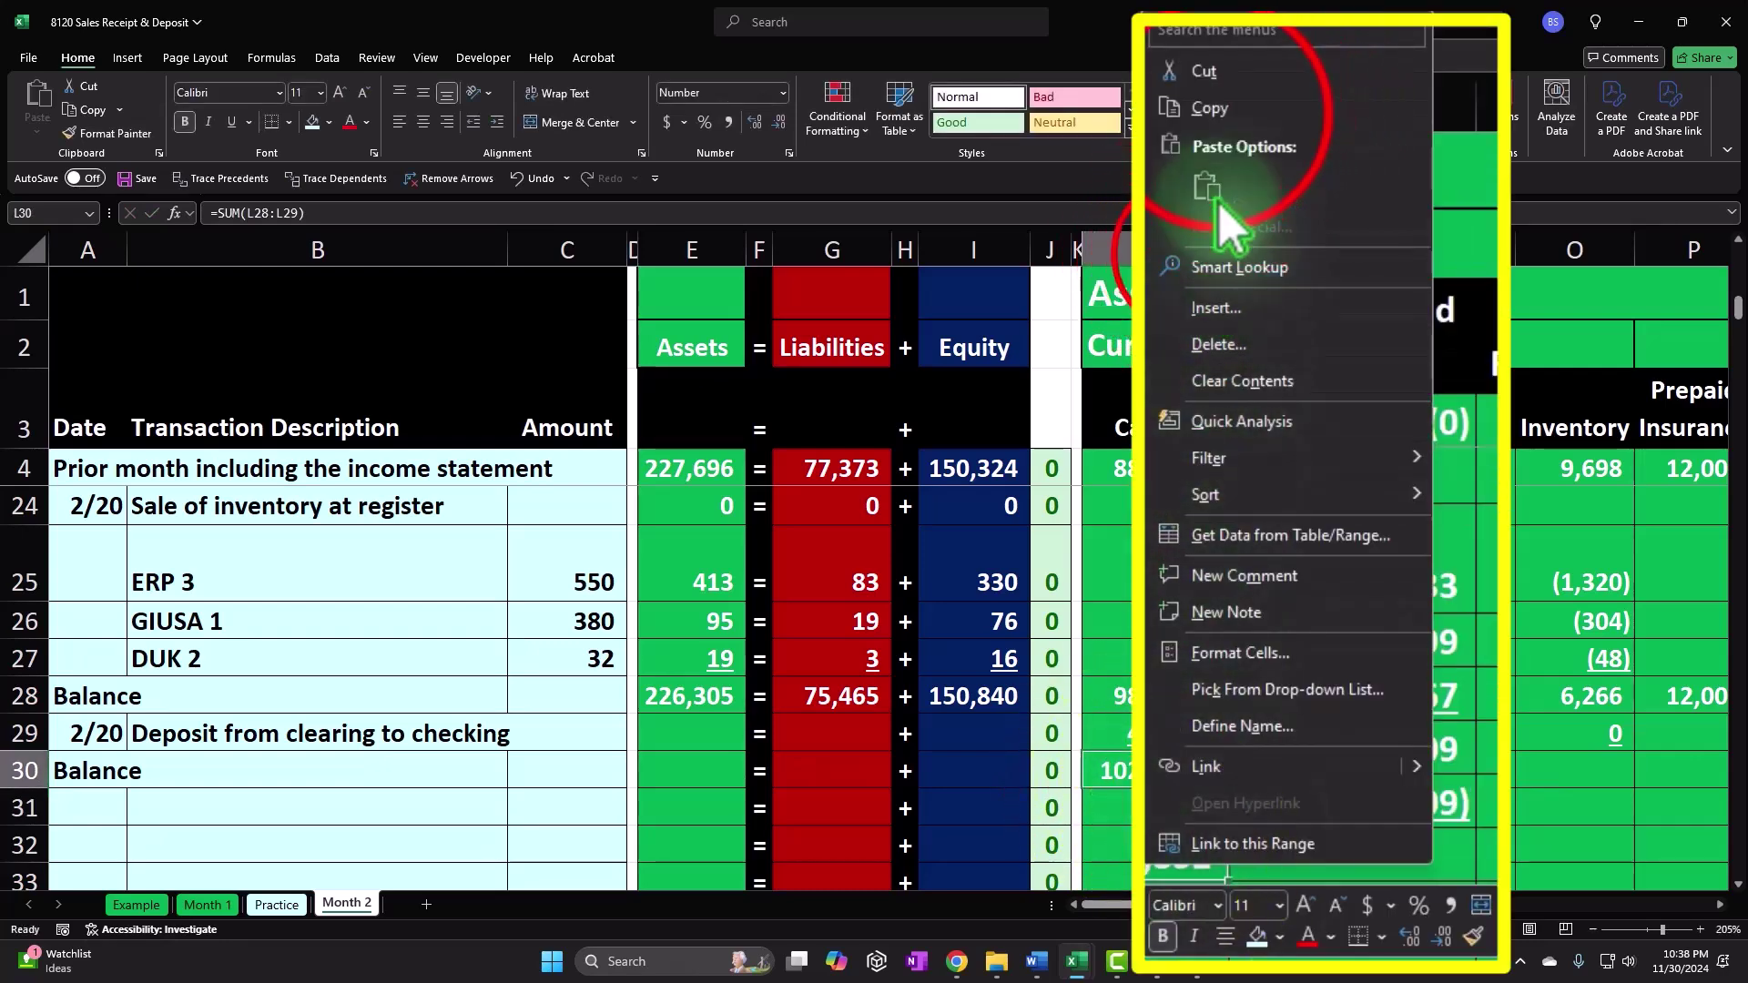
{"action": "left_click", "coordinate": [1170, 182]}
{"action": "left_click_drag", "start_coordinate": [1319, 770], "coordinate": [1685, 769]}
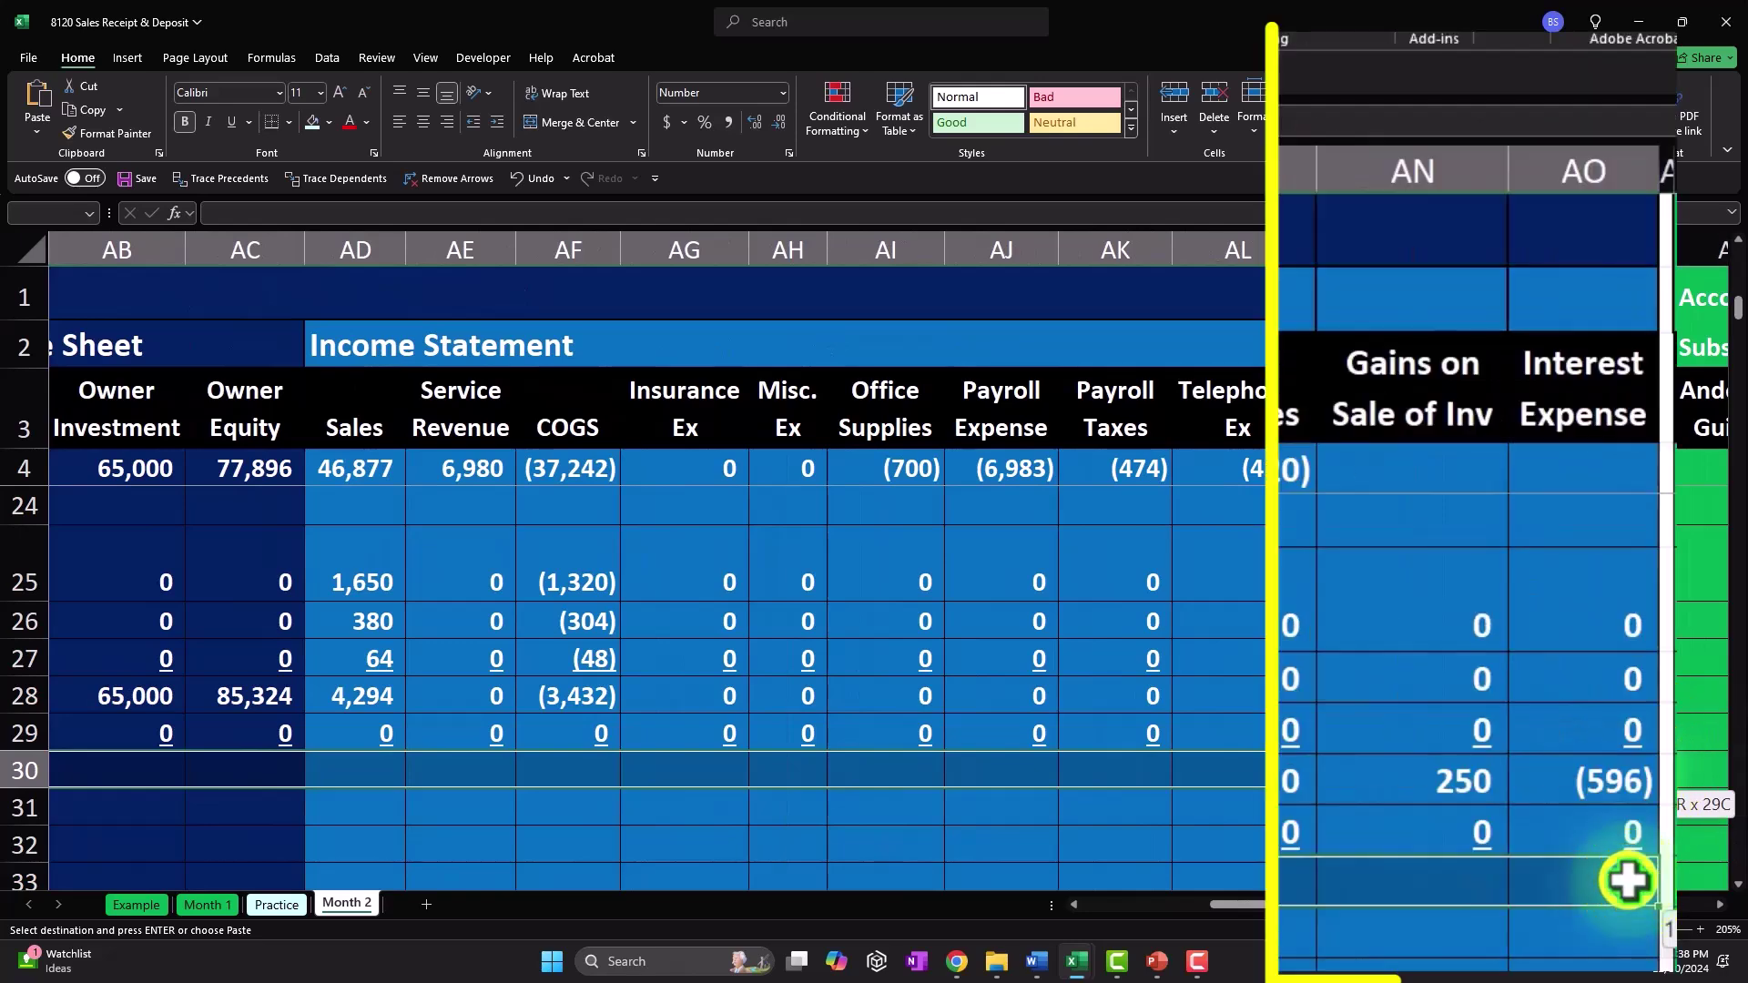
{"action": "right_click", "coordinate": [1685, 768]}
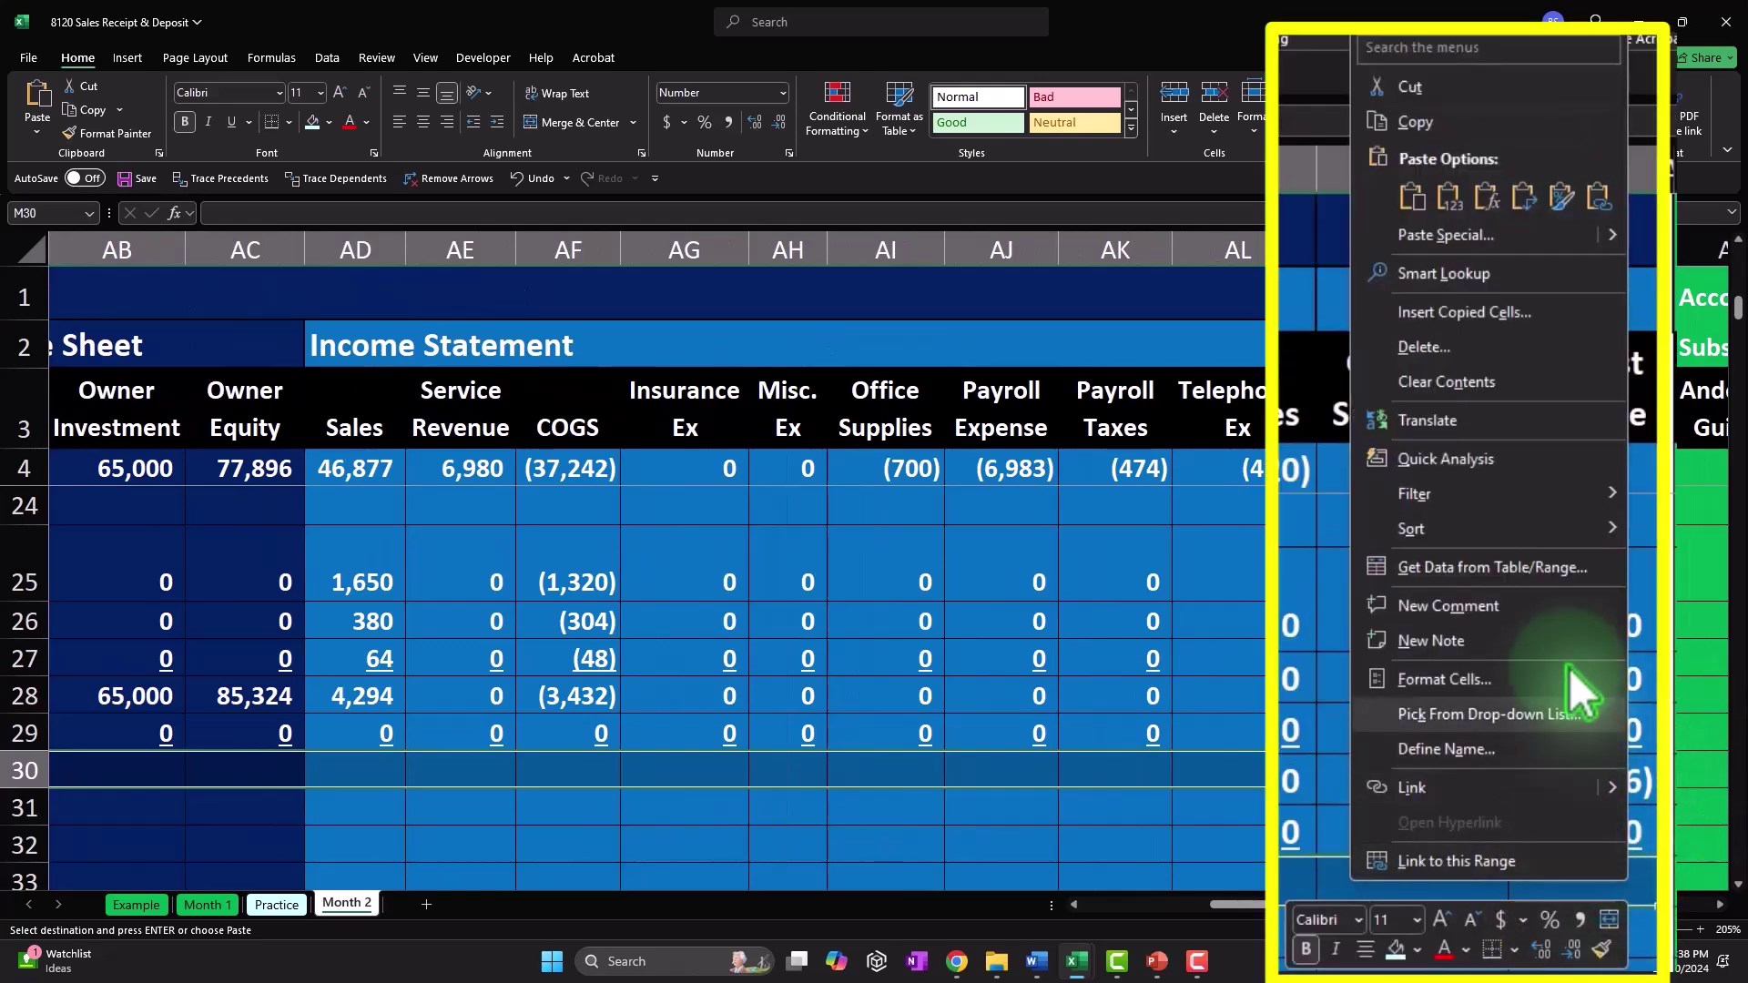
{"action": "left_click", "coordinate": [1490, 200]}
Step: Restore the = and + separators in T30 and Z30 by filling them down from row 29
{"action": "key", "text": "Left"}
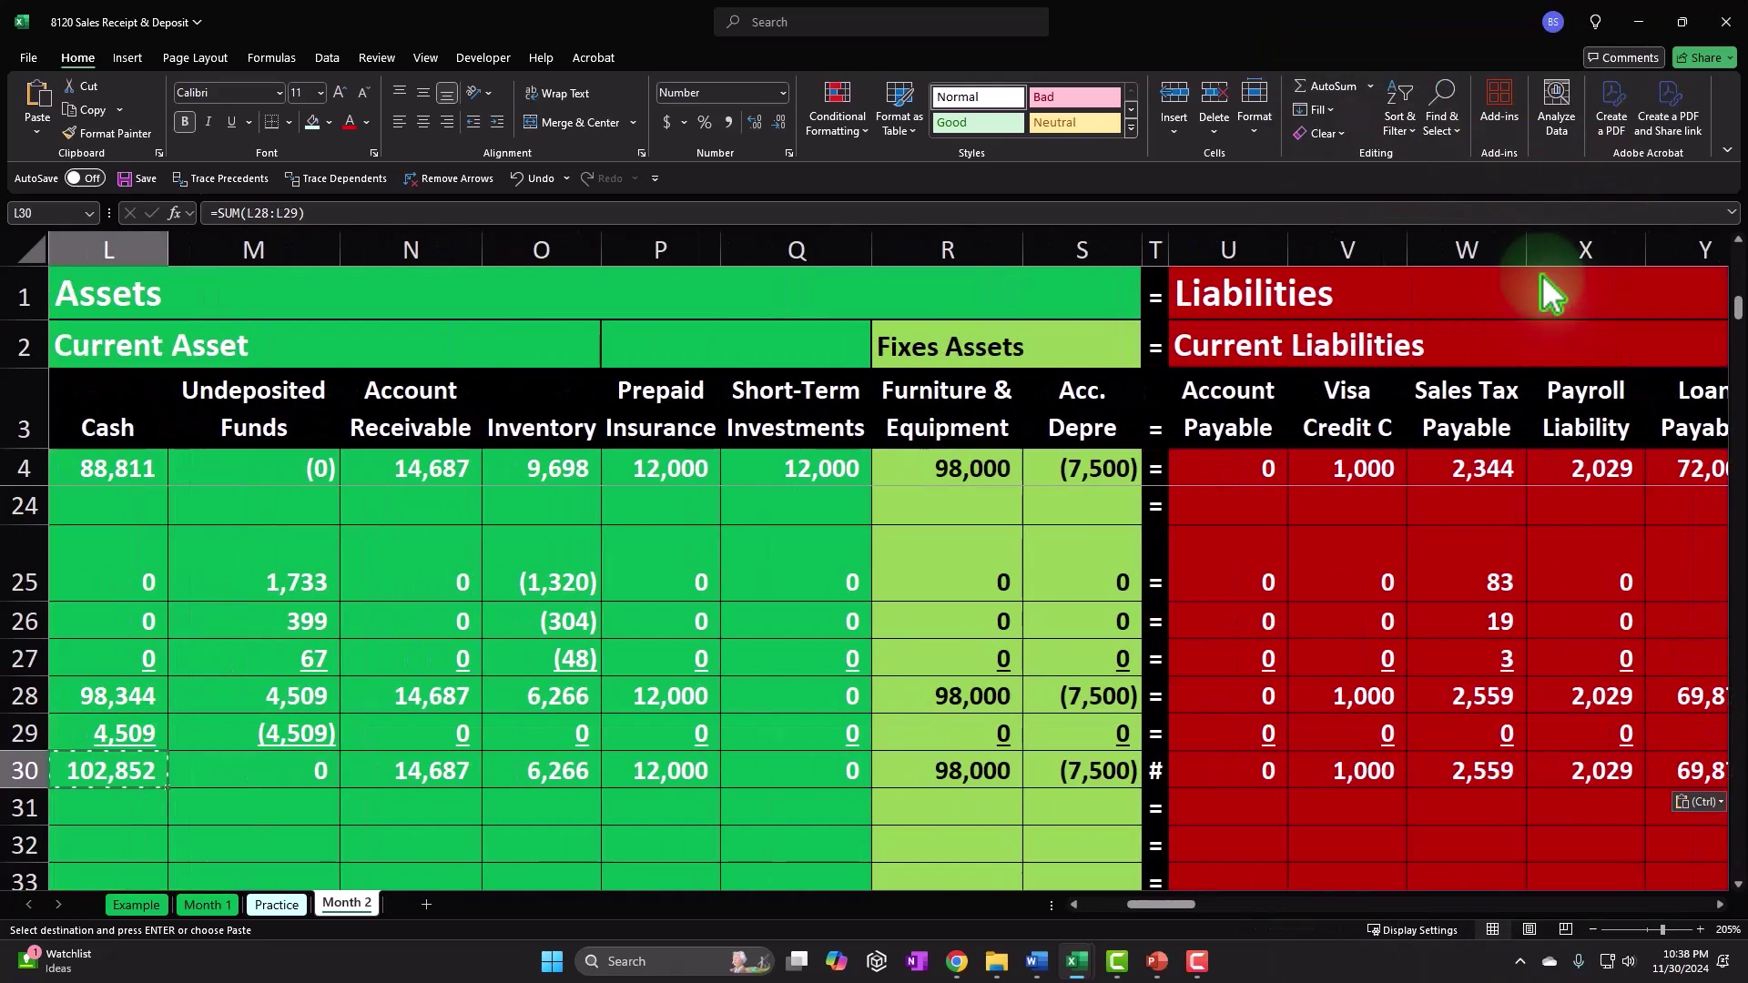
{"action": "left_click_drag", "start_coordinate": [1186, 904], "coordinate": [1201, 903]}
{"action": "left_click", "coordinate": [780, 741]}
{"action": "left_click_drag", "start_coordinate": [792, 766], "coordinate": [794, 799]}
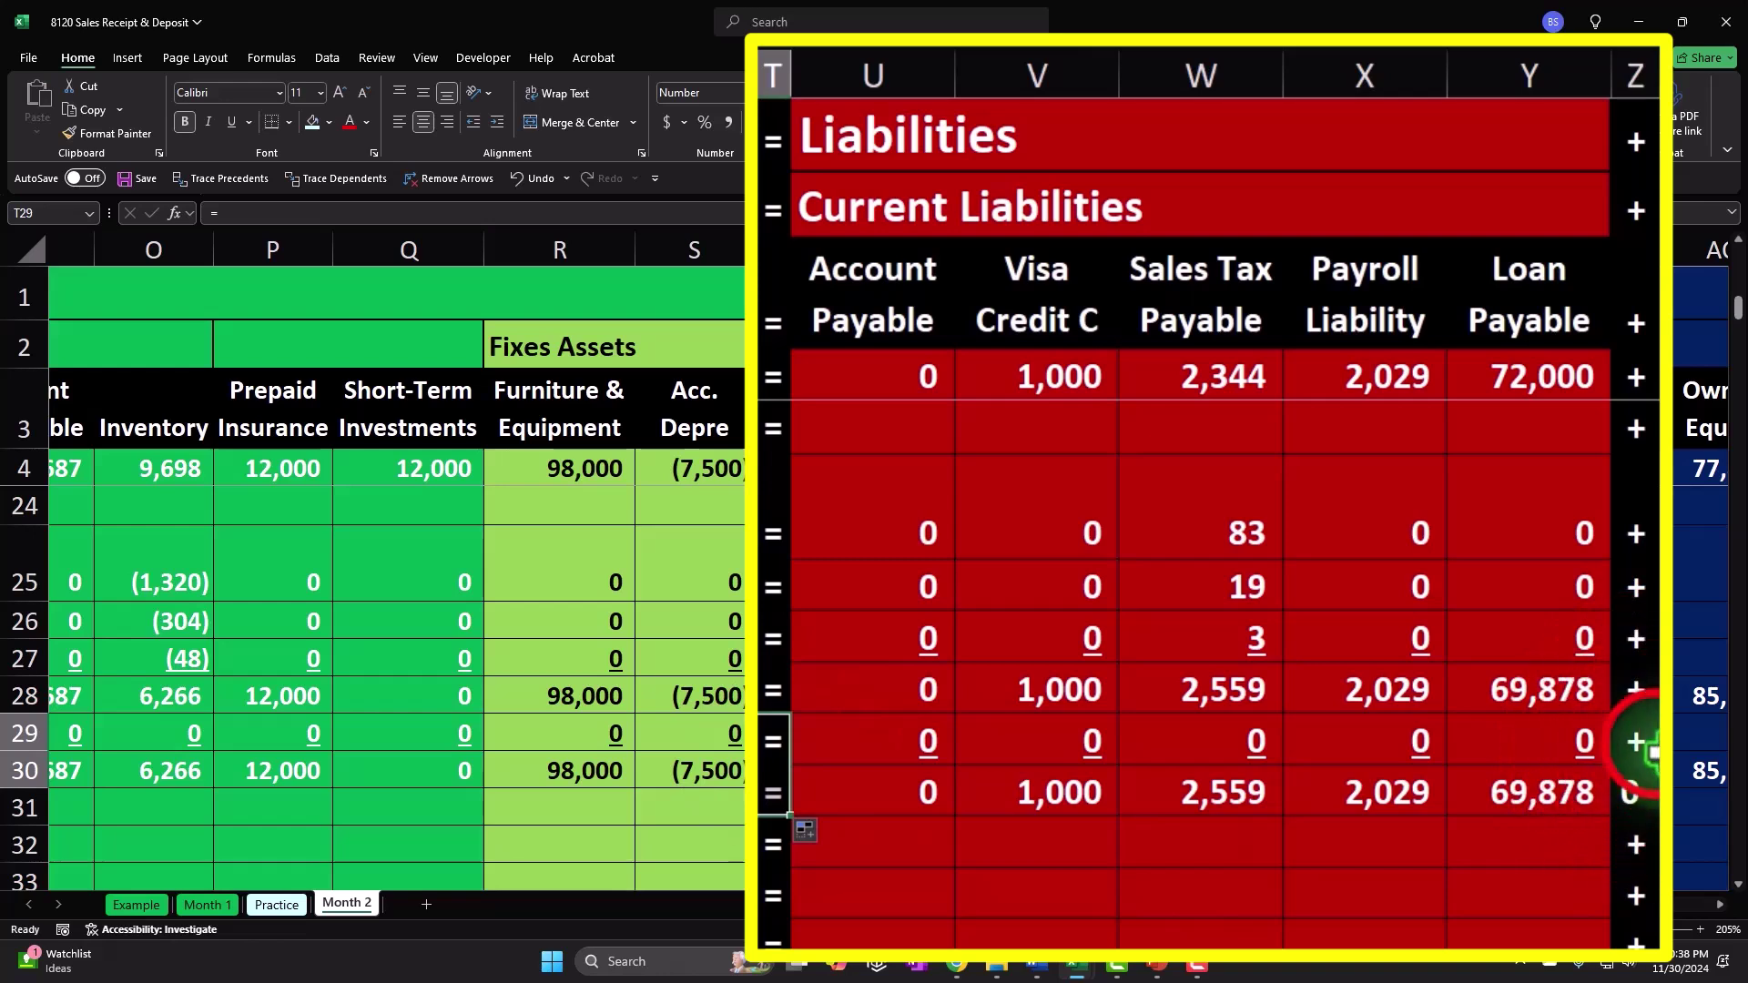
{"action": "left_click", "coordinate": [1636, 741]}
{"action": "left_click_drag", "start_coordinate": [1653, 774], "coordinate": [1639, 799]}
{"action": "left_click", "coordinate": [1506, 793]}
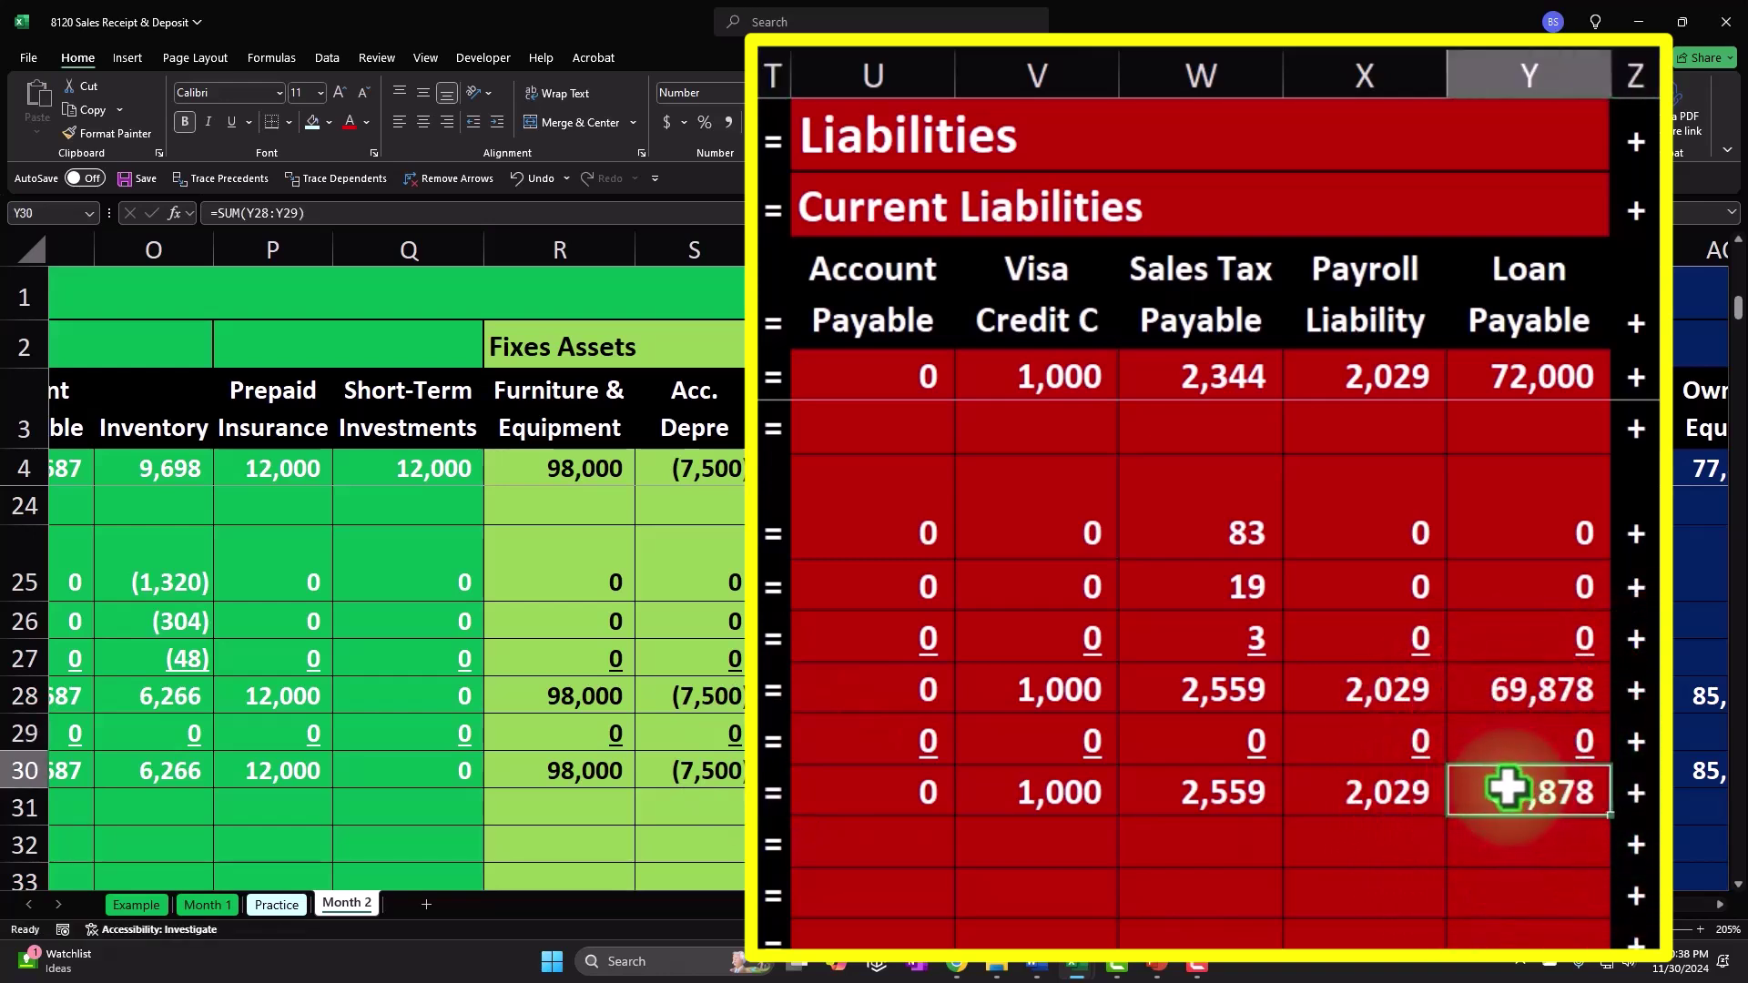
Step: Fill the Assets, Liabilities and Equity totals in E28:I28 down through row 30
{"action": "key", "text": "Down"}
{"action": "key", "text": "Down"}
{"action": "key", "text": "Down"}
{"action": "key", "text": "Down"}
{"action": "key", "text": "Down"}
{"action": "key", "text": "Up"}
{"action": "key", "text": "Up"}
{"action": "key", "text": "Up"}
{"action": "key", "text": "Up"}
{"action": "key", "text": "Up"}
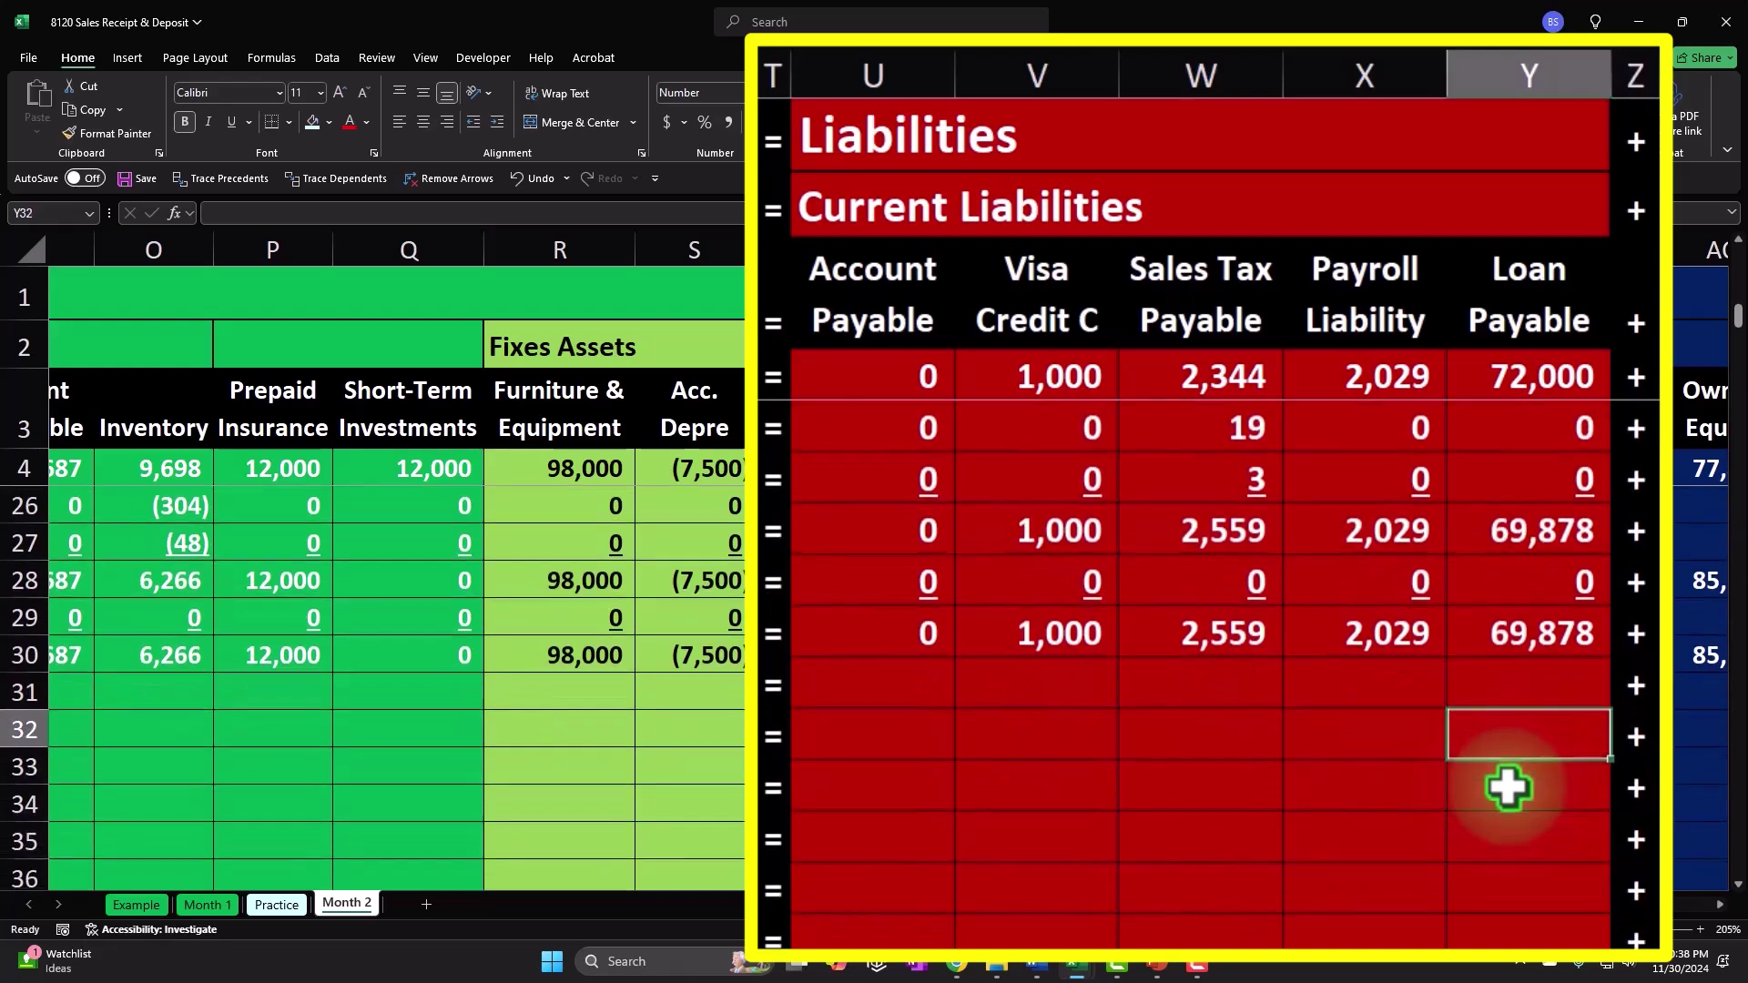
{"action": "key", "text": "Left"}
{"action": "key", "text": "Left"}
{"action": "key", "text": "Left"}
{"action": "key", "text": "Left"}
{"action": "key", "text": "Left"}
{"action": "key", "text": "Left"}
{"action": "key", "text": "Left"}
{"action": "key", "text": "Left"}
{"action": "key", "text": "Left"}
{"action": "key", "text": "Left"}
{"action": "key", "text": "Left"}
{"action": "key", "text": "Left"}
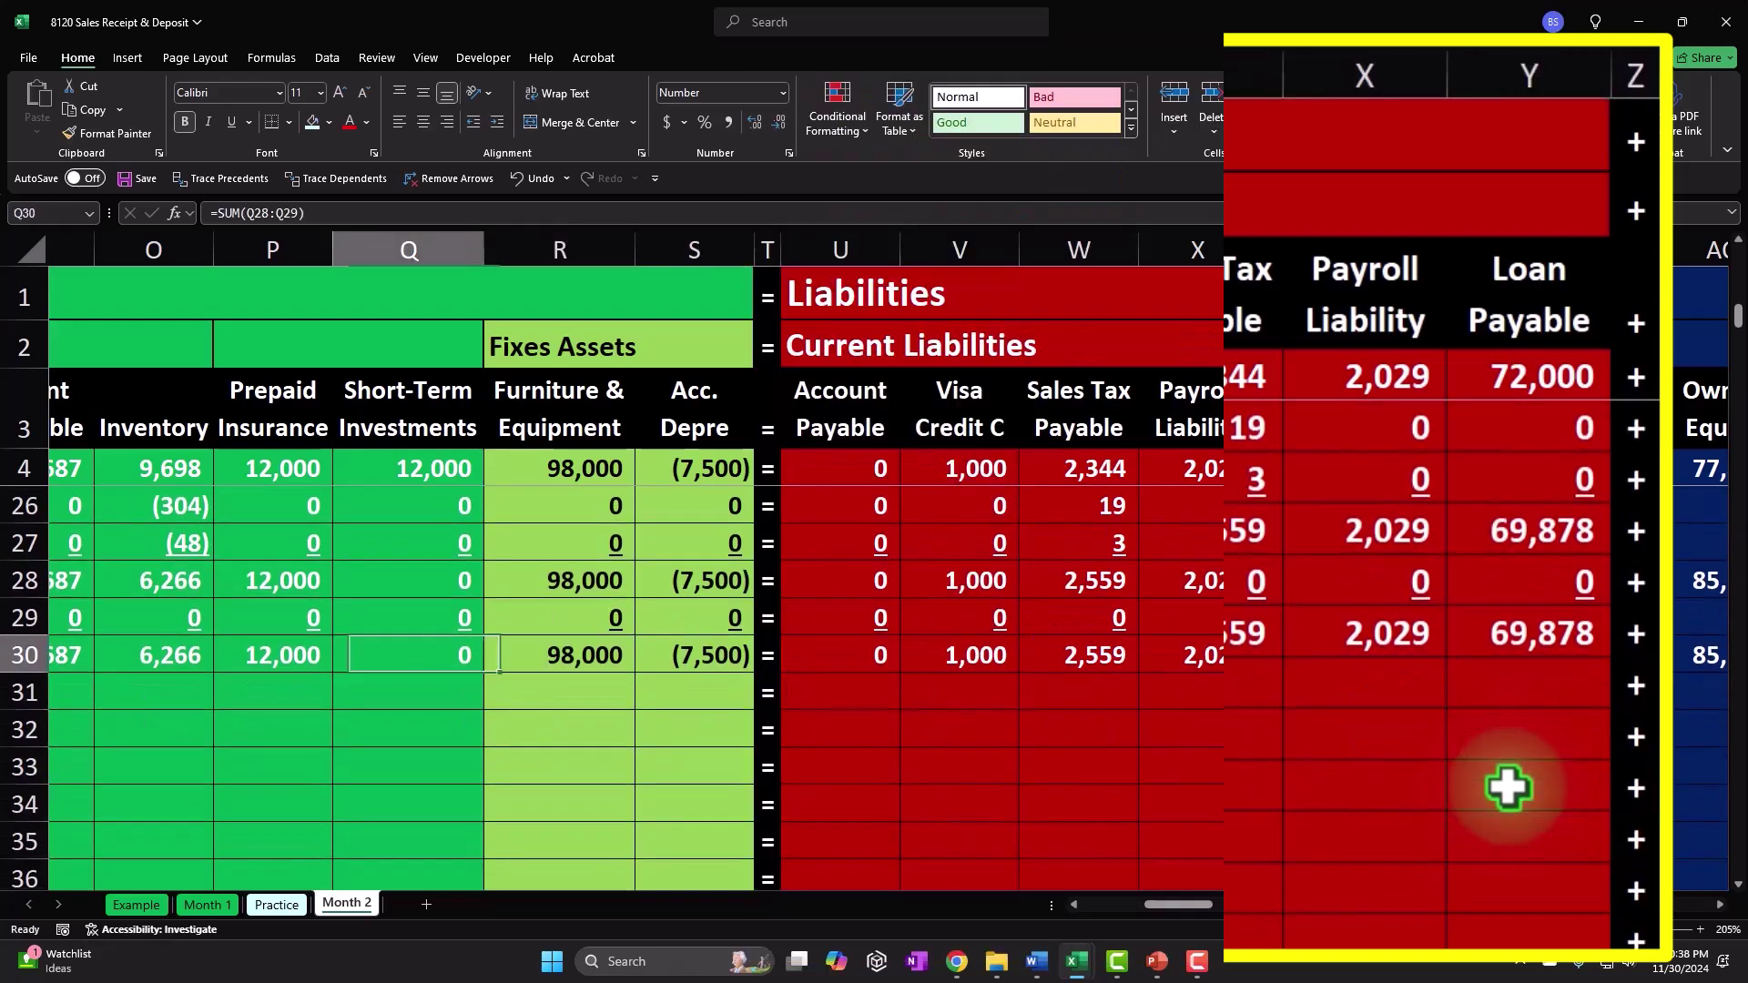
{"action": "key", "text": "Left"}
{"action": "key", "text": "Left"}
{"action": "key", "text": "Left"}
{"action": "key", "text": "Left"}
{"action": "key", "text": "Left"}
{"action": "key", "text": "Left"}
{"action": "key", "text": "Left"}
{"action": "key", "text": "Left"}
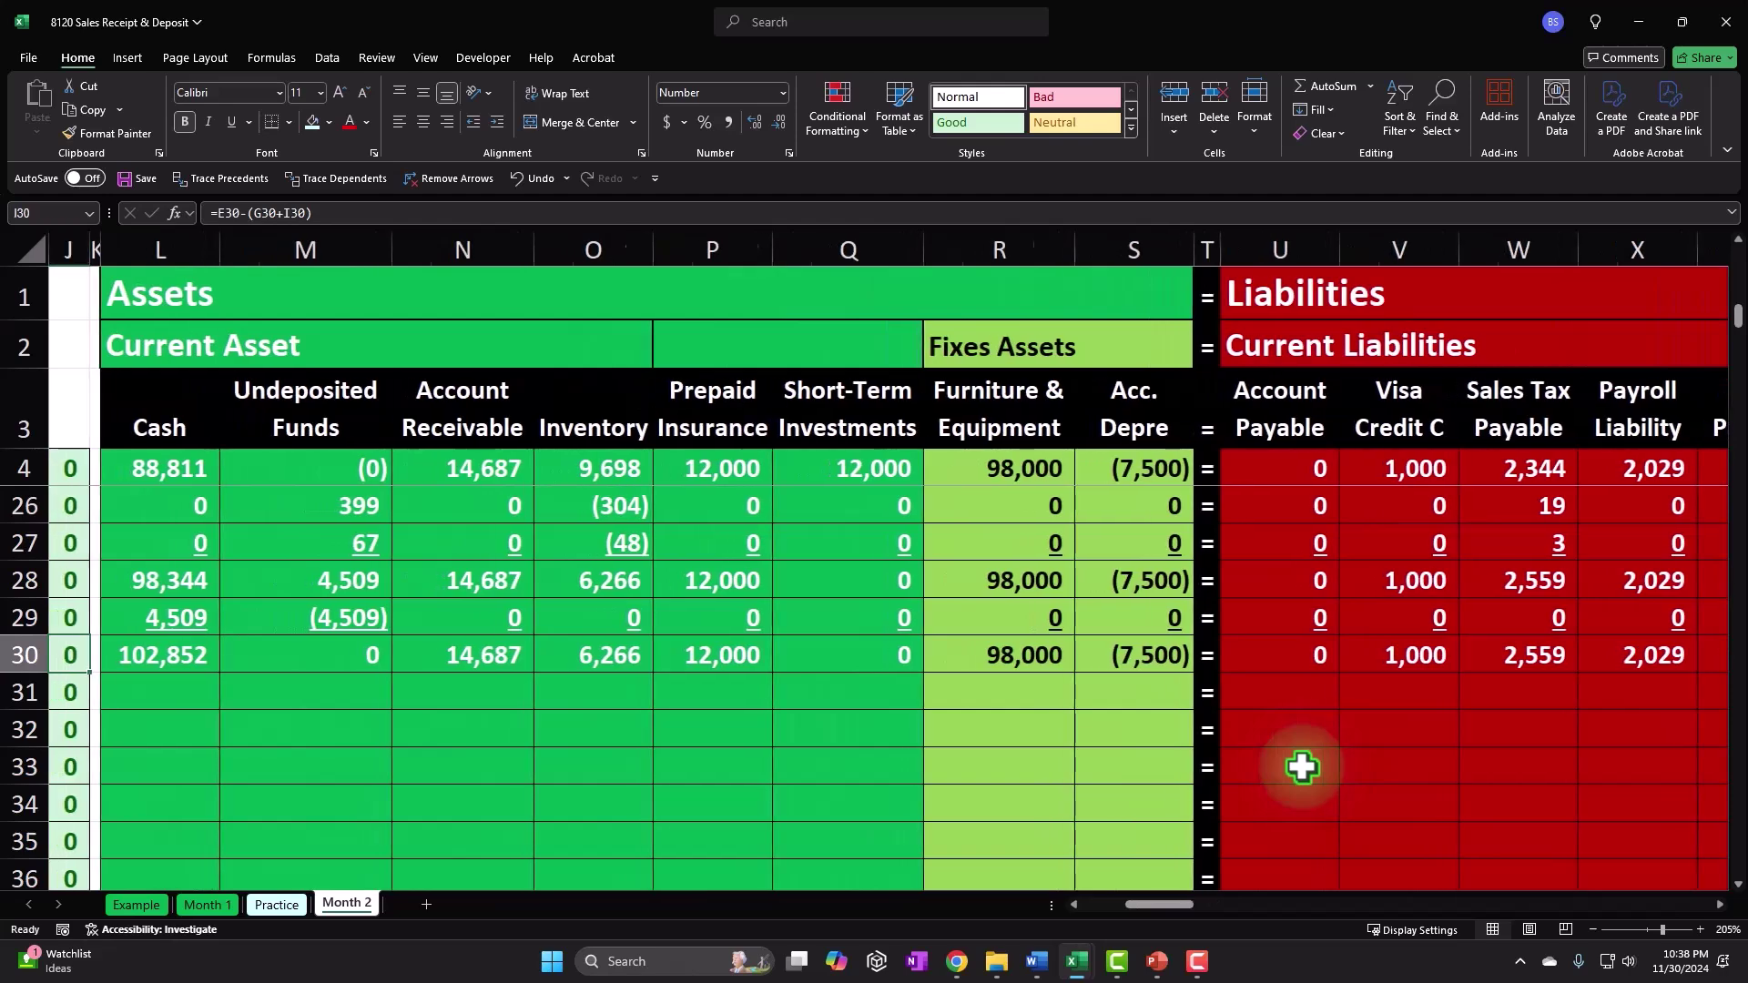
{"action": "key", "text": "Left"}
{"action": "key", "text": "Left"}
{"action": "key", "text": "Left"}
{"action": "key", "text": "Left"}
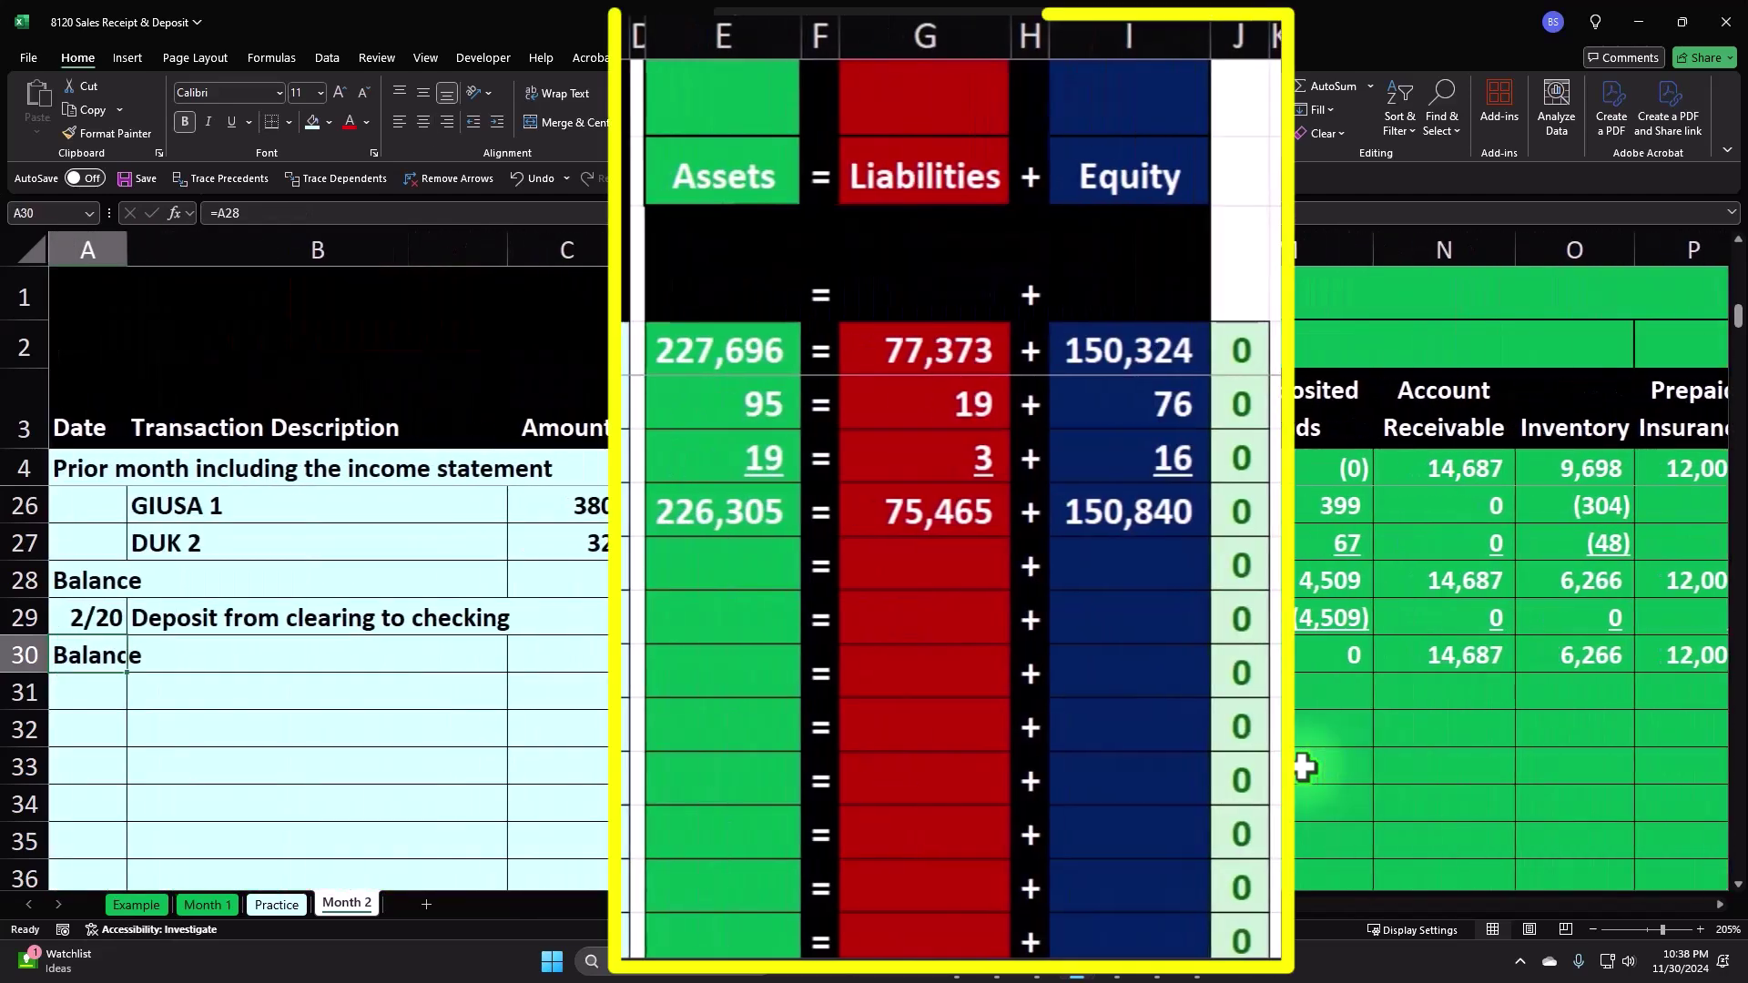
{"action": "mouse_move", "coordinate": [741, 505]}
{"action": "left_mouse_down"}
{"action": "mouse_move", "coordinate": [1148, 511]}
{"action": "mouse_move", "coordinate": [1208, 544]}
{"action": "mouse_move", "coordinate": [1213, 647]}
{"action": "left_mouse_up"}
{"action": "left_click", "coordinate": [1105, 874]}
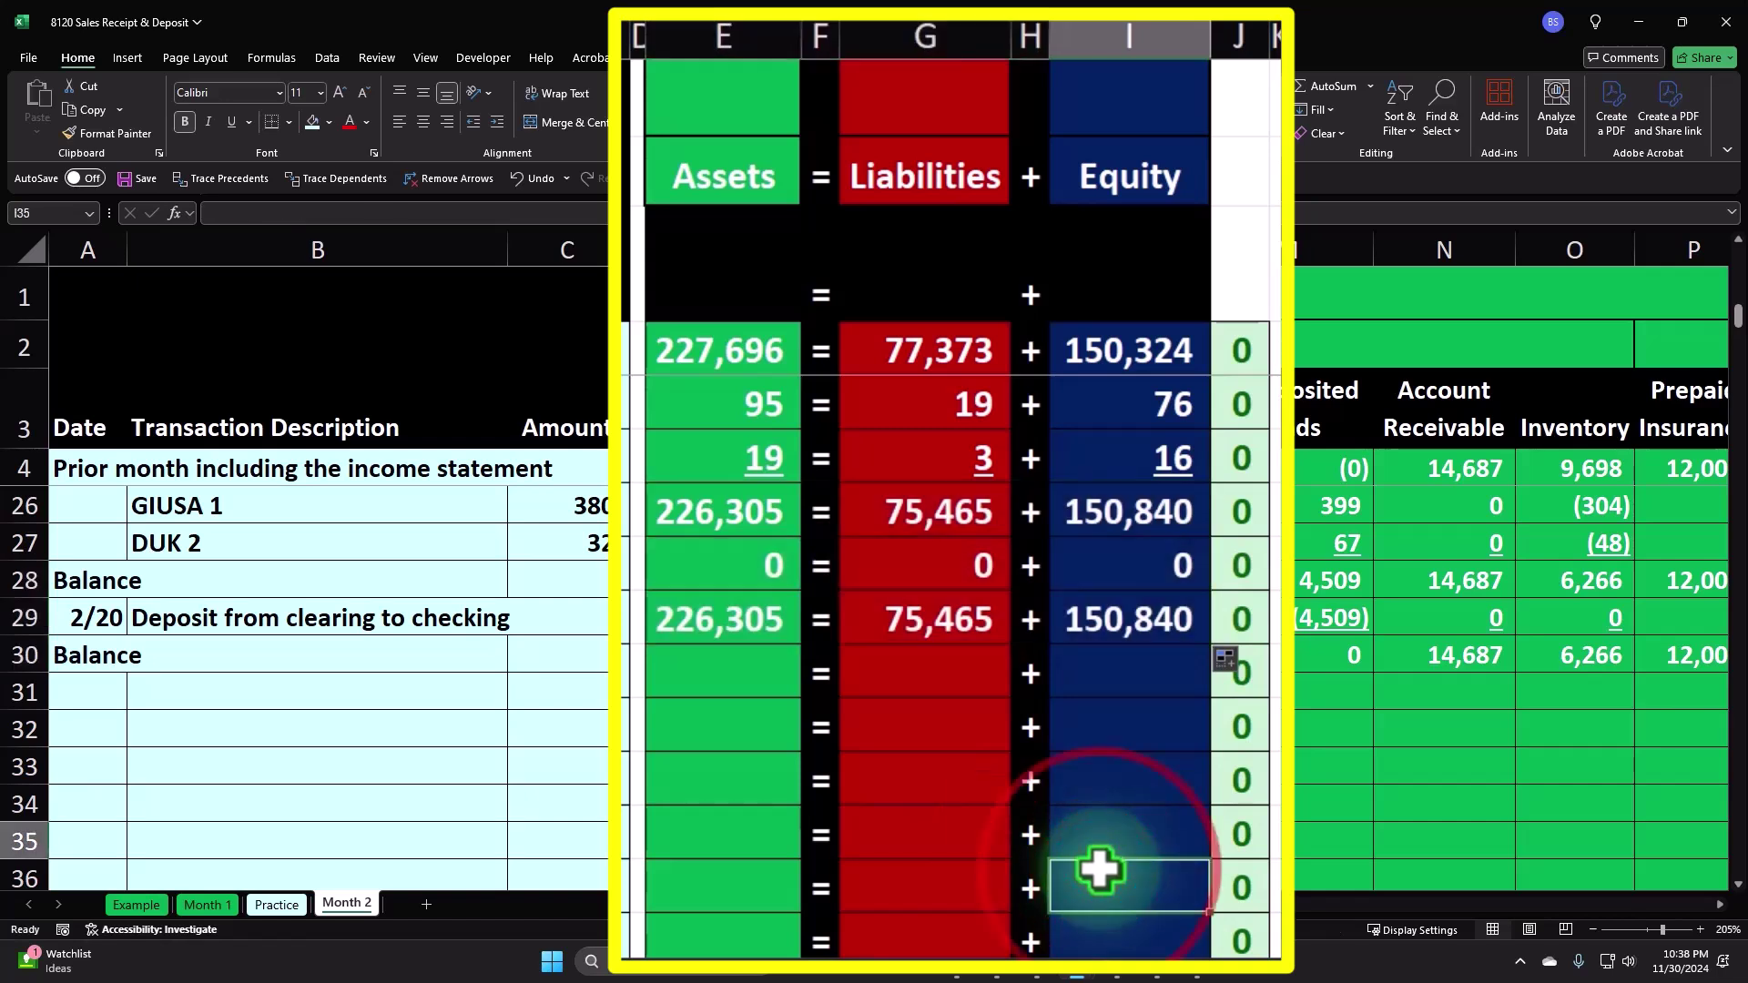
Step: Check the deposit's Assets sum formula in E29 and its Assets, Liabilities and Equity totals in row 29
{"action": "double_click", "coordinate": [719, 561]}
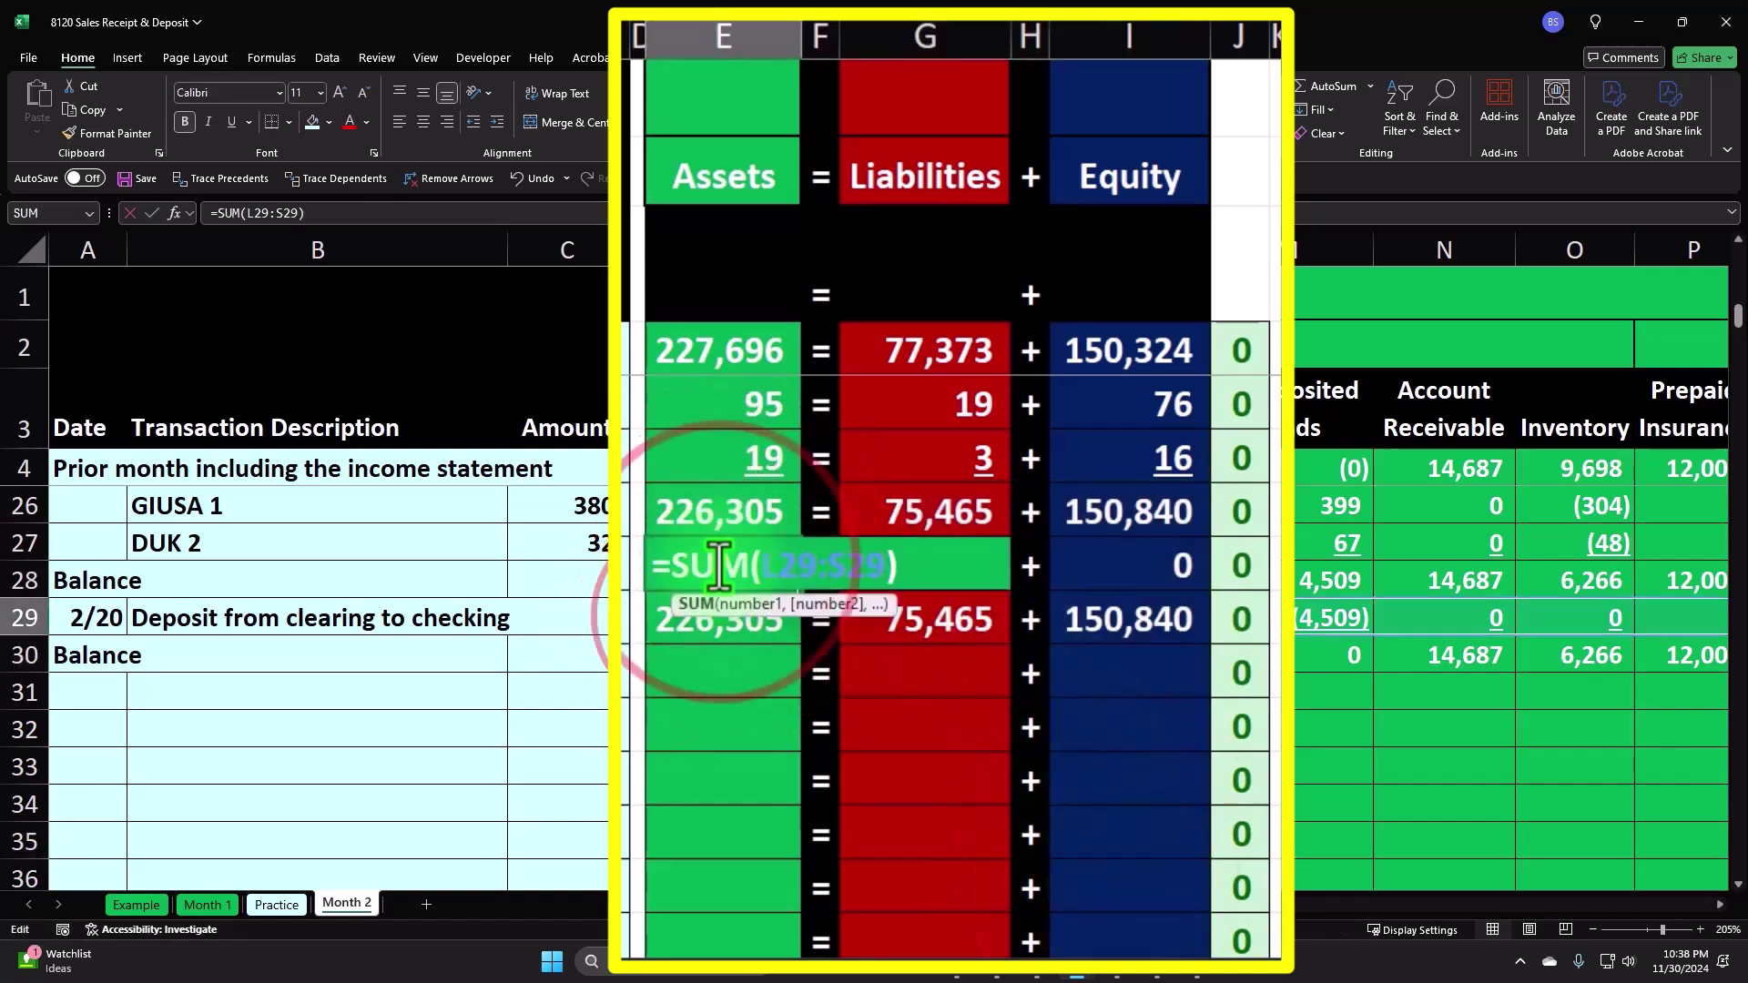
{"action": "key", "text": "Escape"}
{"action": "left_click", "coordinate": [719, 565]}
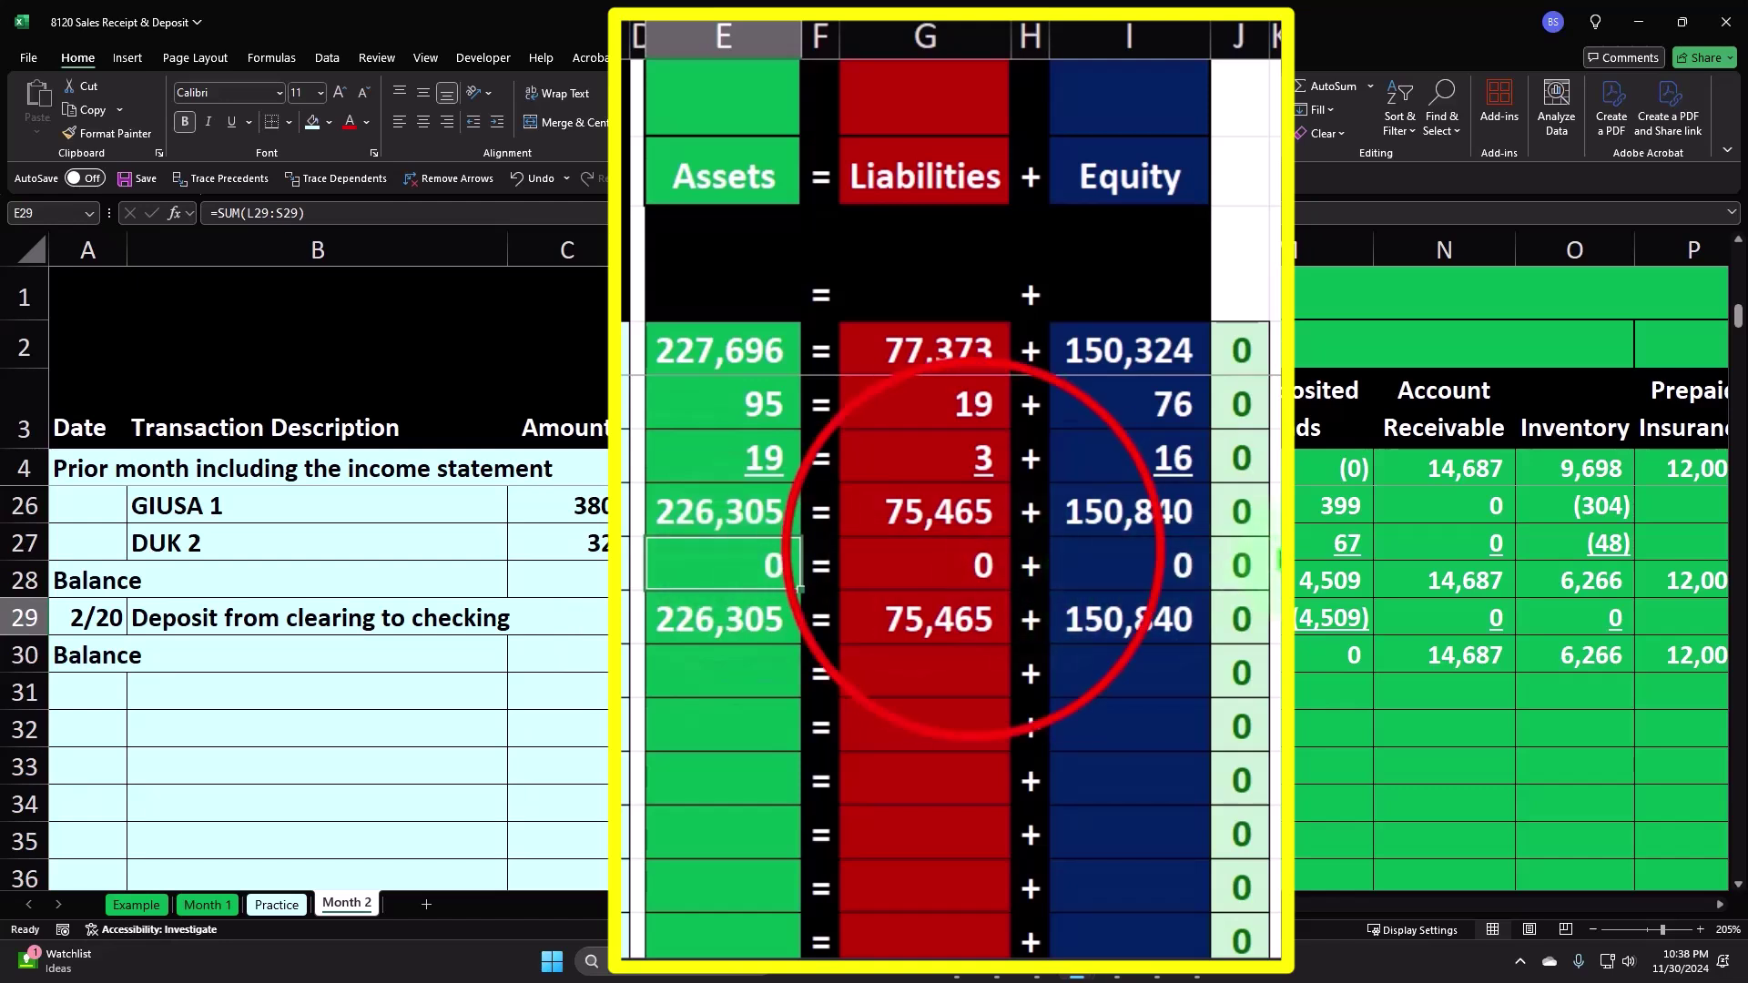
{"action": "left_click", "coordinate": [960, 556], "text": "ctrl"}
{"action": "left_click", "coordinate": [968, 617], "text": "ctrl"}
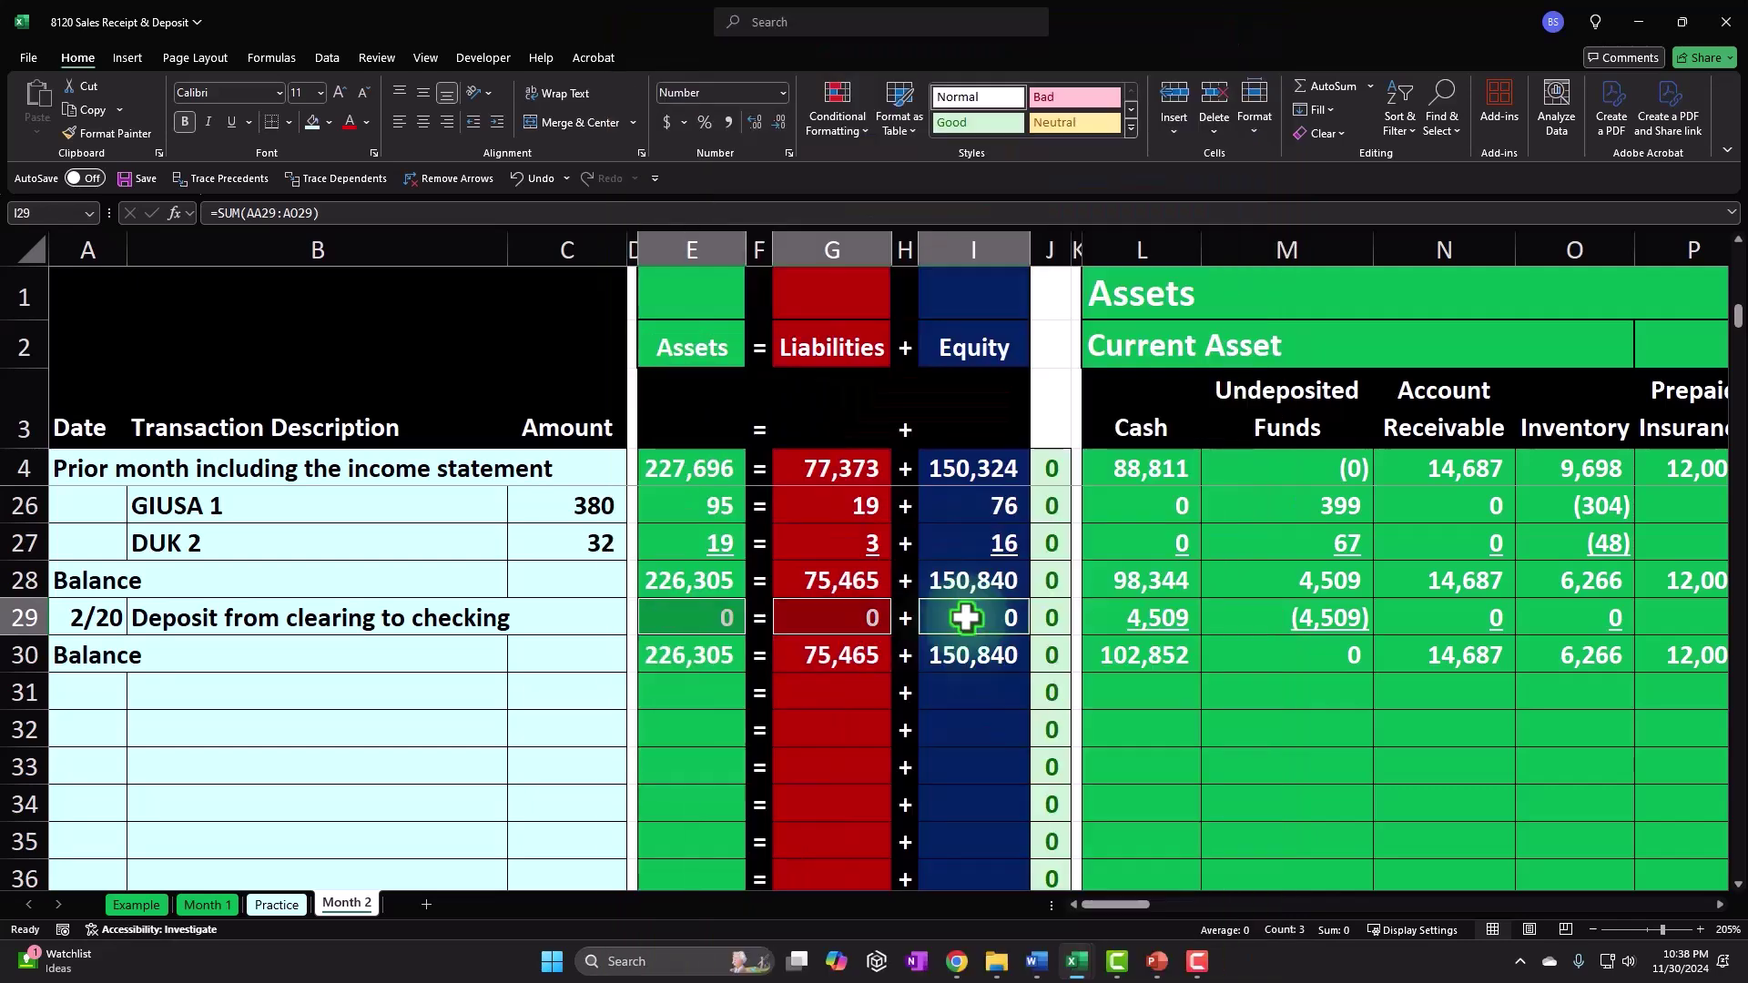
{"action": "left_click", "coordinate": [431, 227]}
{"action": "left_click", "coordinate": [518, 650]}
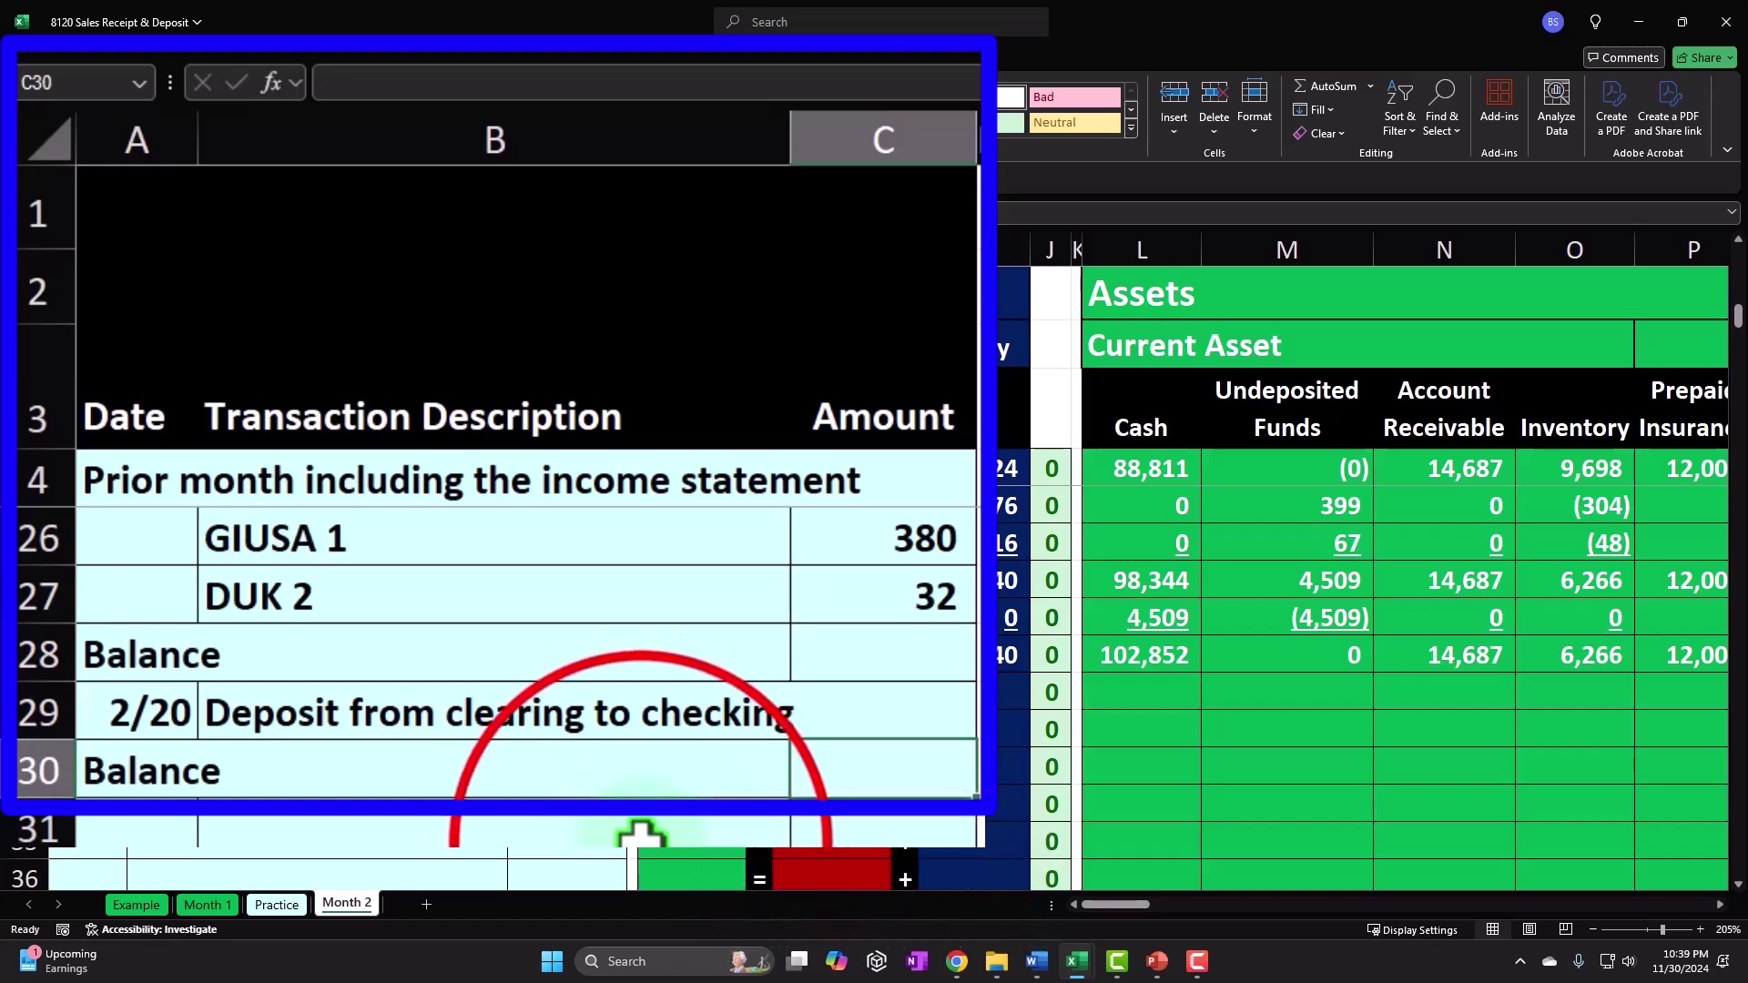
{"action": "left_click", "coordinate": [642, 831]}
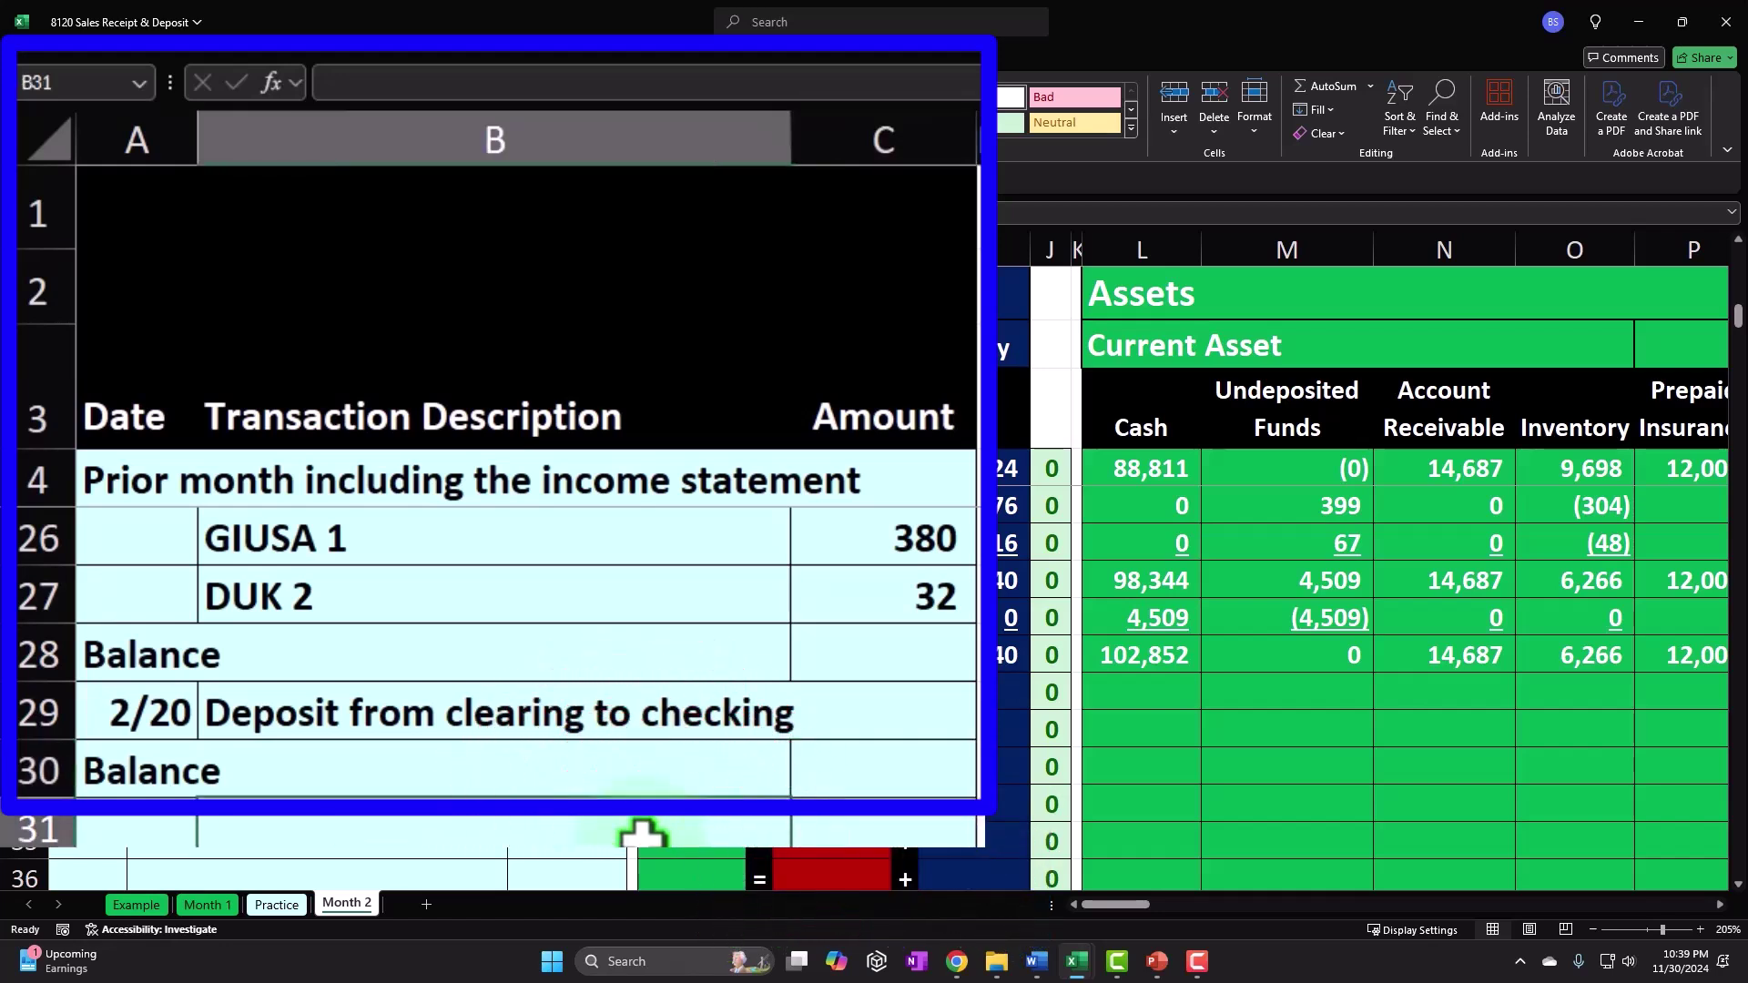